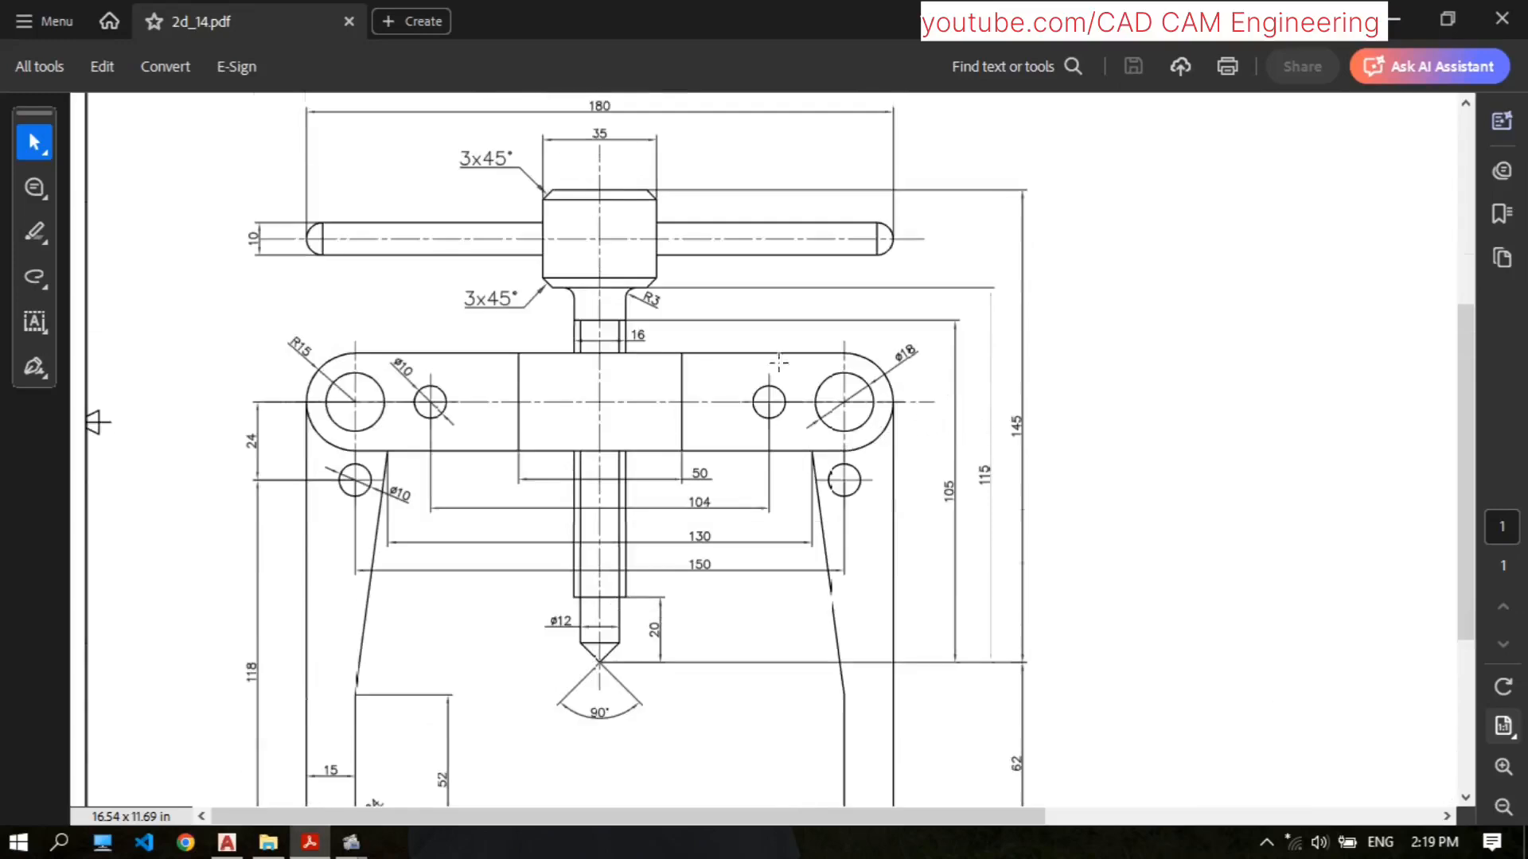
# Step: Examine the dimensioned puller drawing in 2d_14.pdf, from the handle and screw down to the two jaws
pyautogui.scroll(1, 672, 456)
pyautogui.scroll(-1, 736, 415)
pyautogui.scroll(-1, 601, 504)
pyautogui.scroll(-2, 322, 491)
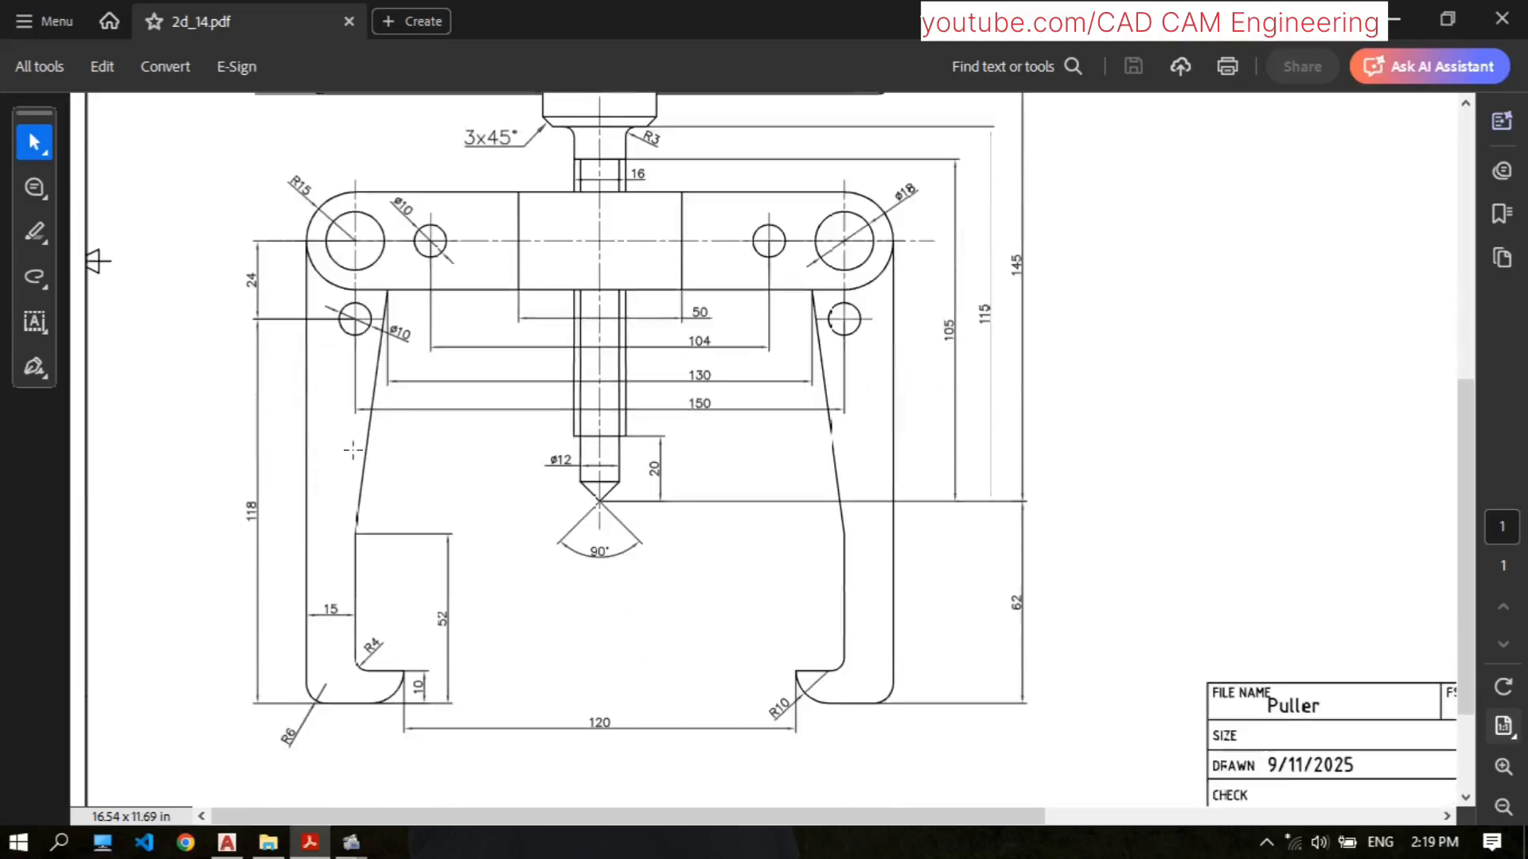
pyautogui.scroll(1, 434, 325)
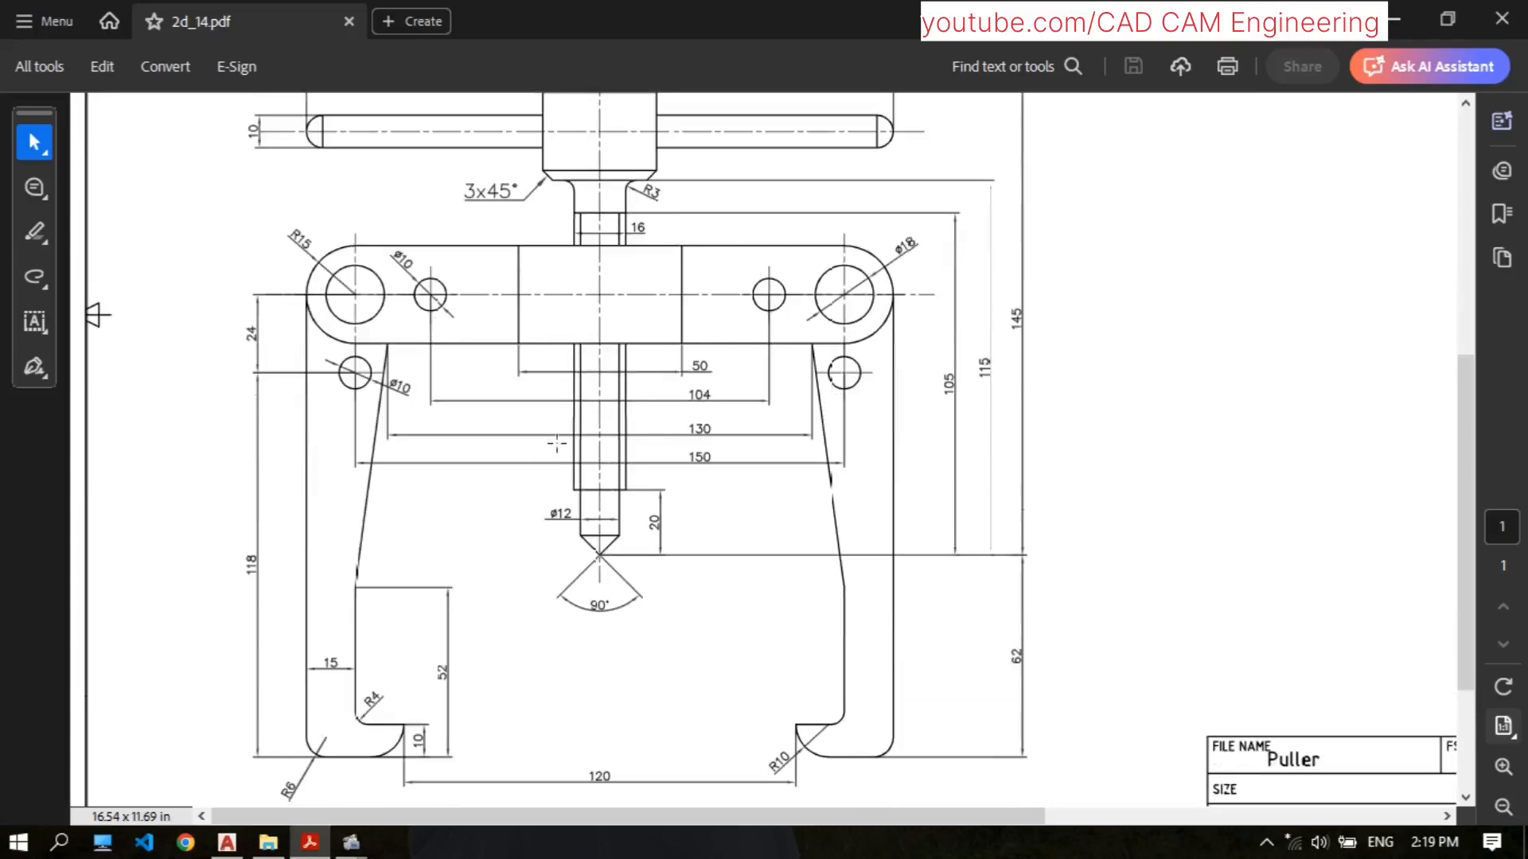
pyautogui.scroll(3, 790, 402)
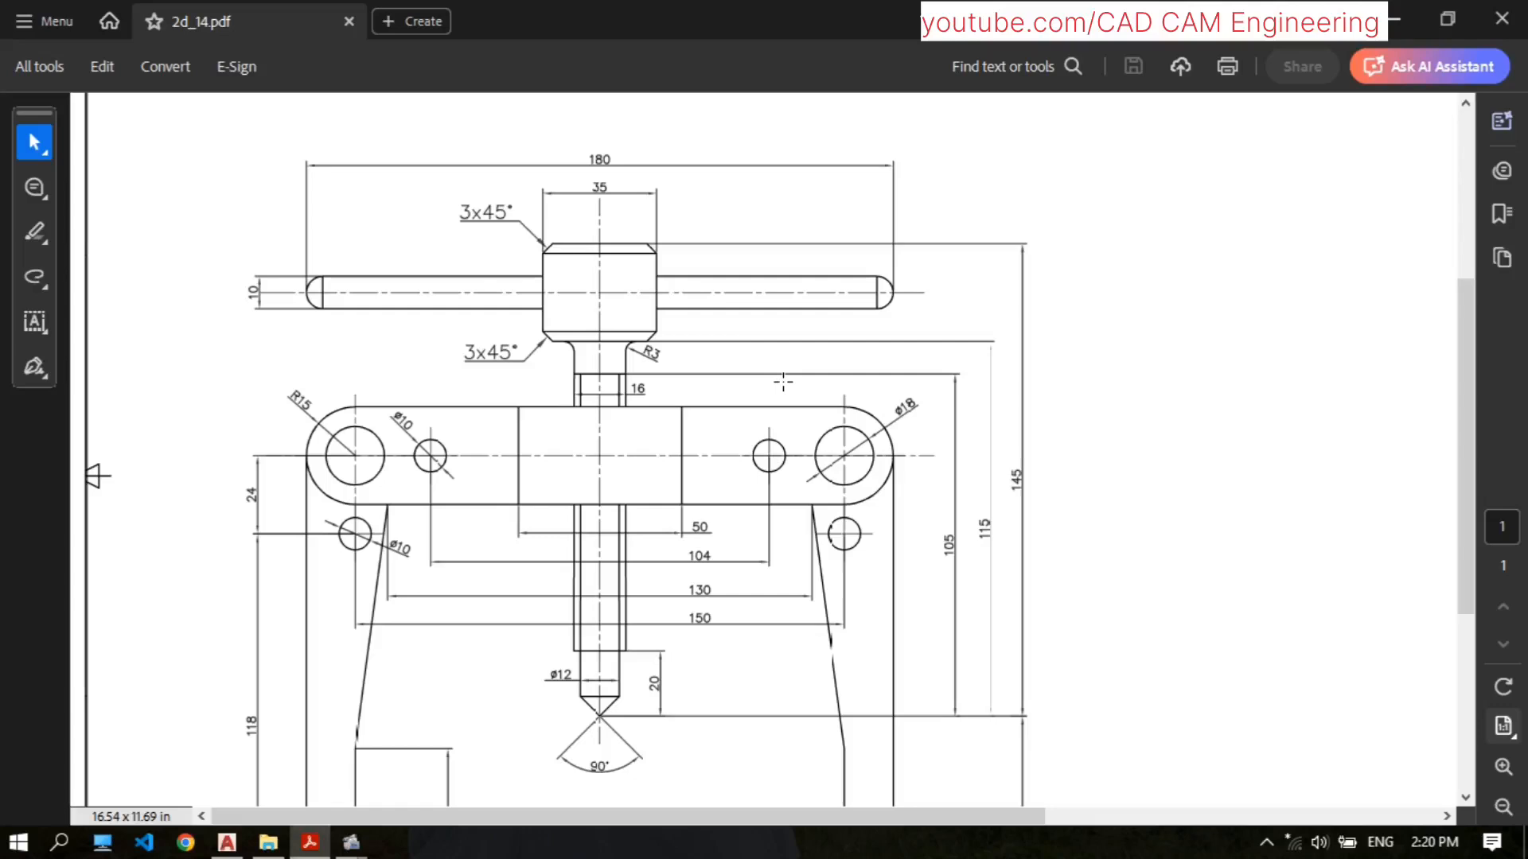
pyautogui.scroll(-1, 783, 382)
pyautogui.scroll(1, 682, 326)
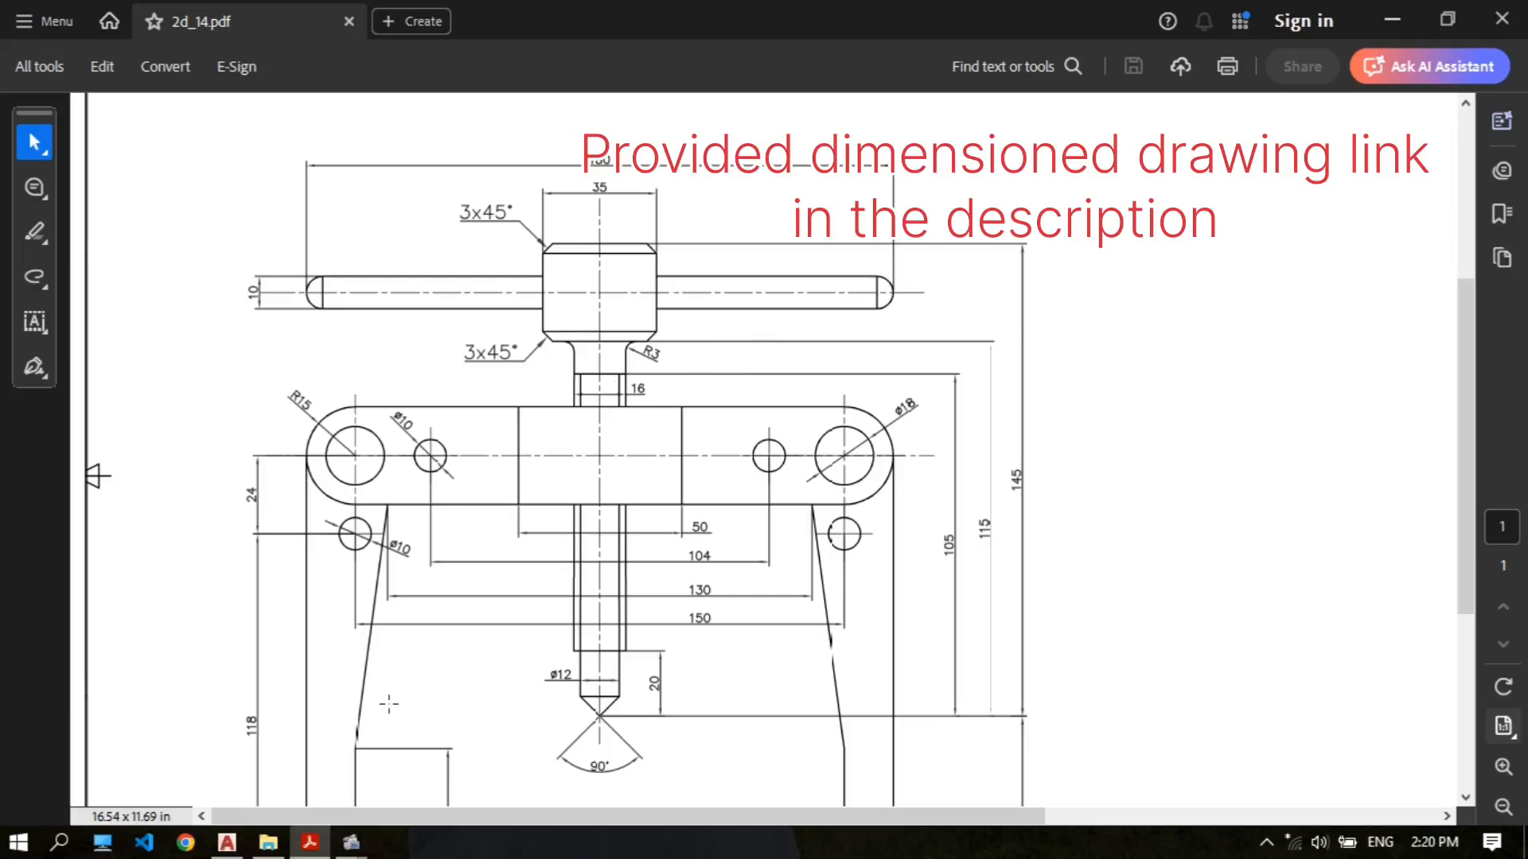
# Step: Switch to AutoCAD and start a new drawing from a template with an ISO A3 title block layout
pyautogui.click(227, 843)
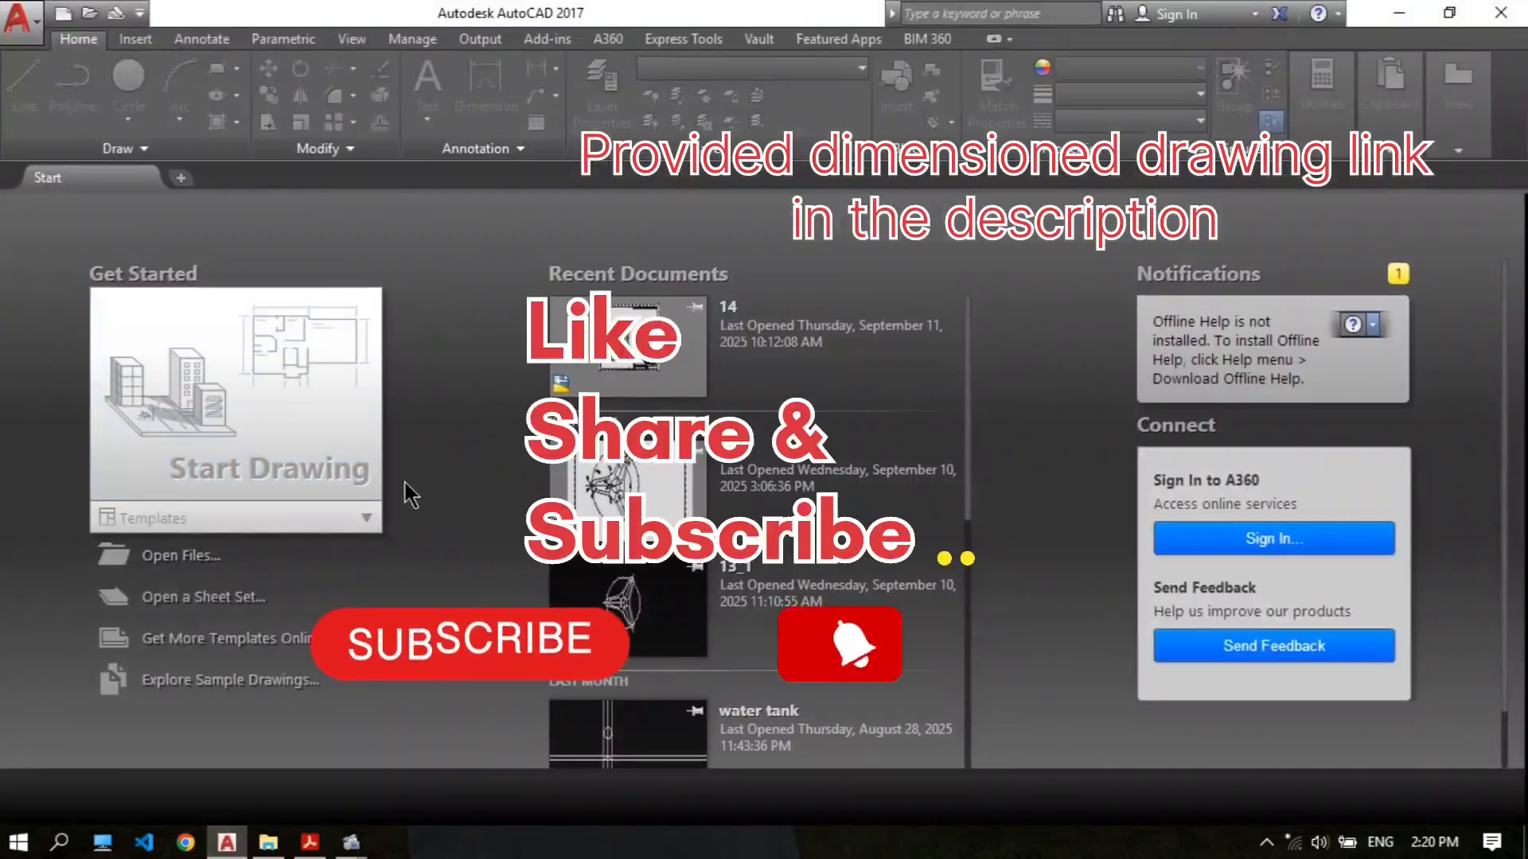
pyautogui.click(363, 517)
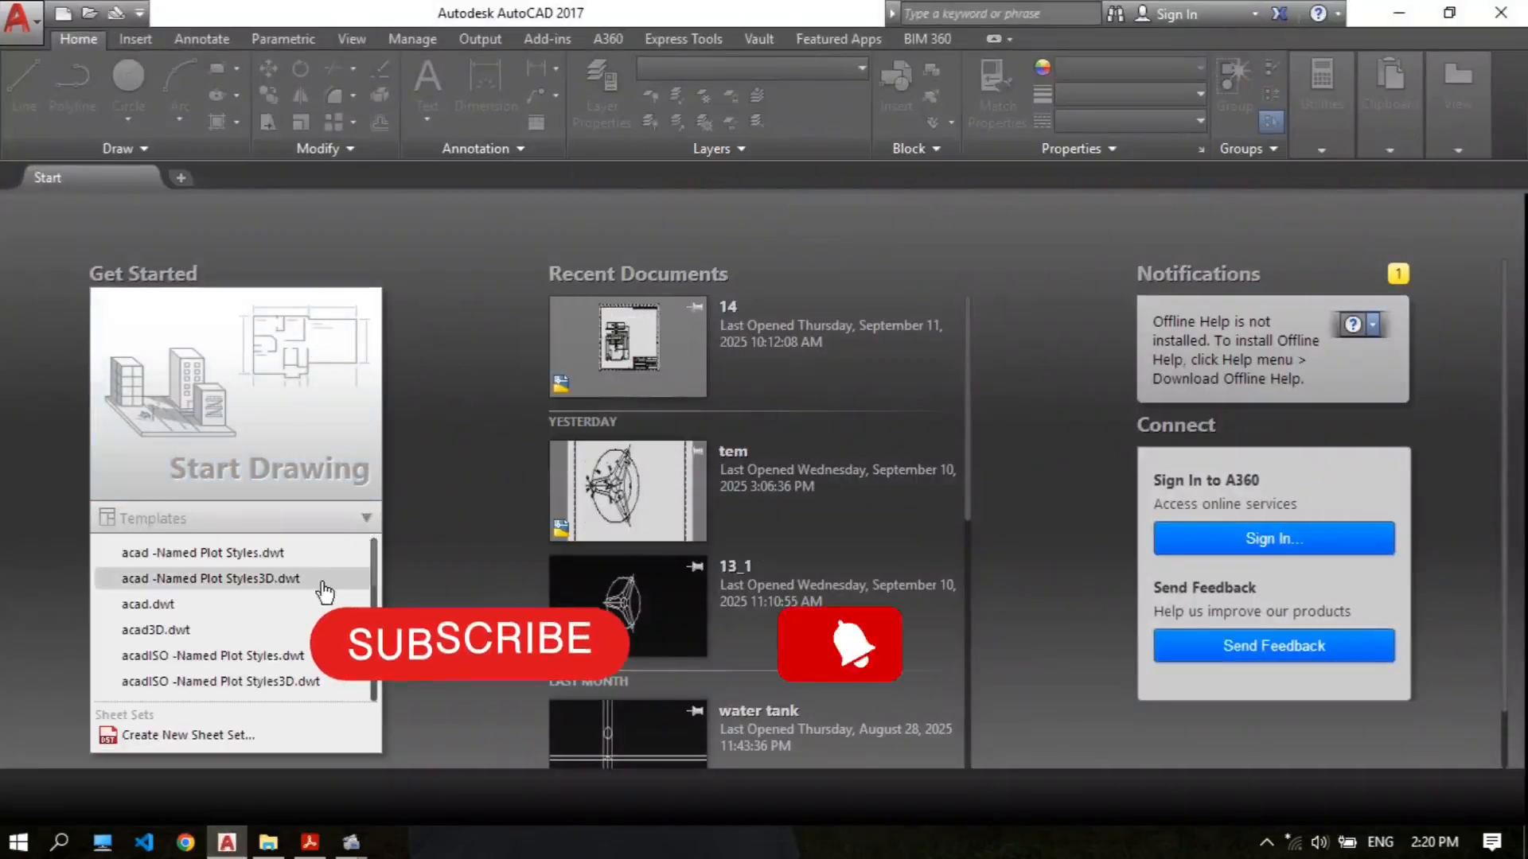
pyautogui.scroll(-5, 306, 623)
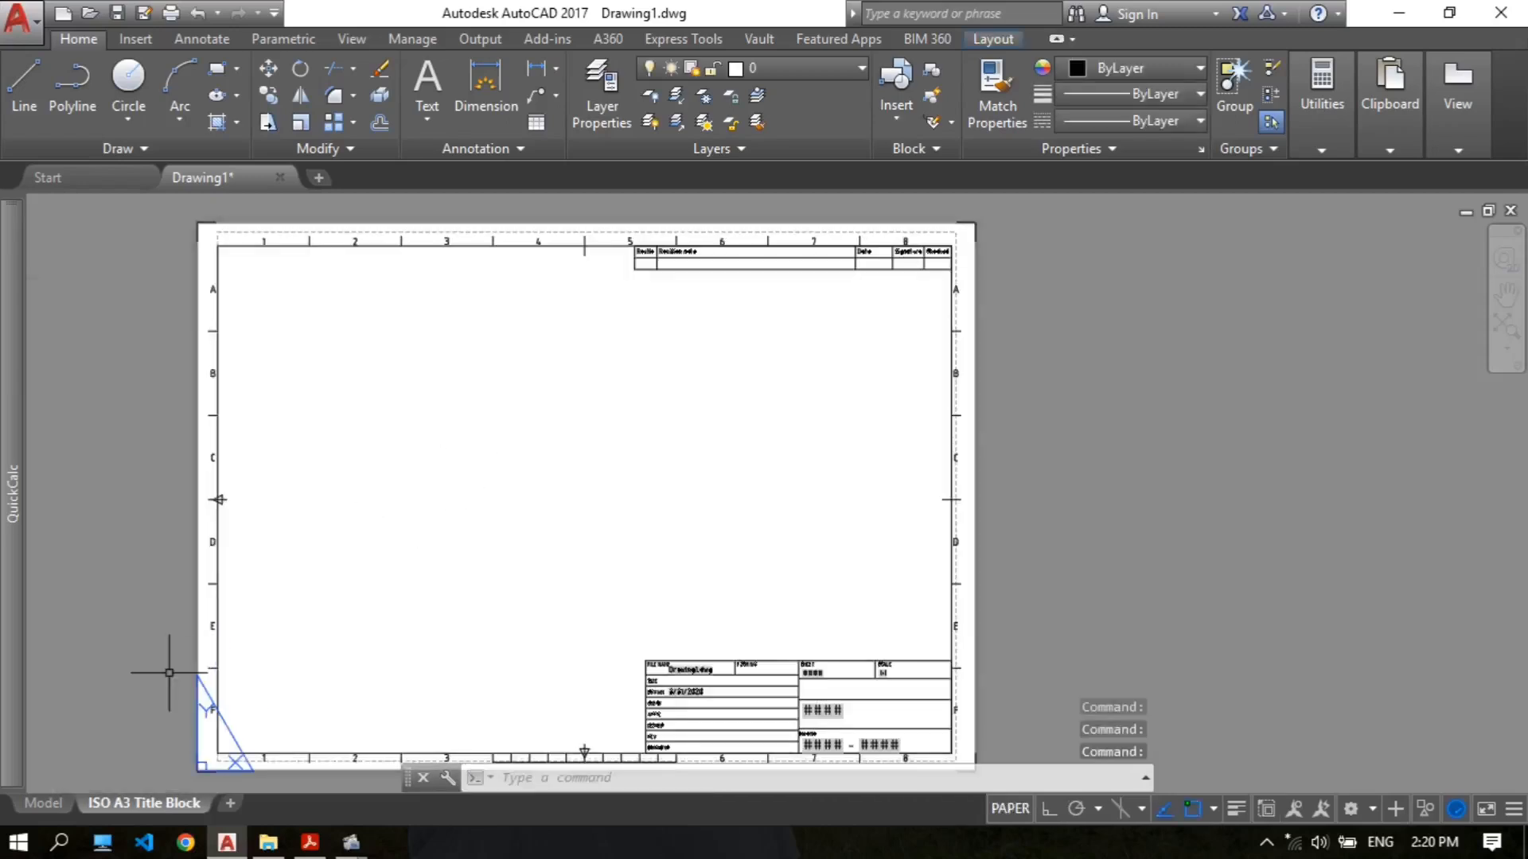
# Step: Change the new drawing from the title block layout to model space and turn on the grid
pyautogui.click(44, 804)
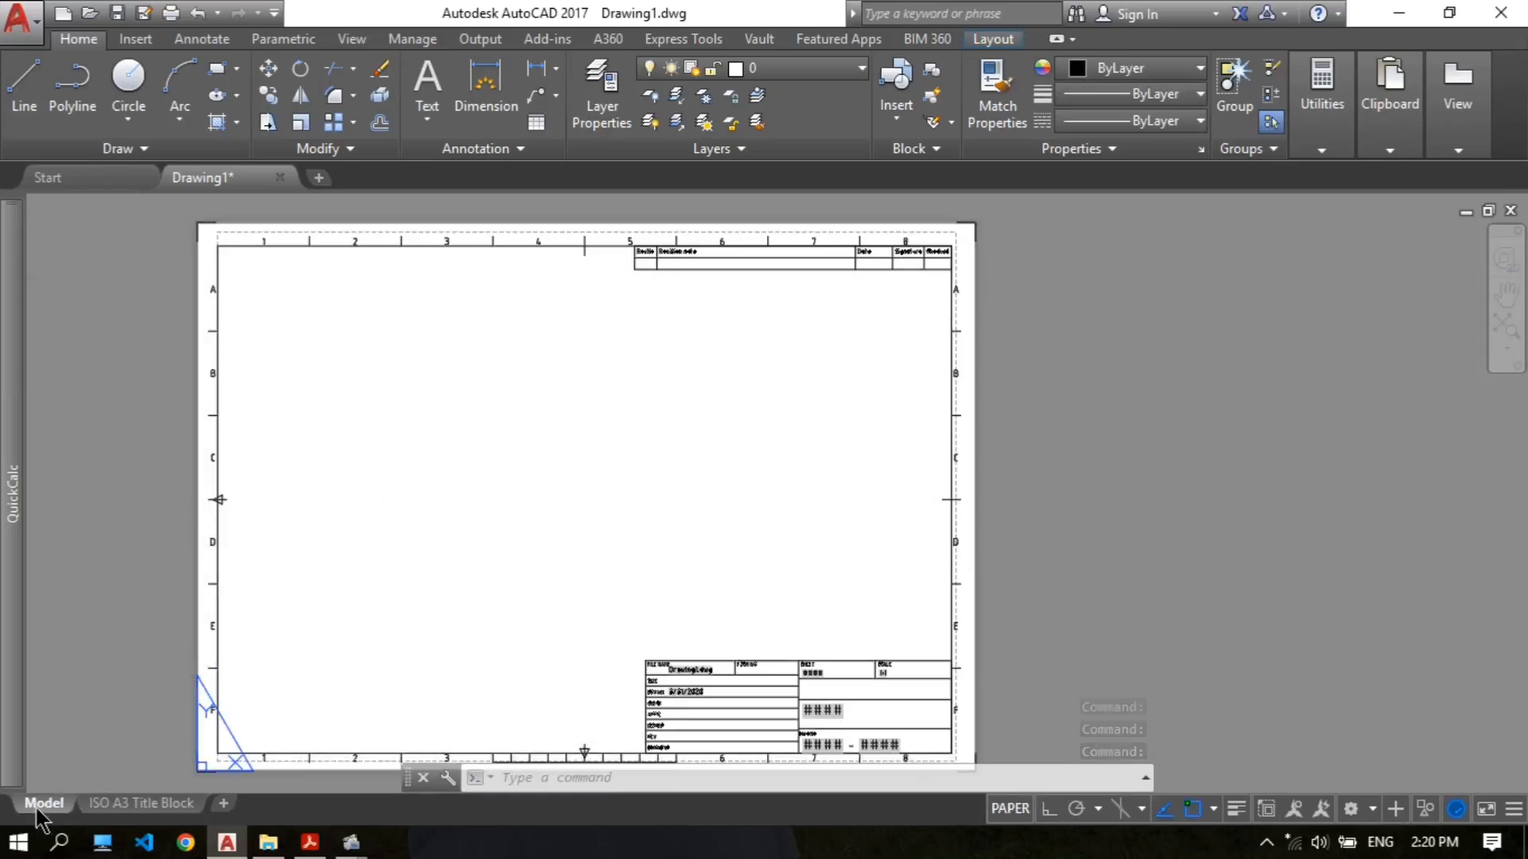
pyautogui.scroll(-3, 698, 457)
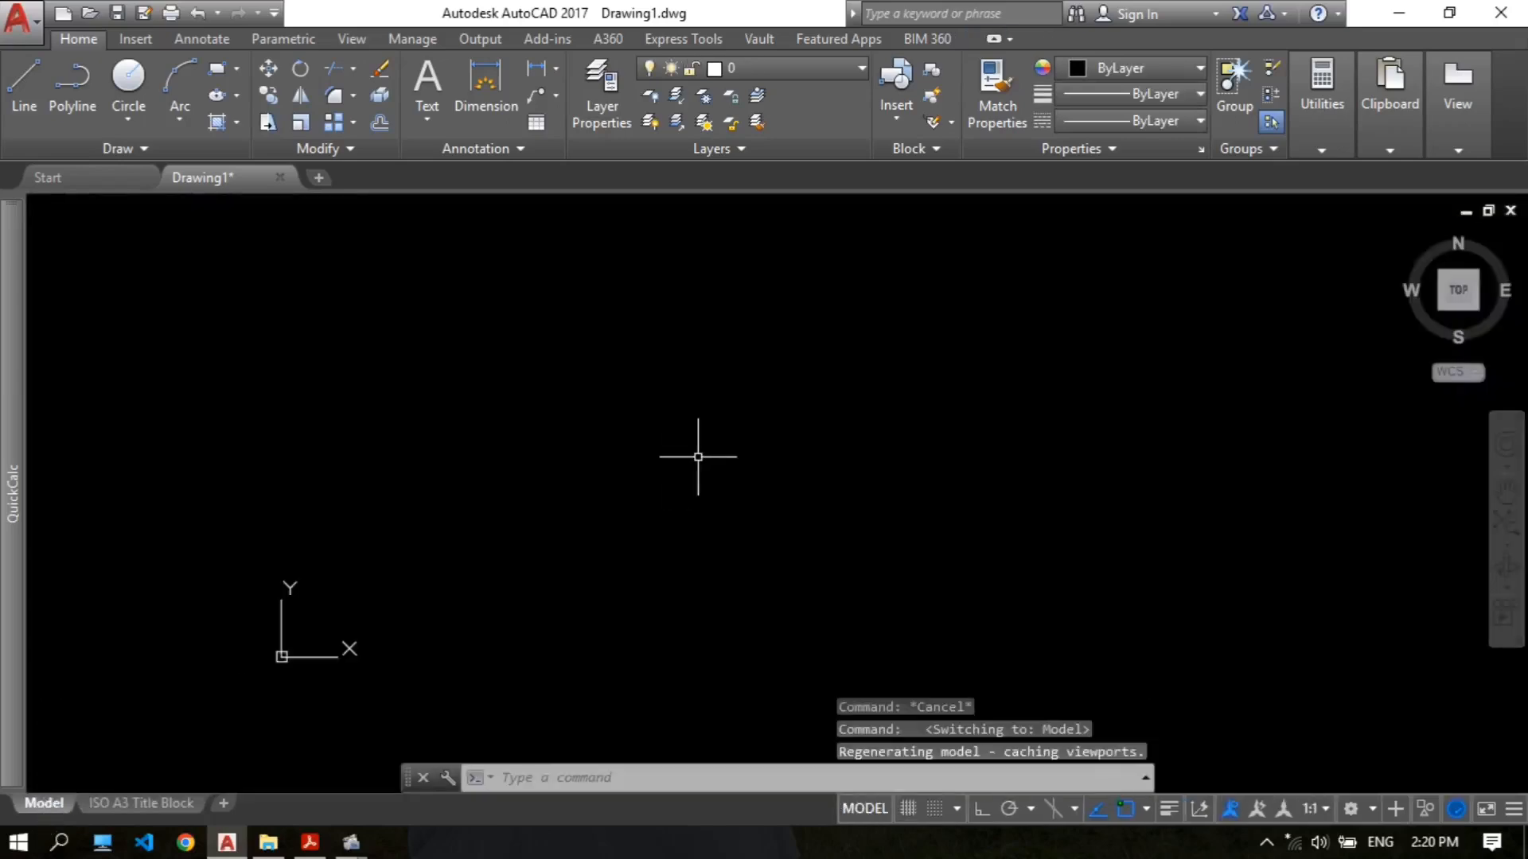
pyautogui.scroll(3, 698, 456)
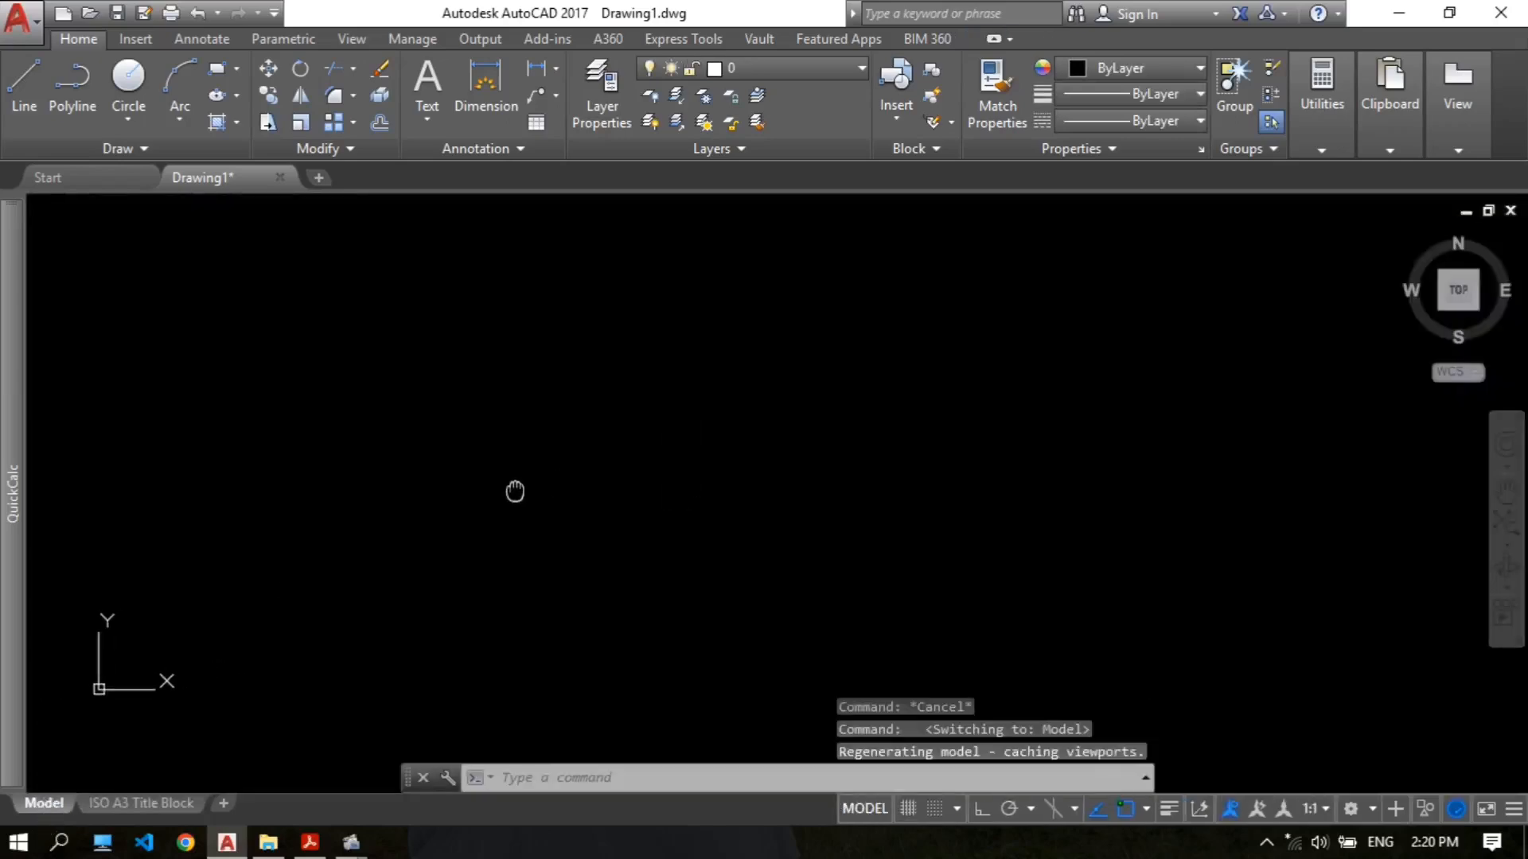
pyautogui.click(908, 809)
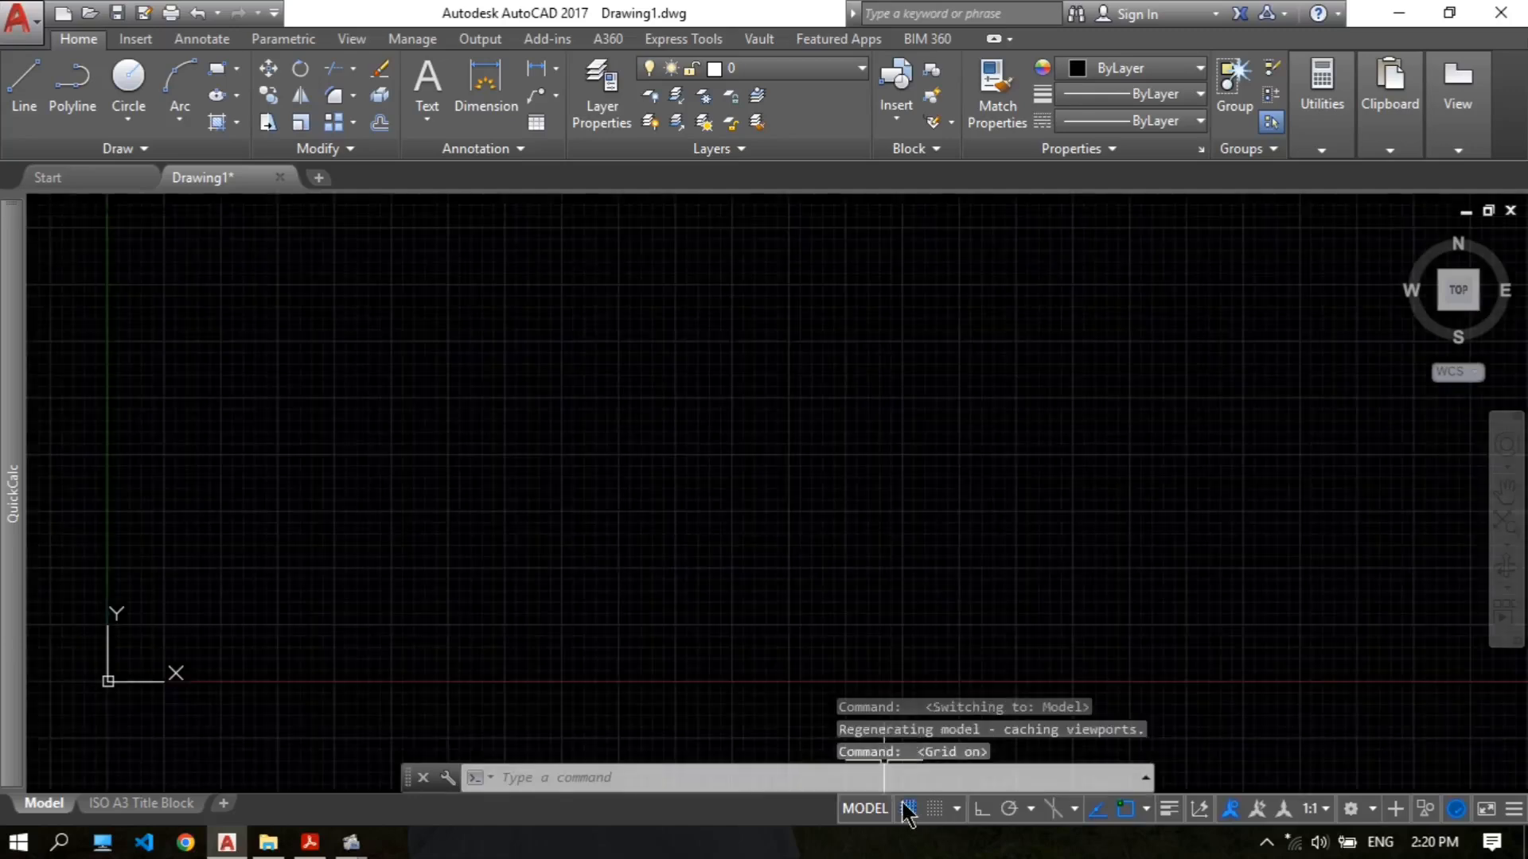
# Step: Check which workspace is active in the drawing without changing it
pyautogui.click(1350, 809)
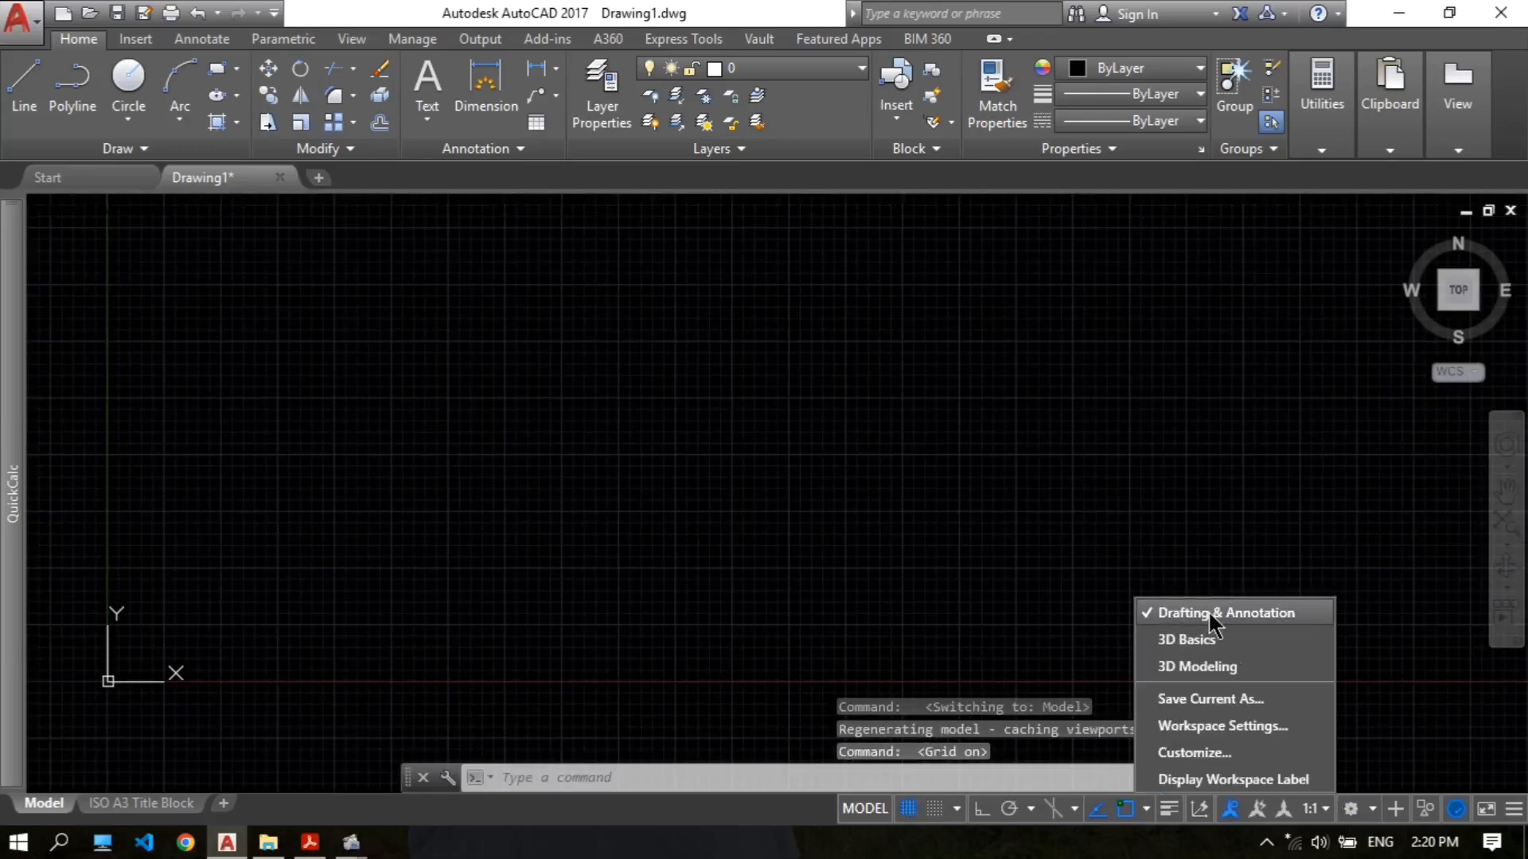
pyautogui.click(1354, 805)
pyautogui.scroll(-2, 1050, 477)
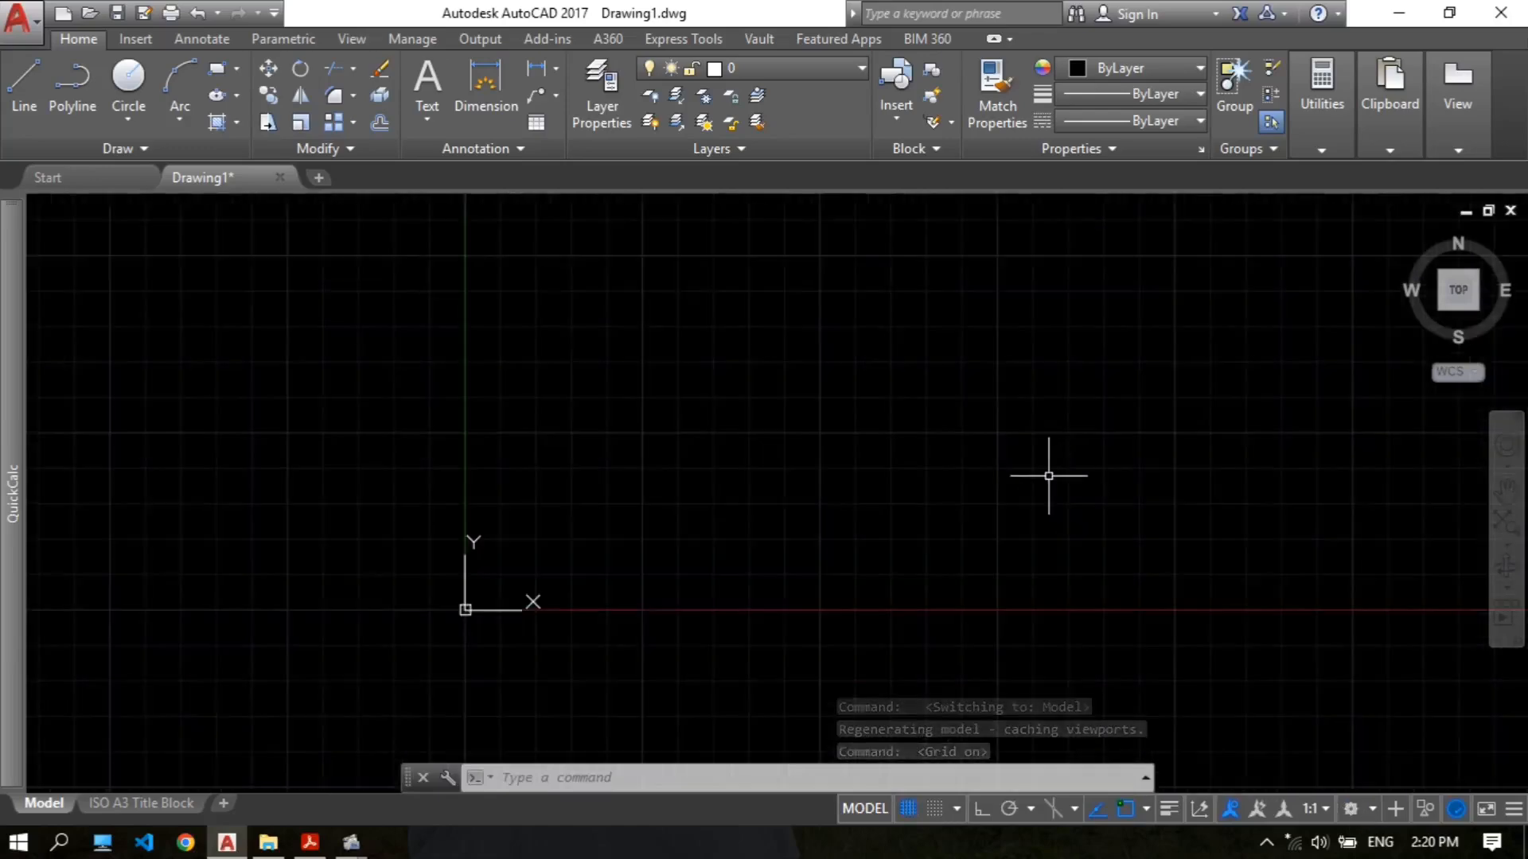
pyautogui.scroll(2, 767, 515)
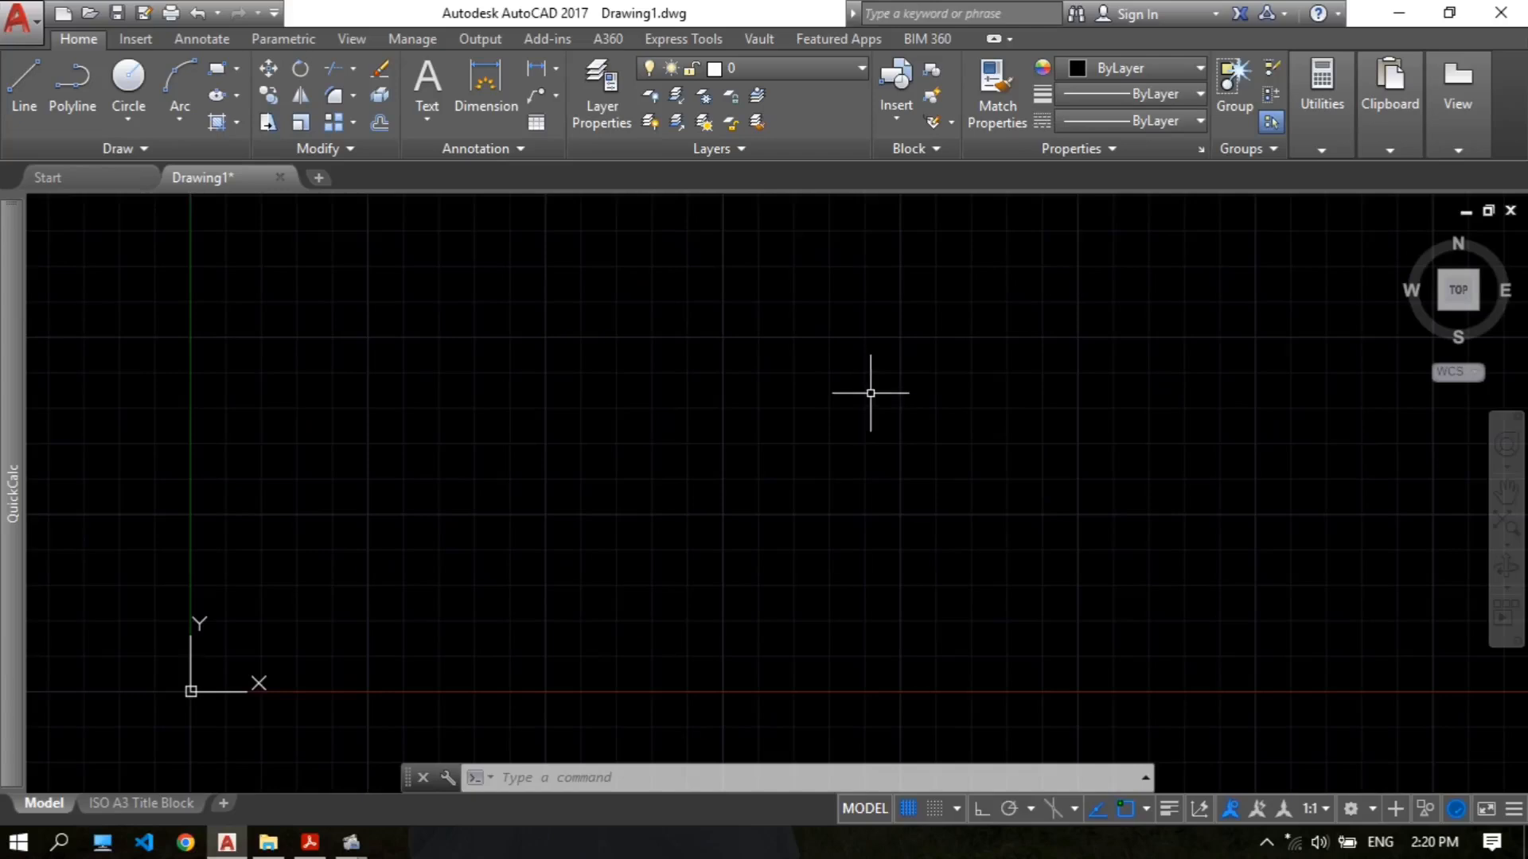
# Step: Set the length precision of the decimal drawing units to one decimal place (0.0)
pyautogui.write('un')
pyautogui.press('Return')
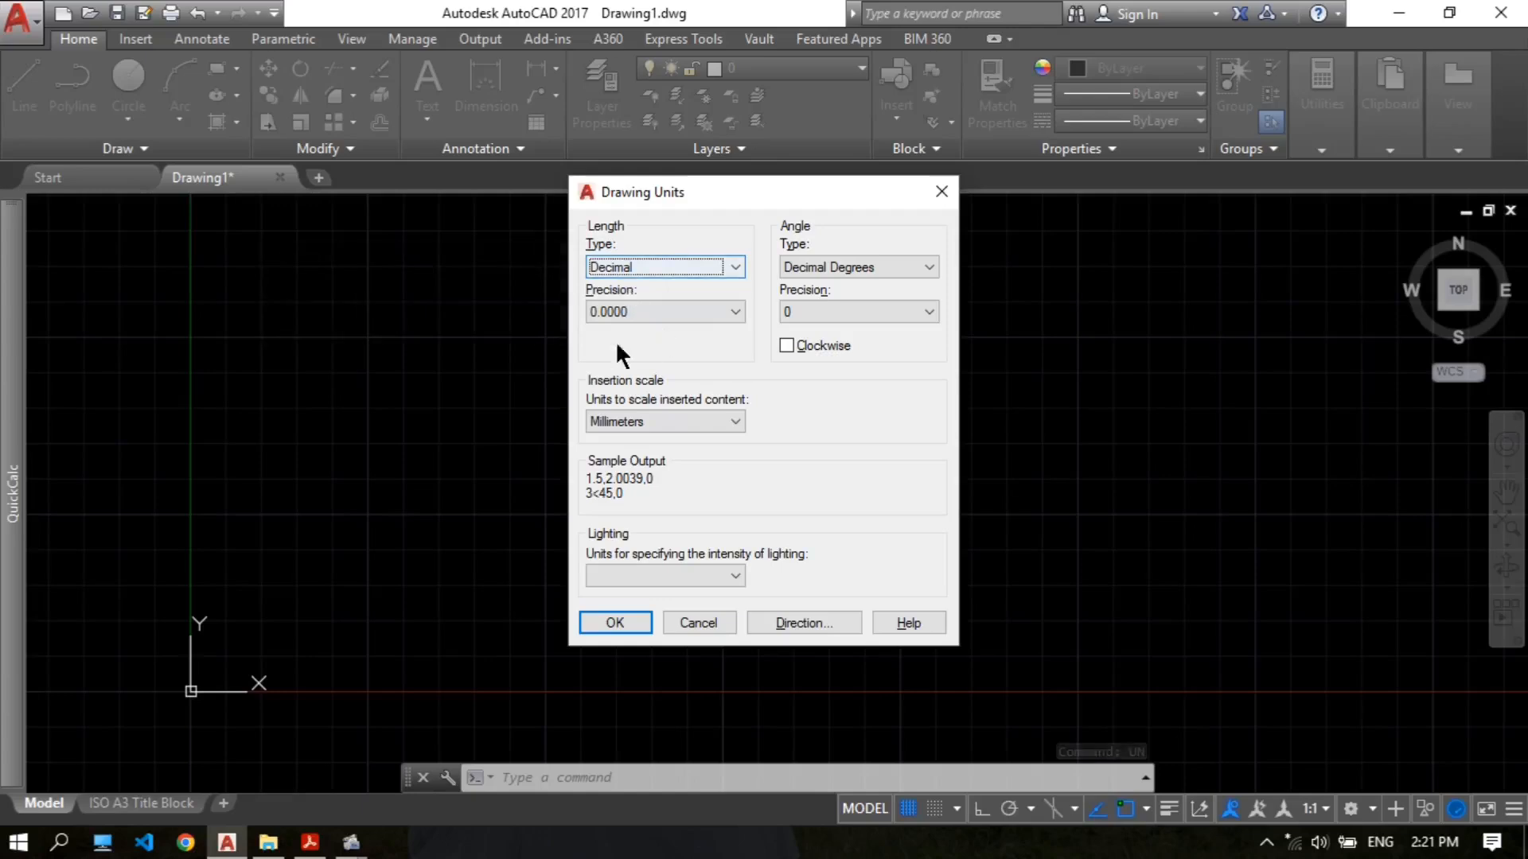
pyautogui.click(673, 312)
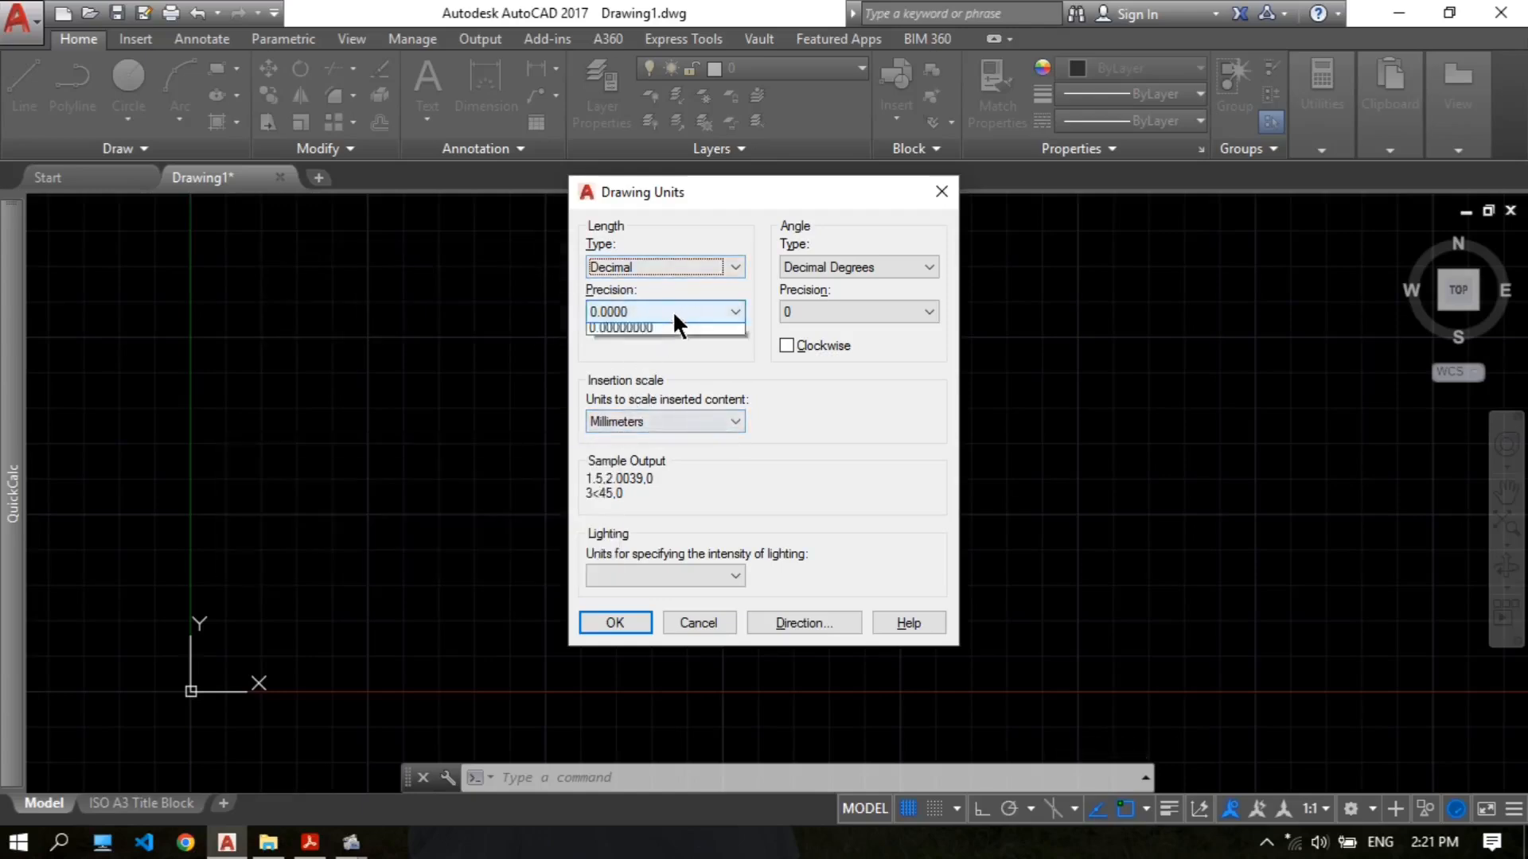
pyautogui.click(639, 344)
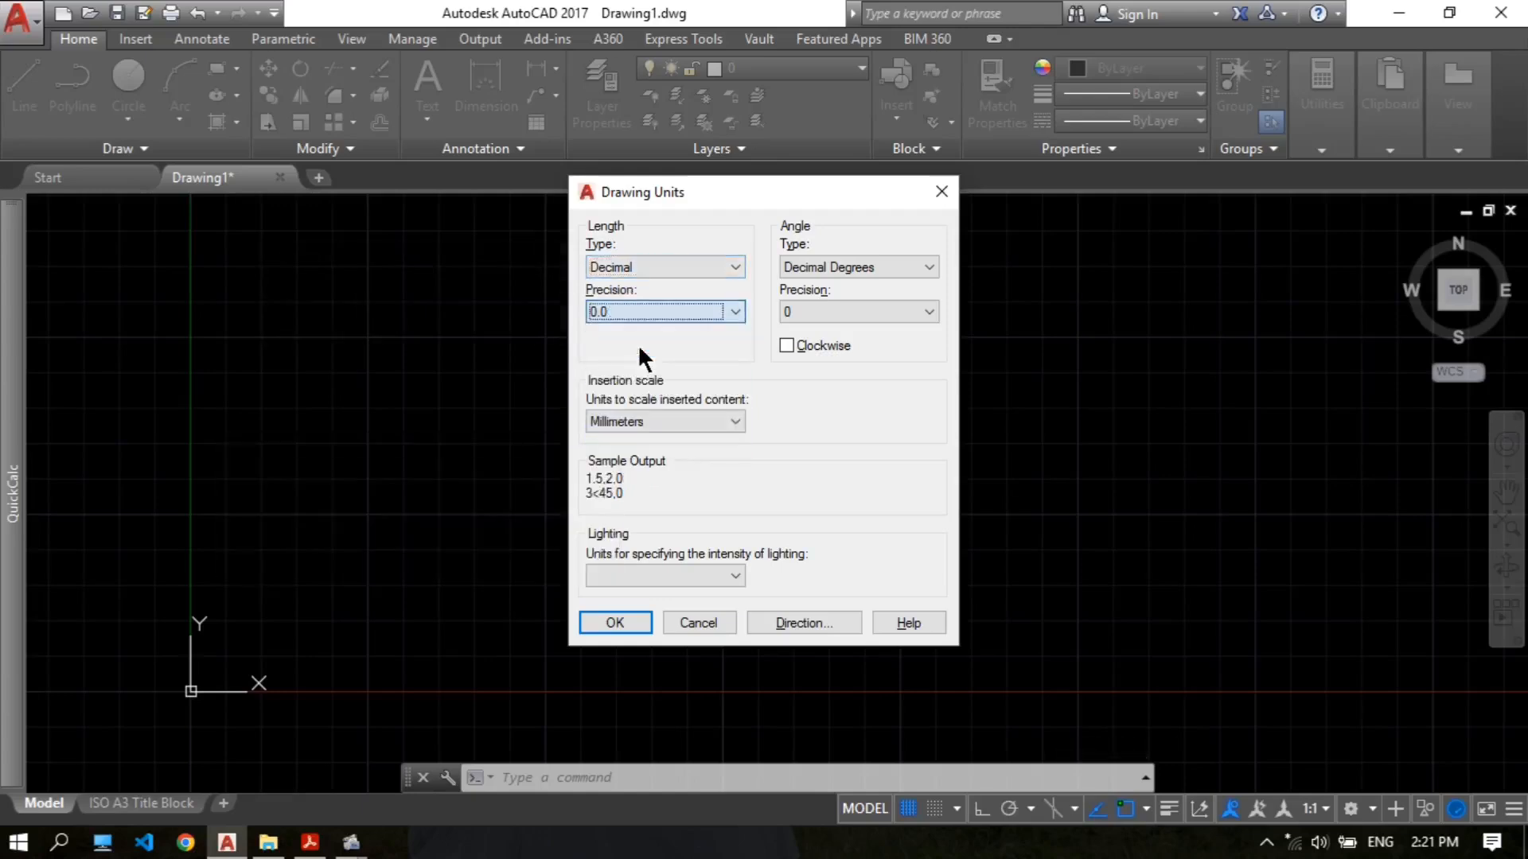
pyautogui.click(614, 622)
pyautogui.scroll(-2, 822, 423)
pyautogui.scroll(3, 795, 402)
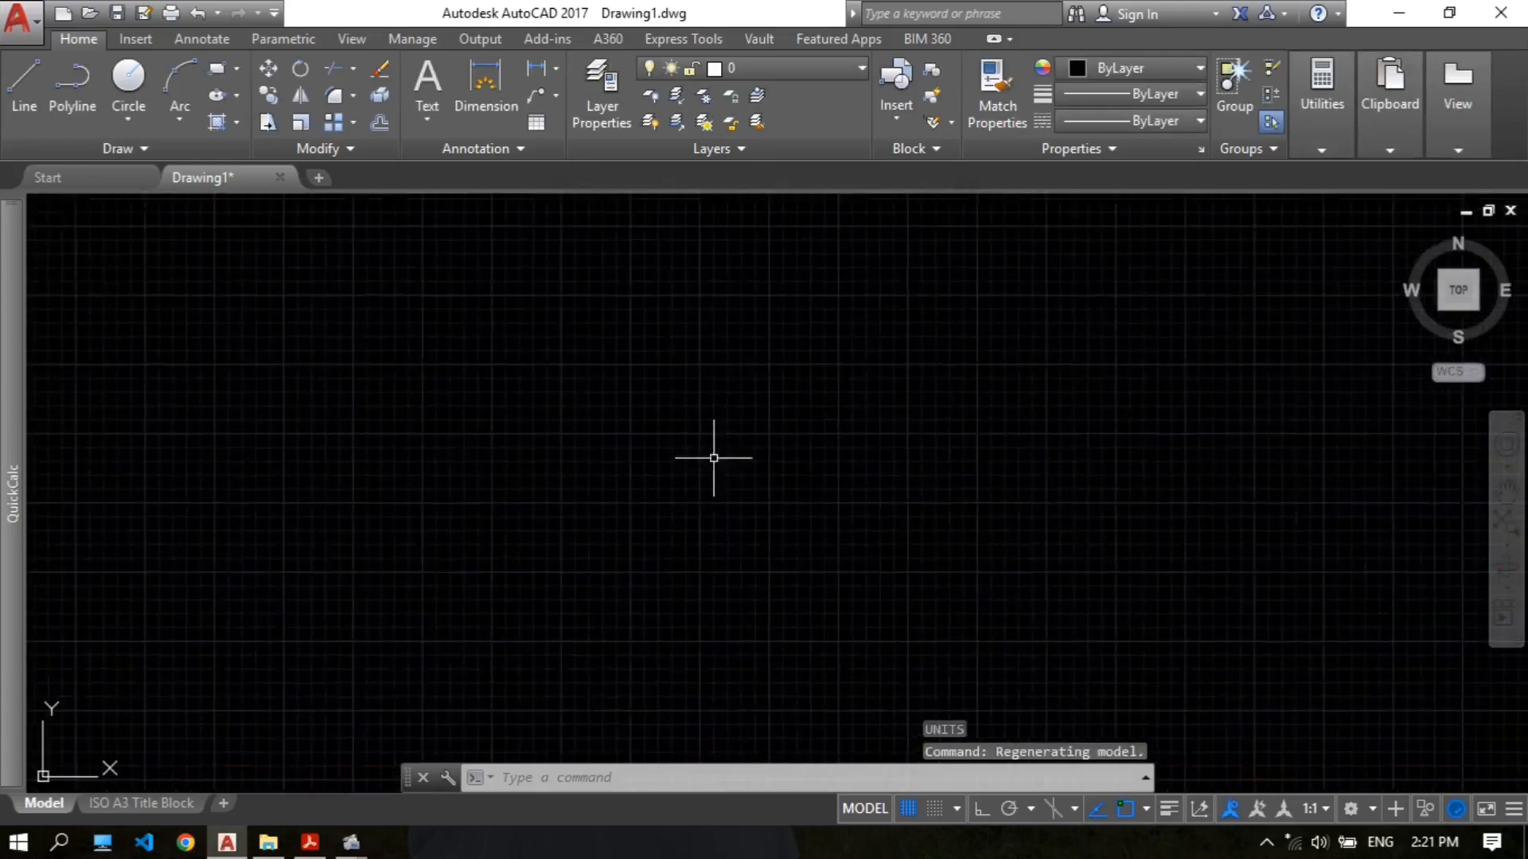
# Step: Switch to the puller PDF in Acrobat and activate the freehand Draw tool
pyautogui.click(309, 842)
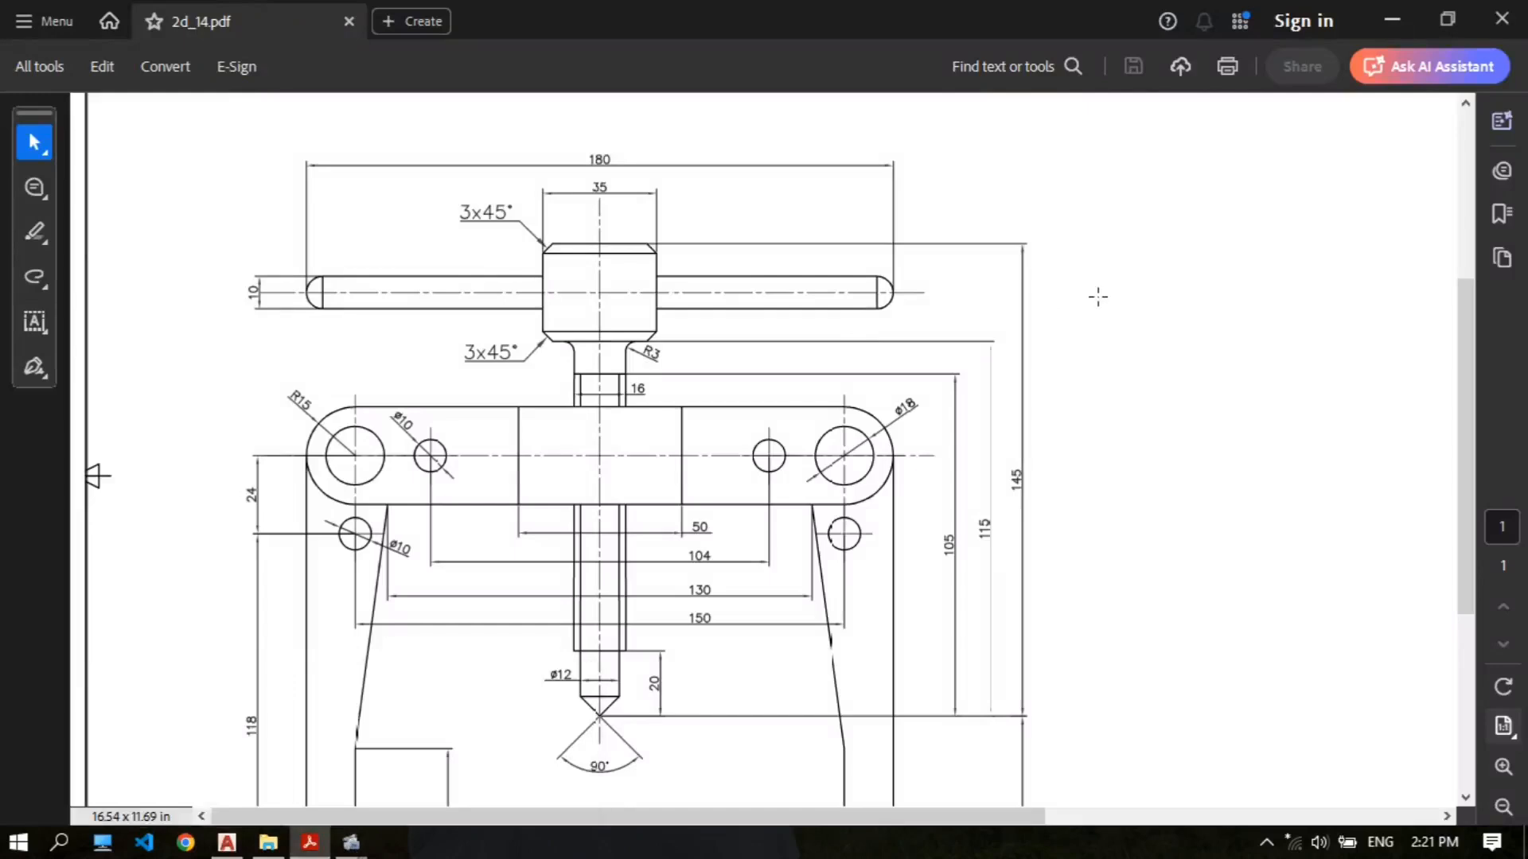
pyautogui.click(45, 288)
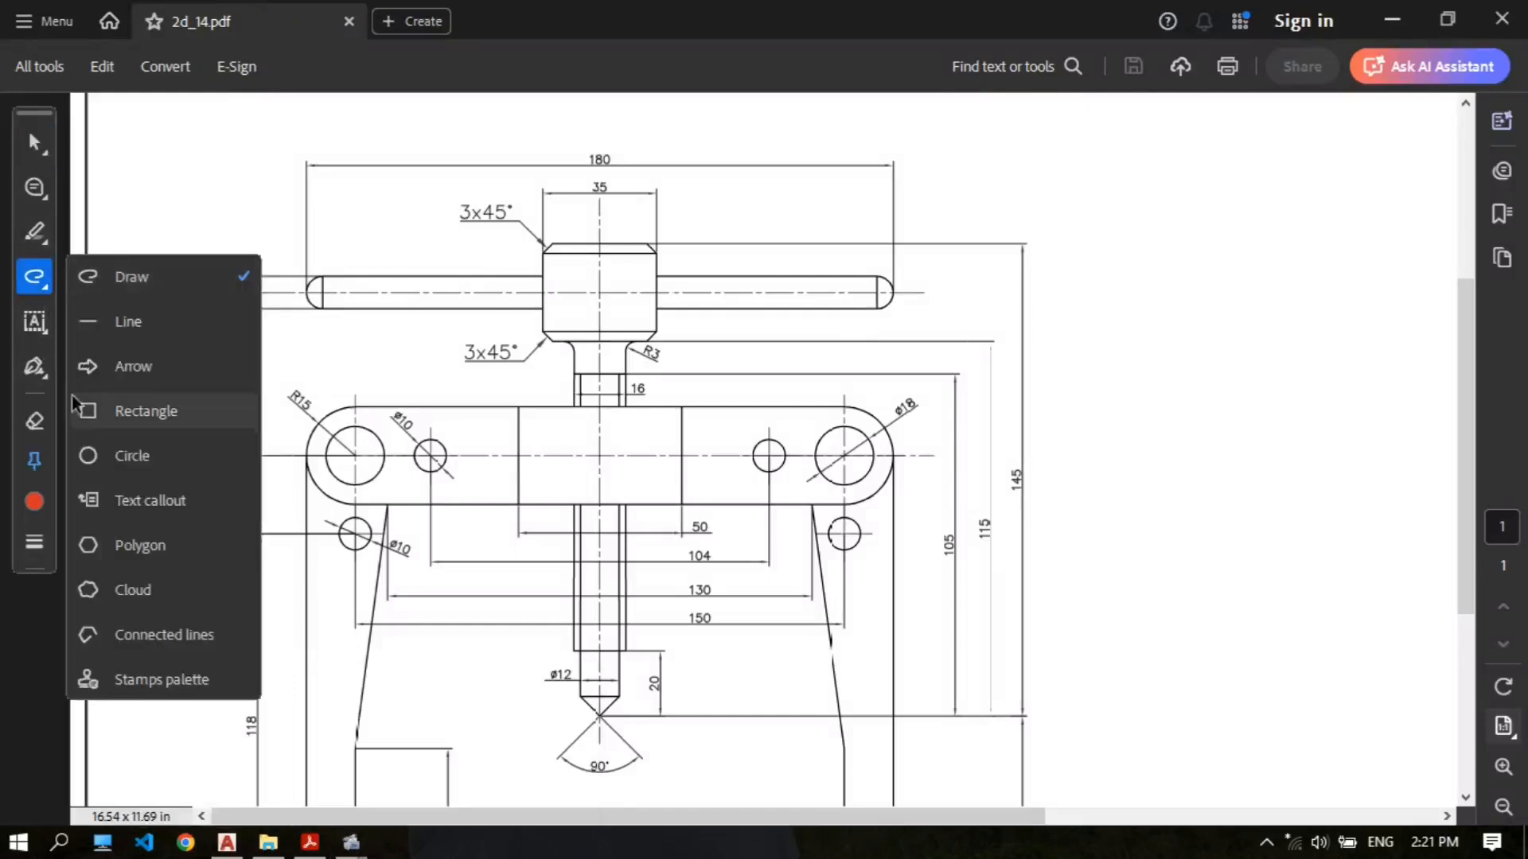
pyautogui.click(193, 280)
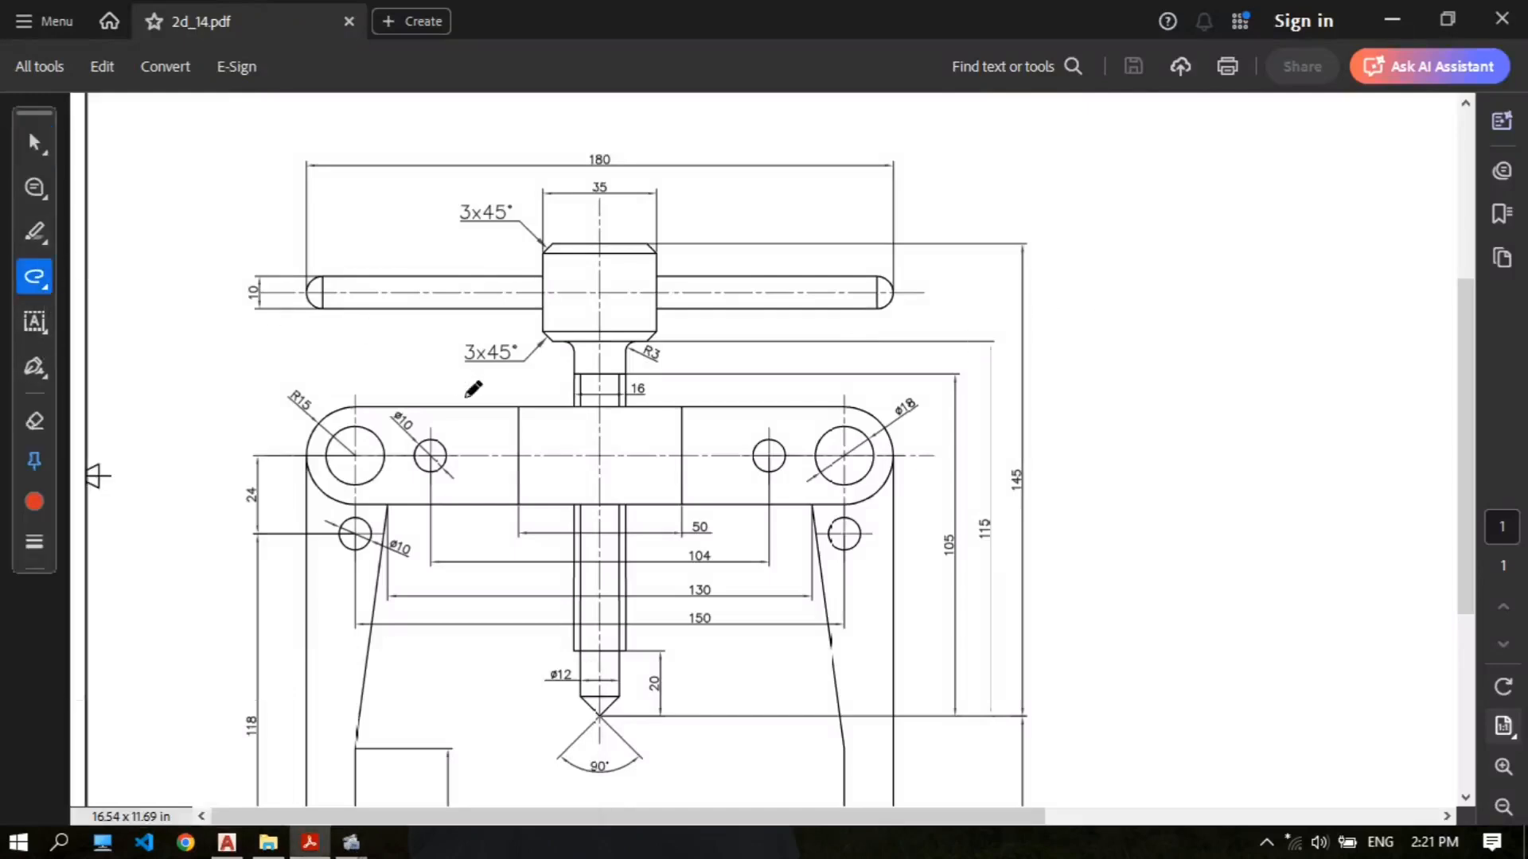
# Step: Circle the 150 dimension between the arm hole centres freehand and write its half value, 75, below it
pyautogui.scroll(-1, 736, 380)
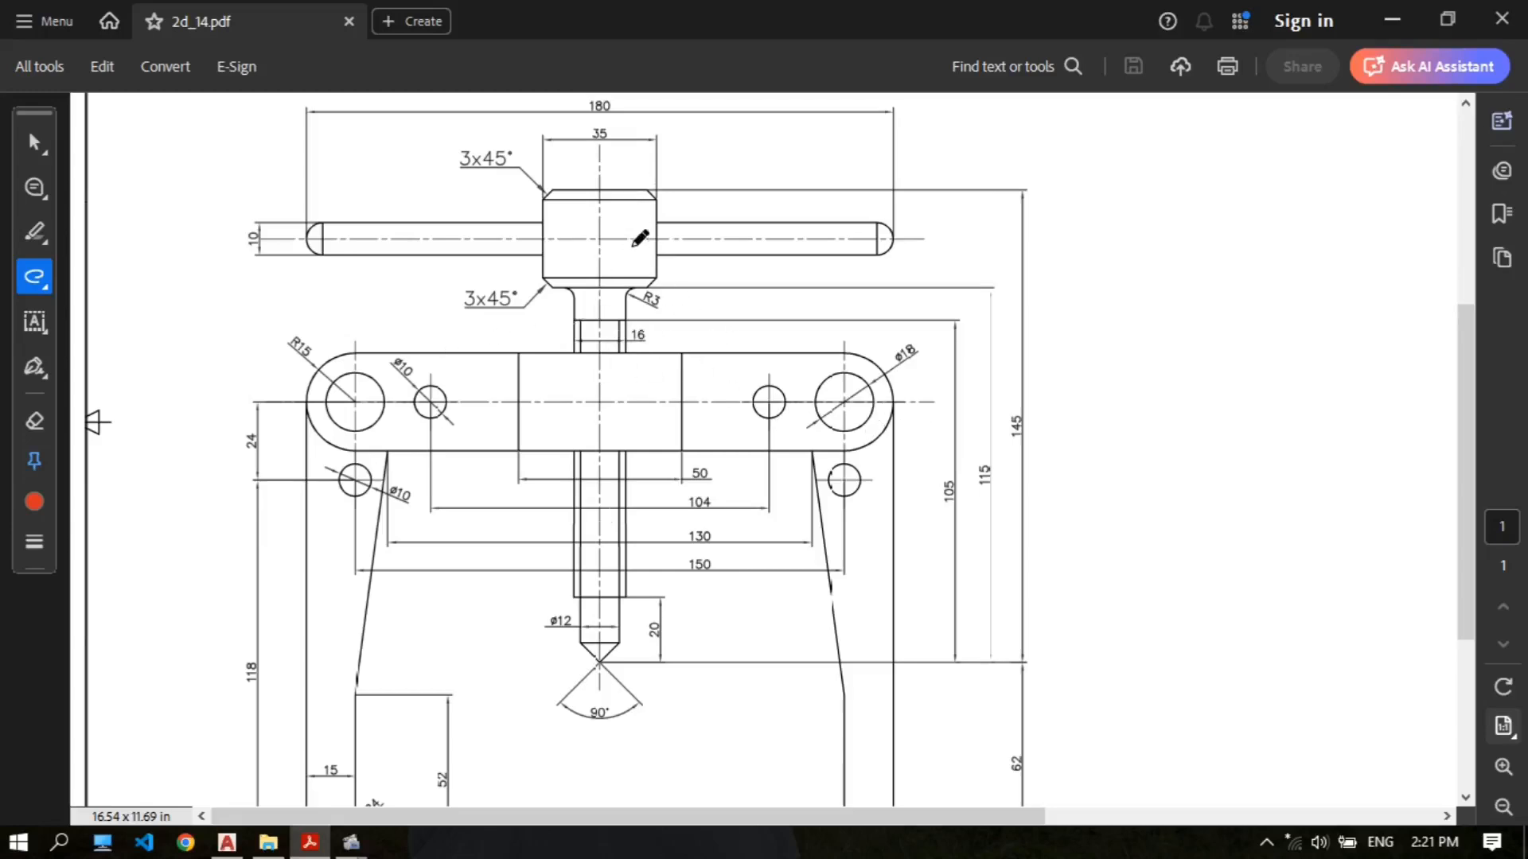
pyautogui.scroll(2, 601, 246)
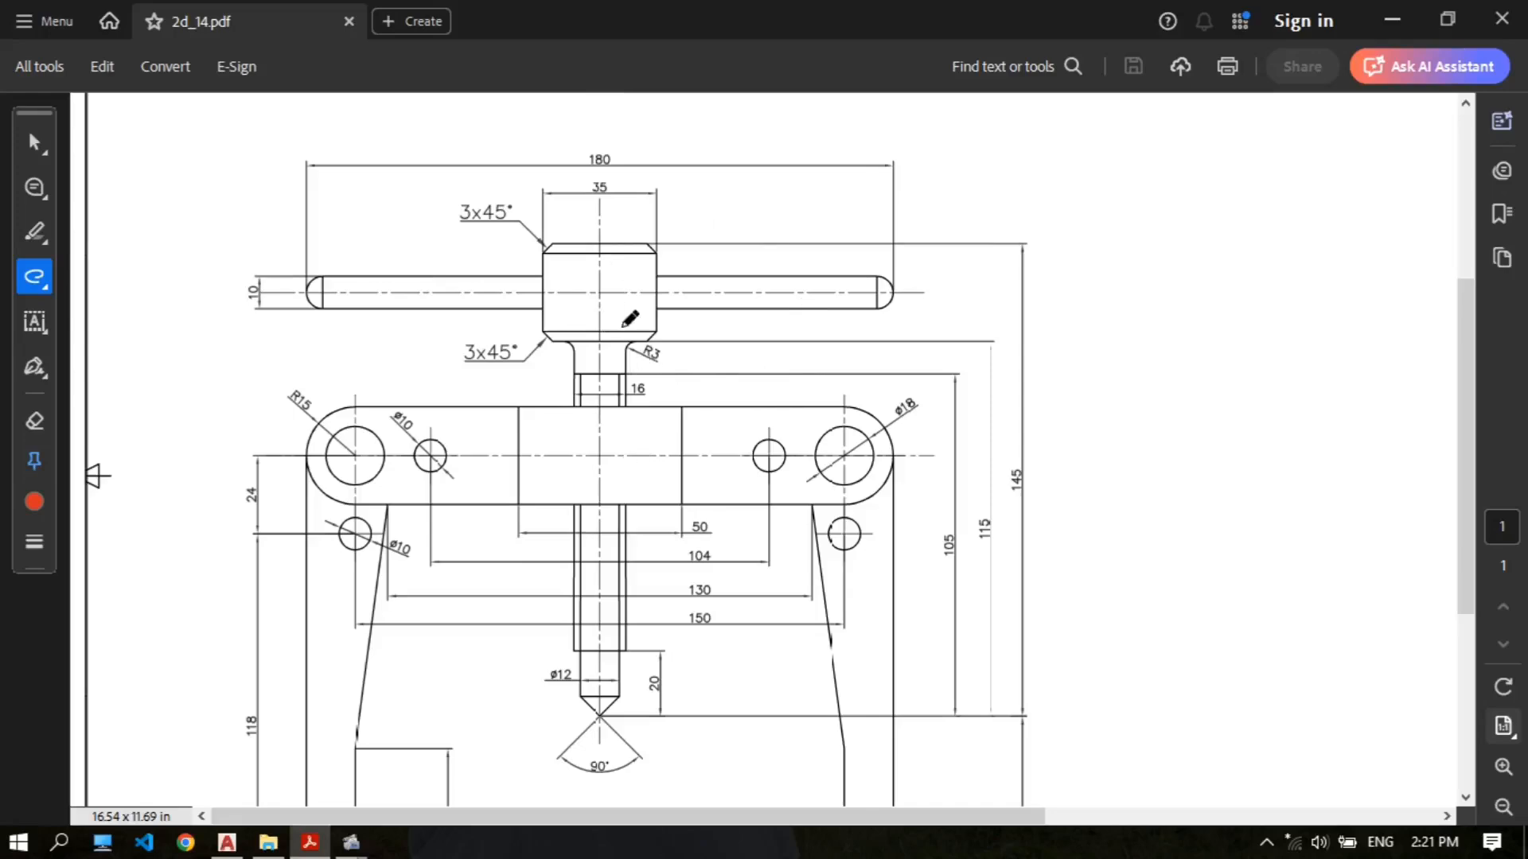
pyautogui.scroll(-1, 640, 442)
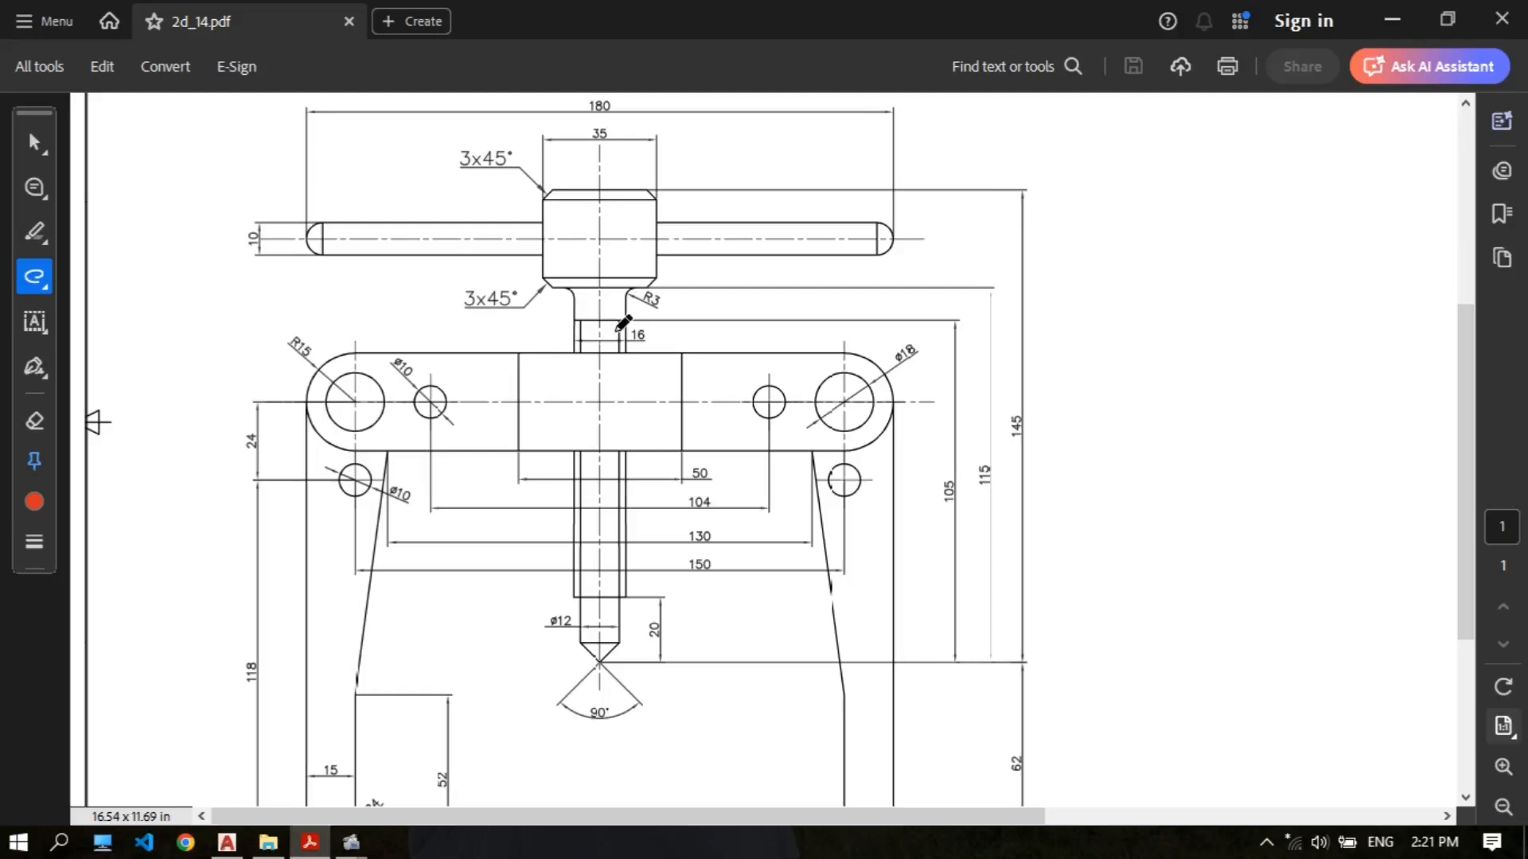
pyautogui.scroll(-2, 616, 326)
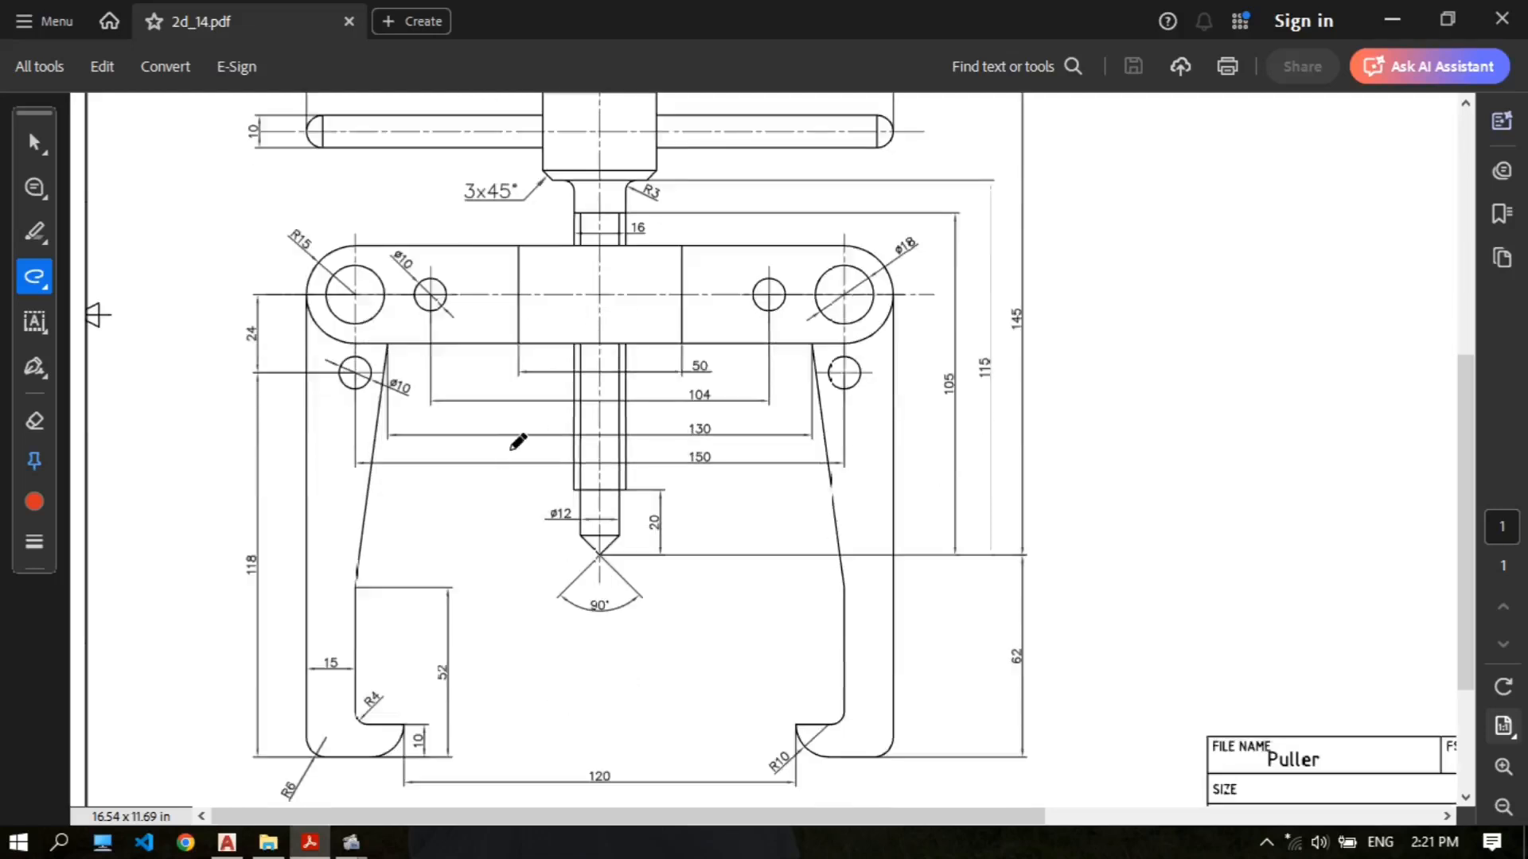
pyautogui.scroll(-1, 472, 382)
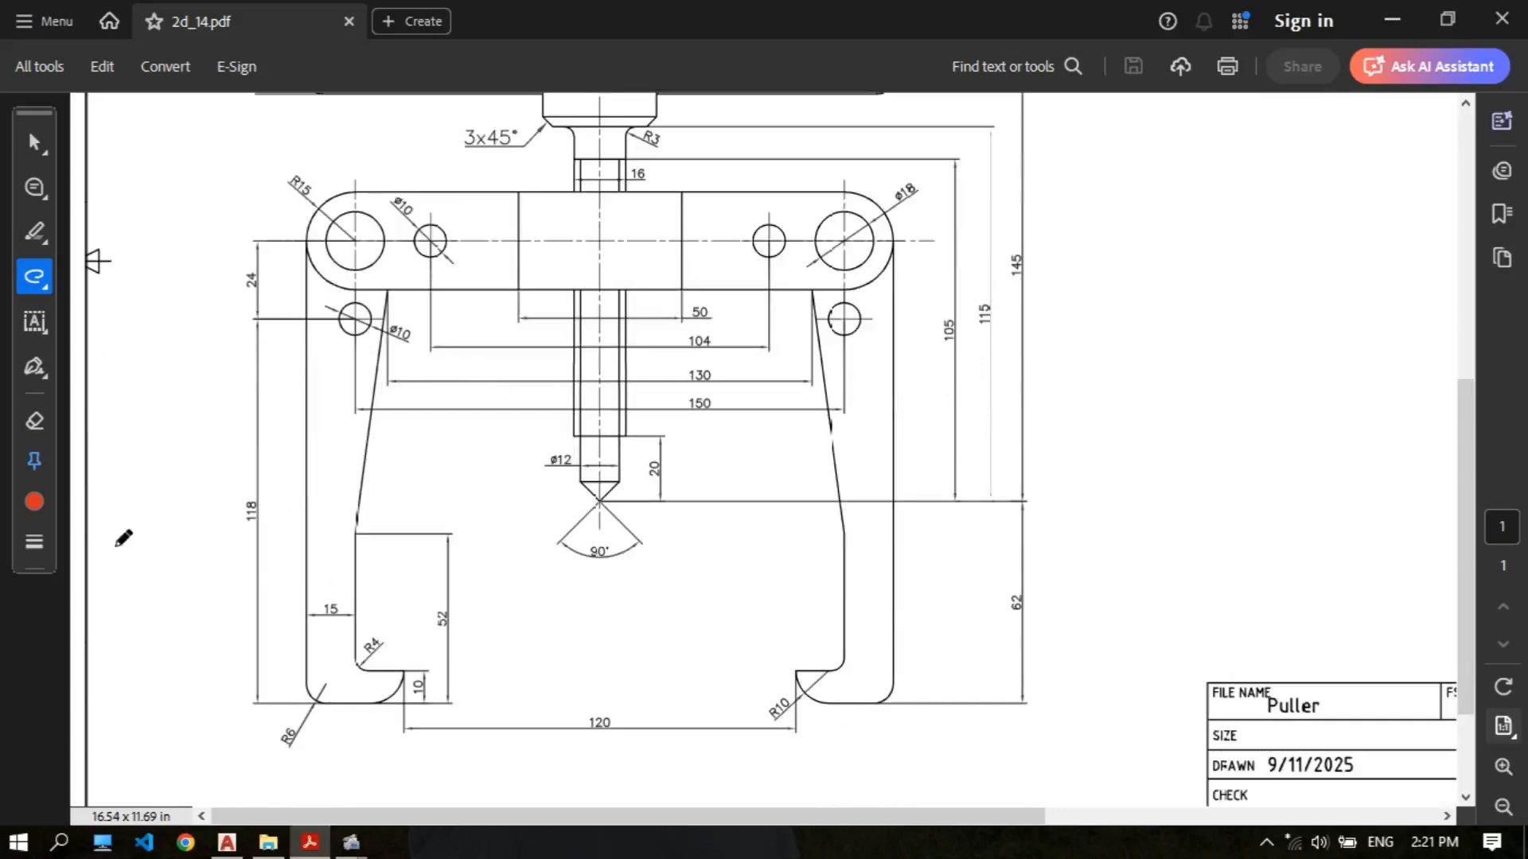
pyautogui.scroll(1, 409, 405)
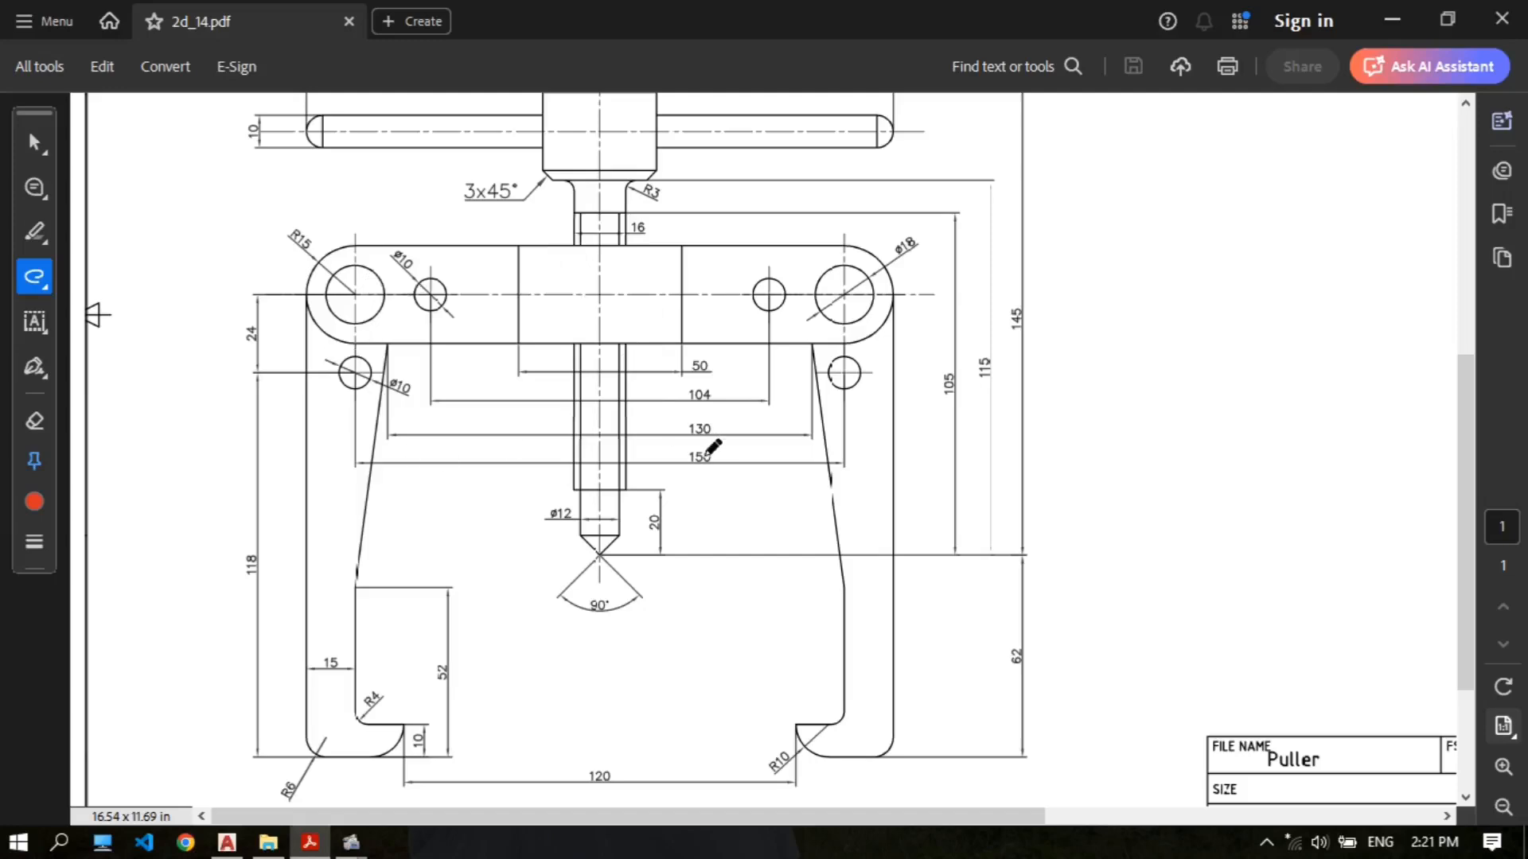
pyautogui.moveTo(708, 461)
pyautogui.mouseDown()
pyautogui.moveTo(724, 468)
pyautogui.moveTo(691, 445)
pyautogui.mouseUp()
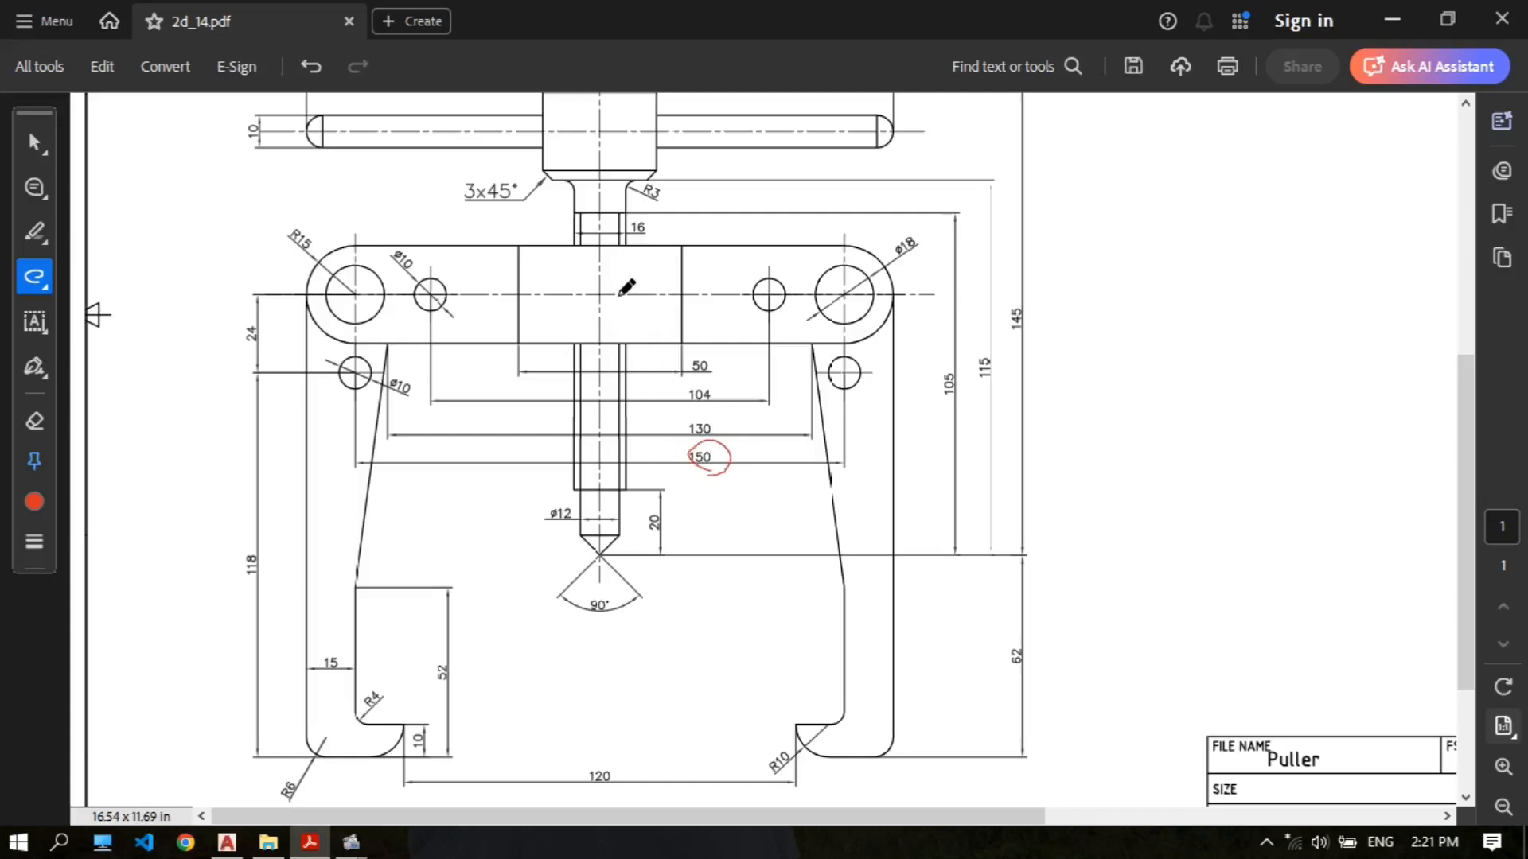
pyautogui.moveTo(716, 498)
pyautogui.mouseDown()
pyautogui.moveTo(757, 491)
pyautogui.moveTo(734, 526)
pyautogui.mouseUp()
pyautogui.moveTo(726, 514)
pyautogui.mouseDown()
pyautogui.moveTo(767, 504)
pyautogui.moveTo(762, 522)
pyautogui.mouseUp()
pyautogui.moveTo(768, 493); pyautogui.dragTo(786, 490)
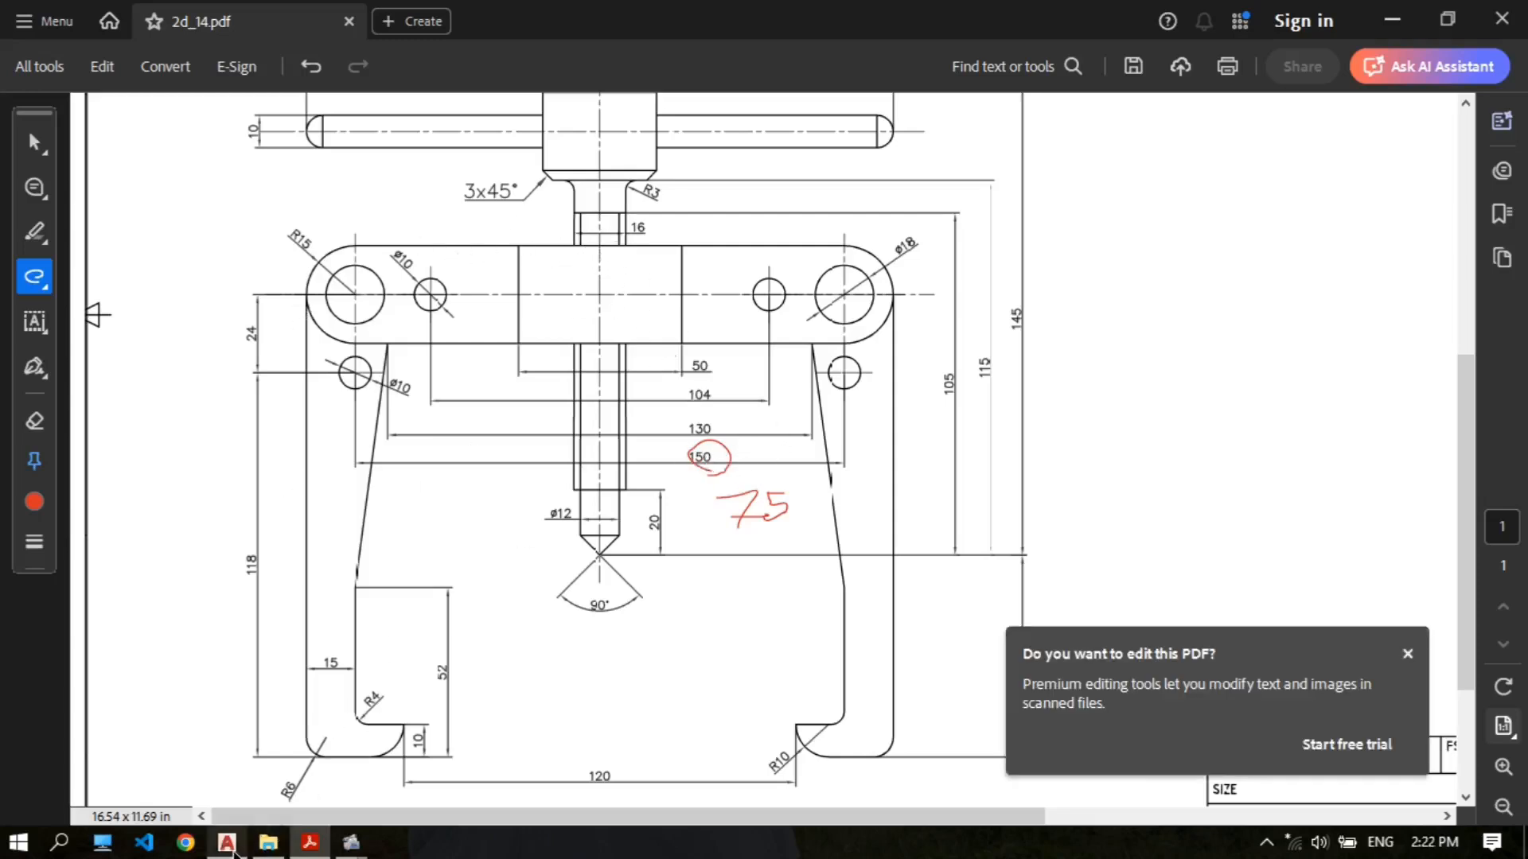
# Step: Switch to AutoCAD and draw a horizontal line 75 mm long towards the left with Ortho on
pyautogui.click(228, 842)
pyautogui.moveTo(446, 439)
pyautogui.mouseDown(button='middle')
pyautogui.moveTo(580, 368)
pyautogui.moveTo(527, 404)
pyautogui.mouseUp(button='middle')
pyautogui.moveTo(685, 350); pyautogui.dragTo(633, 386, button='middle')
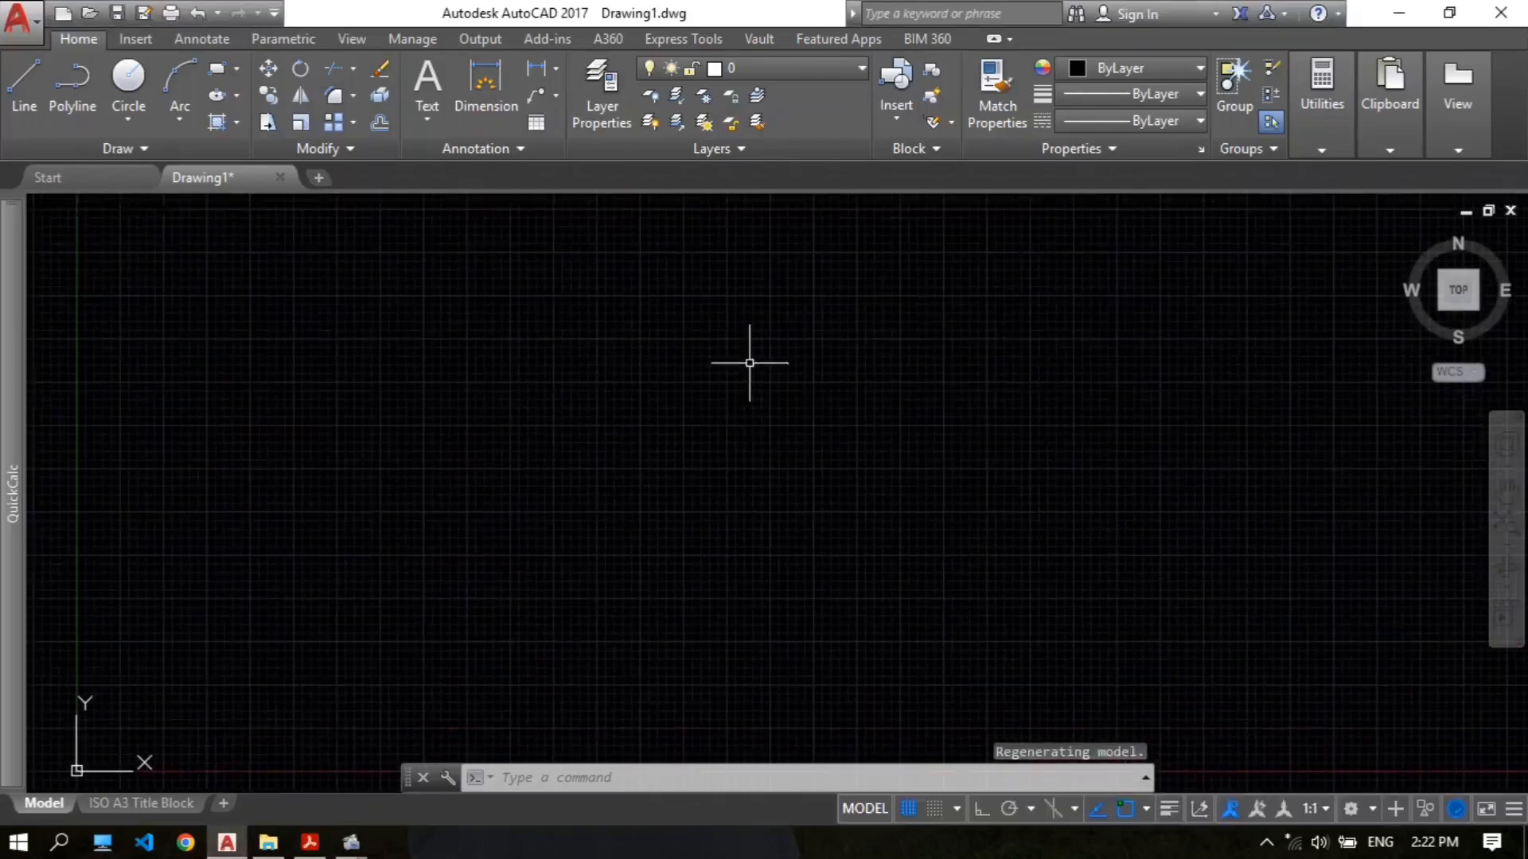
pyautogui.write('l')
pyautogui.press('Return')
pyautogui.moveTo(694, 465); pyautogui.dragTo(661, 469, button='middle')
pyautogui.click(778, 313)
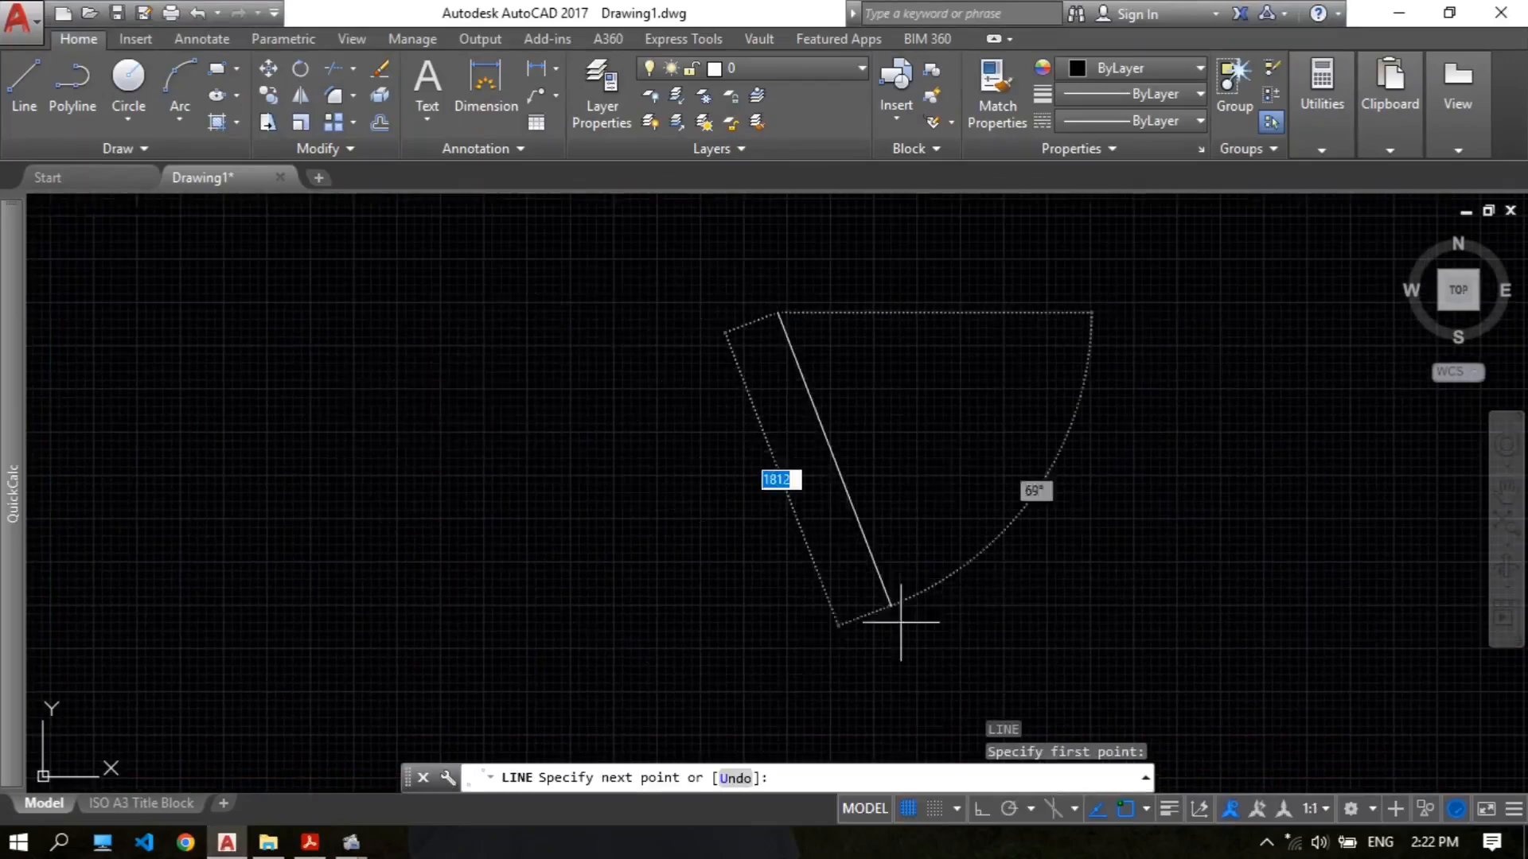
pyautogui.click(981, 808)
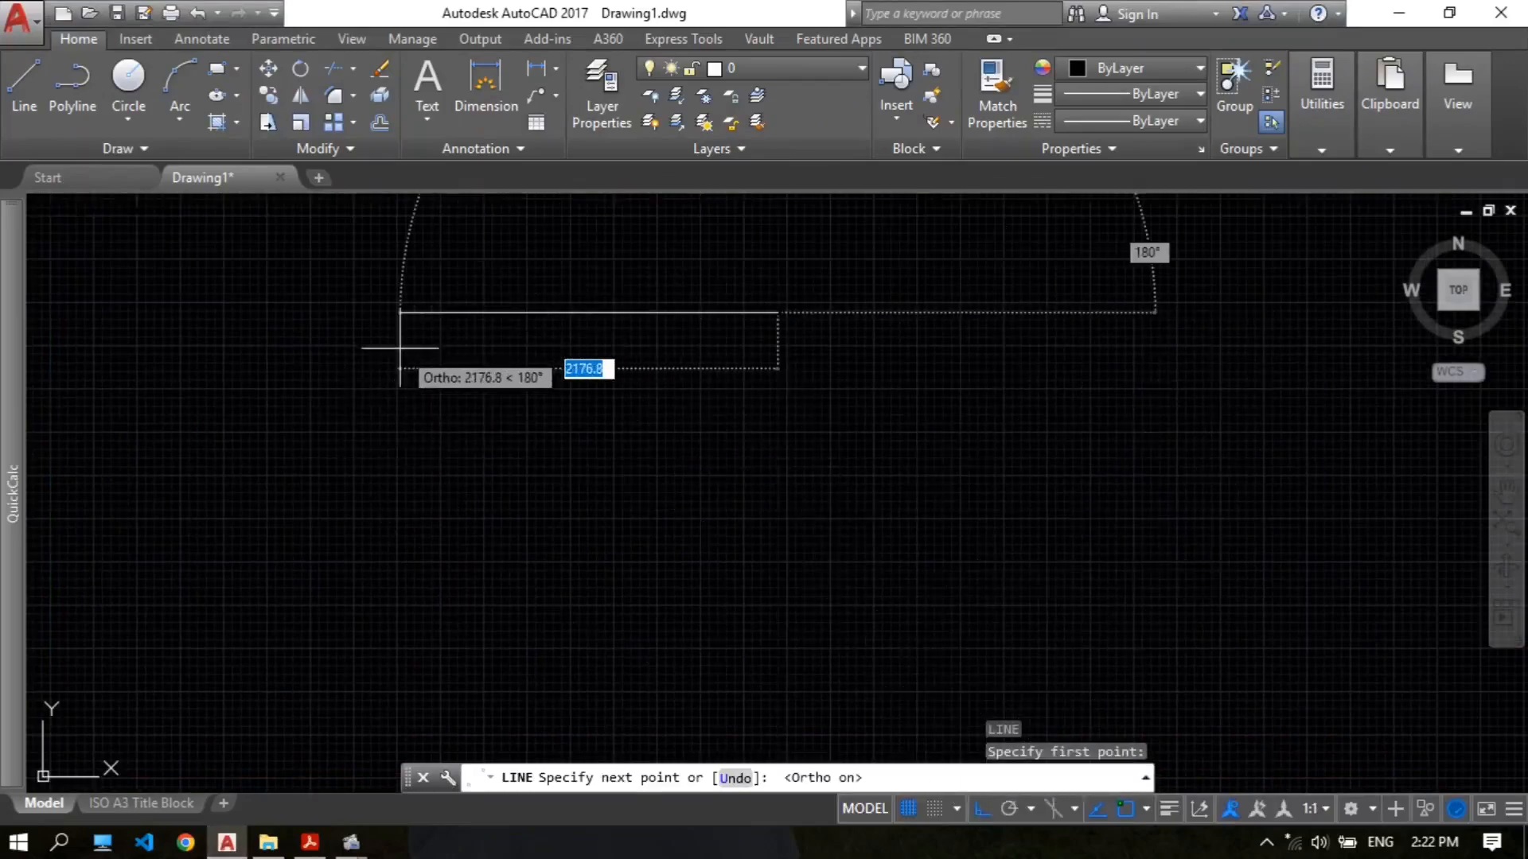
pyautogui.write('75')
pyautogui.press('Return')
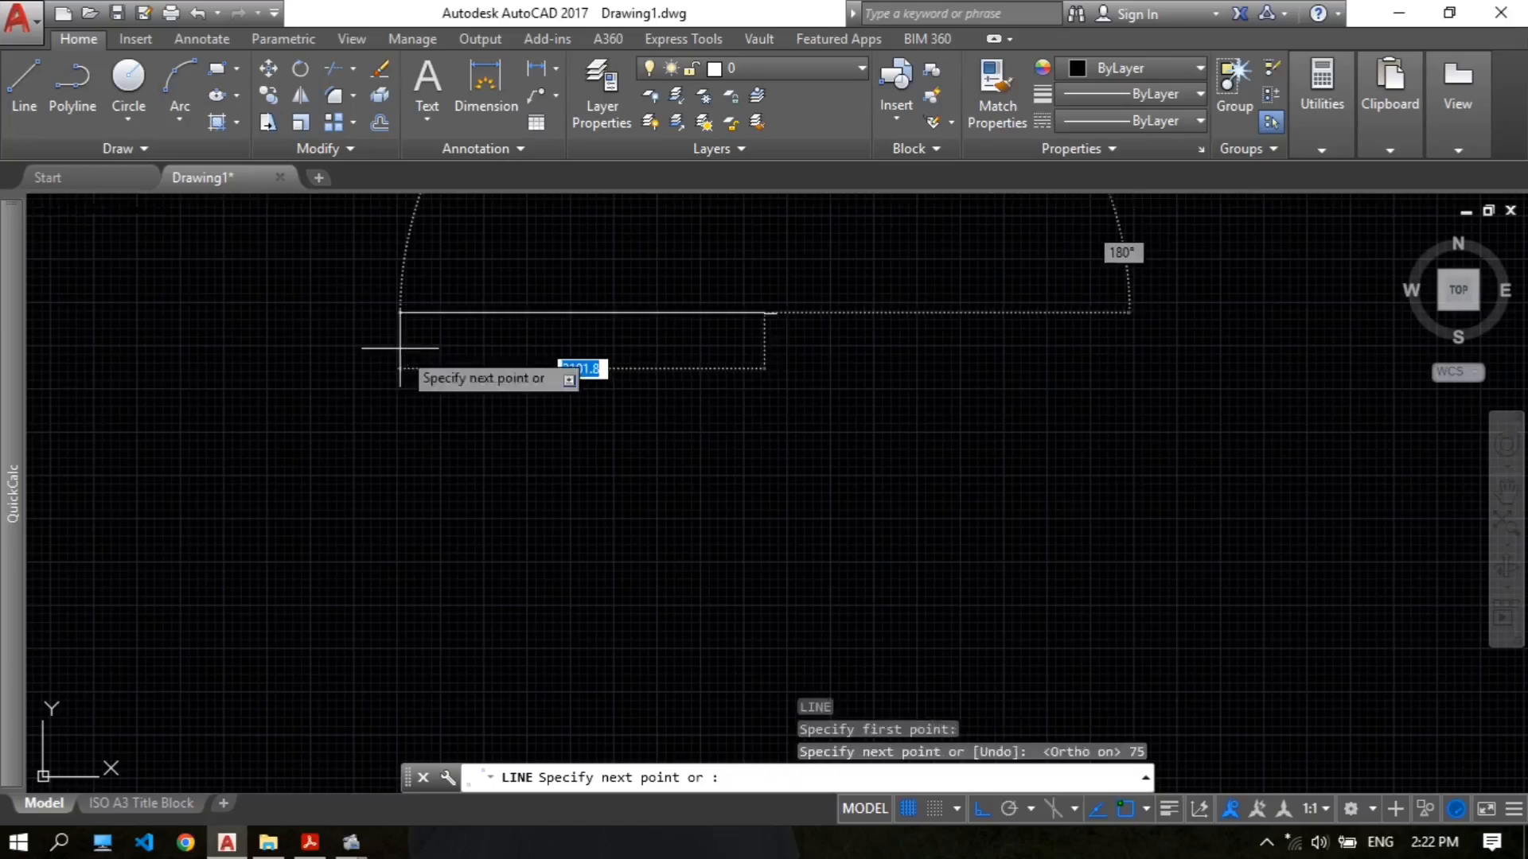
pyautogui.press('Return')
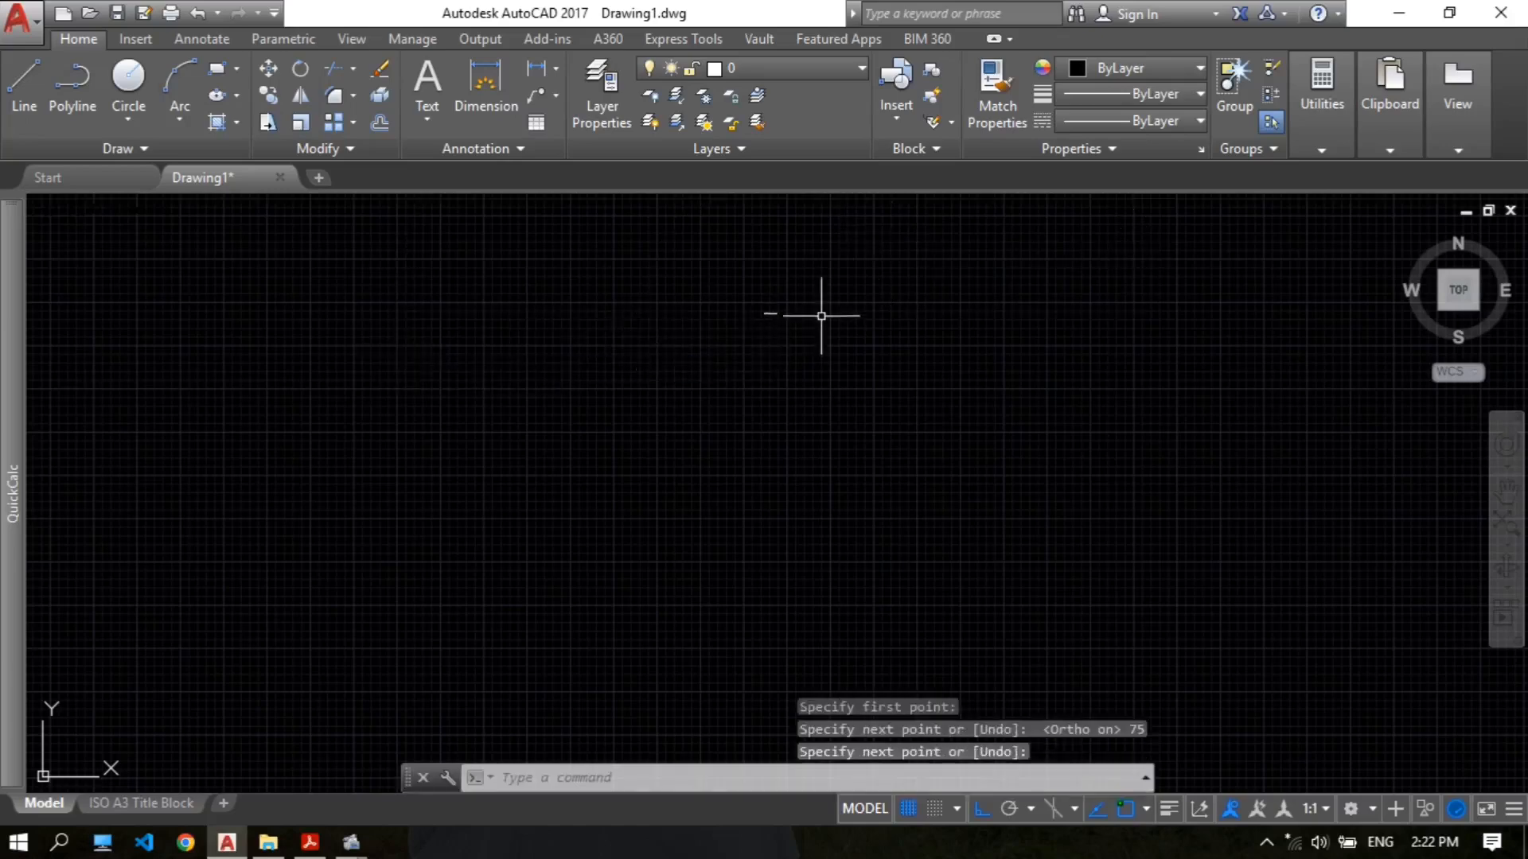
pyautogui.scroll(1, 813, 312)
pyautogui.scroll(4, 736, 313)
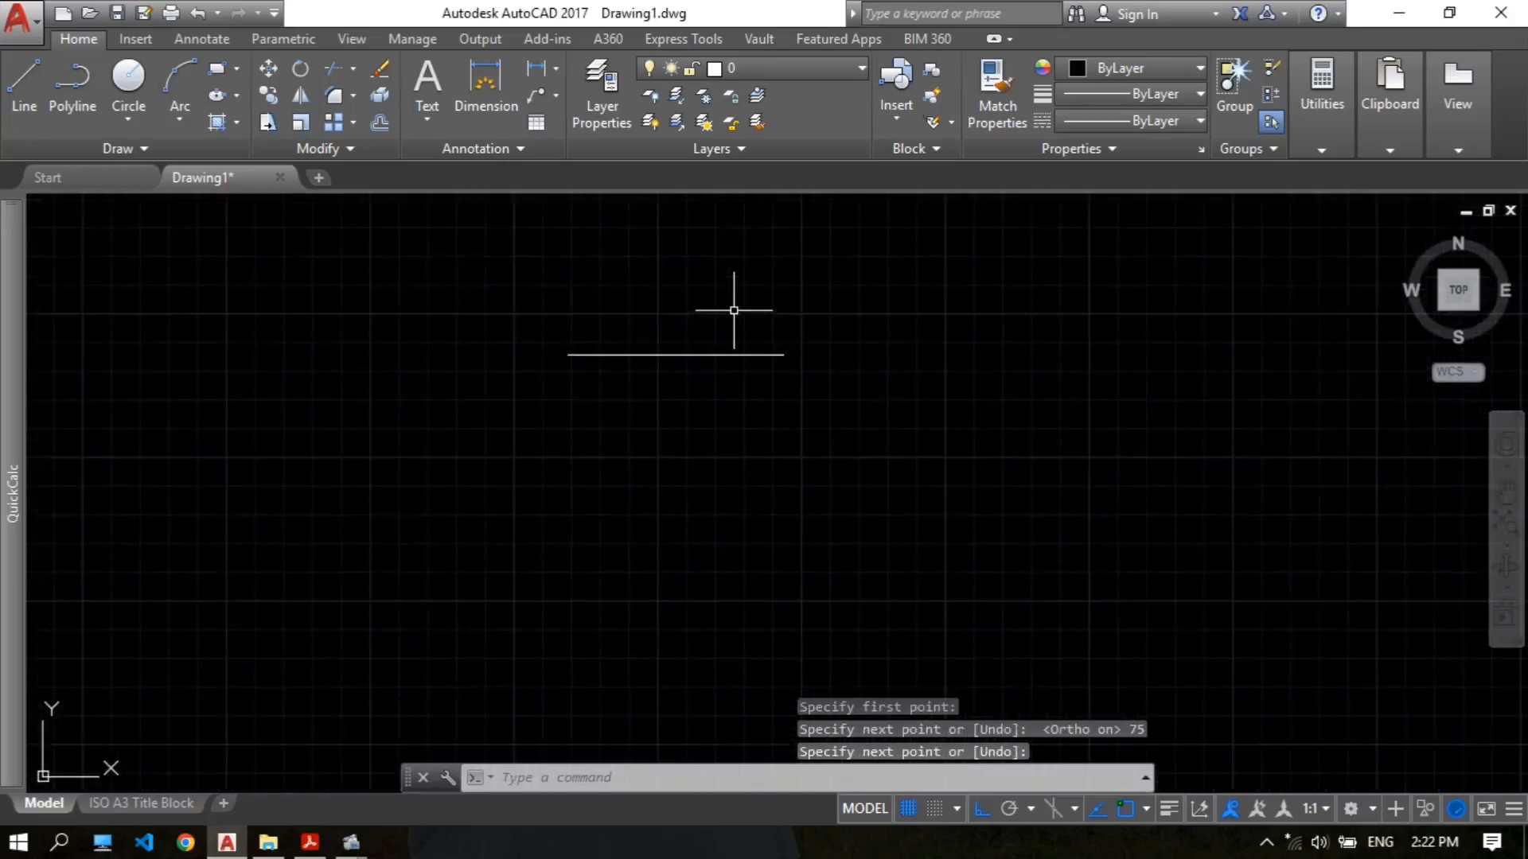
# Step: Draw an 18 mm diameter circle centred on the left end of the 75 mm line, checking its size in the puller PDF
pyautogui.moveTo(698, 305); pyautogui.dragTo(621, 368, button='middle')
pyautogui.scroll(2, 620, 368)
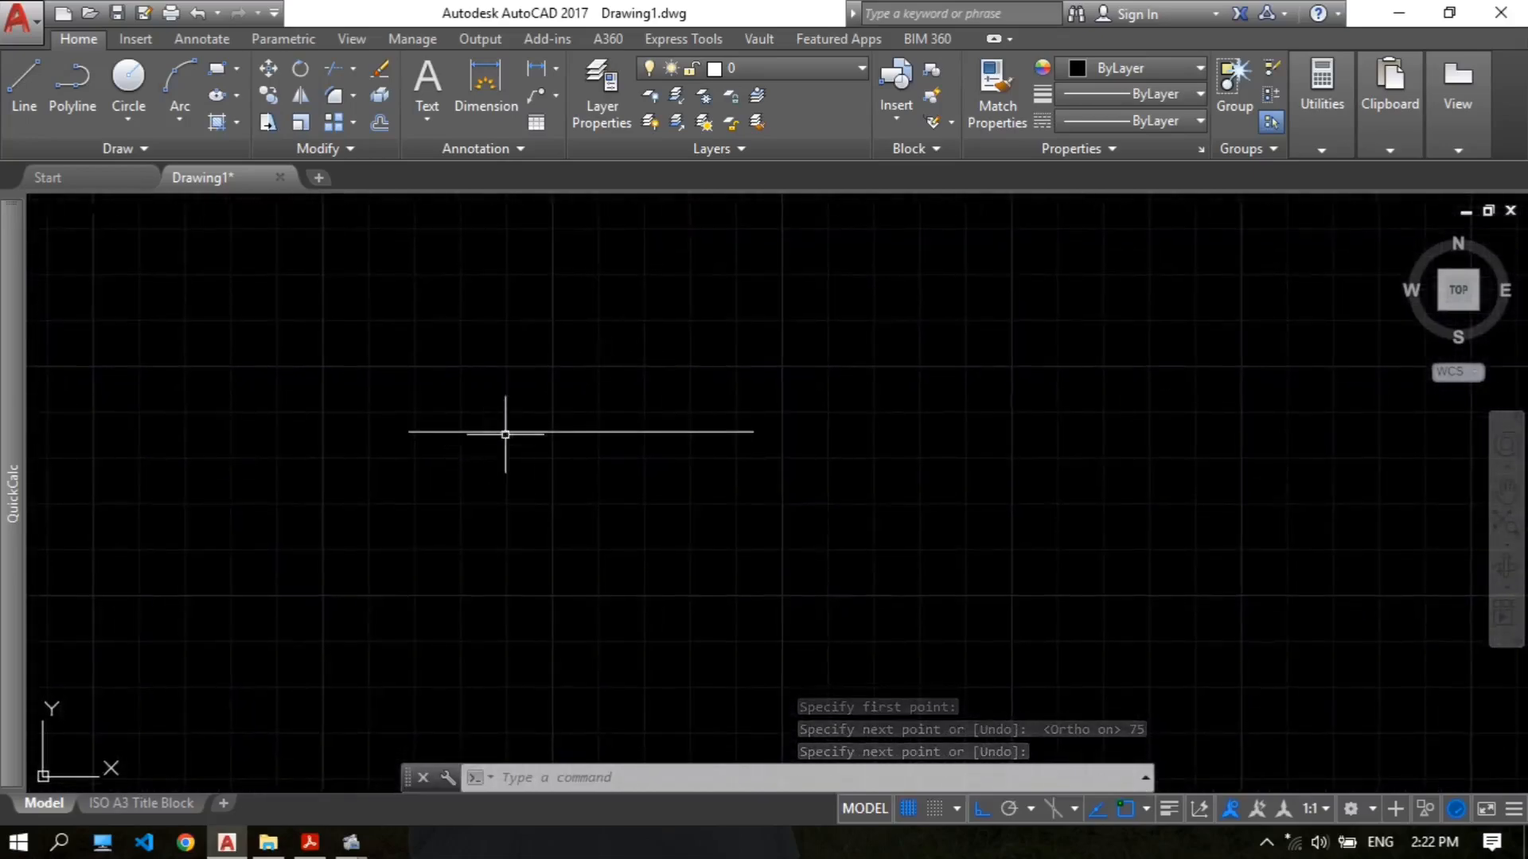
pyautogui.write('c')
pyautogui.press('Return')
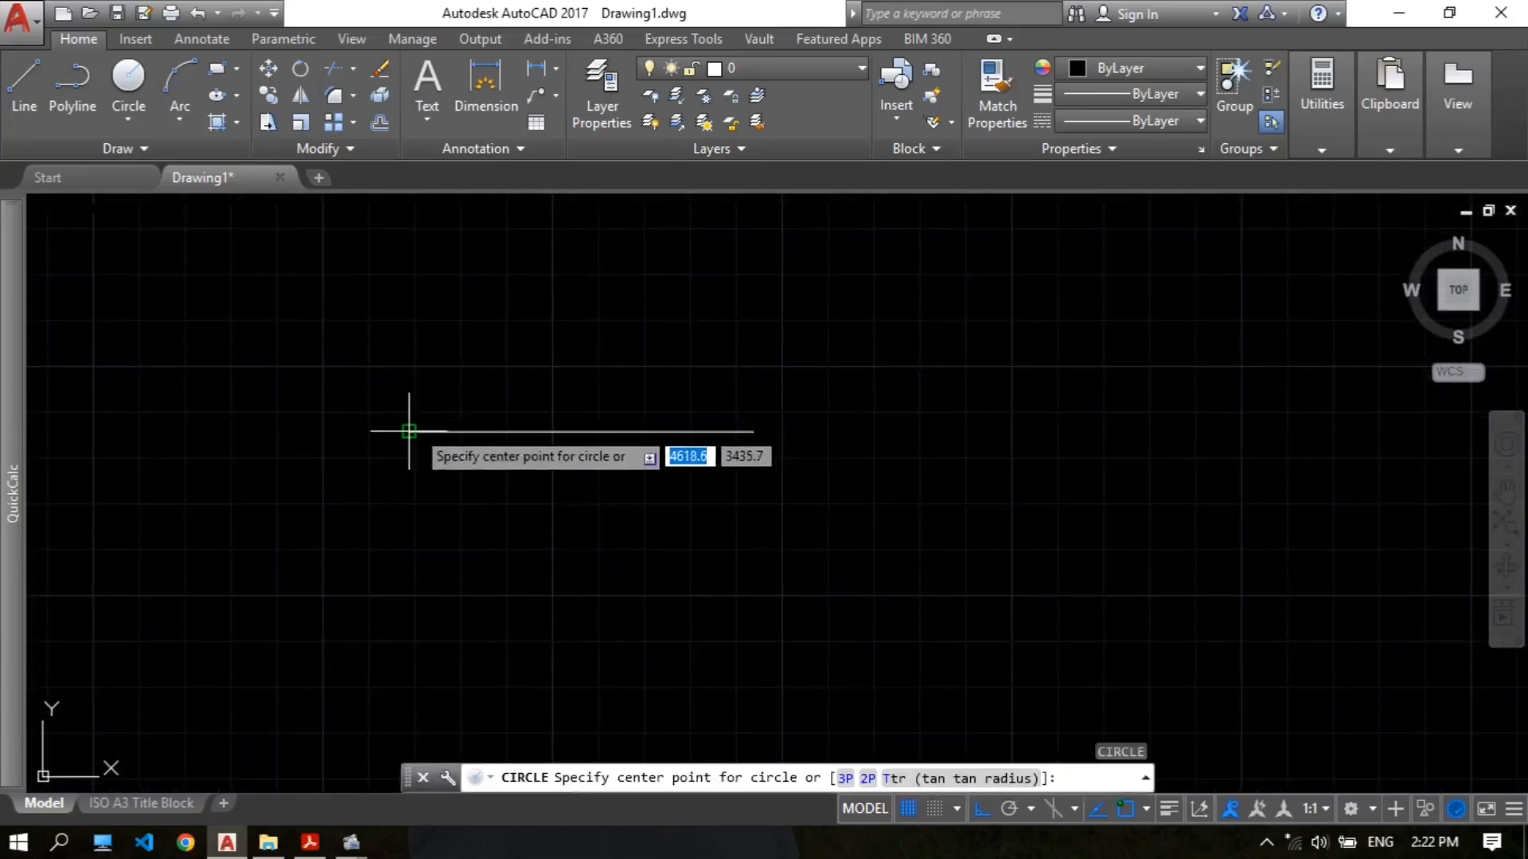
pyautogui.click(409, 431)
pyautogui.click(309, 842)
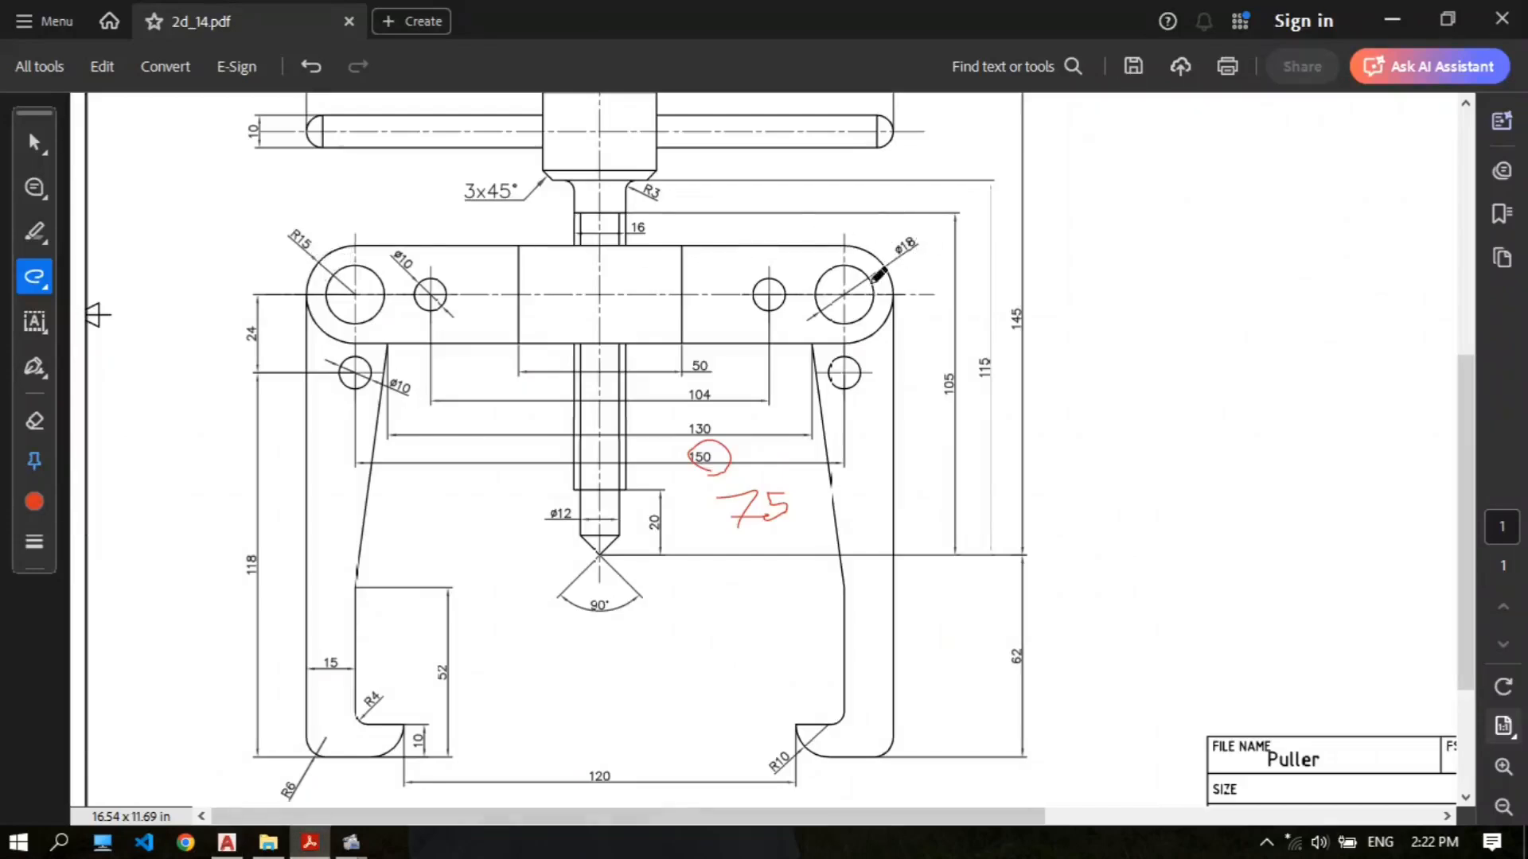
pyautogui.click(227, 842)
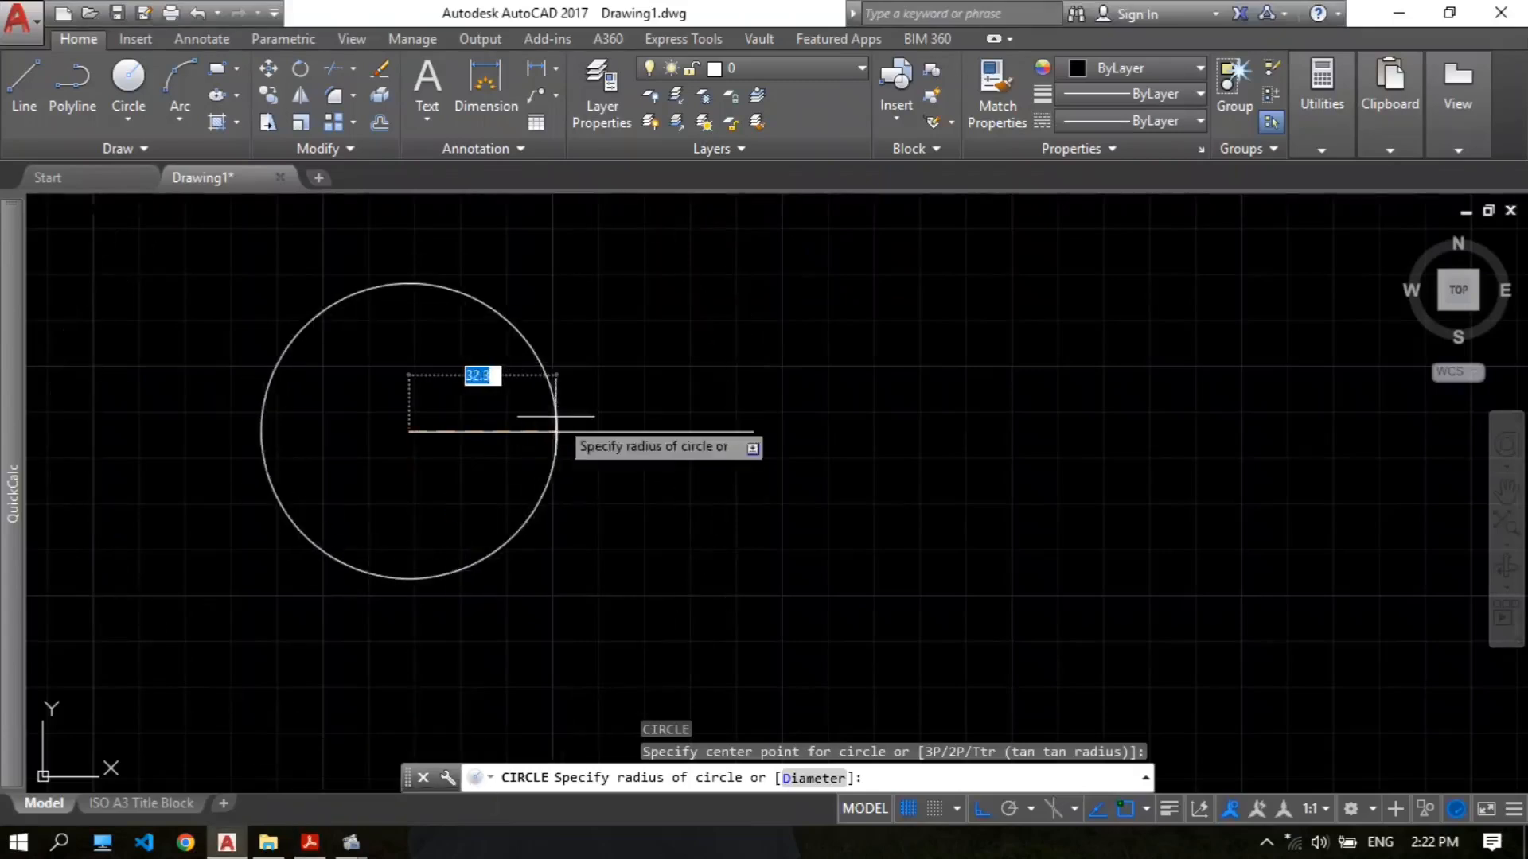
pyautogui.write('d')
pyautogui.press('Return')
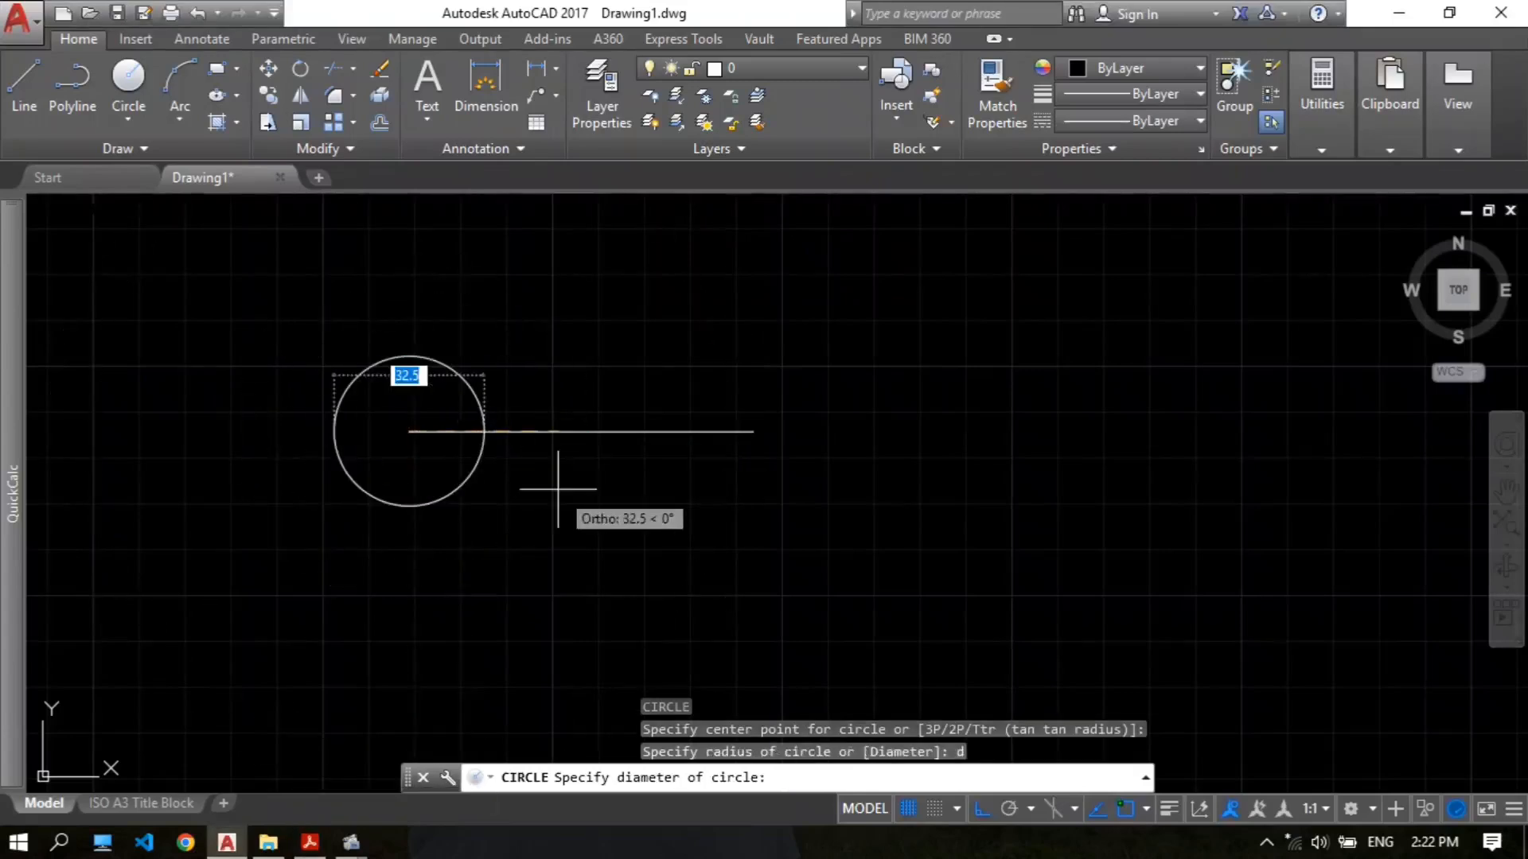
pyautogui.write('18')
pyautogui.press('Return')
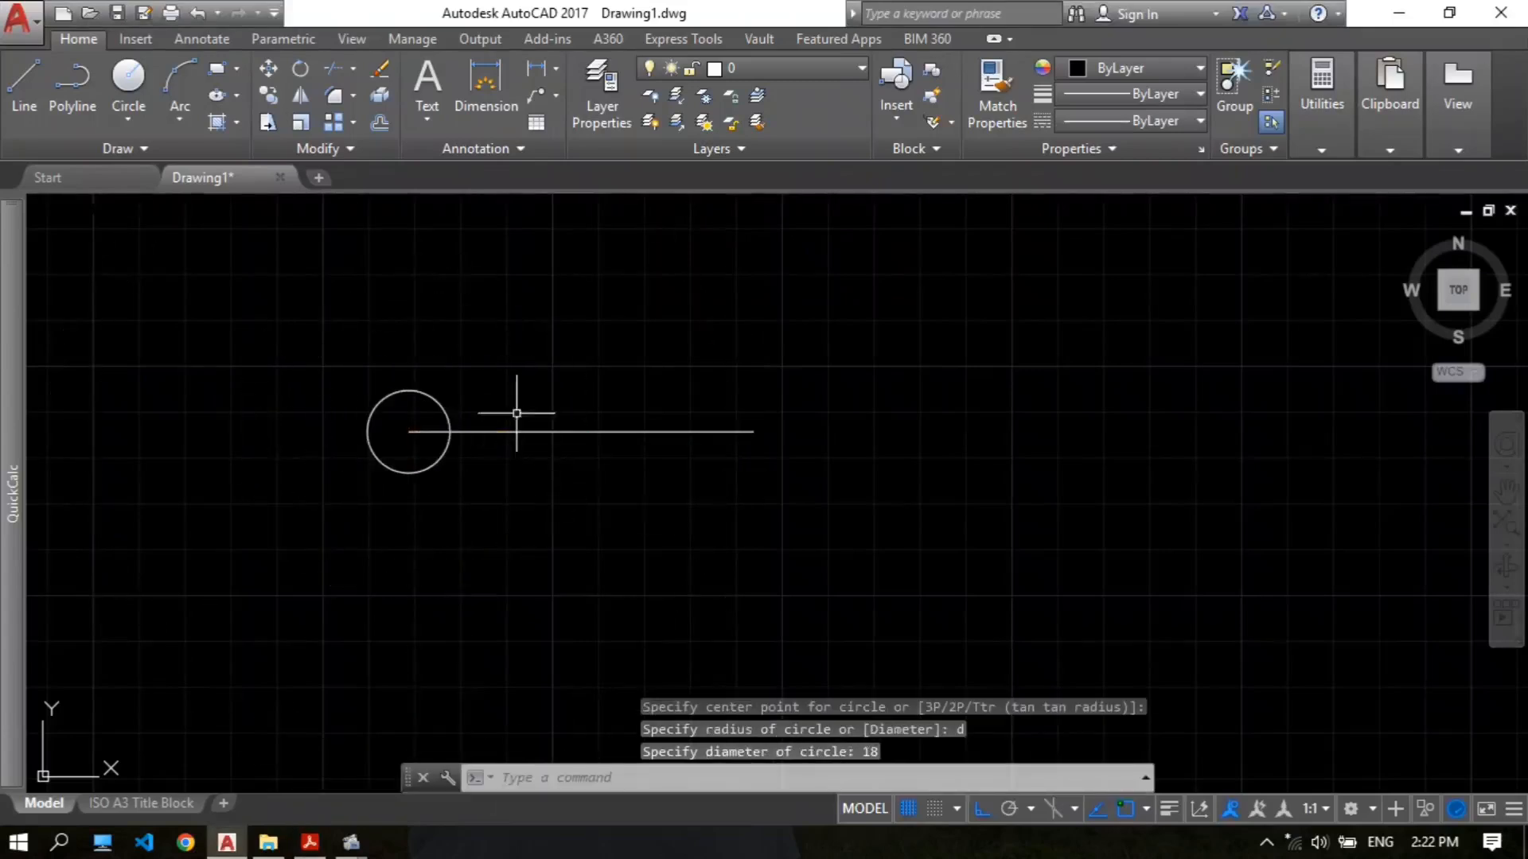
# Step: Draw a concentric circle of radius 15 mm around the 18 mm hole
pyautogui.write('c')
pyautogui.press('Return')
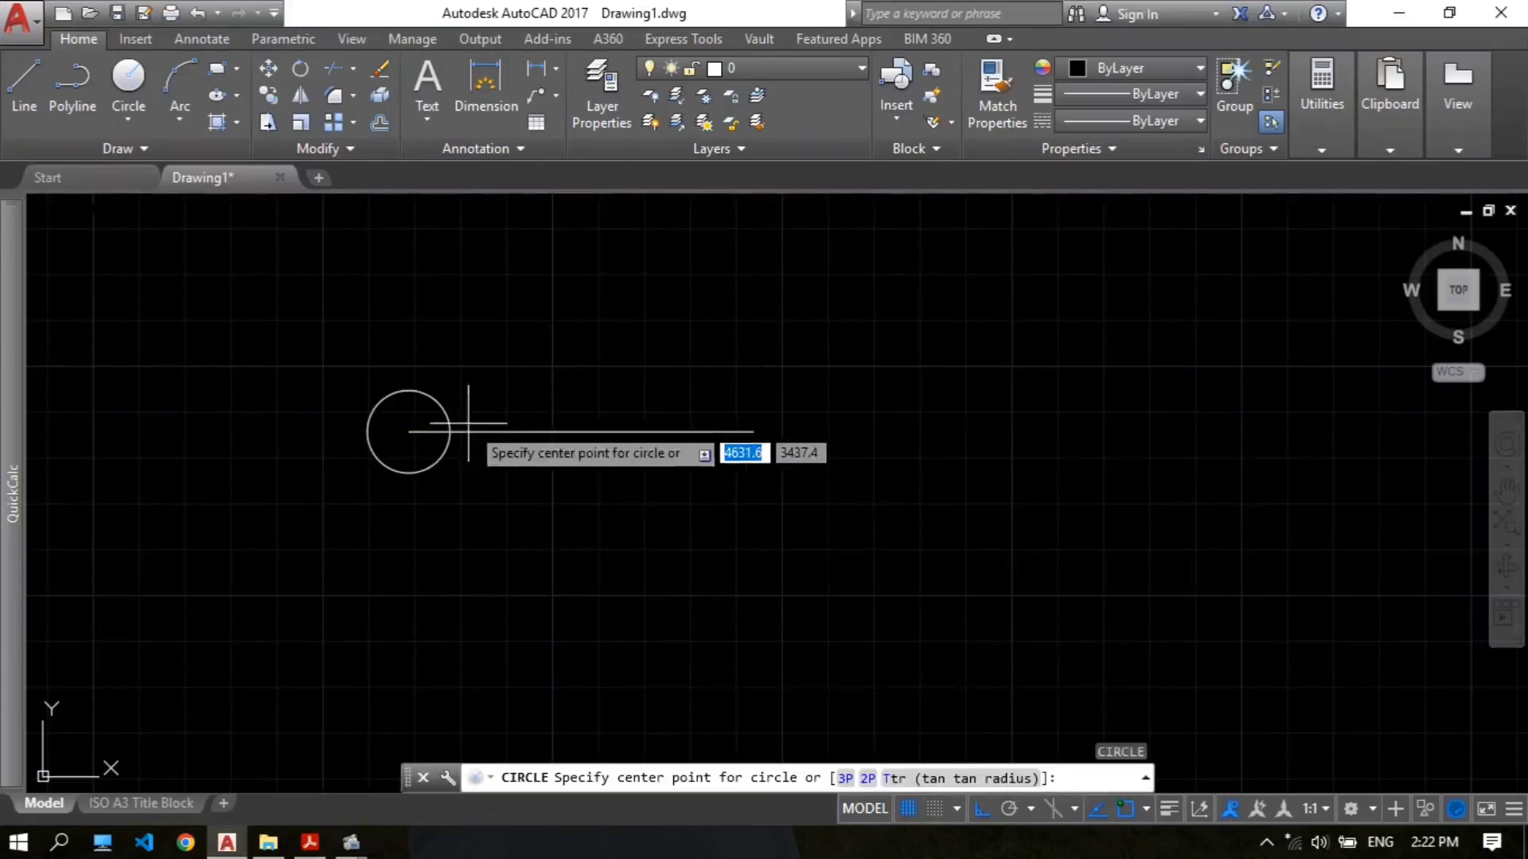
pyautogui.click(408, 431)
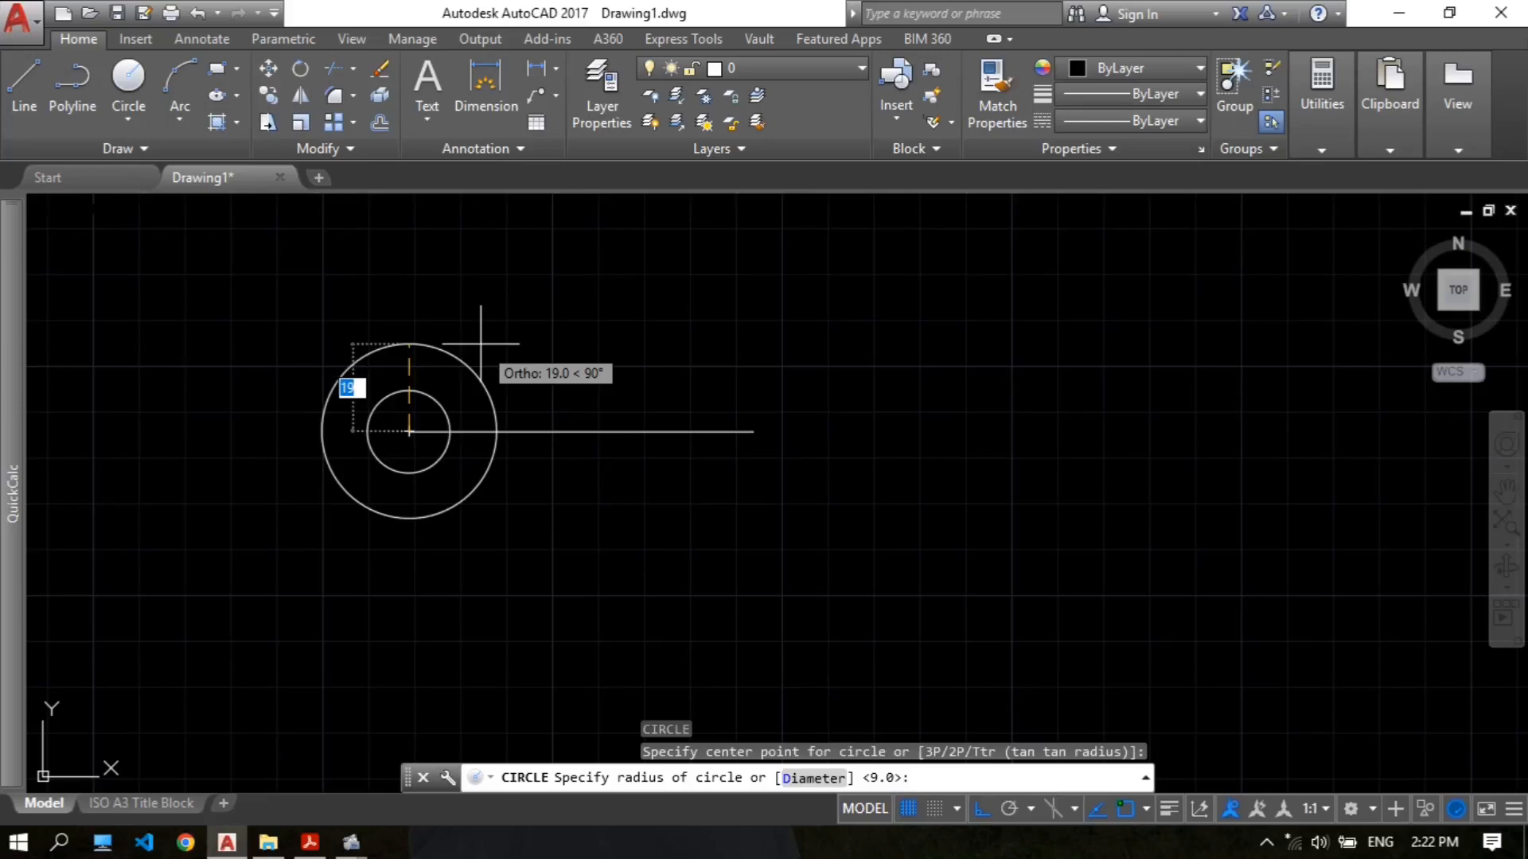
pyautogui.write('15')
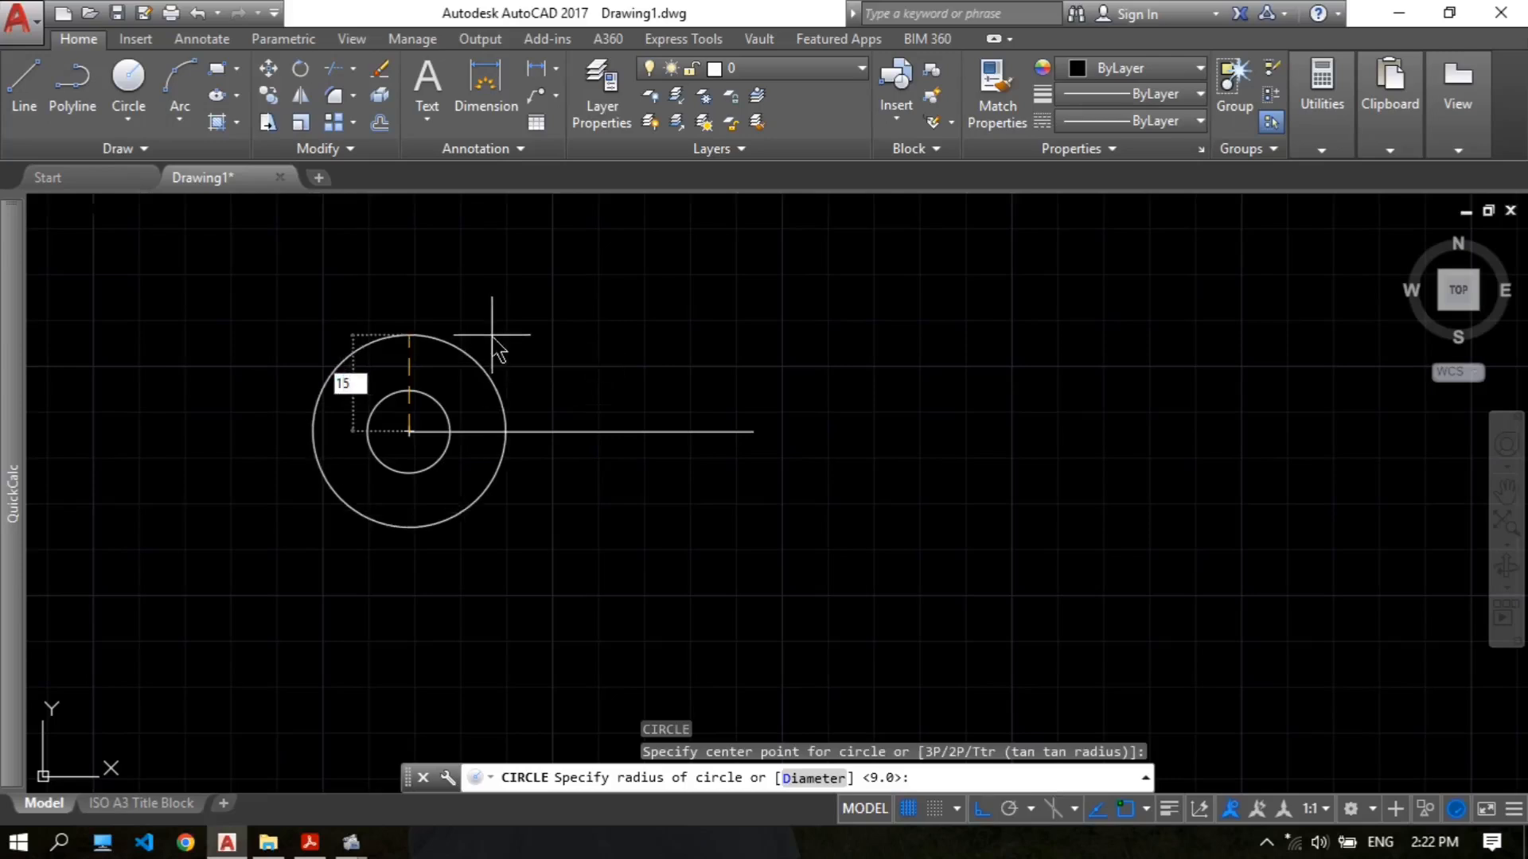
pyautogui.press('Return')
# Step: Check the puller PDF, then offset the horizontal centre line 15 mm upwards and 15 mm downwards in AutoCAD
pyautogui.click(309, 845)
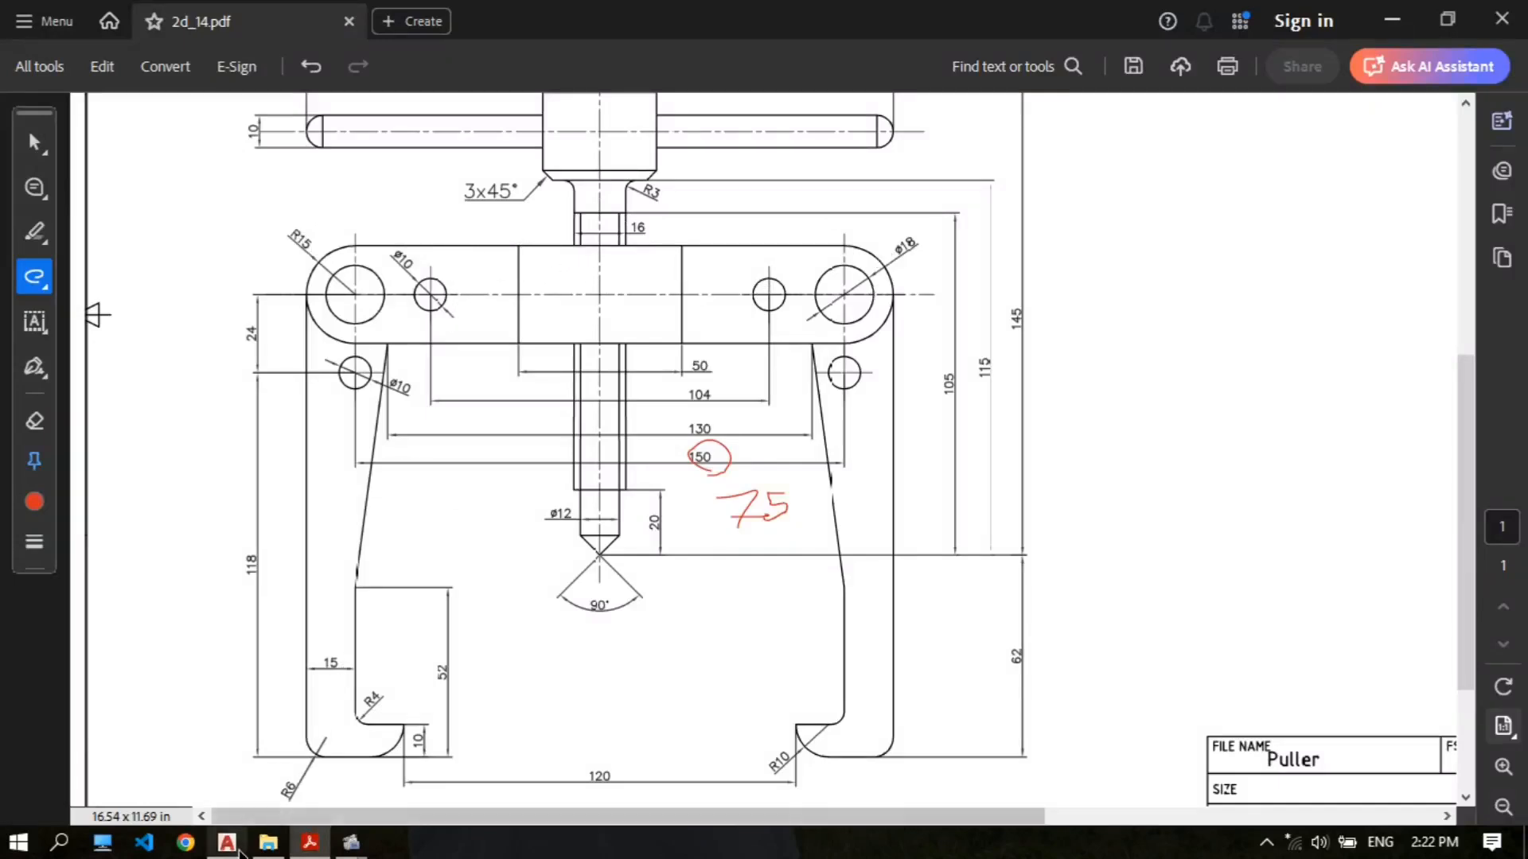
pyautogui.click(227, 842)
pyautogui.moveTo(633, 284); pyautogui.dragTo(636, 292, button='middle')
pyautogui.write('o')
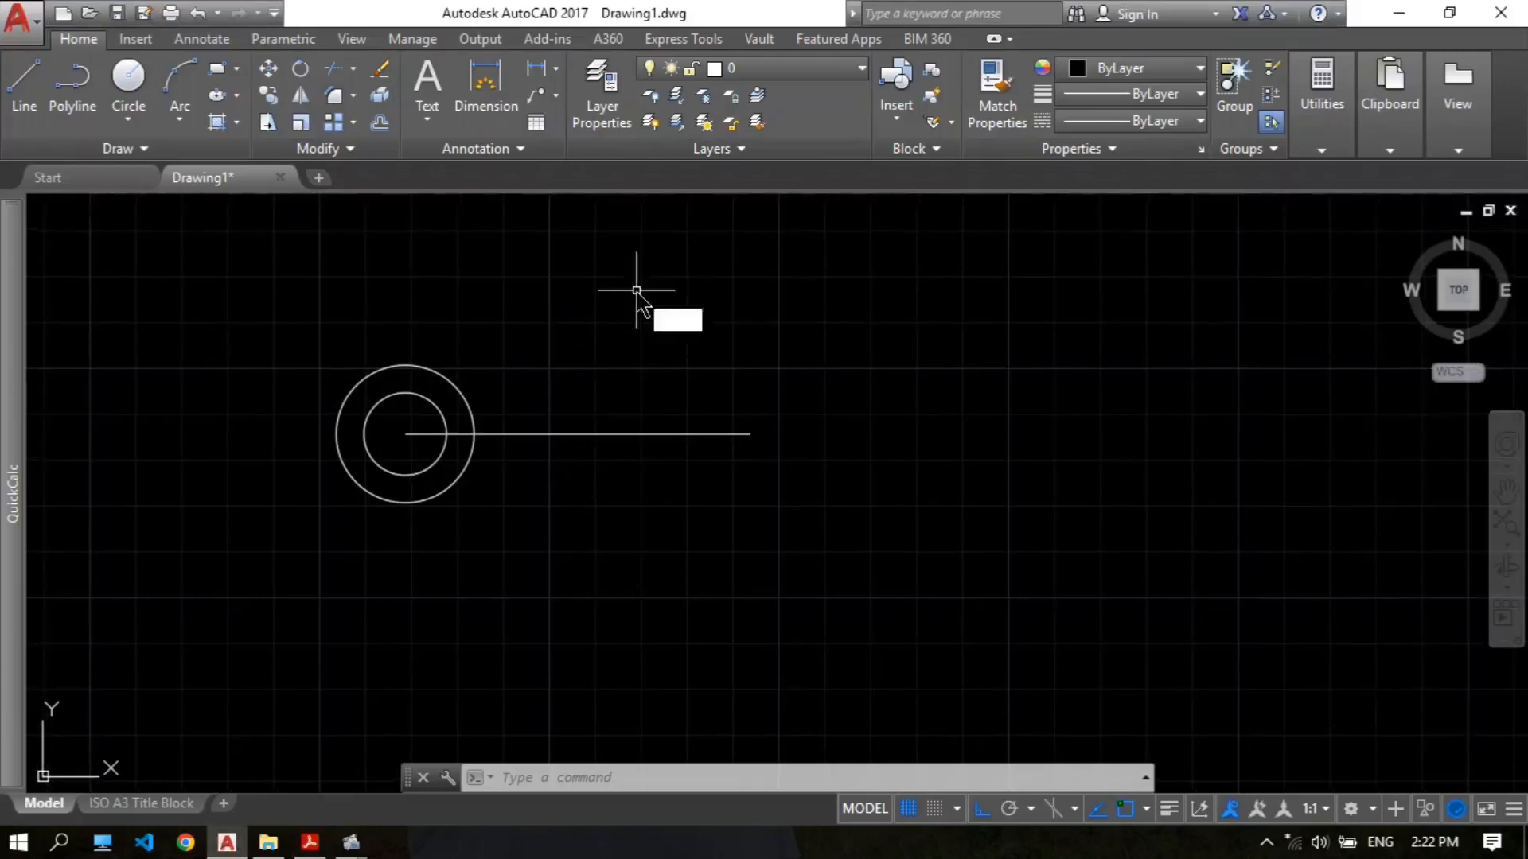
pyautogui.press('Escape')
pyautogui.write('o')
pyautogui.press('Return')
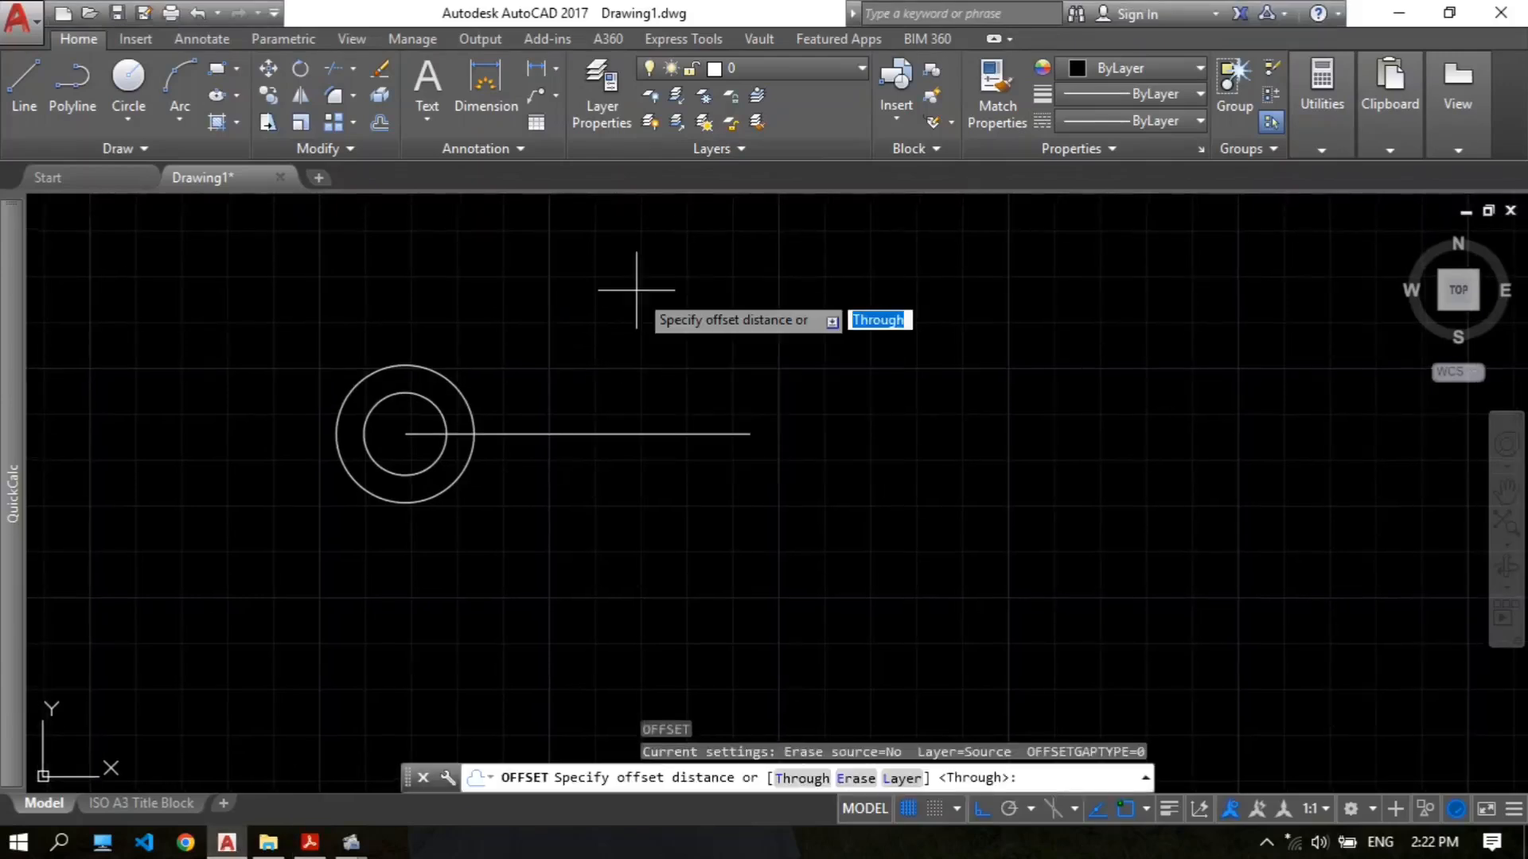
pyautogui.write('15')
pyautogui.press('Return')
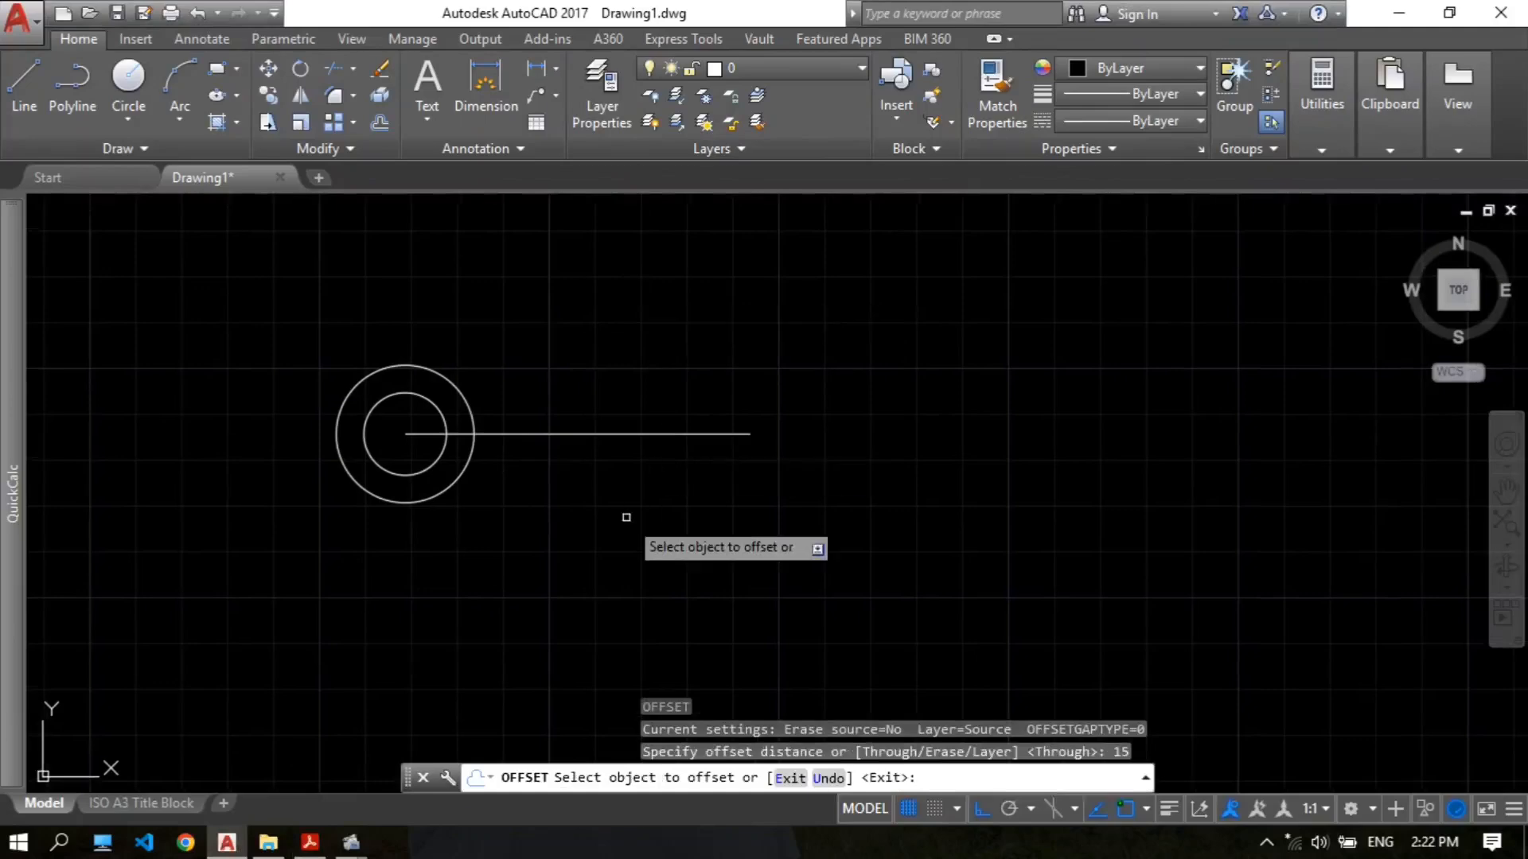
pyautogui.click(623, 432)
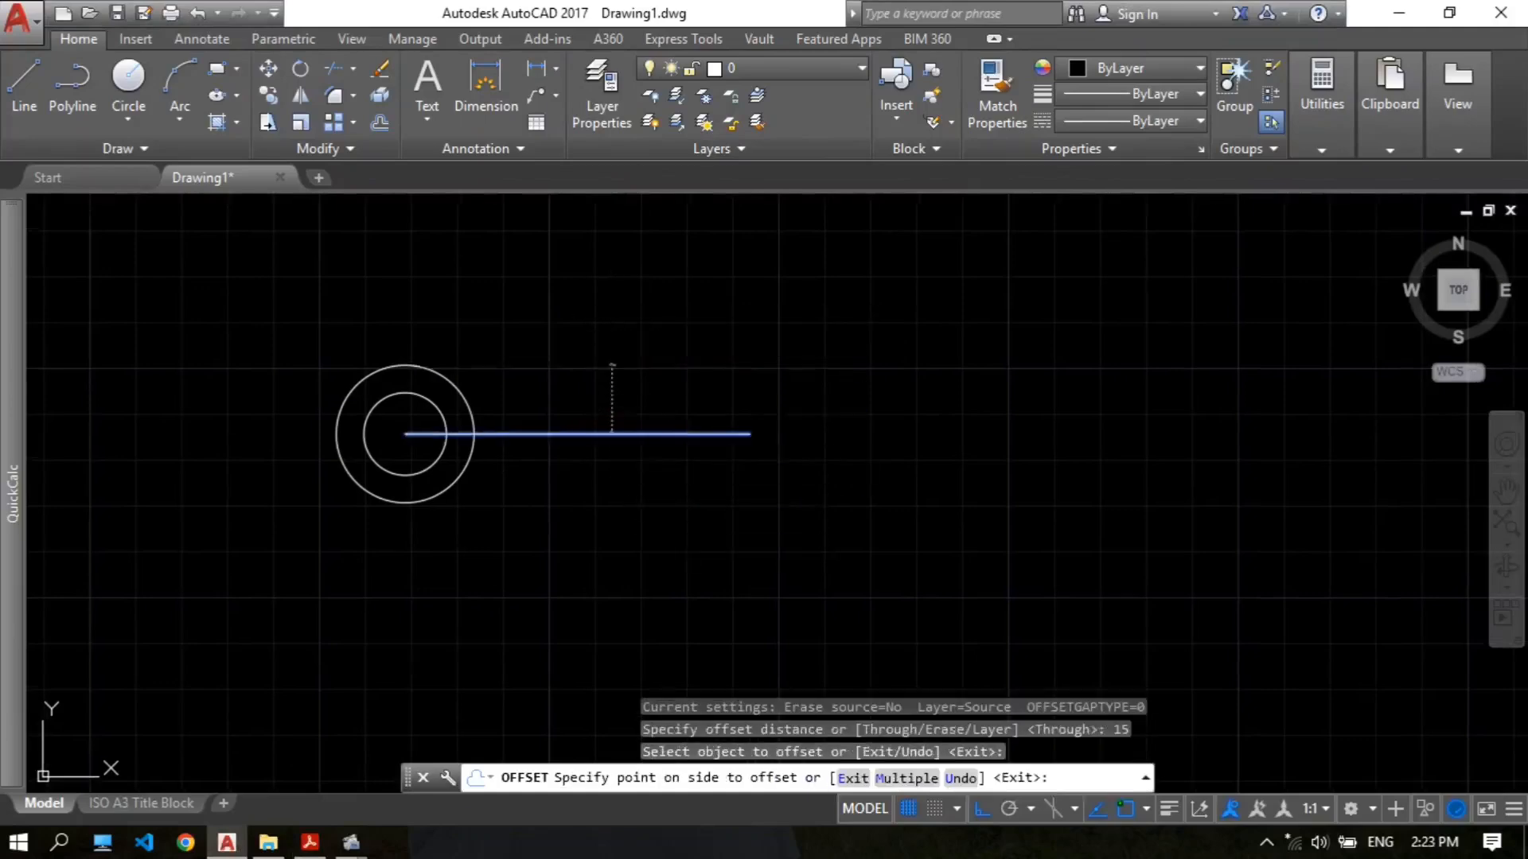
pyautogui.click(612, 342)
pyautogui.click(616, 432)
pyautogui.click(551, 558)
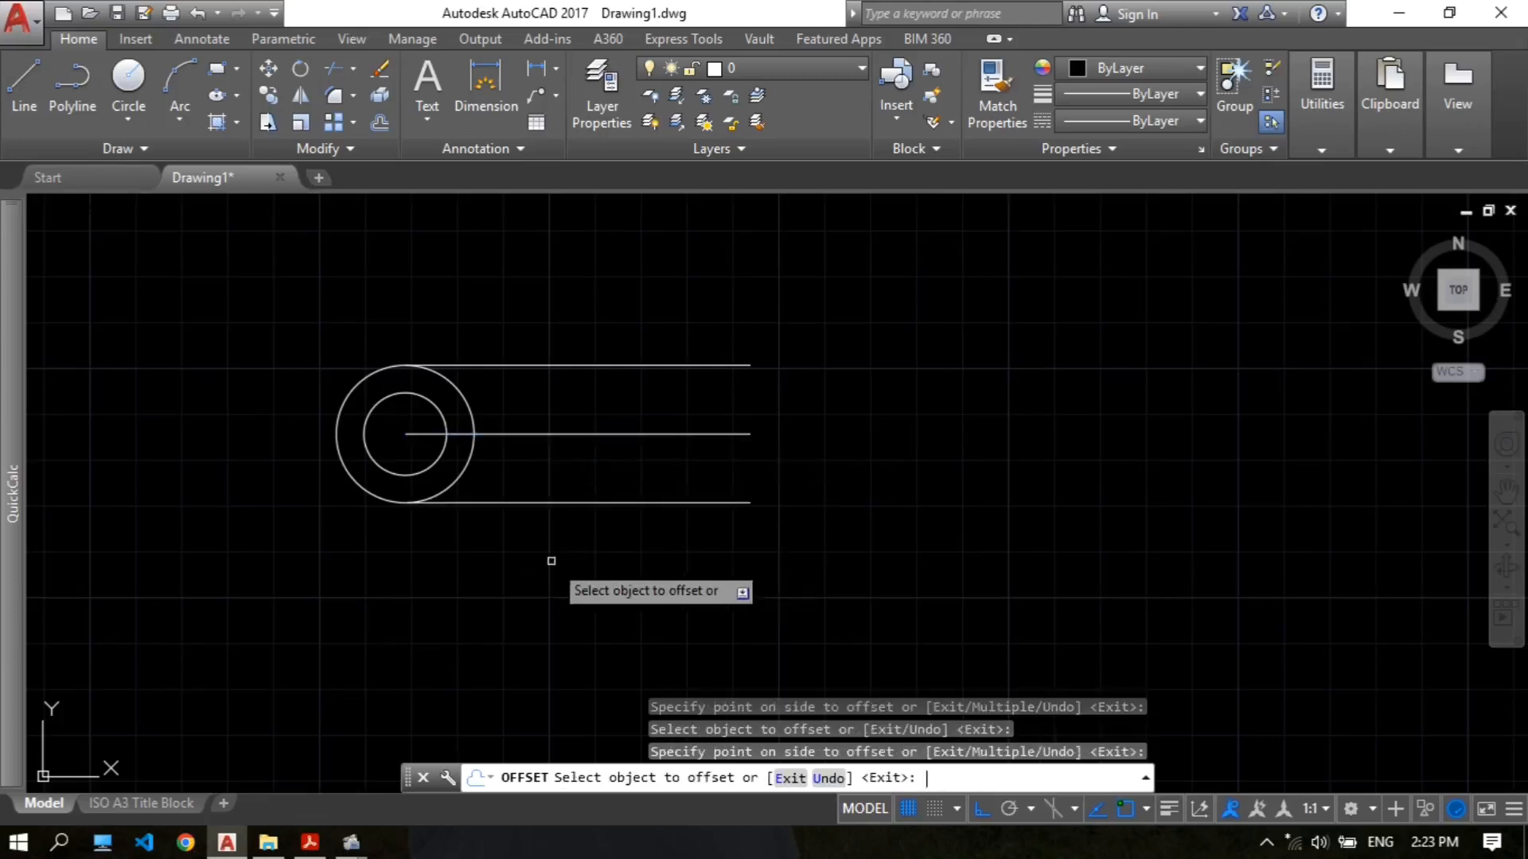
pyautogui.press('Return')
# Step: Draw a vertical centre line downwards from the right end of the upper offset line, extending well below the arm
pyautogui.moveTo(586, 453); pyautogui.dragTo(569, 390, button='middle')
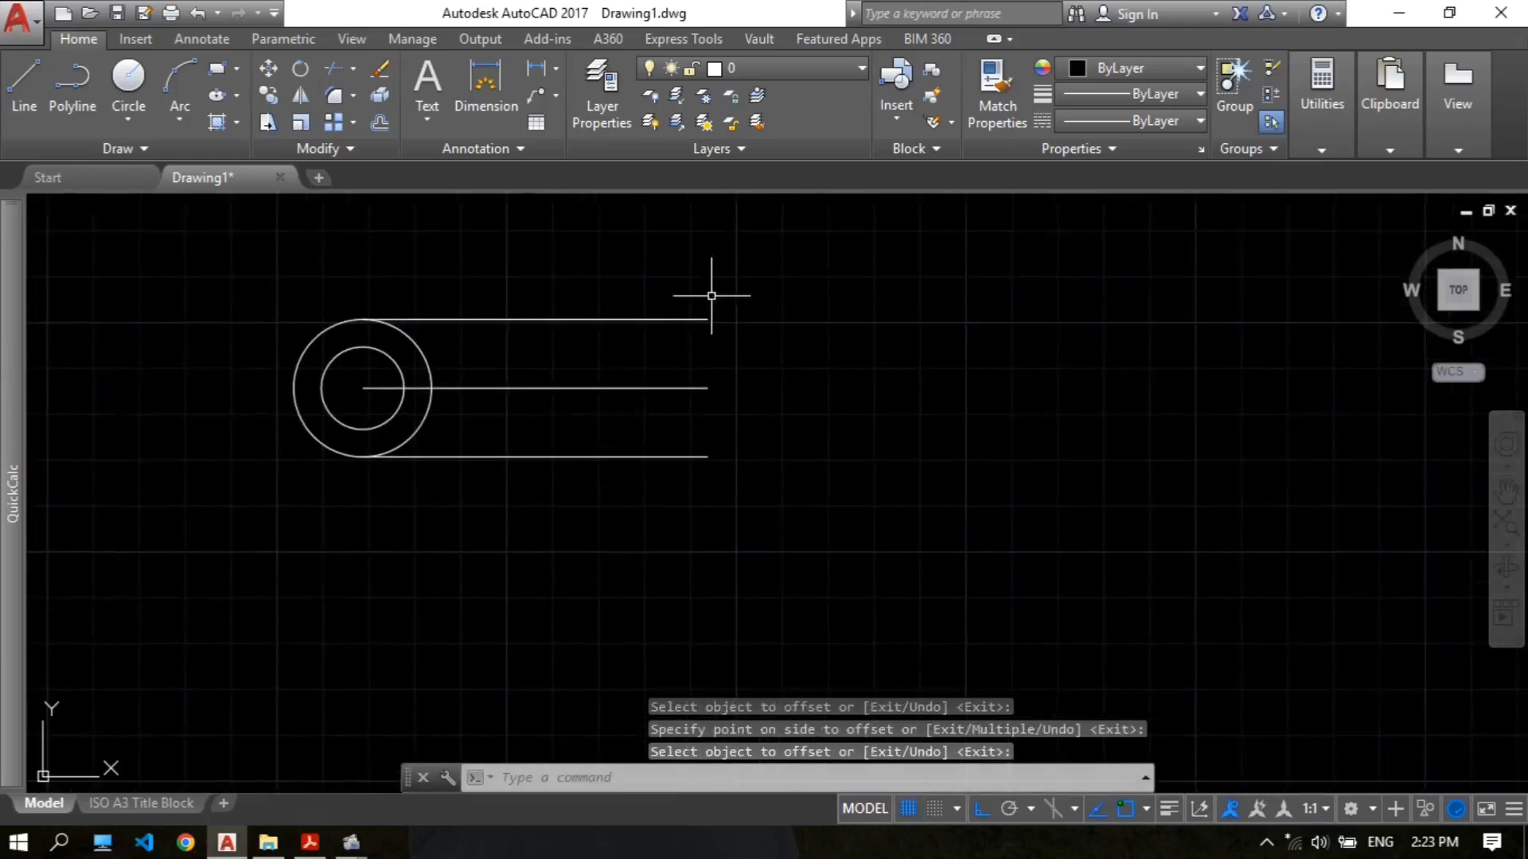
pyautogui.scroll(-5, 733, 378)
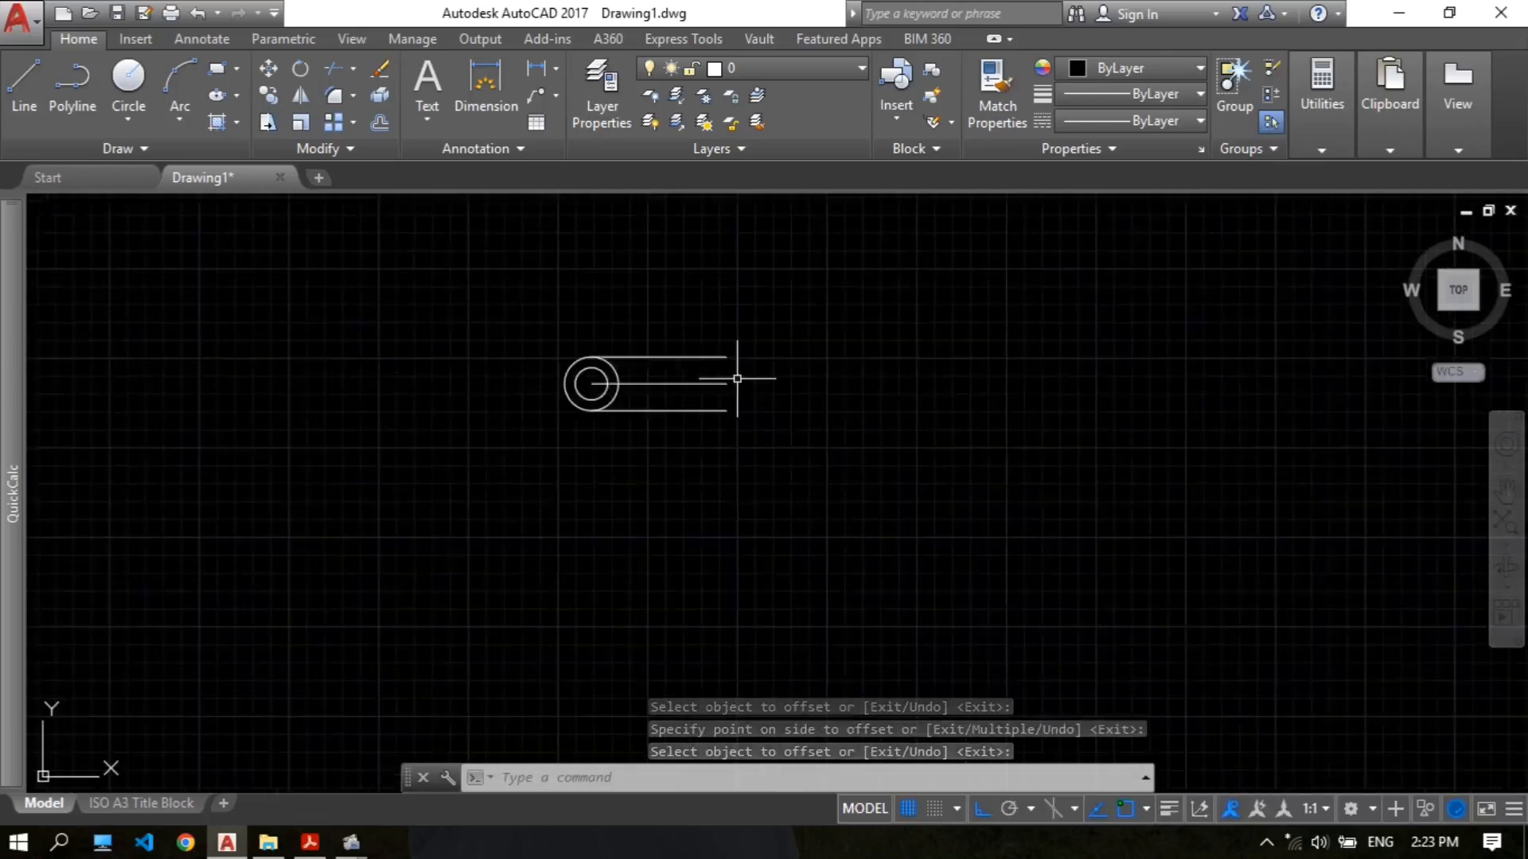
pyautogui.moveTo(790, 368); pyautogui.dragTo(756, 403, button='middle')
pyautogui.scroll(2, 762, 388)
pyautogui.write('l')
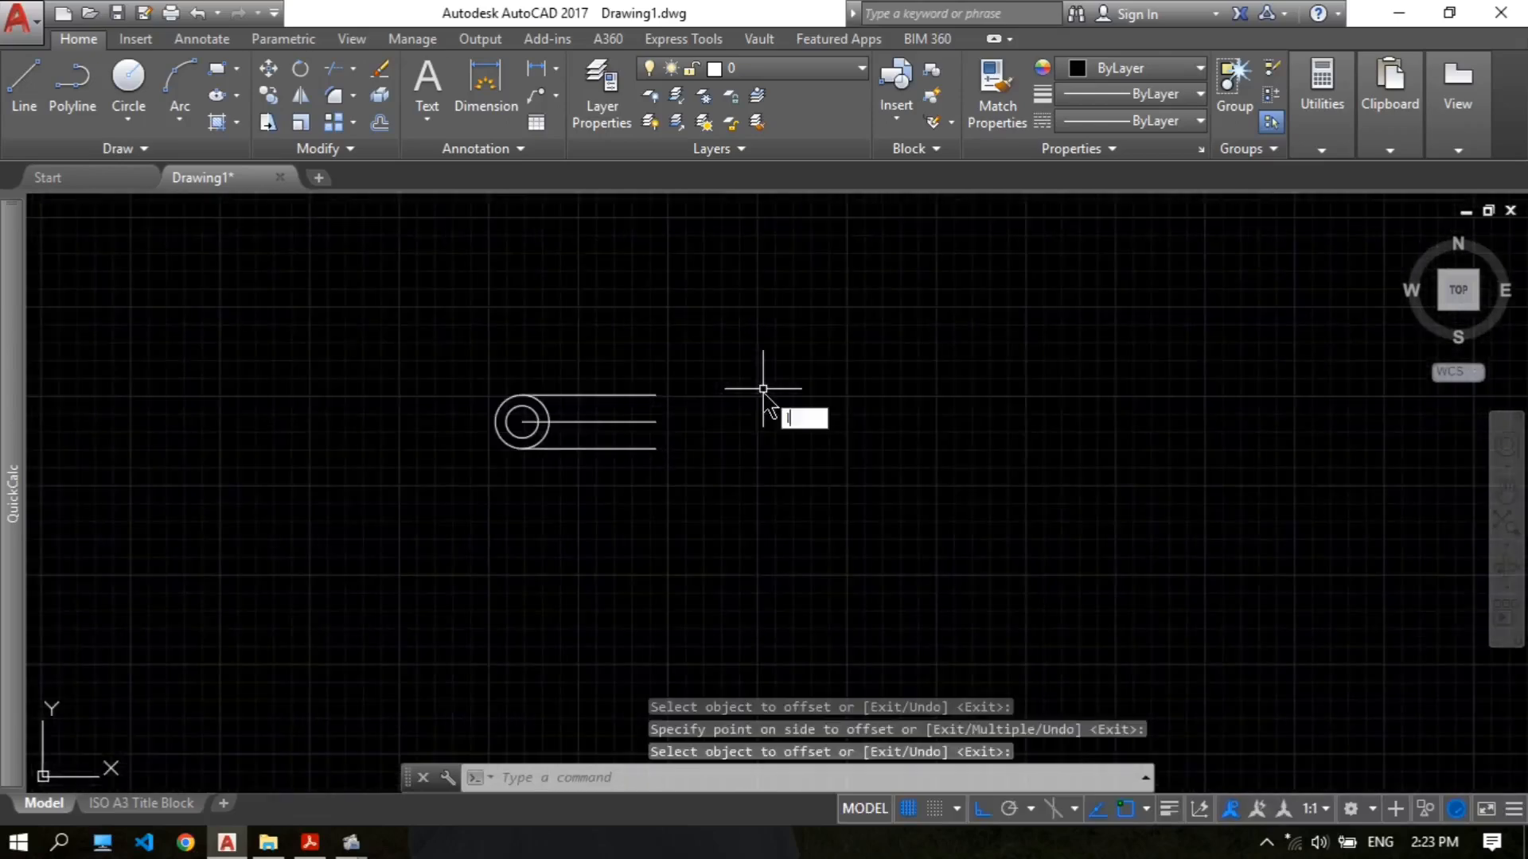
pyautogui.press('Return')
pyautogui.click(657, 395)
pyautogui.moveTo(669, 657); pyautogui.dragTo(645, 504, button='middle')
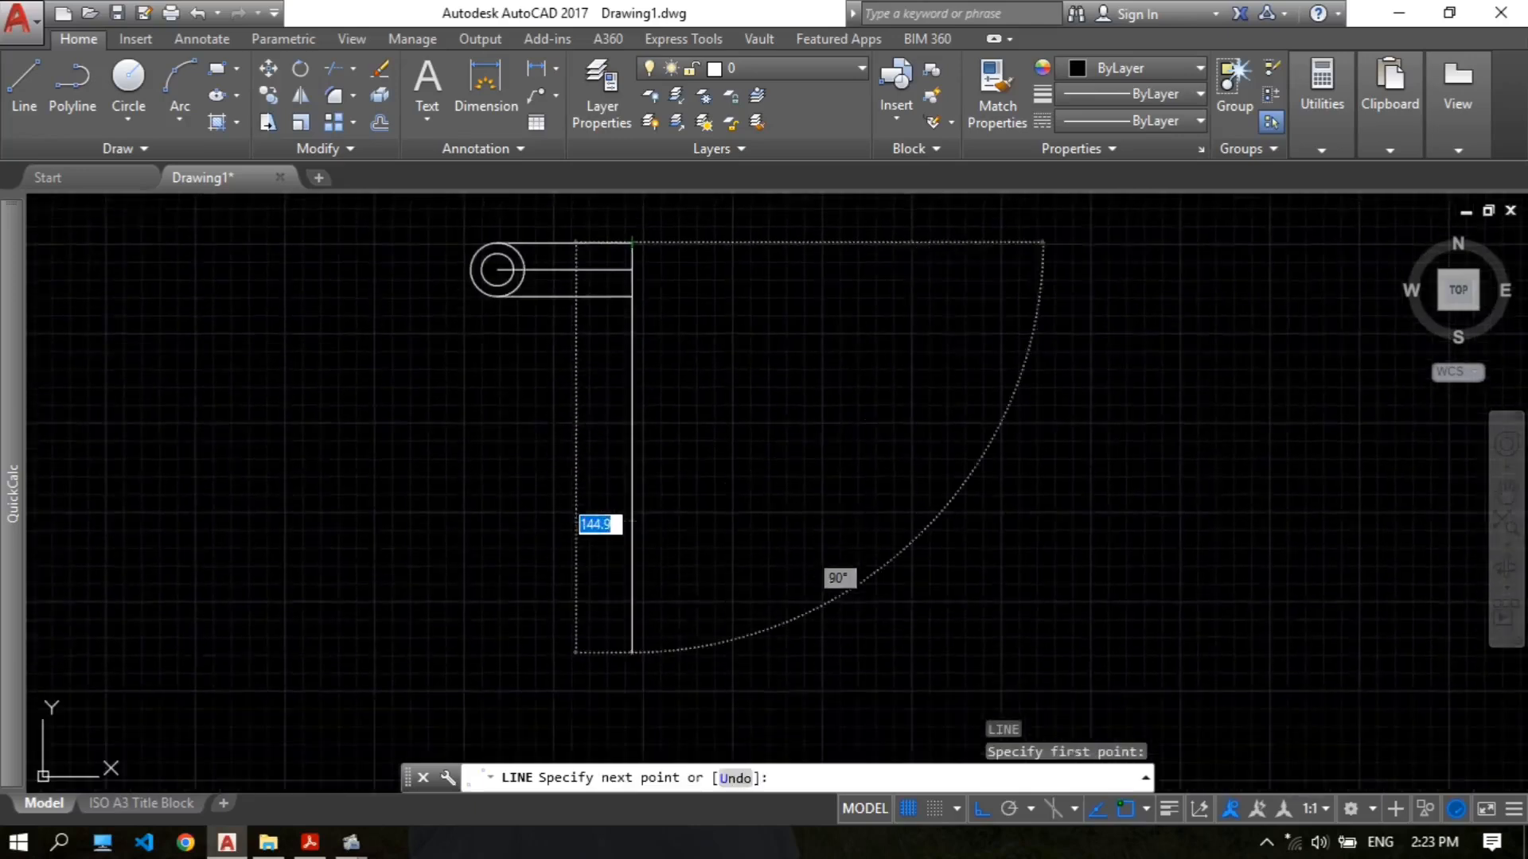
pyautogui.click(637, 695)
pyautogui.press('Escape')
# Step: Start a vertical line at the left quadrant of the 15 mm radius circle, heading downwards
pyautogui.scroll(2, 641, 311)
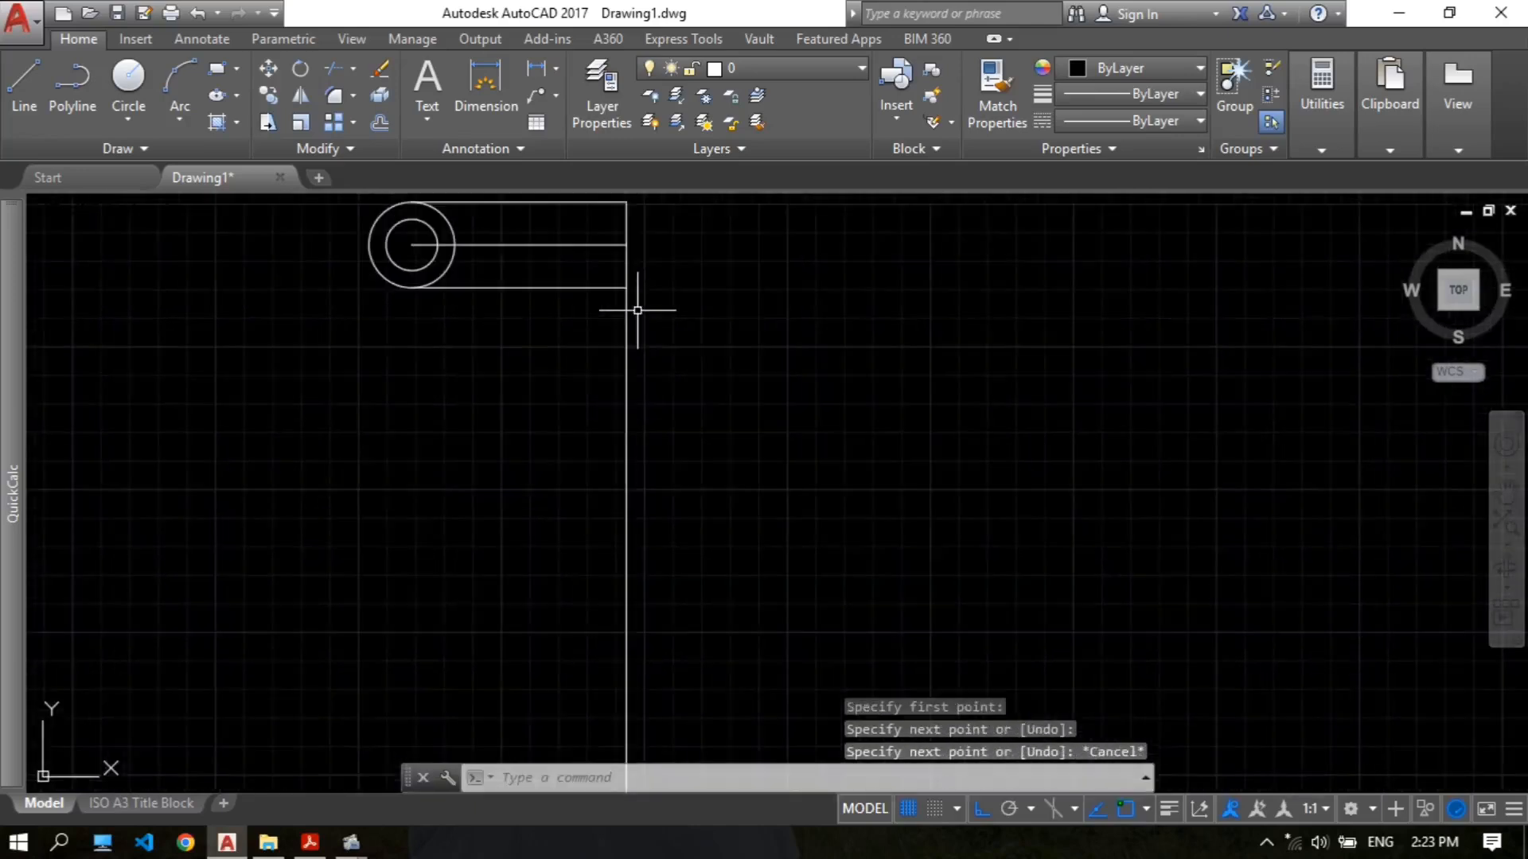
pyautogui.moveTo(621, 231); pyautogui.dragTo(619, 302, button='middle')
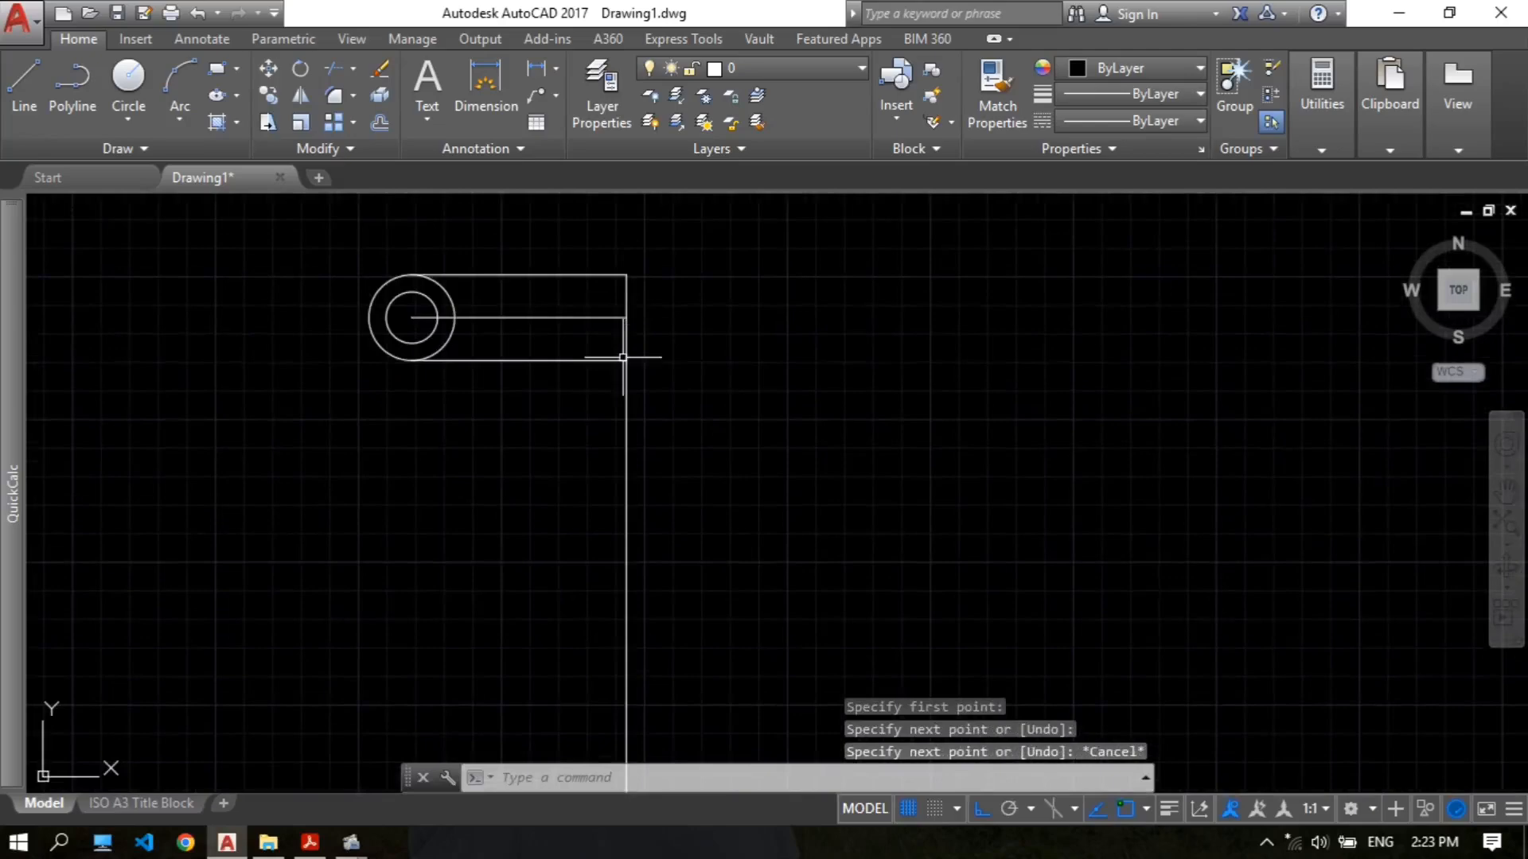
pyautogui.scroll(2, 608, 319)
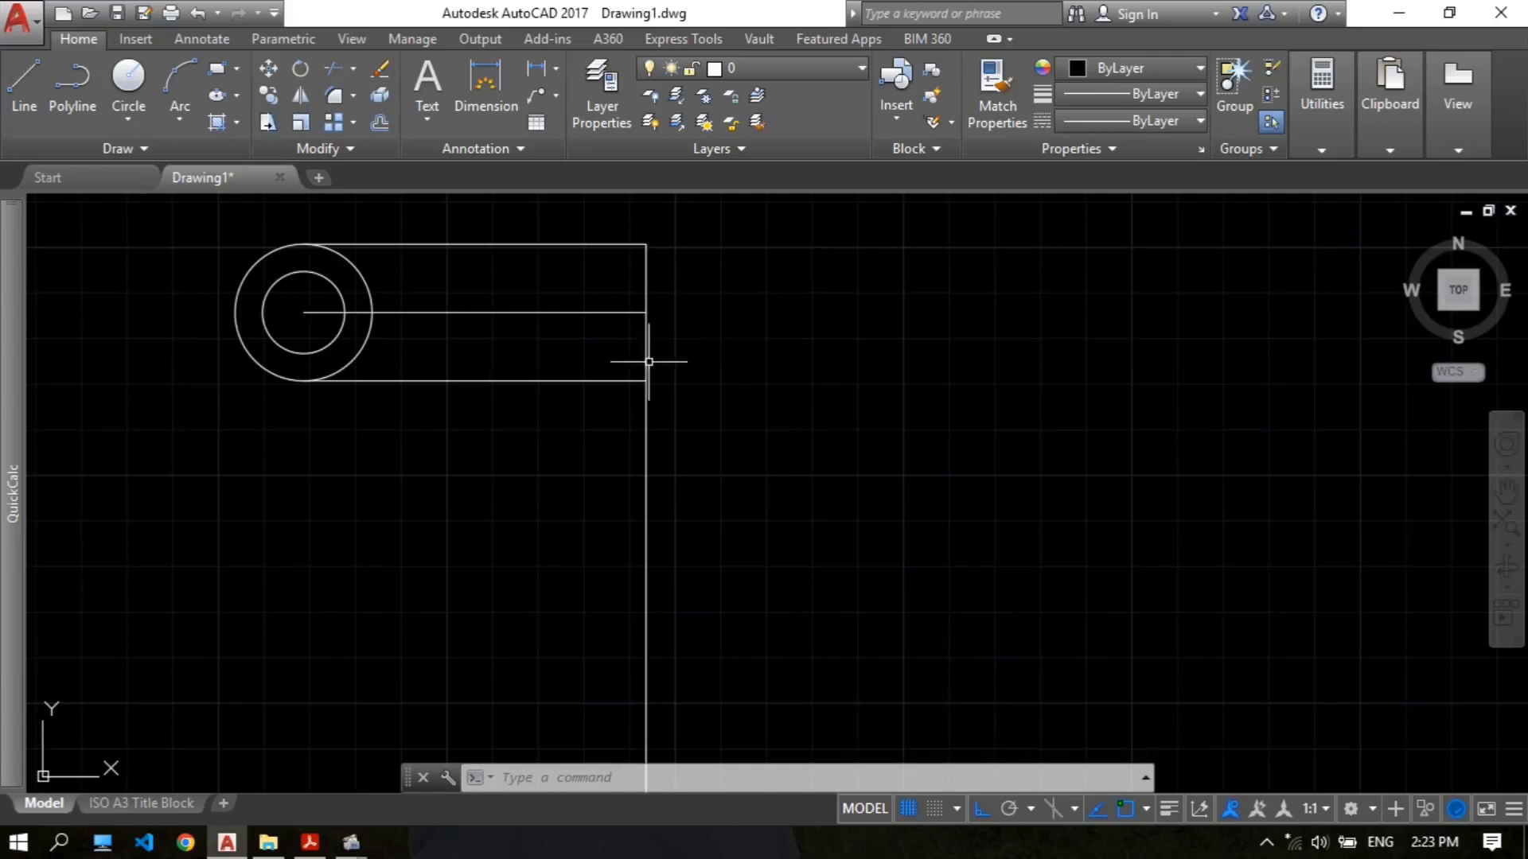
pyautogui.scroll(-2, 521, 400)
pyautogui.moveTo(518, 403); pyautogui.dragTo(672, 399, button='middle')
pyautogui.scroll(2, 670, 394)
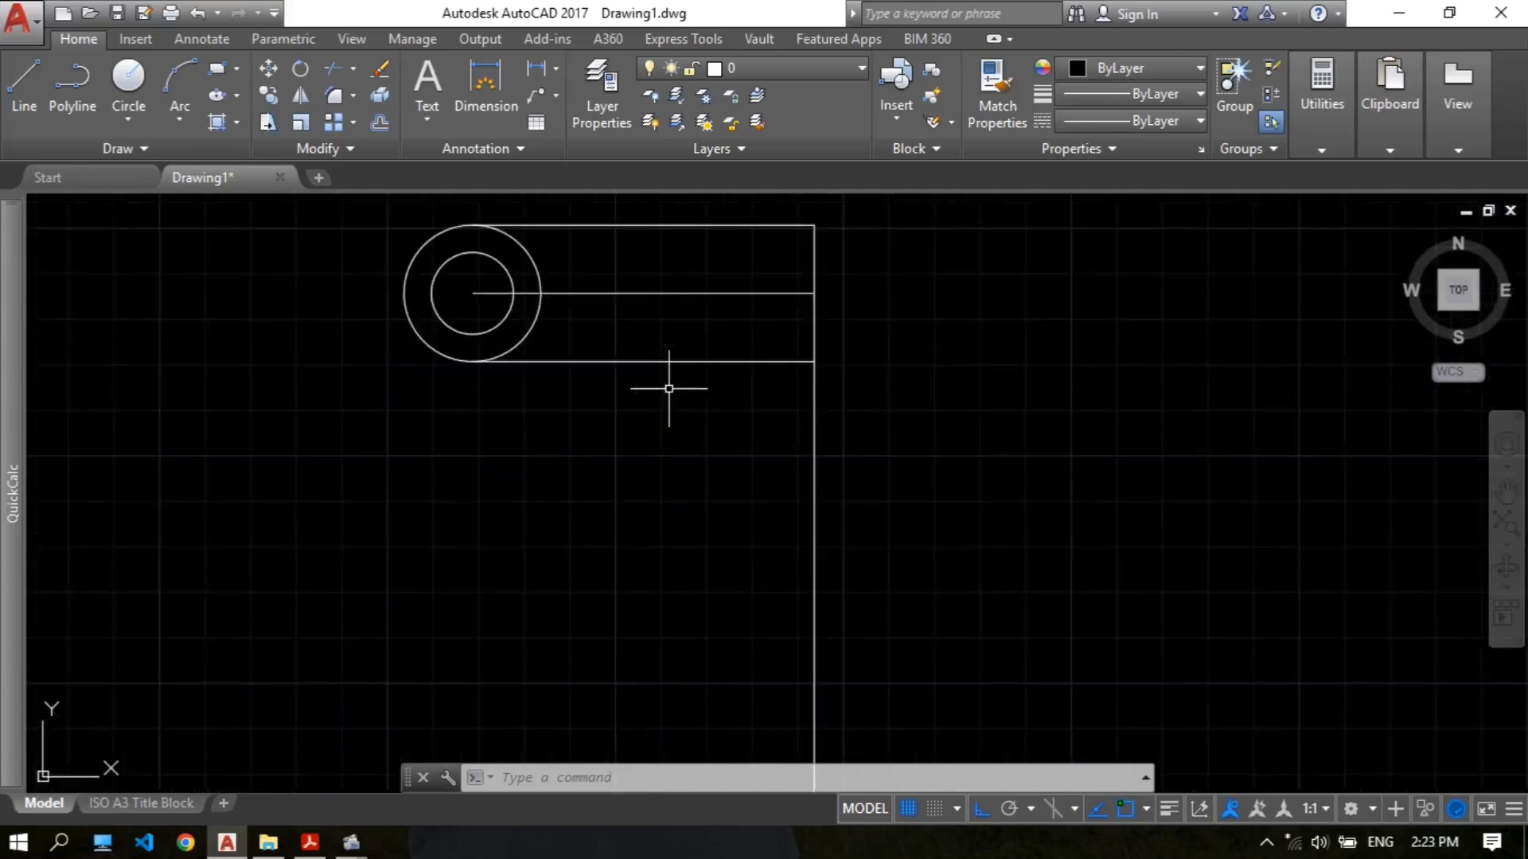
pyautogui.write('l')
pyautogui.press('Return')
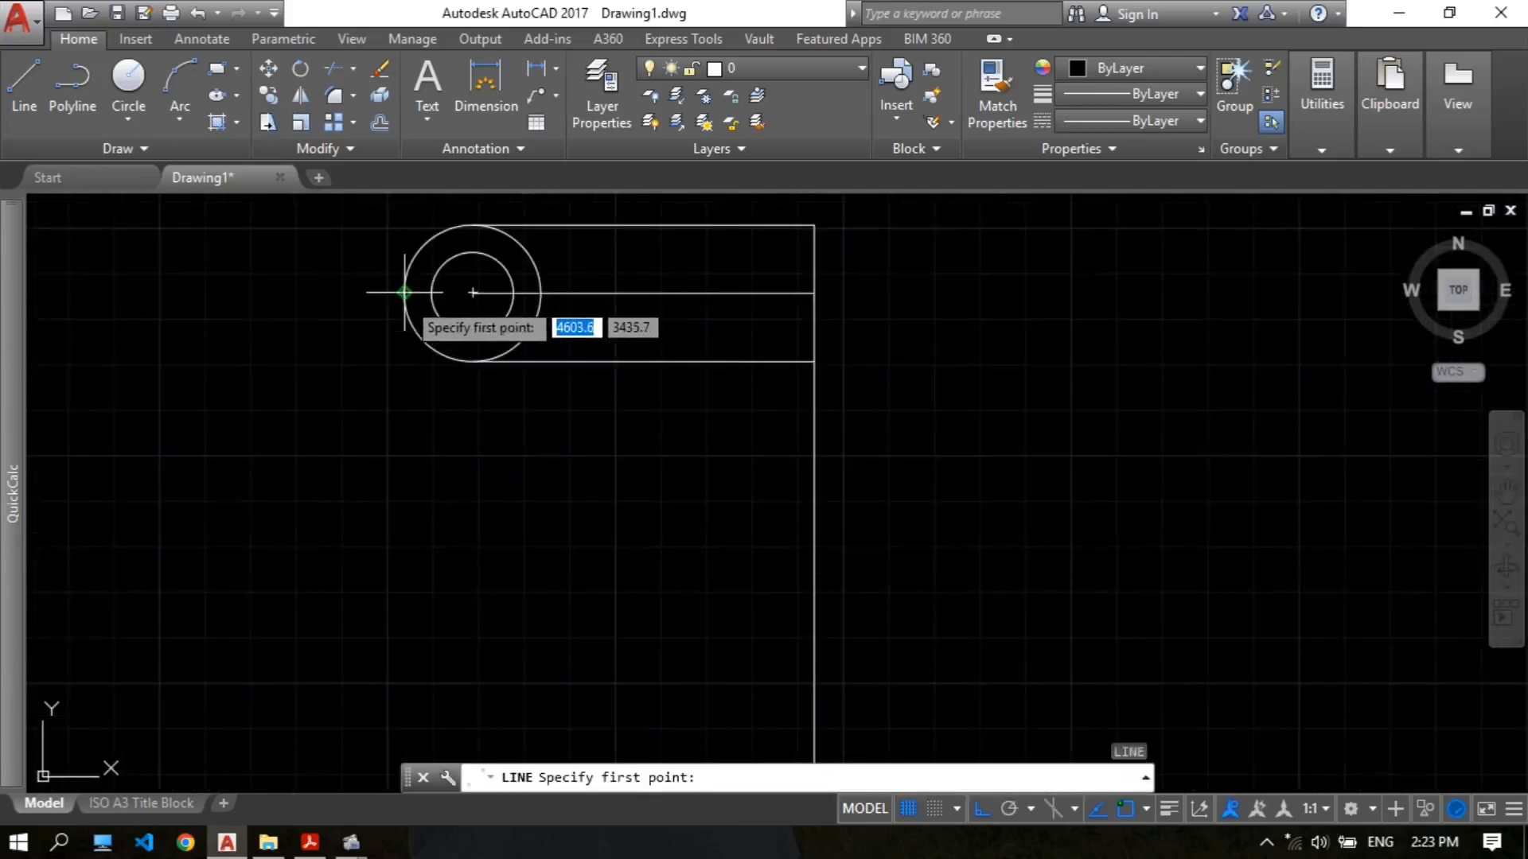
pyautogui.click(404, 293)
pyautogui.moveTo(447, 570); pyautogui.dragTo(508, 494, button='middle')
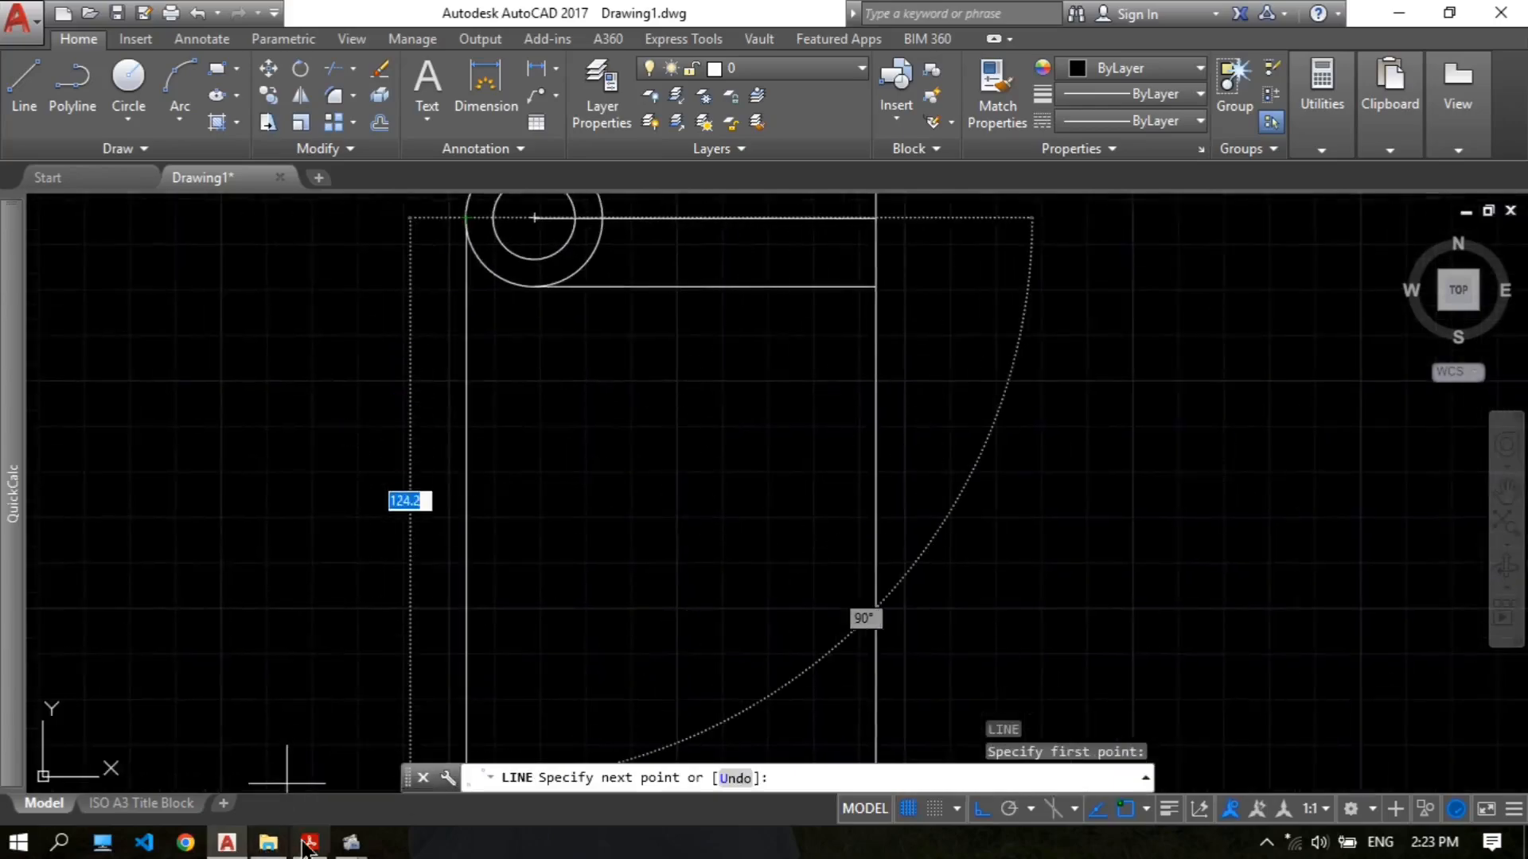
# Step: Switch to the puller PDF in Acrobat and circle the 24 and 118 vertical dimensions freehand
pyautogui.click(306, 842)
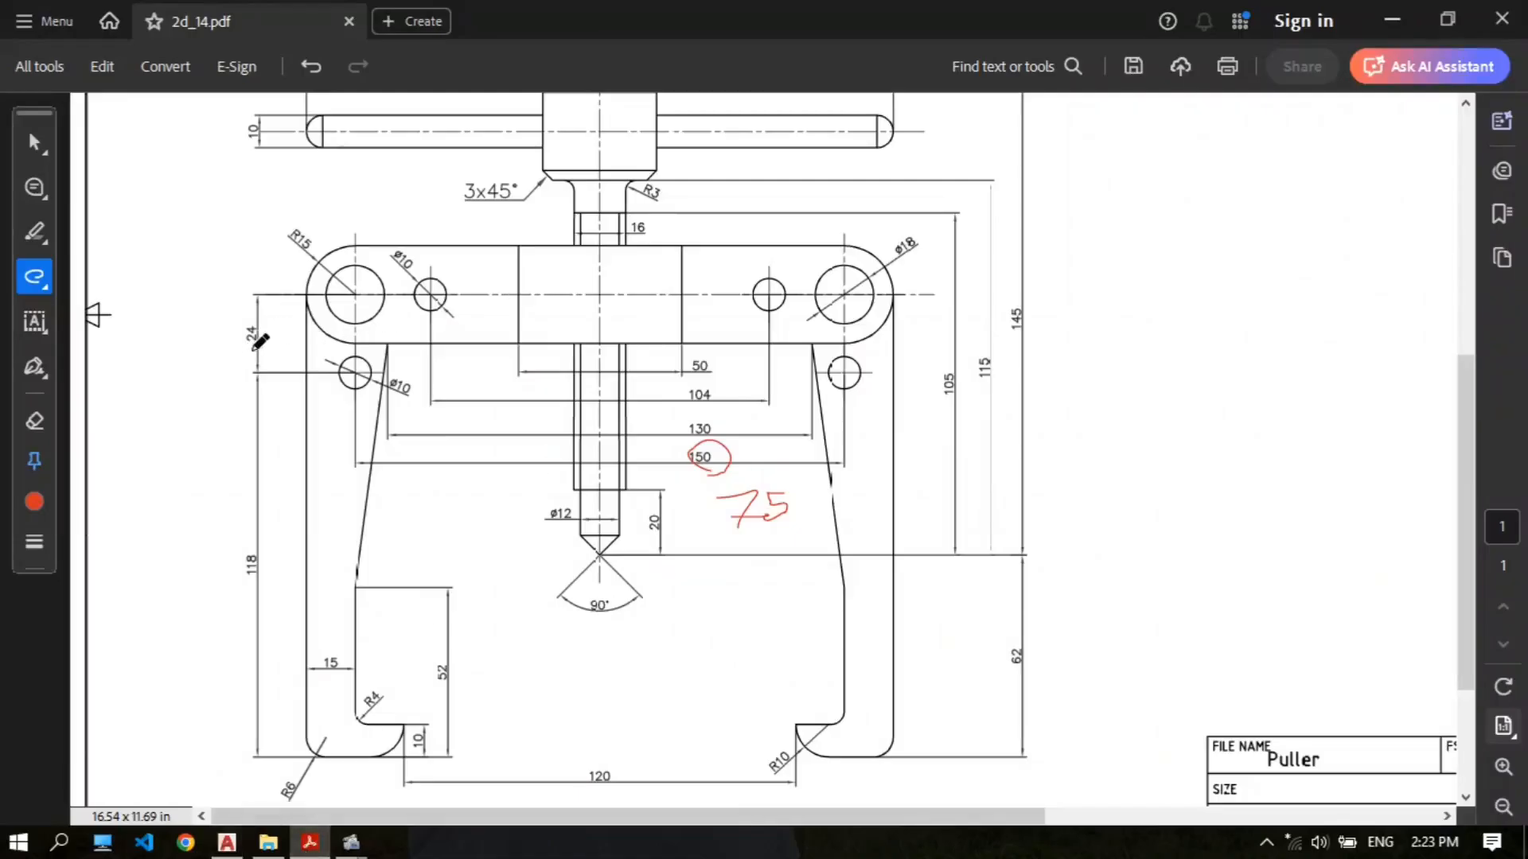
pyautogui.moveTo(250, 340); pyautogui.dragTo(271, 333)
pyautogui.moveTo(262, 588)
pyautogui.mouseDown()
pyautogui.moveTo(246, 574)
pyautogui.moveTo(273, 579)
pyautogui.moveTo(261, 590)
pyautogui.mouseUp()
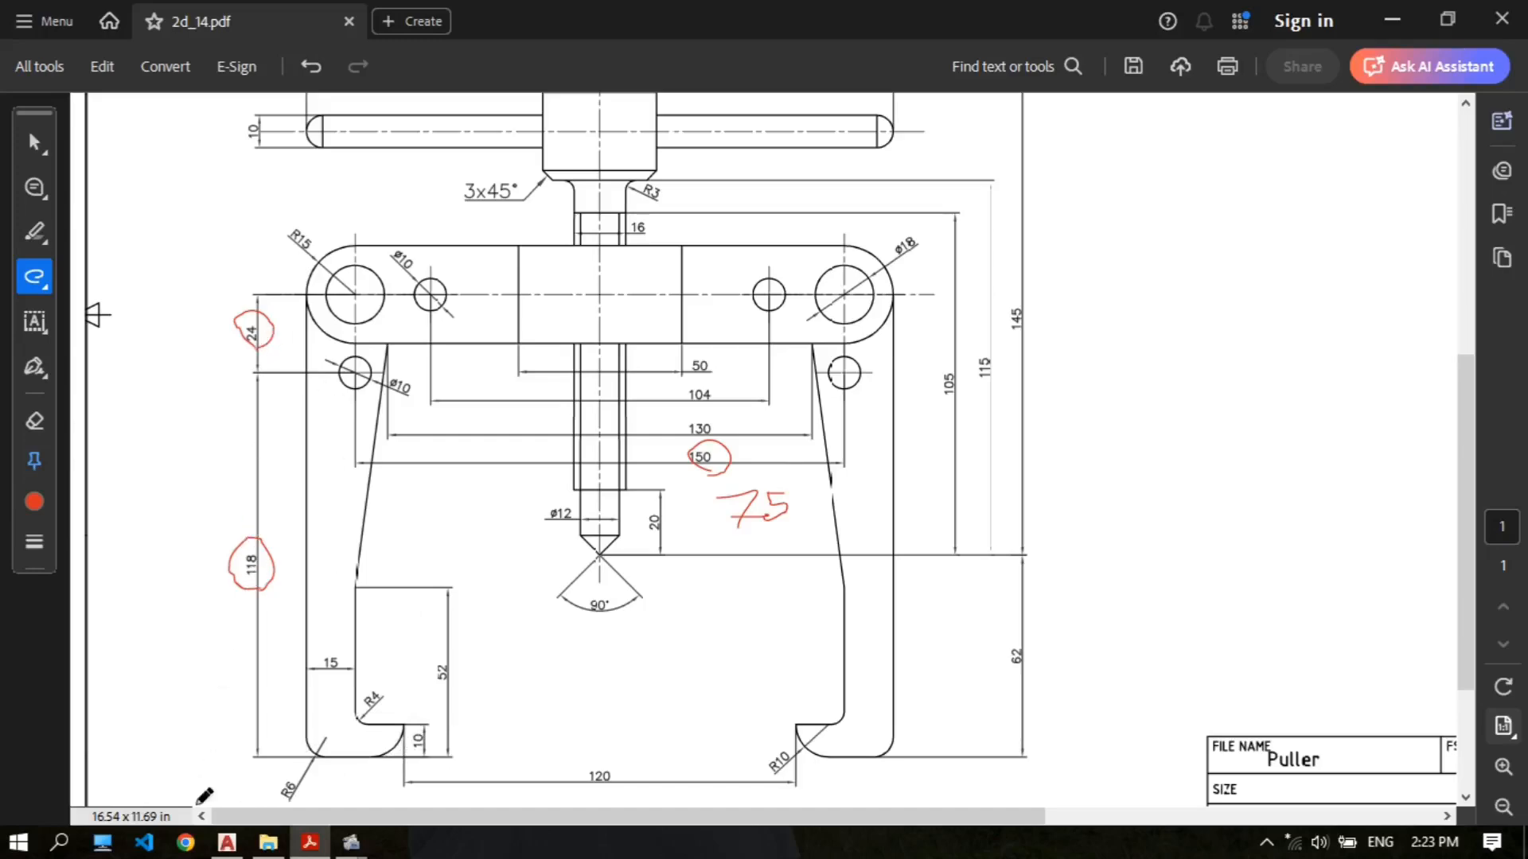
# Step: Switch to AutoCAD and add 24 and 118 in QuickCalc
pyautogui.click(226, 842)
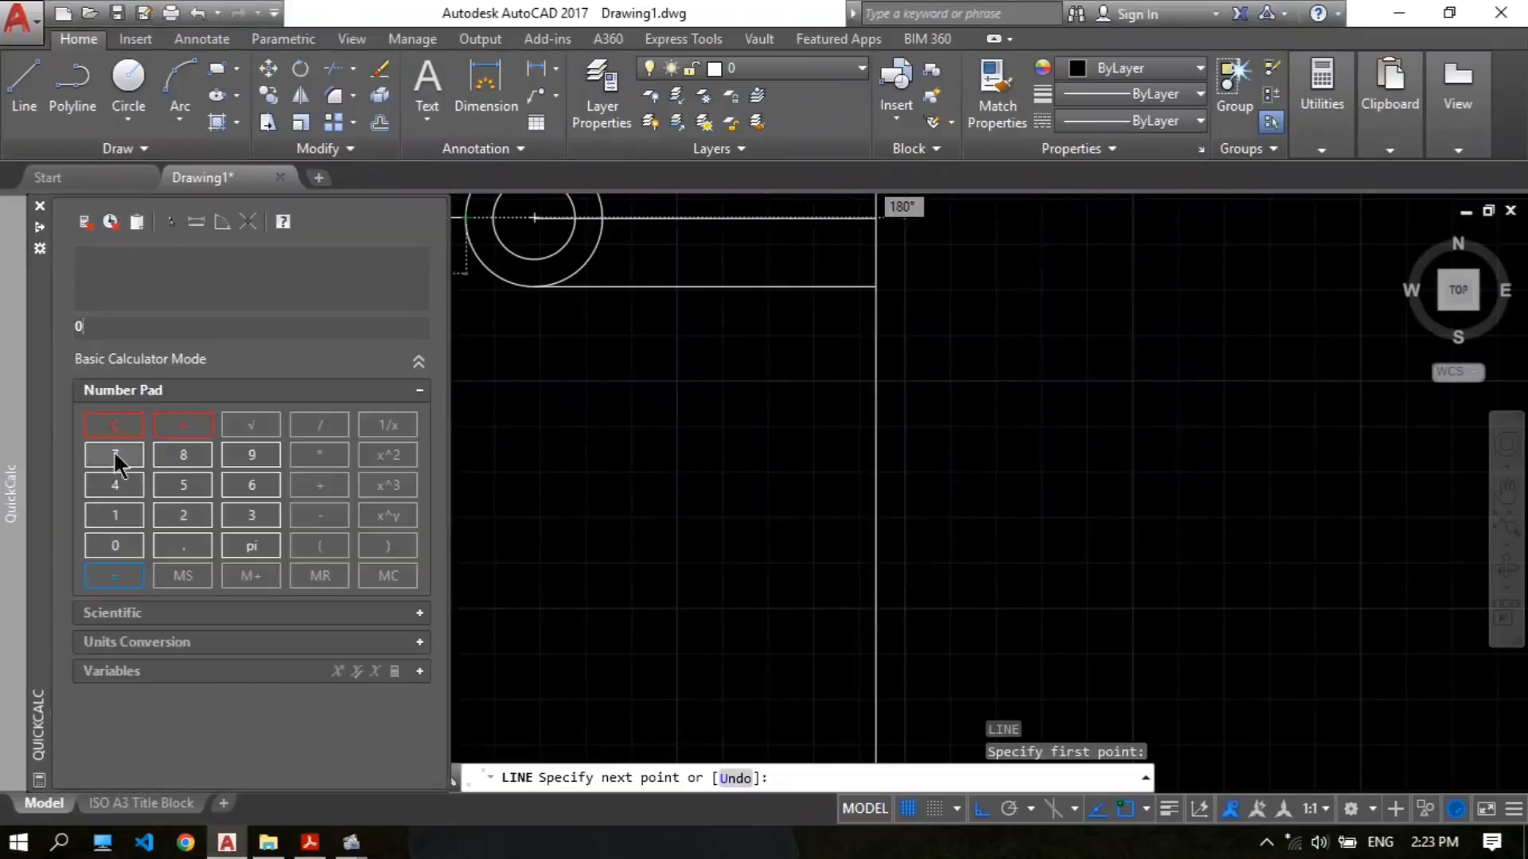
pyautogui.write('24+')
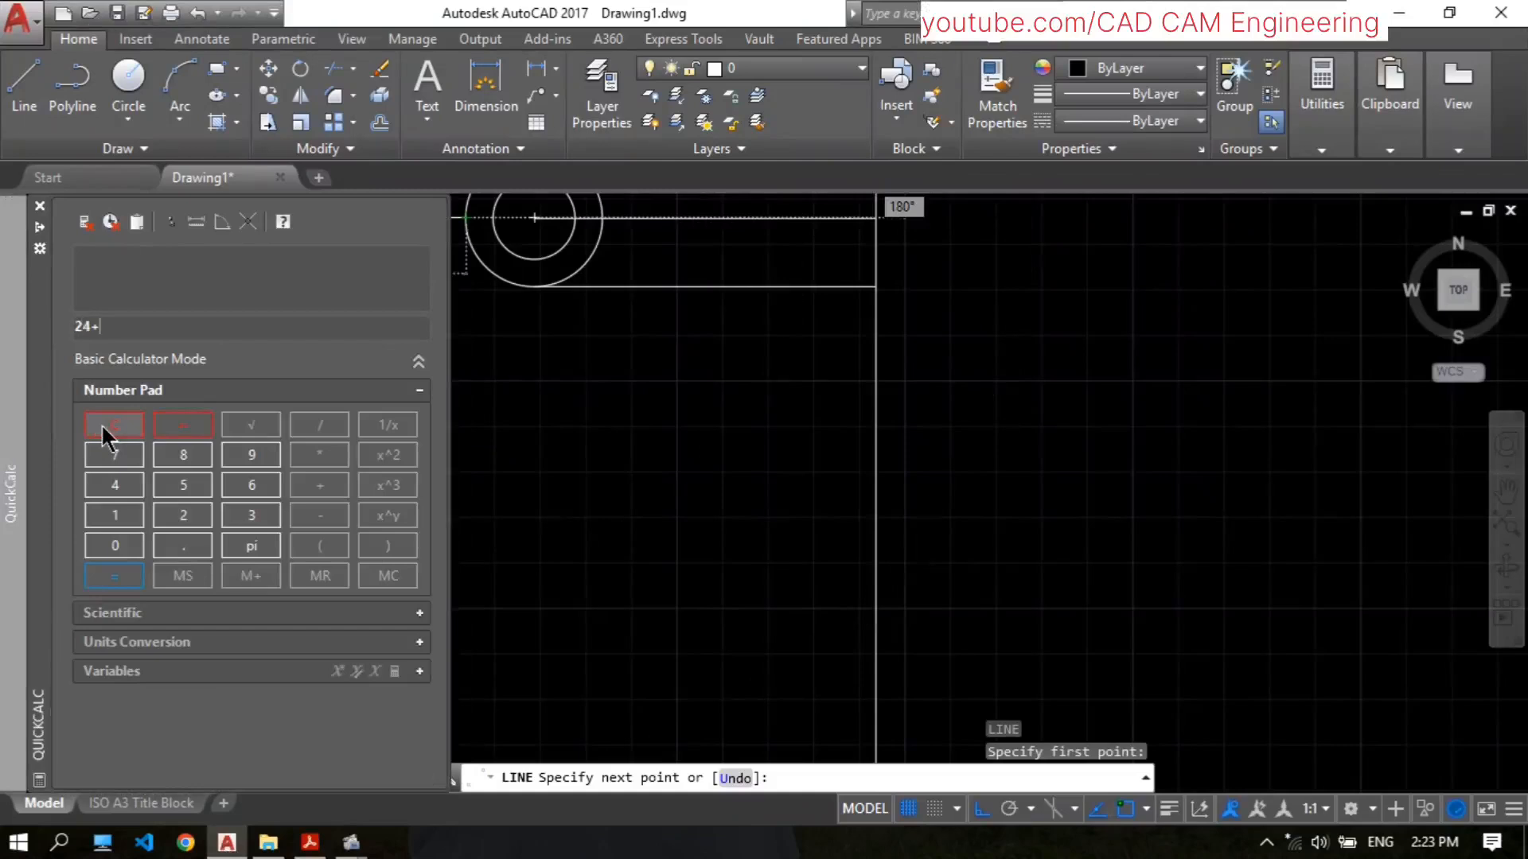
pyautogui.write('118')
pyautogui.press('Return')
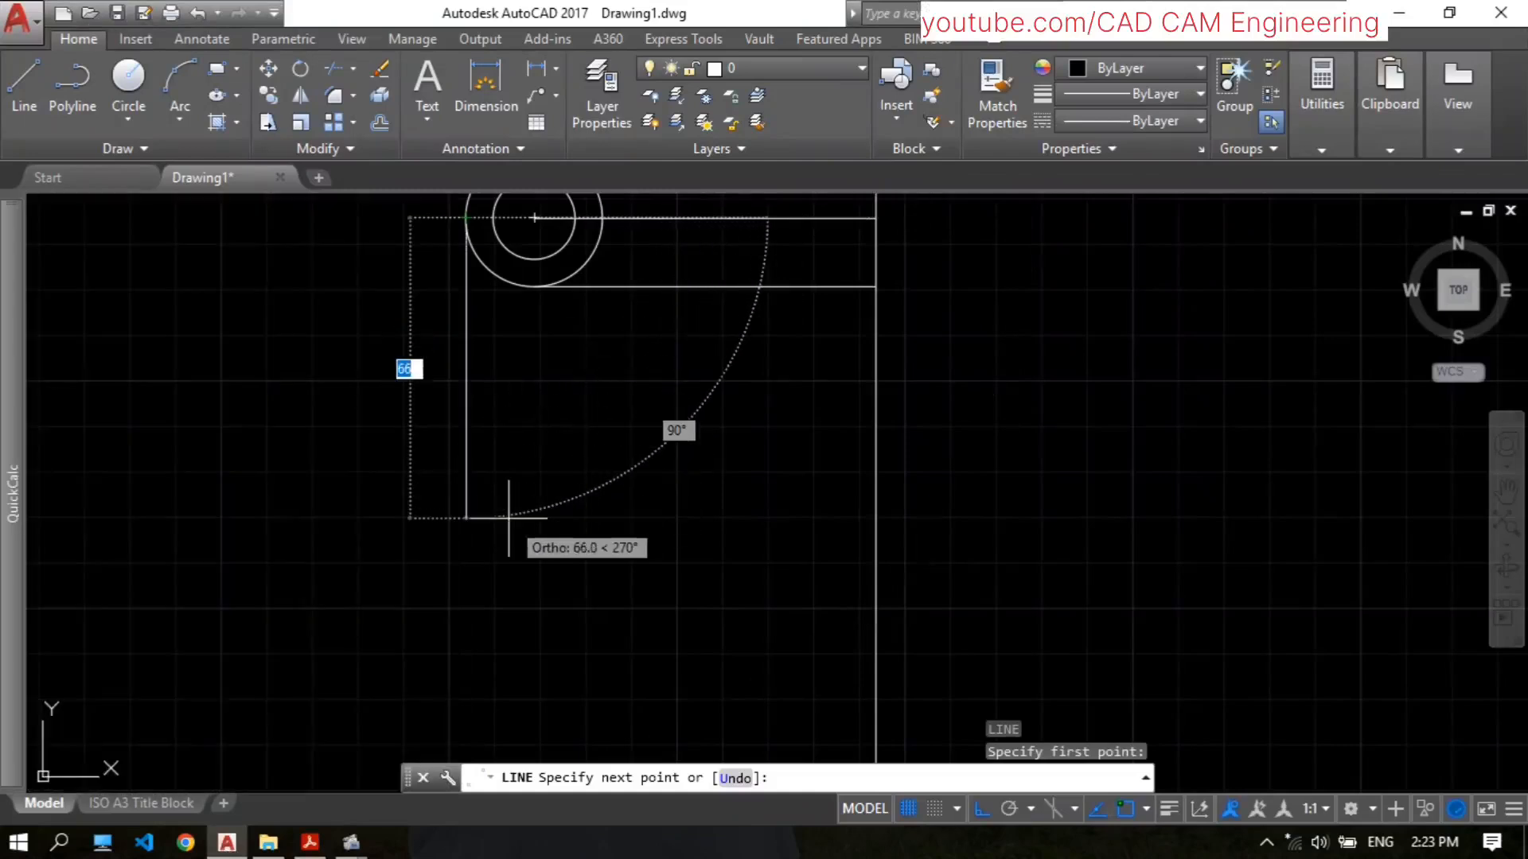
# Step: Finish the outer vertical line downwards with a length of 142 mm
pyautogui.write('142')
pyautogui.press('Return')
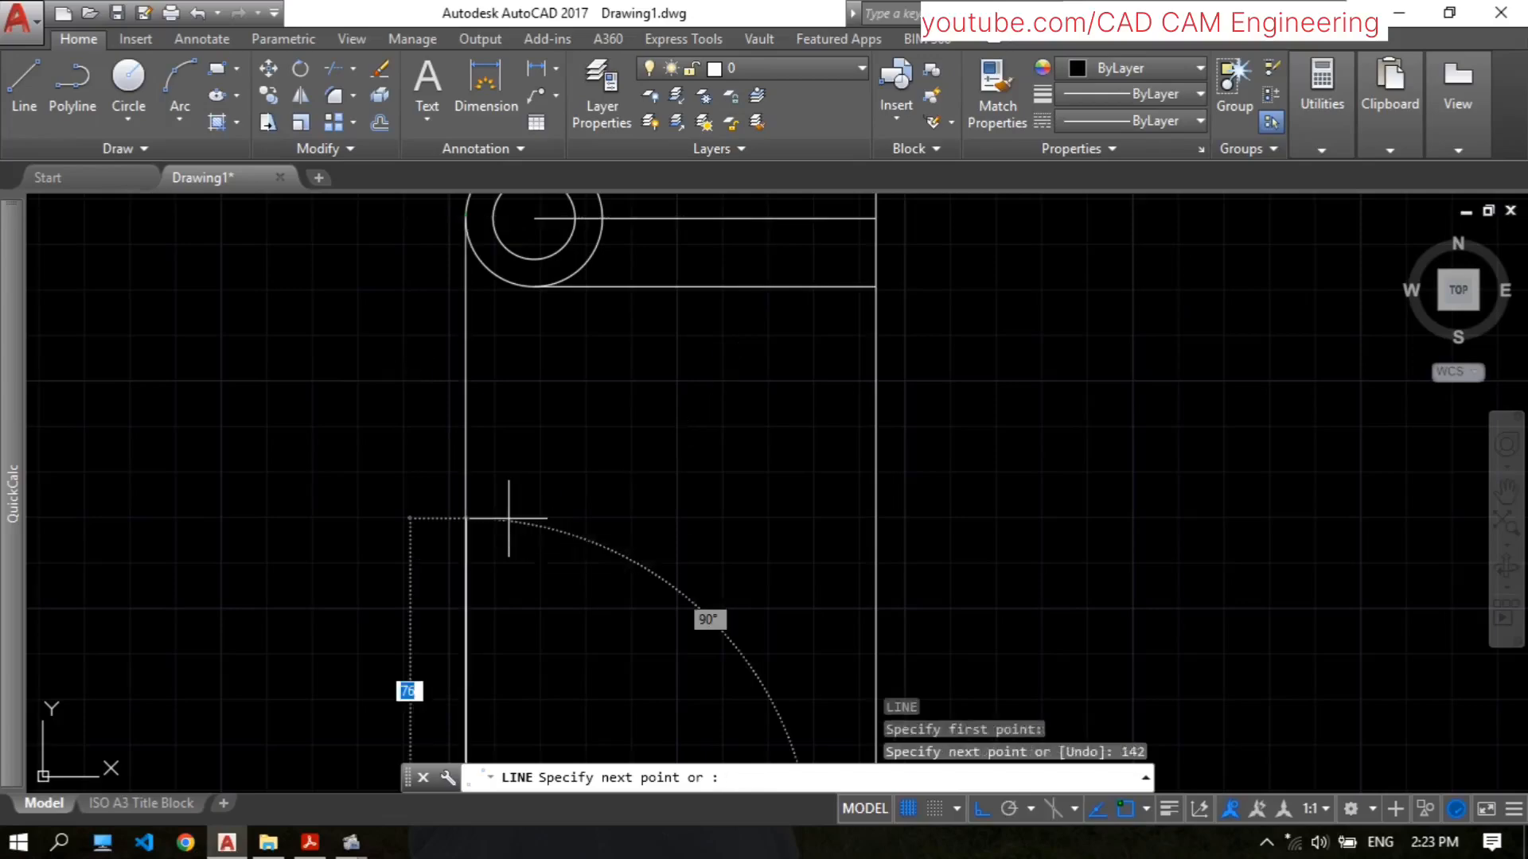
pyautogui.scroll(-2, 525, 518)
pyautogui.press('Return')
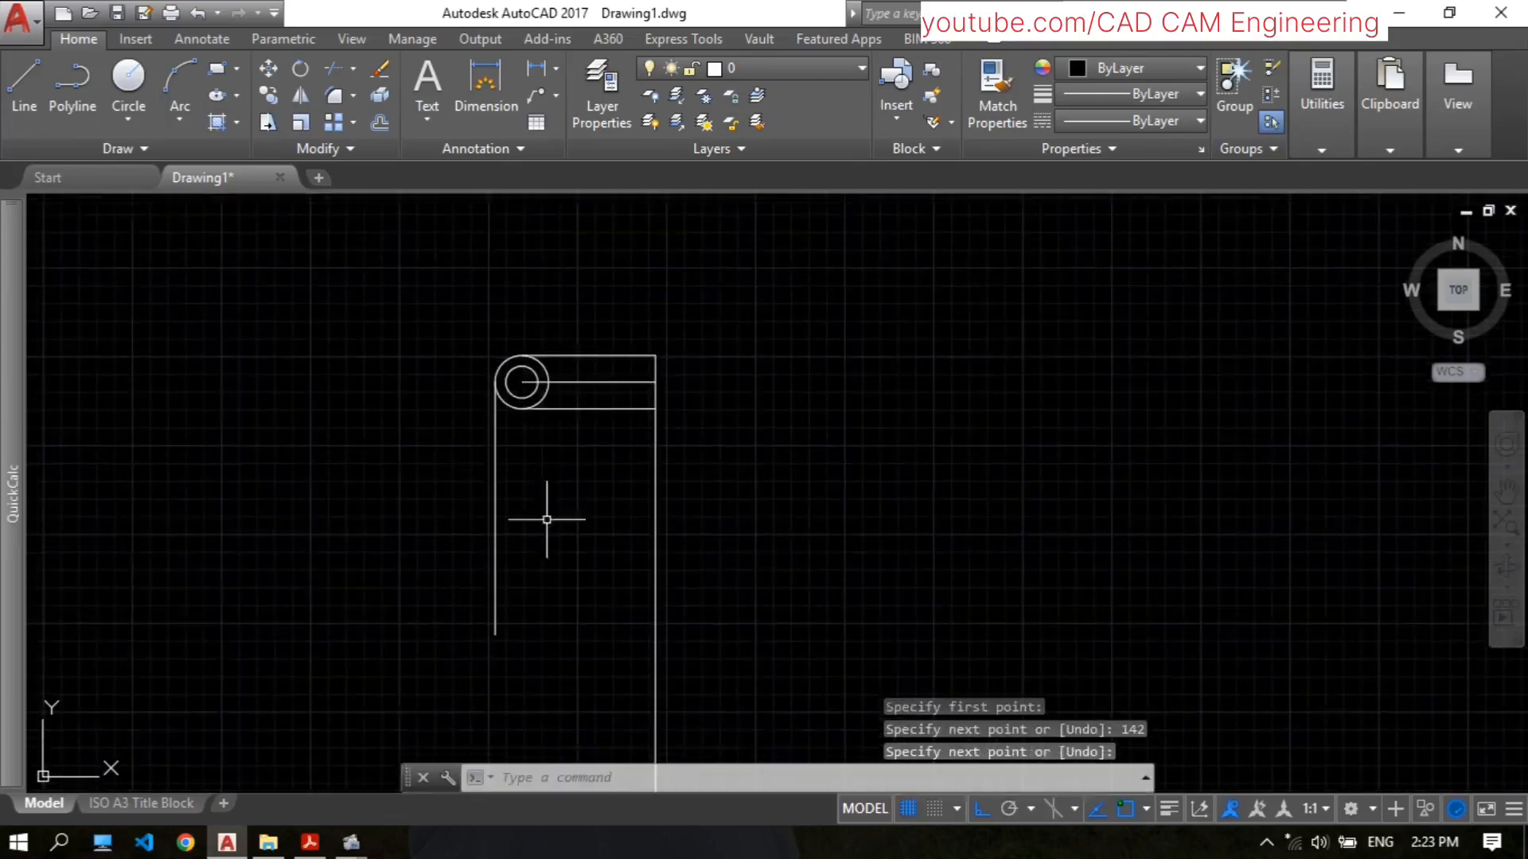
# Step: Check the leg width in the puller PDF and offset the outer vertical leg line 15 mm inward in AutoCAD
pyautogui.scroll(-2, 529, 519)
pyautogui.scroll(2, 522, 520)
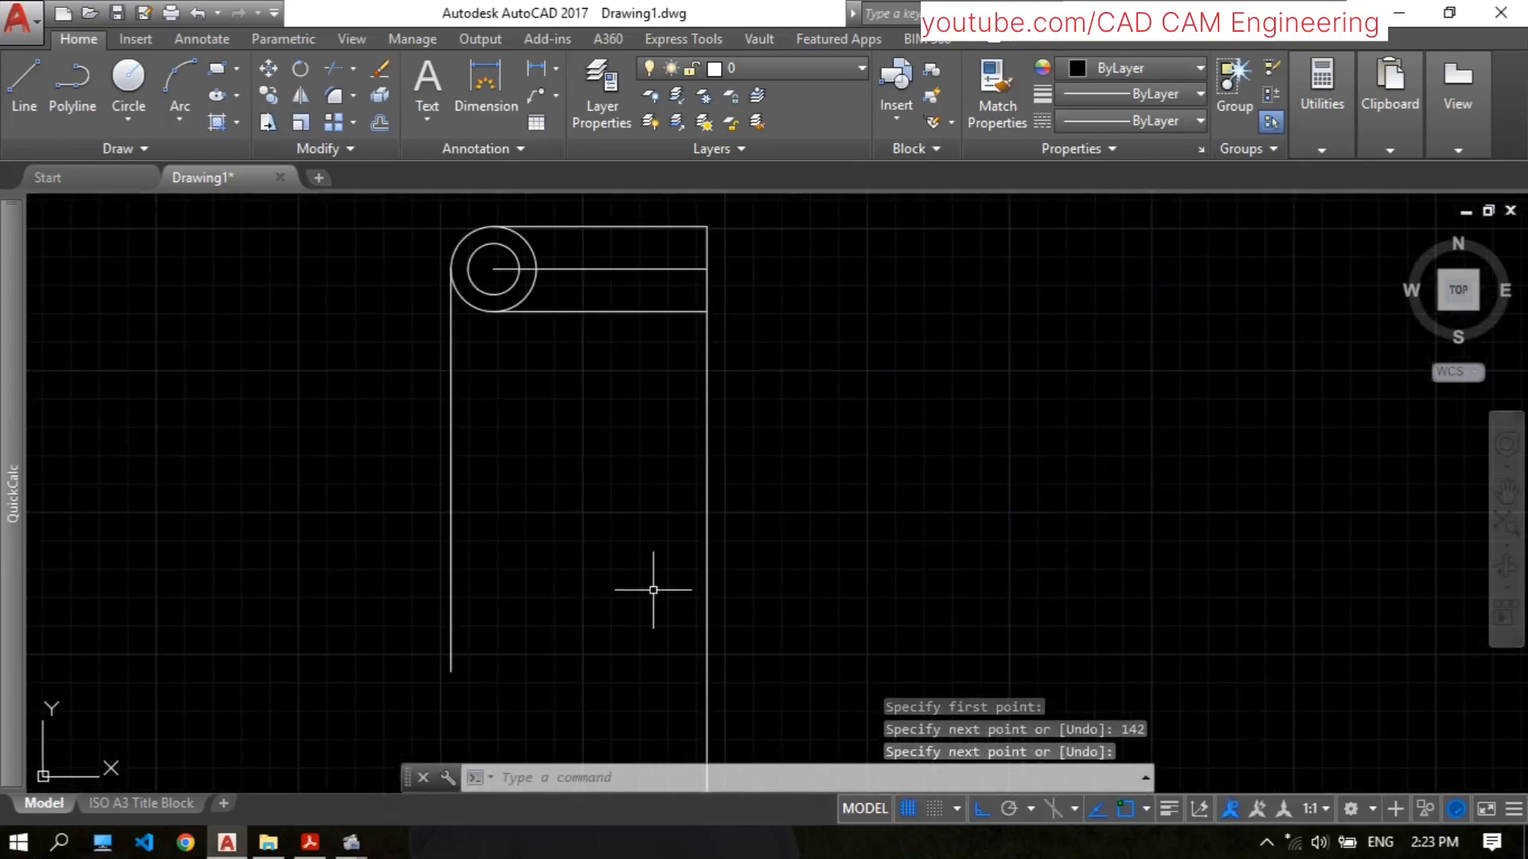
pyautogui.click(309, 841)
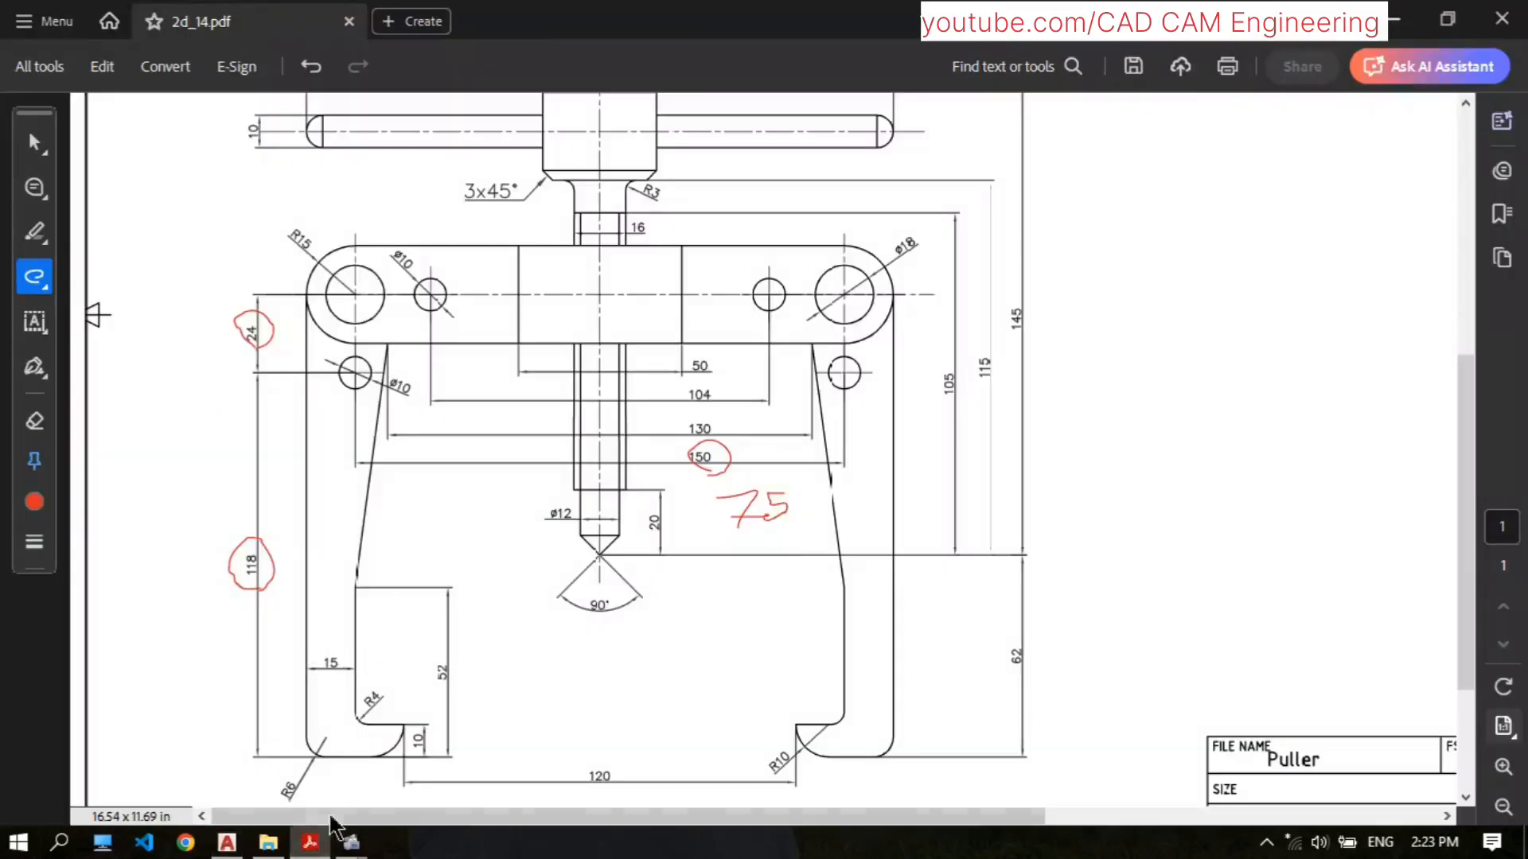
pyautogui.click(226, 842)
pyautogui.write('o')
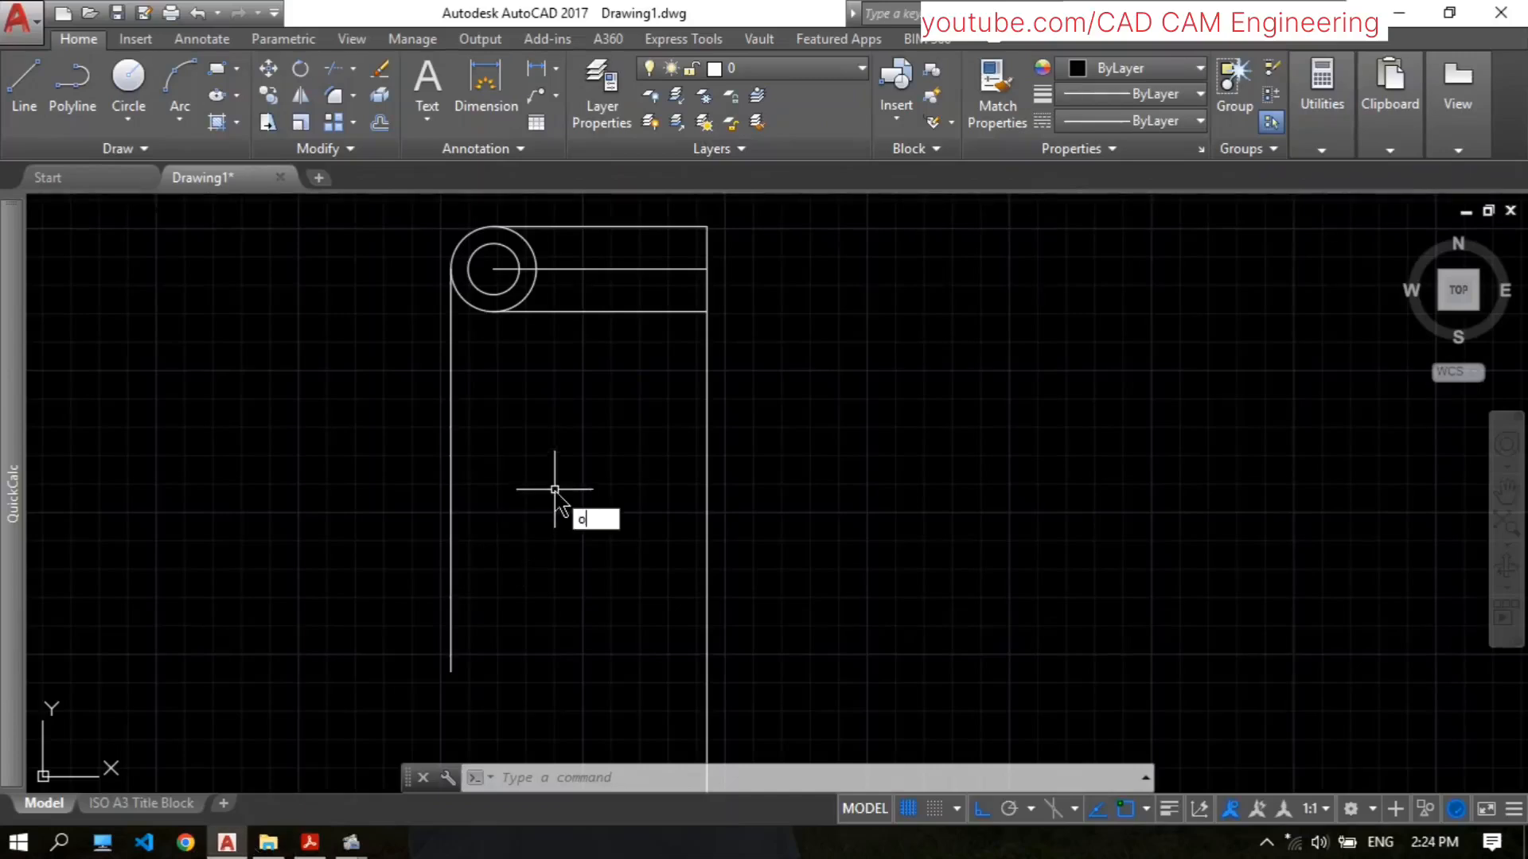
pyautogui.press('Return')
pyautogui.write('15')
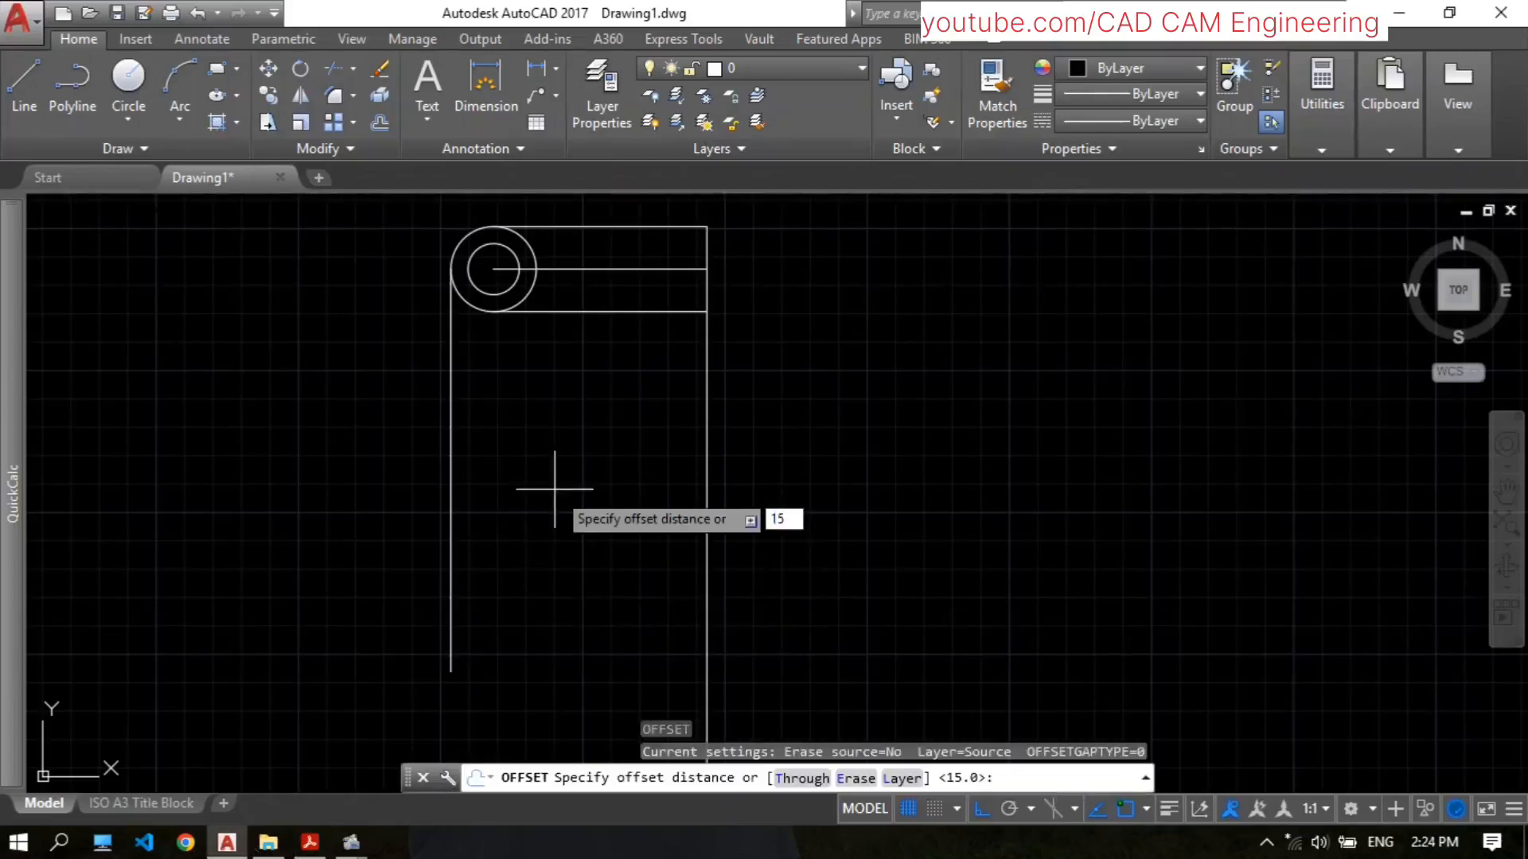
pyautogui.press('Return')
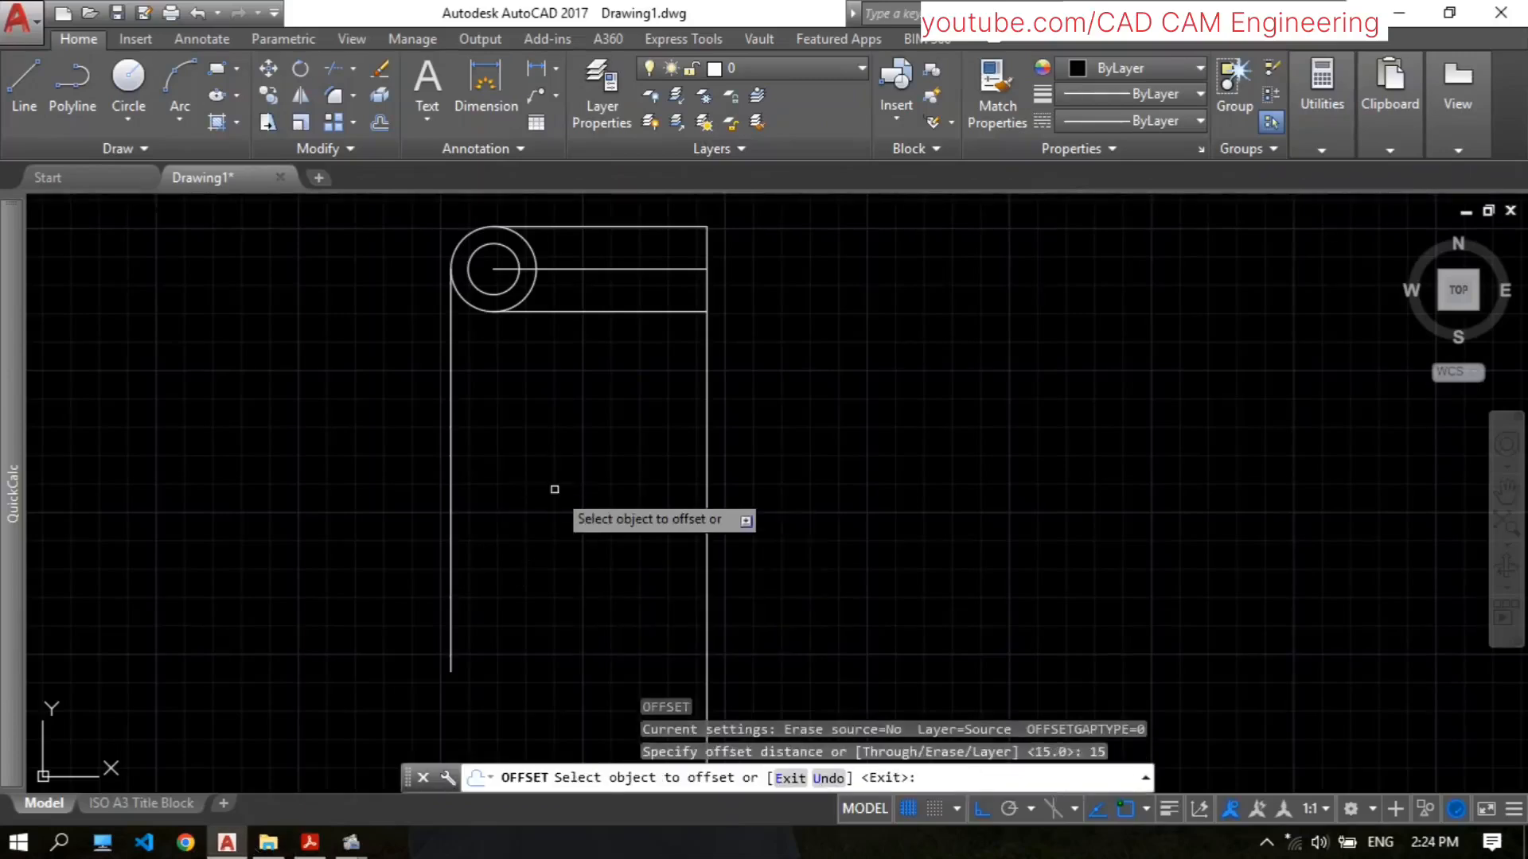
pyautogui.click(451, 501)
pyautogui.click(593, 406)
pyautogui.press('Return')
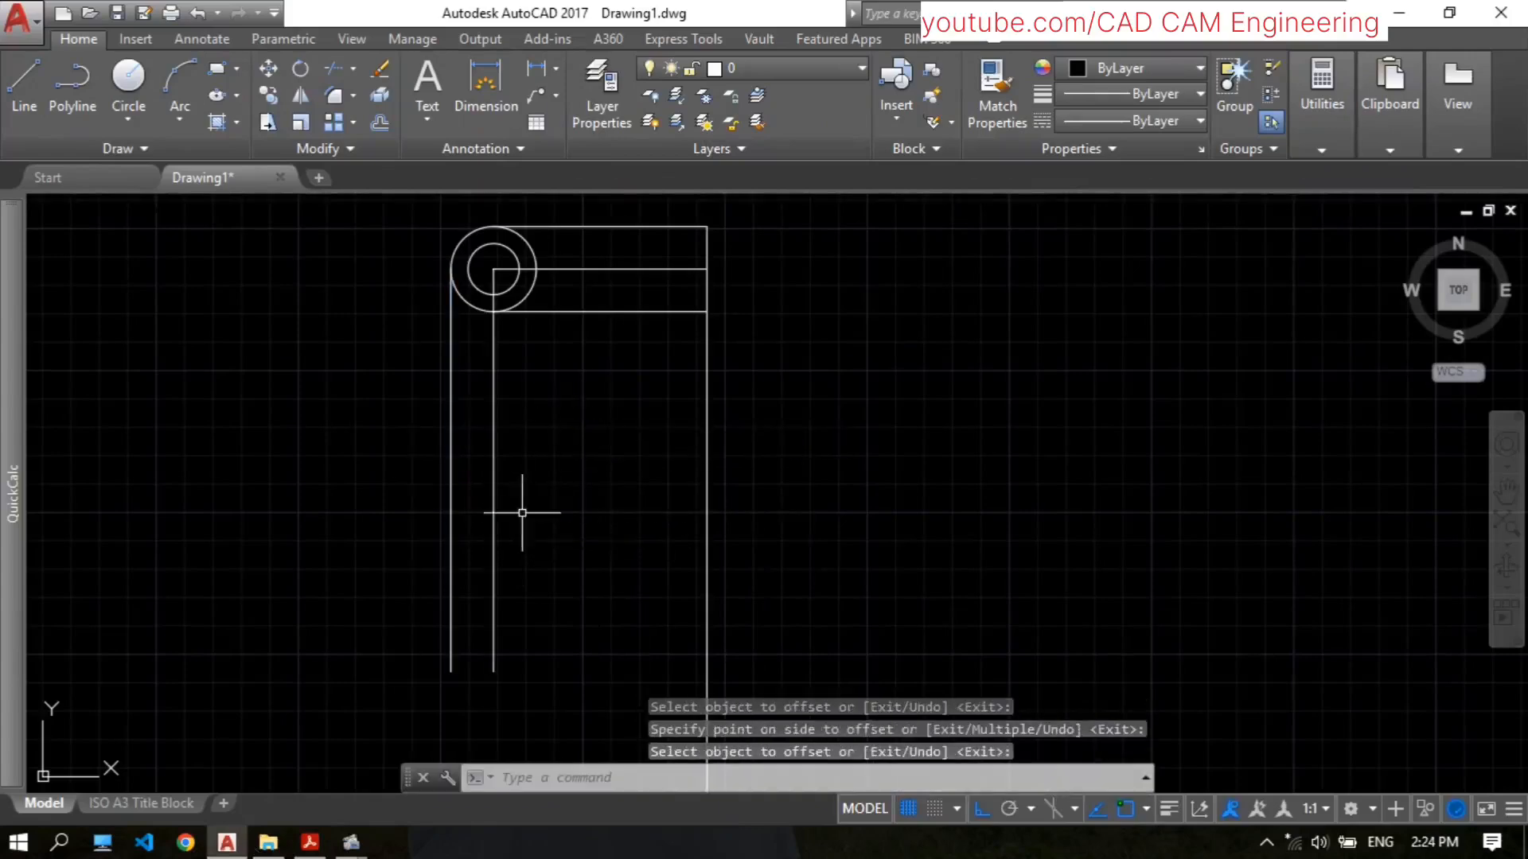
# Step: Draw a horizontal line from the lower end of the outer leg line to the vertical centre line
pyautogui.moveTo(522, 512); pyautogui.dragTo(548, 446, button='middle')
pyautogui.write('L')
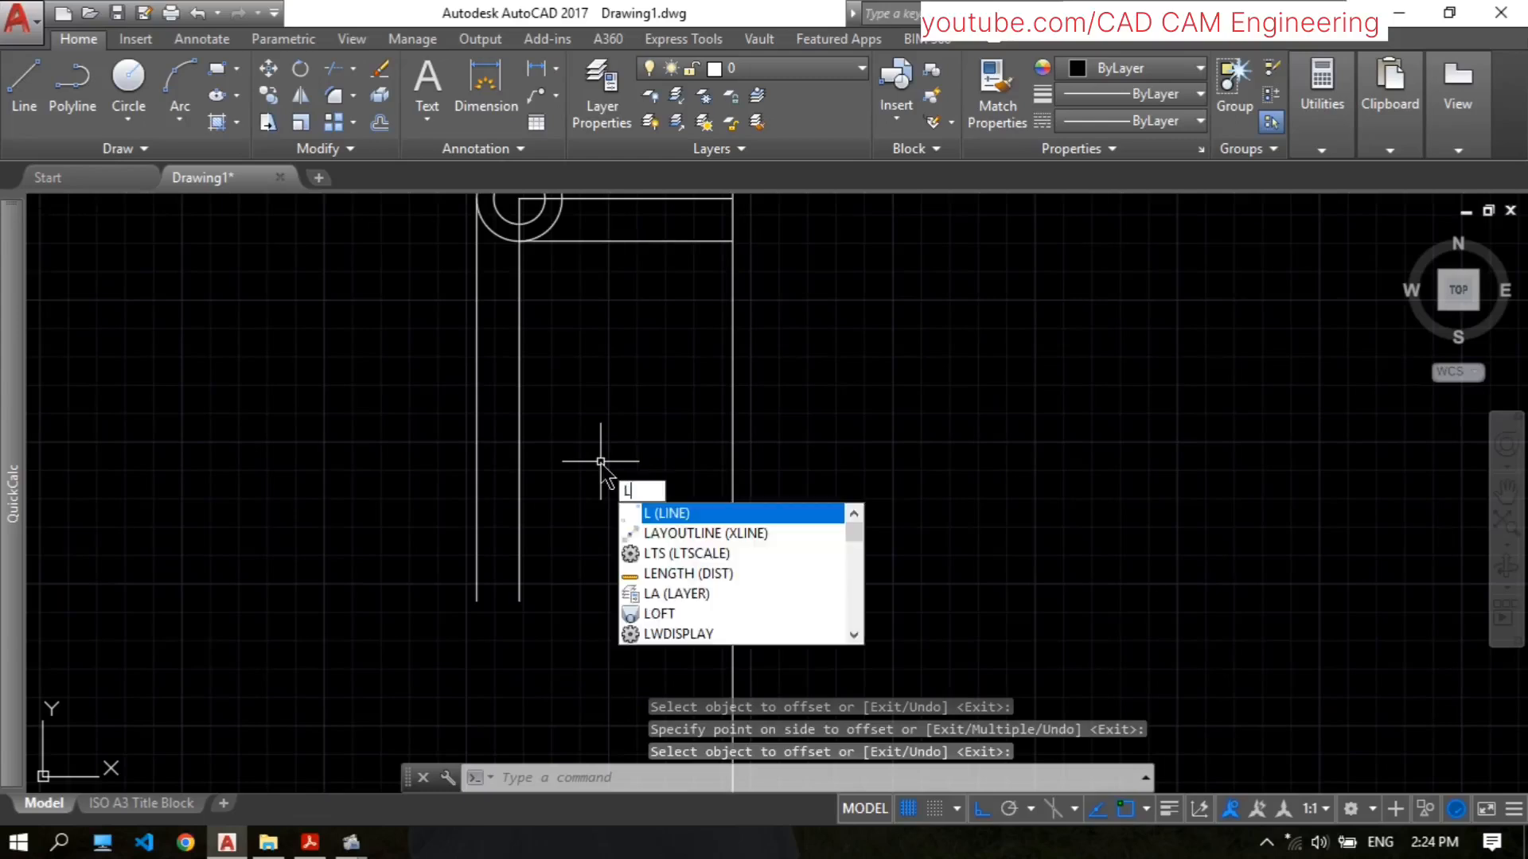
pyautogui.press('Return')
pyautogui.click(477, 601)
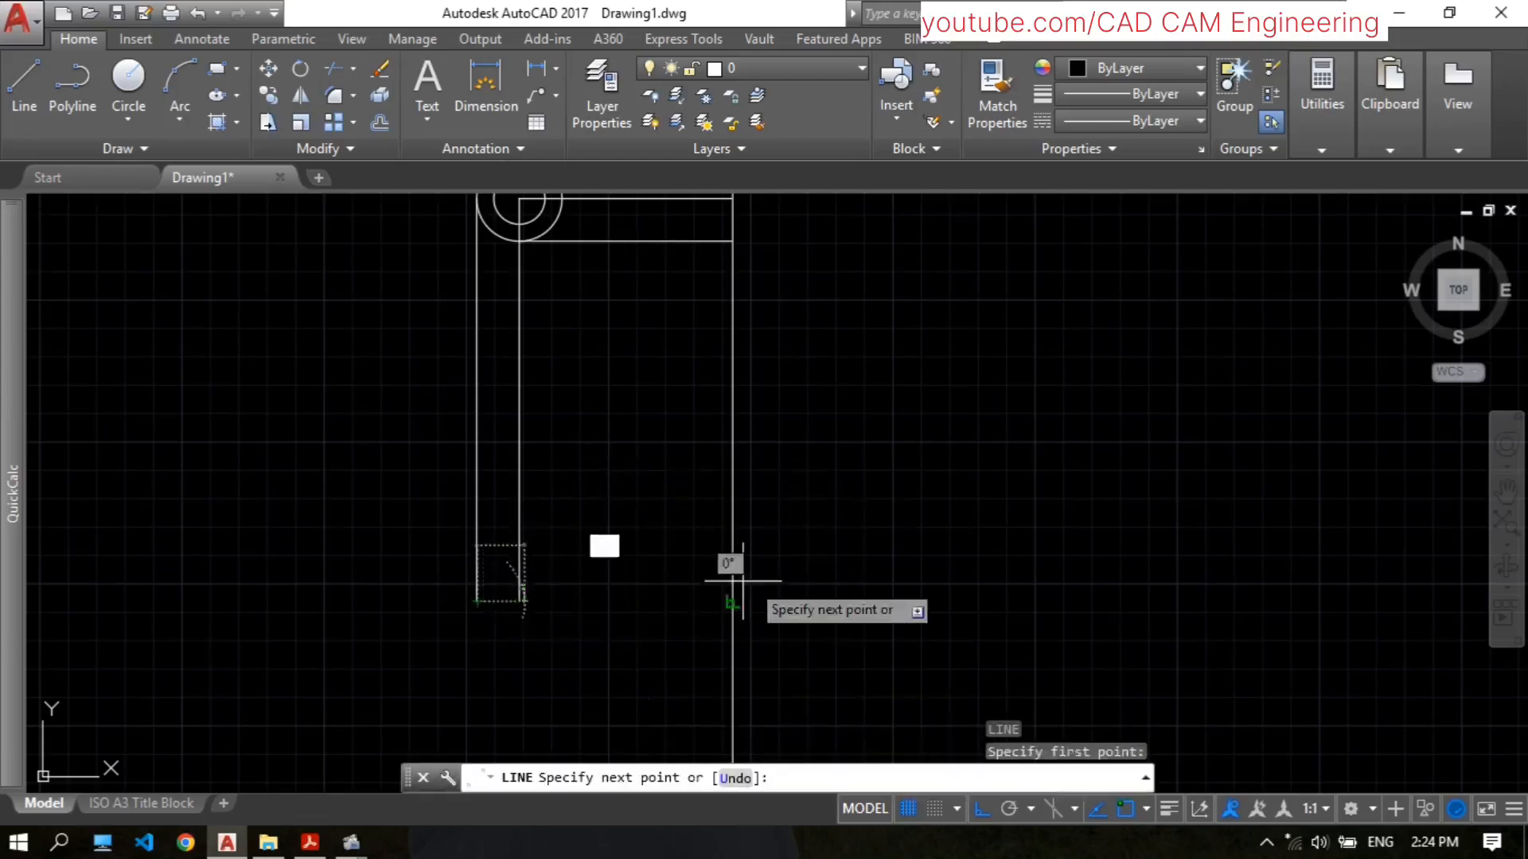
pyautogui.click(733, 601)
pyautogui.press('Return')
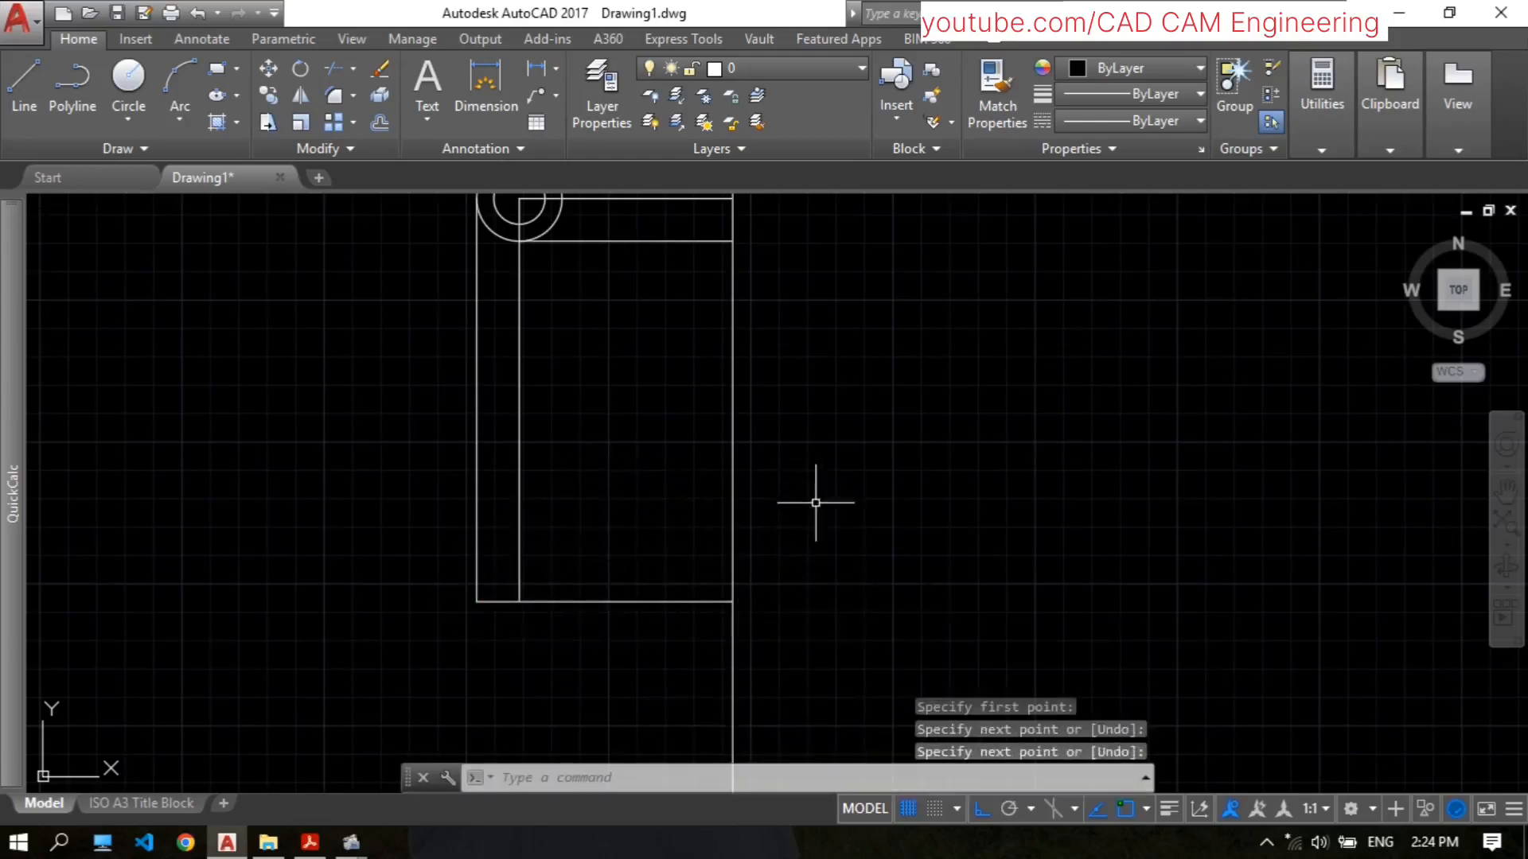
# Step: Switch to the puller PDF in Acrobat and mark the left hook's end freehand with an arrow and the half distance 60
pyautogui.moveTo(819, 502); pyautogui.dragTo(742, 547, button='middle')
pyautogui.click(309, 842)
pyautogui.scroll(-1, 489, 697)
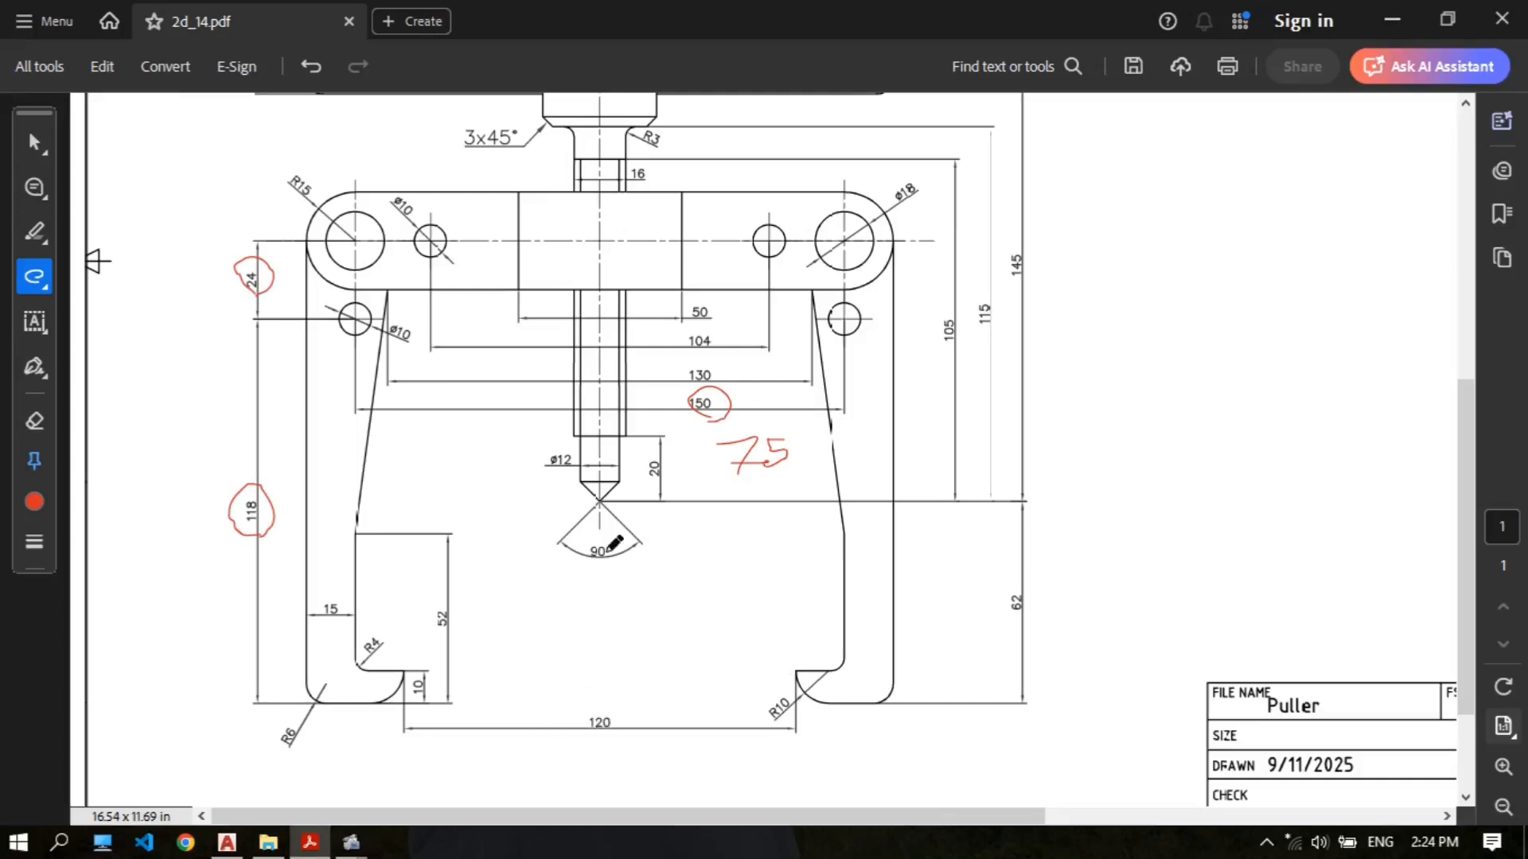
pyautogui.moveTo(605, 643)
pyautogui.mouseDown()
pyautogui.moveTo(594, 660)
pyautogui.moveTo(450, 666)
pyautogui.moveTo(468, 675)
pyautogui.mouseUp()
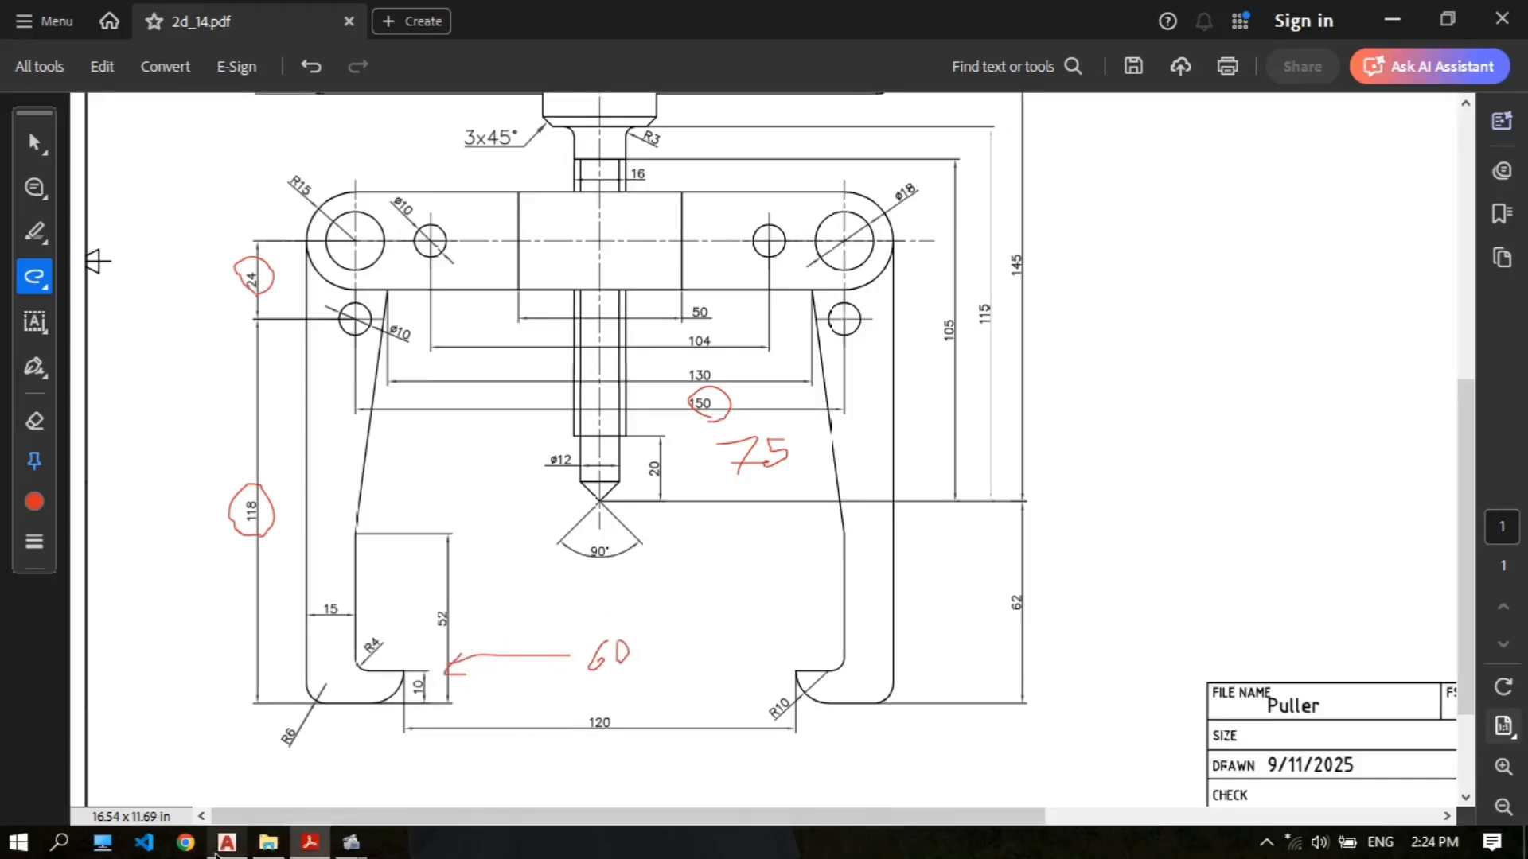
# Step: Switch to AutoCAD and offset the vertical centre line 60 mm towards the left leg
pyautogui.click(227, 842)
pyautogui.write('O')
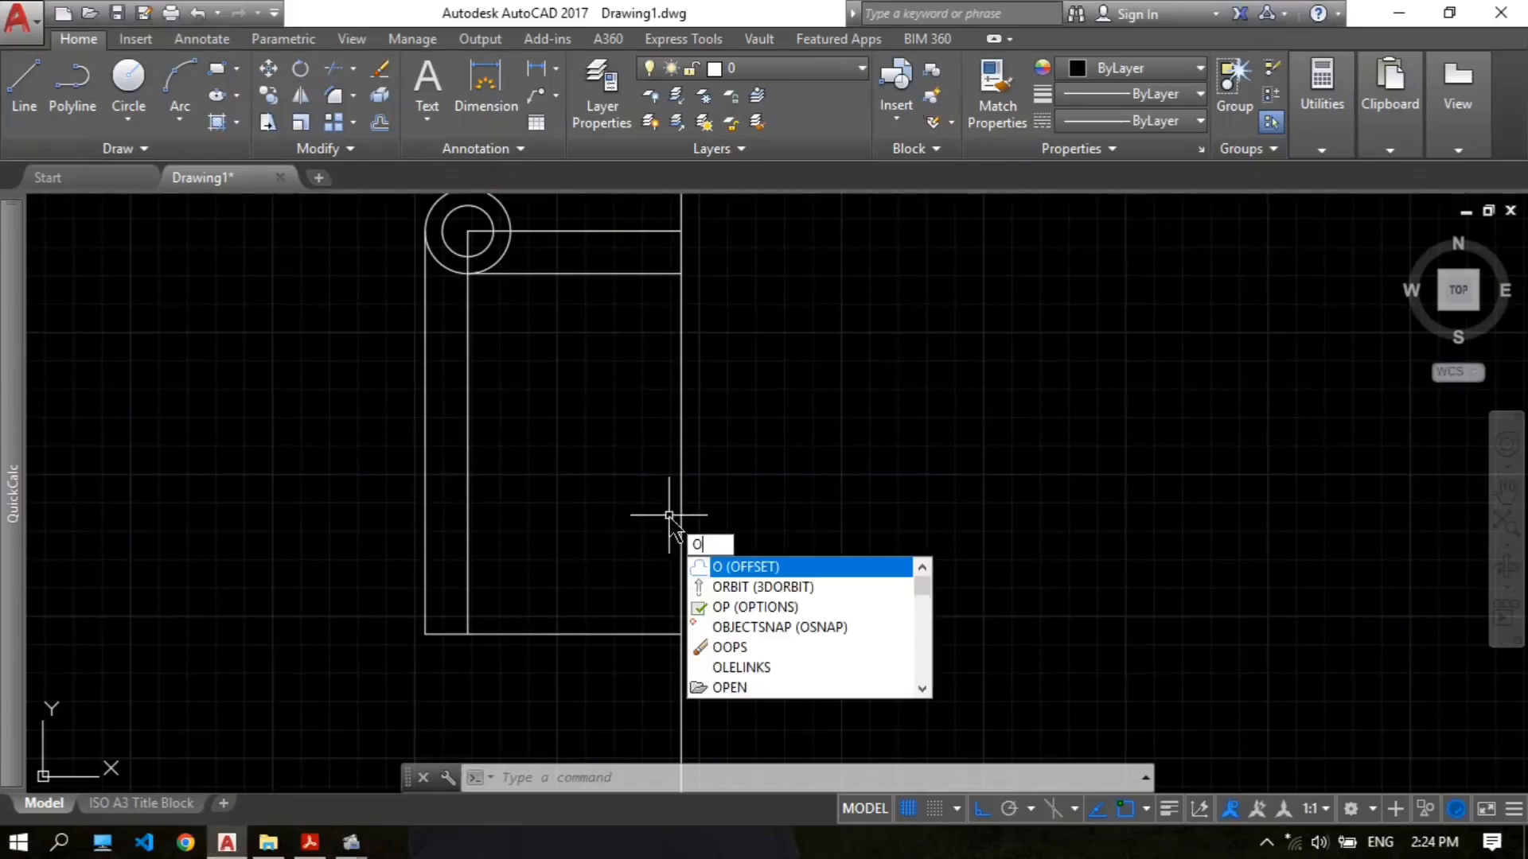
pyautogui.press('Return')
pyautogui.write('60')
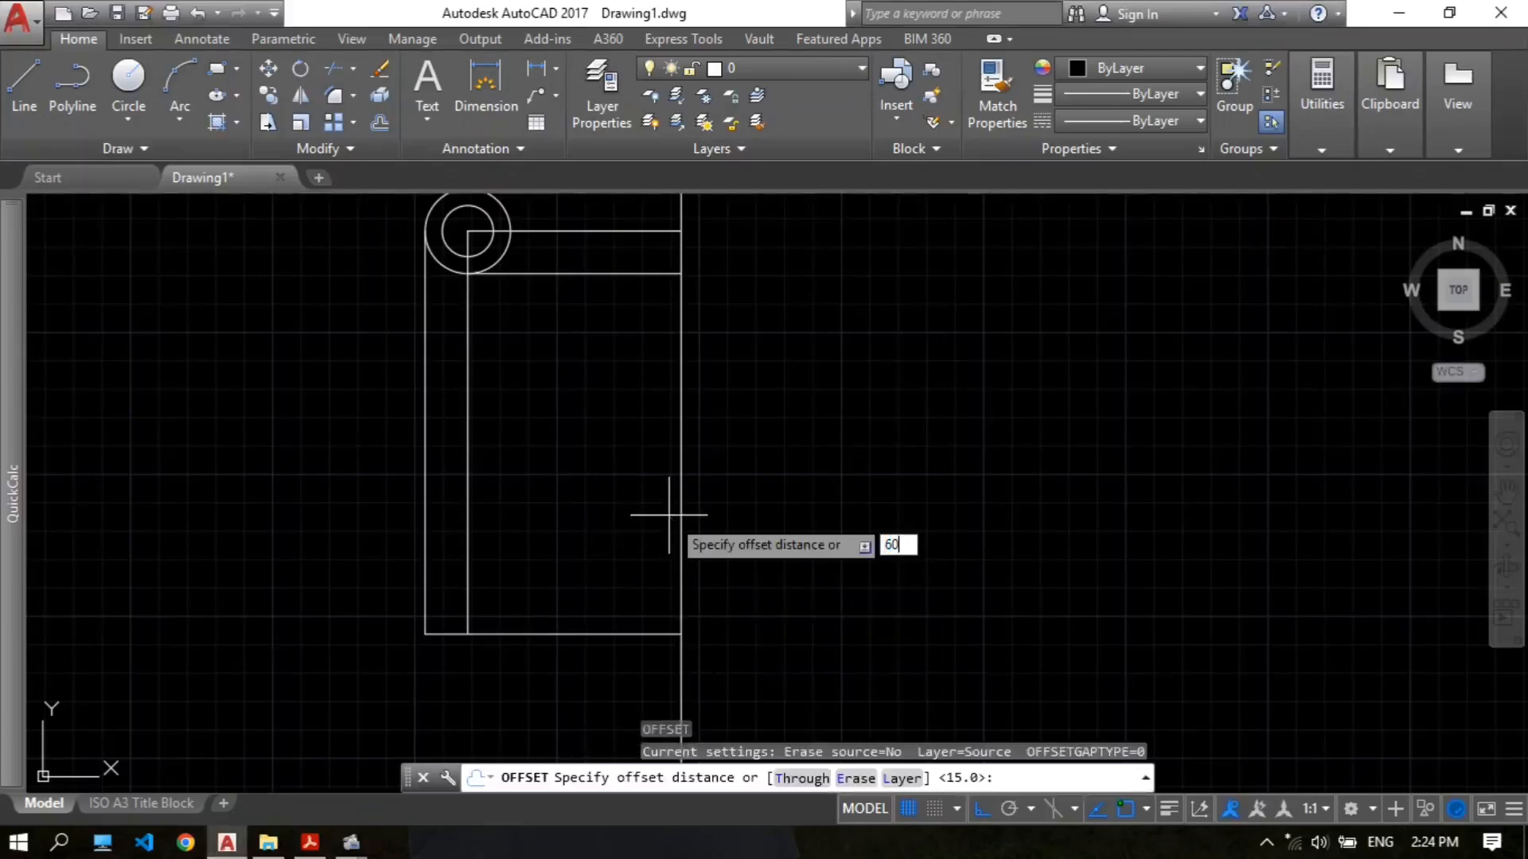
pyautogui.press('Return')
pyautogui.click(681, 434)
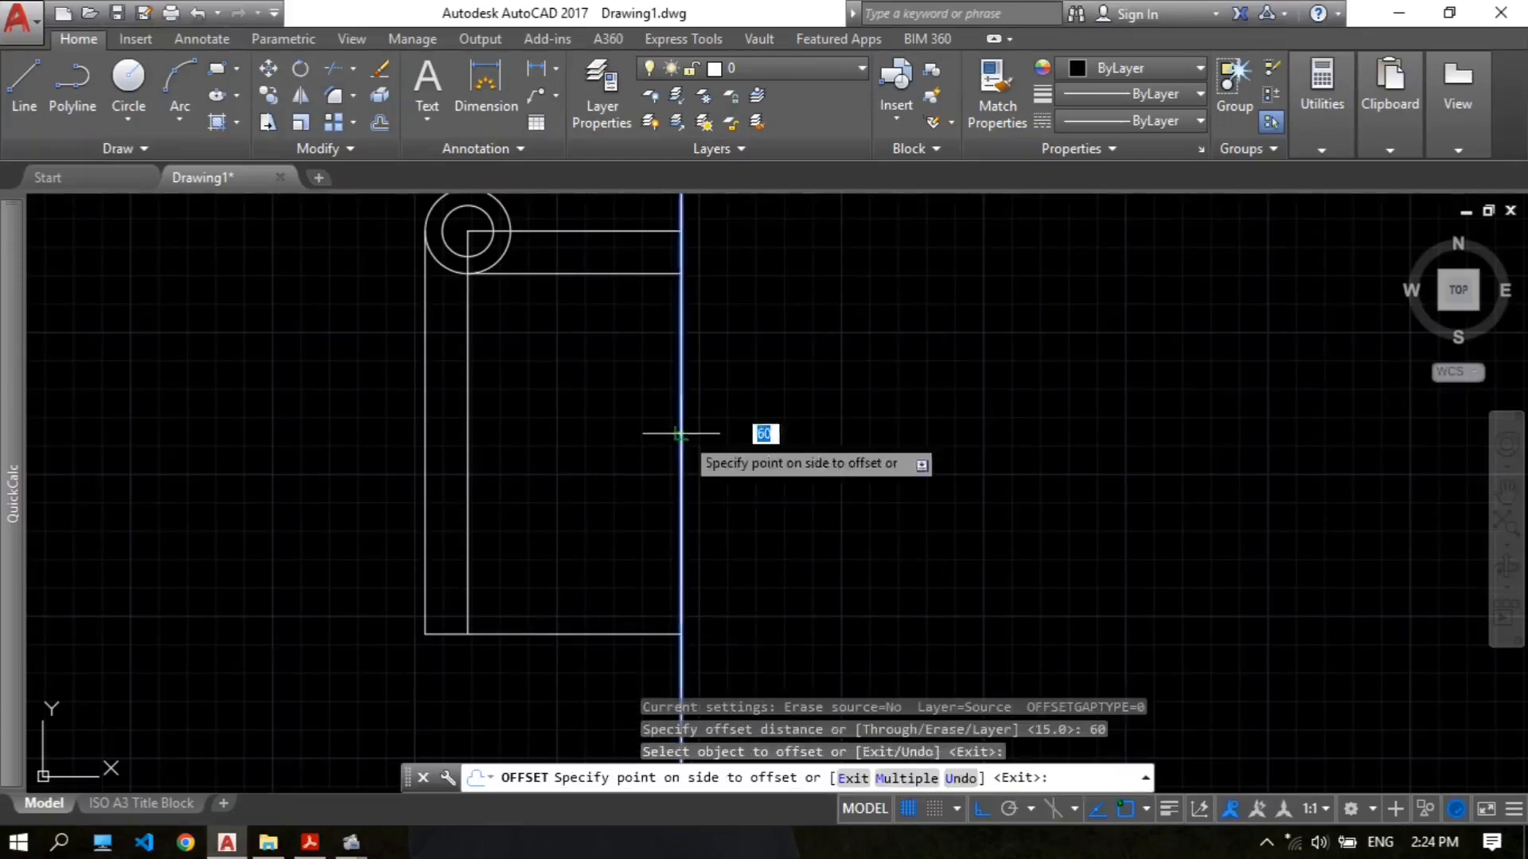
pyautogui.click(517, 465)
pyautogui.press('Escape')
# Step: Check the hook height in the puller PDF and offset the leg's bottom line 10 mm upwards in AutoCAD
pyautogui.scroll(2, 541, 533)
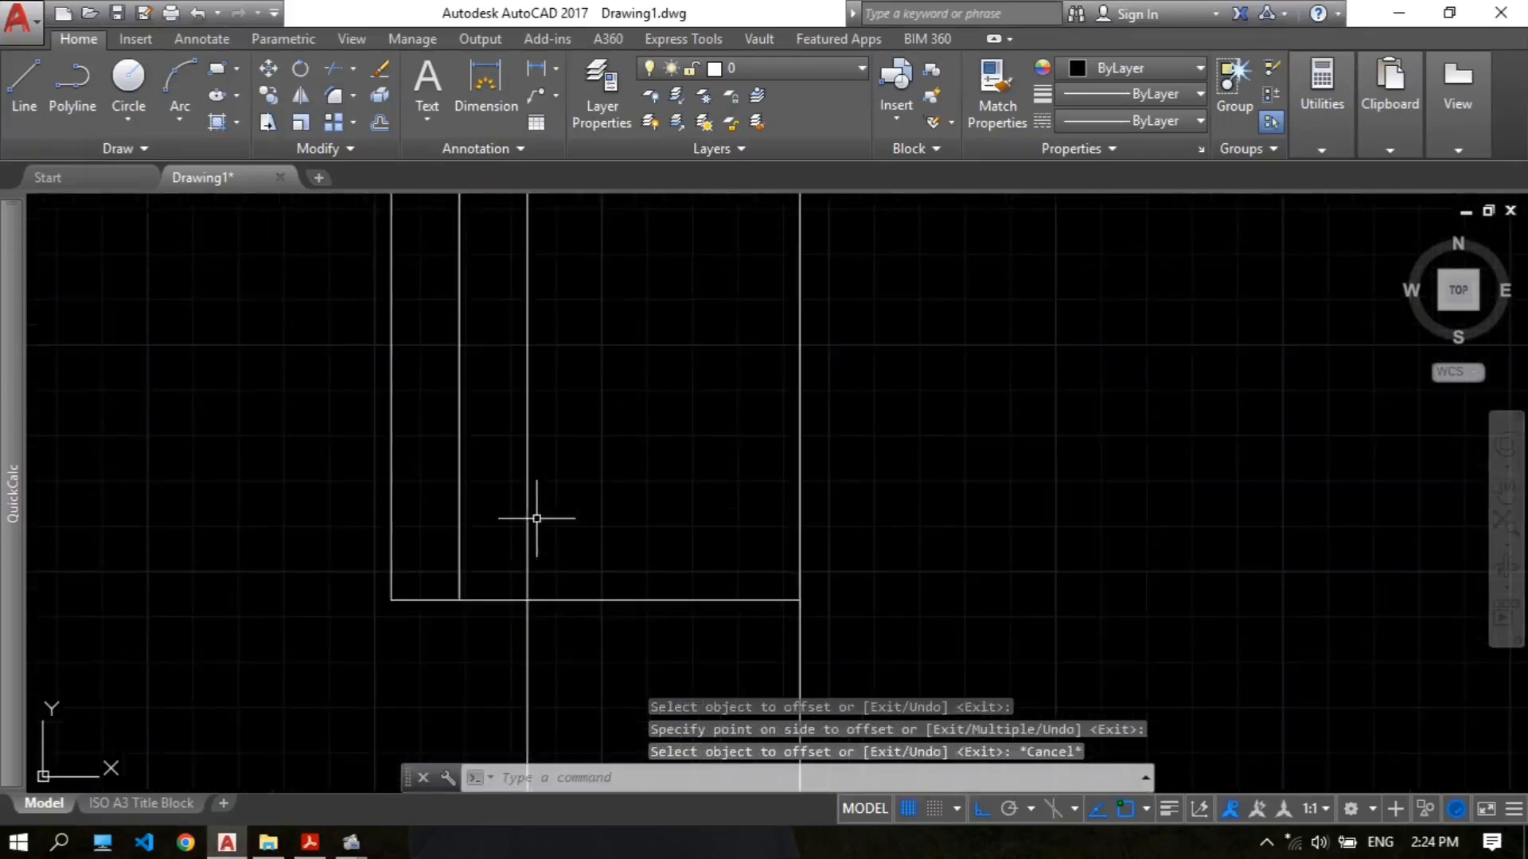
pyautogui.click(309, 842)
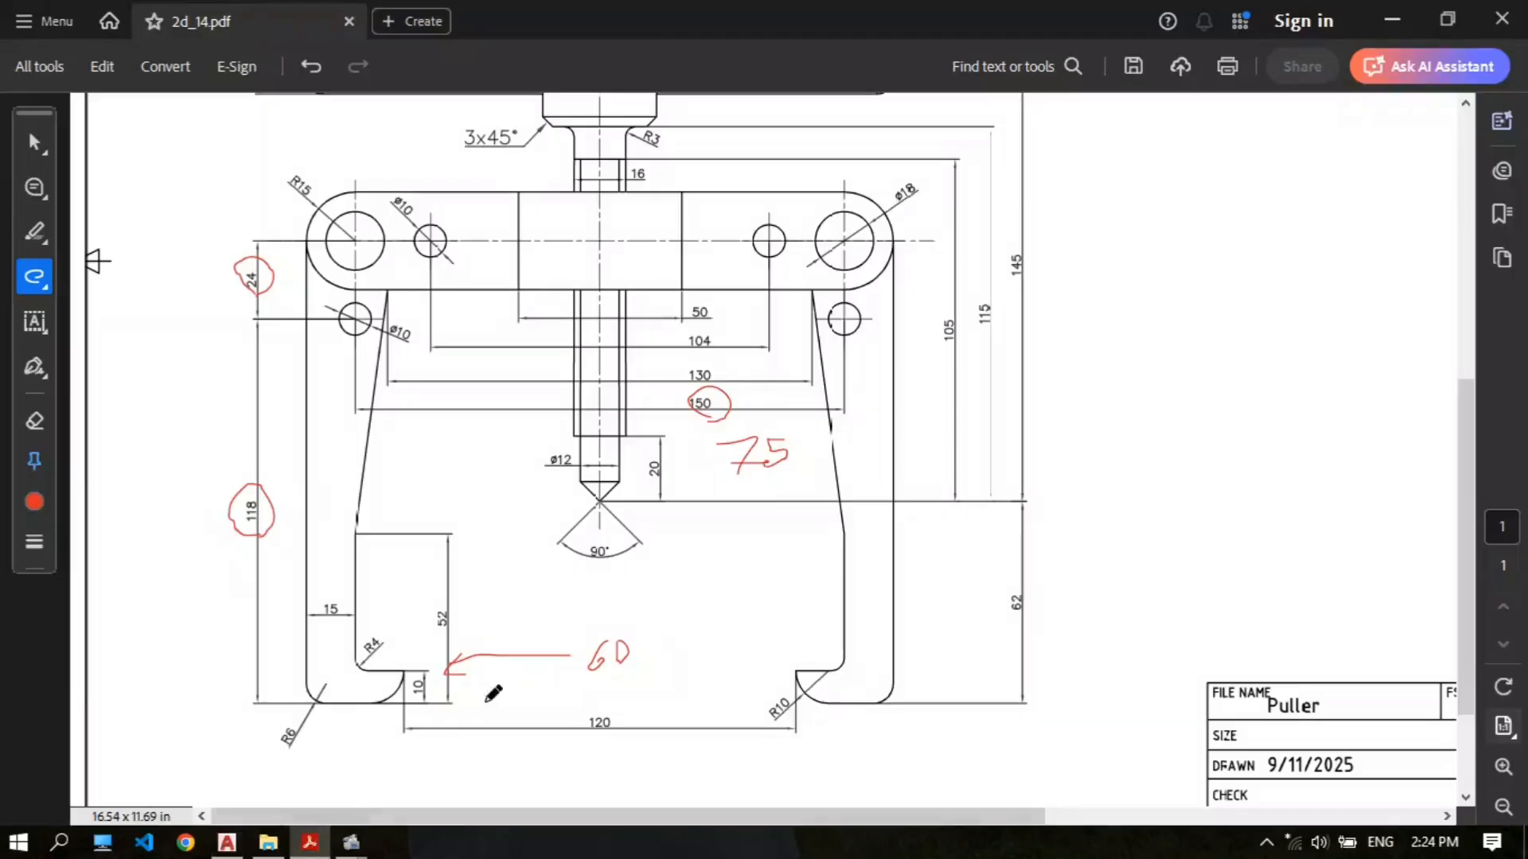
pyautogui.click(227, 842)
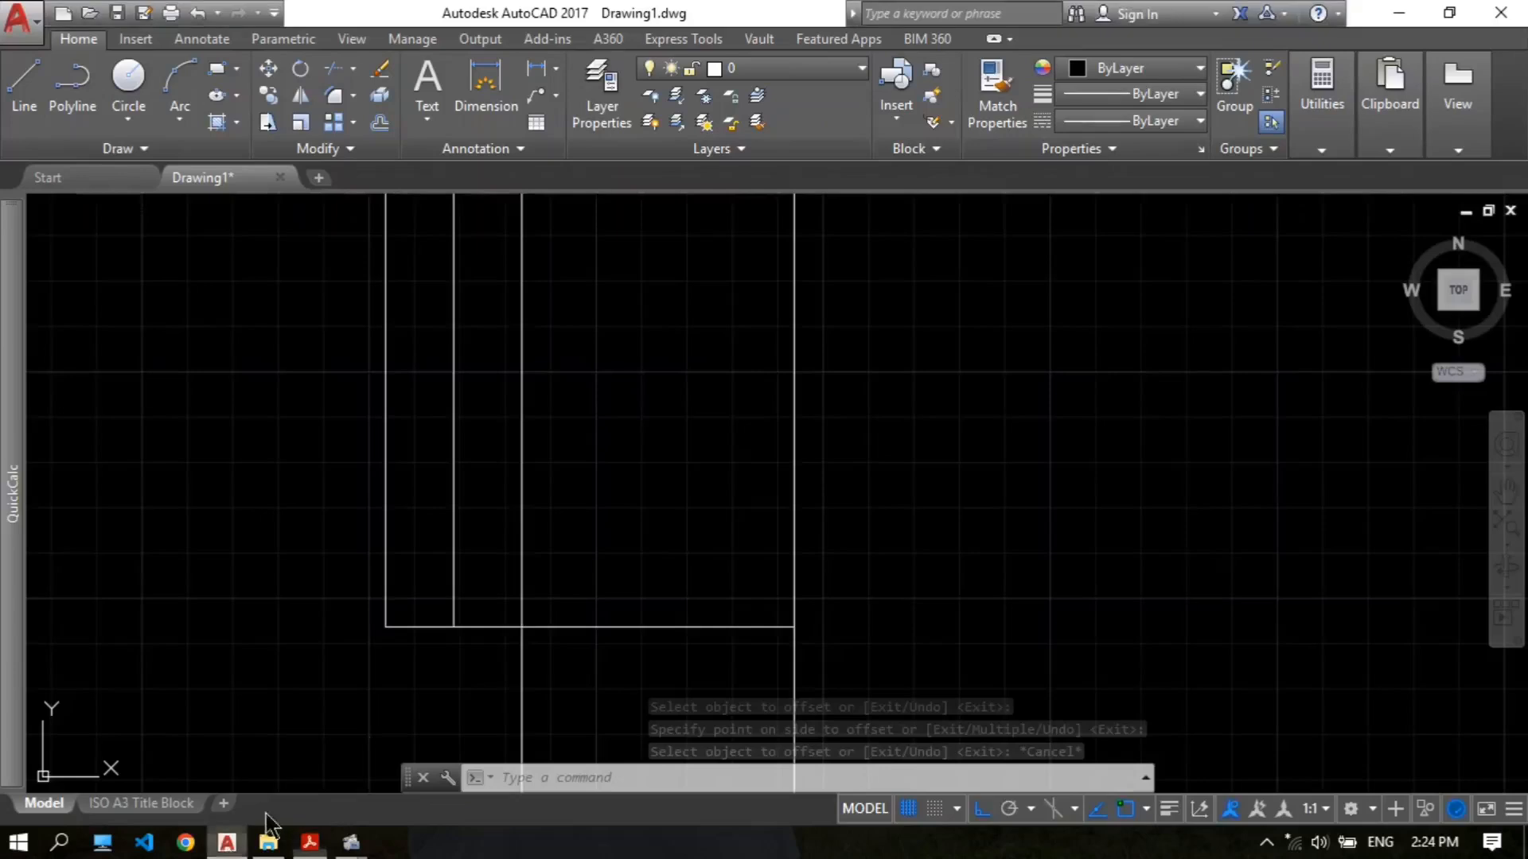
pyautogui.write('o')
pyautogui.press('Return')
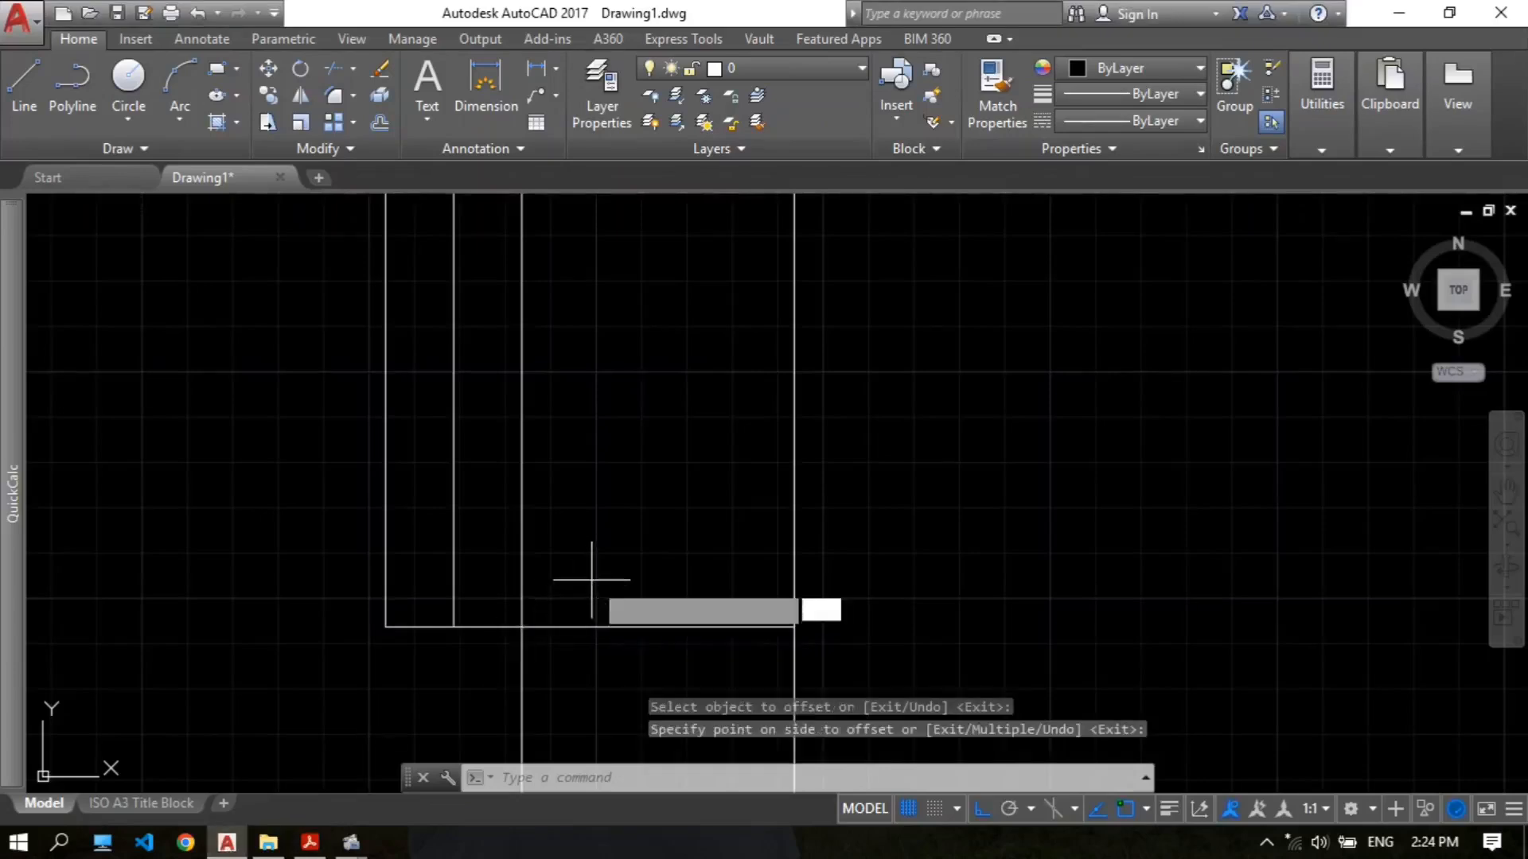
pyautogui.write('10')
pyautogui.press('Return')
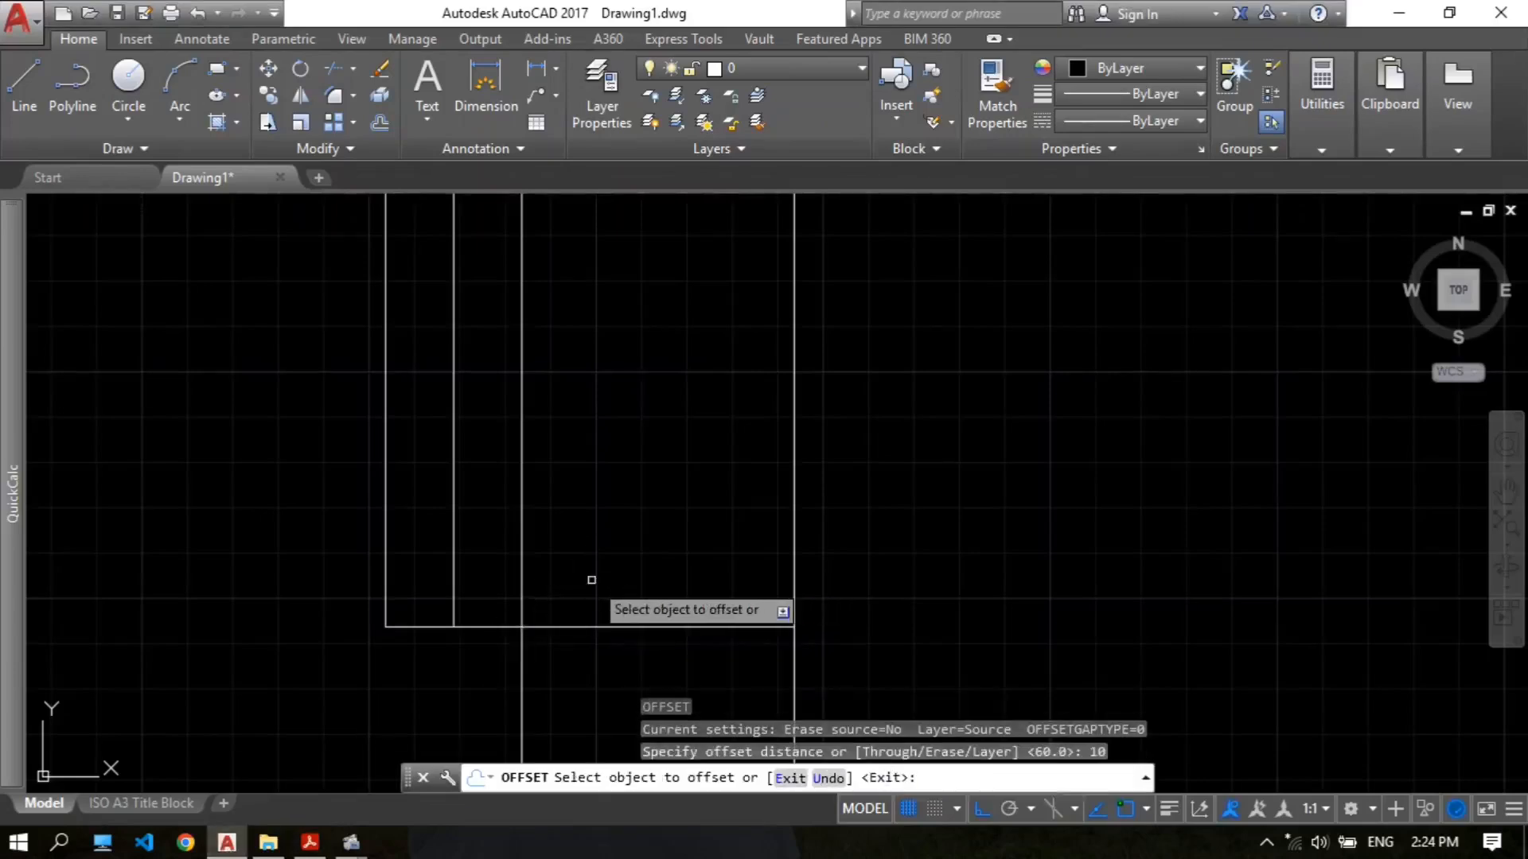
pyautogui.click(536, 625)
pyautogui.click(604, 521)
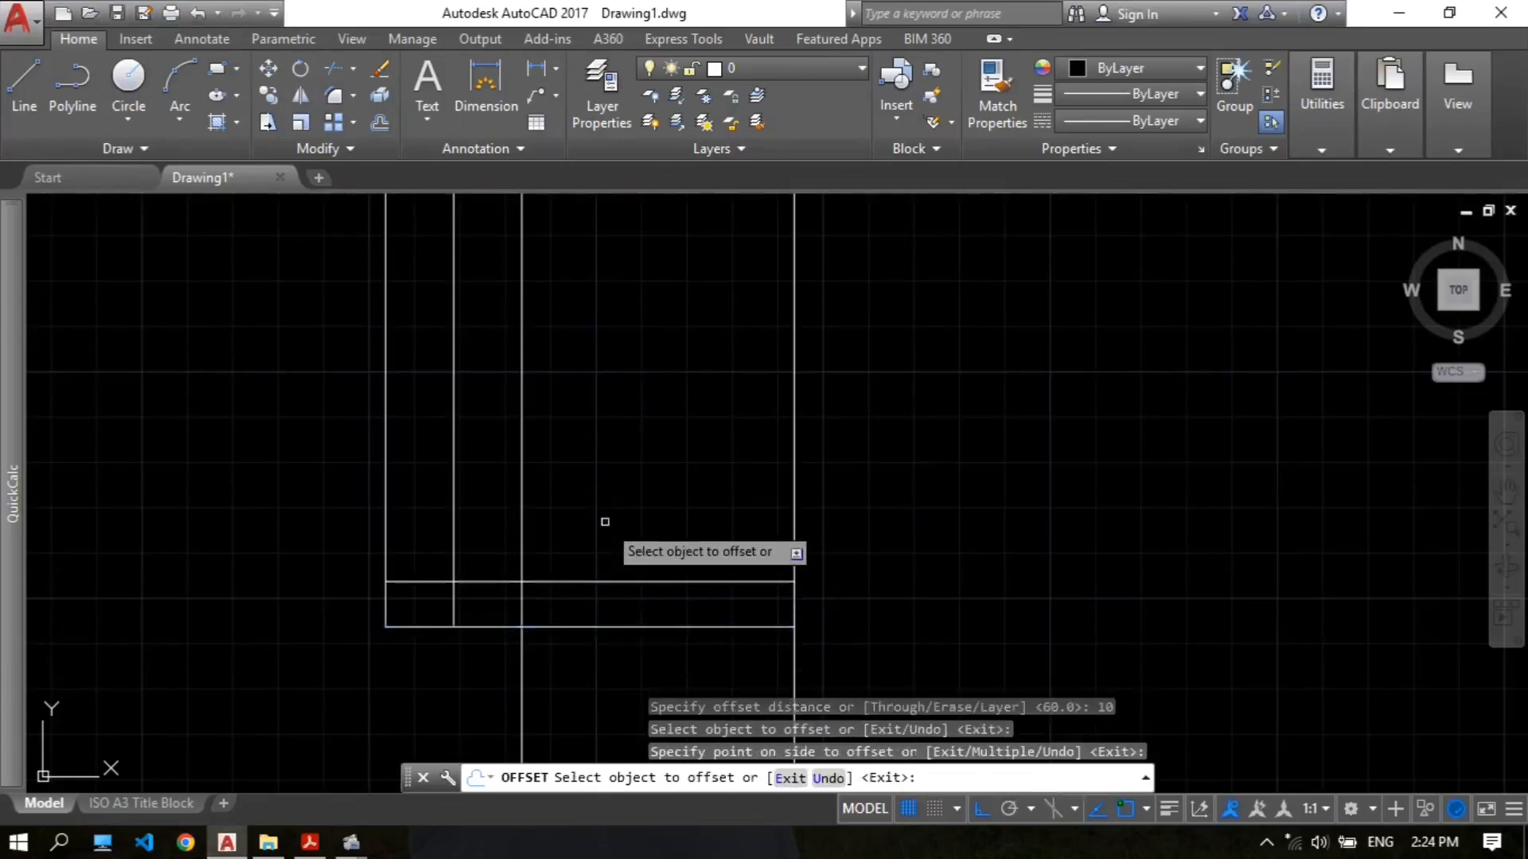
pyautogui.press('Escape')
# Step: Trim the inner leg line below the hook's top edge, that edge inside the leg, and the hook's end line above it
pyautogui.scroll(2, 505, 577)
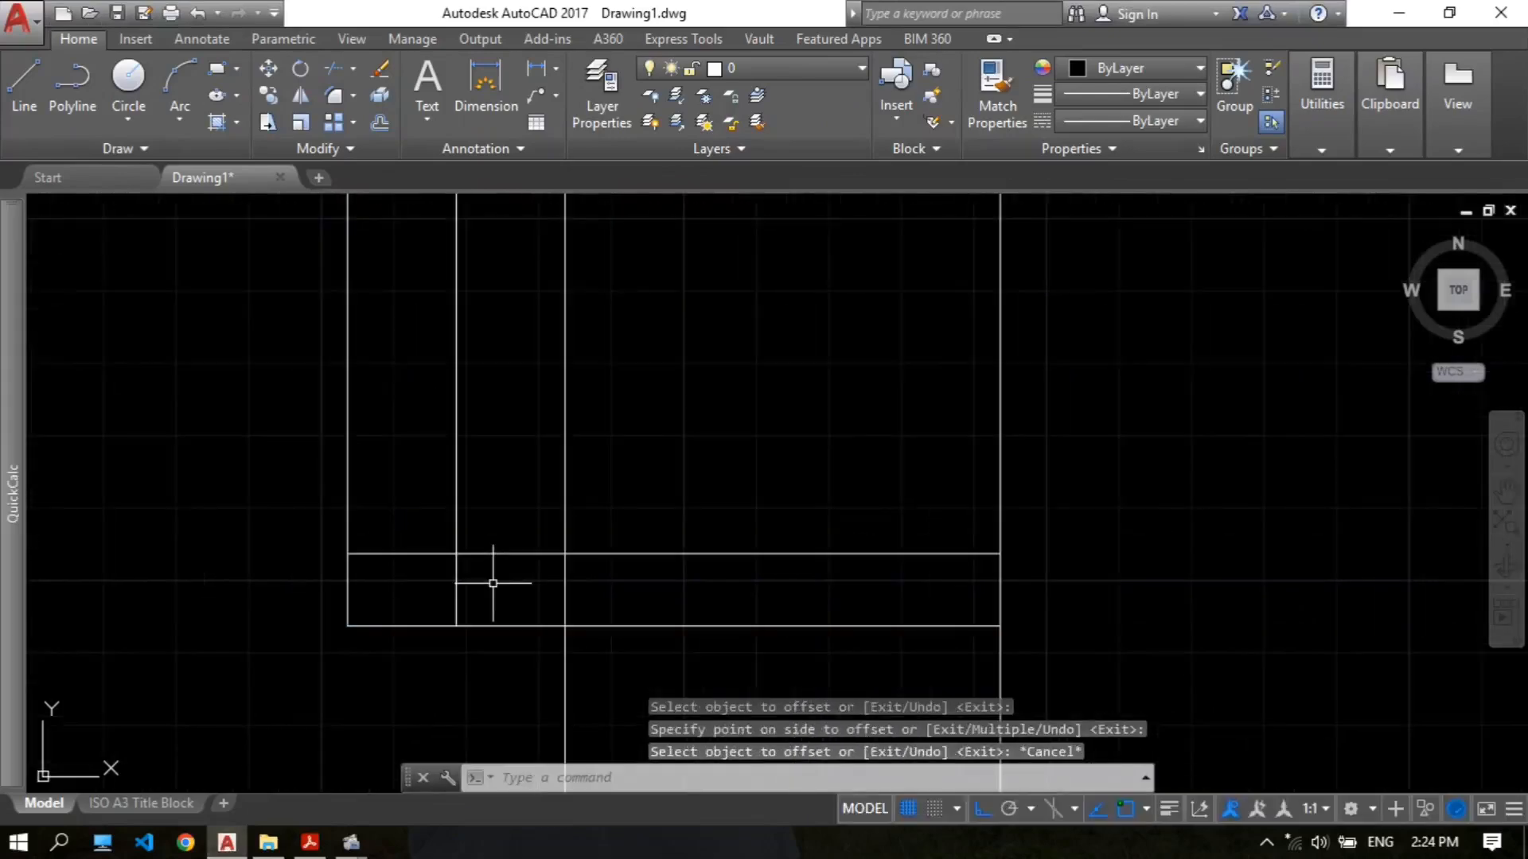
pyautogui.write('tr')
pyautogui.press('Return')
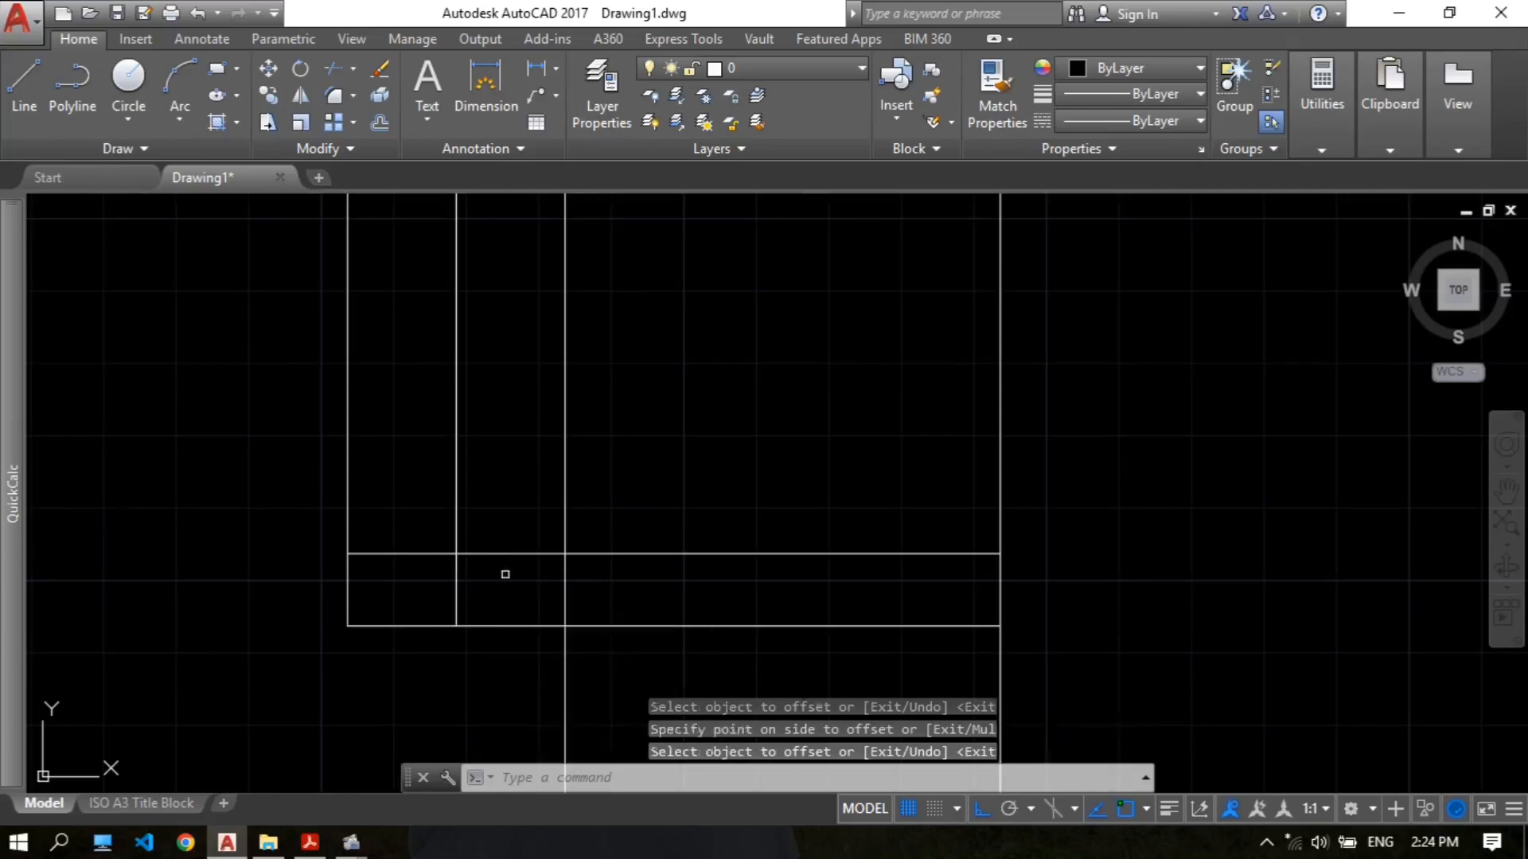
pyautogui.click(479, 590)
pyautogui.click(430, 566)
pyautogui.click(420, 569)
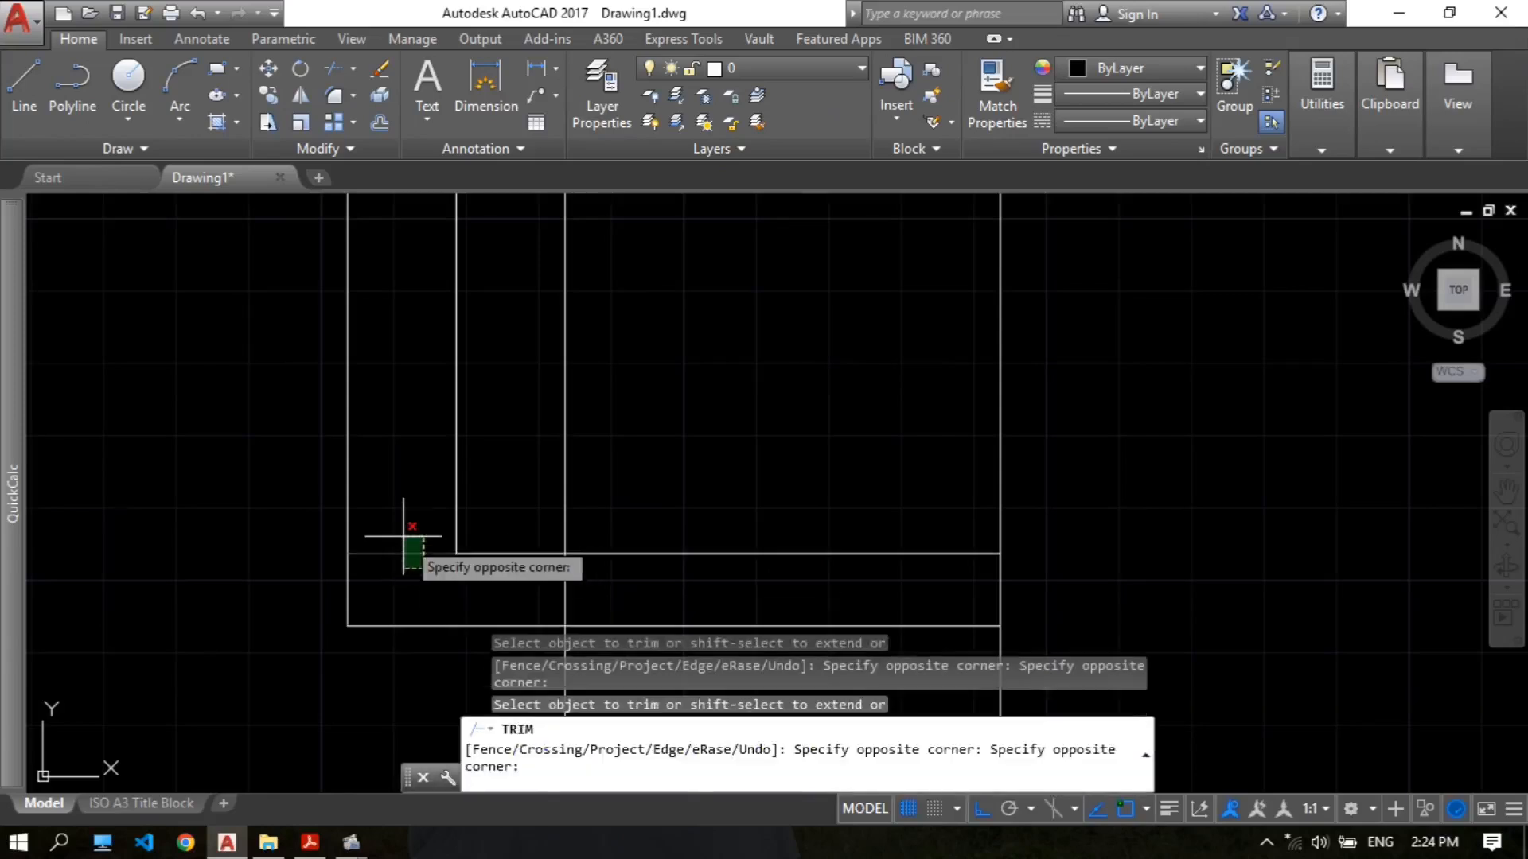
pyautogui.click(438, 535)
pyautogui.scroll(-2, 437, 535)
pyautogui.click(565, 494)
pyautogui.click(501, 478)
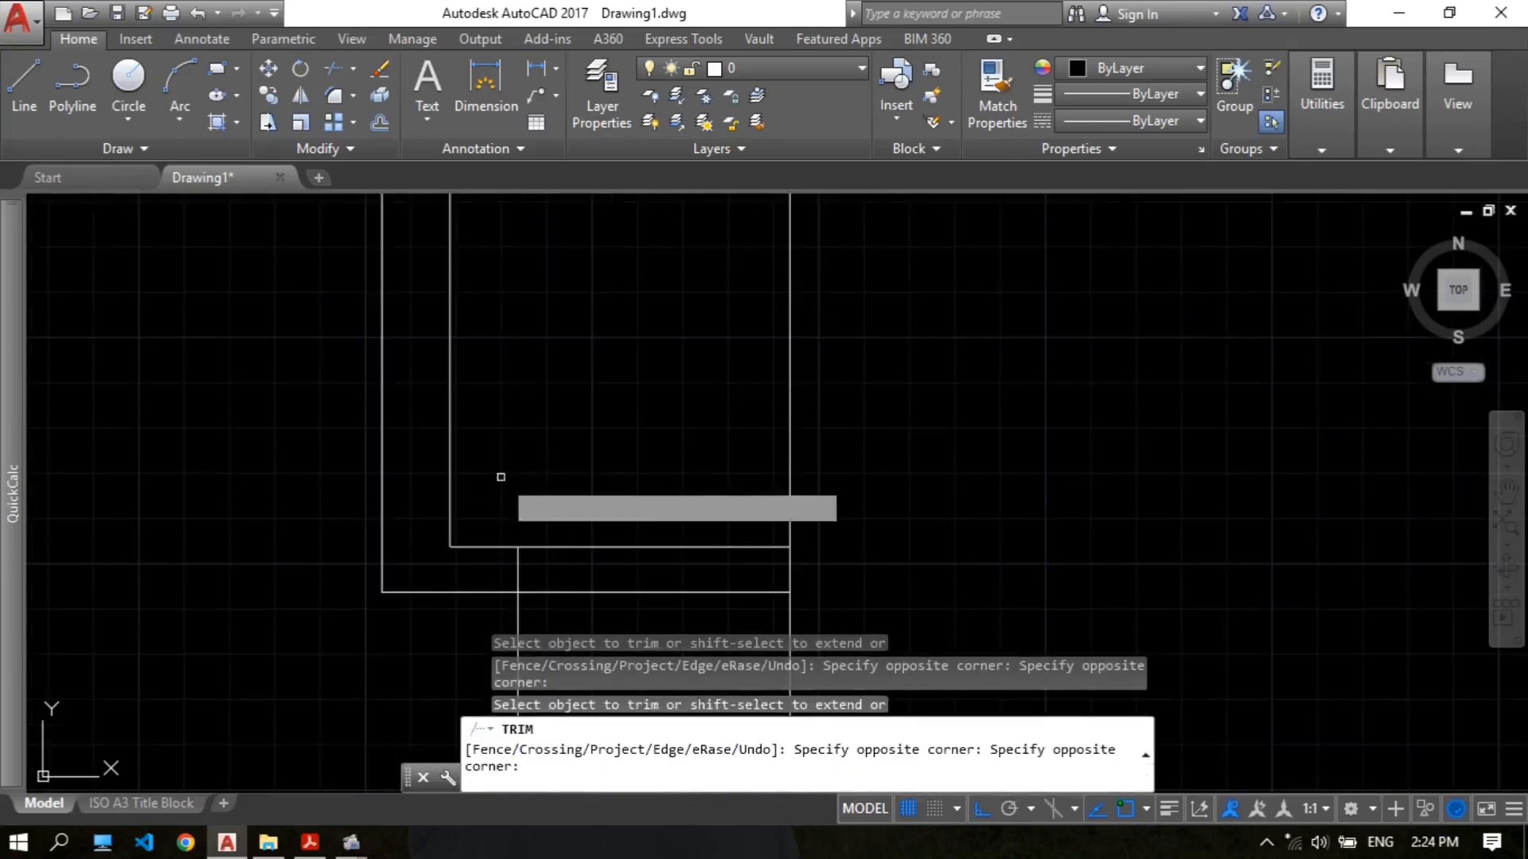
# Step: Trim both horizontal hook lines beyond the hook's end line and cut that end line off below the bottom edge
pyautogui.moveTo(603, 579); pyautogui.dragTo(592, 515, button='middle')
pyautogui.click(660, 572)
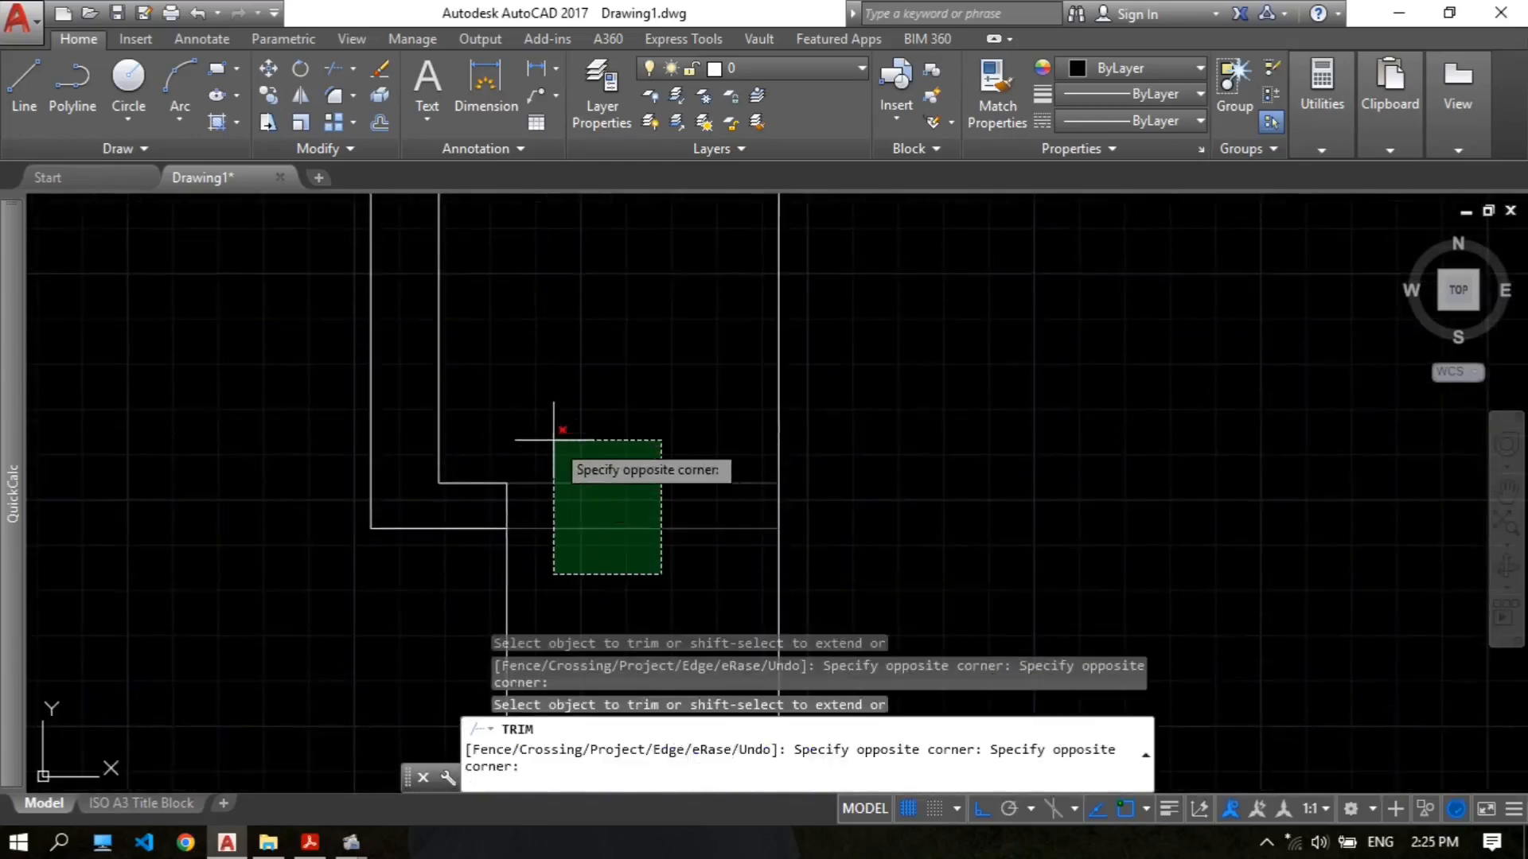
pyautogui.click(554, 436)
pyautogui.click(625, 596)
pyautogui.click(406, 586)
pyautogui.press('Return')
# Step: Check the corner radii in the puller PDF and fillet the leg's outer bottom corner with a 6 mm radius in AutoCAD
pyautogui.scroll(-6, 533, 534)
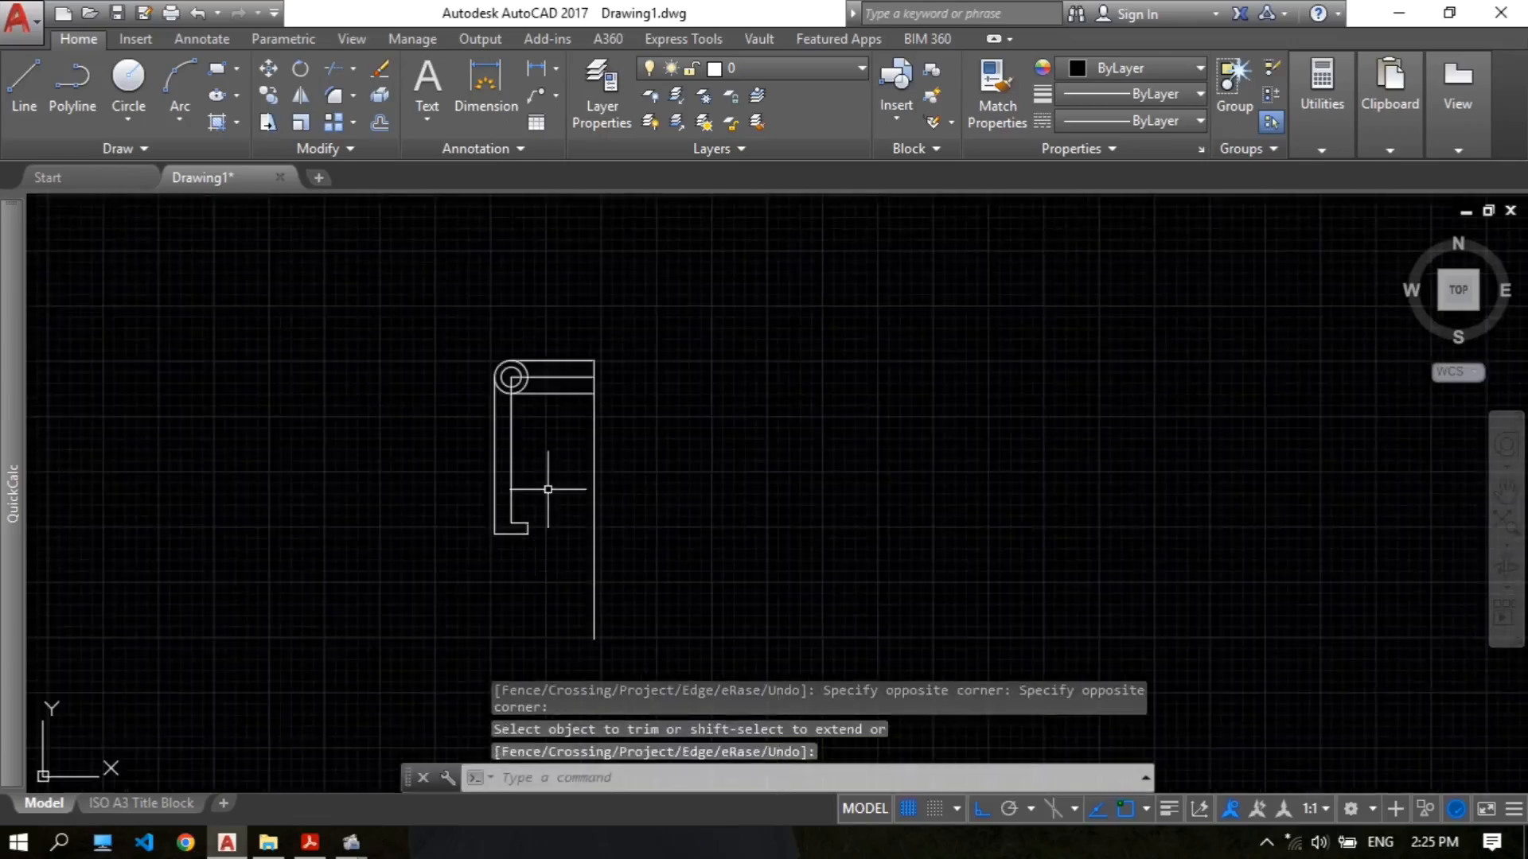
pyautogui.scroll(2, 547, 487)
pyautogui.scroll(8, 445, 557)
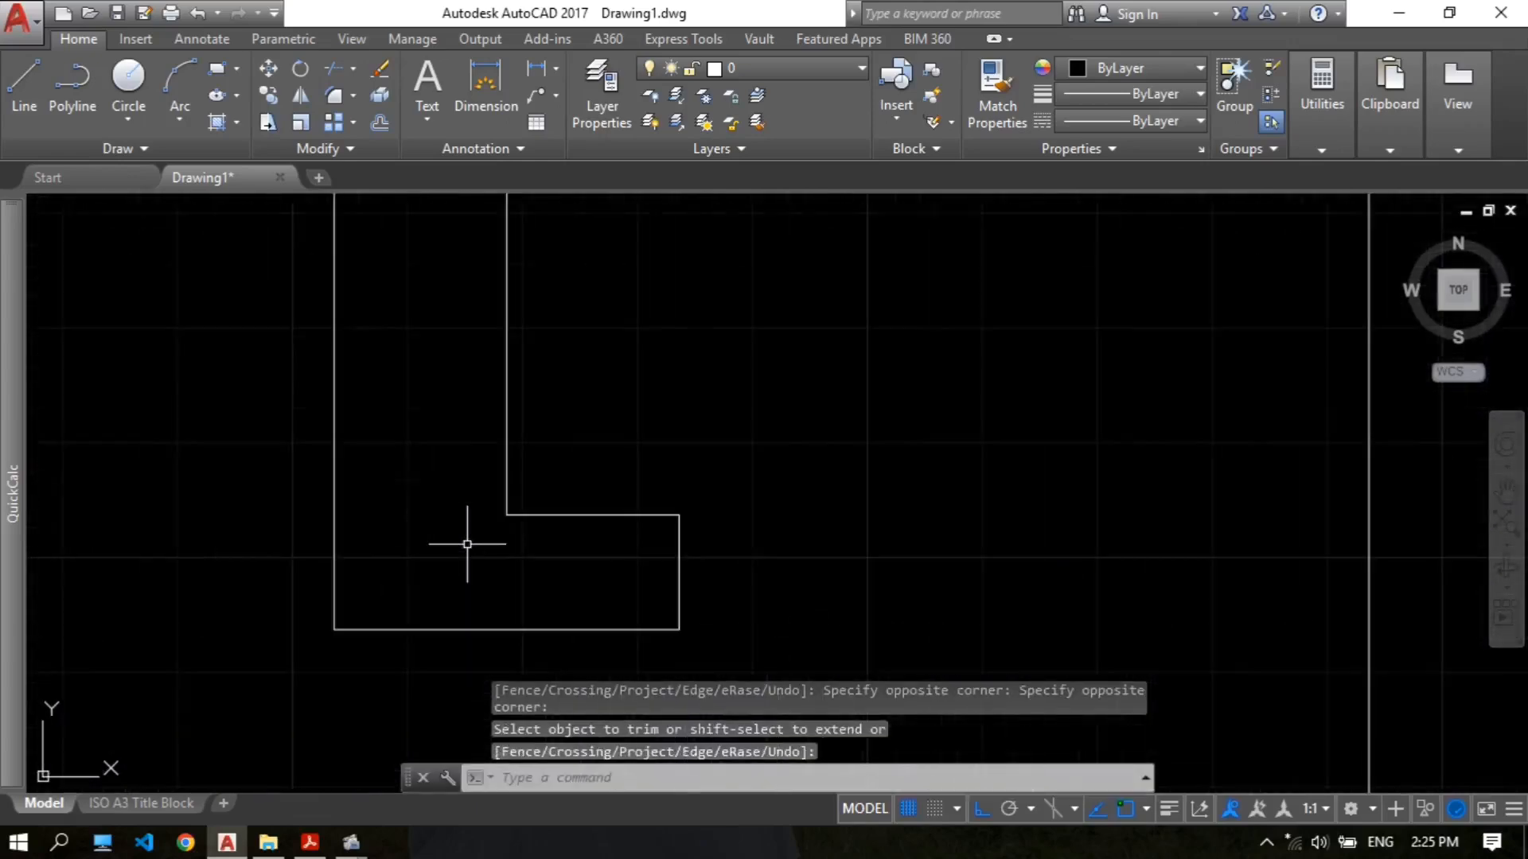
pyautogui.click(310, 842)
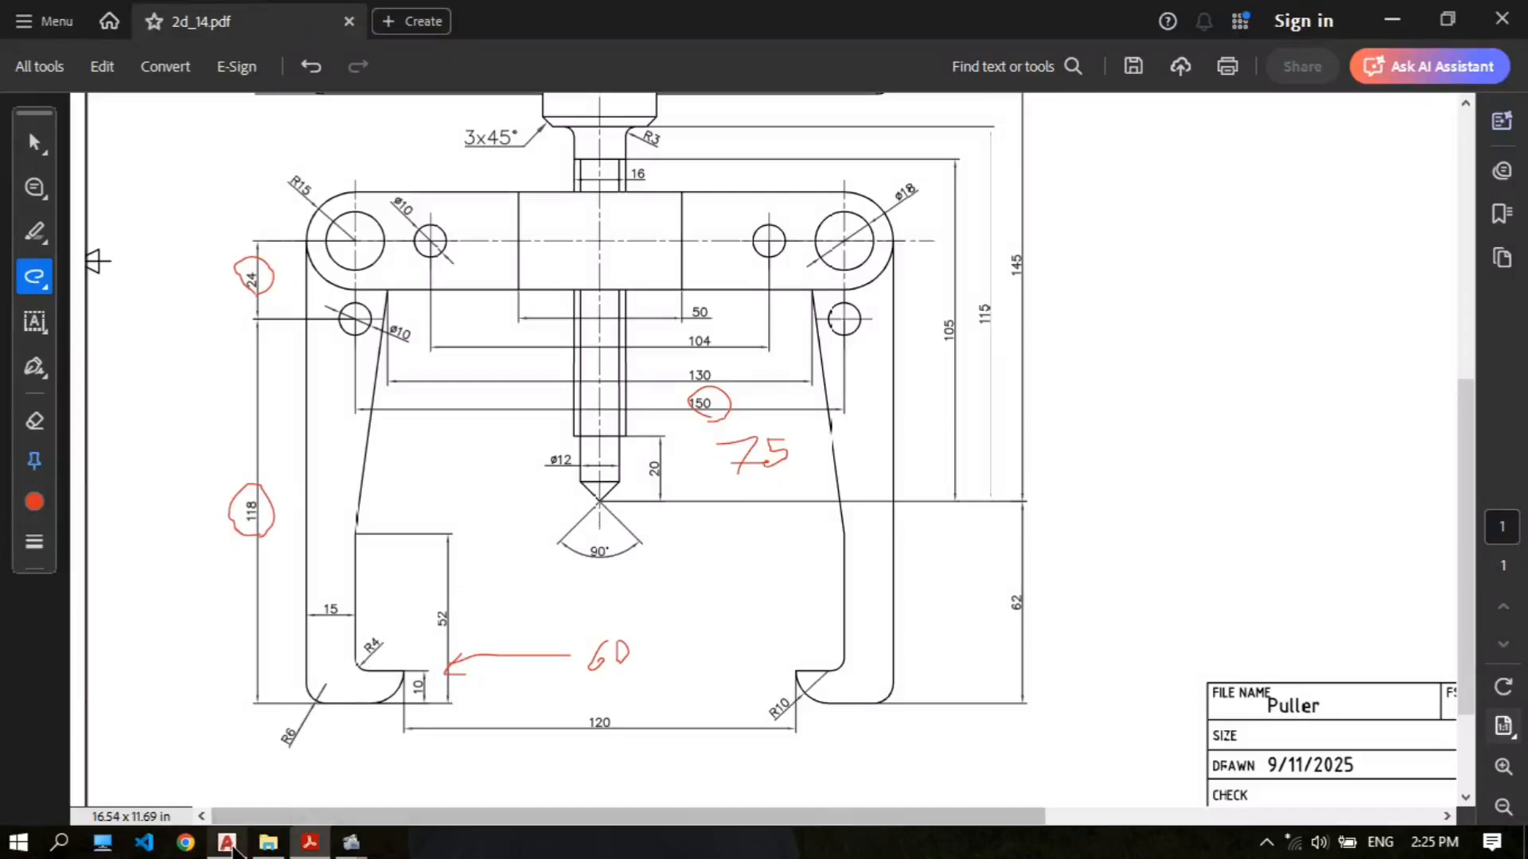
pyautogui.click(227, 841)
pyautogui.write('f')
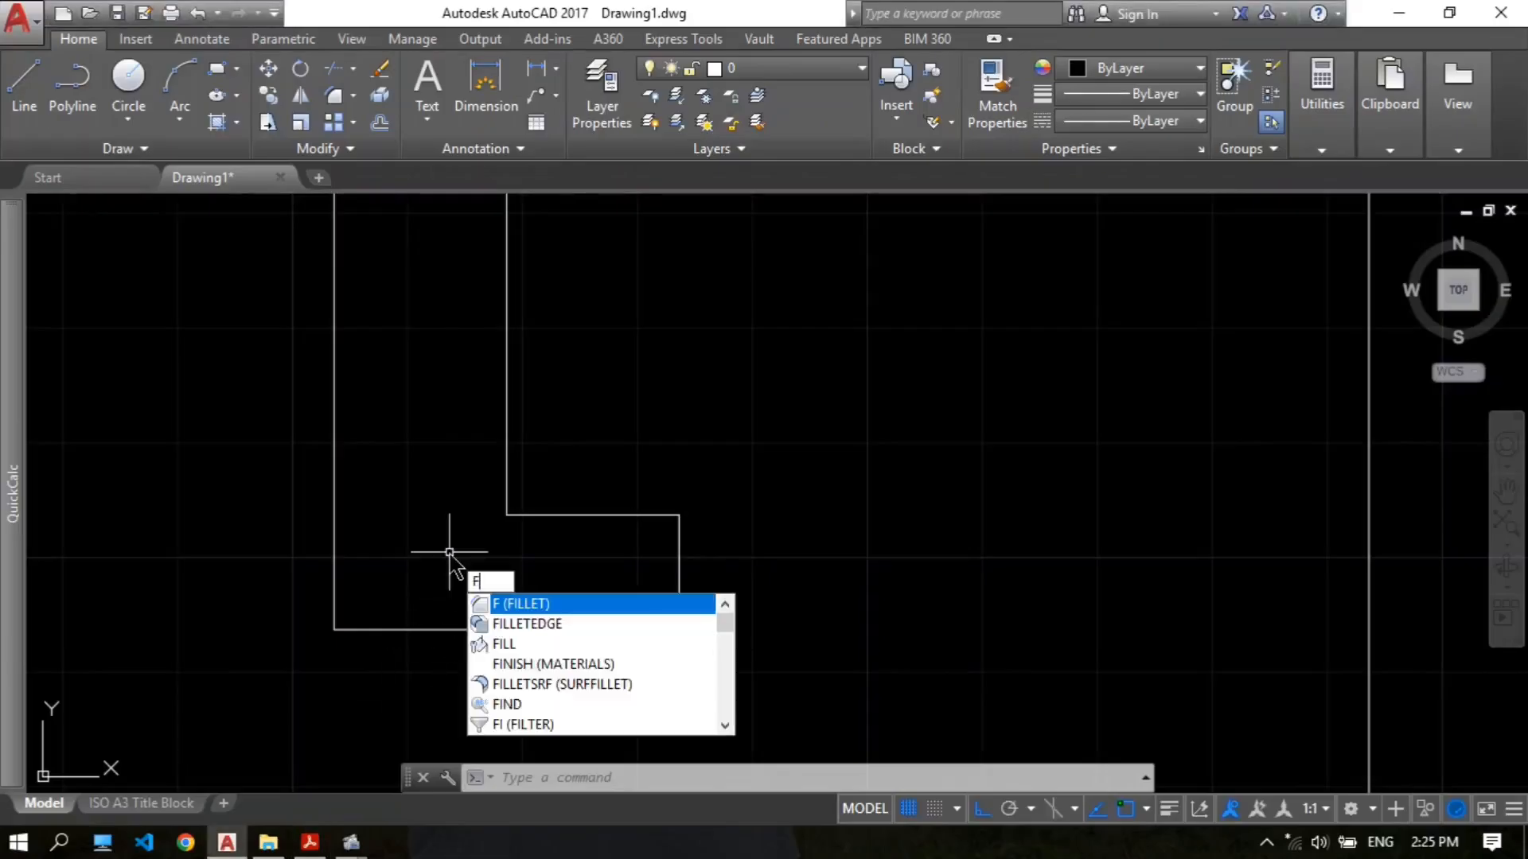
pyautogui.press('Return')
pyautogui.write('R')
pyautogui.press('Return')
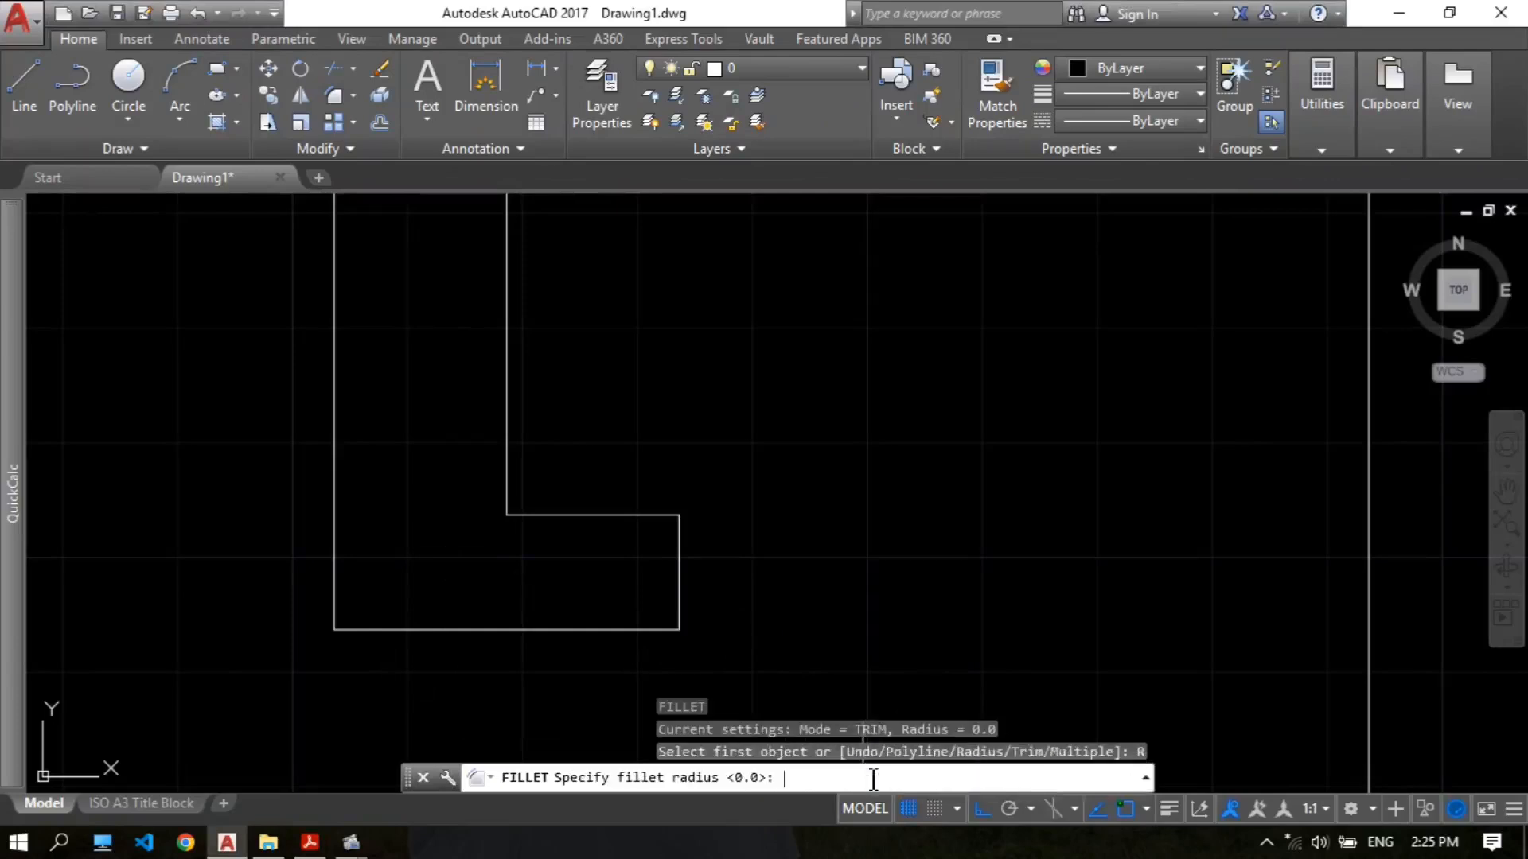
pyautogui.write('6')
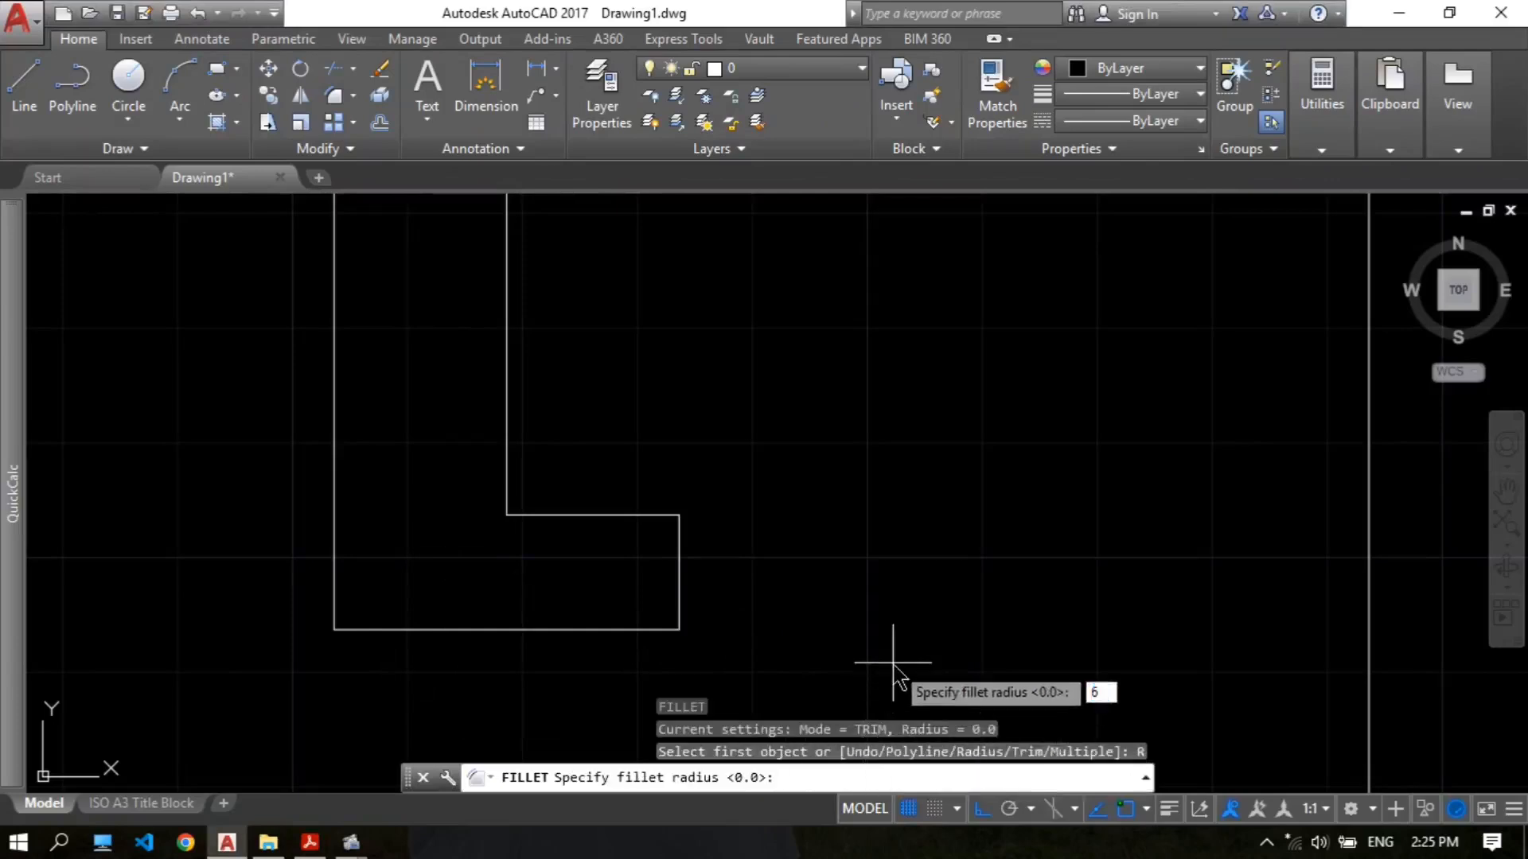
pyautogui.press('Return')
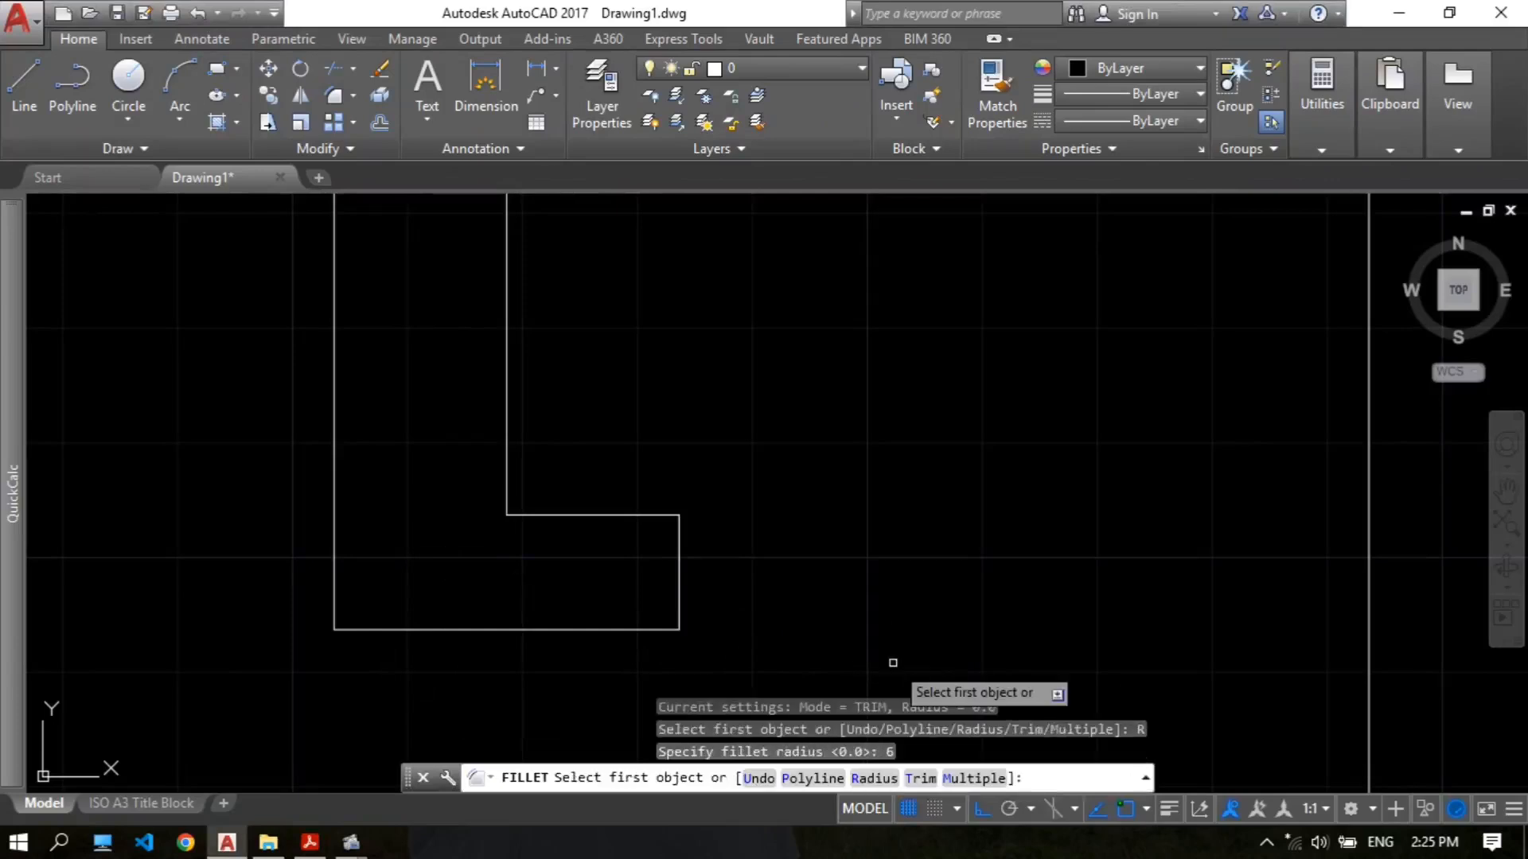
pyautogui.click(338, 562)
pyautogui.click(390, 630)
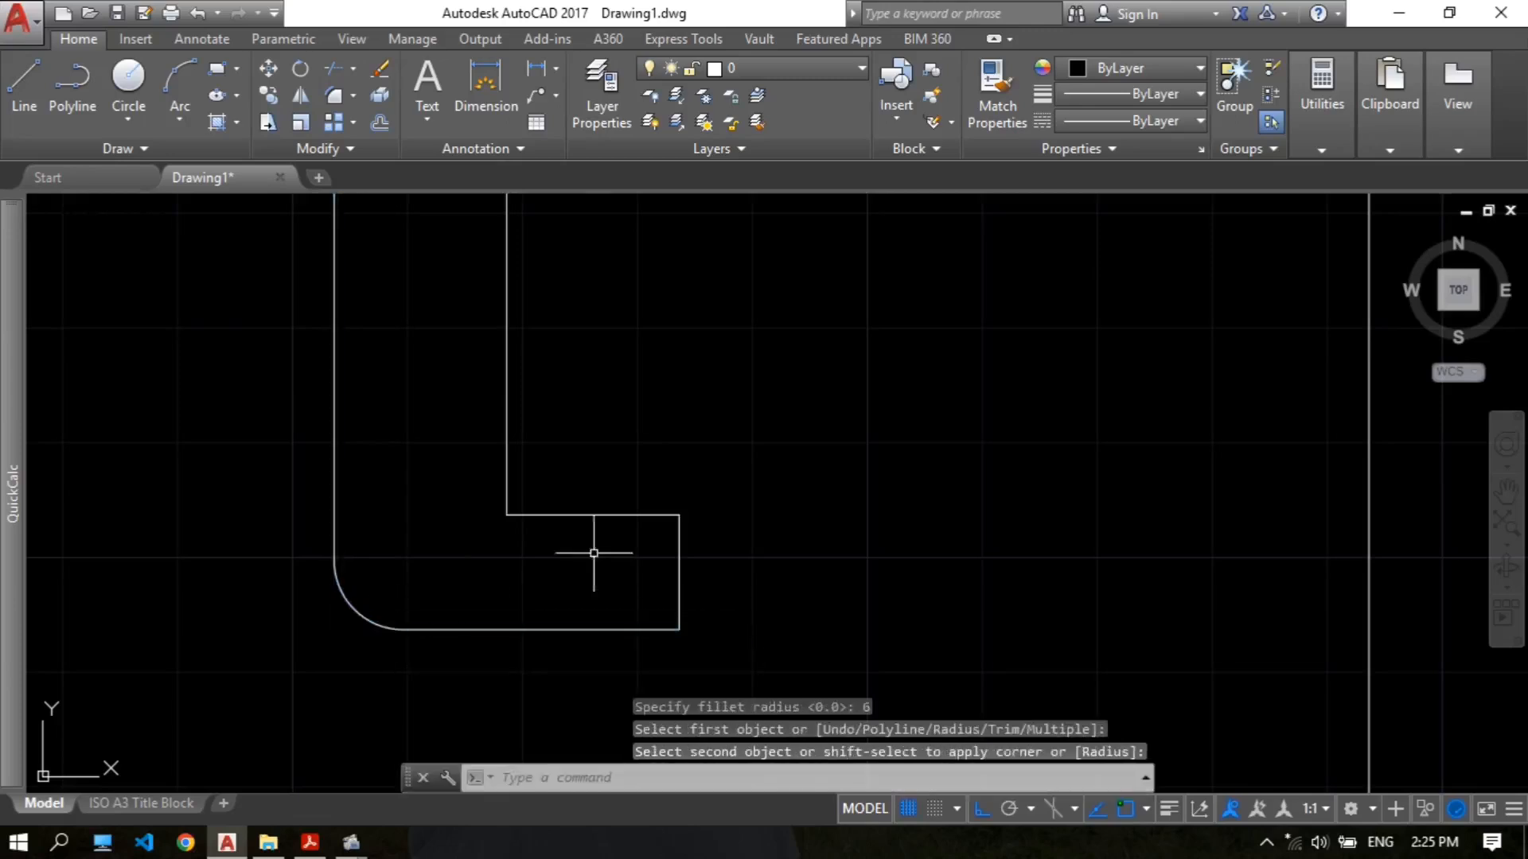
# Step: Fillet the inner corner between the leg's inner line and the hook's top edge with a 4 mm radius
pyautogui.press('Return')
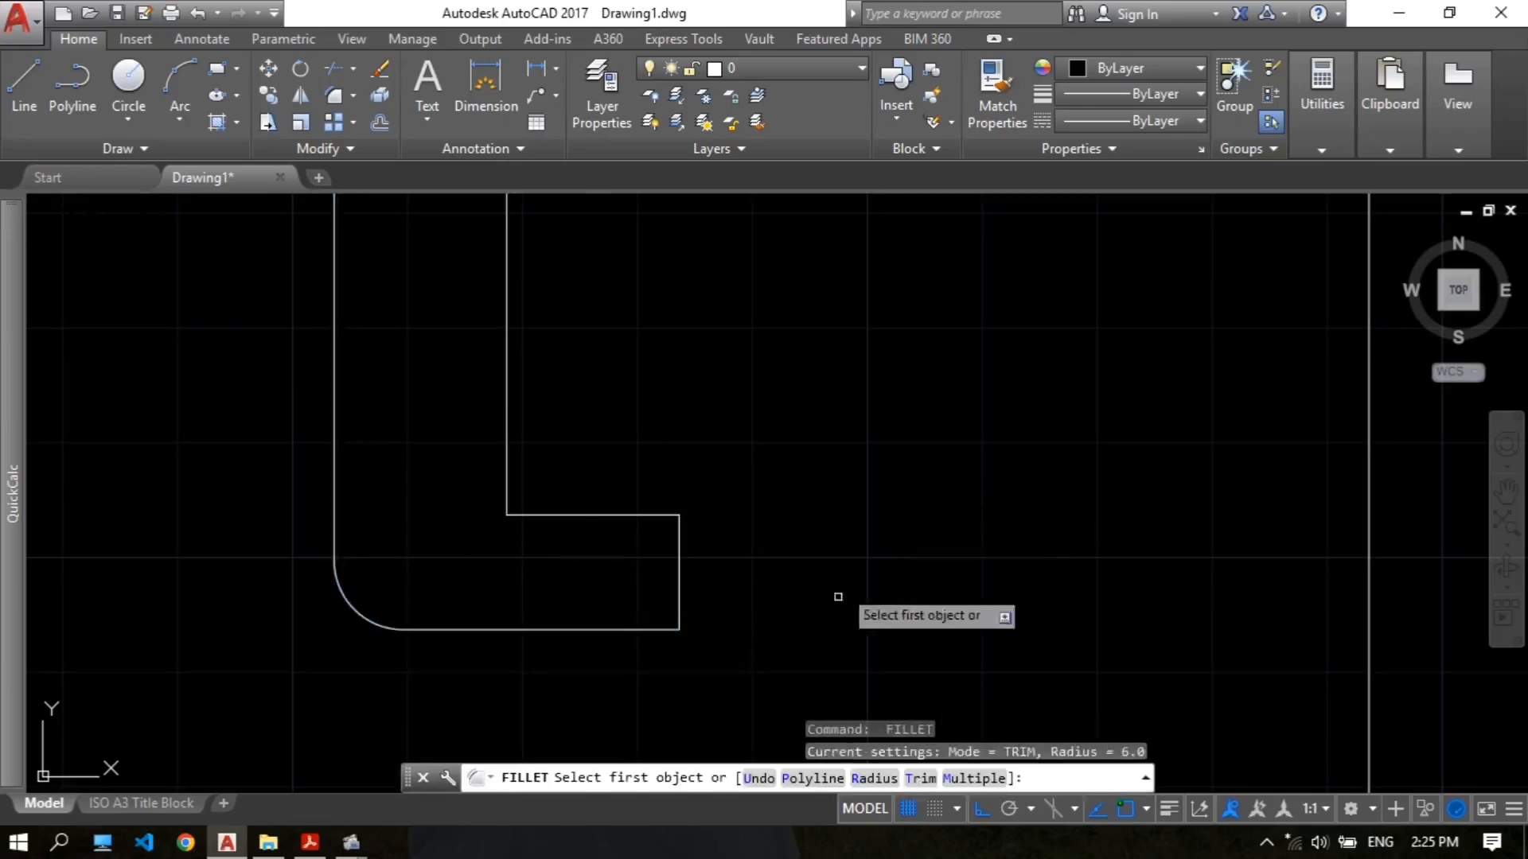
pyautogui.click(875, 778)
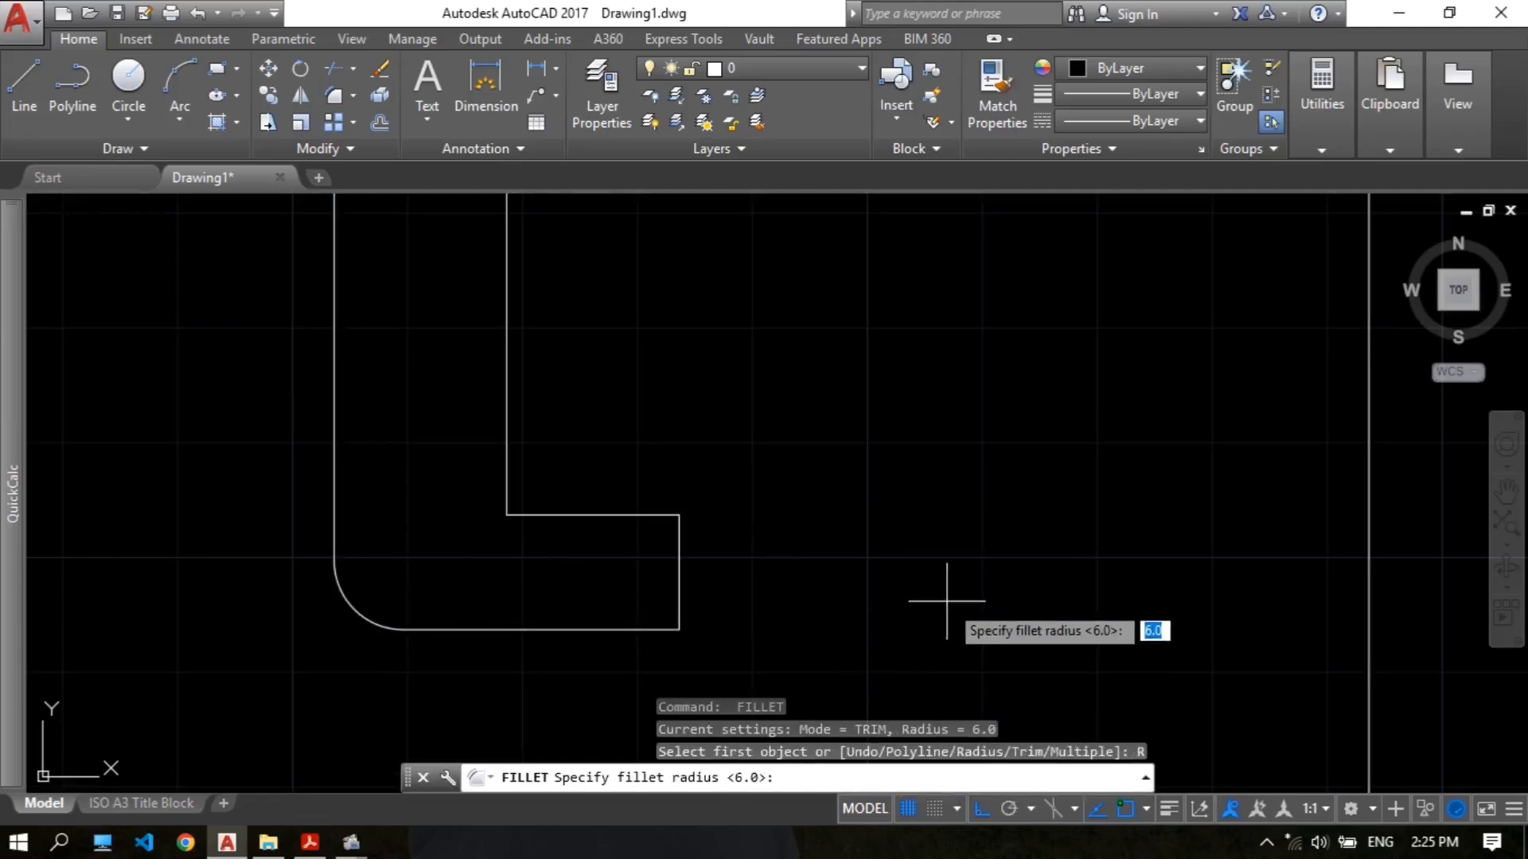
pyautogui.write('4')
pyautogui.press('Return')
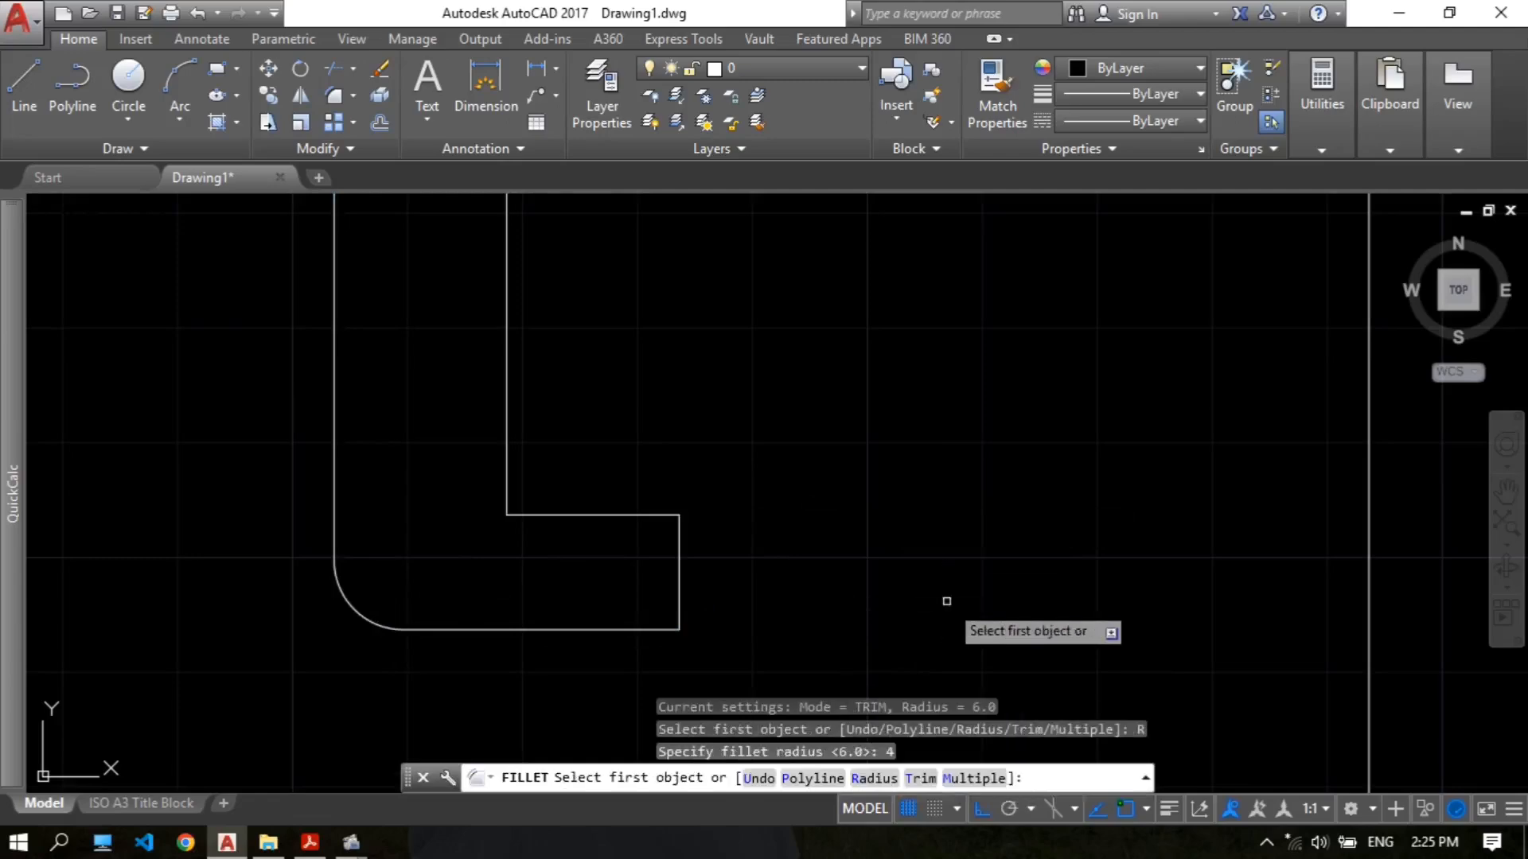
pyautogui.click(510, 481)
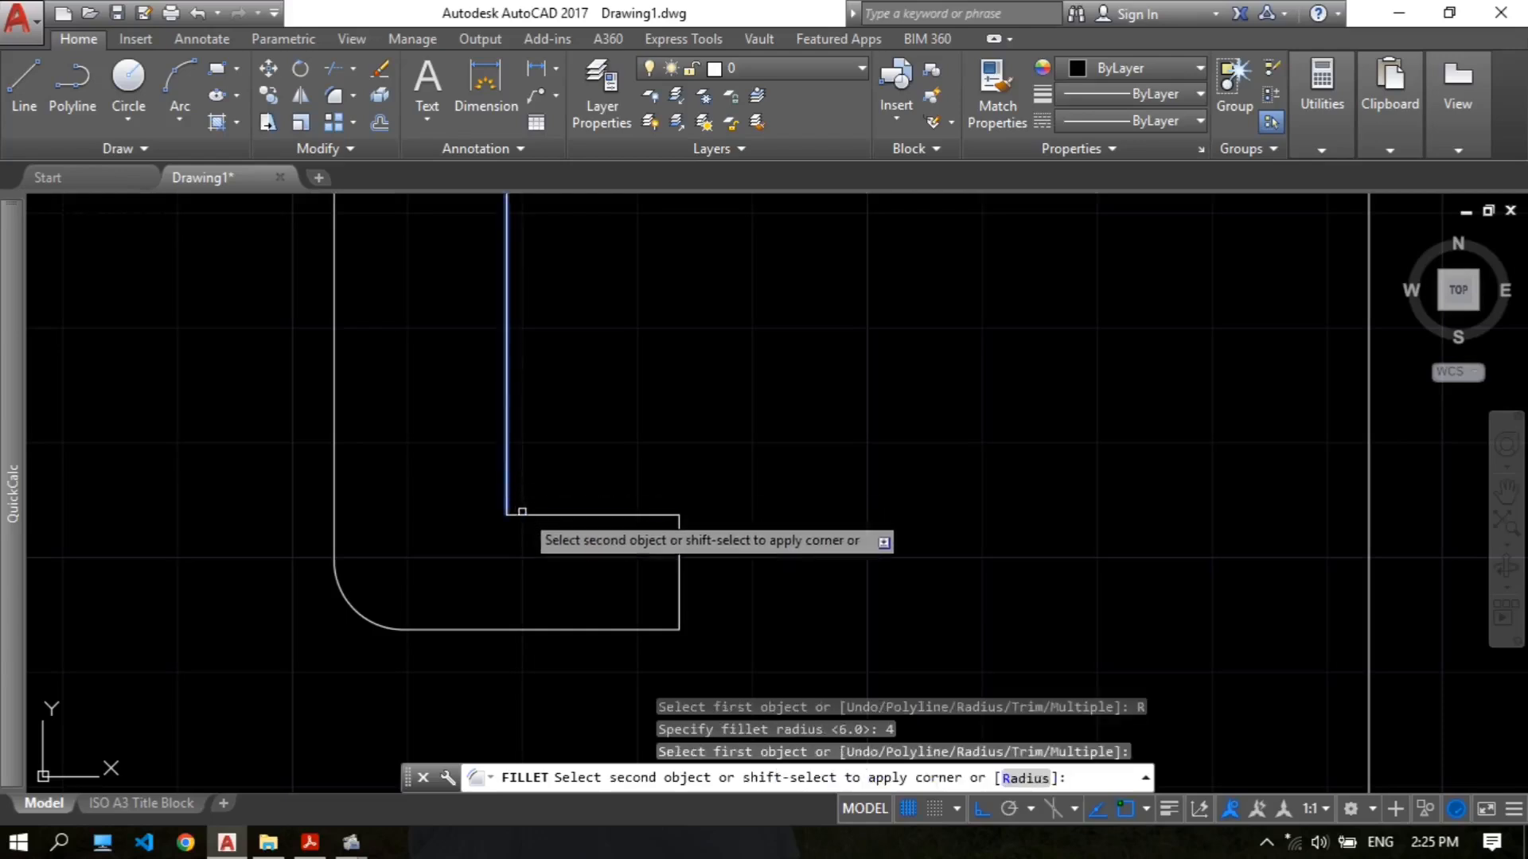
pyautogui.click(518, 515)
# Step: Fillet the corner between the hook's bottom edge and its end line with a 10 mm radius
pyautogui.press('Return')
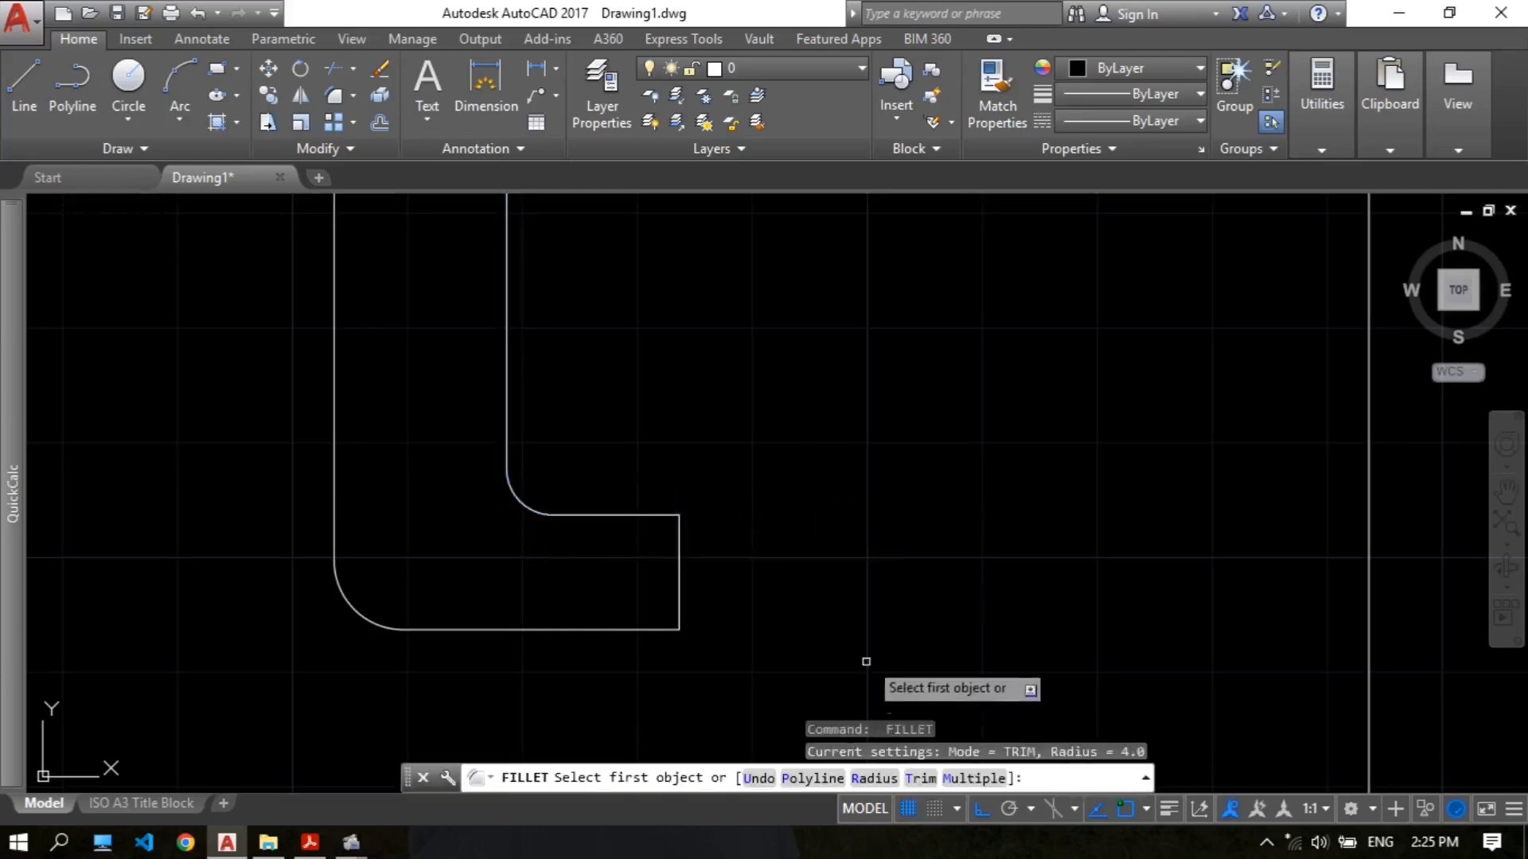
pyautogui.click(867, 778)
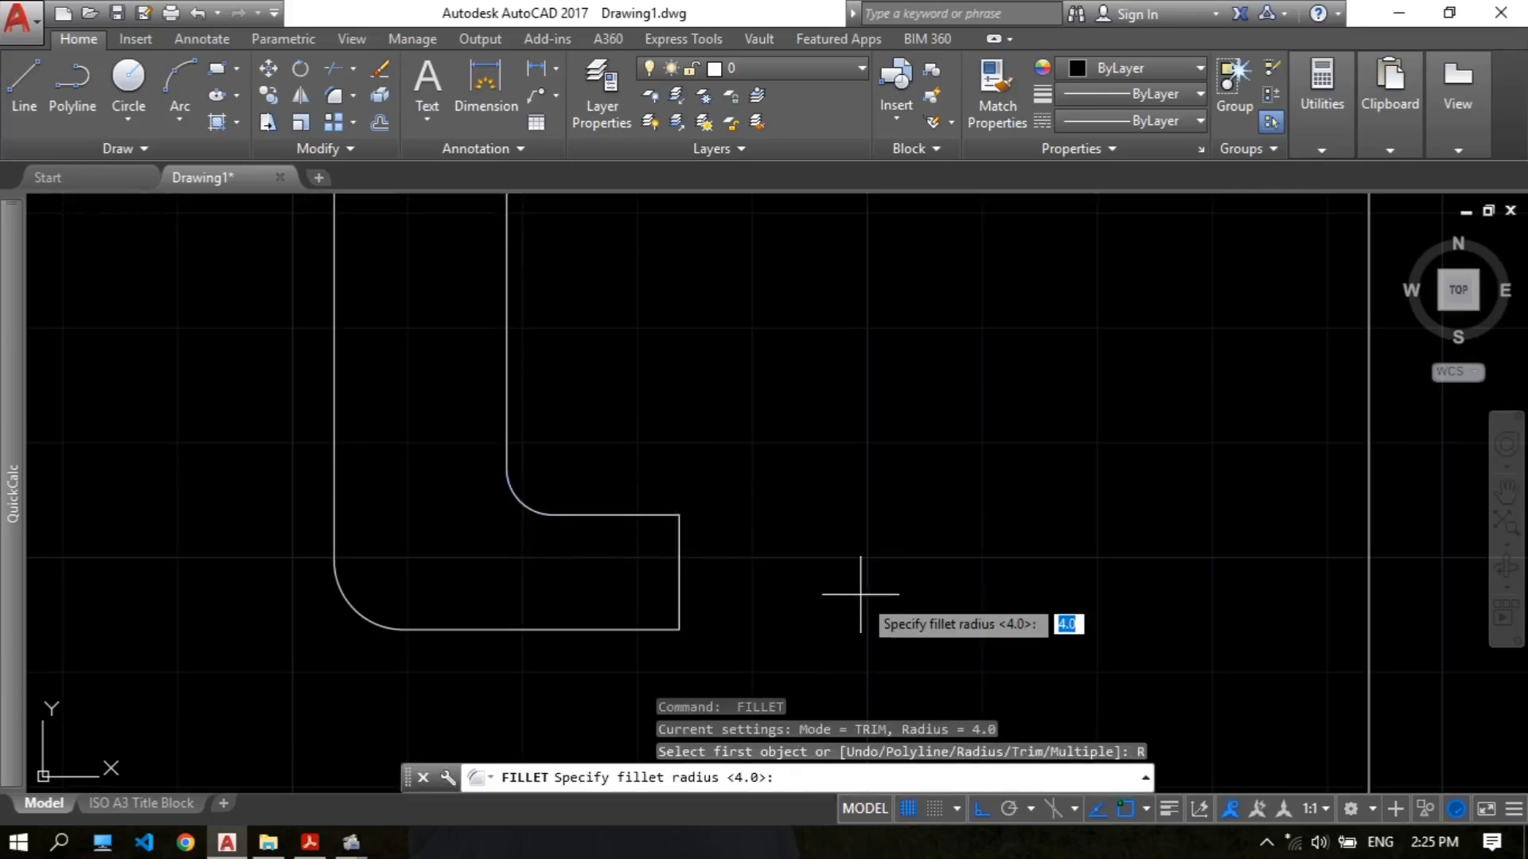
pyautogui.write('10')
pyautogui.press('Return')
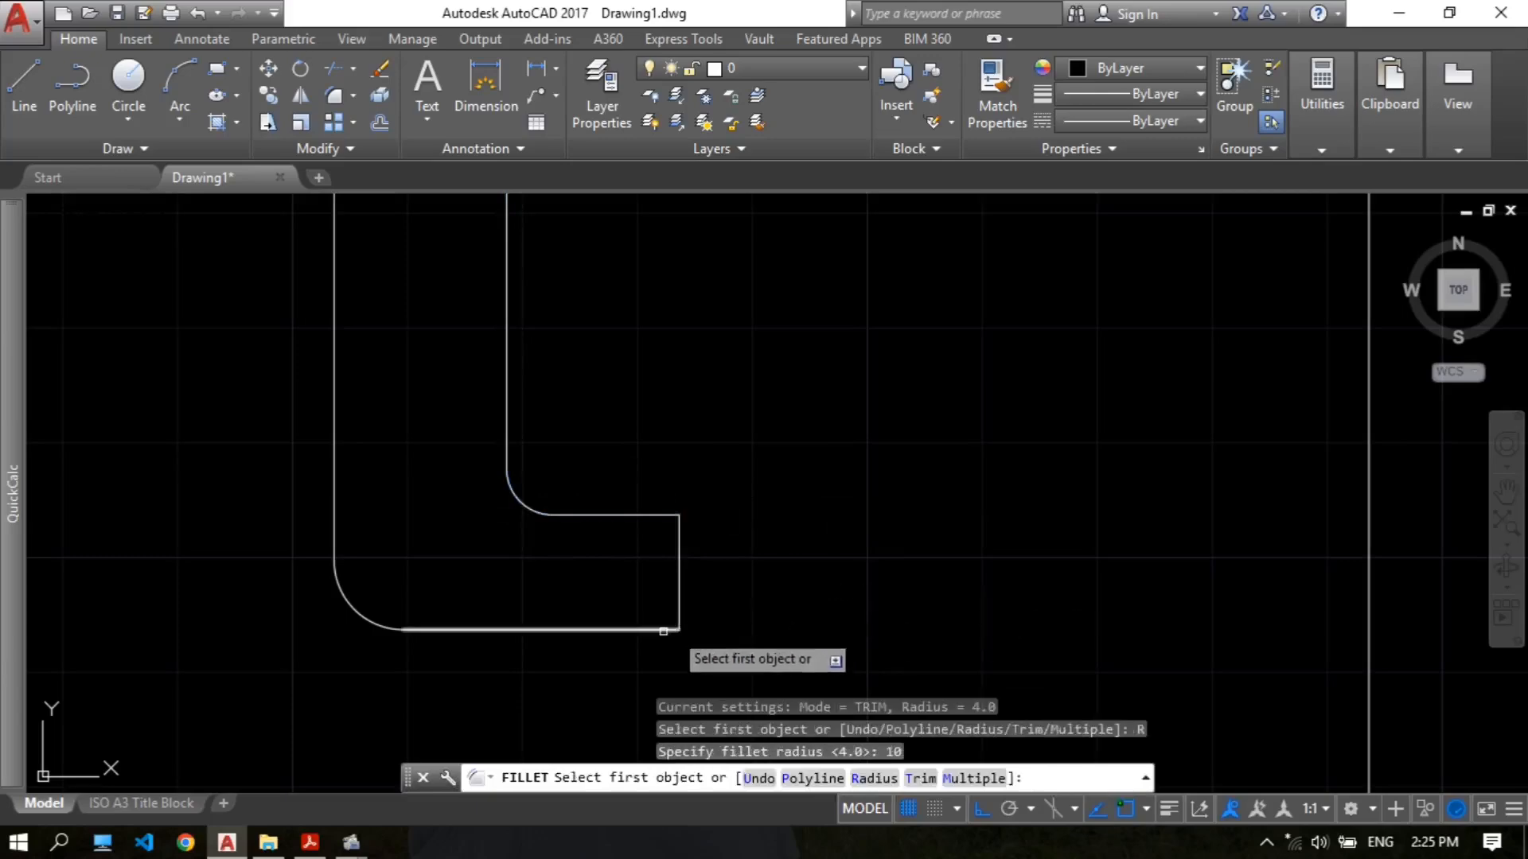
pyautogui.click(624, 630)
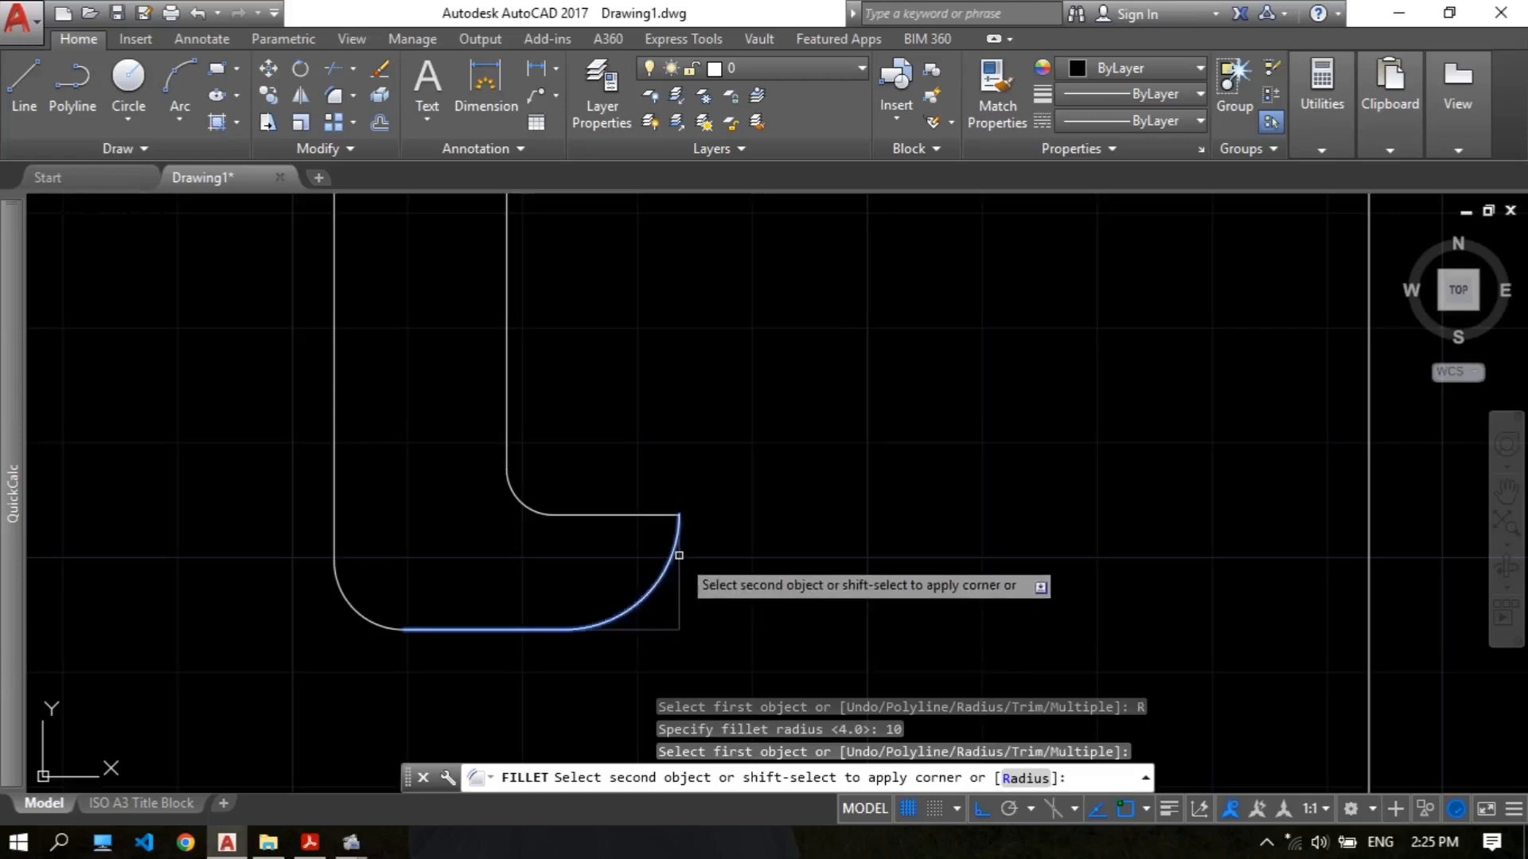
pyautogui.click(678, 537)
pyautogui.press('Return')
# Step: Switch to the puller PDF and mark the left leg's slanted inner edge with a small freehand arrow
pyautogui.scroll(-2, 787, 460)
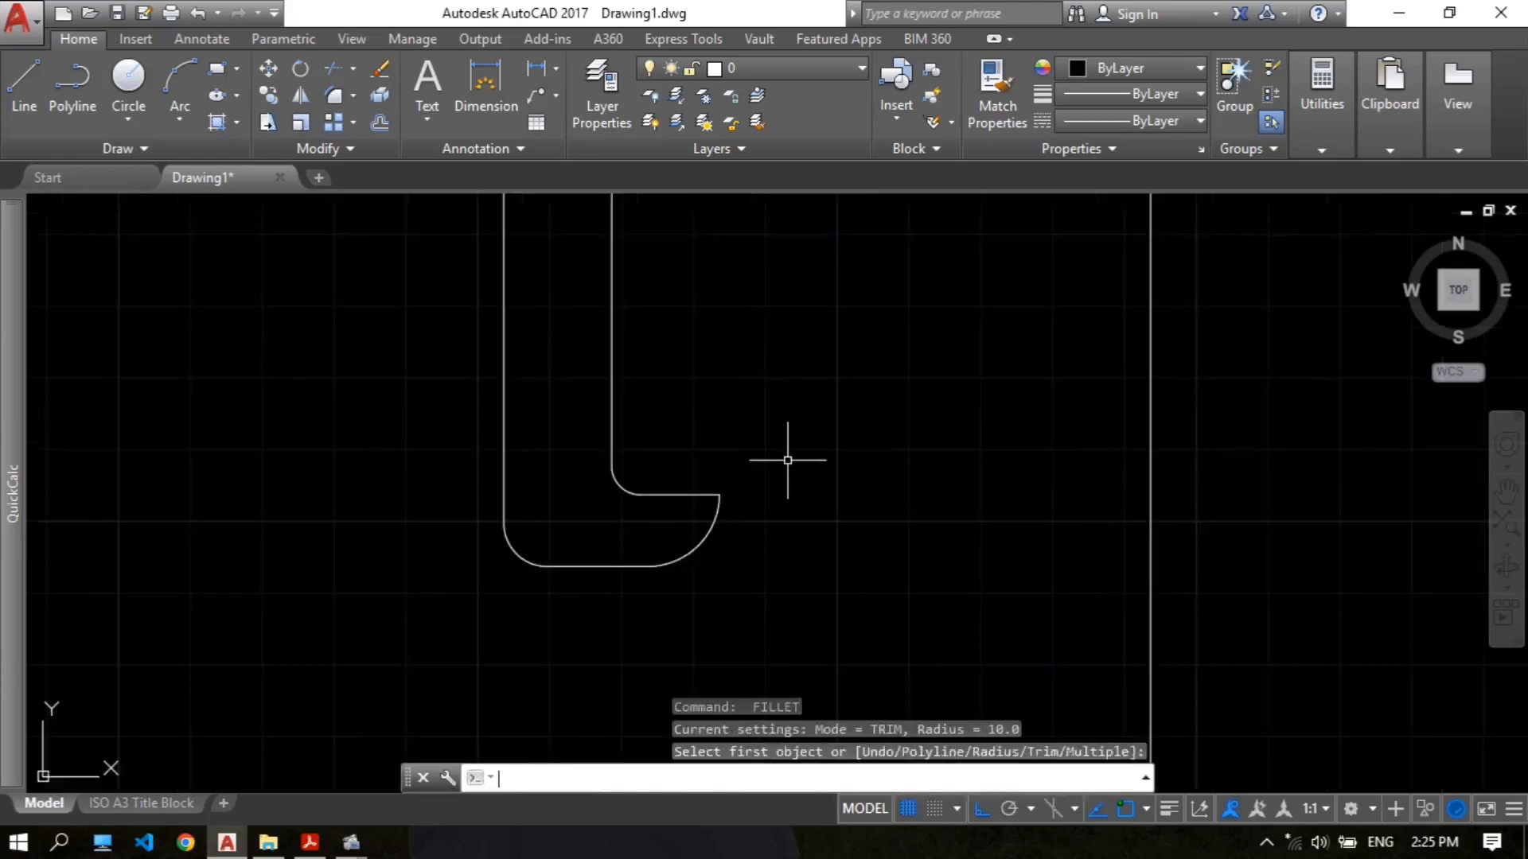
pyautogui.scroll(-4, 788, 453)
pyautogui.moveTo(787, 454); pyautogui.dragTo(669, 529, button='middle')
pyautogui.scroll(2, 646, 522)
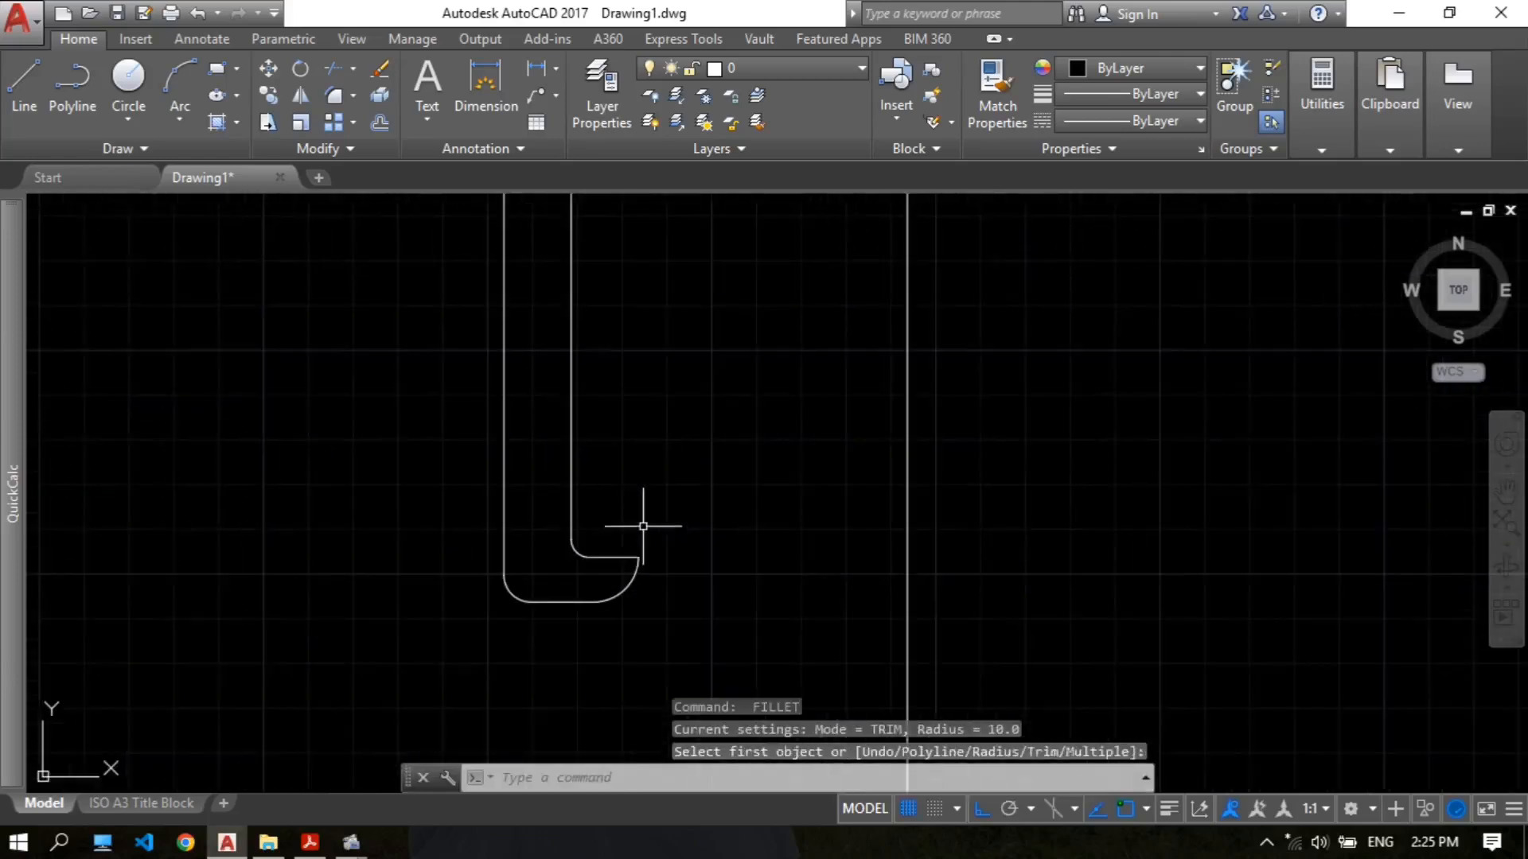
pyautogui.scroll(-2, 577, 489)
pyautogui.moveTo(594, 399); pyautogui.dragTo(562, 535, button='middle')
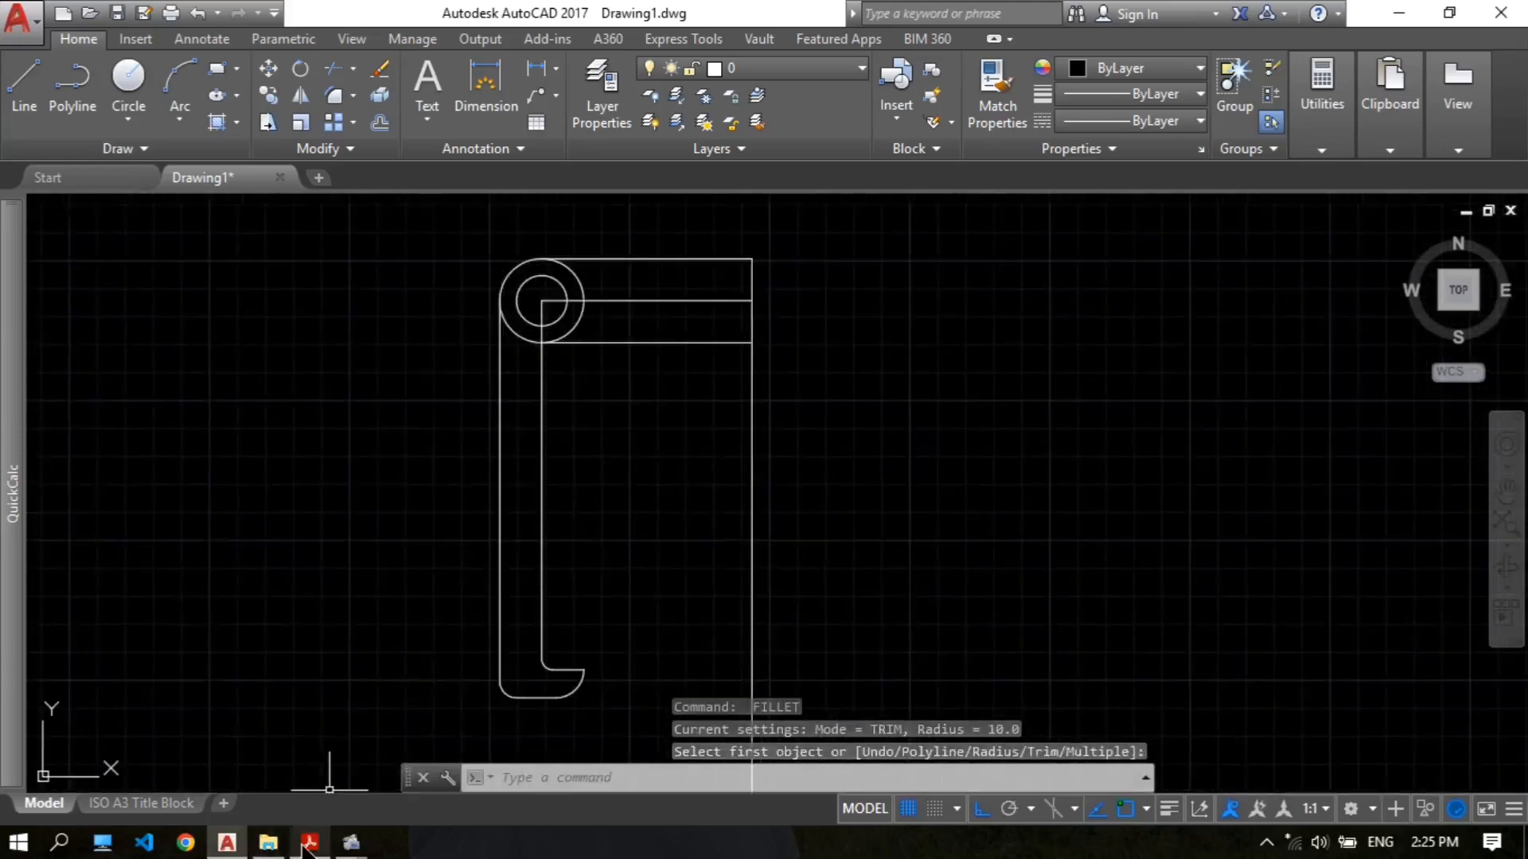
pyautogui.click(310, 841)
pyautogui.moveTo(390, 478); pyautogui.dragTo(366, 460)
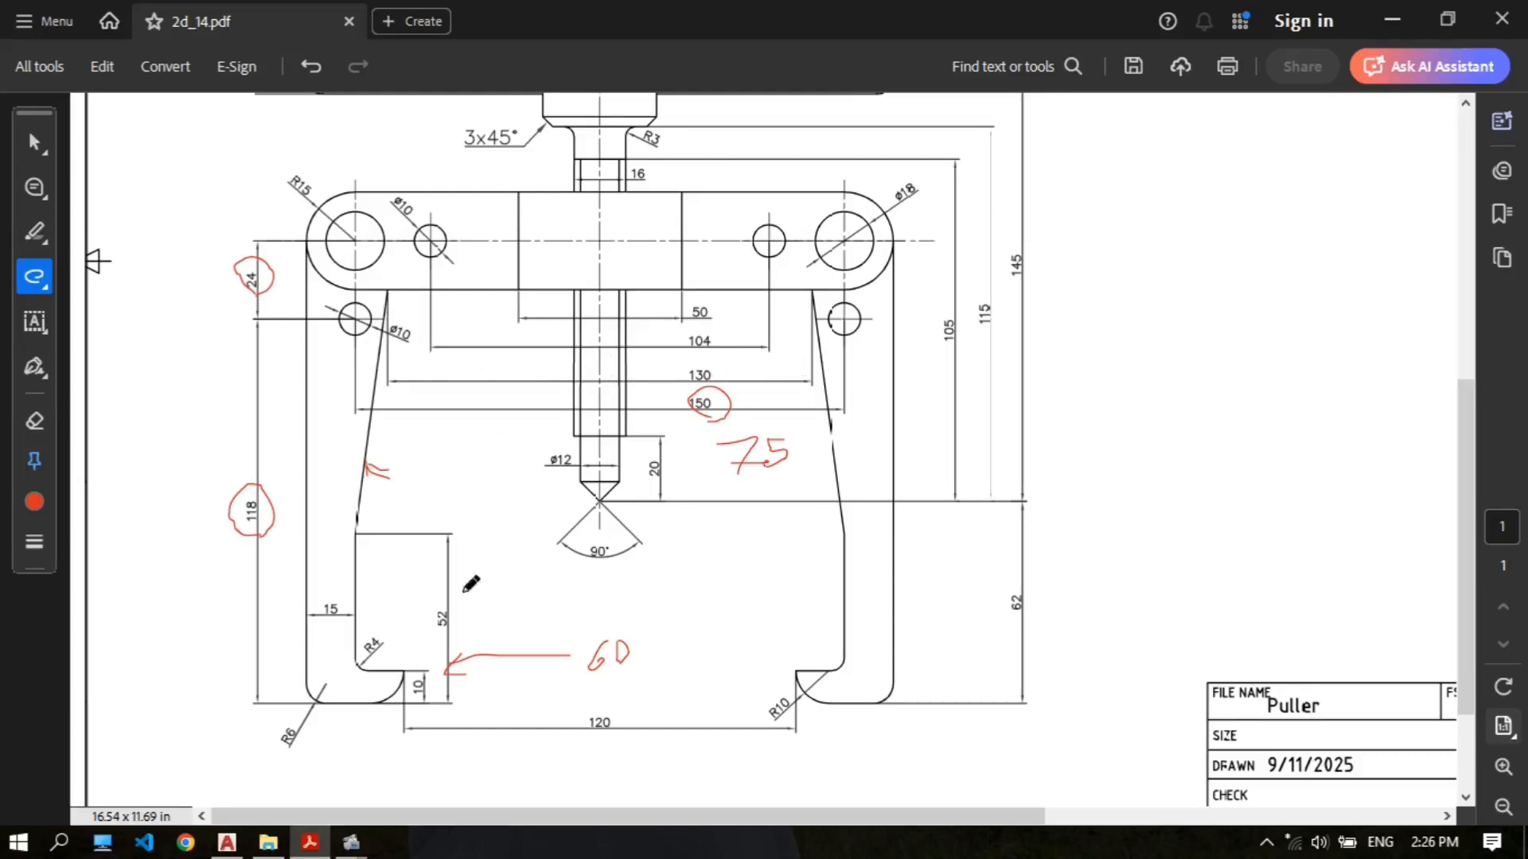
# Step: Return to AutoCAD and calculate 130/2 with QuickCalc
pyautogui.click(227, 843)
pyautogui.moveTo(1, 363)
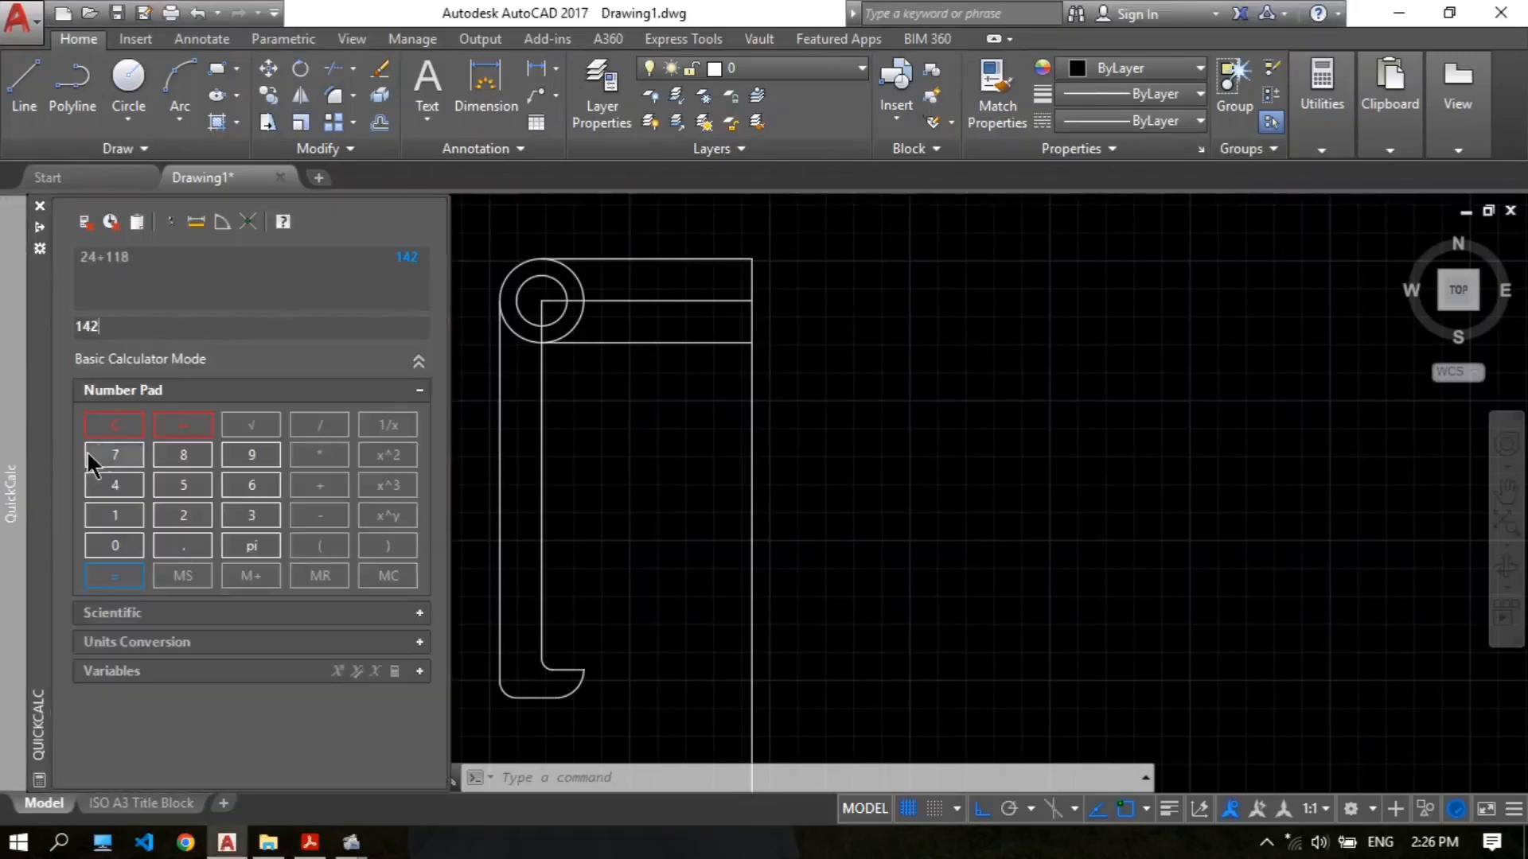
pyautogui.write('130/2')
pyautogui.press('Return')
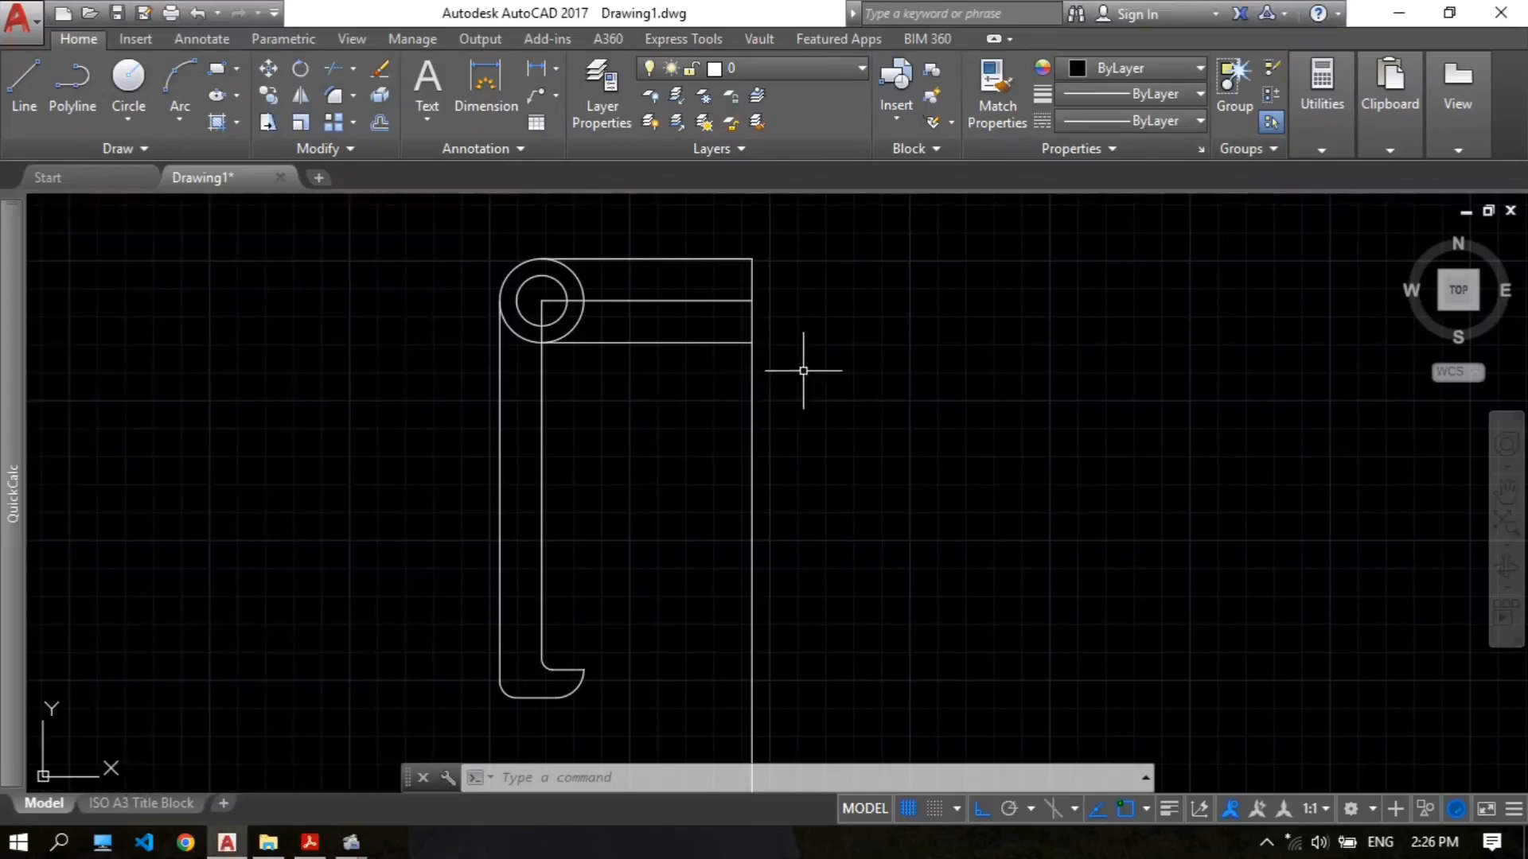
# Step: Offset the vertical centre line 65 mm towards the left leg
pyautogui.write('o')
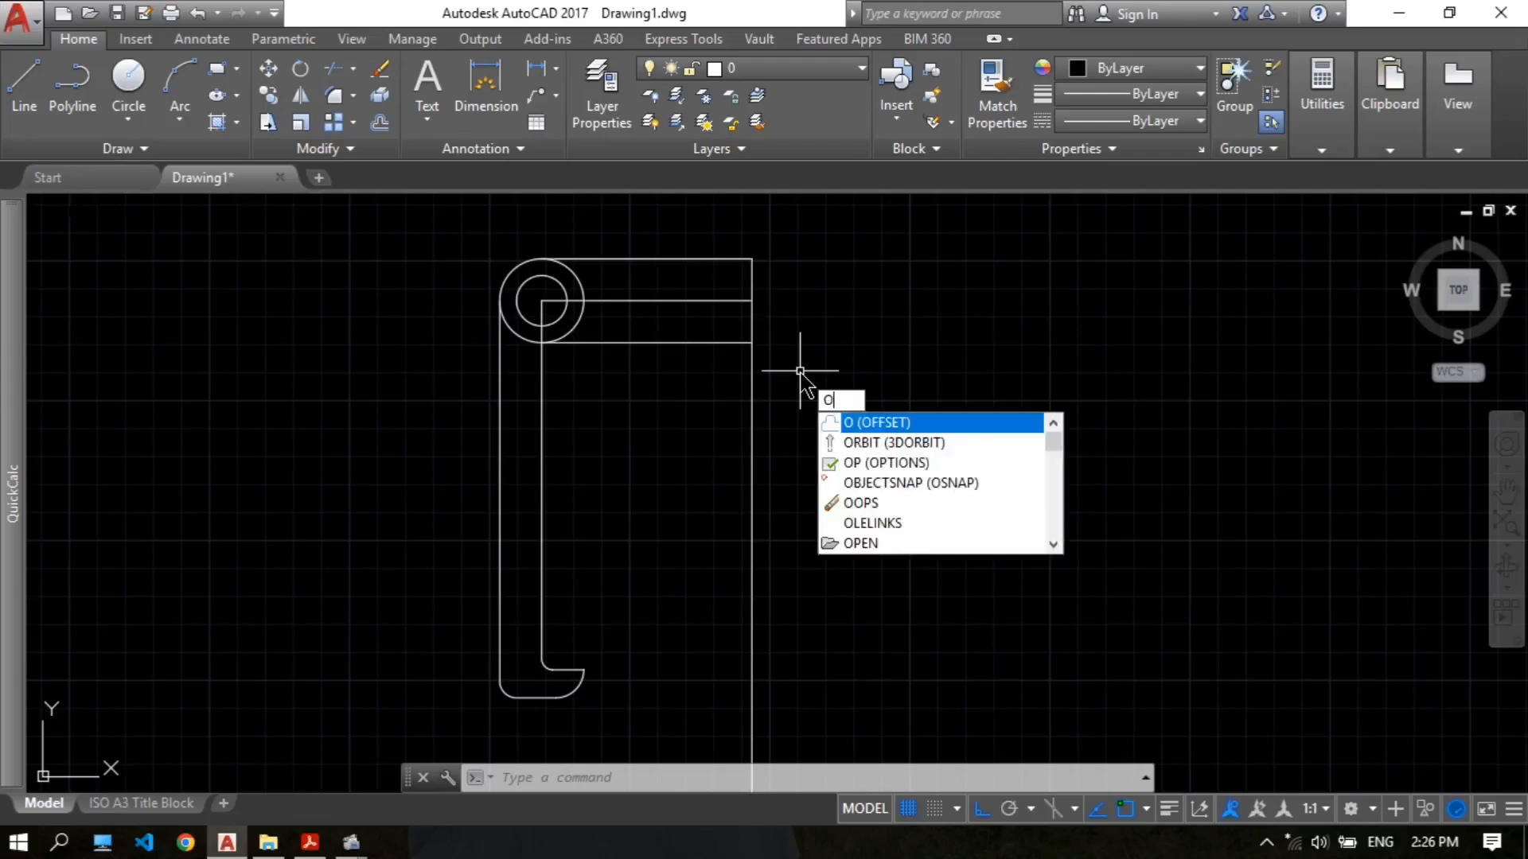
pyautogui.press('Return')
pyautogui.write('65')
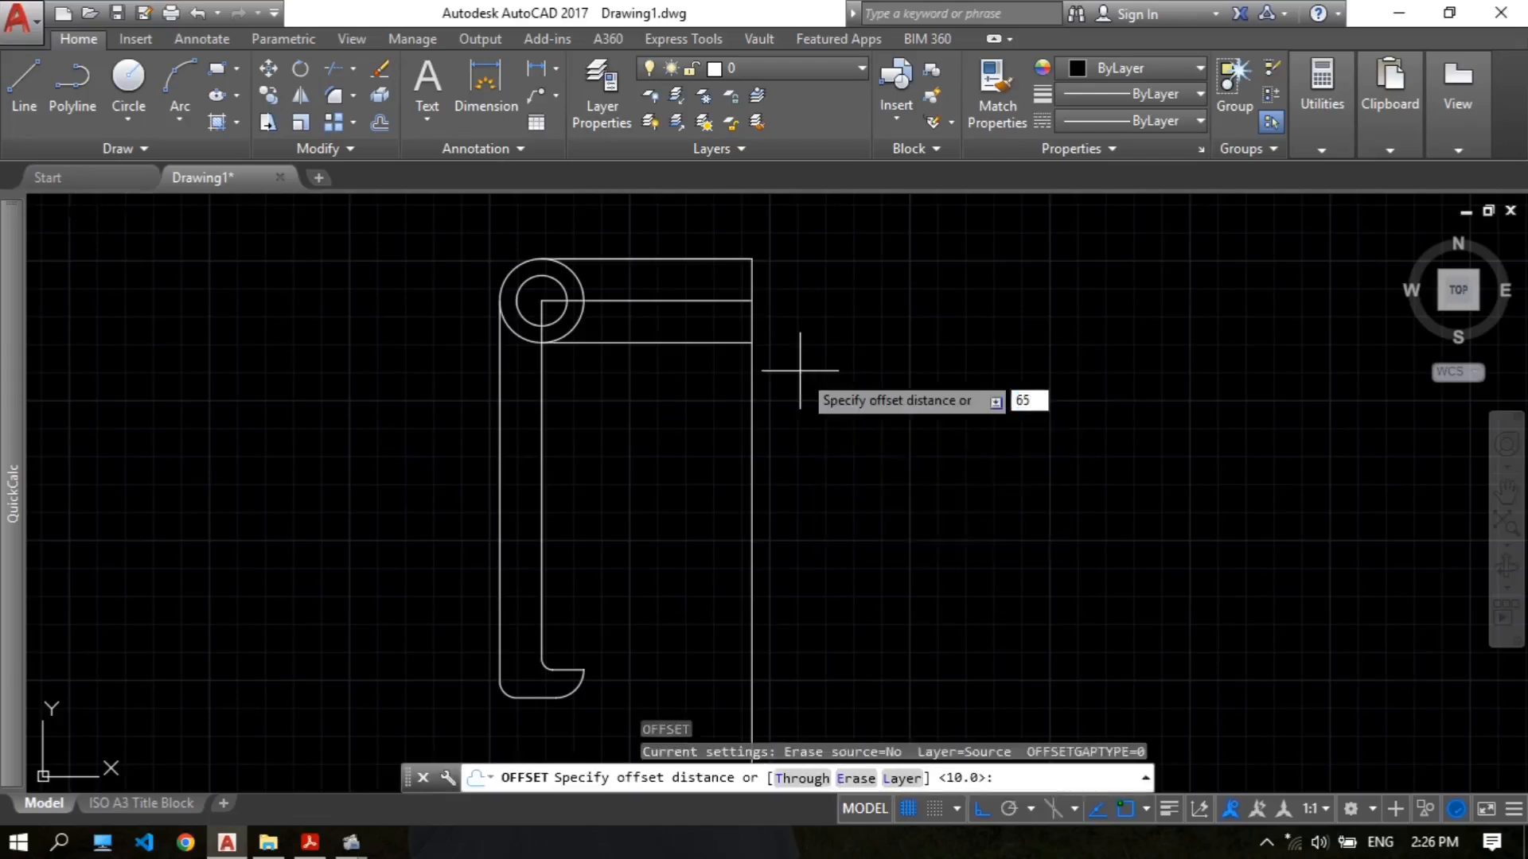
pyautogui.press('Return')
pyautogui.click(751, 426)
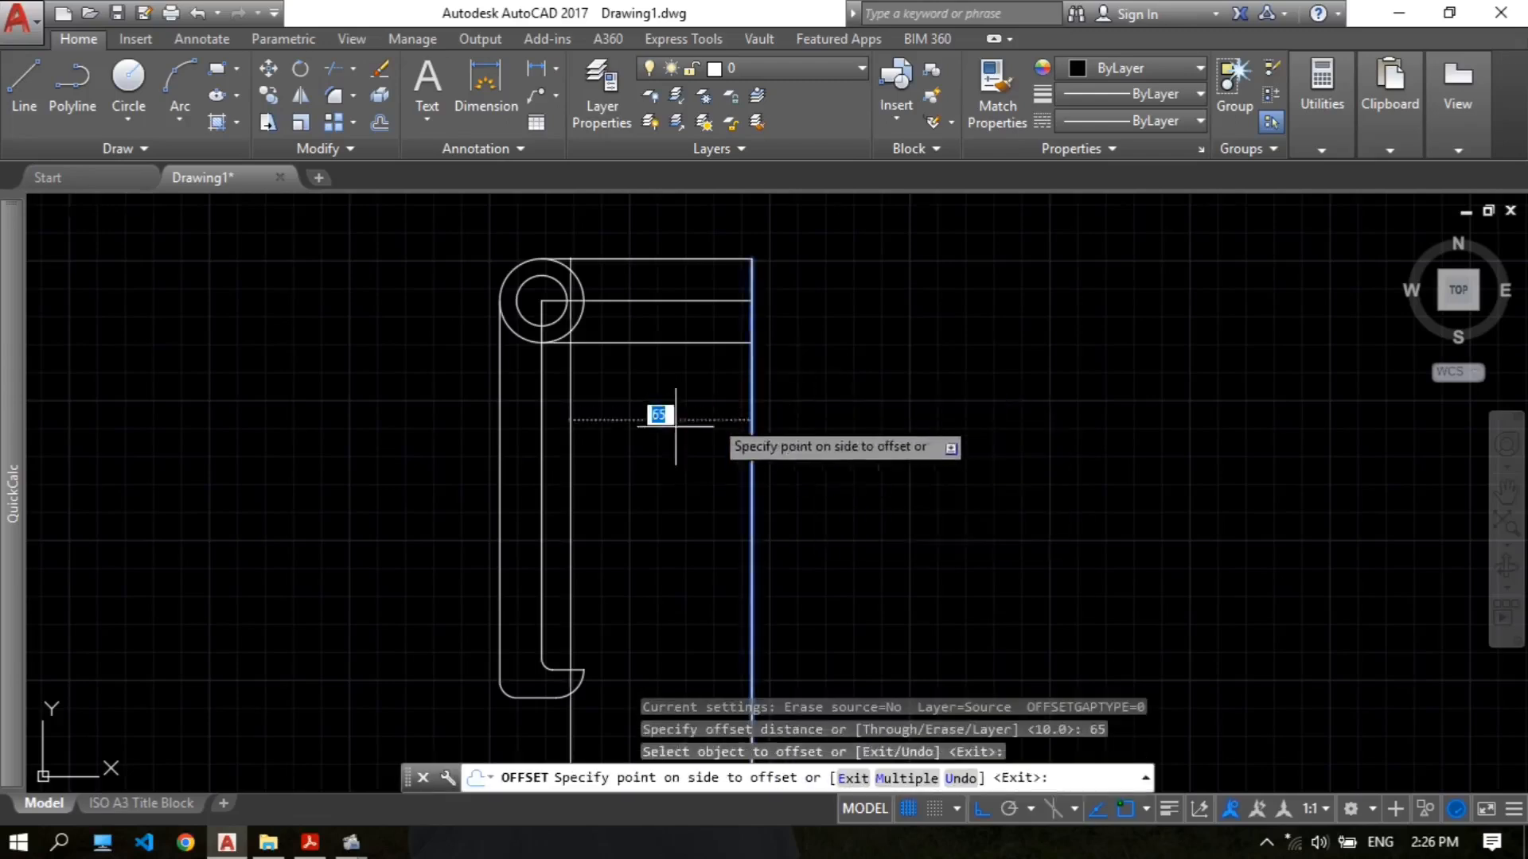
pyautogui.click(595, 436)
pyautogui.press('Return')
# Step: Check the height of the slanted edge's lower end in the puller PDF and offset the leg's bottom line 52 mm upwards in AutoCAD
pyautogui.scroll(2, 557, 336)
pyautogui.scroll(-2, 592, 410)
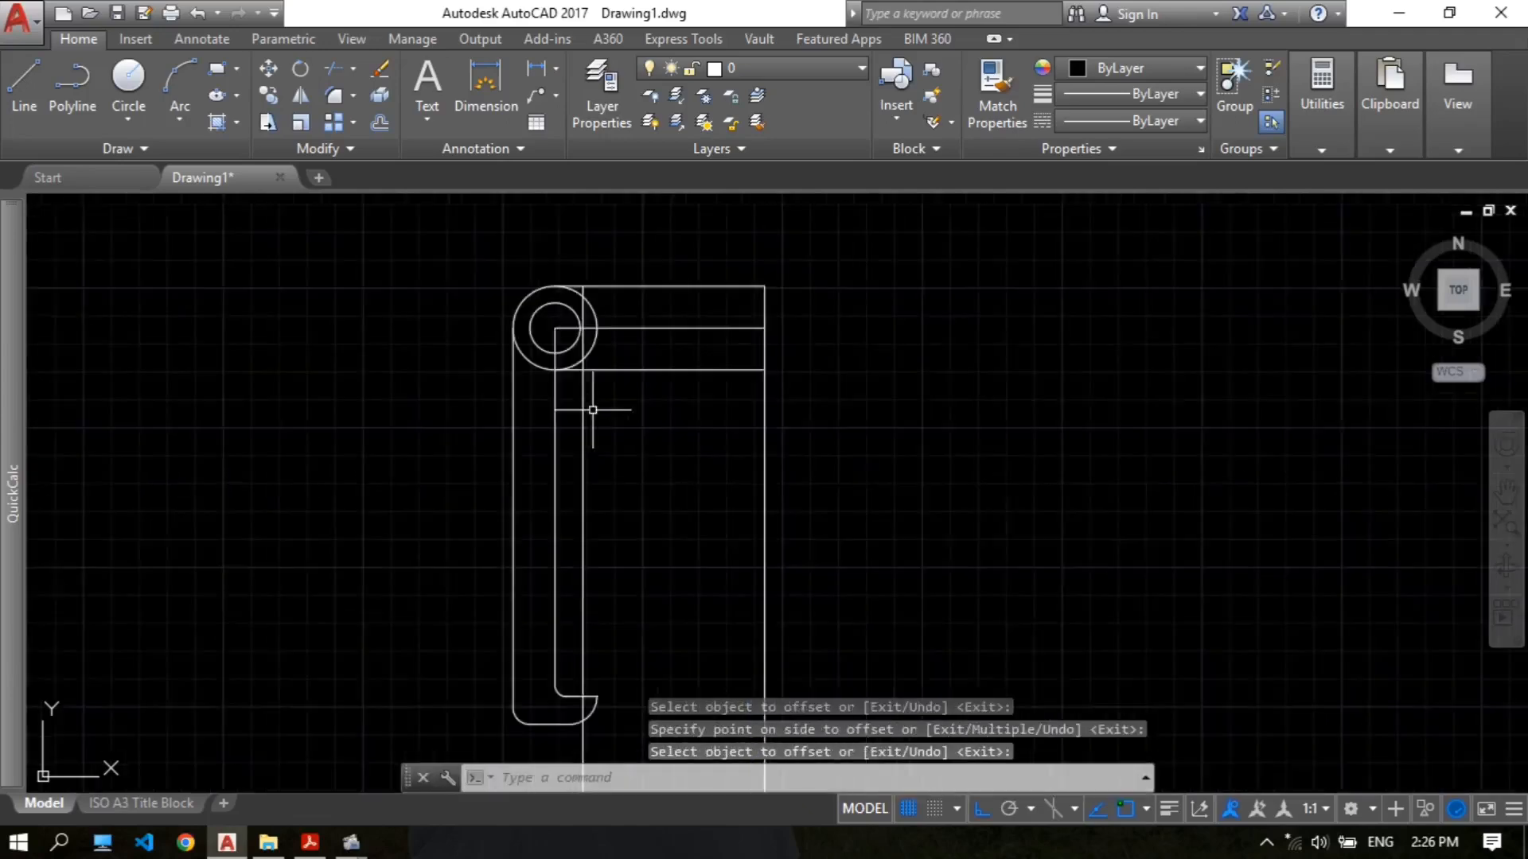
pyautogui.click(310, 843)
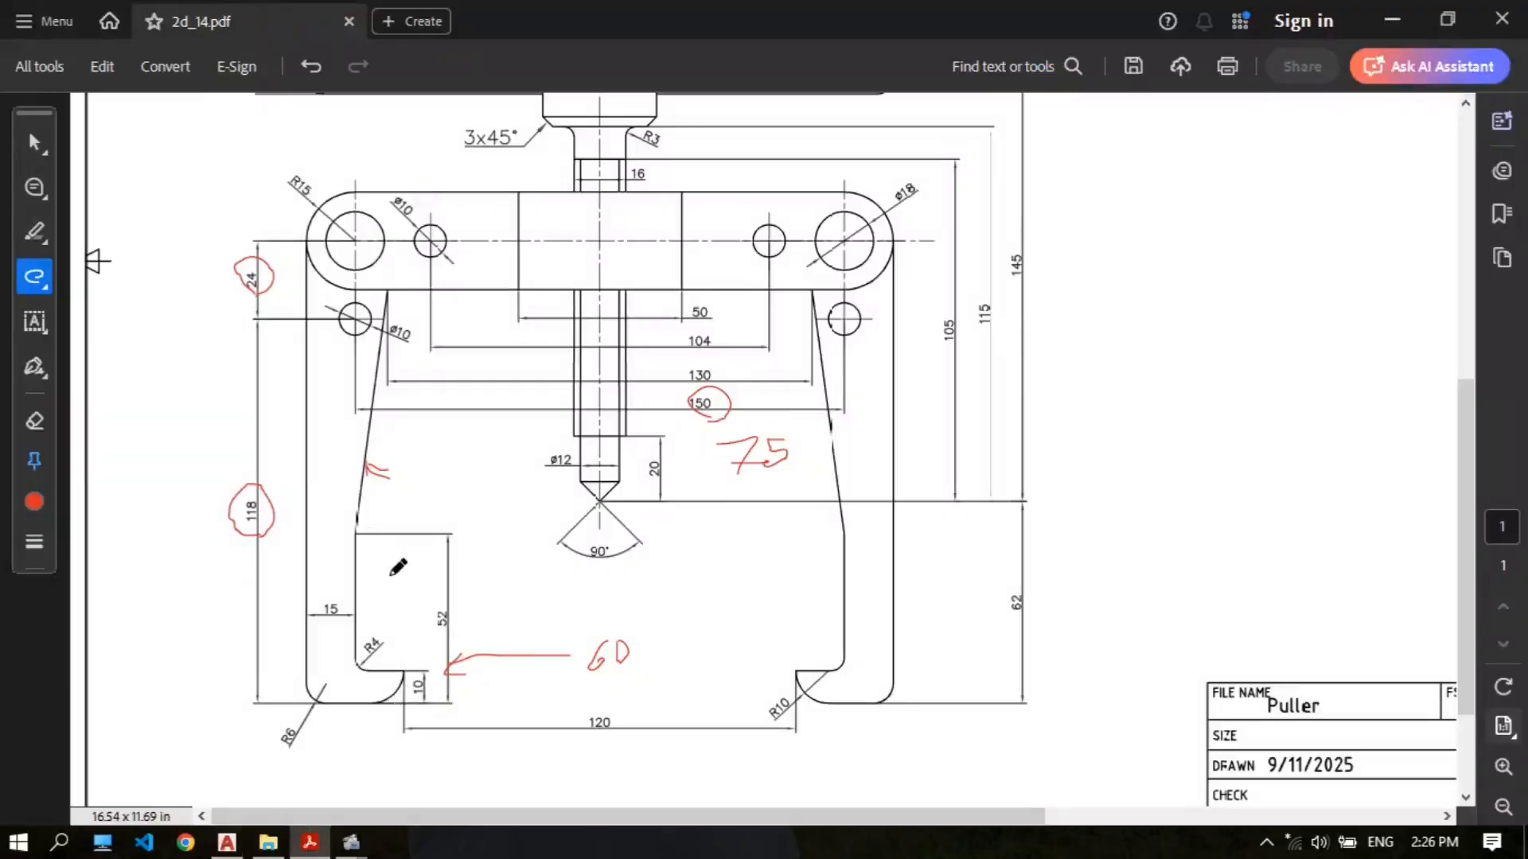
pyautogui.click(227, 842)
pyautogui.scroll(2, 583, 643)
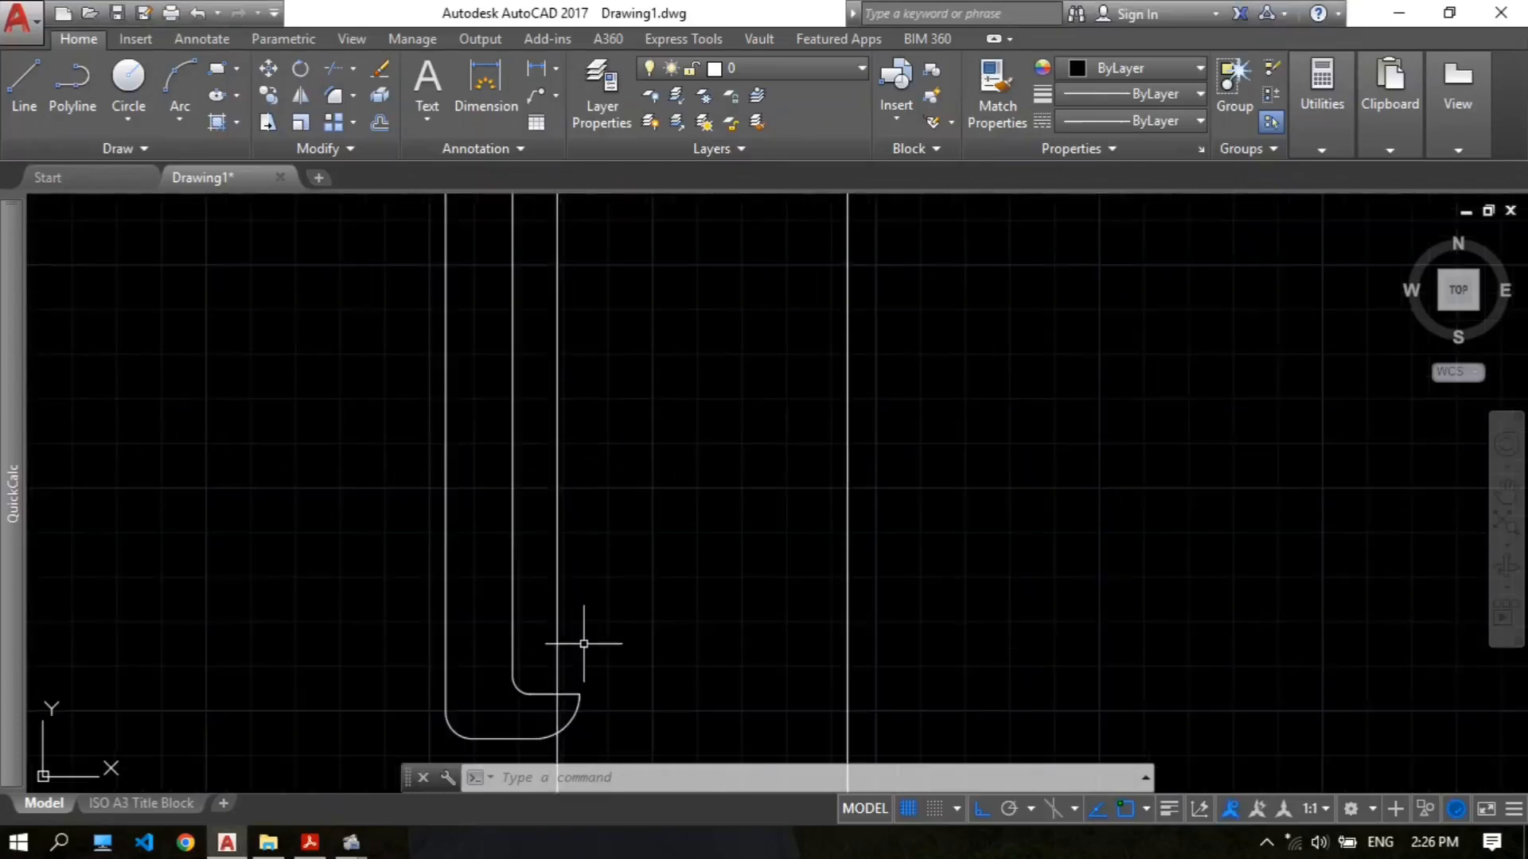
pyautogui.scroll(-1, 584, 643)
pyautogui.scroll(1, 586, 631)
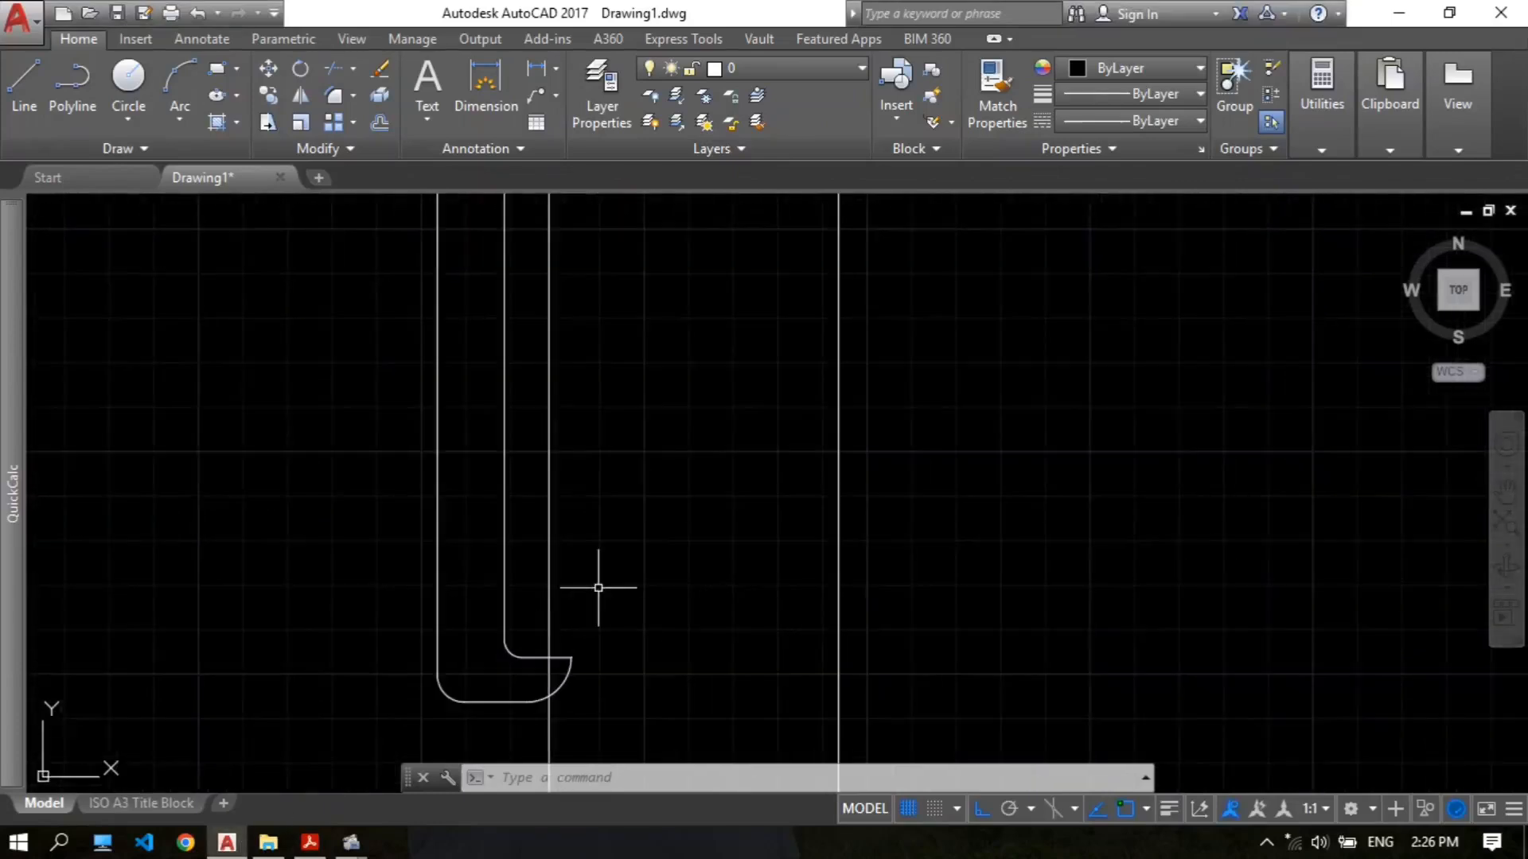
pyautogui.write('o')
pyautogui.press('Return')
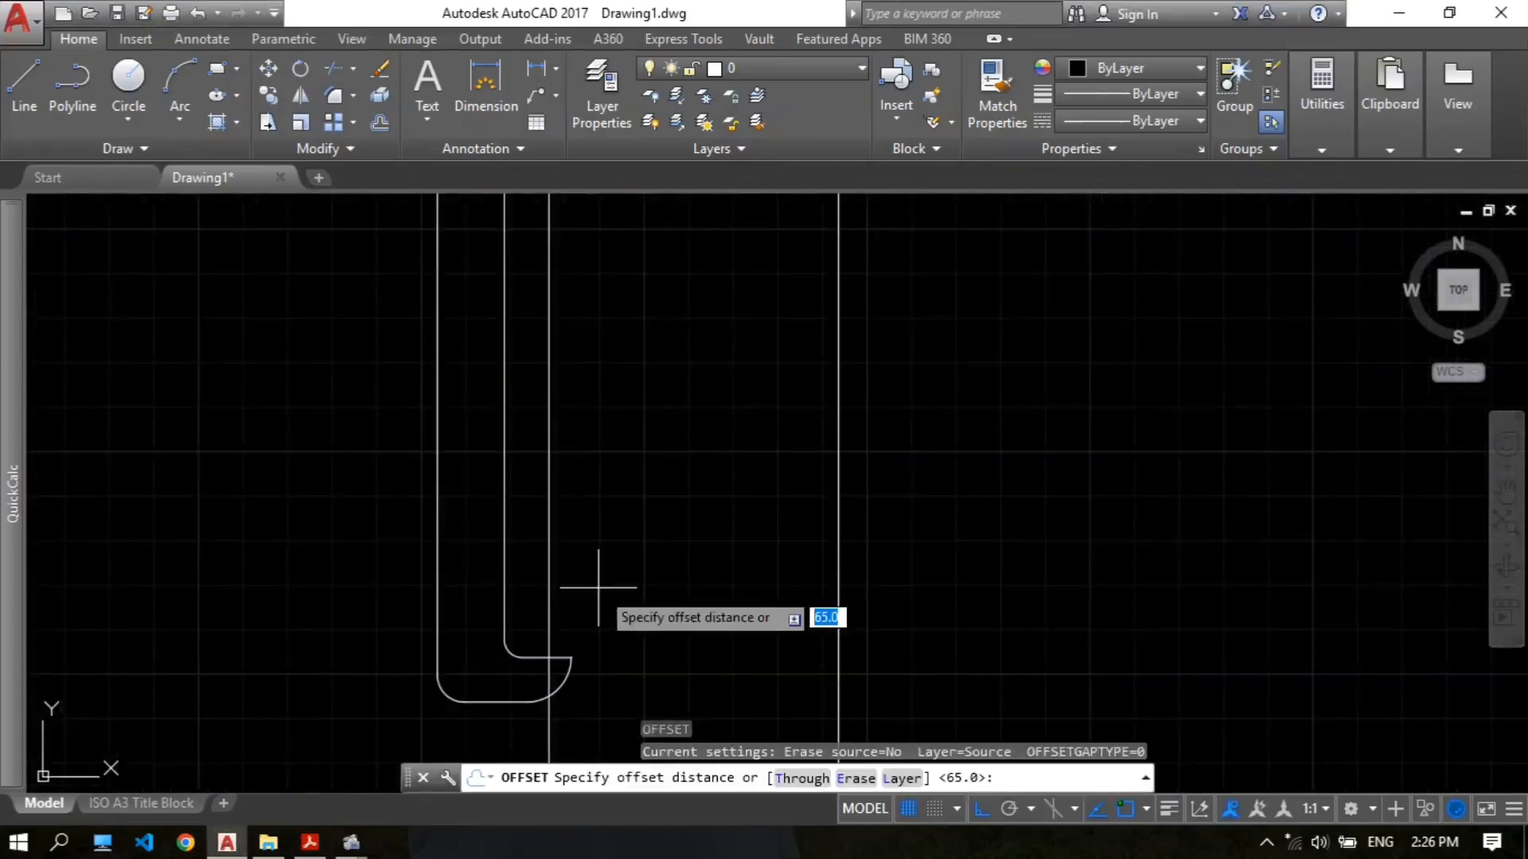
pyautogui.write('52')
pyautogui.press('Return')
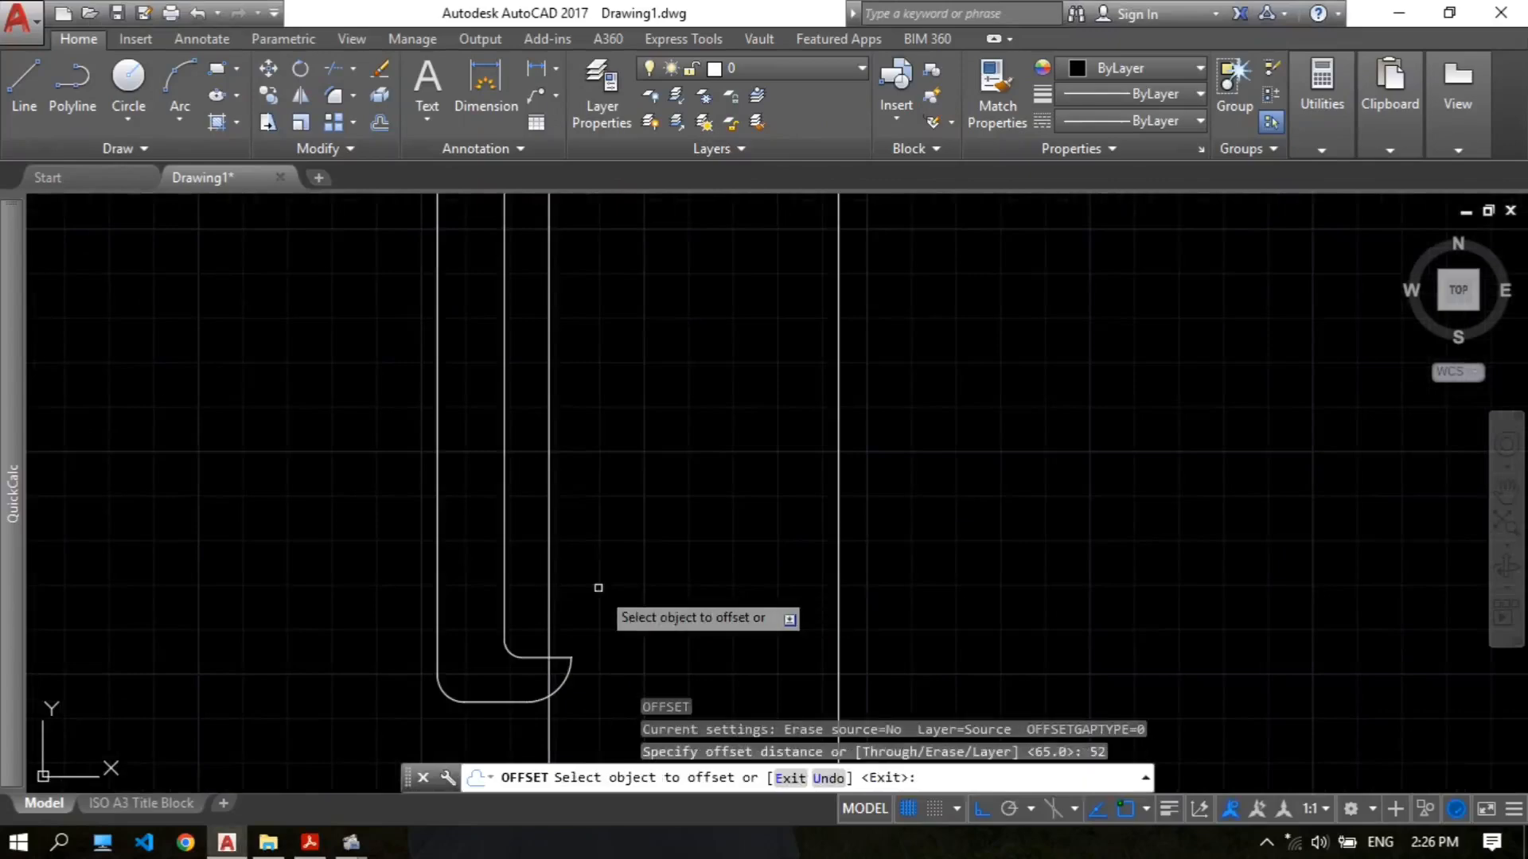
pyautogui.click(492, 701)
pyautogui.click(562, 420)
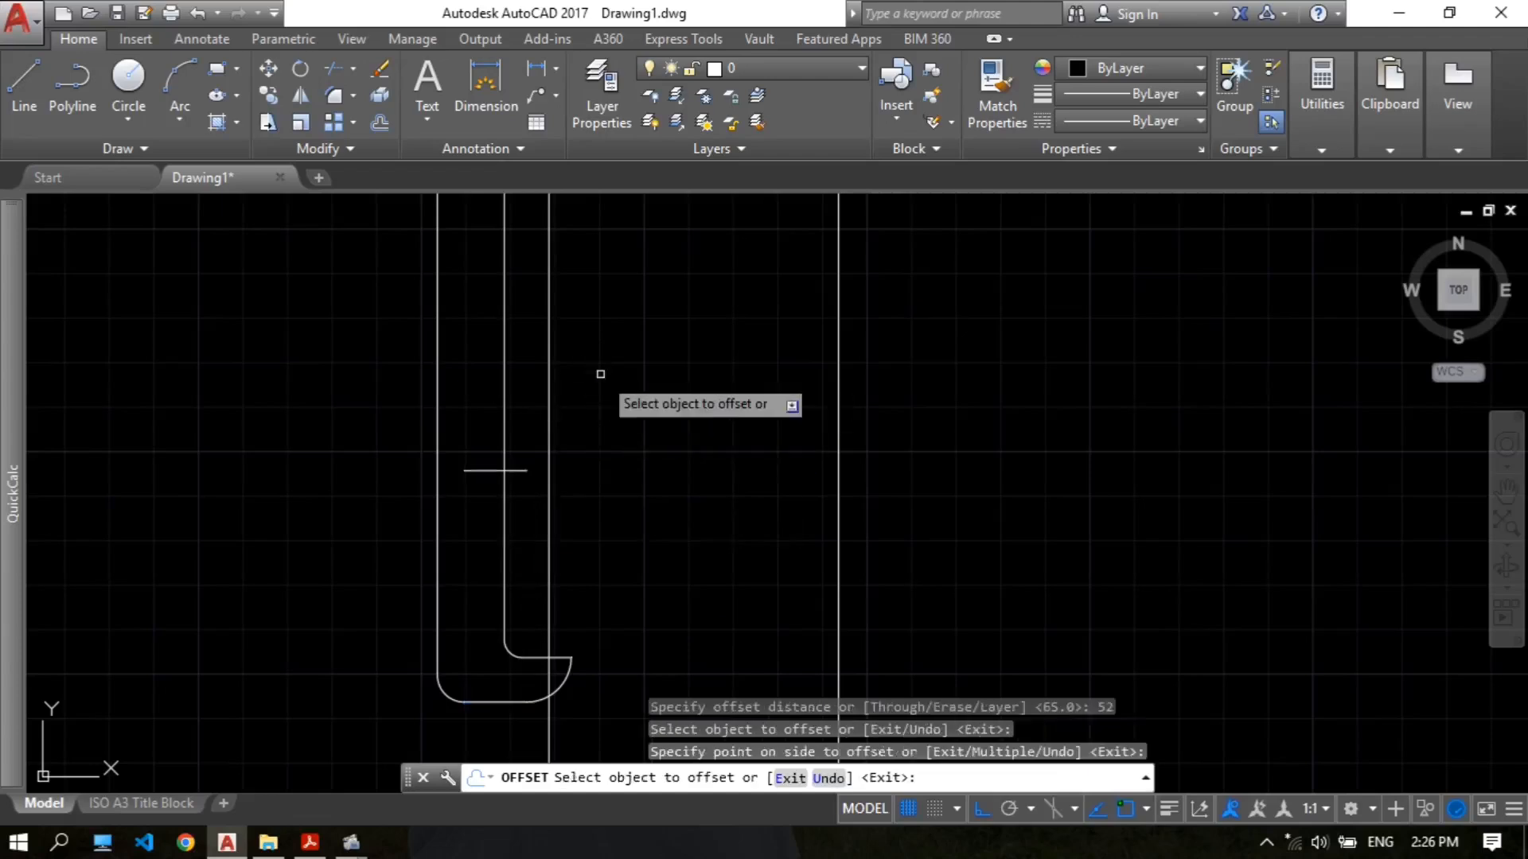
pyautogui.press('Return')
# Step: Draw the slanted leg edge from the 52 mm offset line on the inner leg line to where the 65 mm offset line meets the arm's lower edge
pyautogui.scroll(-1, 596, 396)
pyautogui.scroll(2, 597, 395)
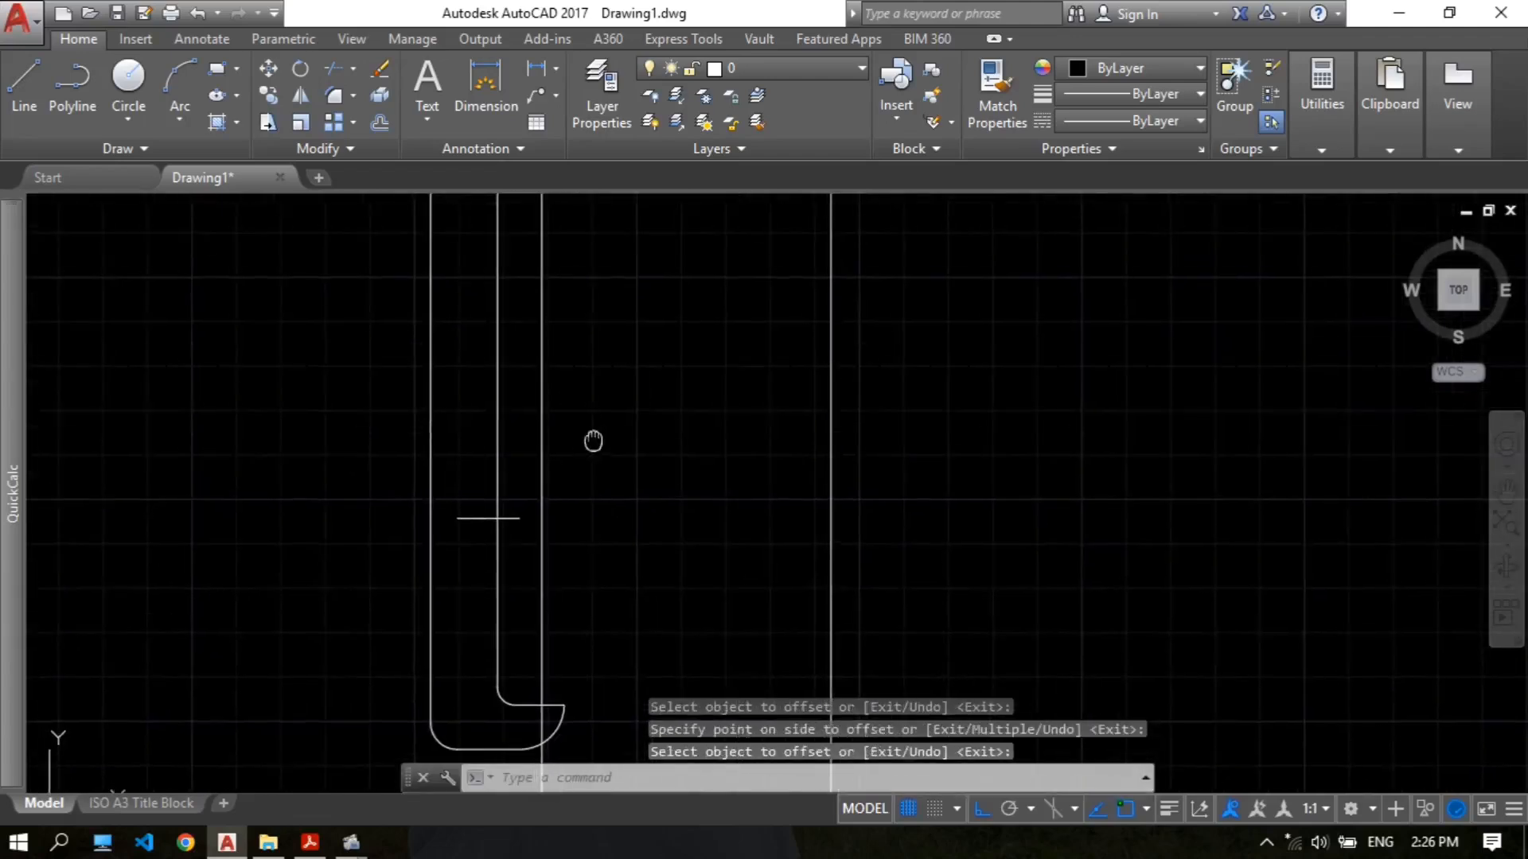
pyautogui.write('l')
pyautogui.press('Return')
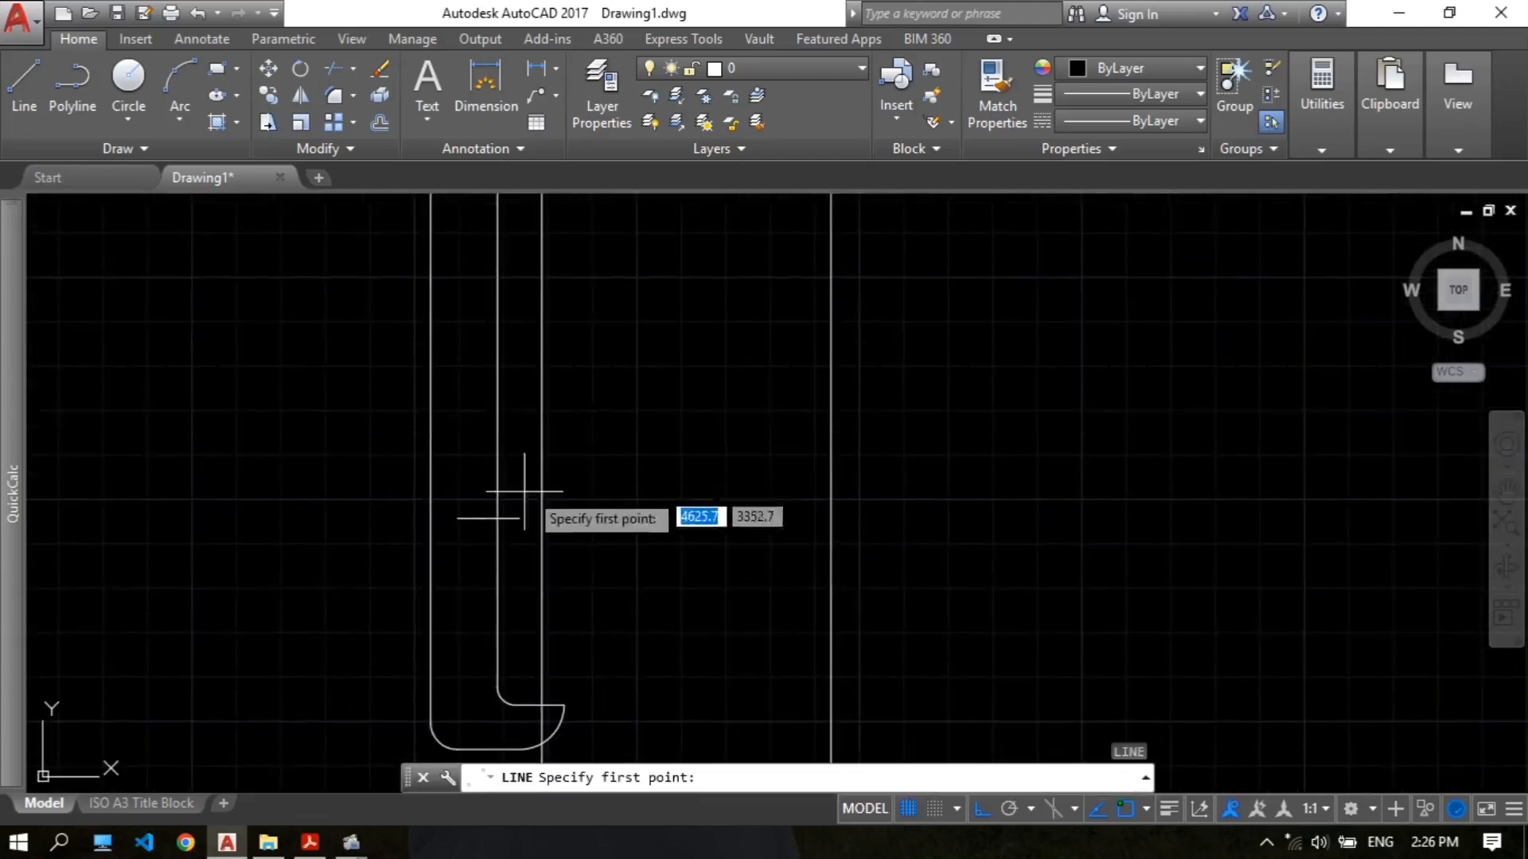
pyautogui.click(488, 518)
pyautogui.moveTo(545, 358); pyautogui.dragTo(524, 487, button='middle')
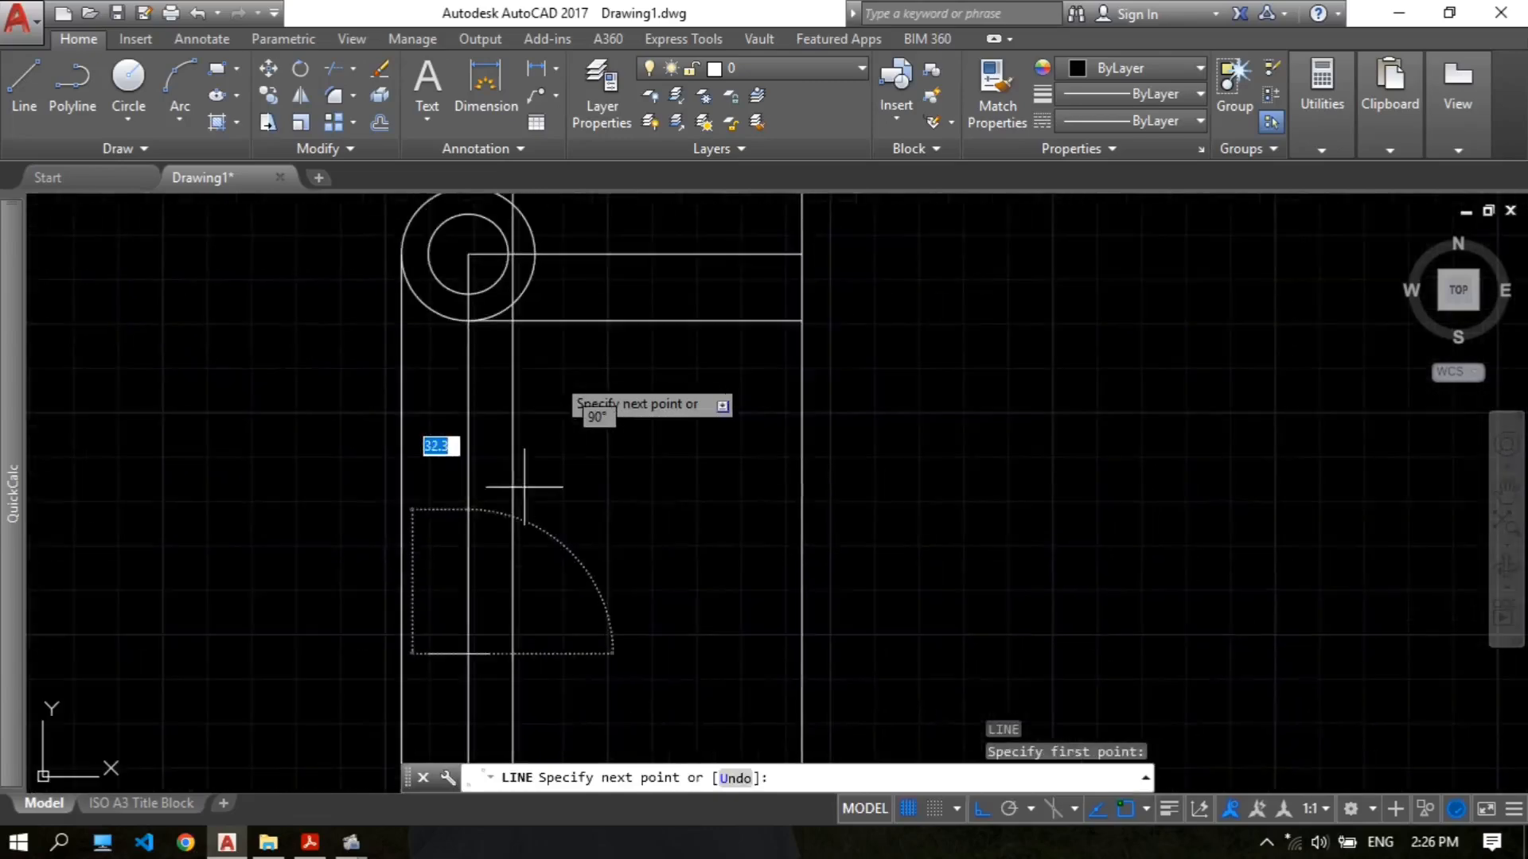
pyautogui.click(509, 303)
pyautogui.press('Return')
# Step: Compare the left leg's slanted edge with the puller PDF and return to AutoCAD
pyautogui.scroll(-2, 547, 382)
pyautogui.scroll(2, 550, 383)
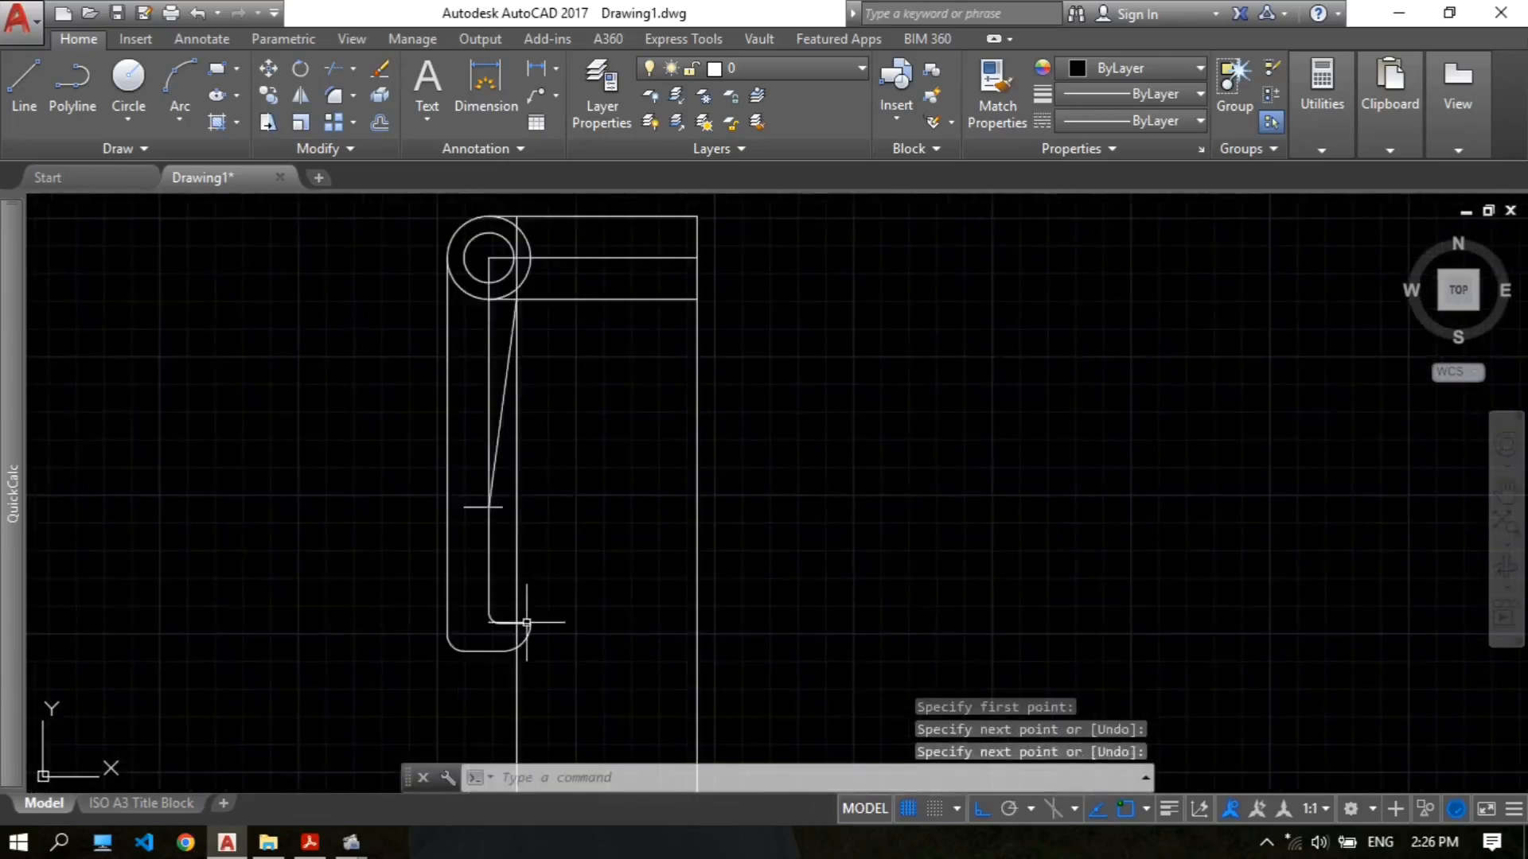
pyautogui.click(309, 842)
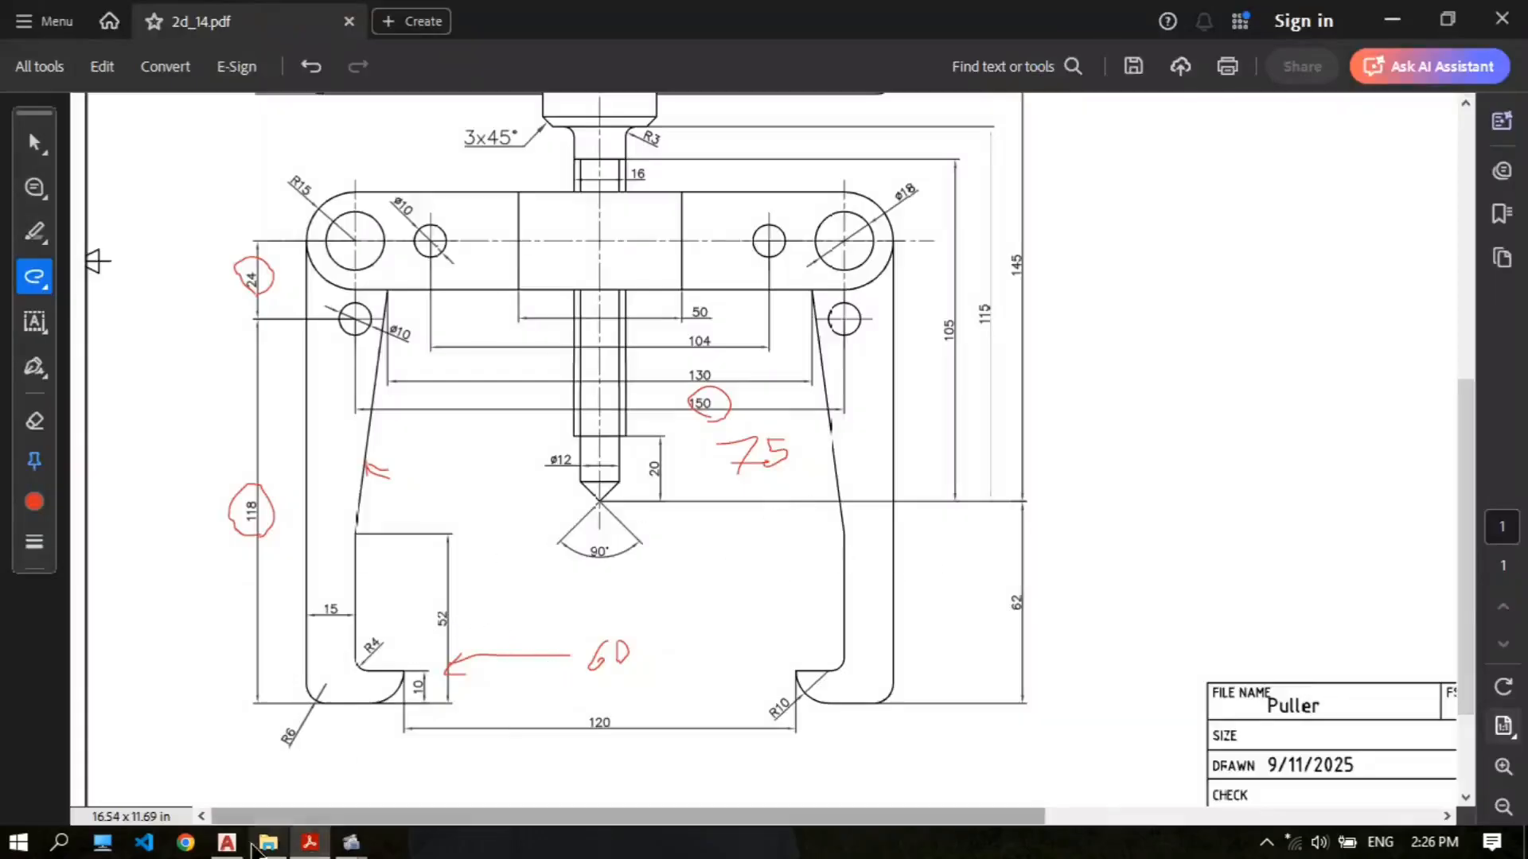
pyautogui.click(226, 842)
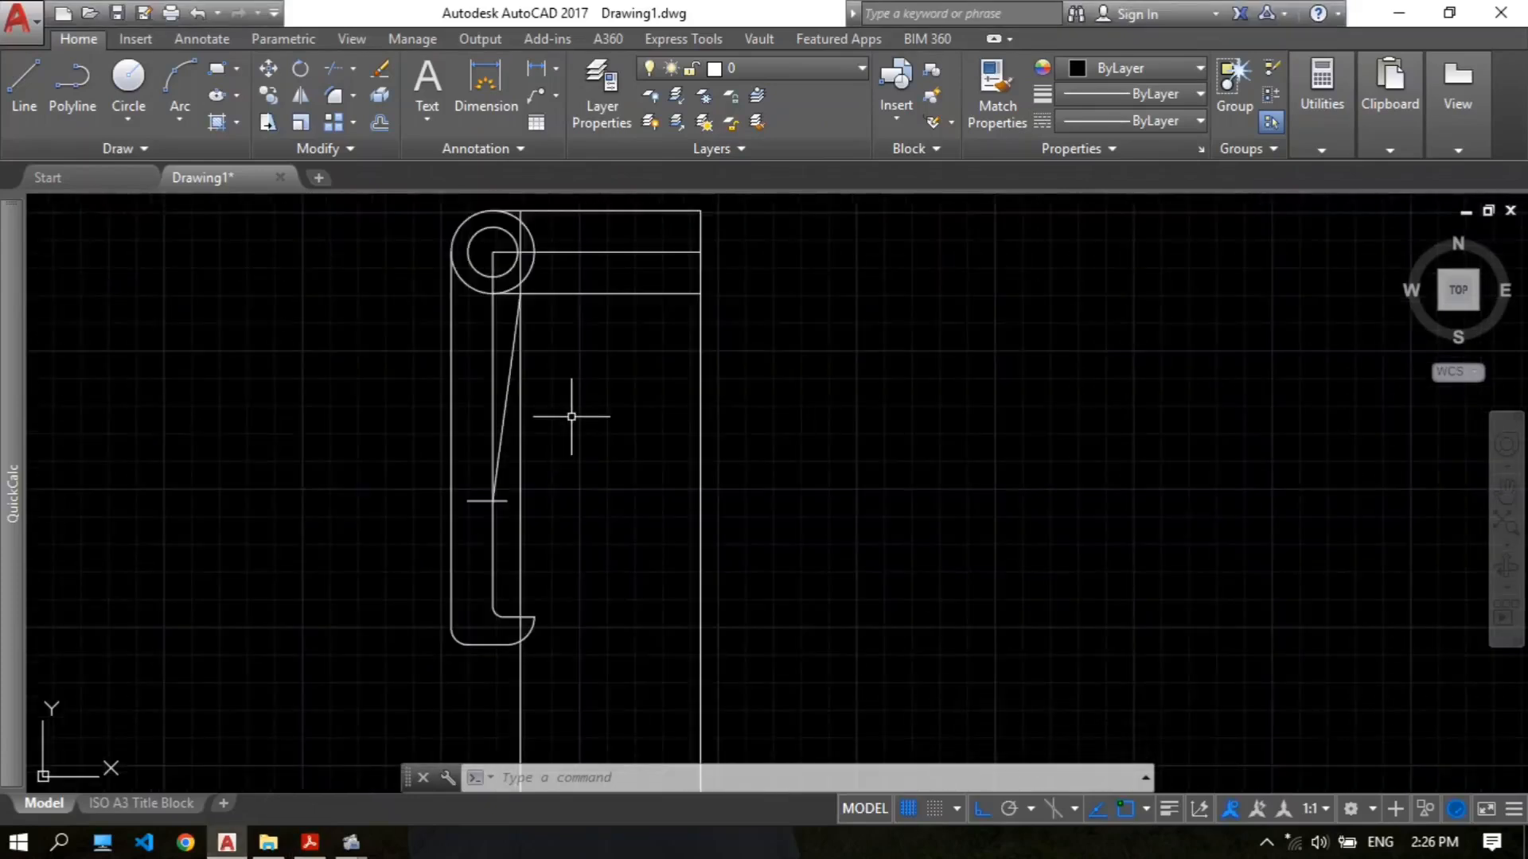
pyautogui.write('e')
pyautogui.press('Return')
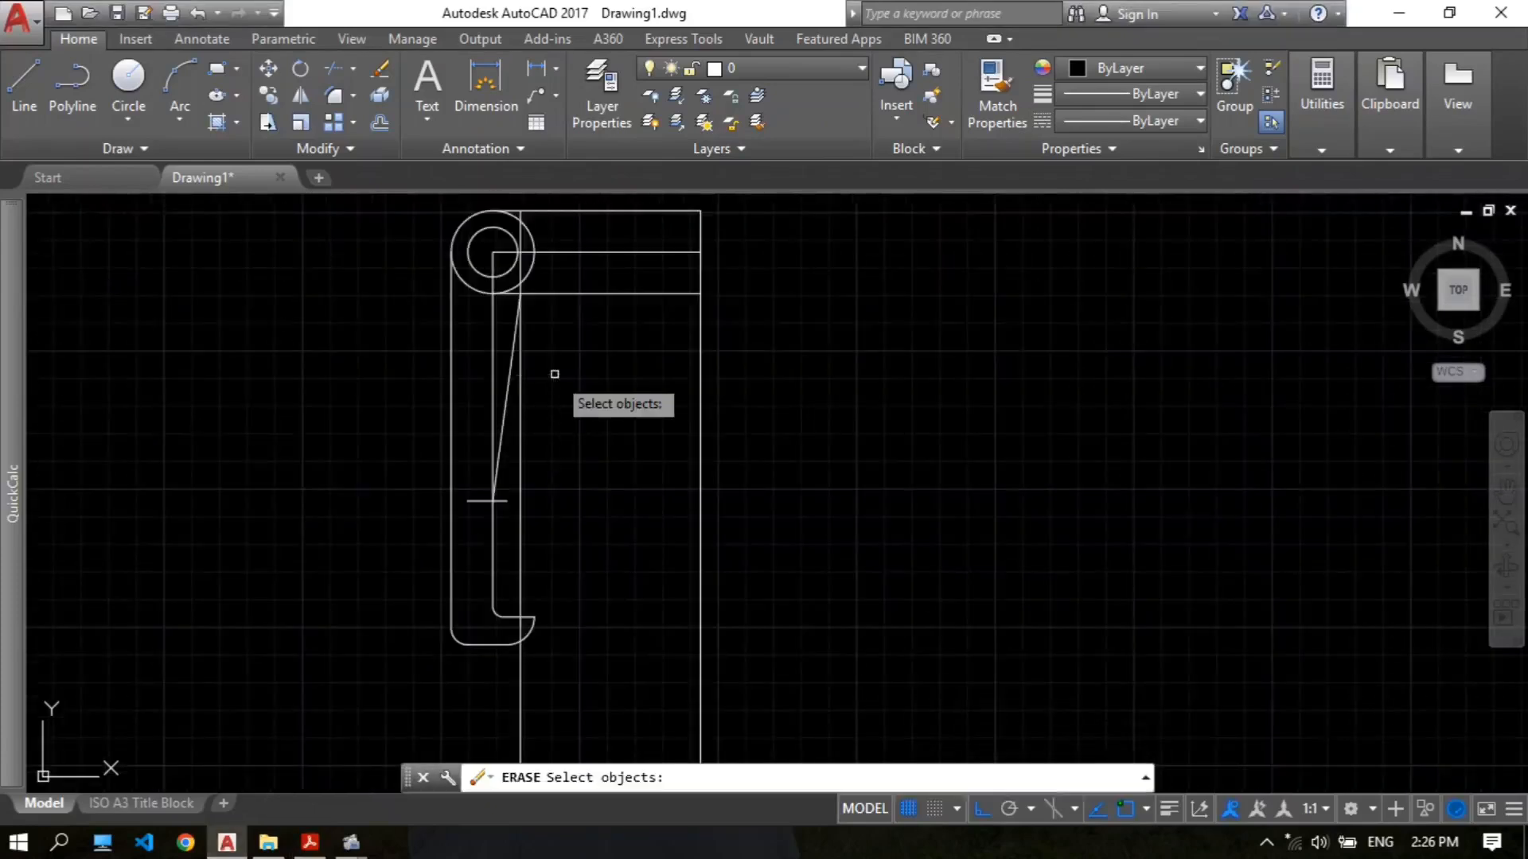
pyautogui.press('Escape')
# Step: Erase the vertical 65 mm offset line and the short horizontal 52 mm offset line across the leg
pyautogui.write('e')
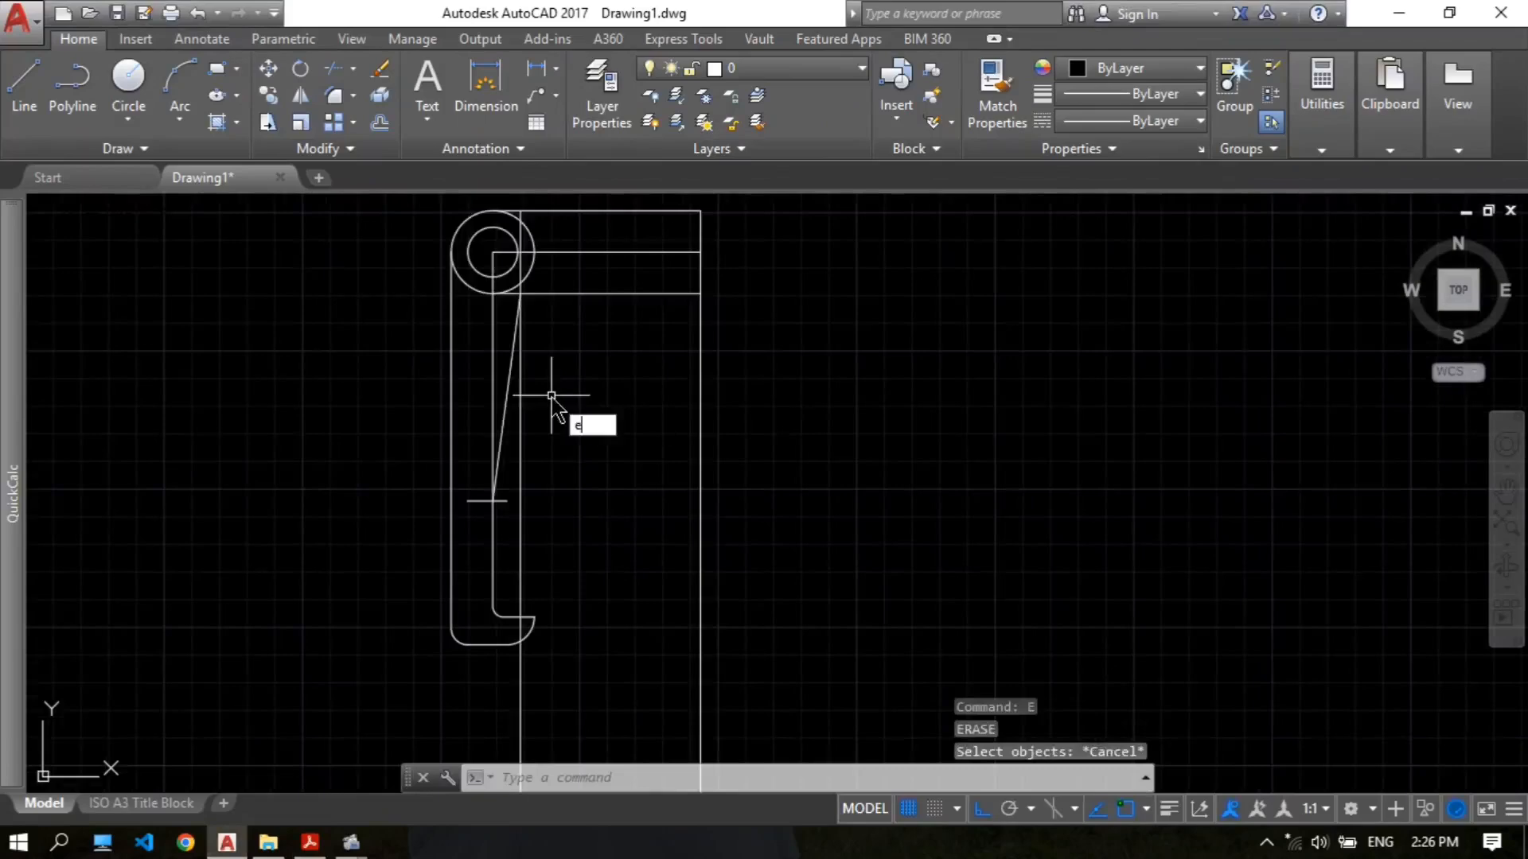
pyautogui.press('Return')
pyautogui.click(521, 416)
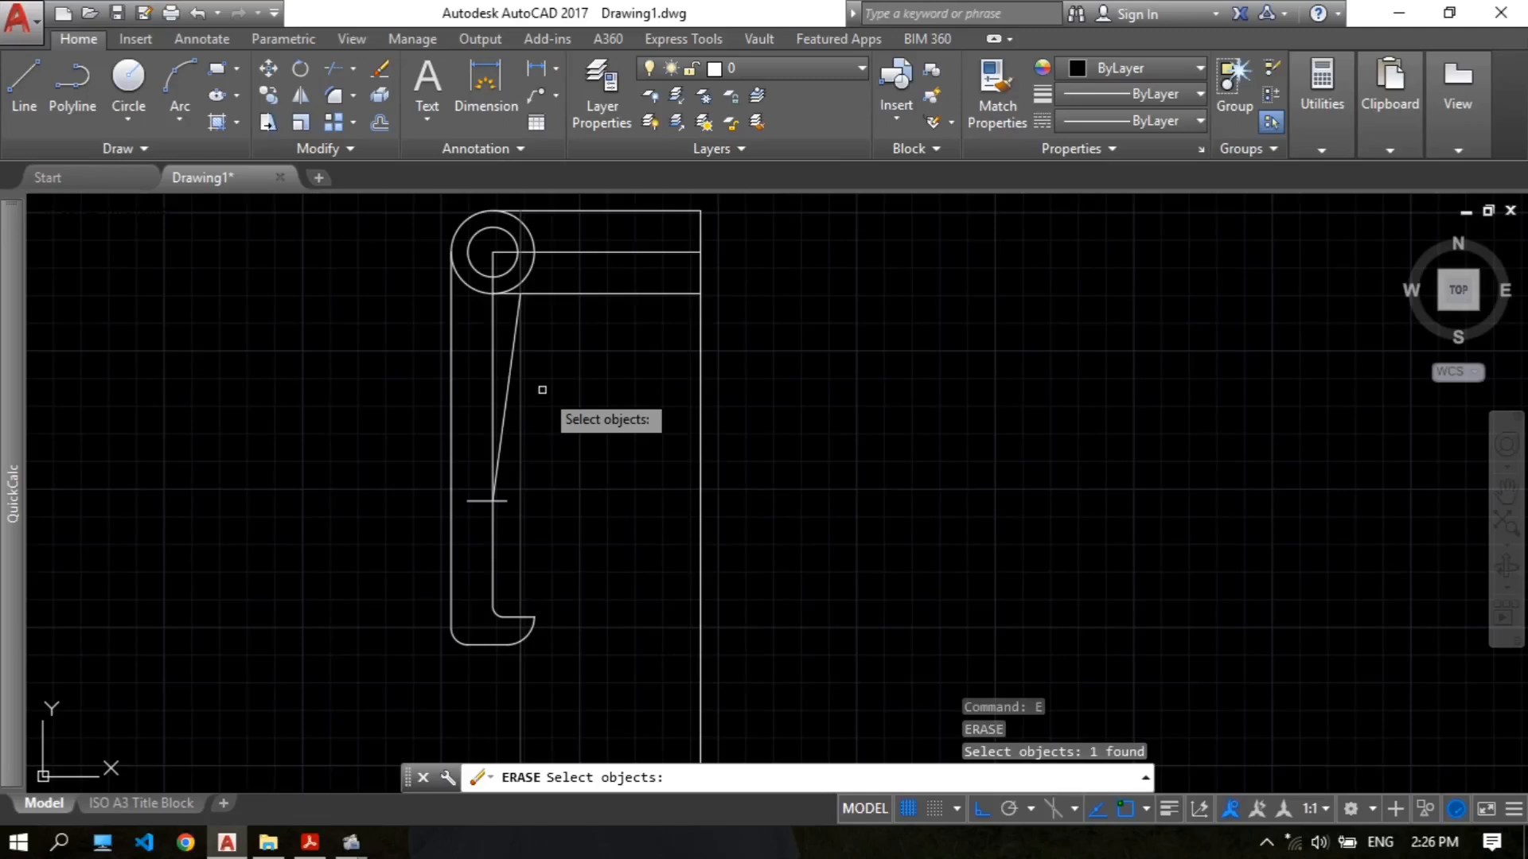
pyautogui.click(500, 501)
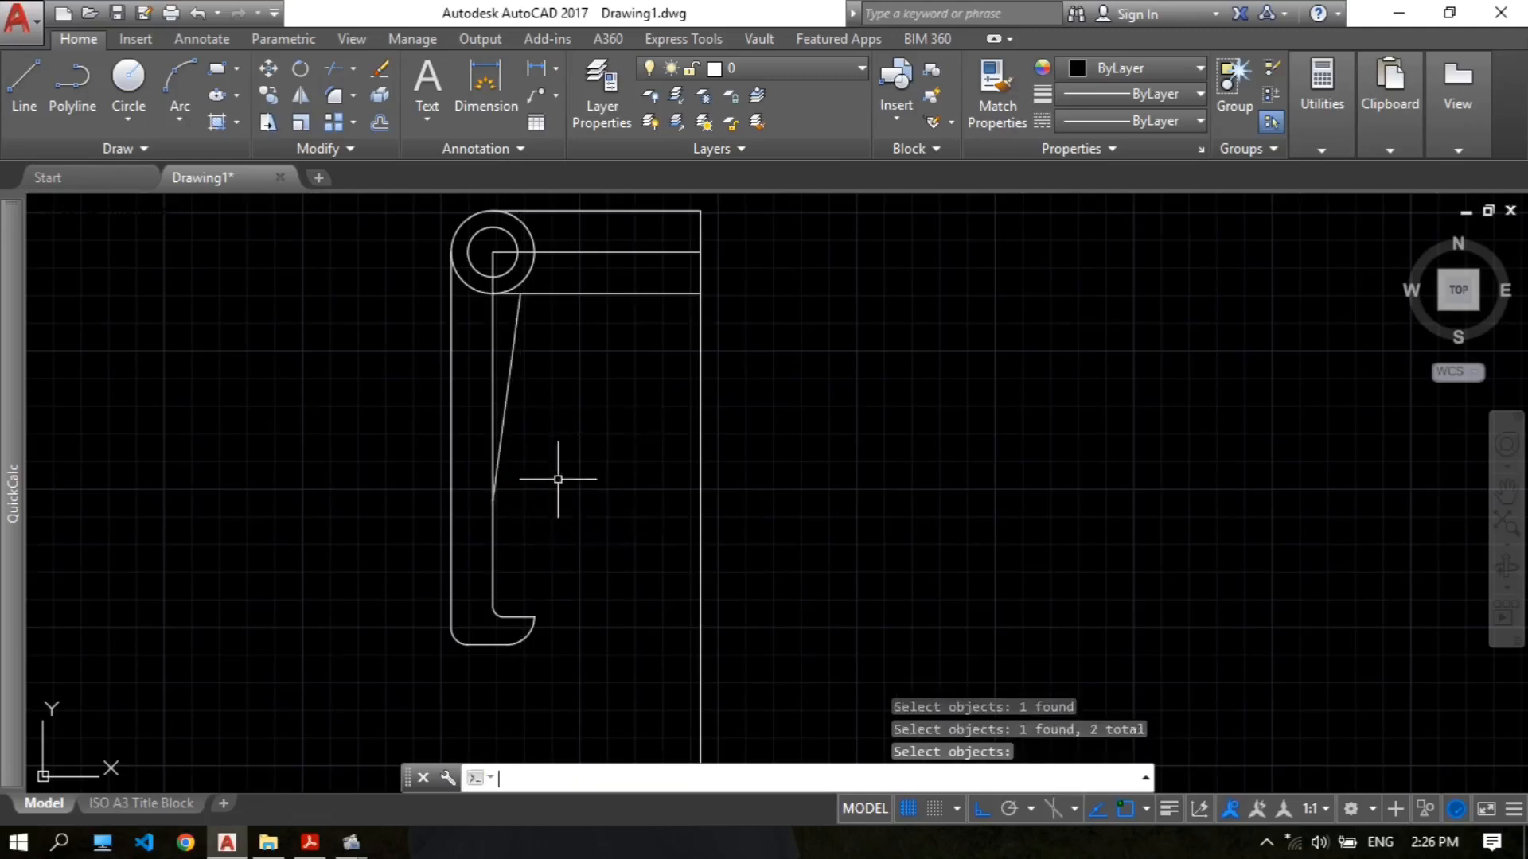
pyautogui.moveTo(504, 401); pyautogui.dragTo(512, 366, button='middle')
pyautogui.scroll(2, 499, 303)
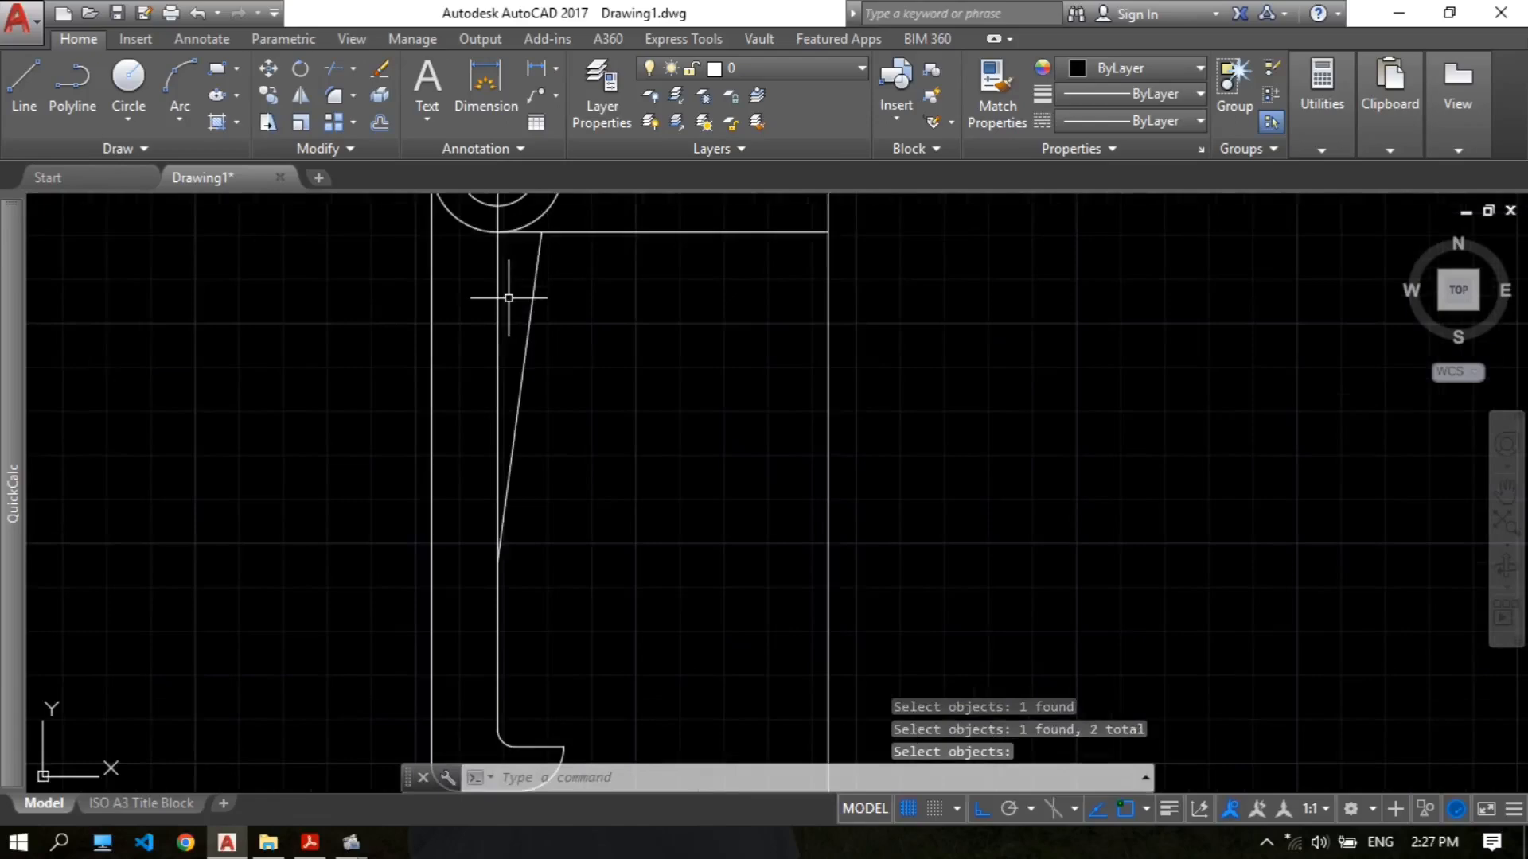
# Step: Trim the inner leg line from the slanted edge's lower end up to the inner circle
pyautogui.moveTo(512, 300); pyautogui.dragTo(511, 350, button='middle')
pyautogui.write('tr')
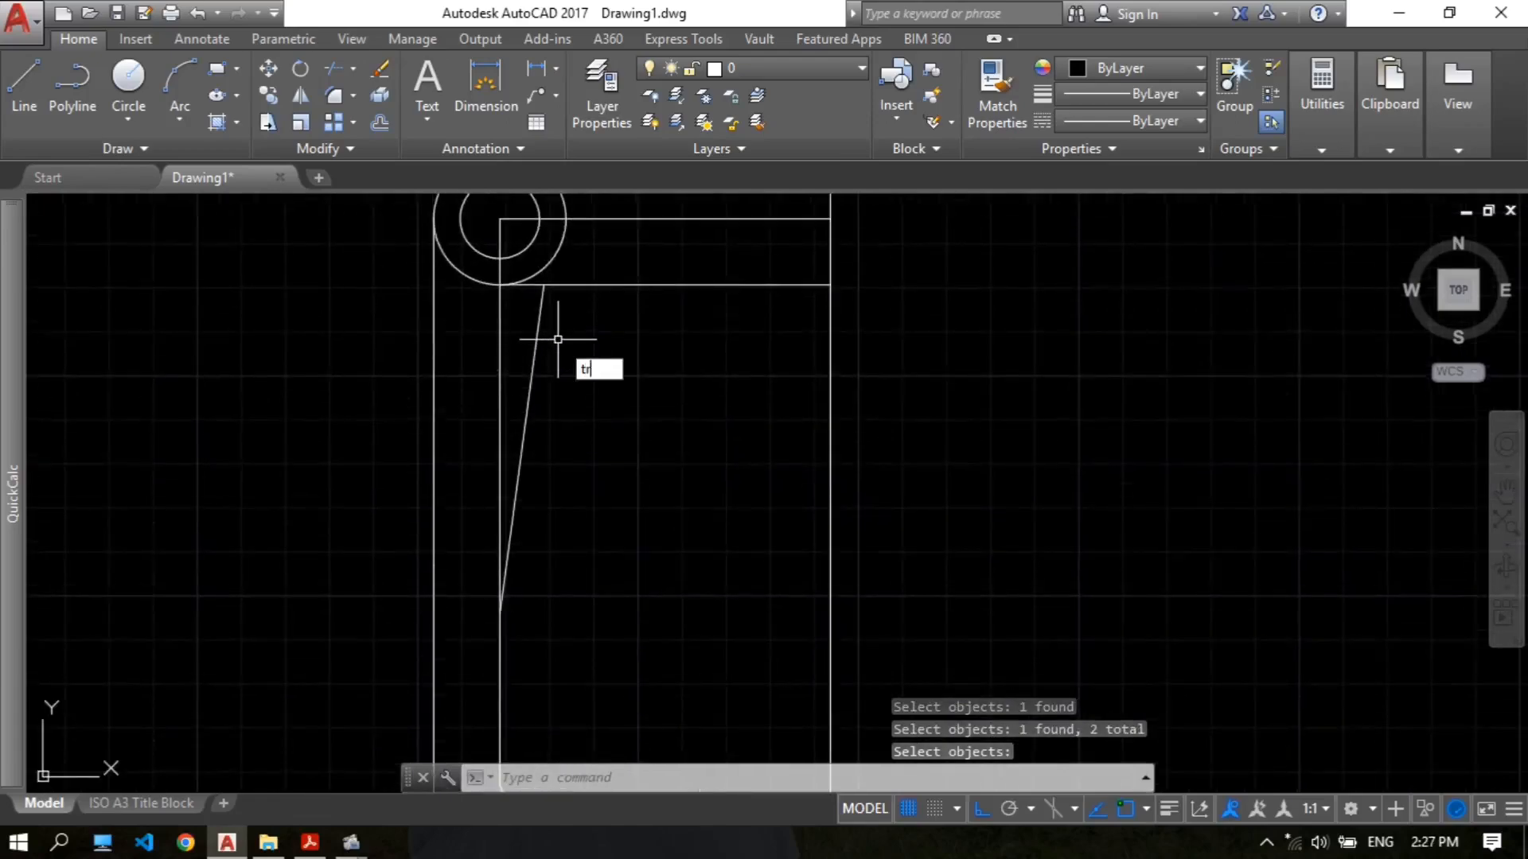
pyautogui.press('Return')
pyautogui.press('Return')
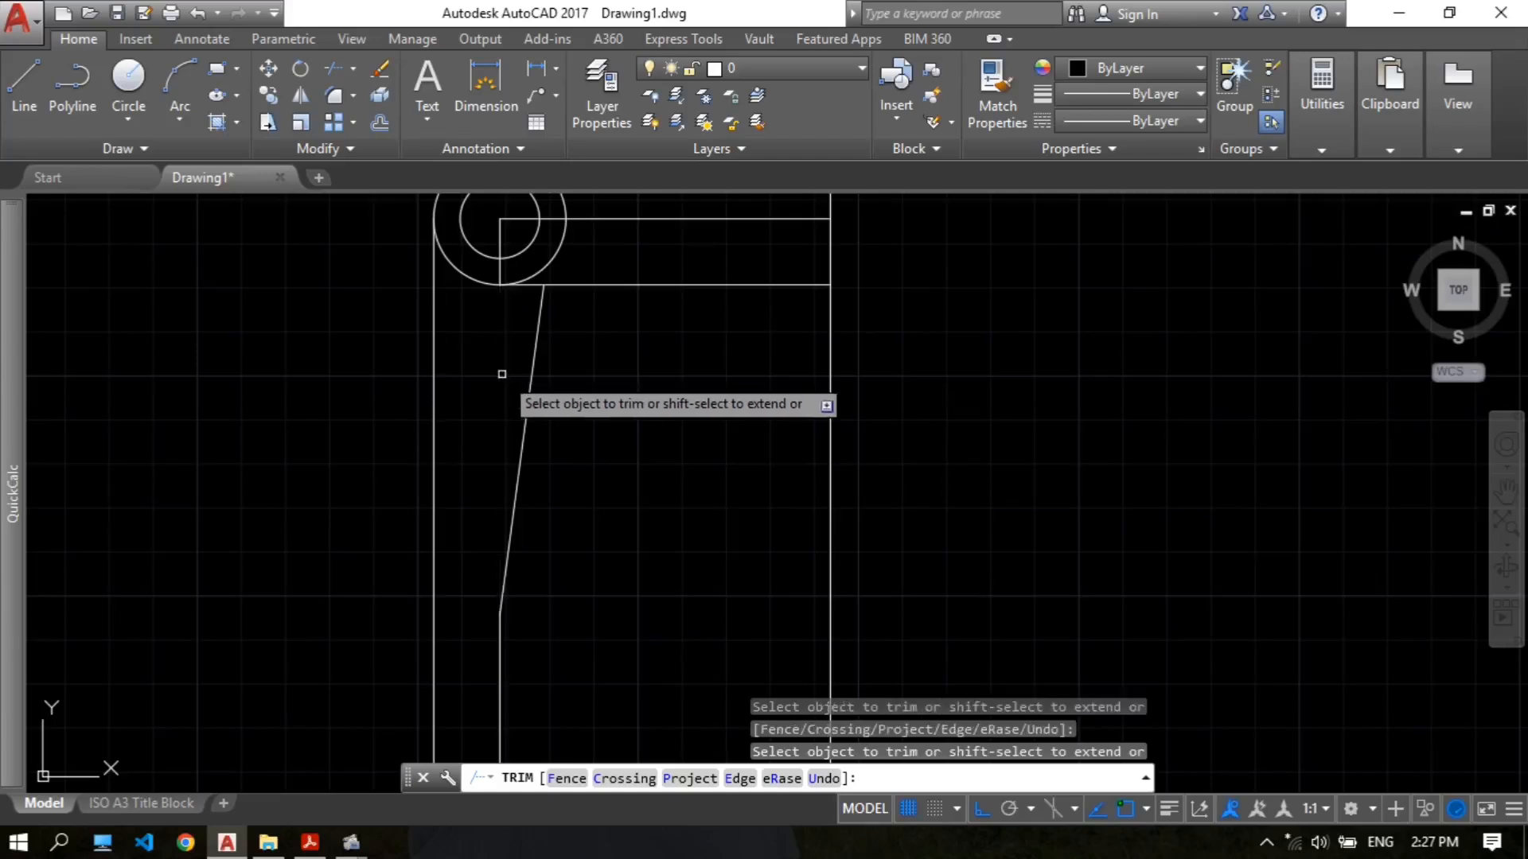
pyautogui.moveTo(502, 374); pyautogui.dragTo(488, 413, button='middle')
pyautogui.scroll(2, 461, 371)
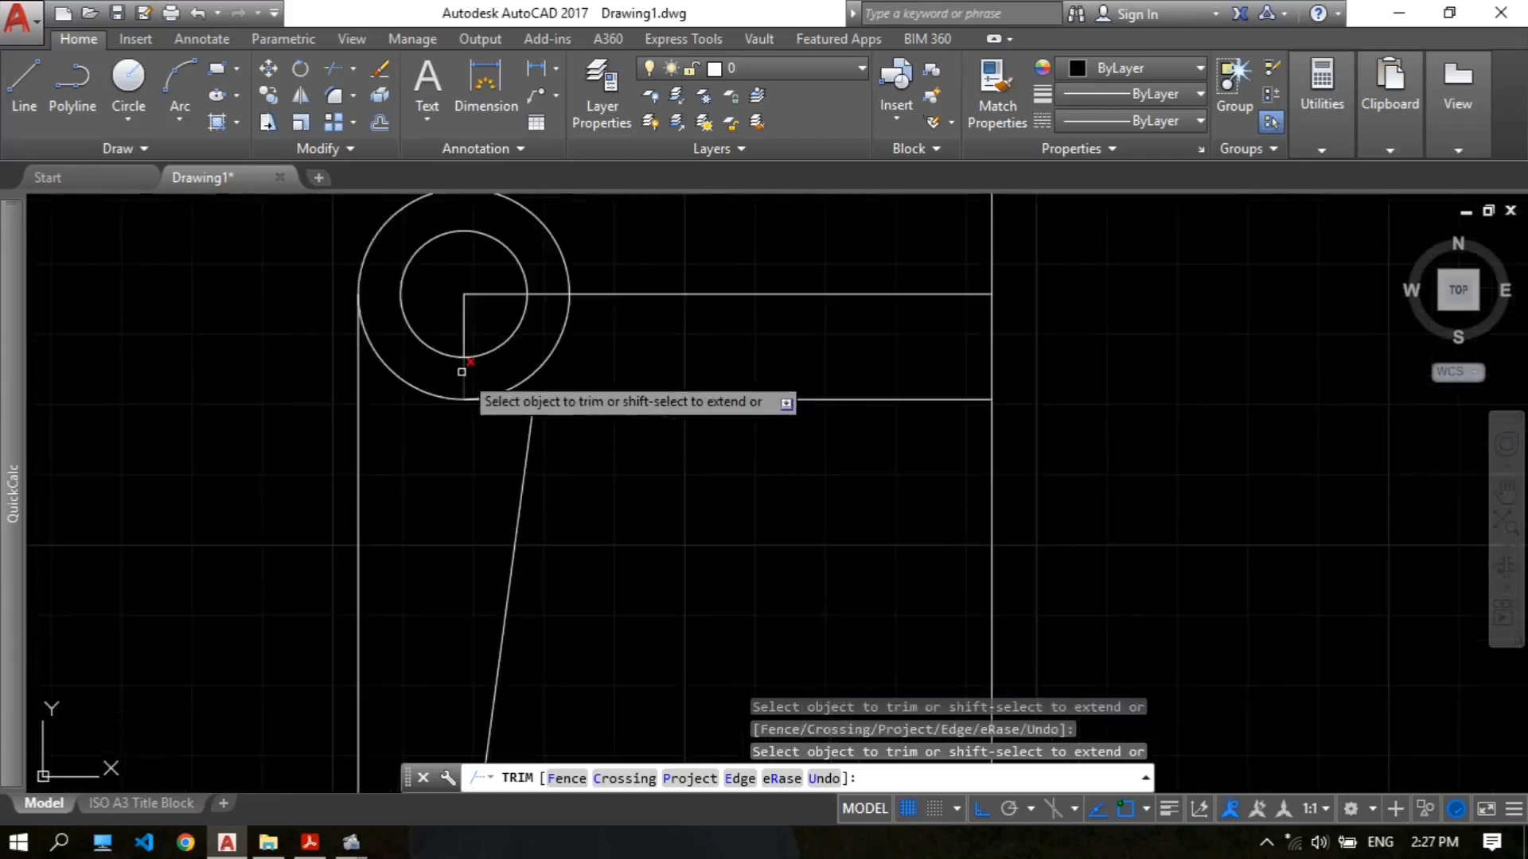
pyautogui.click(462, 371)
pyautogui.press('Return')
# Step: Erase the leftover vertical line segment inside the inner circle
pyautogui.write('e')
pyautogui.press('Return')
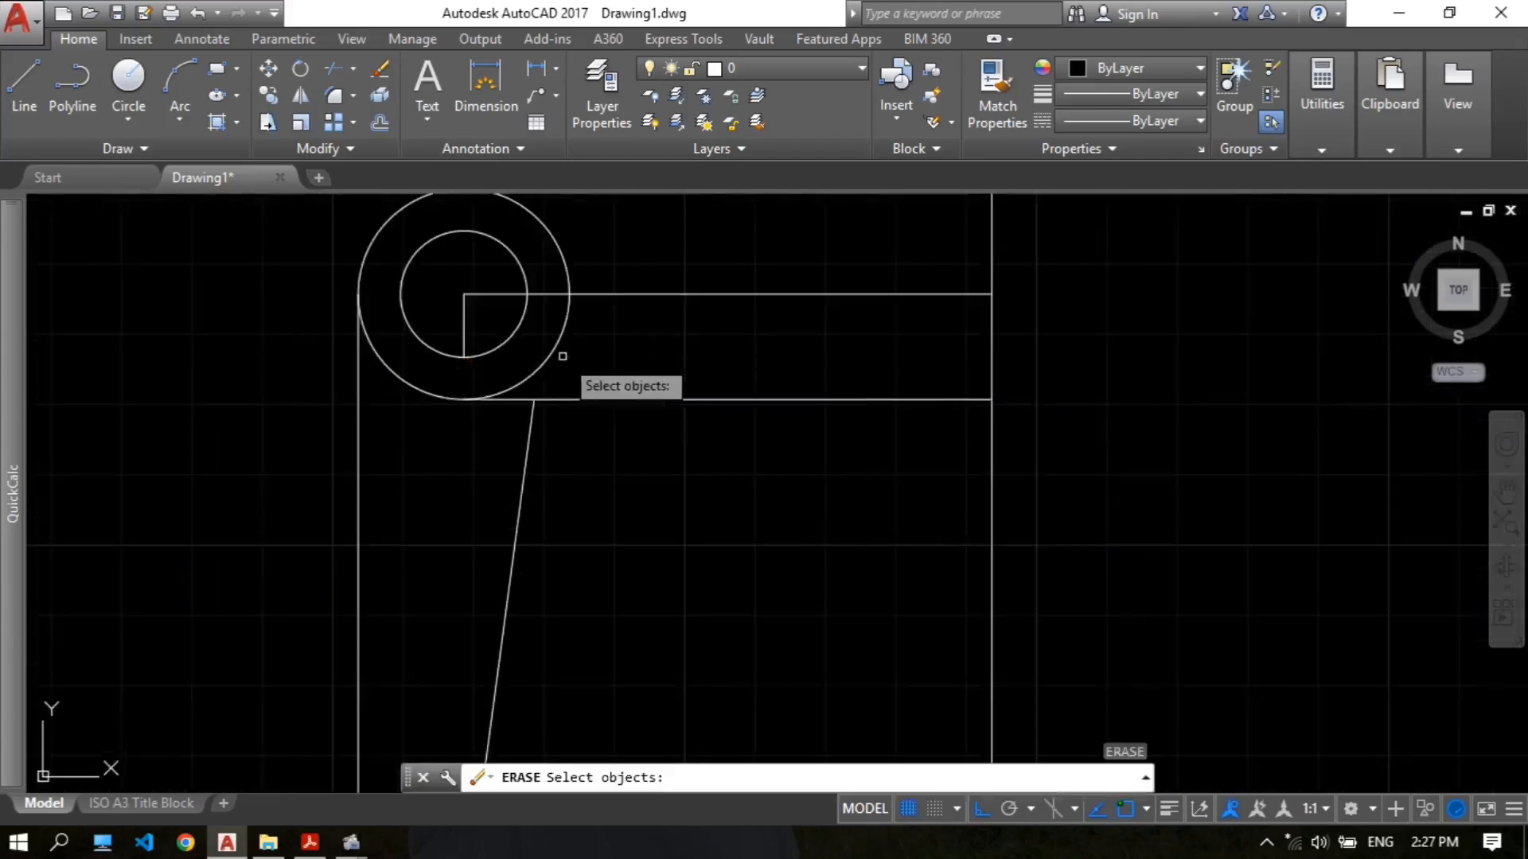
pyautogui.click(465, 318)
pyautogui.press('Return')
# Step: Trim the arm's lower edge between the outer circle and the slanted leg edge
pyautogui.write('t')
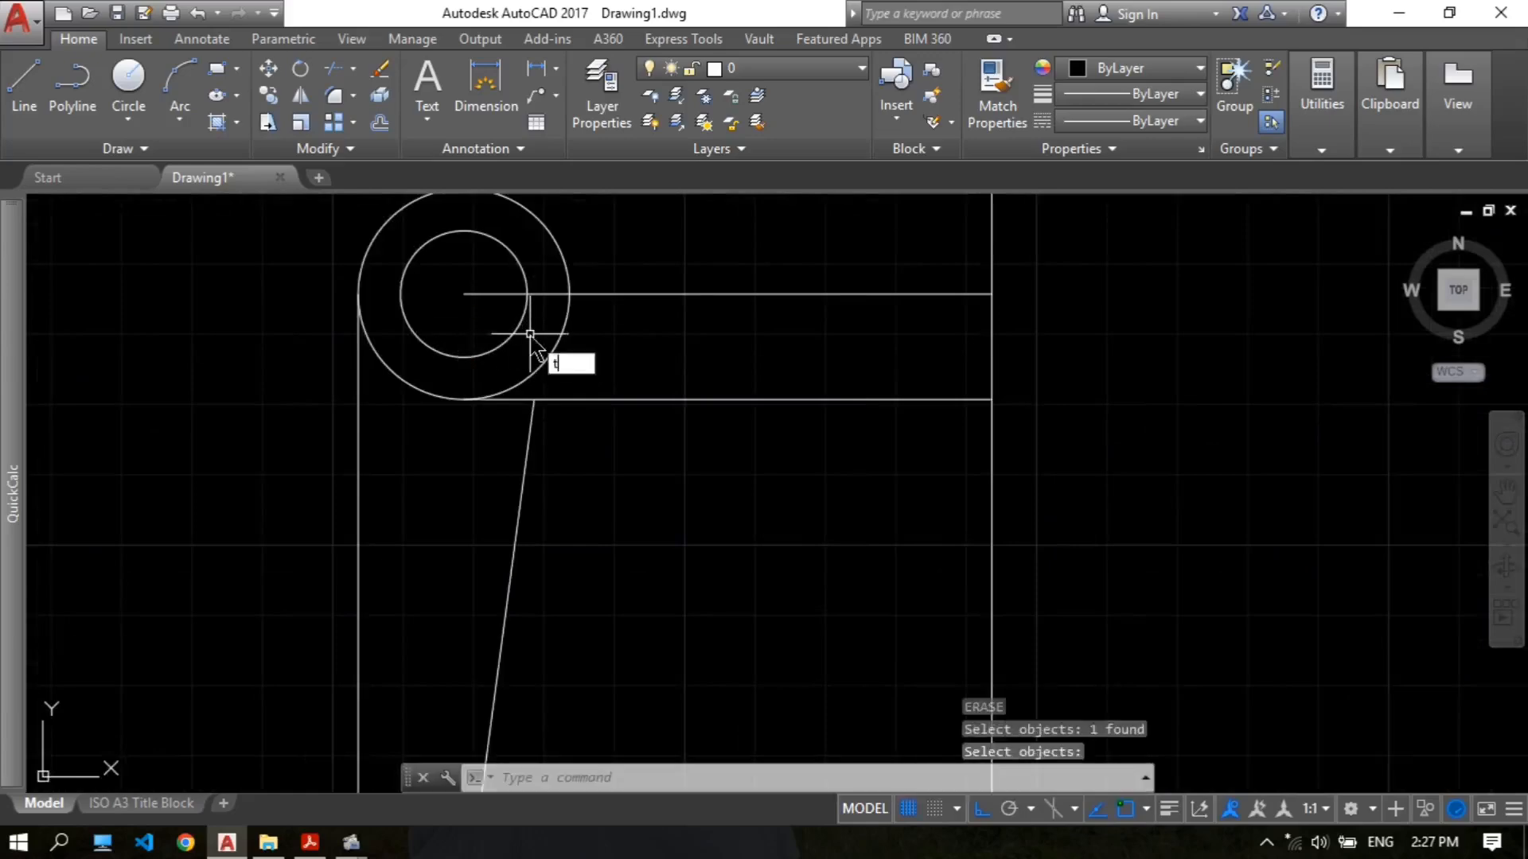
pyautogui.write('r')
pyautogui.press('Return')
pyautogui.press('Return')
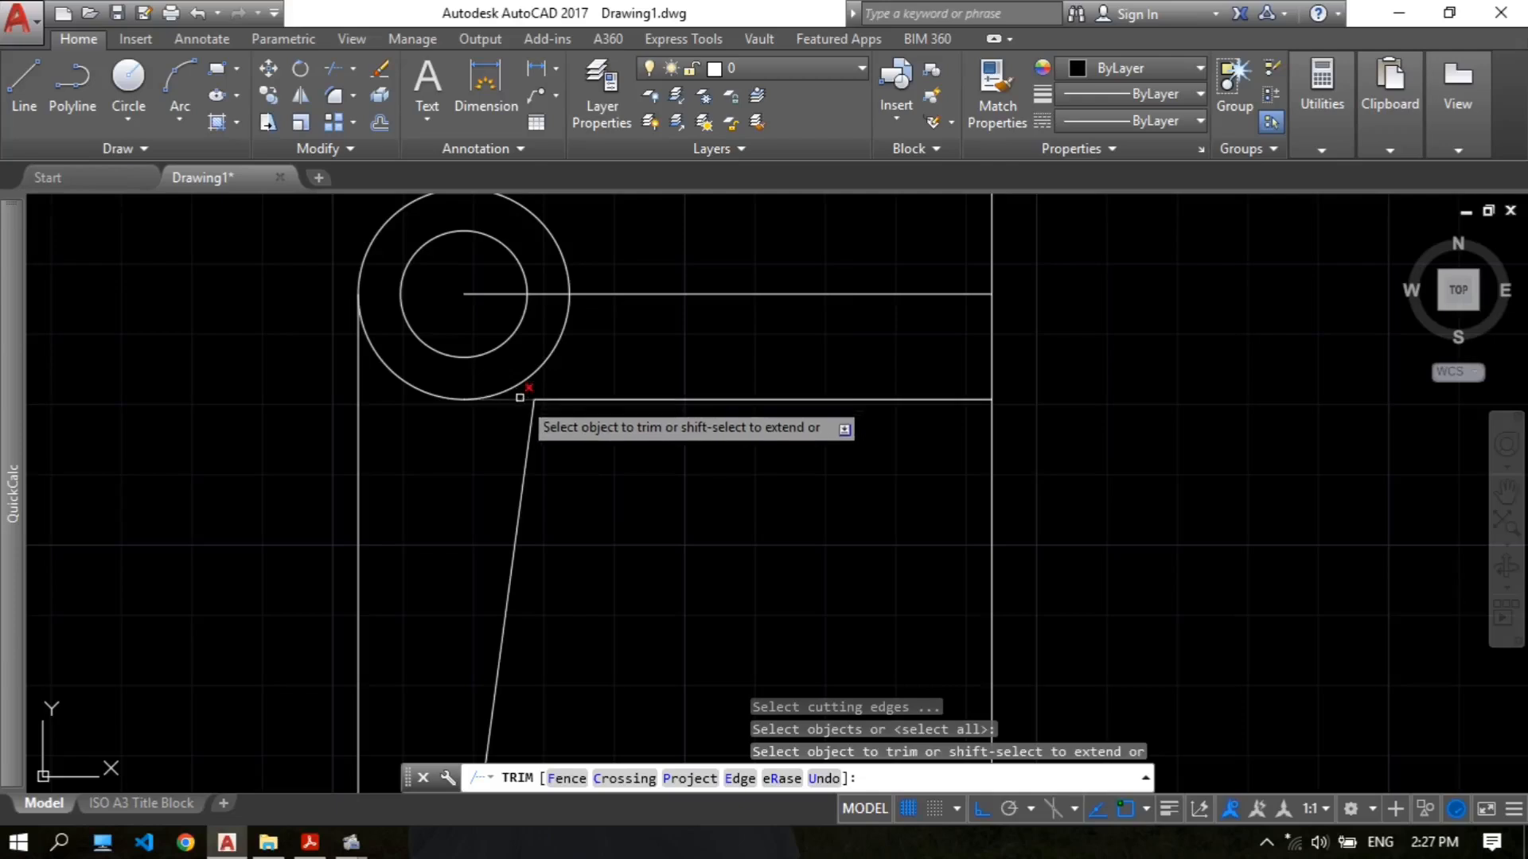
pyautogui.click(521, 397)
pyautogui.press('Return')
# Step: Compare the arm and leg junction with the puller PDF and return to AutoCAD
pyautogui.scroll(-3, 629, 354)
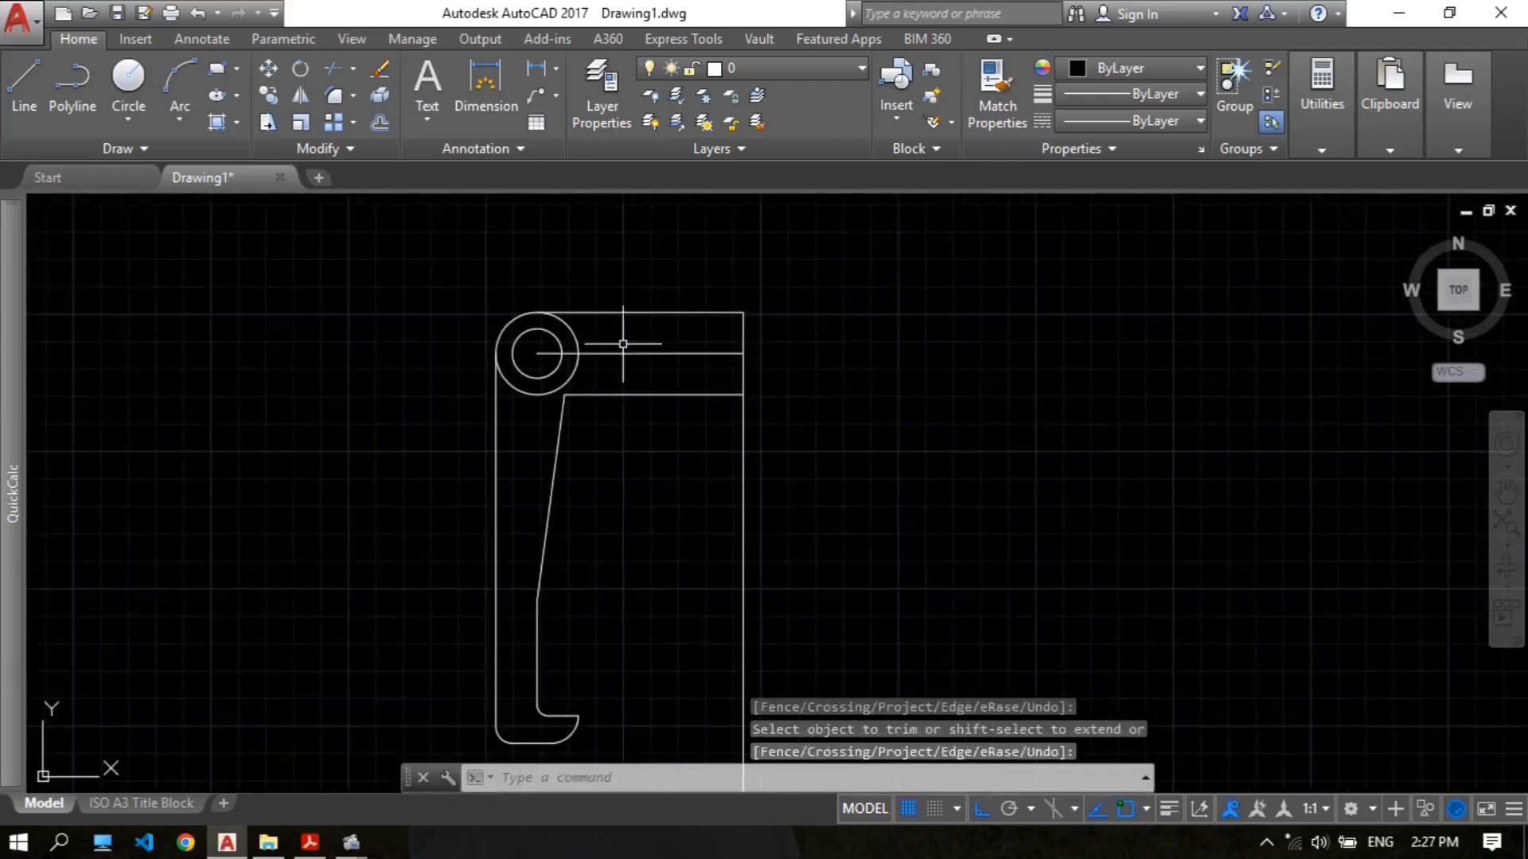
pyautogui.moveTo(626, 370); pyautogui.dragTo(524, 350, button='middle')
pyautogui.scroll(2, 552, 436)
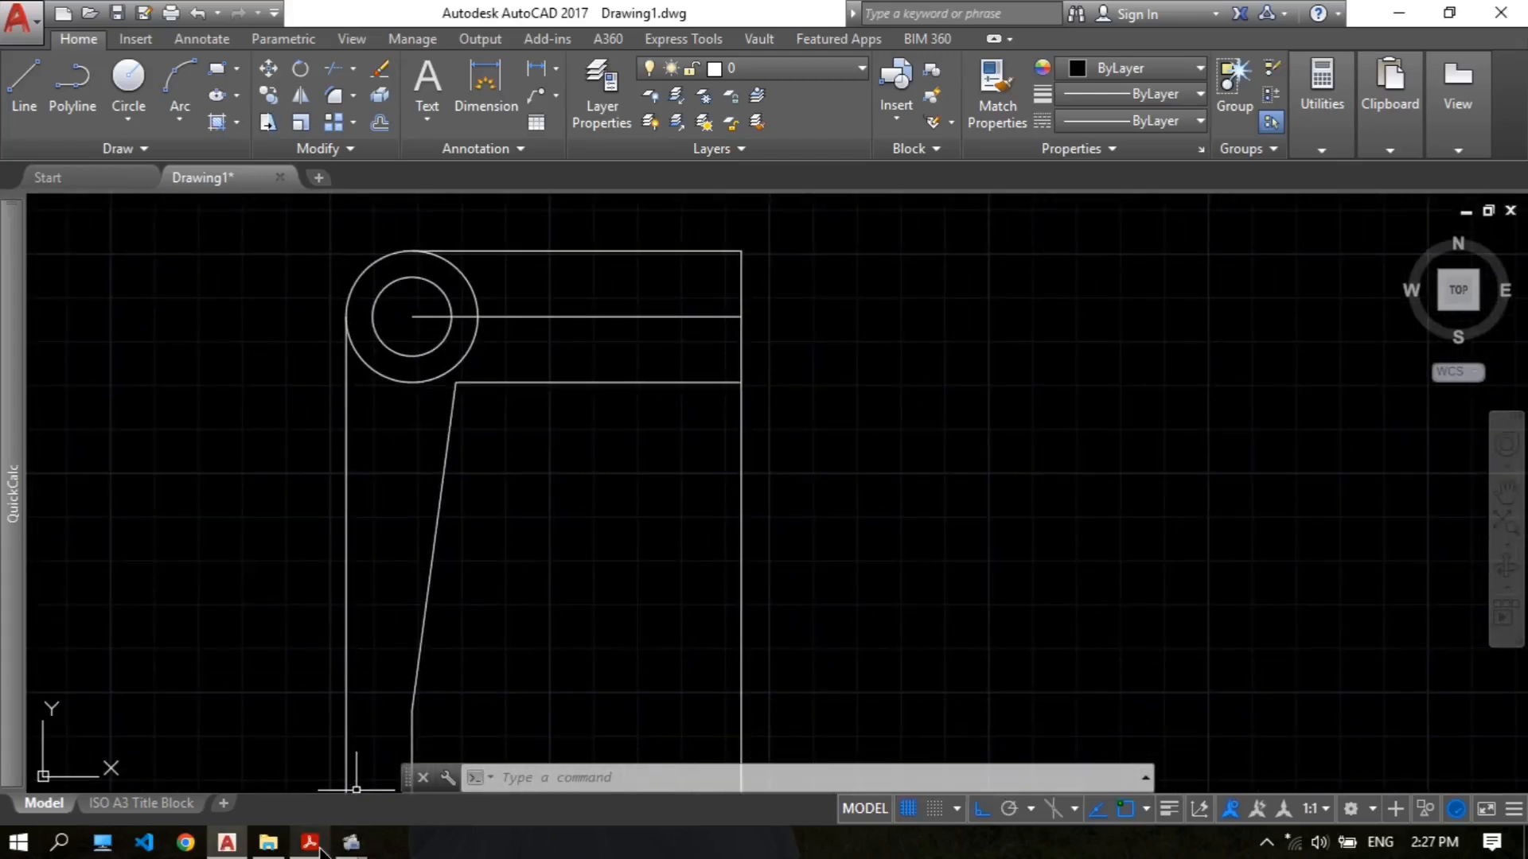
pyautogui.click(318, 849)
pyautogui.click(319, 849)
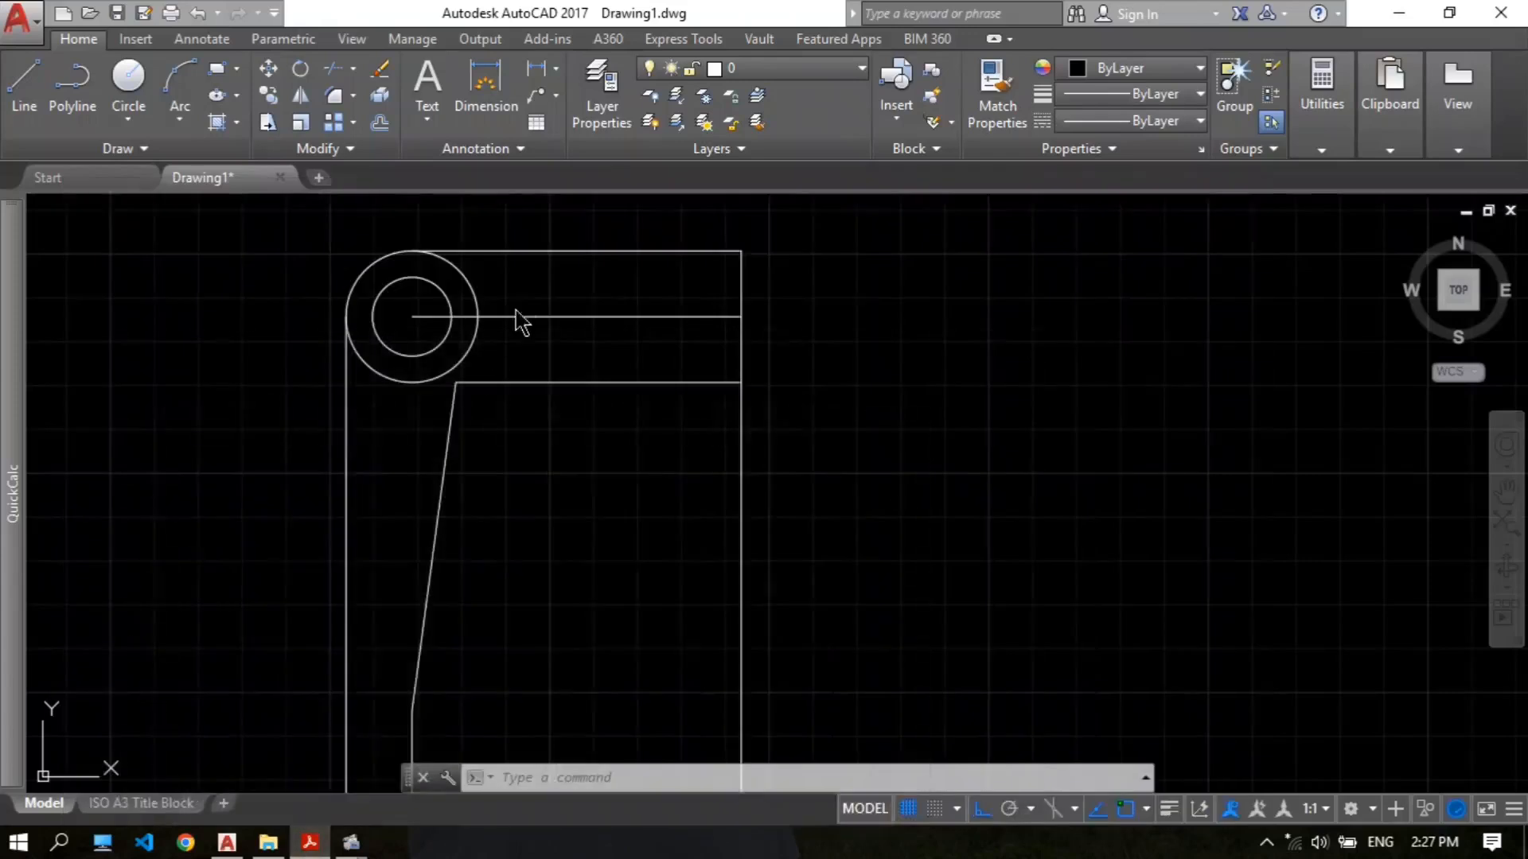
# Step: Stretch the outer end of the arm's lower edge back to the lowest point of the outer circle
pyautogui.scroll(4, 433, 392)
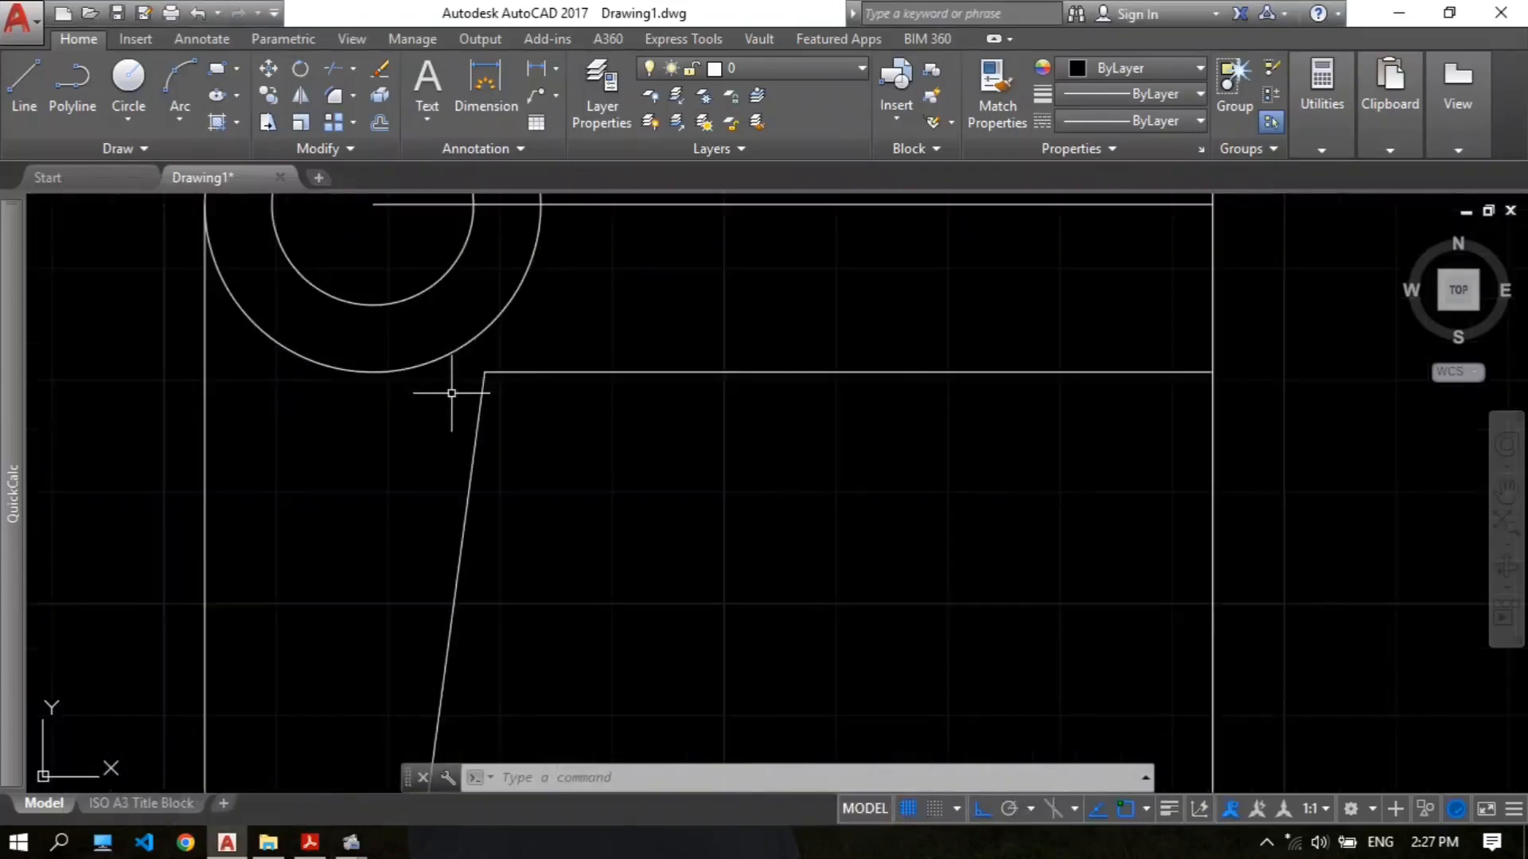
pyautogui.click(516, 372)
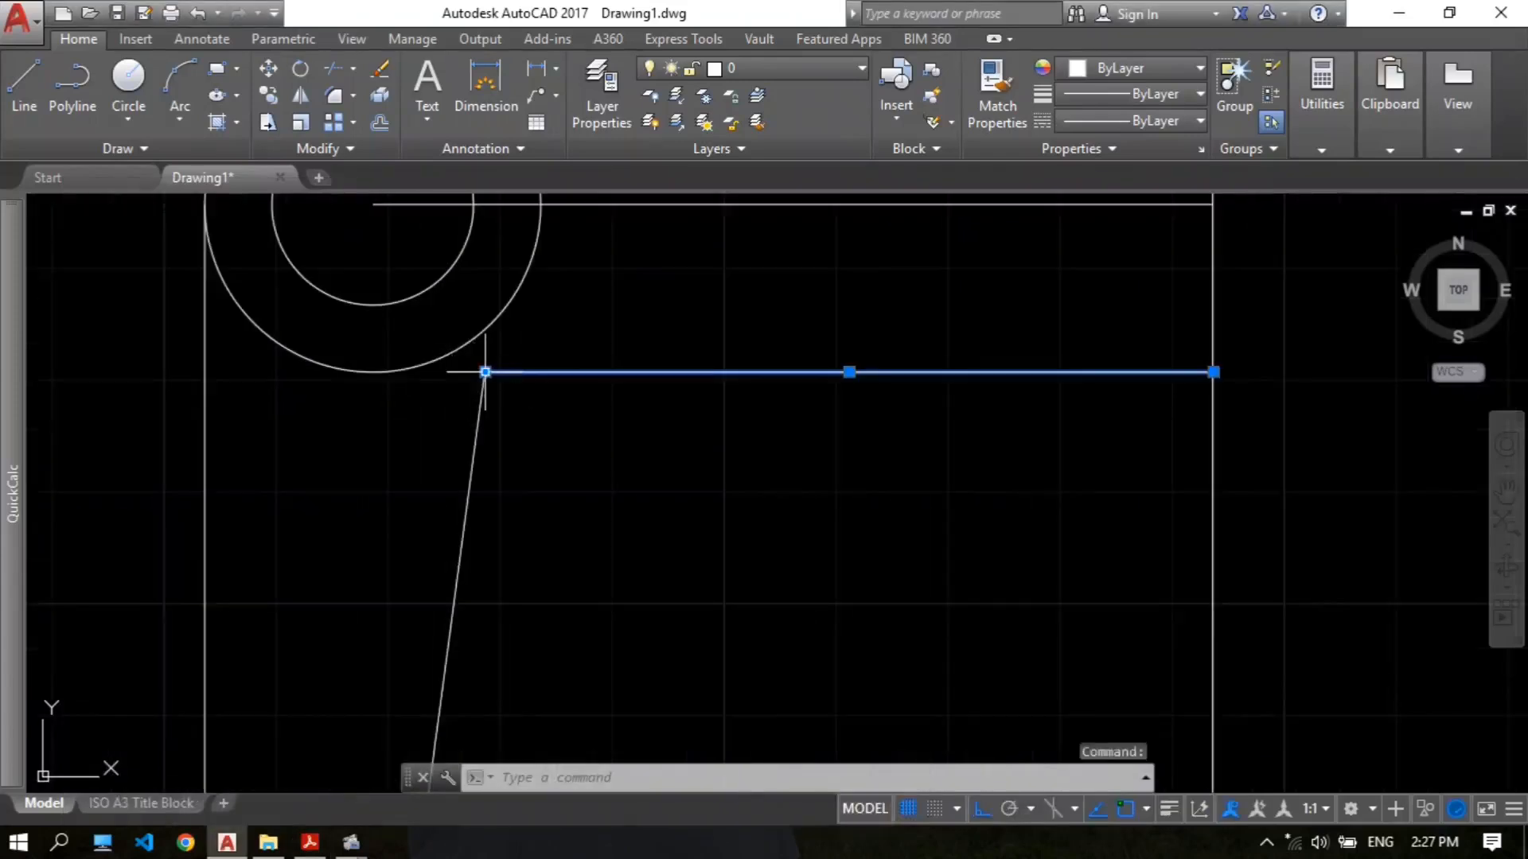
pyautogui.click(485, 372)
pyautogui.click(372, 370)
pyautogui.write('tr')
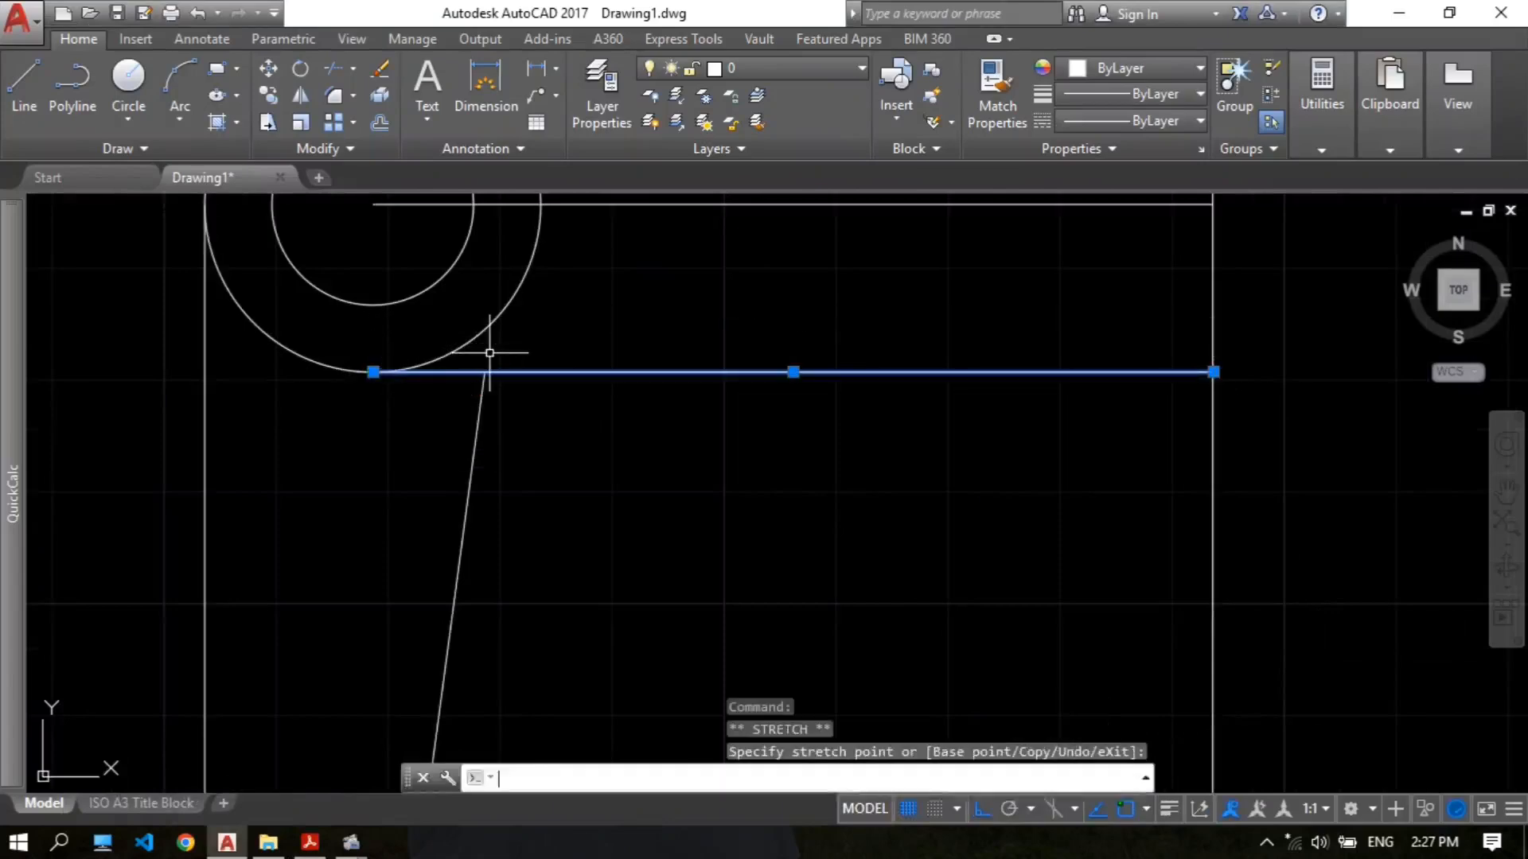
pyautogui.press('Return')
pyautogui.press('Escape')
pyautogui.scroll(-2, 539, 365)
pyautogui.scroll(2, 580, 334)
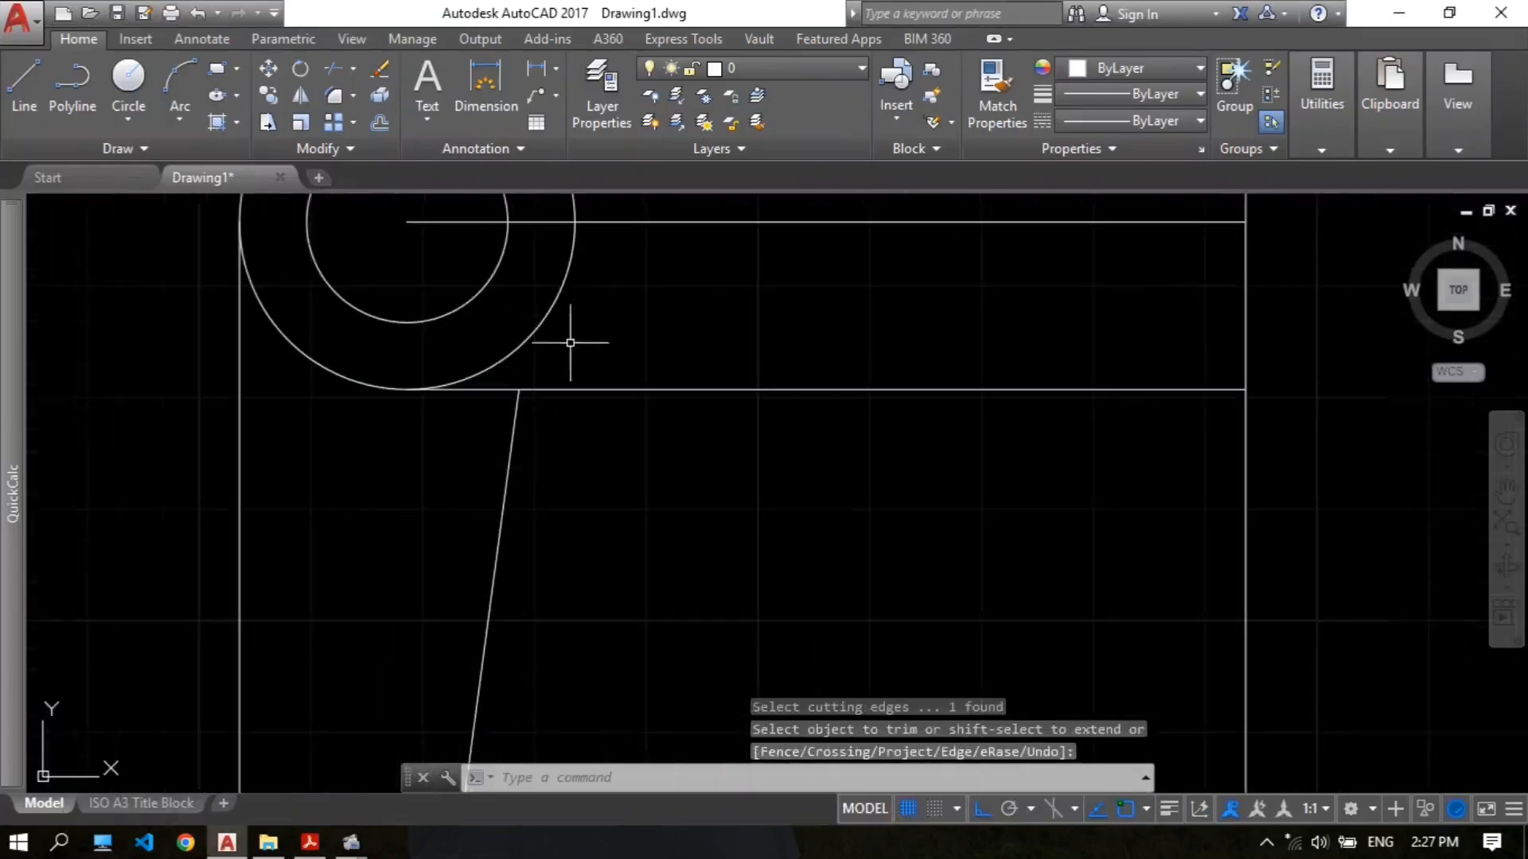
# Step: Trim away the half of the outer circle lying inside the arm, leaving only its rounded end
pyautogui.scroll(-4, 632, 315)
pyautogui.write('tr')
pyautogui.press('Return')
pyautogui.press('Return')
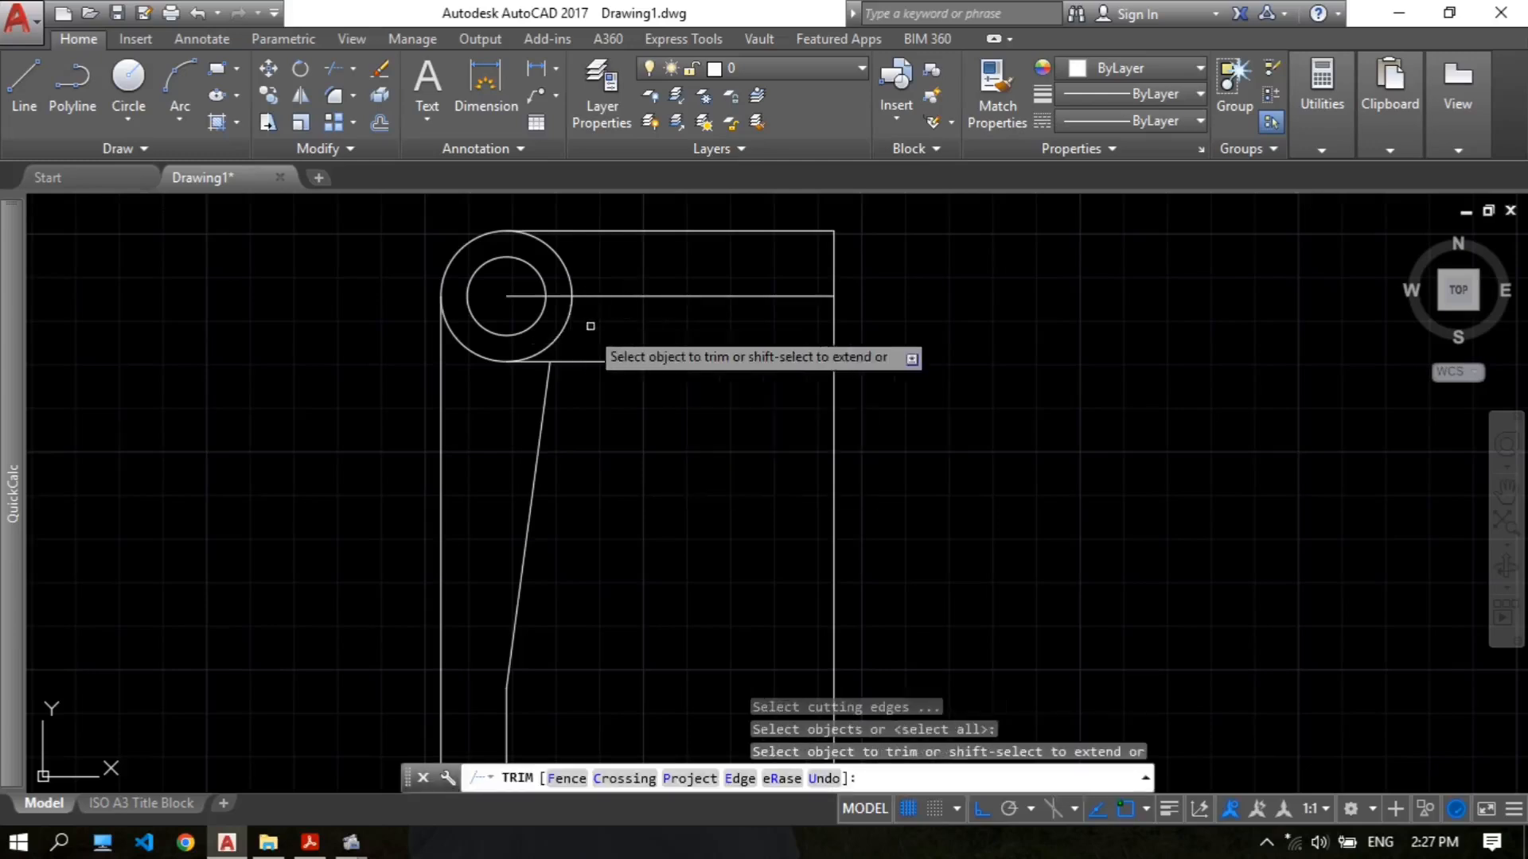
pyautogui.click(561, 335)
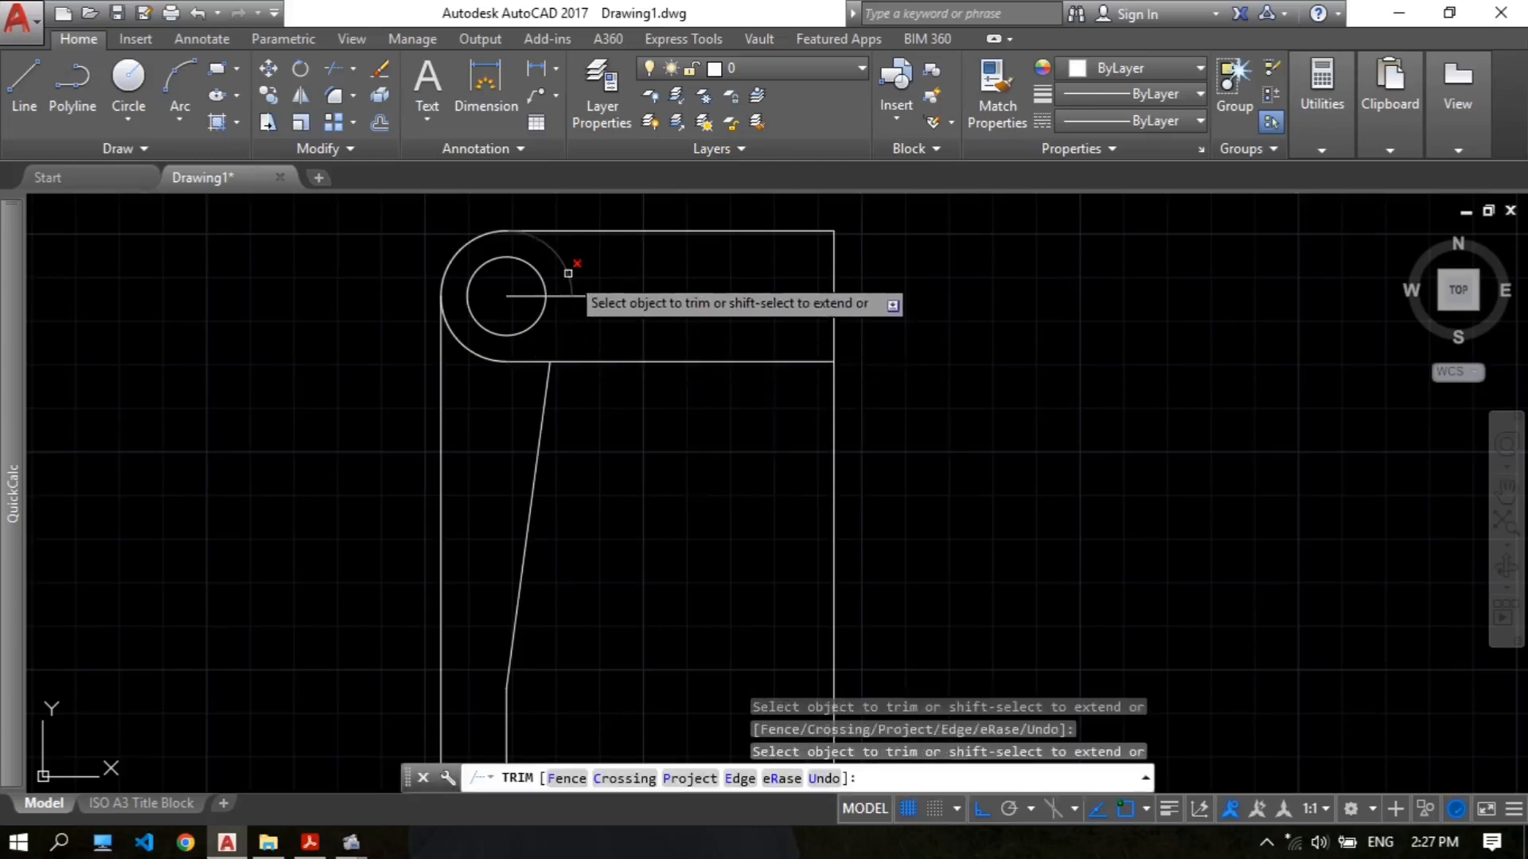
pyautogui.click(579, 273)
pyautogui.press('Escape')
pyautogui.scroll(-3, 737, 249)
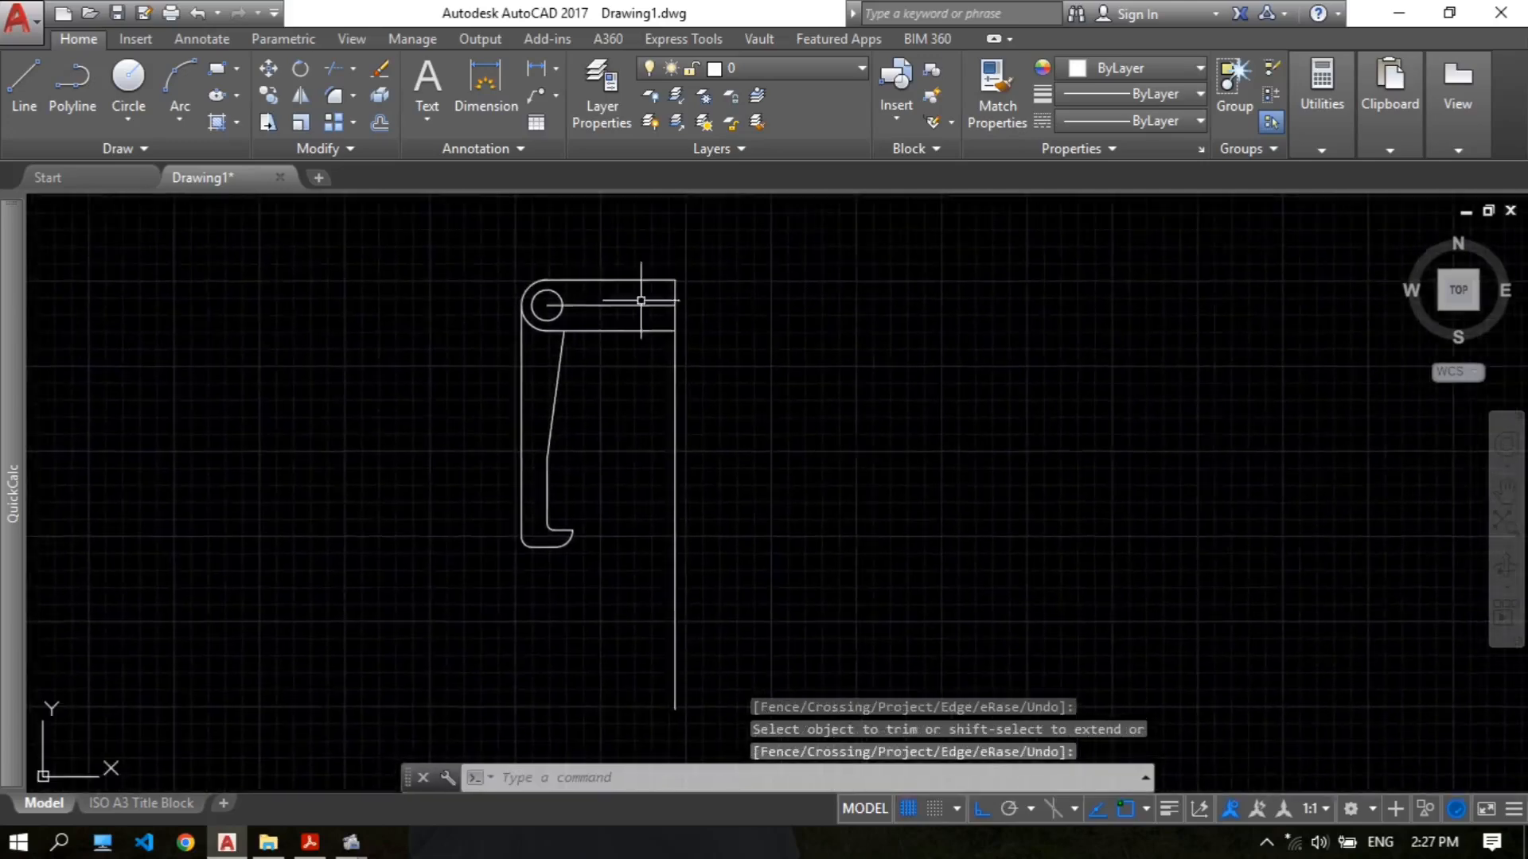
# Step: Check the centre lines of the arm in the puller PDF and return to AutoCAD
pyautogui.scroll(2, 621, 382)
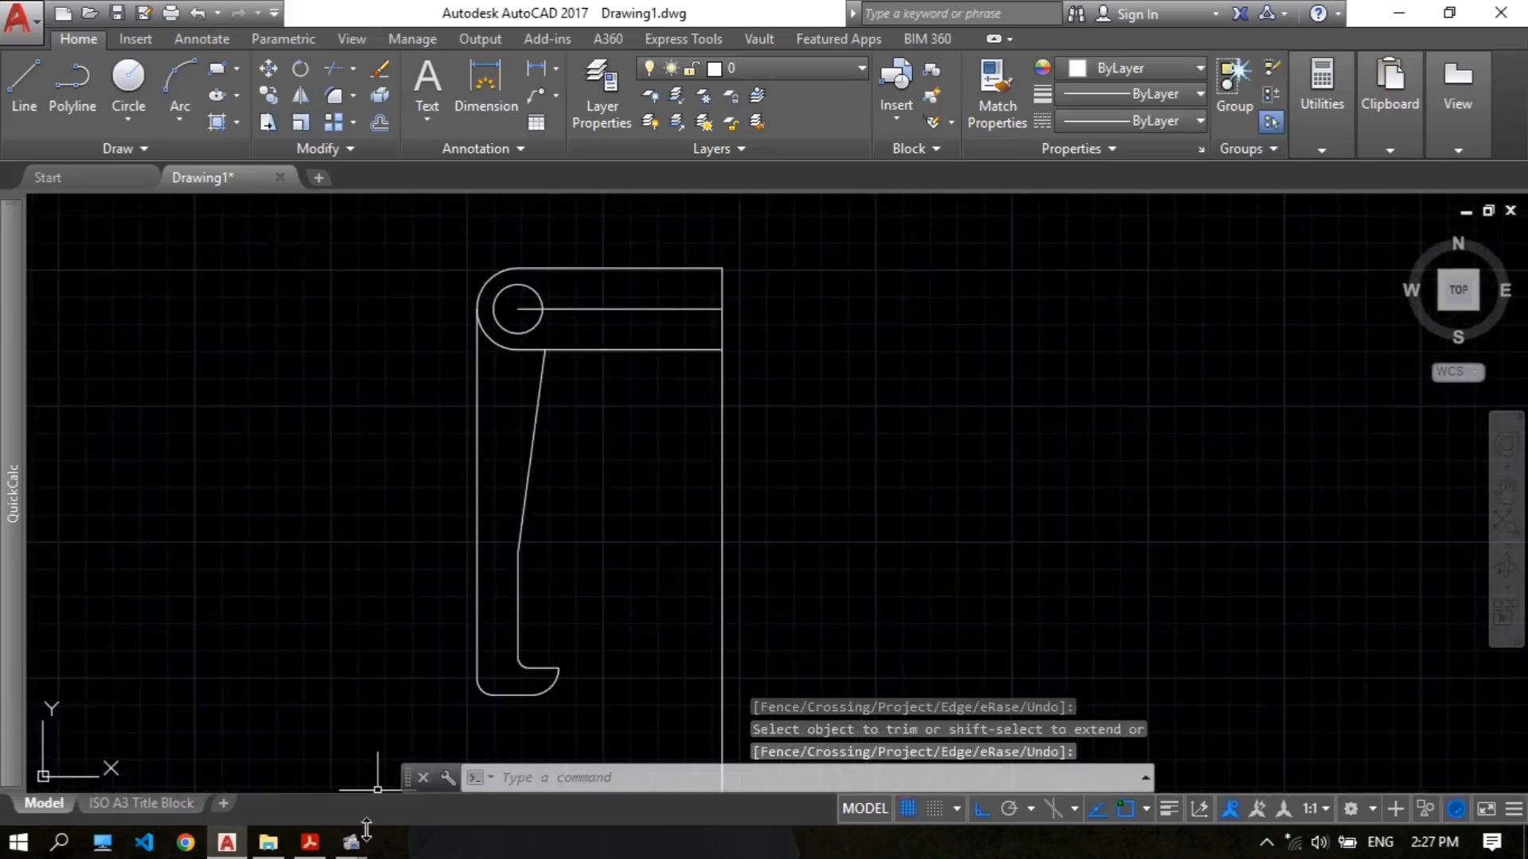
pyautogui.click(318, 844)
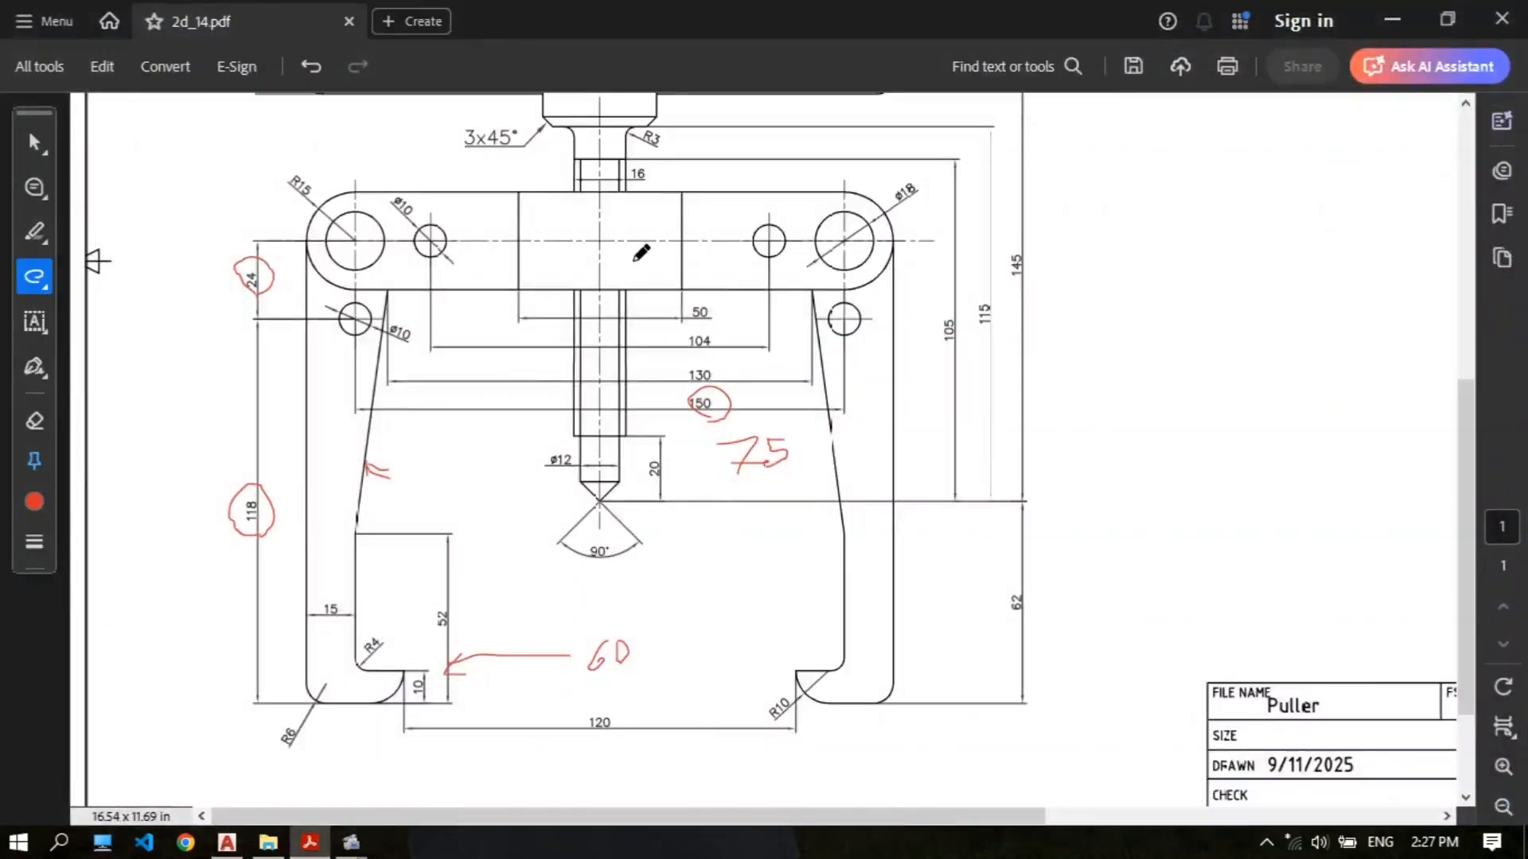
pyautogui.click(226, 841)
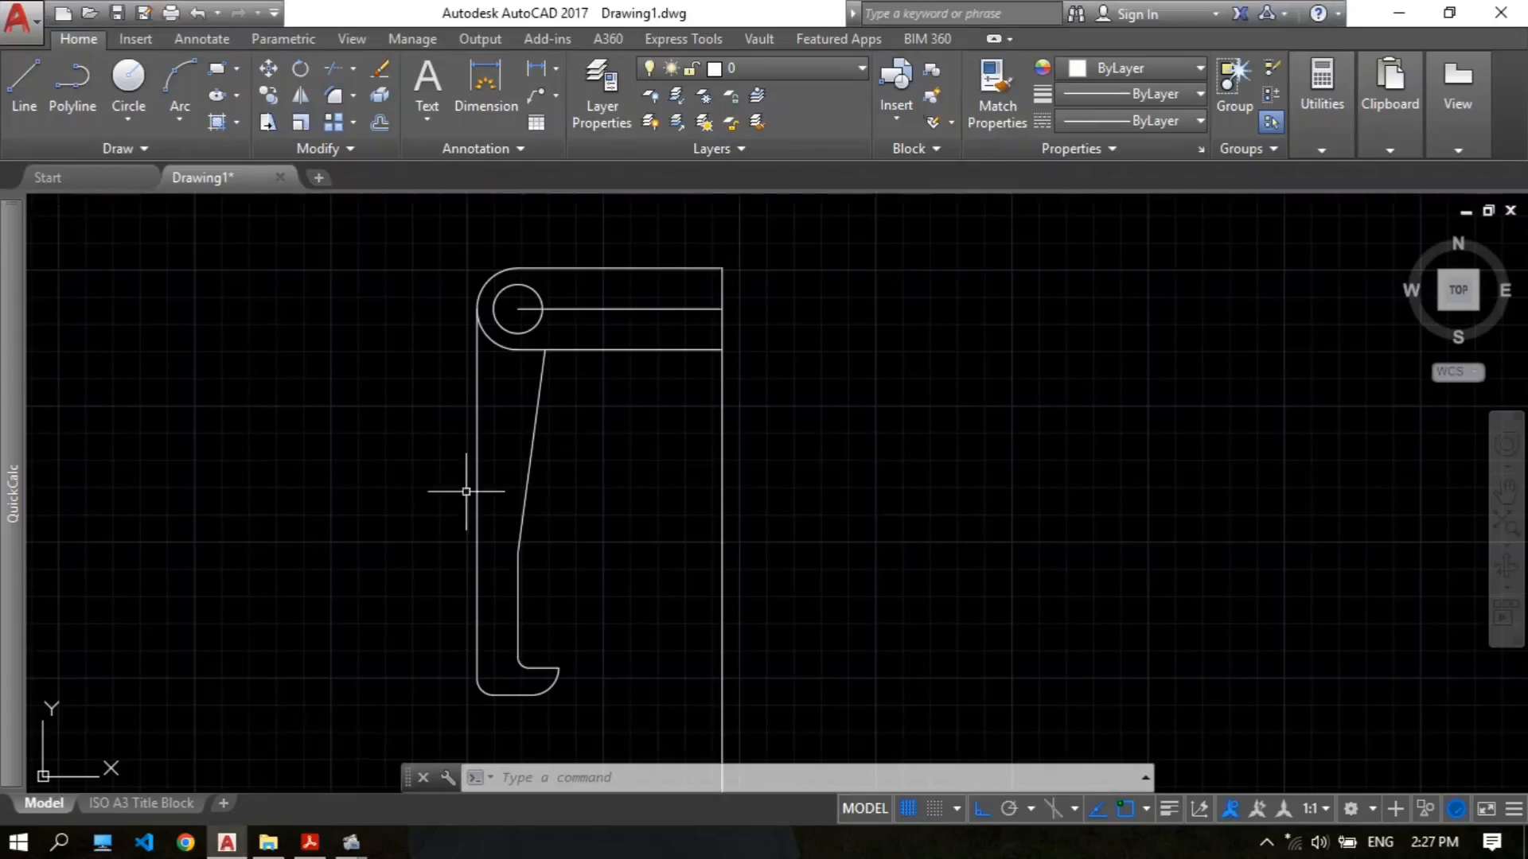
# Step: Create a new layer named construction
pyautogui.click(598, 103)
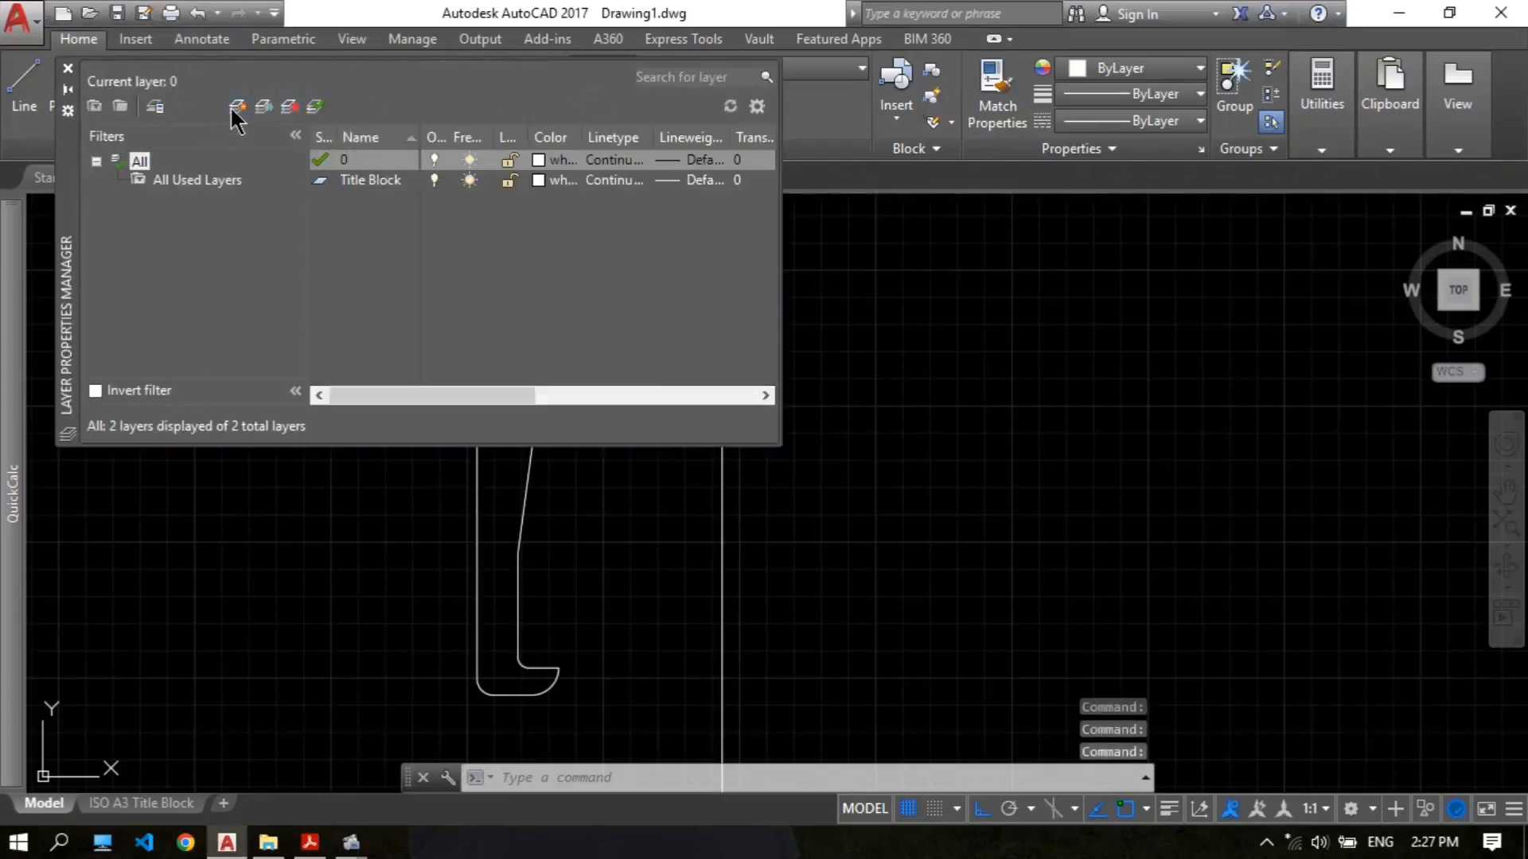
pyautogui.click(232, 107)
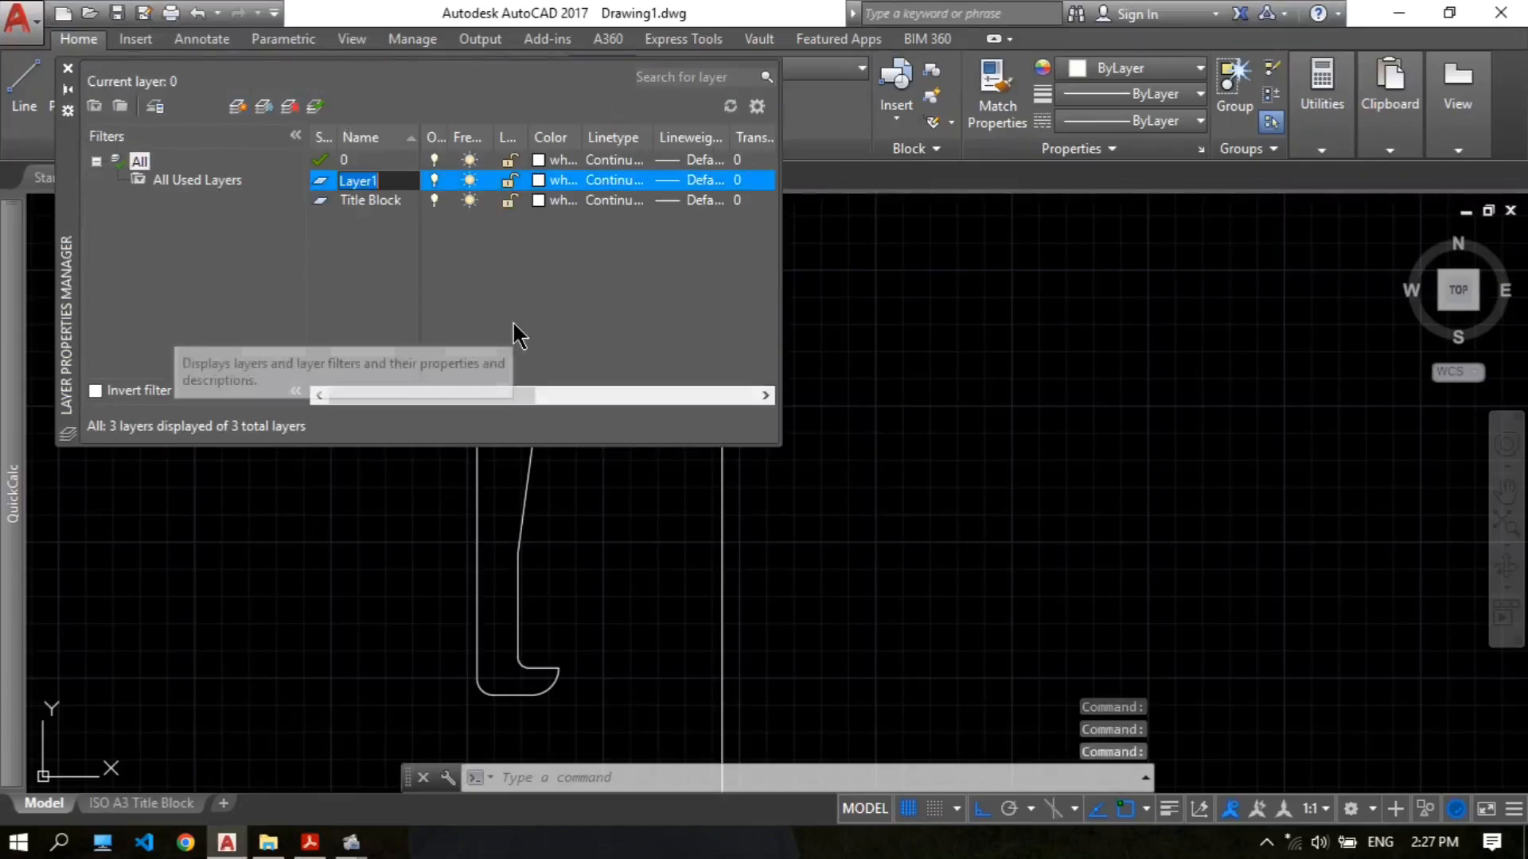
pyautogui.write('construction')
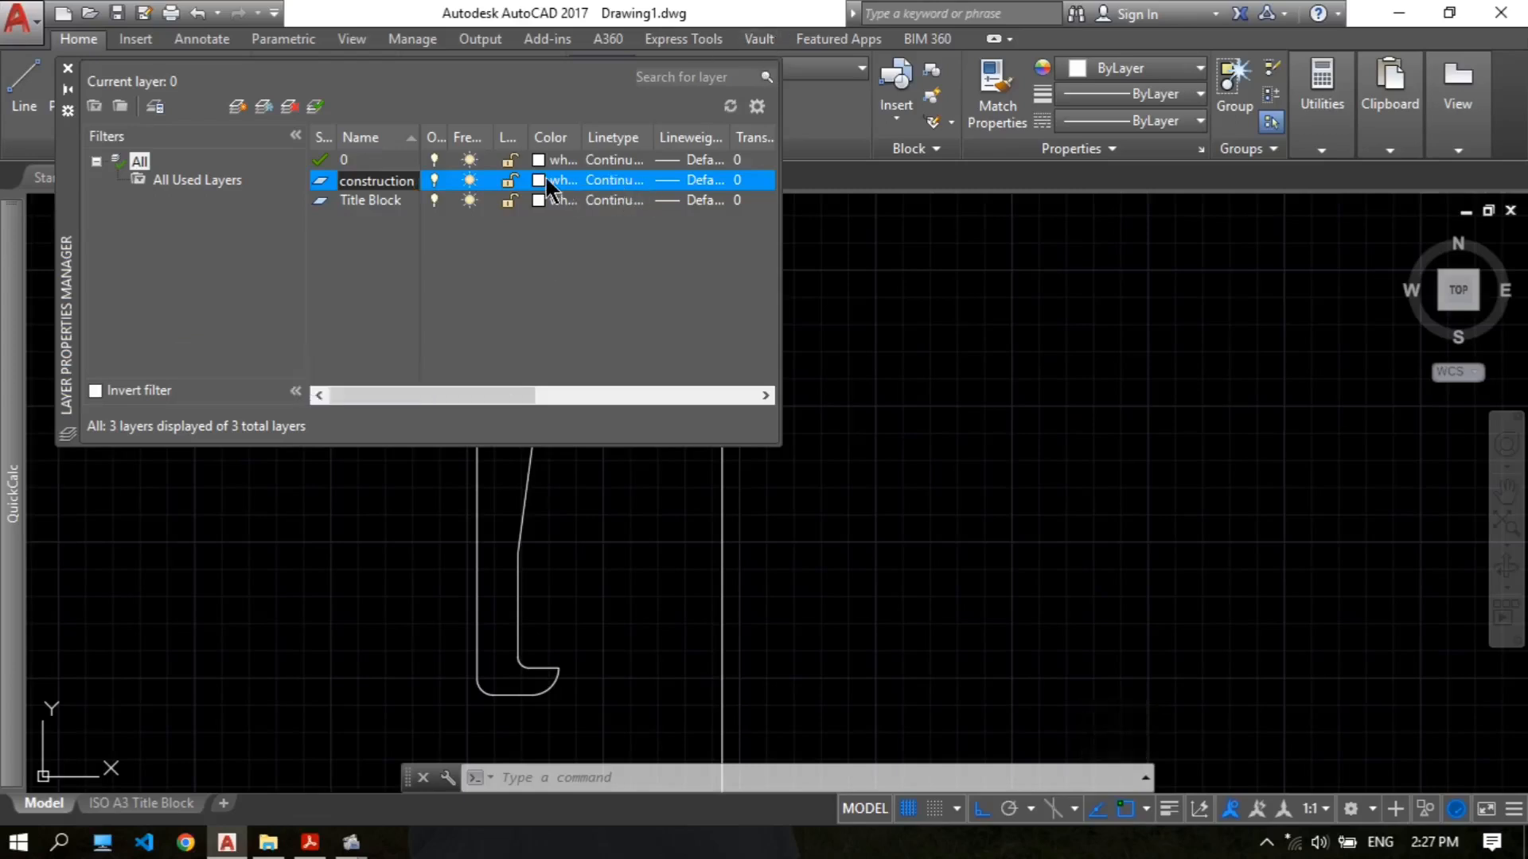
pyautogui.press('Return')
# Step: Load the CENTER2 linetype and assign it to the construction layer
pyautogui.click(611, 182)
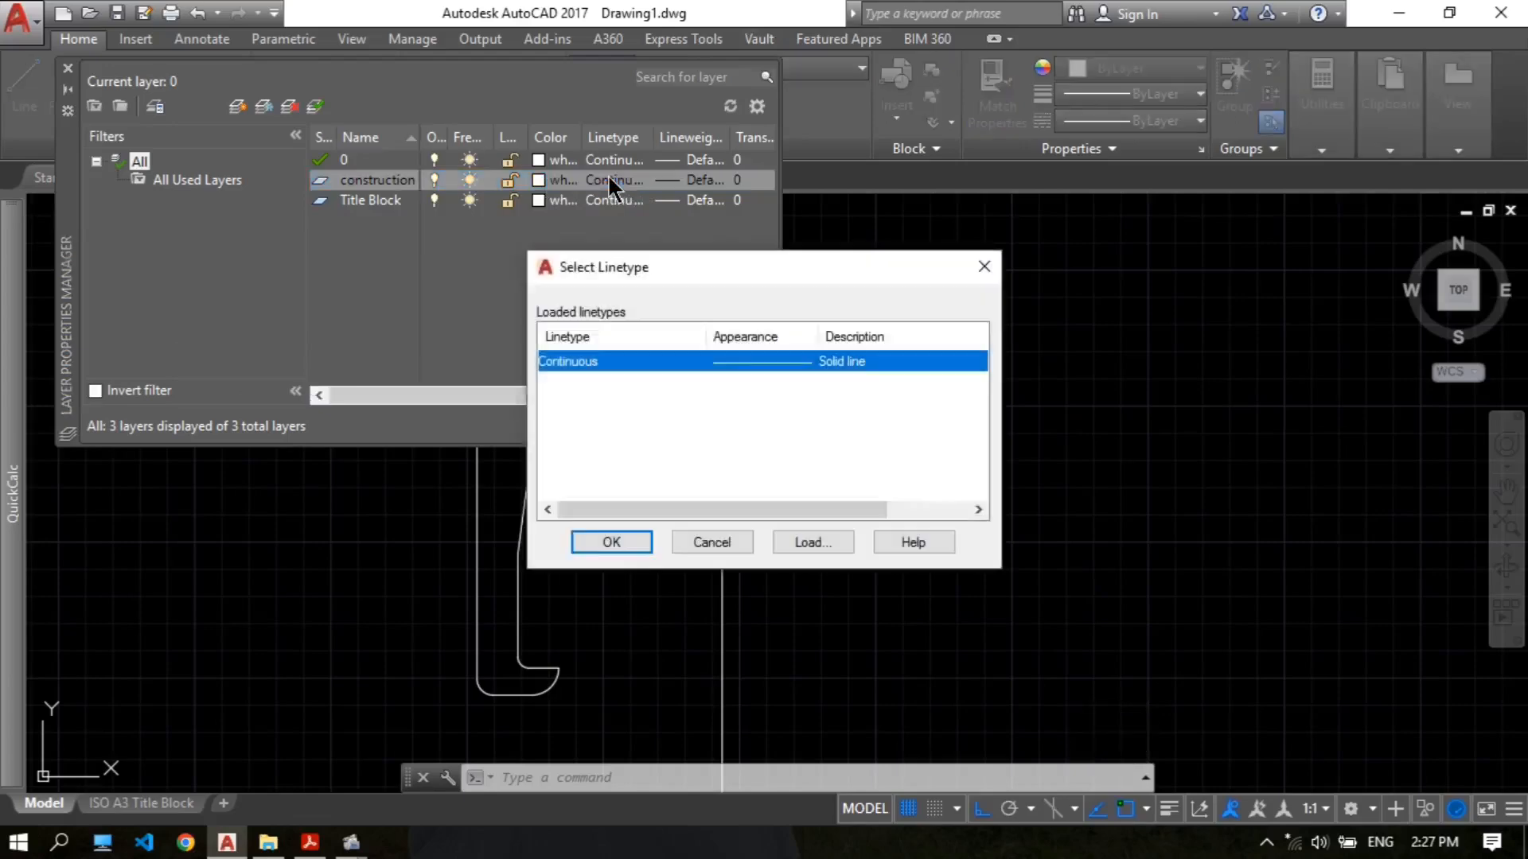
pyautogui.click(802, 539)
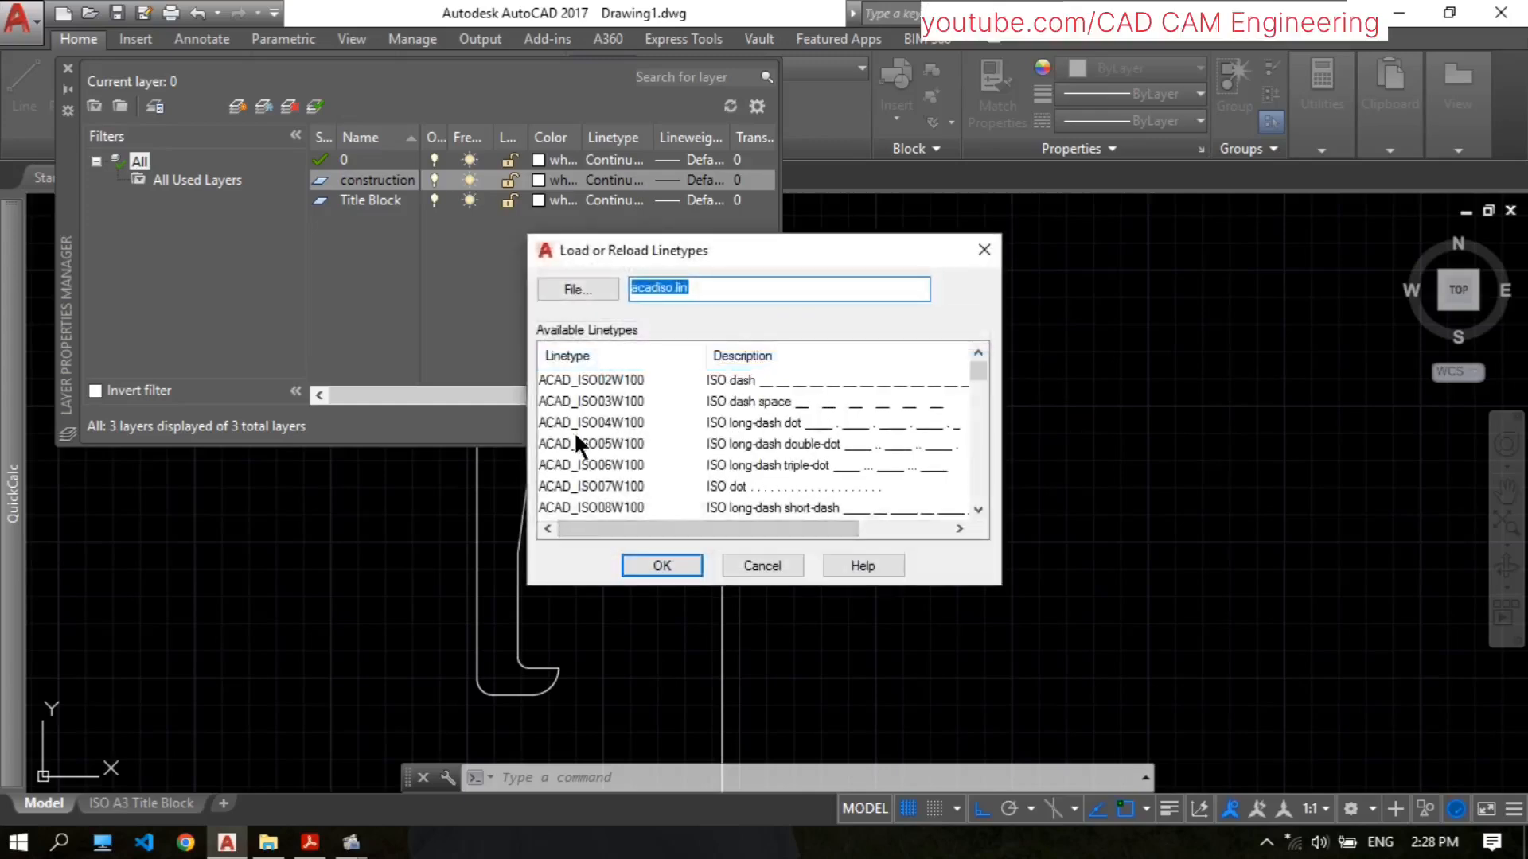
pyautogui.scroll(-7, 612, 453)
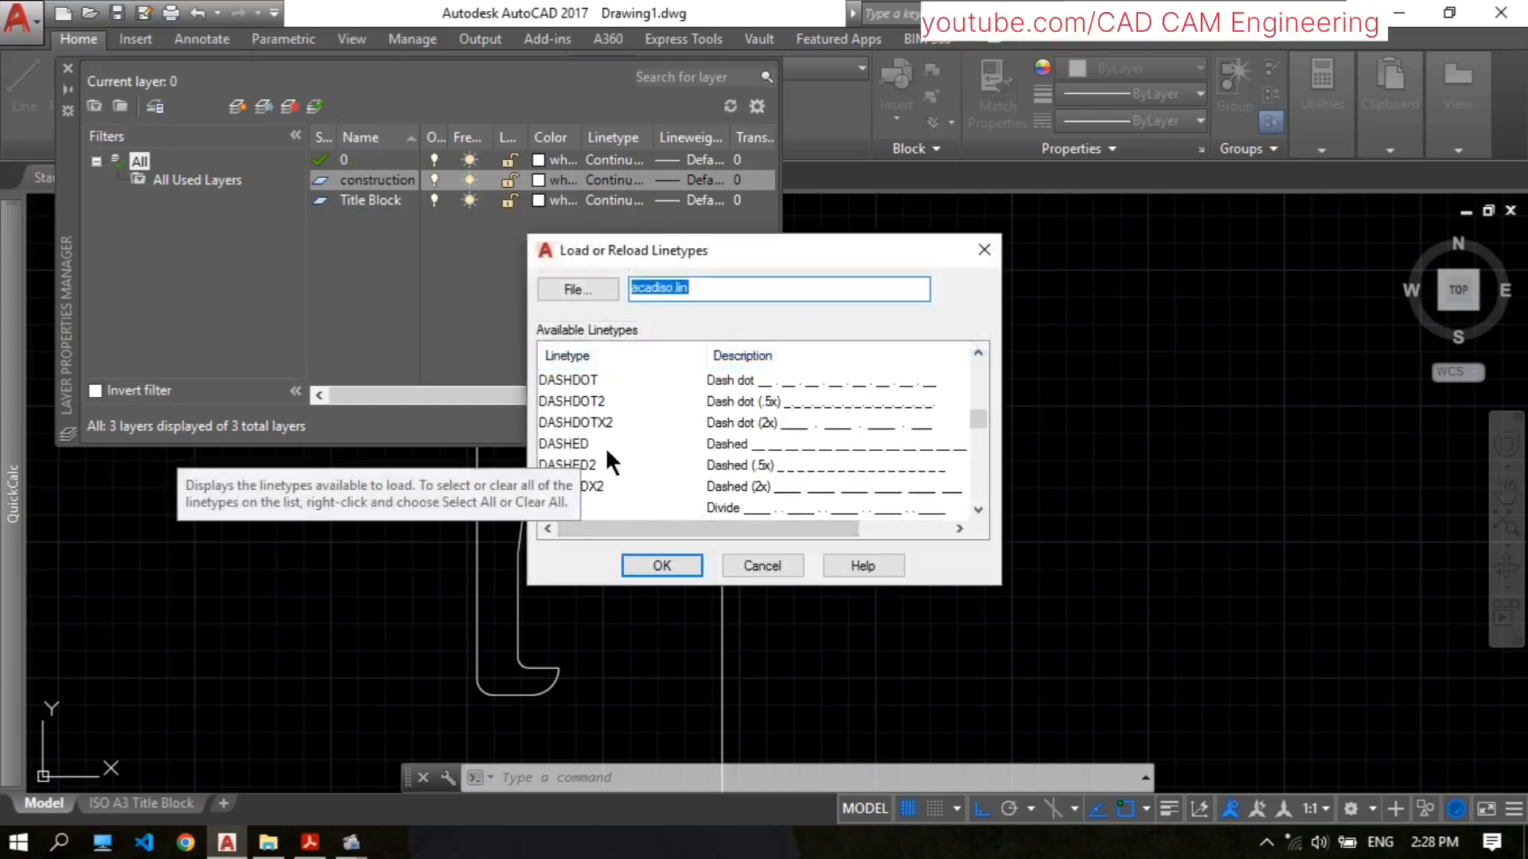
pyautogui.scroll(1, 605, 447)
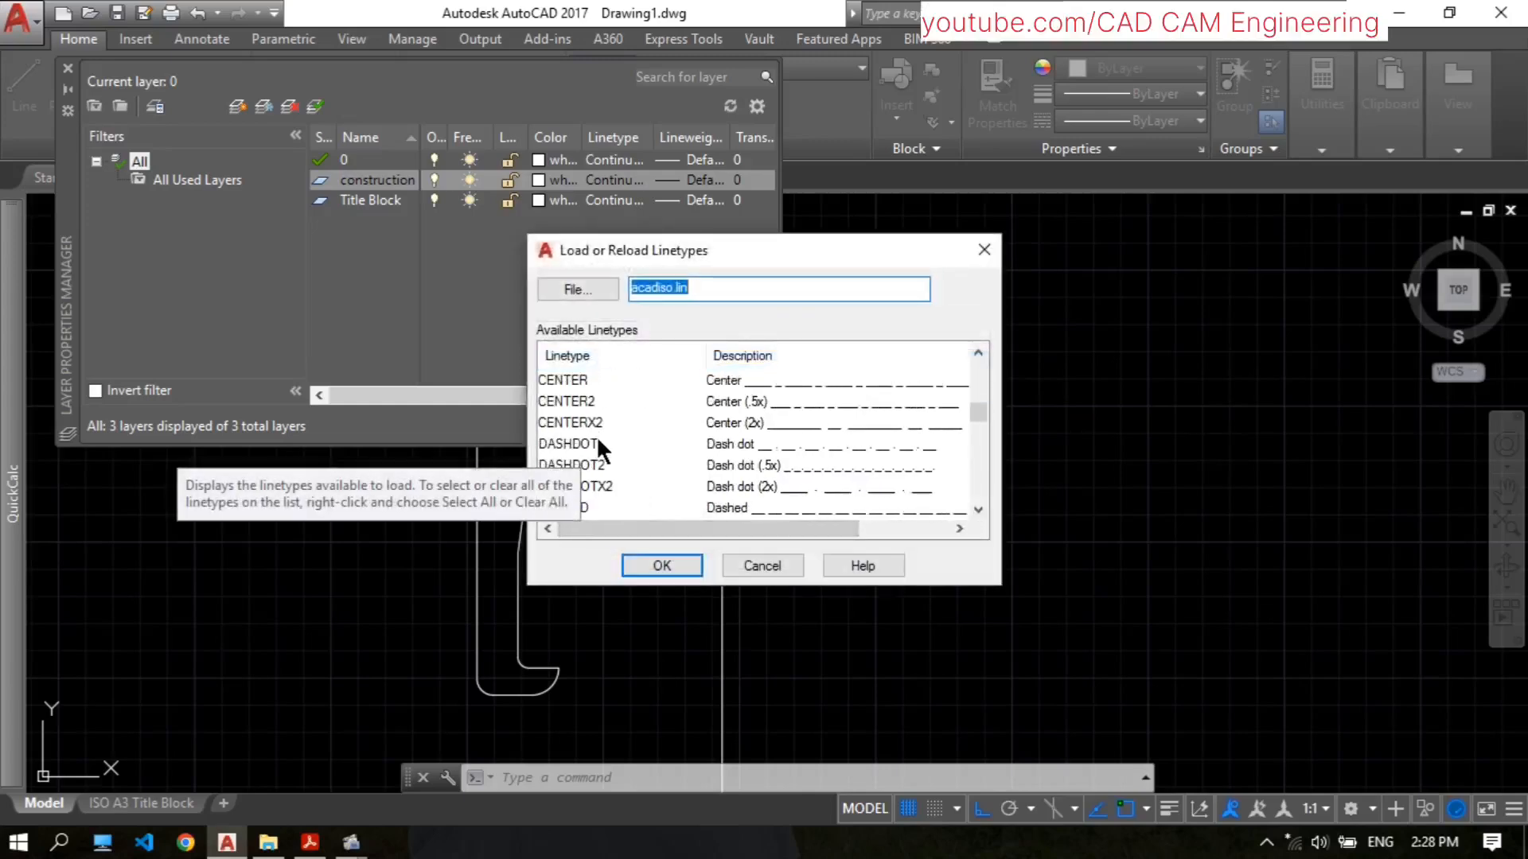
pyautogui.click(566, 401)
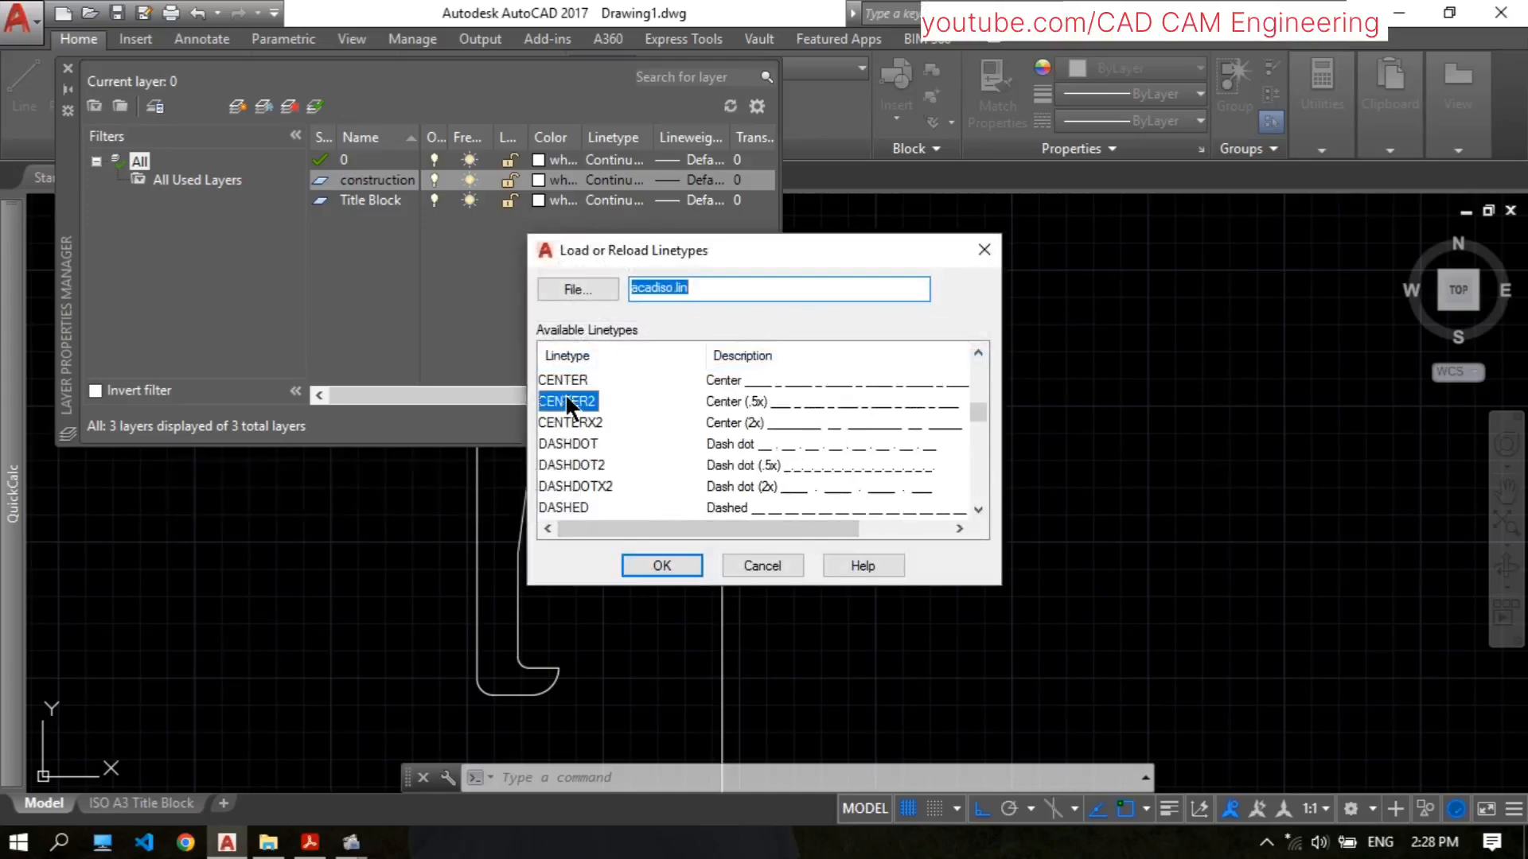
pyautogui.click(684, 560)
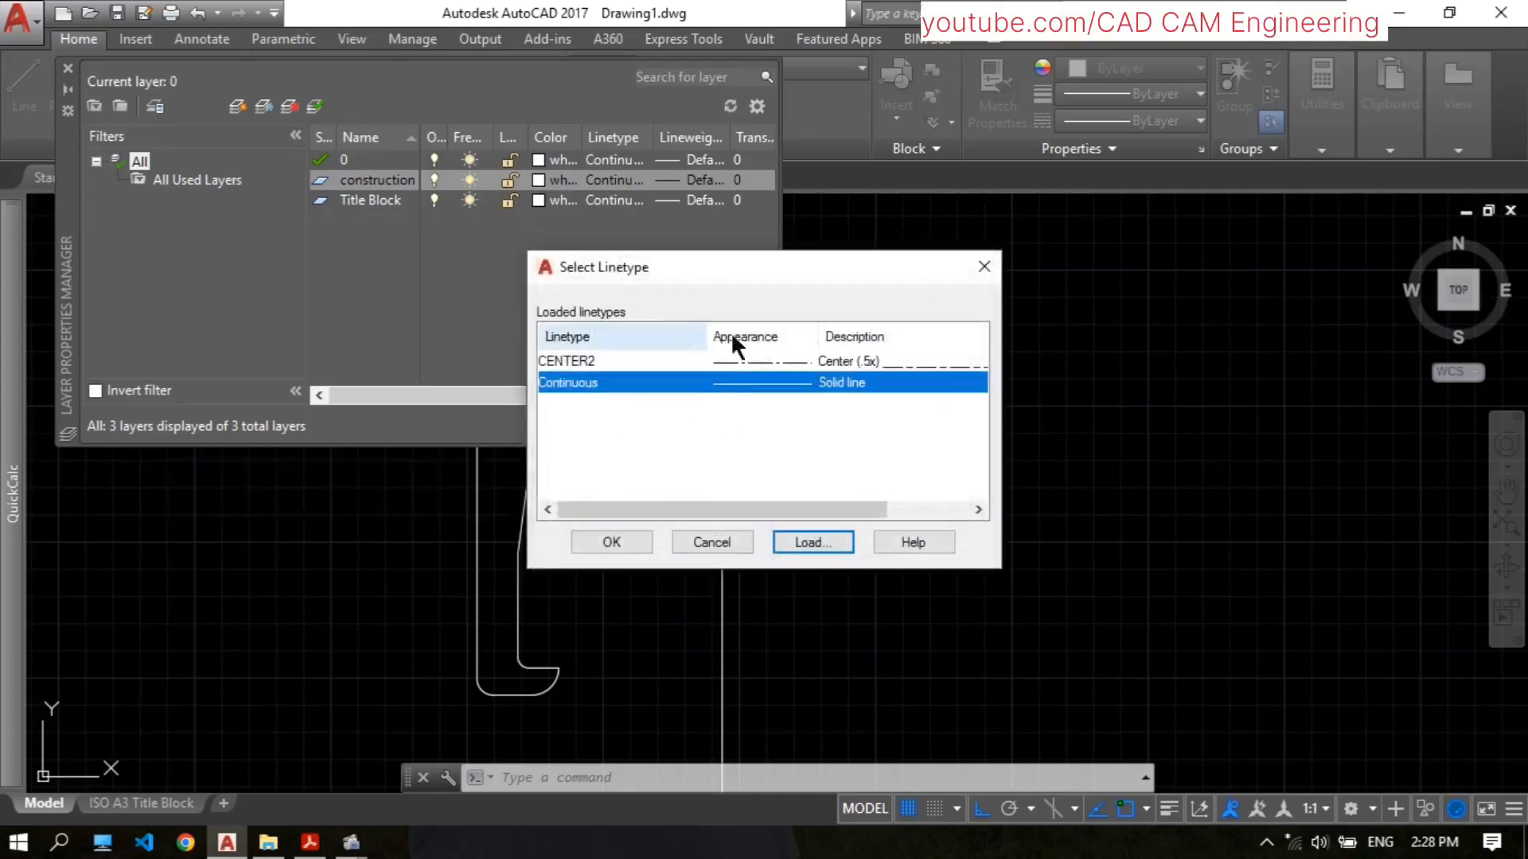
pyautogui.click(853, 360)
pyautogui.click(617, 544)
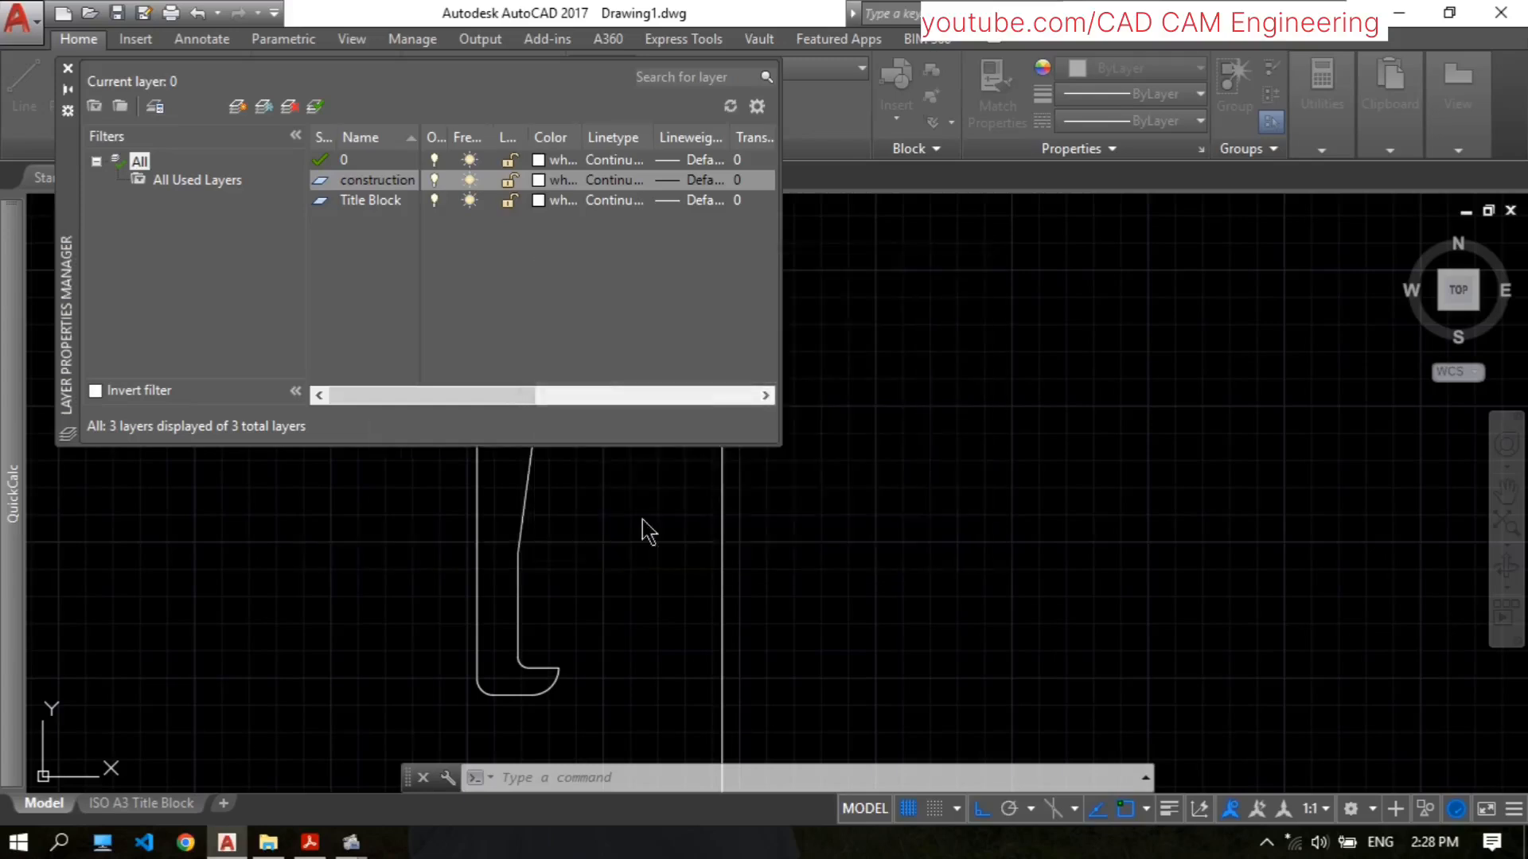
# Step: Set the construction layer's transparency to 50 and close the layer properties
pyautogui.click(744, 183)
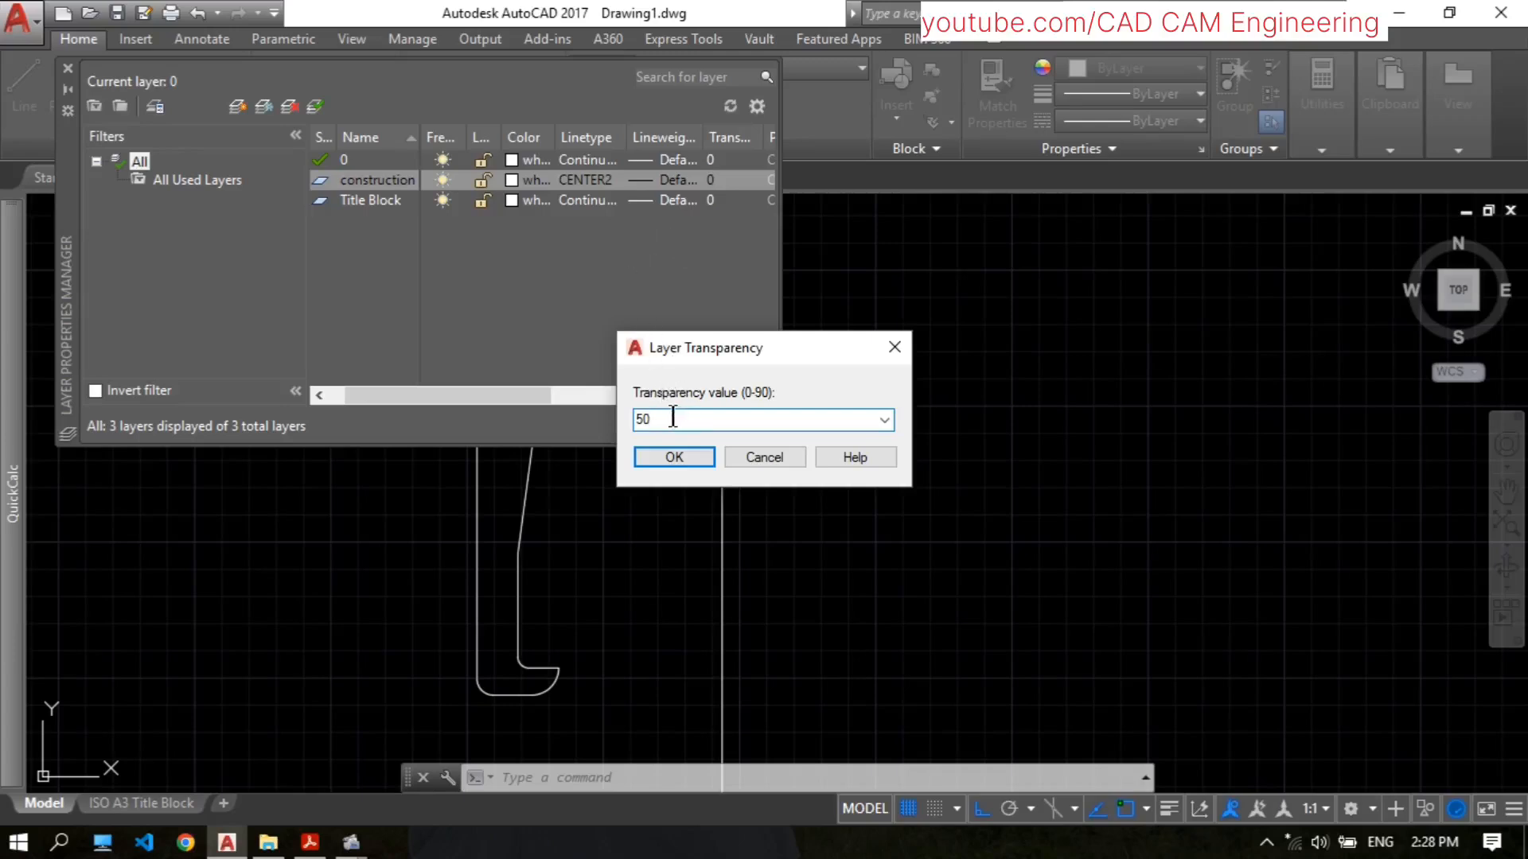
pyautogui.click(674, 457)
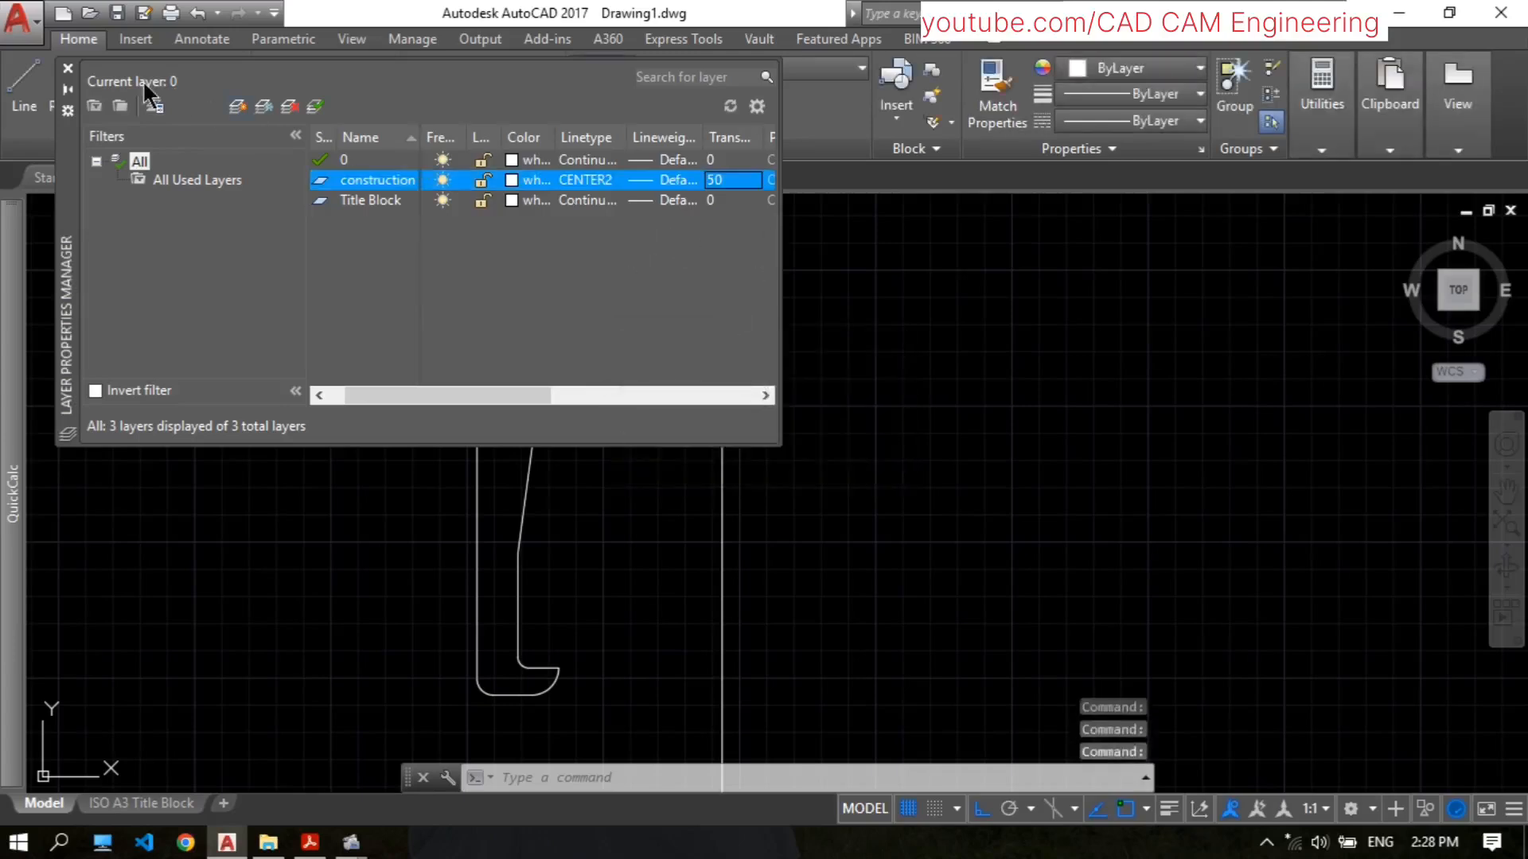
pyautogui.click(69, 68)
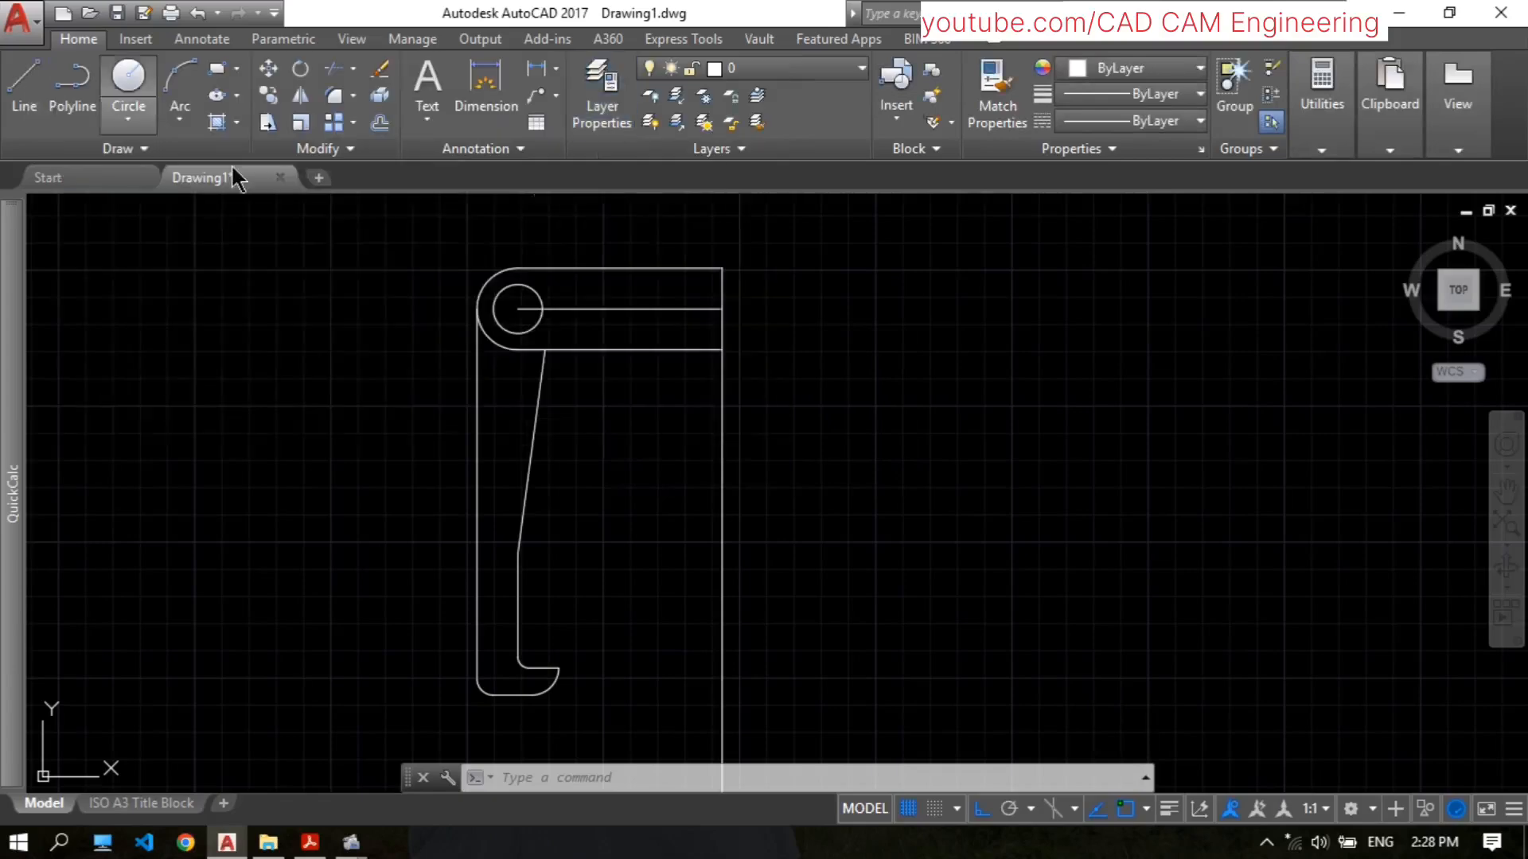
# Step: Move the vertical symmetry line and the arm's horizontal centre line to the construction layer
pyautogui.click(724, 383)
pyautogui.click(688, 309)
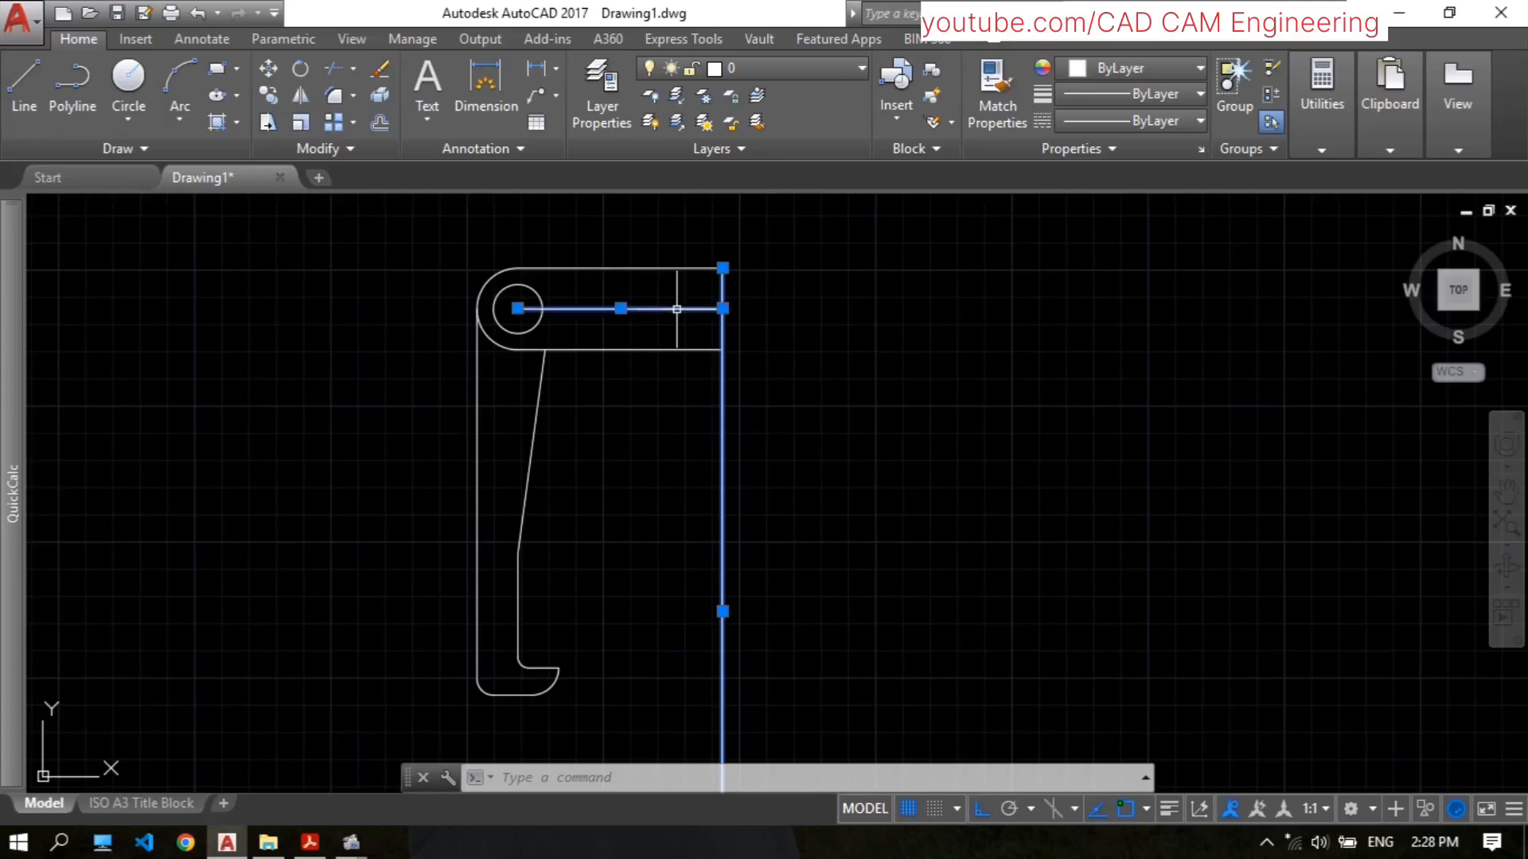
pyautogui.click(781, 68)
pyautogui.click(777, 118)
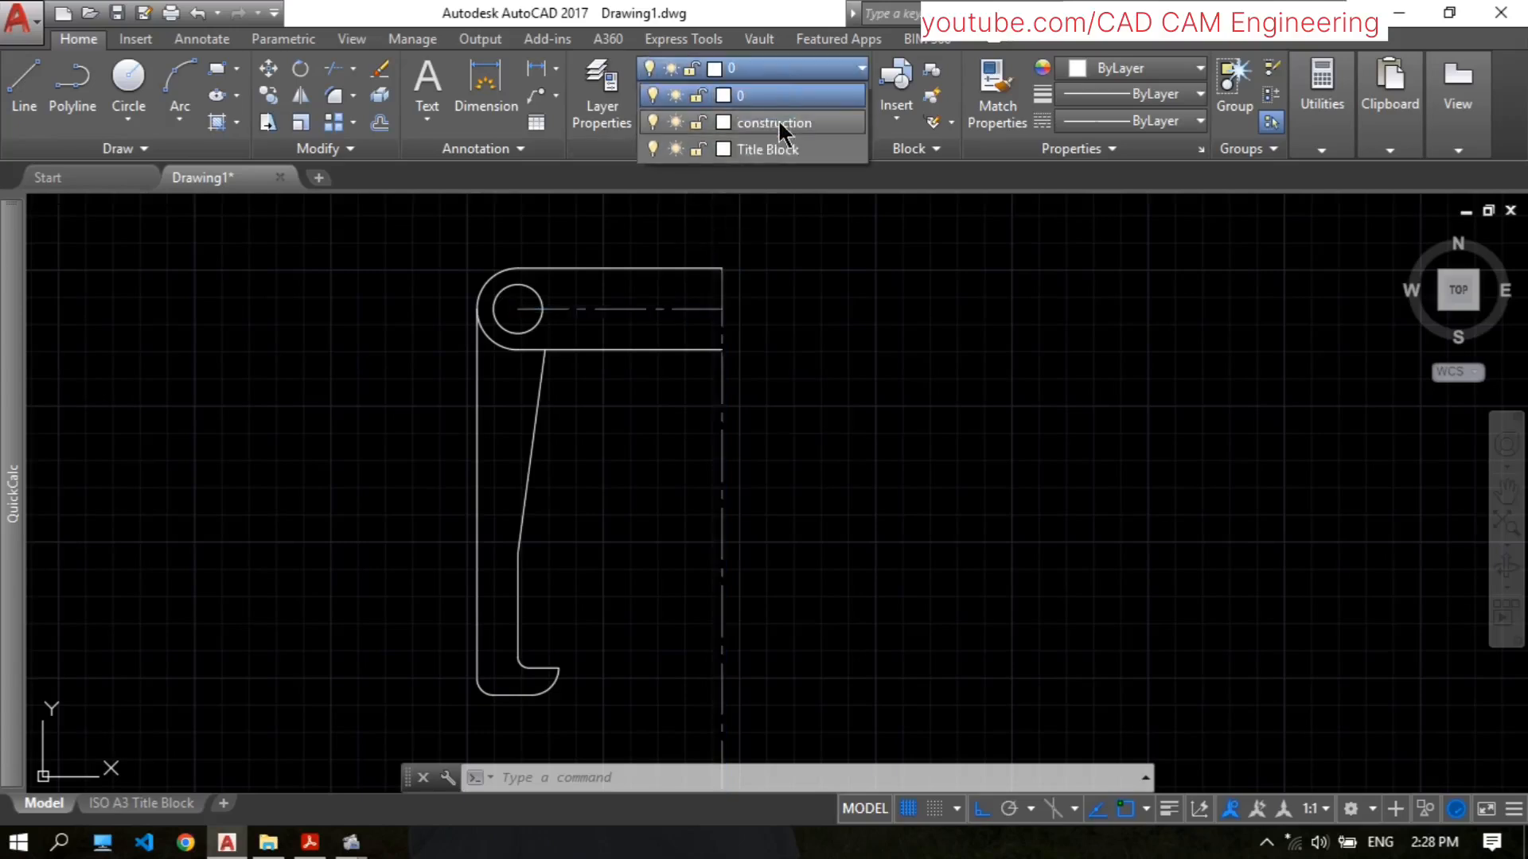
pyautogui.press('Return')
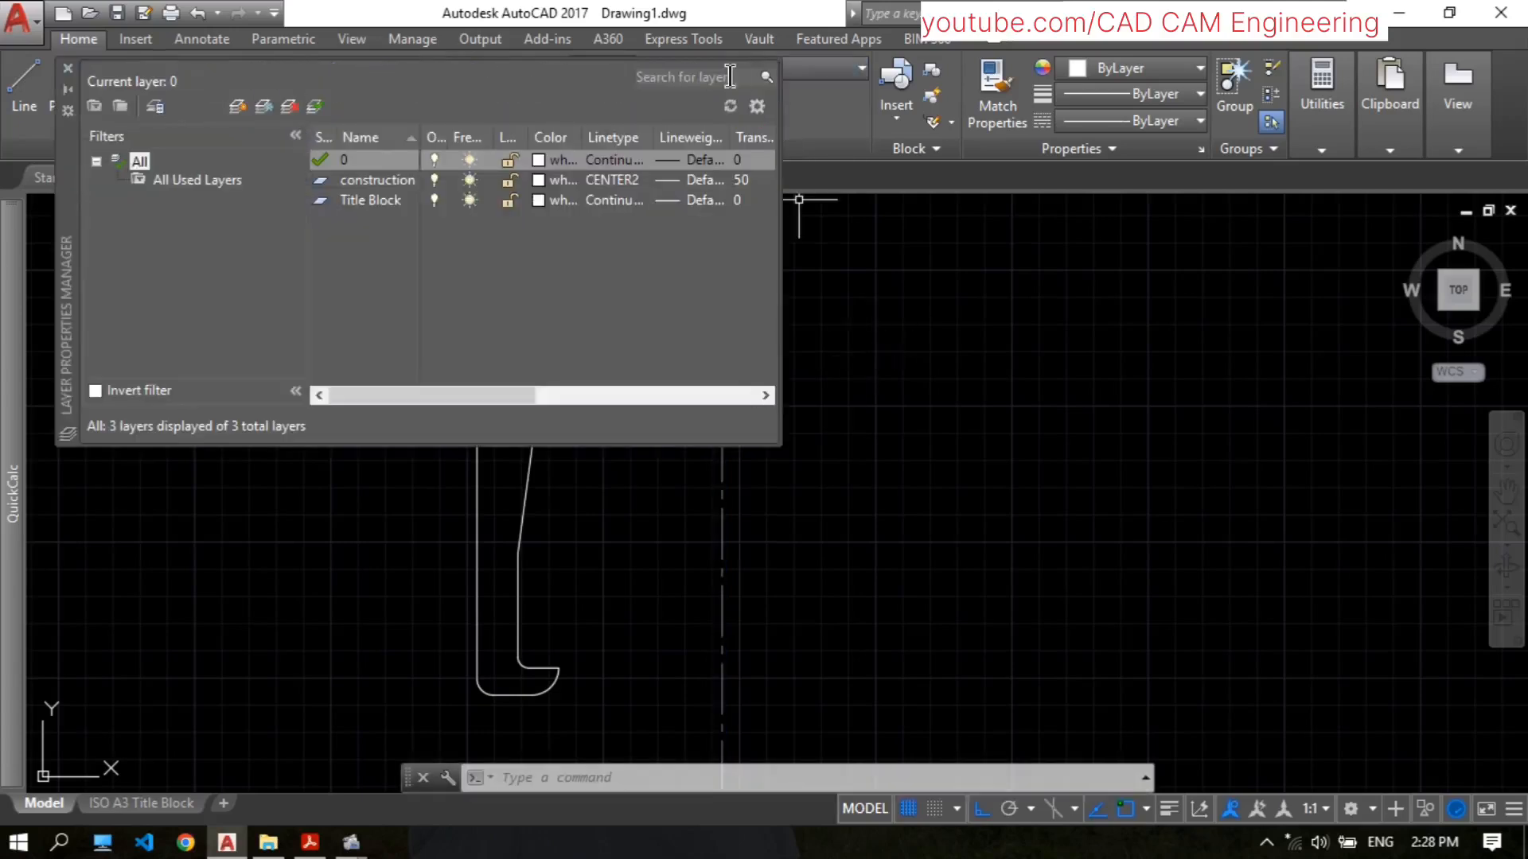
pyautogui.click(67, 69)
pyautogui.scroll(-3, 904, 346)
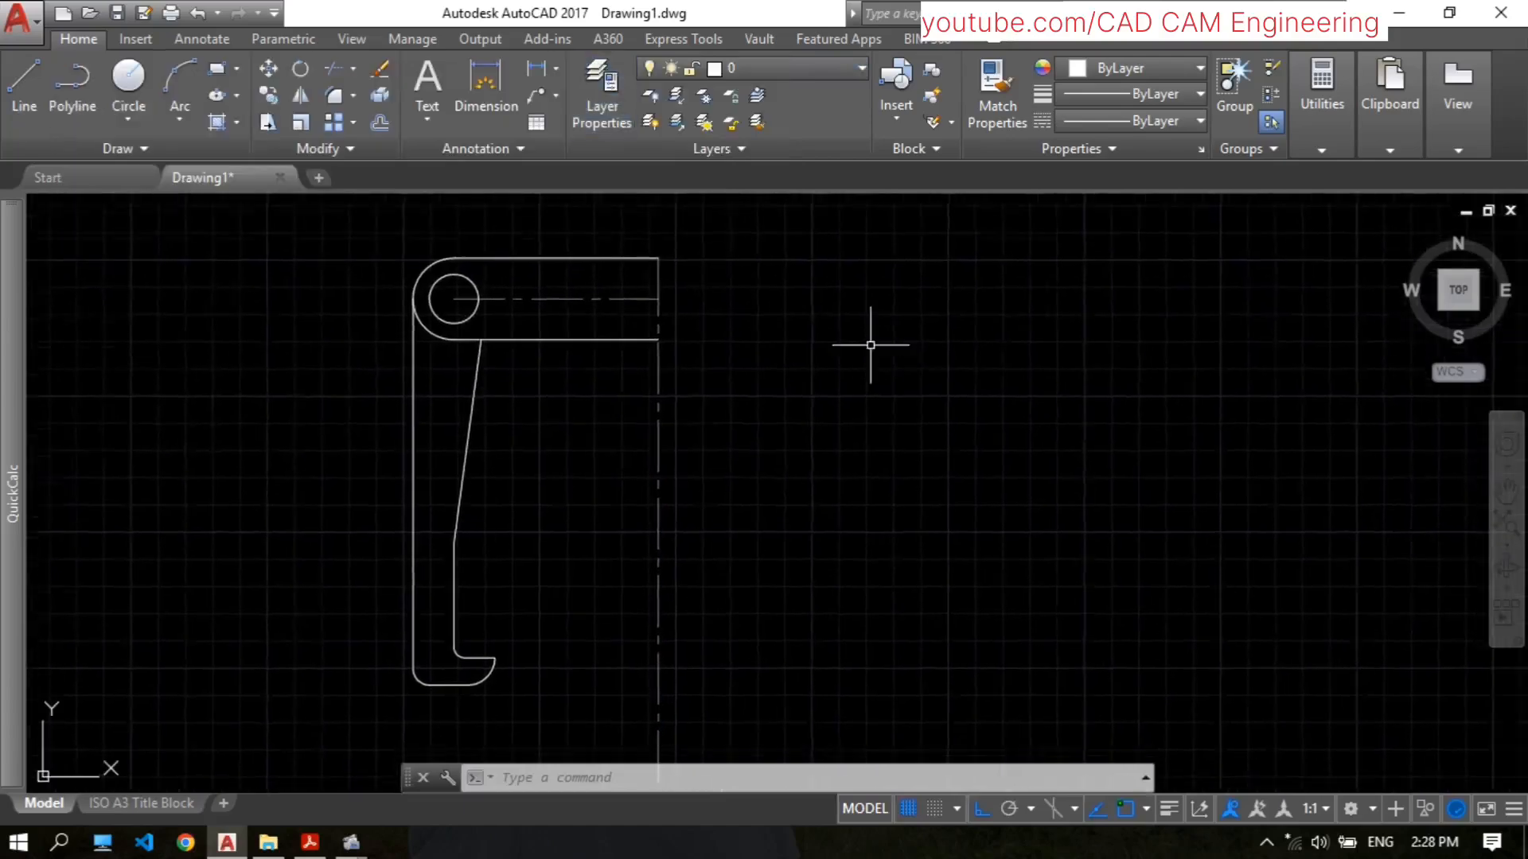
pyautogui.scroll(6, 767, 375)
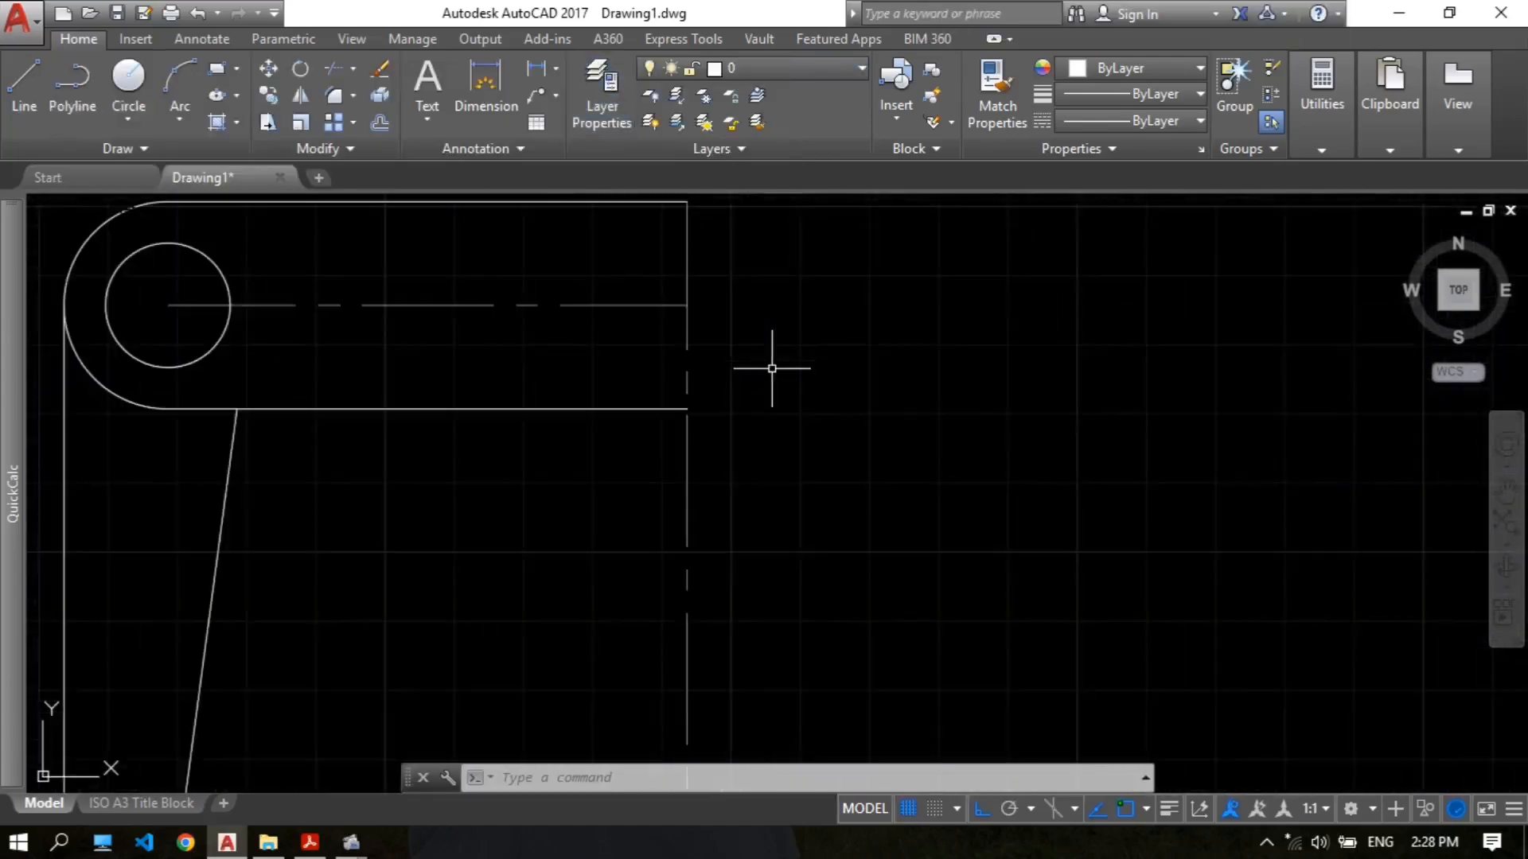
pyautogui.scroll(-3, 743, 385)
pyautogui.scroll(2, 638, 379)
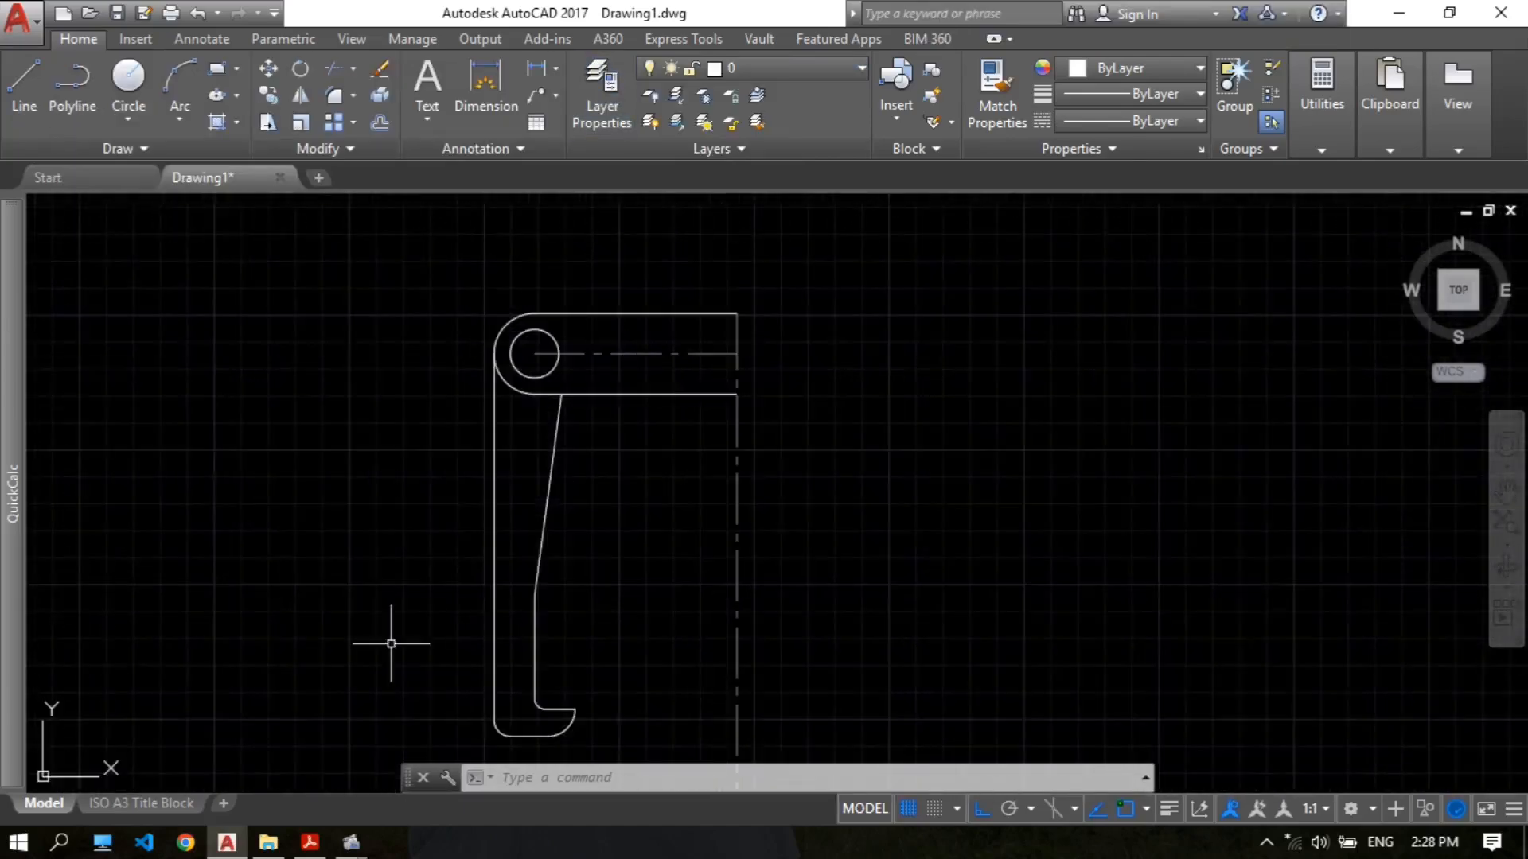
# Step: Check the small hole's dimensions in 2d_14.pdf and draw a 10-diameter circle concentric with the arm's large hole
pyautogui.click(310, 842)
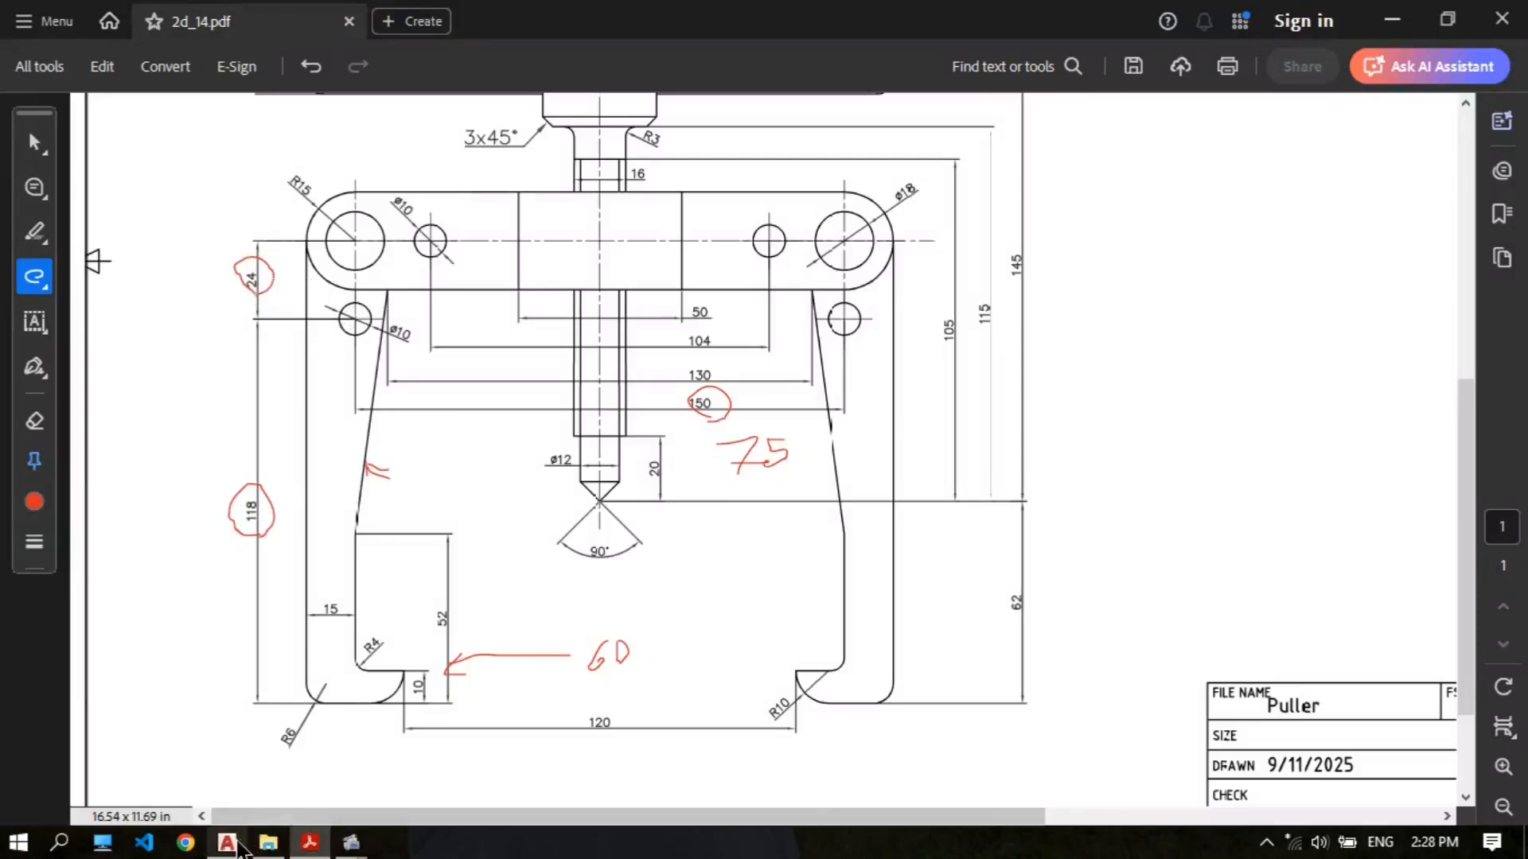
pyautogui.click(227, 842)
pyautogui.write('c')
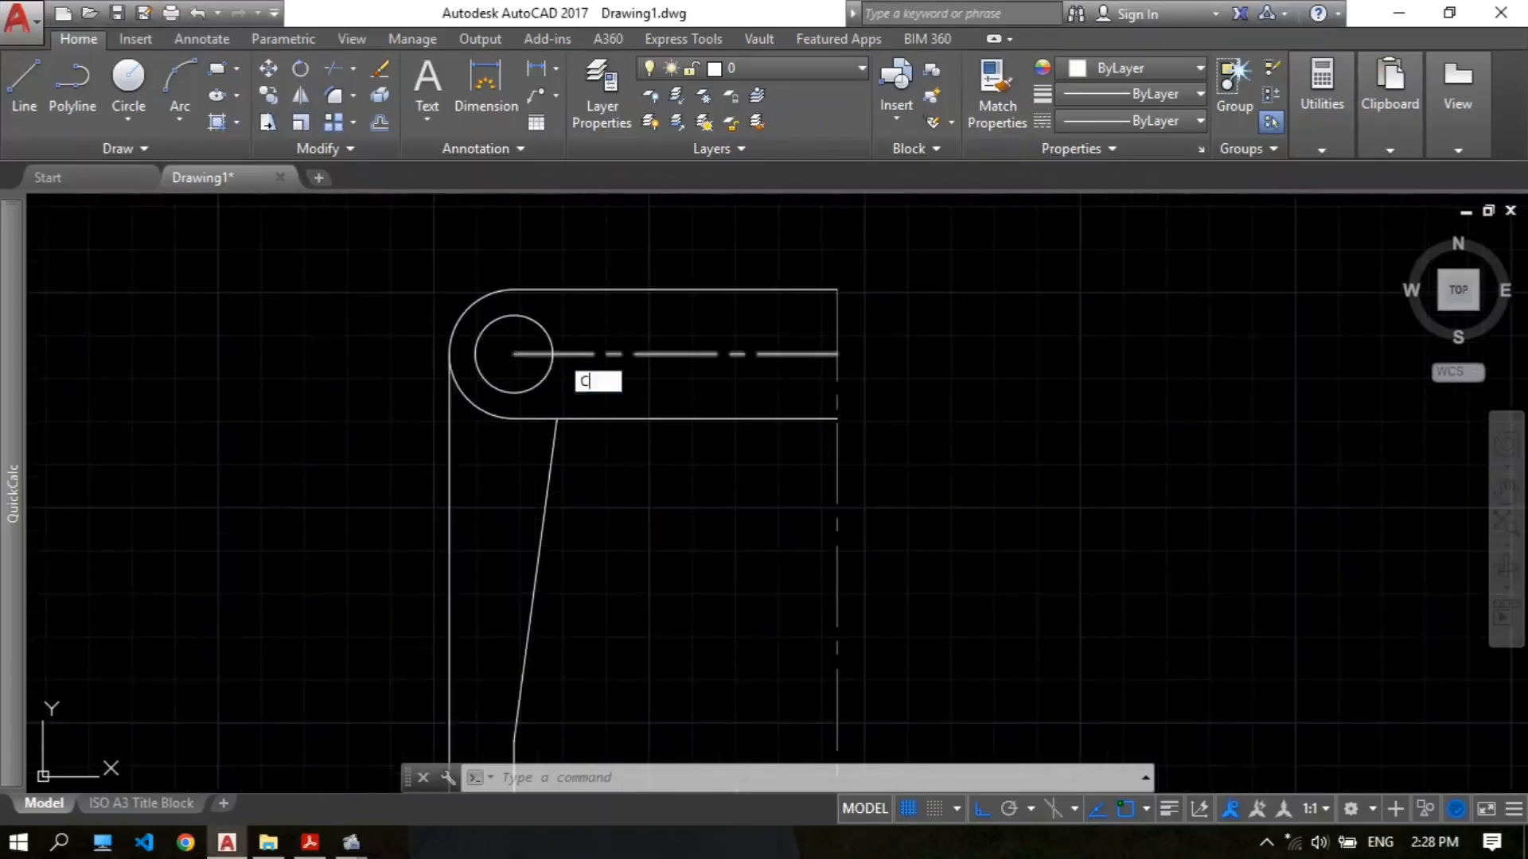
pyautogui.press('Return')
pyautogui.click(514, 353)
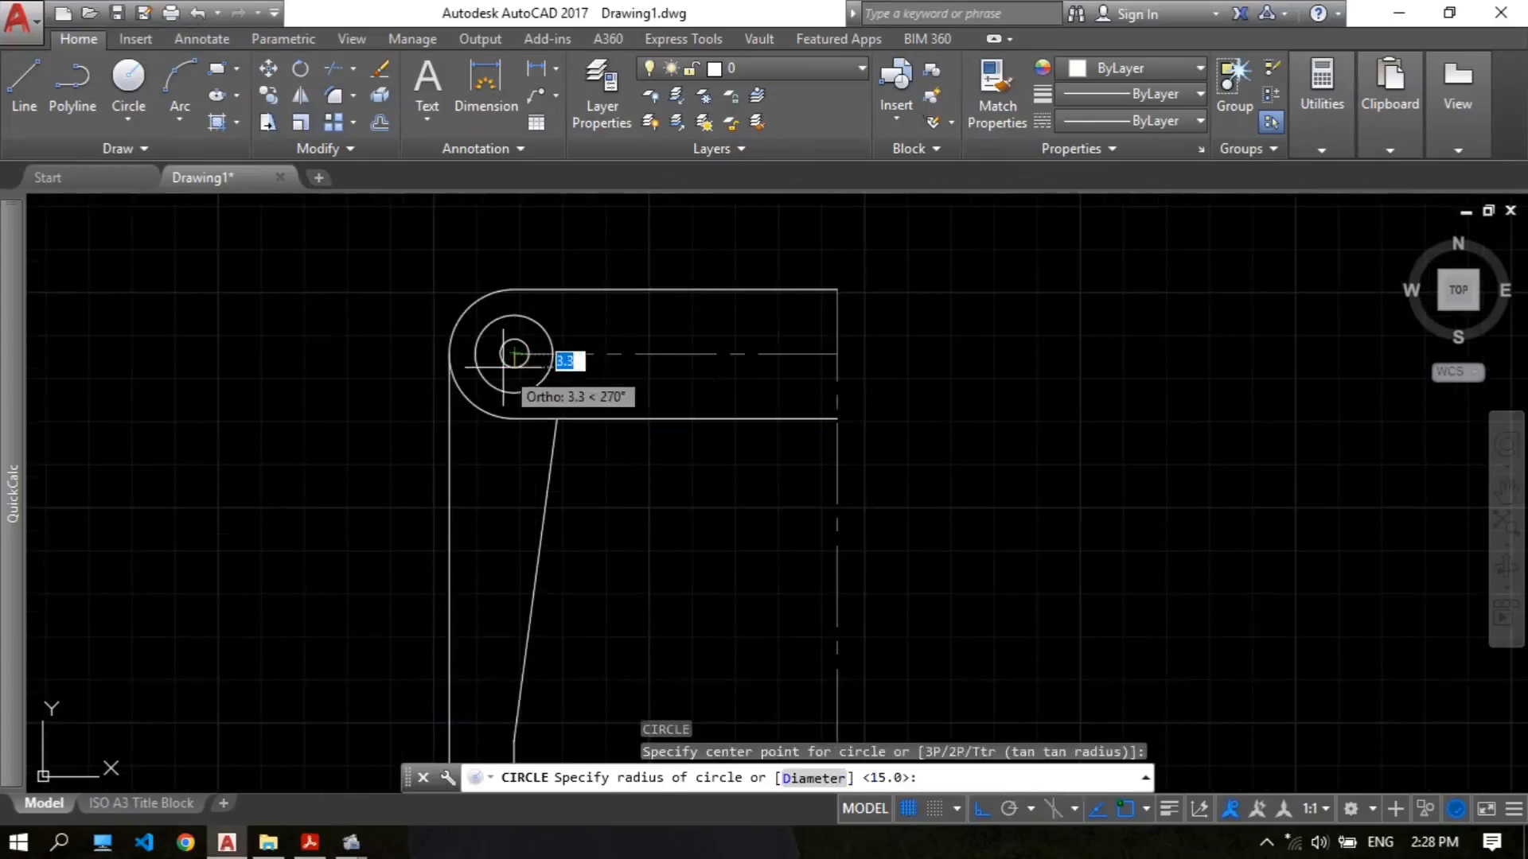
pyautogui.write('d')
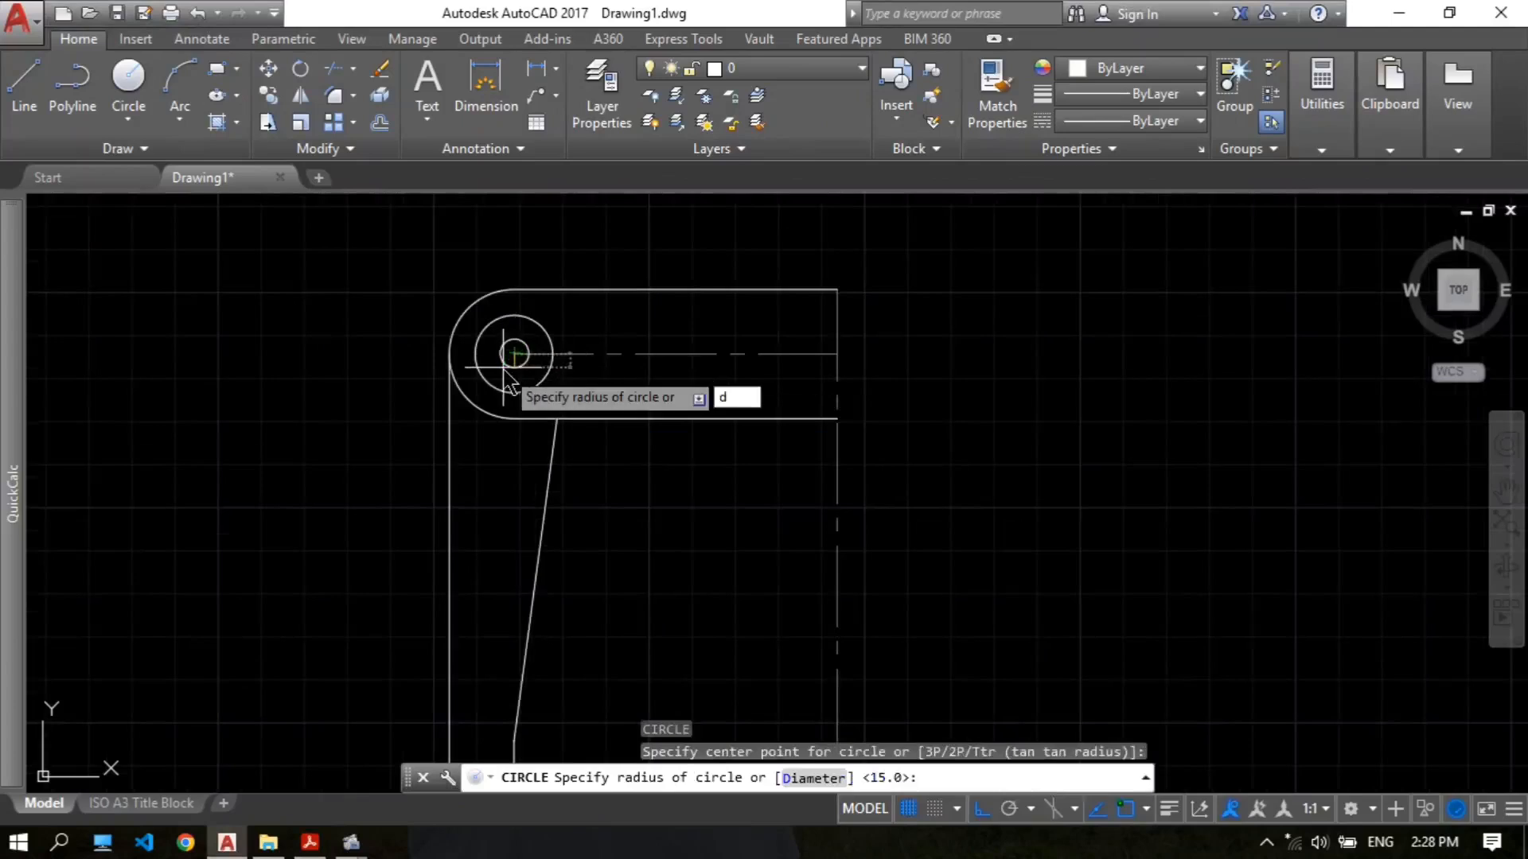
pyautogui.press('Return')
pyautogui.press('BackSpace')
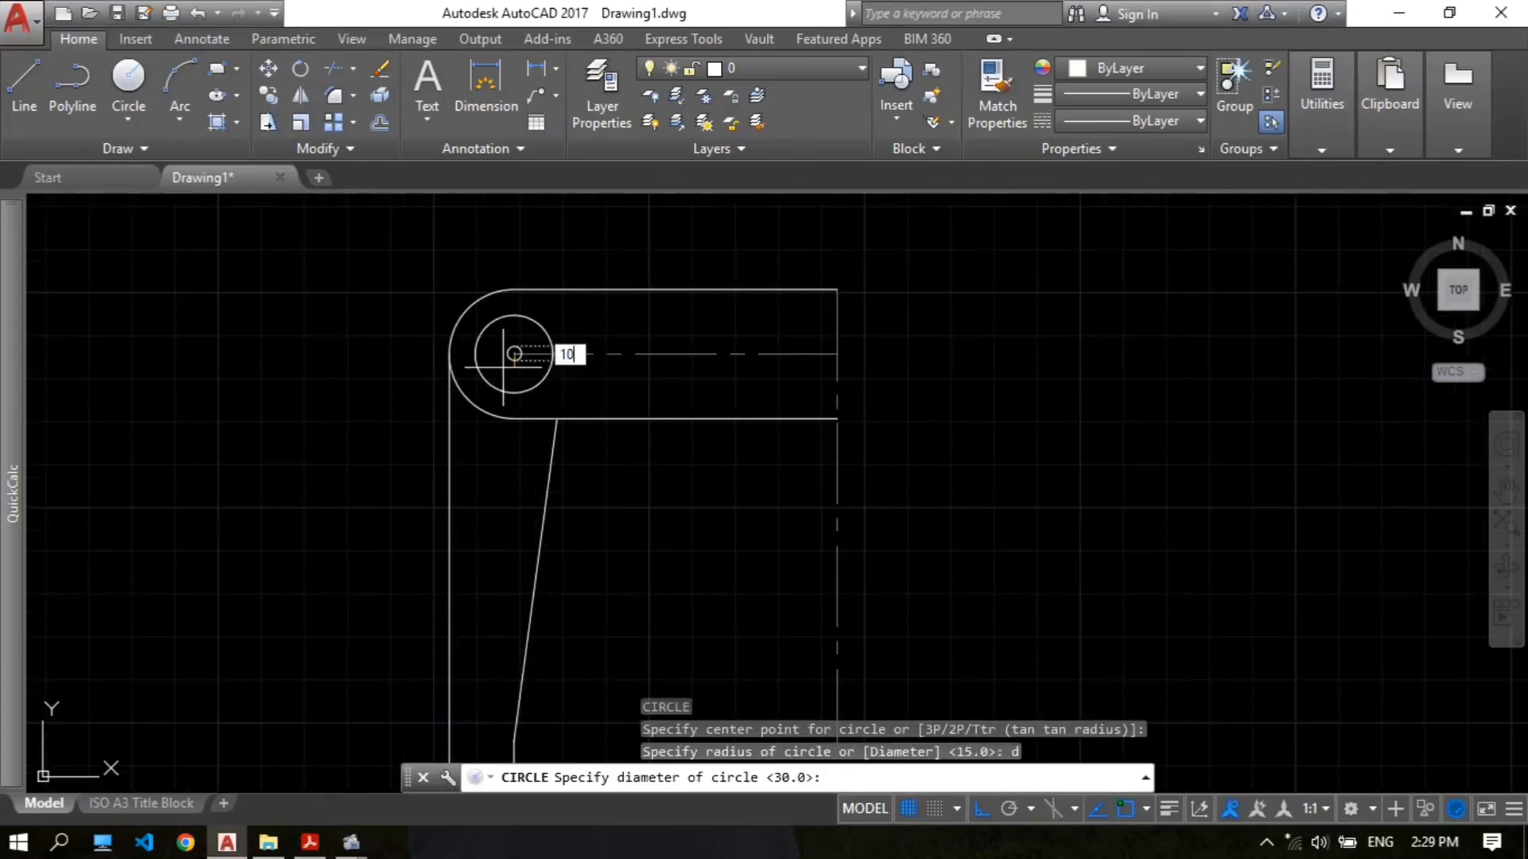
pyautogui.write('10')
pyautogui.press('Return')
pyautogui.moveTo(658, 413); pyautogui.dragTo(662, 392, button='middle')
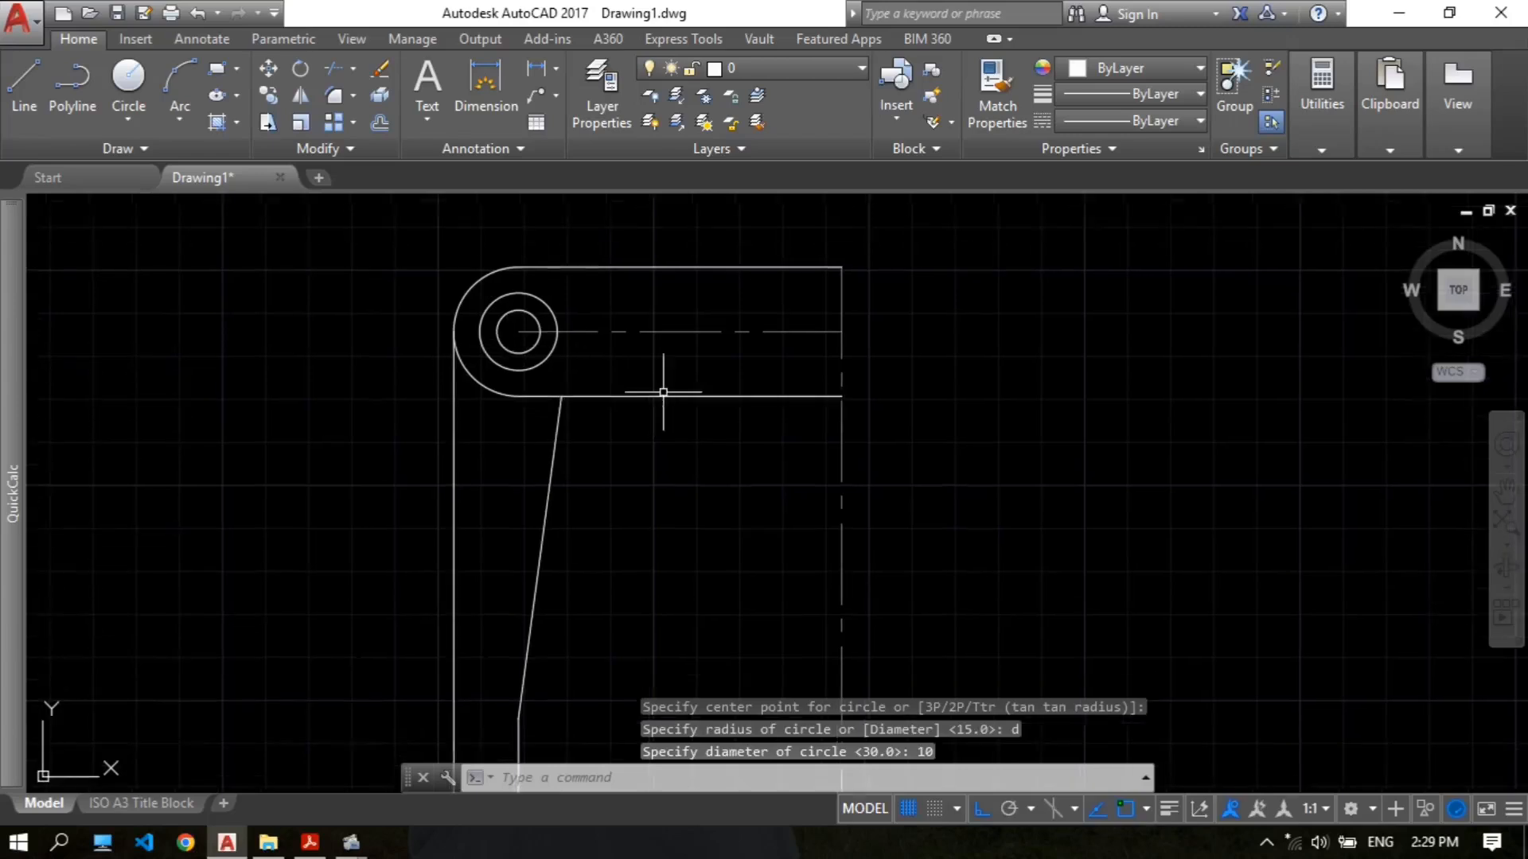
# Step: Move the 10-diameter circle straight down by 24 from the large hole's centre into the leg
pyautogui.write('m')
pyautogui.press('Return')
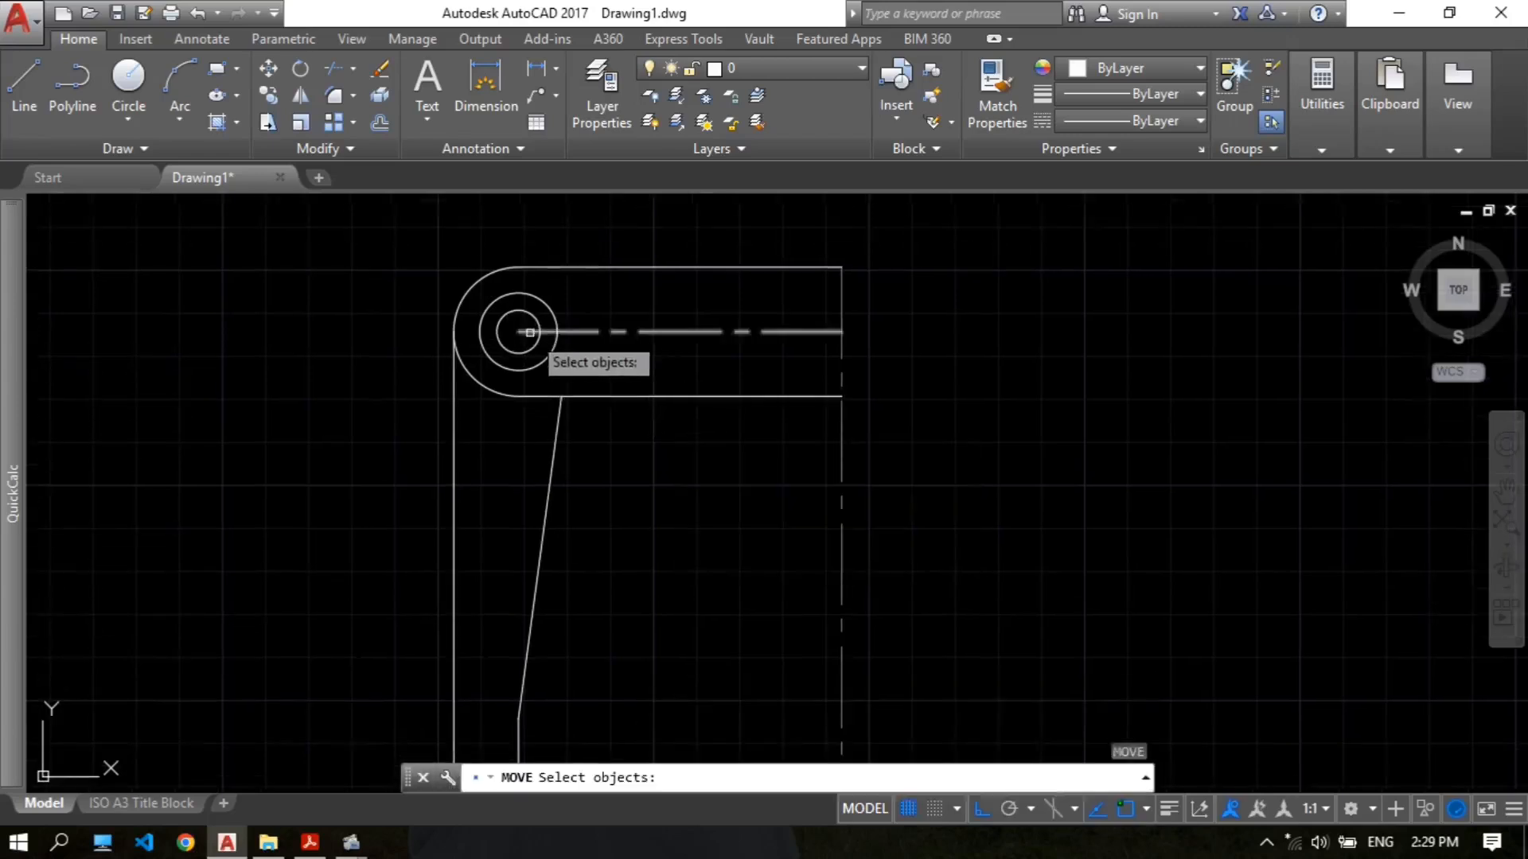
pyautogui.click(534, 341)
pyautogui.press('Return')
pyautogui.click(302, 314)
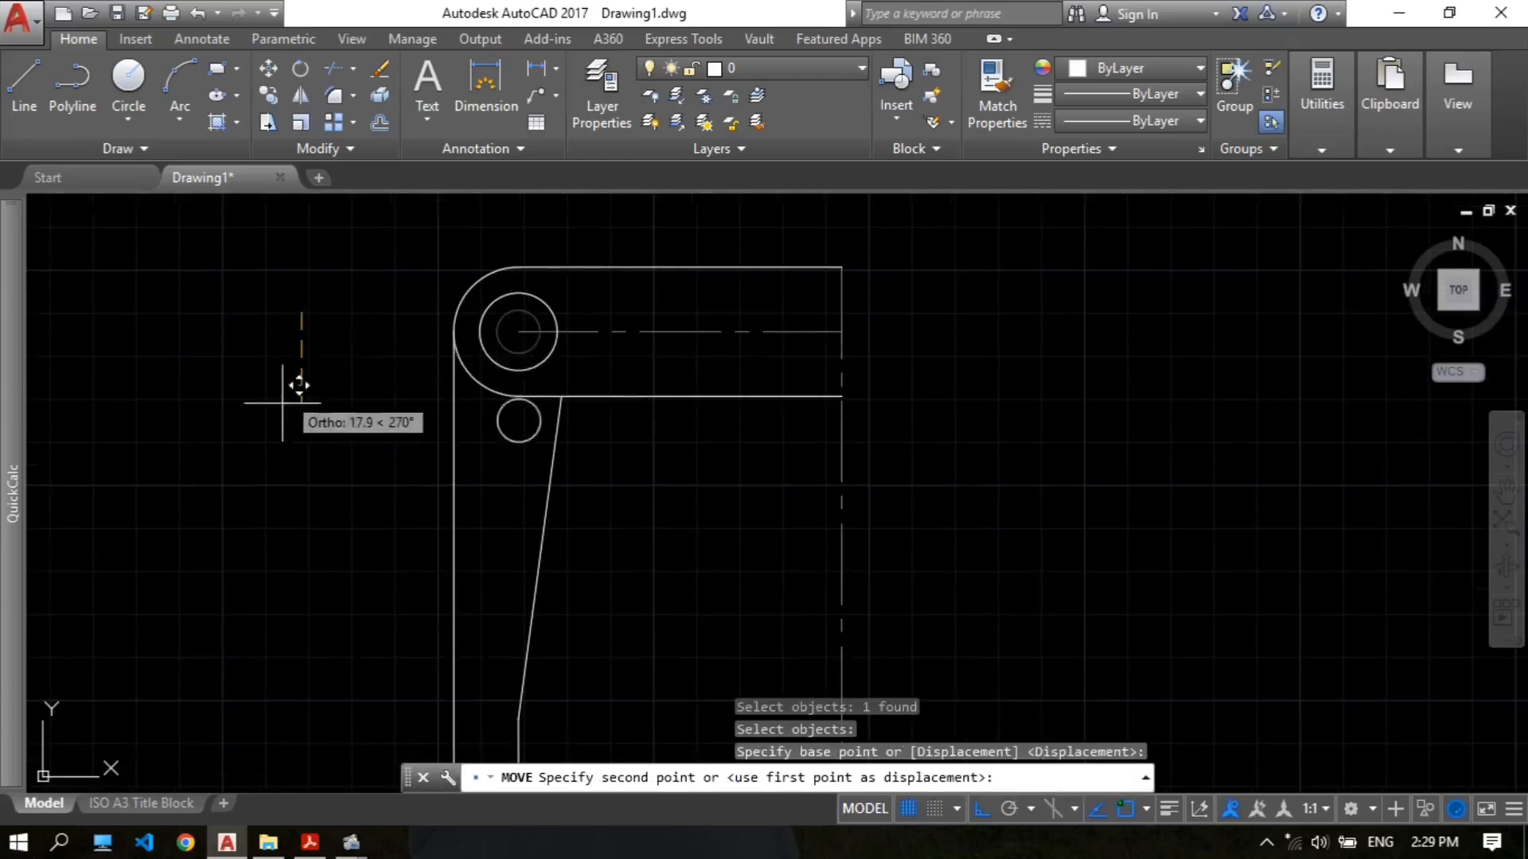
pyautogui.write('24')
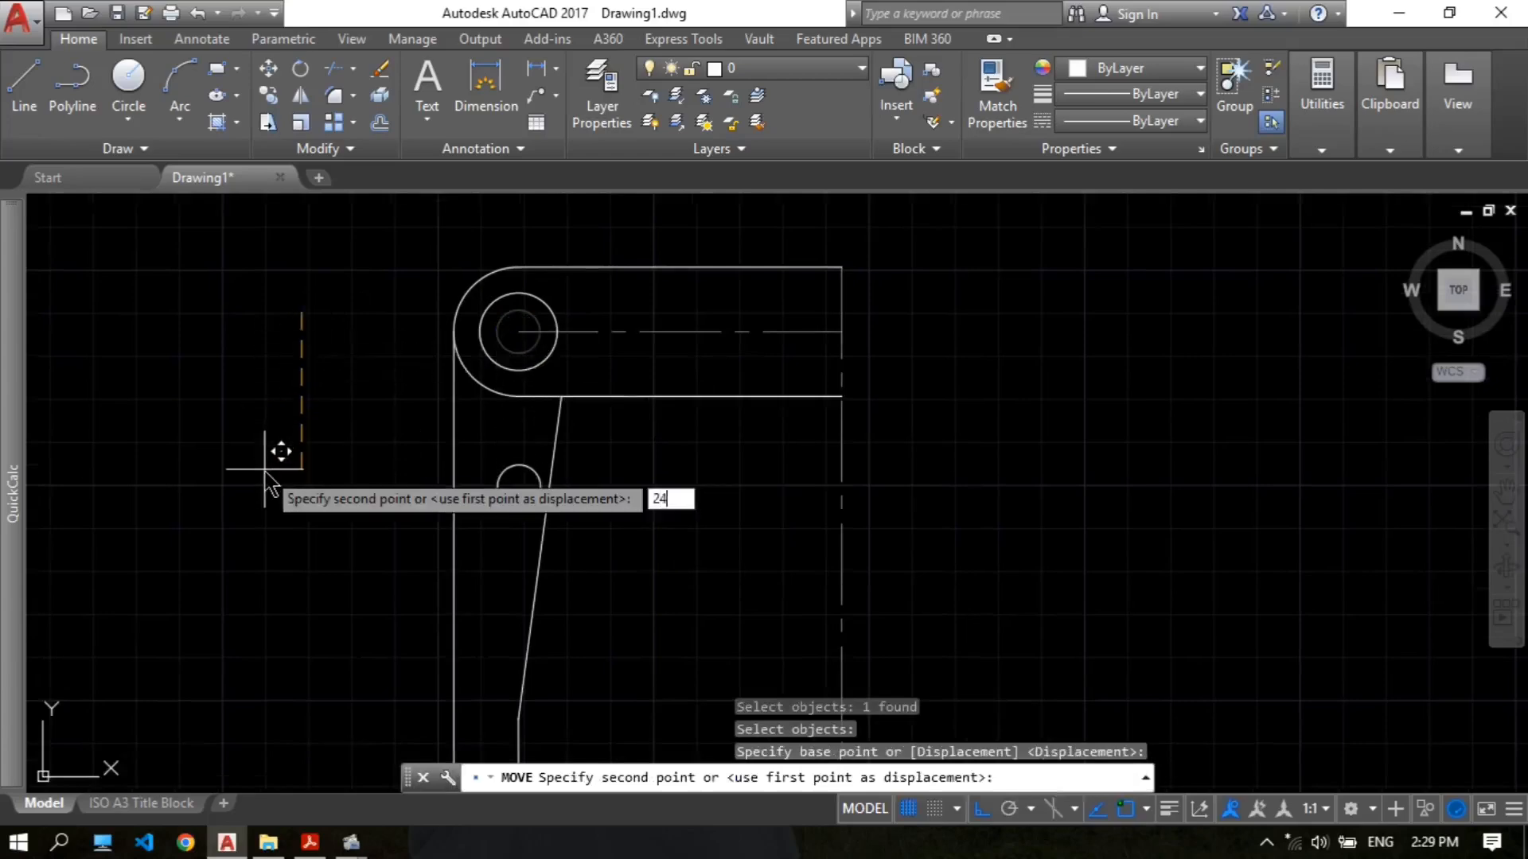
pyautogui.press('Return')
pyautogui.moveTo(680, 447); pyautogui.dragTo(669, 453, button='middle')
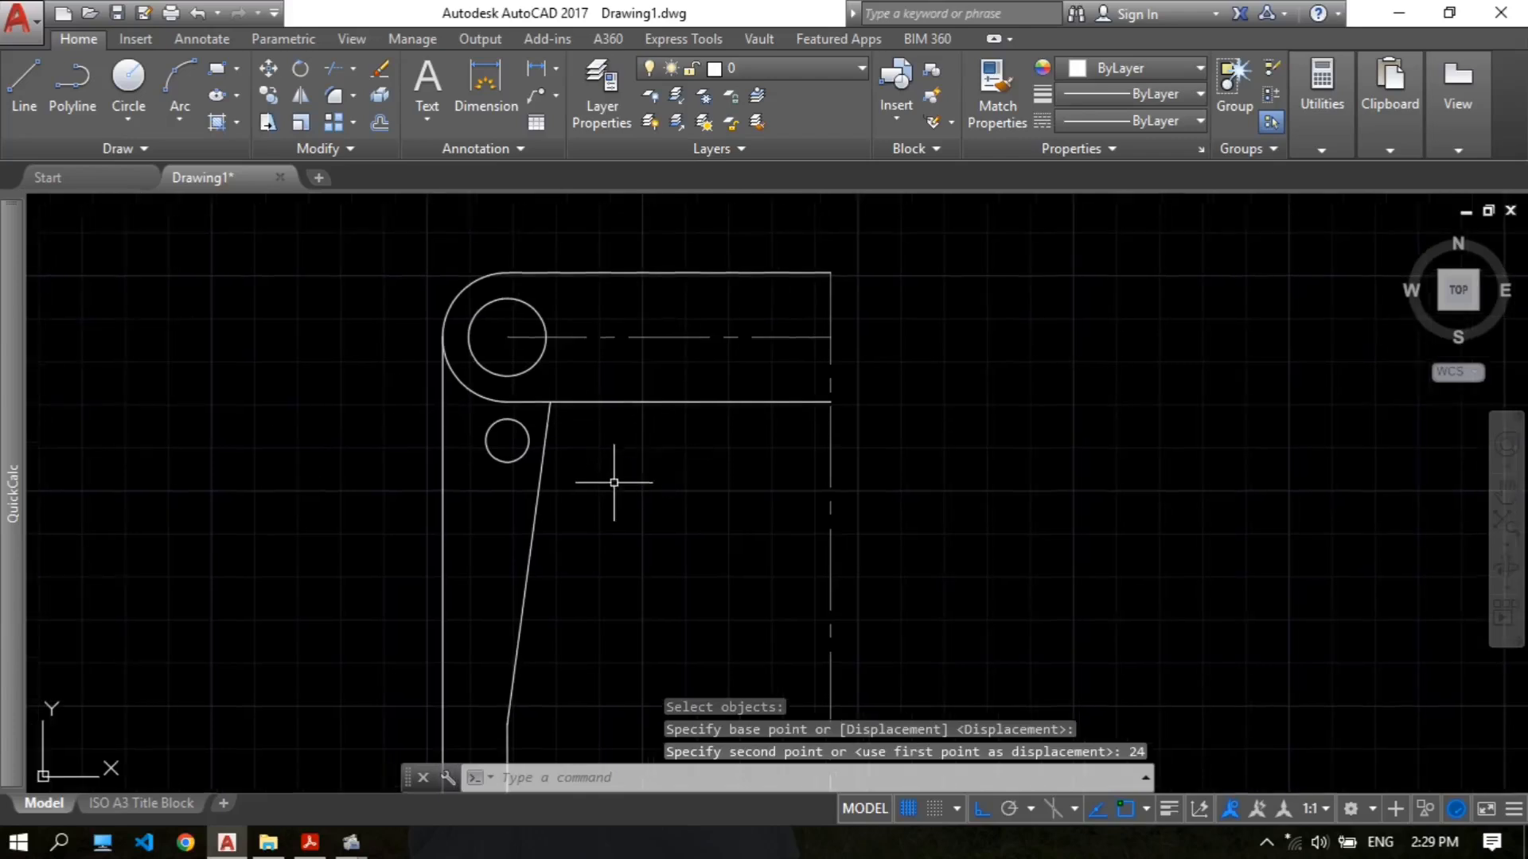
# Step: Draw a 10-diameter circle centred where the arm's horizontal centre line meets the vertical symmetry line
pyautogui.write('c')
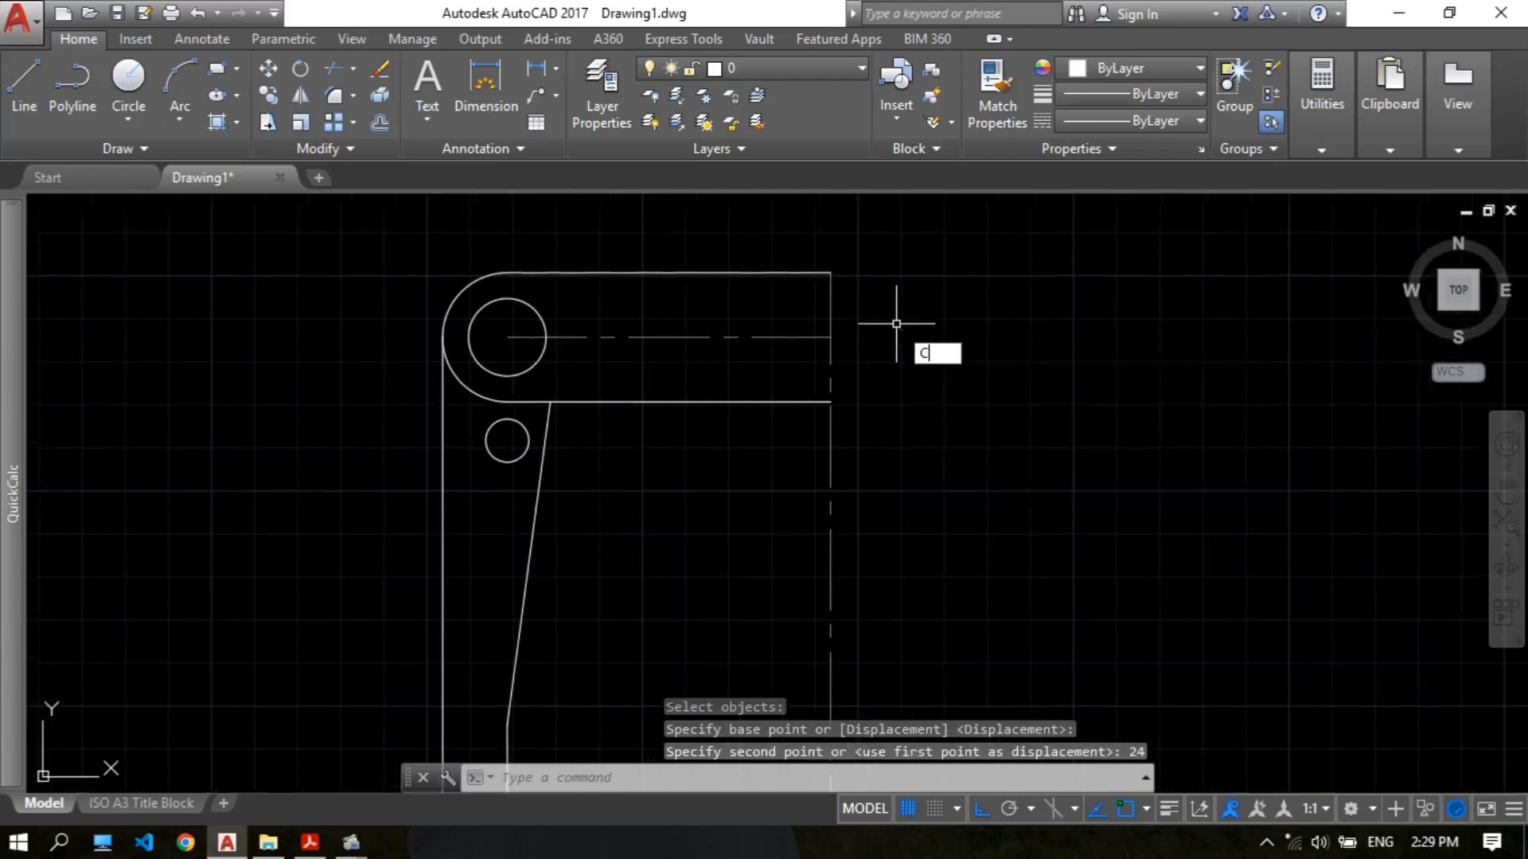
pyautogui.press('Return')
pyautogui.click(830, 337)
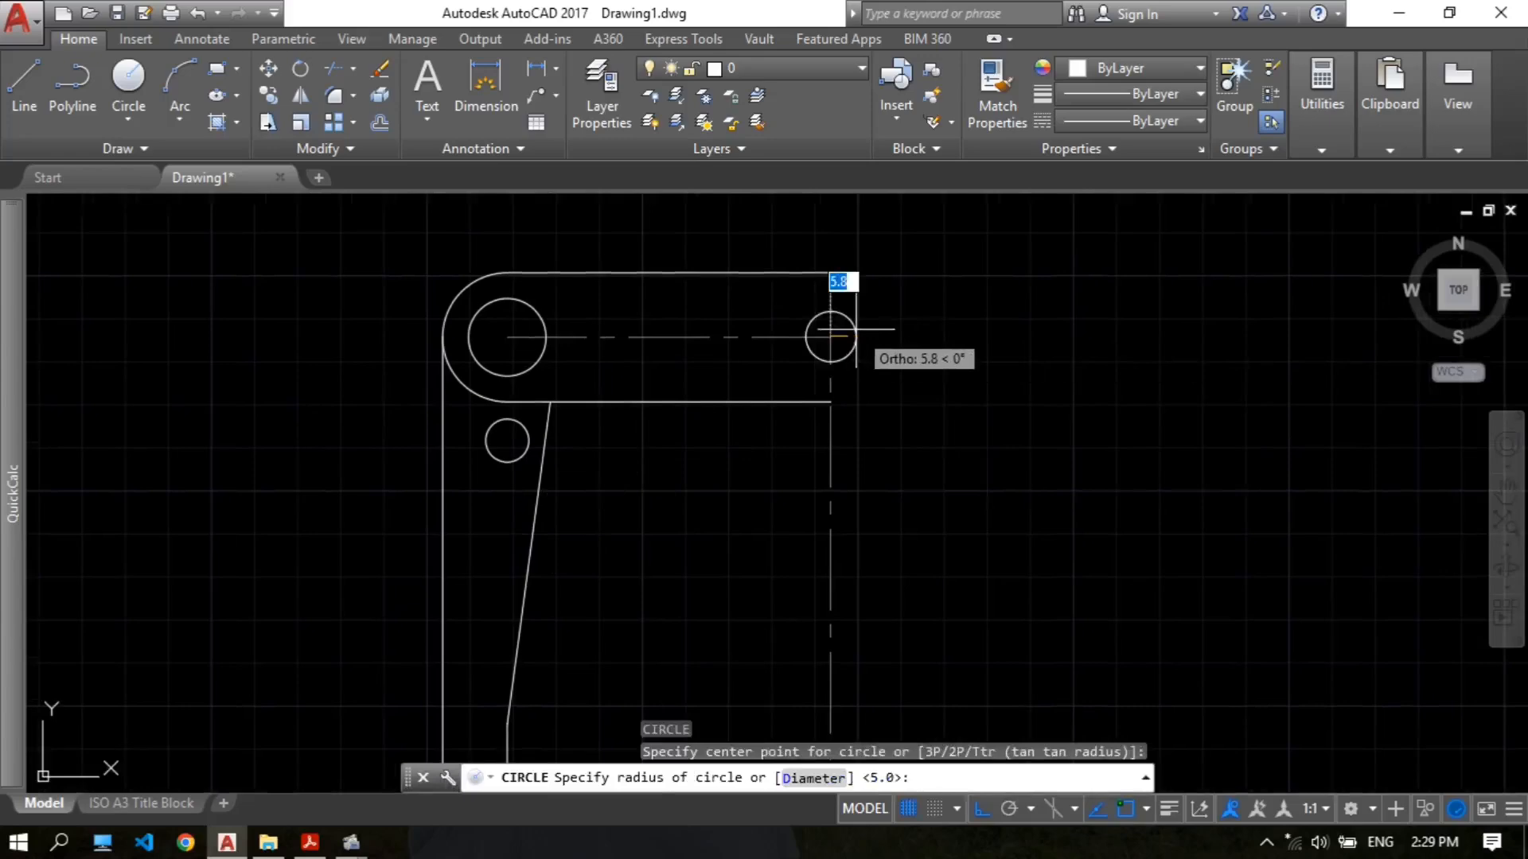
pyautogui.click(813, 778)
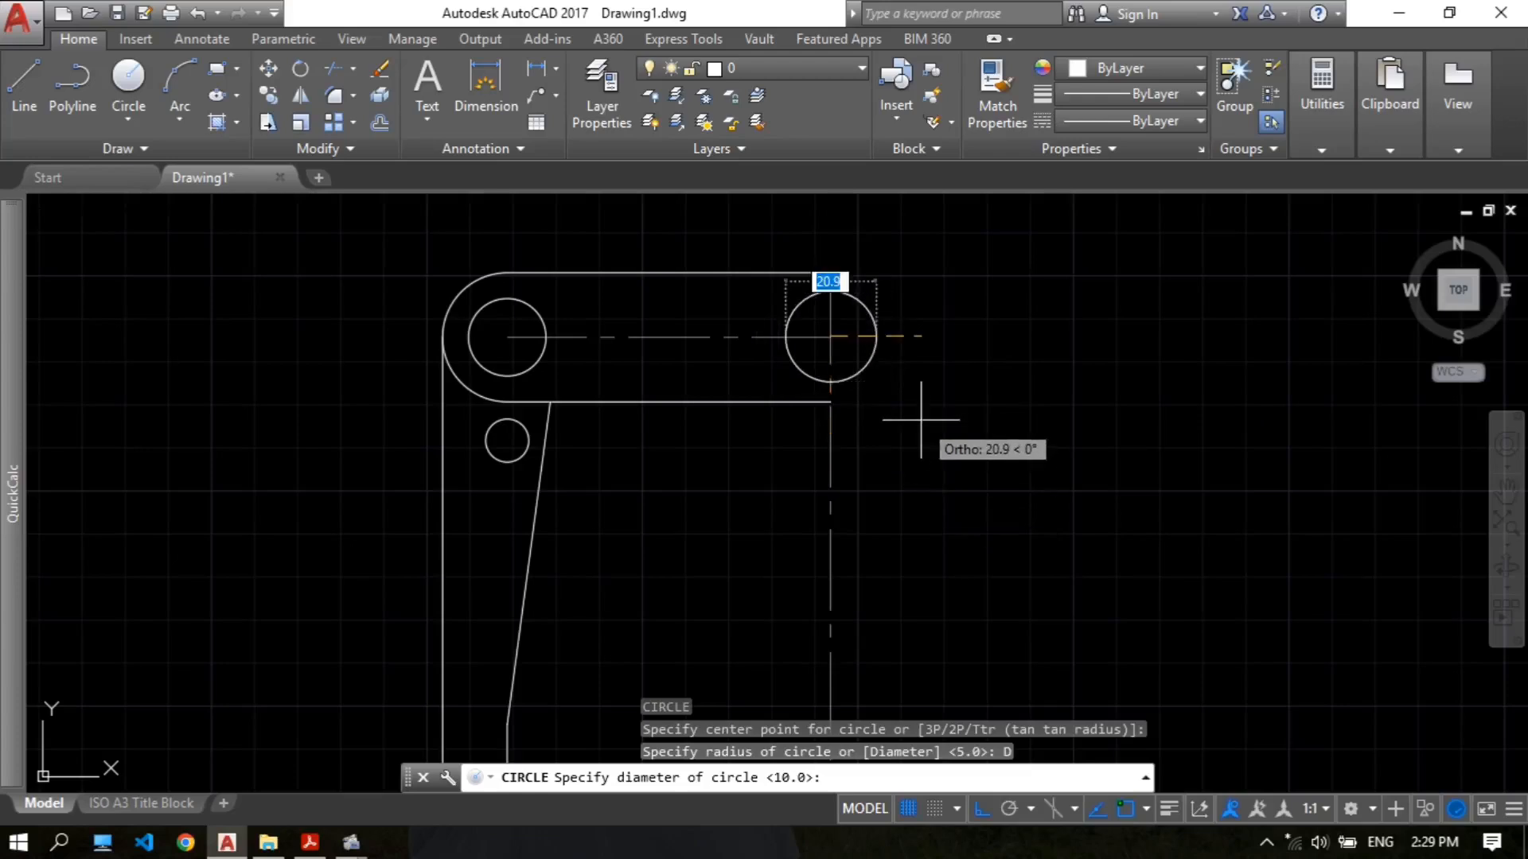
pyautogui.write('10')
pyautogui.press('Return')
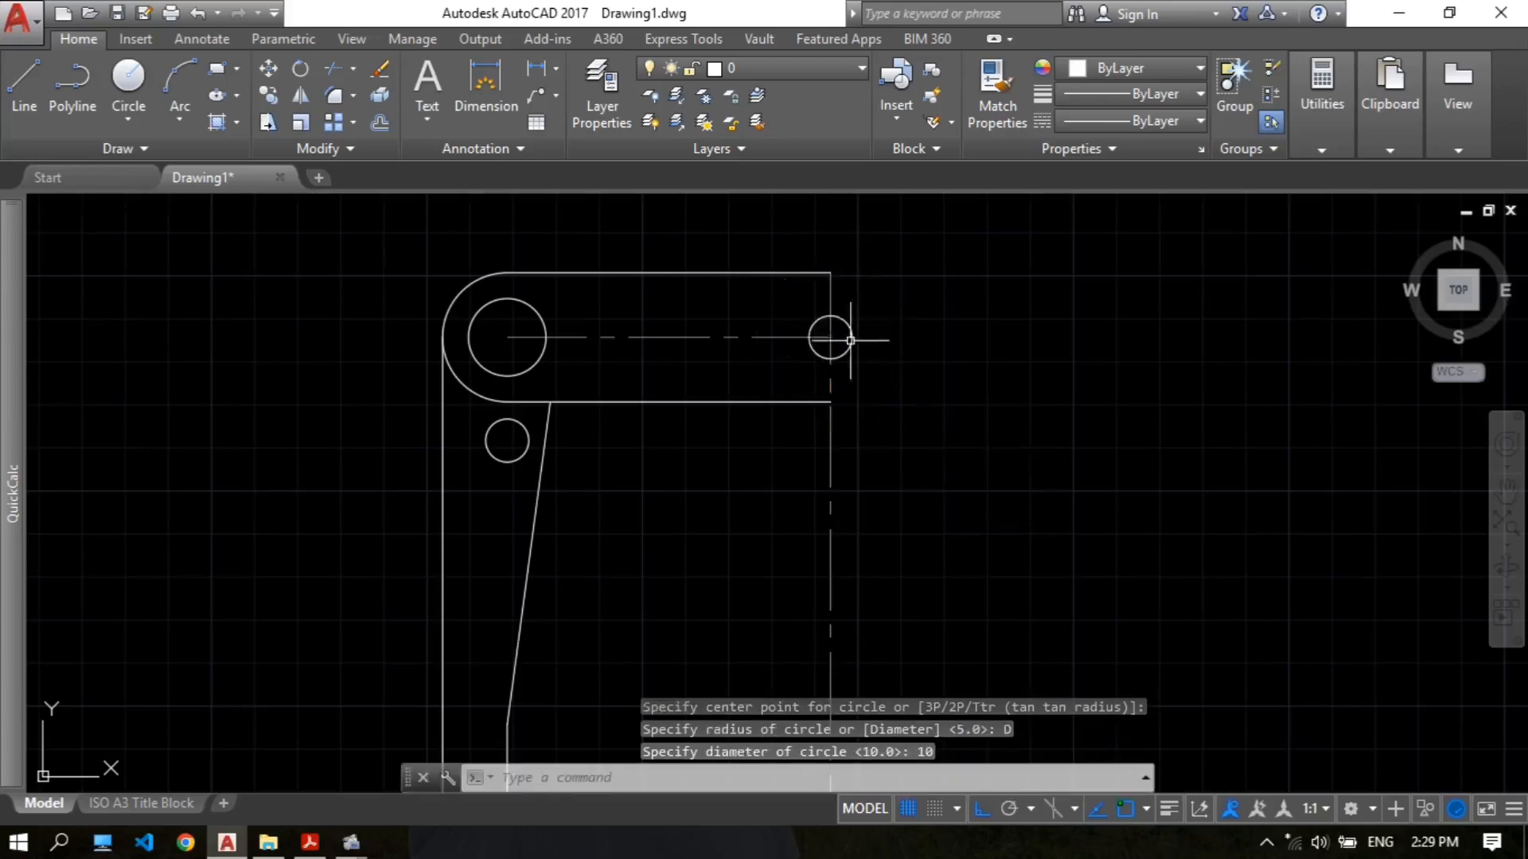
# Step: Check the spacing of the arm's small holes in 2d_14.pdf and calculate 104/2 in QuickCalc
pyautogui.click(310, 841)
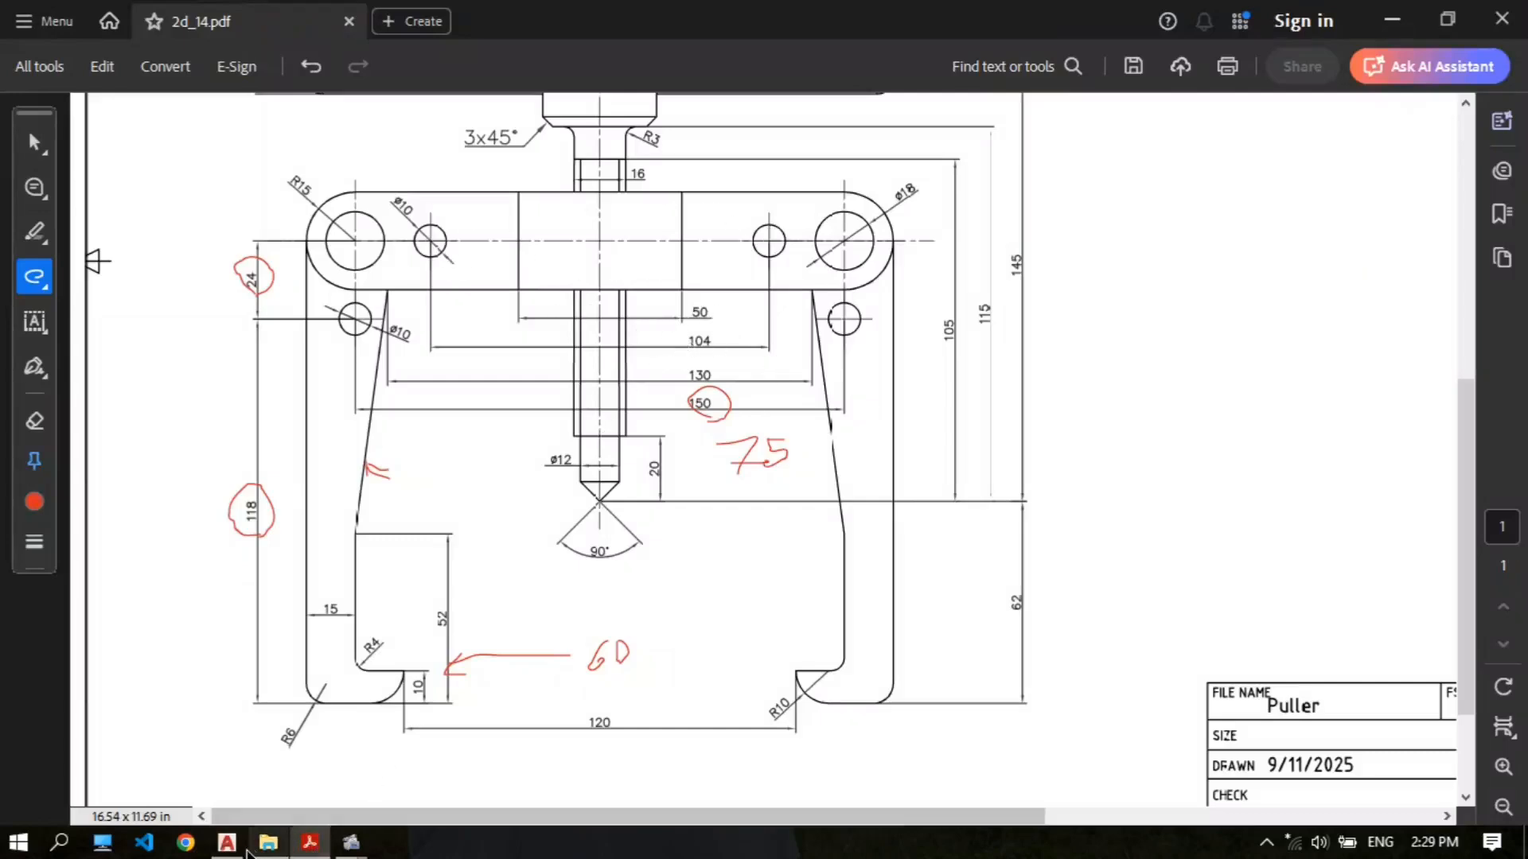
pyautogui.click(227, 841)
pyautogui.moveTo(21, 390)
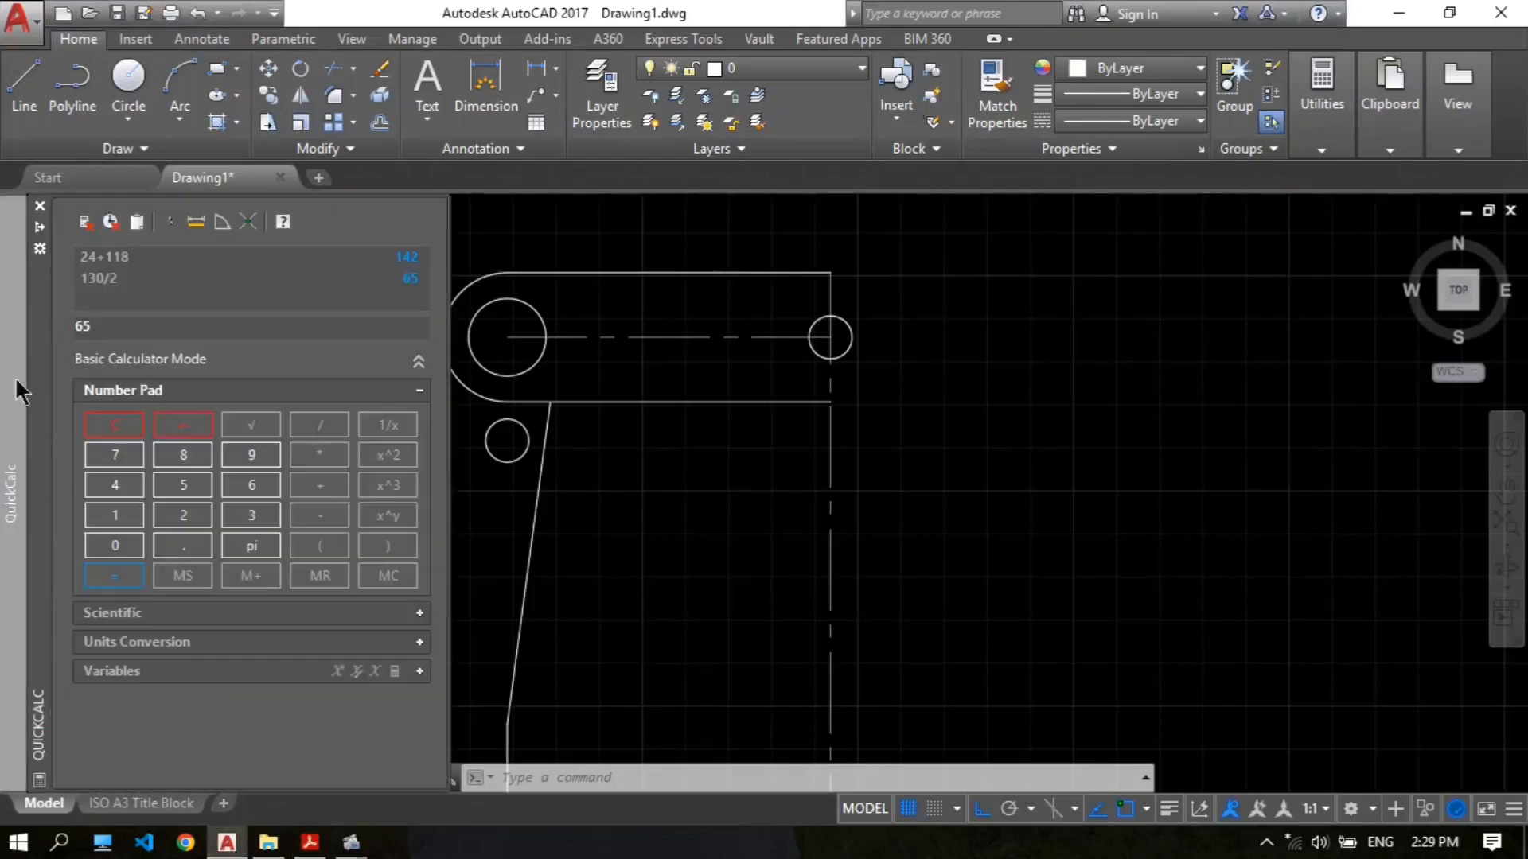
pyautogui.write('104/2')
pyautogui.press('Return')
pyautogui.scroll(2, 873, 332)
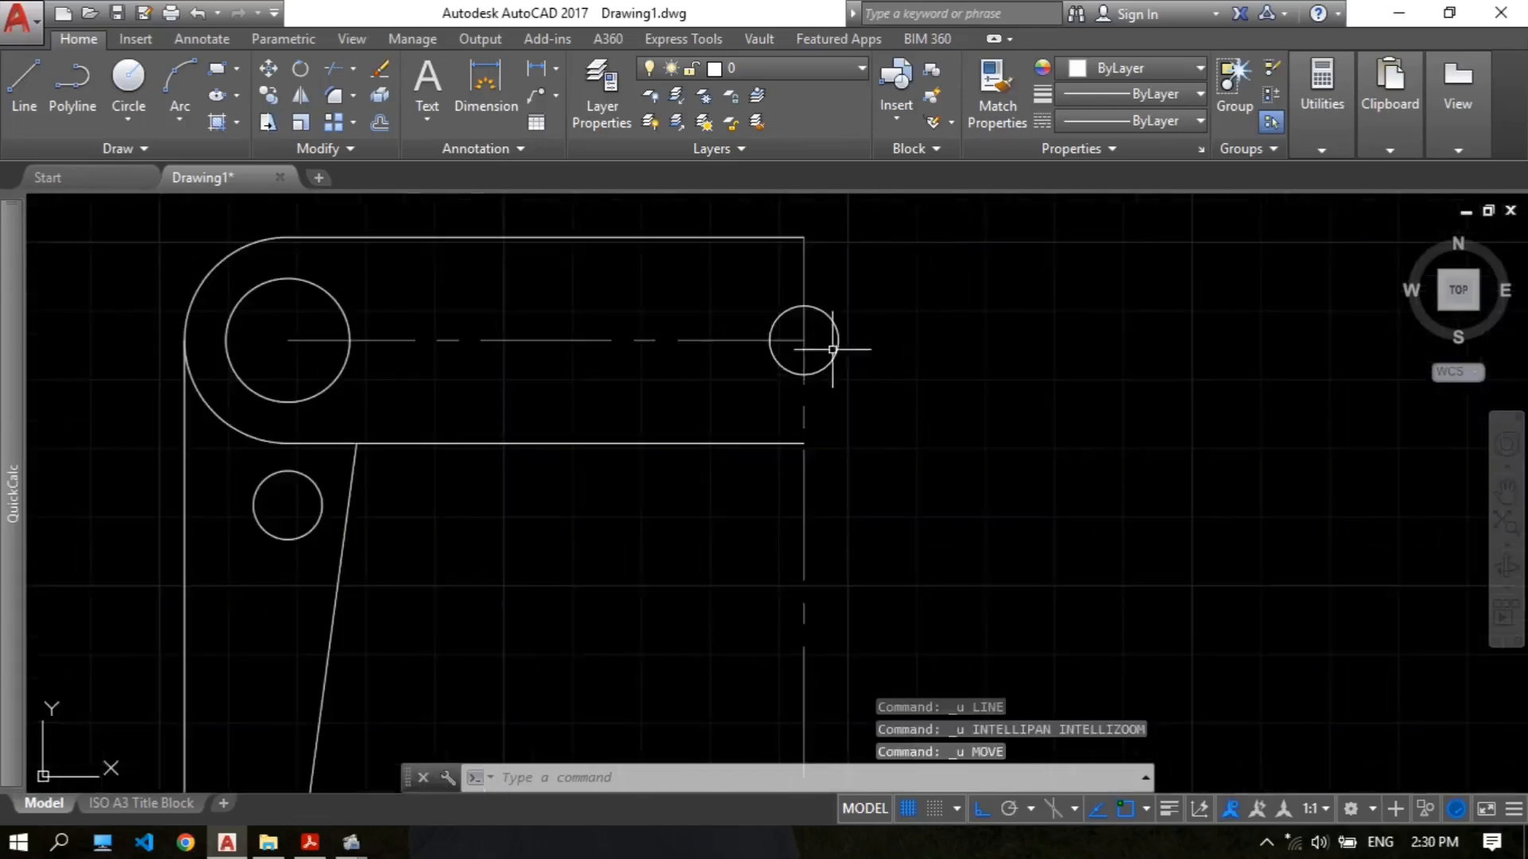
# Step: Recheck the hole position in 2d_14.pdf and move the circle on the symmetry line 52 to the left along the arm's centre line
pyautogui.click(310, 841)
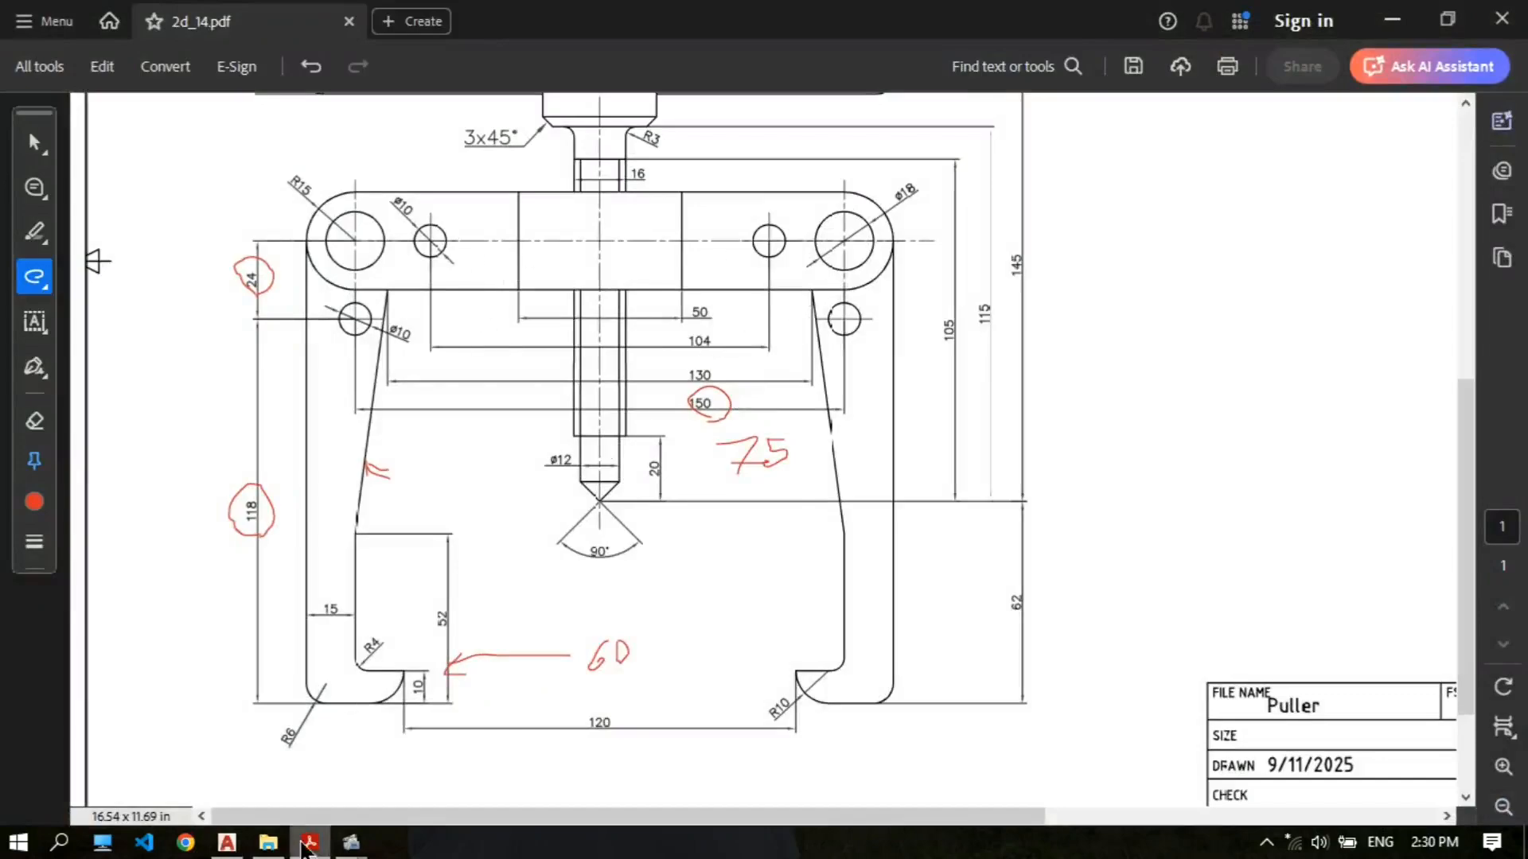
pyautogui.click(226, 842)
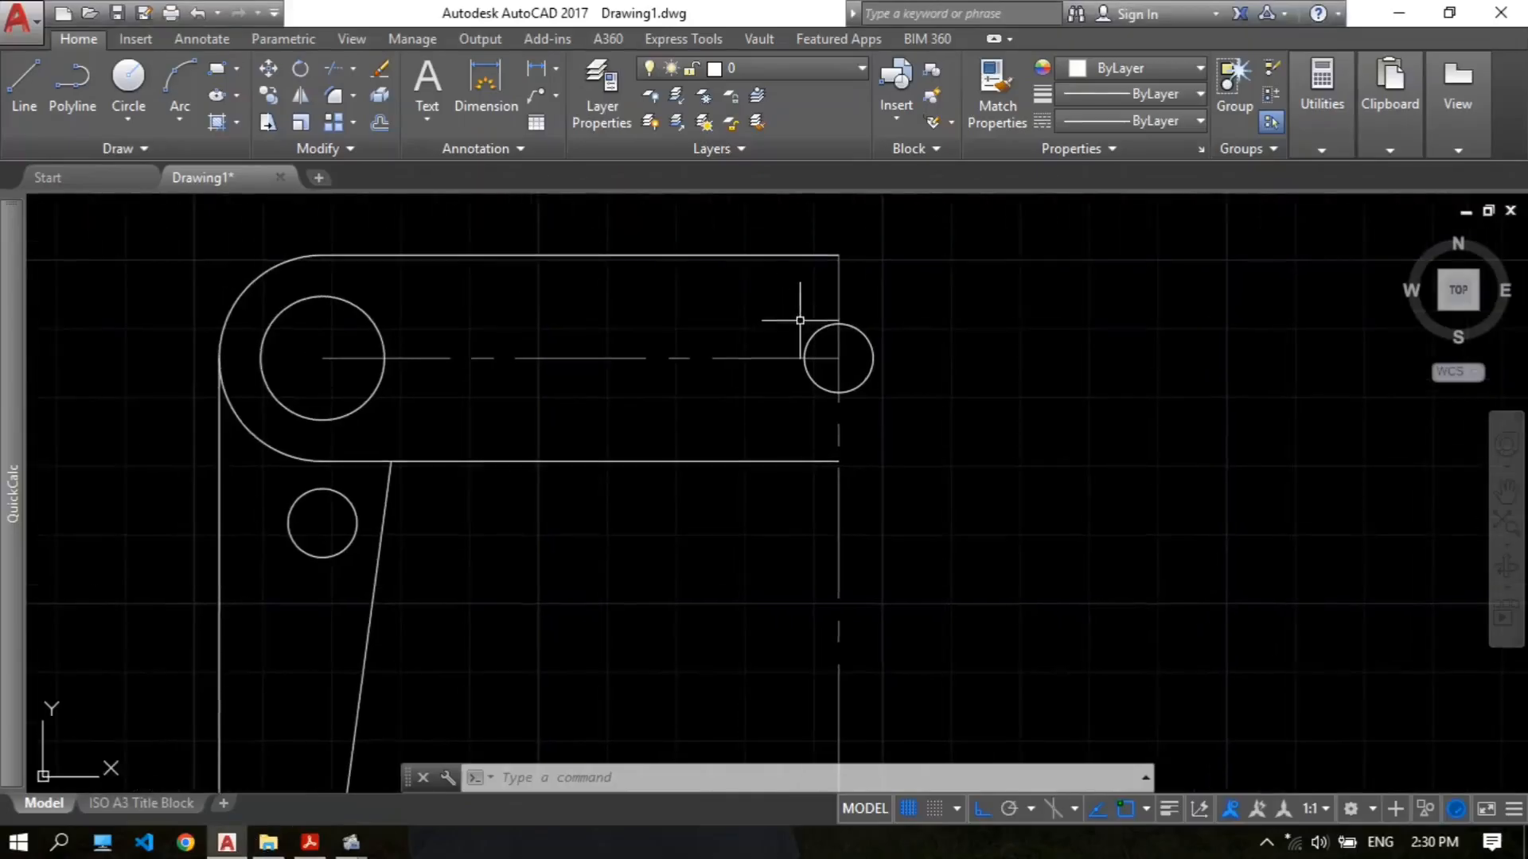
pyautogui.write('m')
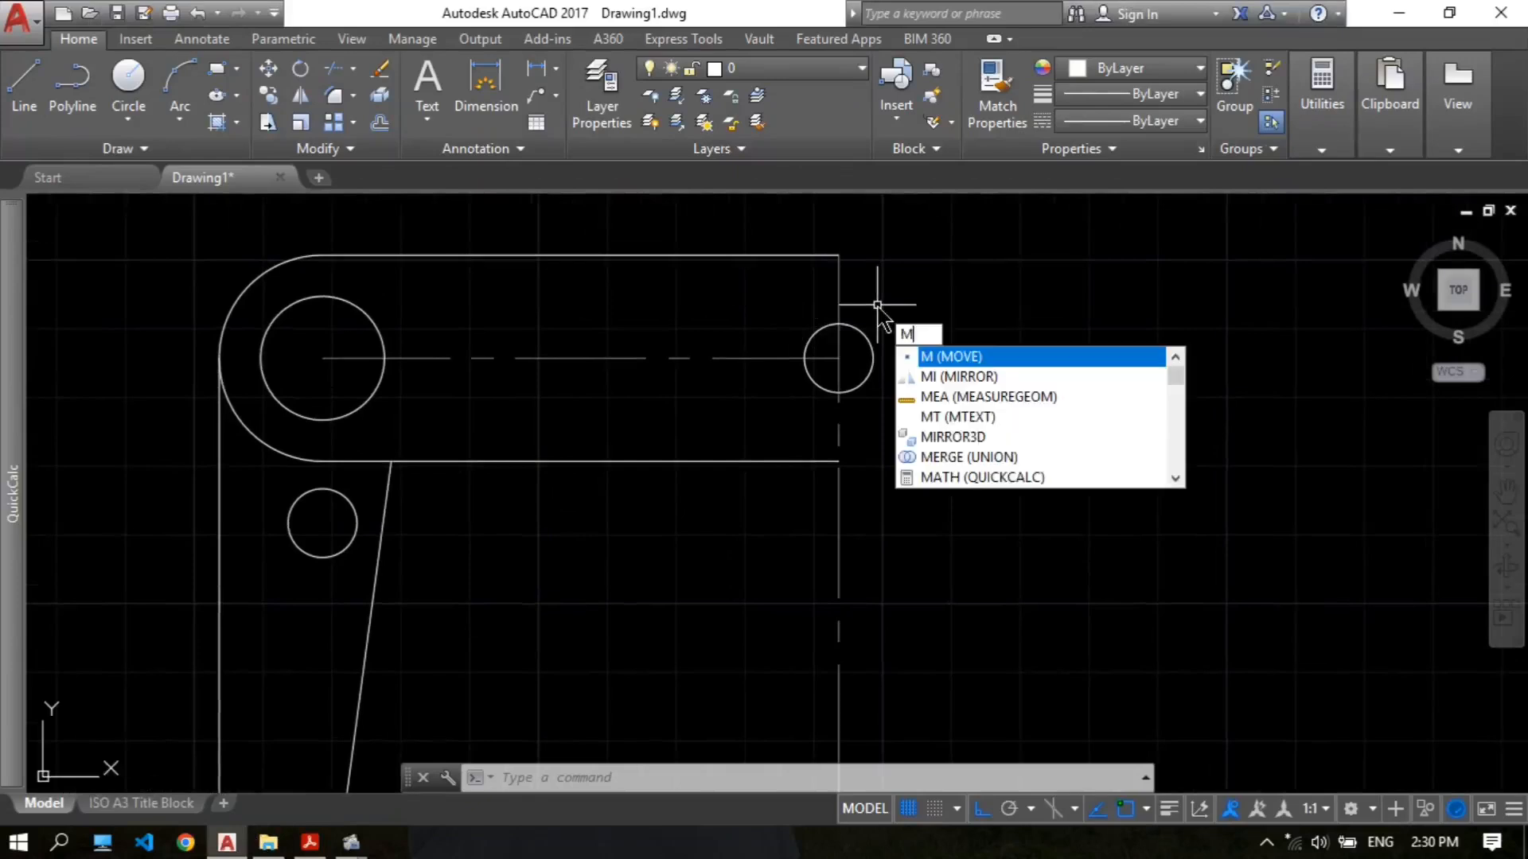
pyautogui.press('Return')
pyautogui.click(853, 326)
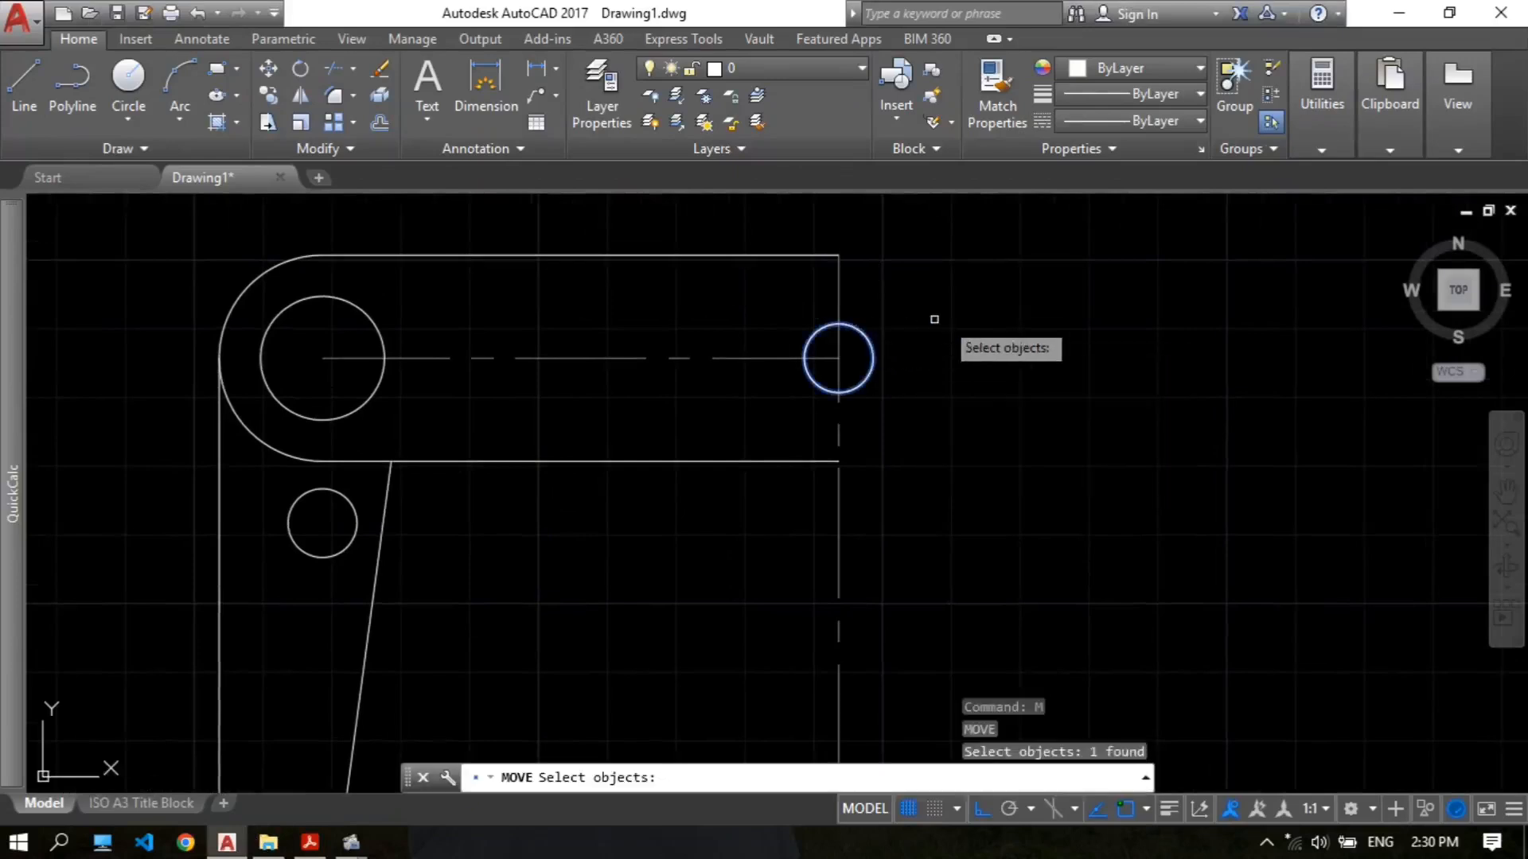
pyautogui.press('Return')
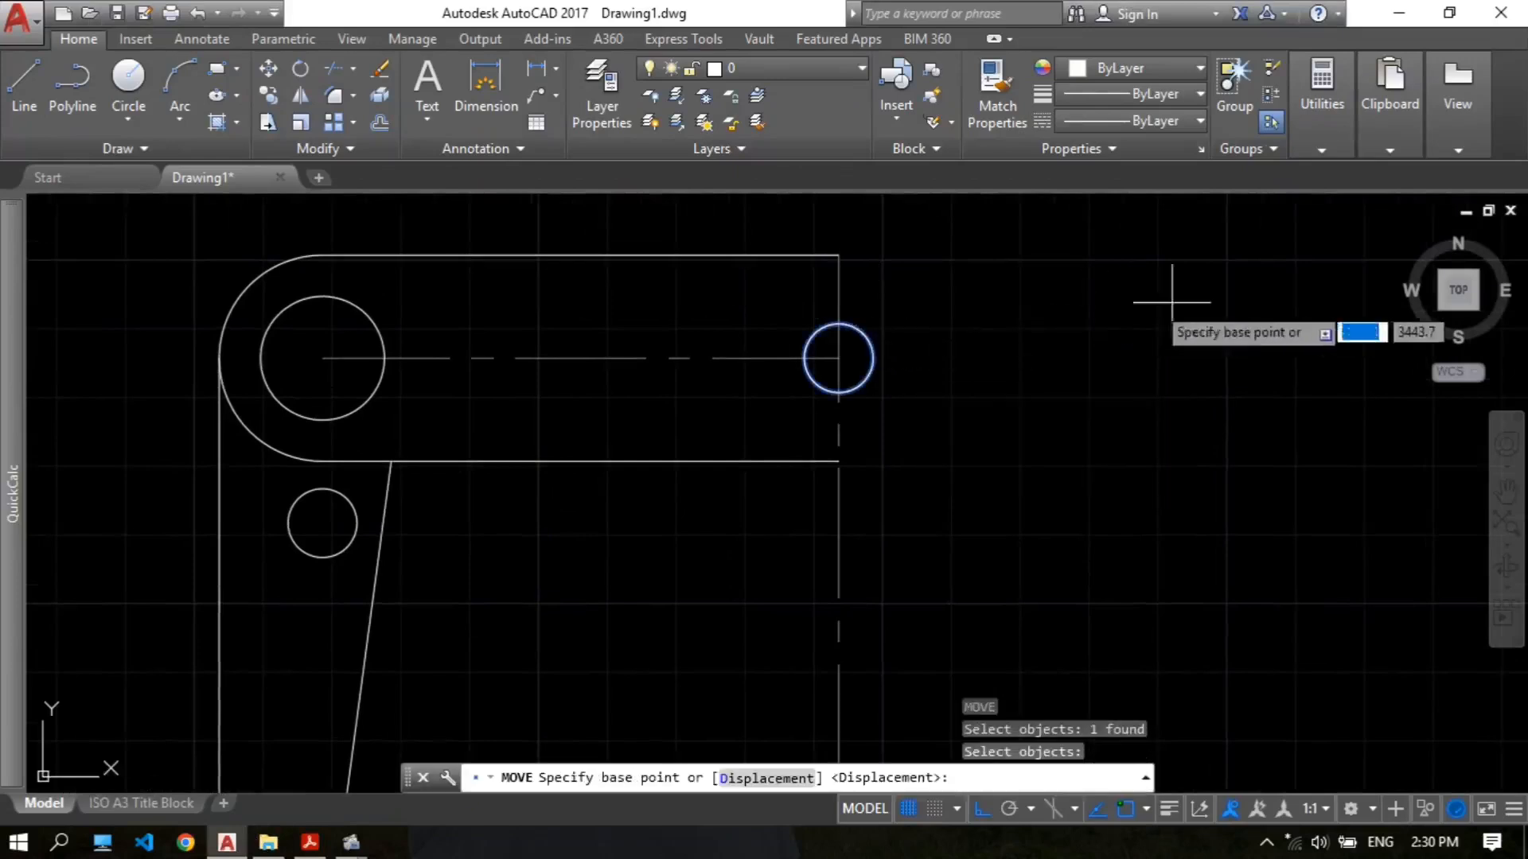
pyautogui.click(1280, 279)
pyautogui.write('52')
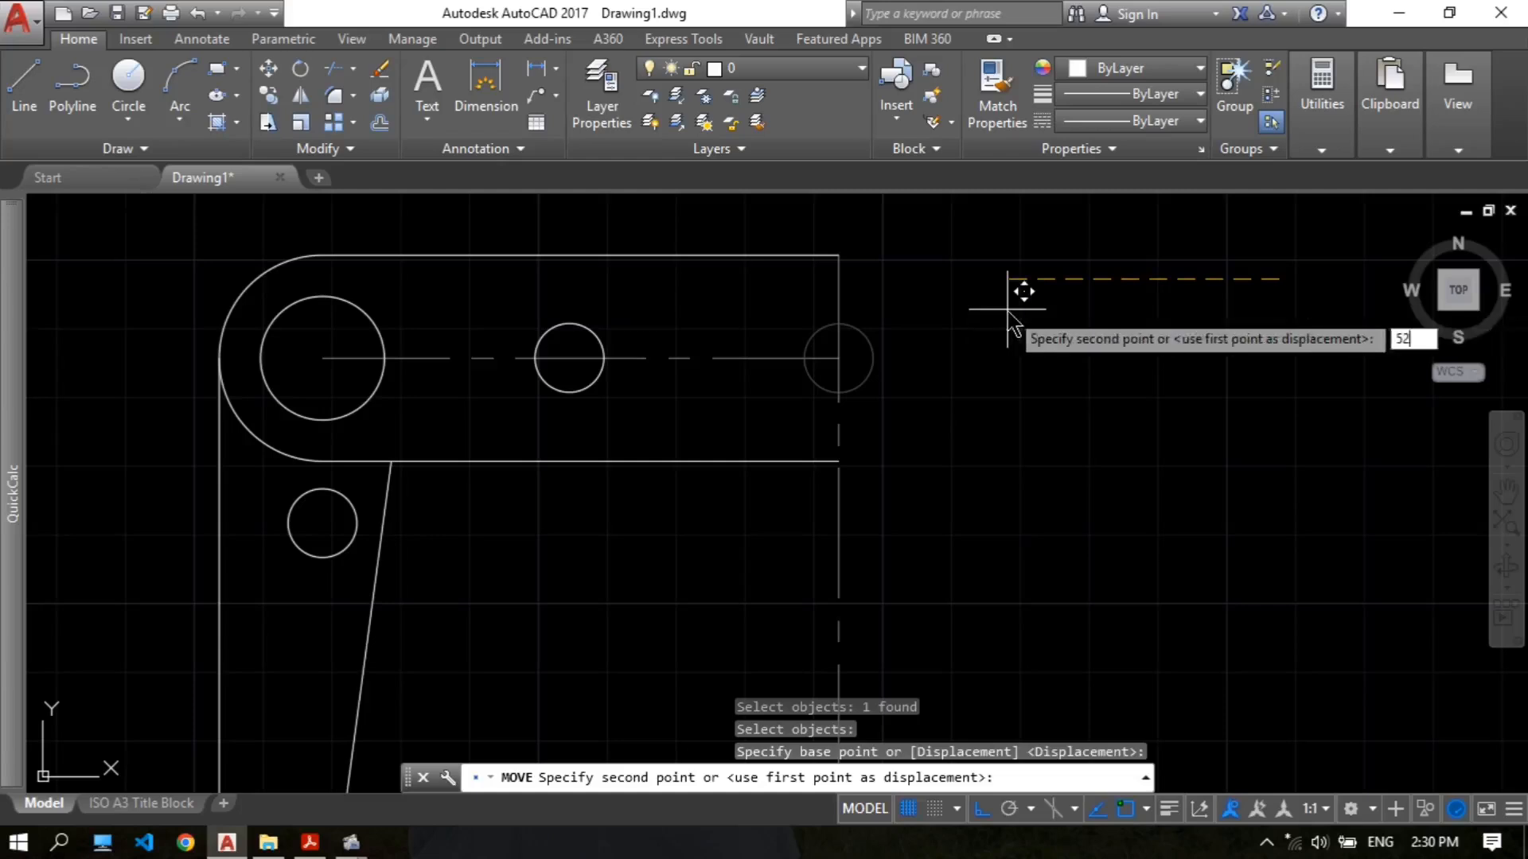
pyautogui.press('Return')
pyautogui.scroll(-2, 1007, 309)
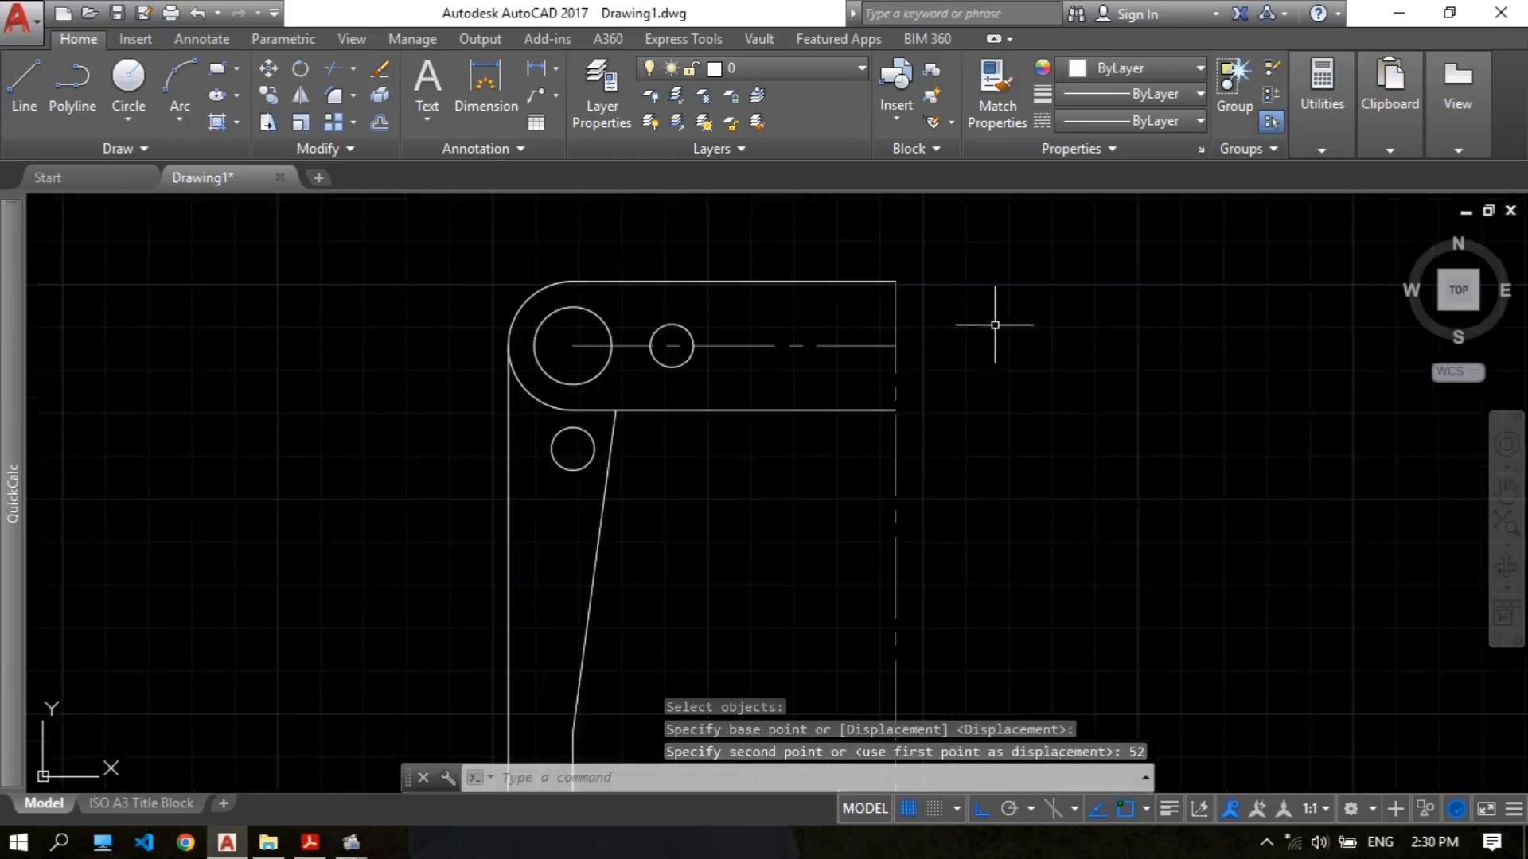
# Step: Draw a vertical line on the symmetry line joining the open ends of the arm's upper and lower edges
pyautogui.write('L')
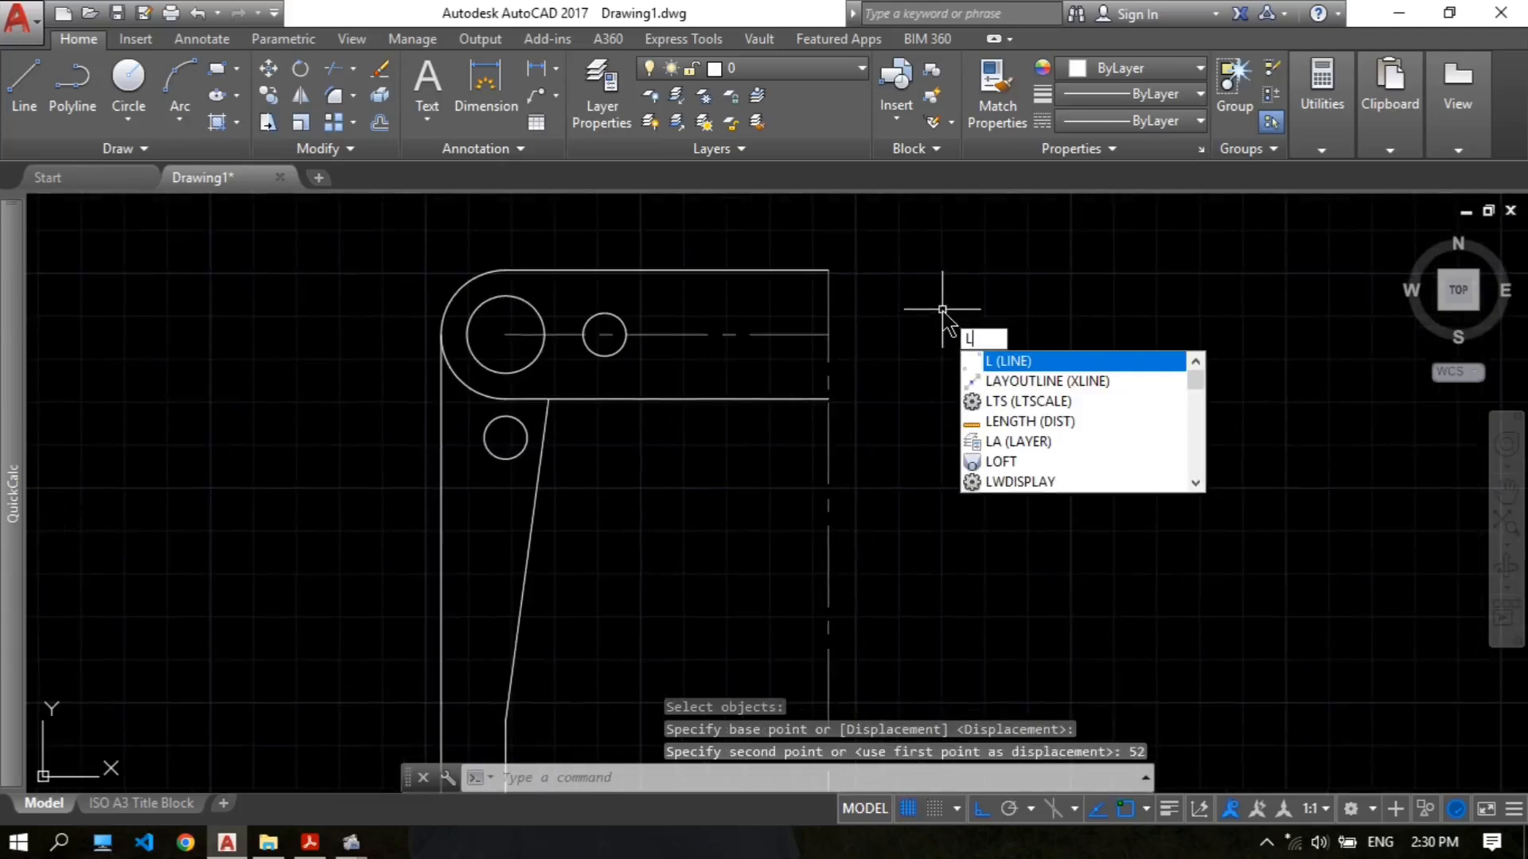
pyautogui.press('Return')
pyautogui.click(829, 271)
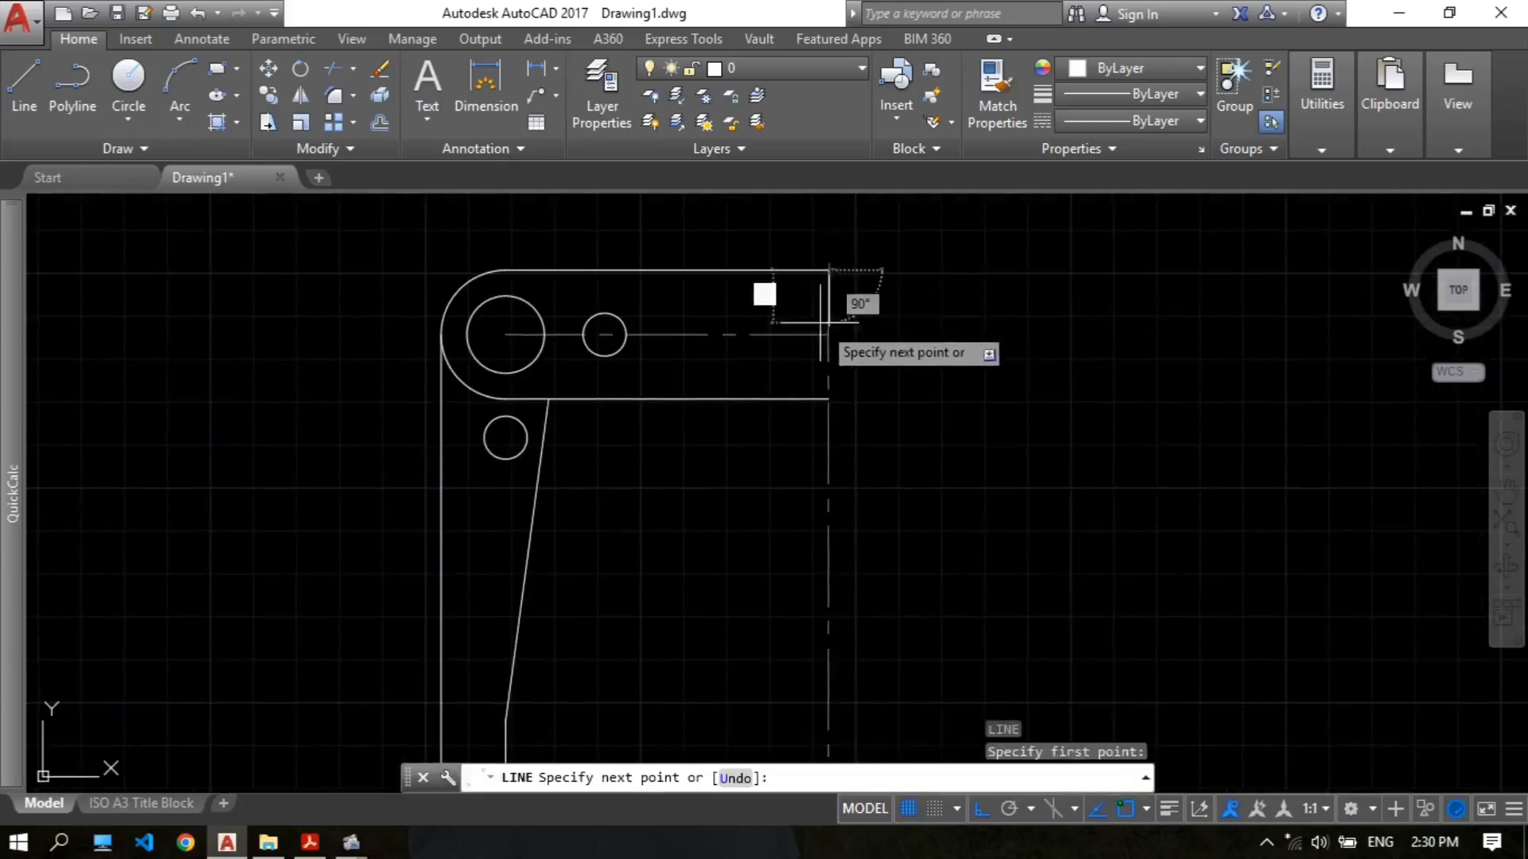
pyautogui.click(829, 399)
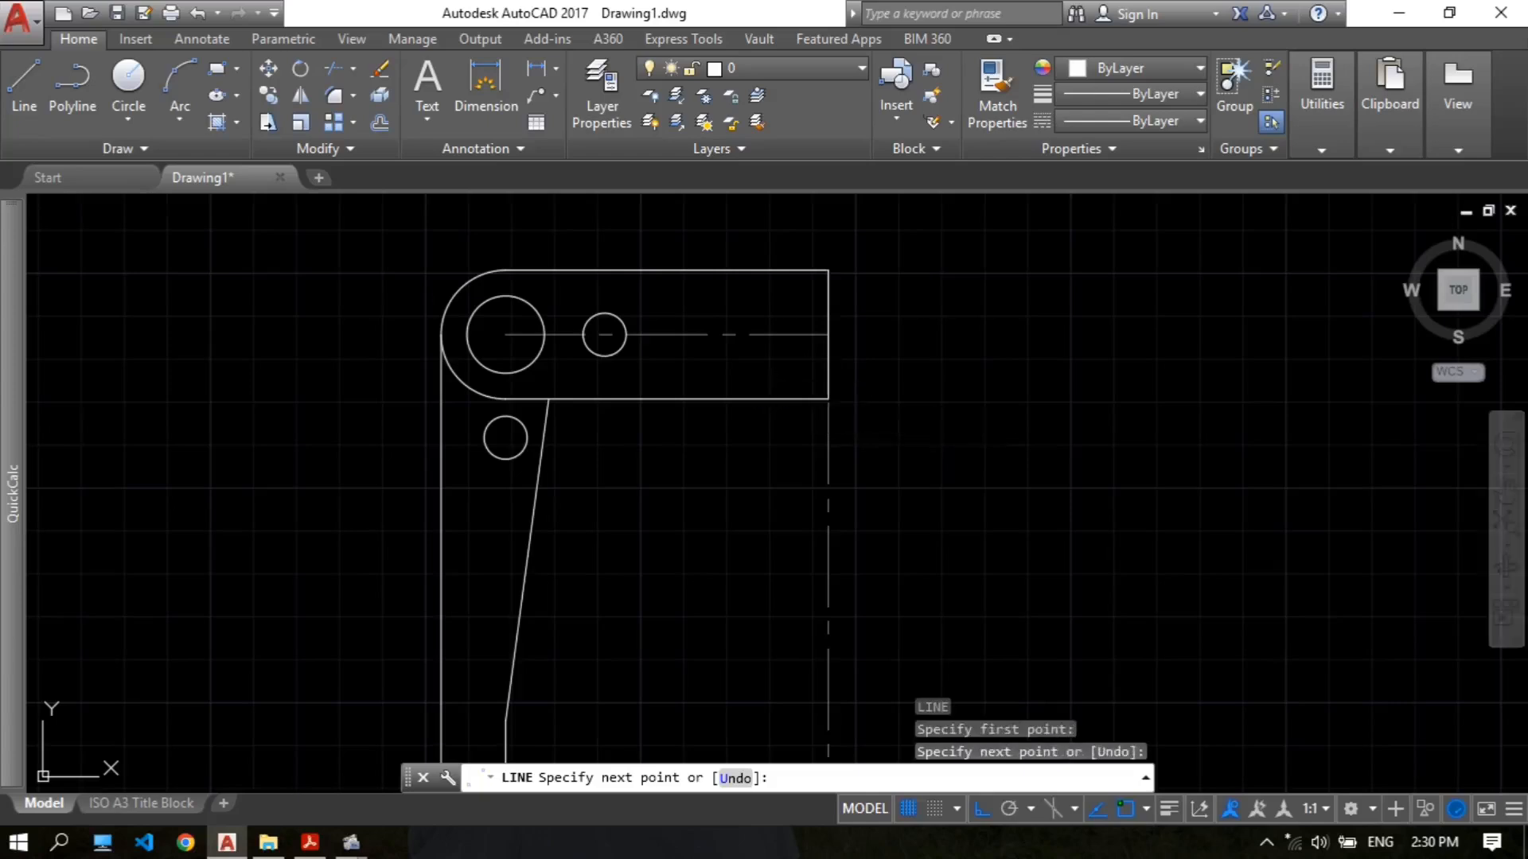
pyautogui.press('Return')
# Step: Offset the vertical line at the arm's right end by 25 to the left, inside the arm
pyautogui.moveTo(946, 325); pyautogui.dragTo(879, 361, button='middle')
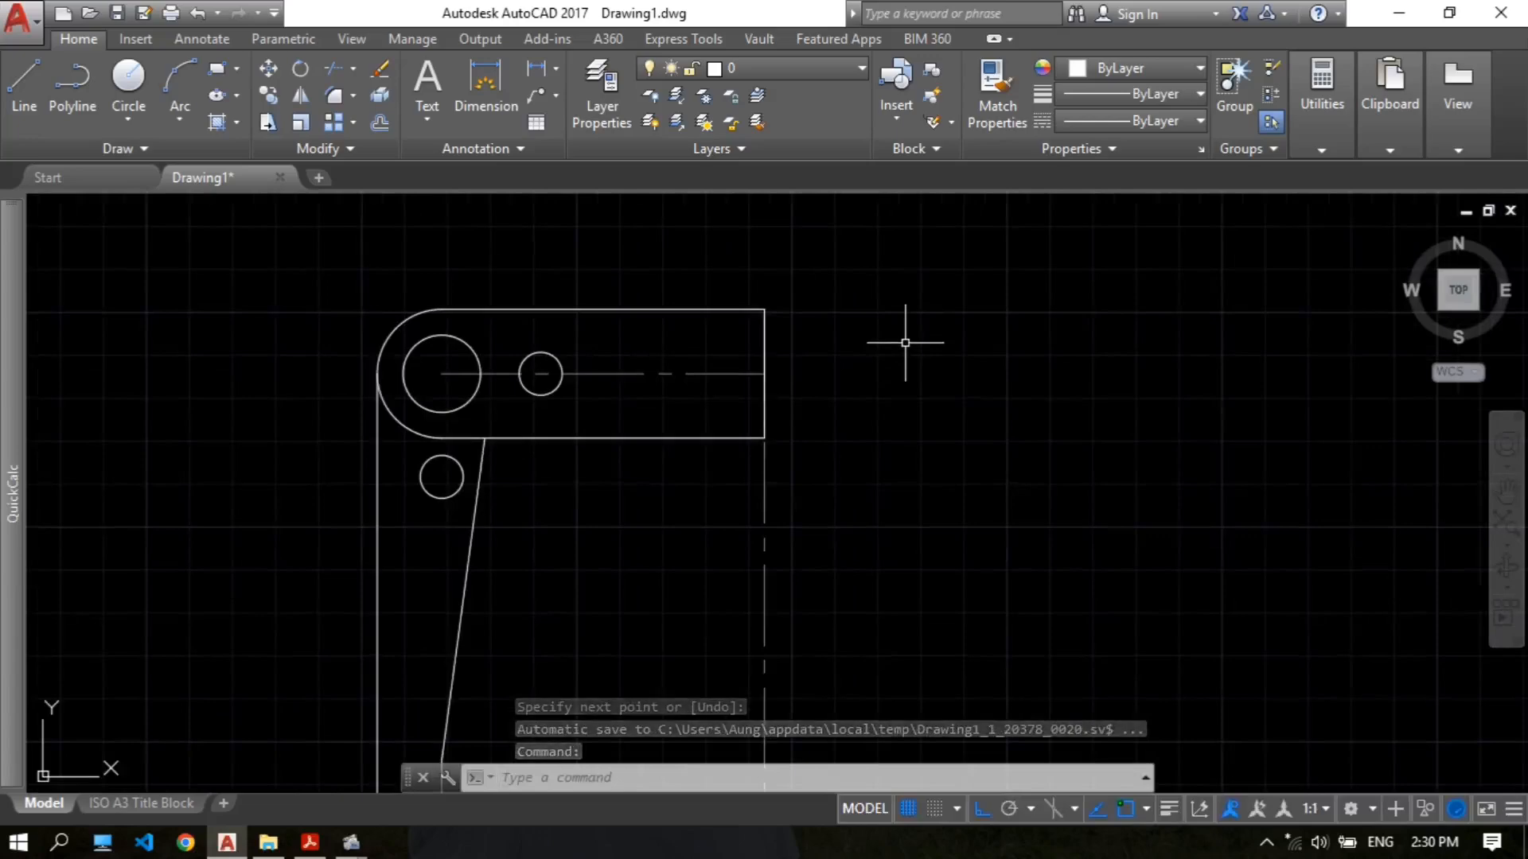
pyautogui.write('O')
pyautogui.press('Return')
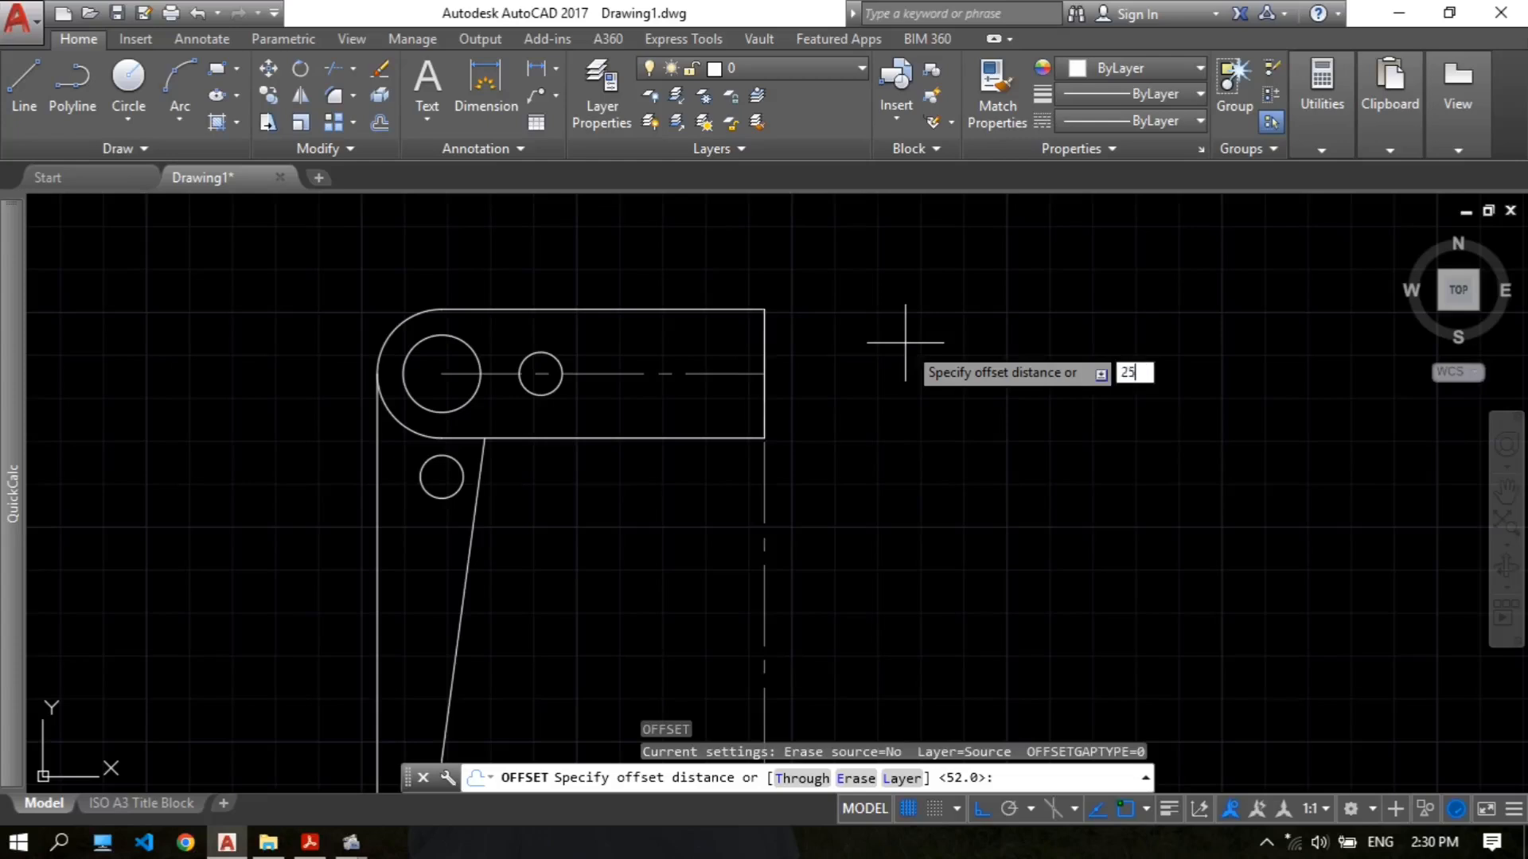
pyautogui.write('25')
pyautogui.press('Return')
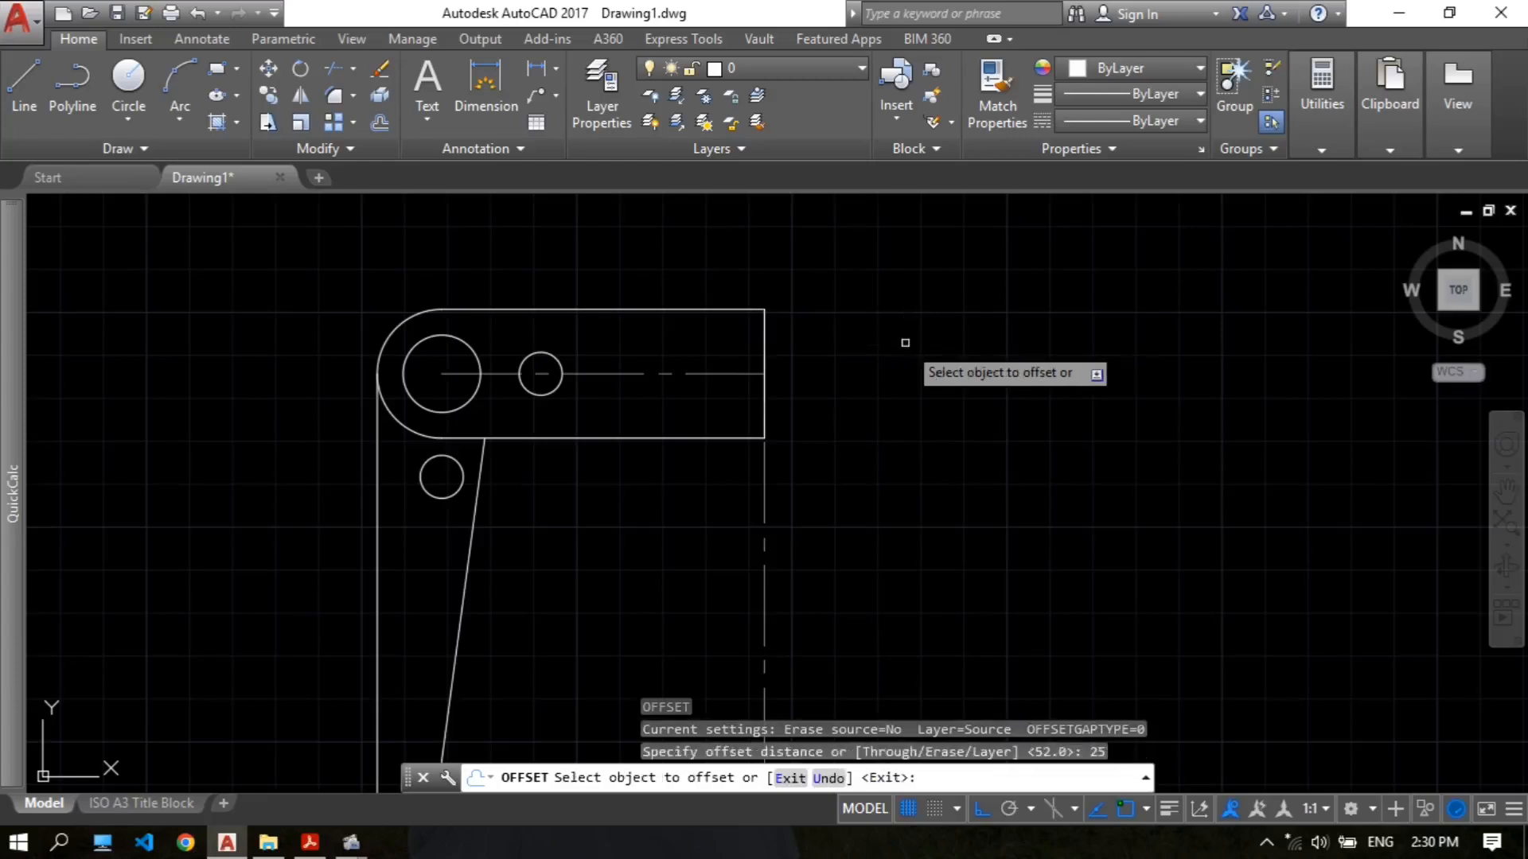
pyautogui.click(764, 341)
pyautogui.click(699, 345)
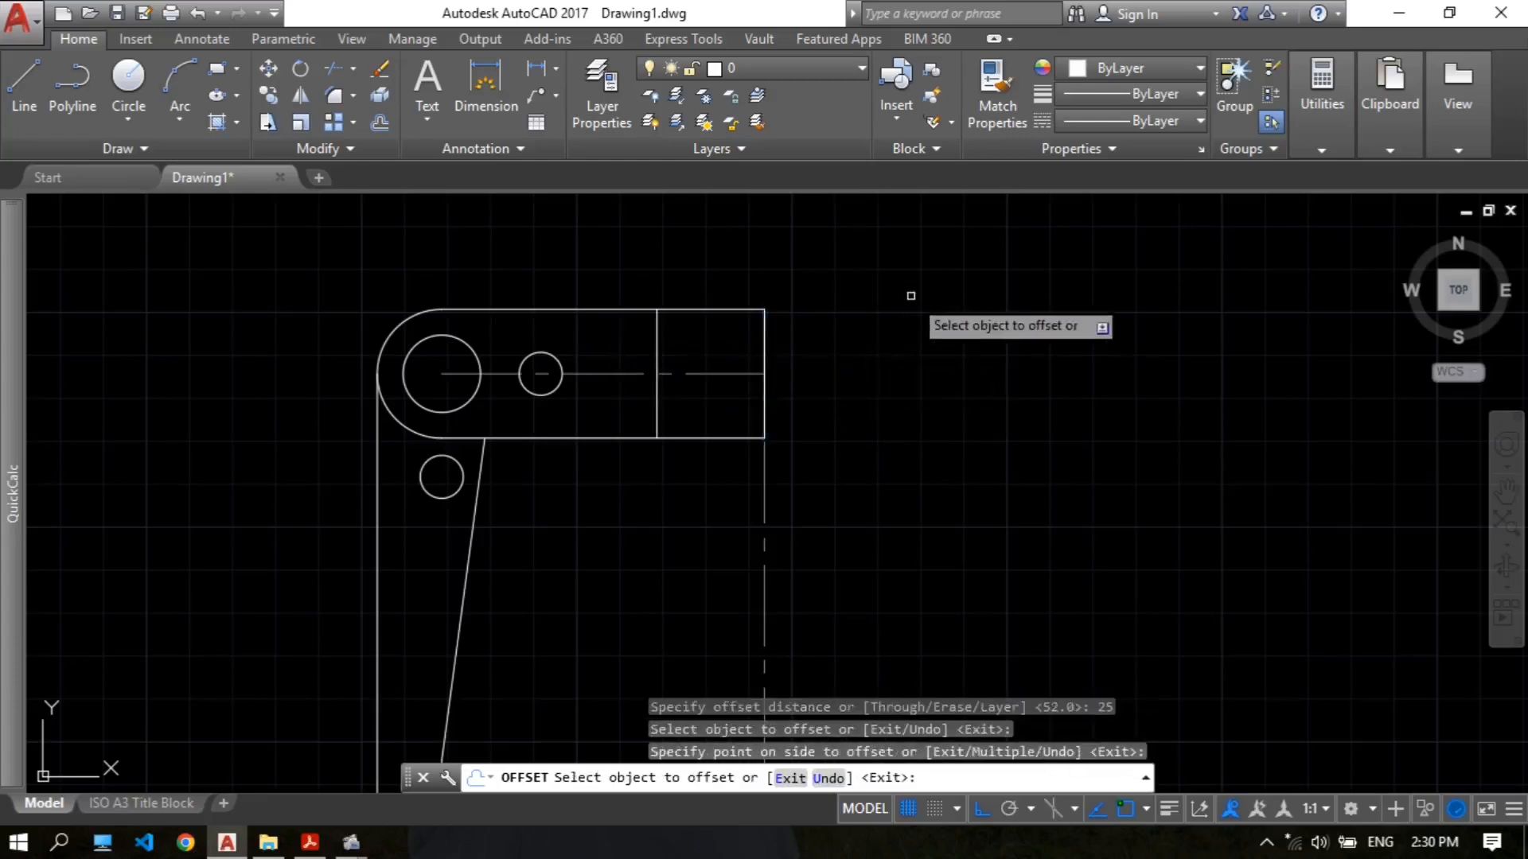
# Step: Review the puller's symmetric layout and dimensions in 2d_14.pdf, from the upper handle to the lower hooks, and return to the AutoCAD drawing
pyautogui.click(309, 842)
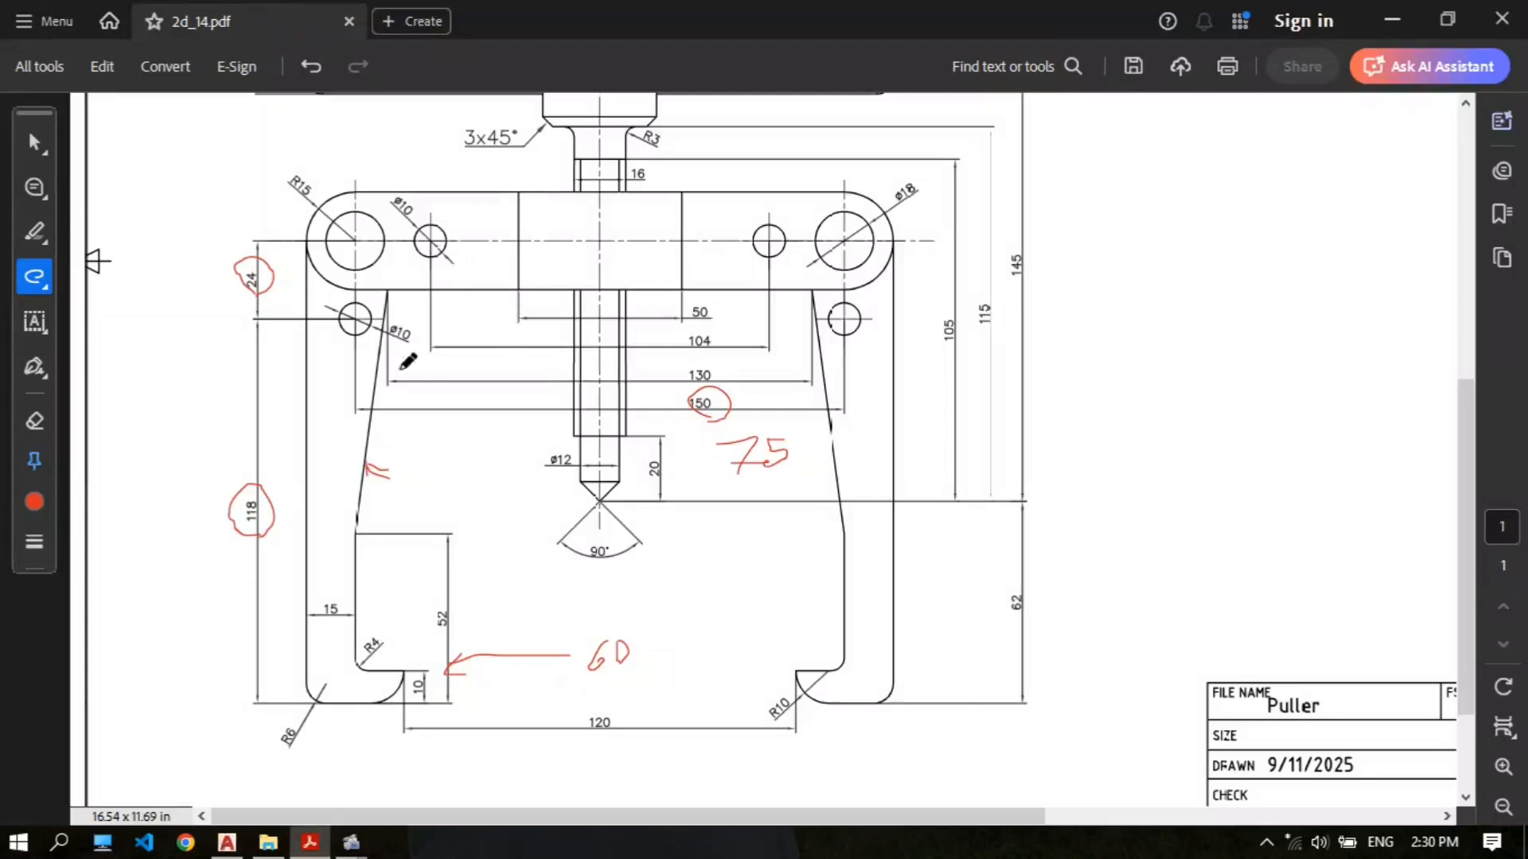
pyautogui.scroll(1, 370, 493)
pyautogui.scroll(1, 407, 344)
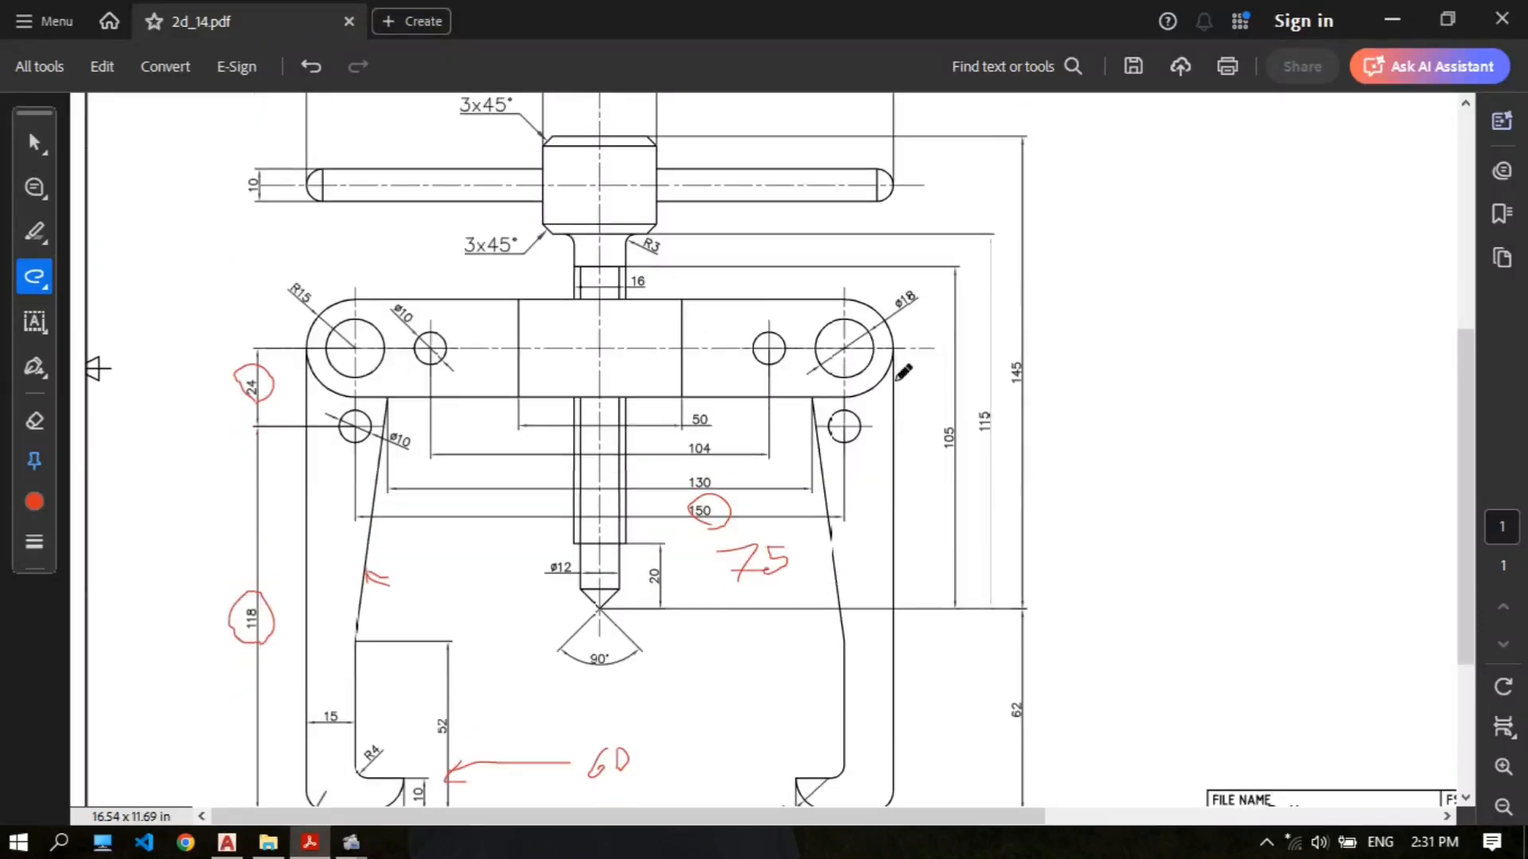
pyautogui.scroll(-1, 570, 553)
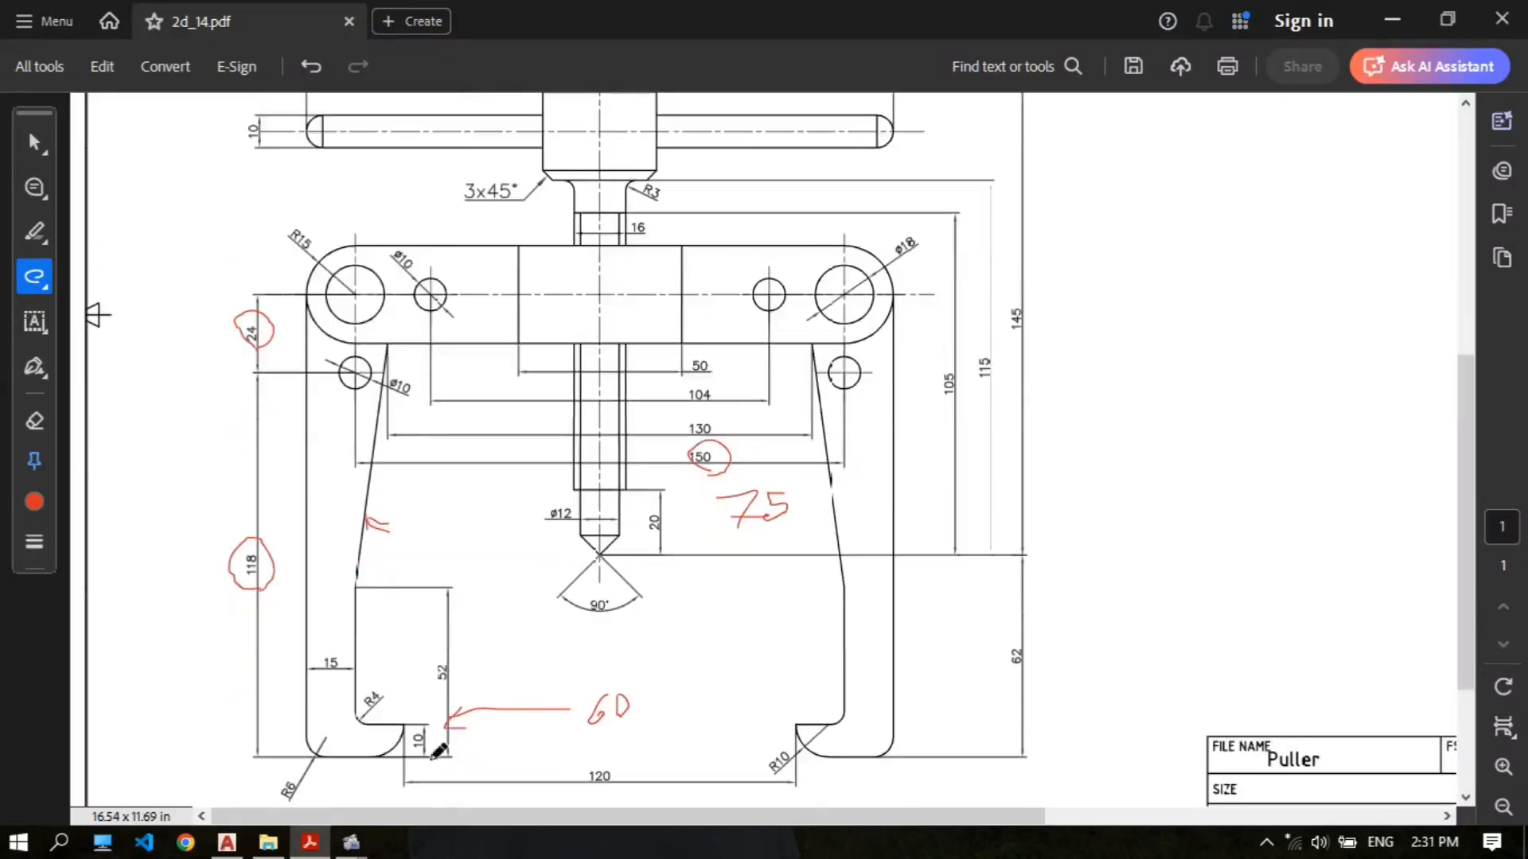
pyautogui.click(226, 842)
# Step: Mirror the whole left half of the puller about the vertical symmetry line, keeping the source objects
pyautogui.scroll(-2, 766, 442)
pyautogui.moveTo(836, 448); pyautogui.dragTo(778, 344, button='middle')
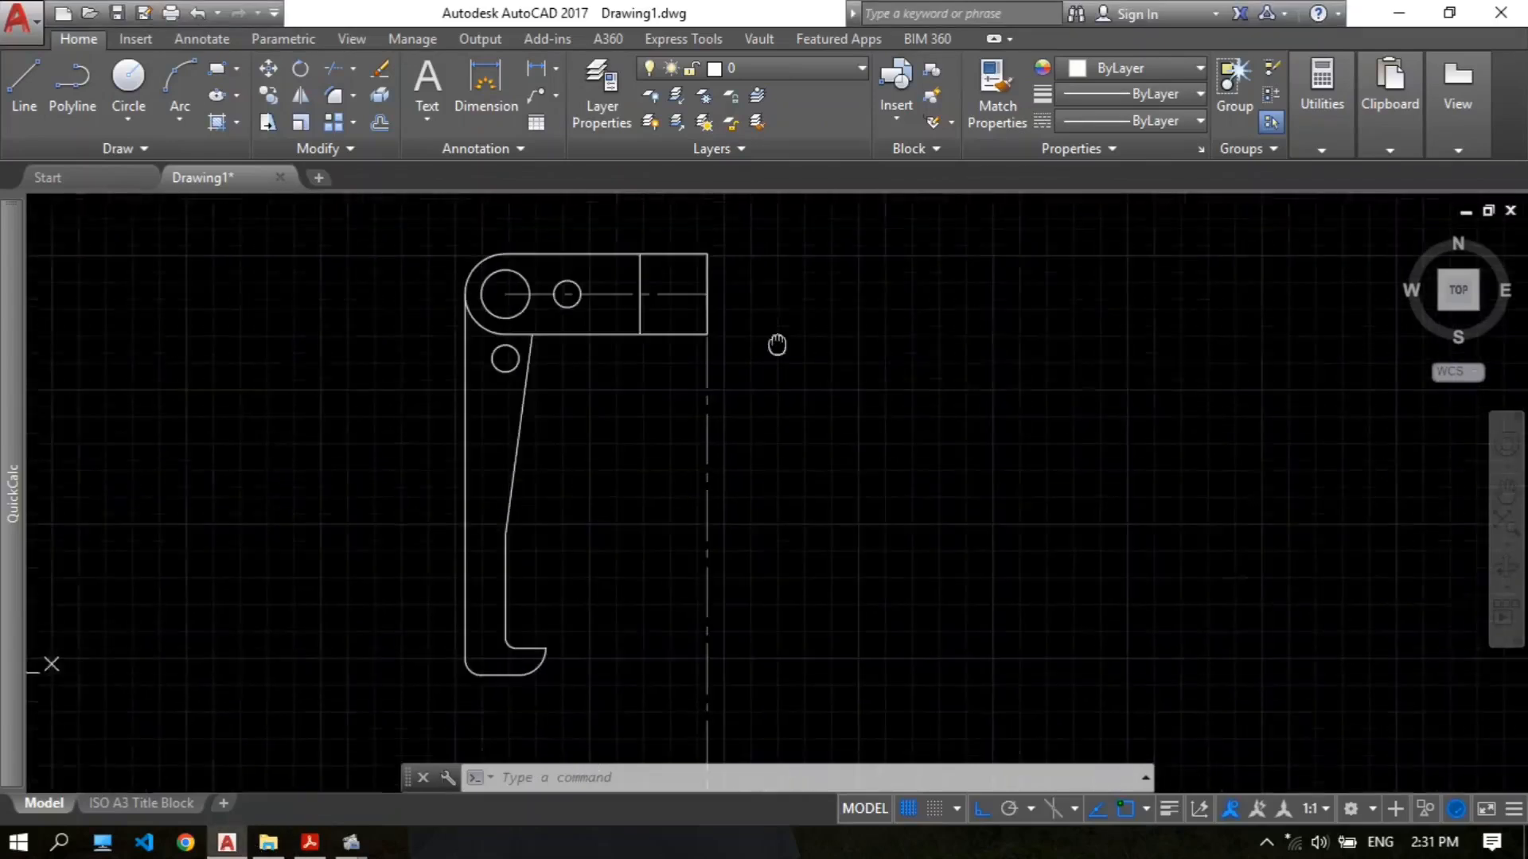
pyautogui.scroll(-2, 776, 345)
pyautogui.write('m')
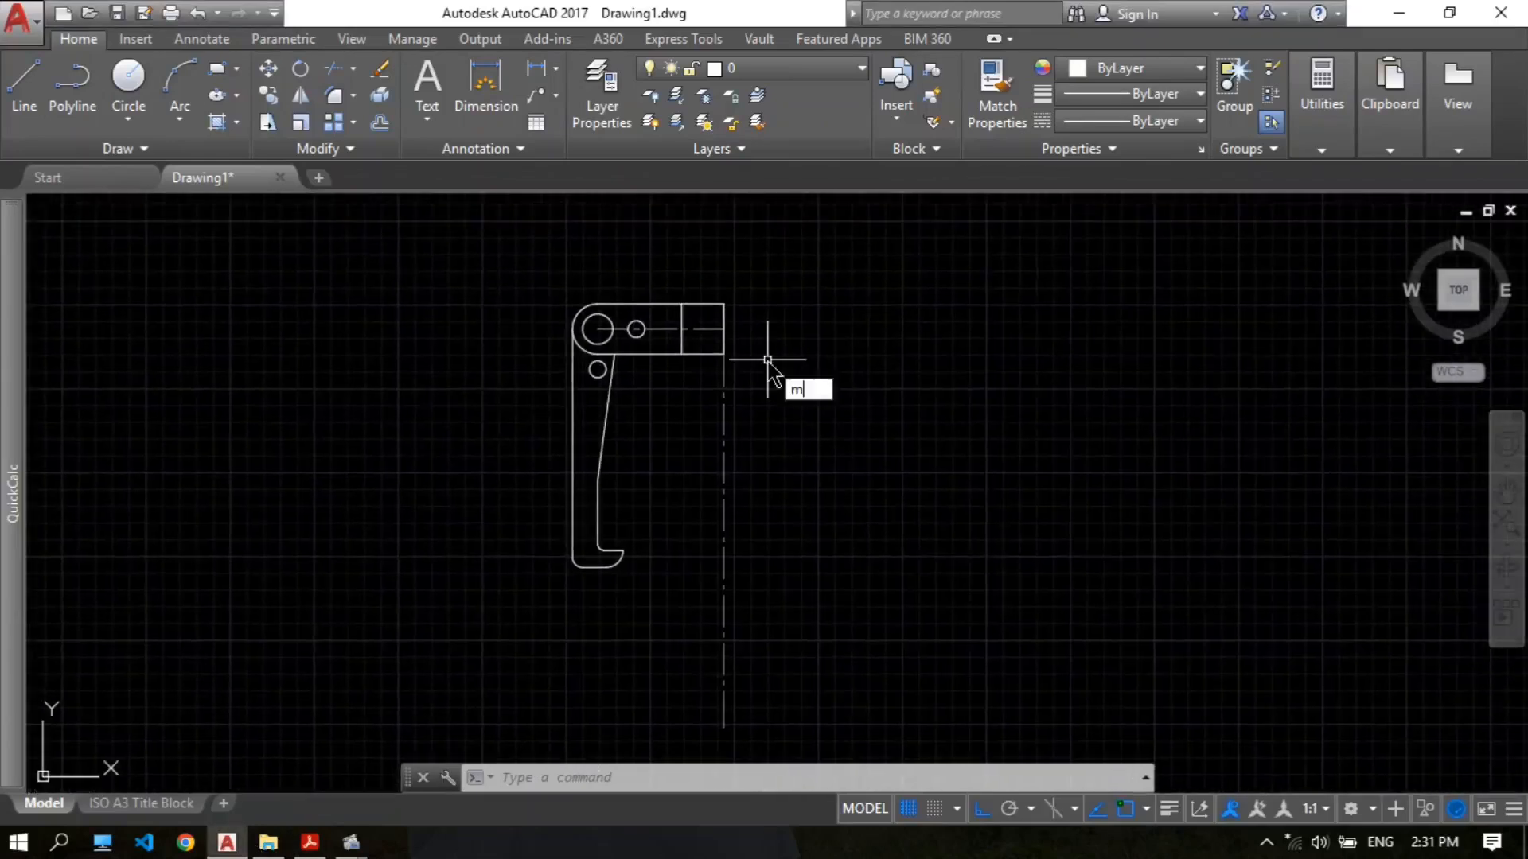
pyautogui.press('Return')
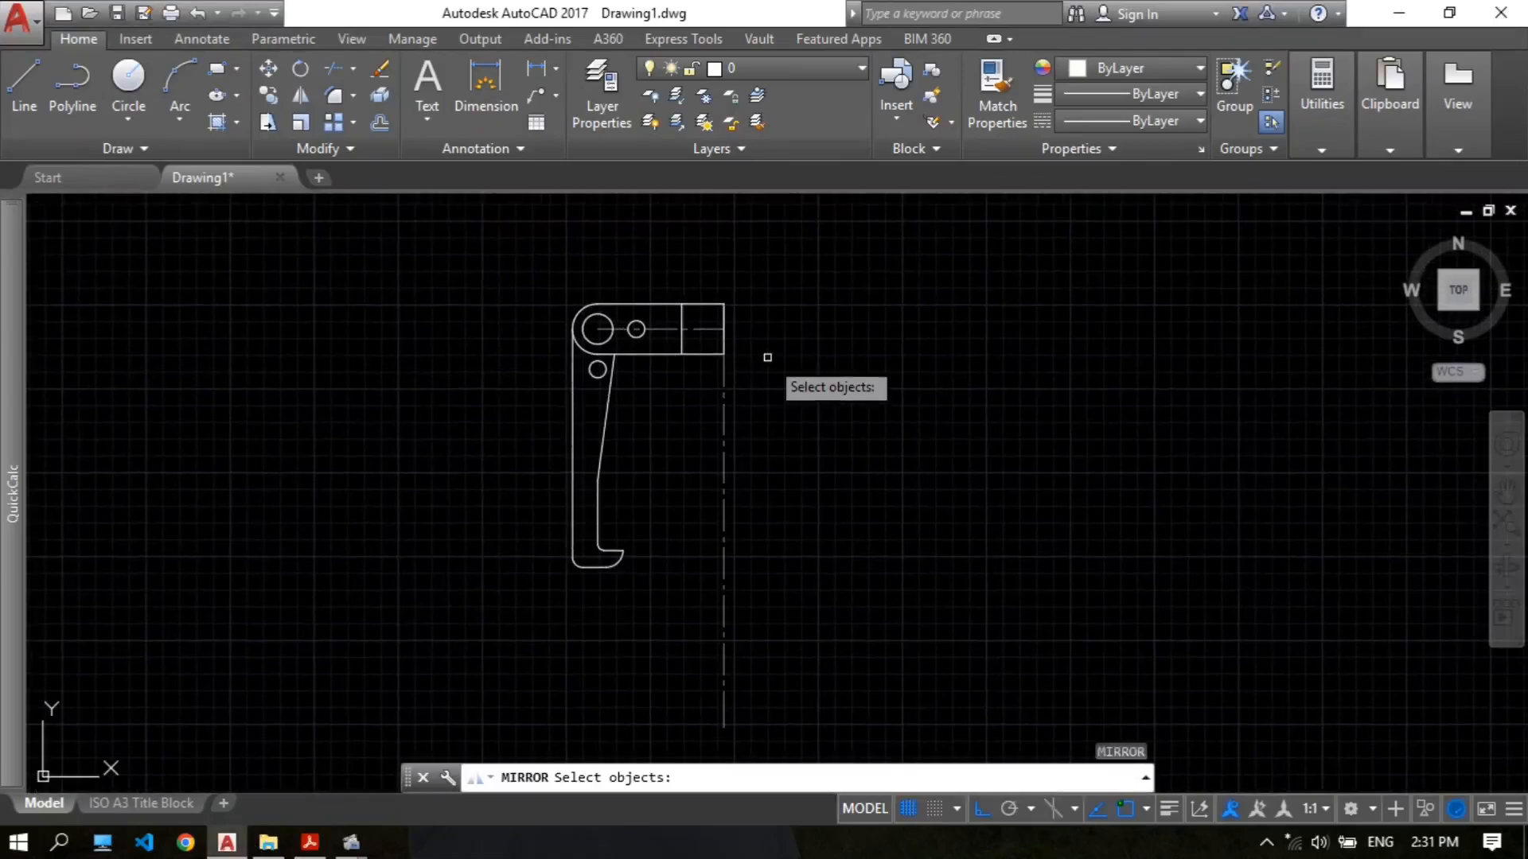
pyautogui.click(495, 260)
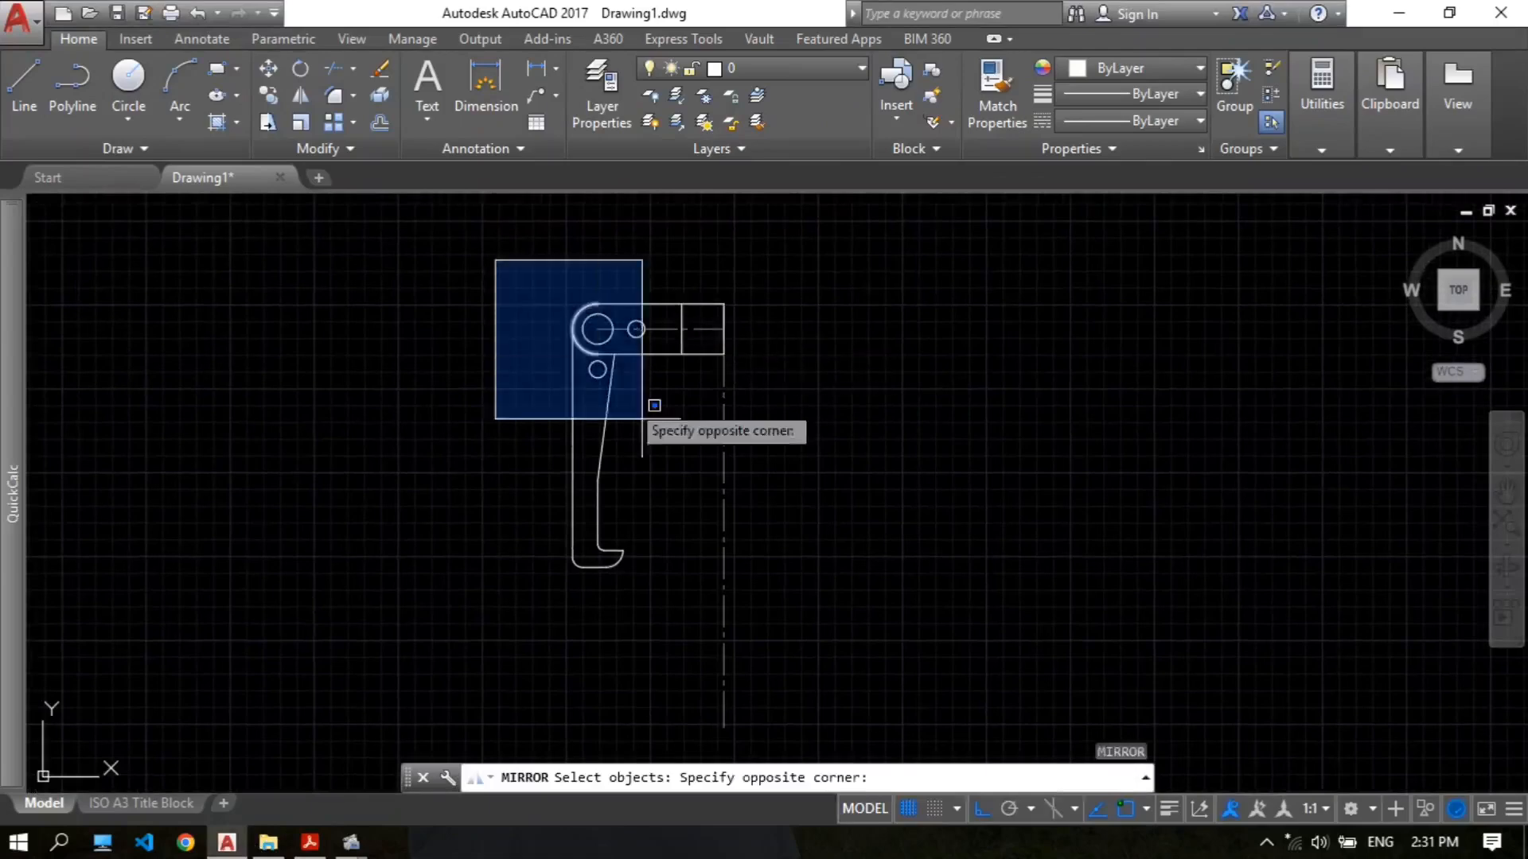
pyautogui.click(794, 633)
pyautogui.press('Return')
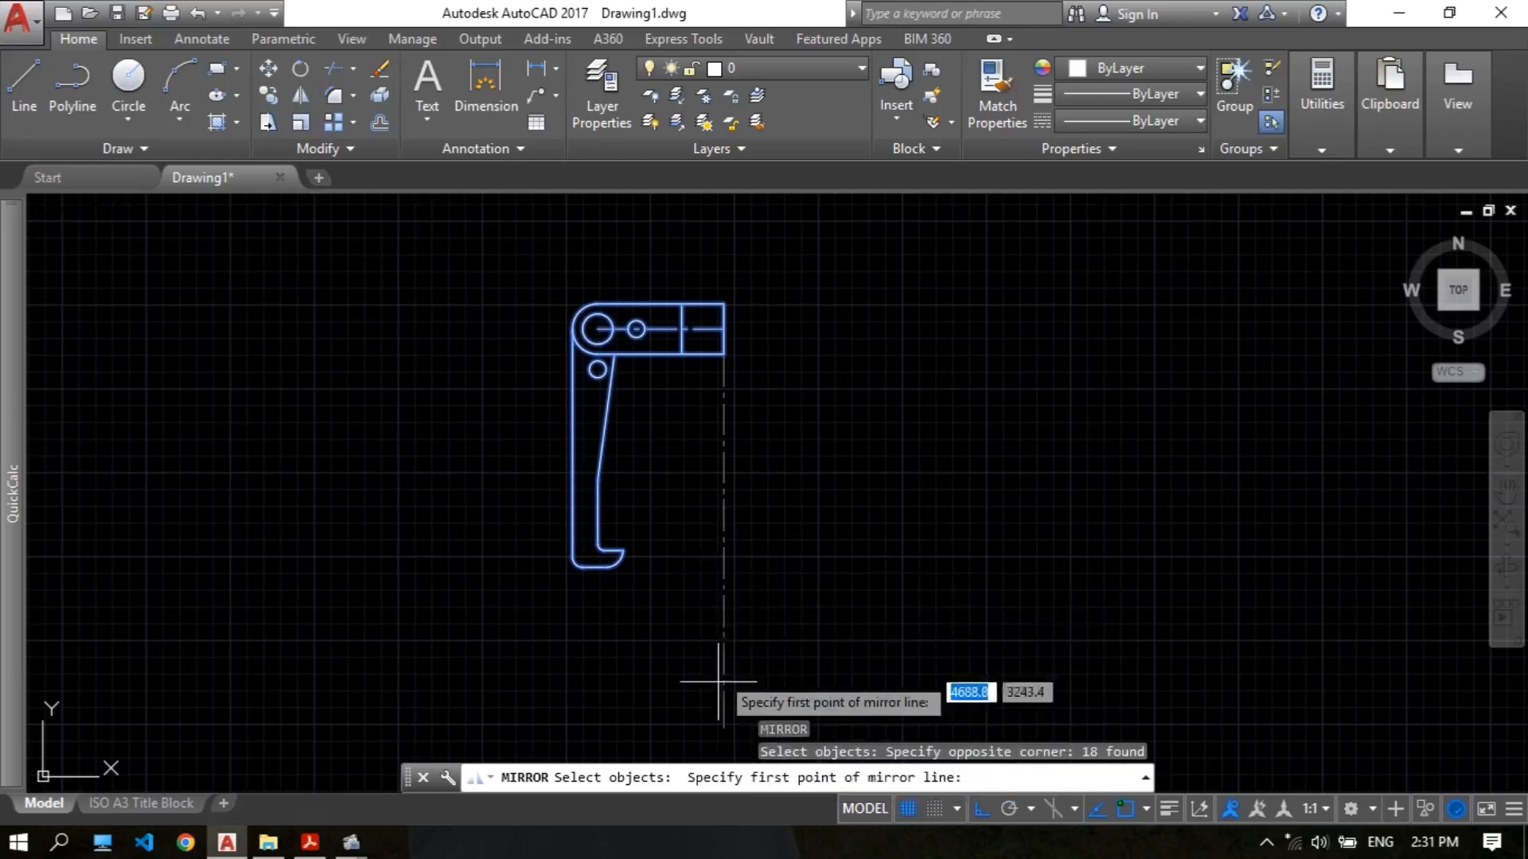
pyautogui.click(721, 726)
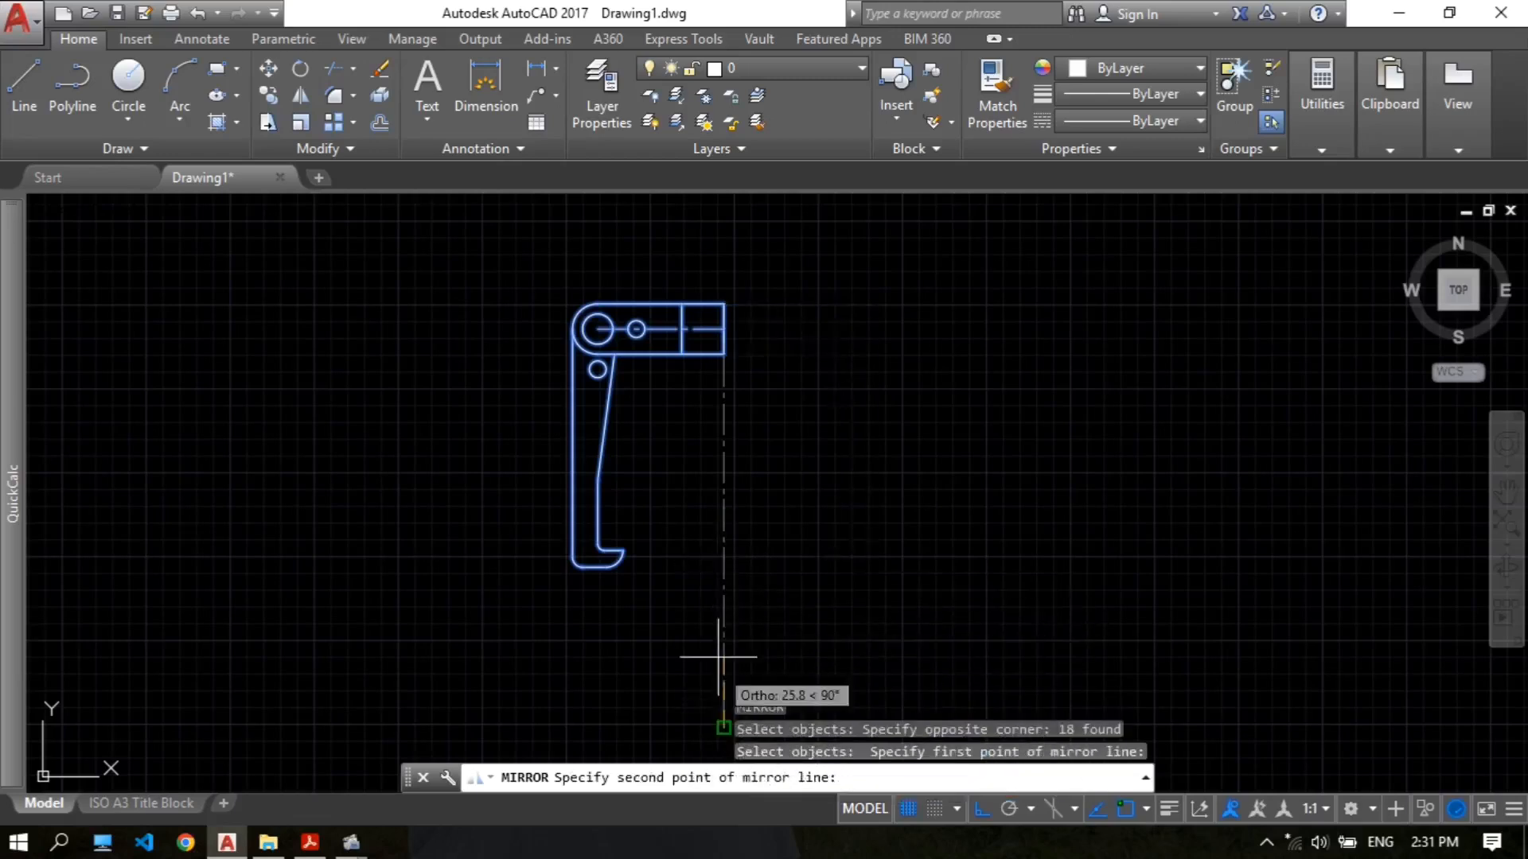
pyautogui.click(785, 234)
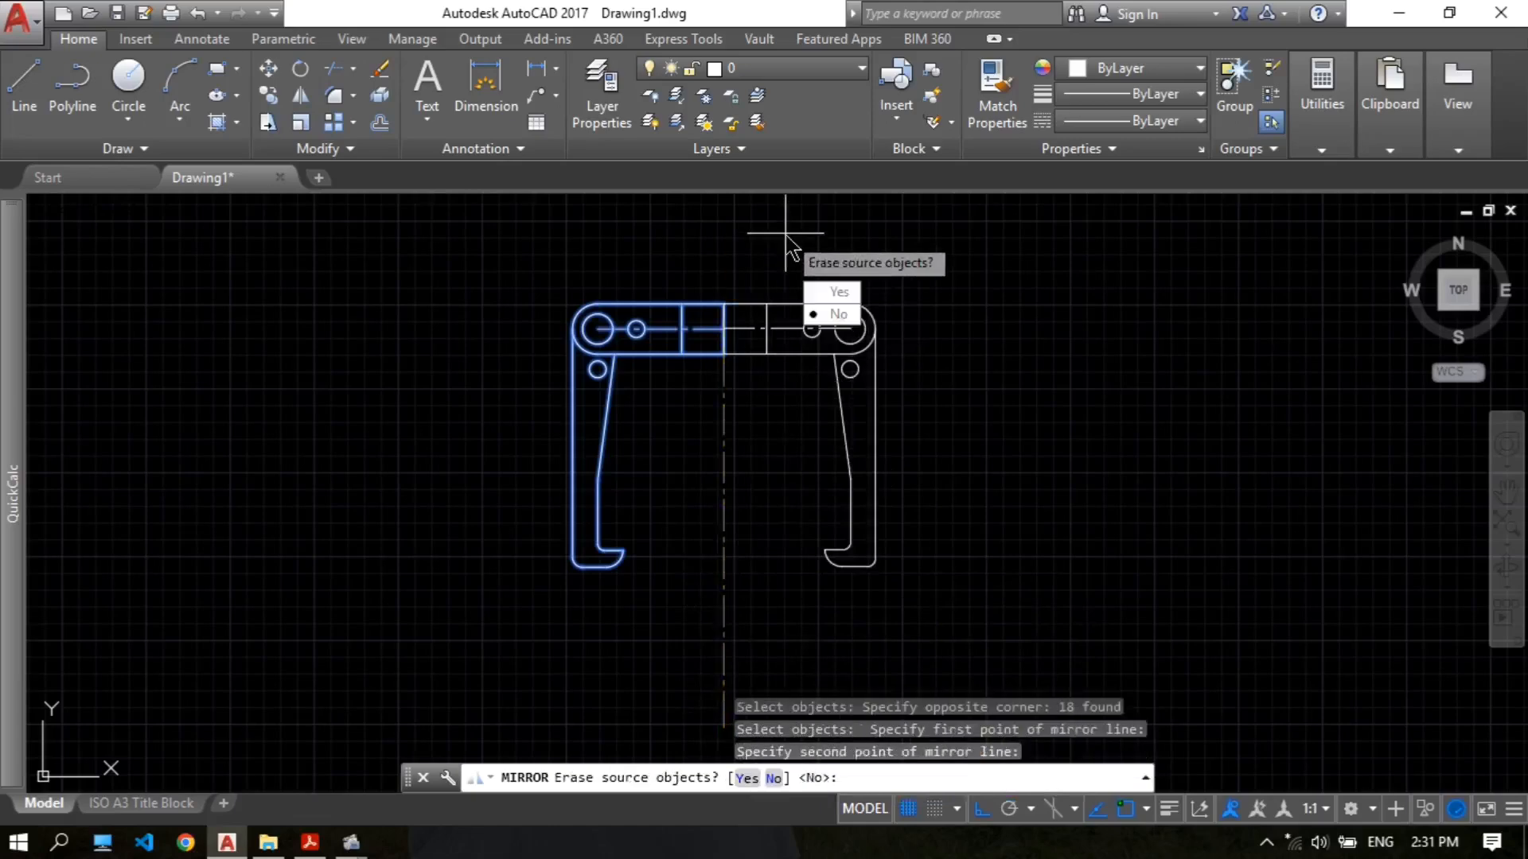
pyautogui.click(839, 315)
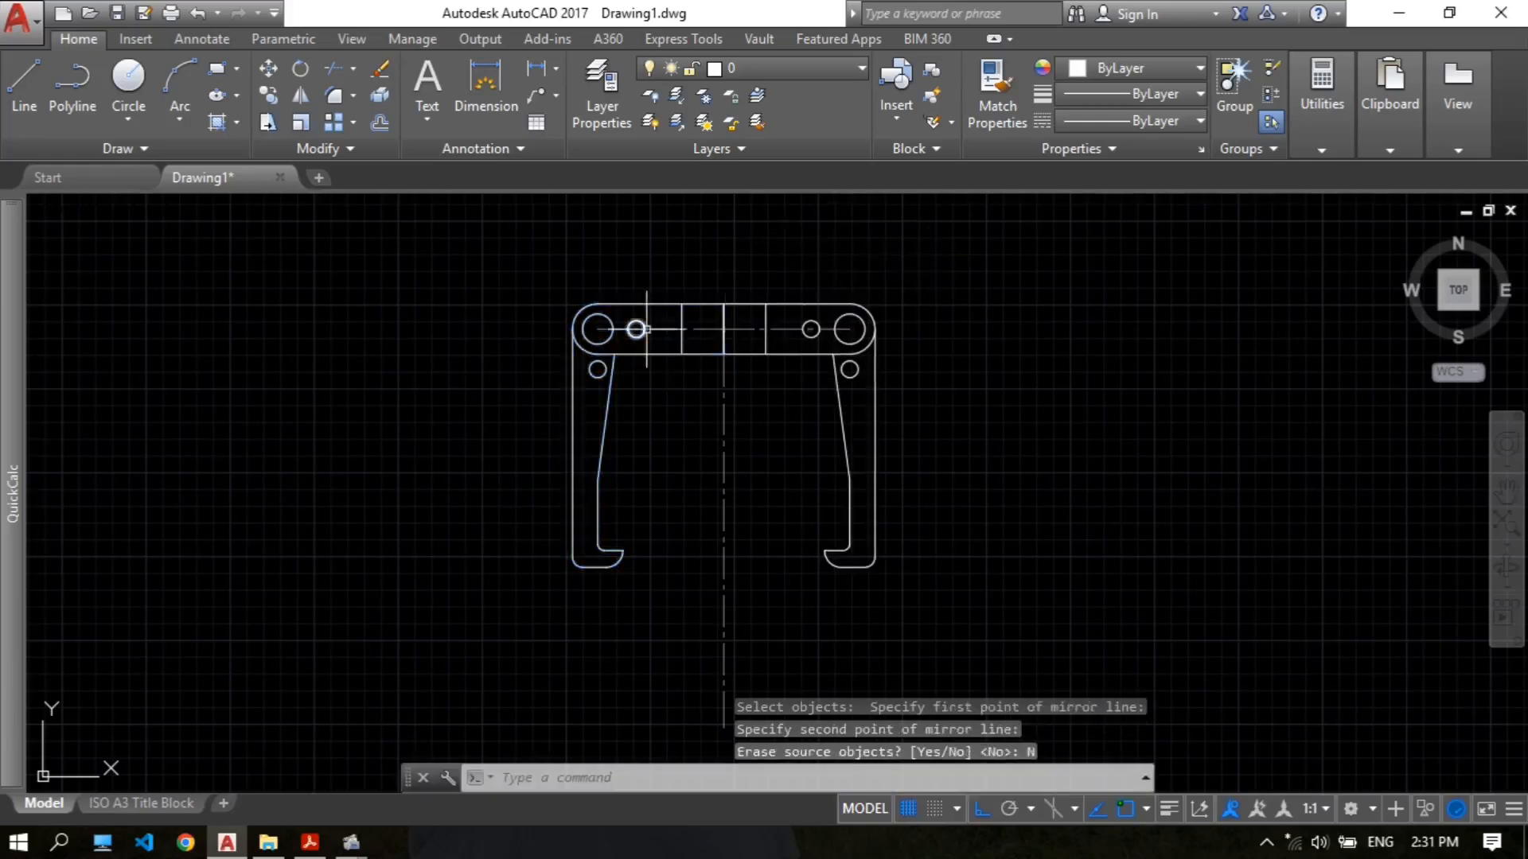
# Step: Circle the screw's 16 and Ø12 dimensions in 2d_14.pdf with the freehand drawing tool
pyautogui.scroll(1, 809, 494)
pyautogui.scroll(1, 808, 359)
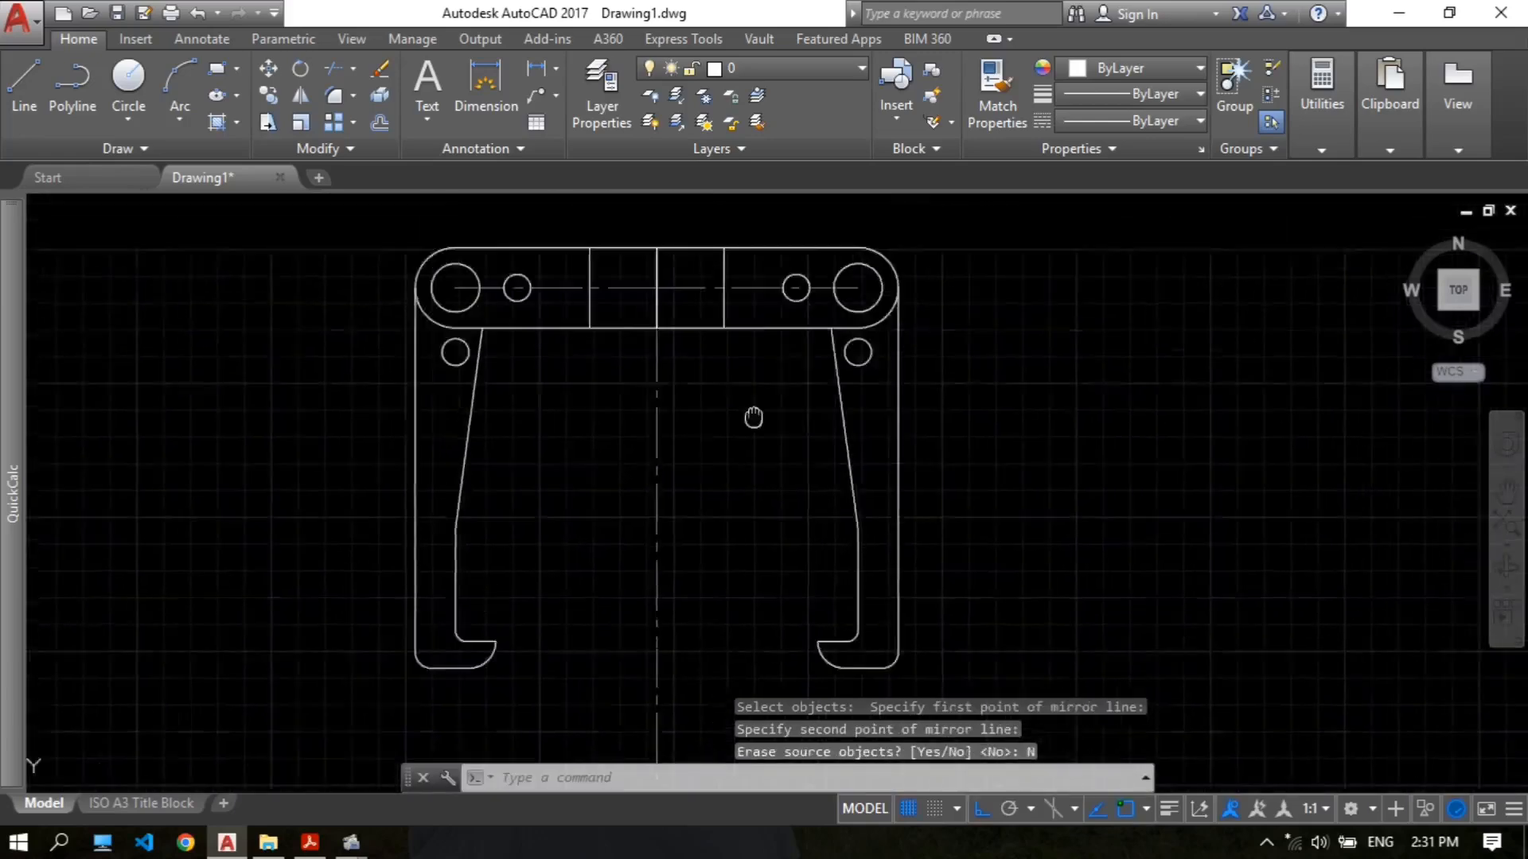
pyautogui.scroll(1, 577, 344)
pyautogui.scroll(2, 615, 340)
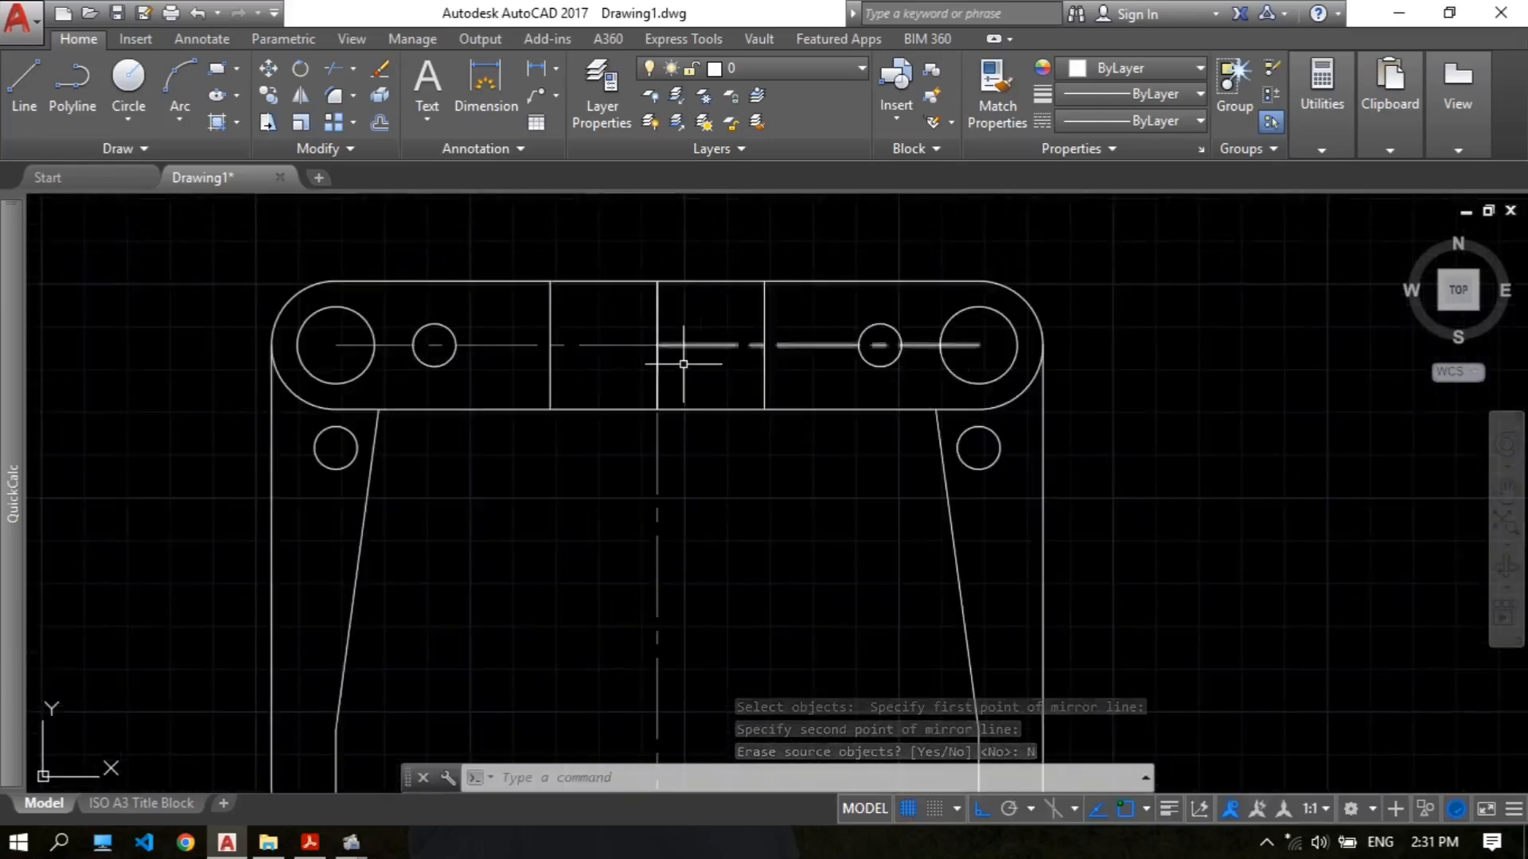
pyautogui.scroll(-2, 689, 383)
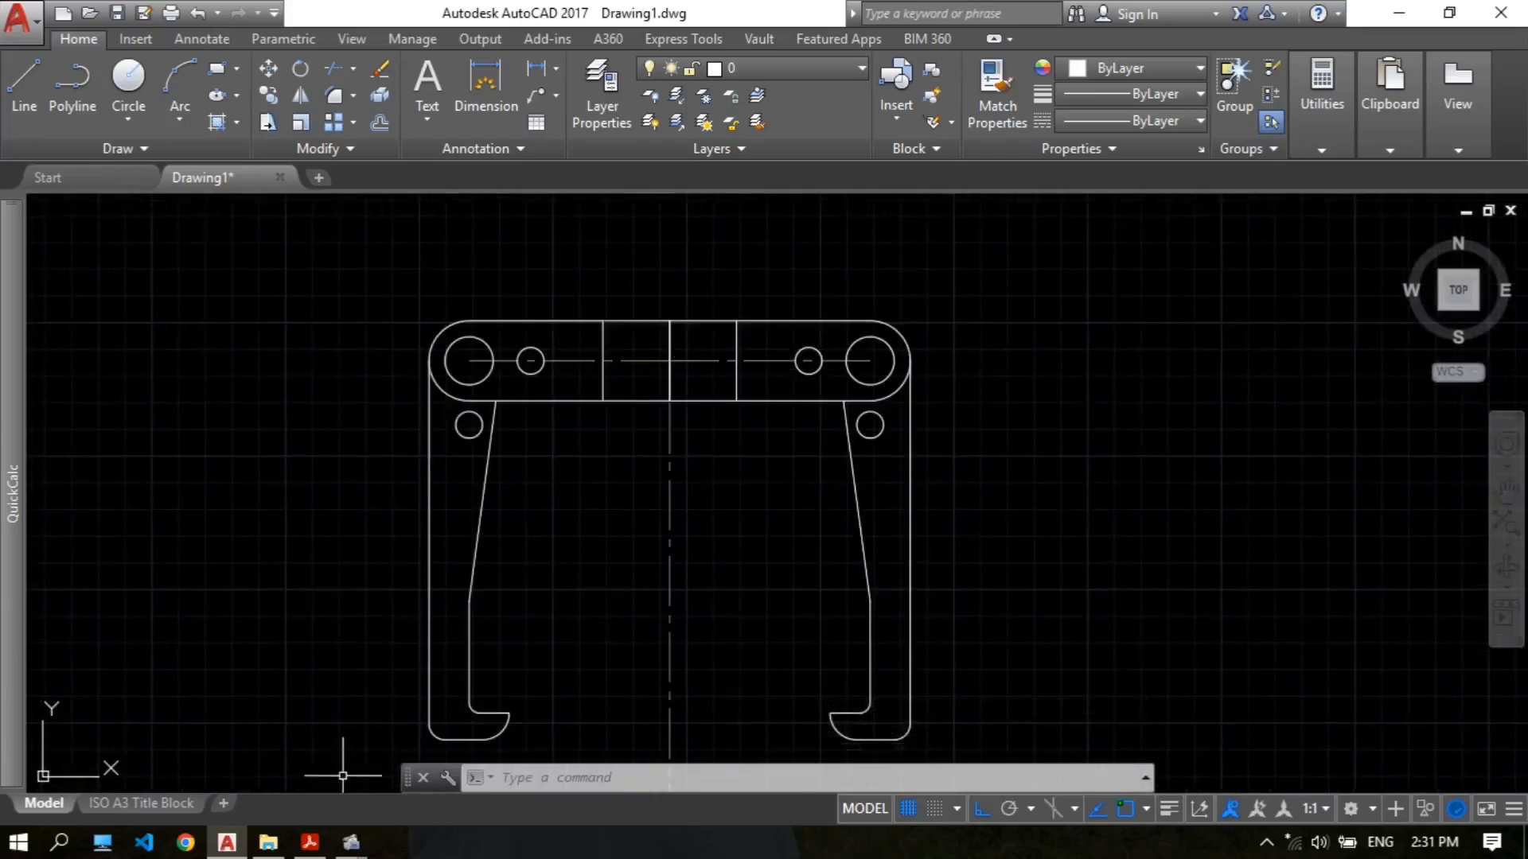
pyautogui.click(311, 843)
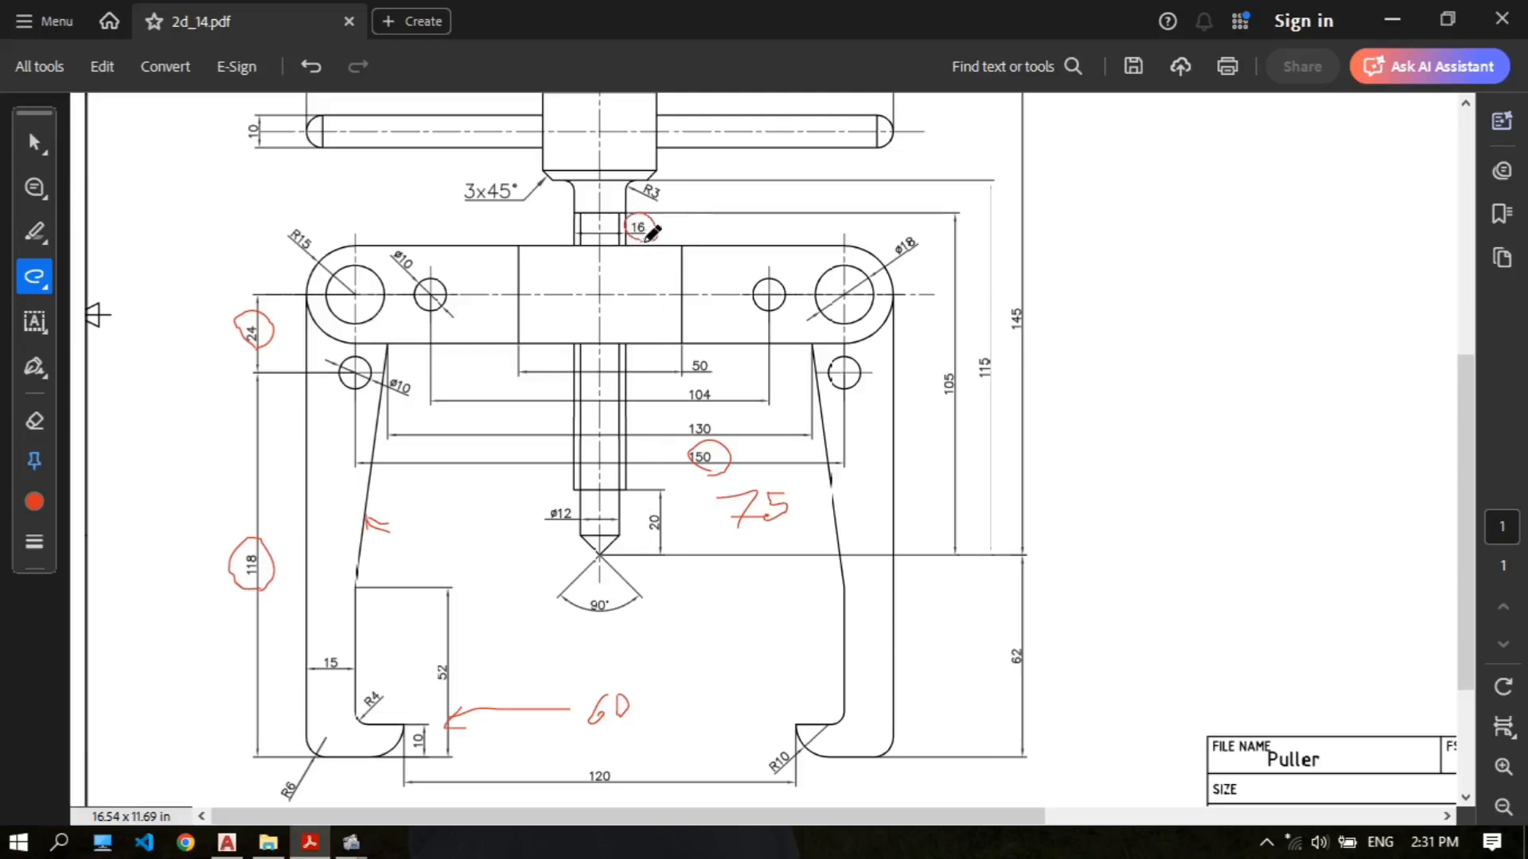
pyautogui.moveTo(575, 527); pyautogui.dragTo(554, 493)
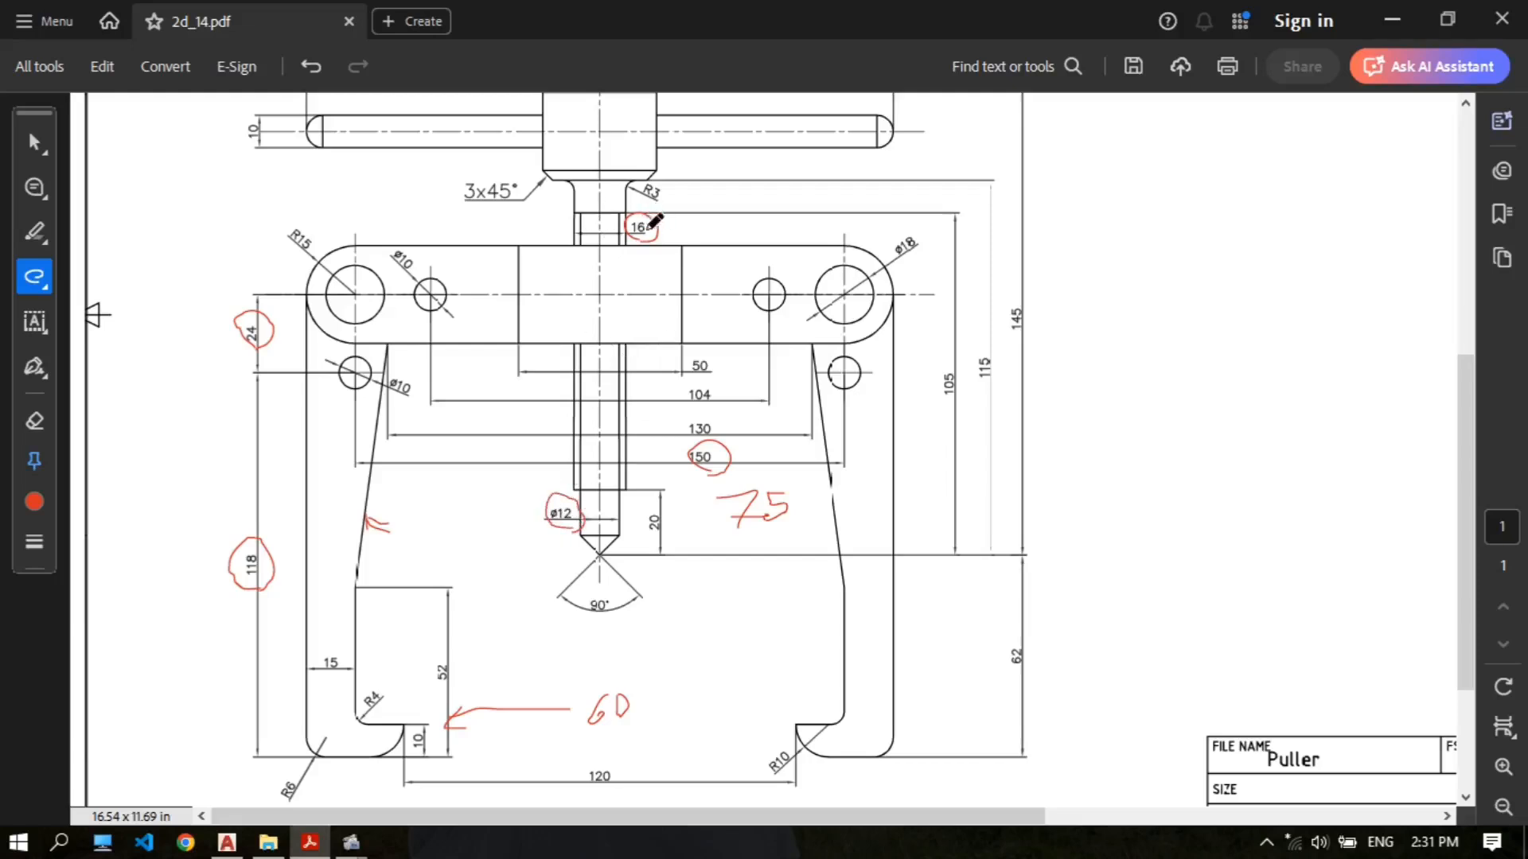
pyautogui.click(226, 841)
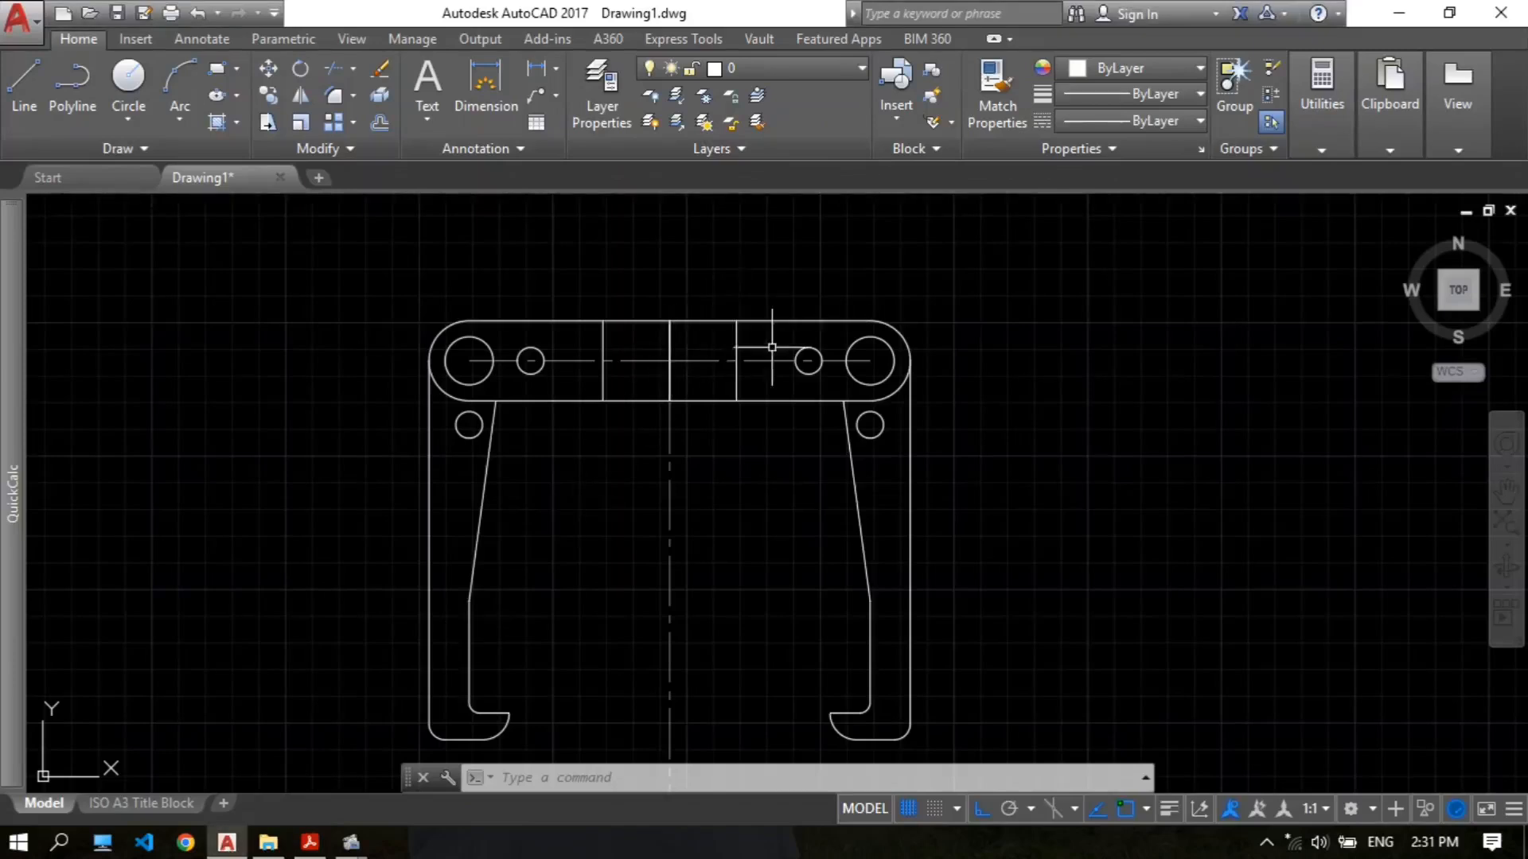
# Step: Recheck the screw's dimensions in 2d_14.pdf and draw a horizontal line in AutoCAD joining the inner ends of the two hooks' bottom edges
pyautogui.scroll(4, 709, 354)
pyautogui.scroll(-6, 692, 409)
pyautogui.moveTo(692, 409); pyautogui.dragTo(666, 363, button='middle')
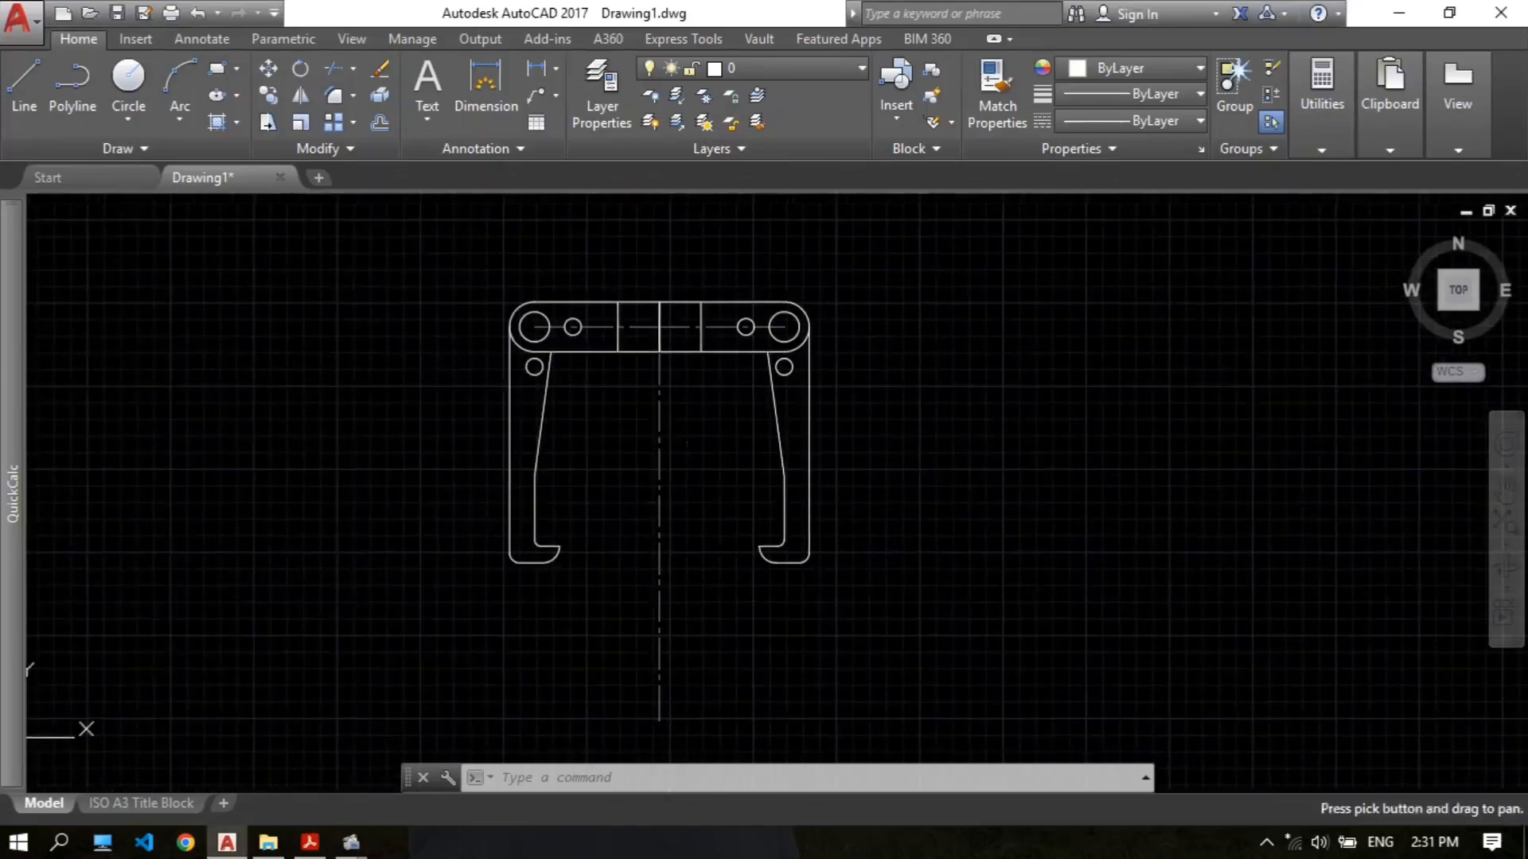
pyautogui.click(309, 842)
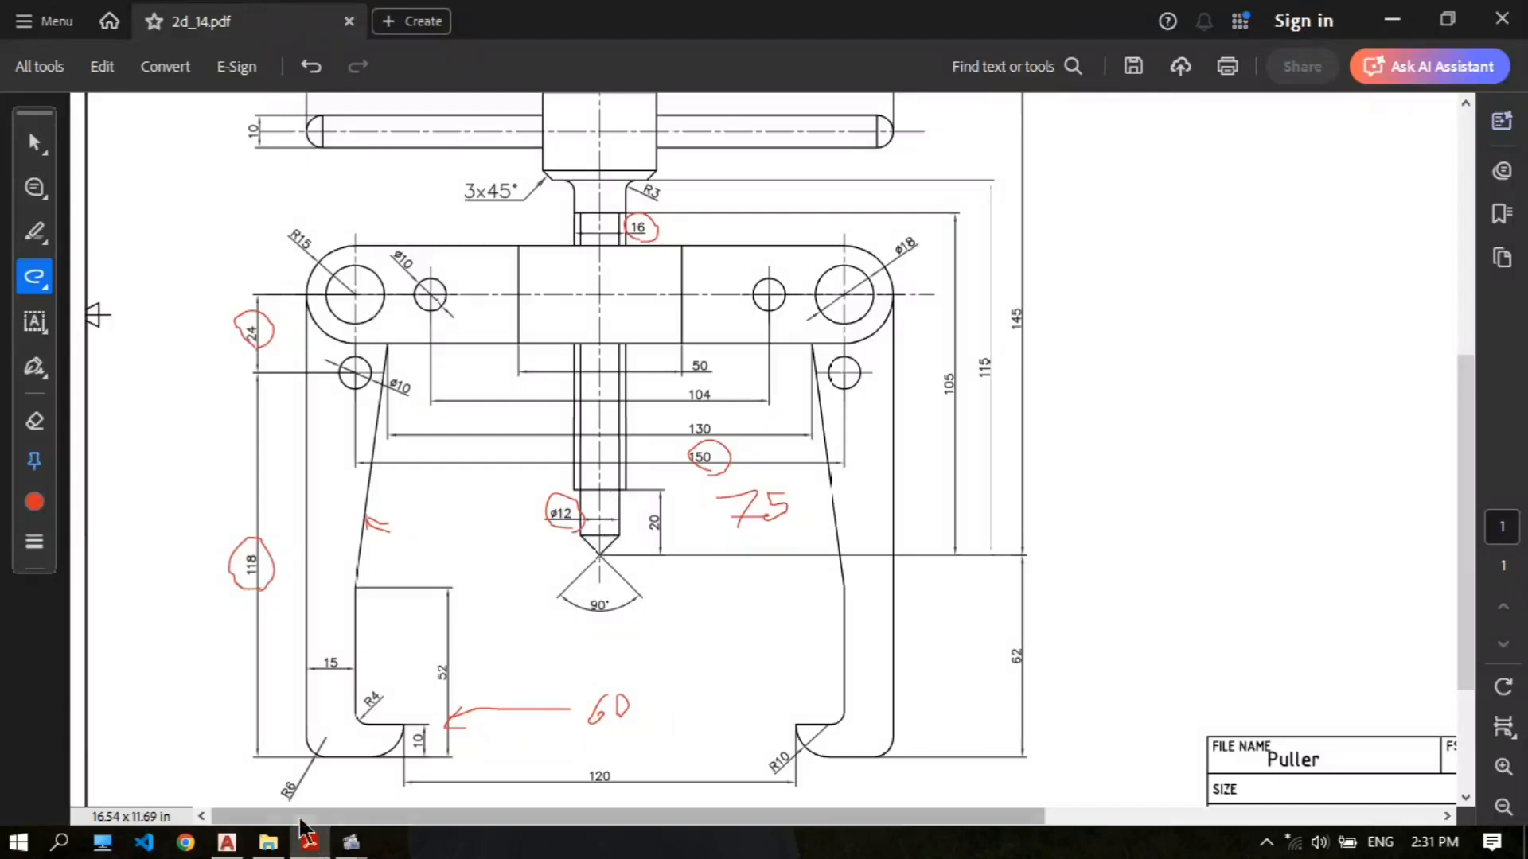
pyautogui.click(227, 842)
pyautogui.moveTo(681, 597); pyautogui.dragTo(668, 573, button='middle')
pyautogui.write('l')
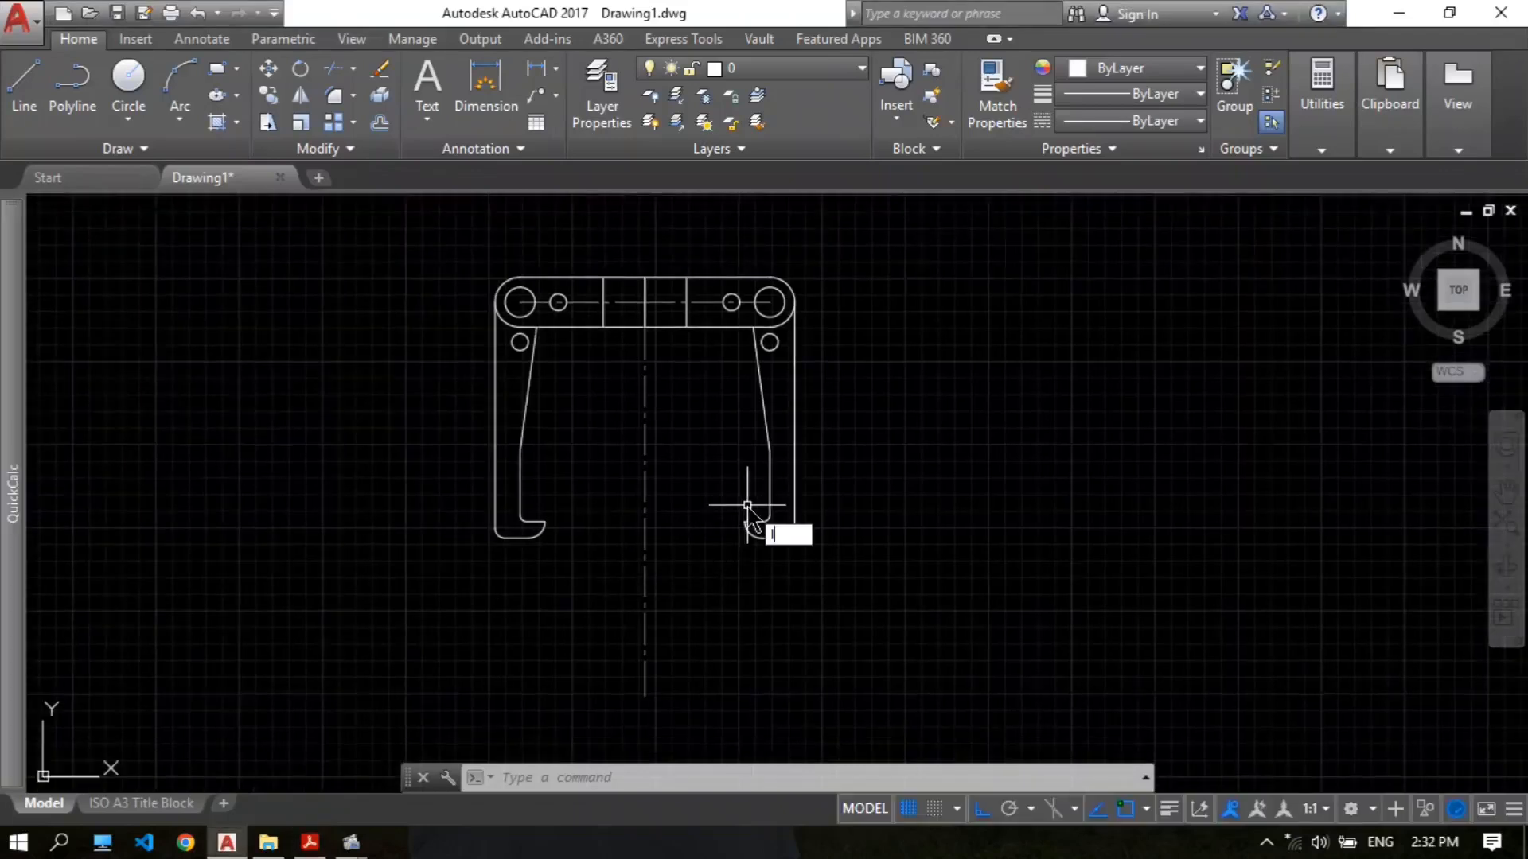
pyautogui.press('Return')
pyautogui.scroll(4, 573, 525)
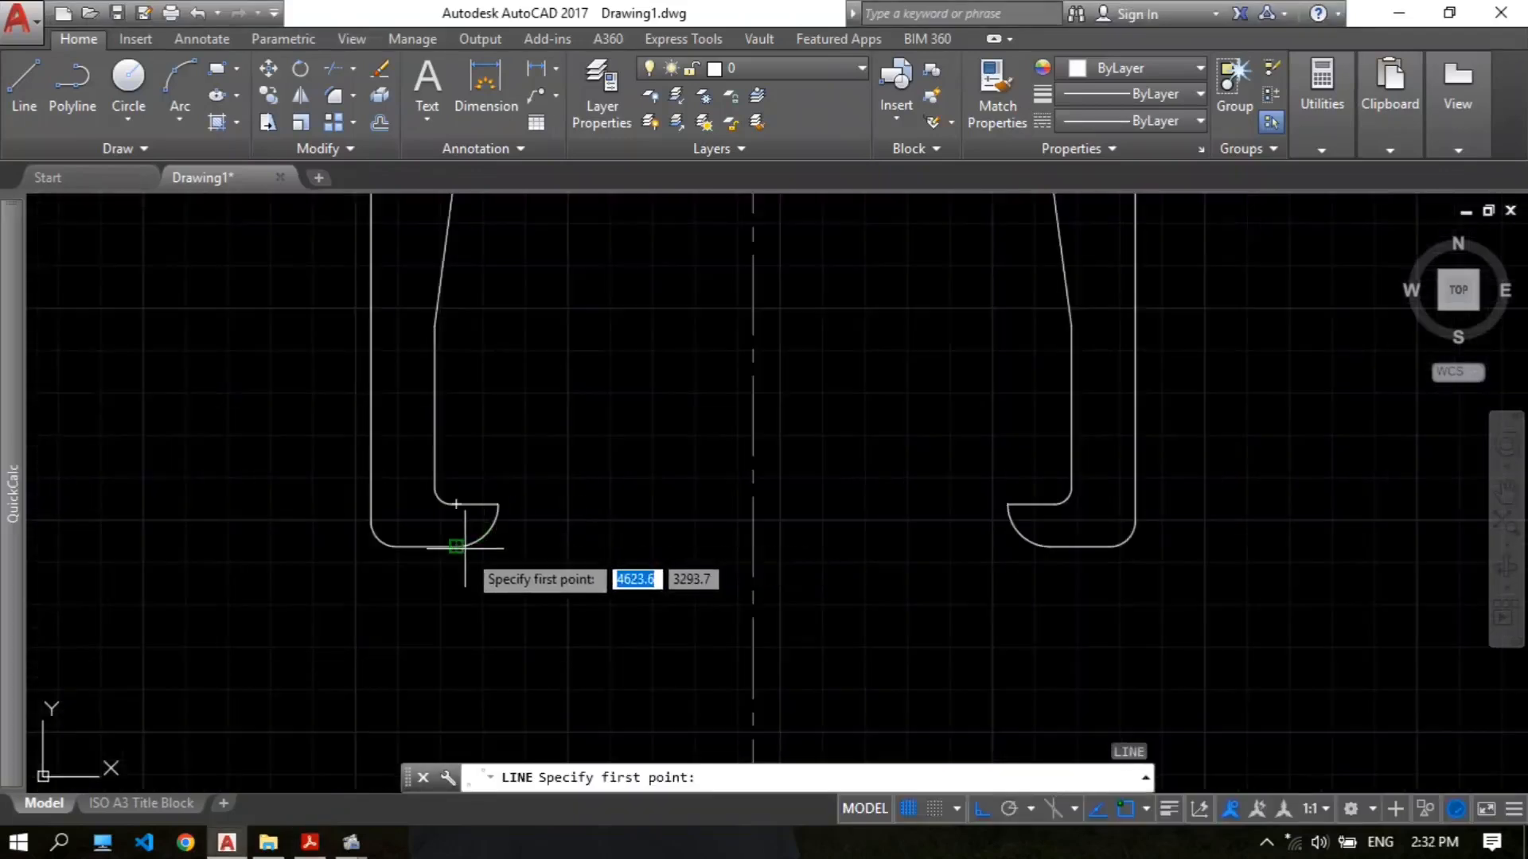
pyautogui.click(458, 545)
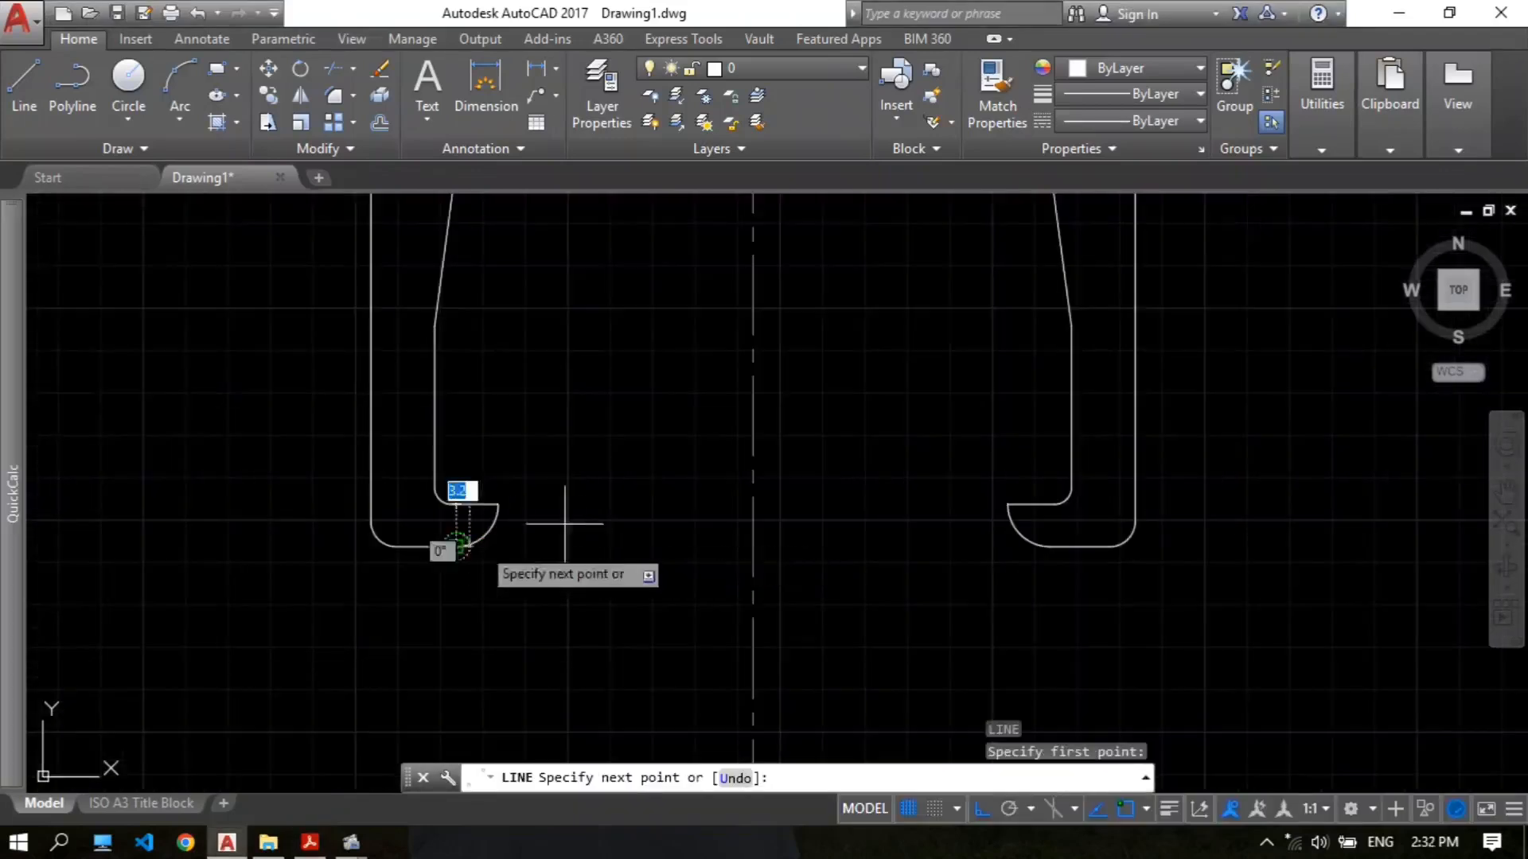
pyautogui.click(1044, 546)
pyautogui.press('Return')
pyautogui.scroll(-3, 946, 452)
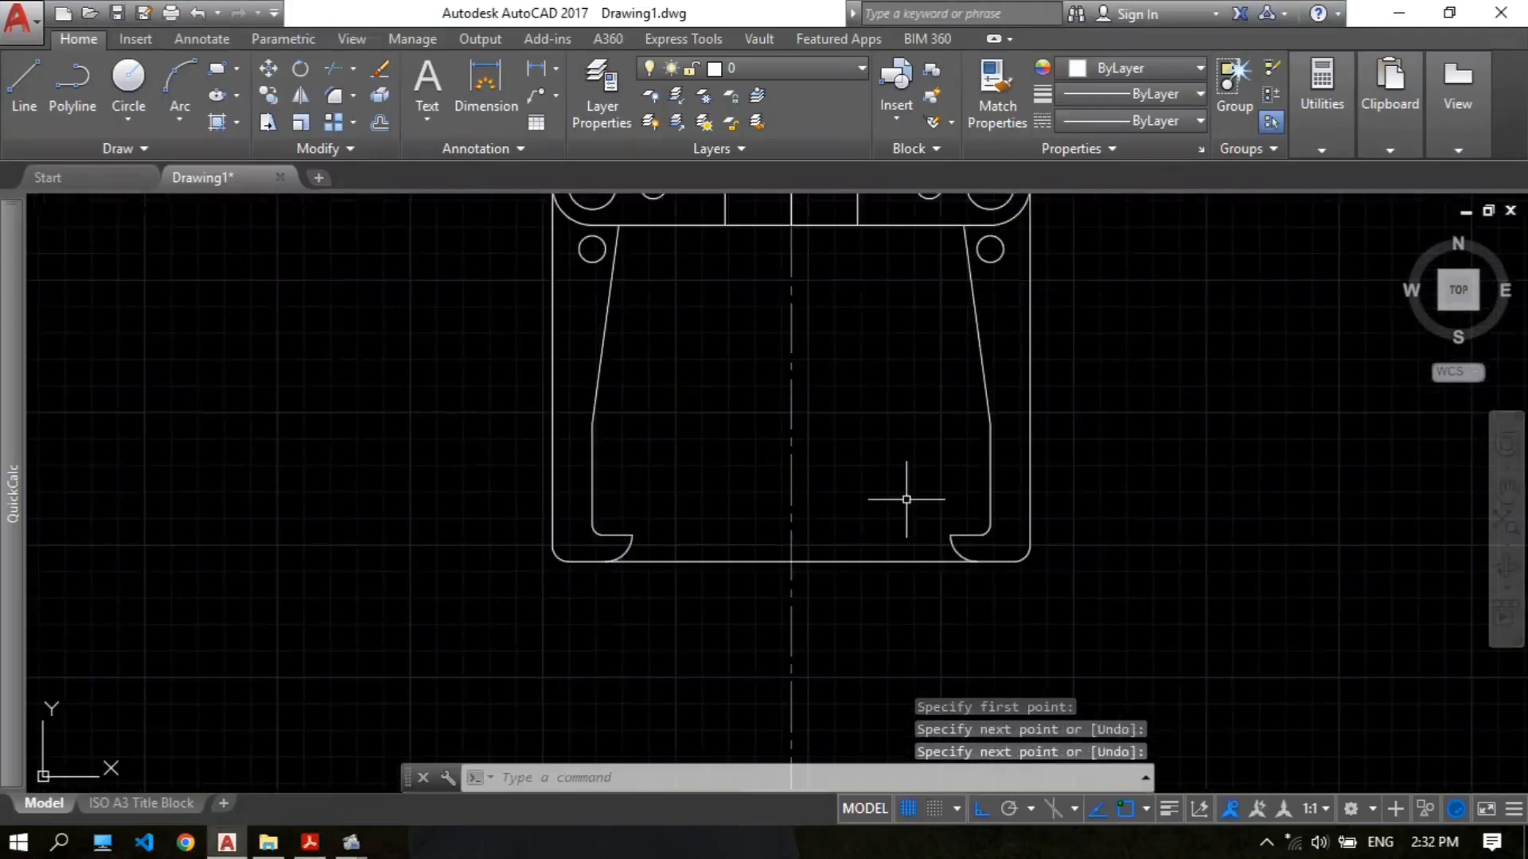
# Step: Offset the horizontal line between the hooks by 62 upward to mark the height of the screw tip
pyautogui.write('o')
pyautogui.press('Return')
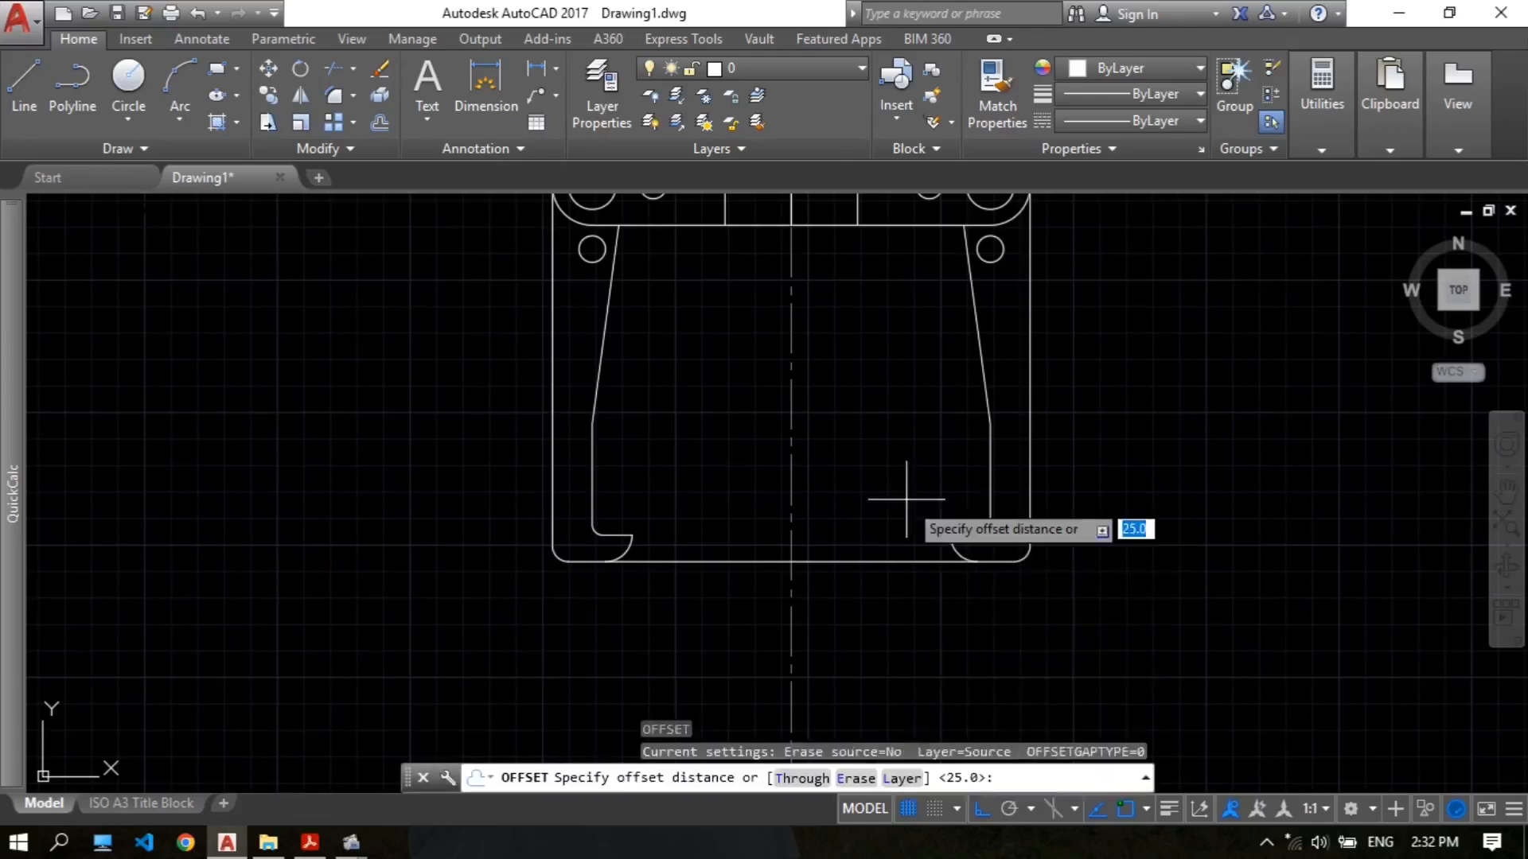
pyautogui.press('Return')
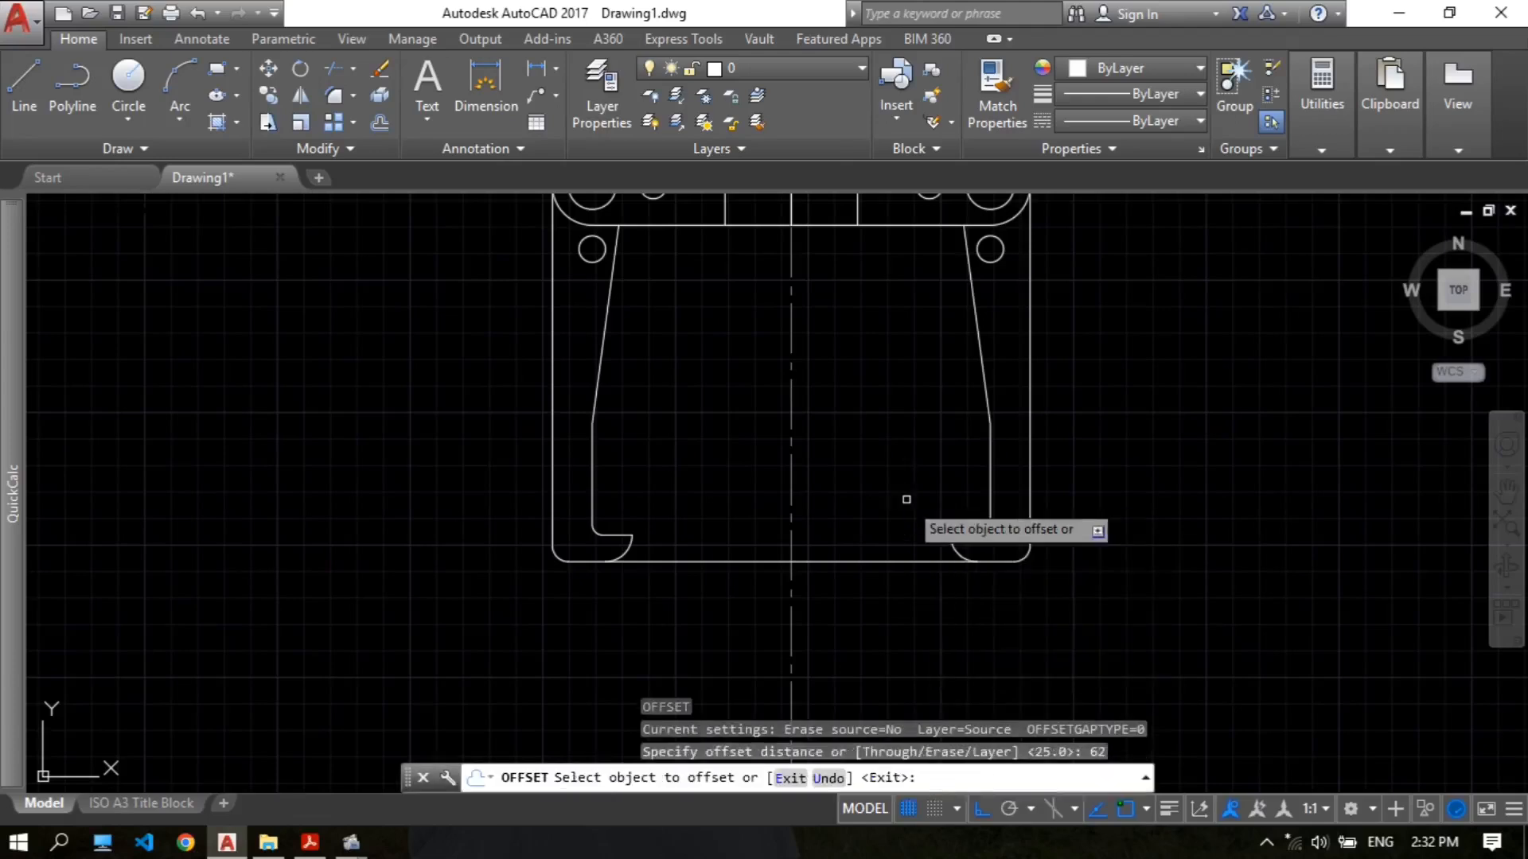
pyautogui.click(843, 561)
pyautogui.click(875, 339)
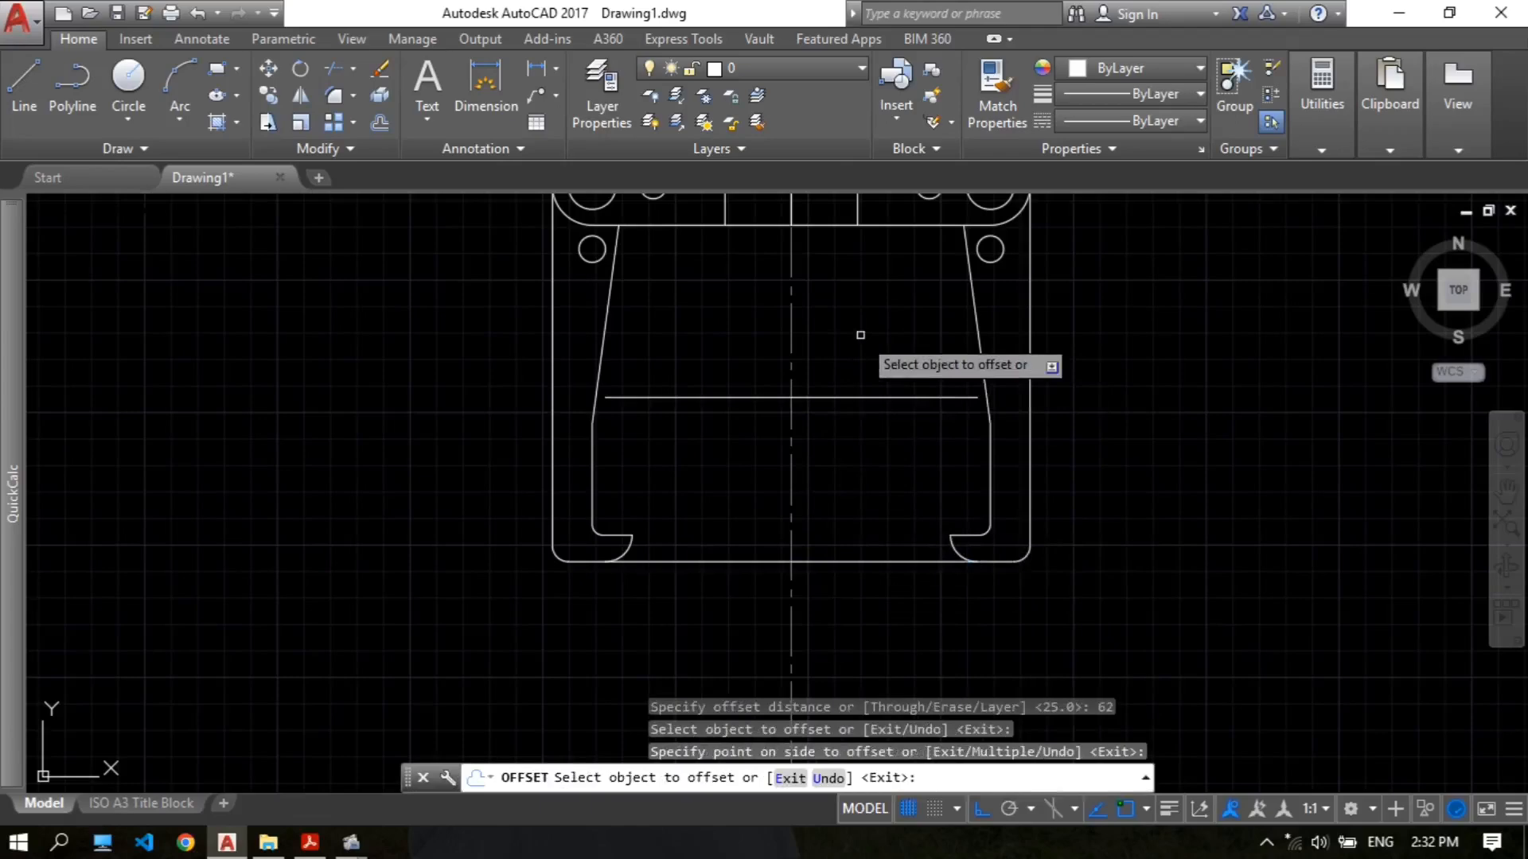
pyautogui.scroll(-2, 860, 335)
pyautogui.moveTo(860, 335); pyautogui.dragTo(833, 402, button='middle')
pyautogui.press('Return')
pyautogui.scroll(2, 830, 380)
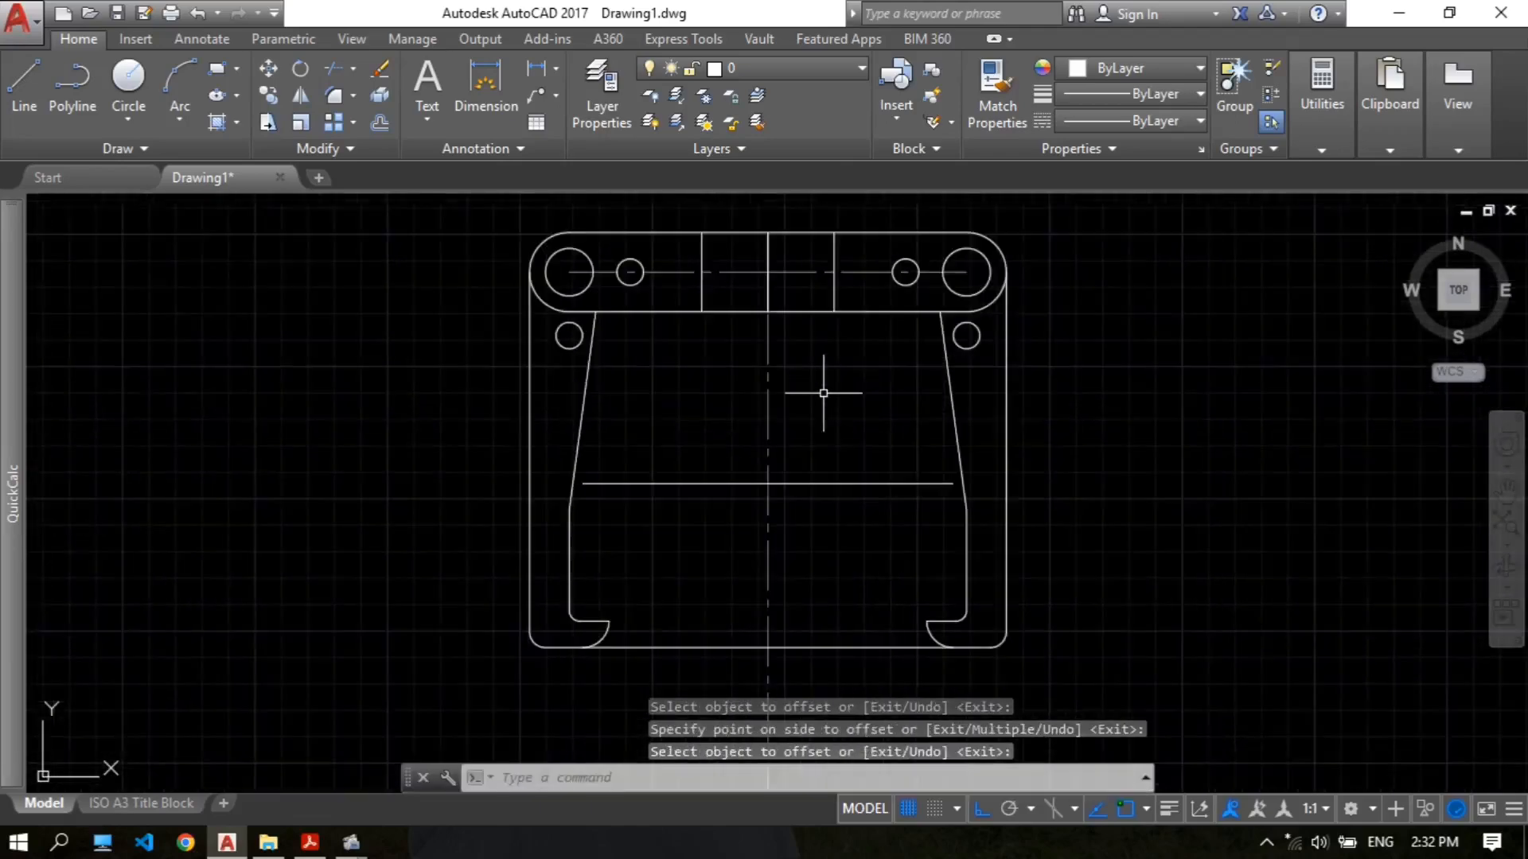
# Step: Extend the solid vertical line at the middle of the arm down to the offset horizontal line
pyautogui.scroll(4, 784, 327)
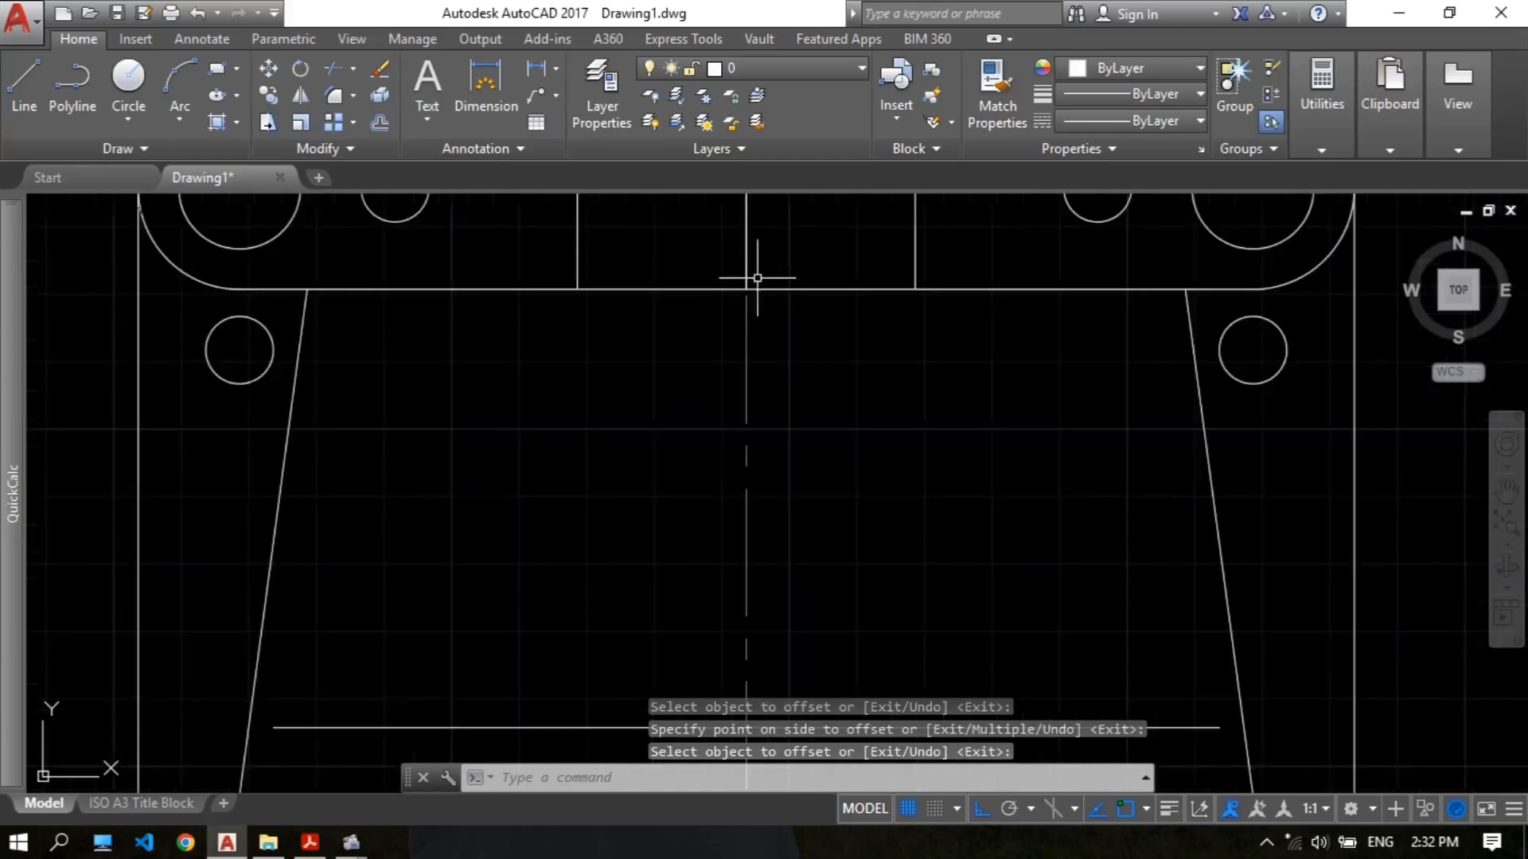
pyautogui.scroll(-2, 810, 354)
pyautogui.write('e')
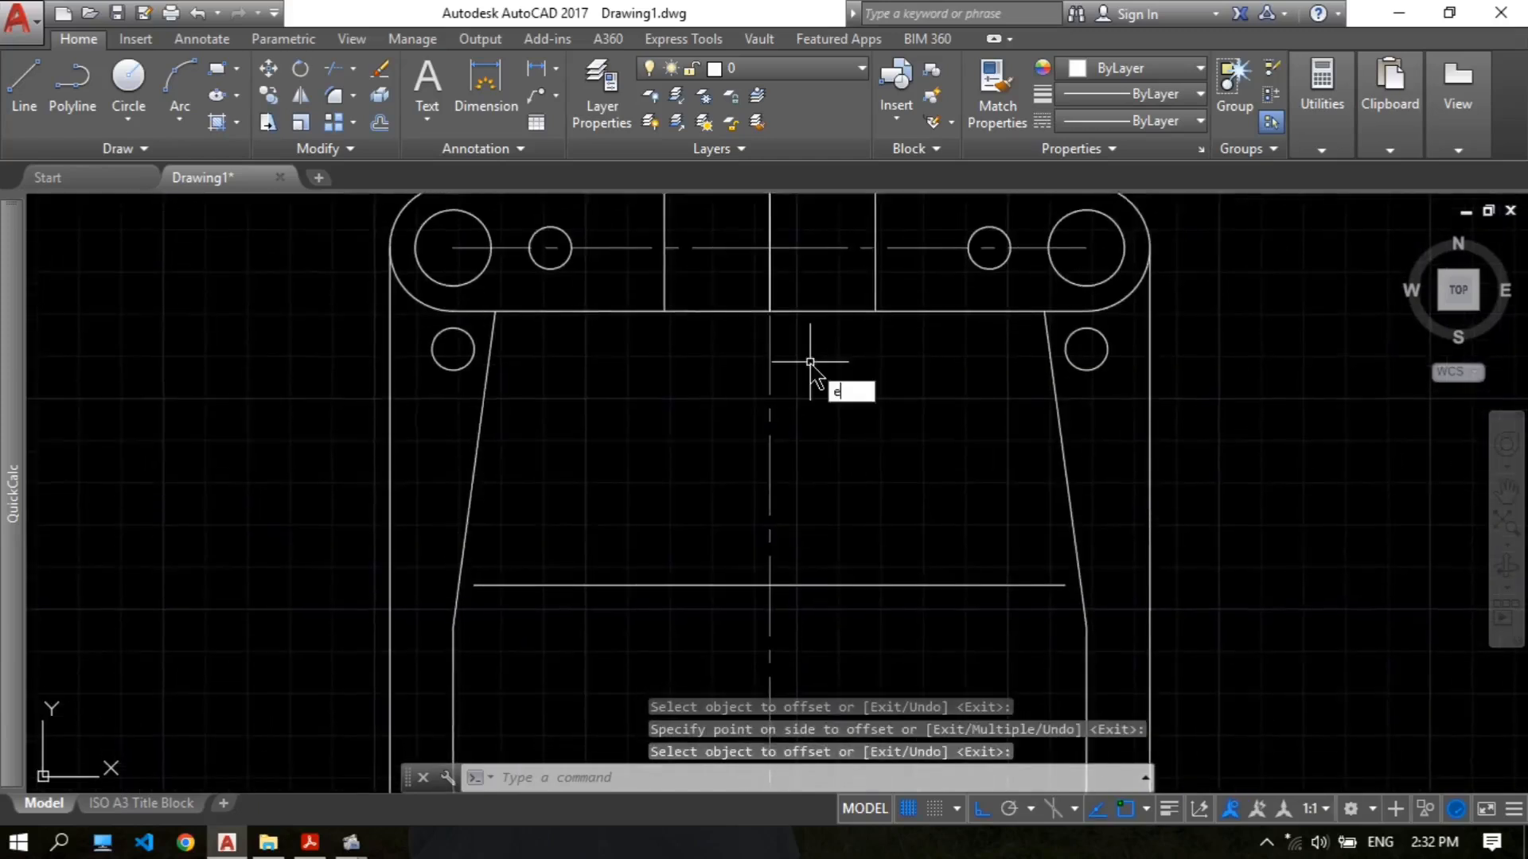
pyautogui.write('x')
pyautogui.click(895, 413)
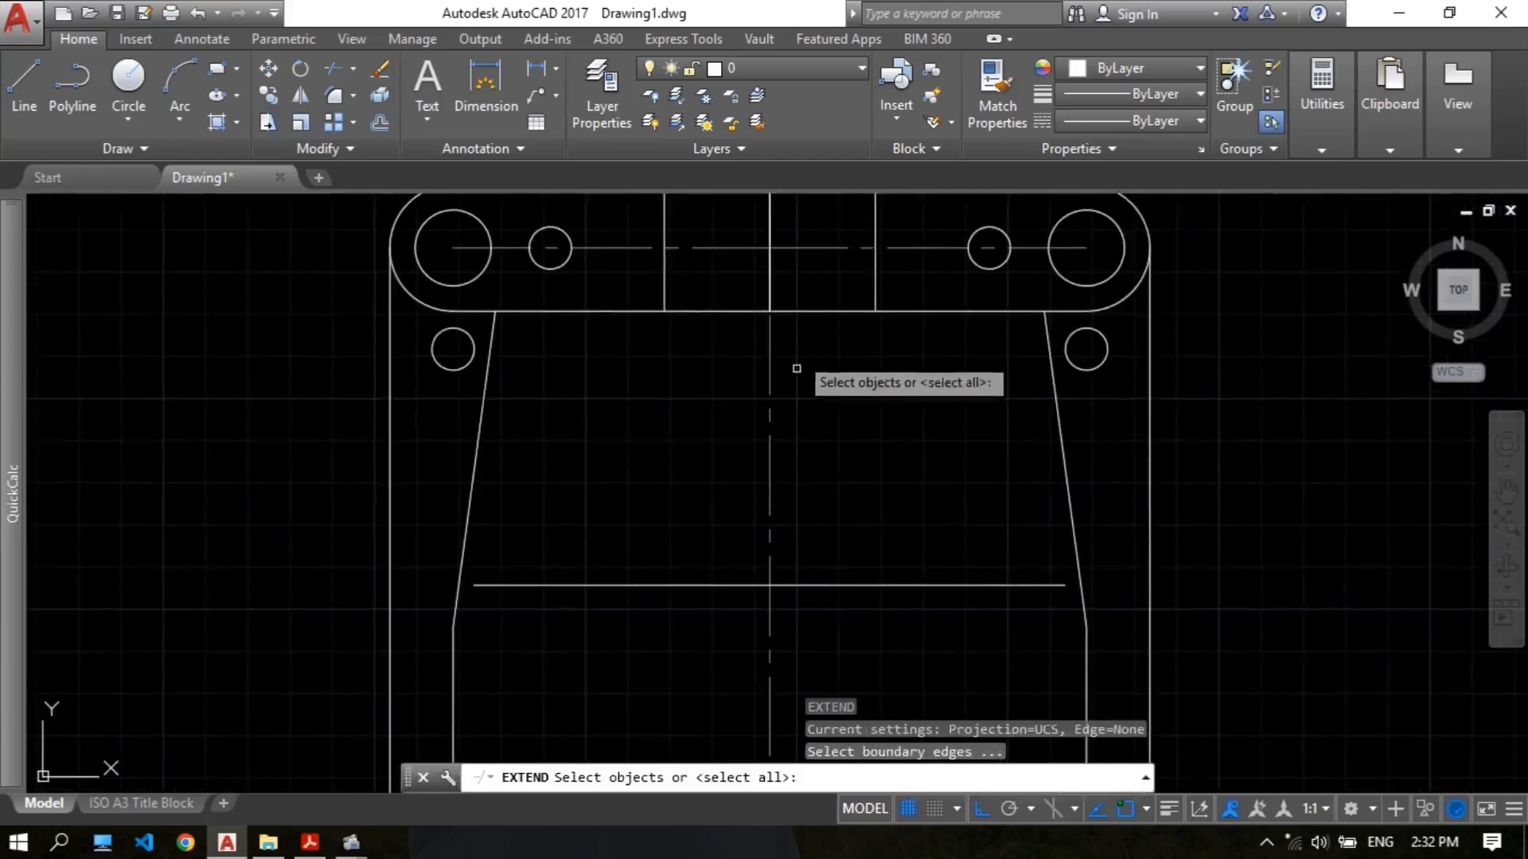
pyautogui.click(816, 585)
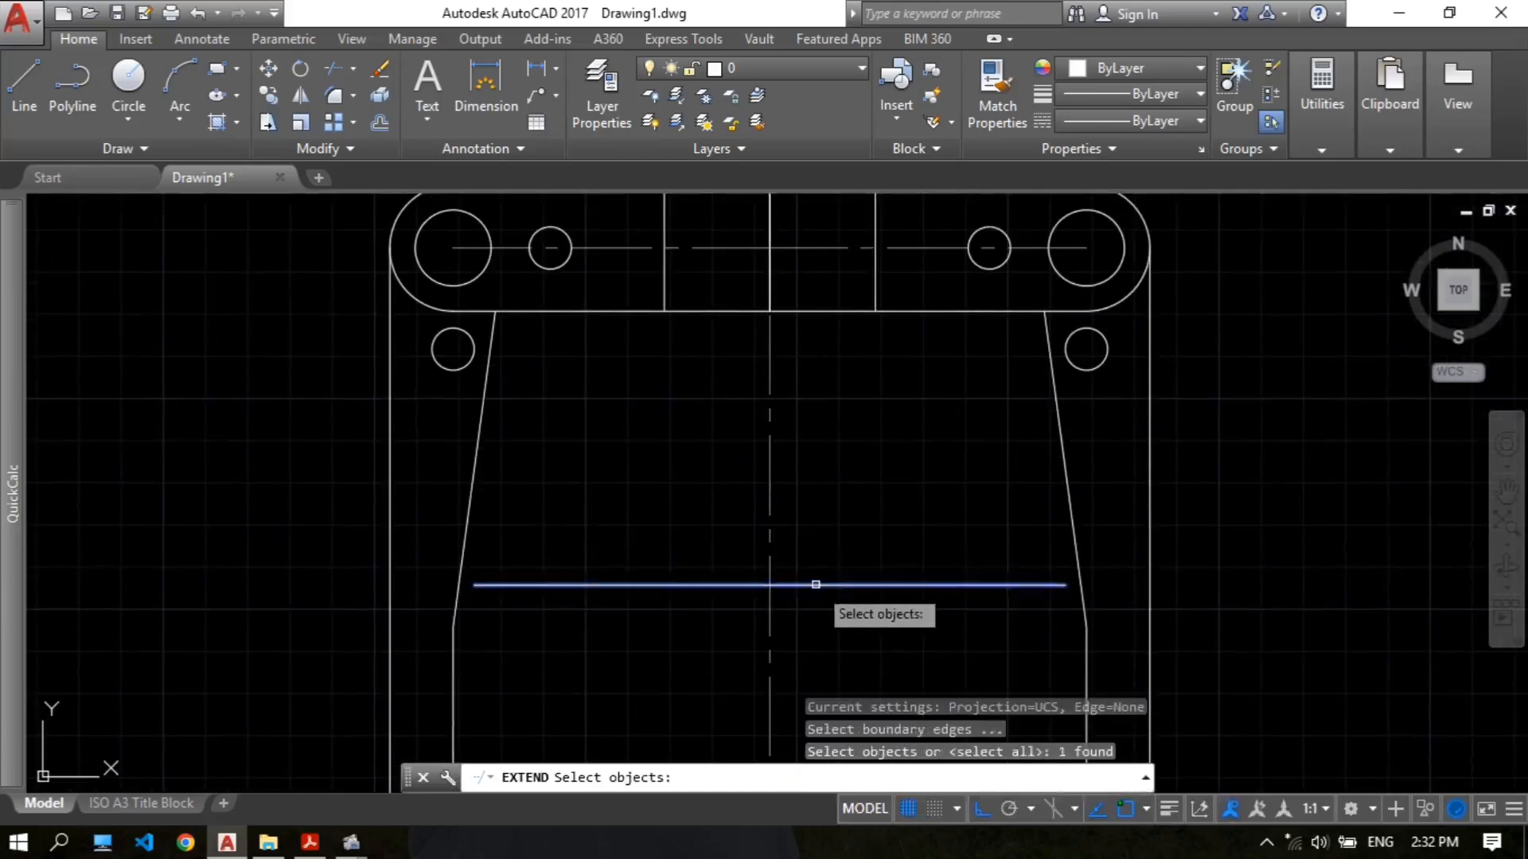
pyautogui.press('Return')
pyautogui.click(770, 289)
pyautogui.press('Escape')
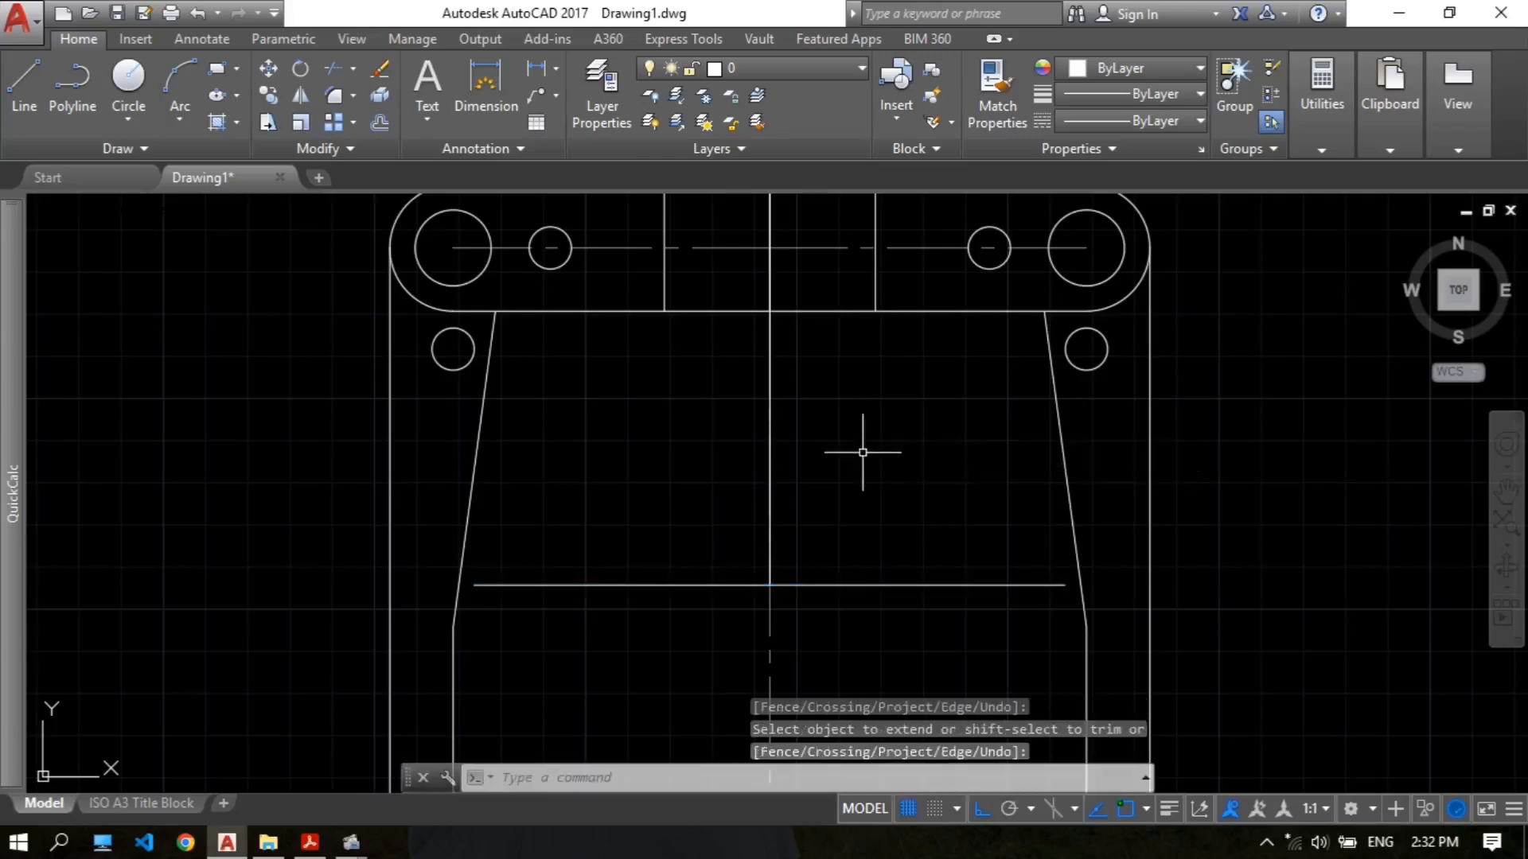
# Step: Offset the solid vertical center line of the screw by 8 to both sides
pyautogui.scroll(-2, 761, 374)
pyautogui.scroll(2, 761, 374)
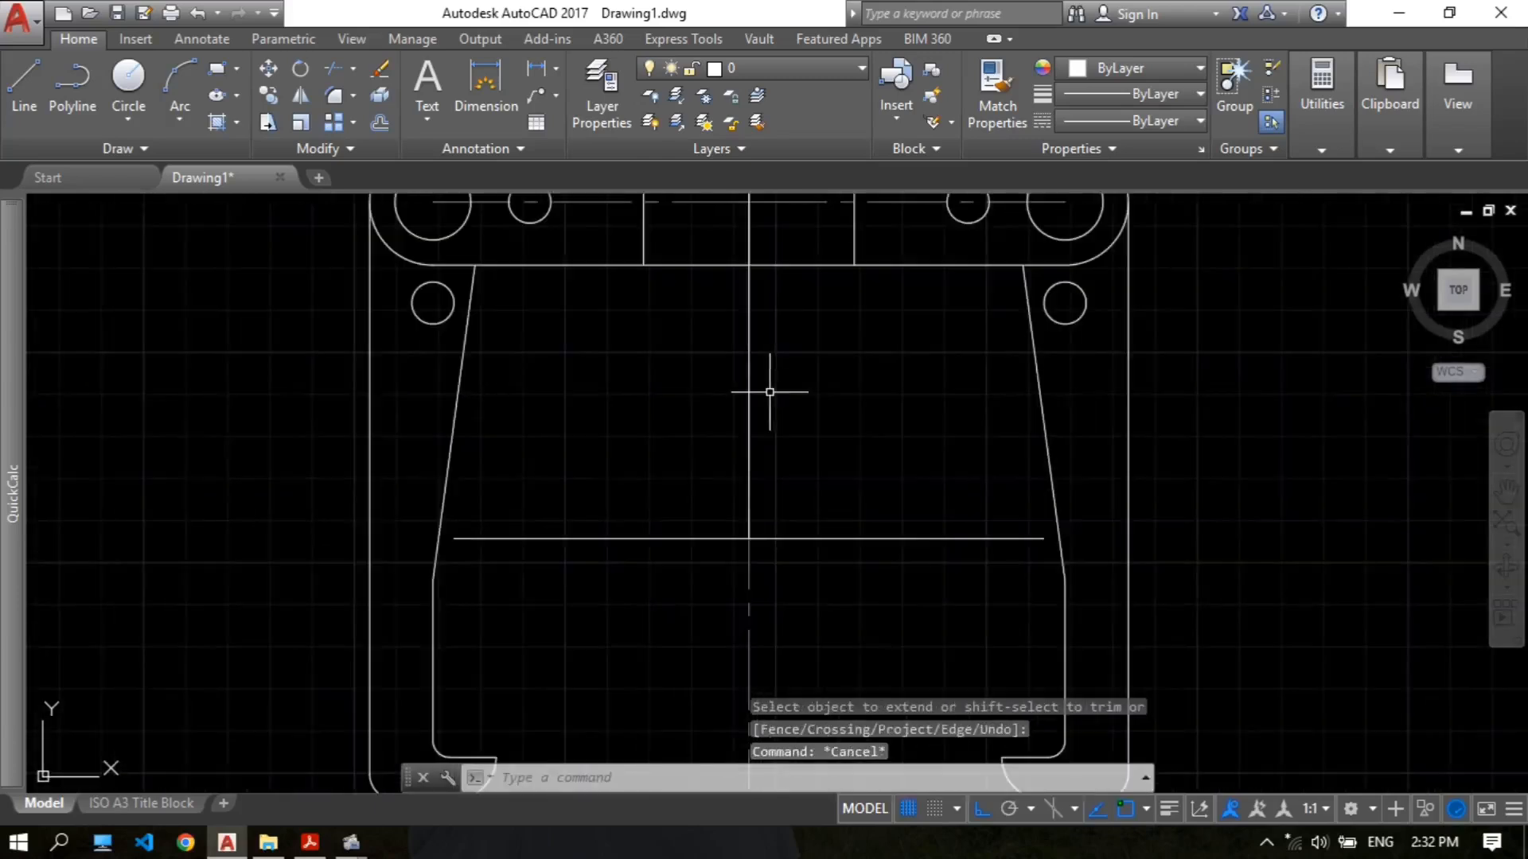
pyautogui.write('O')
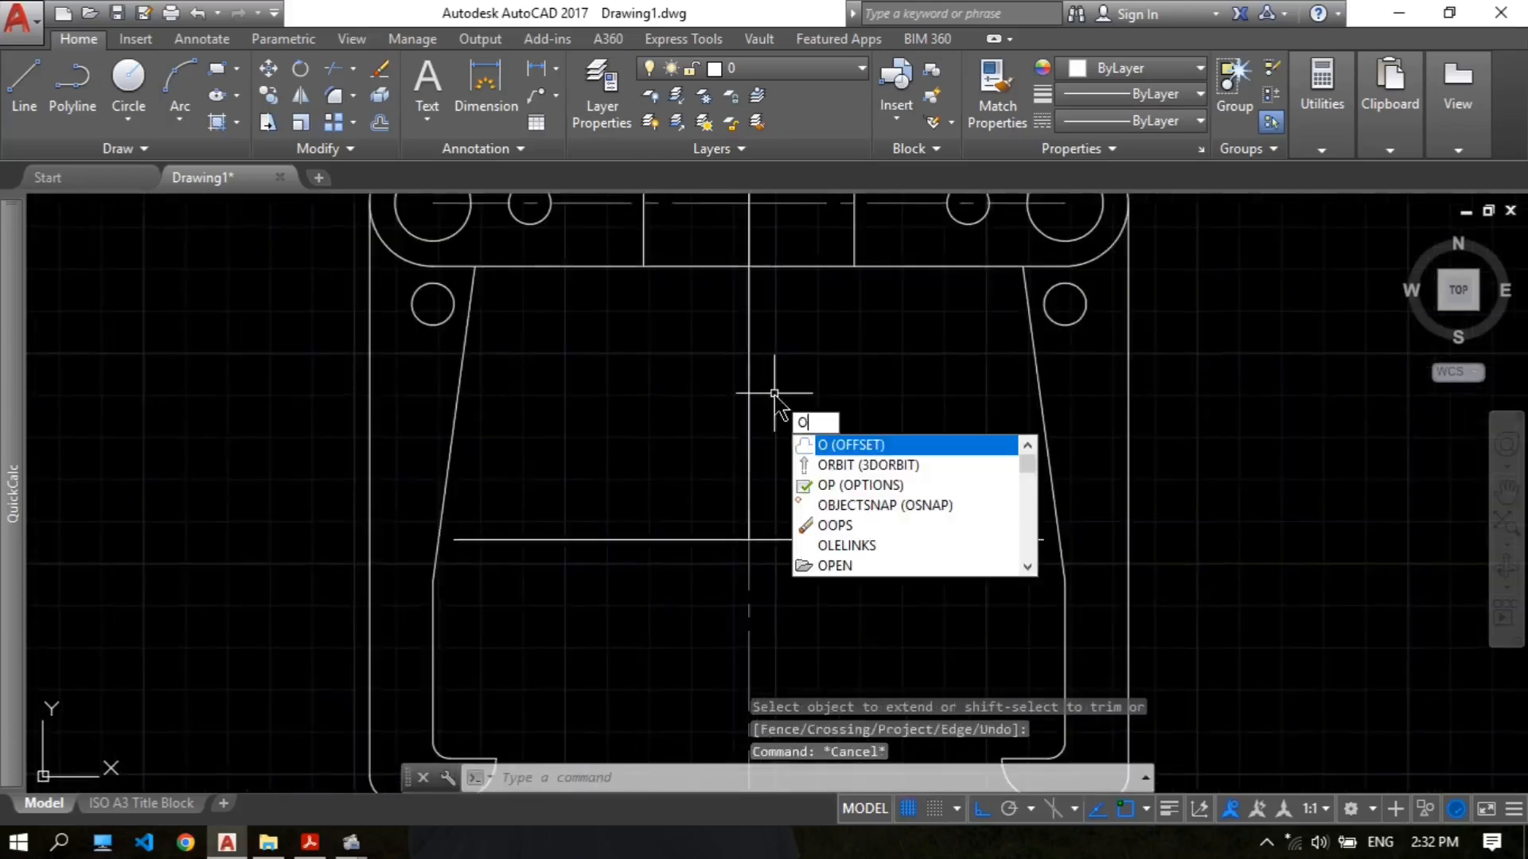
pyautogui.press('Return')
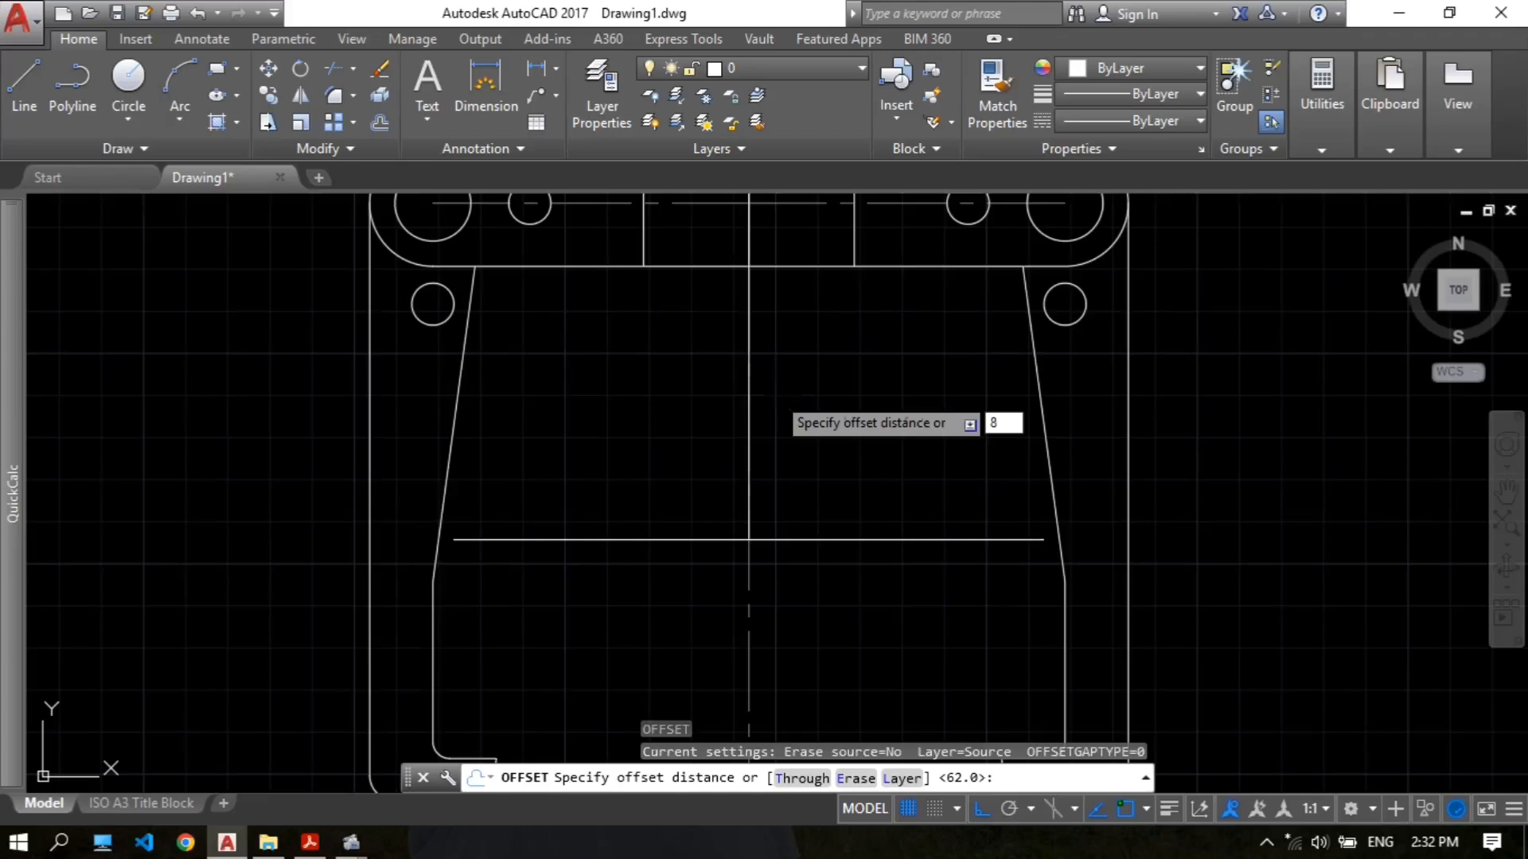
pyautogui.press('Return')
pyautogui.click(748, 364)
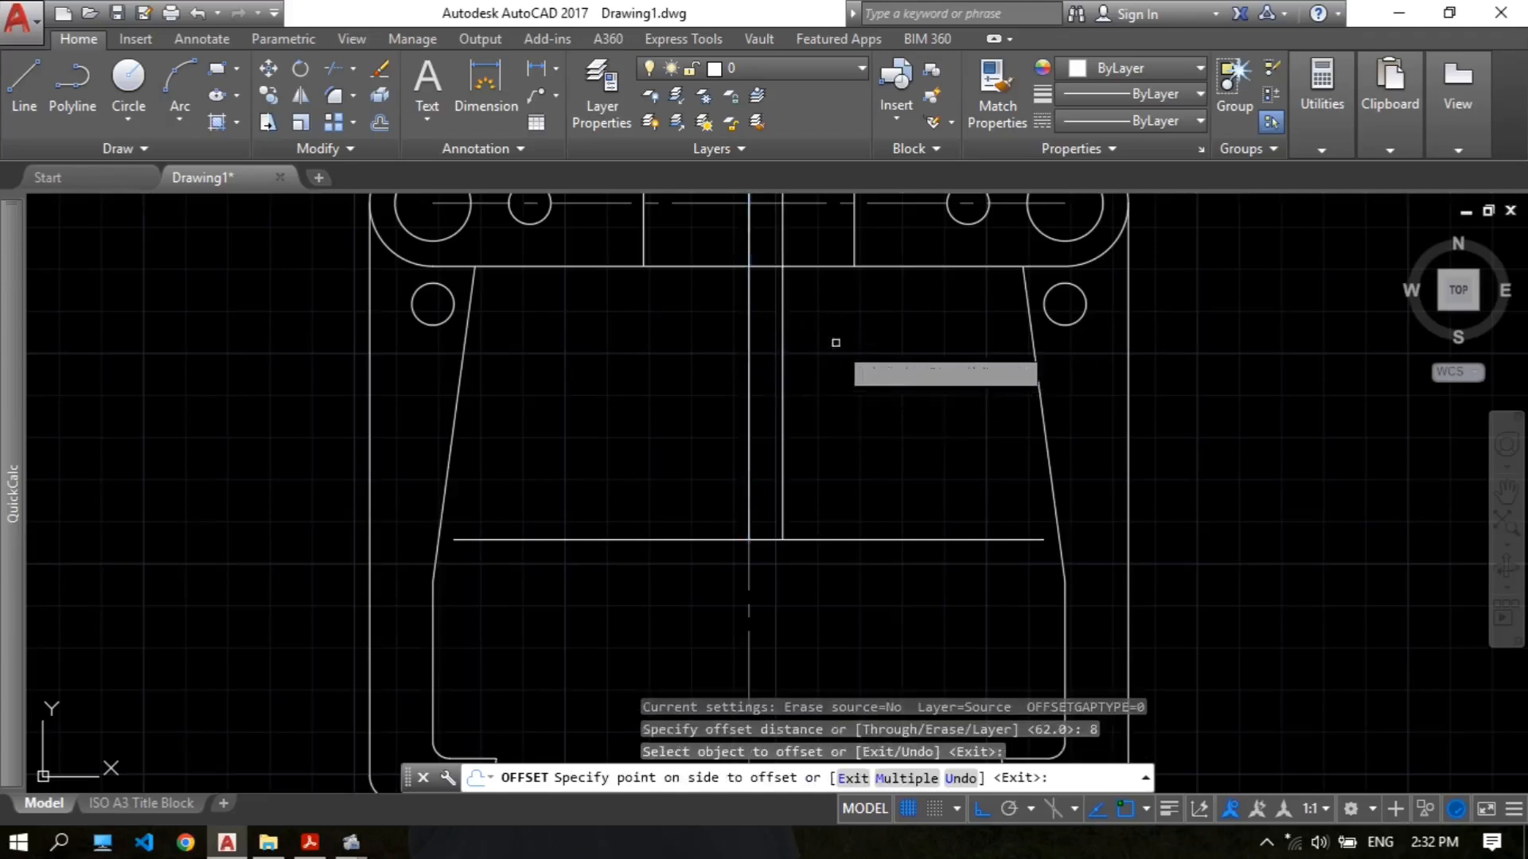
pyautogui.click(742, 366)
pyautogui.click(748, 367)
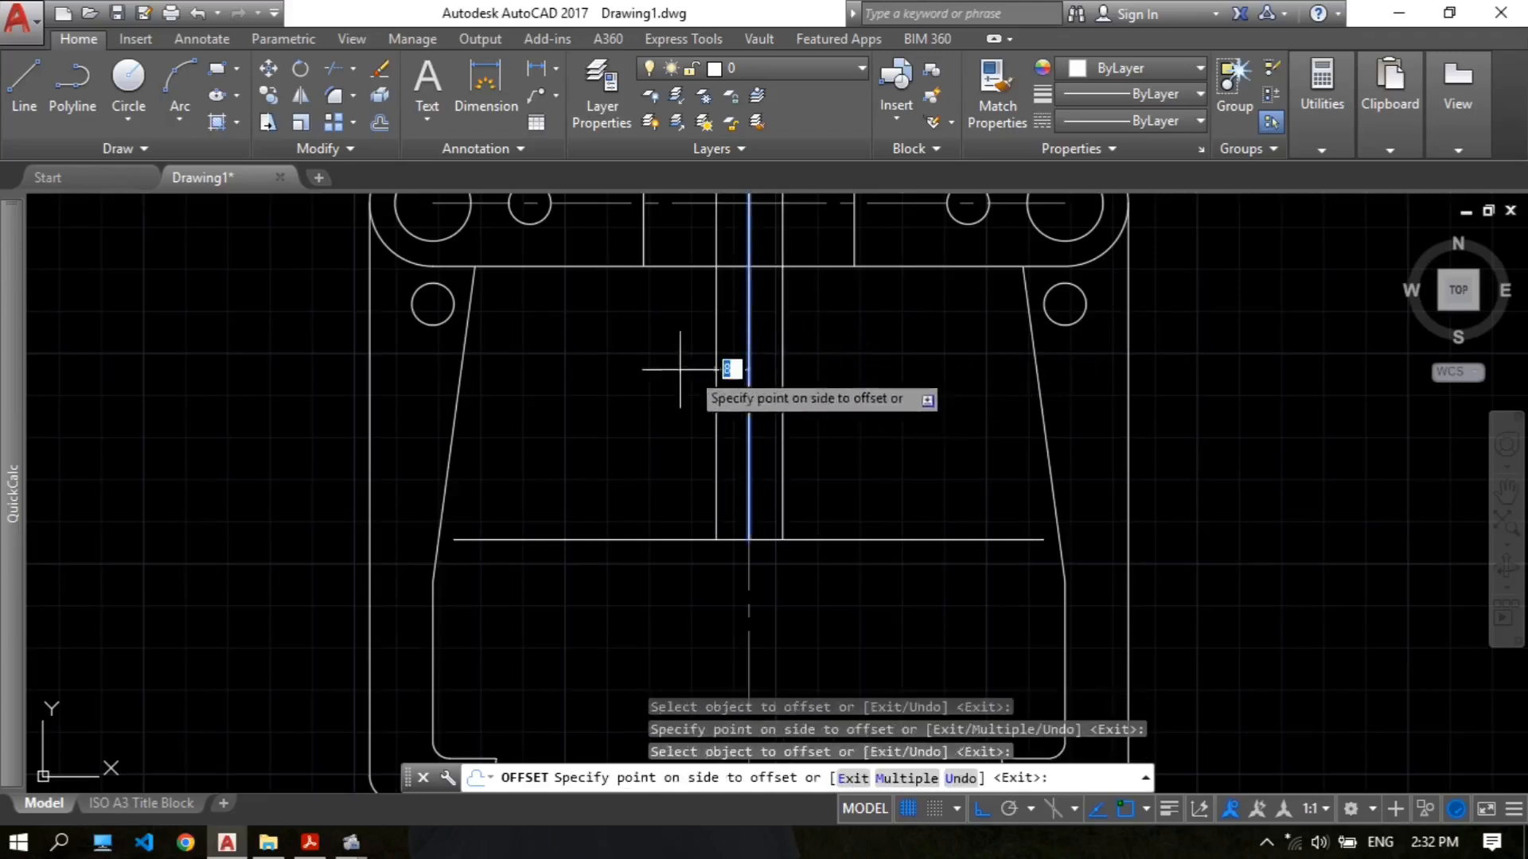
pyautogui.click(680, 369)
pyautogui.press('Return')
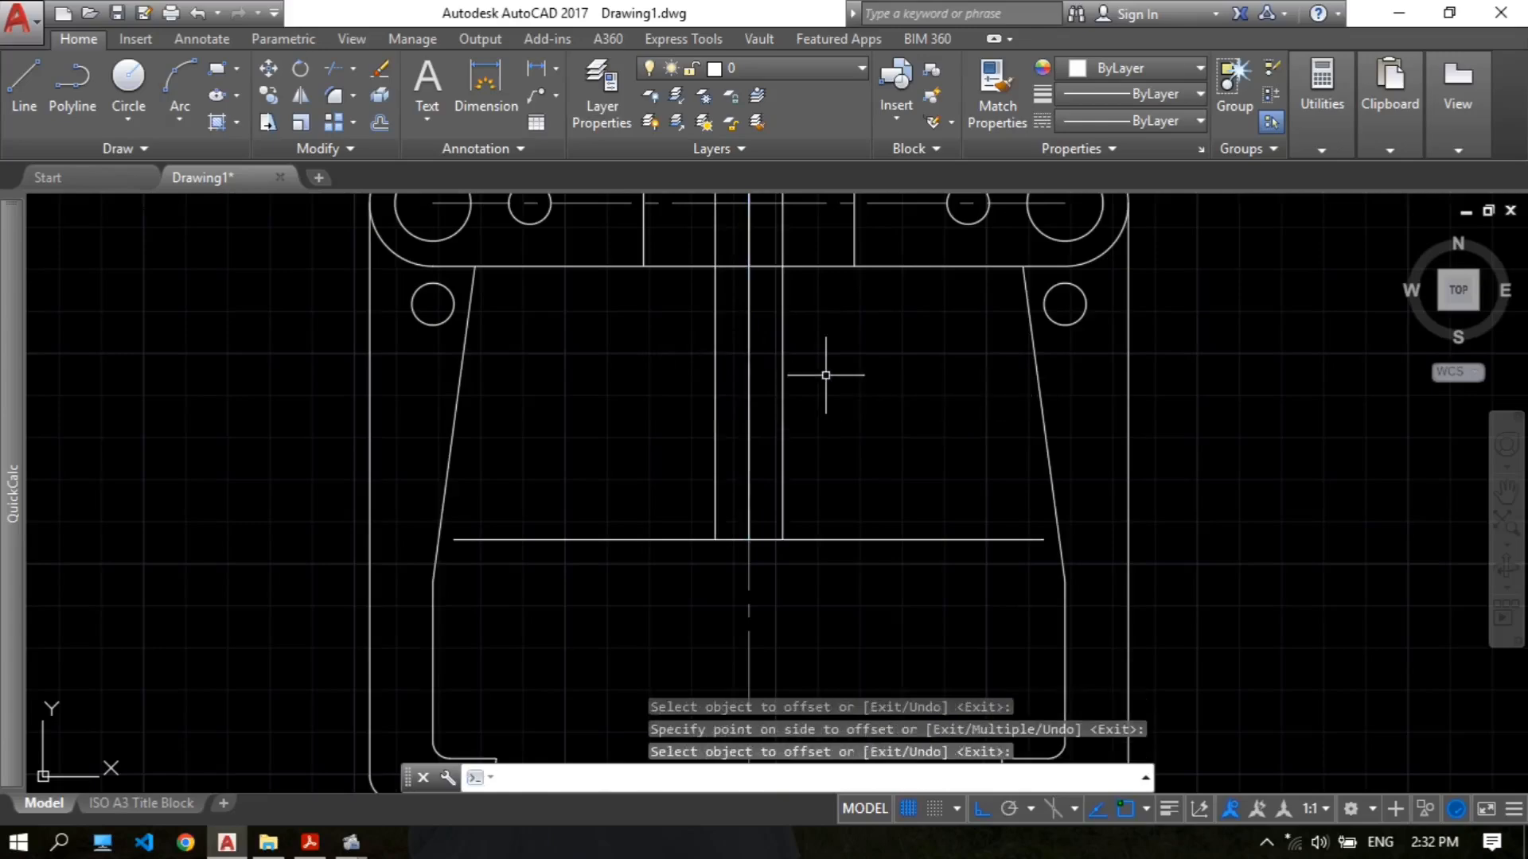
# Step: Offset the screw's solid vertical center line by 6 to both sides
pyautogui.press('Return')
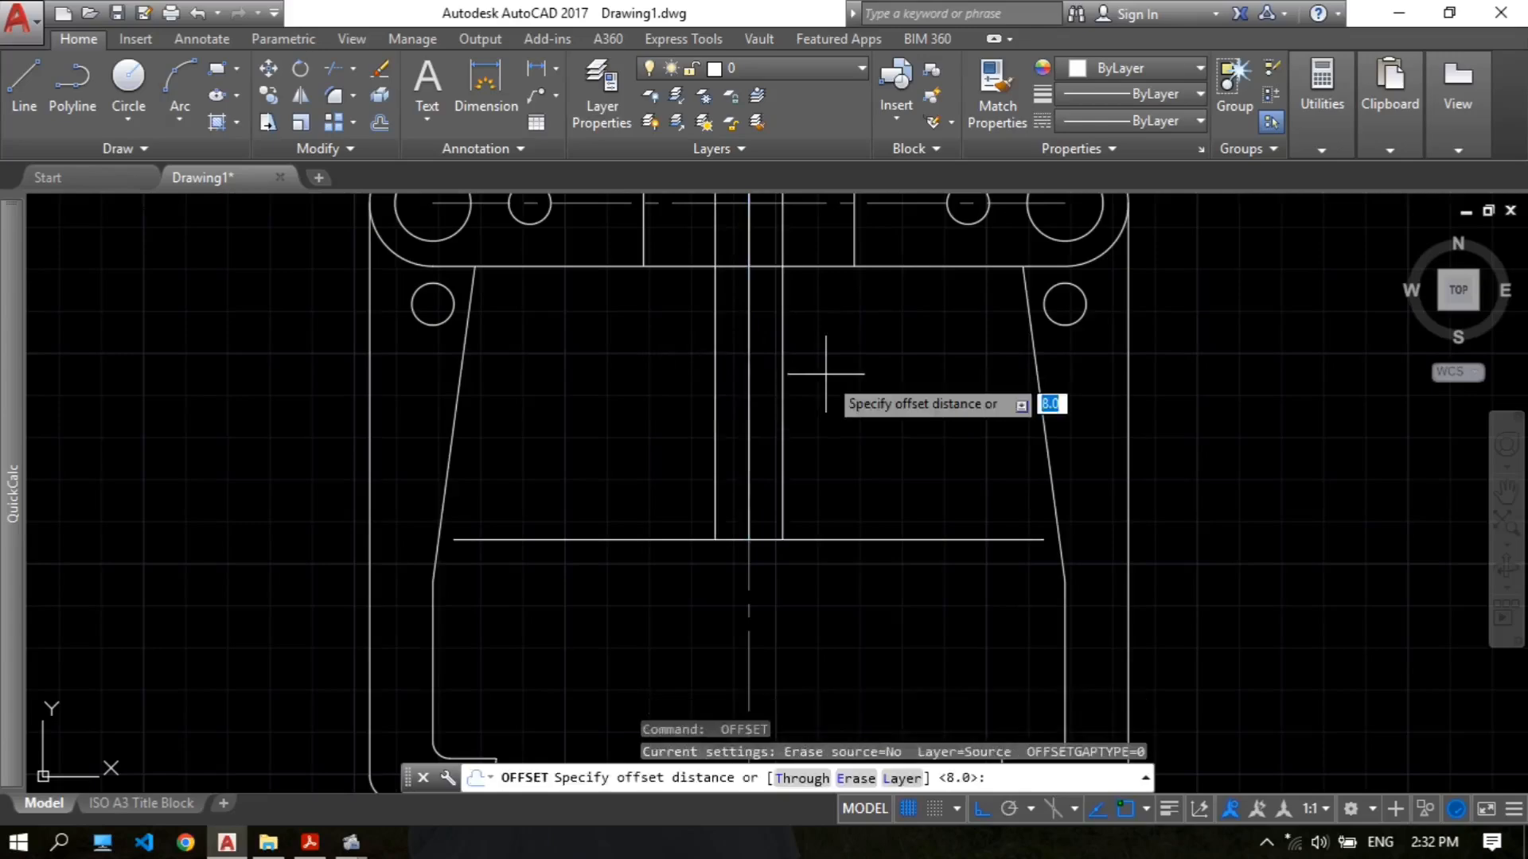
pyautogui.write('6')
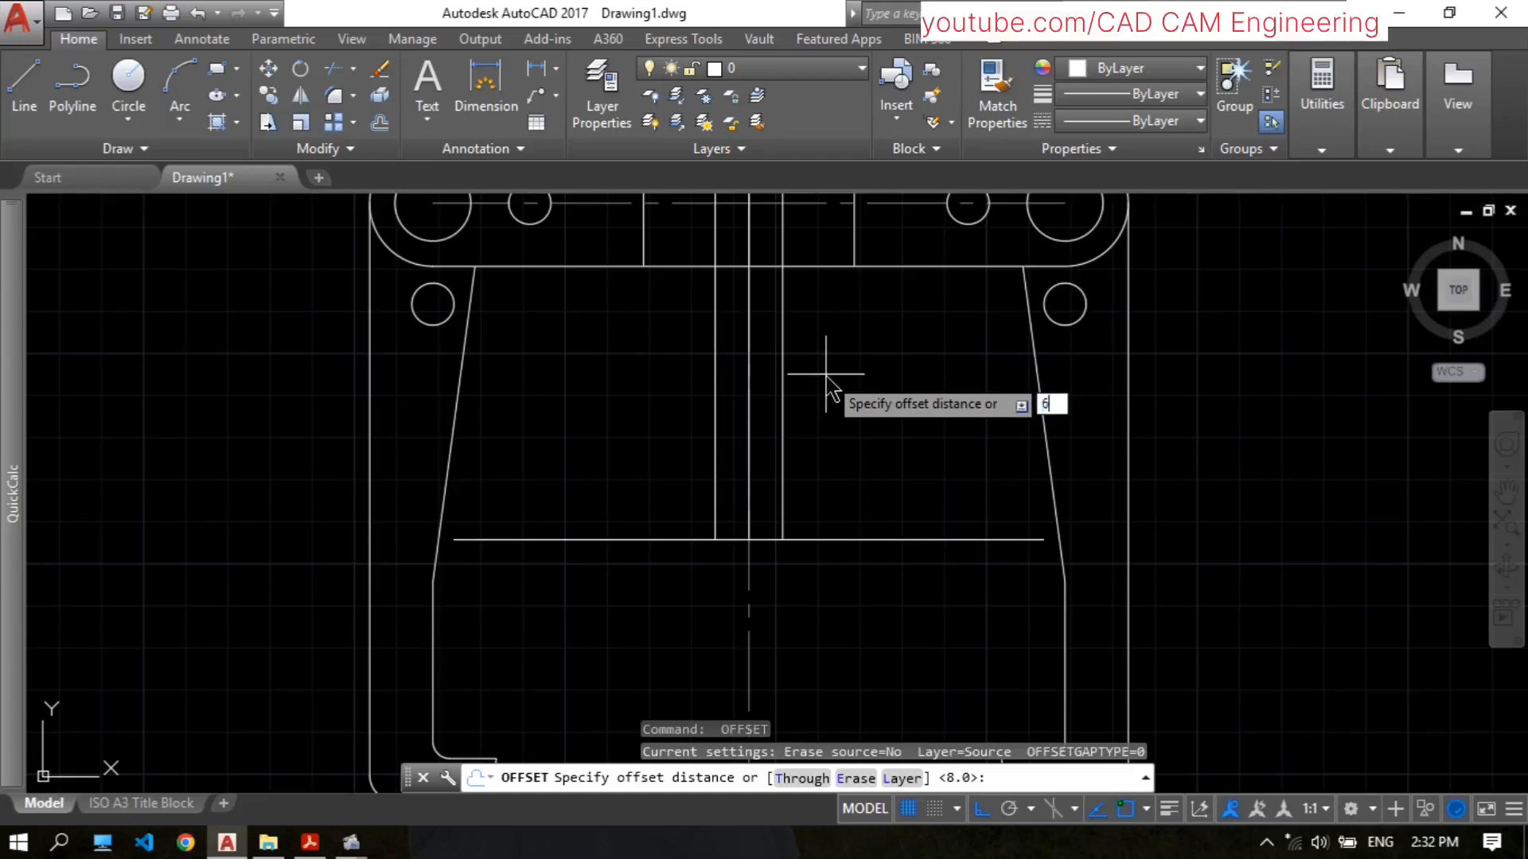
pyautogui.press('Return')
pyautogui.click(750, 380)
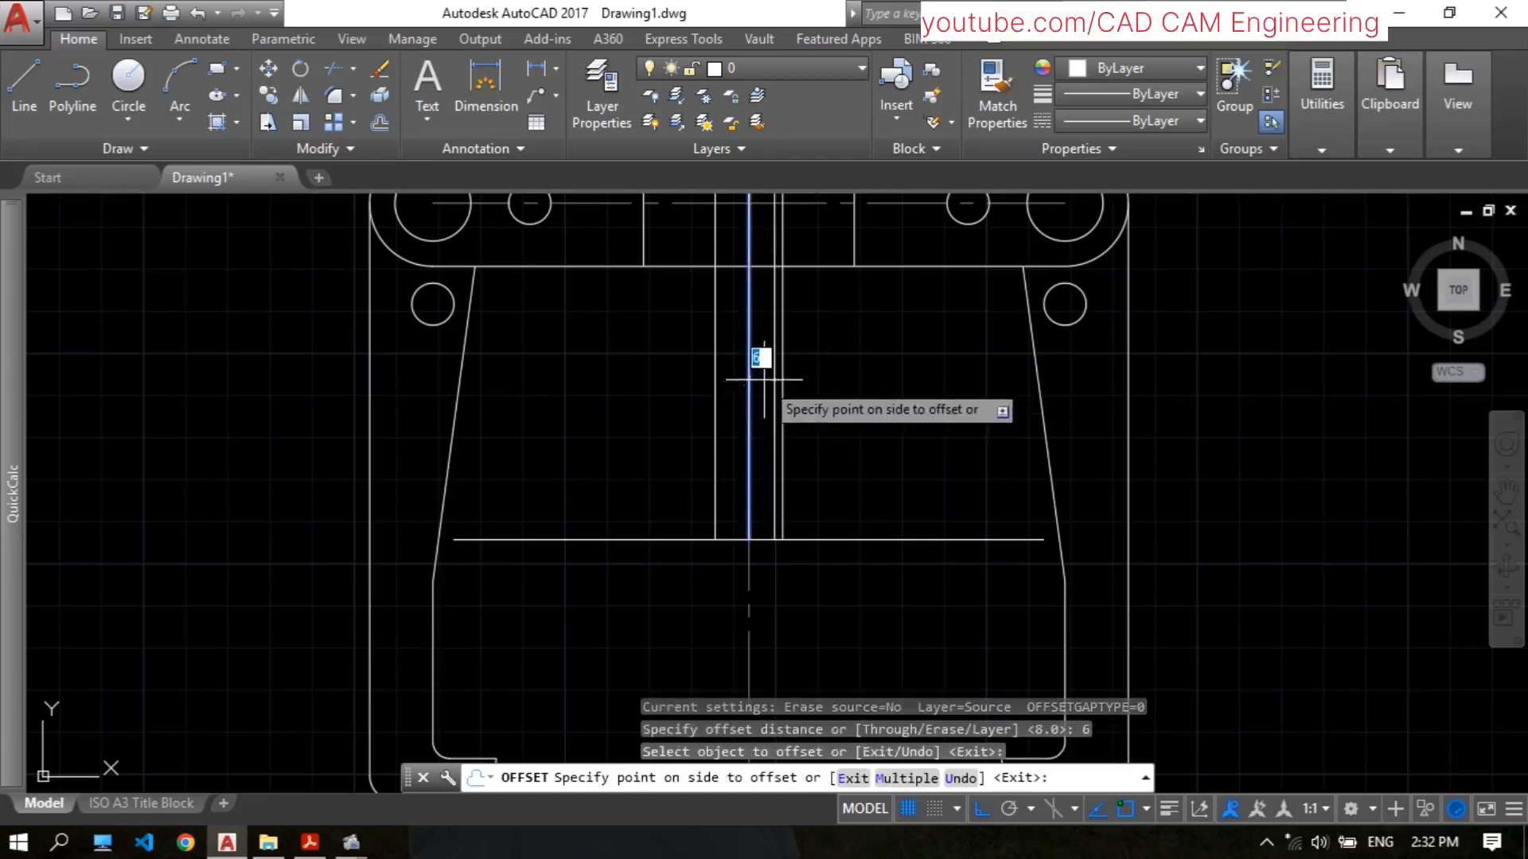
pyautogui.click(764, 380)
pyautogui.click(749, 393)
pyautogui.click(731, 402)
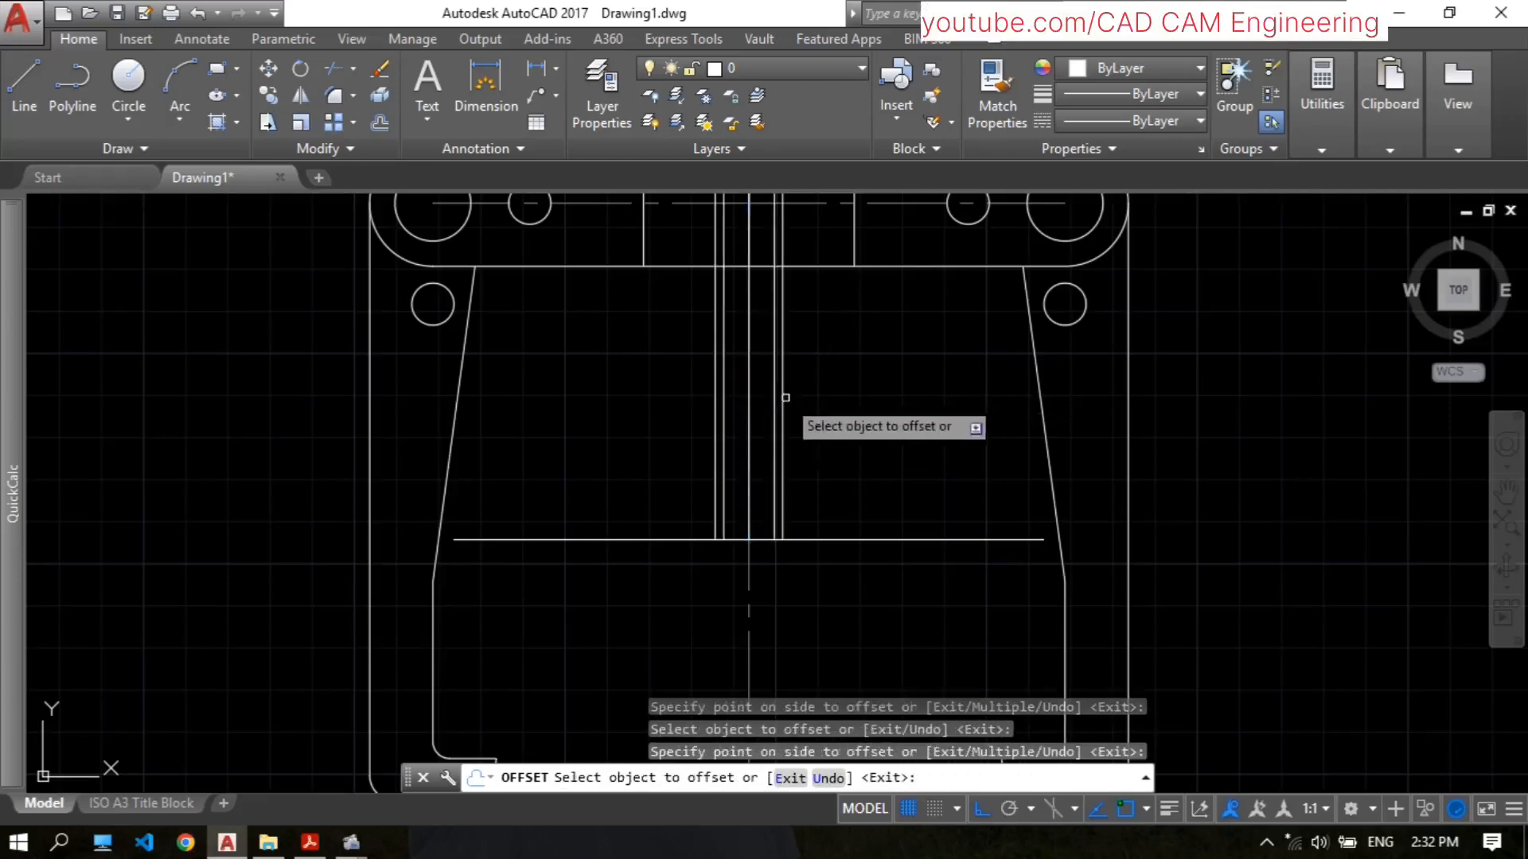
pyautogui.press('Escape')
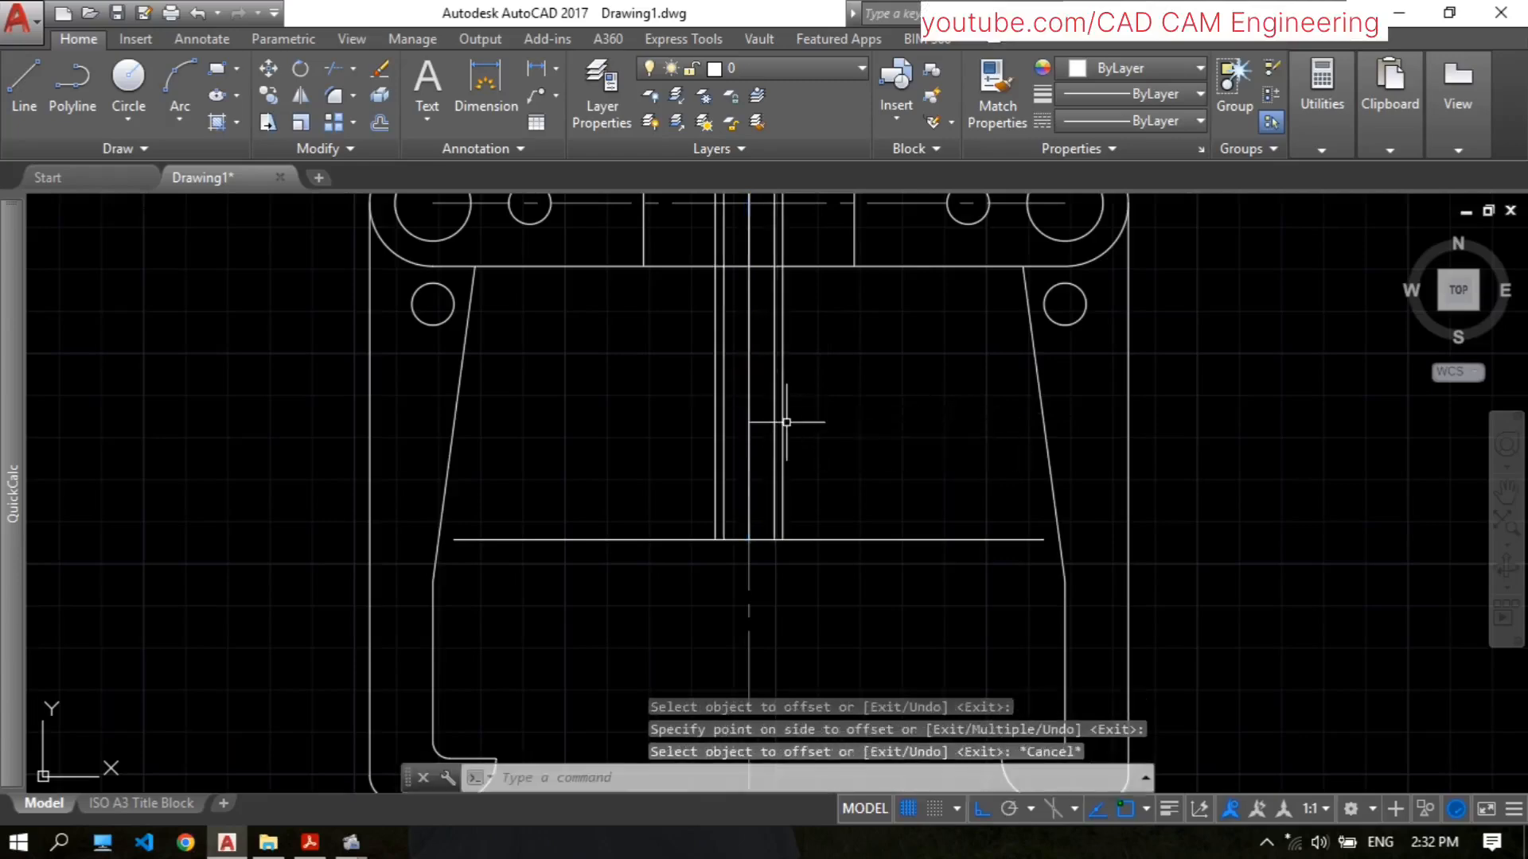
# Step: Check the screw tip in 2d_14.pdf and draw a construction line at -45° through the tip point in AutoCAD
pyautogui.click(311, 843)
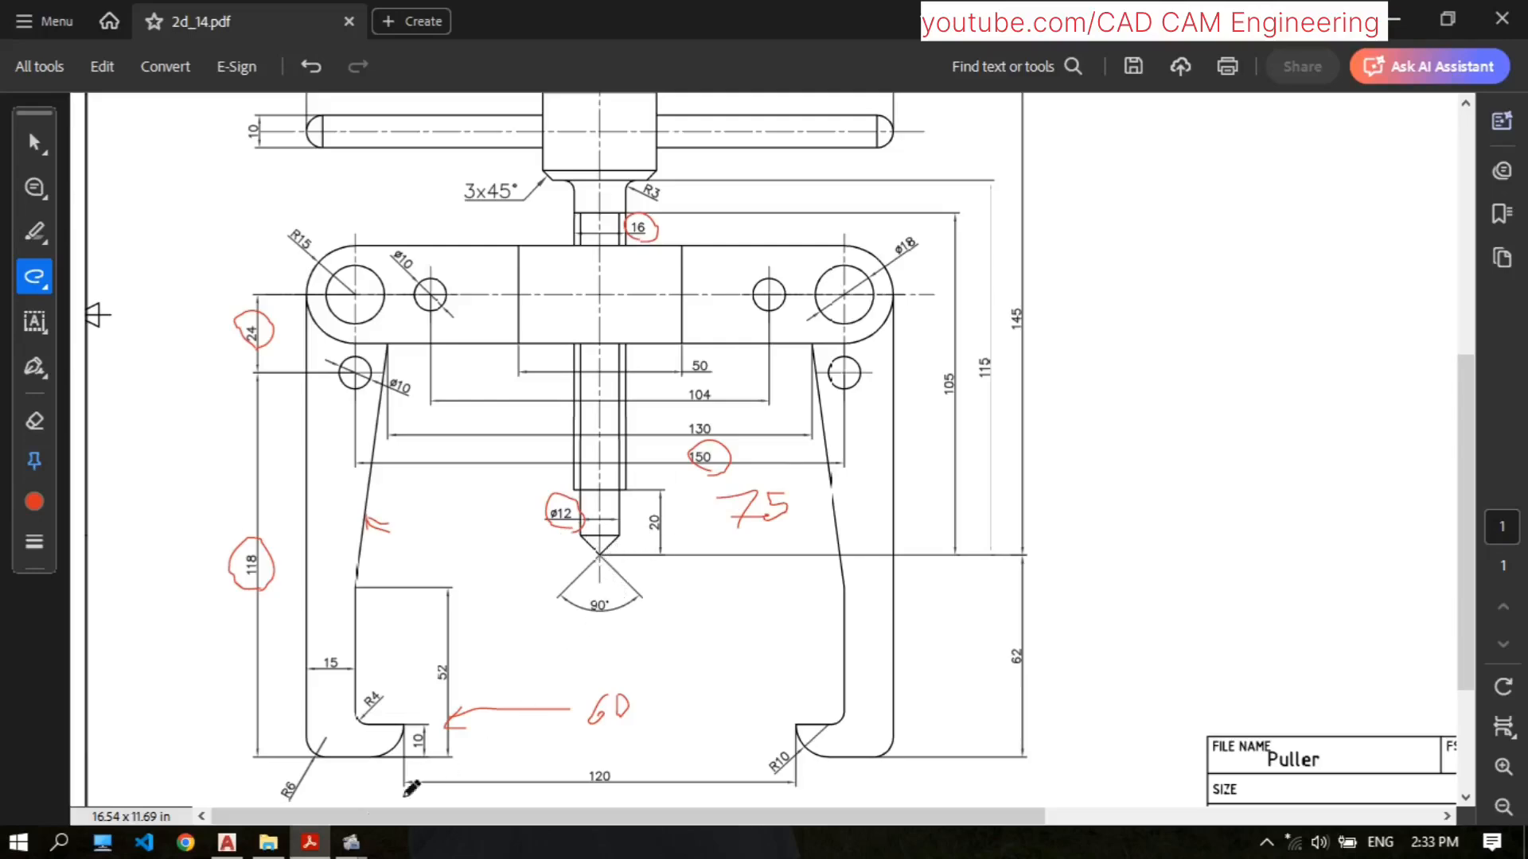
pyautogui.click(227, 842)
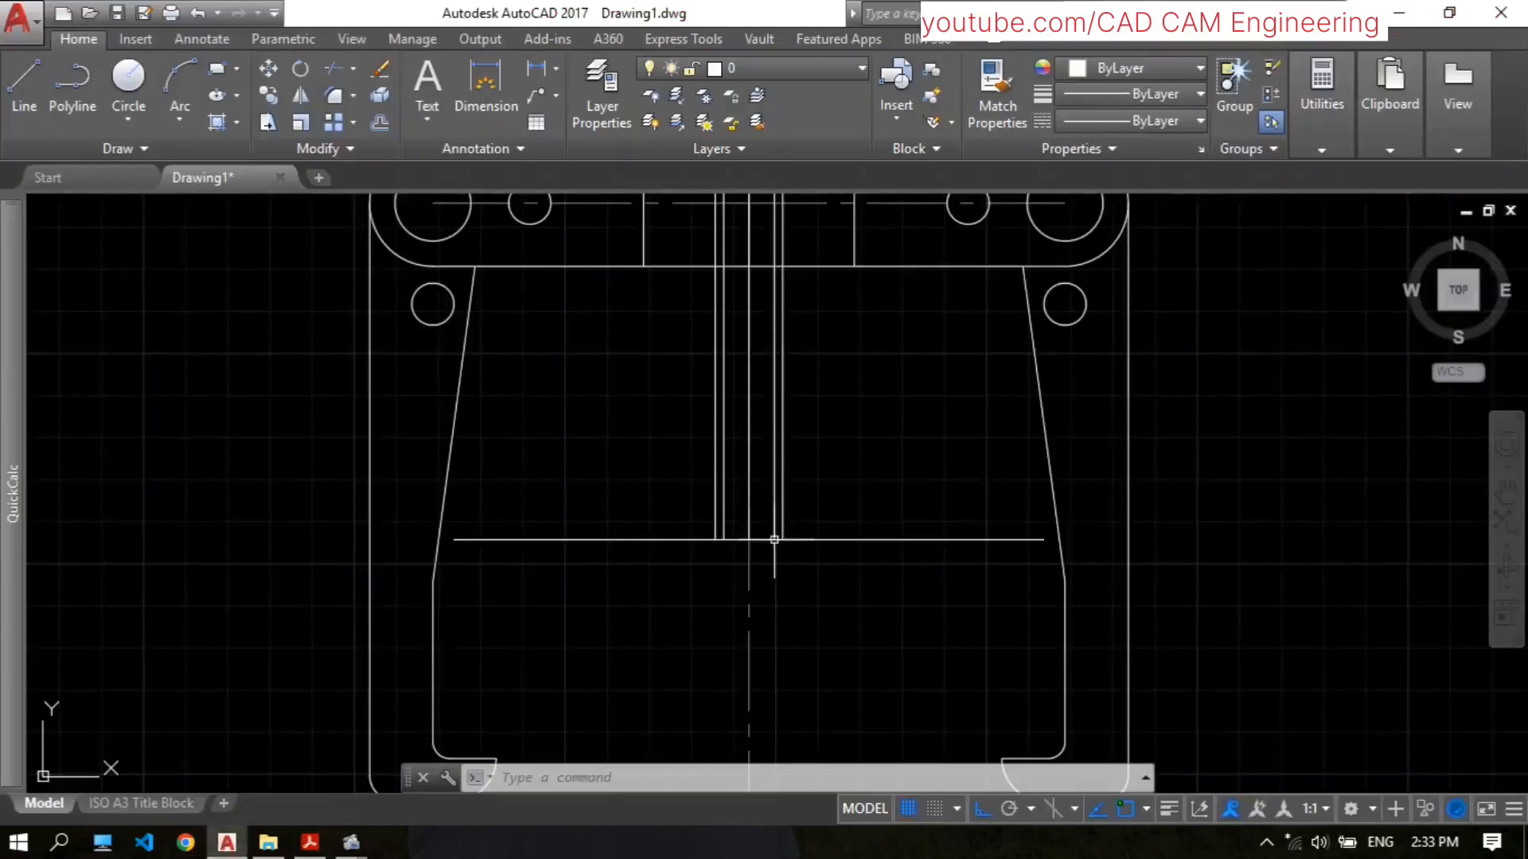
pyautogui.write('XL')
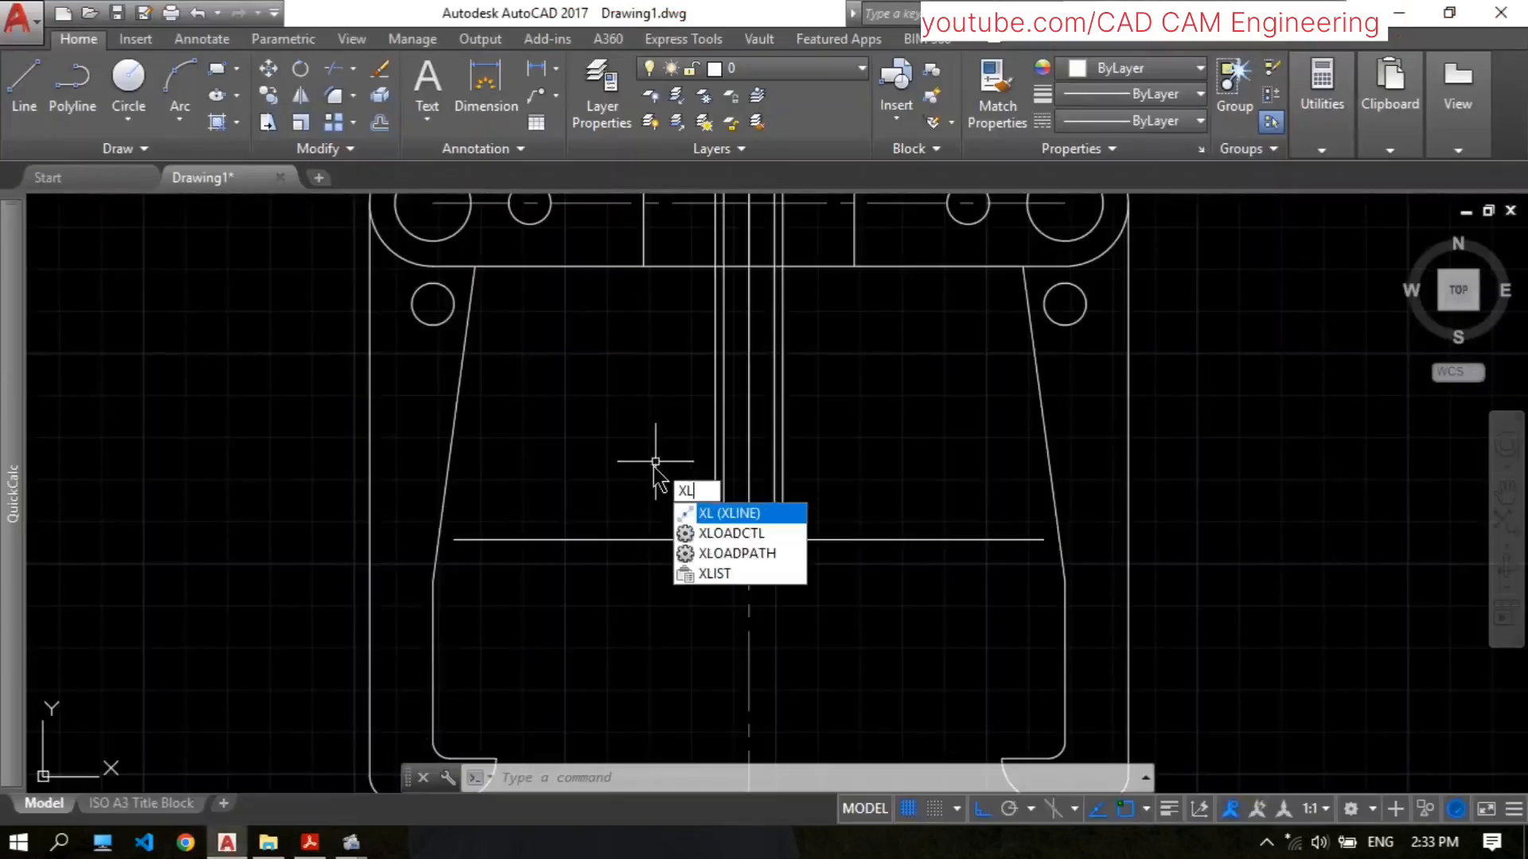
pyautogui.press('Return')
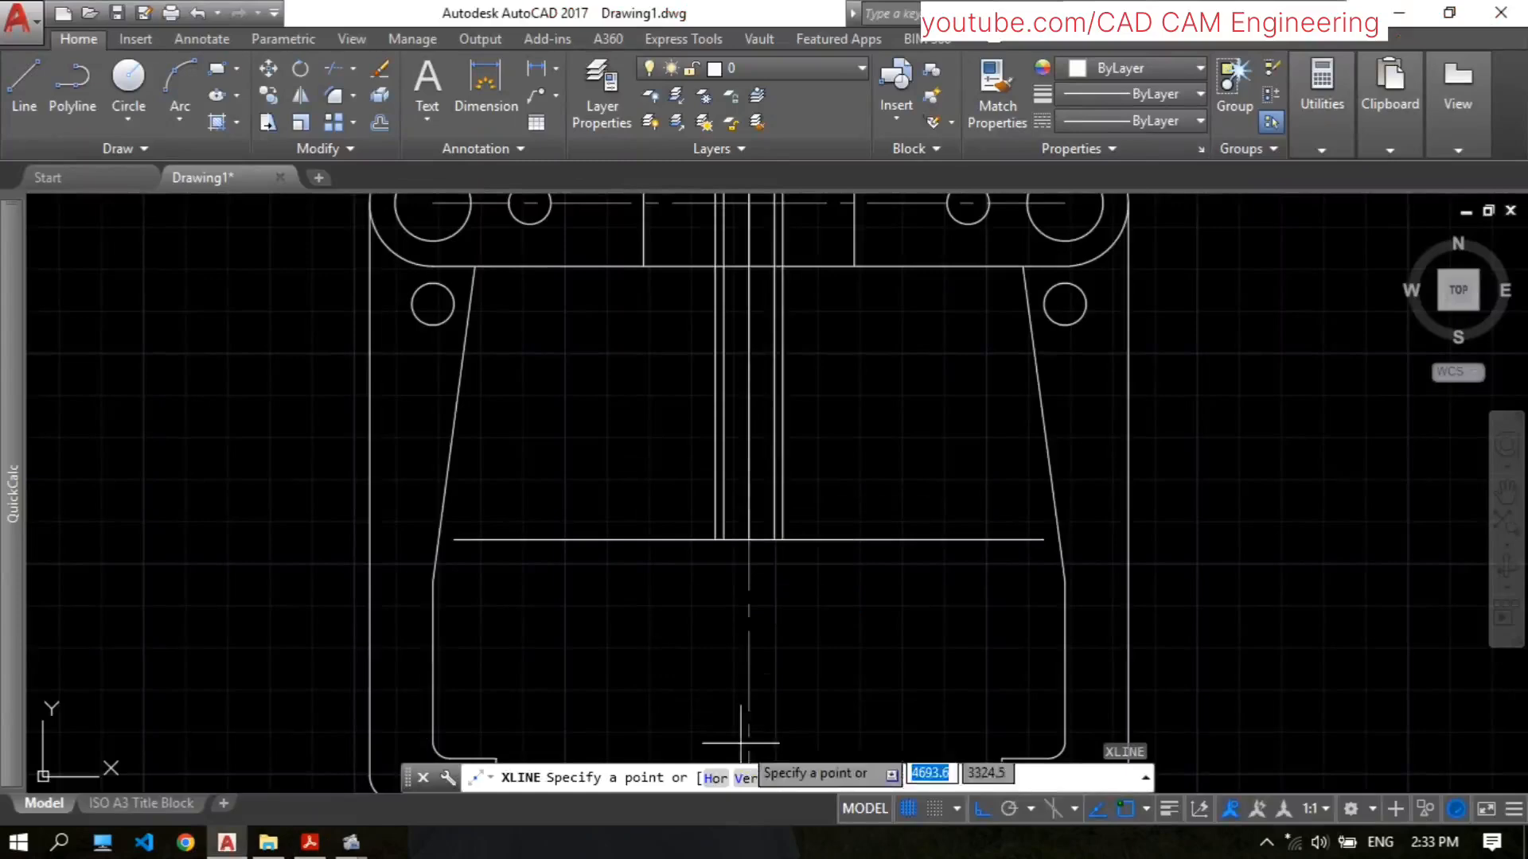
pyautogui.click(776, 779)
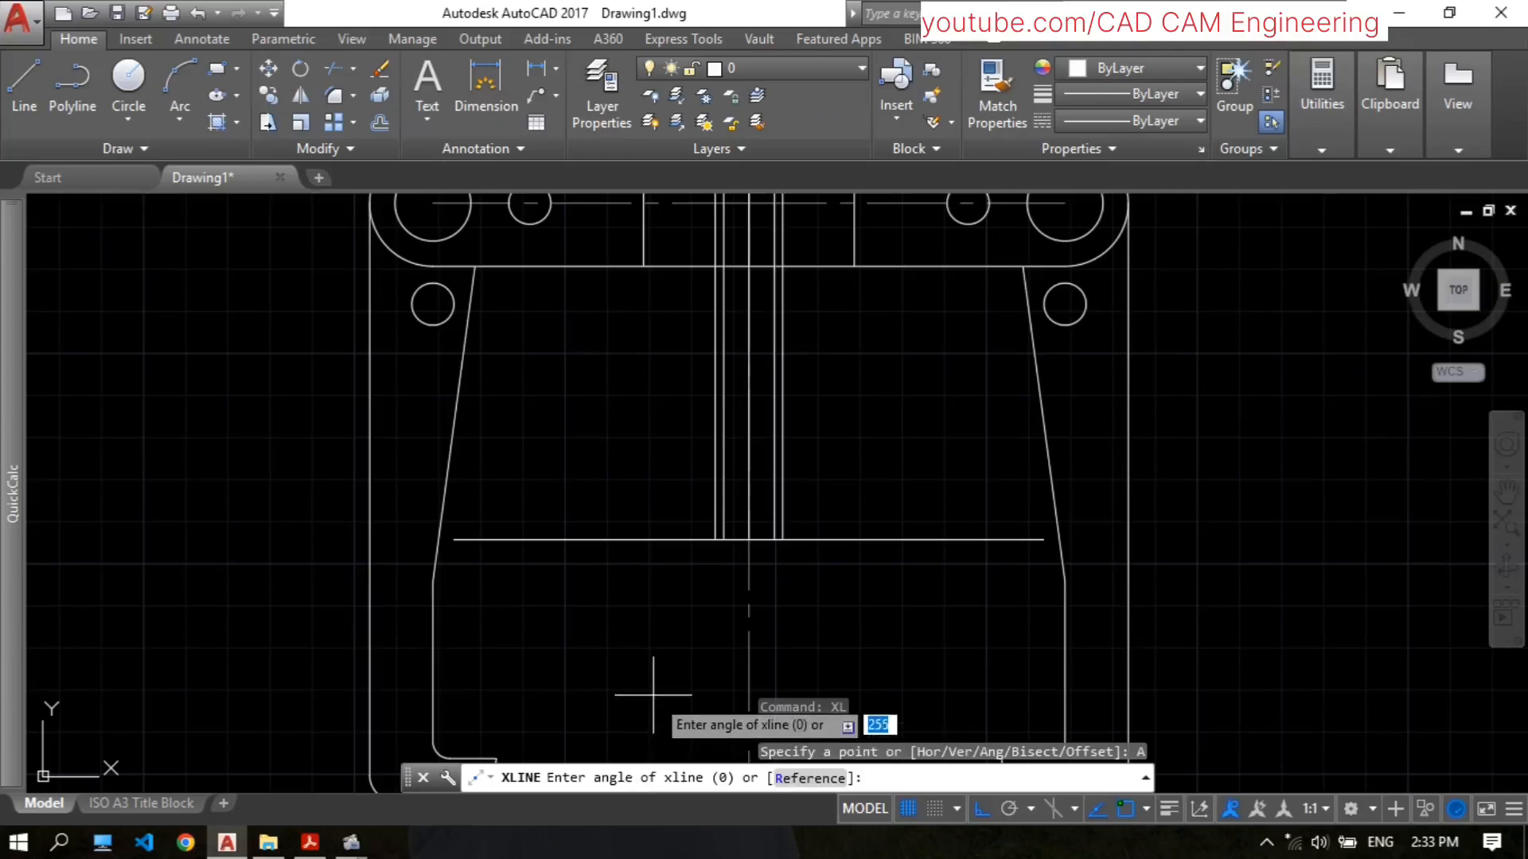
pyautogui.write('-45')
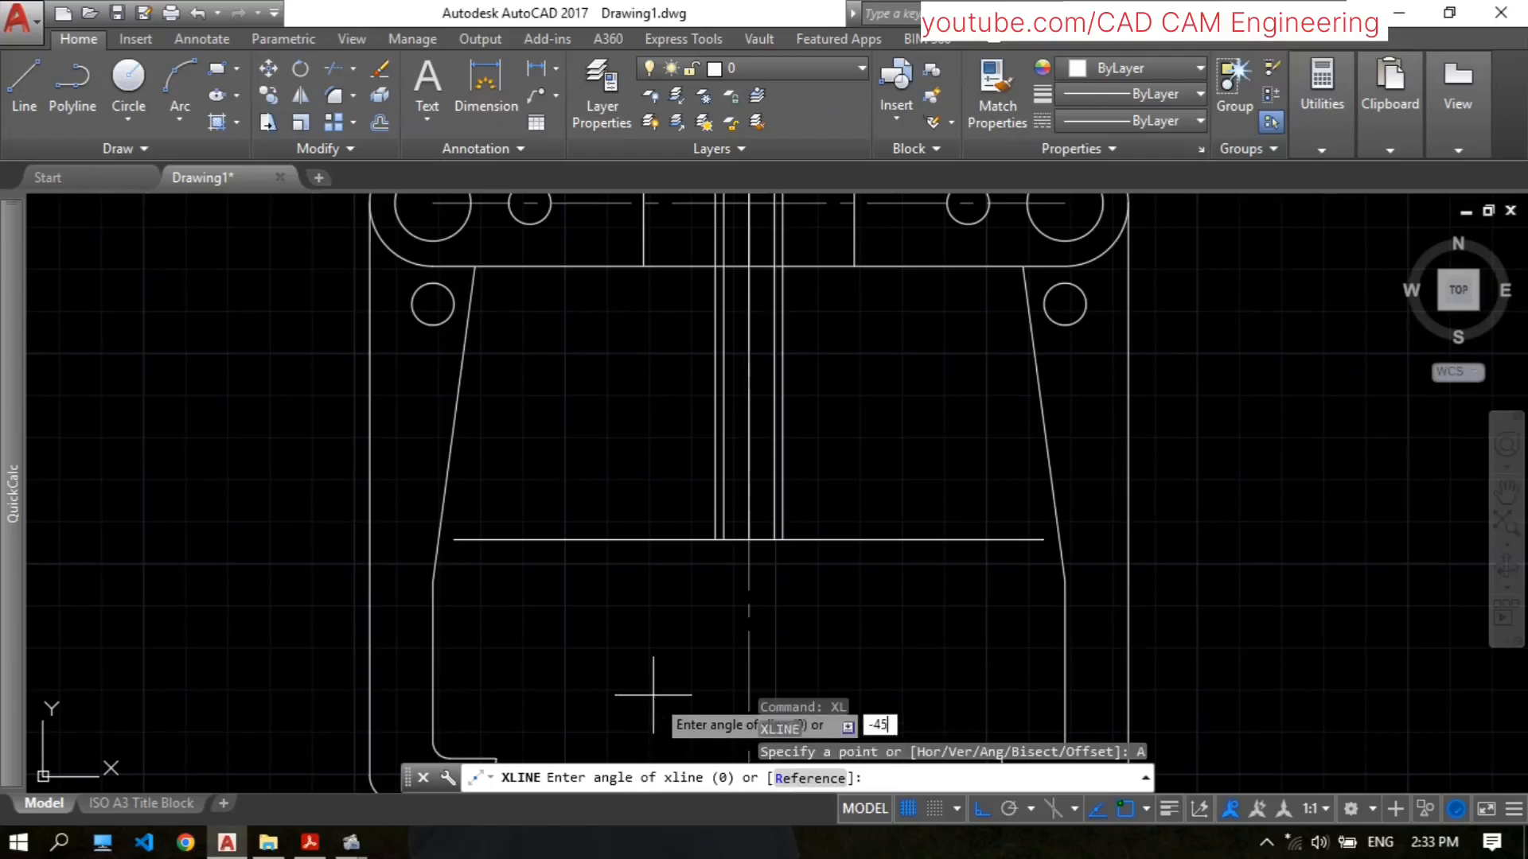
pyautogui.press('Return')
pyautogui.scroll(4, 820, 541)
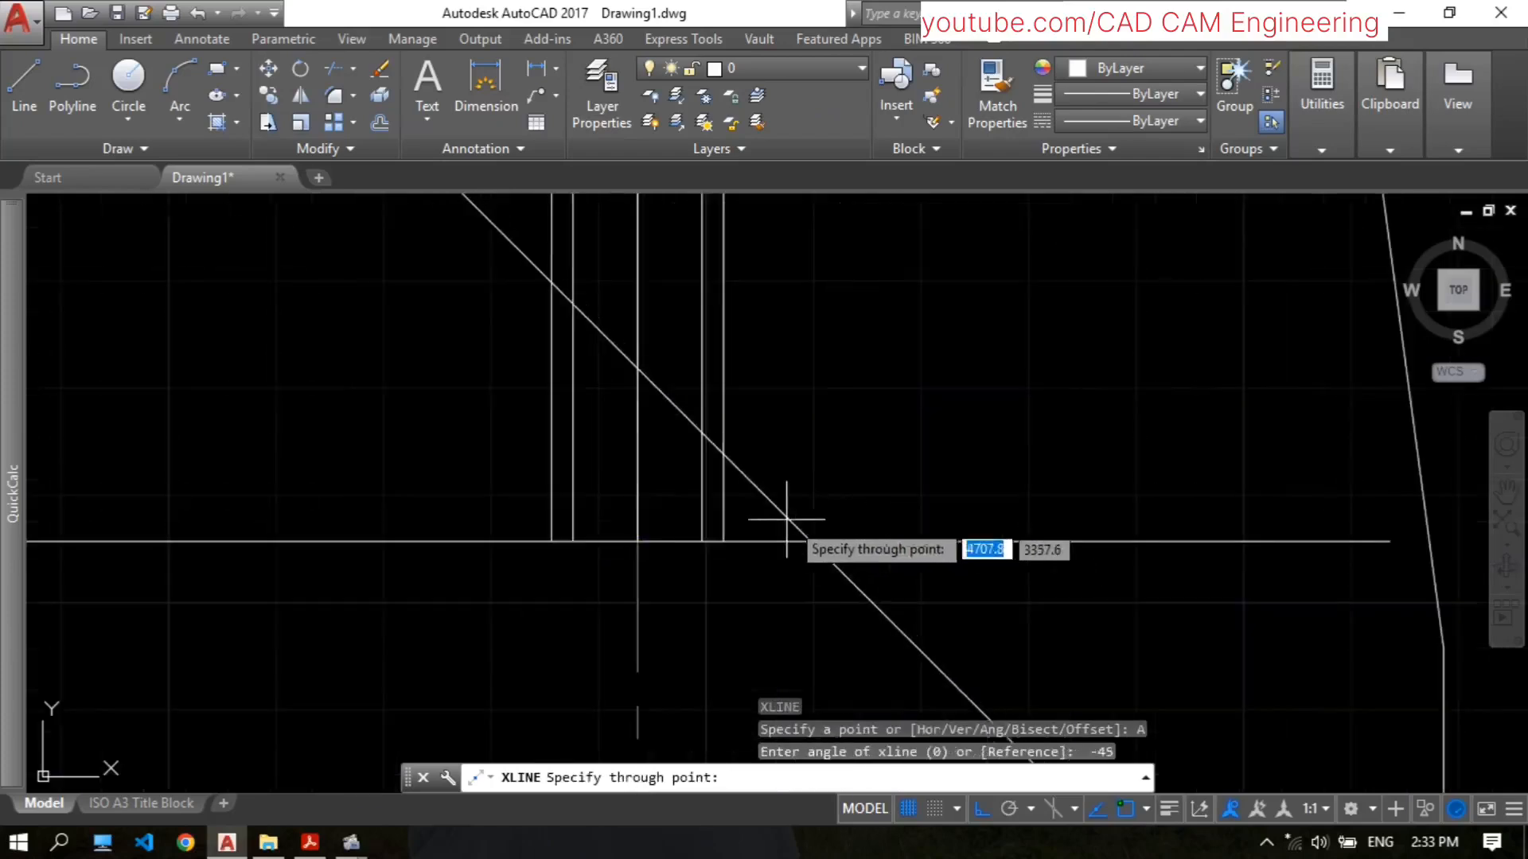
pyautogui.click(637, 541)
pyautogui.press('Return')
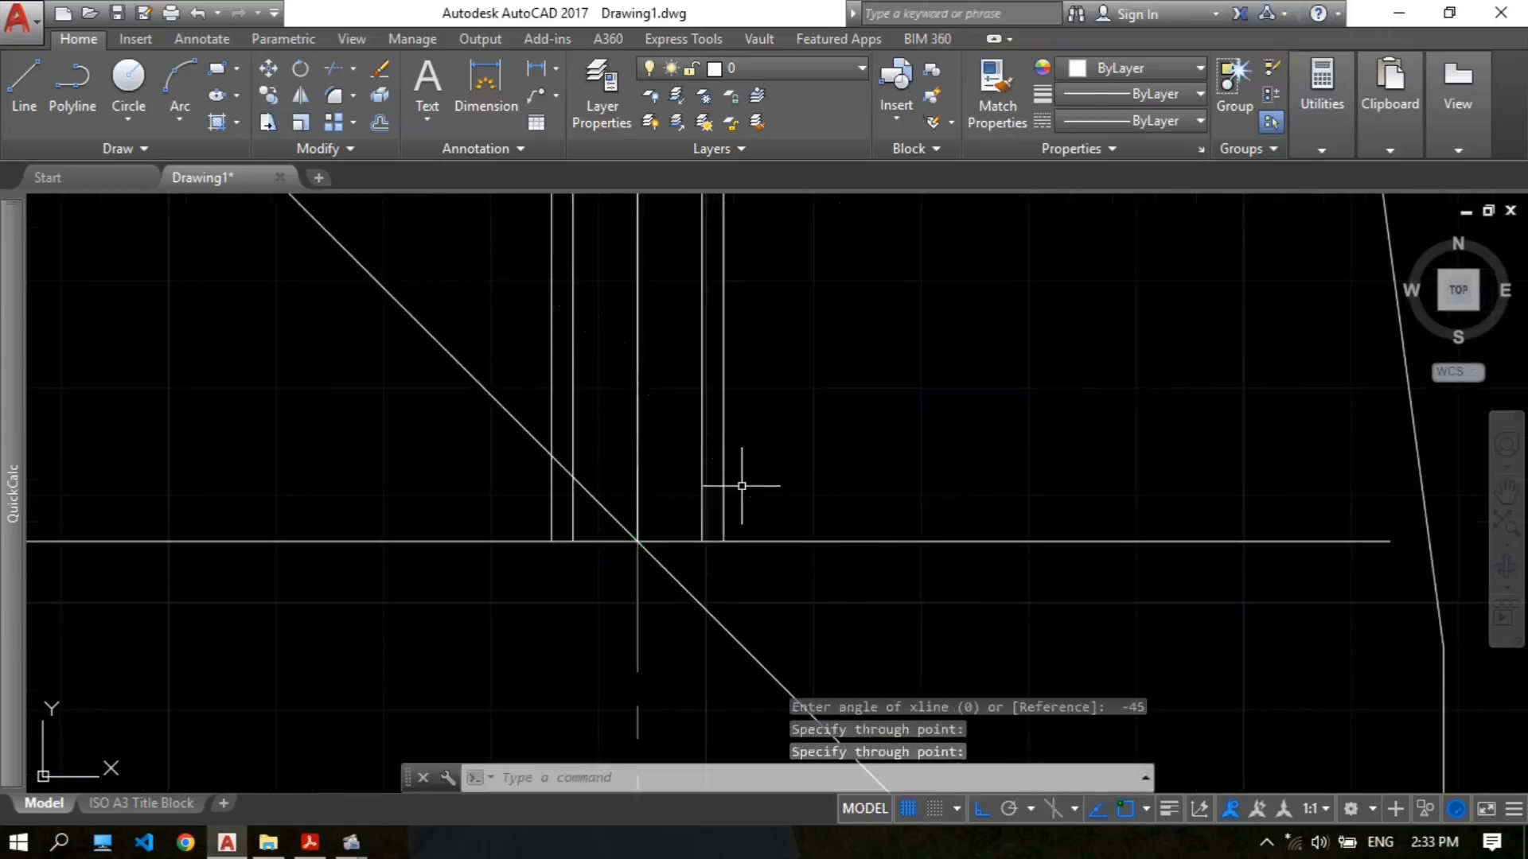
# Step: Draw a second construction line at 45° through the screw's tip point
pyautogui.press('Return')
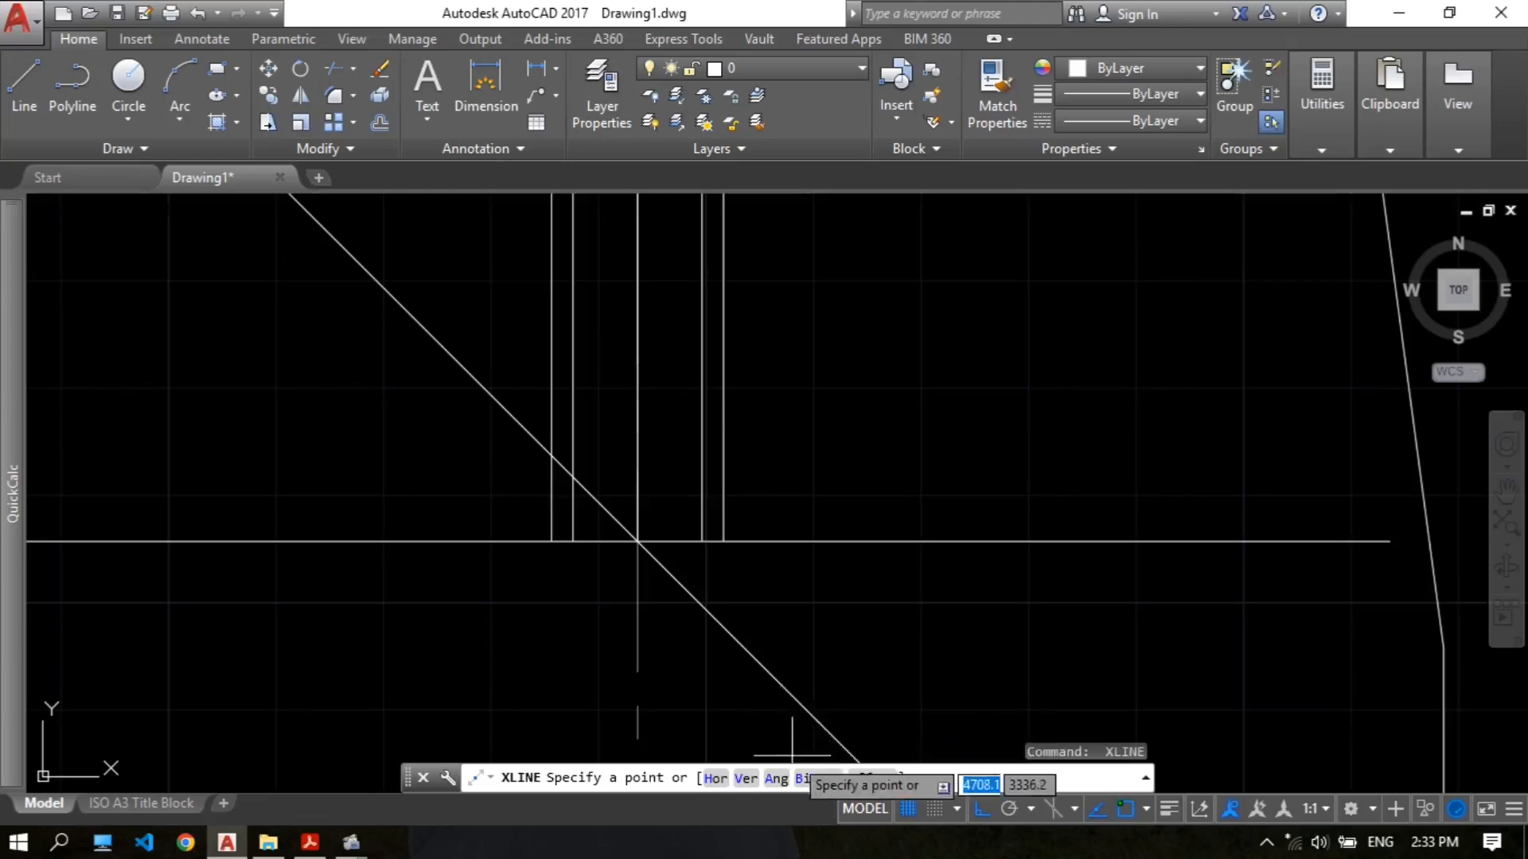
pyautogui.click(776, 780)
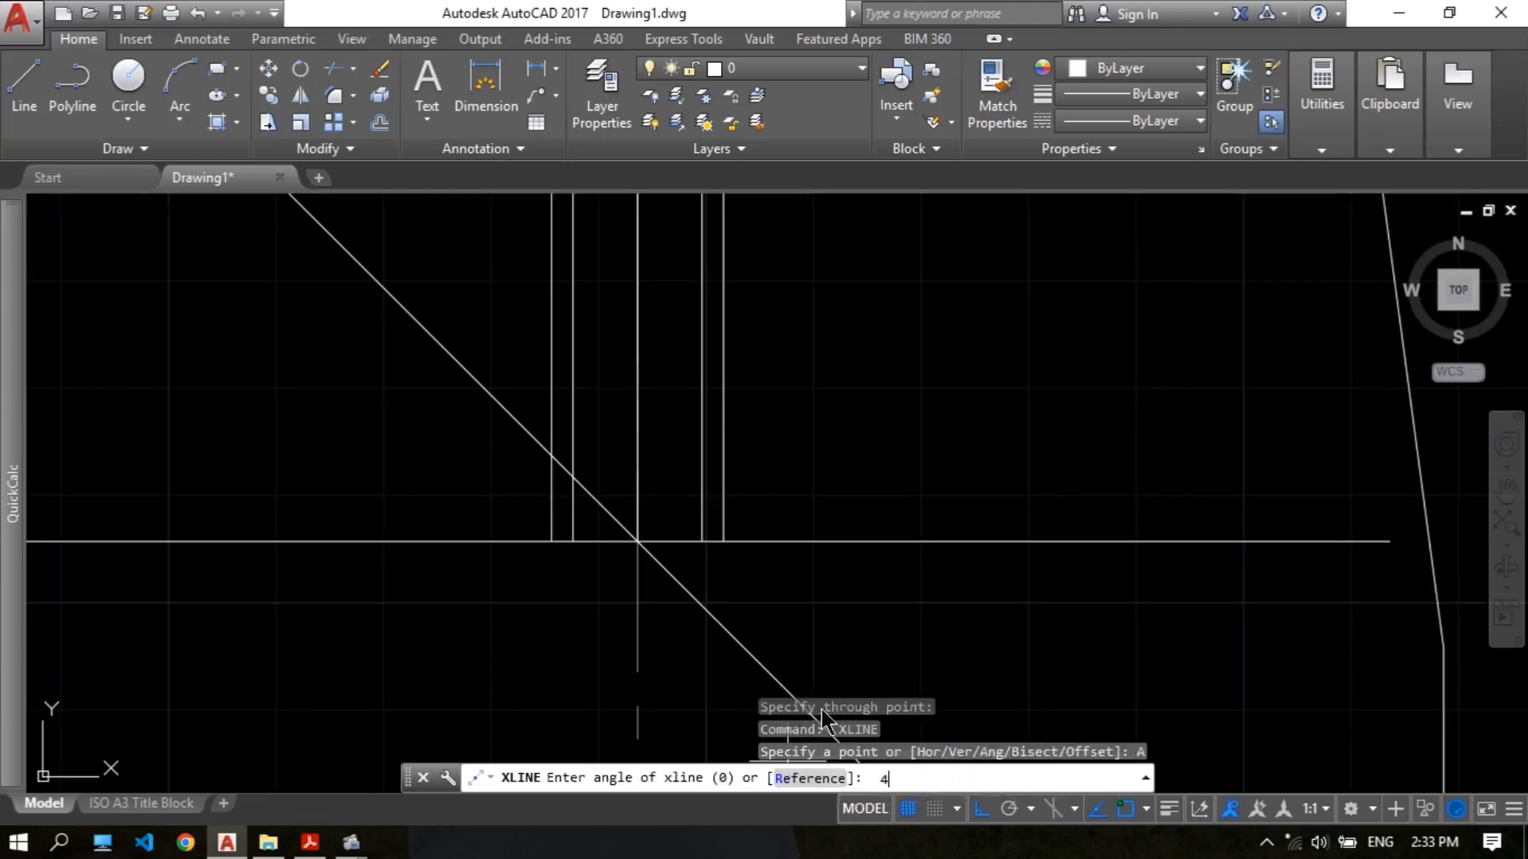
pyautogui.press('Return')
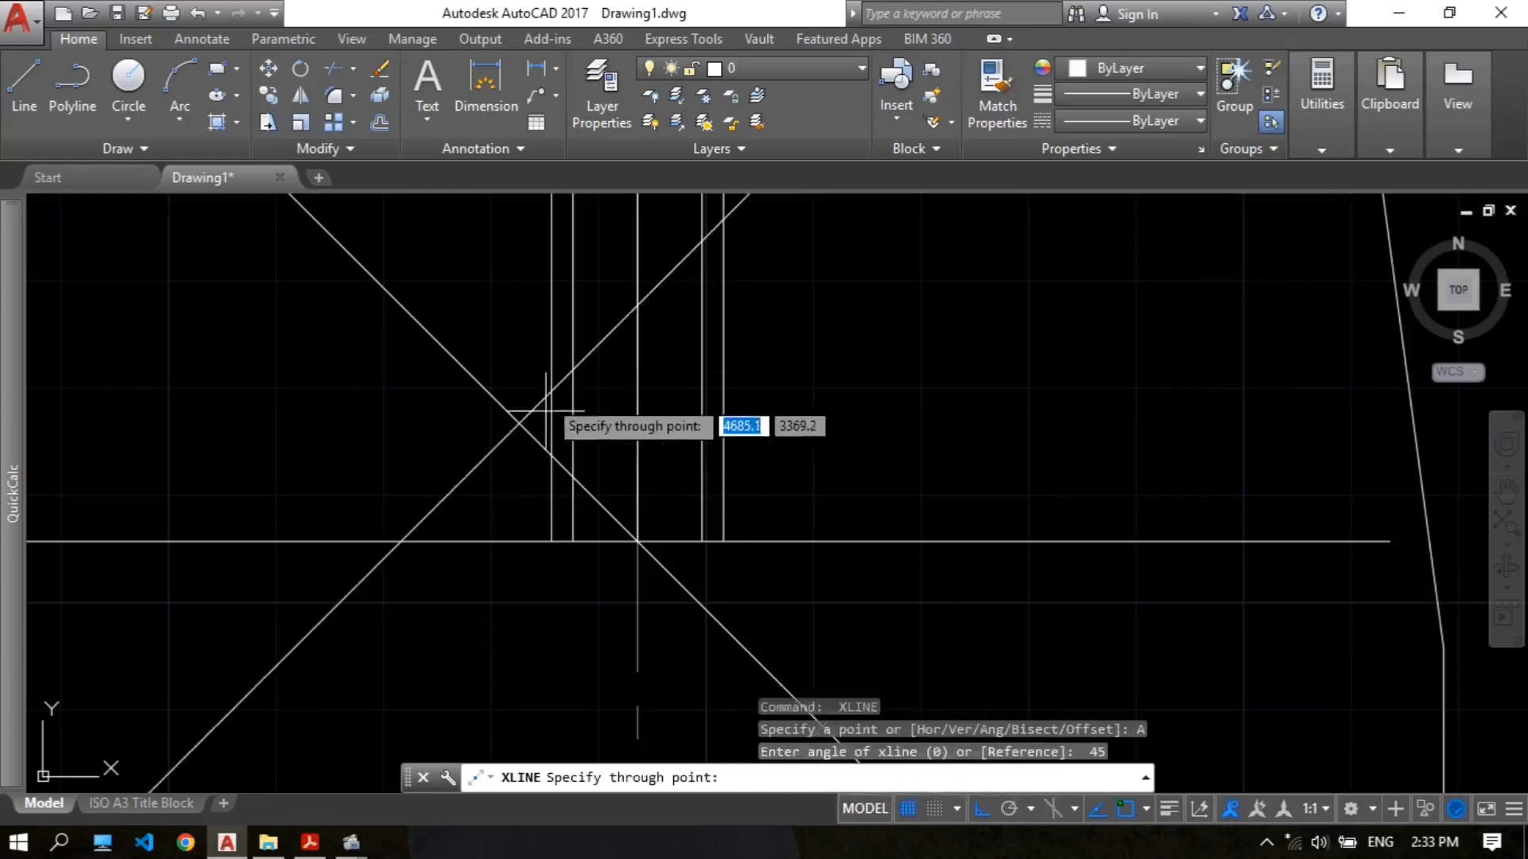
pyautogui.click(637, 541)
pyautogui.scroll(-2, 696, 510)
pyautogui.press('Escape')
pyautogui.scroll(-4, 714, 497)
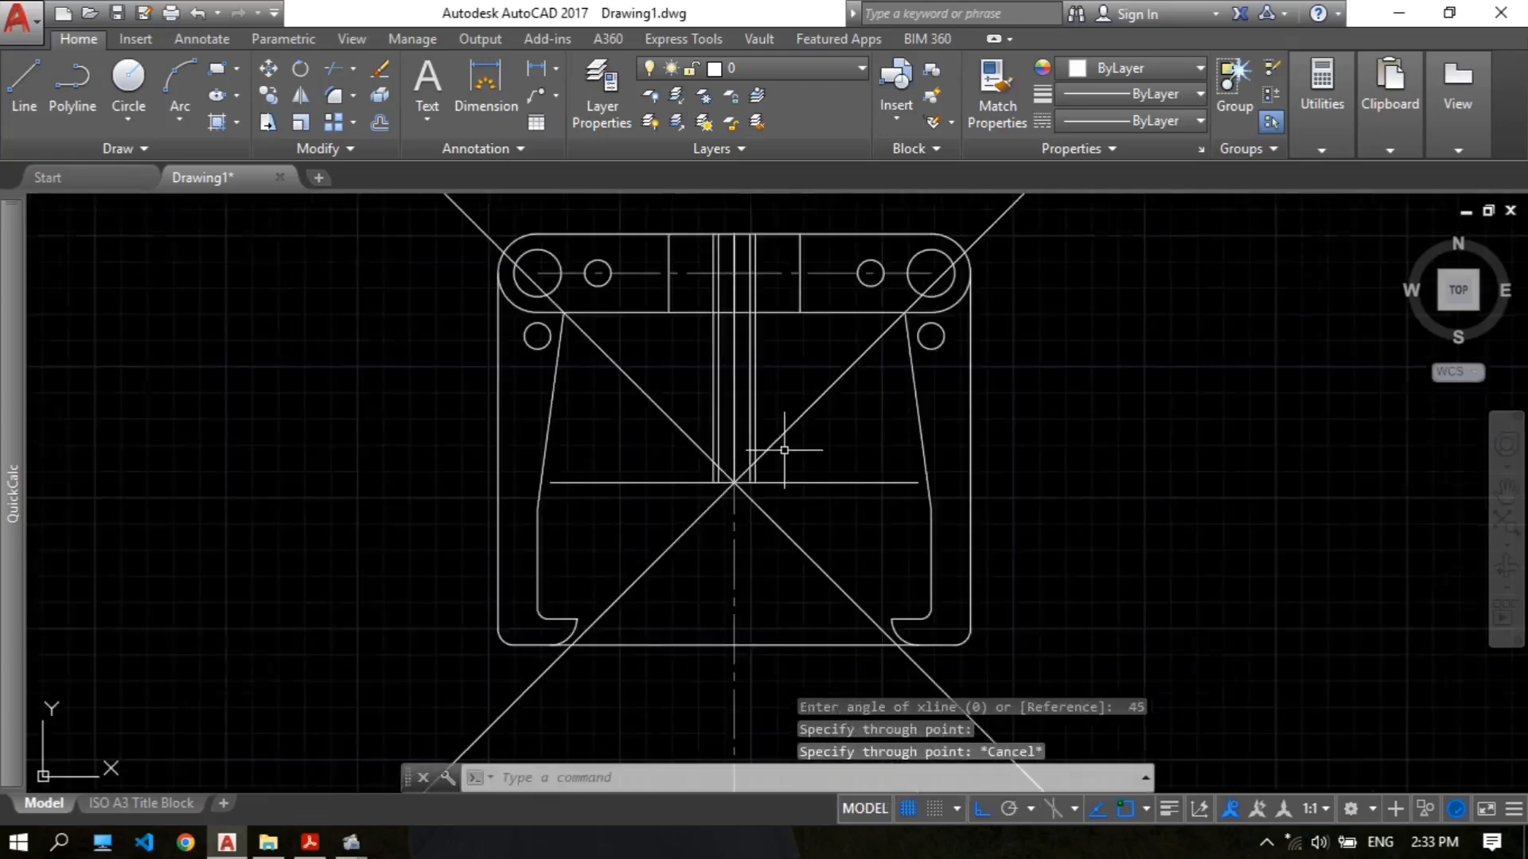
# Step: Trim both angled construction lines between the screw's inner and outer offset lines and below the tip point
pyautogui.scroll(5, 685, 497)
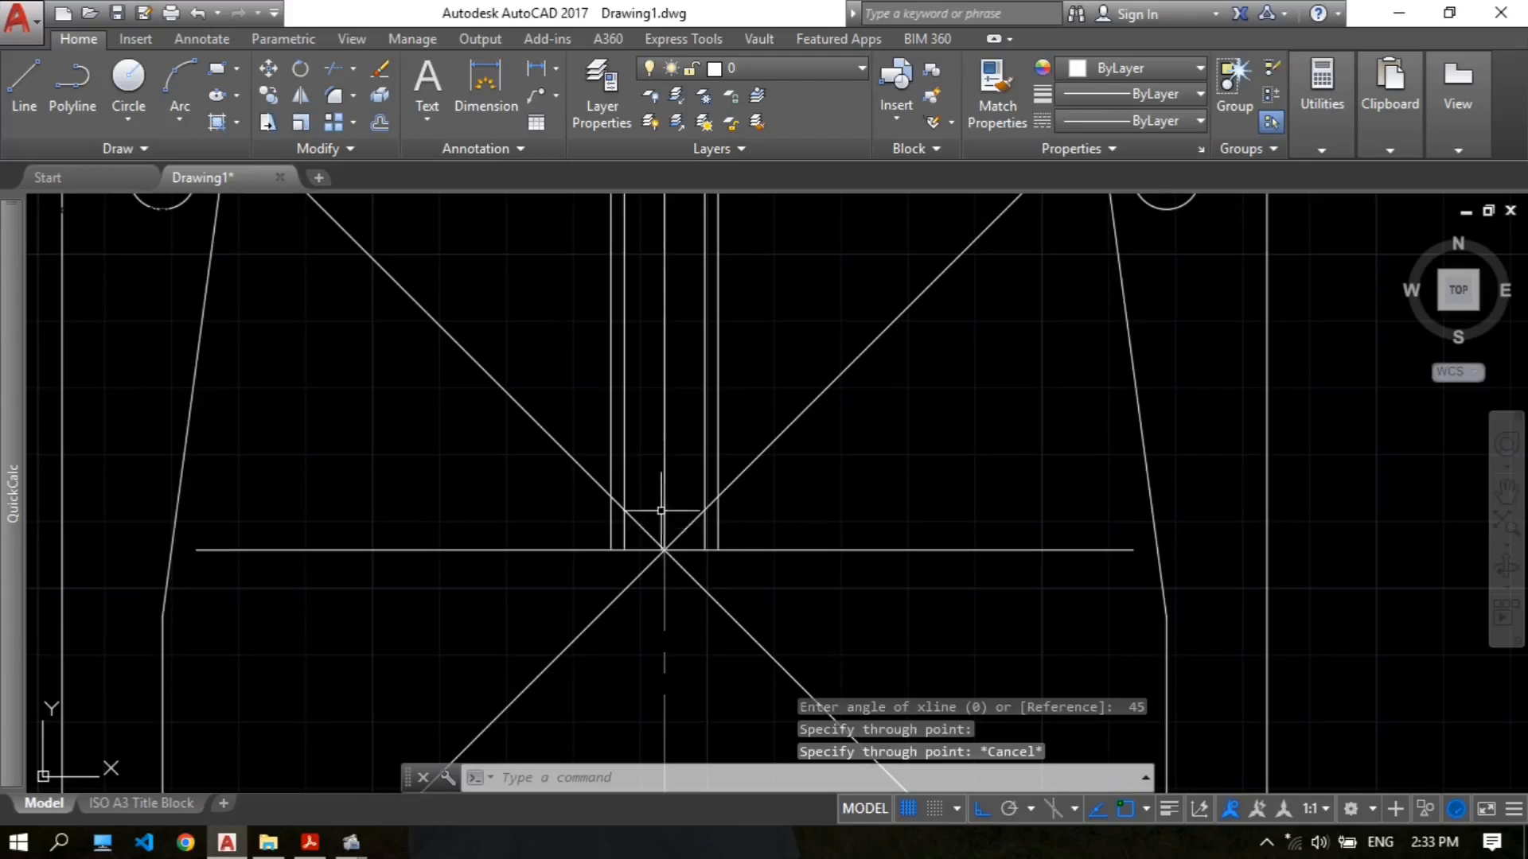
pyautogui.scroll(-2, 676, 489)
pyautogui.scroll(2, 676, 480)
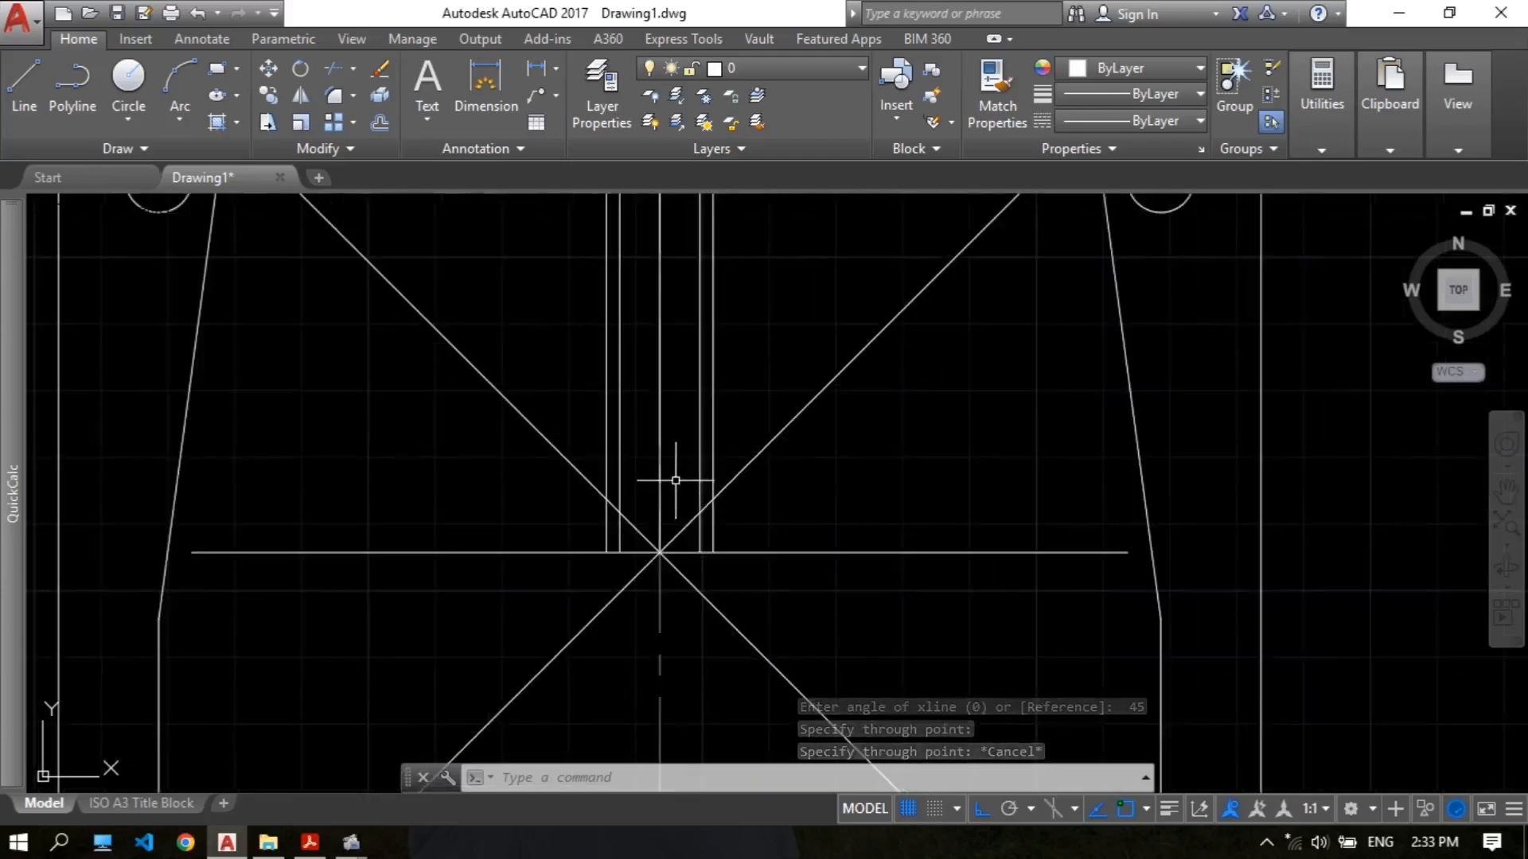
pyautogui.scroll(2, 681, 450)
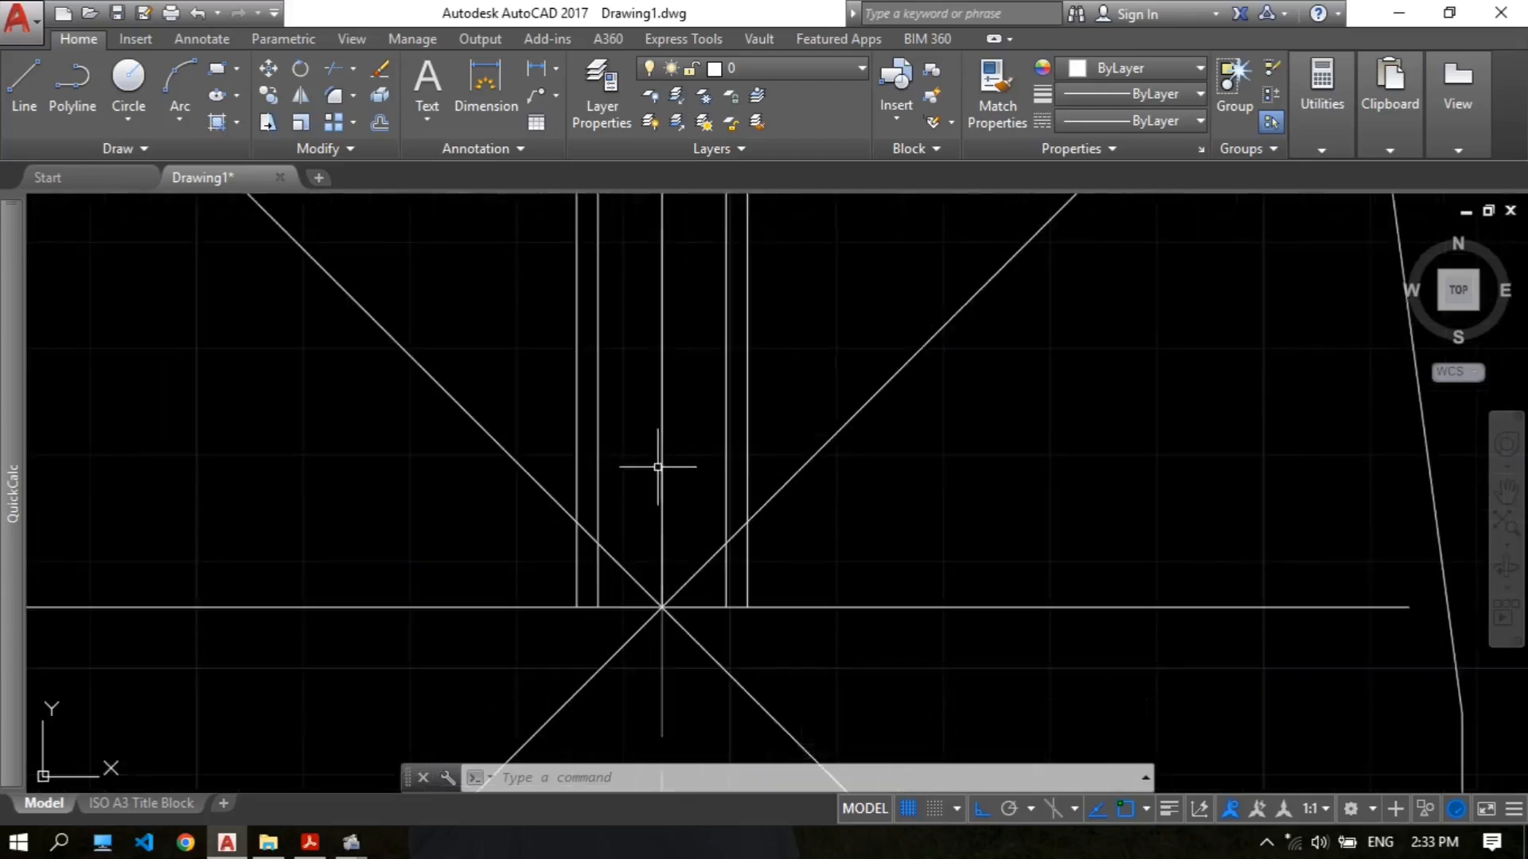
pyautogui.write('TR')
pyautogui.press('Return')
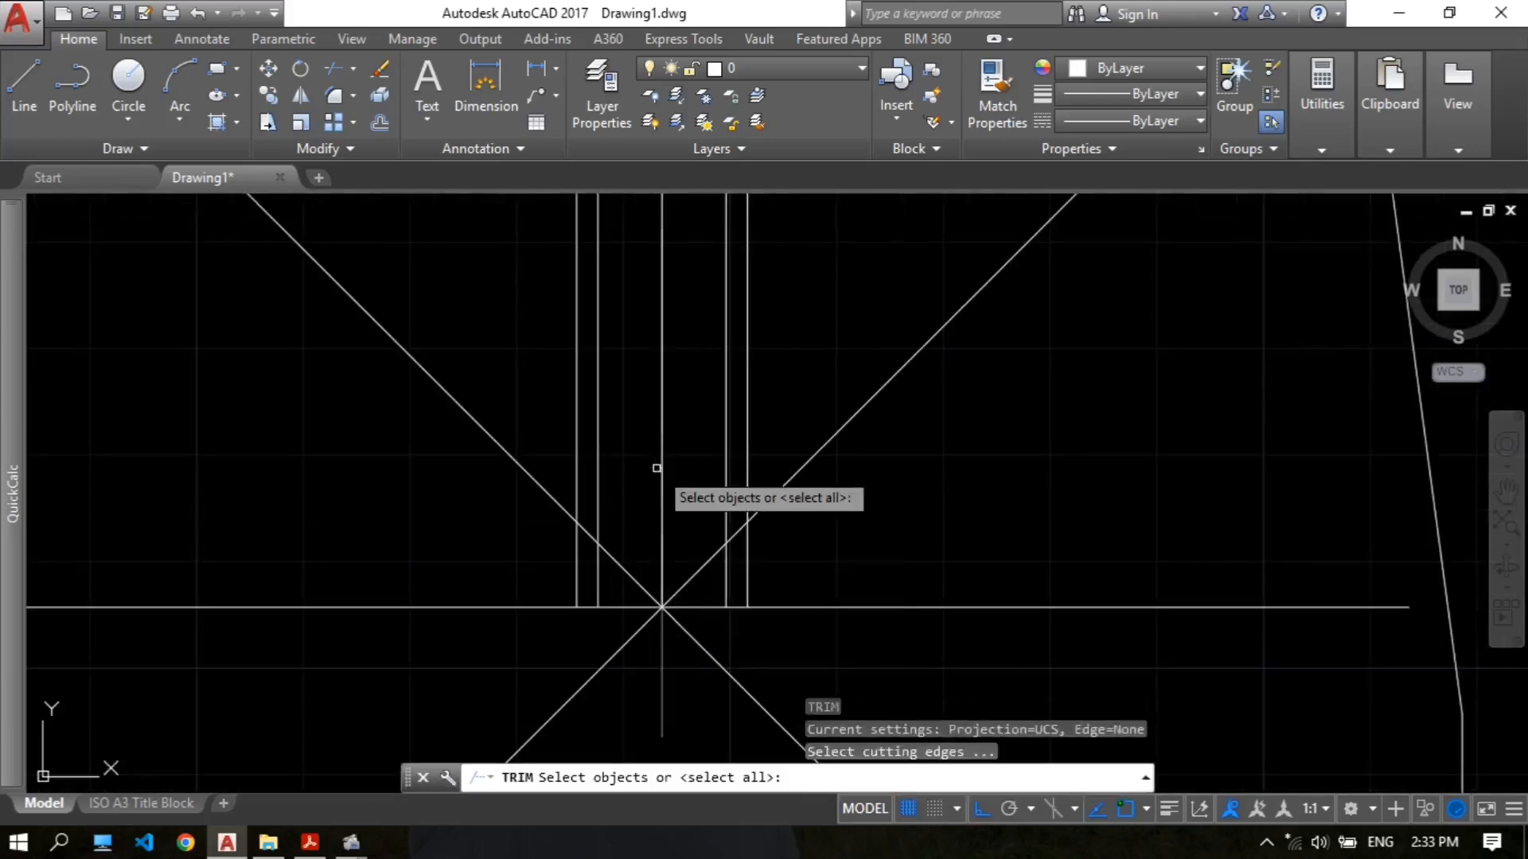
pyautogui.press('Return')
pyautogui.click(587, 528)
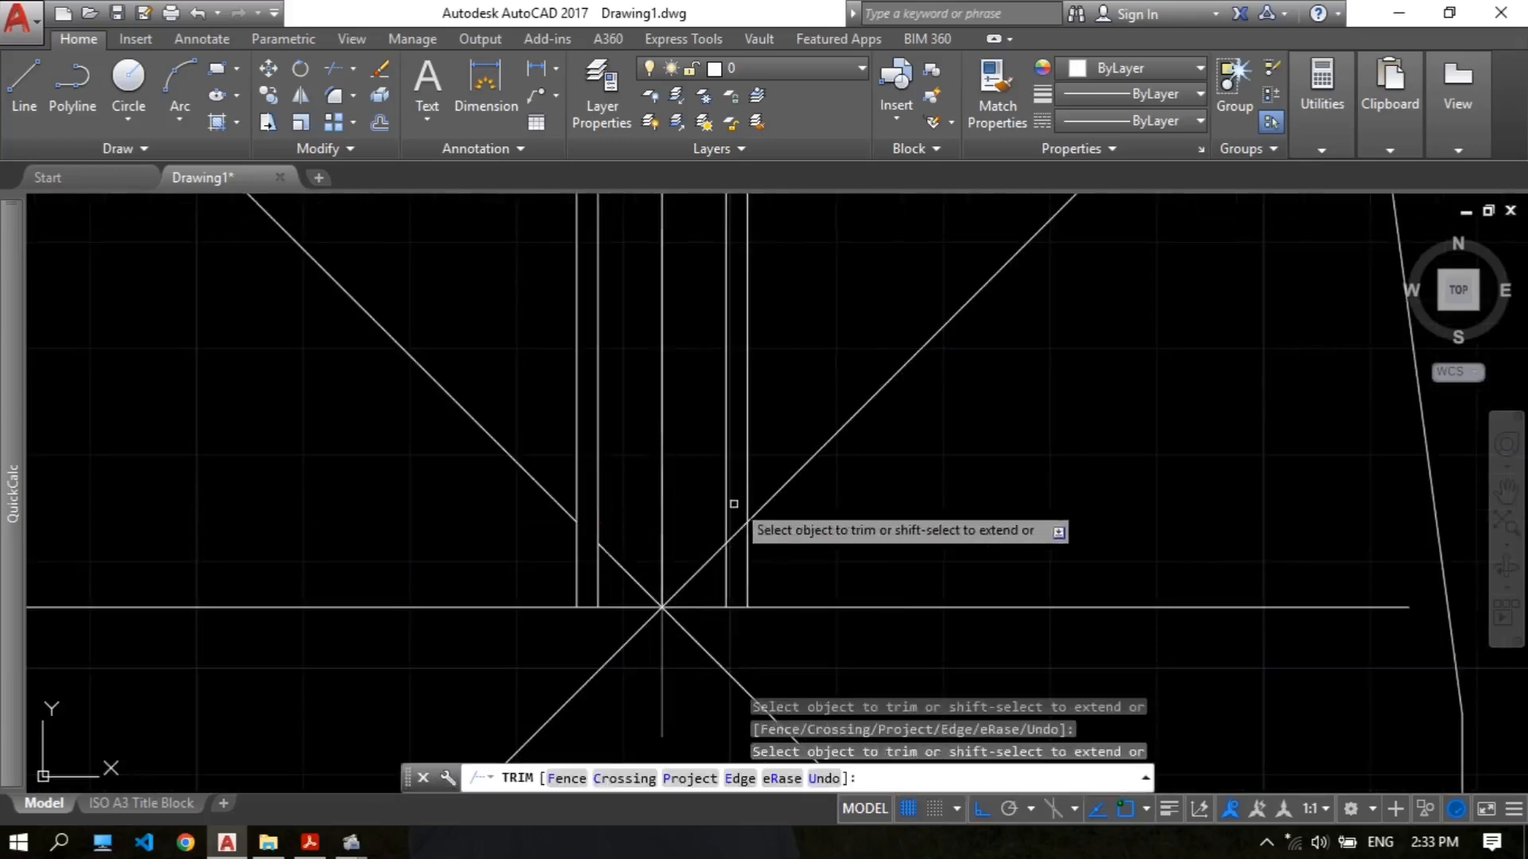
pyautogui.click(737, 531)
pyautogui.click(625, 643)
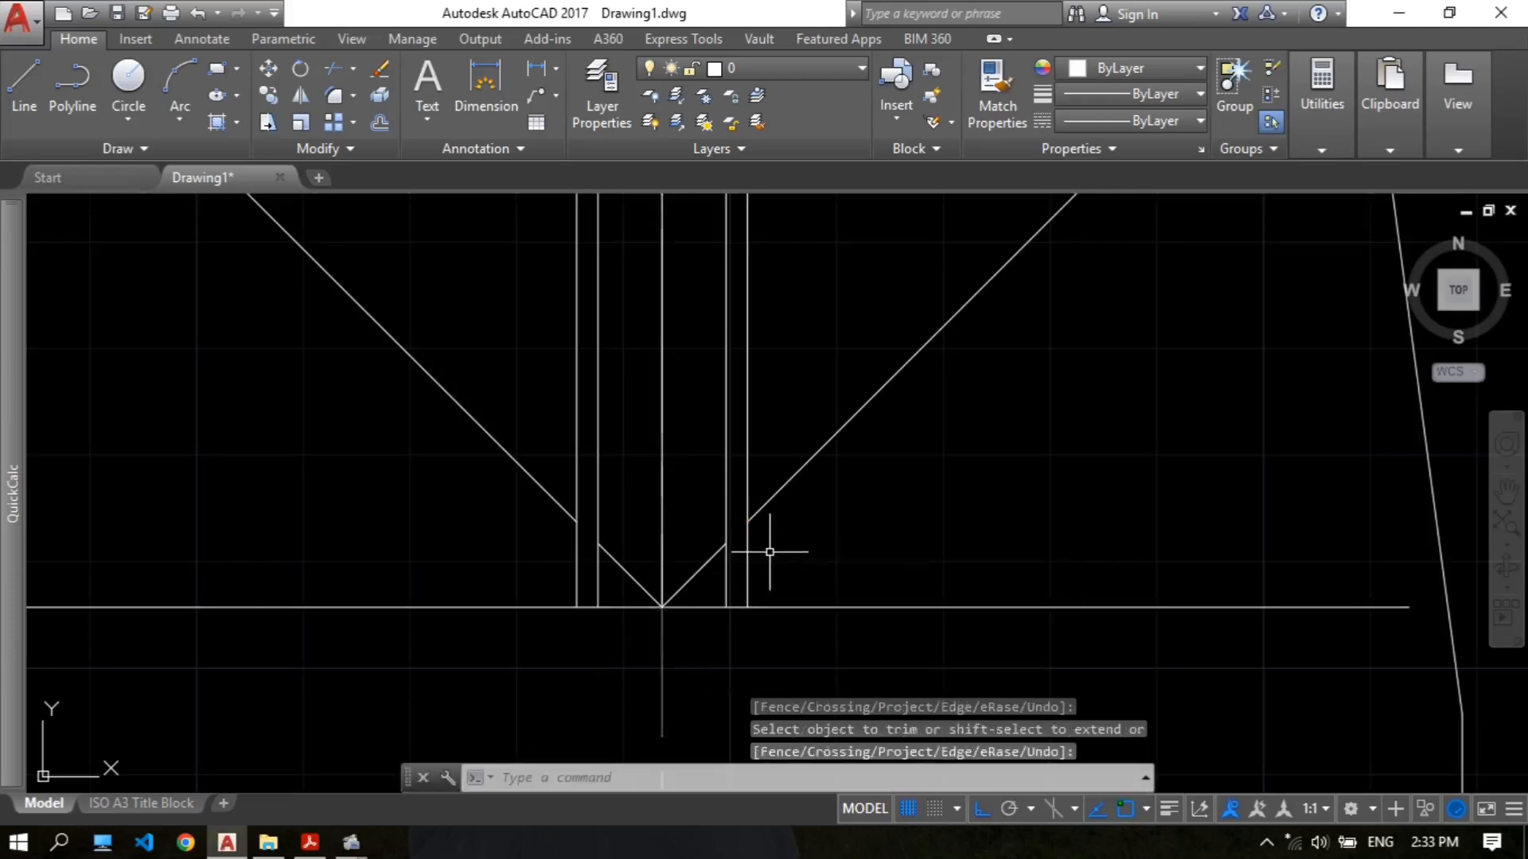
# Step: Erase the two leftover angled construction line pieces outside the screw
pyautogui.write('E')
pyautogui.press('Return')
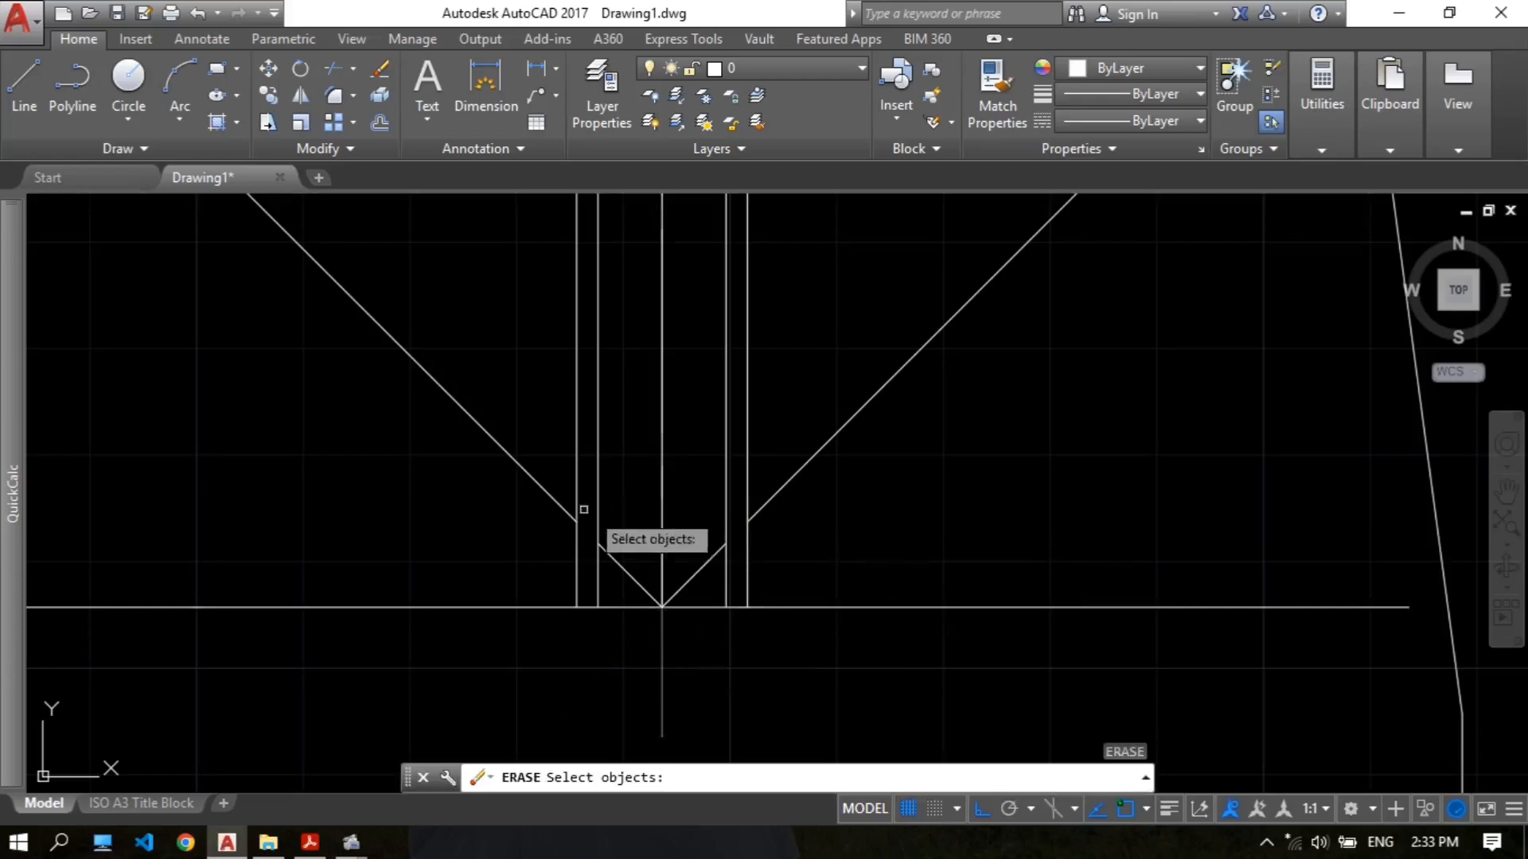
pyautogui.click(553, 480)
pyautogui.click(547, 492)
pyautogui.click(546, 493)
pyautogui.click(788, 477)
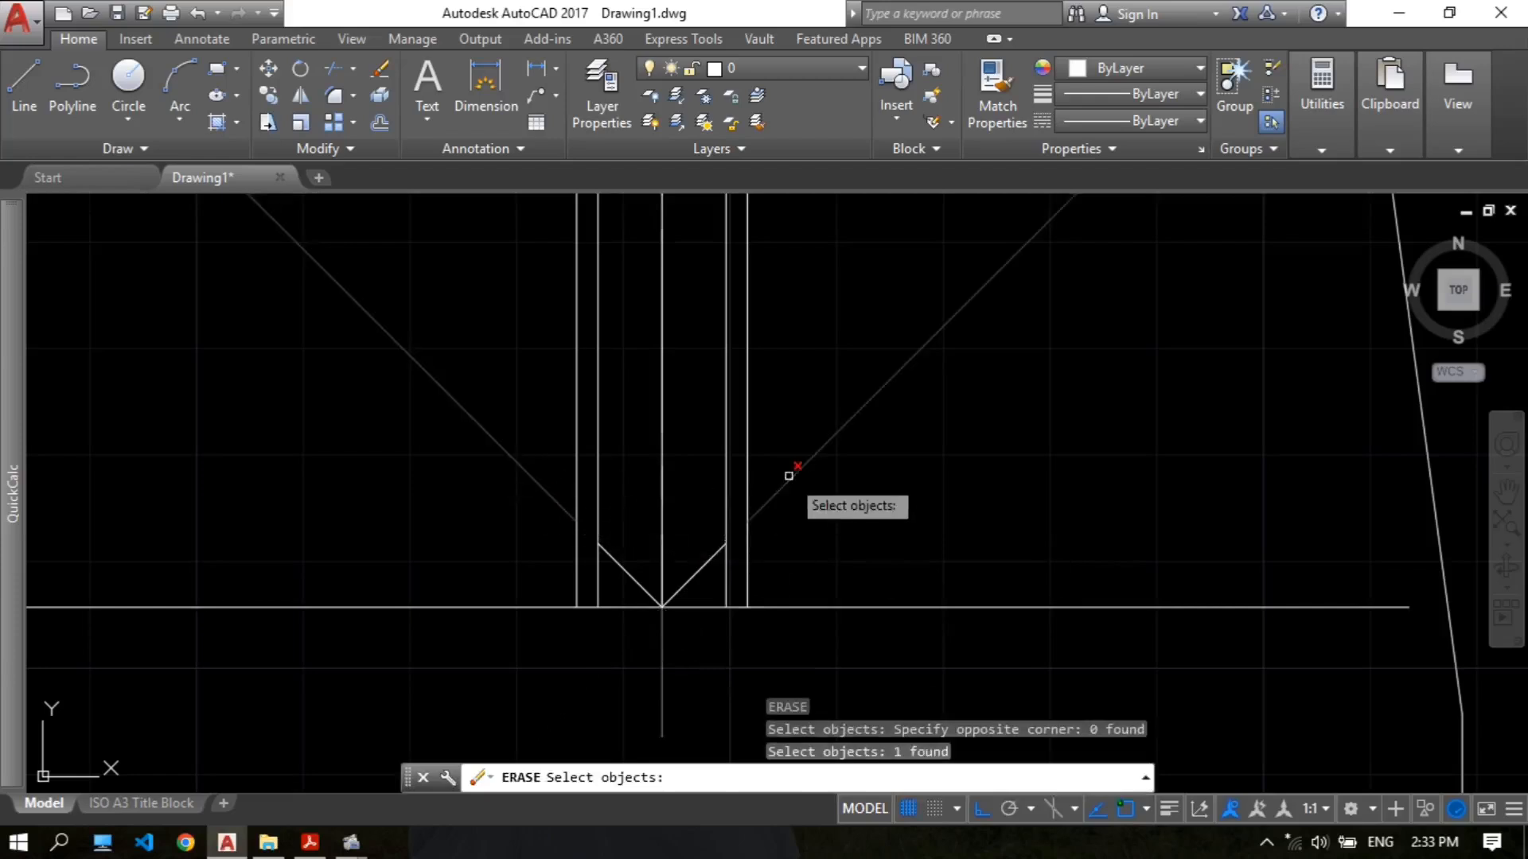
pyautogui.press('Return')
pyautogui.scroll(-2, 788, 477)
pyautogui.moveTo(827, 443); pyautogui.dragTo(796, 472, button='middle')
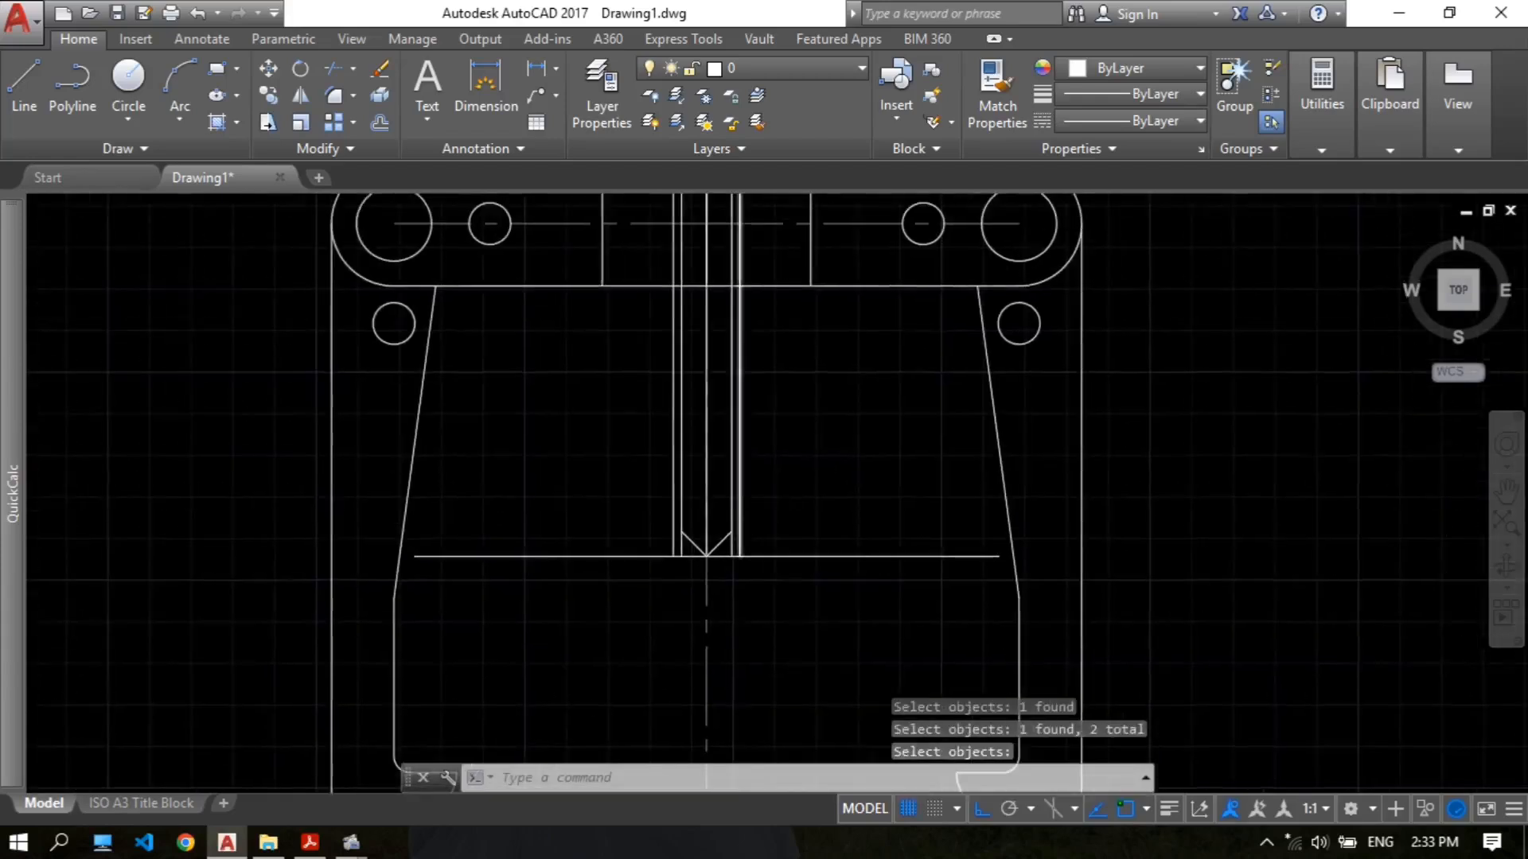
# Step: Check the screw tip in 2d_14.pdf and draw a horizontal line in AutoCAD joining the upper ends of the two angled tip lines
pyautogui.scroll(1, 739, 506)
pyautogui.click(309, 842)
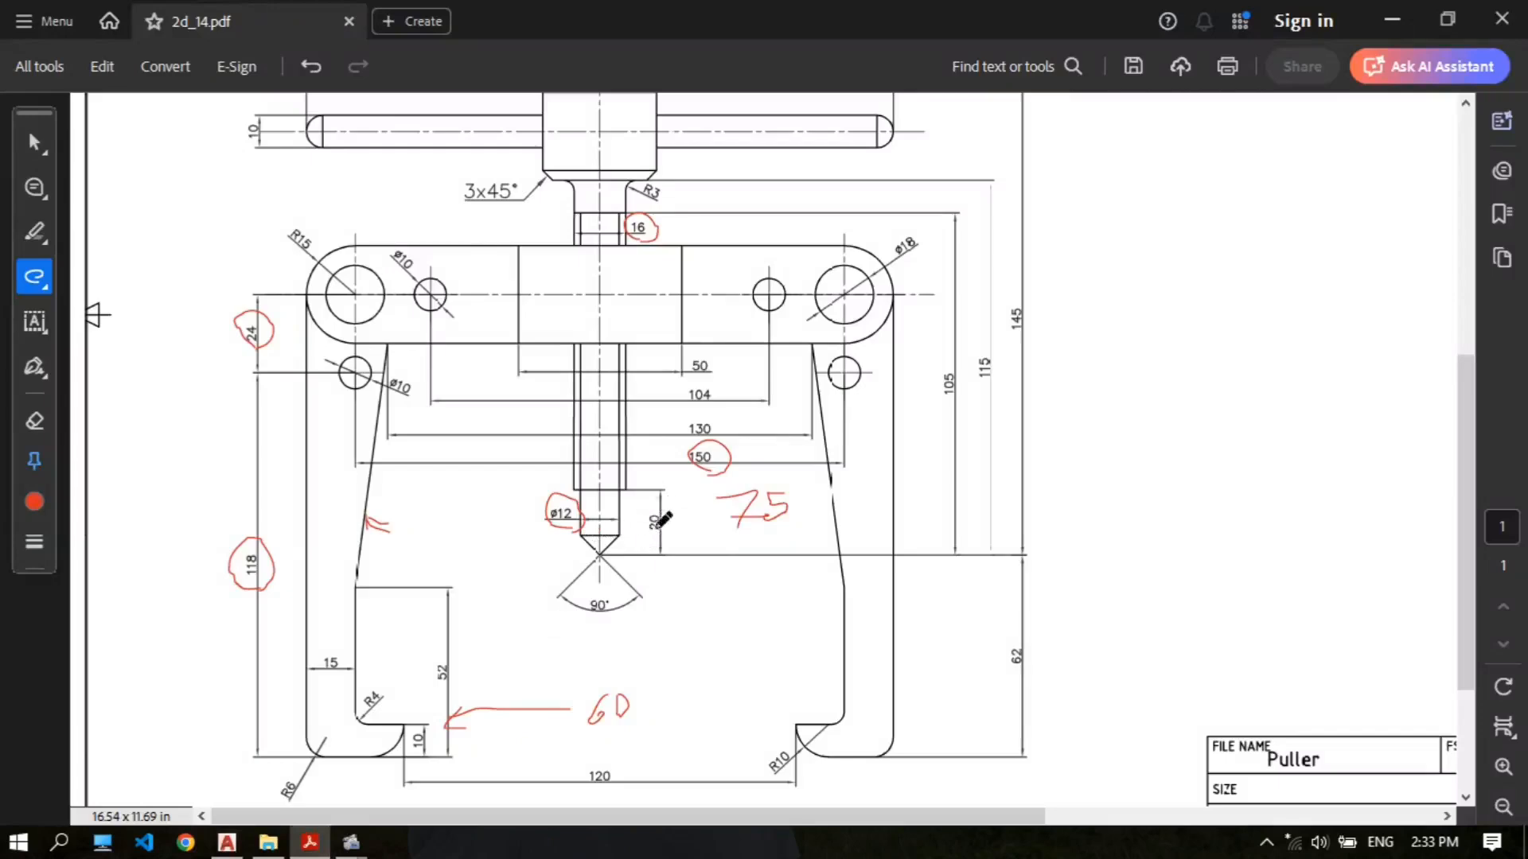
pyautogui.click(227, 842)
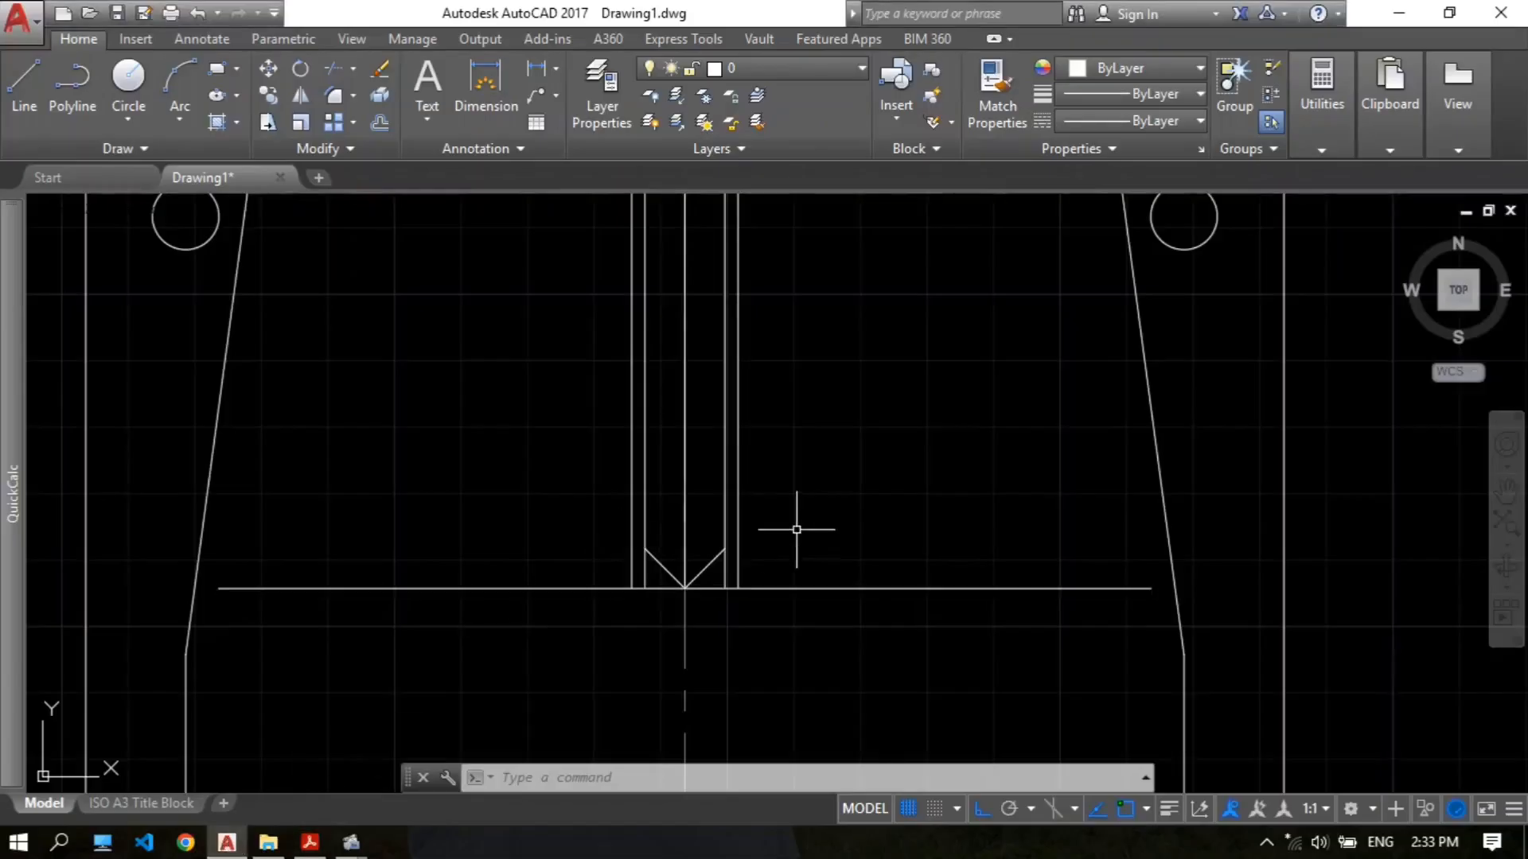
pyautogui.write('l')
pyautogui.press('Return')
pyautogui.click(644, 549)
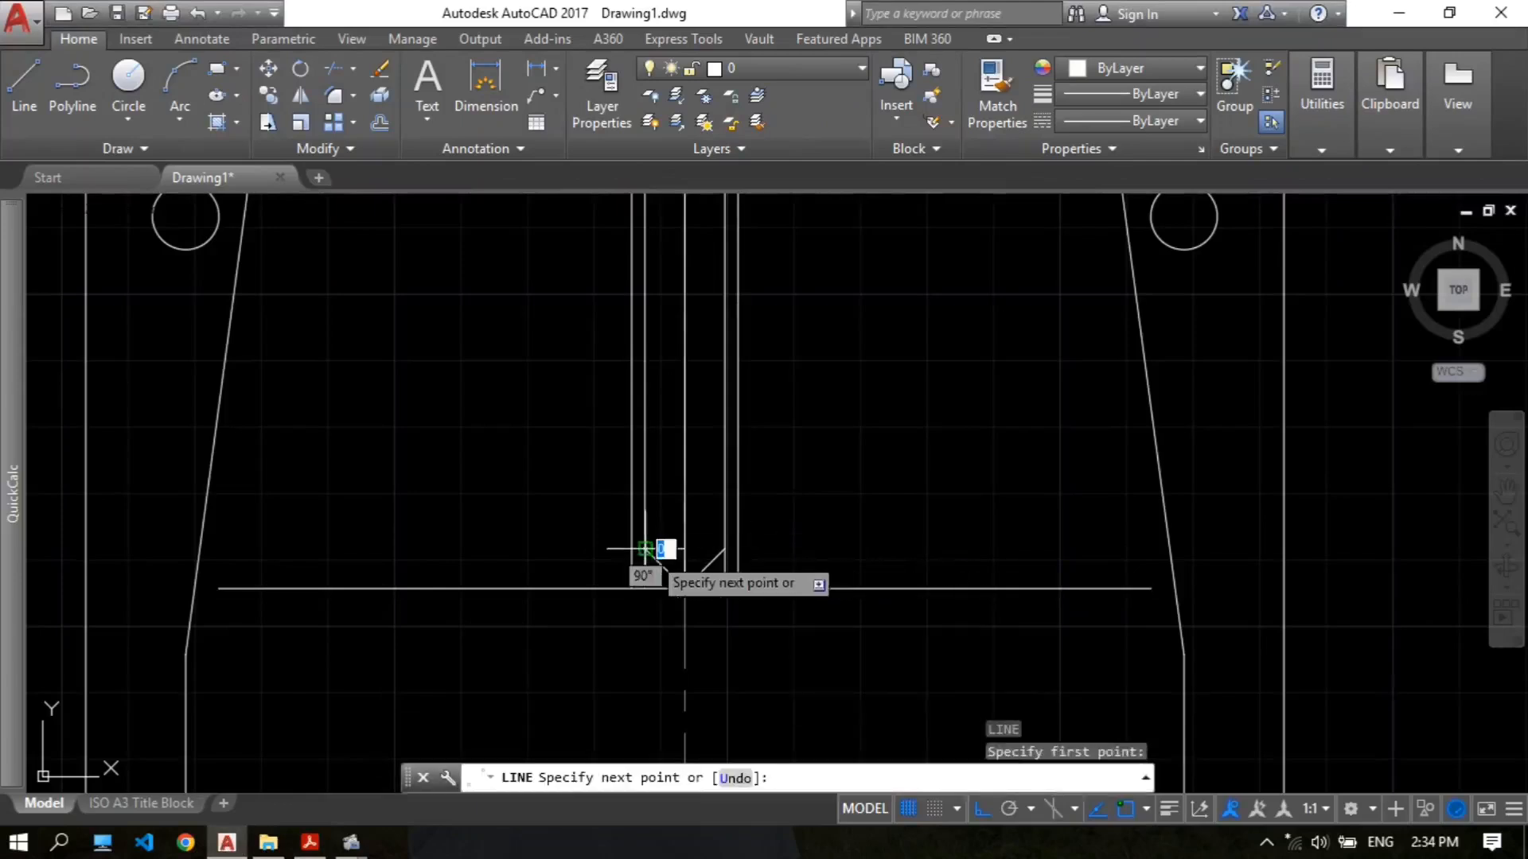
pyautogui.click(724, 549)
pyautogui.press('Return')
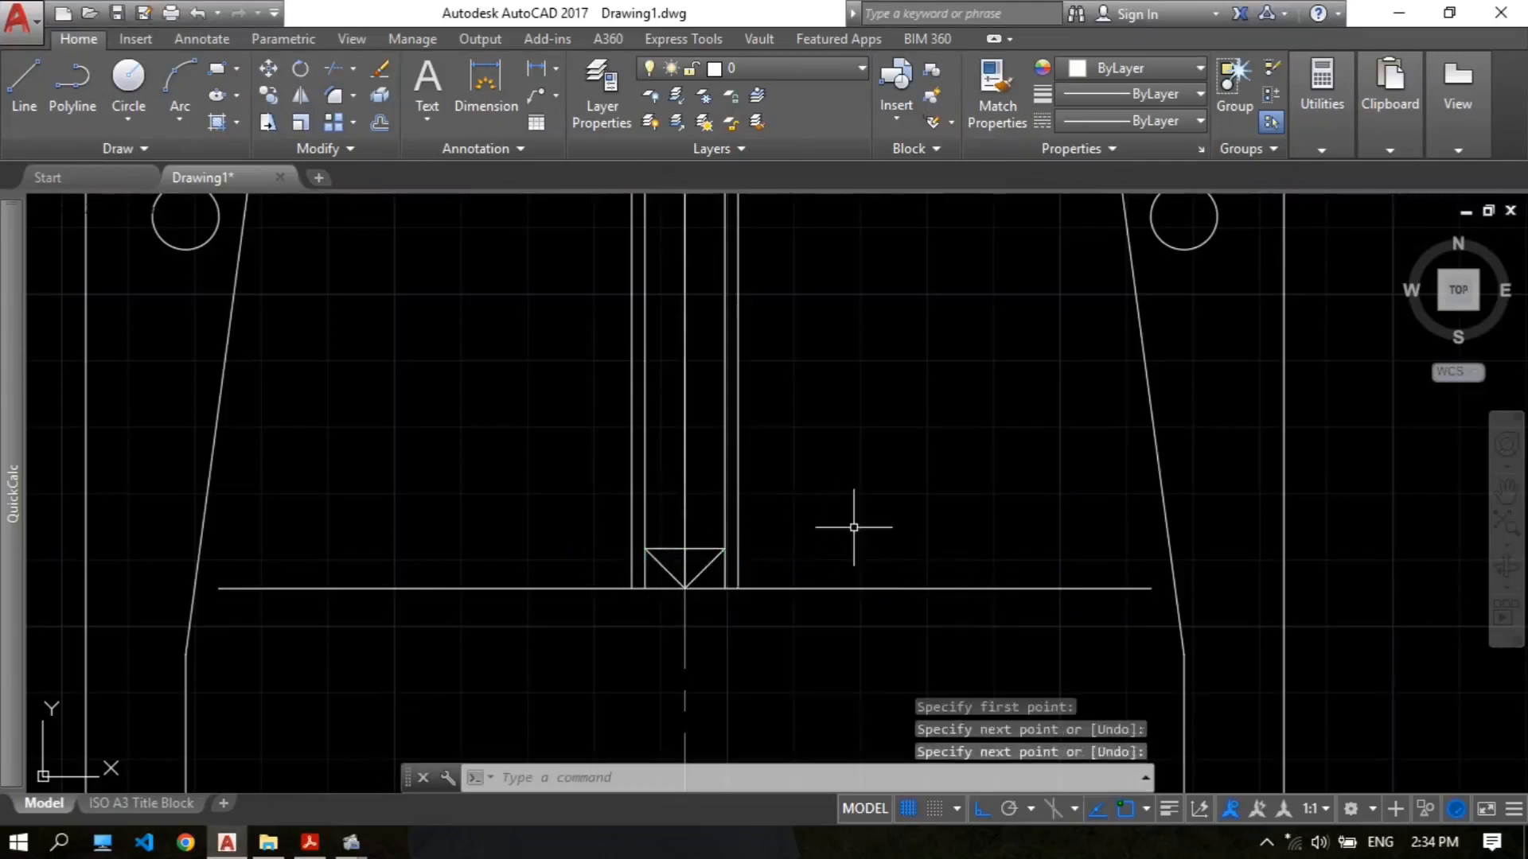
# Step: Offset the horizontal line through the screw's tip point upward by 20
pyautogui.write('o')
pyautogui.press('Return')
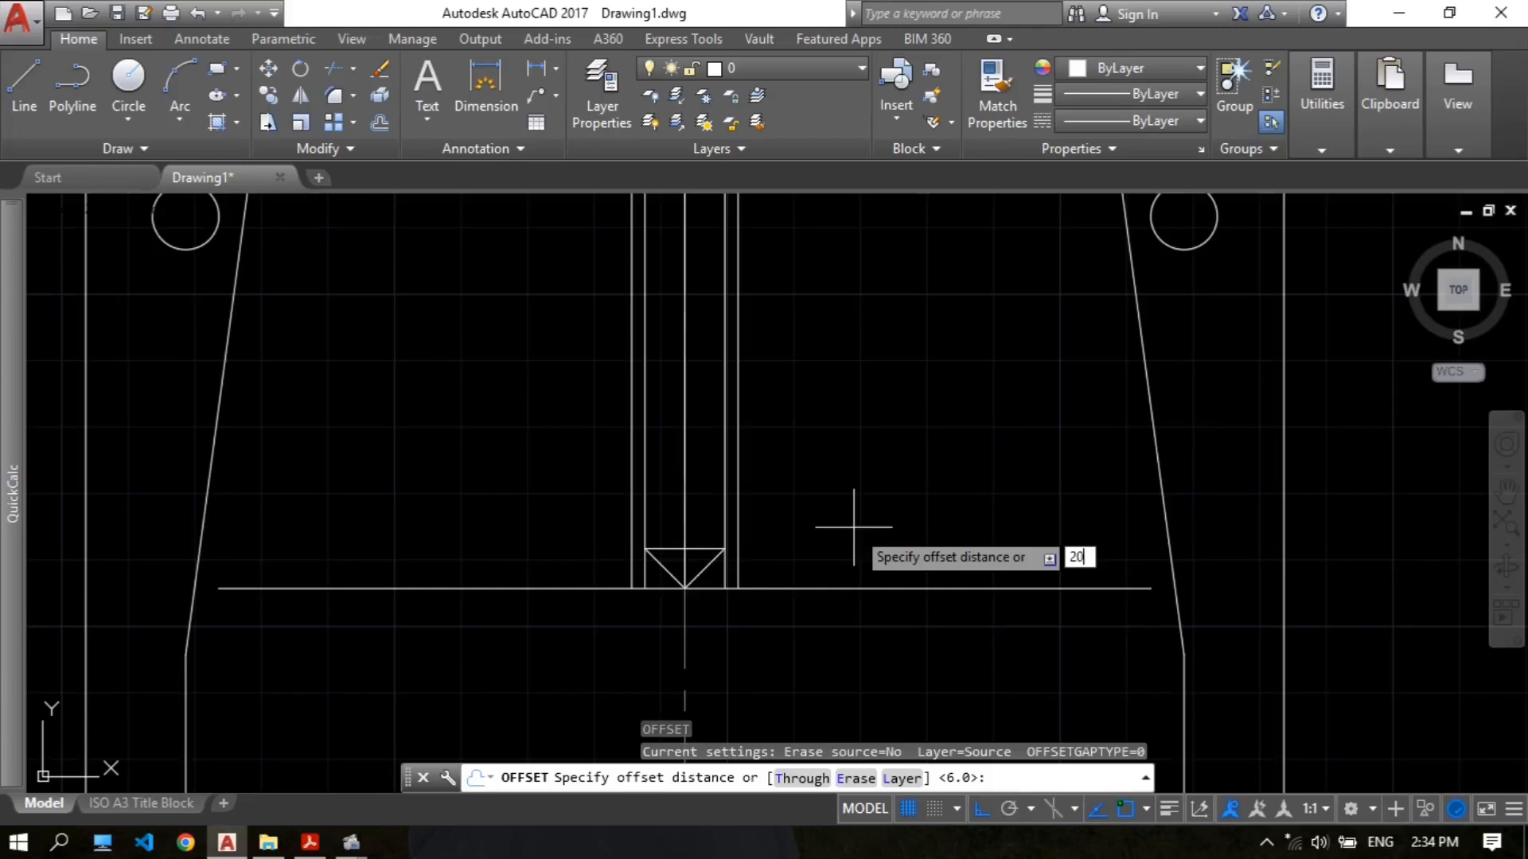
pyautogui.write('20')
pyautogui.press('Return')
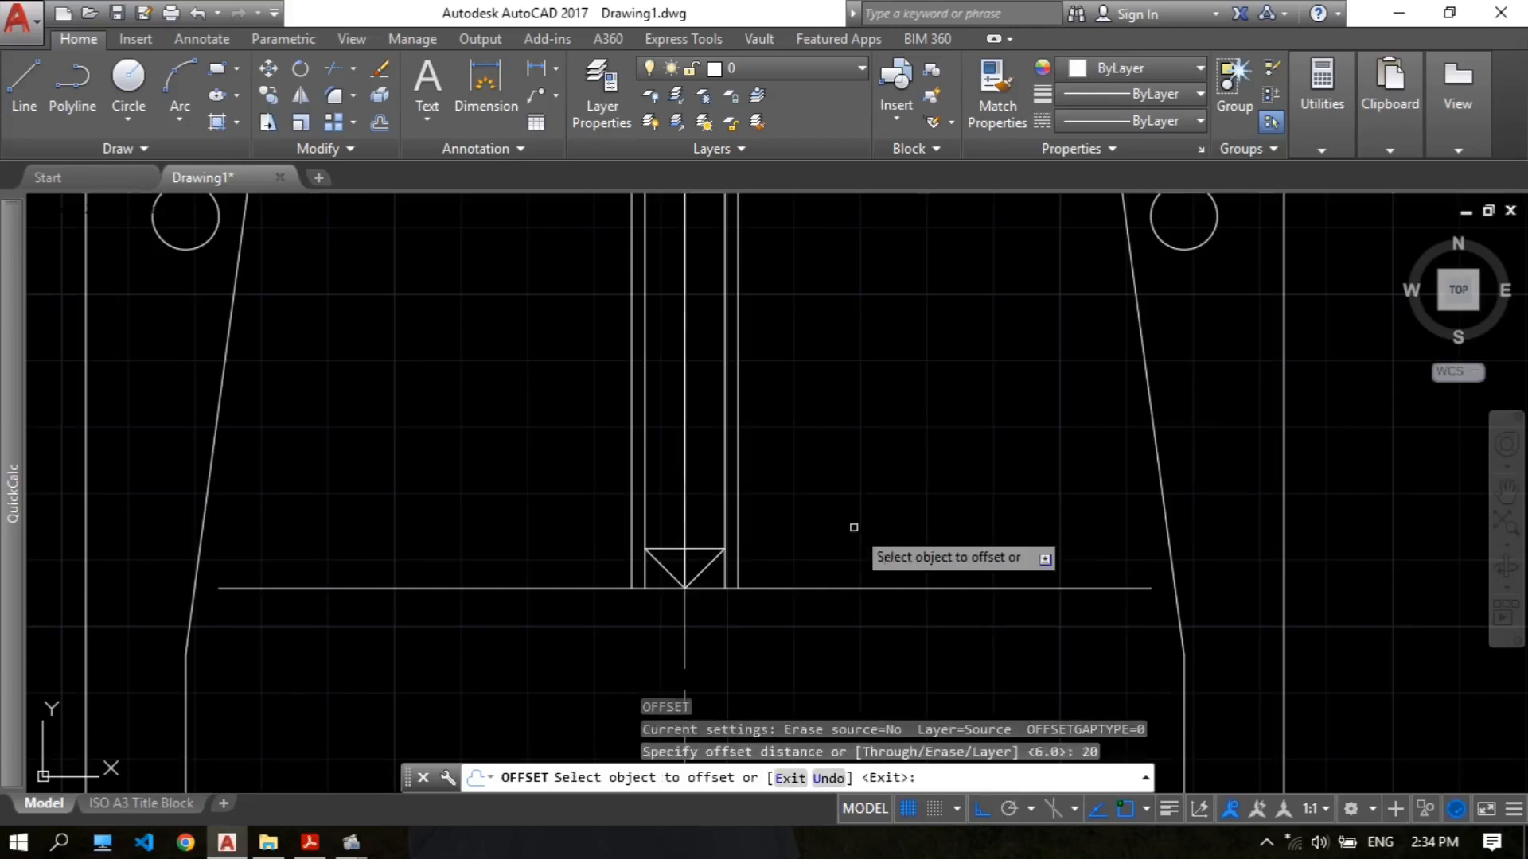
pyautogui.click(800, 589)
pyautogui.click(796, 453)
pyautogui.press('Escape')
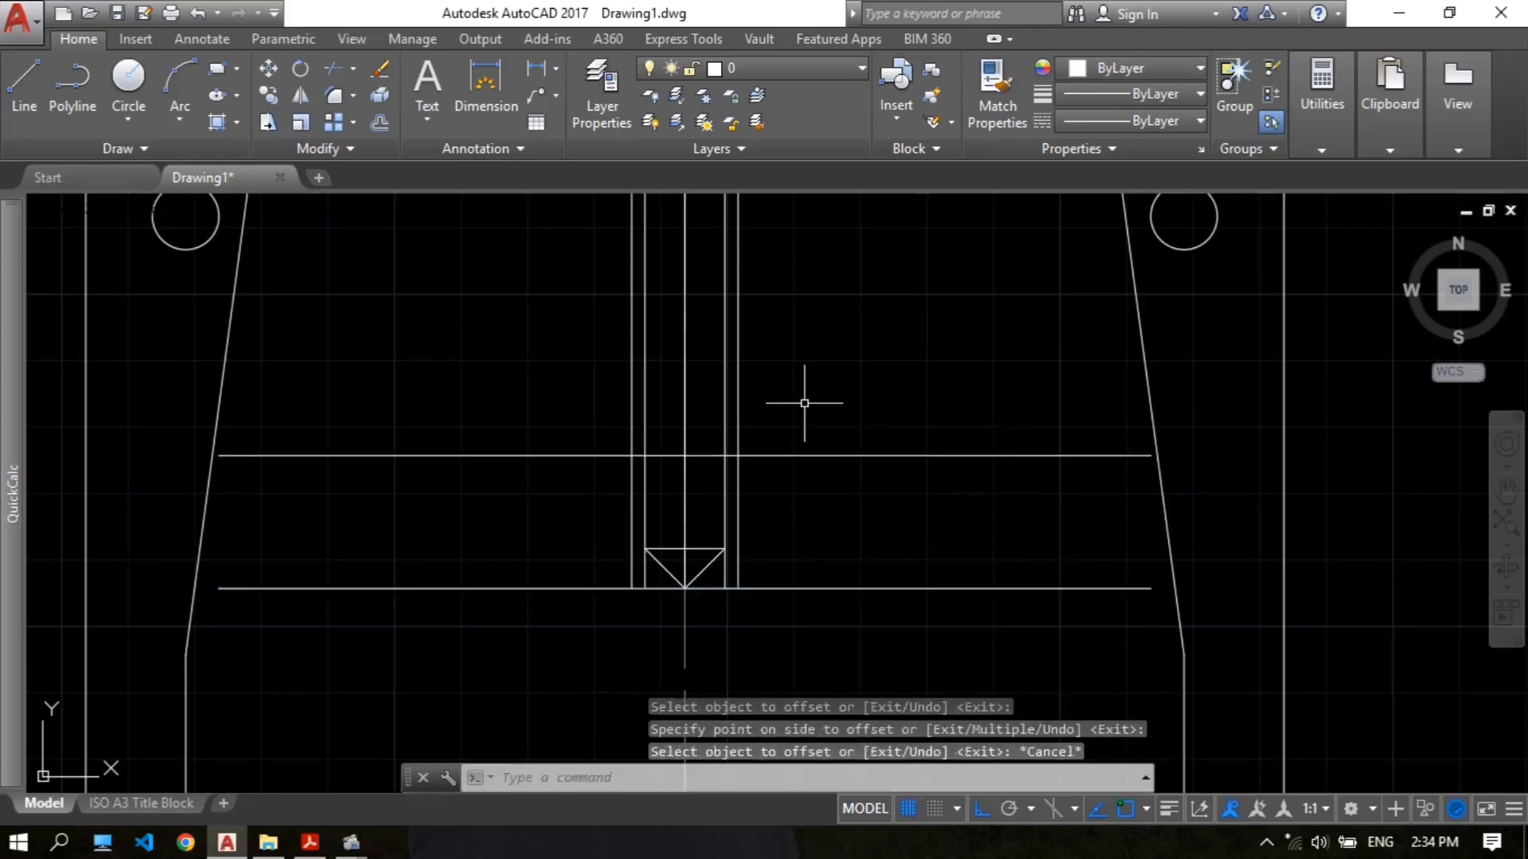
# Step: Trim the screw's outer edges below the new offset line and its inner edges below the base of the conical tip
pyautogui.scroll(2, 711, 457)
pyautogui.write('TR')
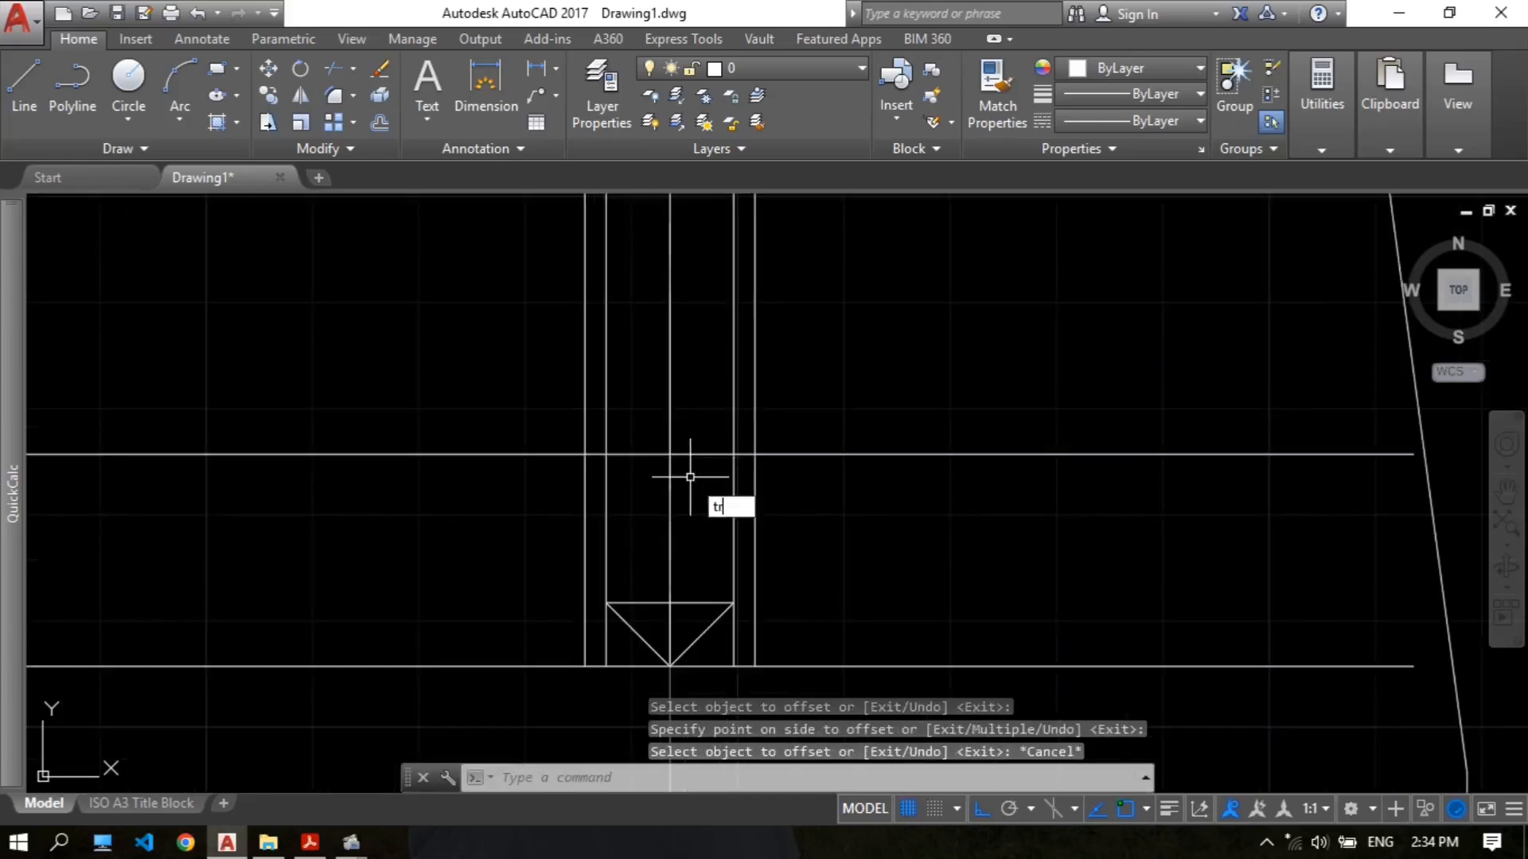
pyautogui.press('Return')
pyautogui.press('Return')
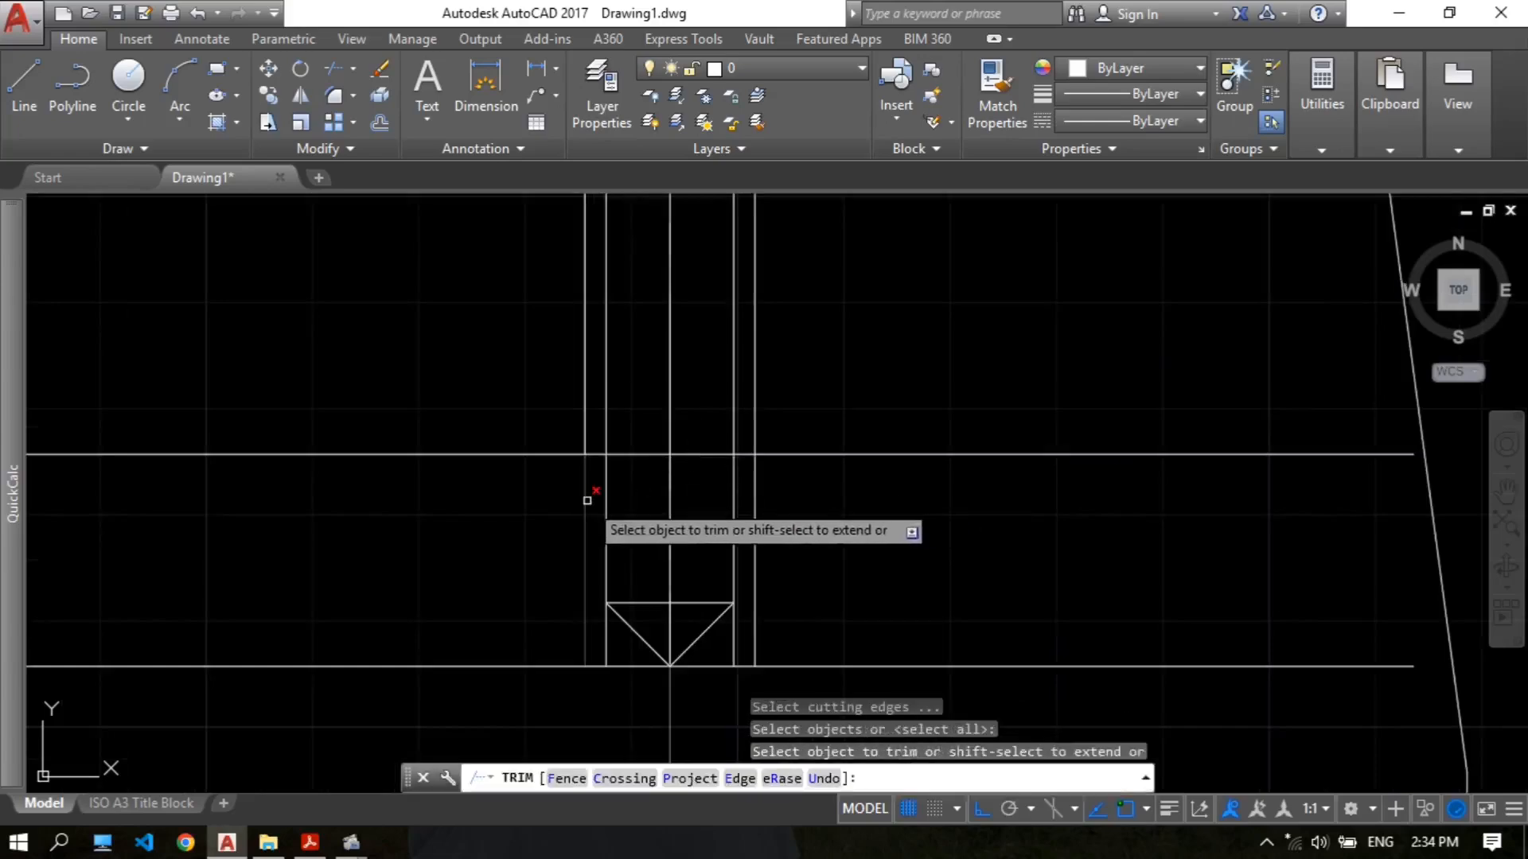
pyautogui.click(751, 488)
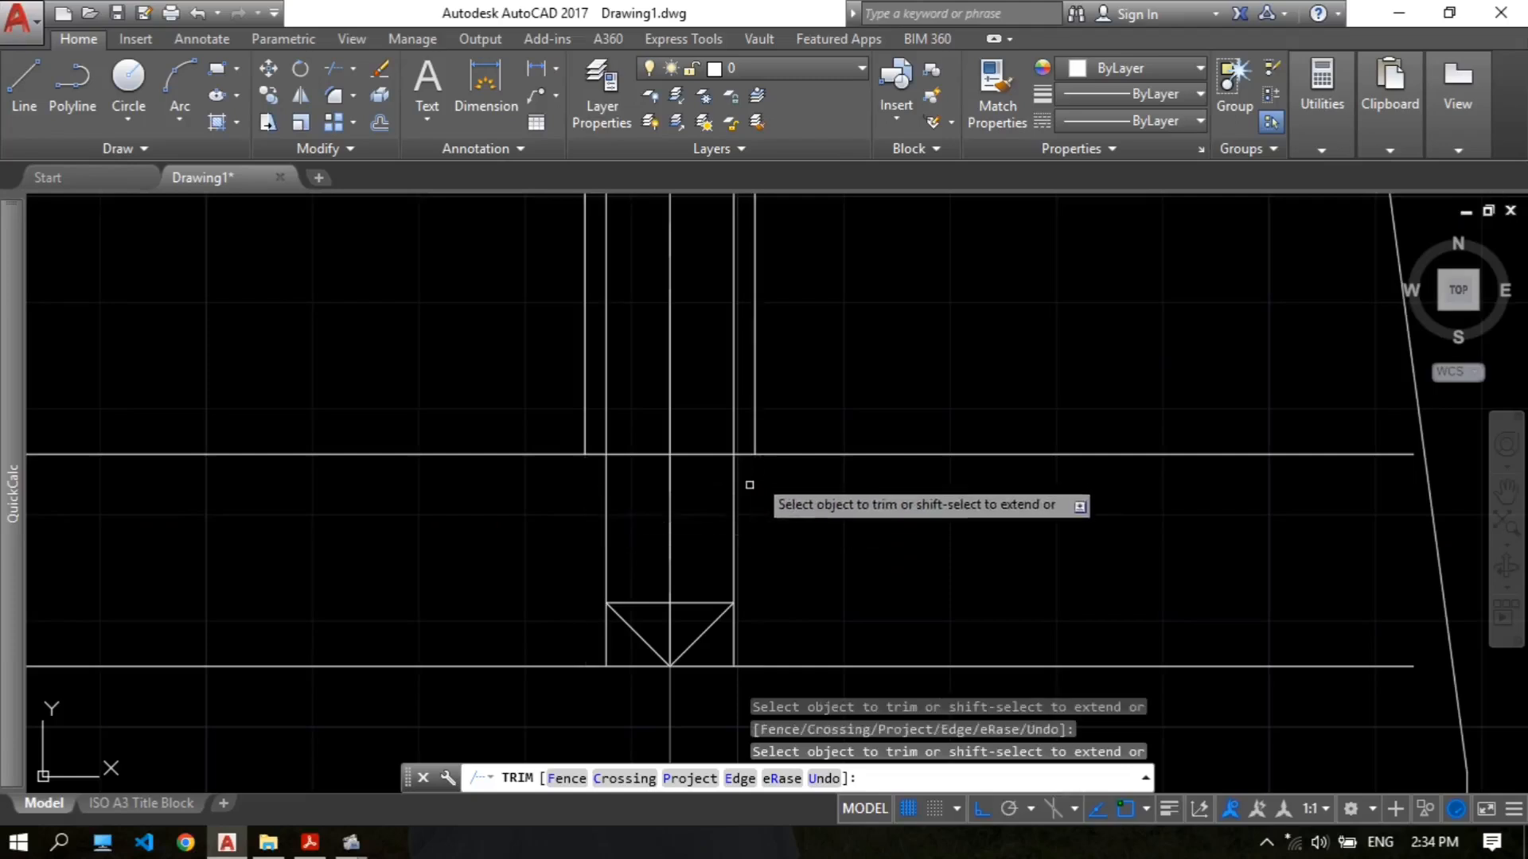
pyautogui.click(608, 637)
pyautogui.click(732, 622)
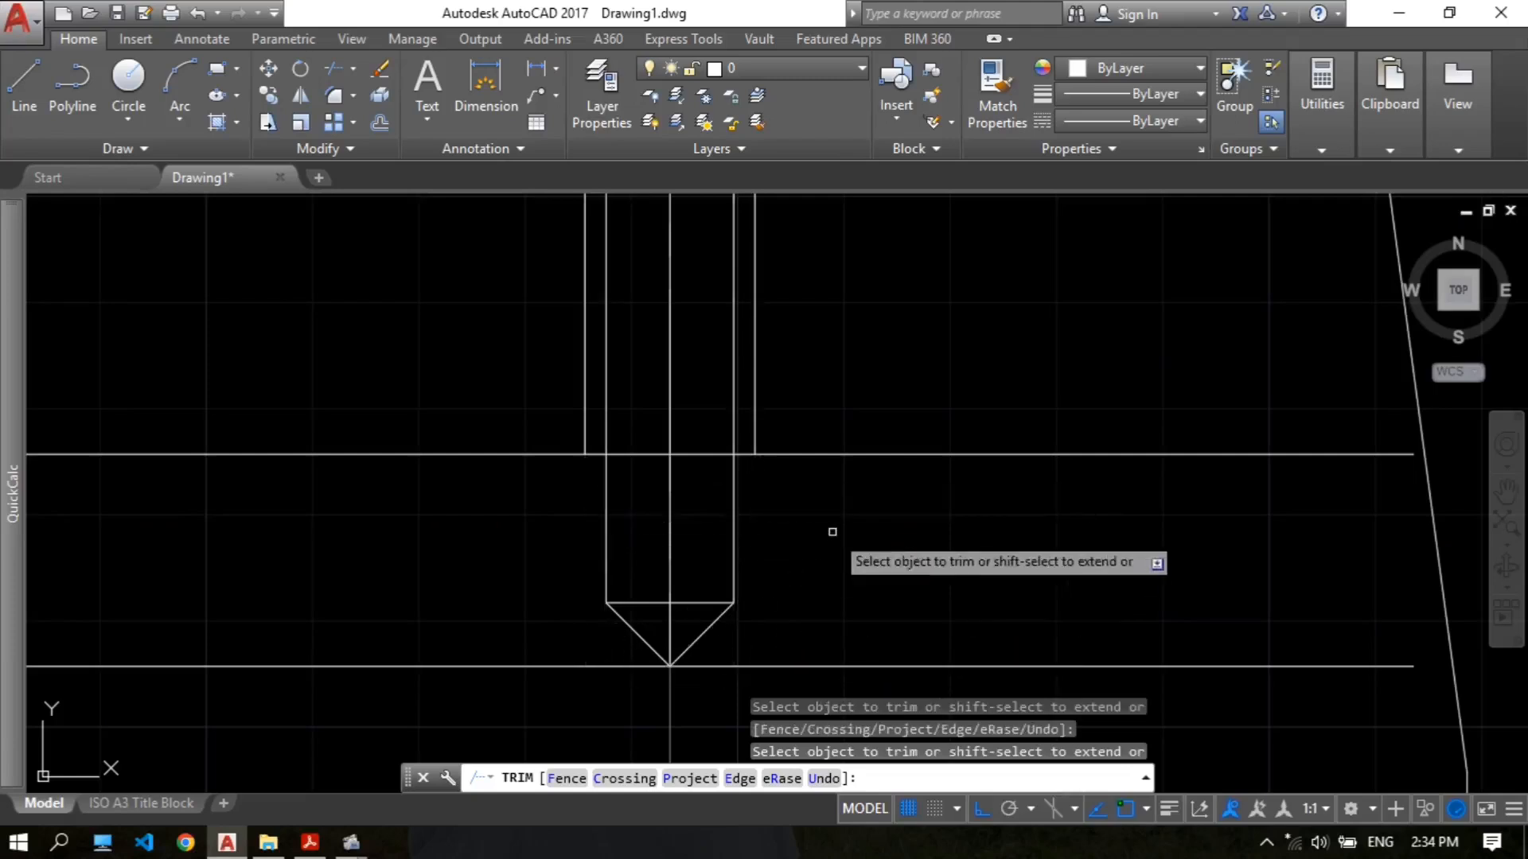
# Step: Trim both ends of the horizontal shoulder line outside the screw's outer edges
pyautogui.click(528, 454)
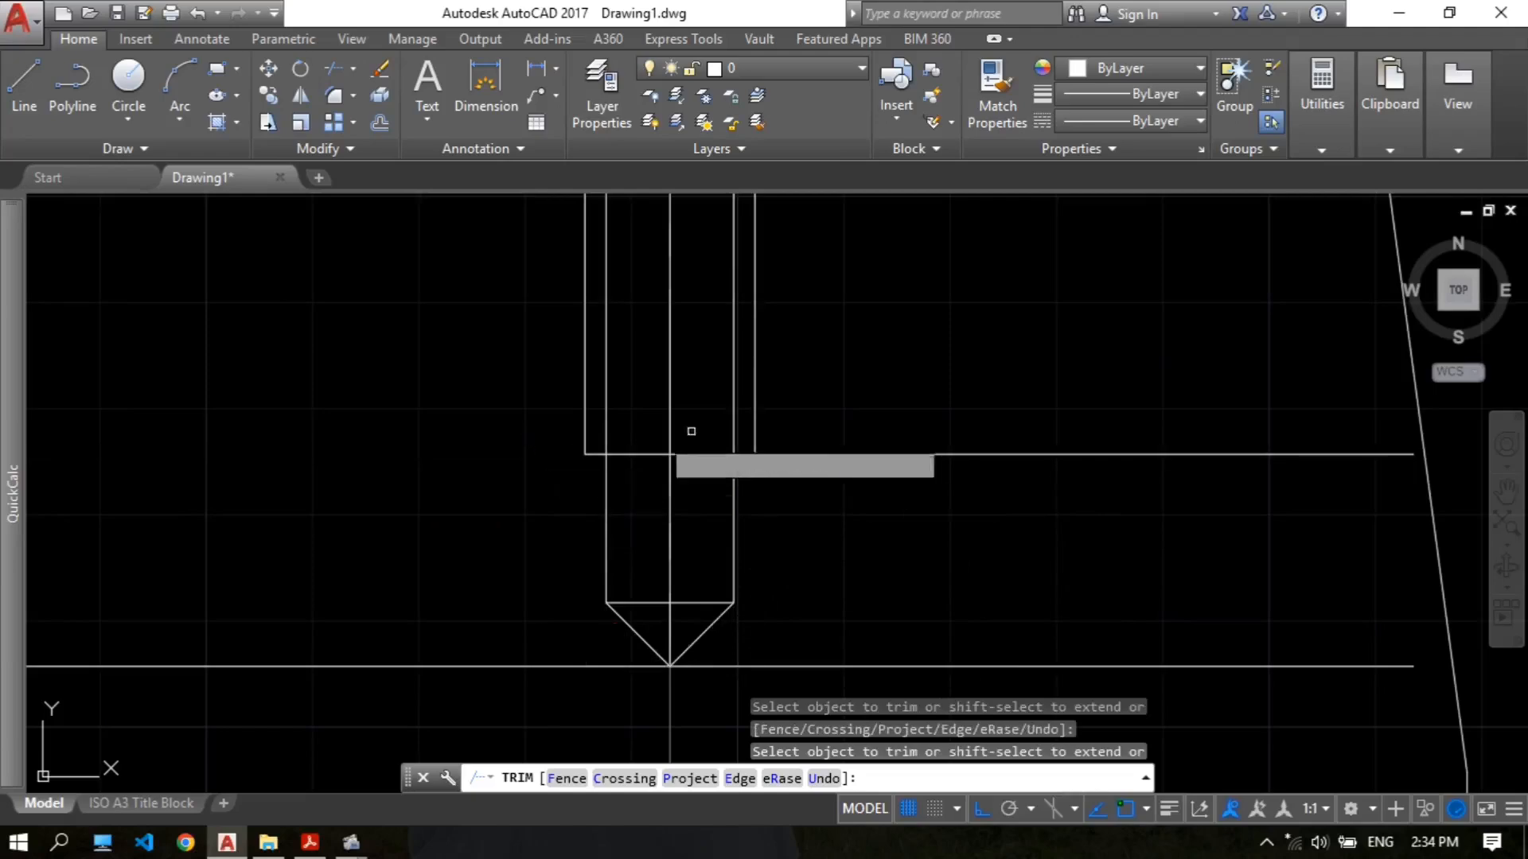
pyautogui.click(801, 451)
pyautogui.scroll(-5, 808, 446)
pyautogui.press('Return')
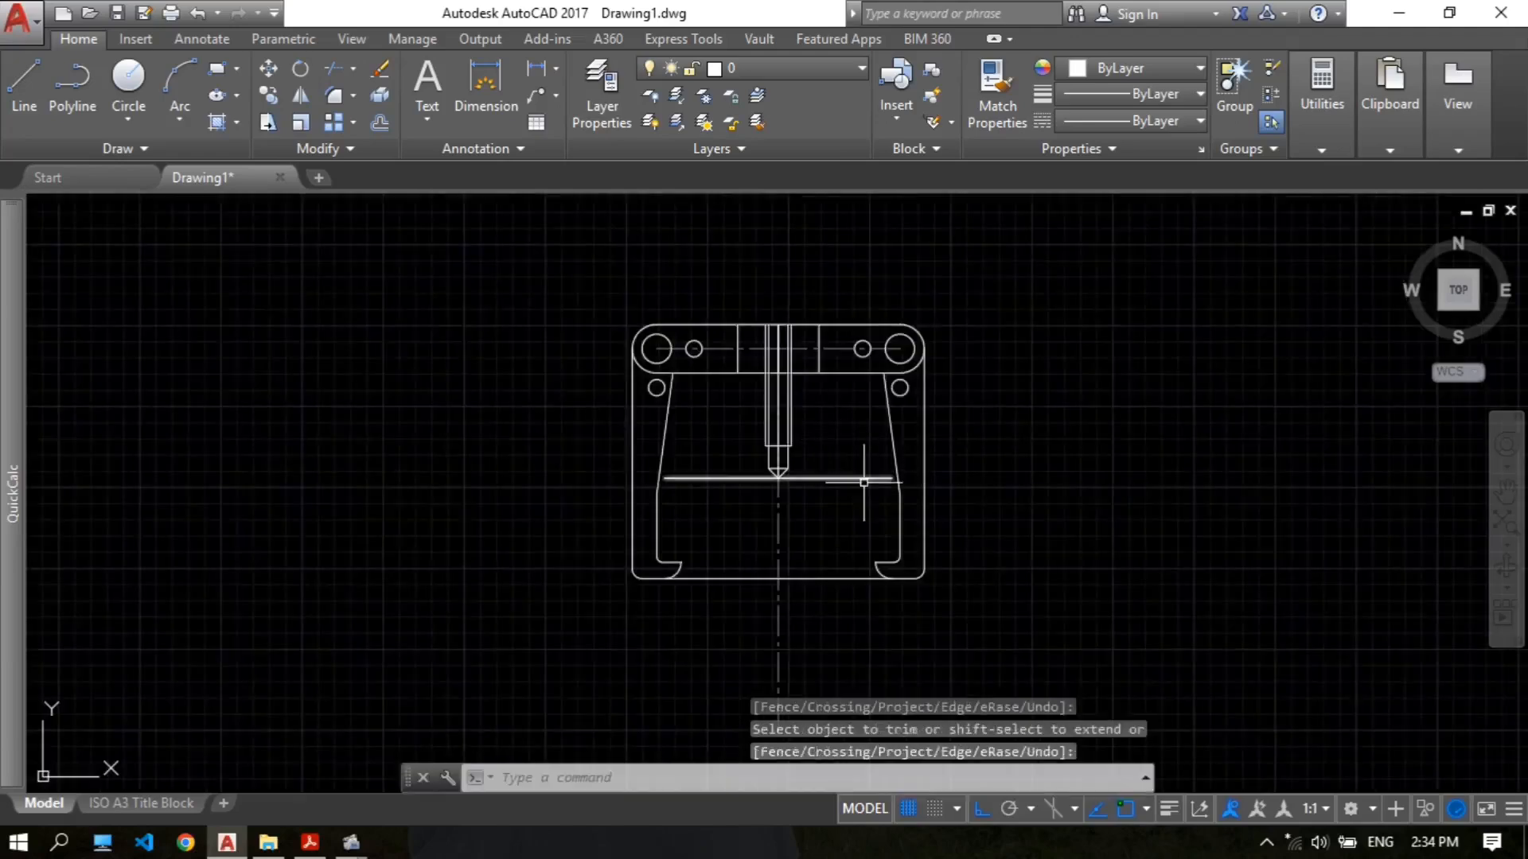
# Step: Review the screw head and its height dimensions in 2d_14.pdf and circle the head with a freehand red loop
pyautogui.scroll(2, 825, 414)
pyautogui.scroll(4, 778, 413)
pyautogui.scroll(-2, 757, 443)
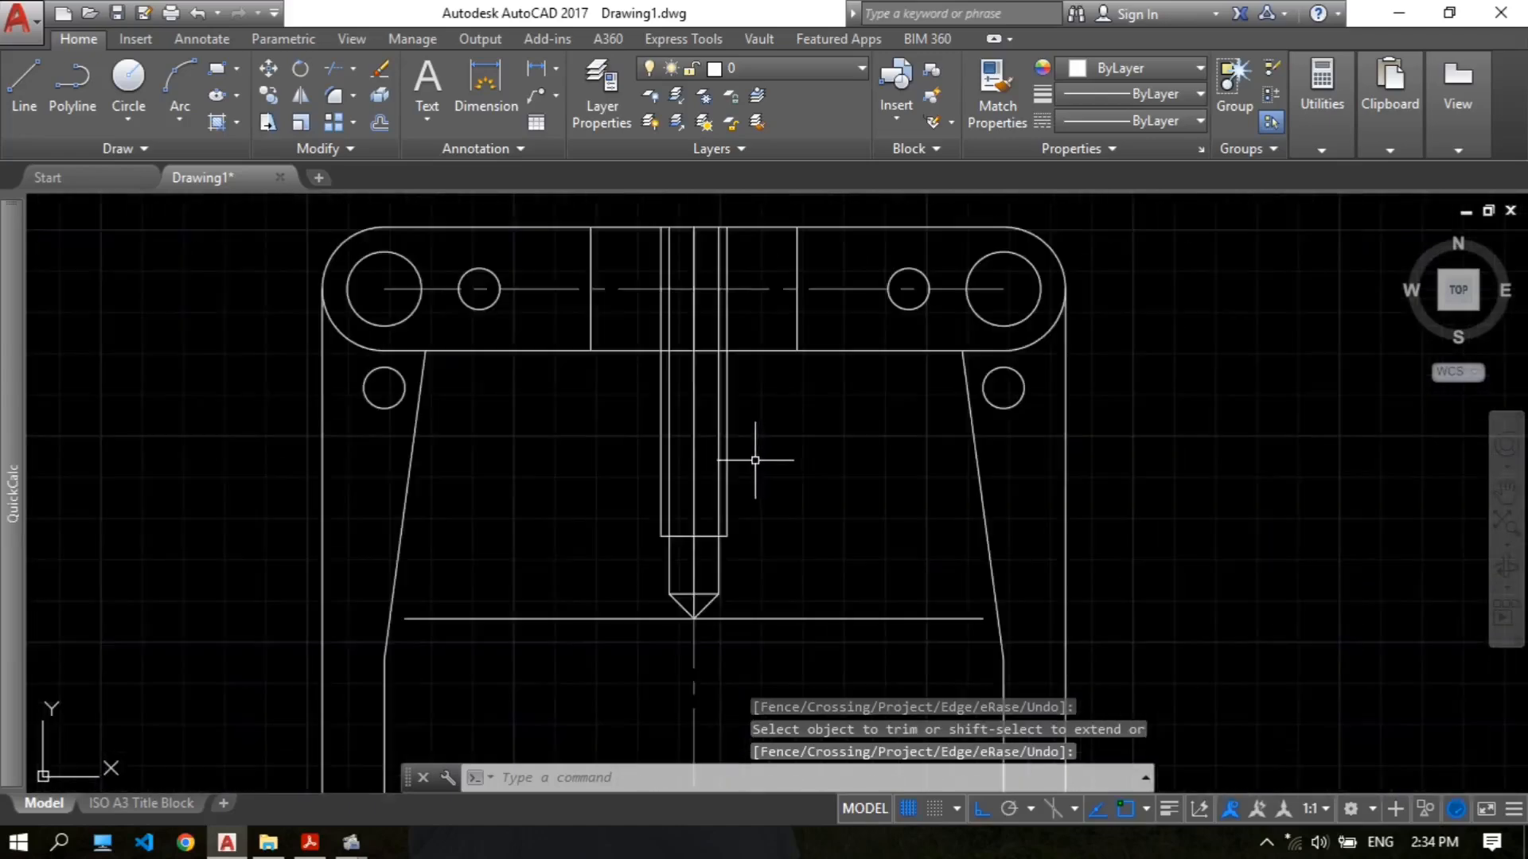
pyautogui.scroll(2, 732, 573)
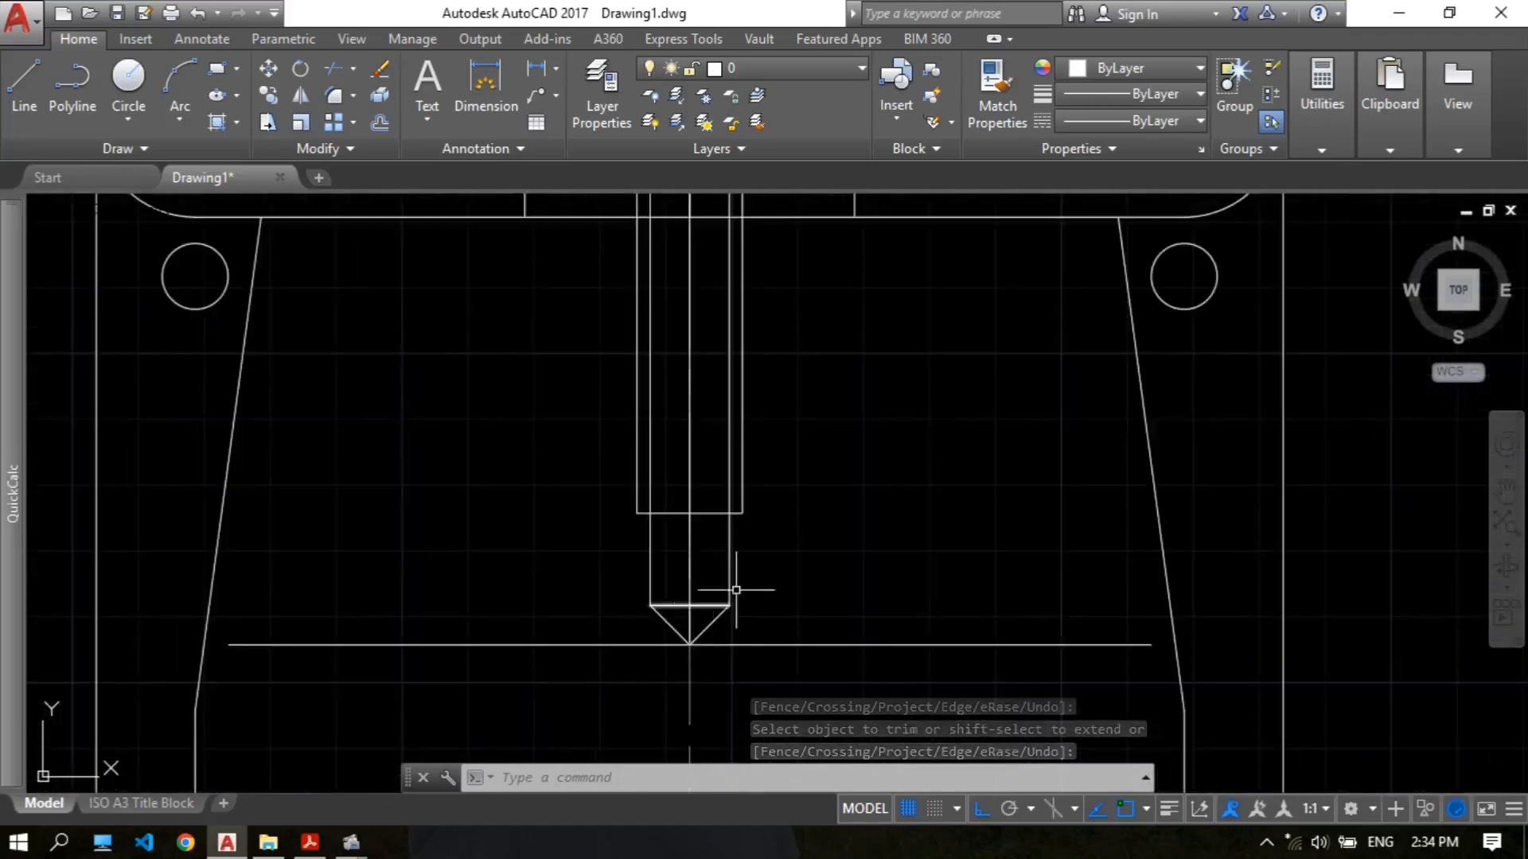
pyautogui.scroll(-4, 807, 482)
pyautogui.moveTo(807, 482); pyautogui.dragTo(791, 492, button='middle')
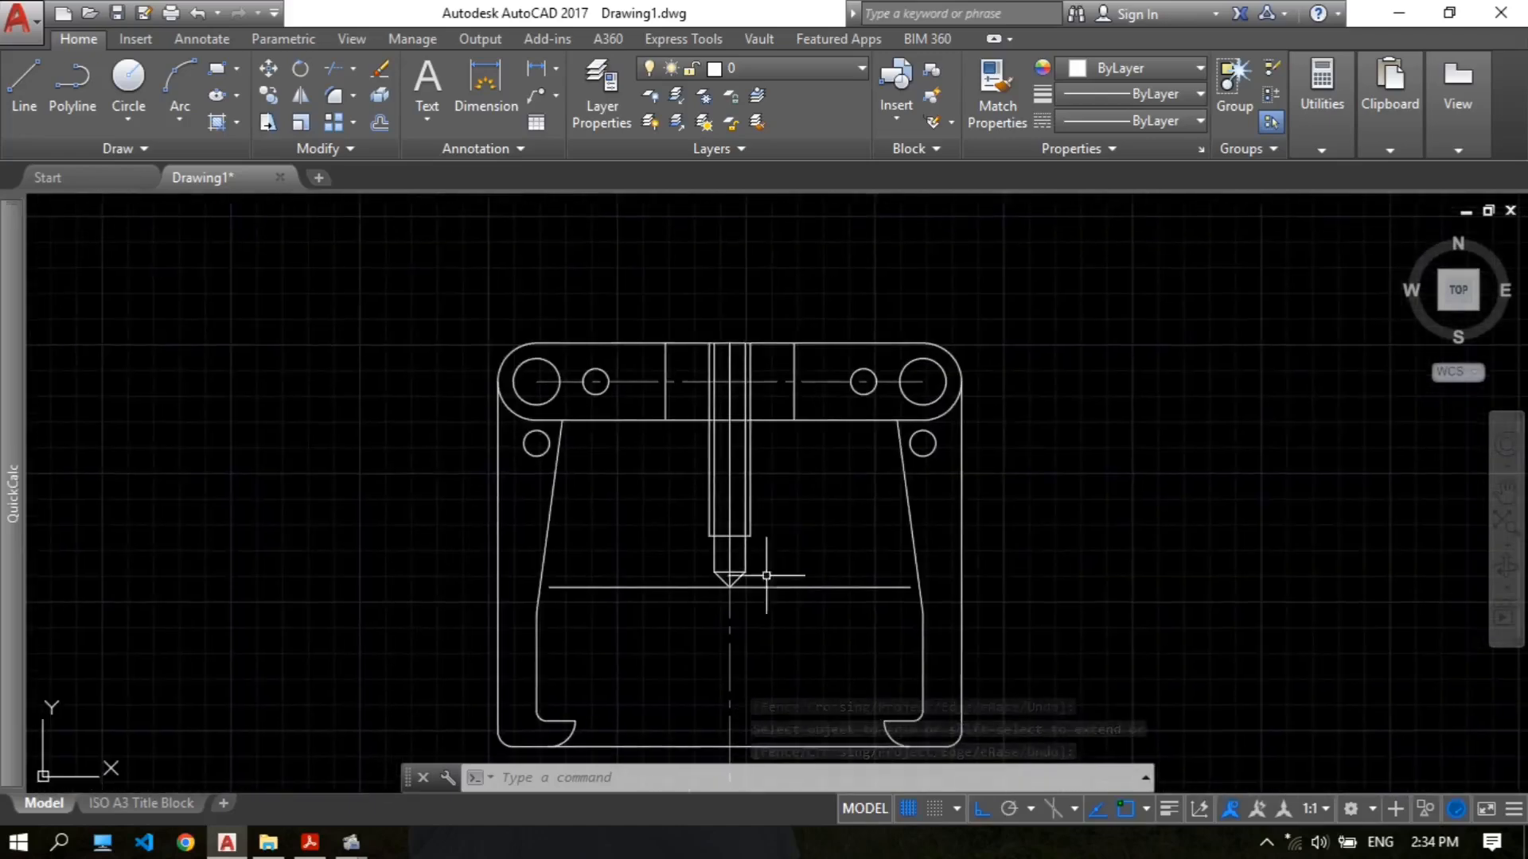
pyautogui.click(310, 842)
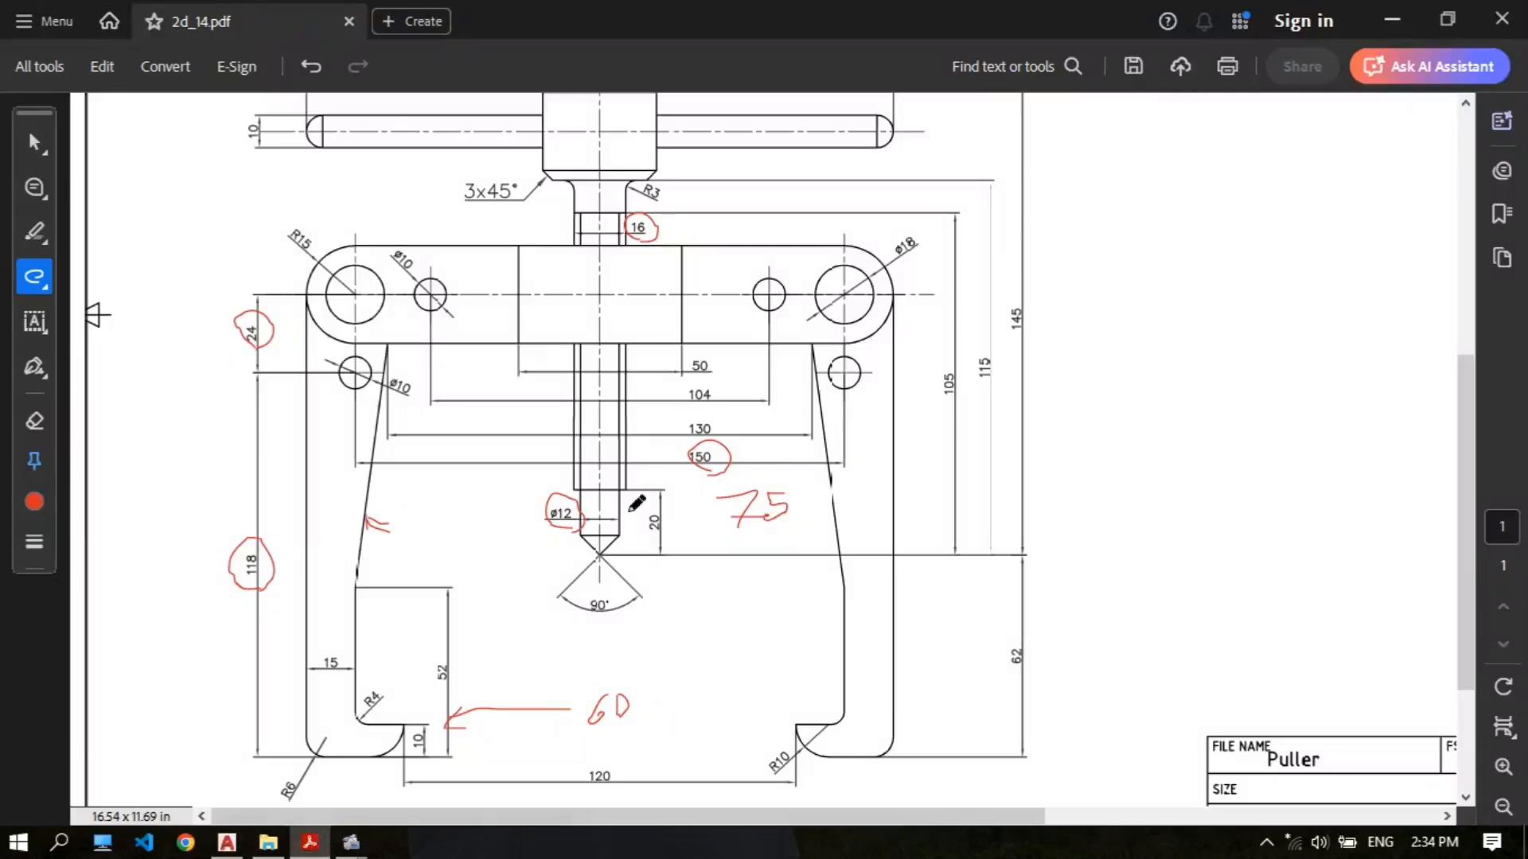
pyautogui.scroll(1, 628, 396)
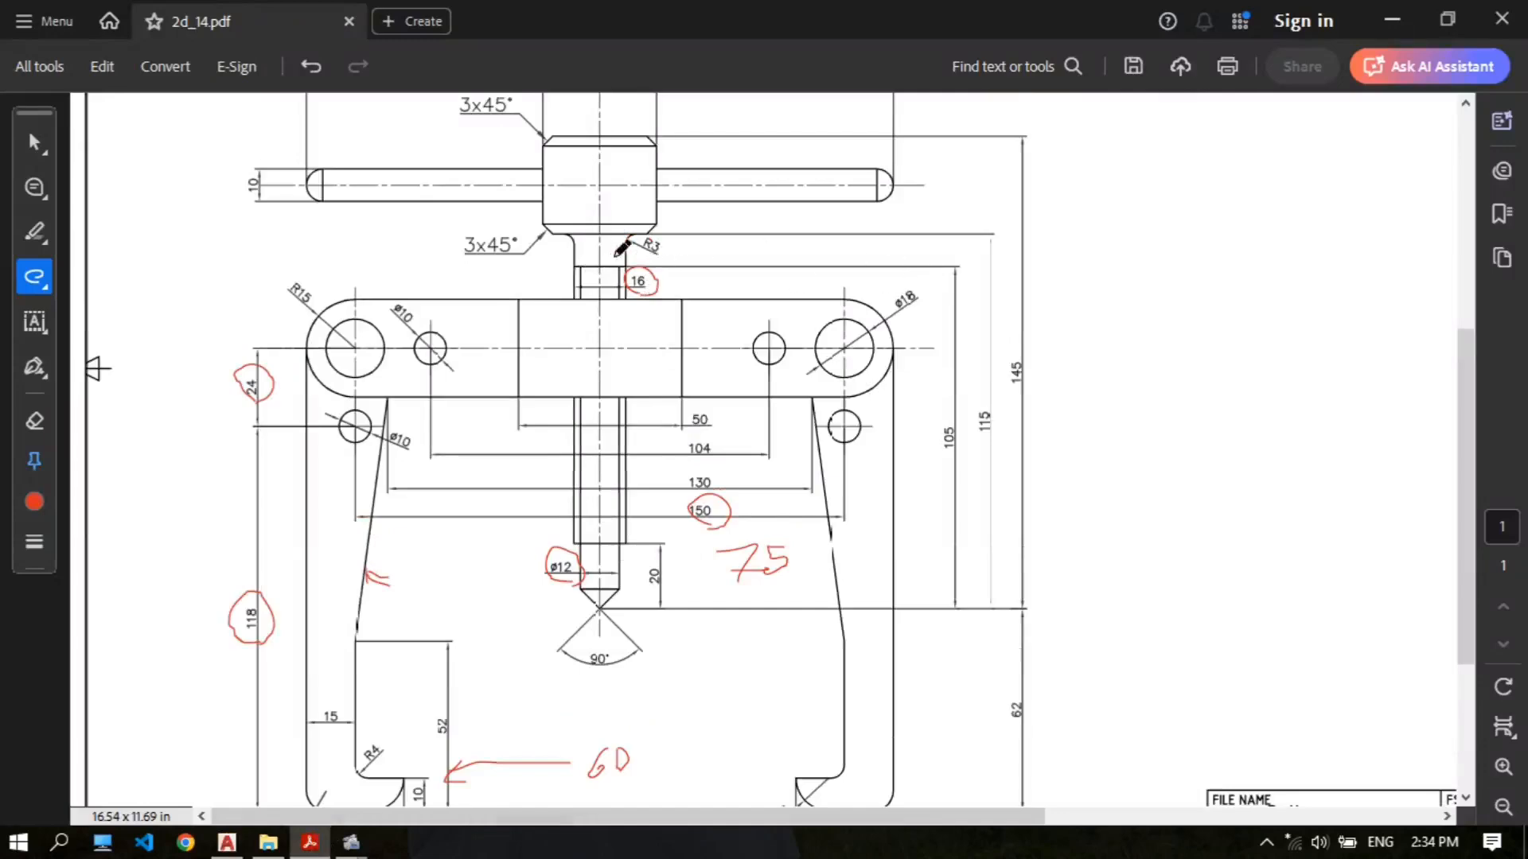
pyautogui.scroll(2, 641, 234)
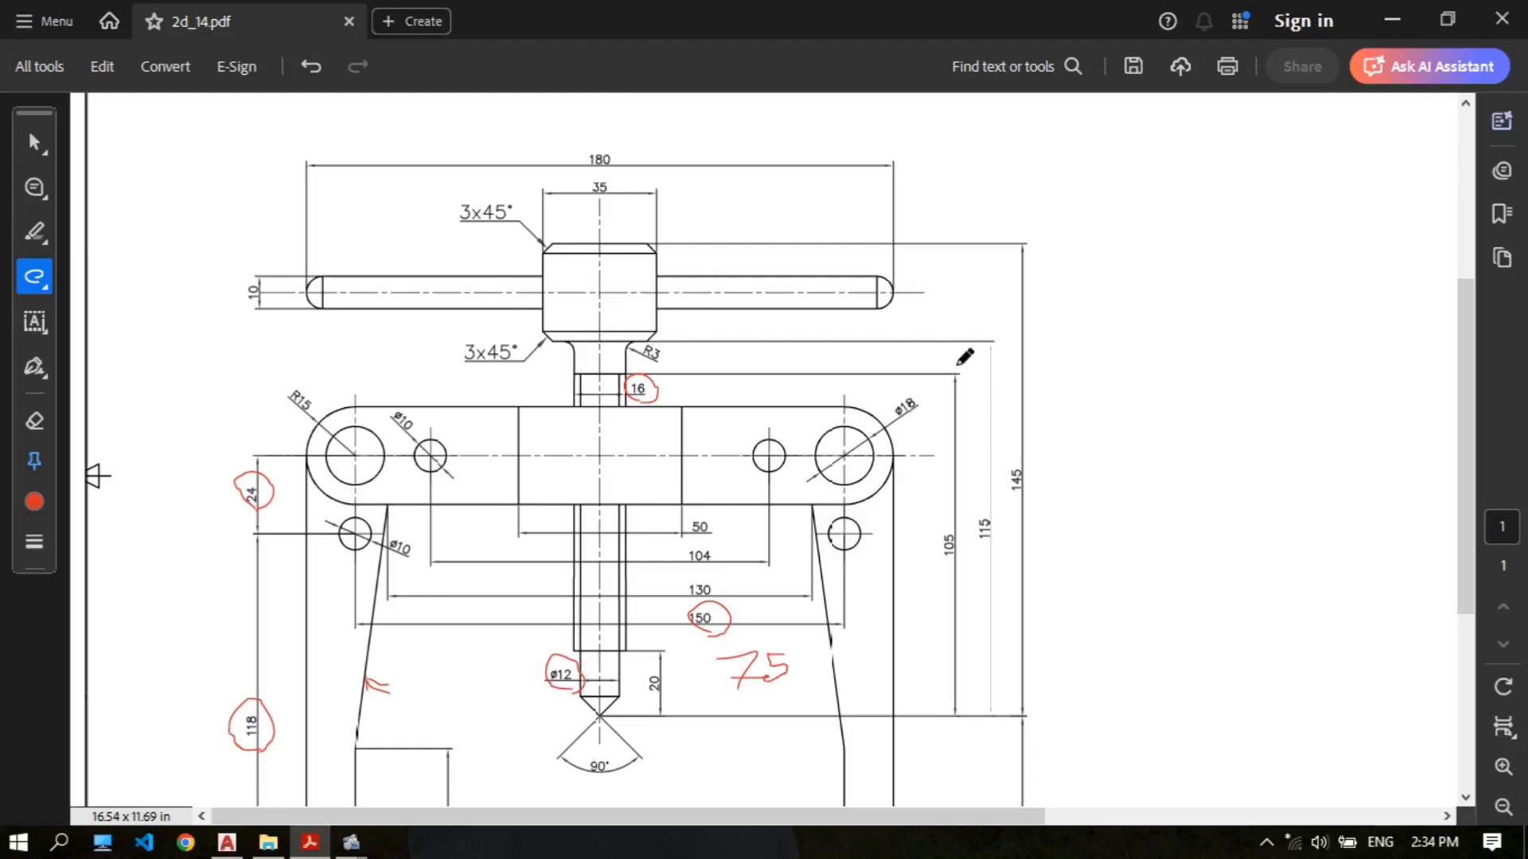
pyautogui.moveTo(523, 278)
pyautogui.mouseDown()
pyautogui.moveTo(709, 331)
pyautogui.moveTo(613, 374)
pyautogui.mouseUp()
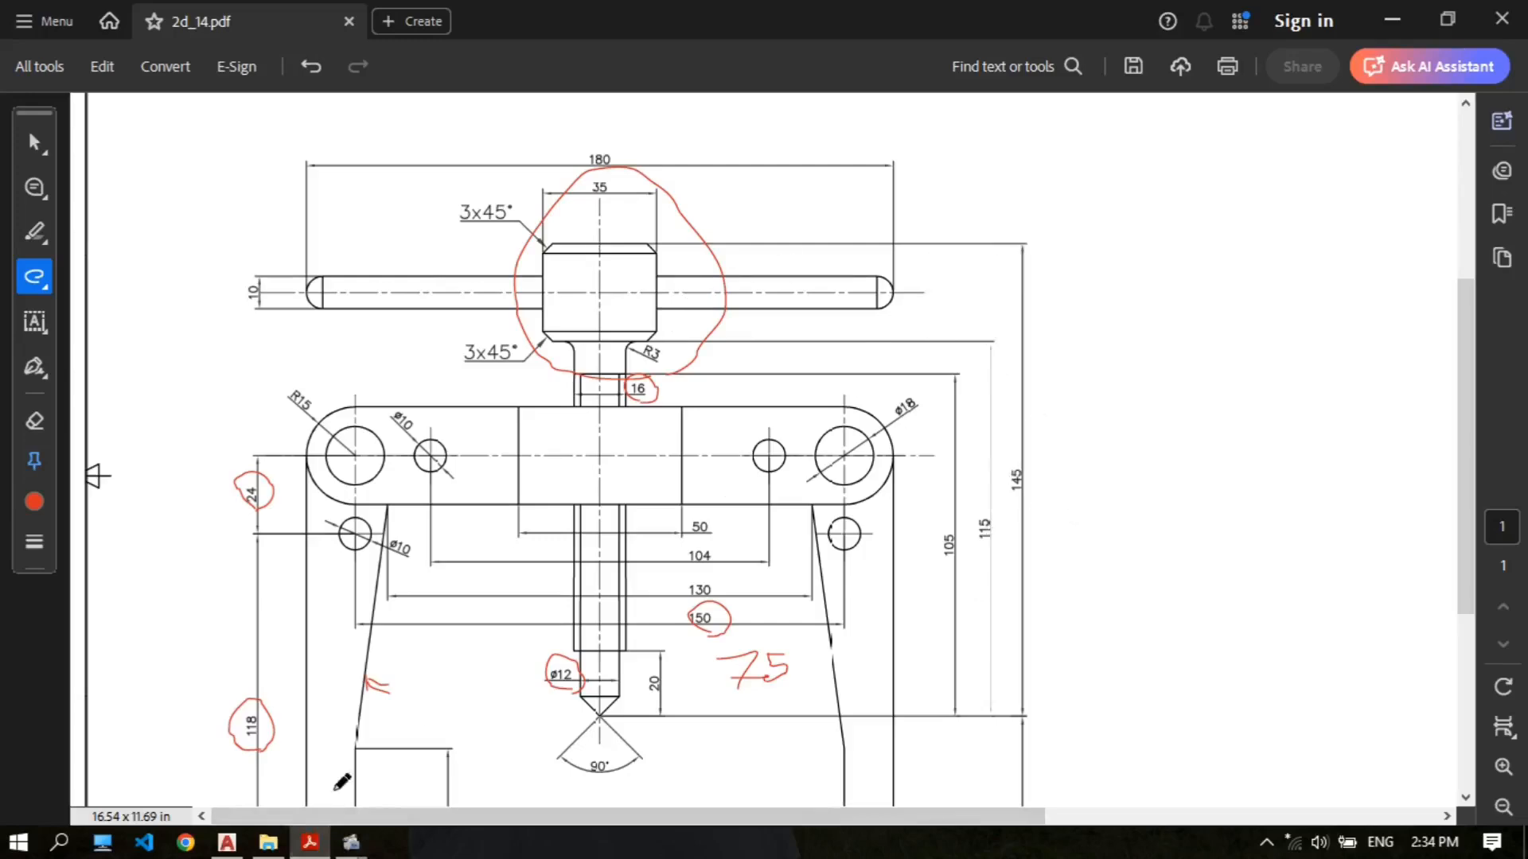
# Step: Switch to AutoCAD and offset the horizontal line through the screw's tip point upward by 115
pyautogui.click(226, 842)
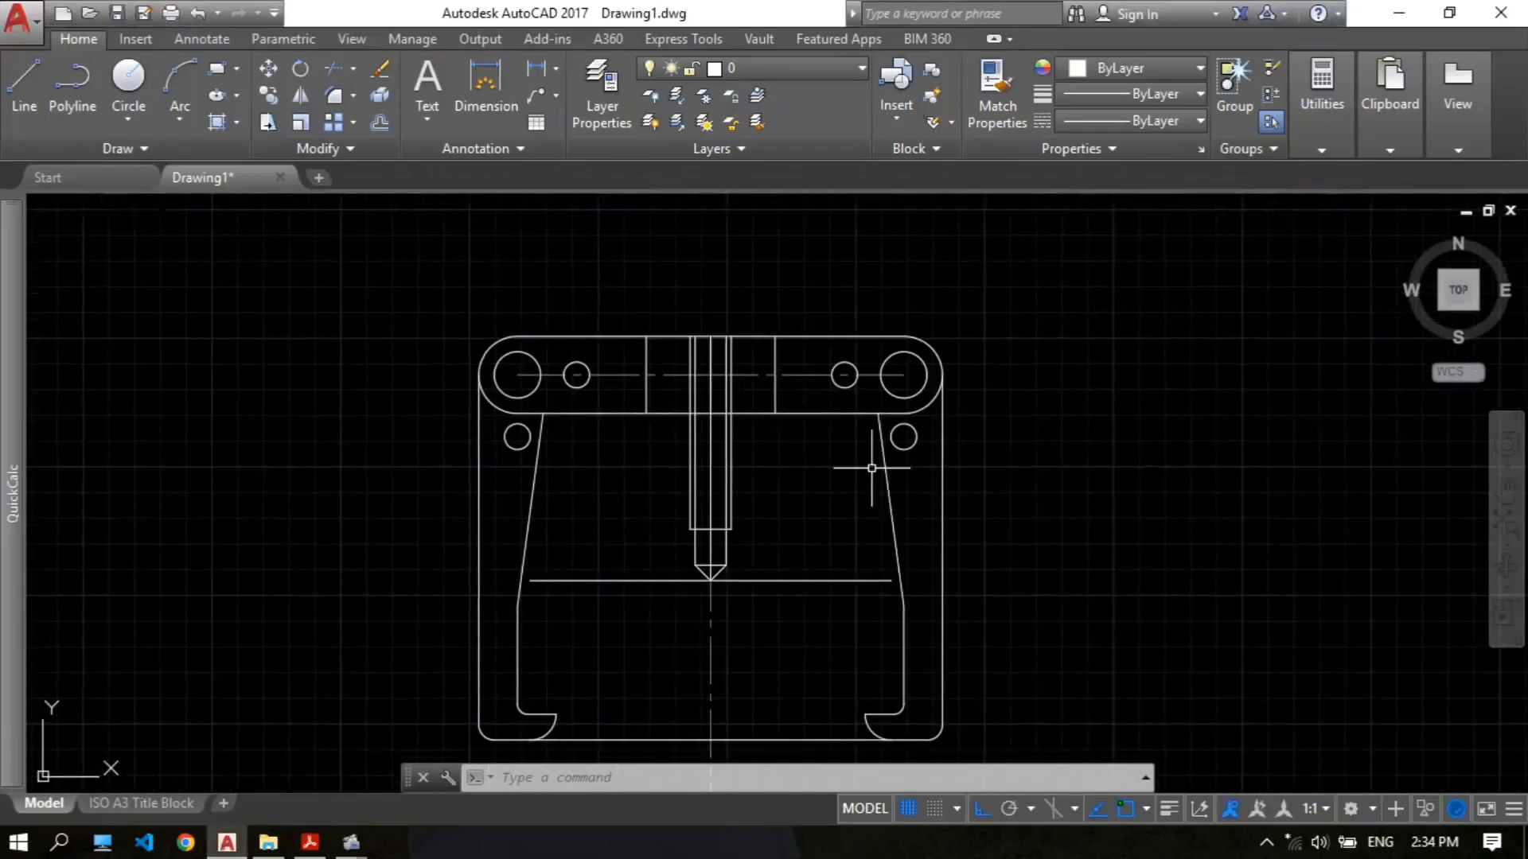
pyautogui.write('p')
pyautogui.press('BackSpace')
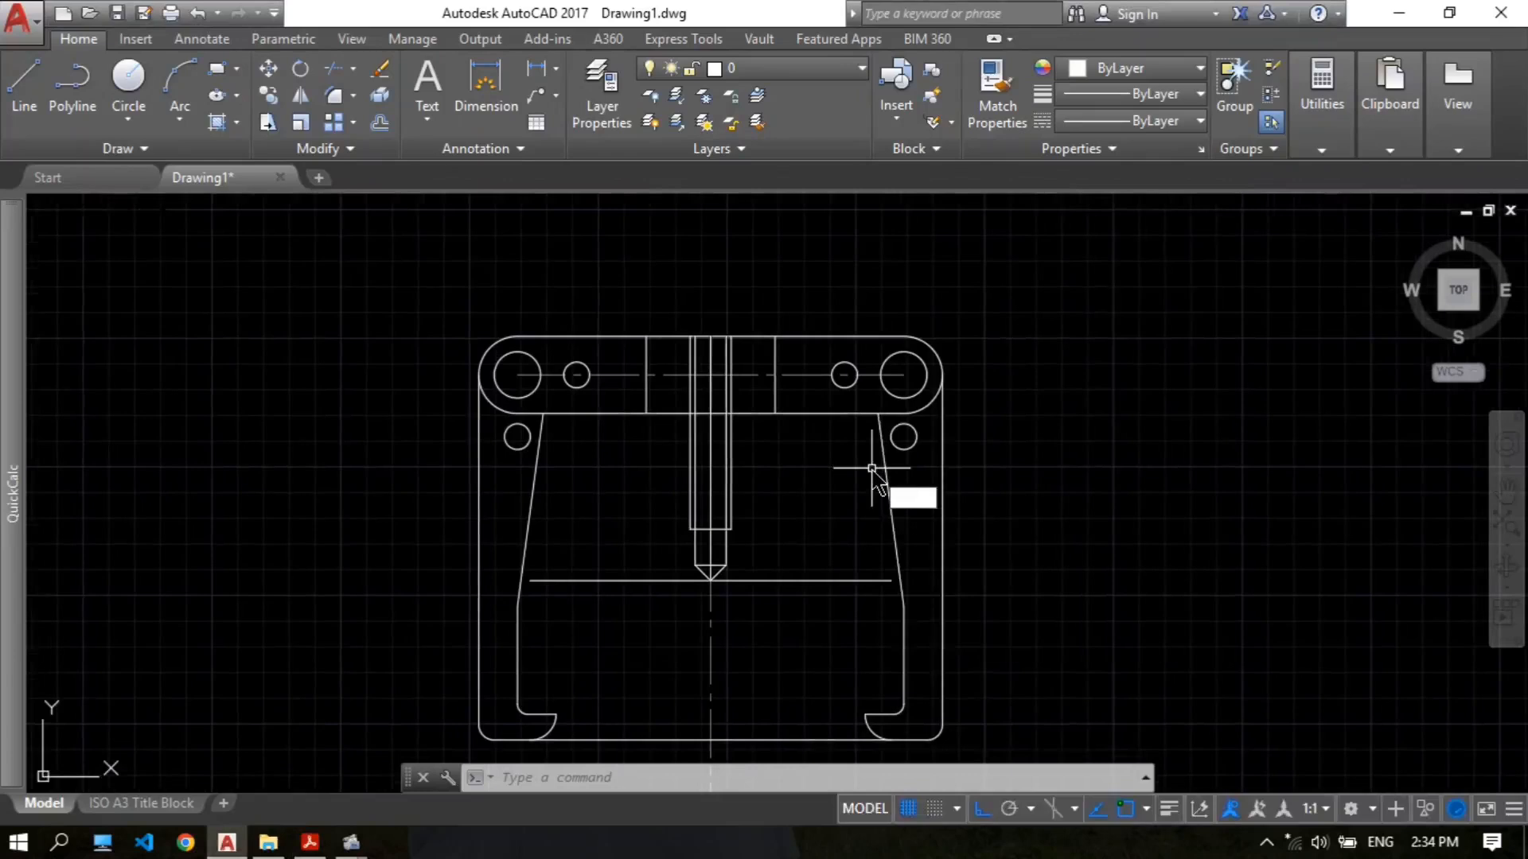
pyautogui.write('o')
pyautogui.press('Return')
pyautogui.write('11')
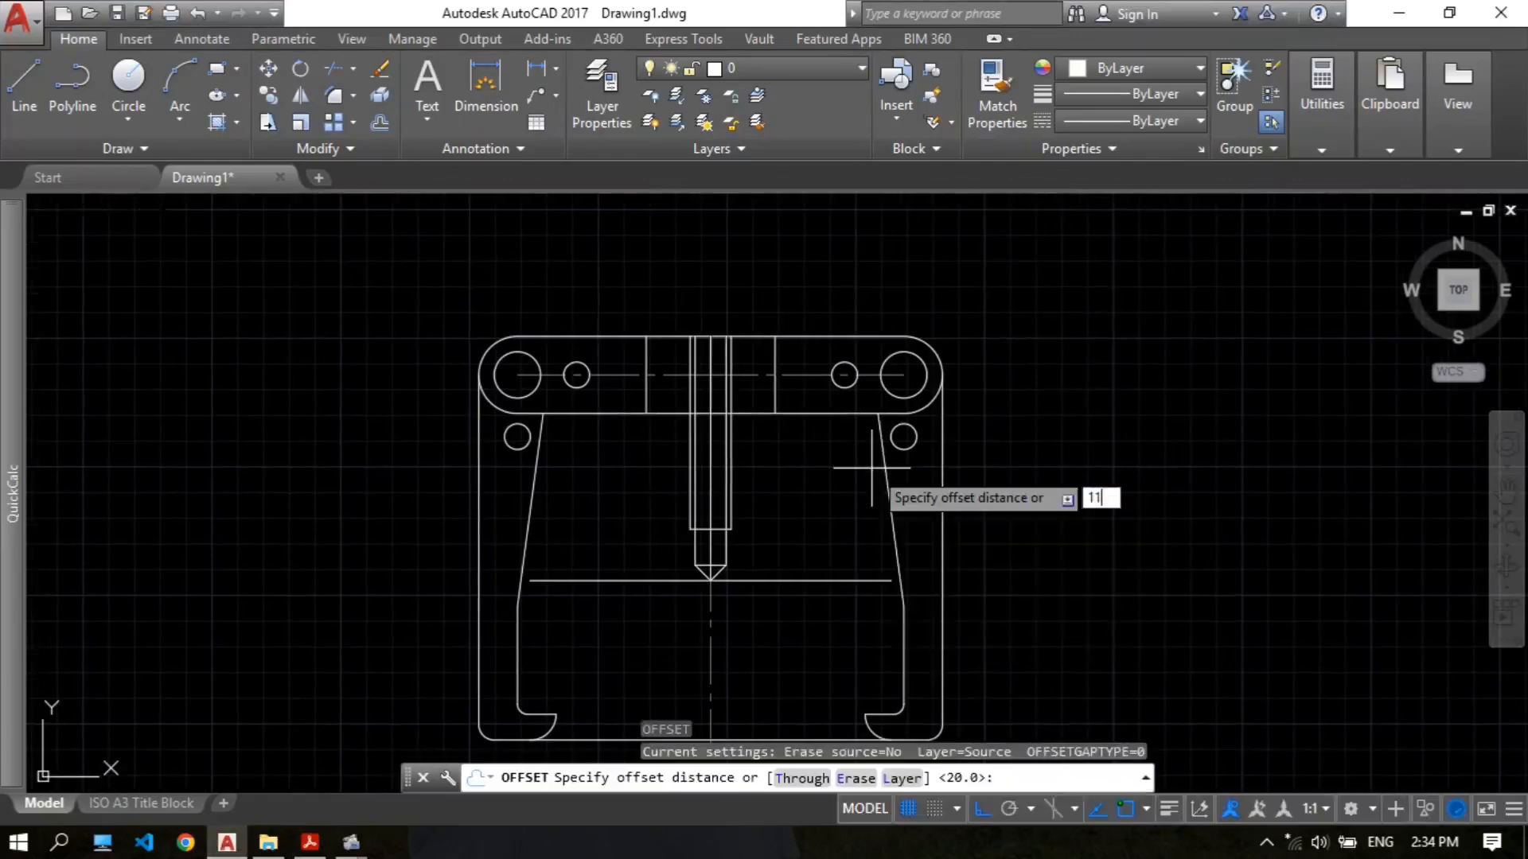
pyautogui.write('5')
pyautogui.press('Return')
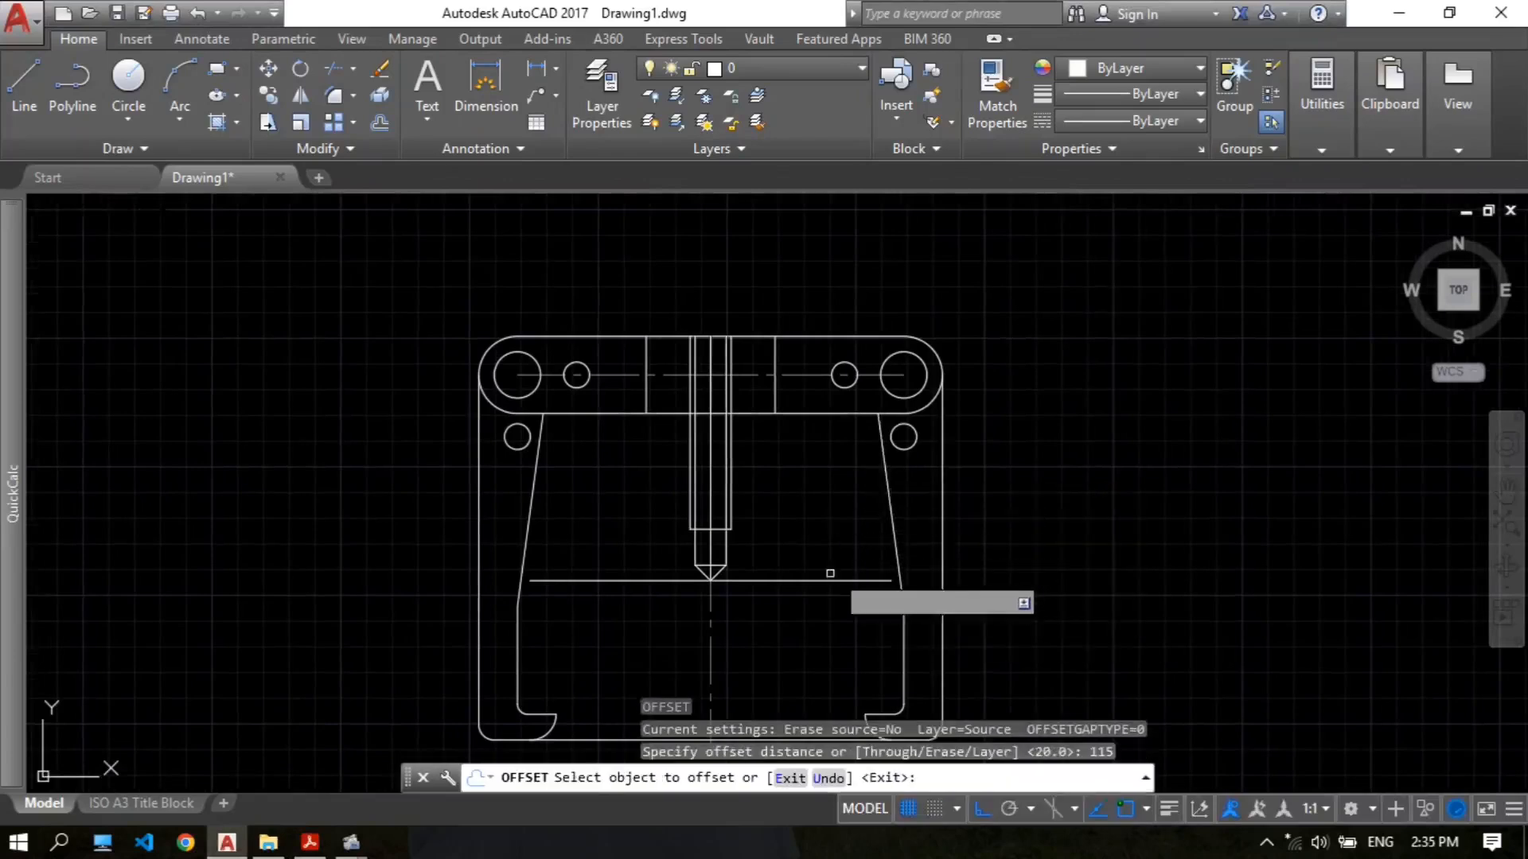
pyautogui.click(800, 580)
pyautogui.click(800, 331)
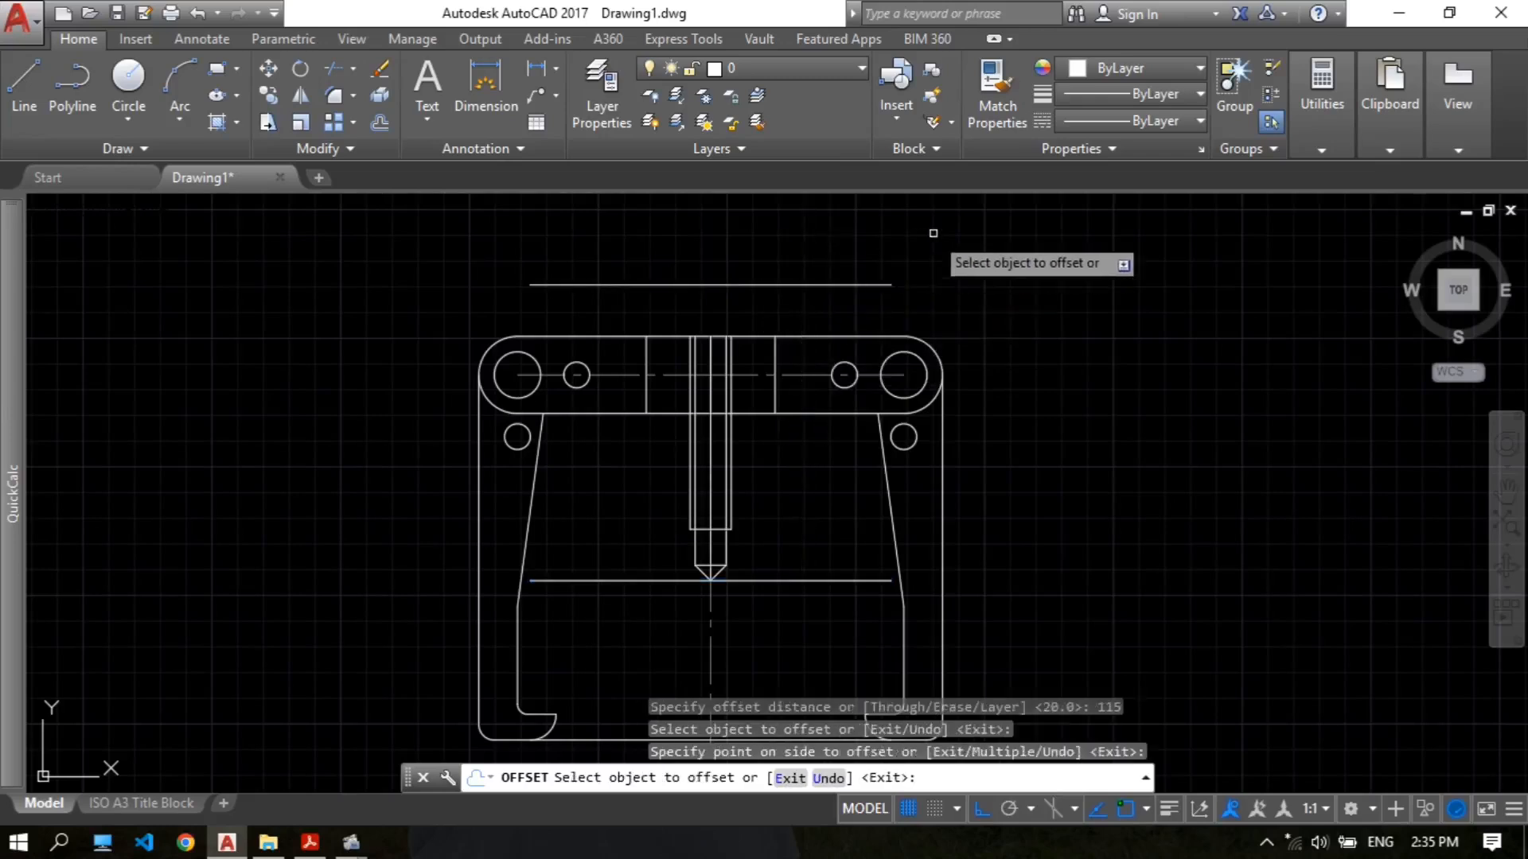
pyautogui.press('Return')
# Step: Offset the same tip-level line upward by 145 for the top of the screw head
pyautogui.press('Return')
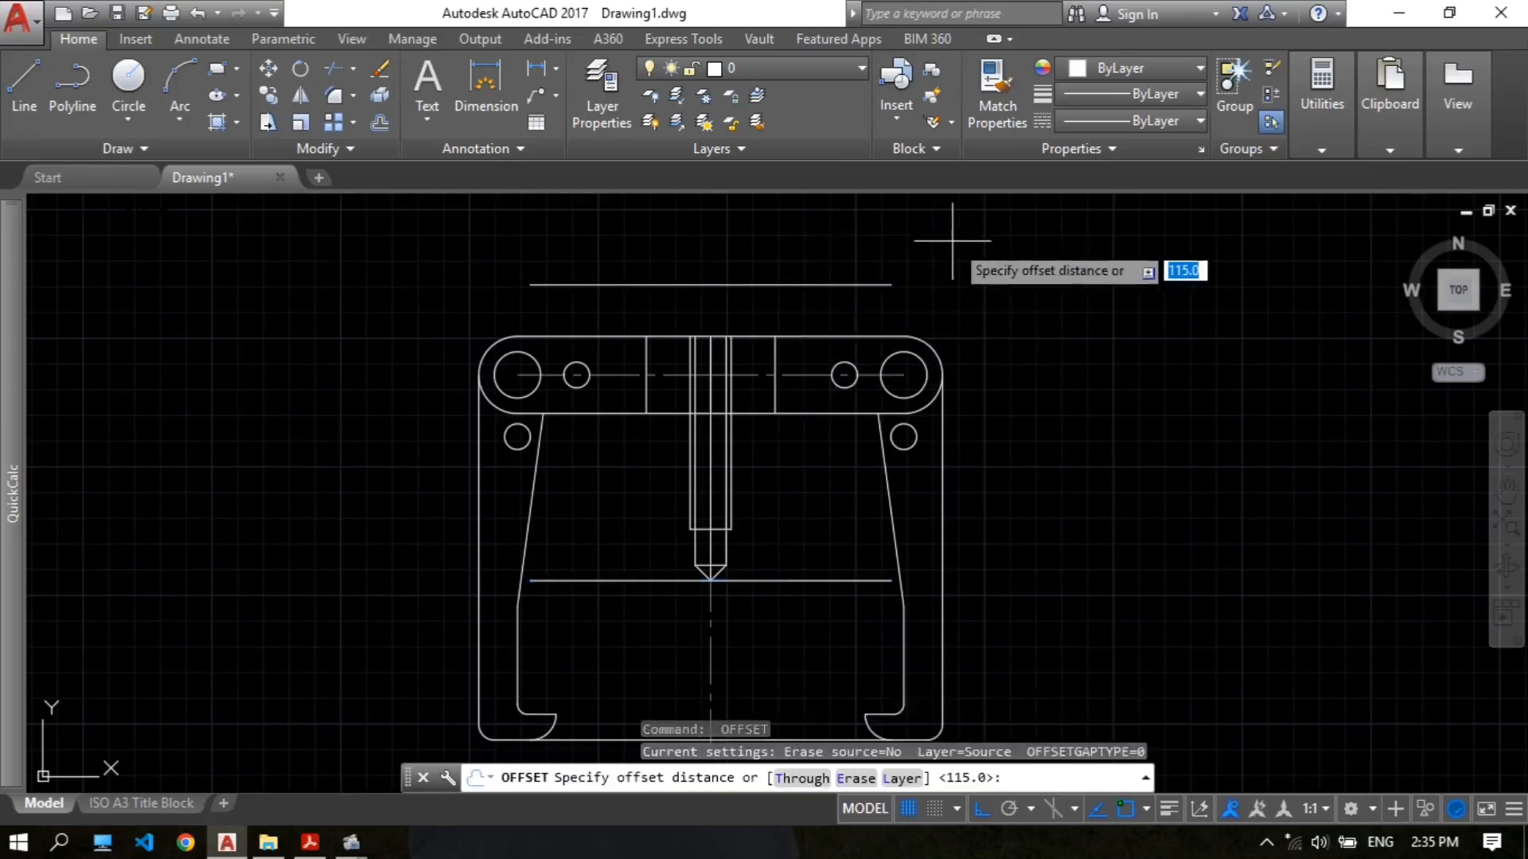
pyautogui.write('145')
pyautogui.press('Return')
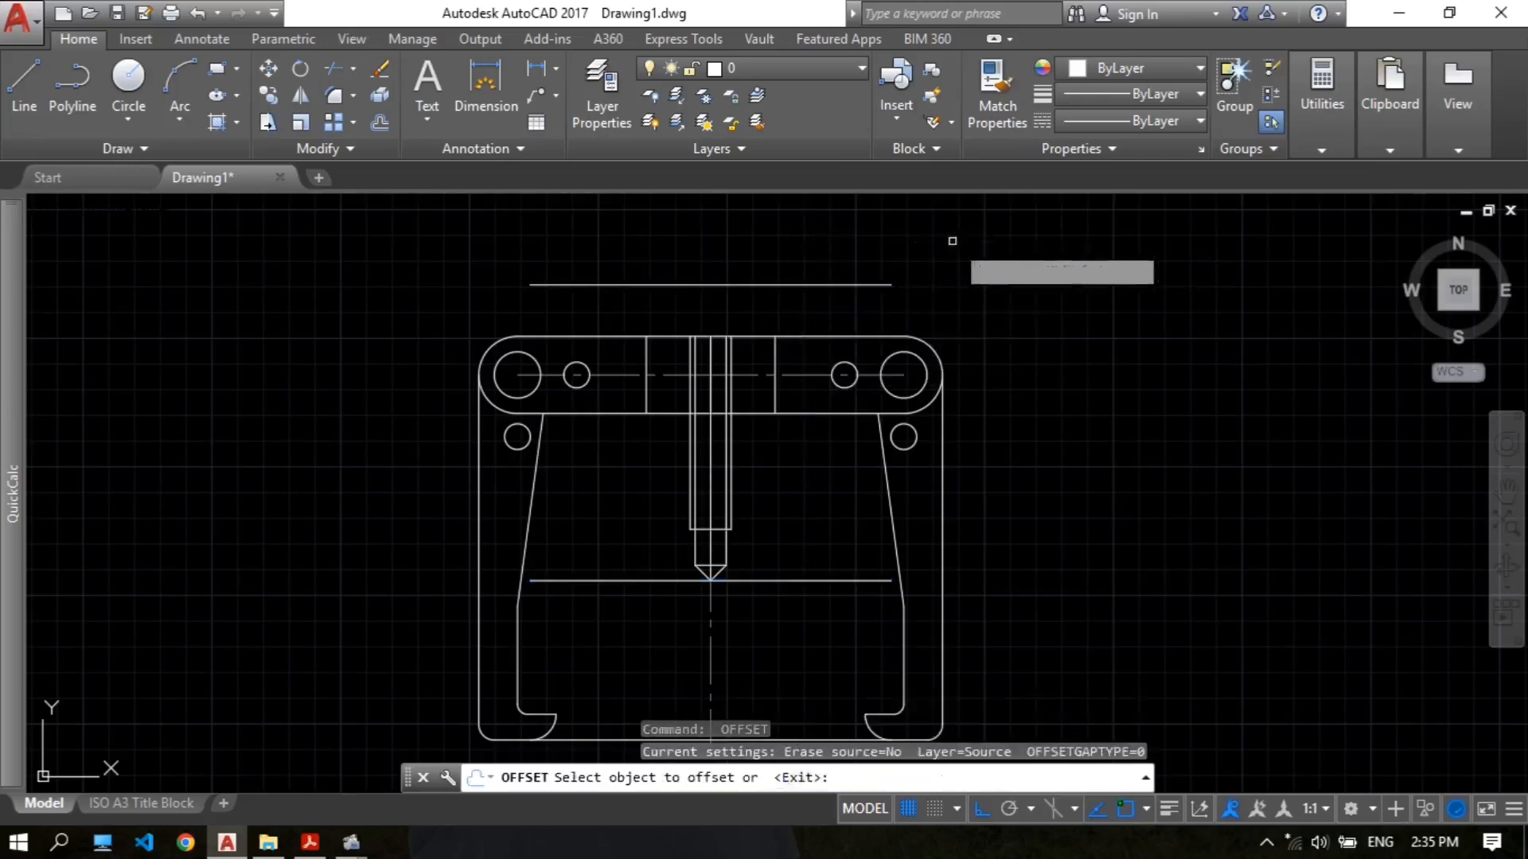
pyautogui.click(794, 582)
pyautogui.moveTo(819, 274); pyautogui.dragTo(727, 345, button='middle')
pyautogui.click(785, 280)
# Step: Extend the screw's four inner and outer vertical edges up to the horizontal line just above the crossbar
pyautogui.scroll(3, 706, 342)
pyautogui.scroll(-1, 726, 357)
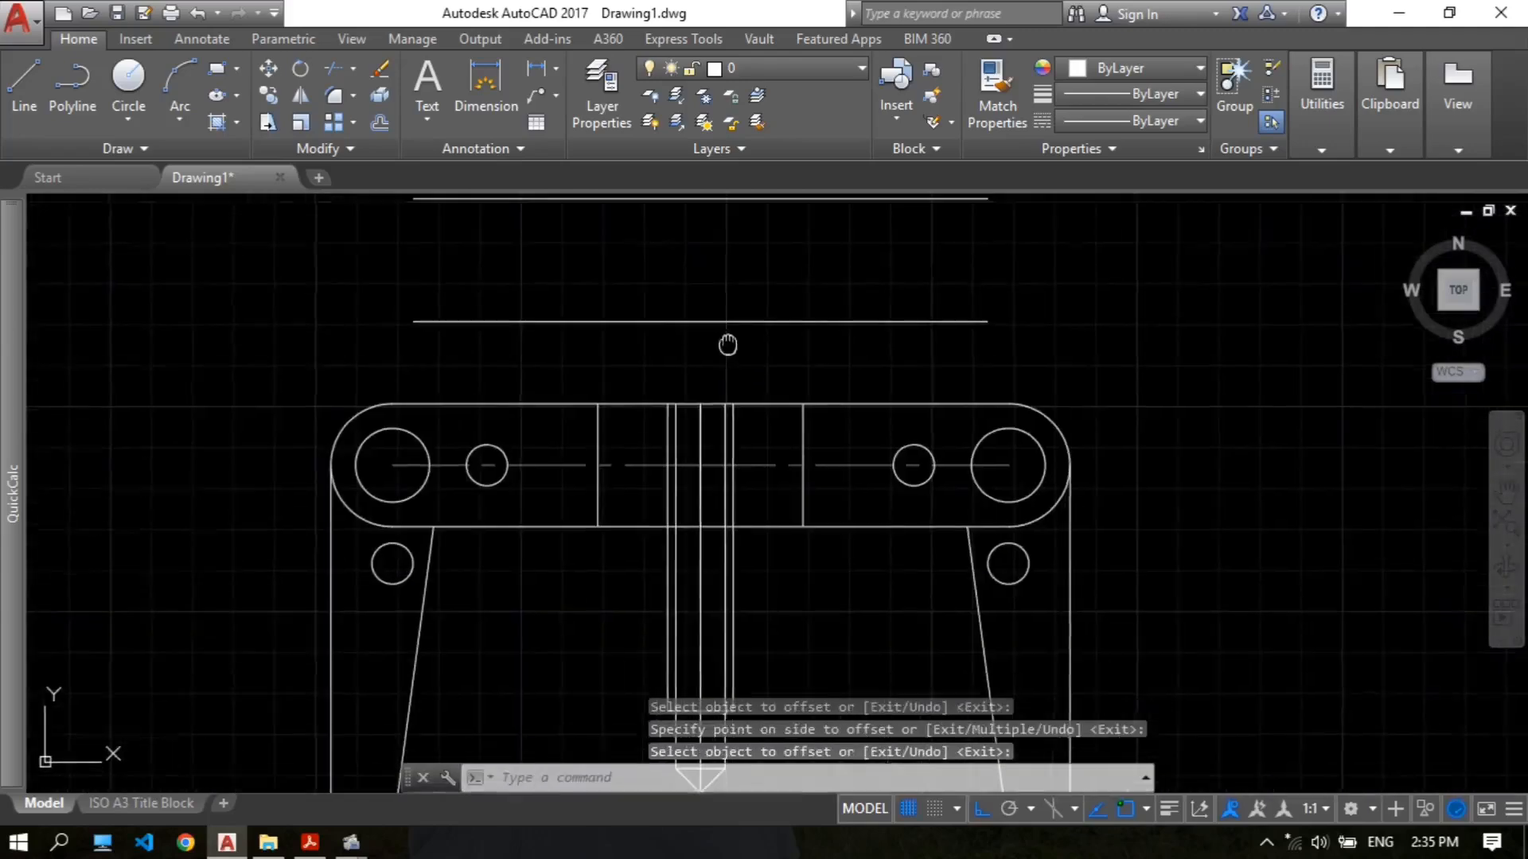
pyautogui.write('EX')
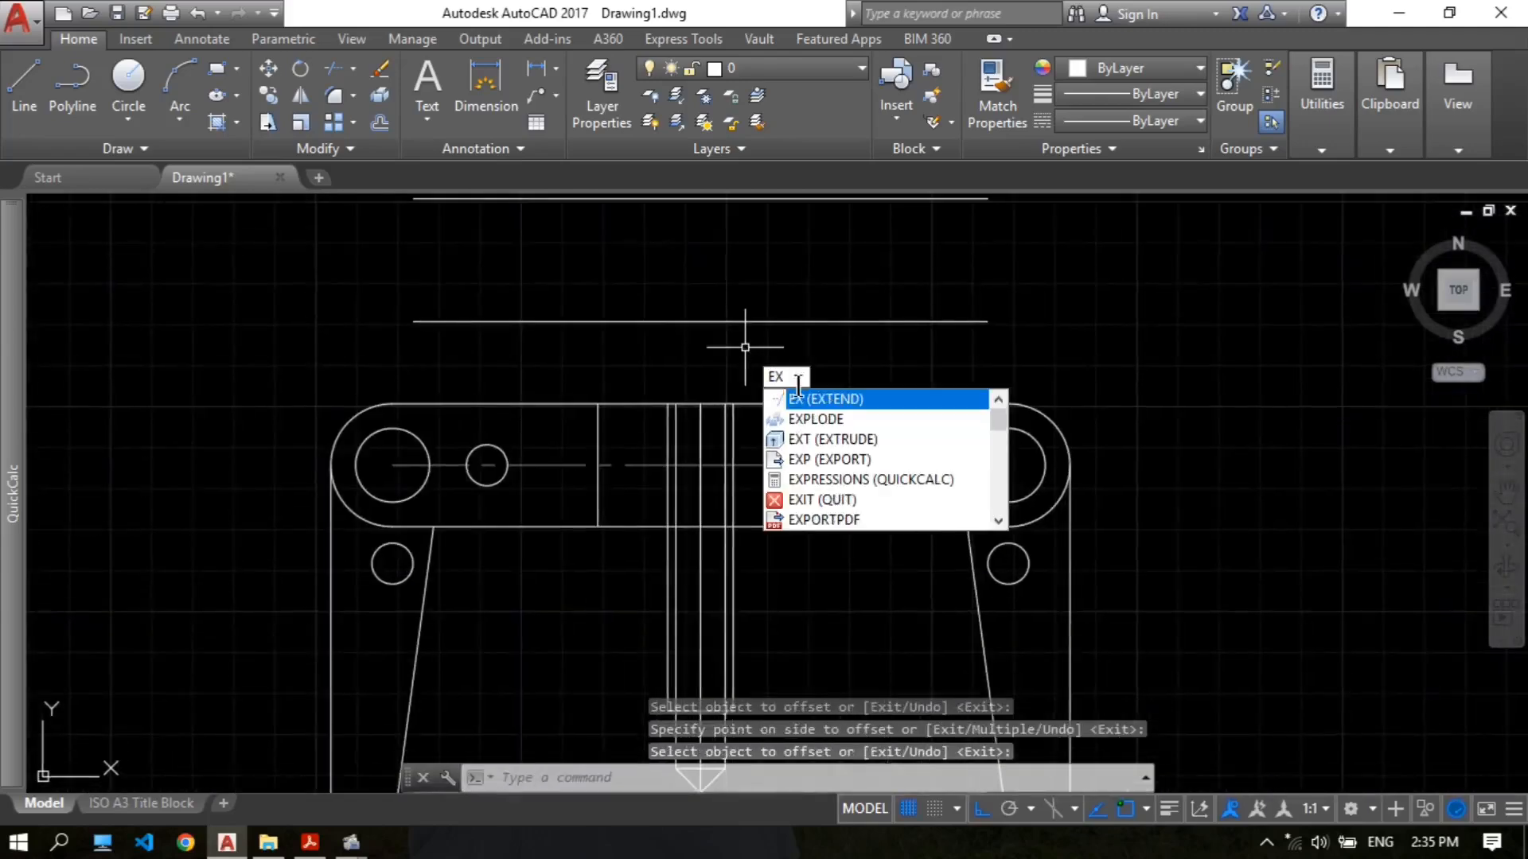
pyautogui.click(828, 400)
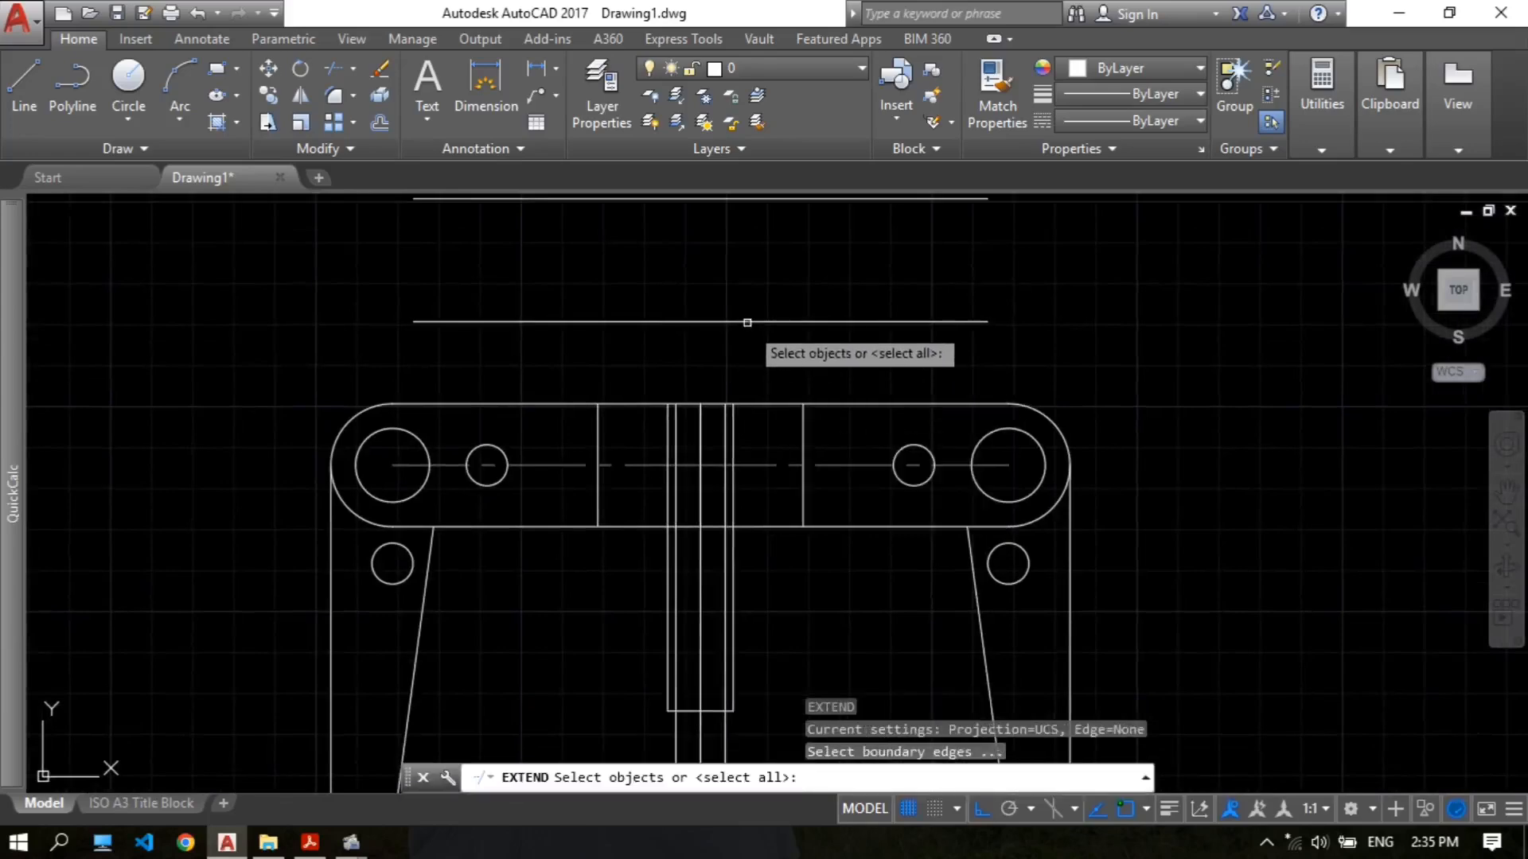
pyautogui.click(747, 322)
pyautogui.press('Return')
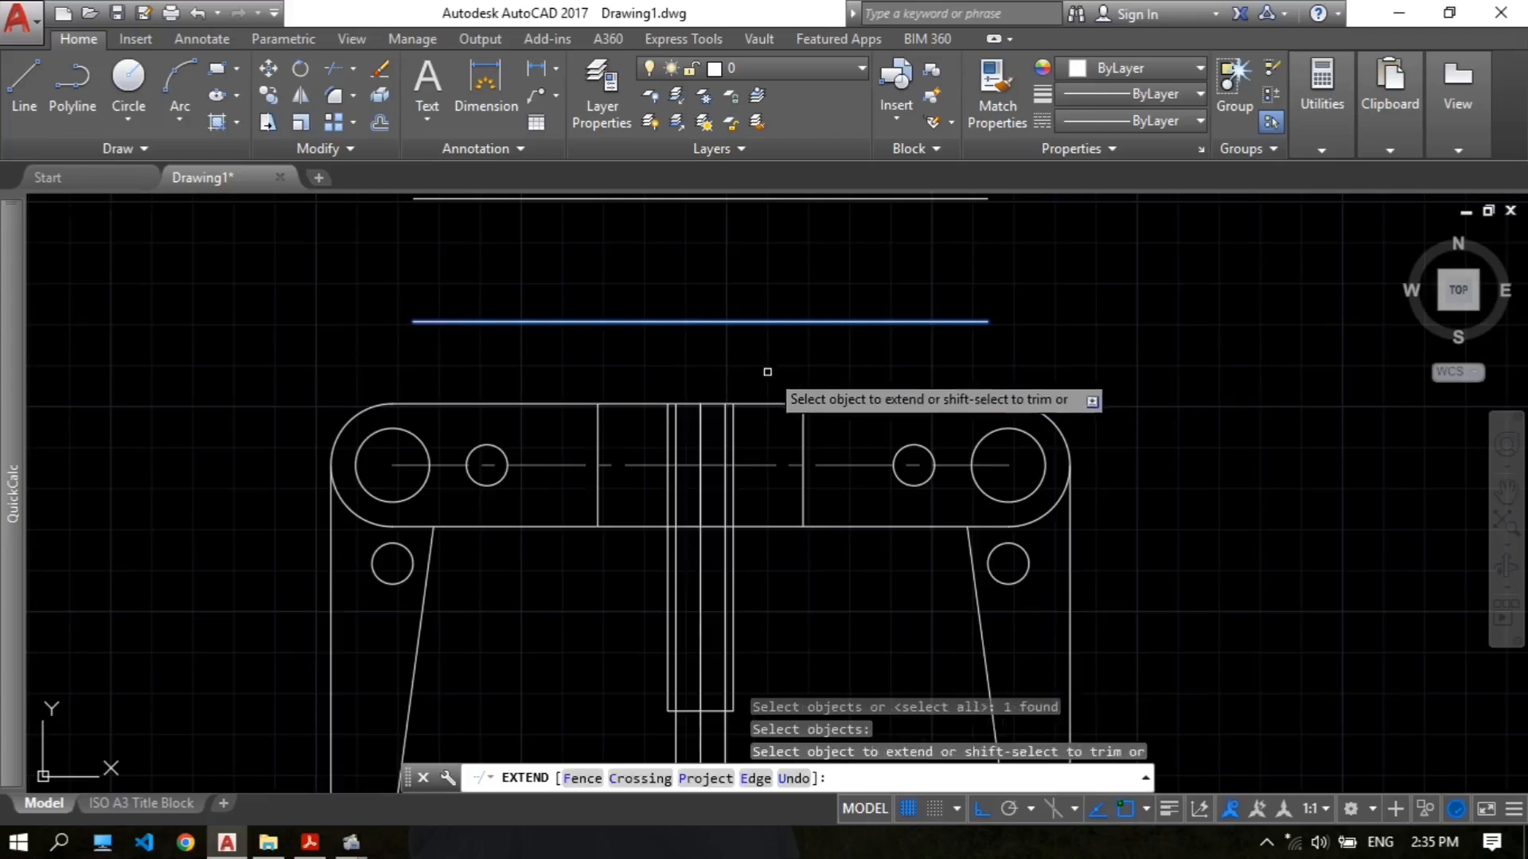
pyautogui.click(732, 426)
pyautogui.click(725, 430)
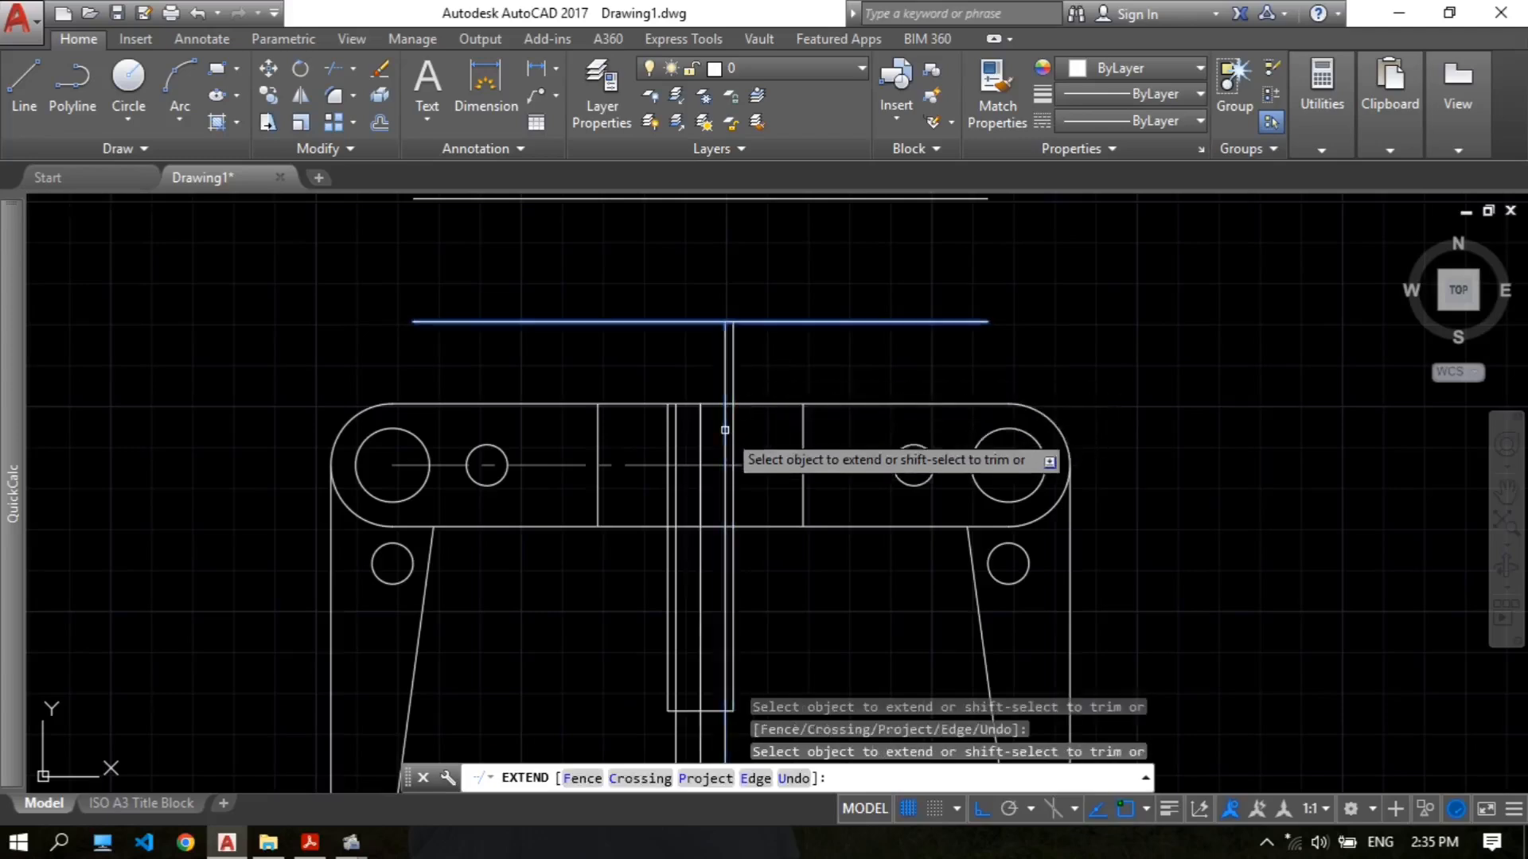
pyautogui.click(676, 432)
pyautogui.click(667, 436)
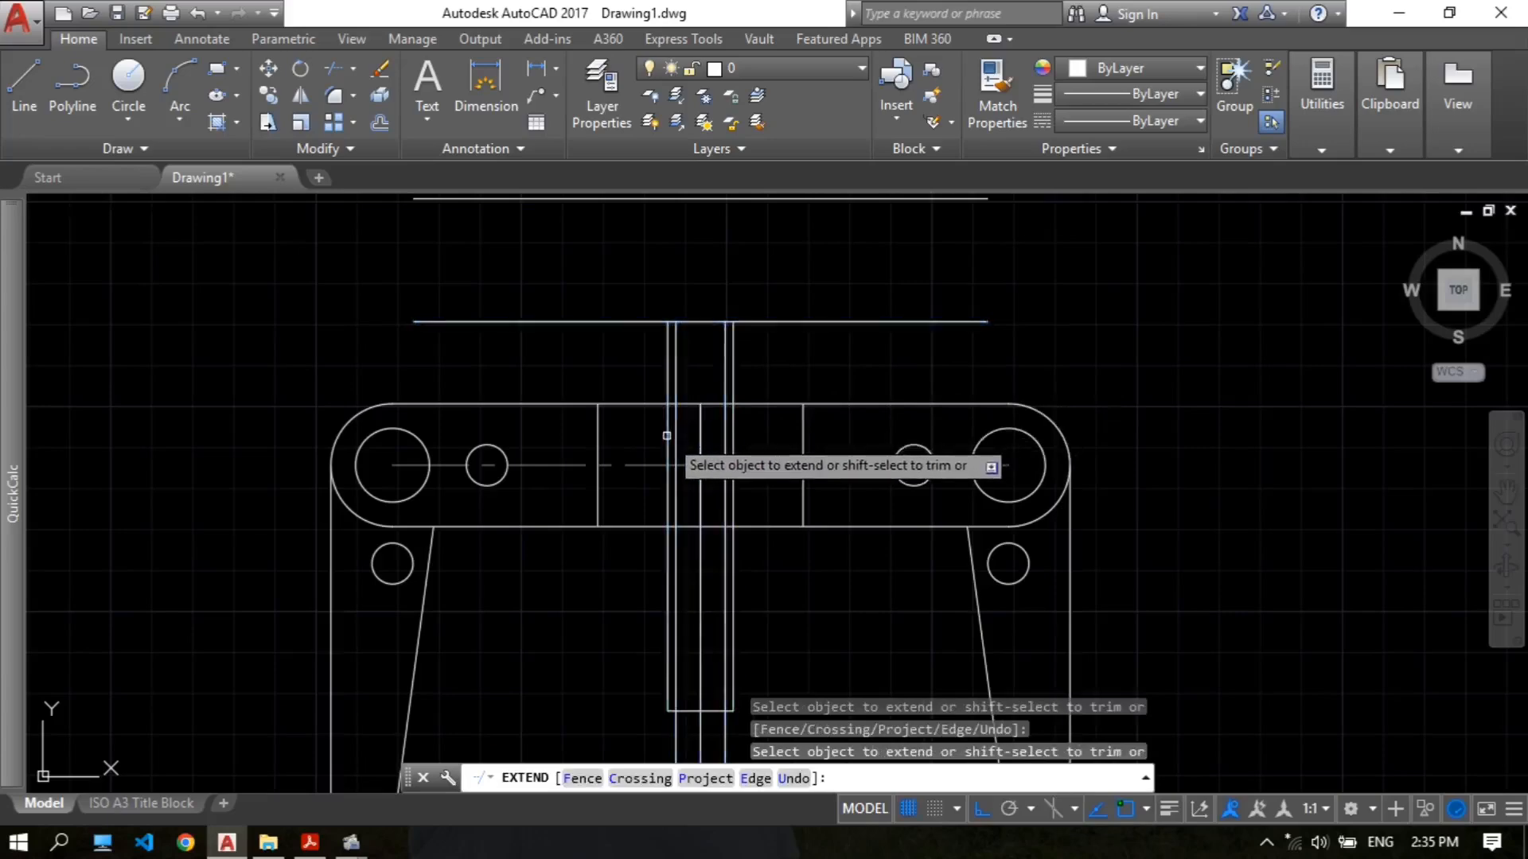
pyautogui.press('Return')
pyautogui.scroll(-3, 811, 342)
pyautogui.scroll(2, 709, 347)
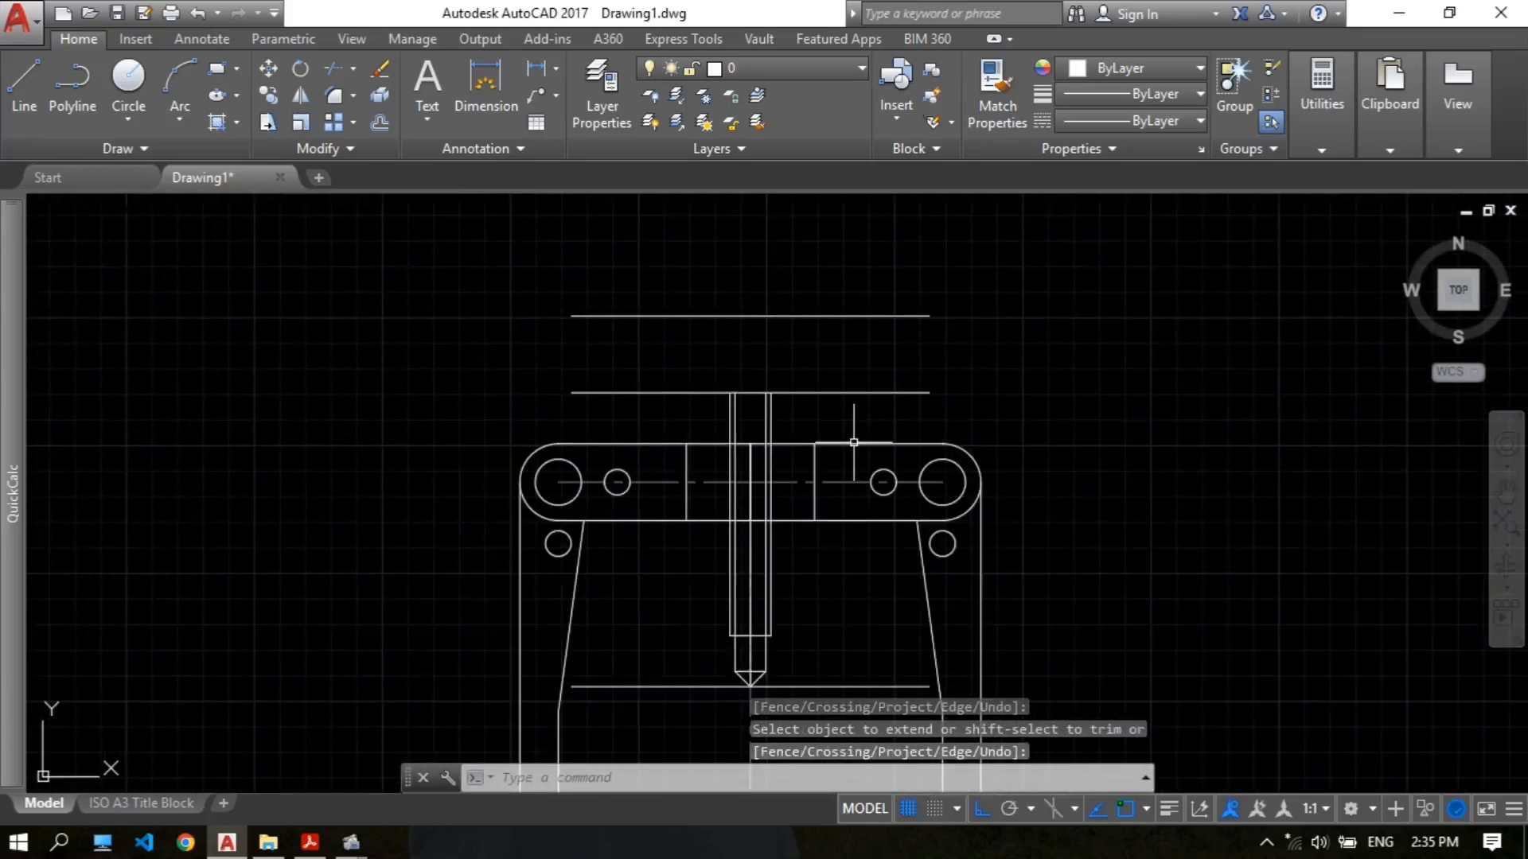
pyautogui.scroll(-2, 819, 429)
pyautogui.scroll(6, 792, 419)
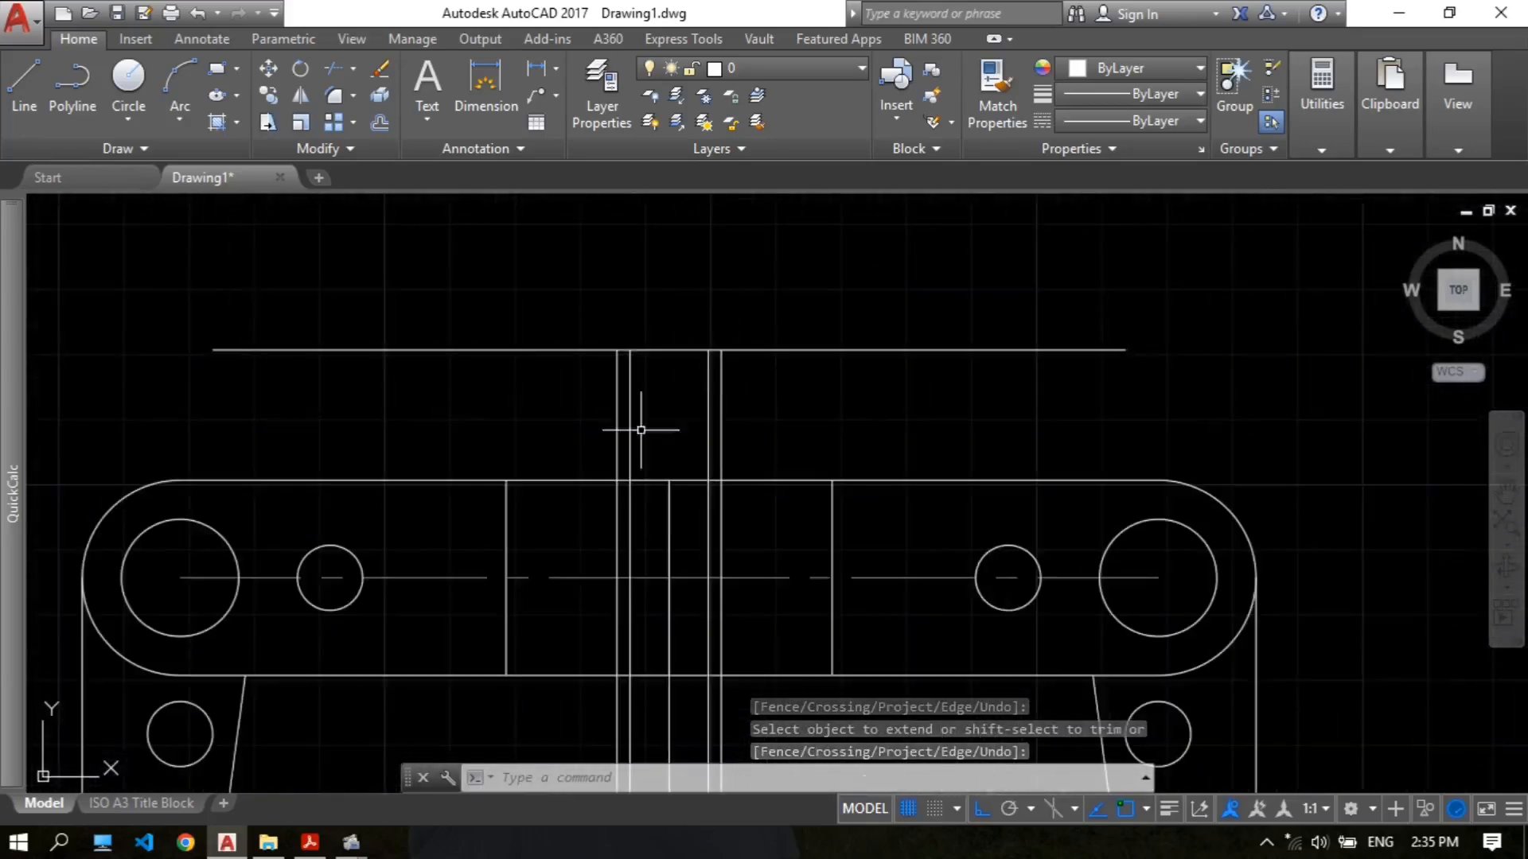
# Step: Switch to 2d_14.pdf, read the screw's height dimensions and circle the 105 dimension with a freehand red loop
pyautogui.hotkey('alt', 'Tab')
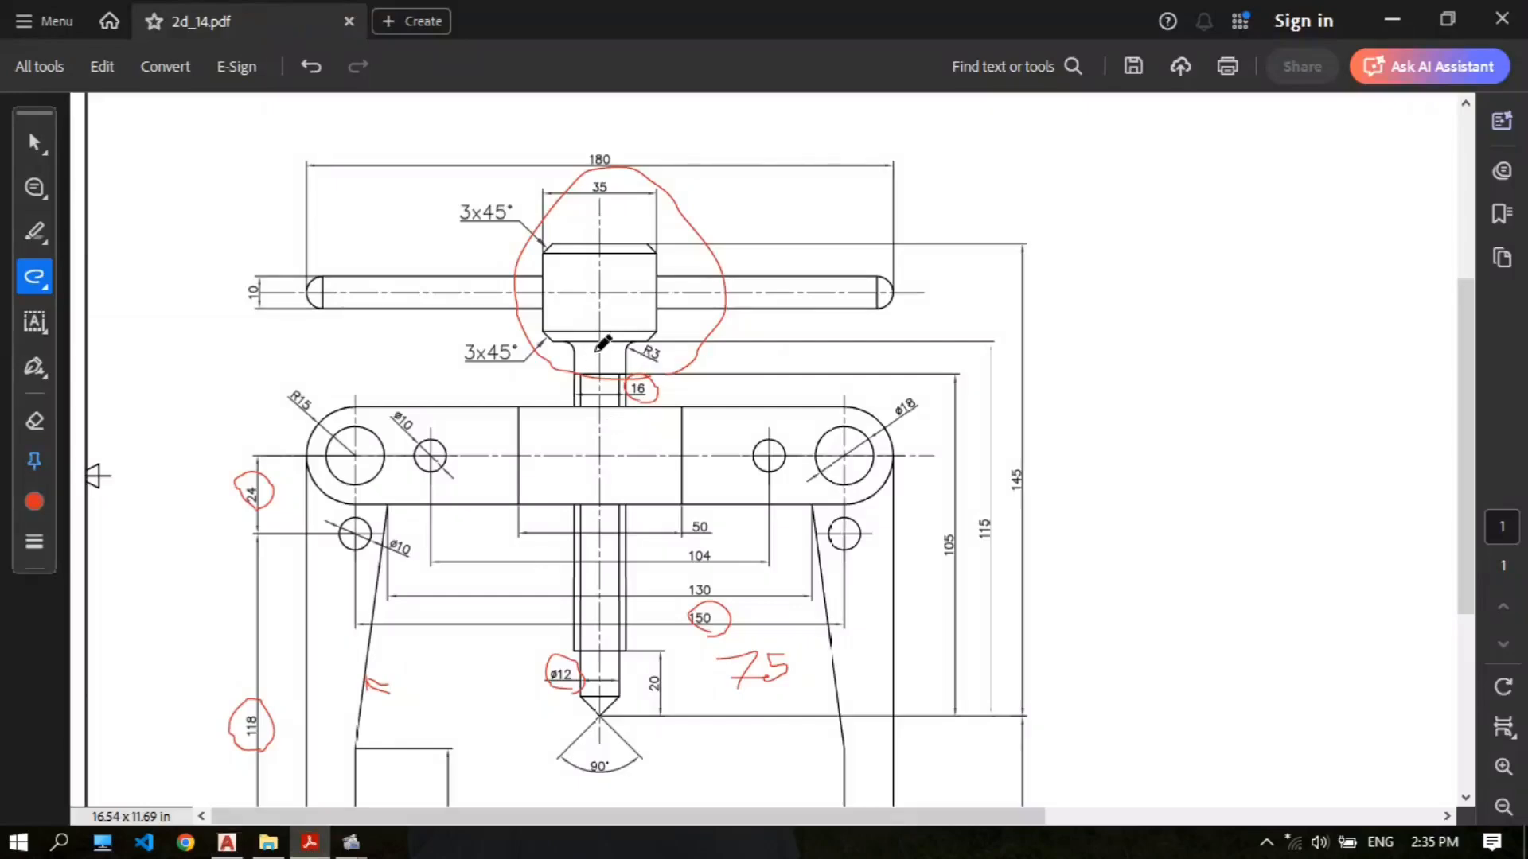
pyautogui.keyDown('ctrl'); pyautogui.scroll(1, 636, 362); pyautogui.keyUp('ctrl')
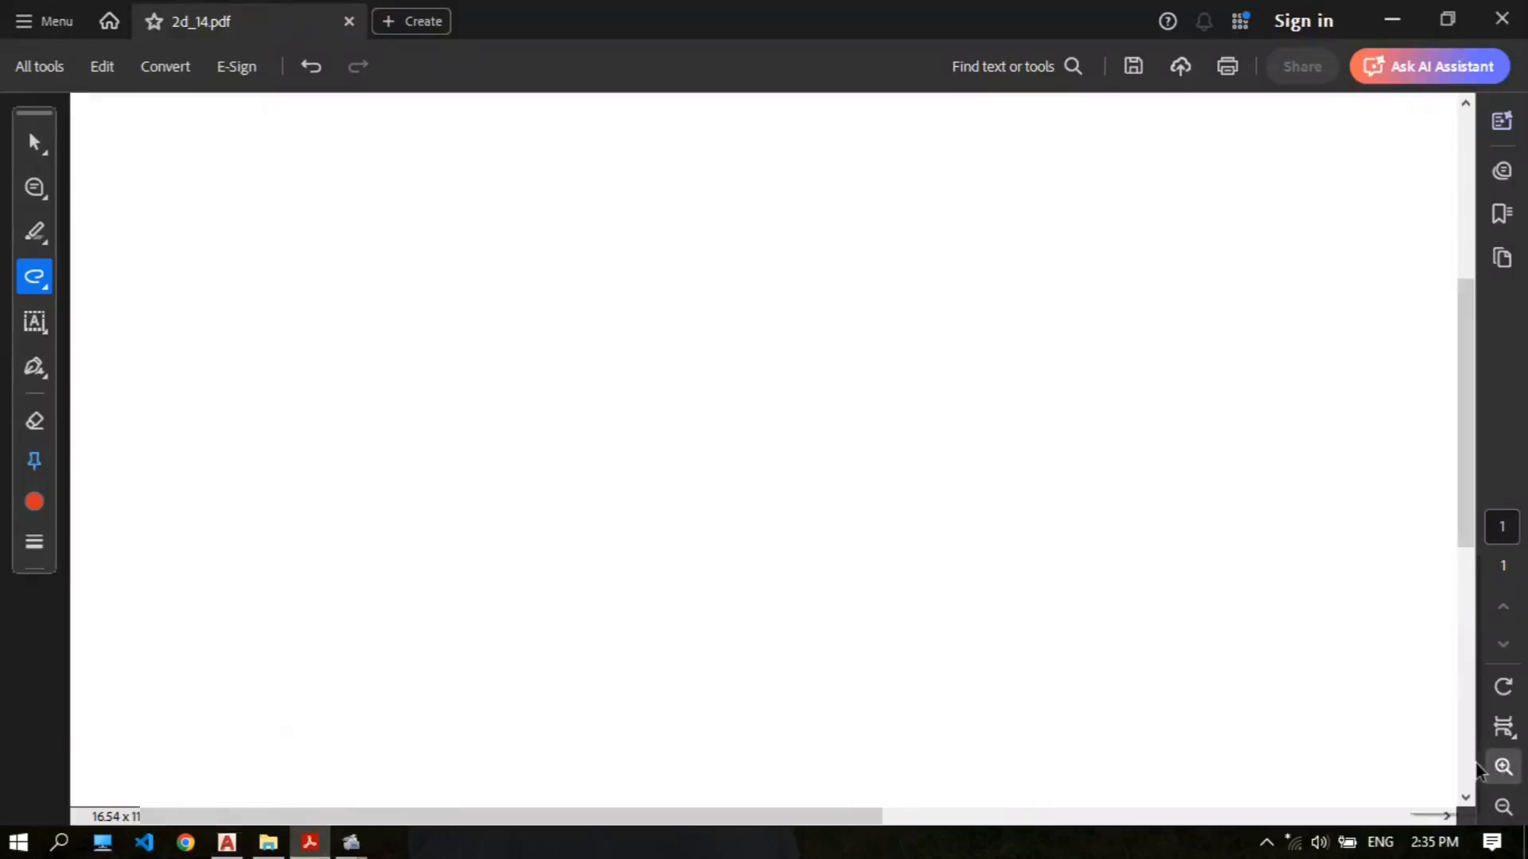
pyautogui.scroll(-1, 747, 416)
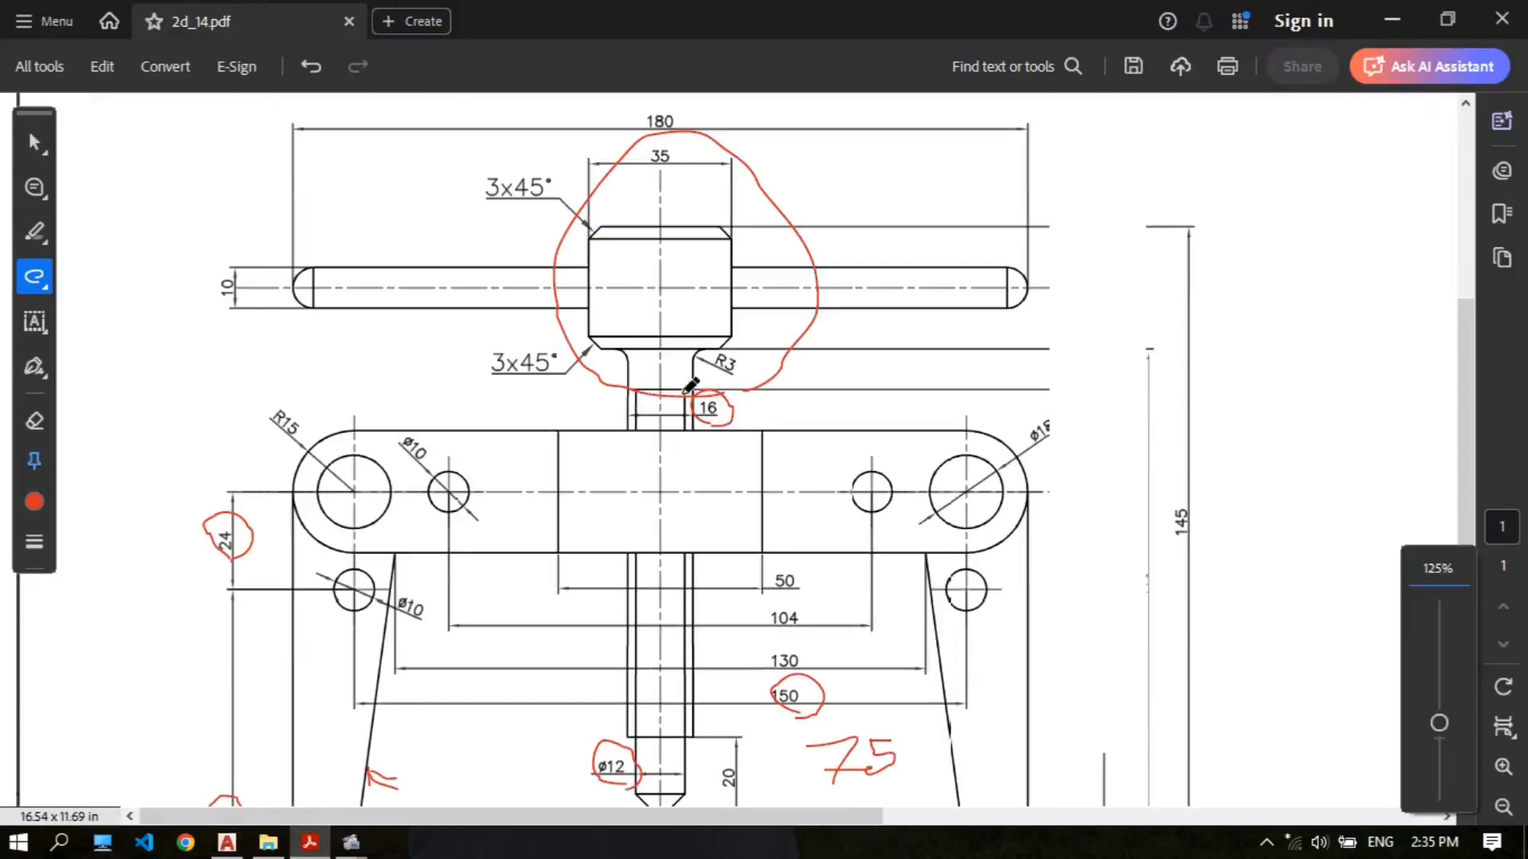
pyautogui.scroll(-5, 1050, 386)
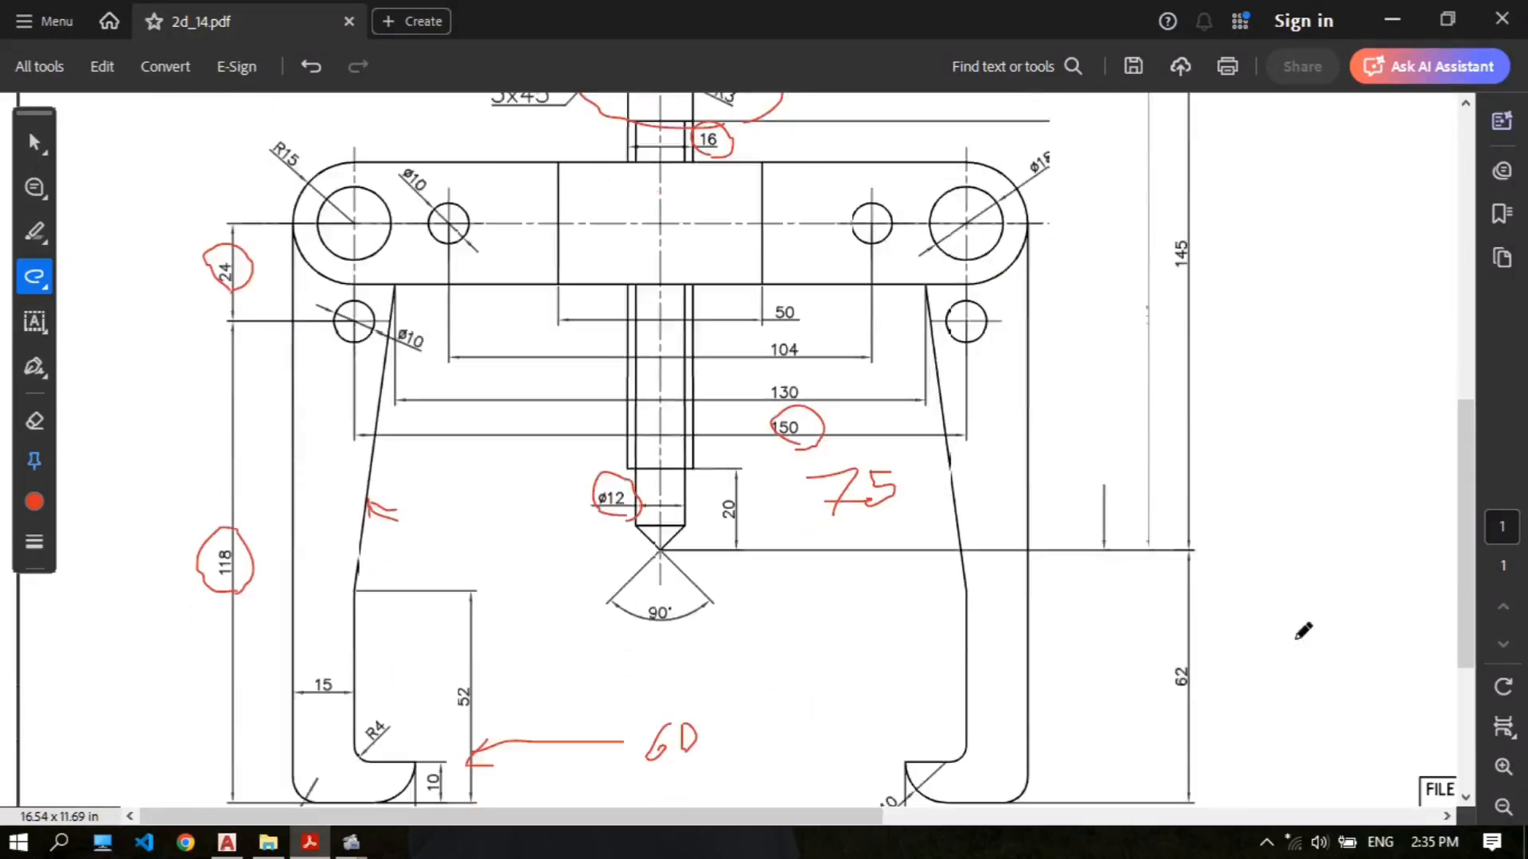
pyautogui.click(1503, 807)
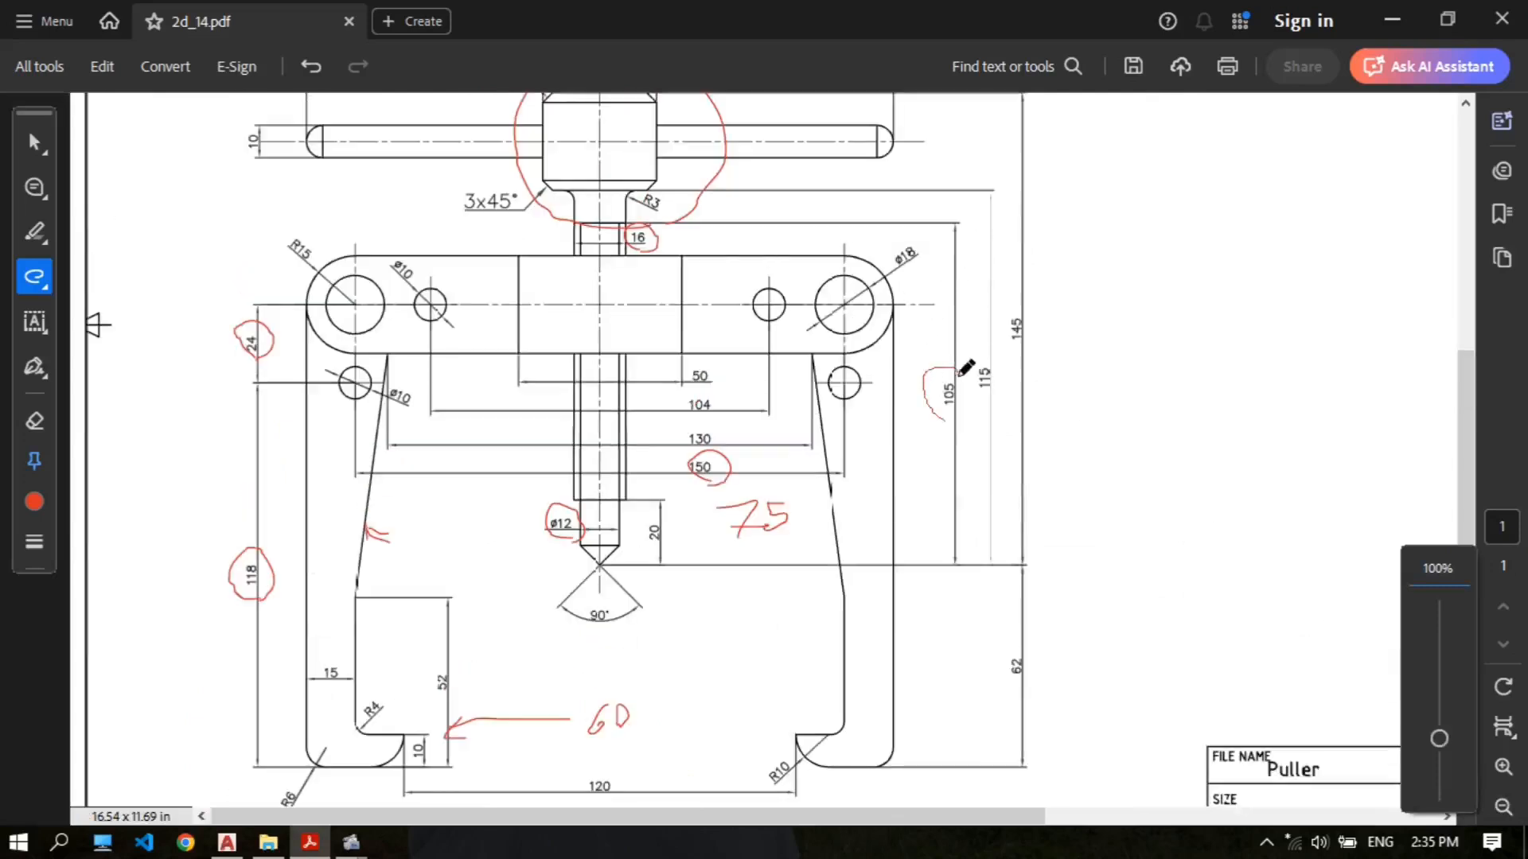
pyautogui.moveTo(959, 374); pyautogui.dragTo(936, 407)
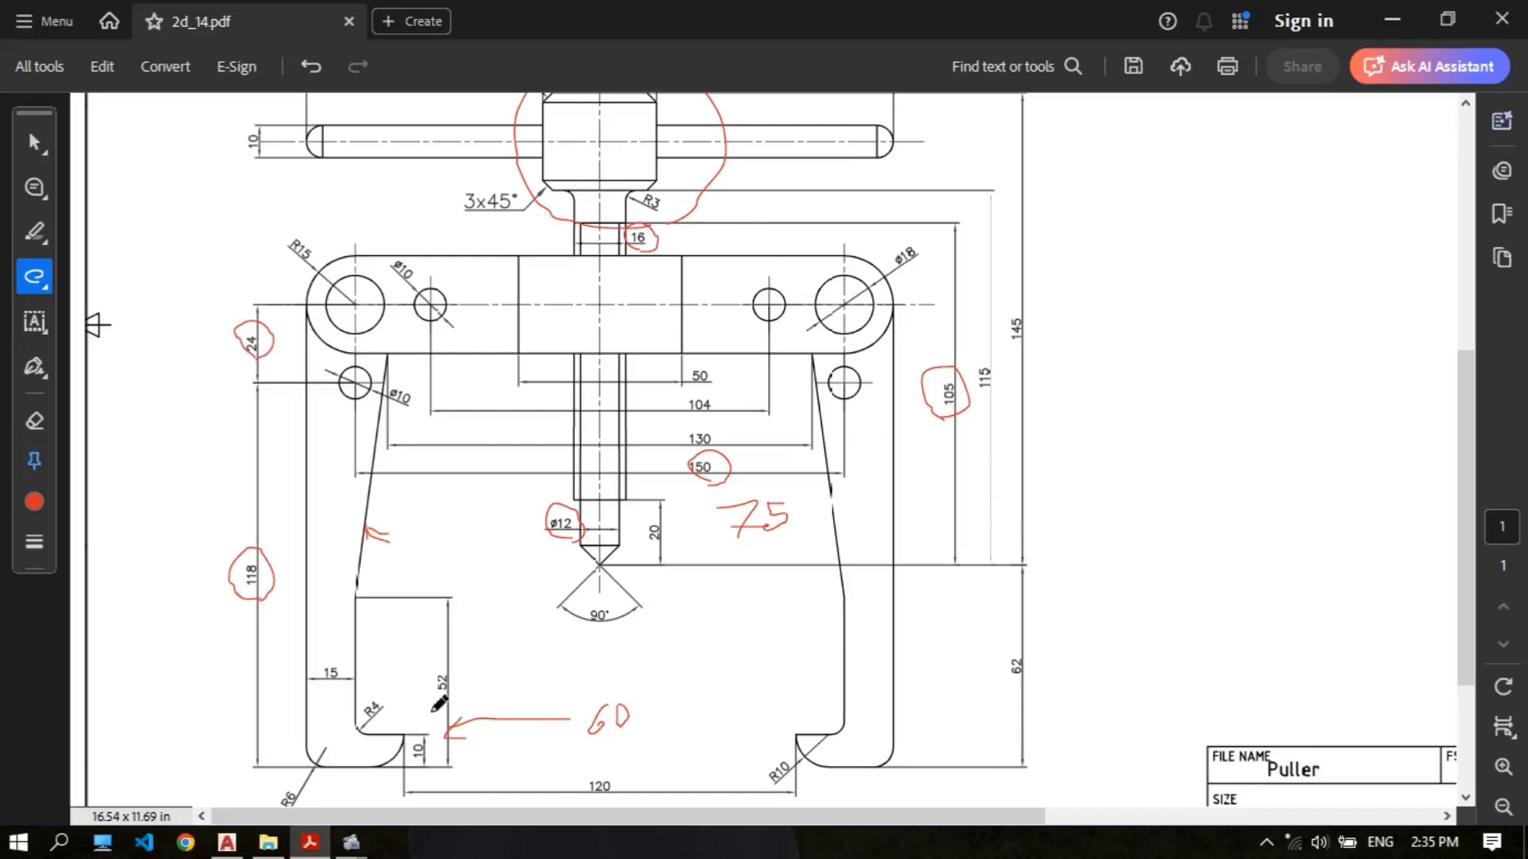
# Step: Switch to AutoCAD and offset the horizontal line through the screw's tip point upward by 105
pyautogui.click(230, 847)
pyautogui.scroll(-4, 935, 529)
pyautogui.moveTo(953, 526); pyautogui.dragTo(853, 398, button='middle')
pyautogui.write('O')
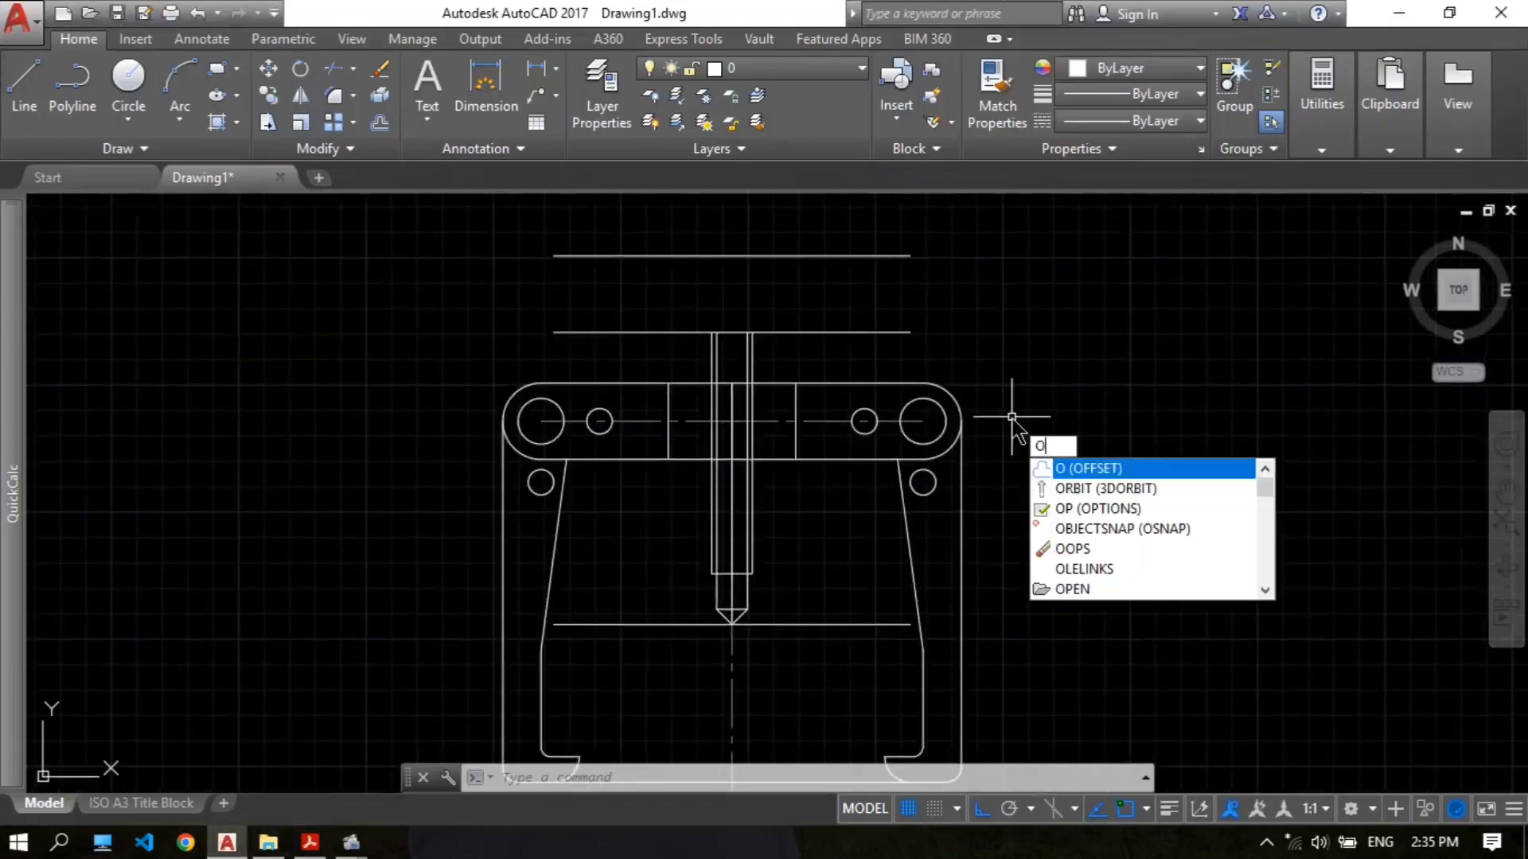
pyautogui.press('Return')
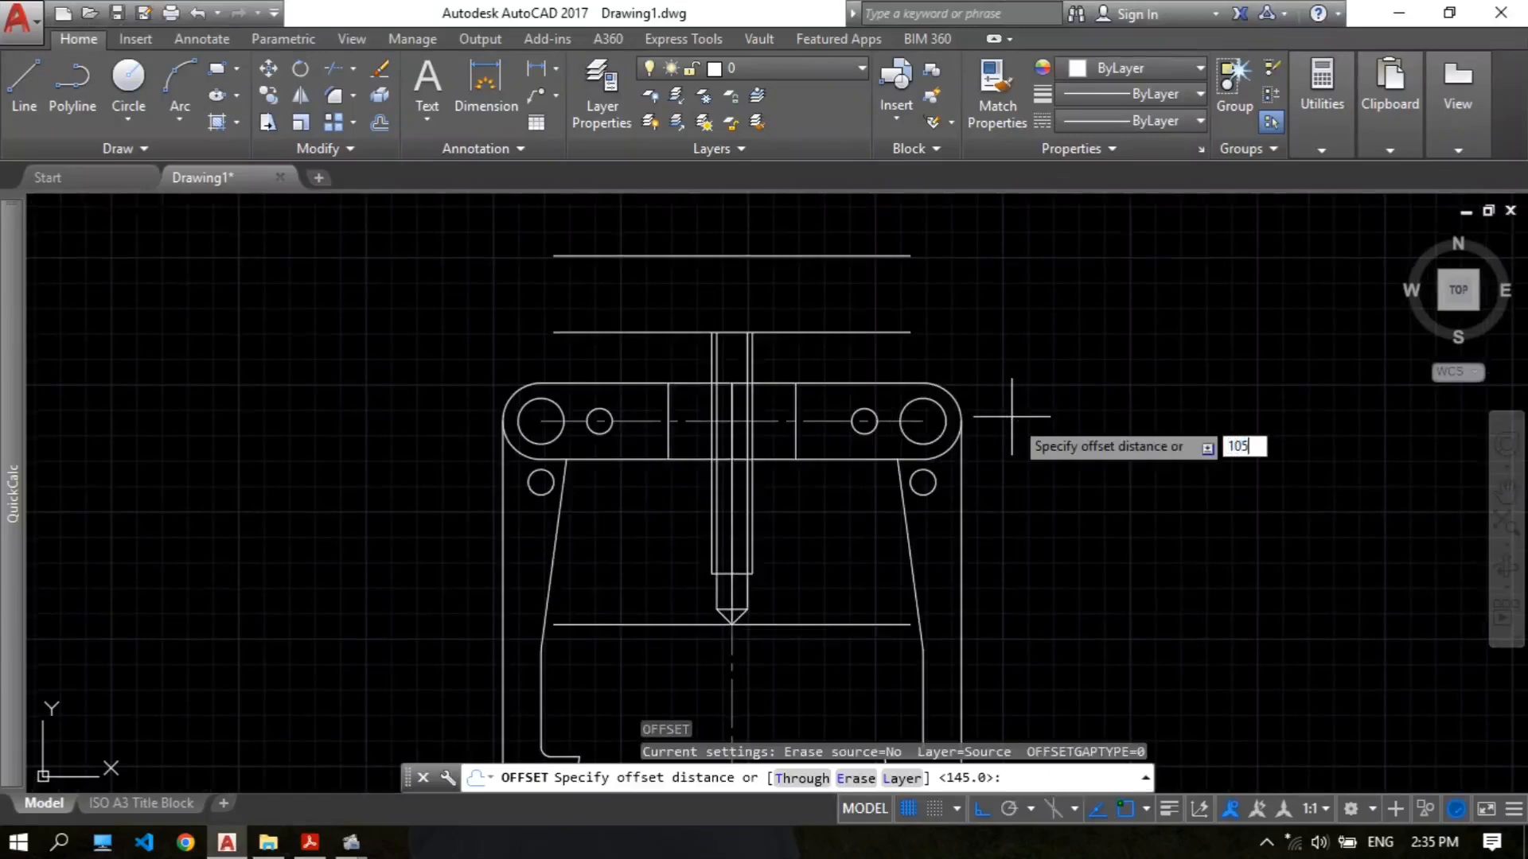
pyautogui.write('105')
pyautogui.press('Return')
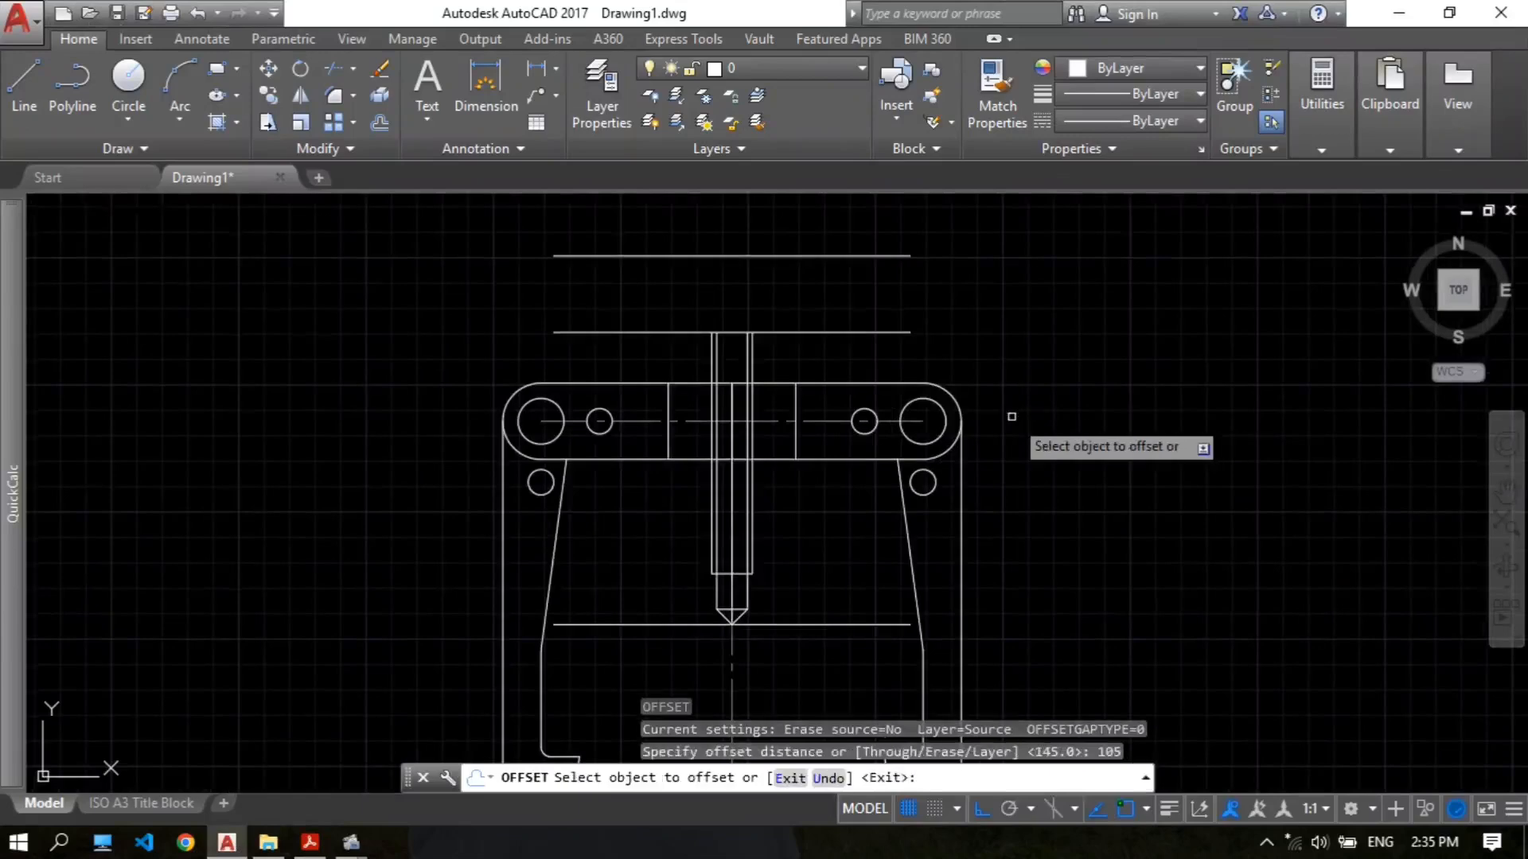
pyautogui.click(868, 624)
pyautogui.click(923, 318)
pyautogui.press('Return')
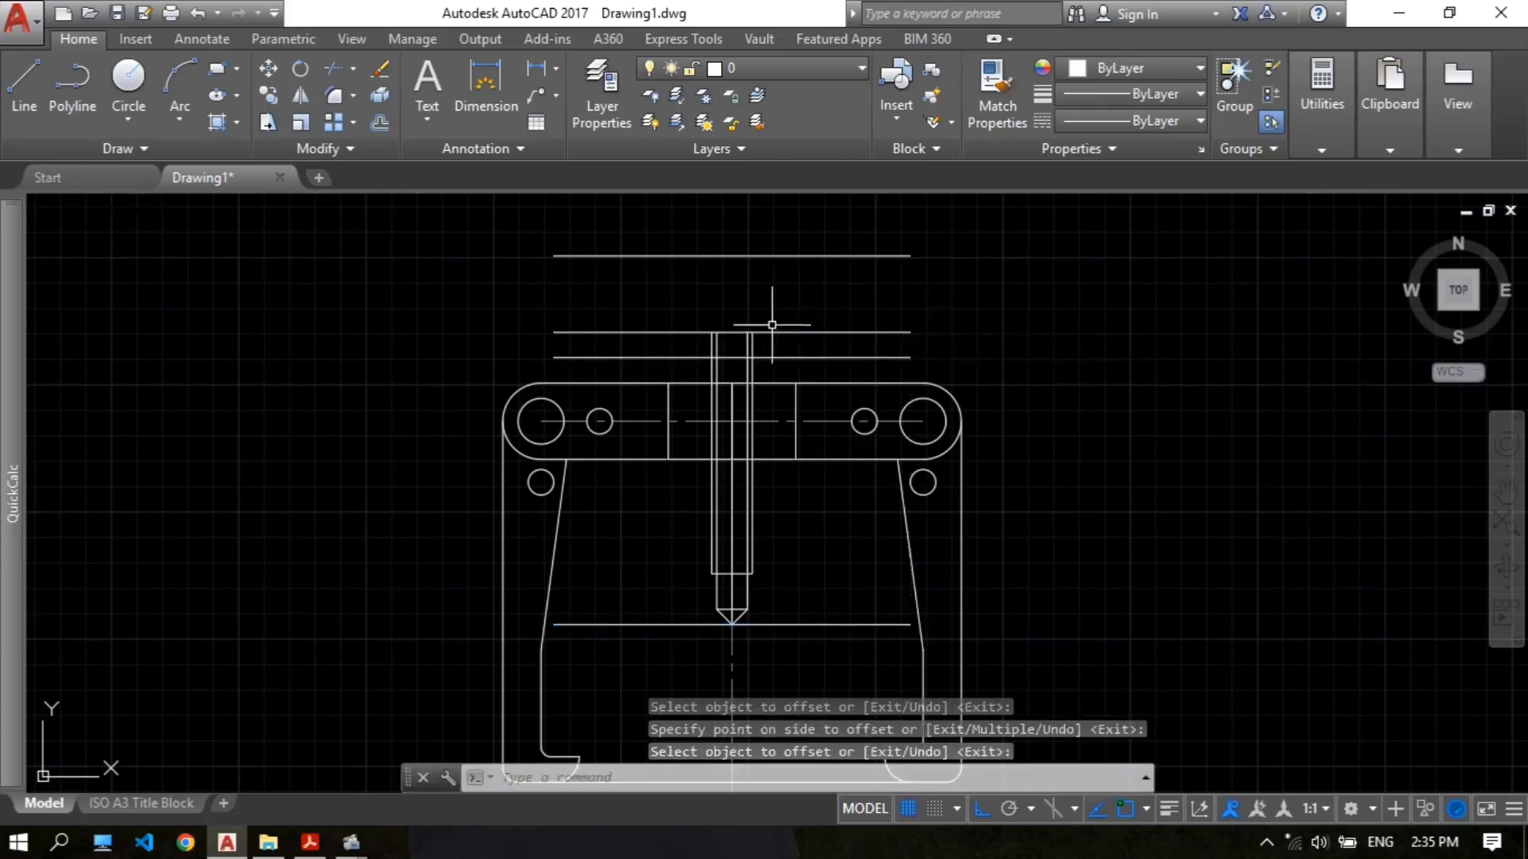
# Step: Trim the screw's two inner vertical edges above the new 105 offset line, and trim that line outside the screw's outer edges
pyautogui.scroll(2, 778, 324)
pyautogui.scroll(2, 726, 359)
pyautogui.scroll(2, 692, 339)
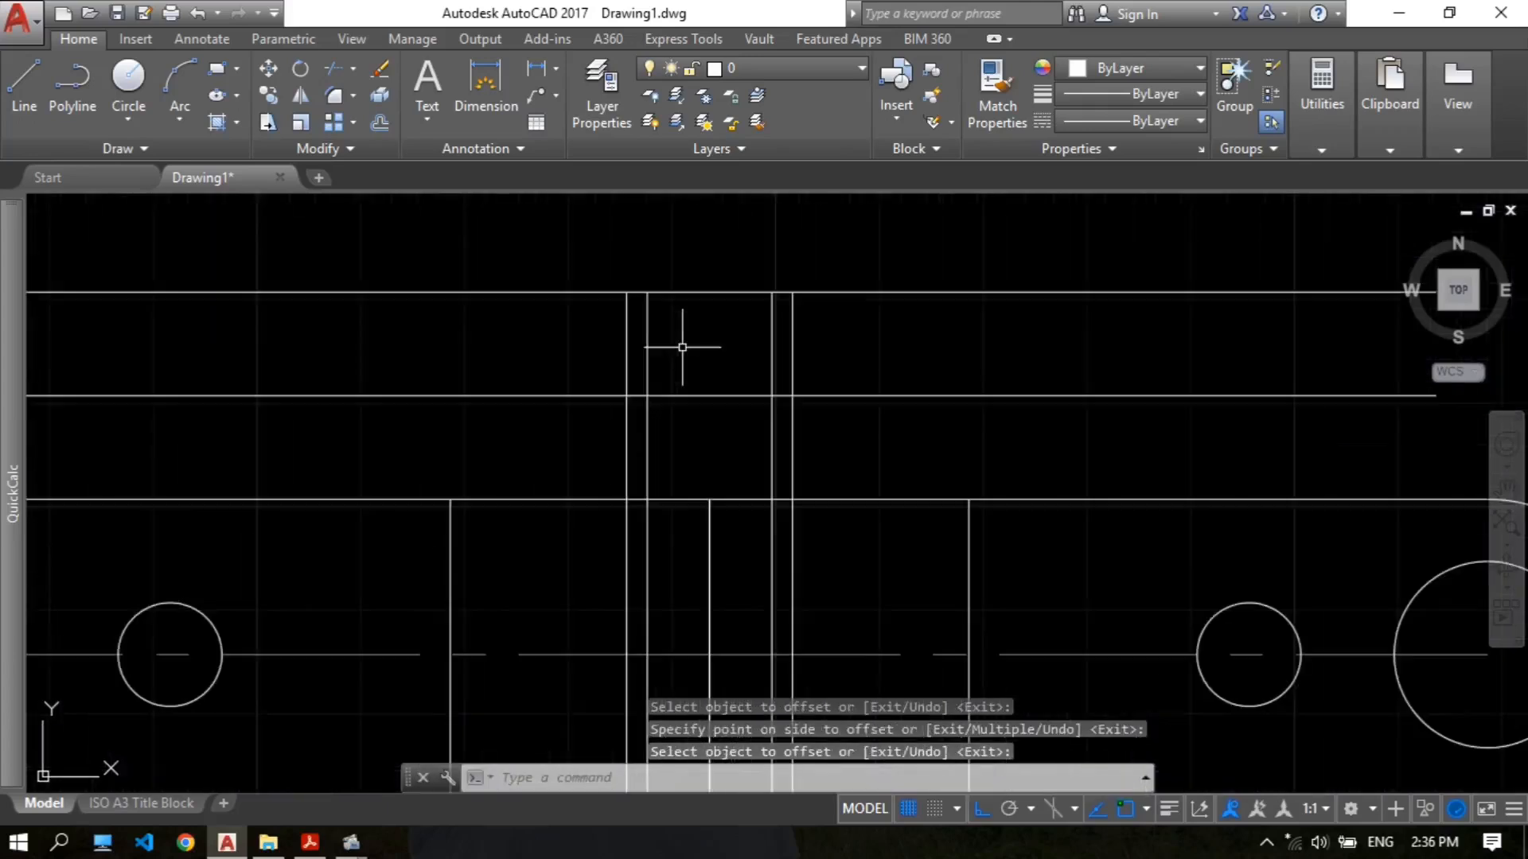
pyautogui.write('tr')
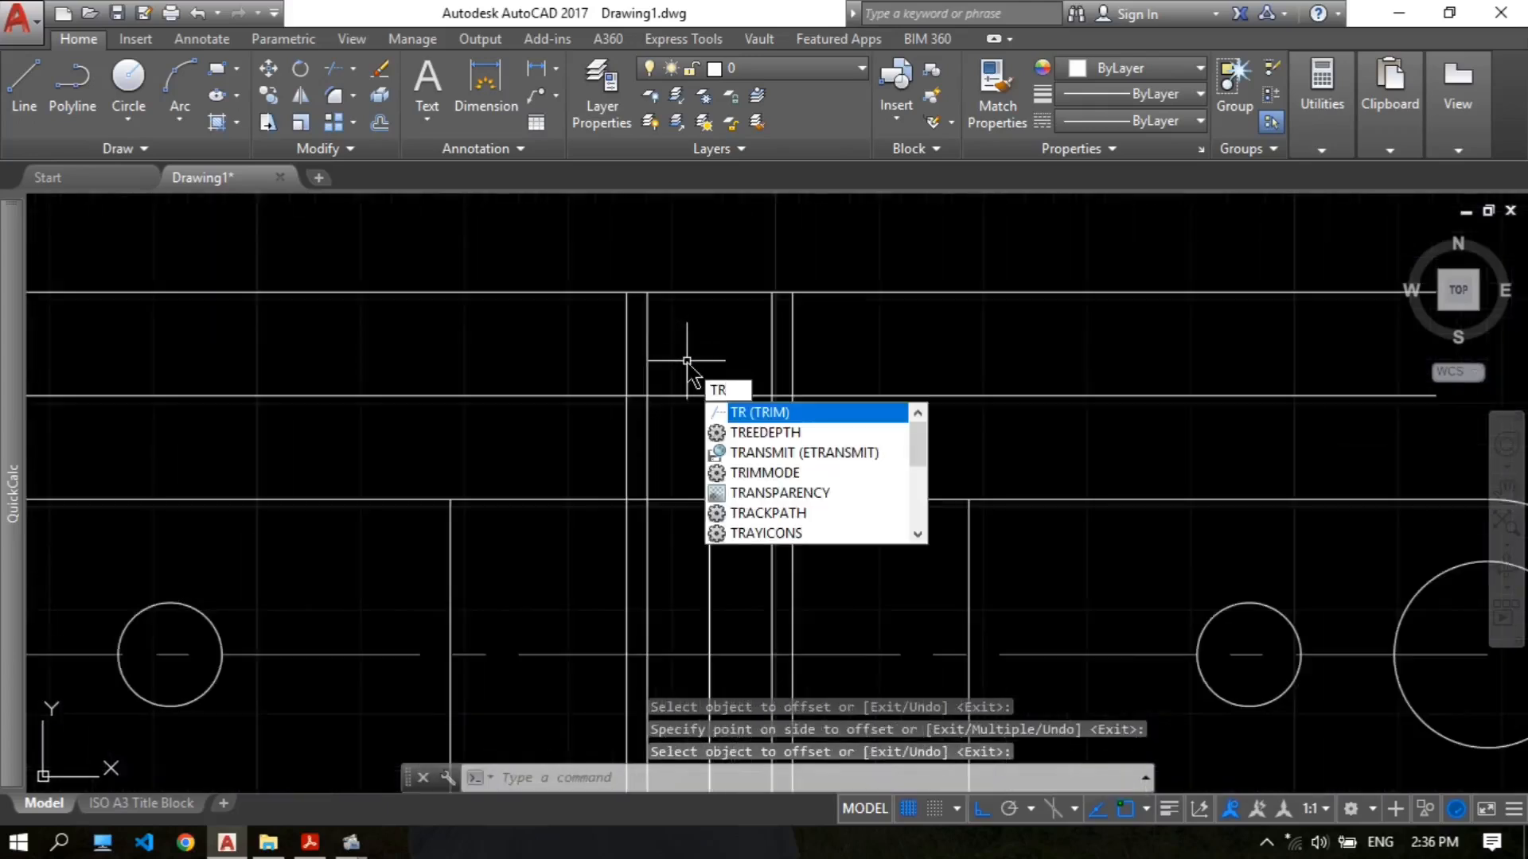
pyautogui.press('Return')
pyautogui.press('Return')
pyautogui.click(648, 342)
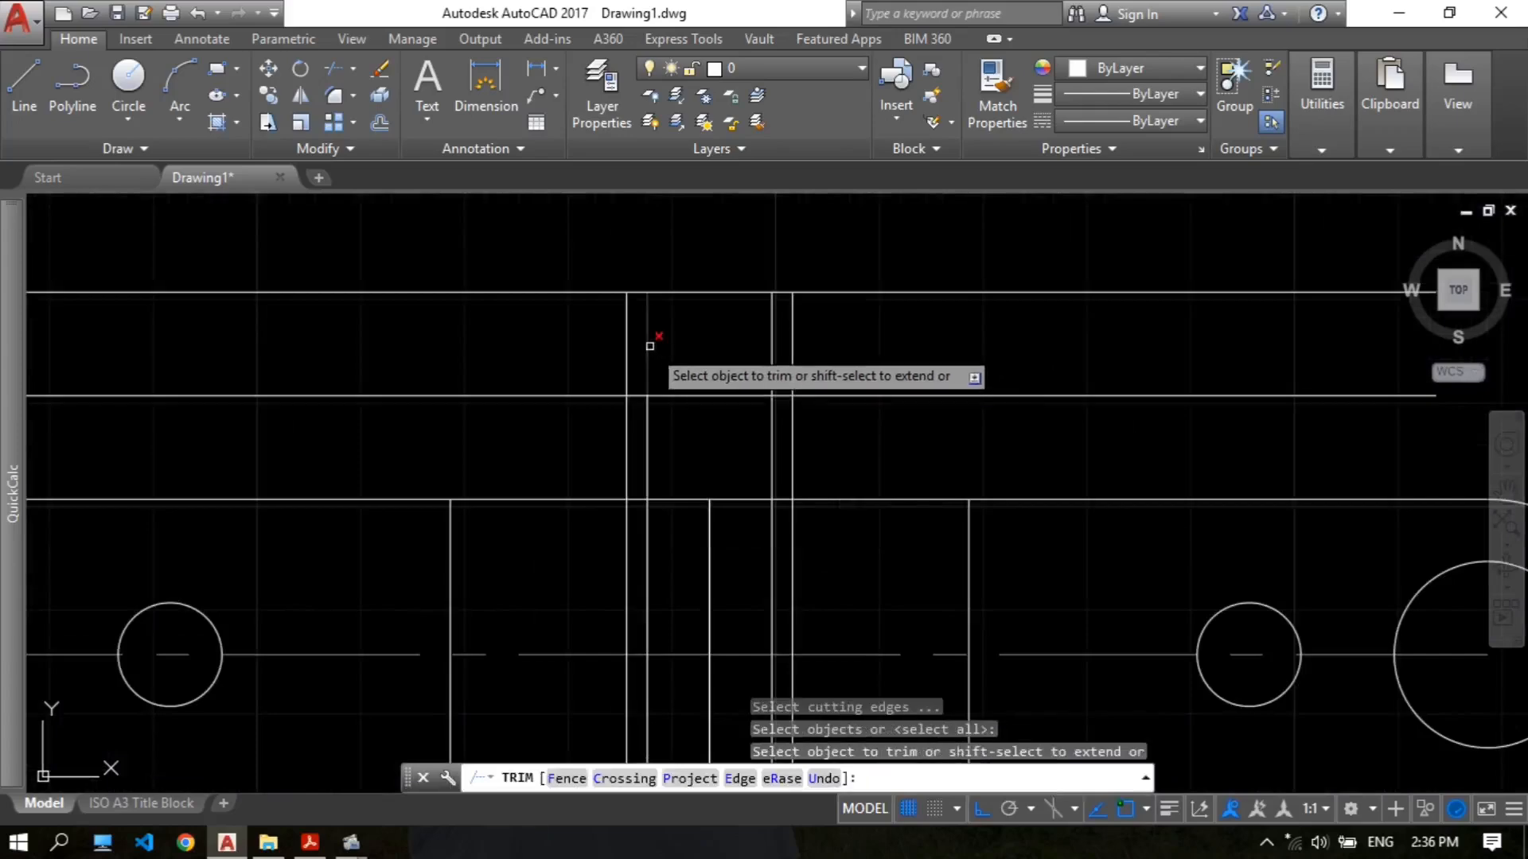
pyautogui.click(771, 338)
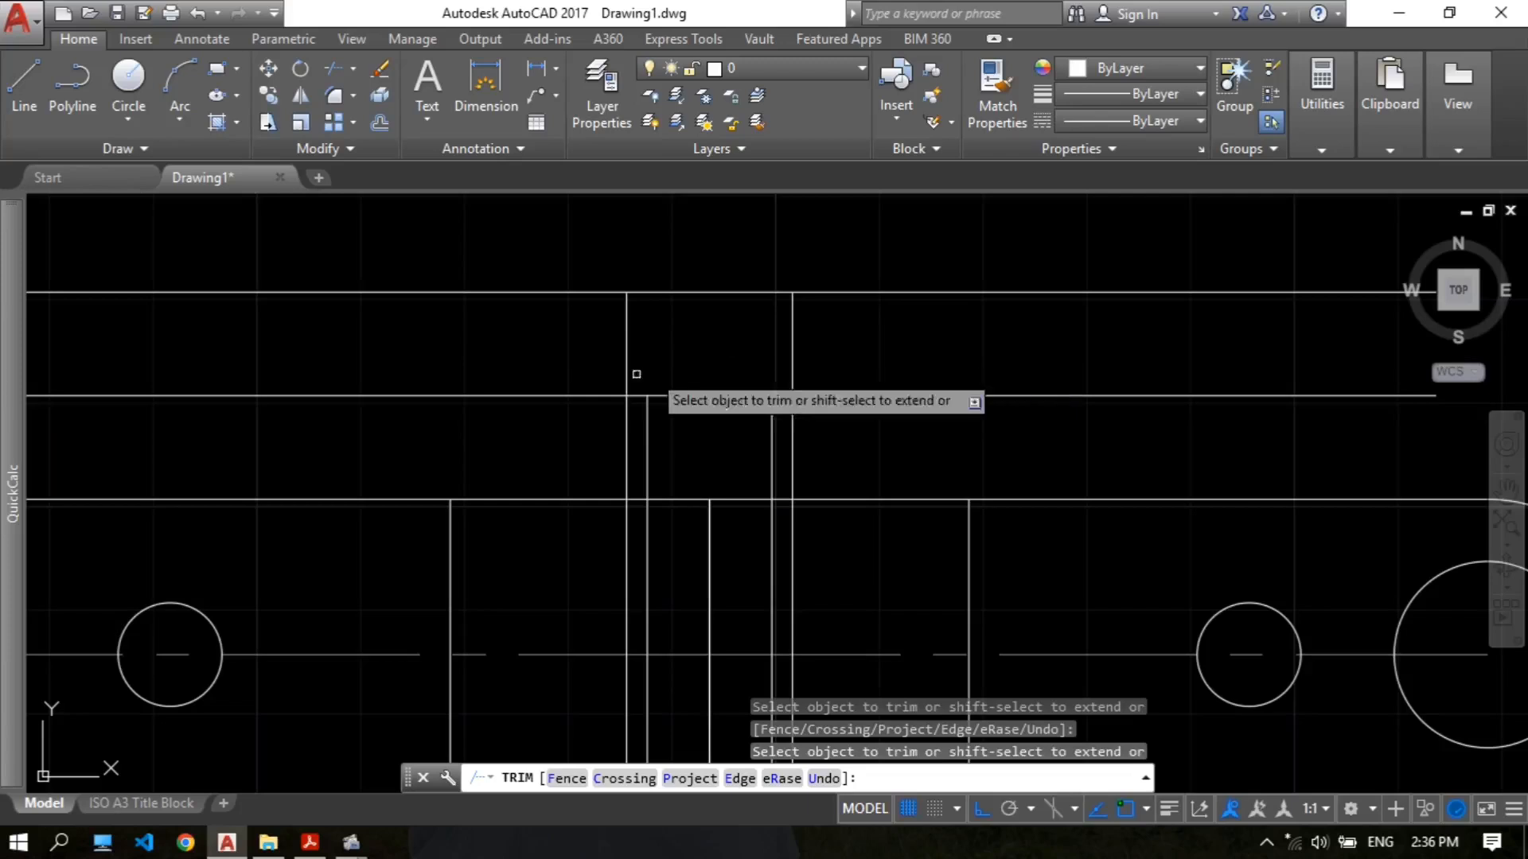
pyautogui.click(570, 395)
pyautogui.click(827, 394)
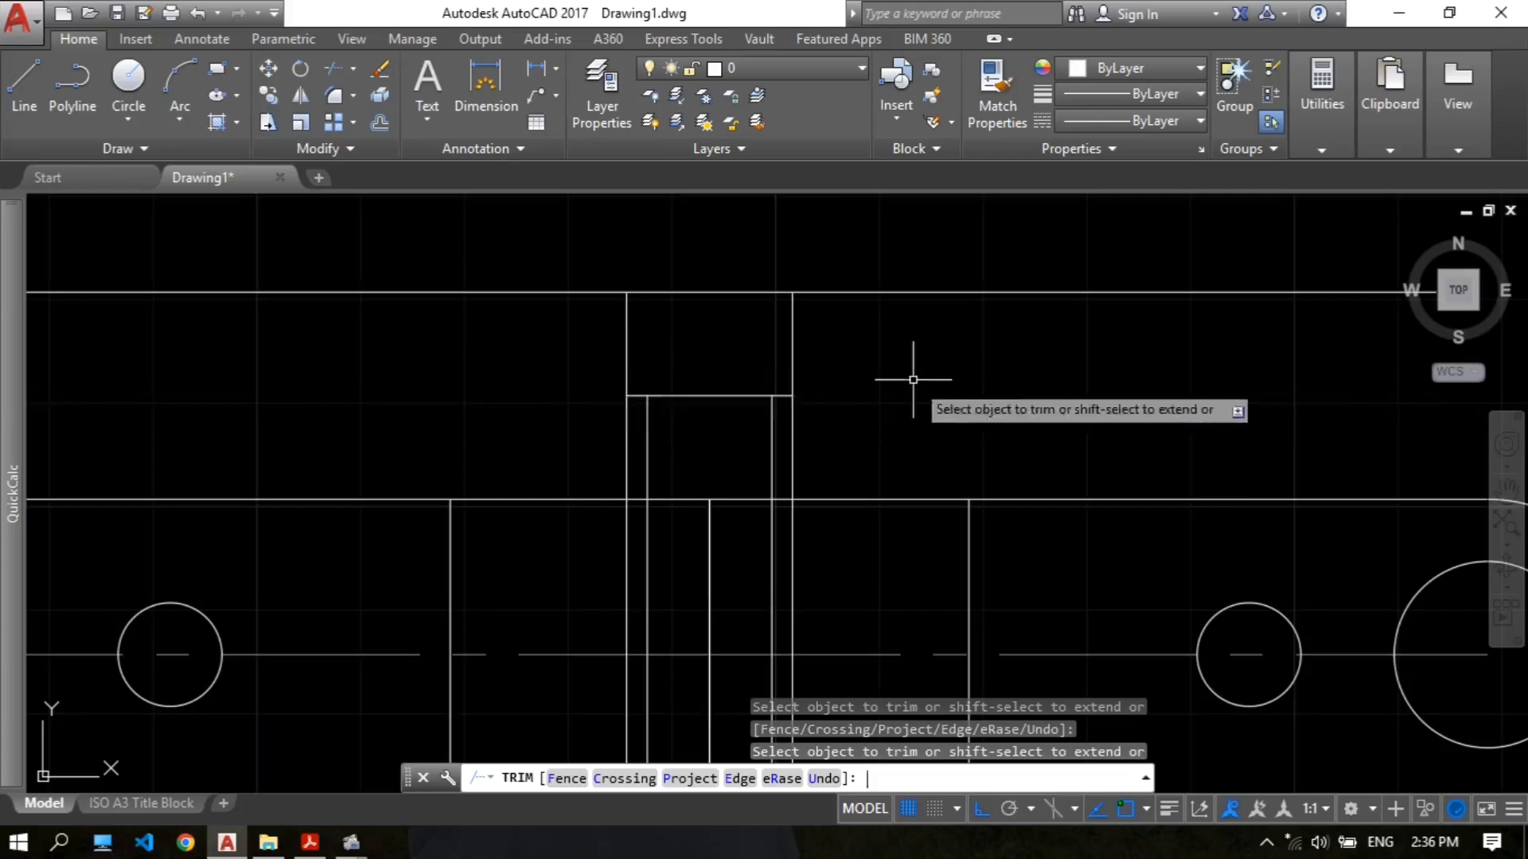
pyautogui.press('Return')
# Step: Switch to 2d_14.pdf, review the screw head's width, tick the head and write 17 beside it in freehand red
pyautogui.scroll(-4, 912, 380)
pyautogui.click(309, 841)
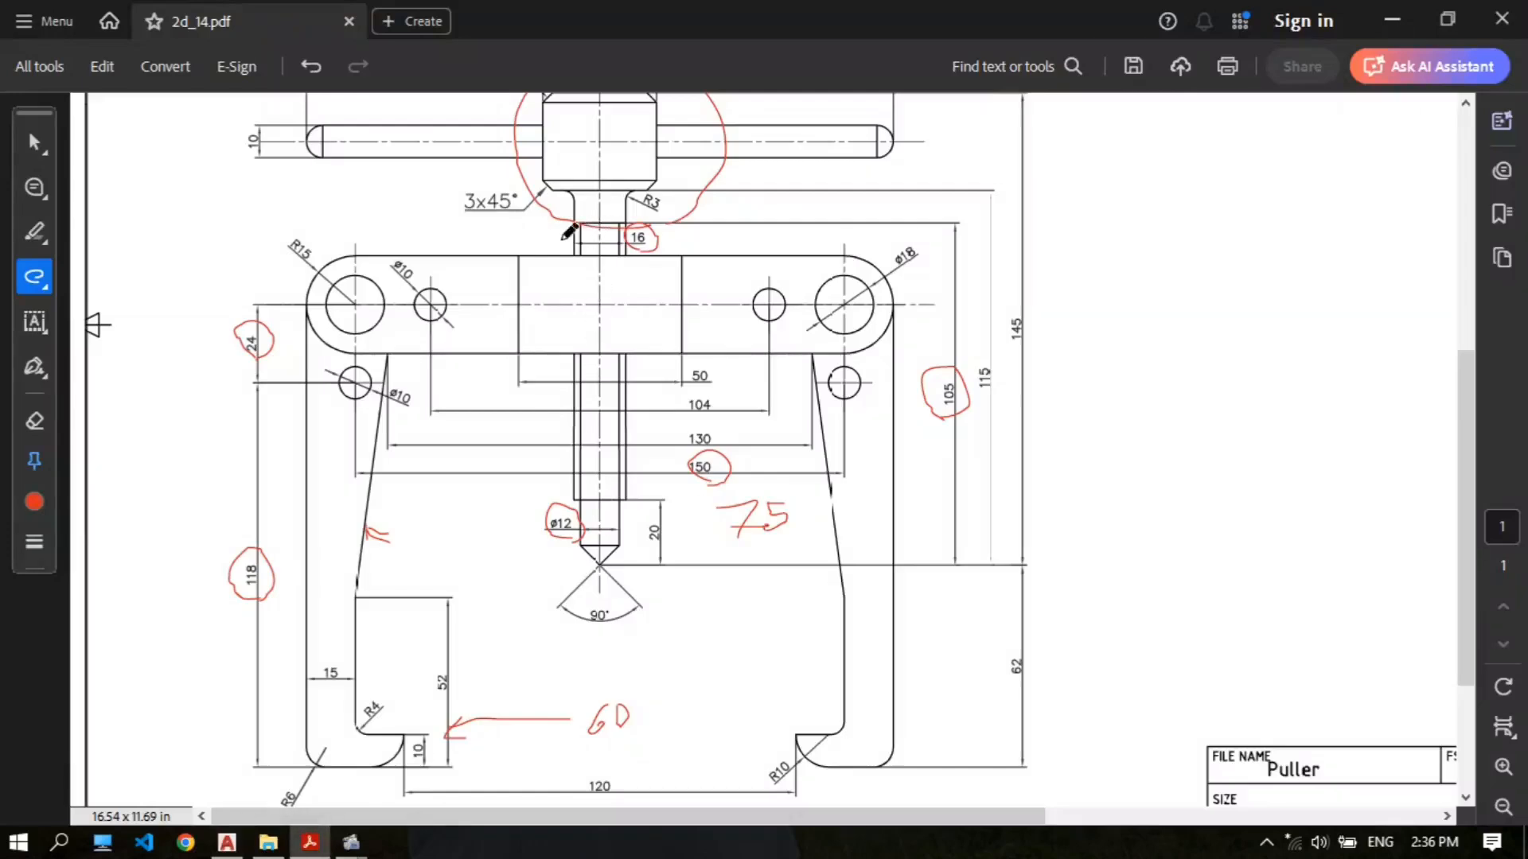
pyautogui.scroll(3, 623, 181)
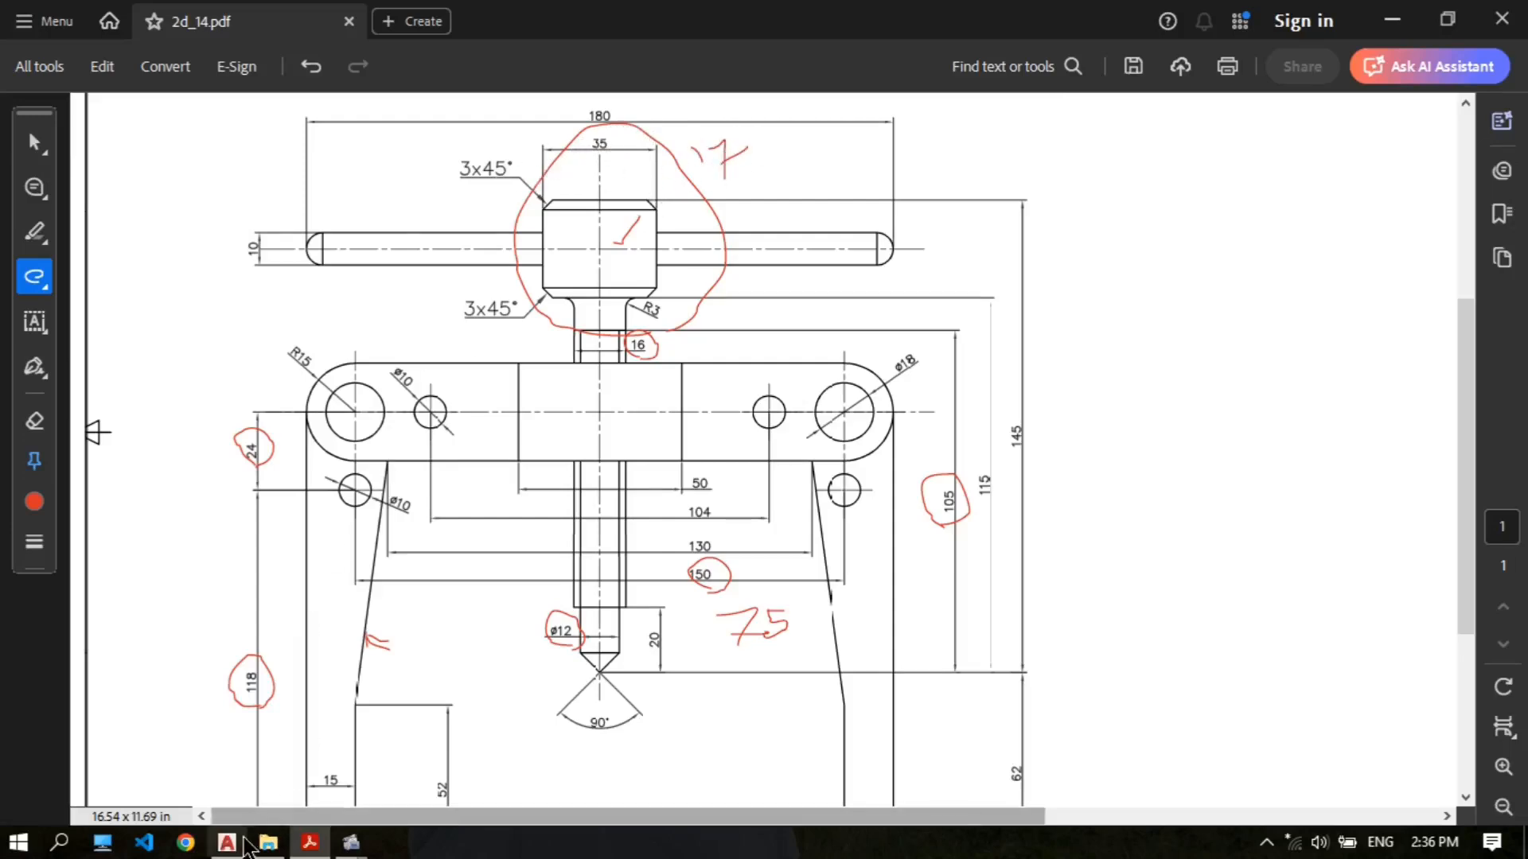
# Step: Switch to AutoCAD and draw a vertical centre line from the screw's top midpoint up to the head's top line
pyautogui.click(237, 841)
pyautogui.scroll(-2, 889, 263)
pyautogui.moveTo(889, 263); pyautogui.dragTo(816, 313, button='middle')
pyautogui.scroll(2, 803, 328)
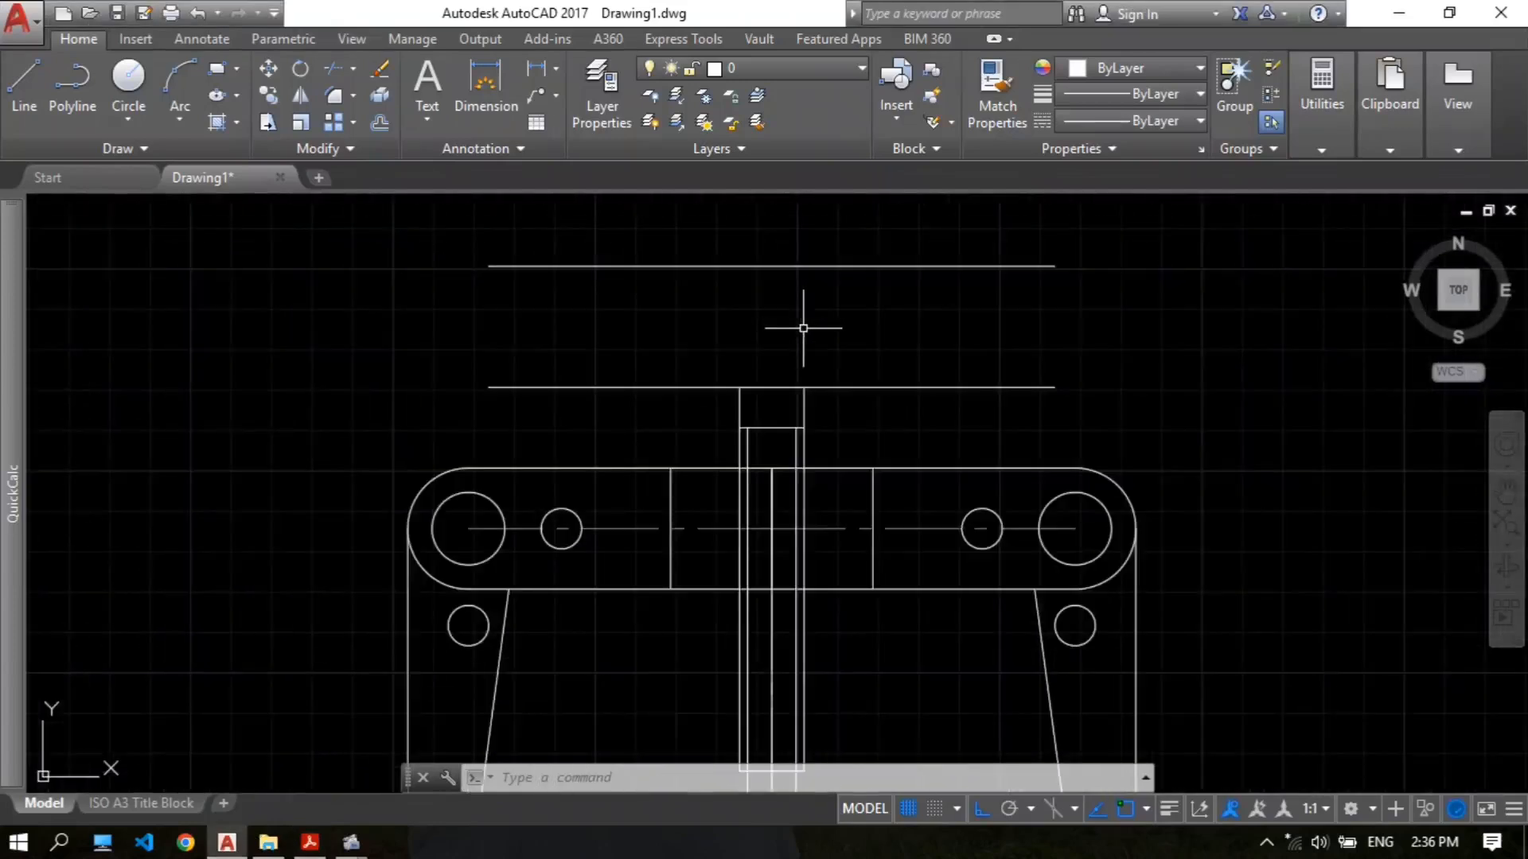
pyautogui.write('l')
pyautogui.press('Return')
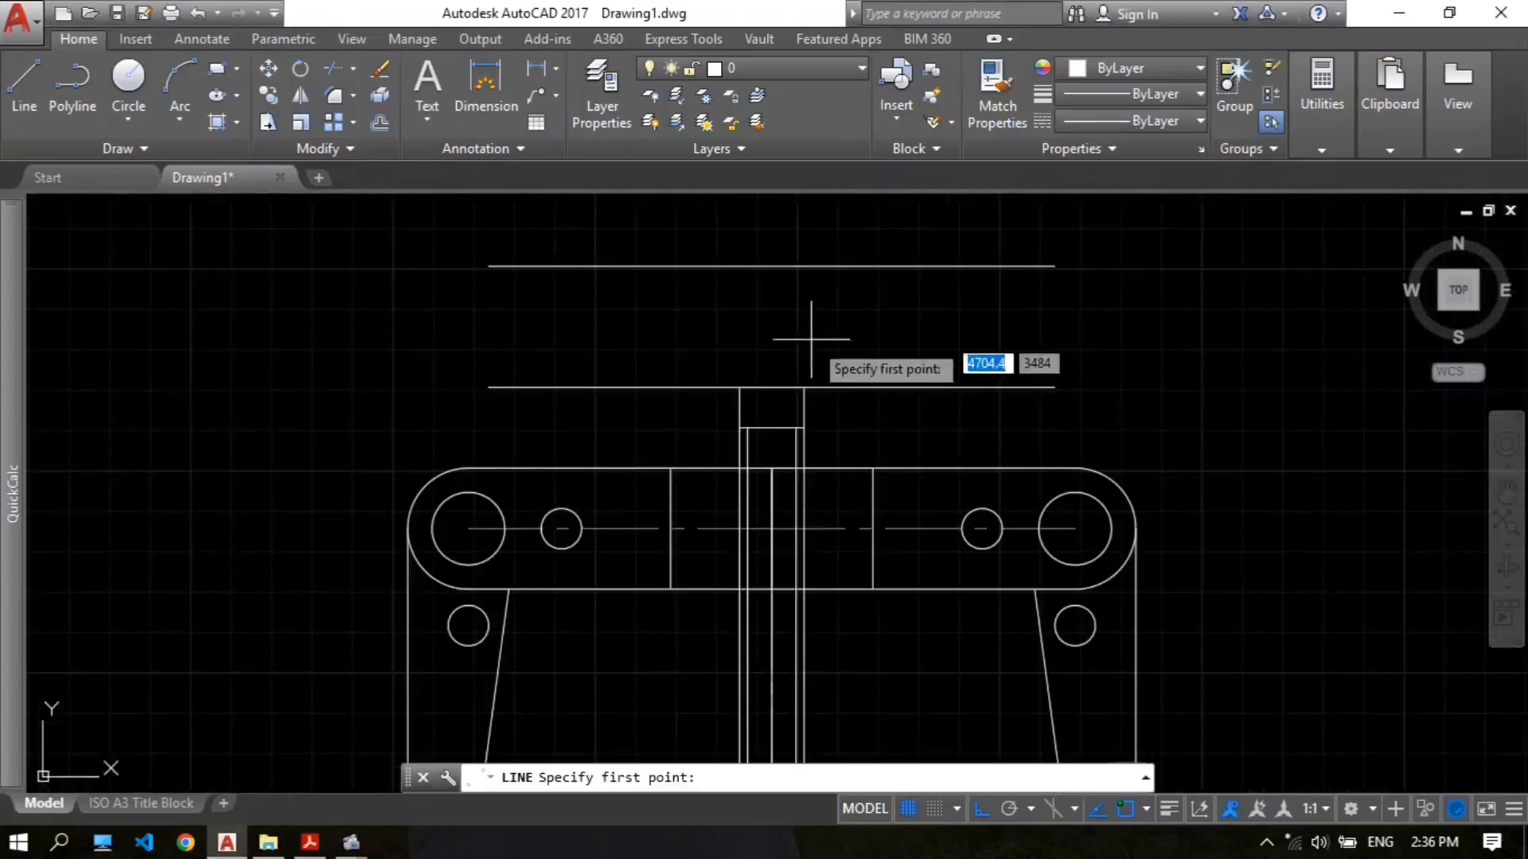
pyautogui.click(771, 387)
pyautogui.click(772, 264)
pyautogui.press('Return')
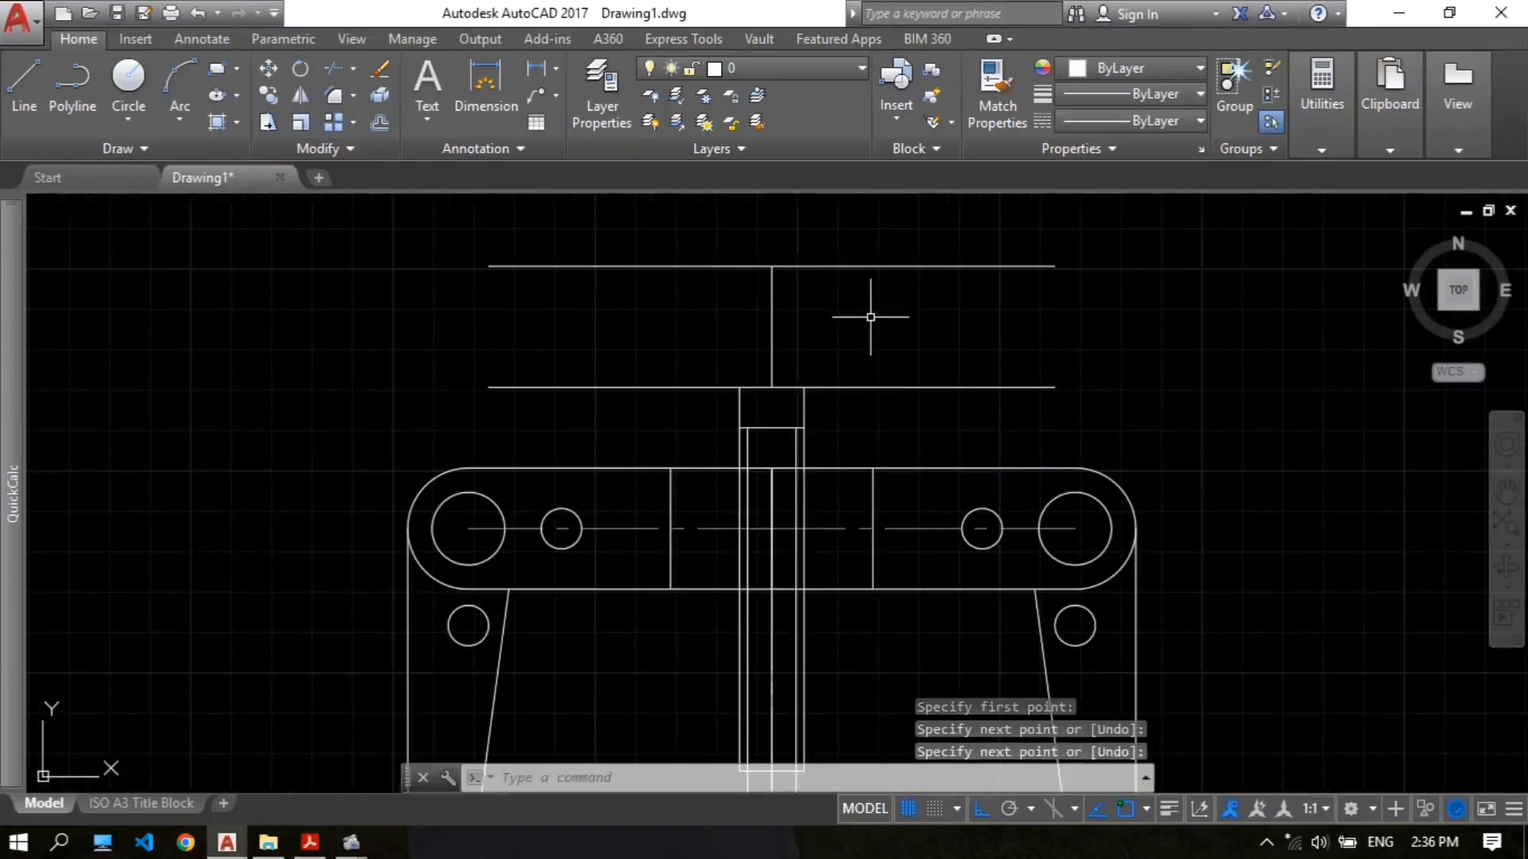
# Step: Offset the head's vertical centre line by 17 to both sides to form the head's side edges
pyautogui.write('o')
pyautogui.press('Return')
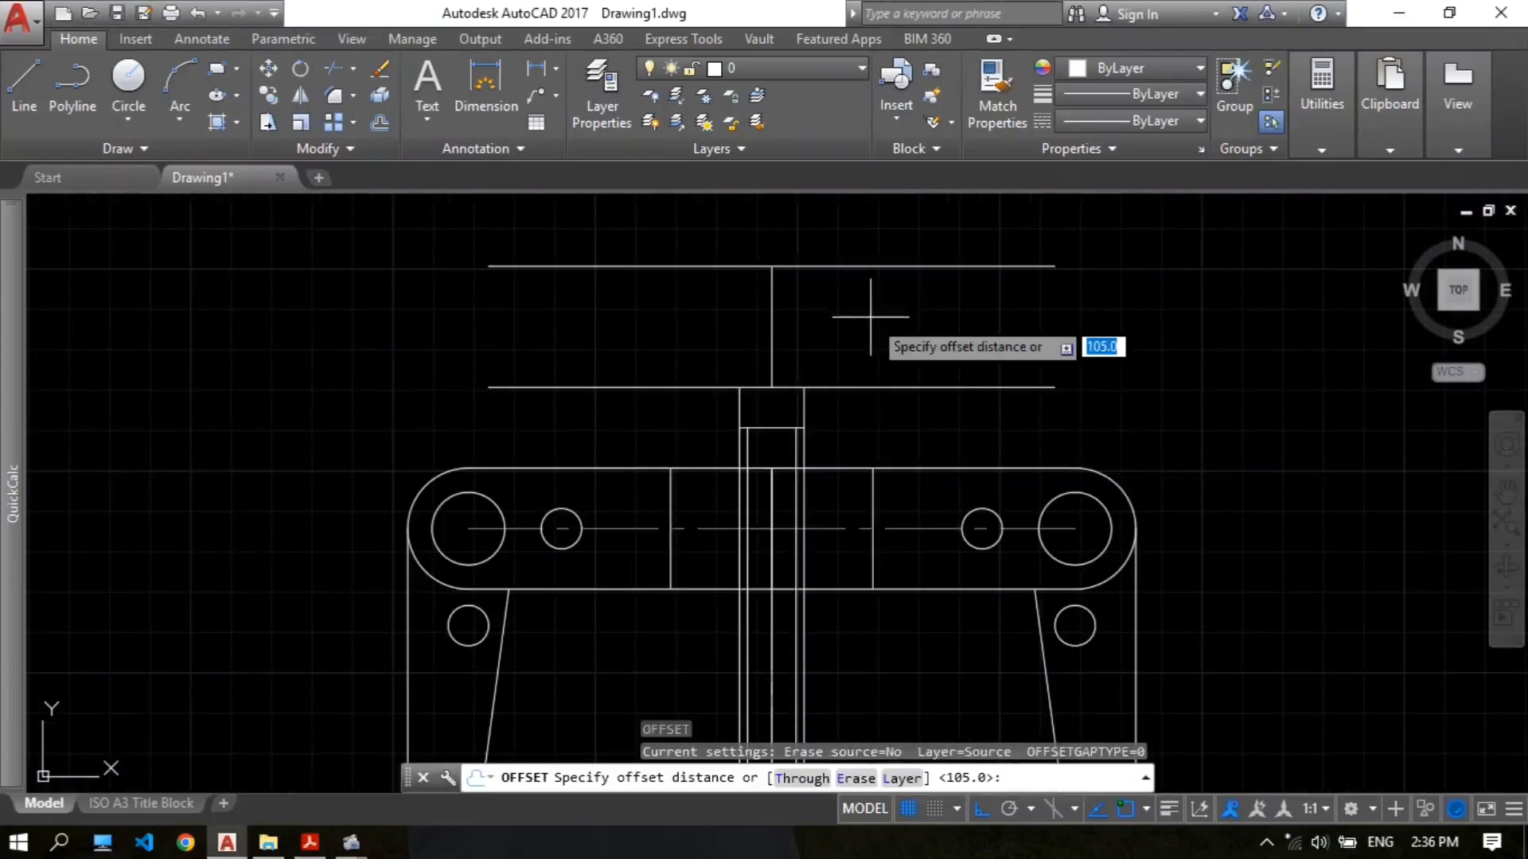
pyautogui.press('Return')
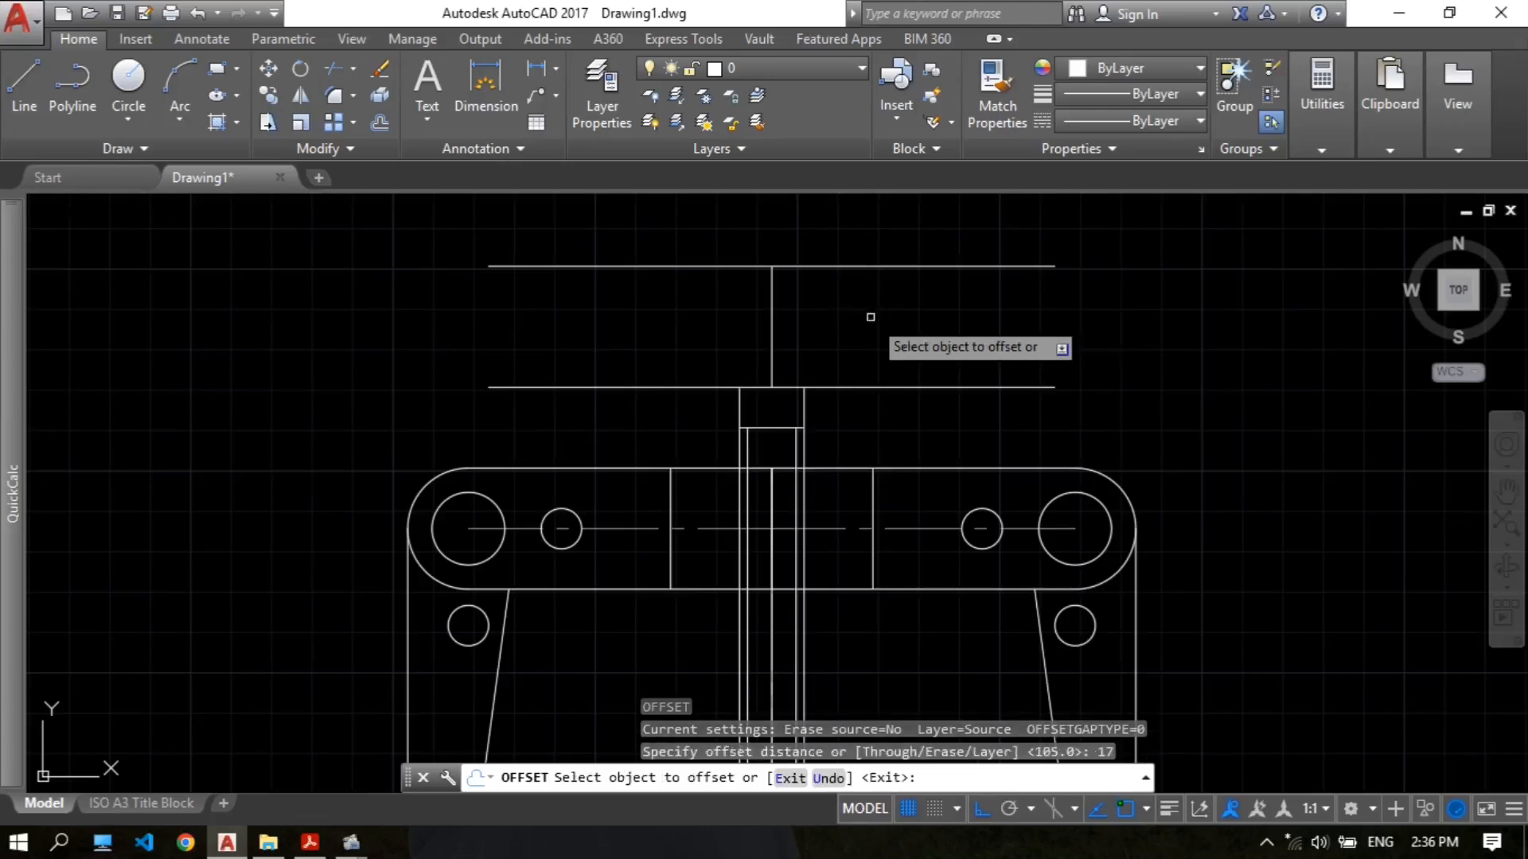
pyautogui.click(771, 310)
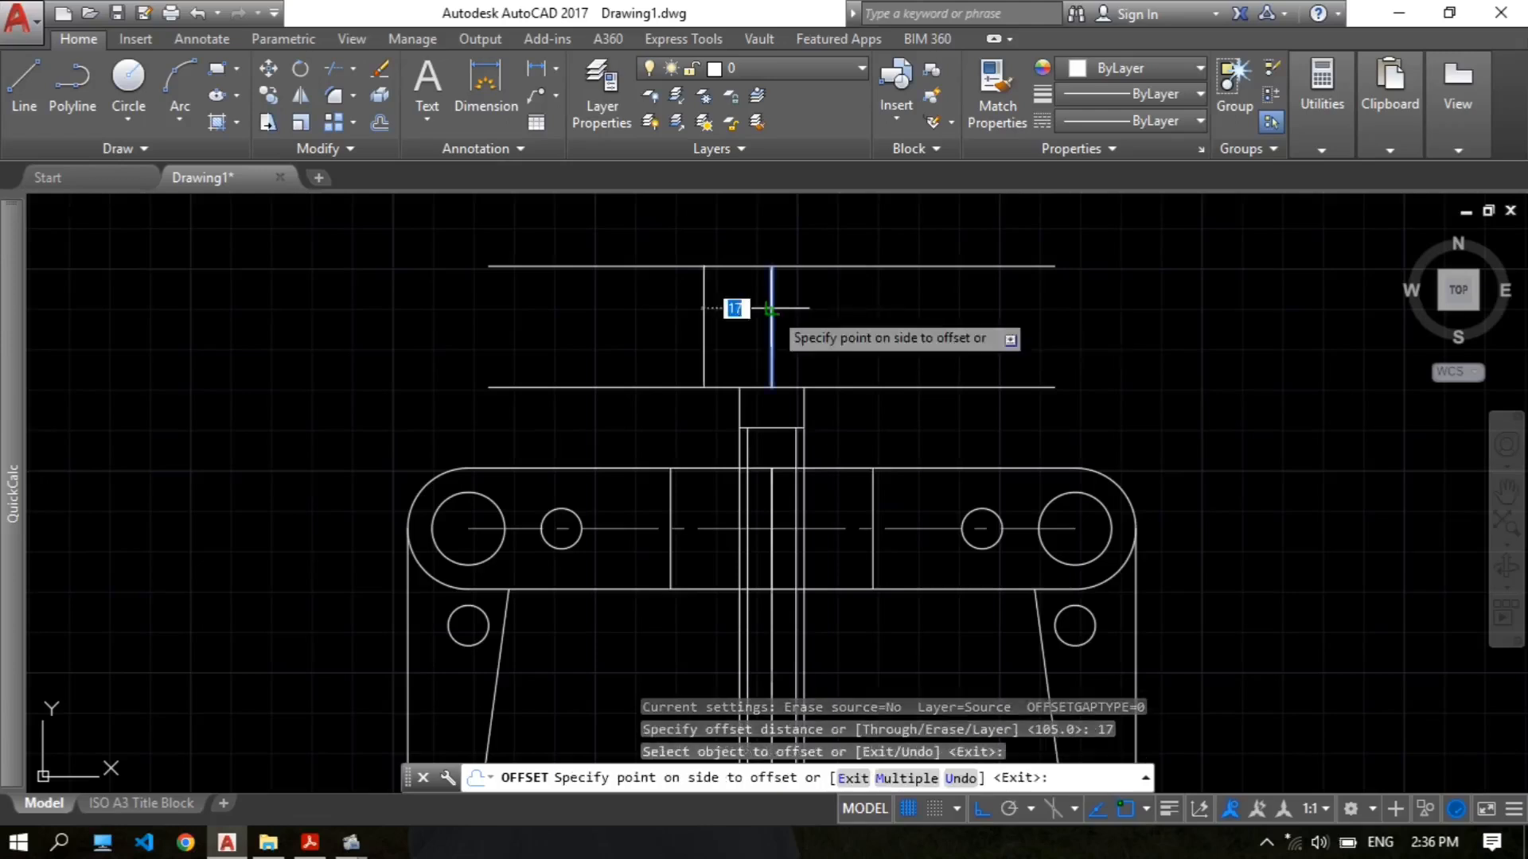
pyautogui.click(899, 301)
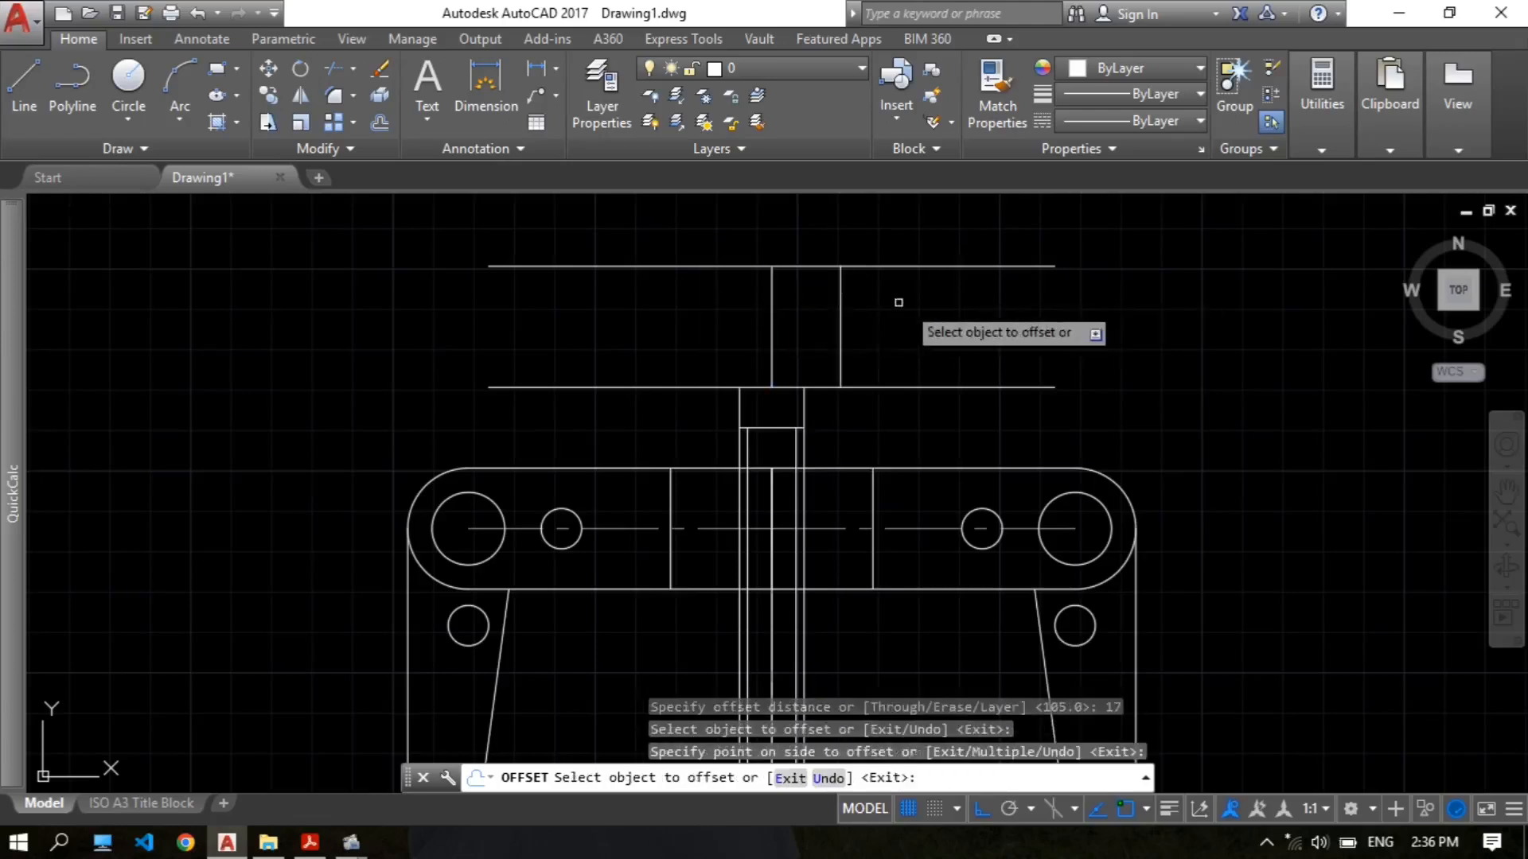
pyautogui.click(772, 322)
pyautogui.click(741, 305)
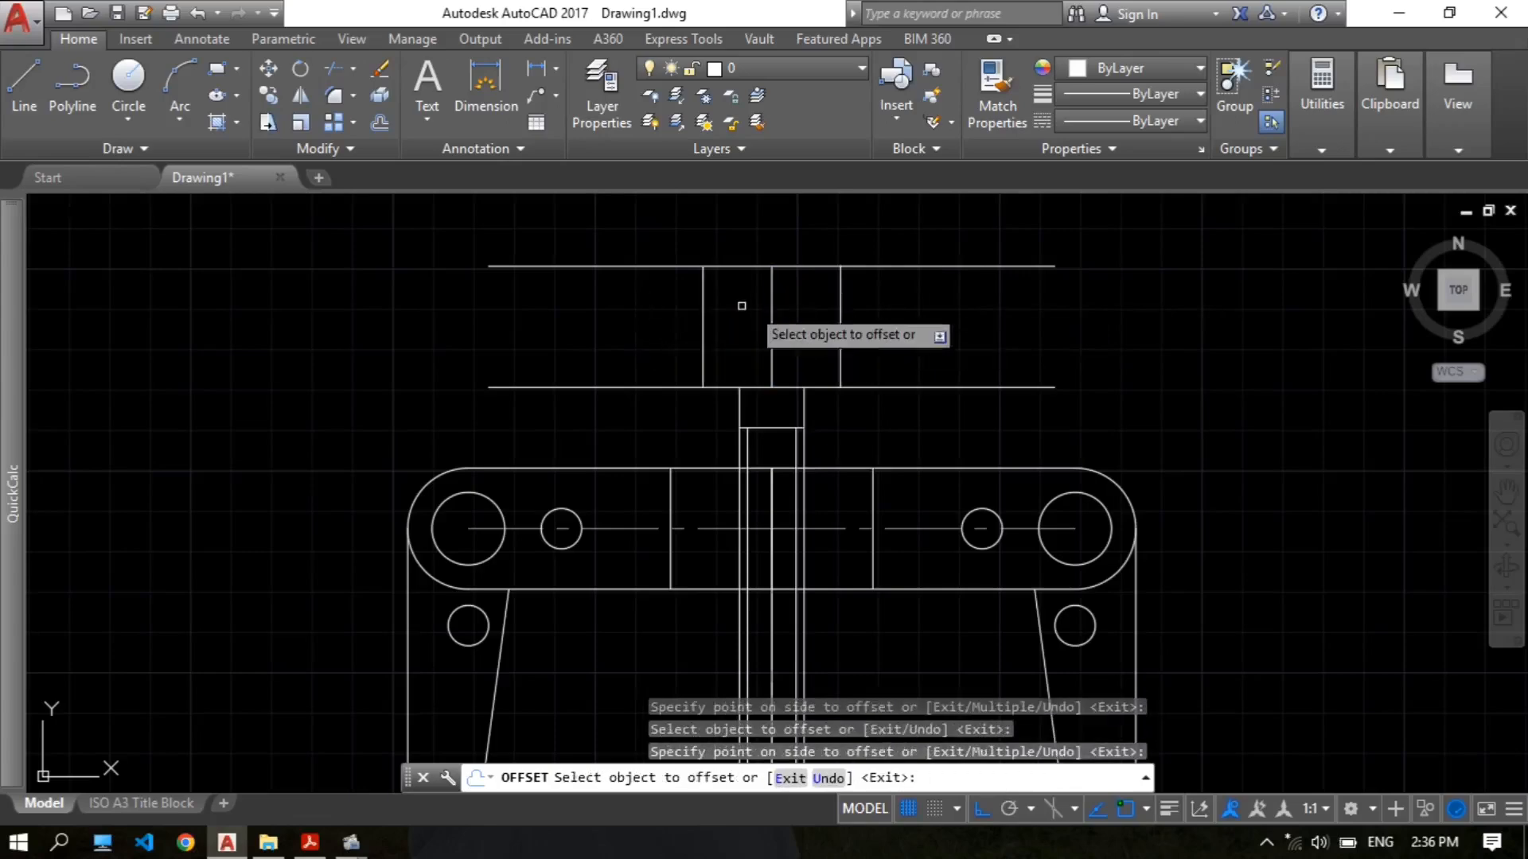
pyautogui.press('Return')
# Step: Trim the two horizontal head lines outside the head's side edges on both sides
pyautogui.scroll(-4, 928, 307)
pyautogui.scroll(2, 843, 341)
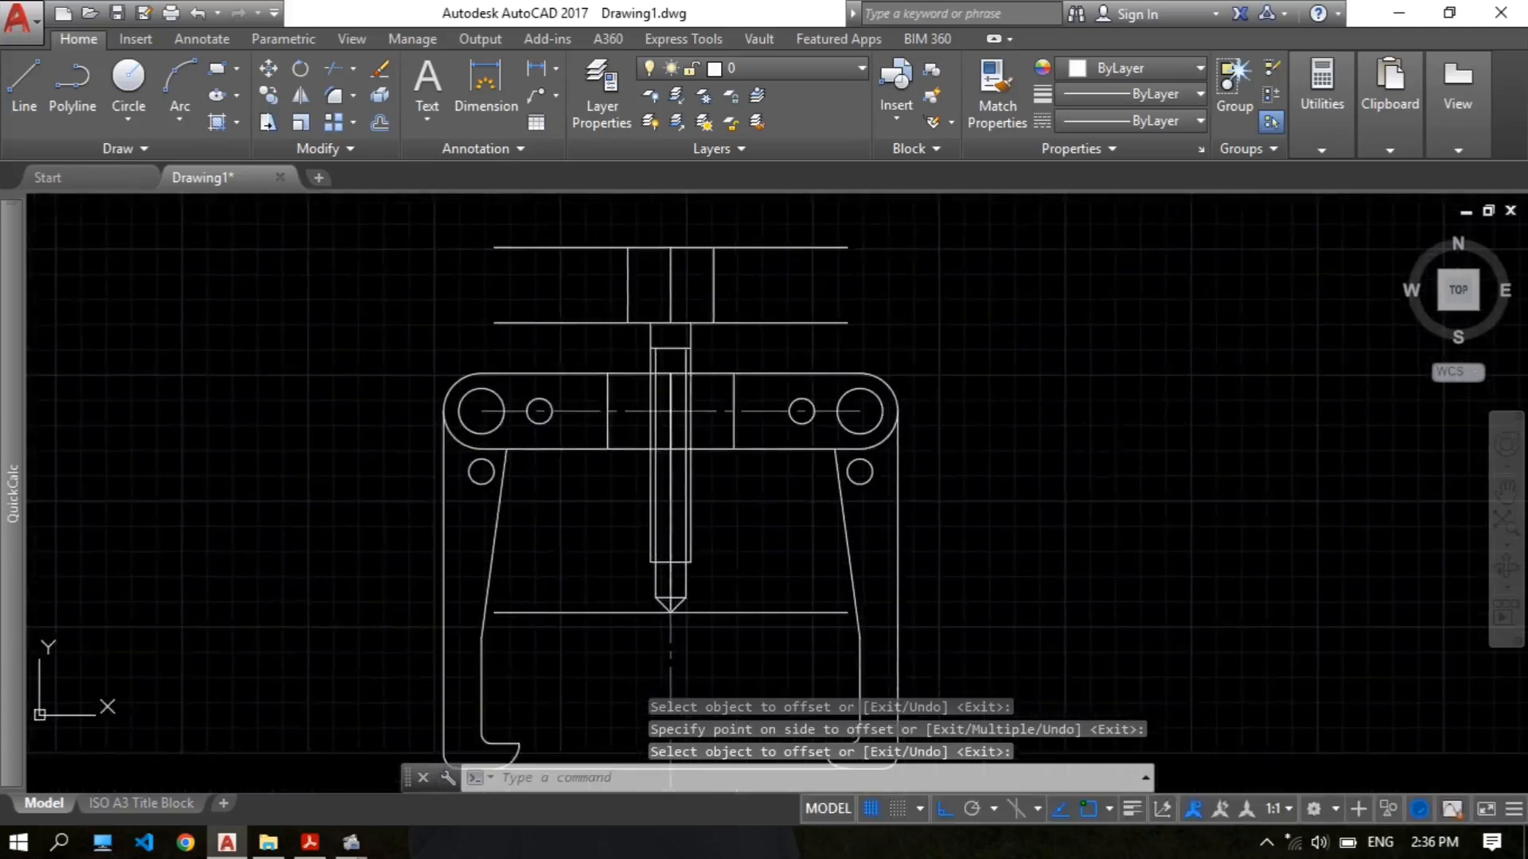
pyautogui.write('tr')
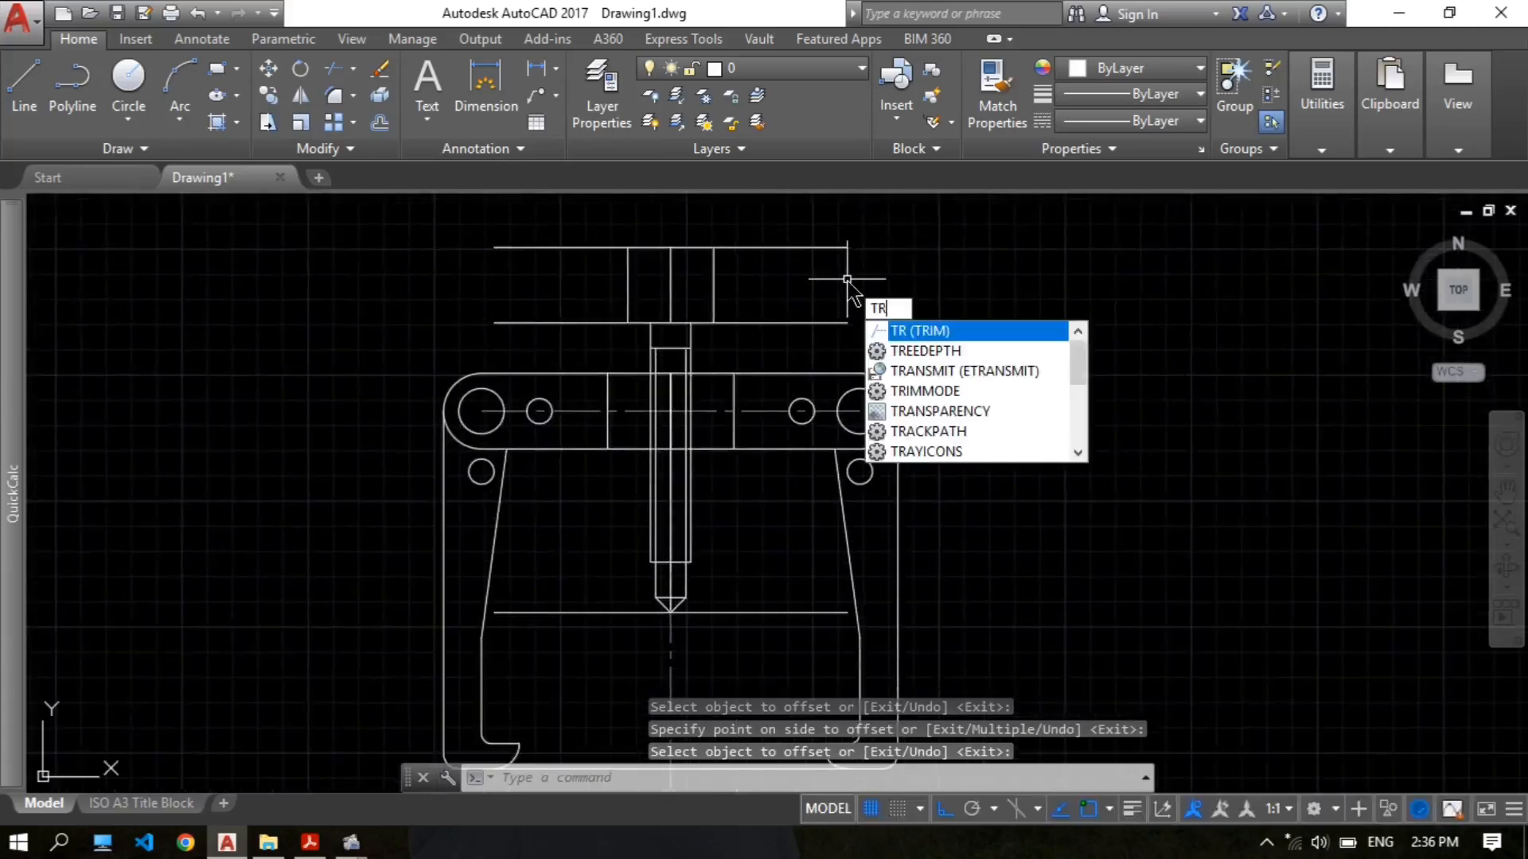
pyautogui.press('Return')
pyautogui.press('Return')
pyautogui.click(786, 235)
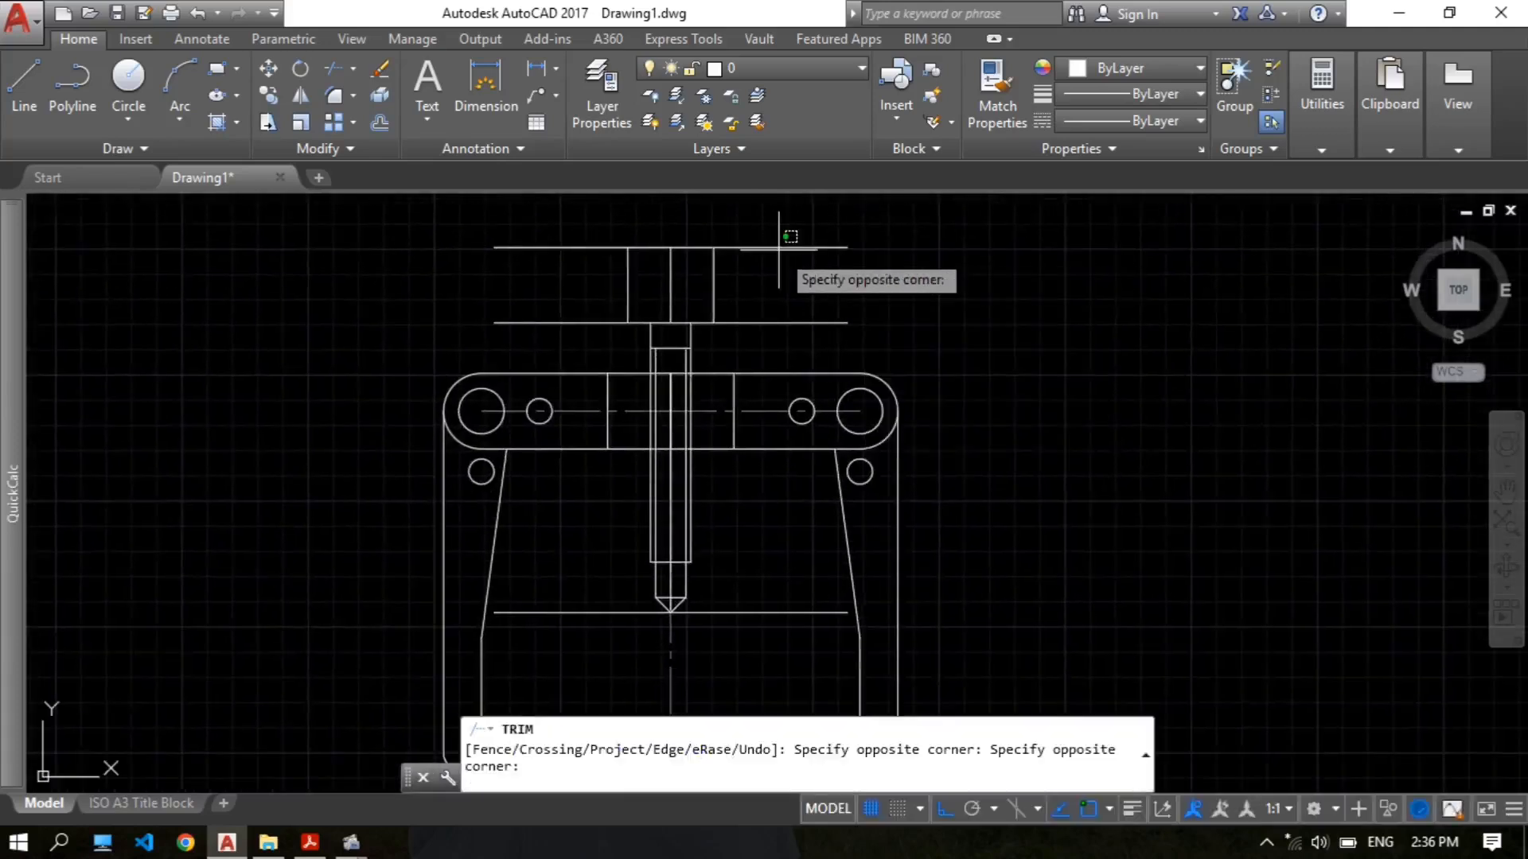
pyautogui.click(788, 238)
pyautogui.click(779, 247)
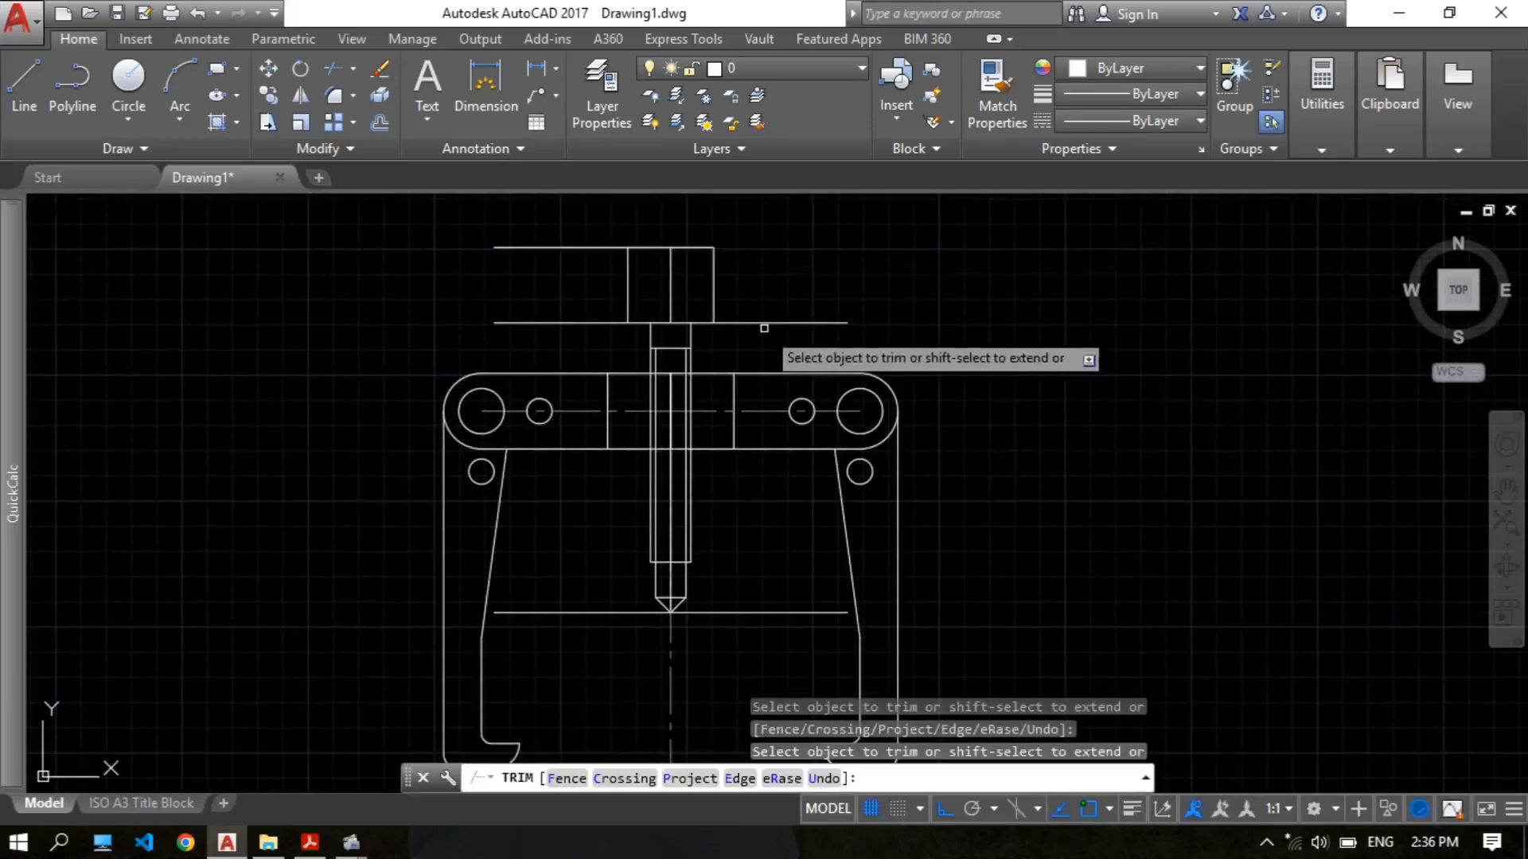
pyautogui.click(765, 323)
pyautogui.click(597, 322)
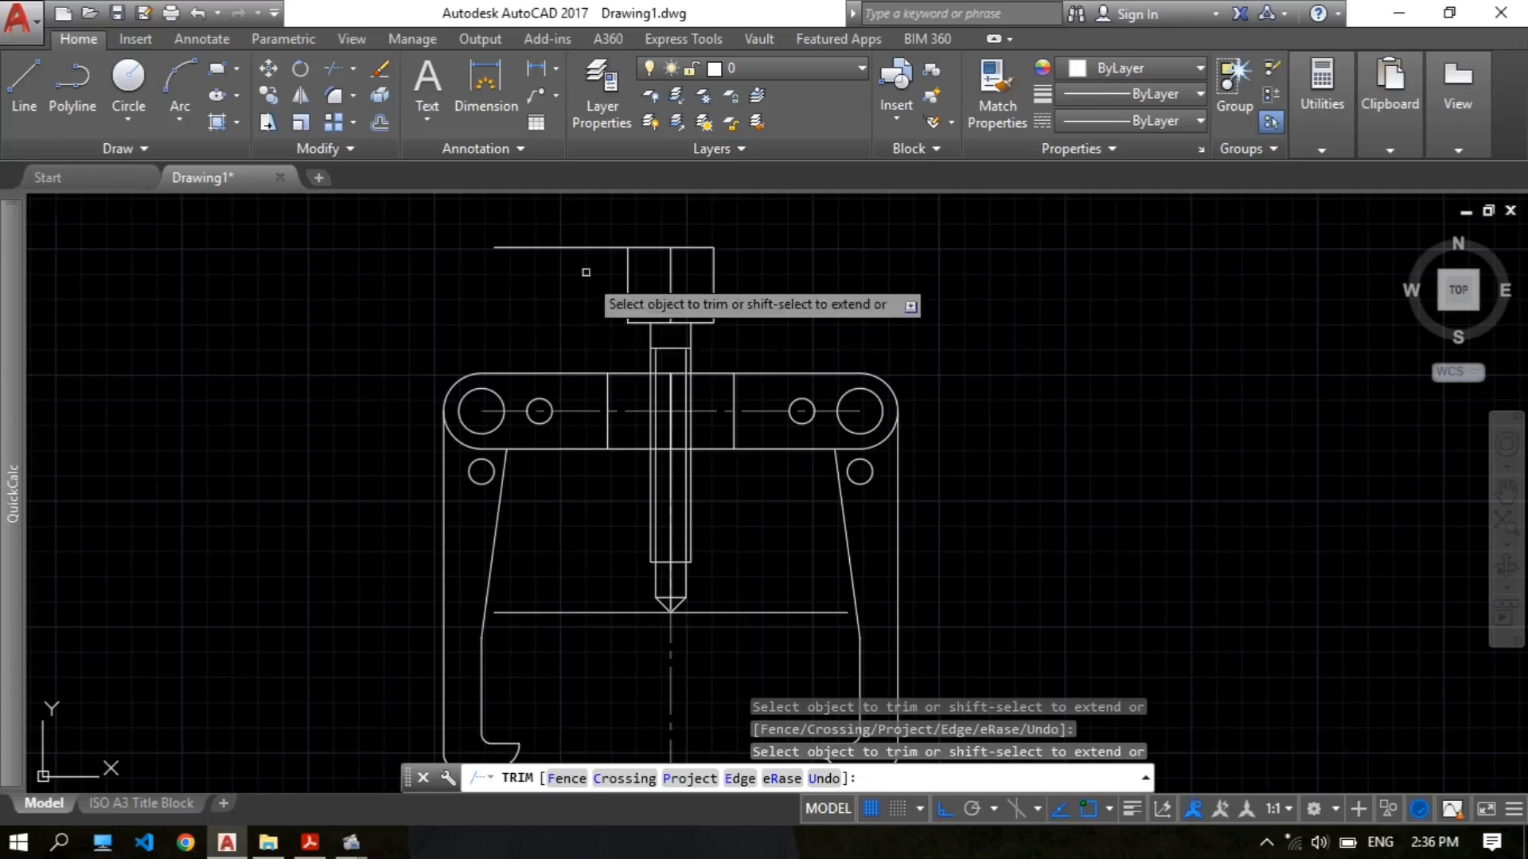
pyautogui.click(589, 243)
pyautogui.click(594, 241)
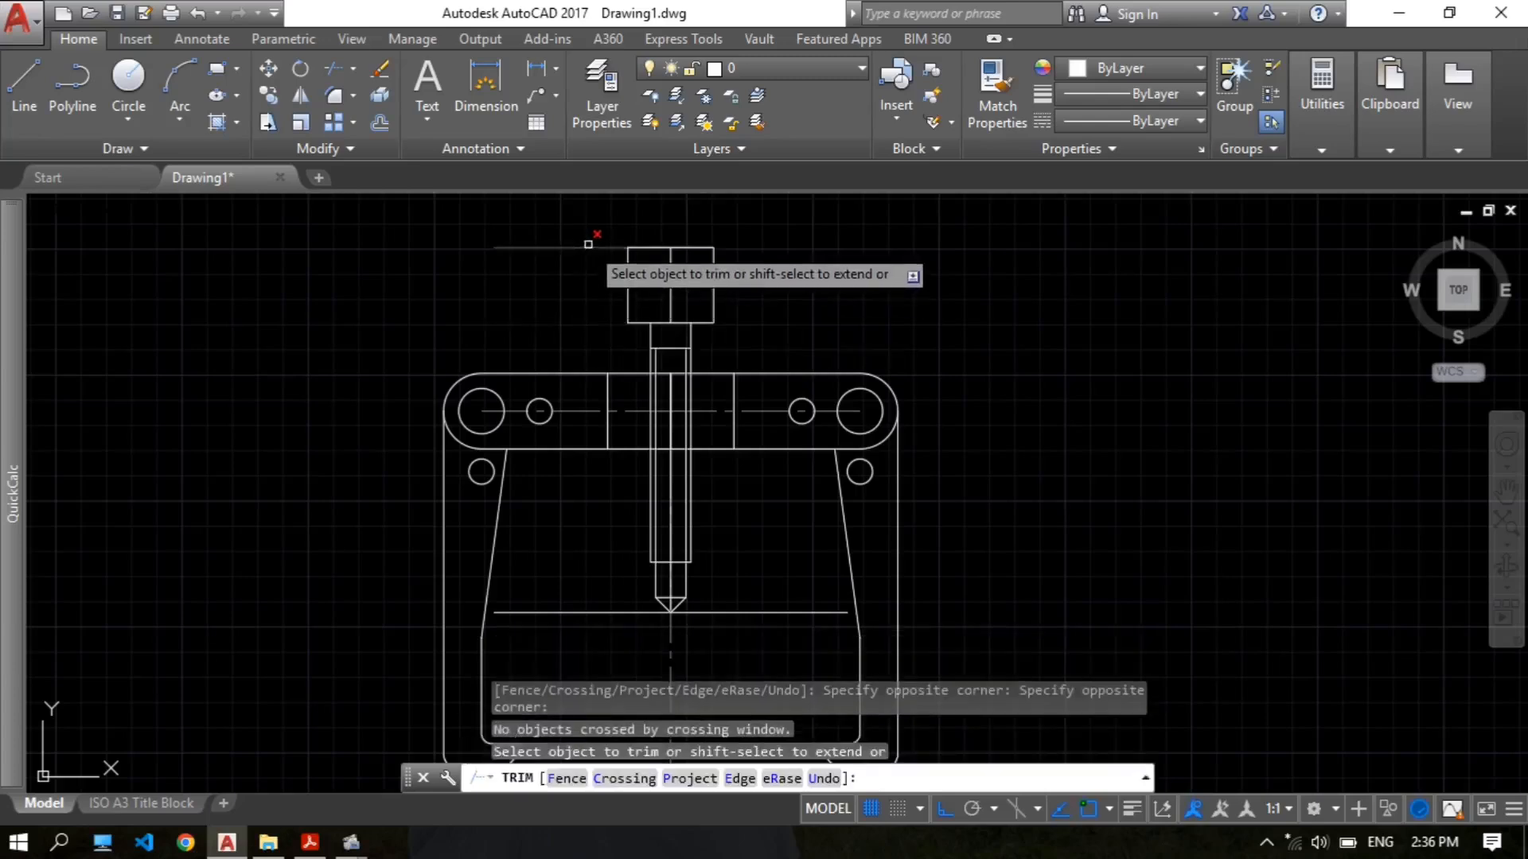
pyautogui.click(615, 247)
pyautogui.press('Return')
# Step: Erase the vertical centre line inside the screw head
pyautogui.scroll(3, 701, 301)
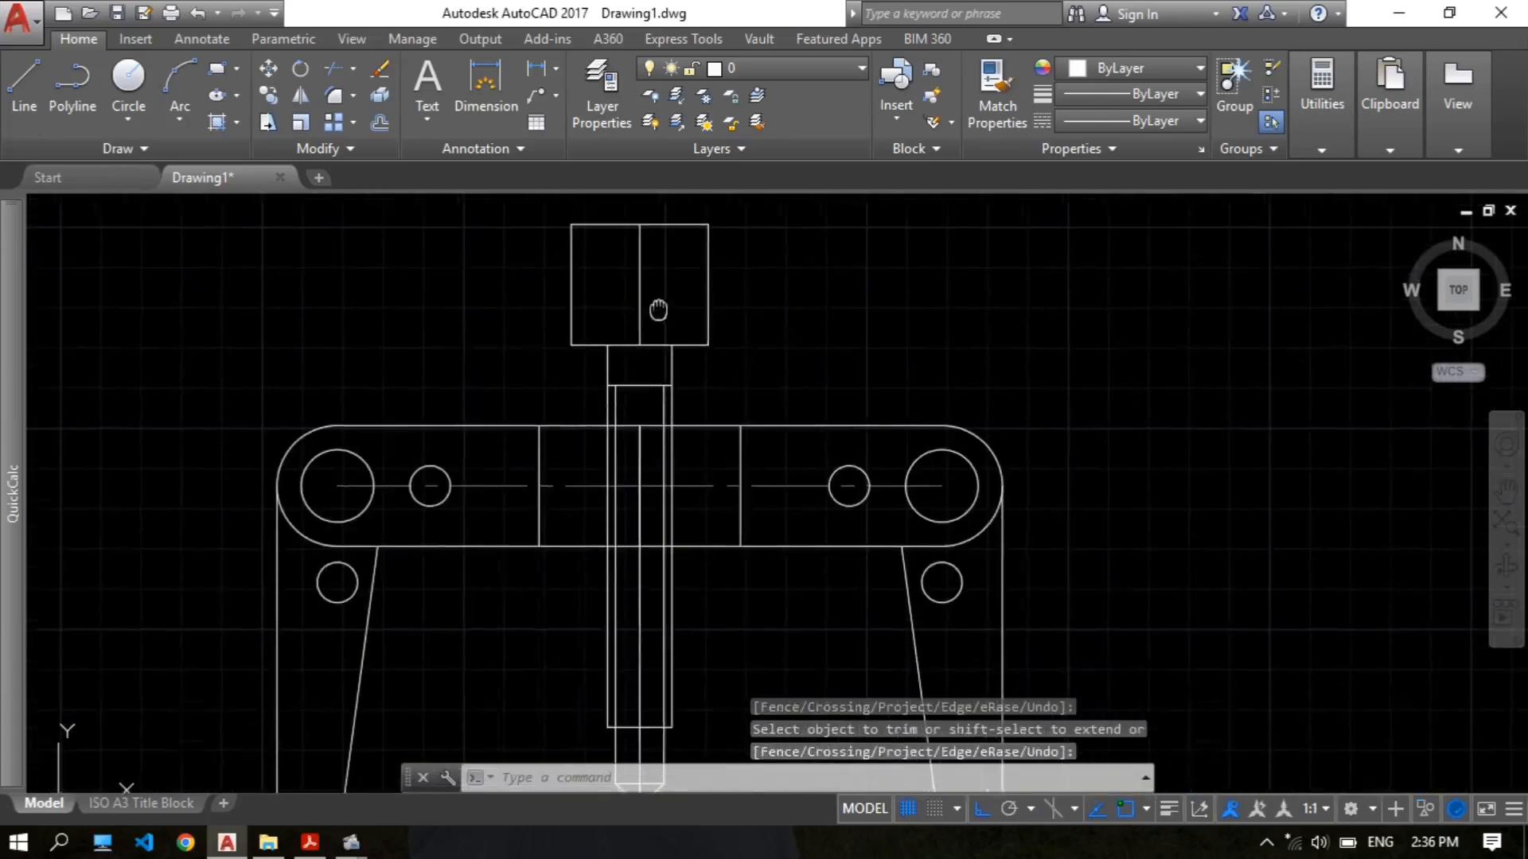
pyautogui.write('E')
pyautogui.press('Return')
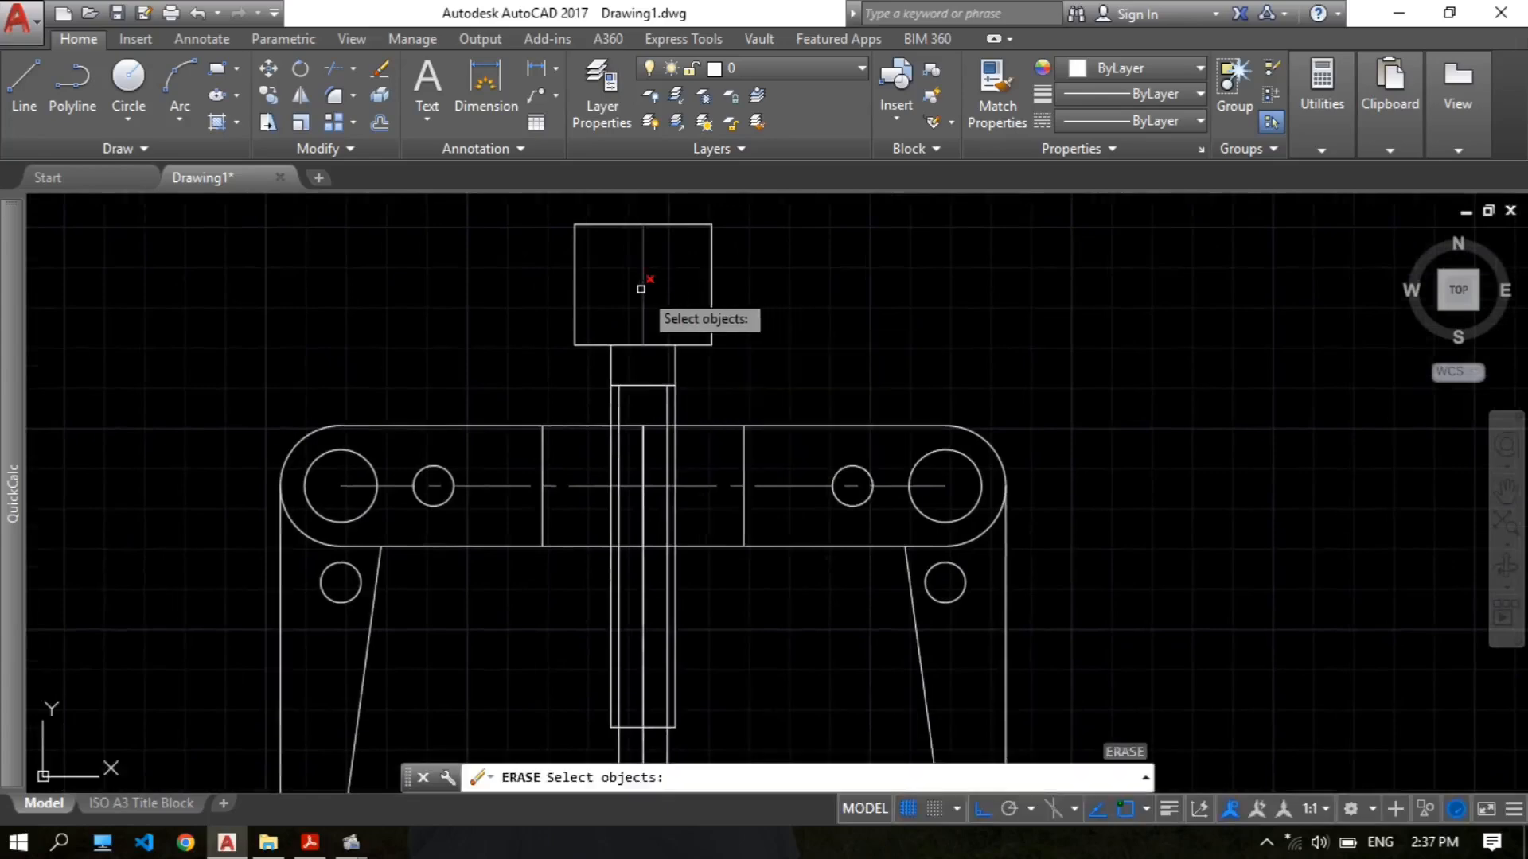
pyautogui.click(643, 282)
pyautogui.scroll(-4, 651, 288)
pyautogui.scroll(6, 673, 264)
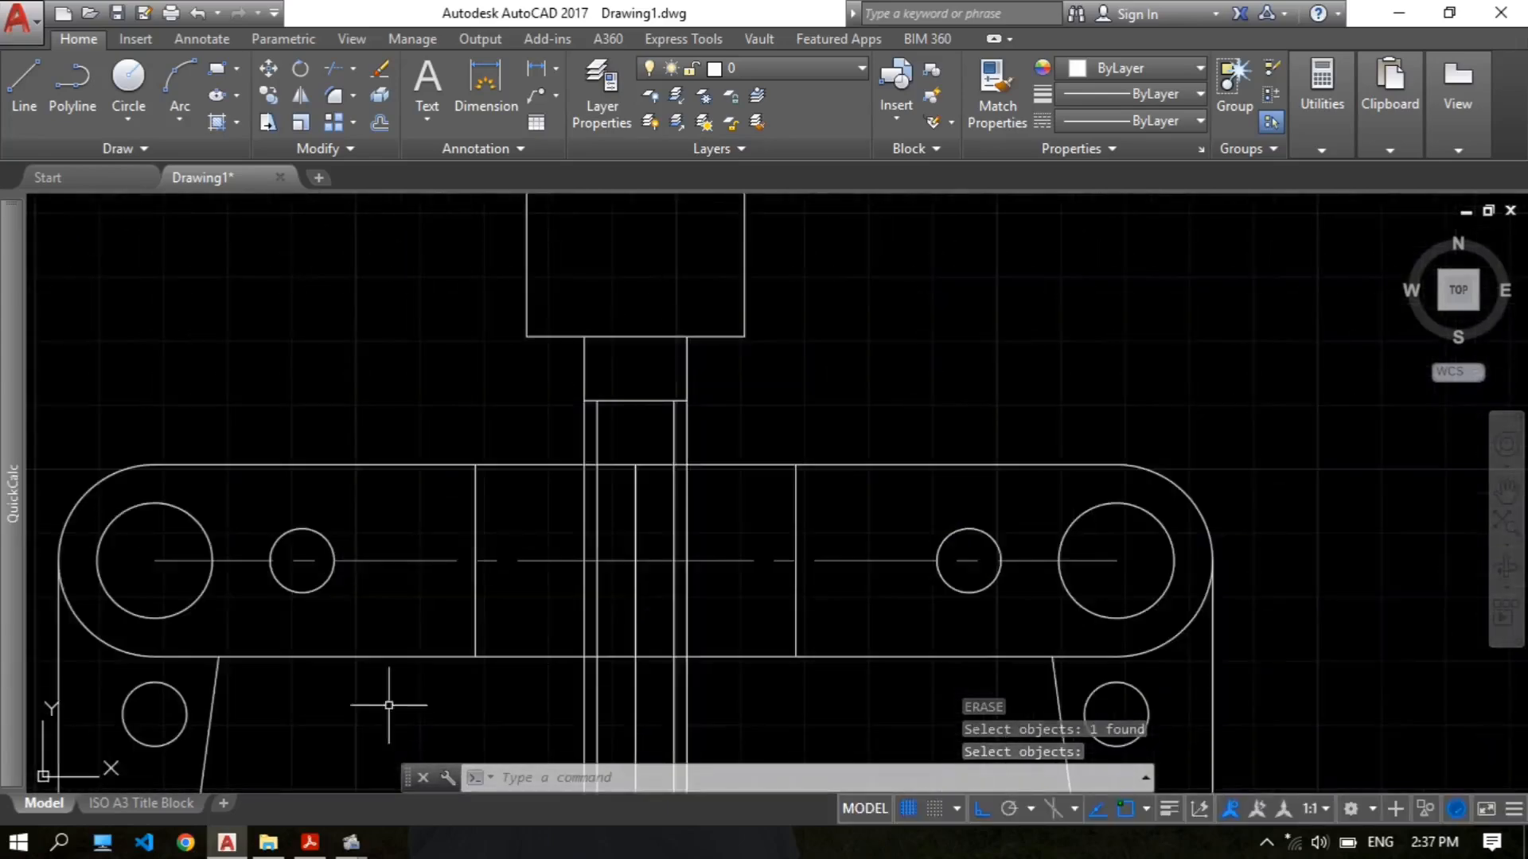
# Step: Check the head's chamfers in 2d_14.pdf, return to AutoCAD and chamfer the head's lower-left corner with length 3 and angle 45°, using Multiple
pyautogui.click(309, 842)
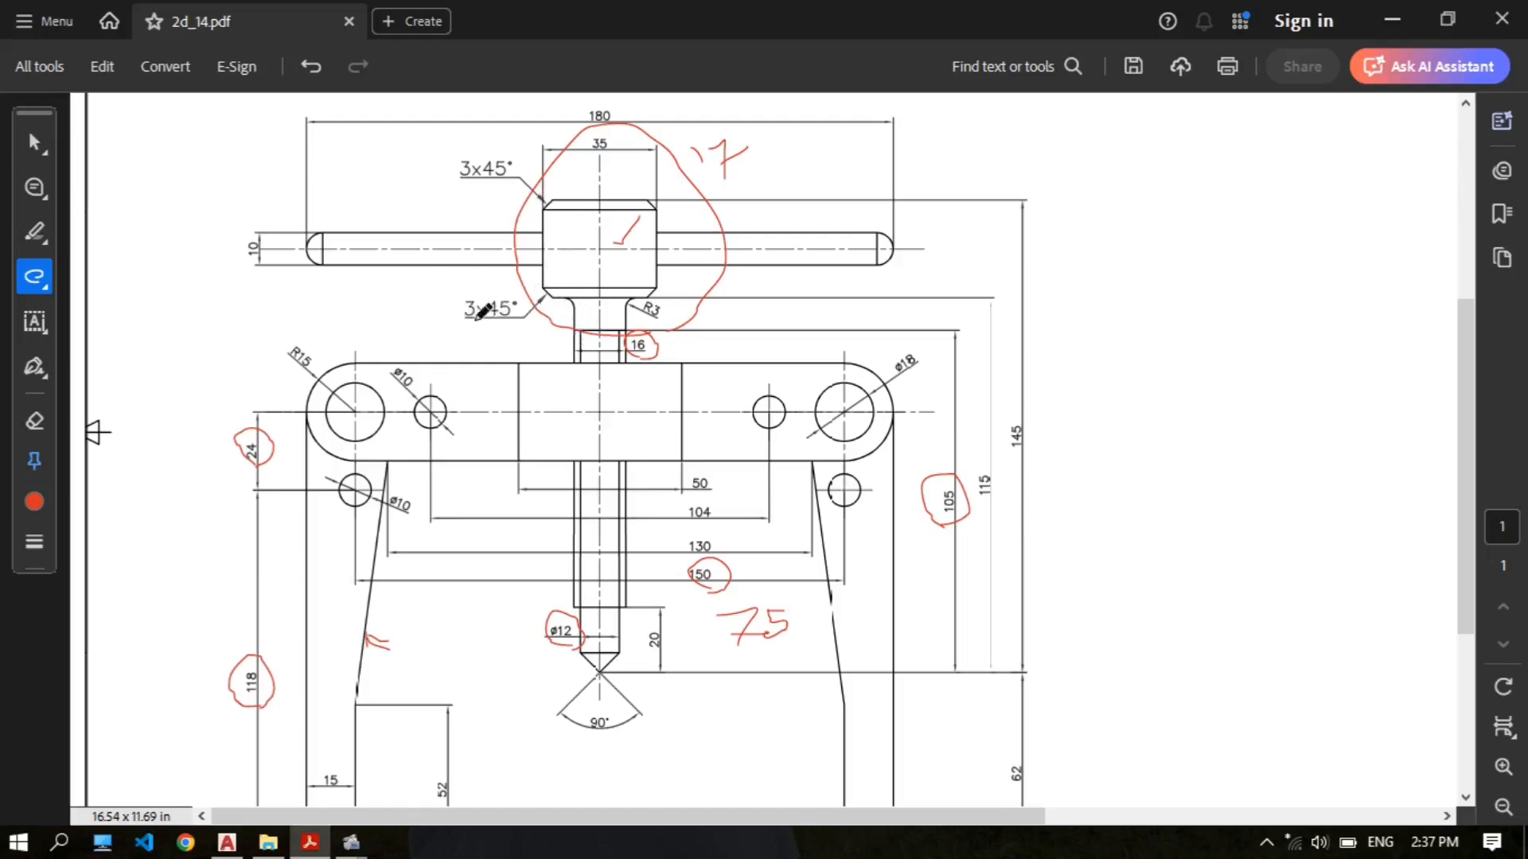
pyautogui.click(227, 843)
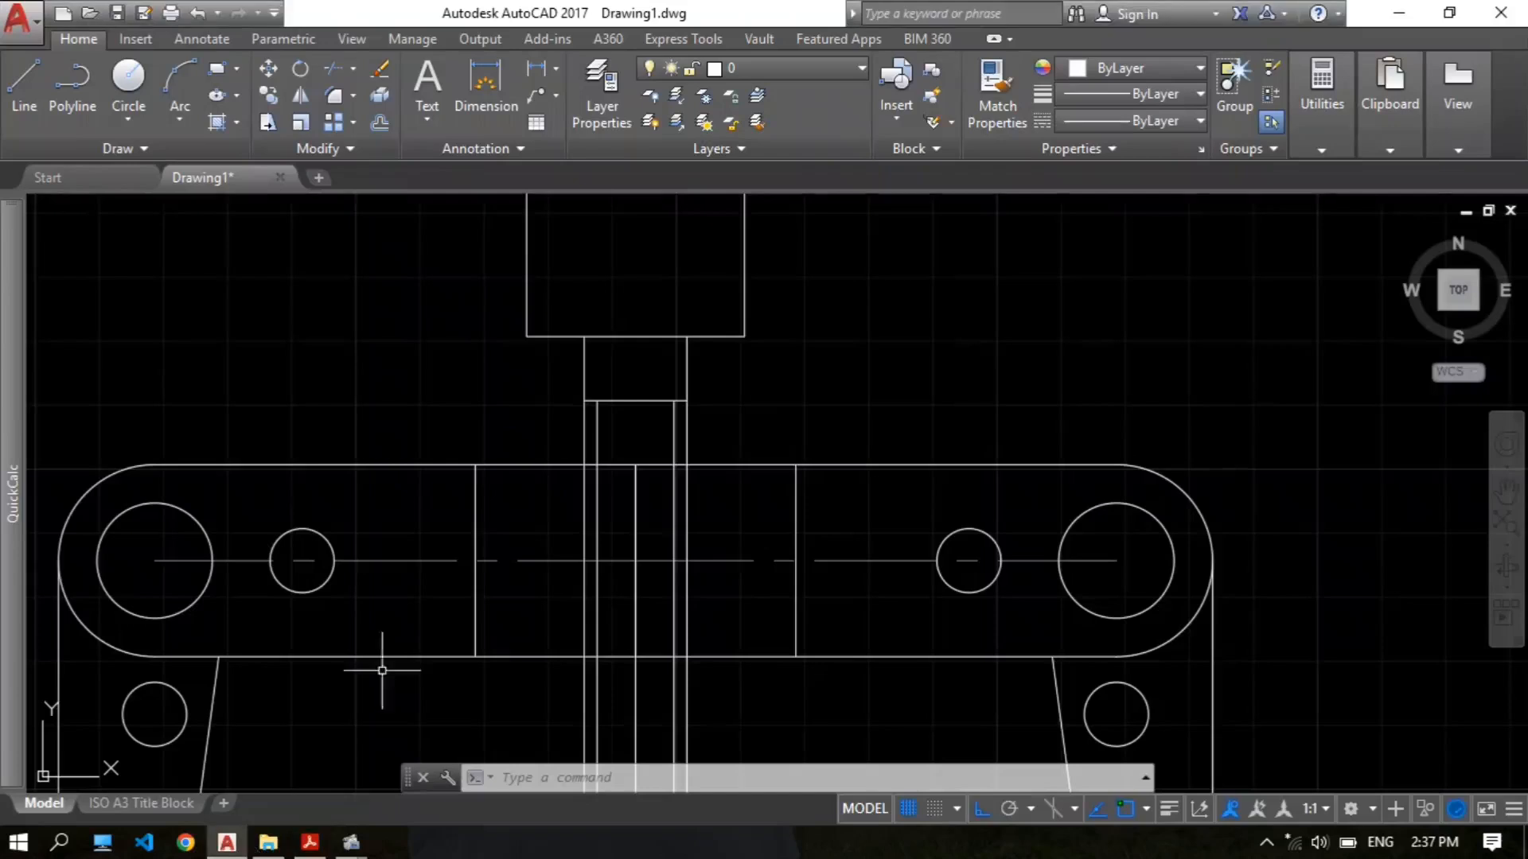
pyautogui.moveTo(588, 297); pyautogui.dragTo(668, 345, button='middle')
pyautogui.write('c')
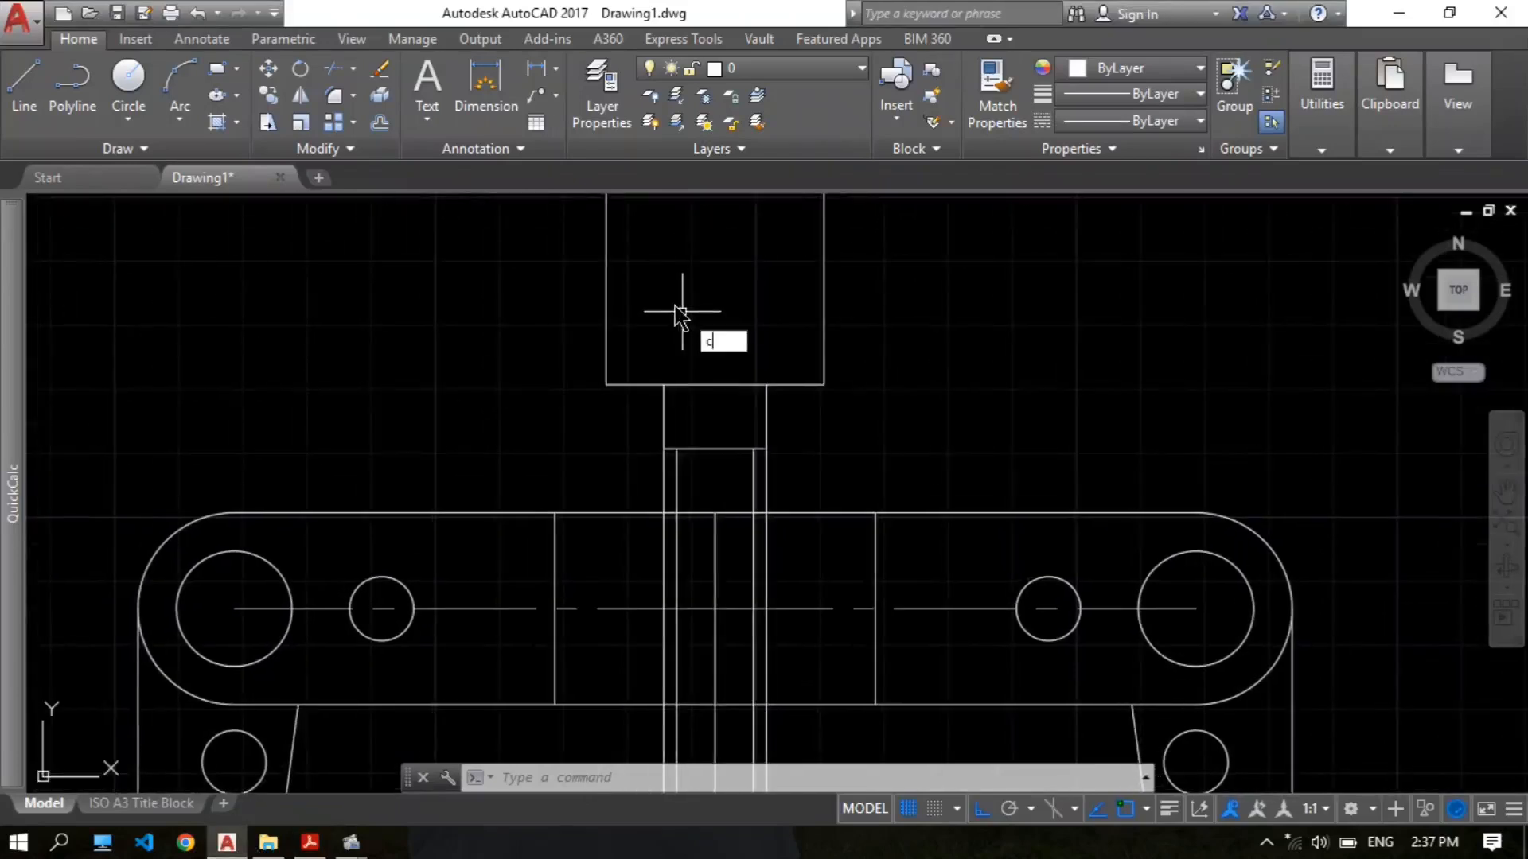
pyautogui.write('h')
pyautogui.press('Down')
pyautogui.press('Return')
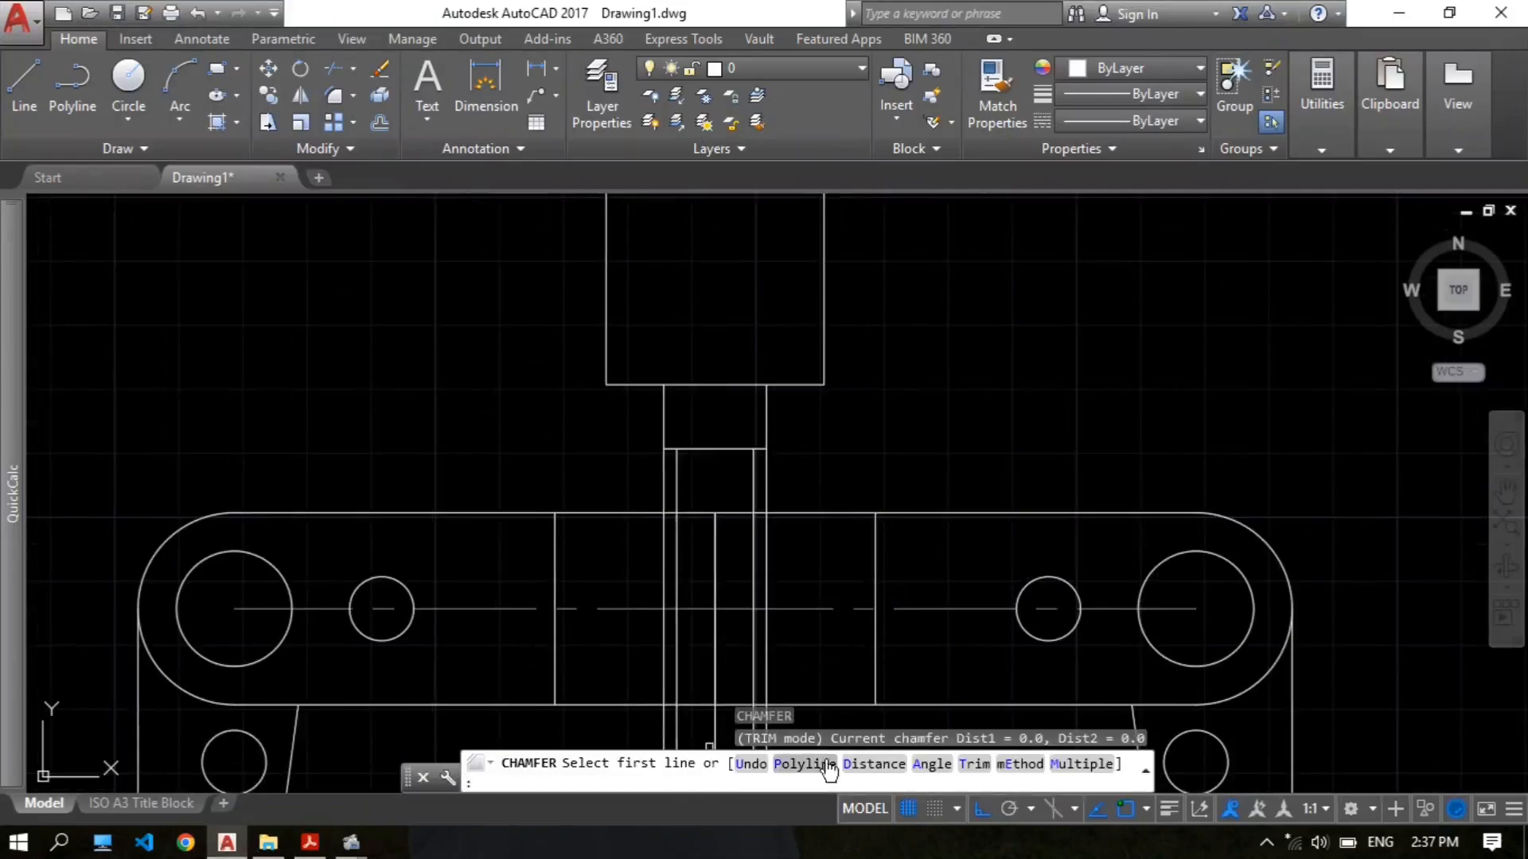
pyautogui.click(924, 766)
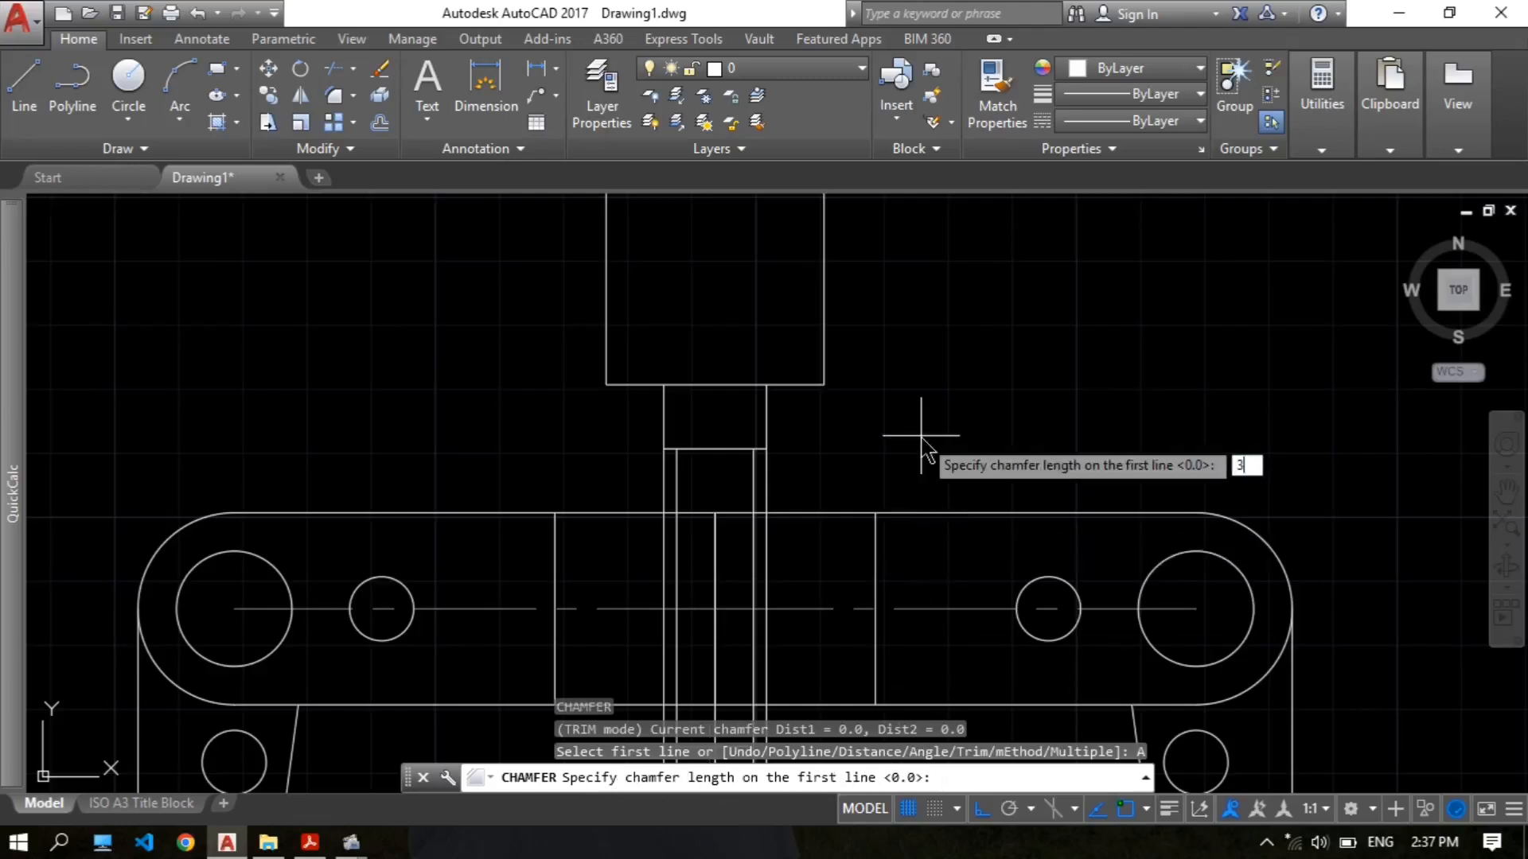
pyautogui.press('Return')
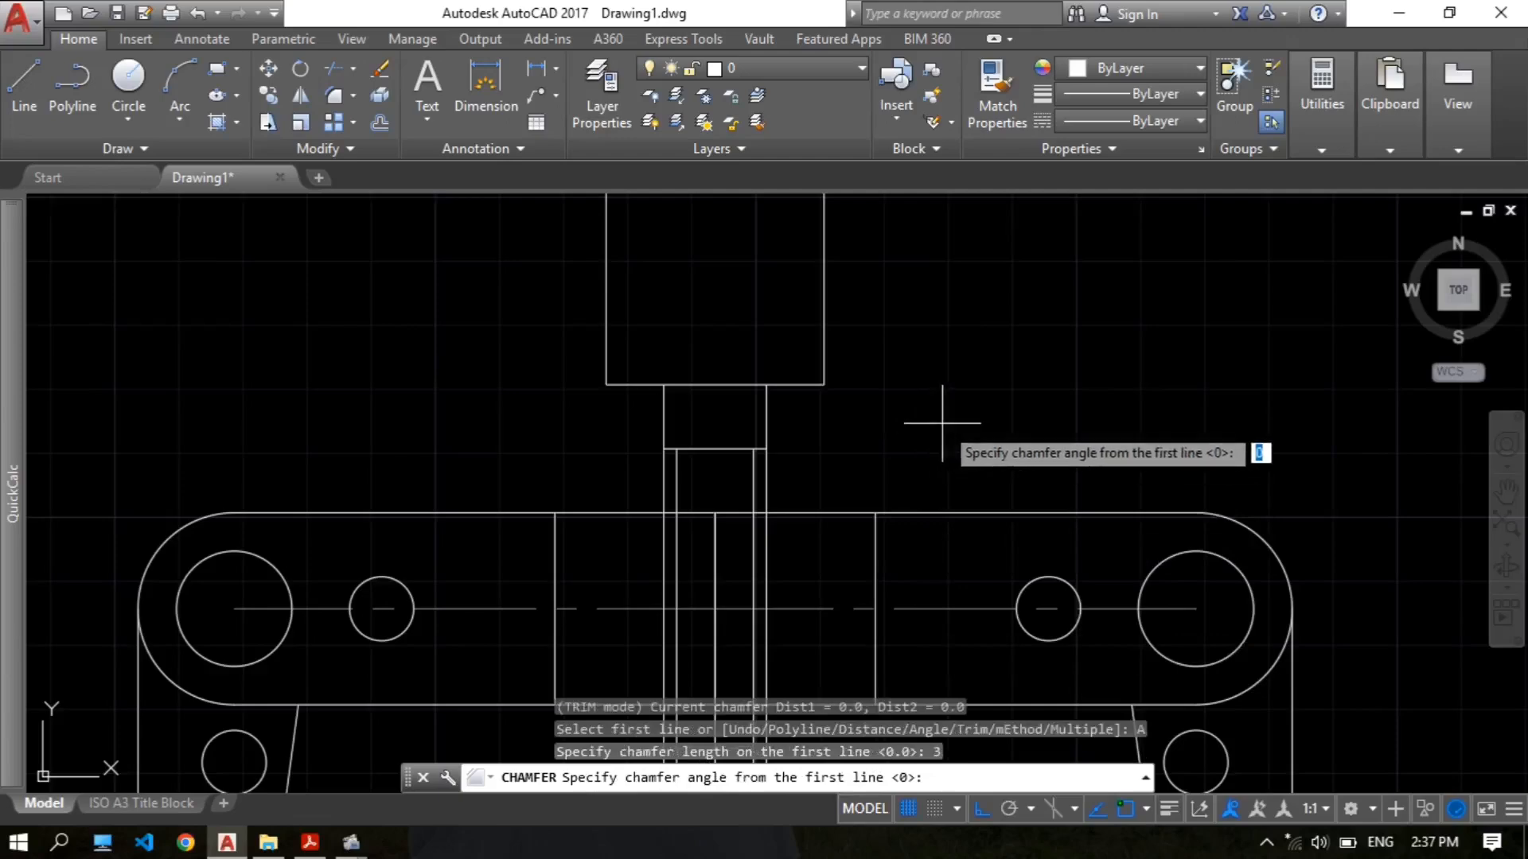
pyautogui.write('45')
pyautogui.press('Return')
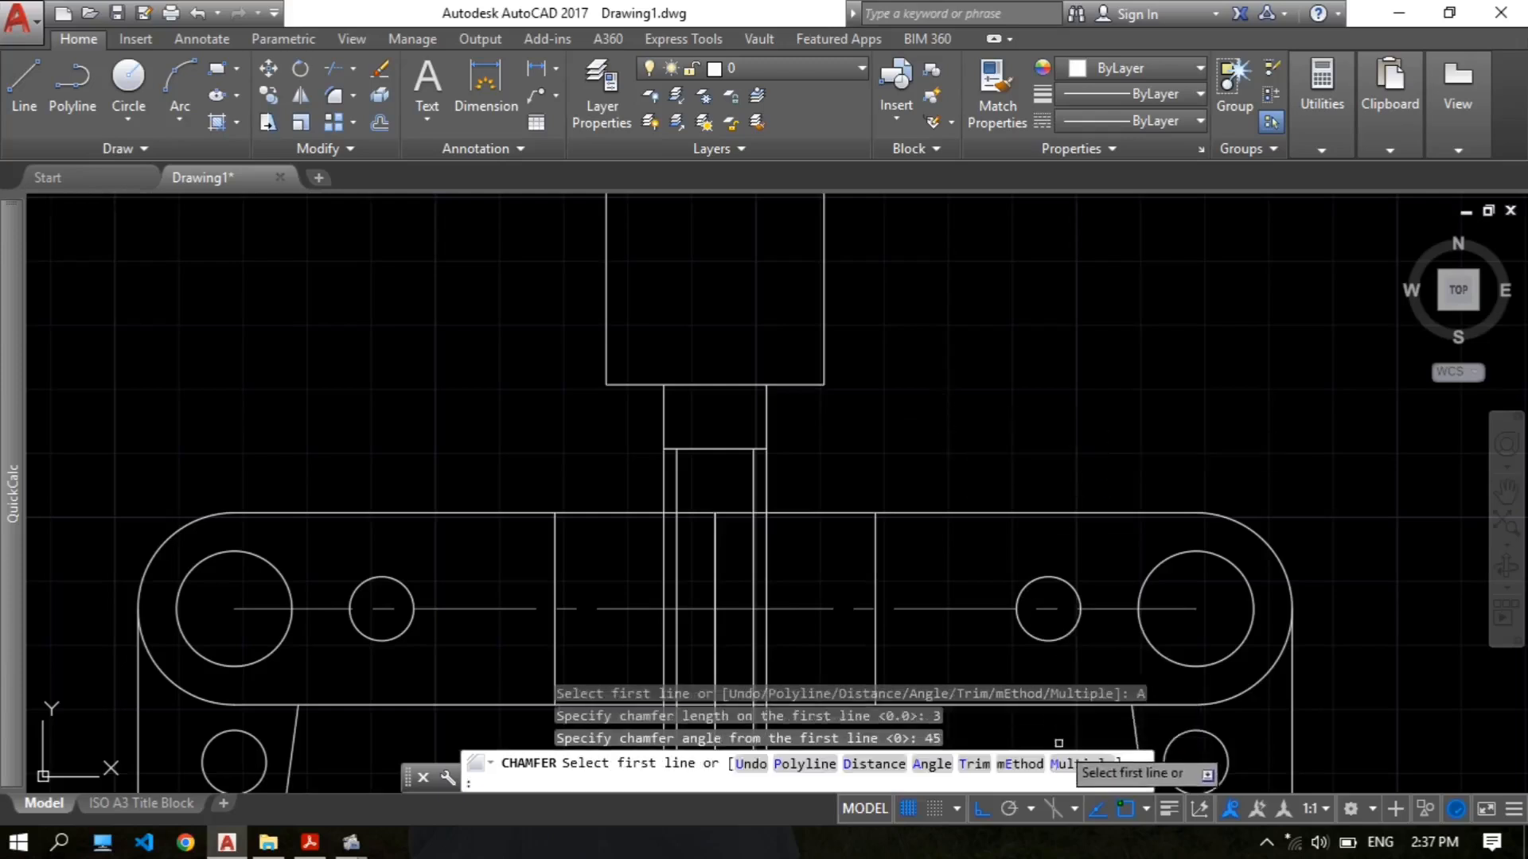
pyautogui.click(1084, 764)
pyautogui.moveTo(718, 396); pyautogui.dragTo(763, 456, button='middle')
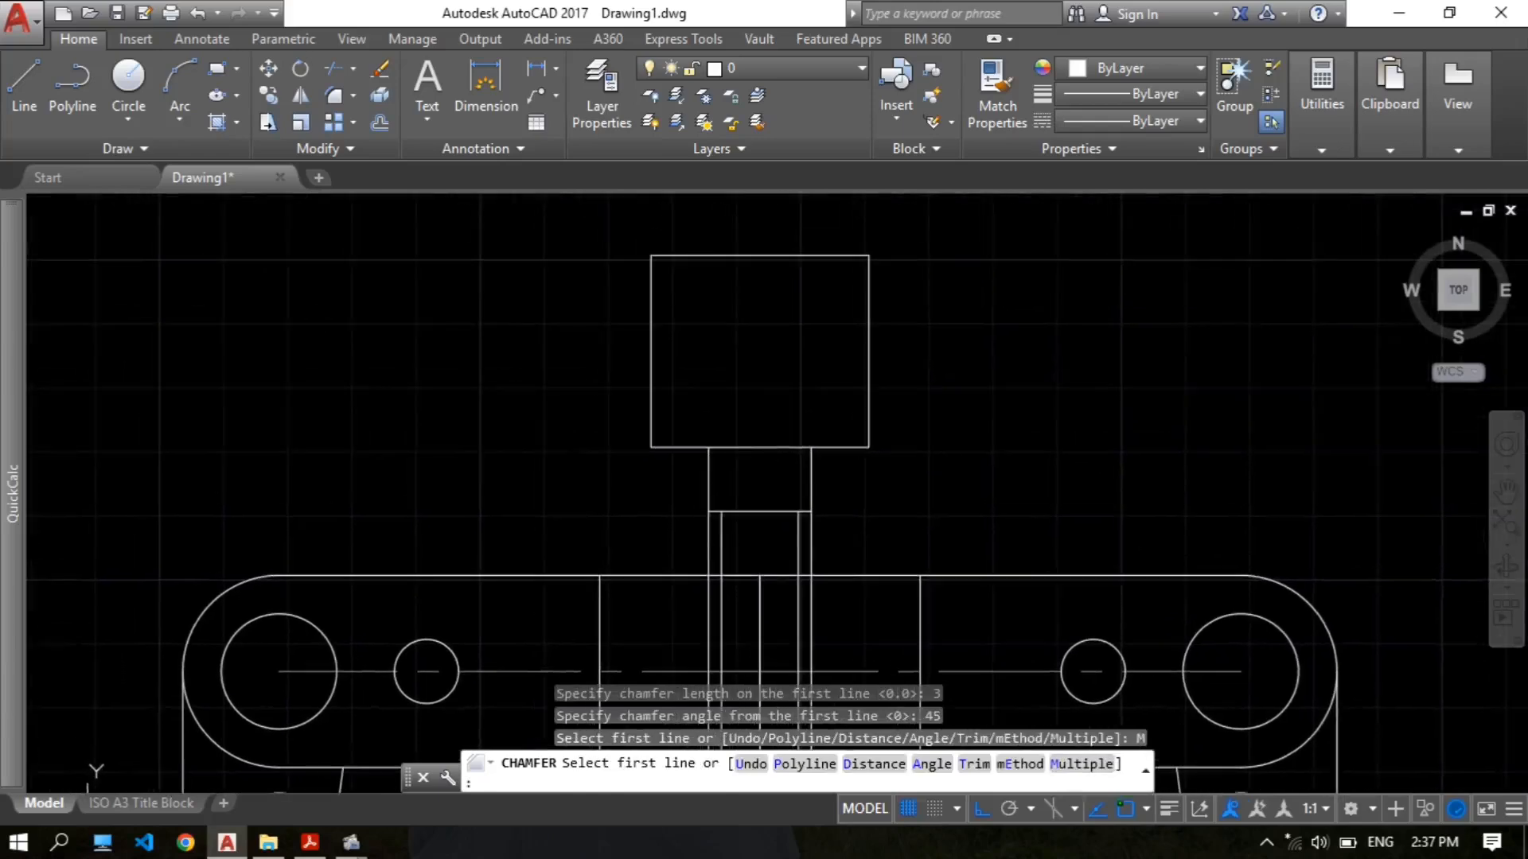
pyautogui.click(651, 426)
pyautogui.click(651, 429)
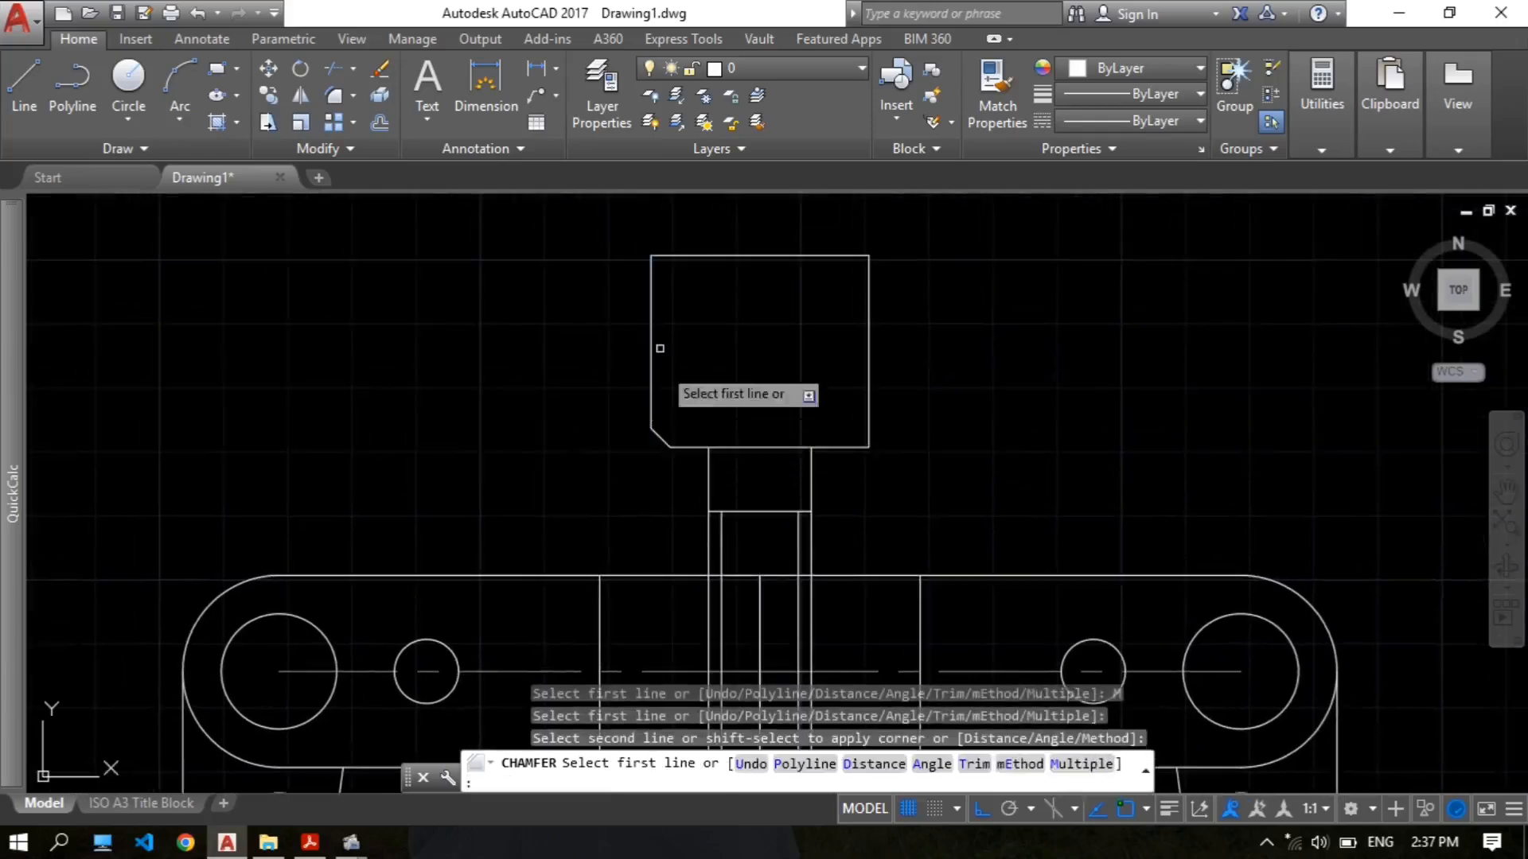
# Step: Chamfer the head's upper-left, upper-right and lower-right corners with the same length and angle
pyautogui.click(672, 256)
pyautogui.click(654, 284)
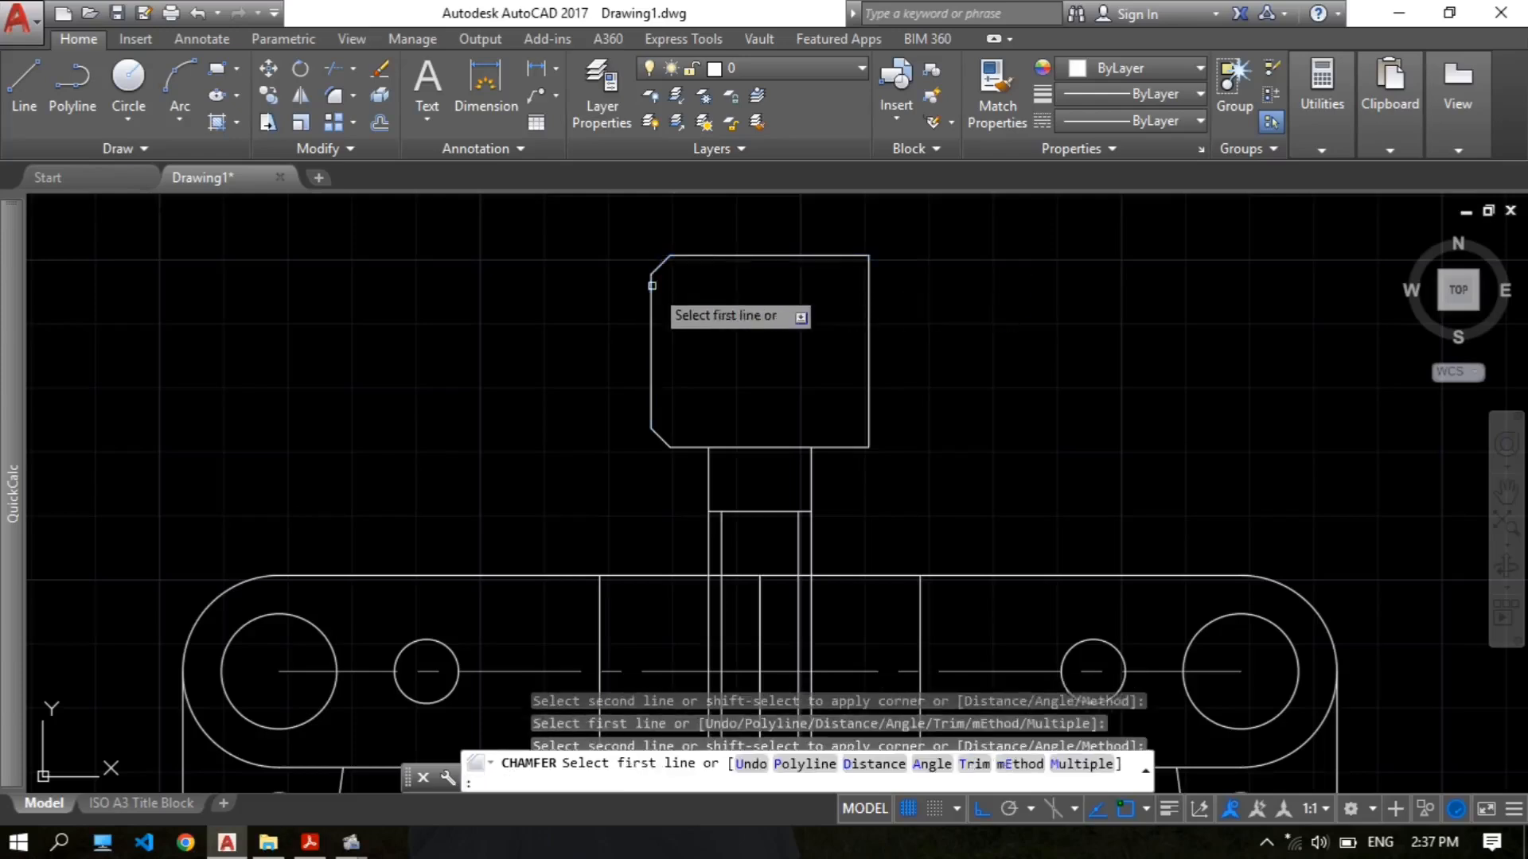
pyautogui.click(850, 256)
pyautogui.click(869, 290)
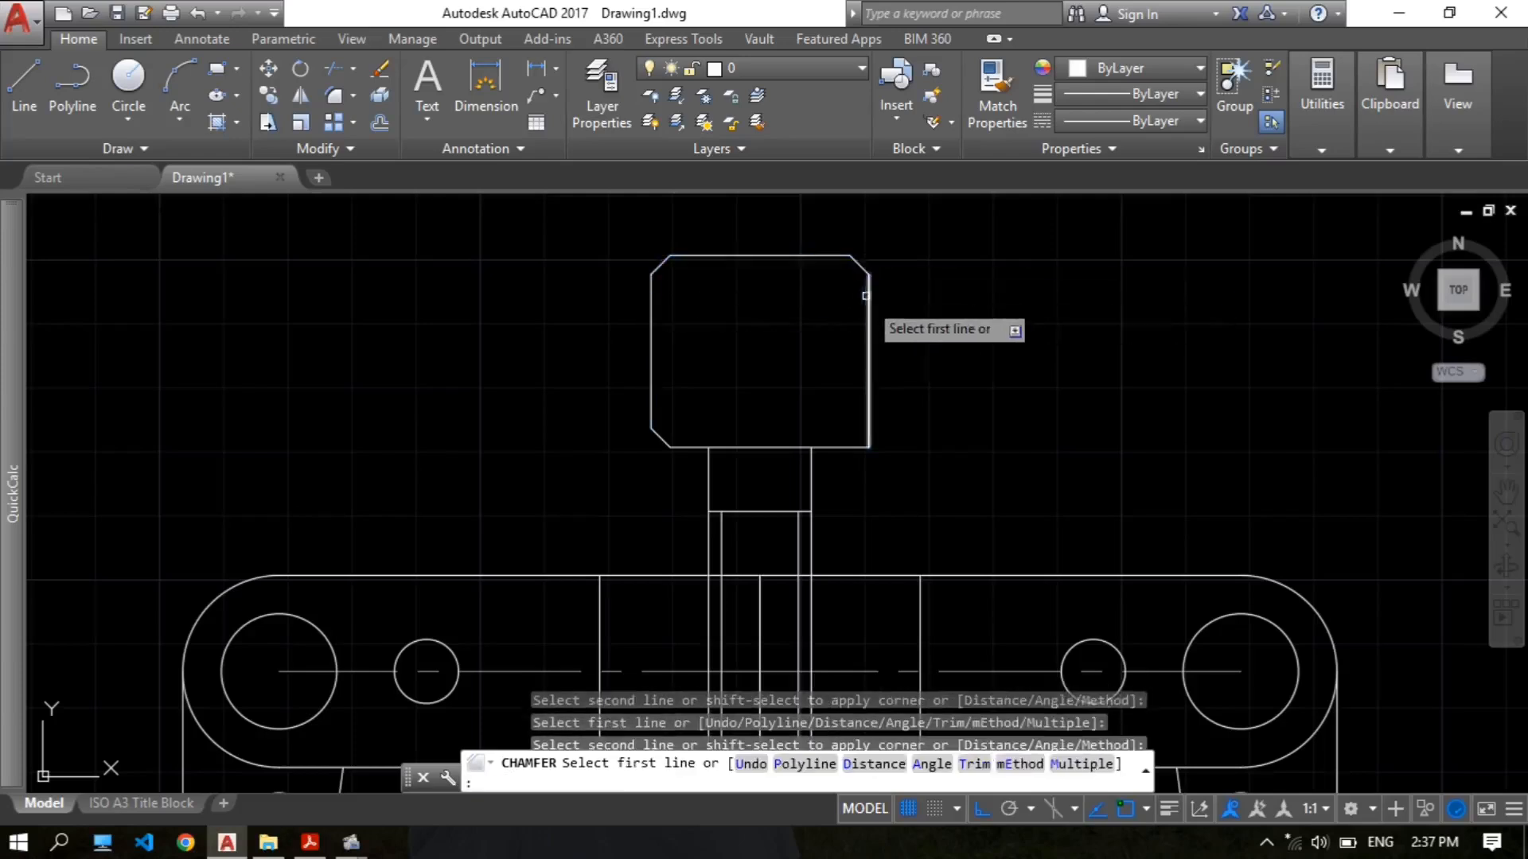
pyautogui.click(856, 447)
pyautogui.click(871, 415)
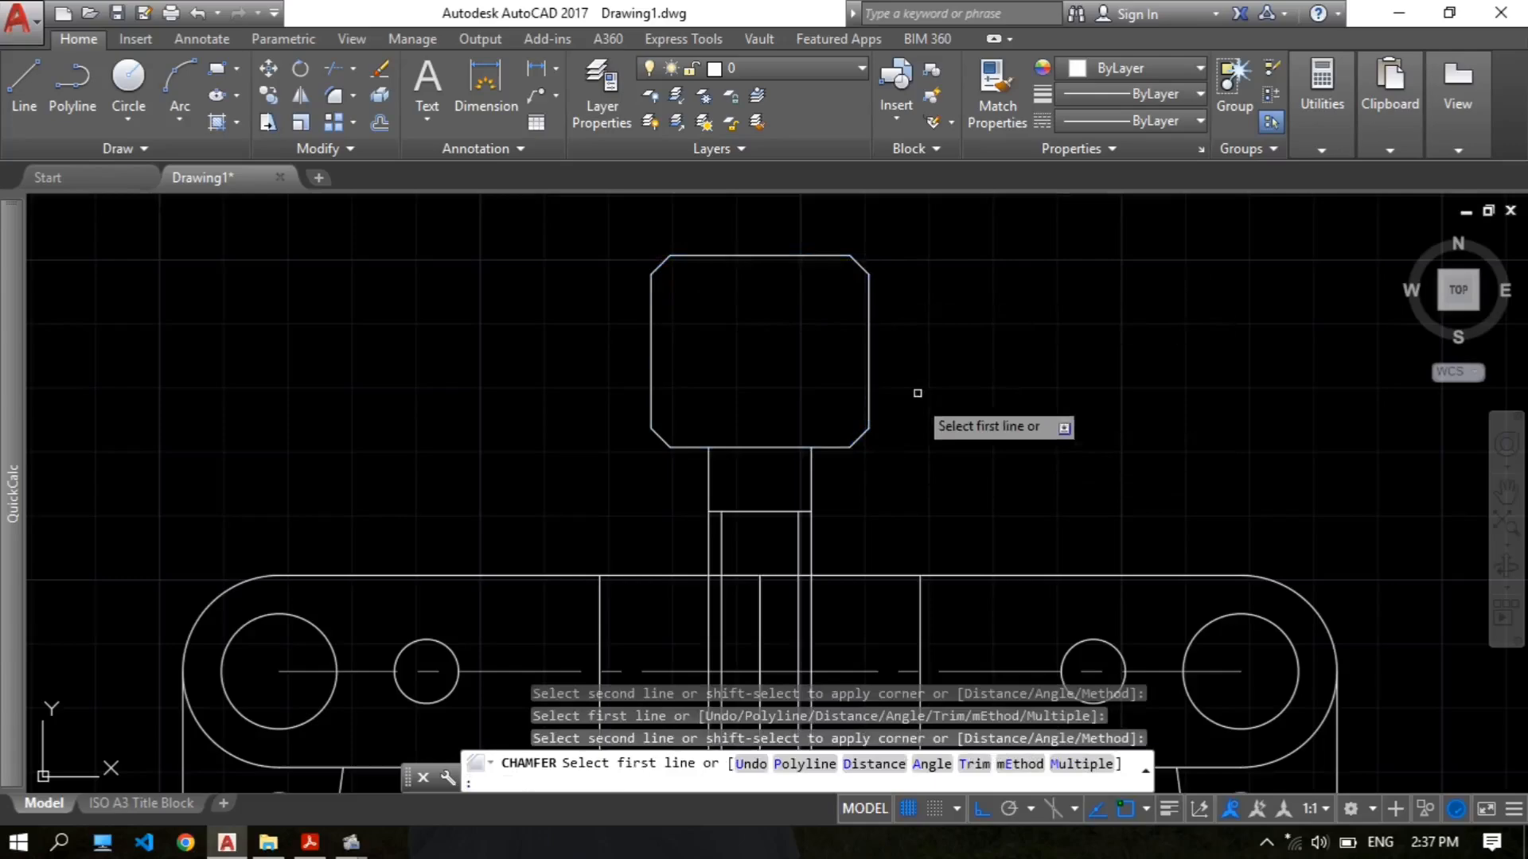
pyautogui.press('Escape')
# Step: Draw two horizontal lines across the screw head, joining the side ends of the upper chamfers and of the lower chamfers
pyautogui.moveTo(890, 361); pyautogui.dragTo(861, 354, button='middle')
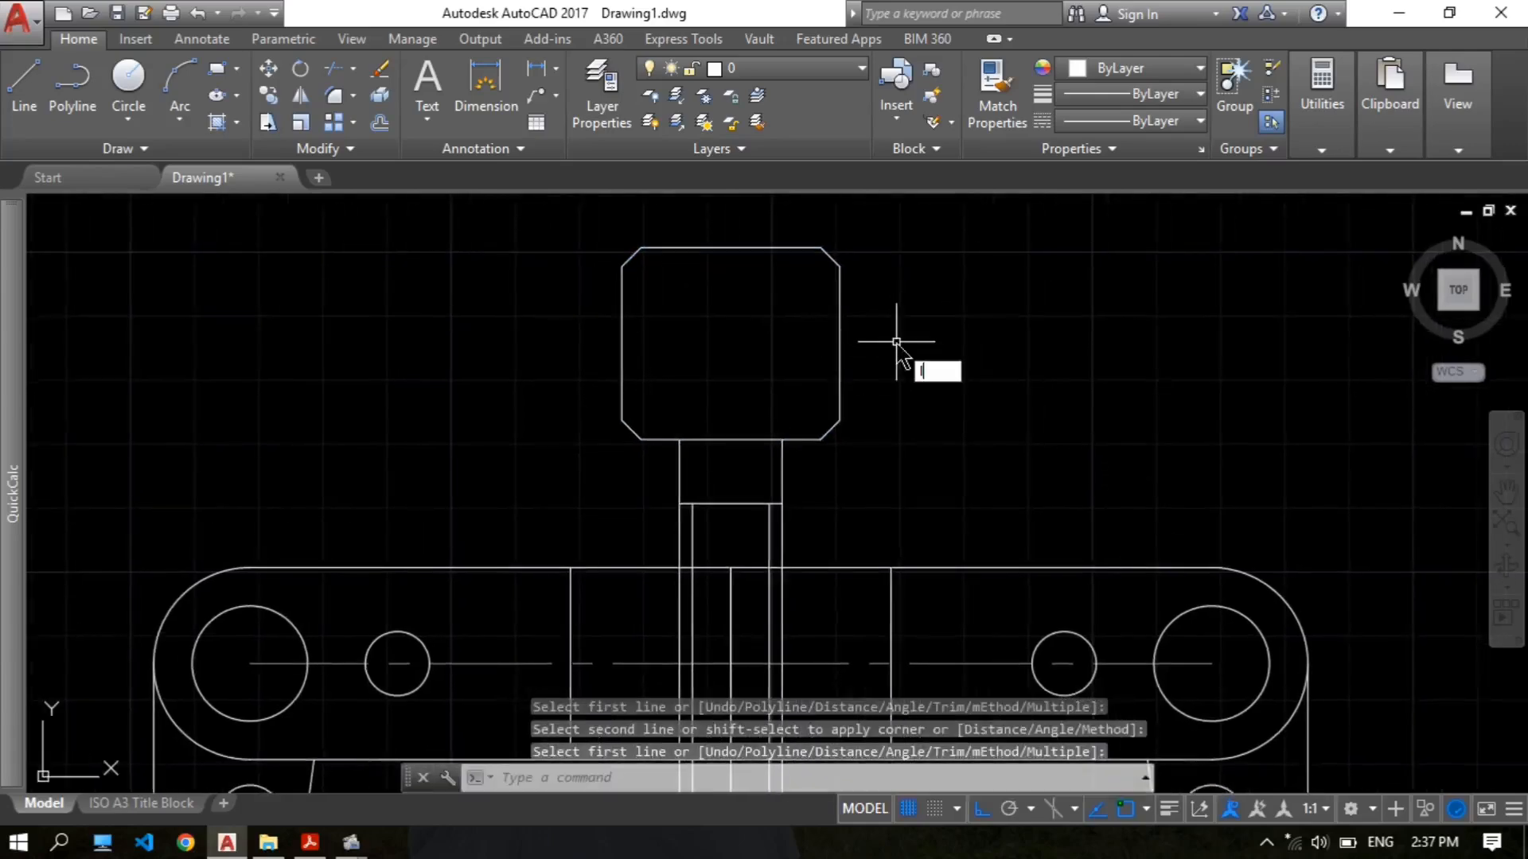
pyautogui.write('l')
pyautogui.press('Return')
pyautogui.click(622, 265)
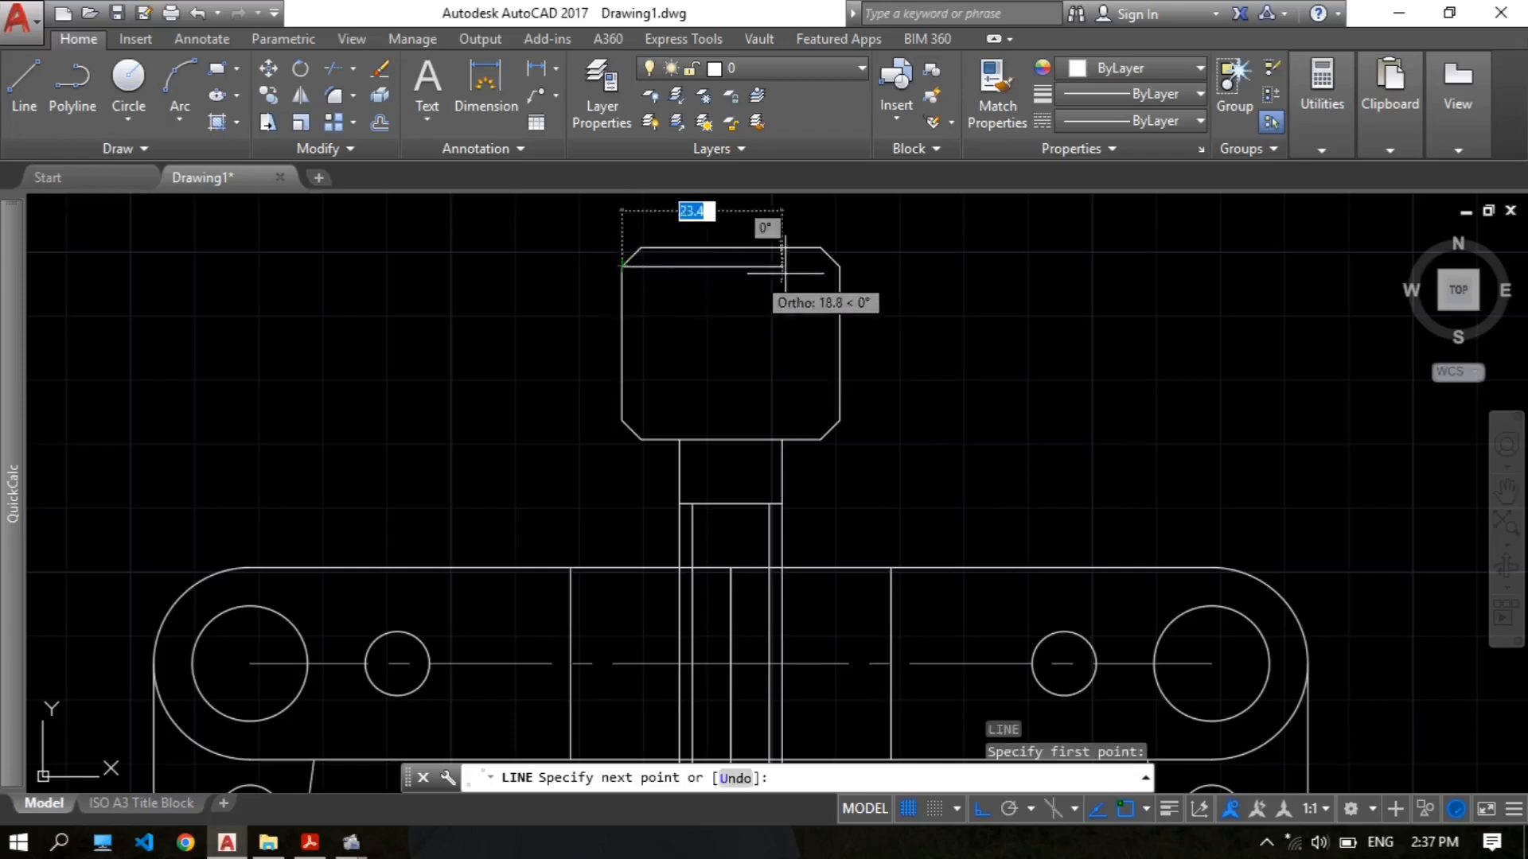
pyautogui.click(840, 266)
pyautogui.press('Return')
pyautogui.press('Return')
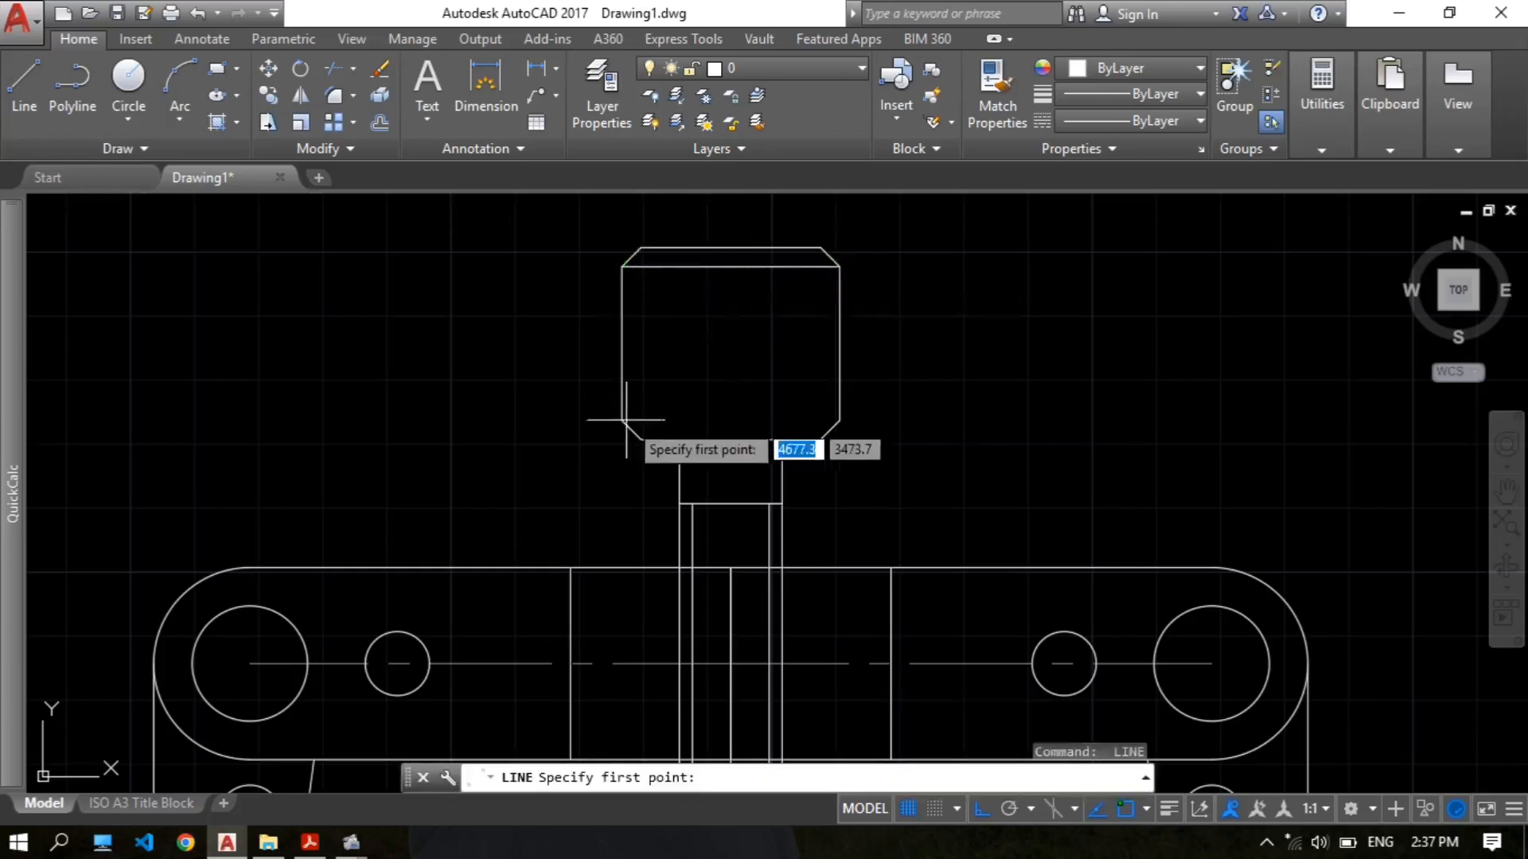
pyautogui.click(622, 420)
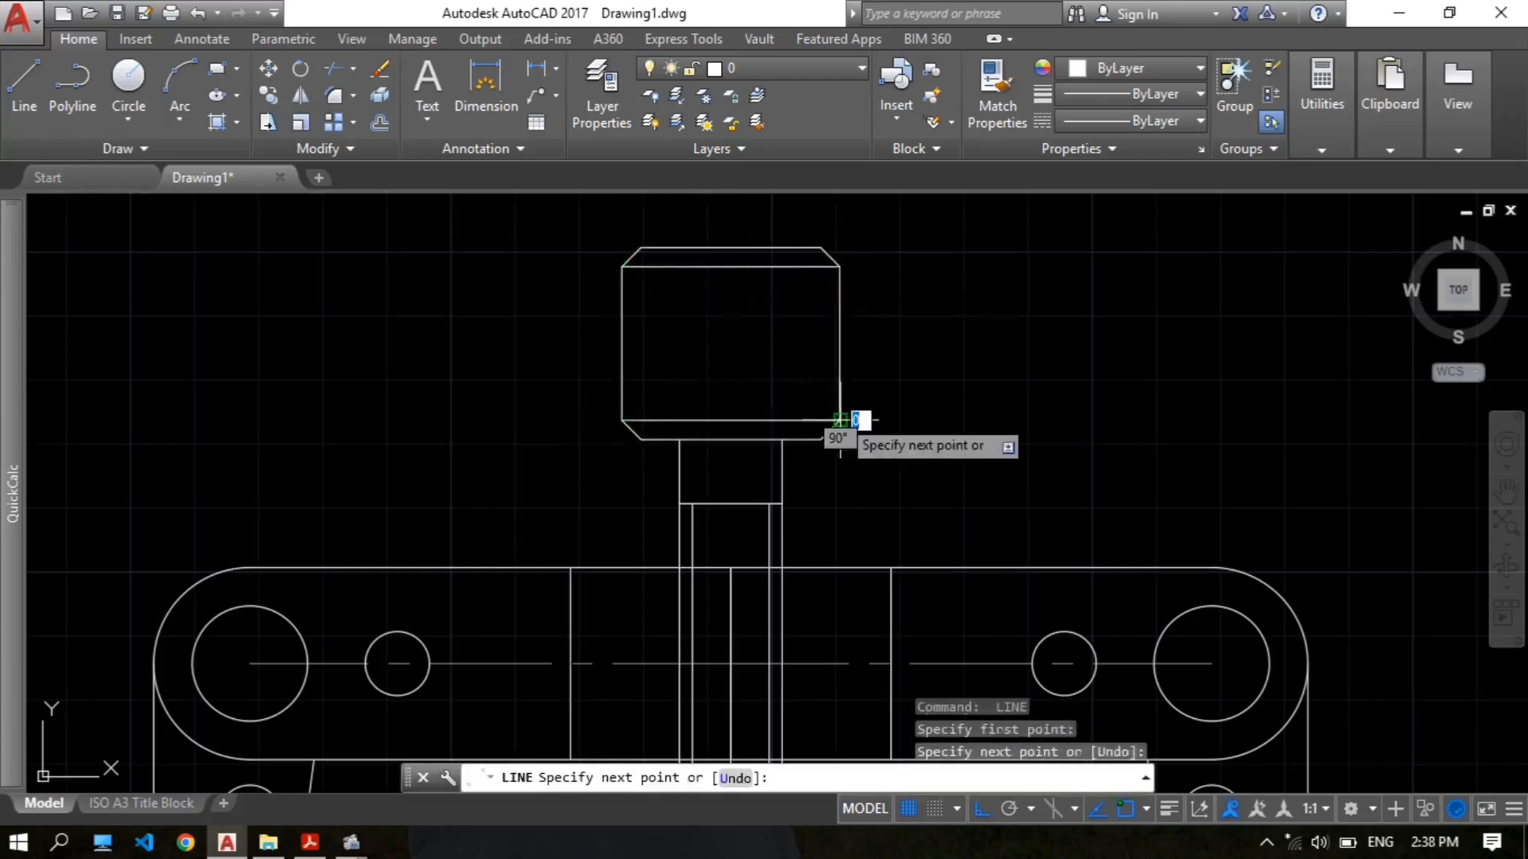
pyautogui.press('Return')
# Step: Fillet the corner between the head's bottom line and the screw neck's left edge with radius 3
pyautogui.scroll(-1, 889, 434)
pyautogui.moveTo(888, 434); pyautogui.dragTo(790, 362, button='middle')
pyautogui.scroll(2, 700, 398)
pyautogui.moveTo(652, 367); pyautogui.dragTo(653, 374, button='middle')
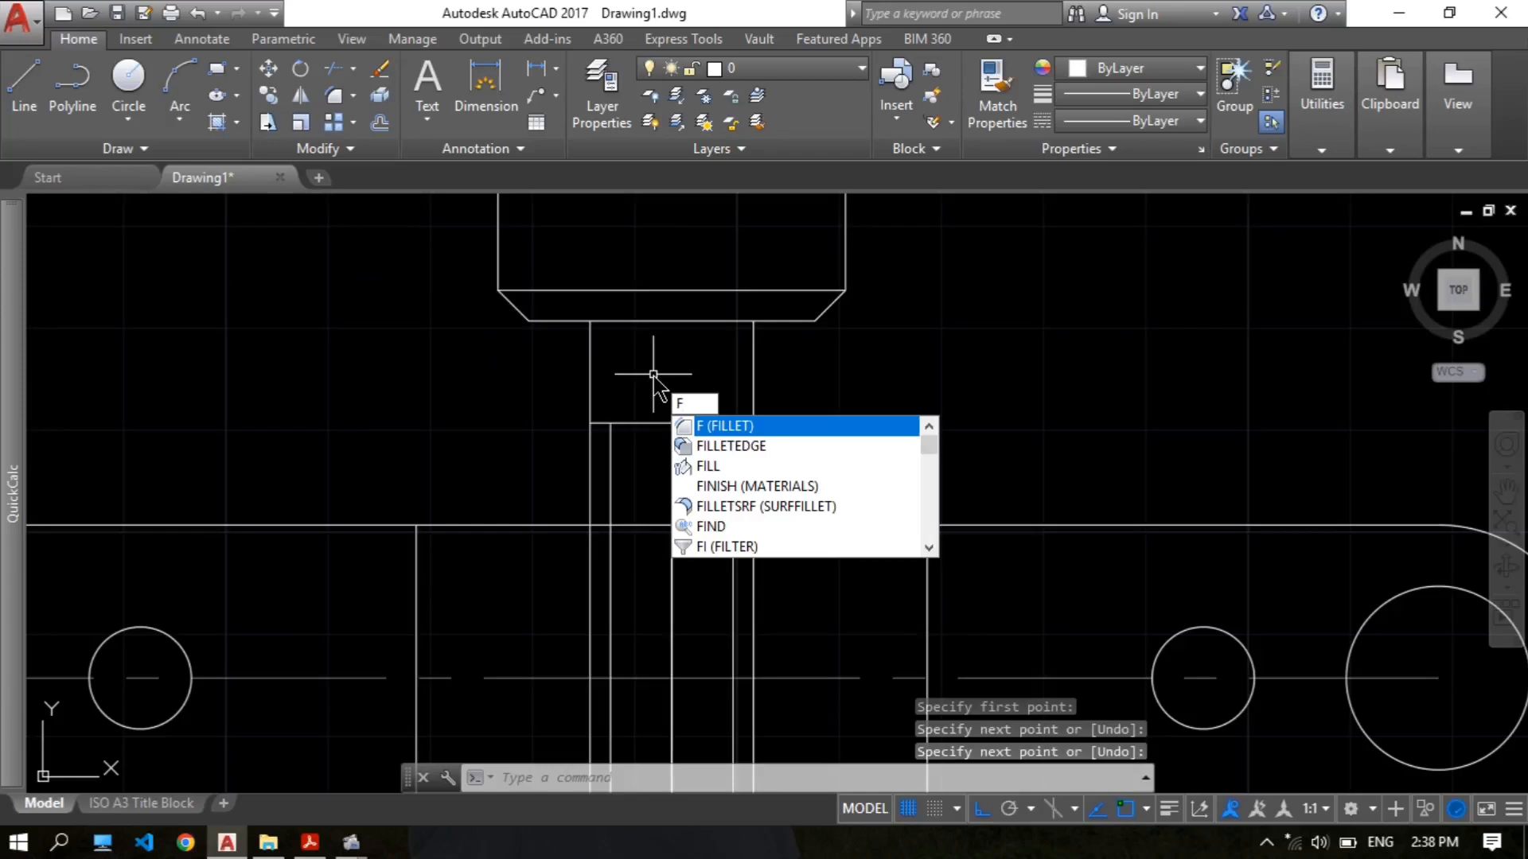
pyautogui.write('f')
pyautogui.press('Return')
pyautogui.click(888, 782)
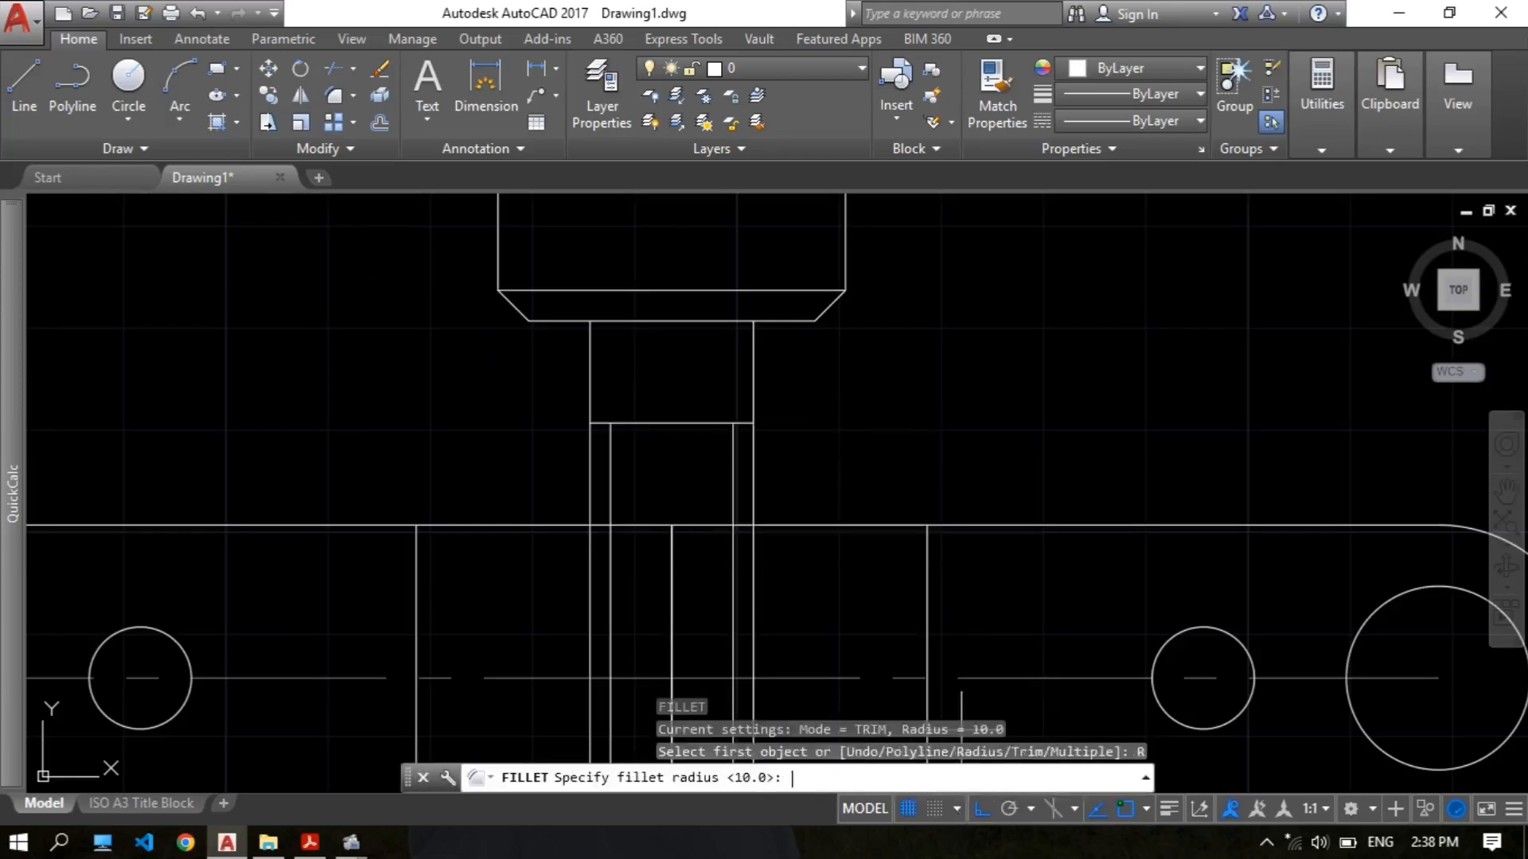
pyautogui.press('Return')
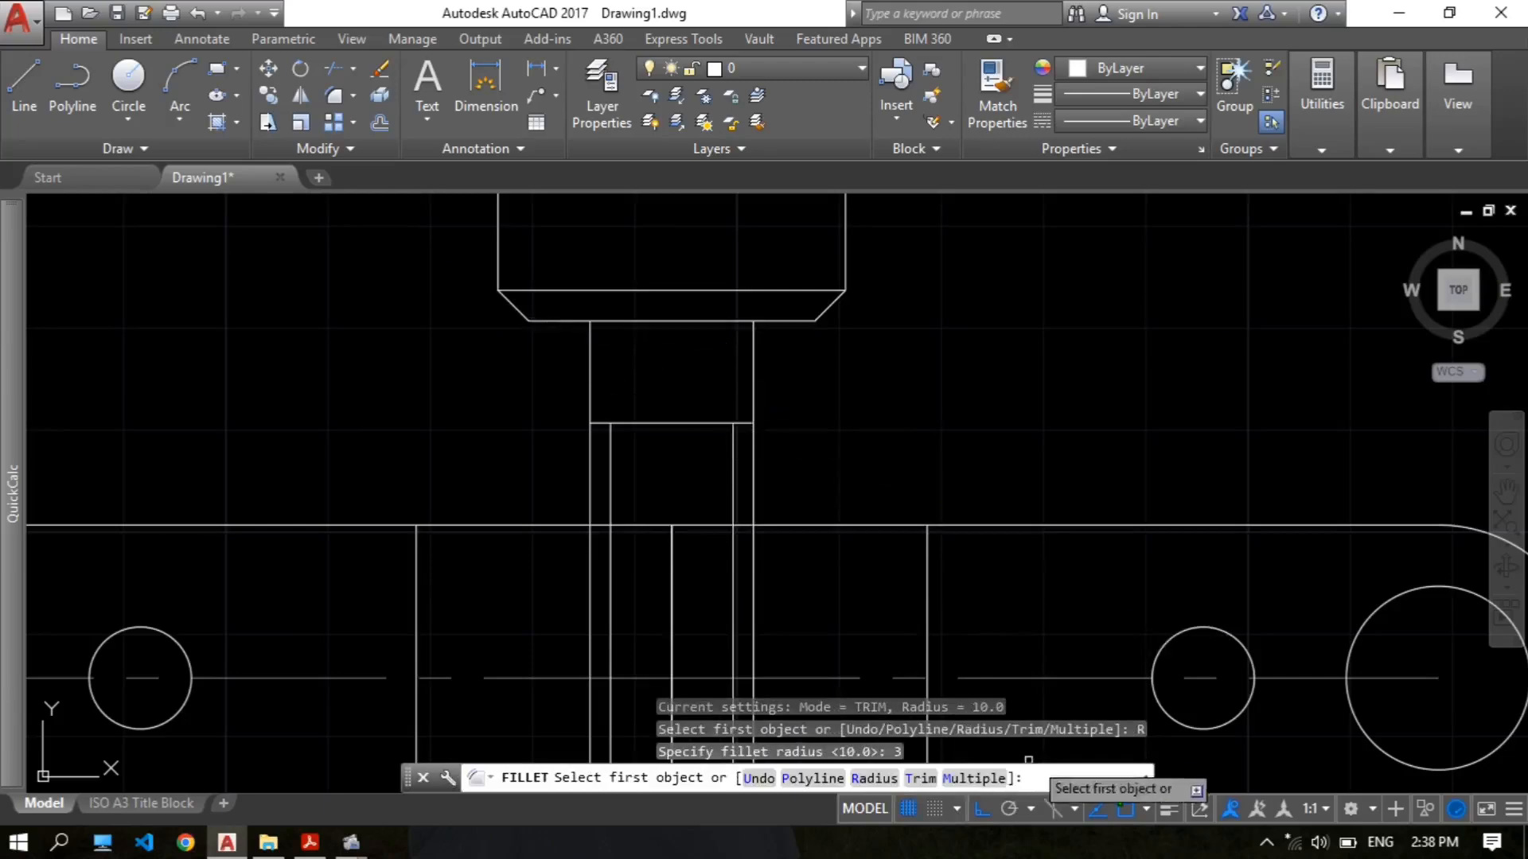
pyautogui.click(976, 778)
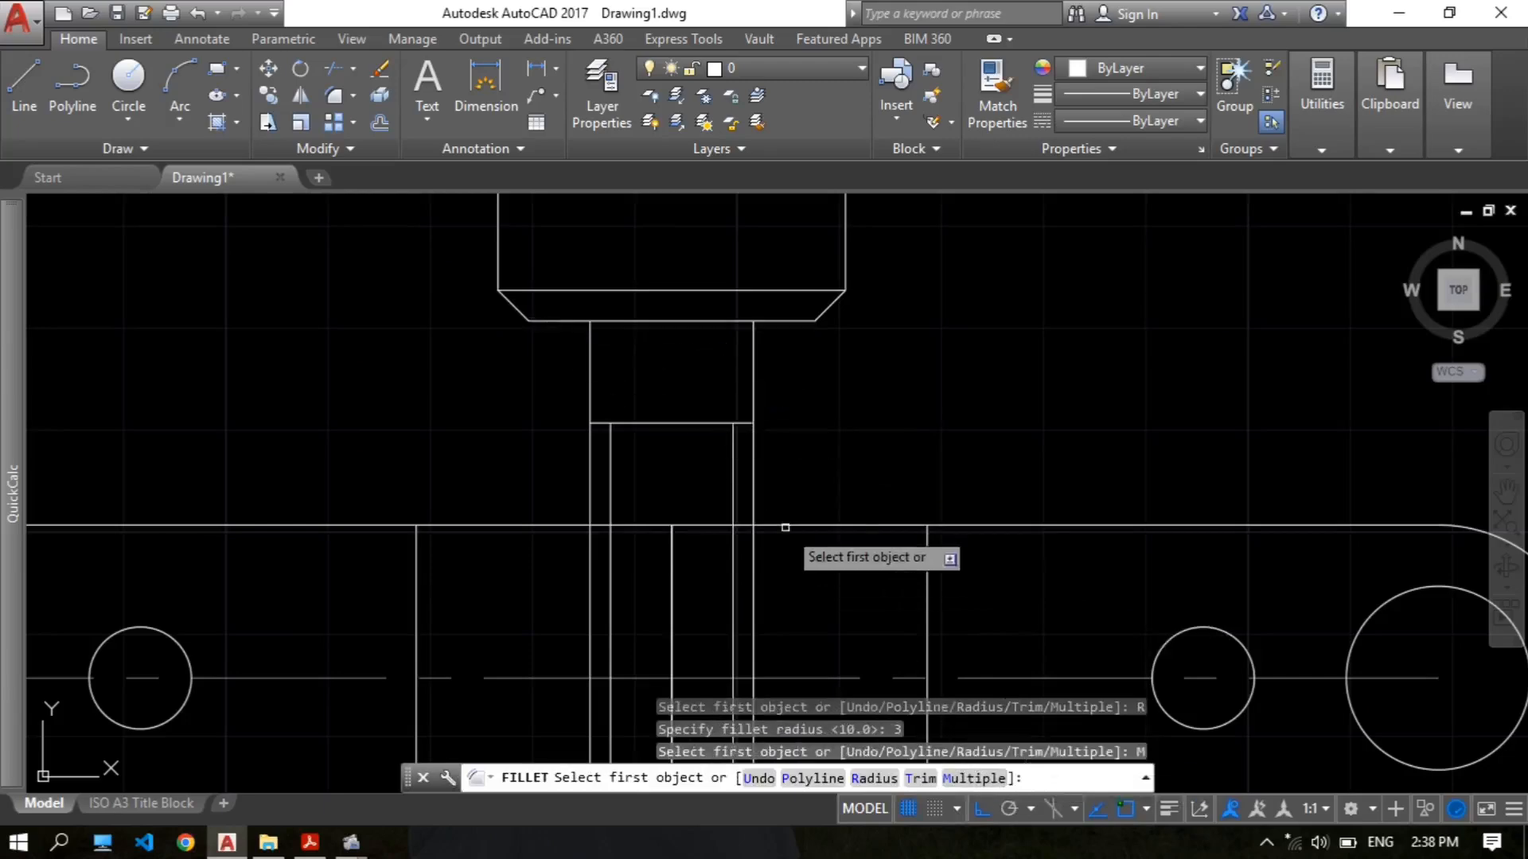
pyautogui.click(579, 325)
pyautogui.click(589, 338)
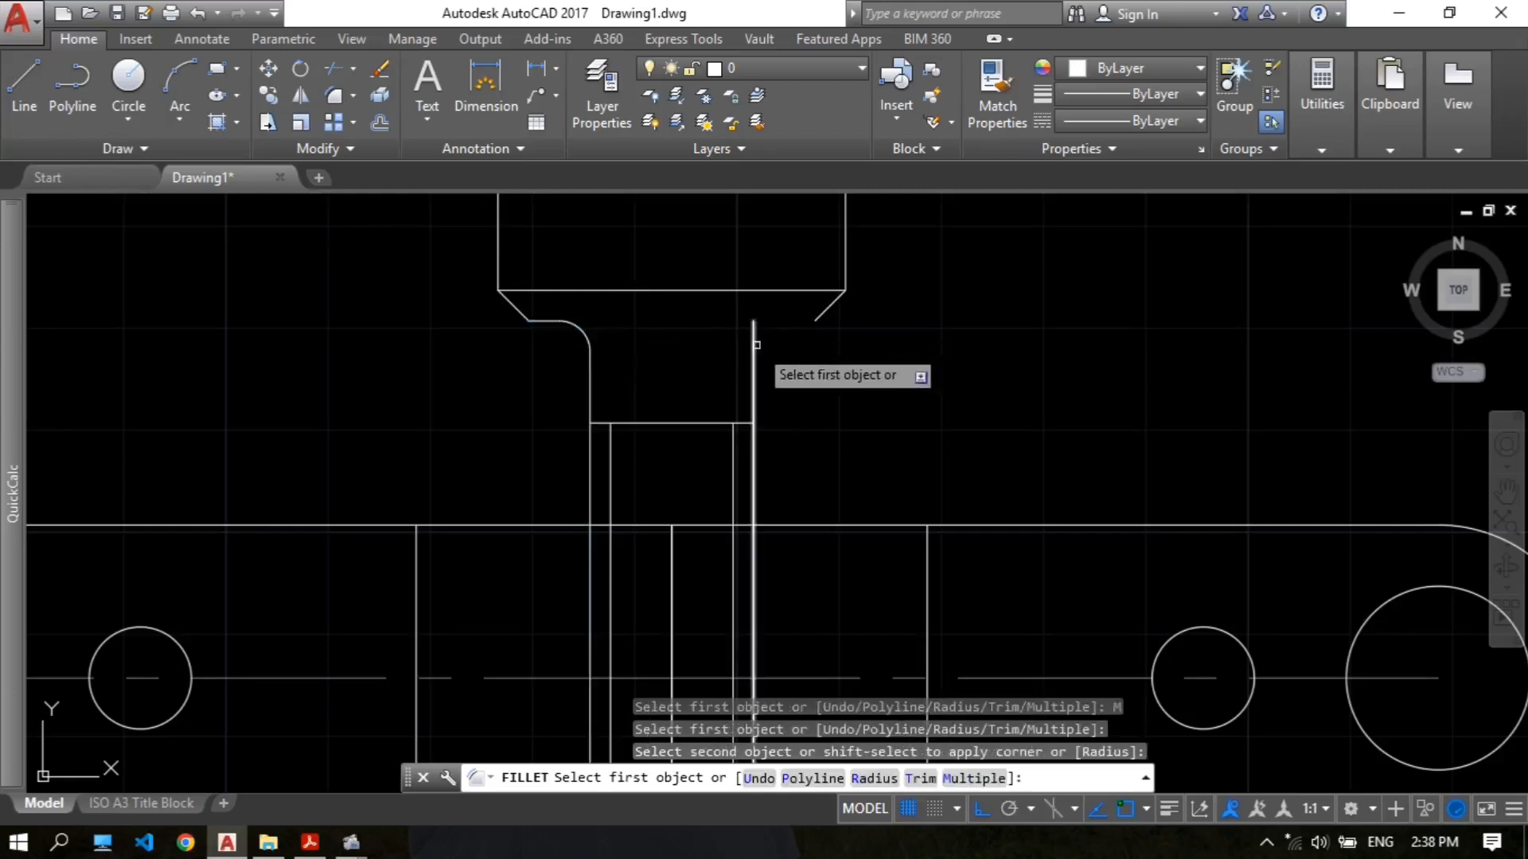
pyautogui.press('Escape')
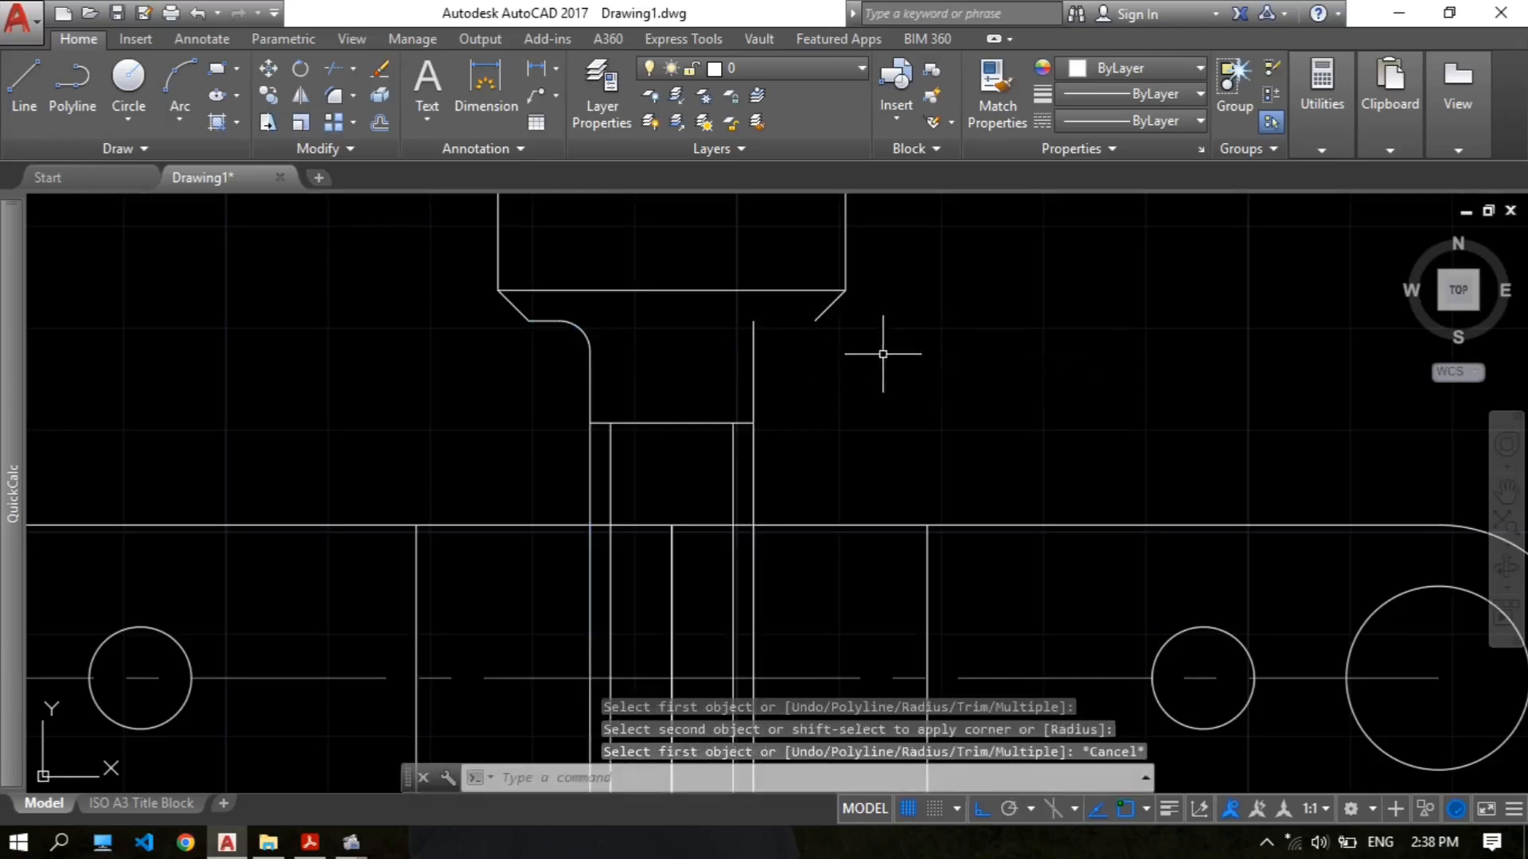
# Step: Redraw the head's bottom line from the left fillet's upper end to the lower-right chamfer
pyautogui.write('l')
pyautogui.press('Return')
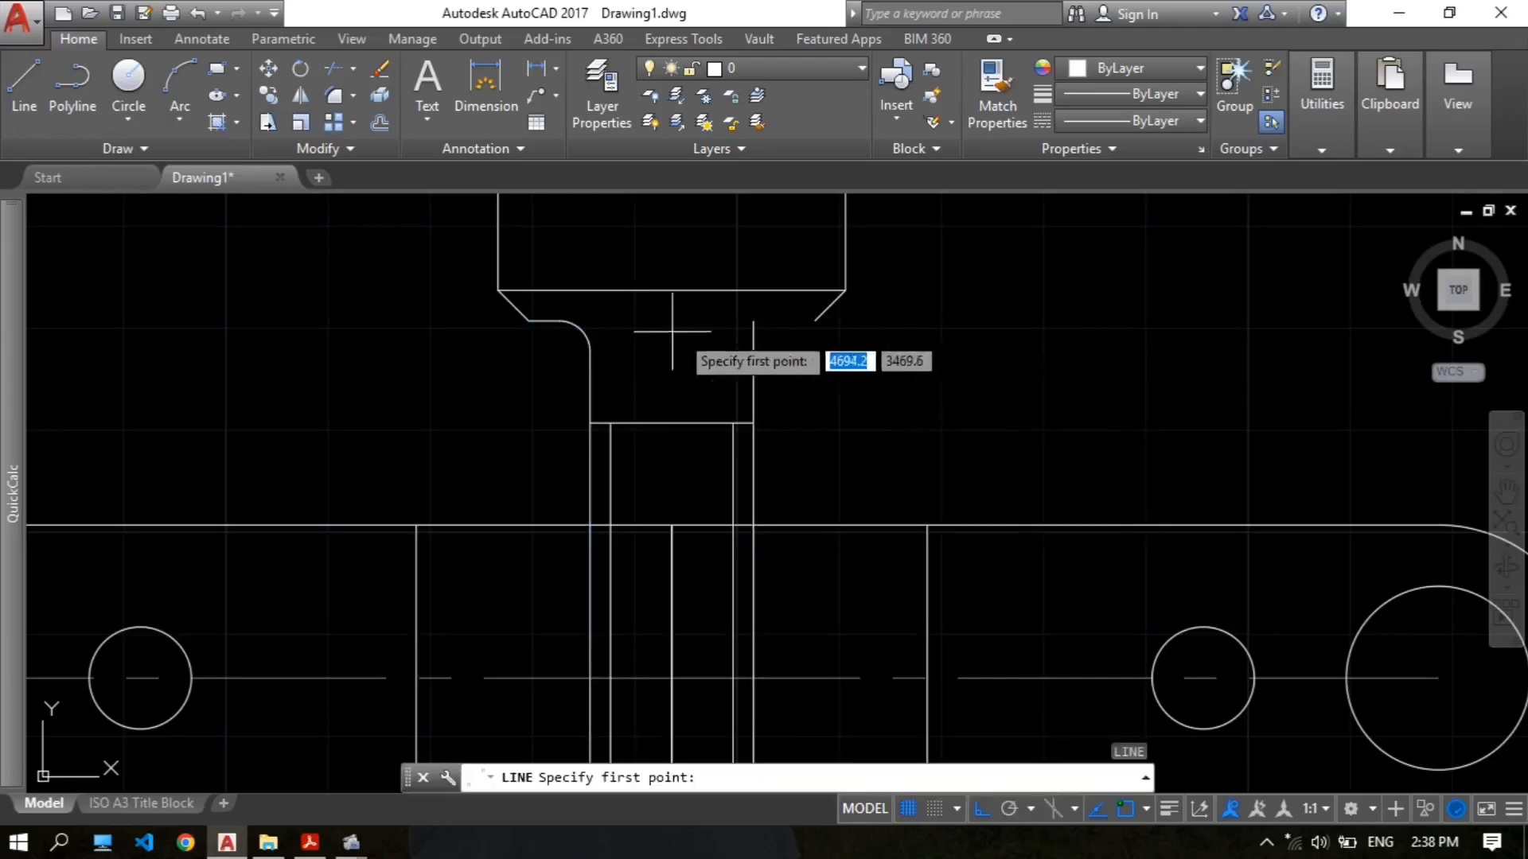
pyautogui.click(558, 321)
pyautogui.click(812, 321)
pyautogui.press('Return')
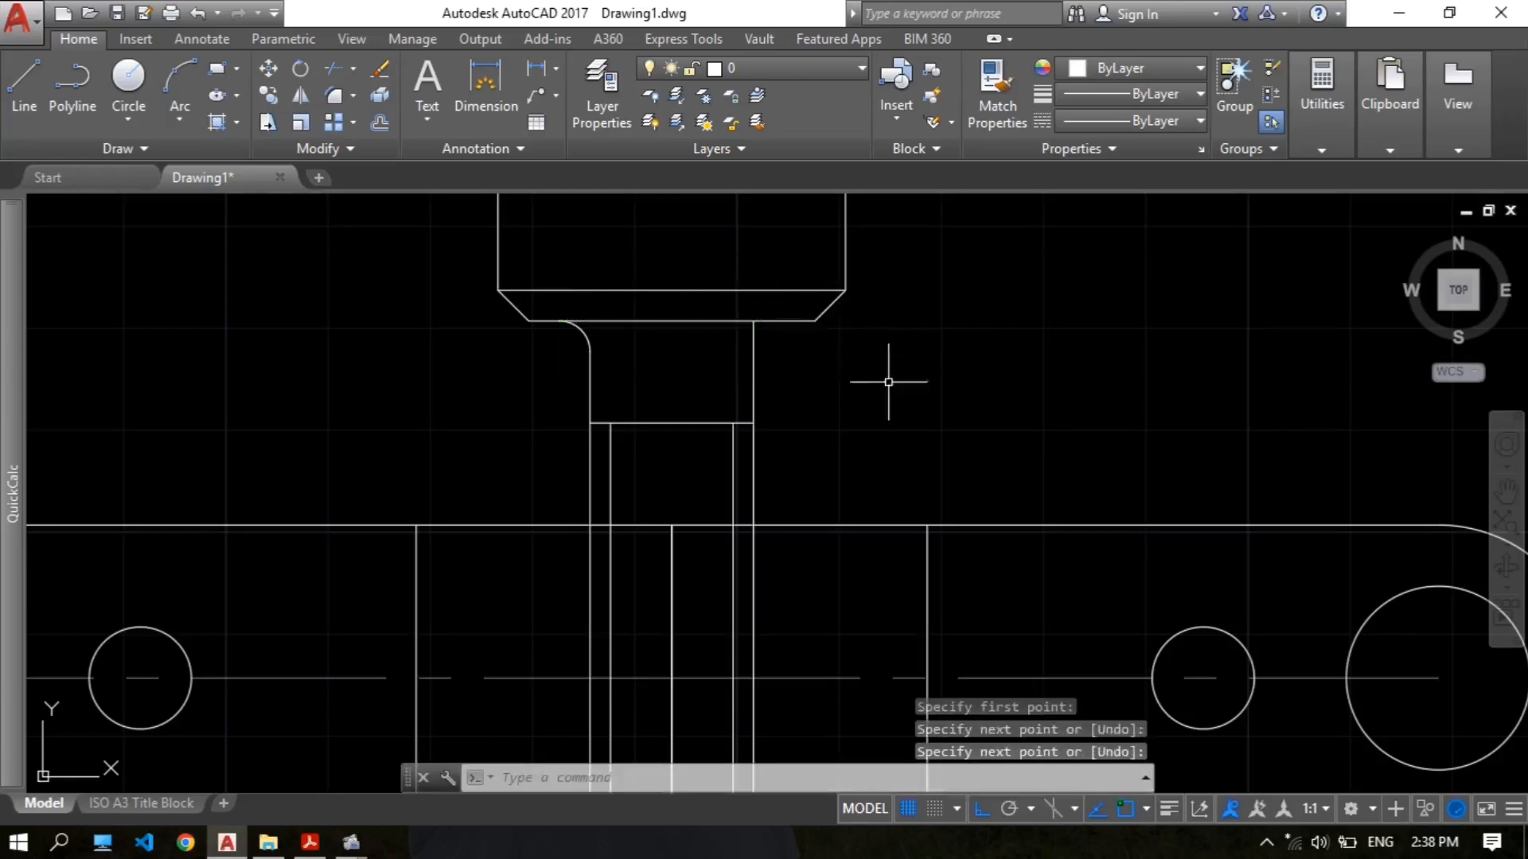
# Step: Start a fillet with radius 3 for the corner between the head's bottom line and the neck's right edge
pyautogui.press('Return')
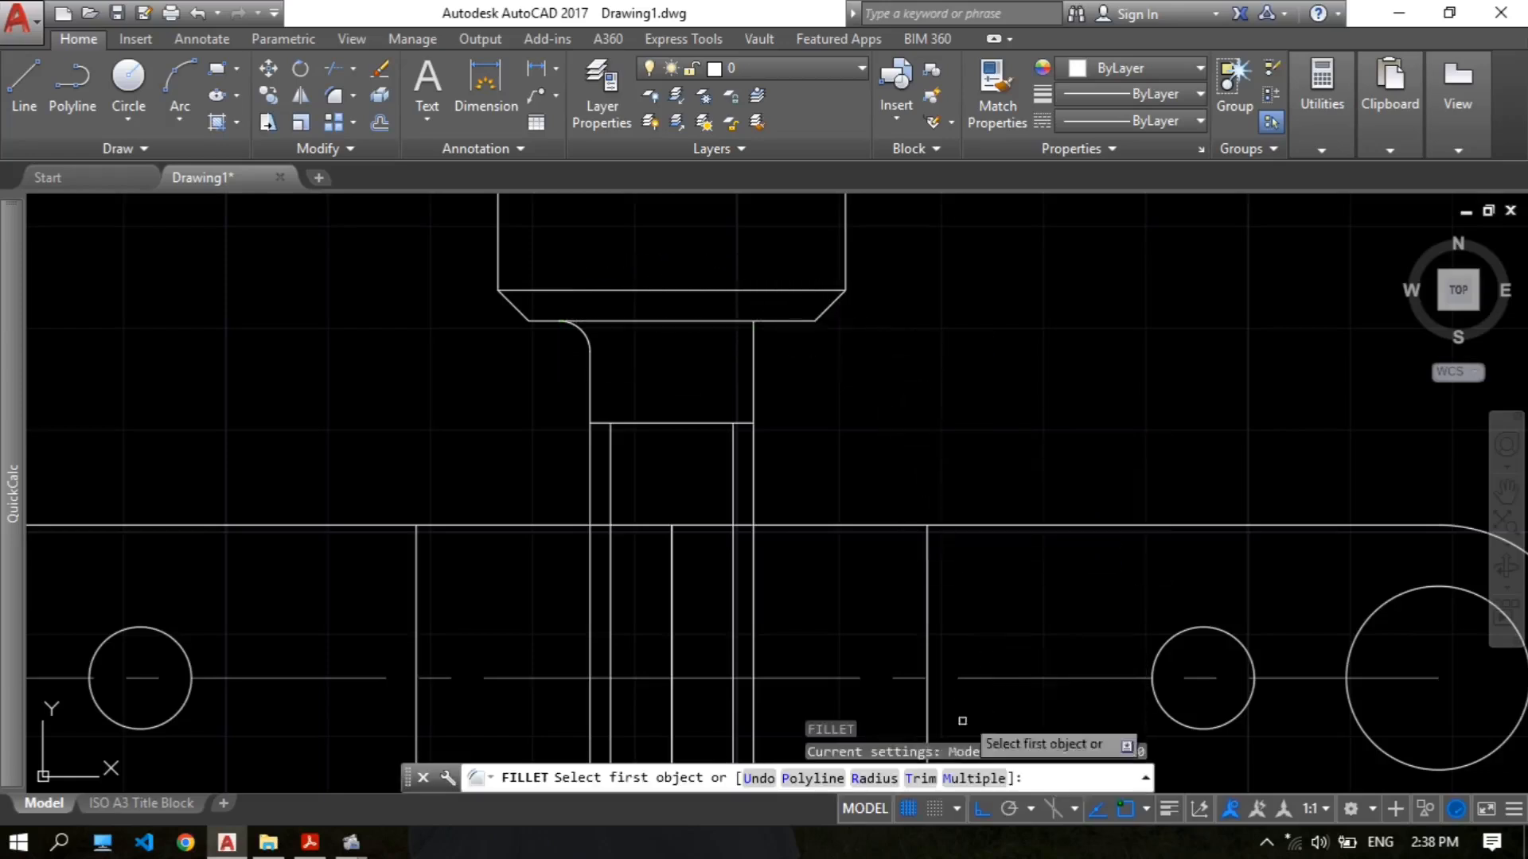
pyautogui.click(872, 778)
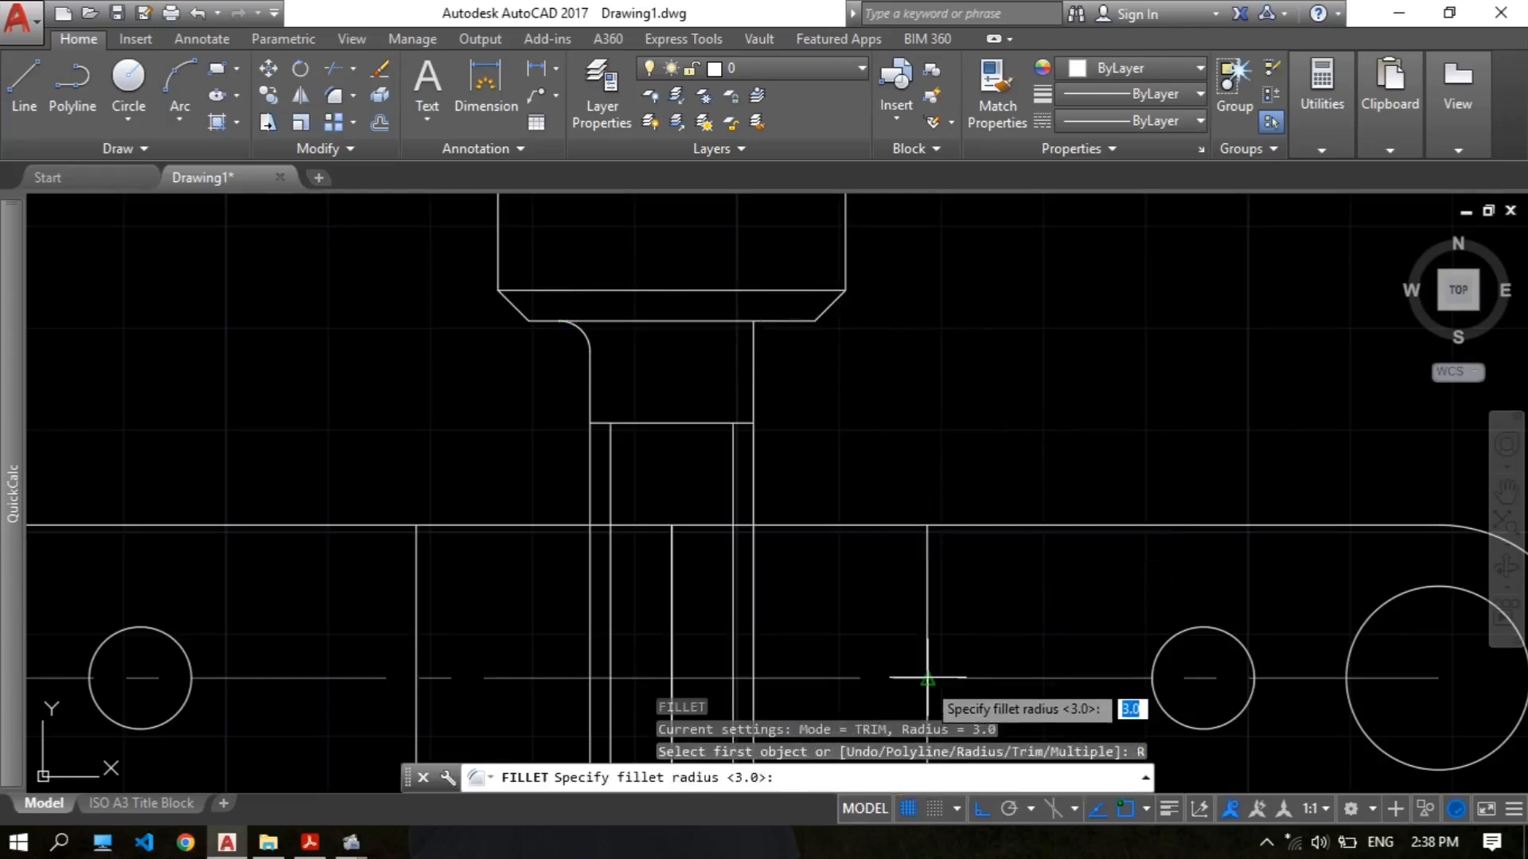
pyautogui.write('3')
pyautogui.press('Return')
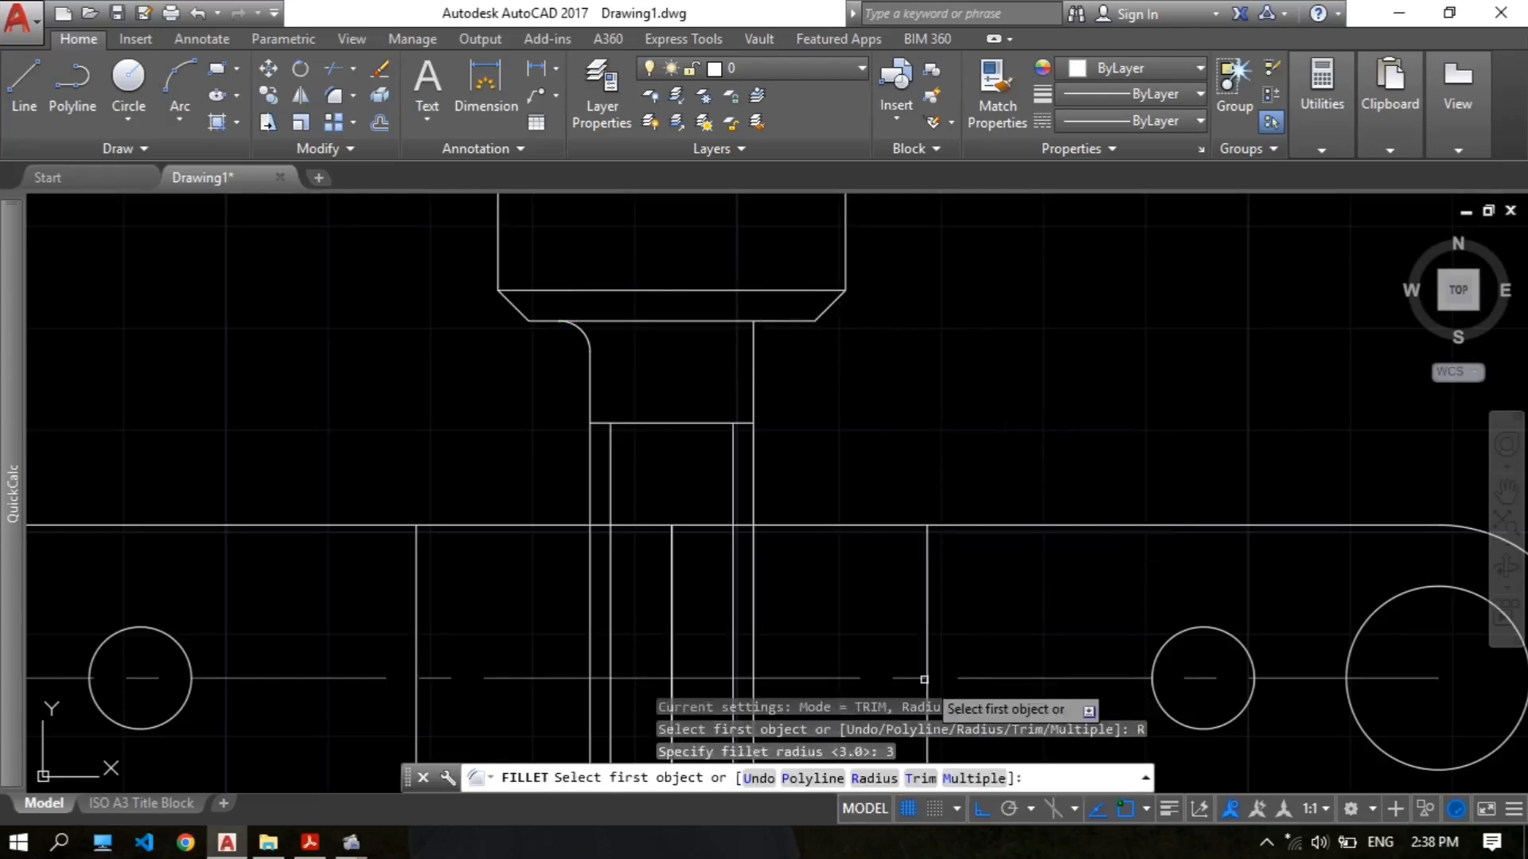
# Step: Fillet the corner between the screw neck's right side and the head's lower edge with a 3 mm radius
pyautogui.click(752, 342)
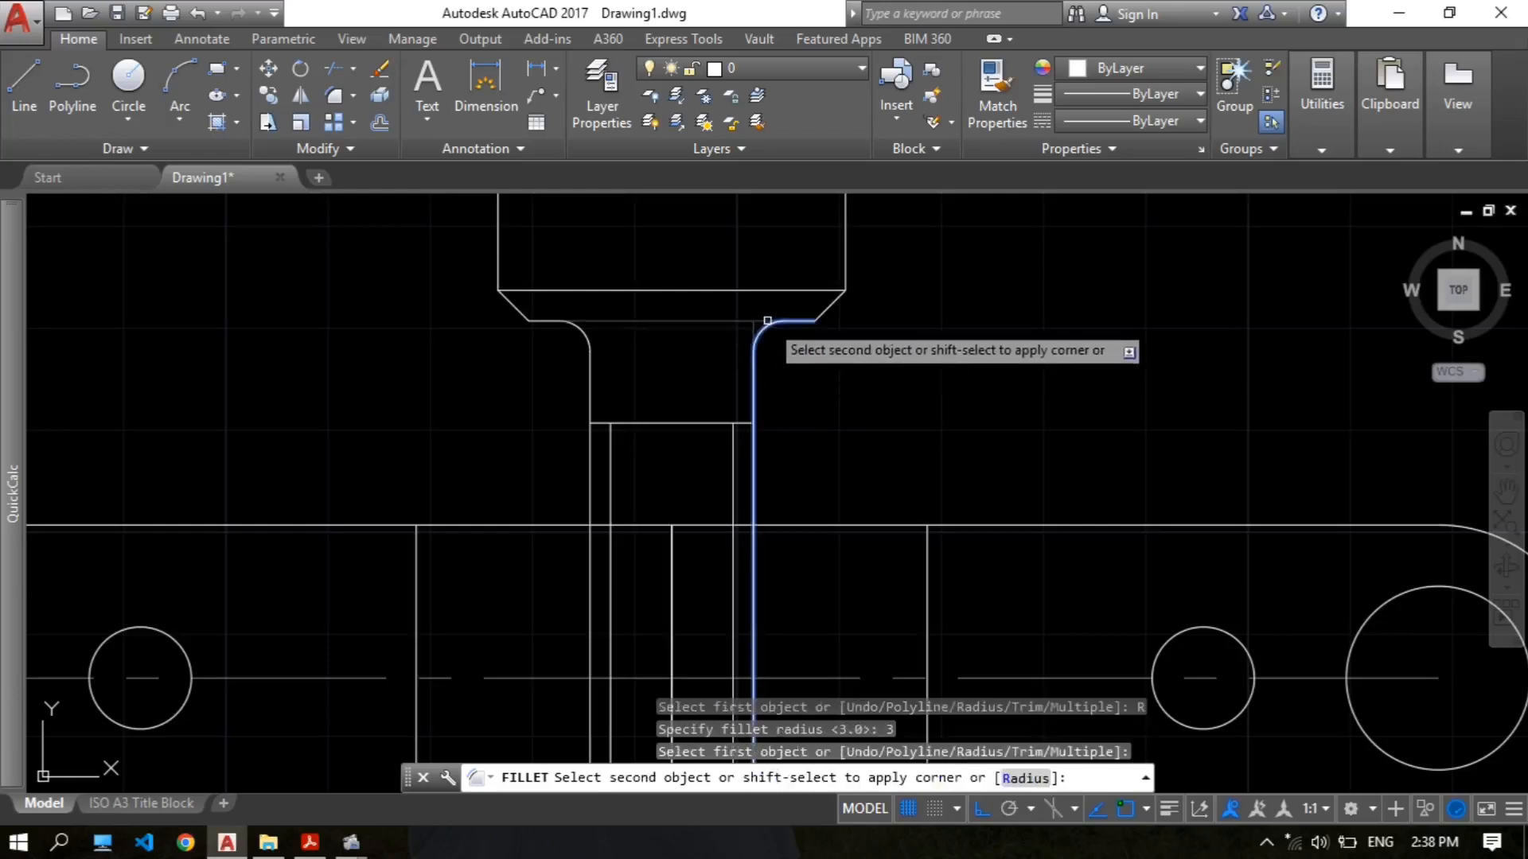
pyautogui.click(767, 320)
pyautogui.press('Return')
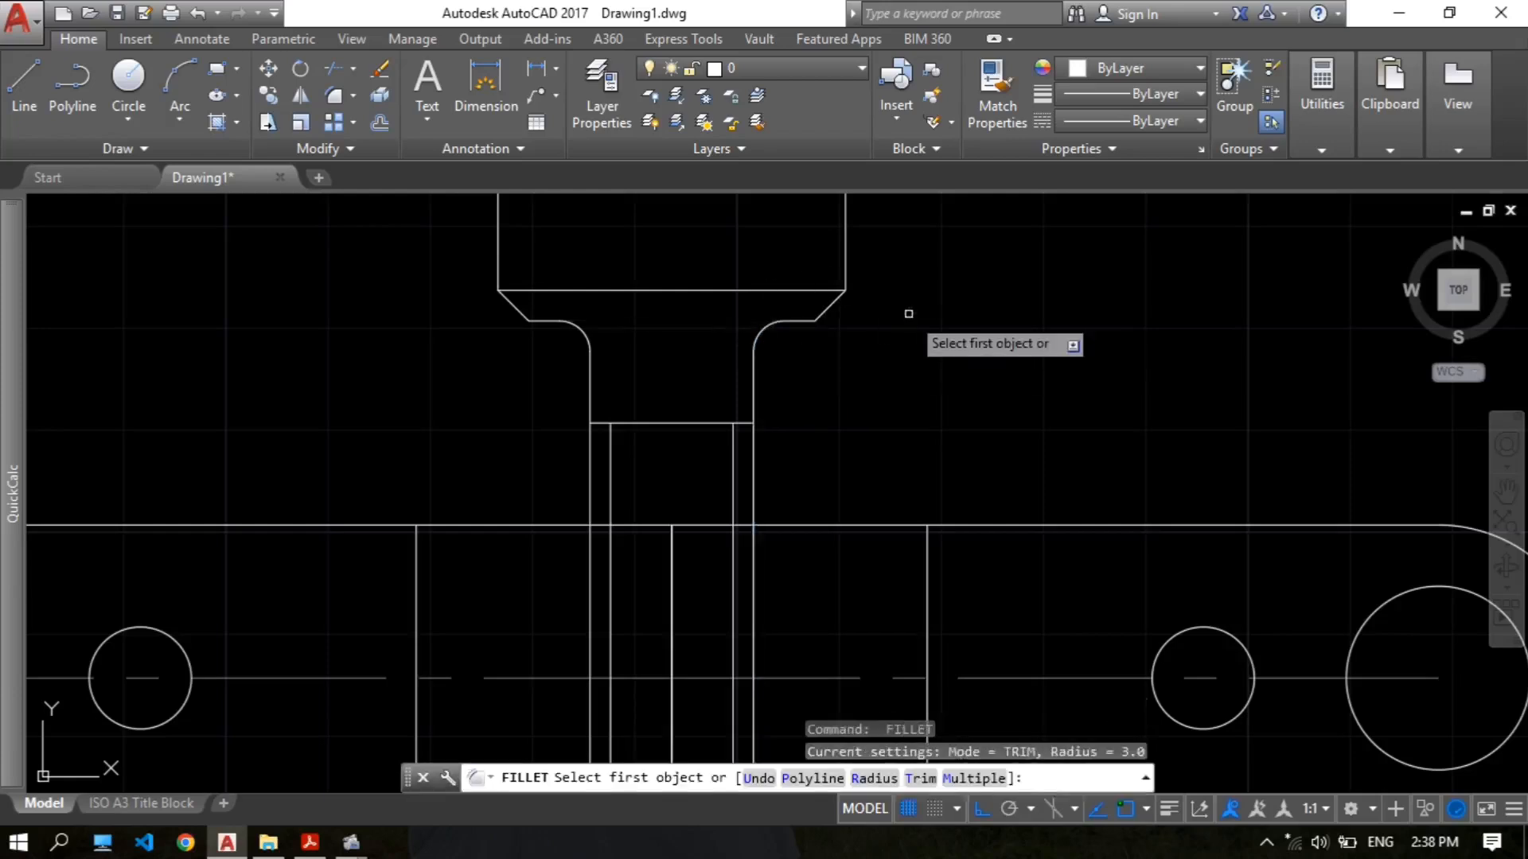
pyautogui.press('Escape')
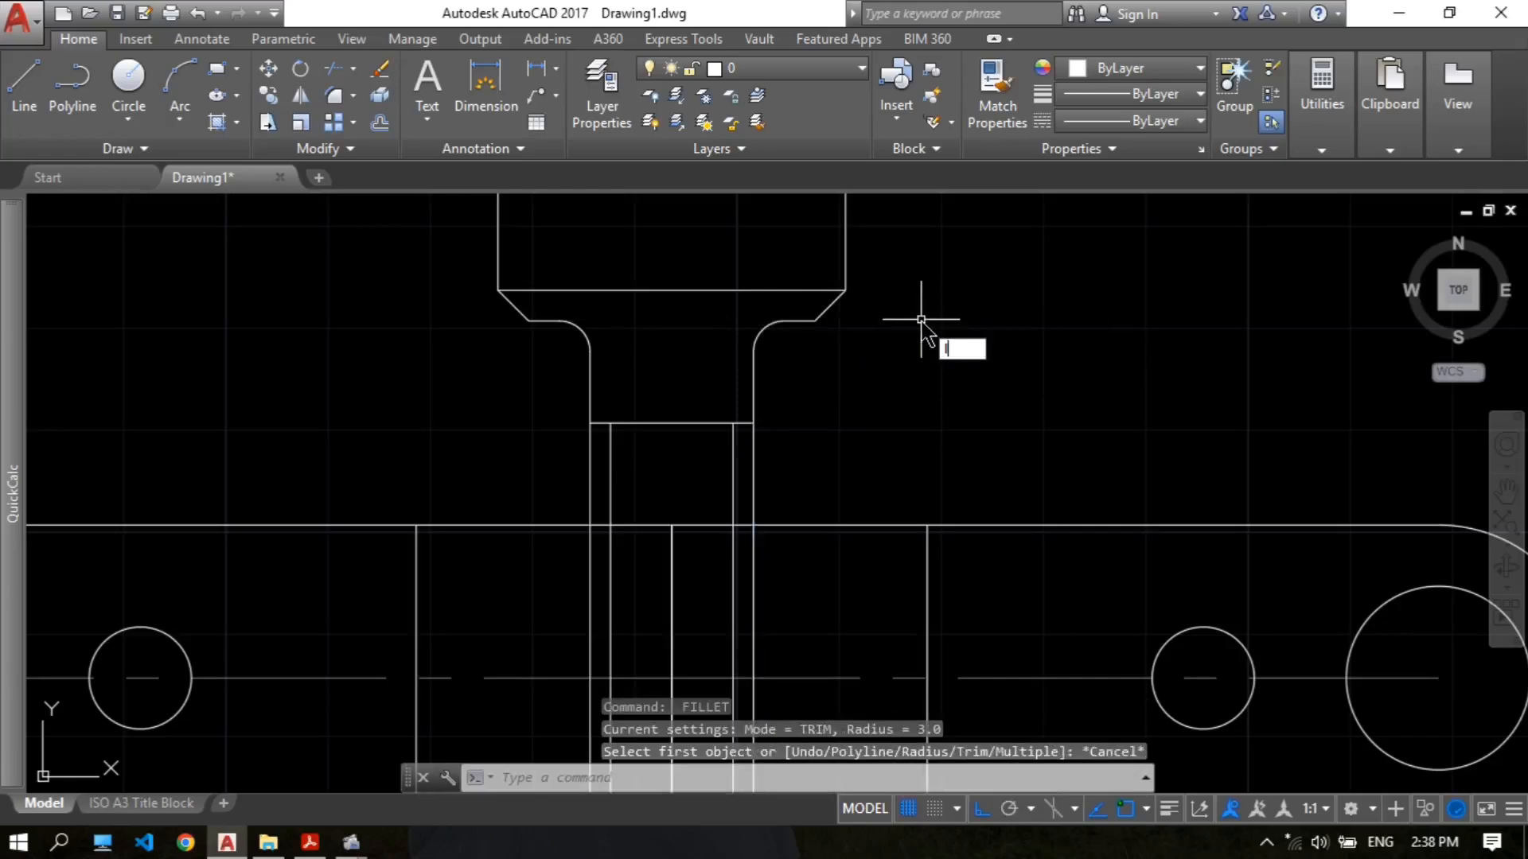
# Step: Draw a horizontal line joining the upper ends of the two neck fillets under the screw head
pyautogui.write('l')
pyautogui.press('Return')
pyautogui.click(559, 320)
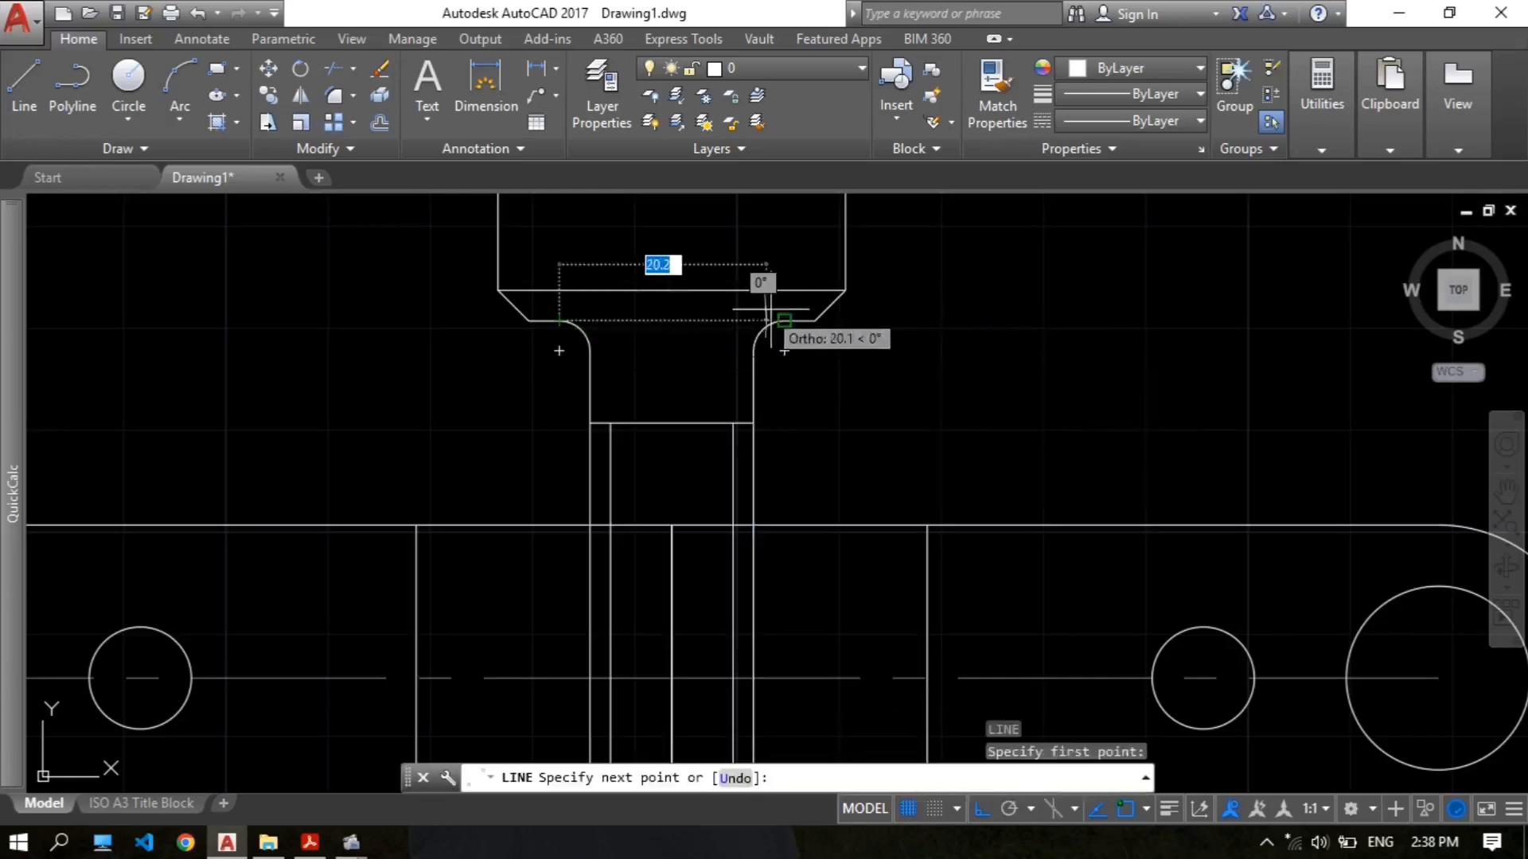
pyautogui.click(783, 320)
pyautogui.press('Return')
# Step: Check the handle bar's dimensions in the reference drawing 2d_14.pdf and return to AutoCAD
pyautogui.scroll(-4, 908, 339)
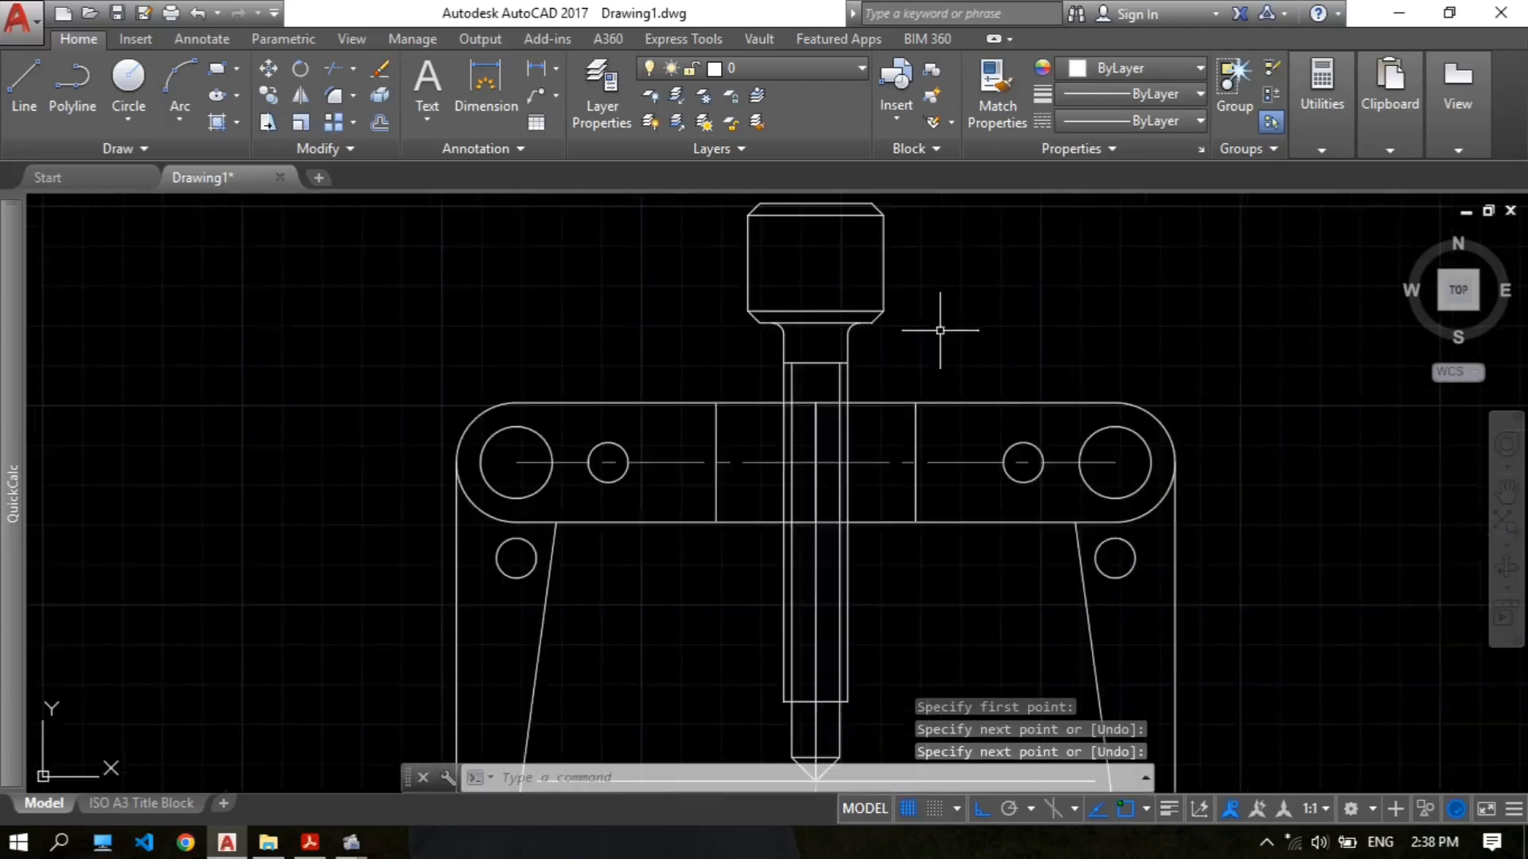
pyautogui.scroll(-5, 869, 331)
pyautogui.scroll(3, 839, 313)
pyautogui.moveTo(838, 313); pyautogui.dragTo(821, 320, button='middle')
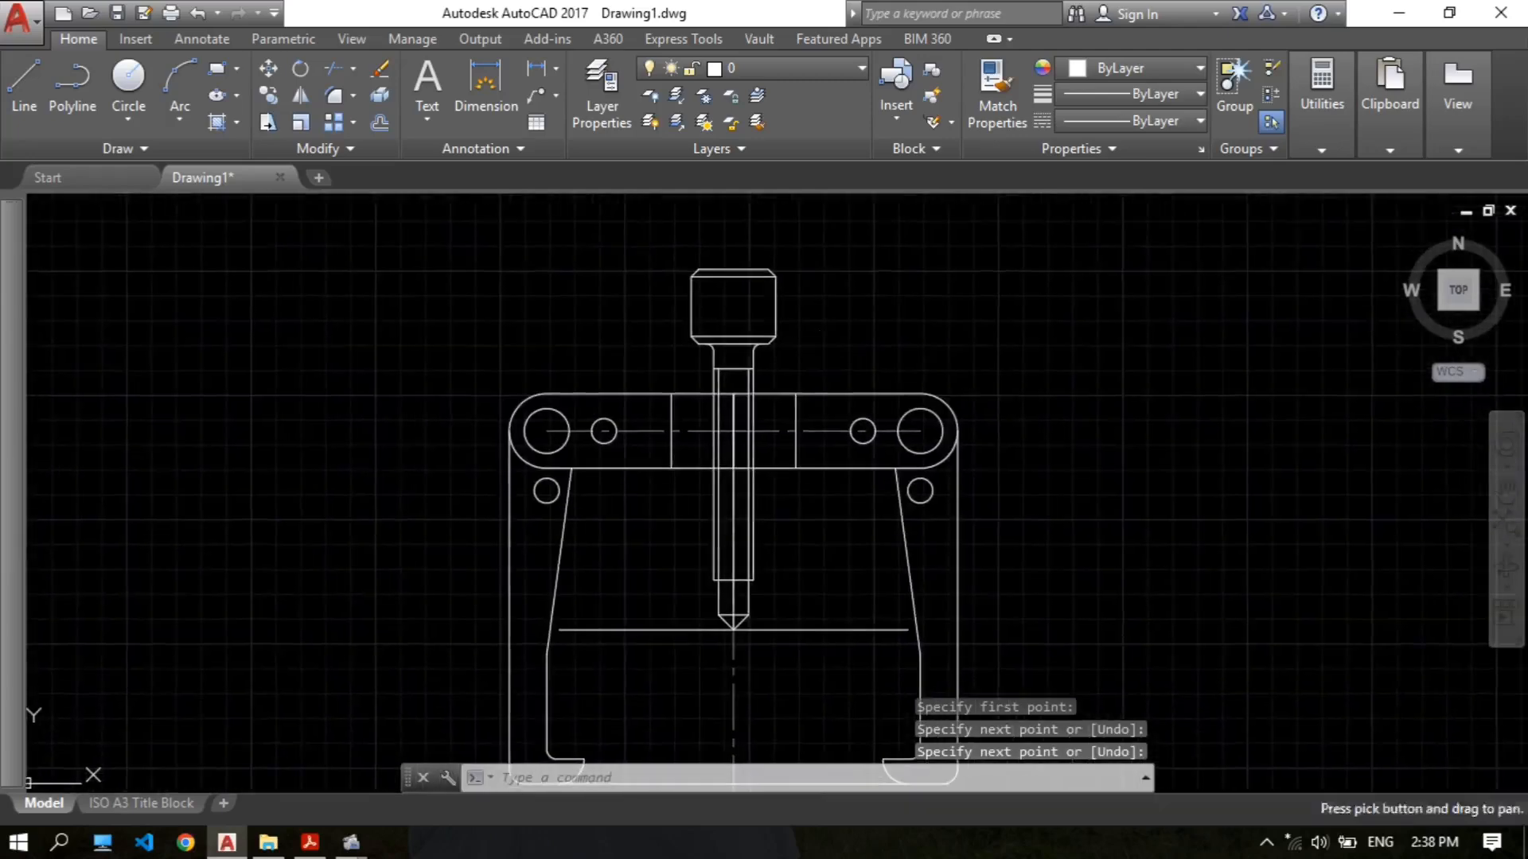
pyautogui.click(310, 841)
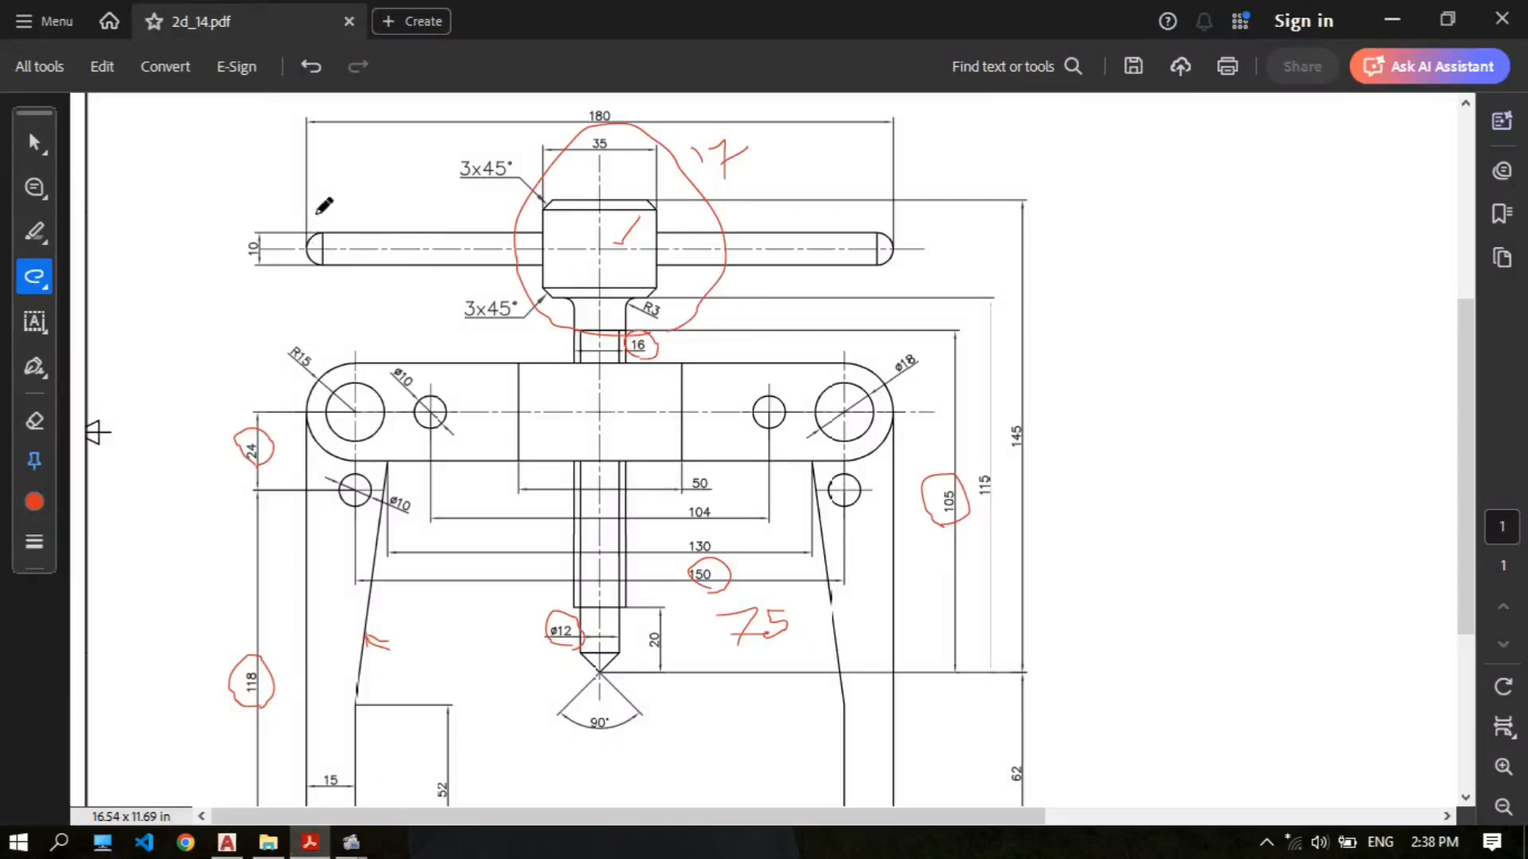
pyautogui.scroll(1, 461, 196)
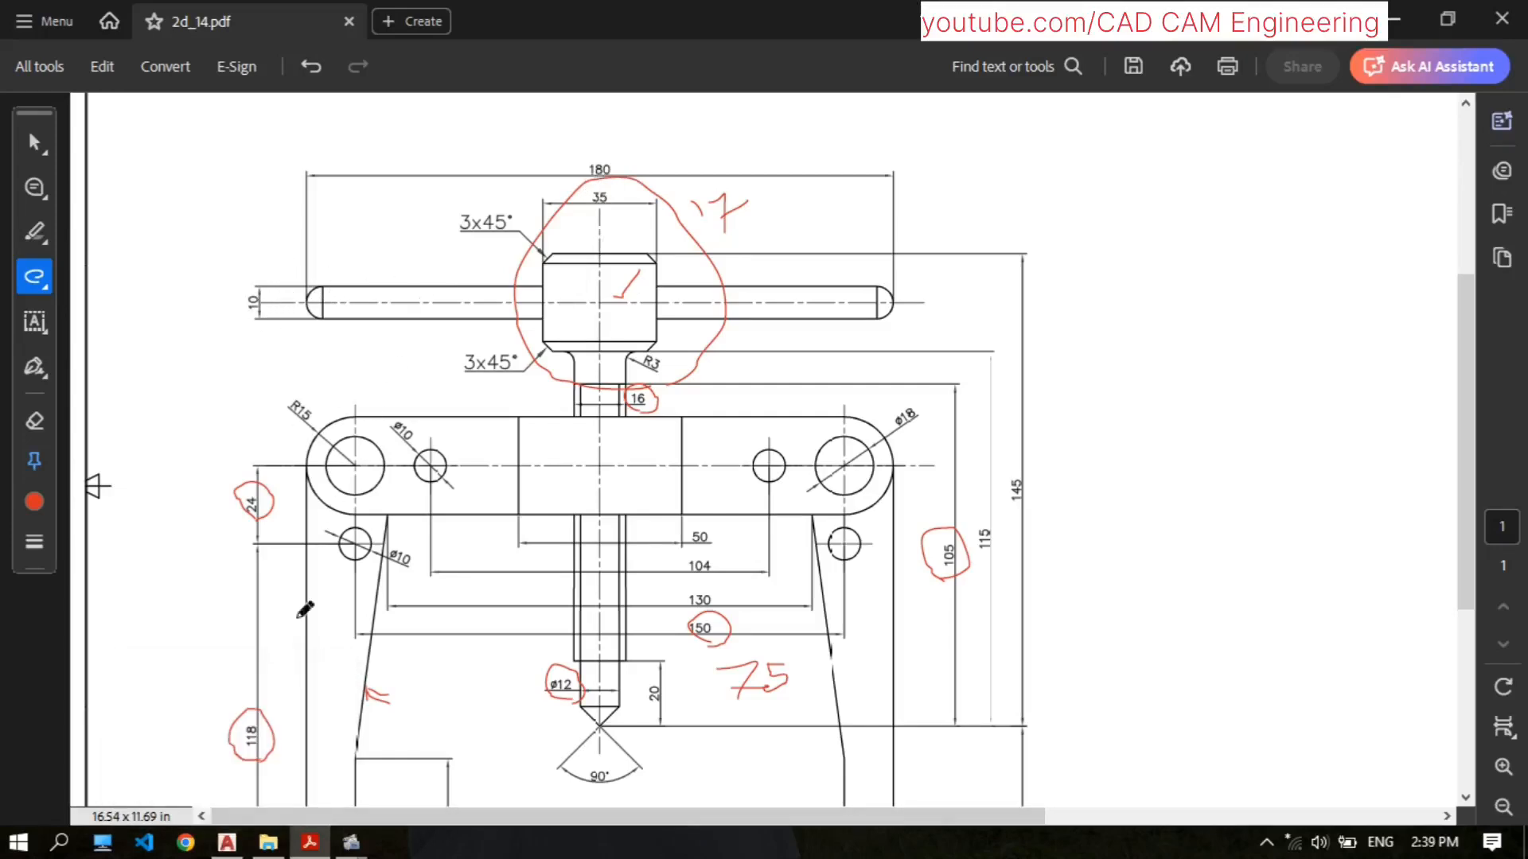
pyautogui.click(227, 842)
# Step: Draw a vertical centre line in the screw head between the midpoints of its upper and lower chamfer lines
pyautogui.scroll(2, 788, 272)
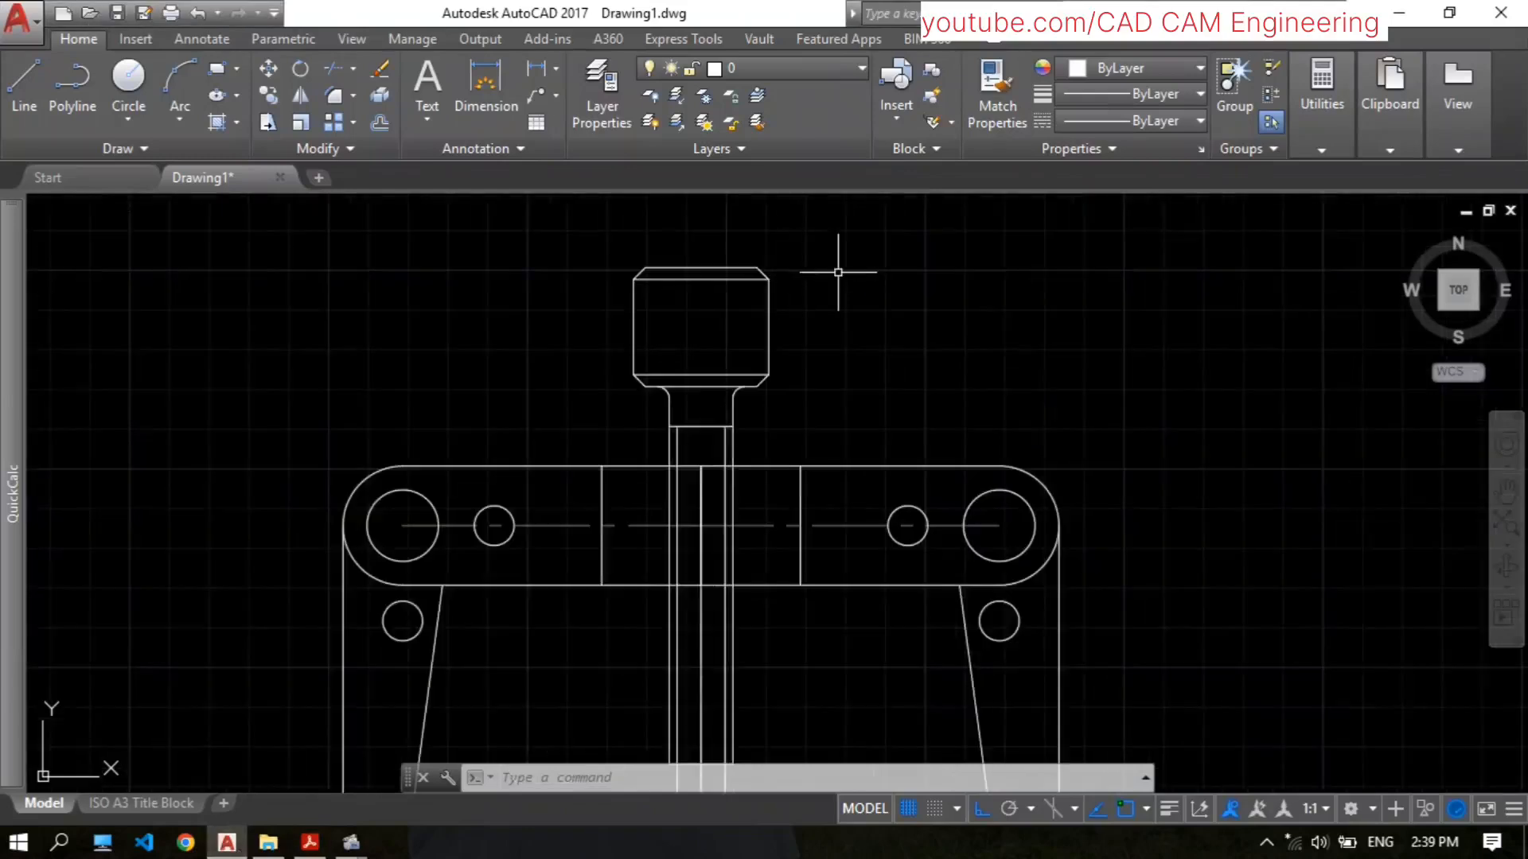
pyautogui.moveTo(838, 272); pyautogui.dragTo(829, 289, button='middle')
pyautogui.write('l')
pyautogui.press('Return')
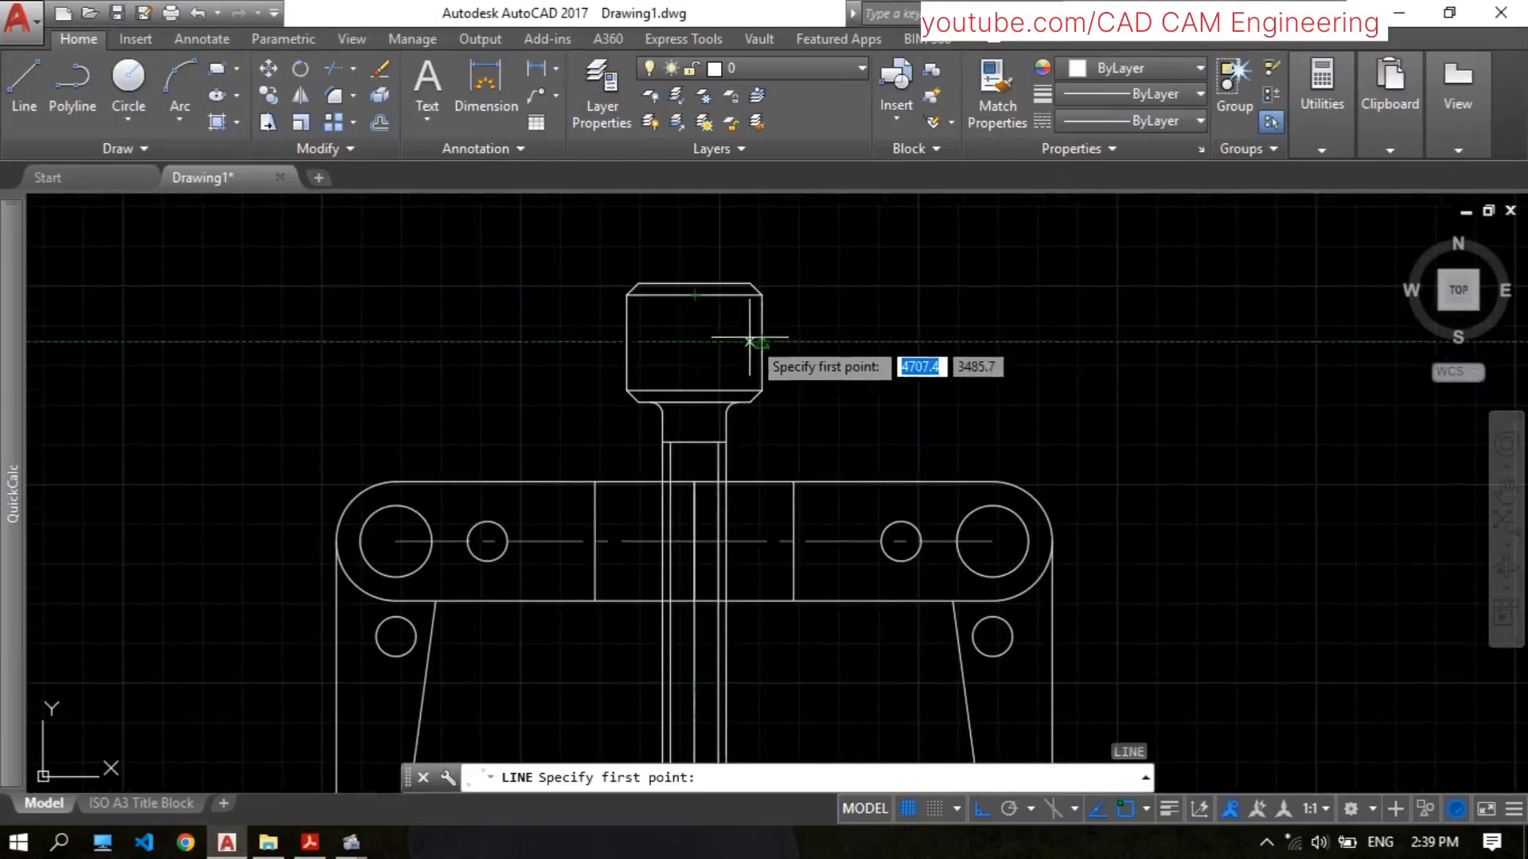
pyautogui.click(695, 296)
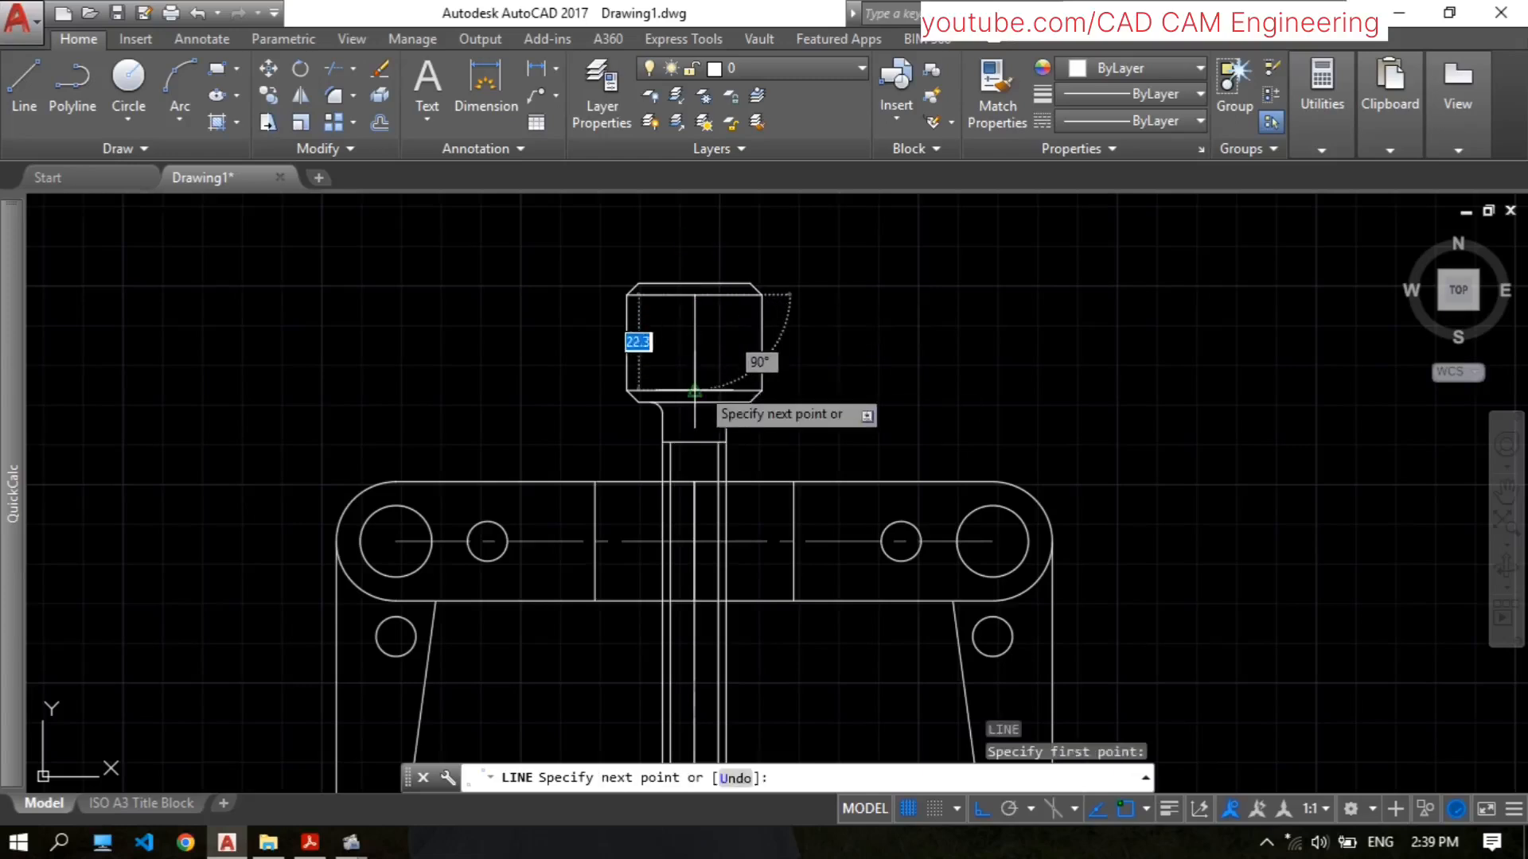
pyautogui.click(694, 391)
pyautogui.press('Return')
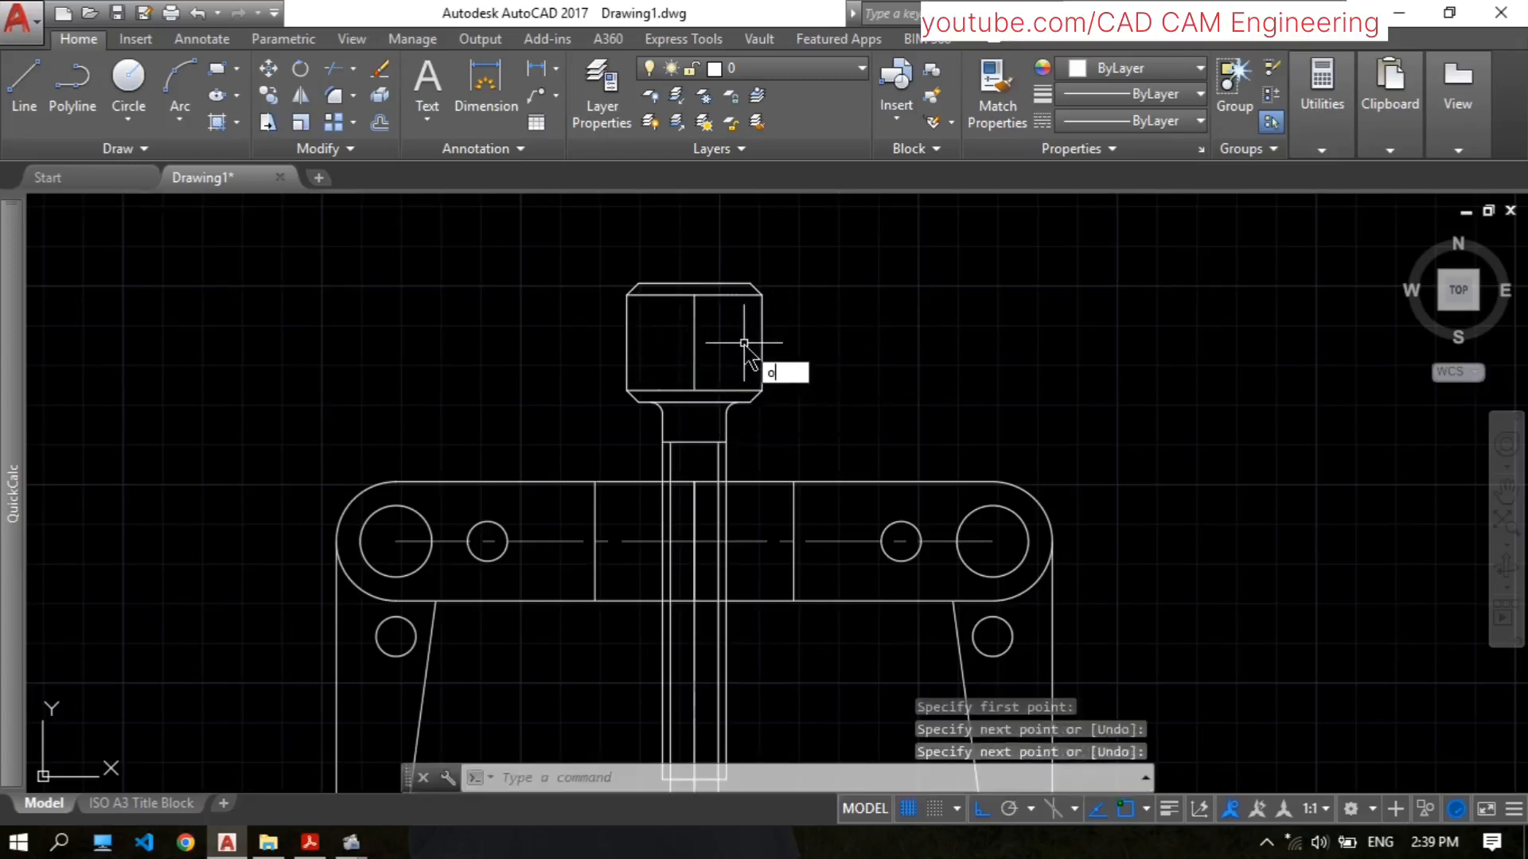
# Step: Offset the head's vertical centre line by 90 to both the right and left sides
pyautogui.press('Return')
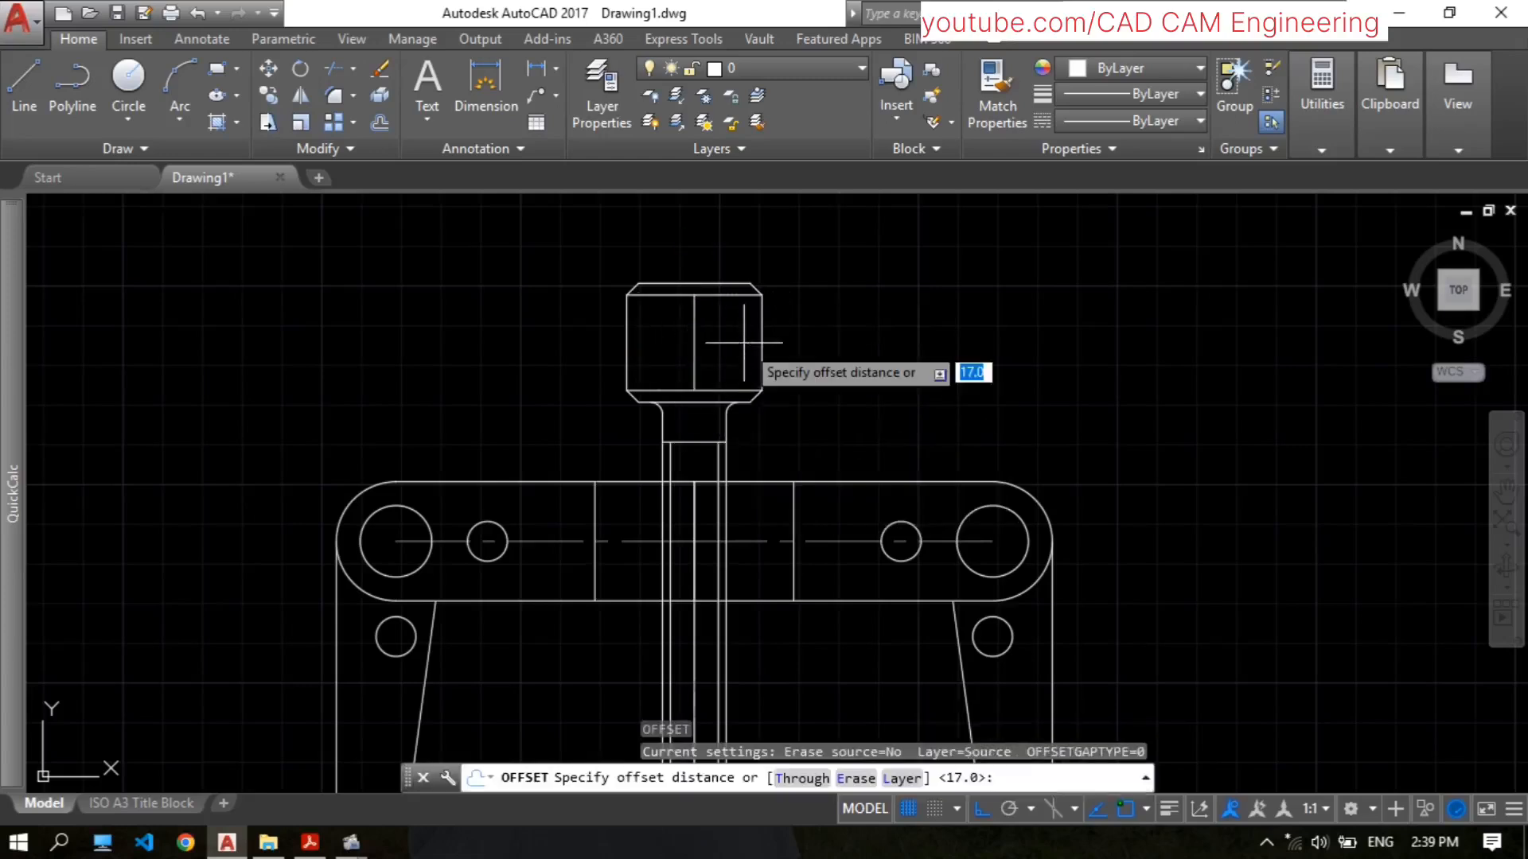
pyautogui.press('Return')
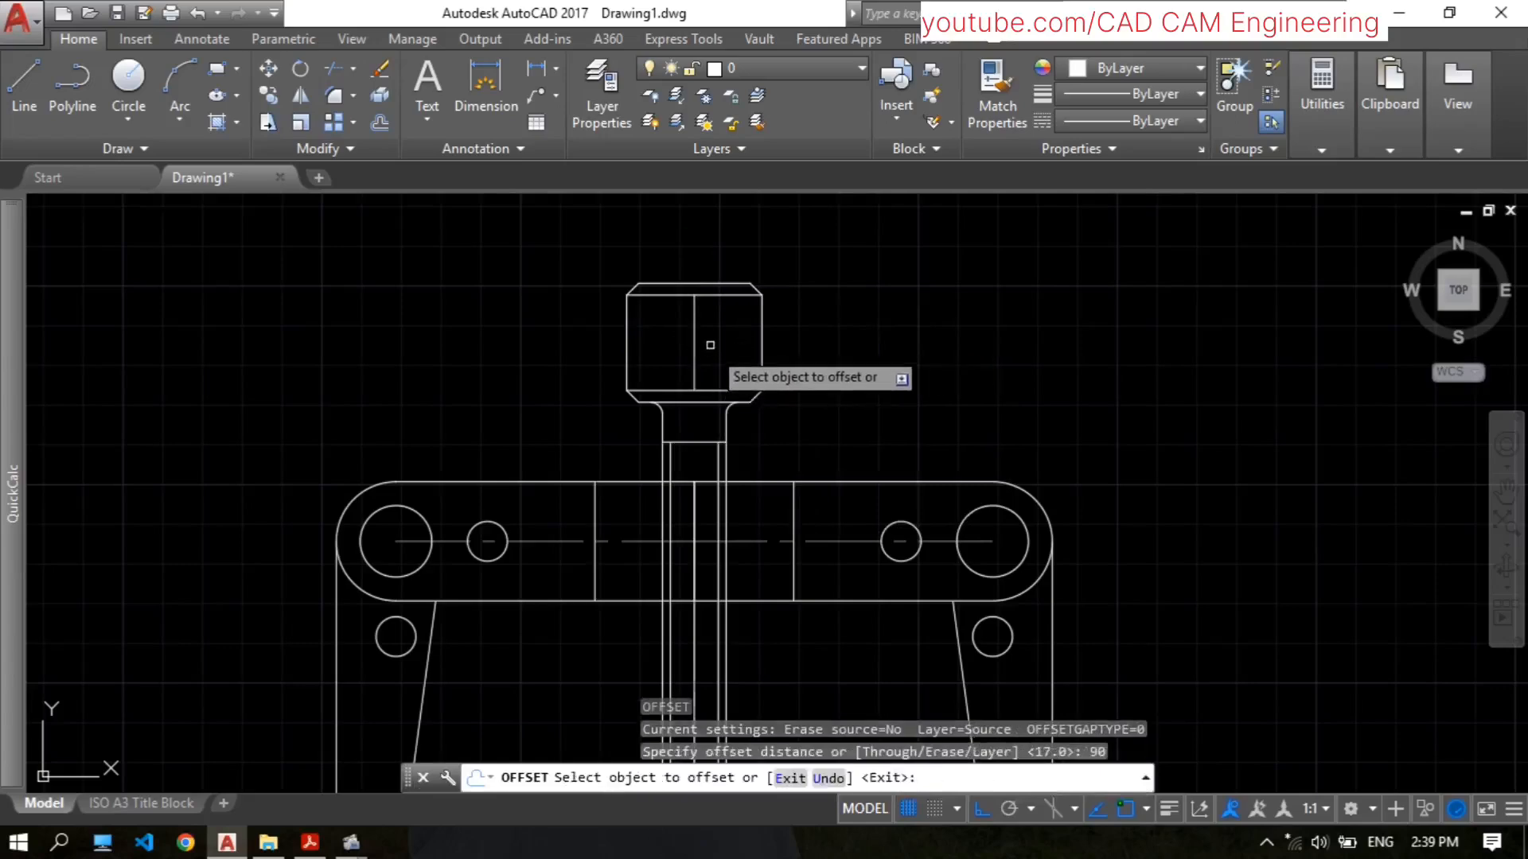
pyautogui.click(694, 348)
pyautogui.click(1225, 300)
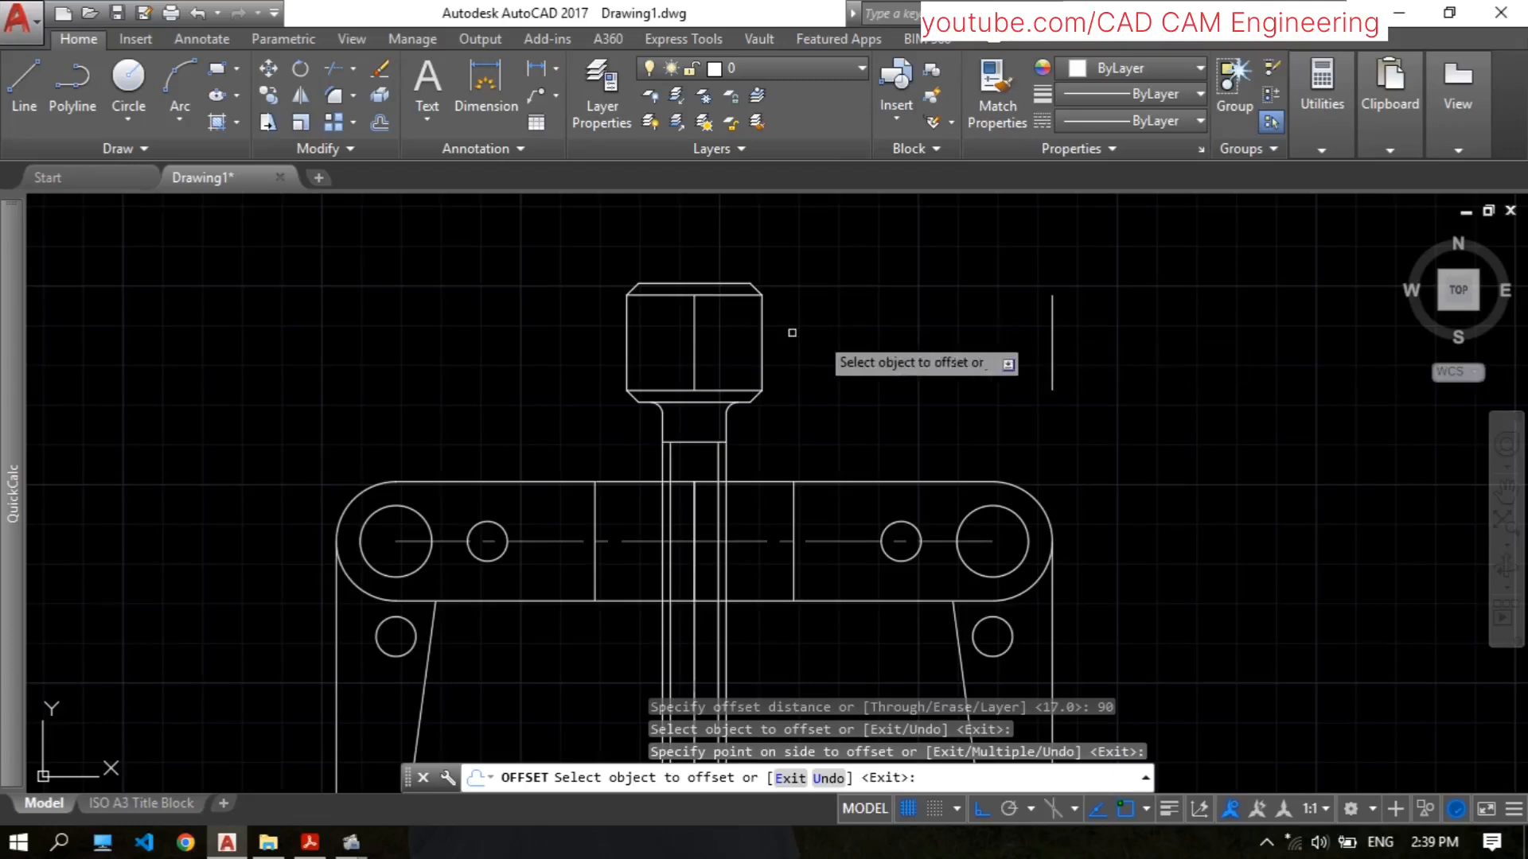
pyautogui.click(694, 333)
pyautogui.click(246, 342)
pyautogui.press('Return')
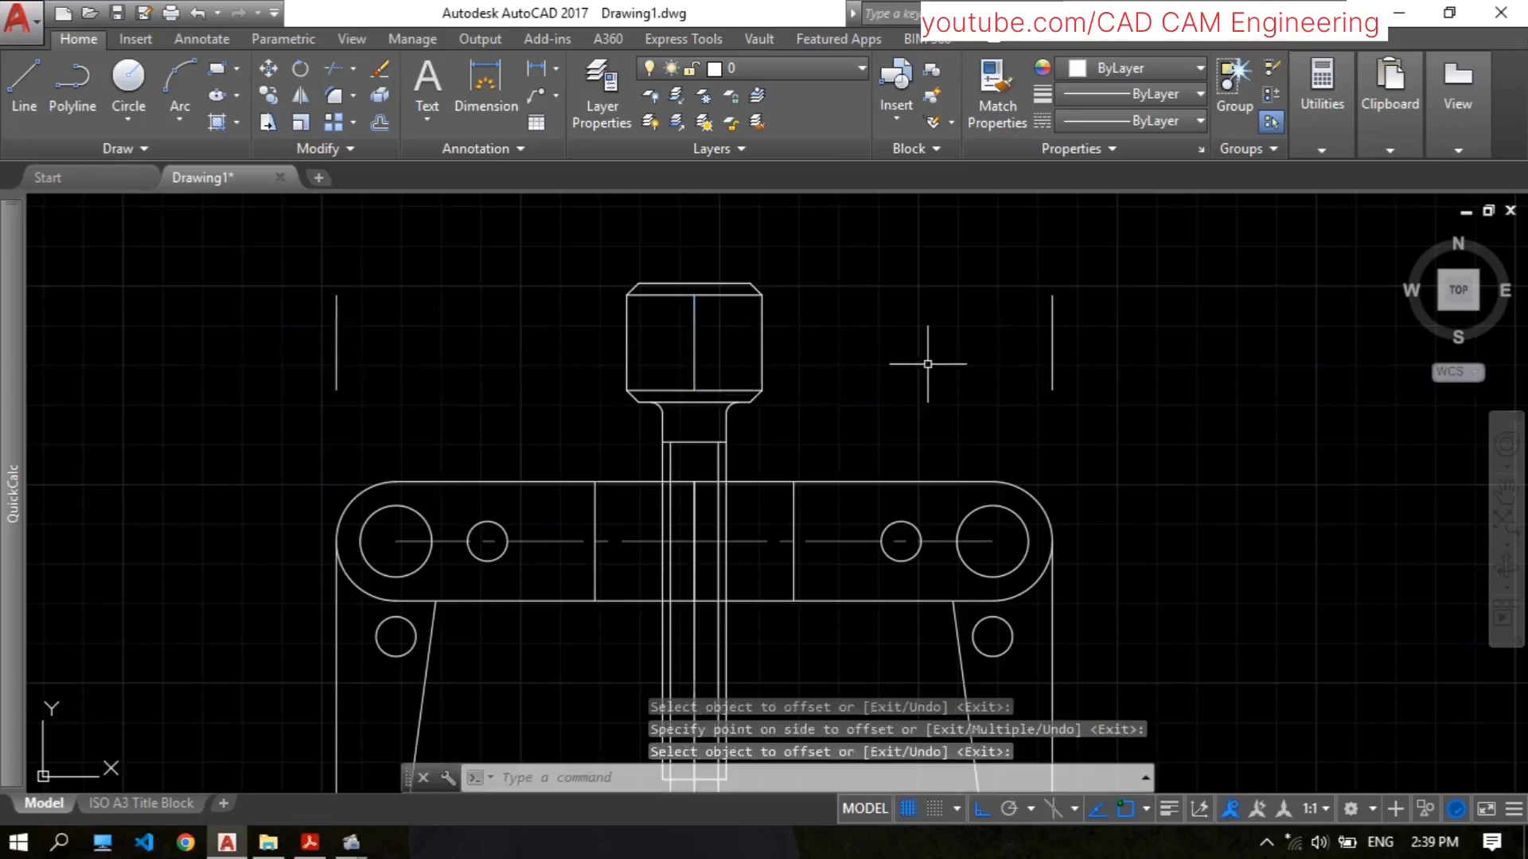
# Step: Draw a horizontal line through the head connecting the midpoints of the two outer vertical lines
pyautogui.write('l')
pyautogui.press('Return')
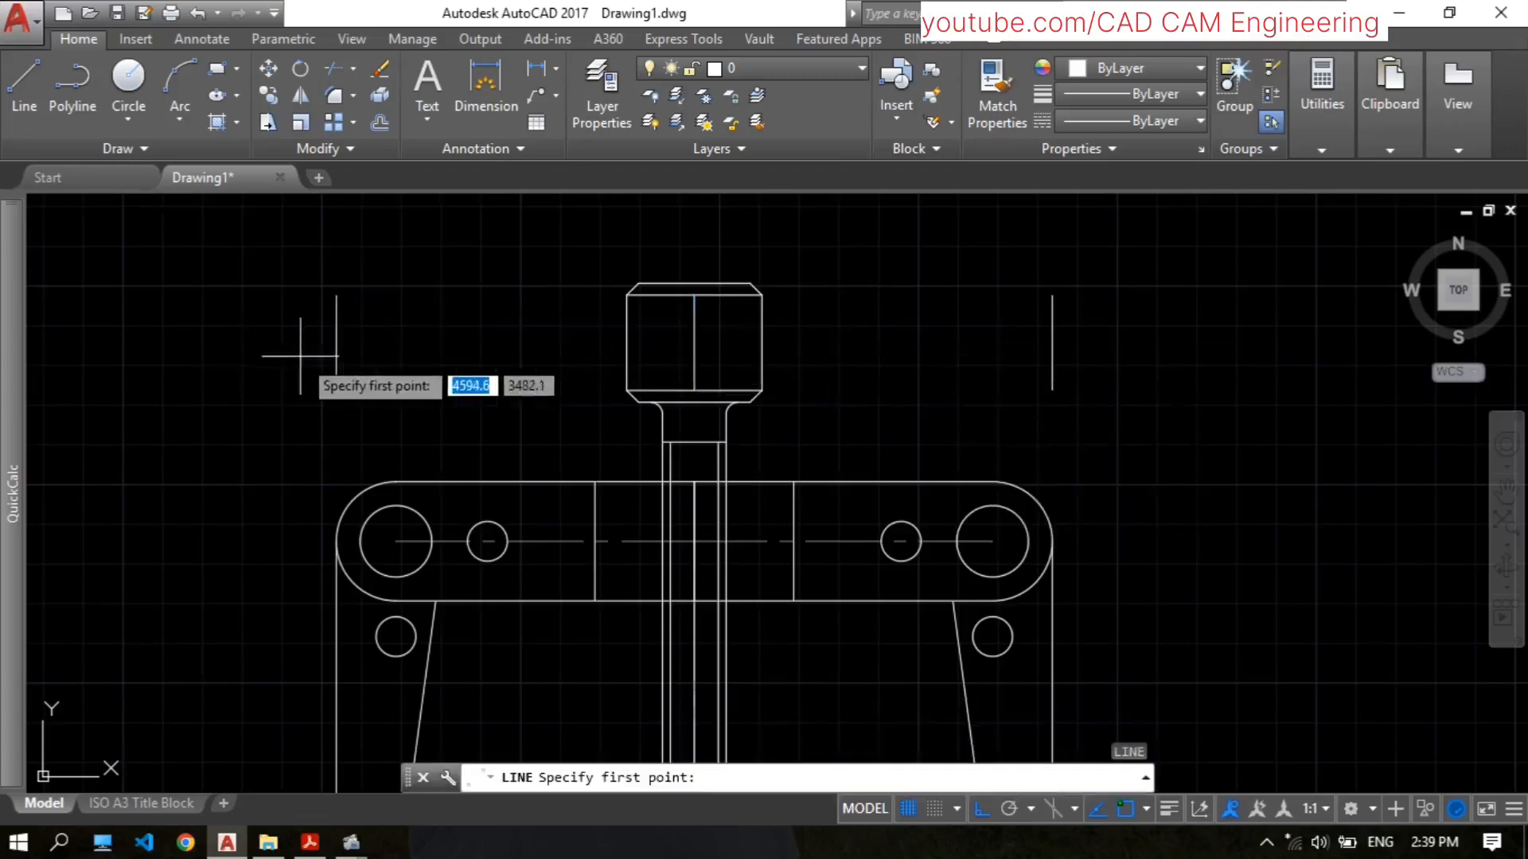
pyautogui.click(336, 342)
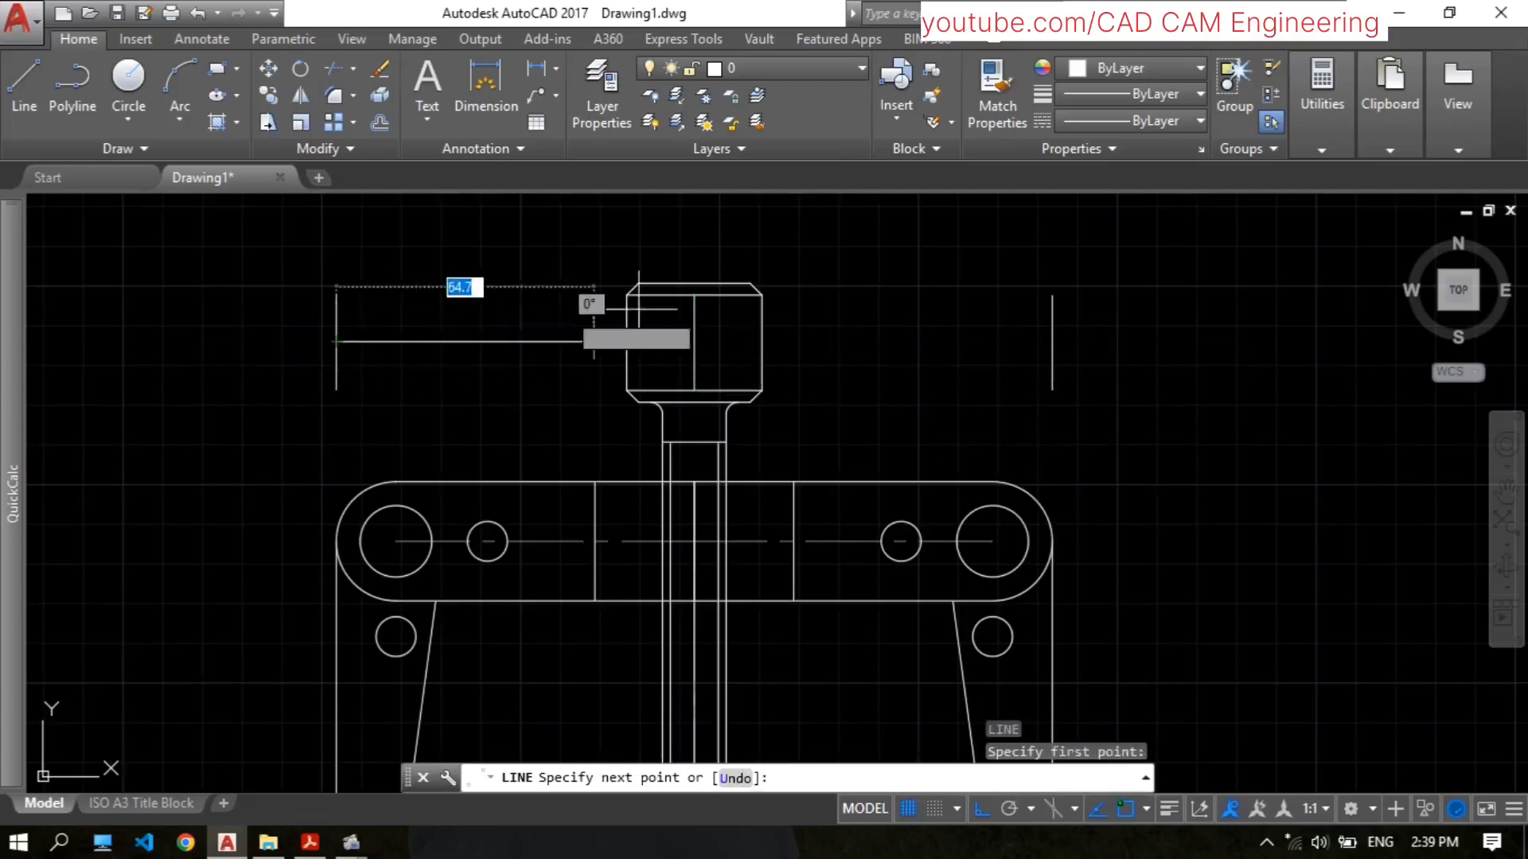
pyautogui.click(1052, 342)
pyautogui.press('Return')
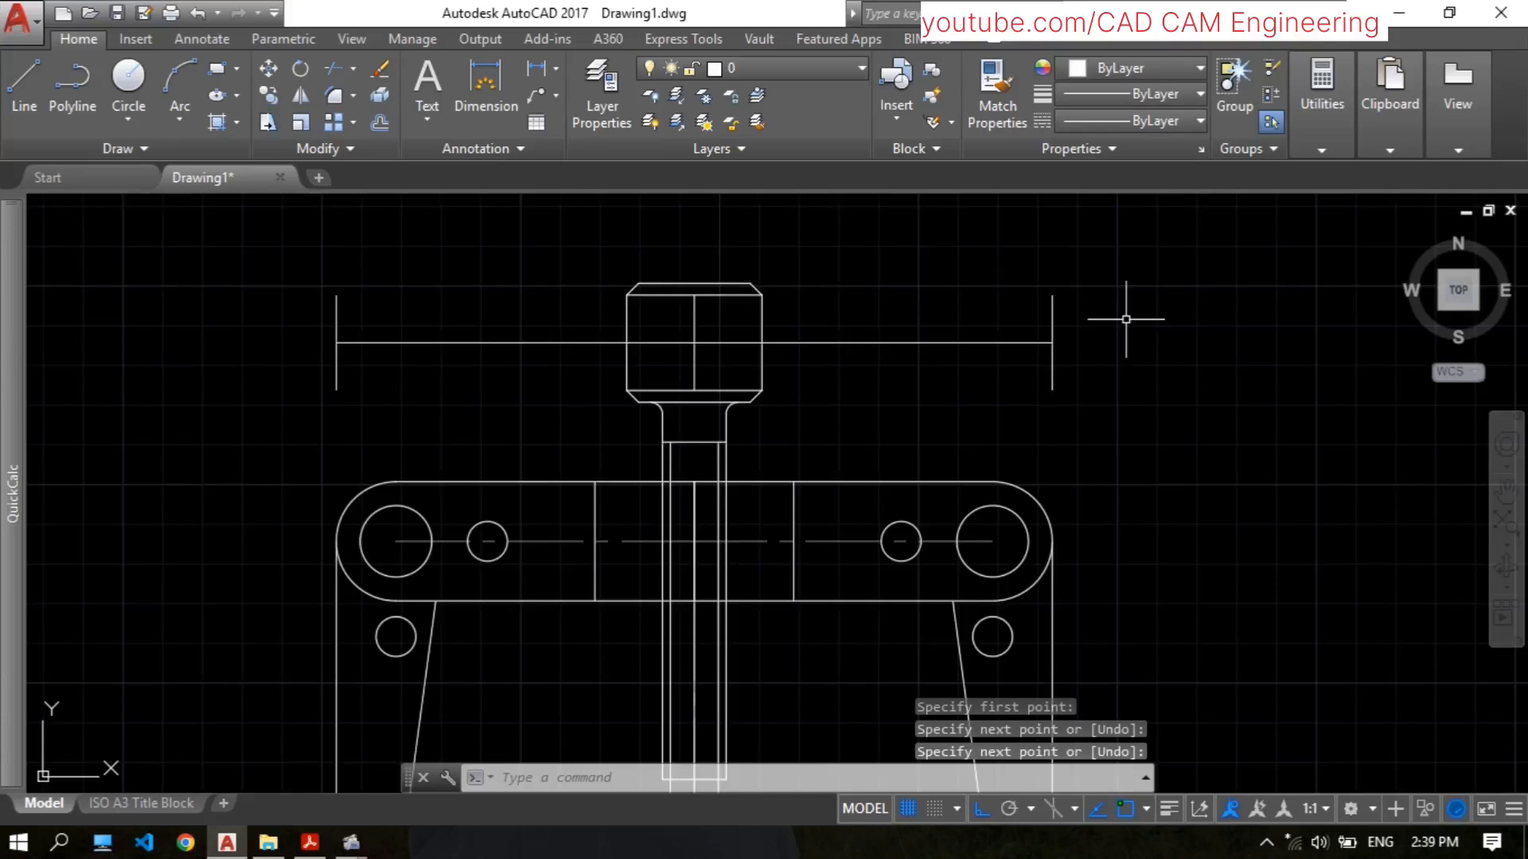
# Step: Offset the handle's horizontal centre line by 5 both above and below
pyautogui.write('o')
pyautogui.press('Return')
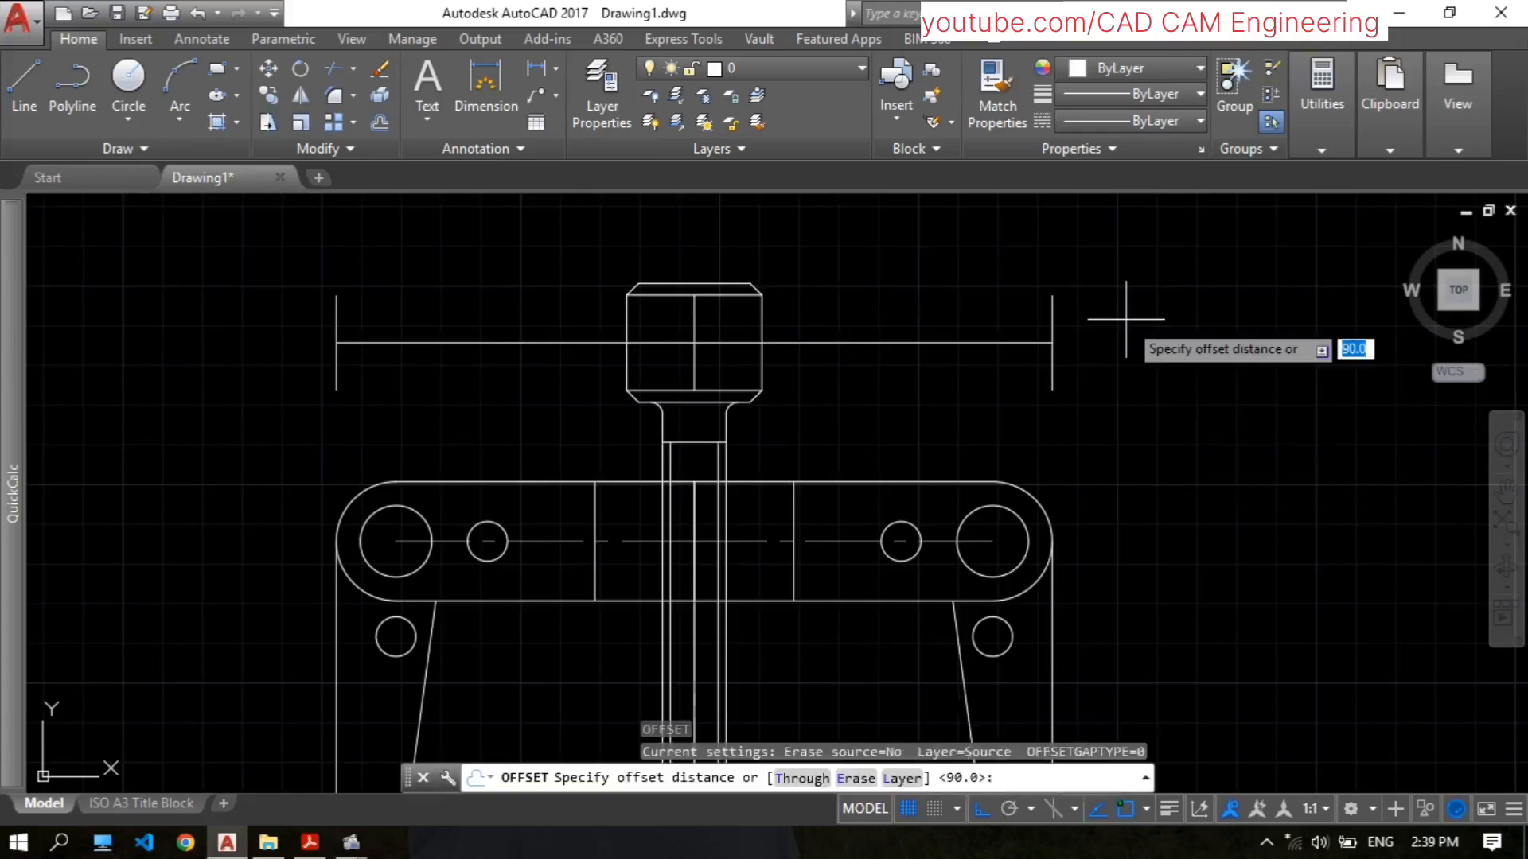
pyautogui.write('5')
pyautogui.press('Return')
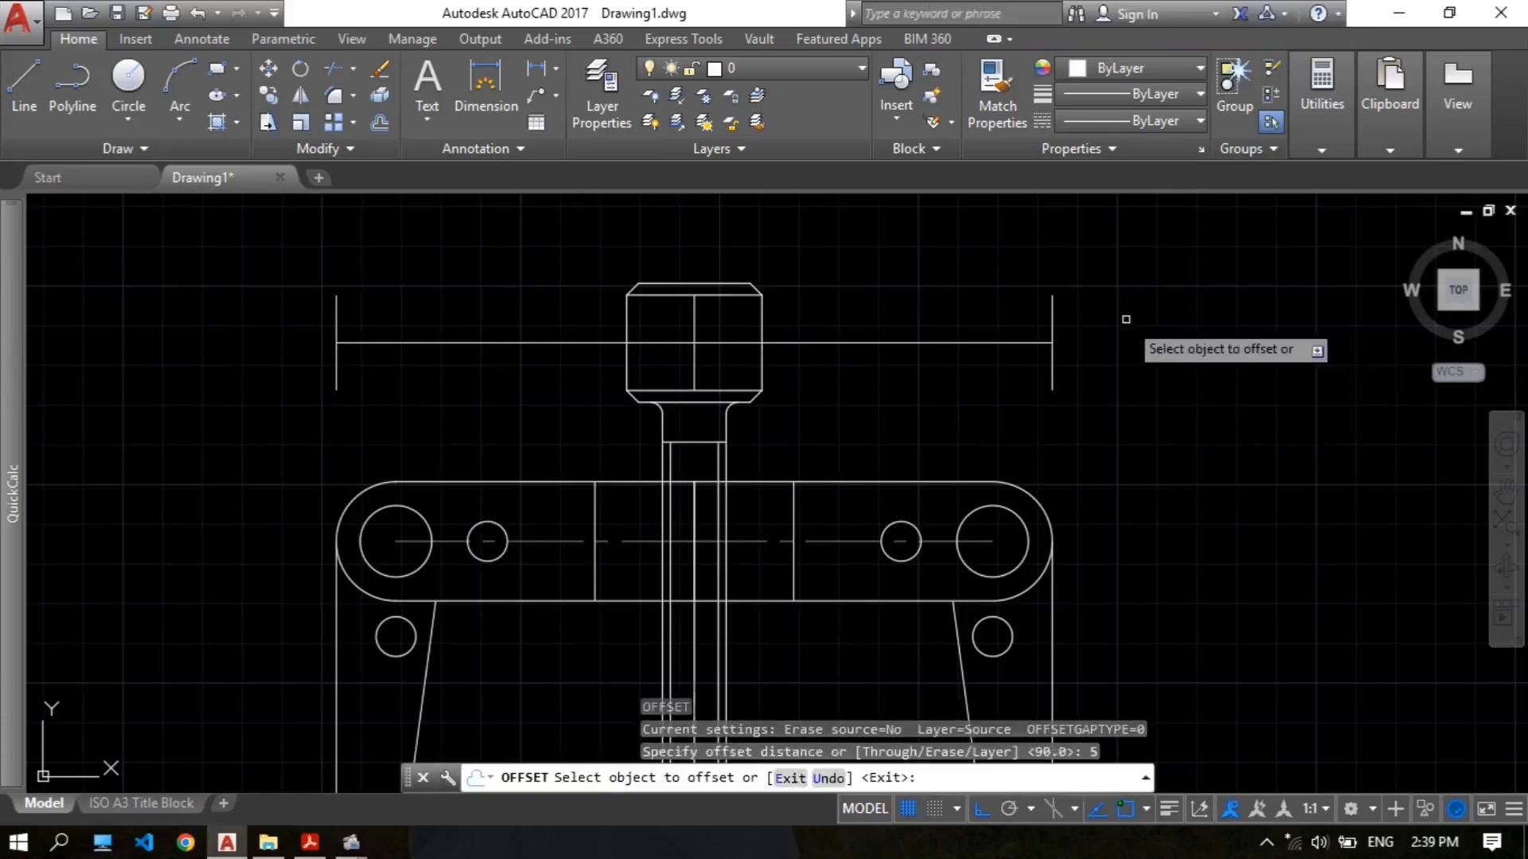
pyautogui.click(945, 343)
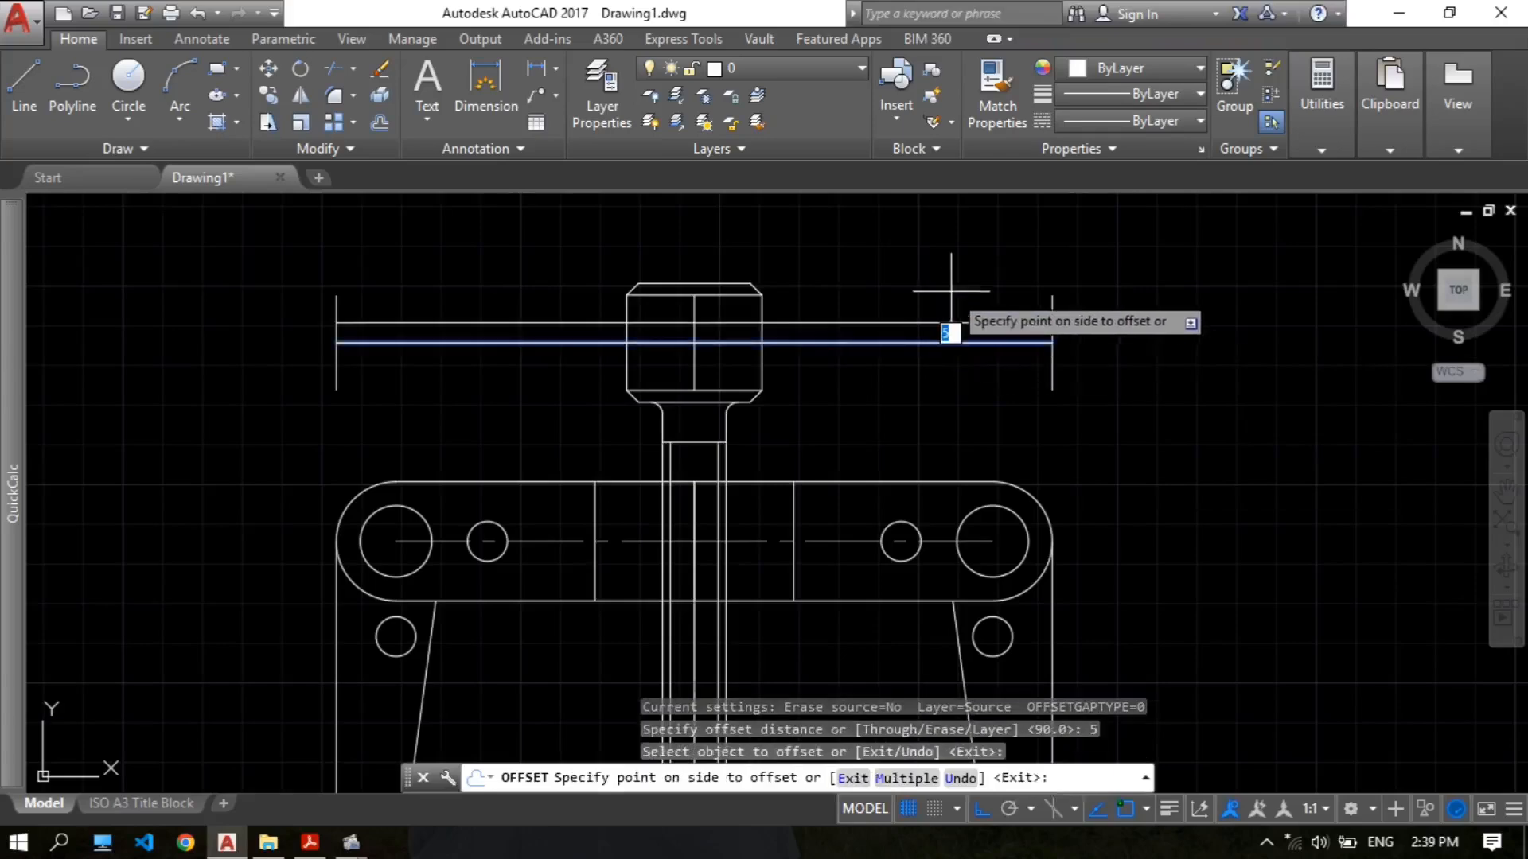
pyautogui.click(951, 331)
pyautogui.click(959, 343)
pyautogui.click(969, 370)
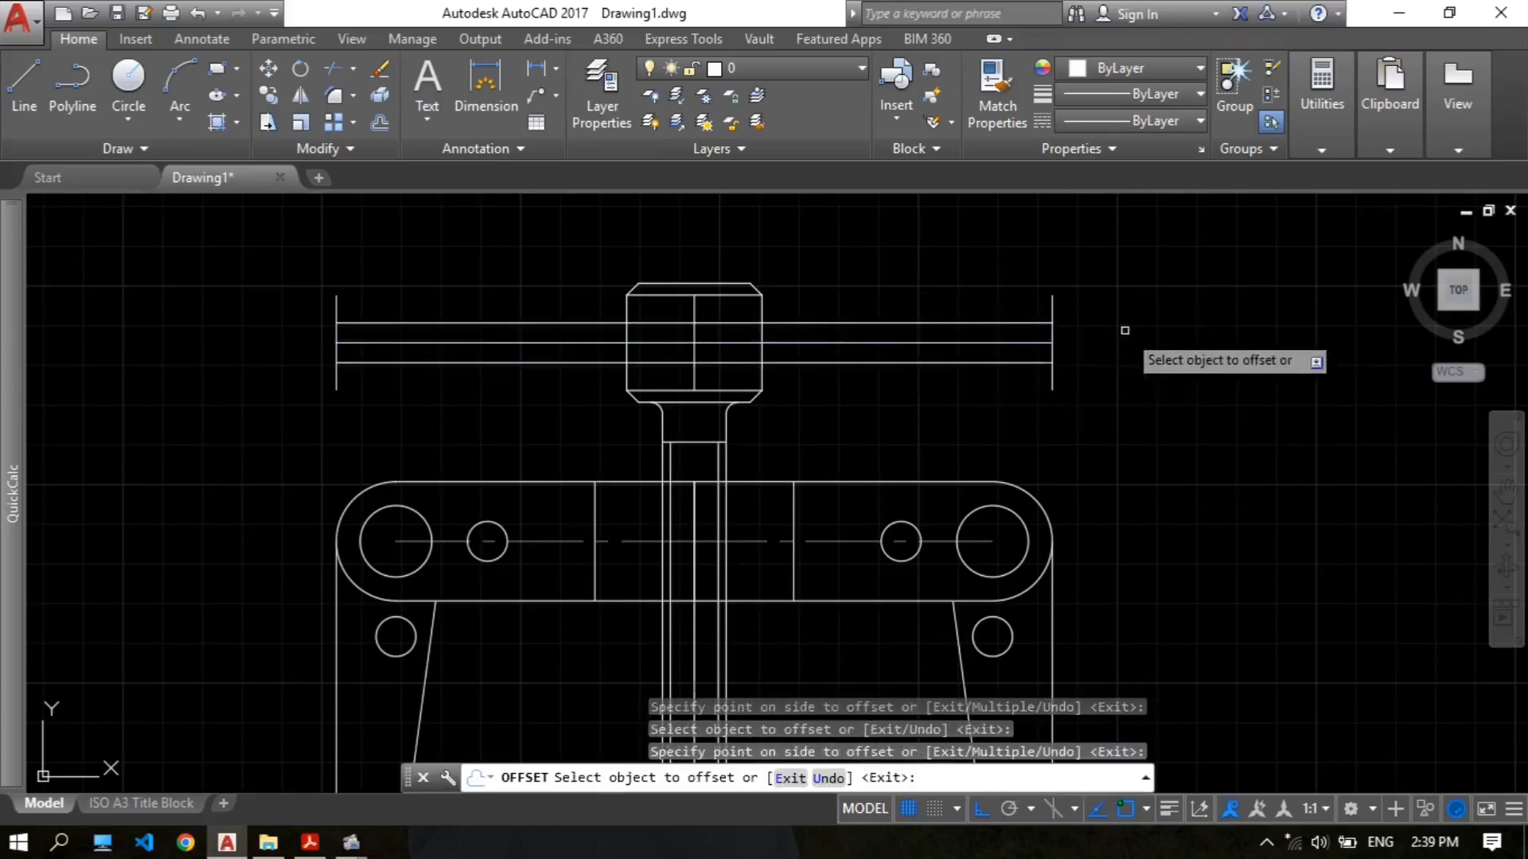
pyautogui.press('Return')
pyautogui.press('Return')
pyautogui.press('Escape')
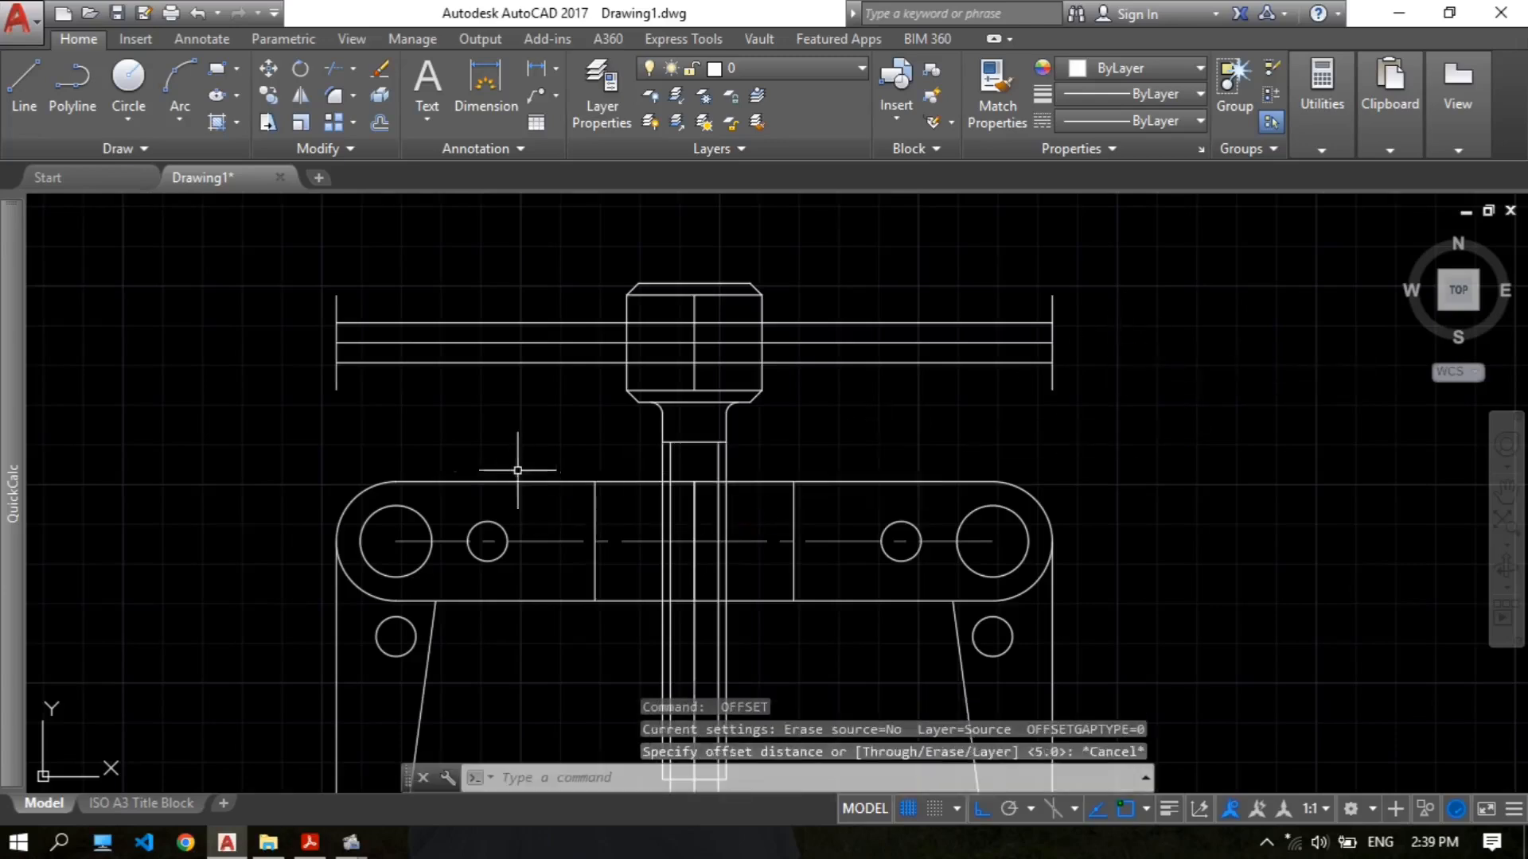
# Step: Check the handle's rounded end in the reference PDF, then draw a circle of radius 5 at the handle centre line's left end
pyautogui.scroll(4, 374, 389)
pyautogui.moveTo(275, 292); pyautogui.dragTo(349, 380, button='middle')
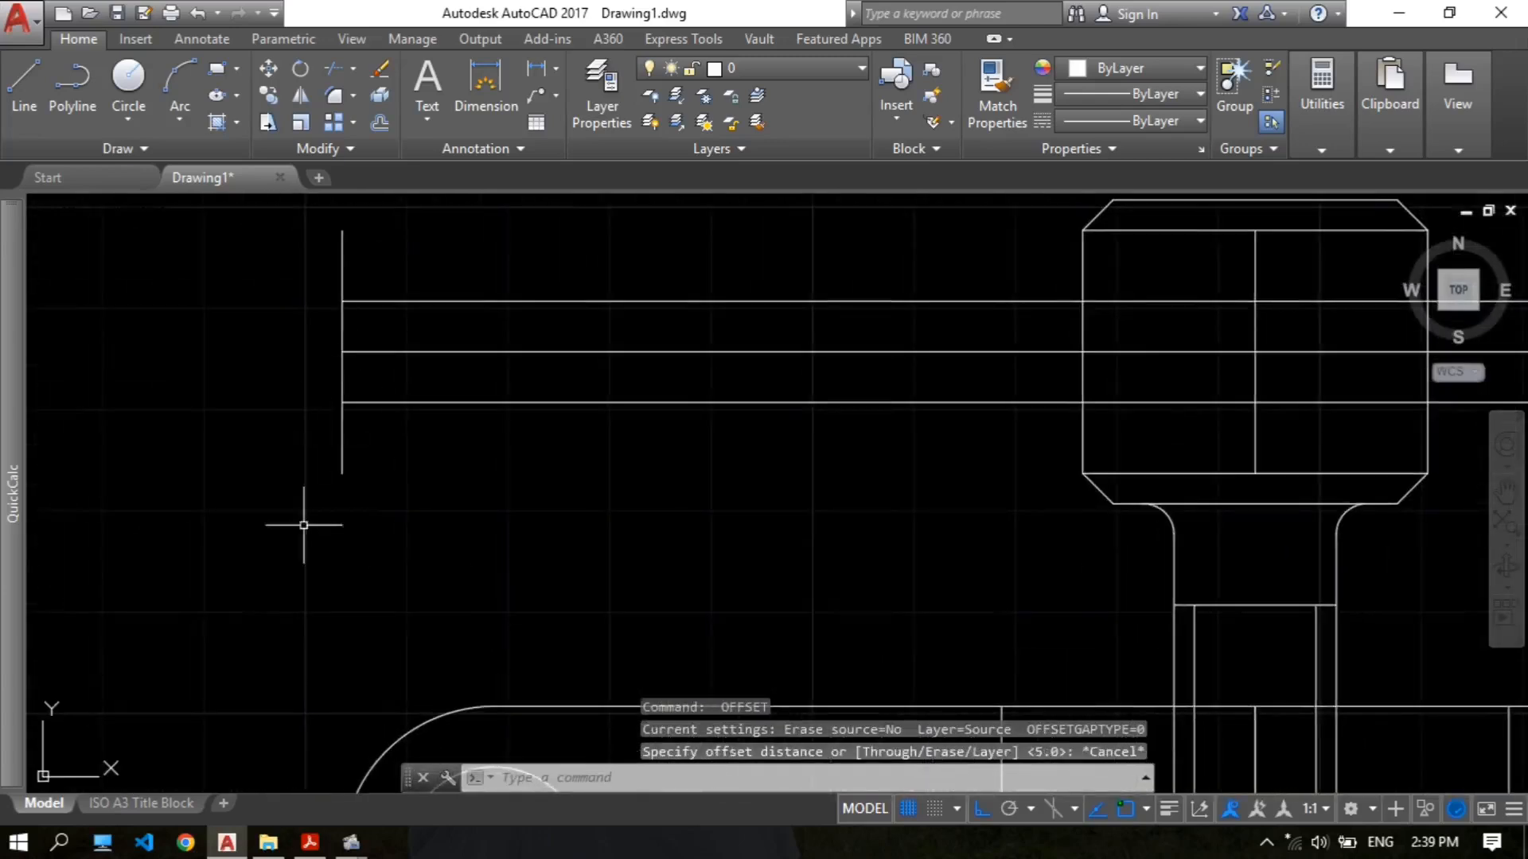
pyautogui.click(310, 843)
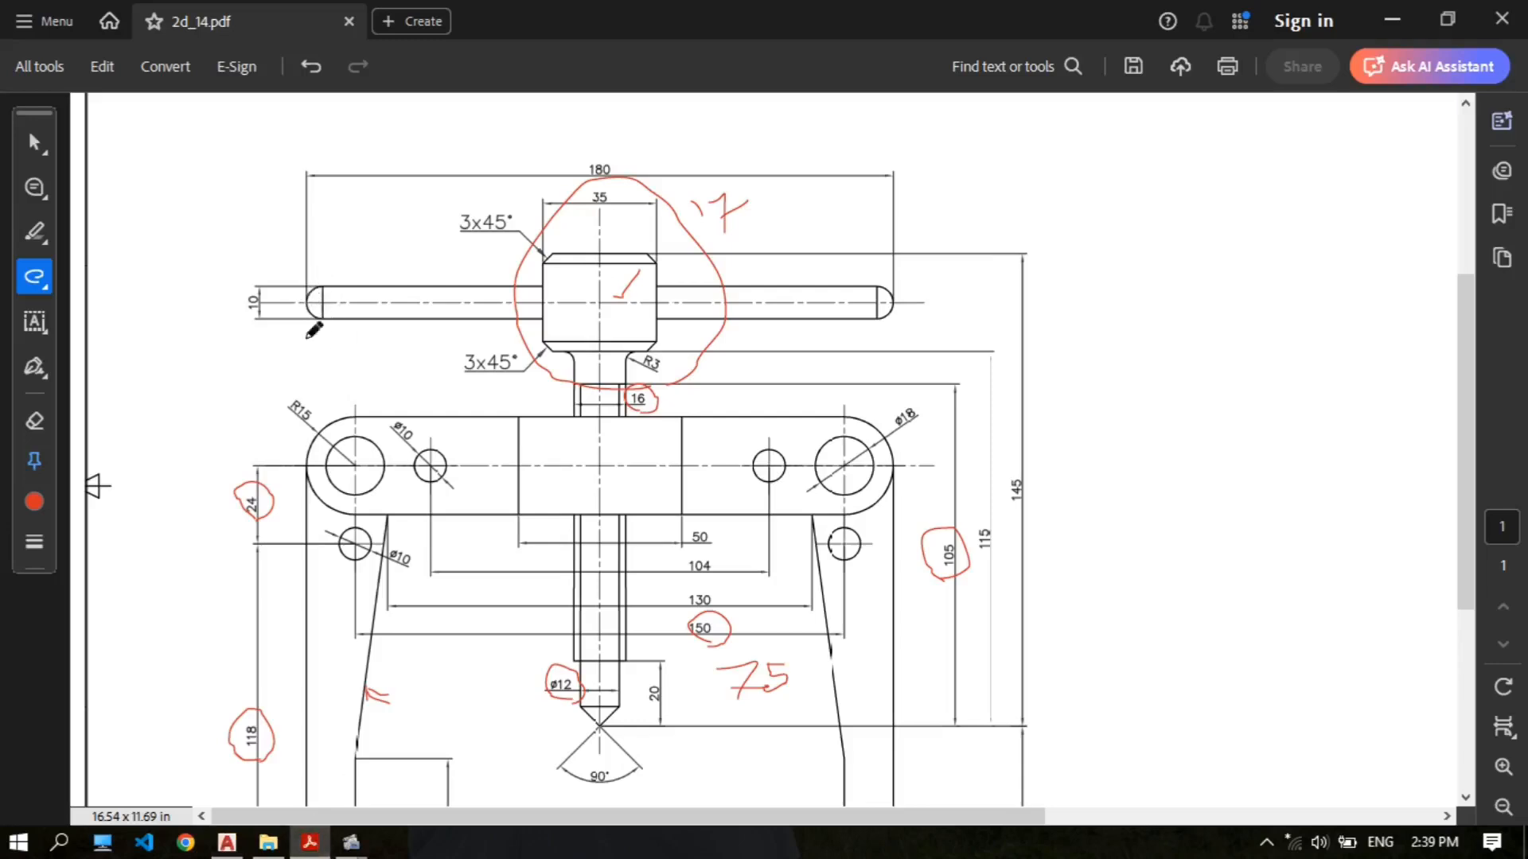
pyautogui.click(227, 843)
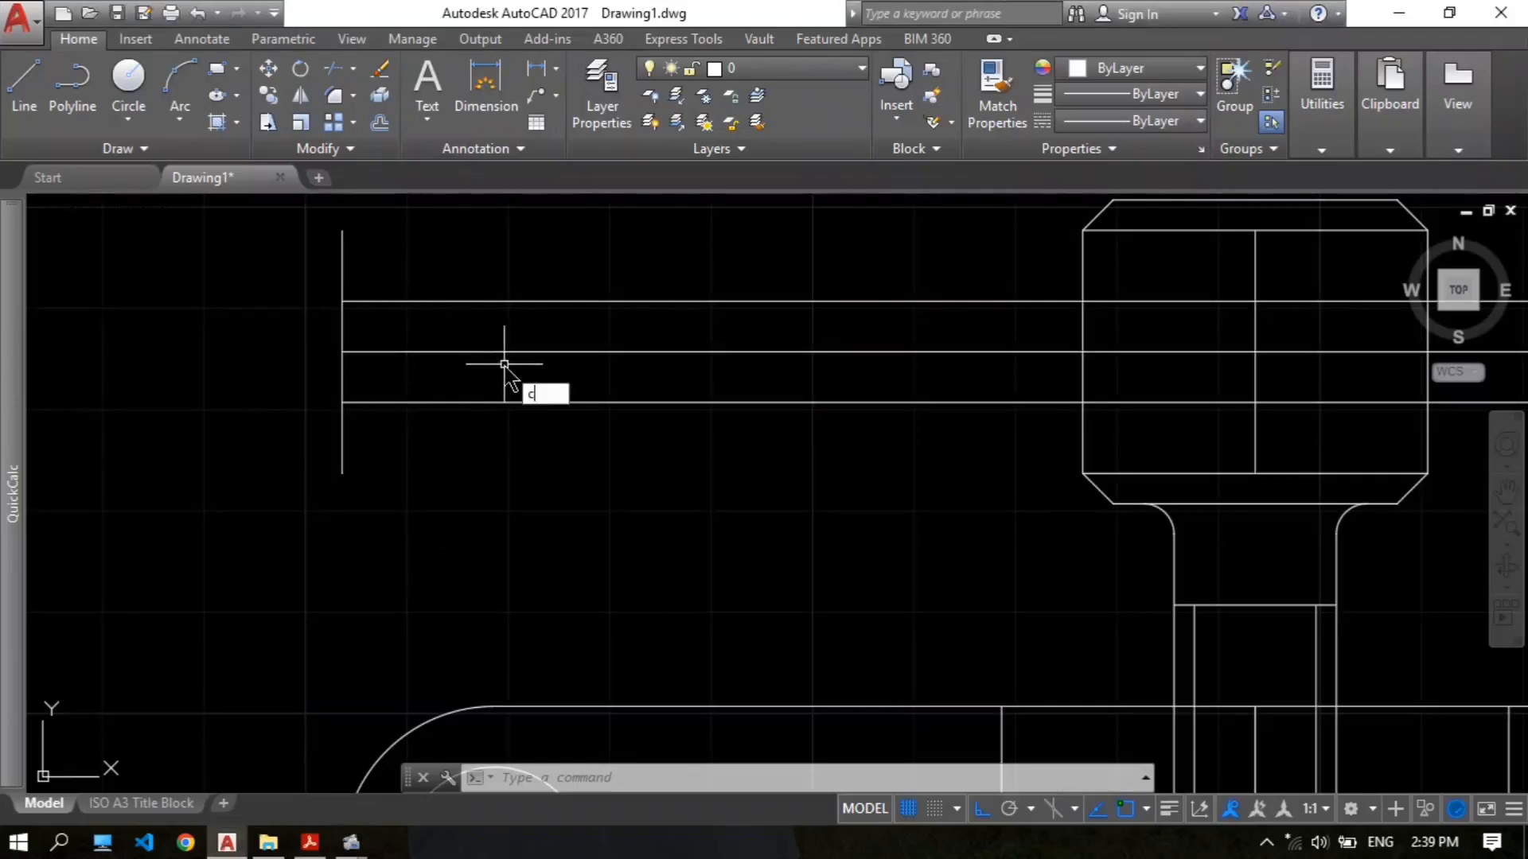
pyautogui.press('Return')
pyautogui.click(343, 351)
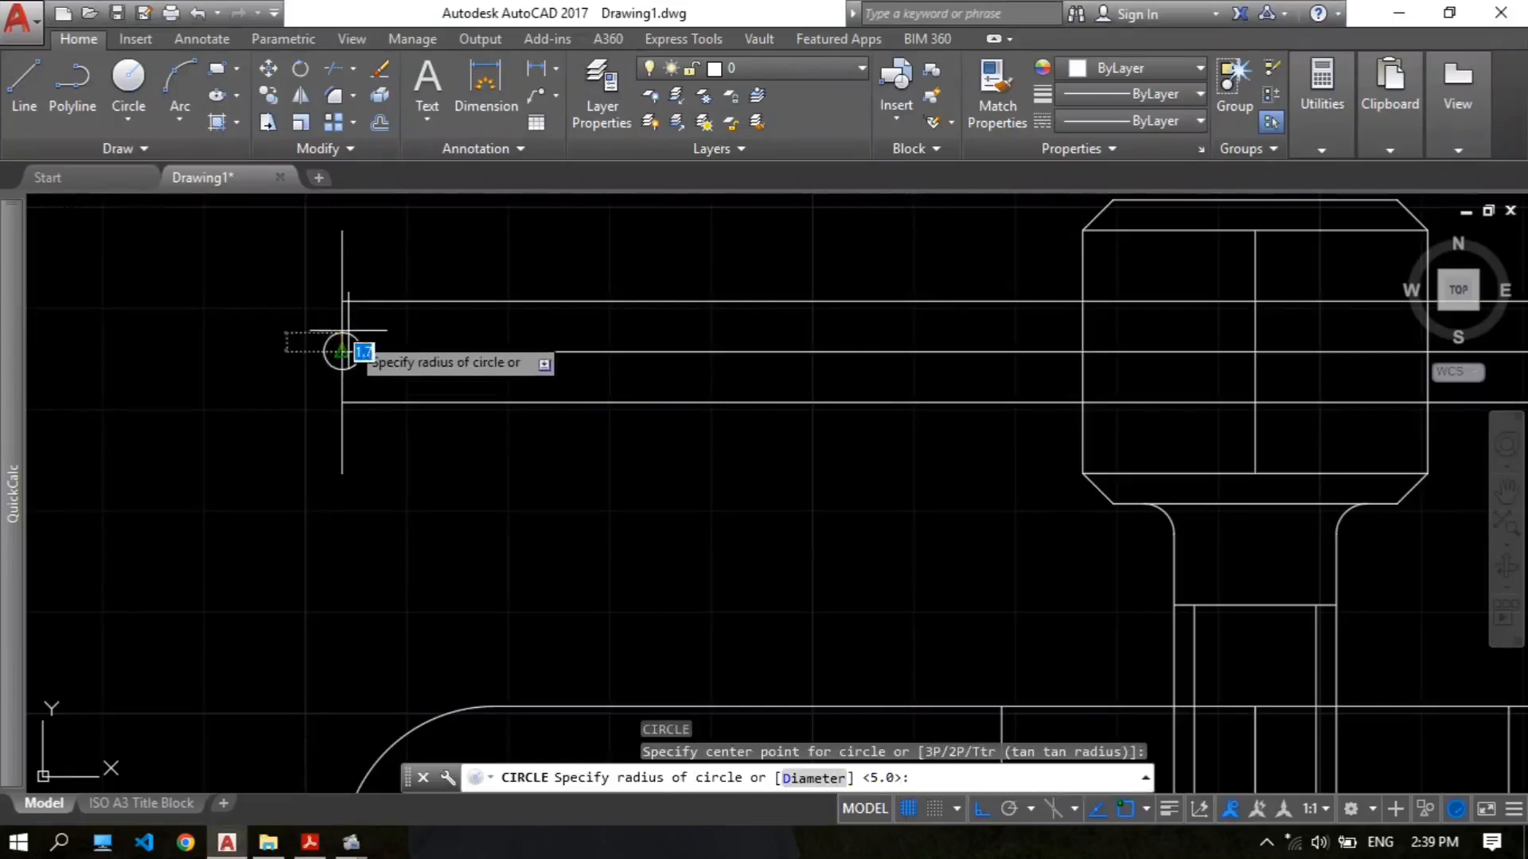
pyautogui.click(294, 330)
pyautogui.press('Return')
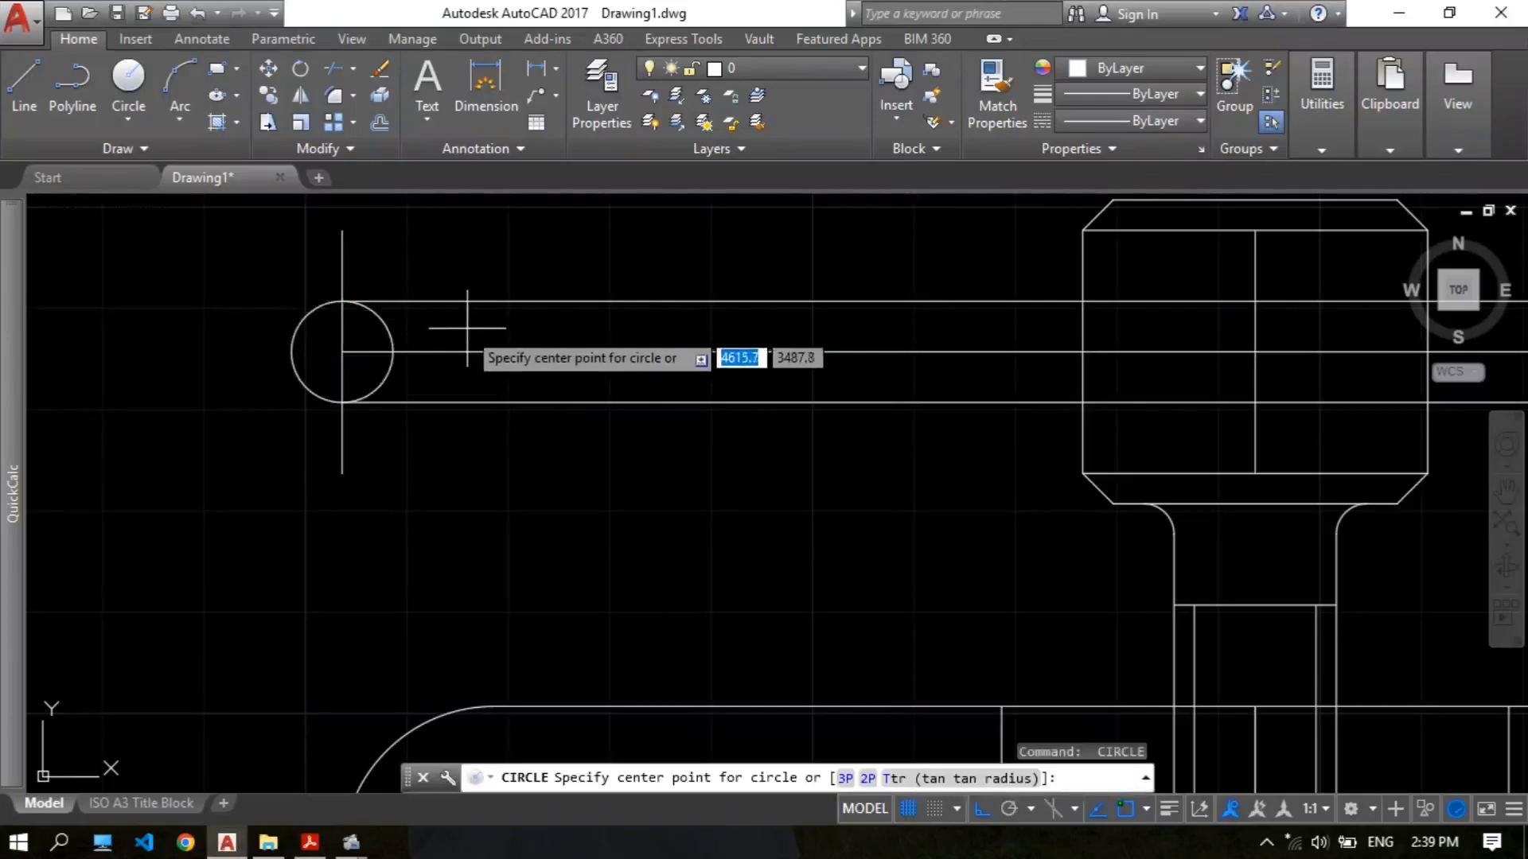
pyautogui.press('Escape')
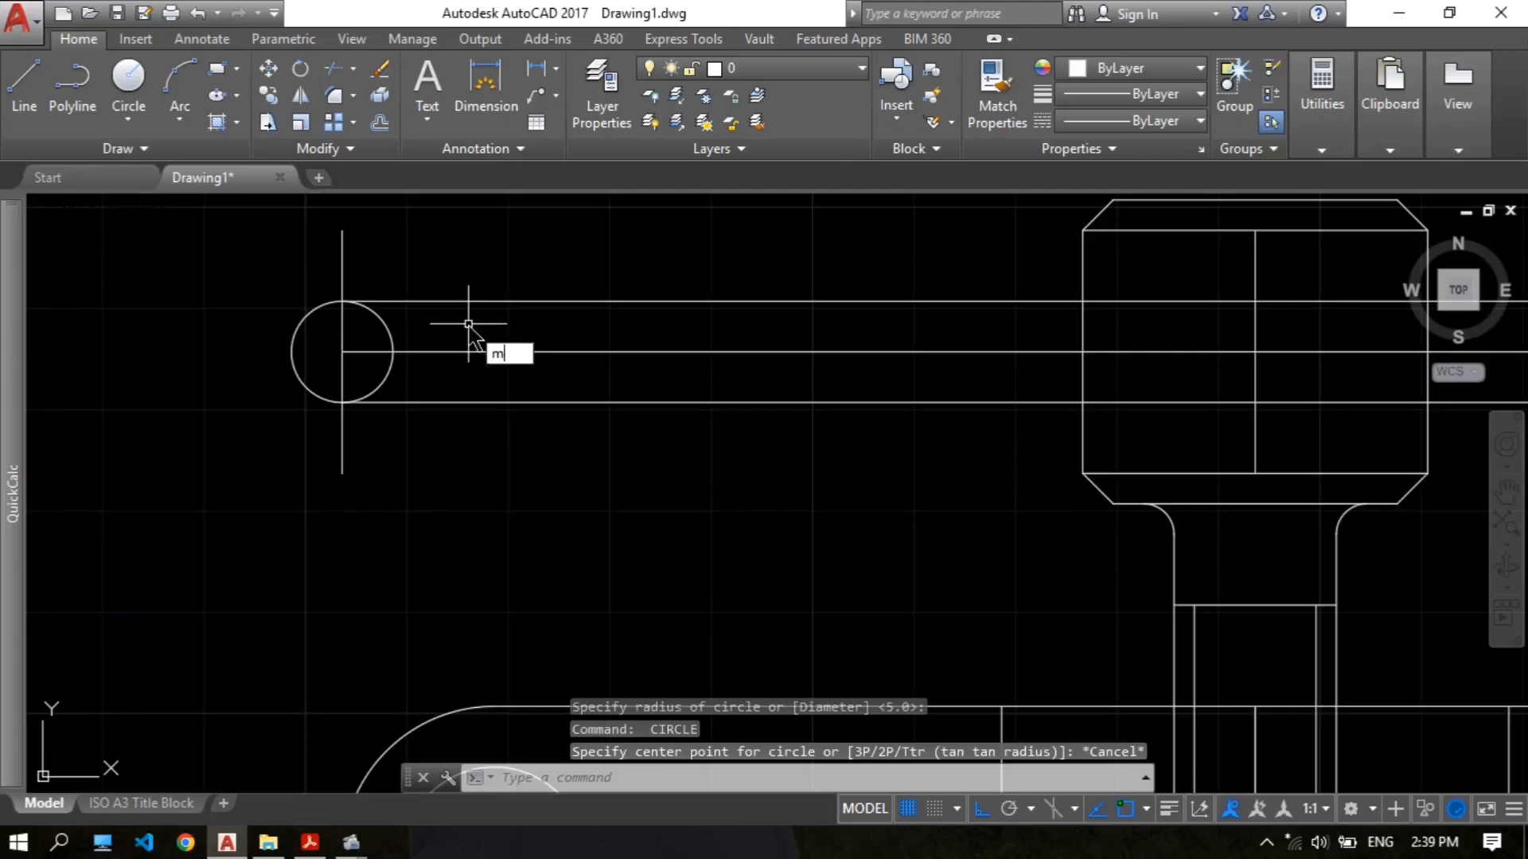
# Step: Move the circle right by its radius, from its centre to its right quadrant, so it fits inside the handle end
pyautogui.write('m')
pyautogui.press('Return')
pyautogui.click(384, 322)
pyautogui.press('Return')
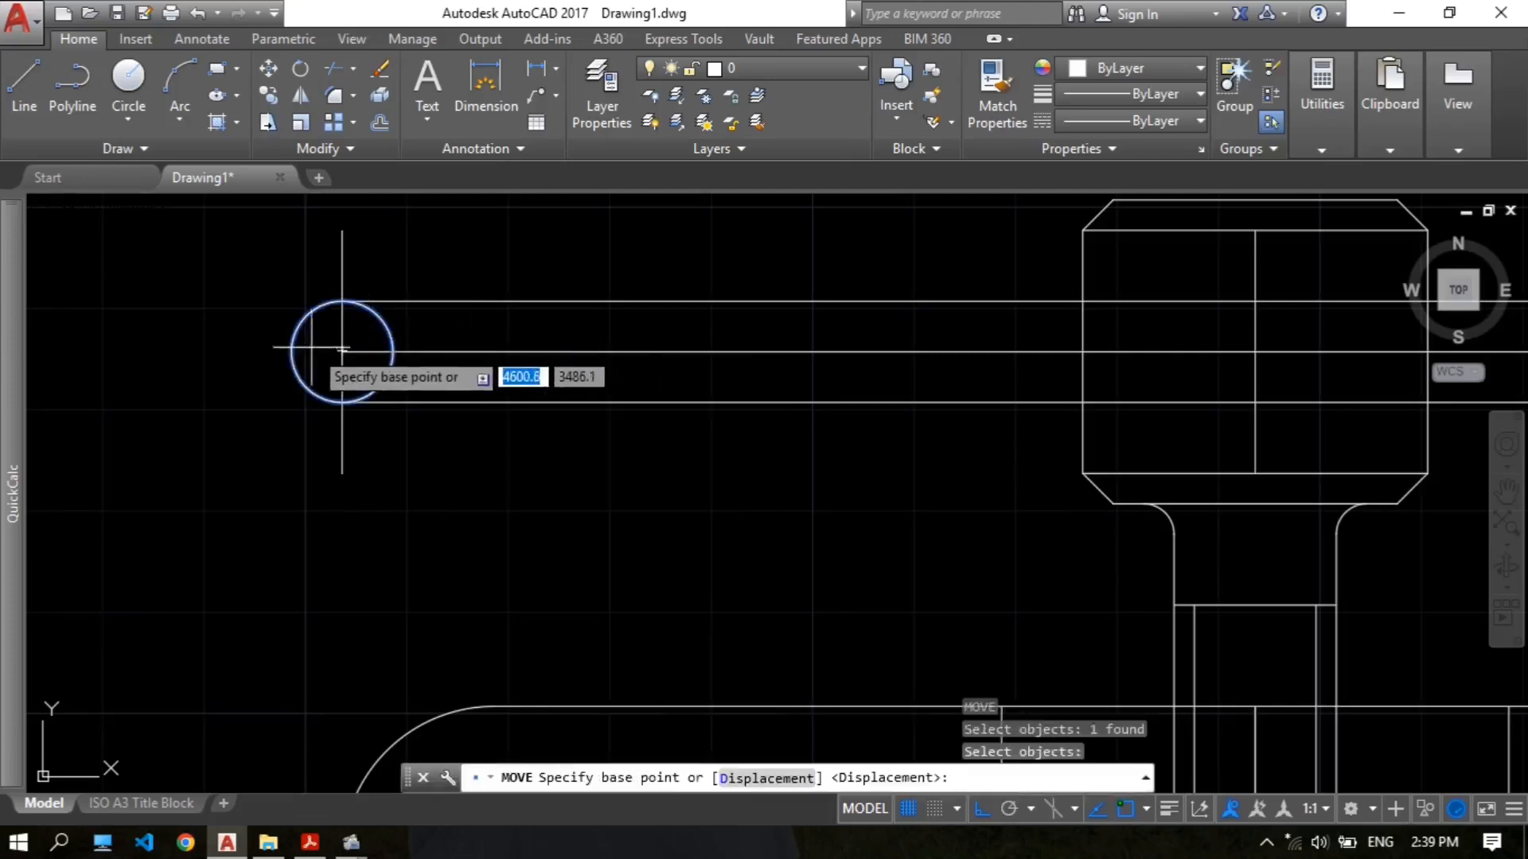
pyautogui.click(342, 351)
pyautogui.click(393, 351)
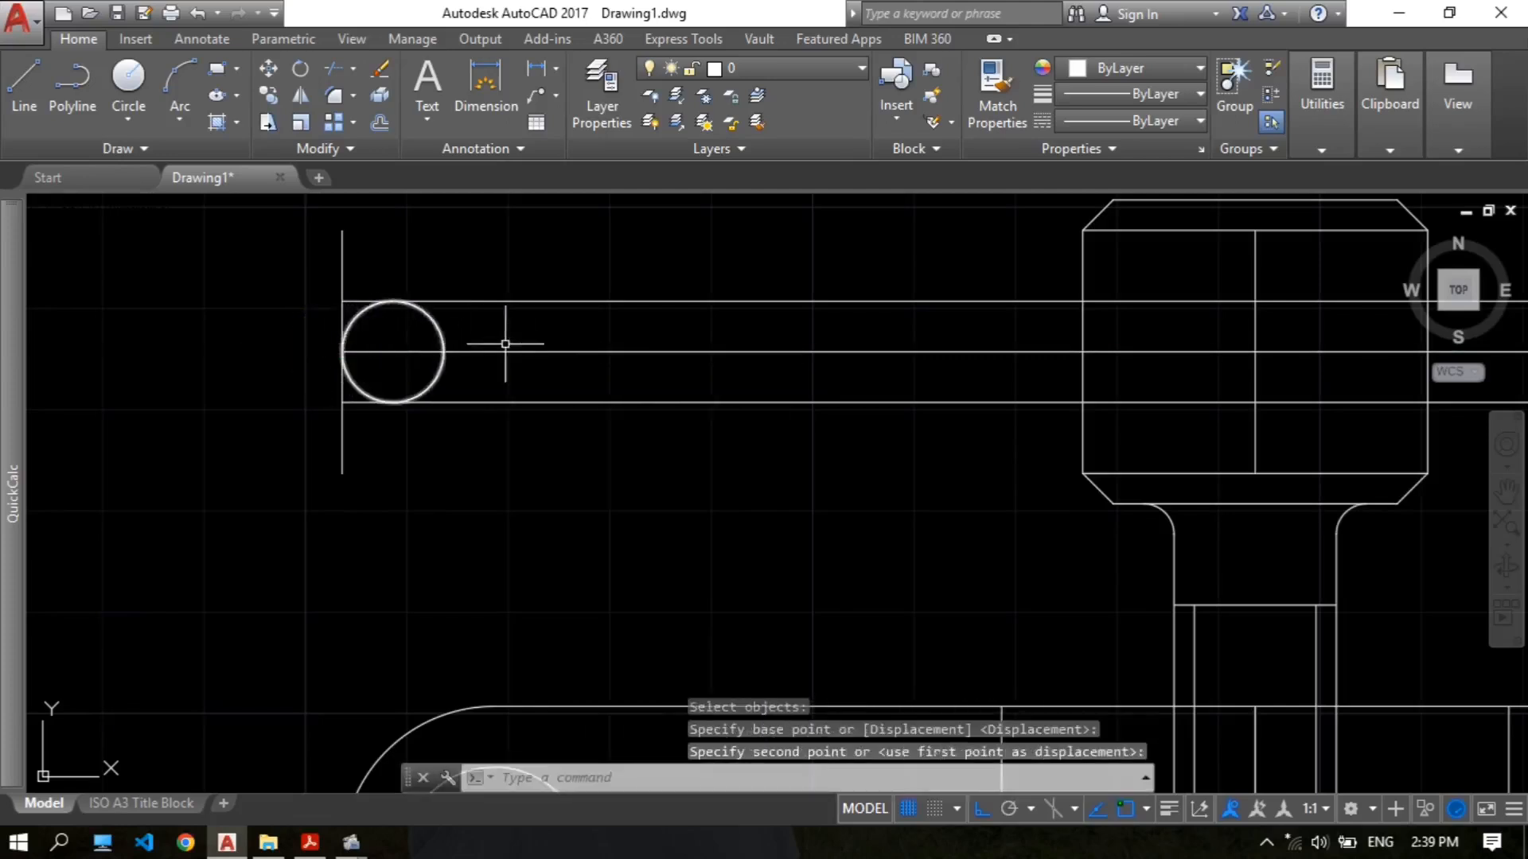
pyautogui.press('Return')
pyautogui.press('Escape')
# Step: Mirror the handle's end circle about the head's vertical centre line to the opposite handle end, keeping the original
pyautogui.scroll(-4, 541, 330)
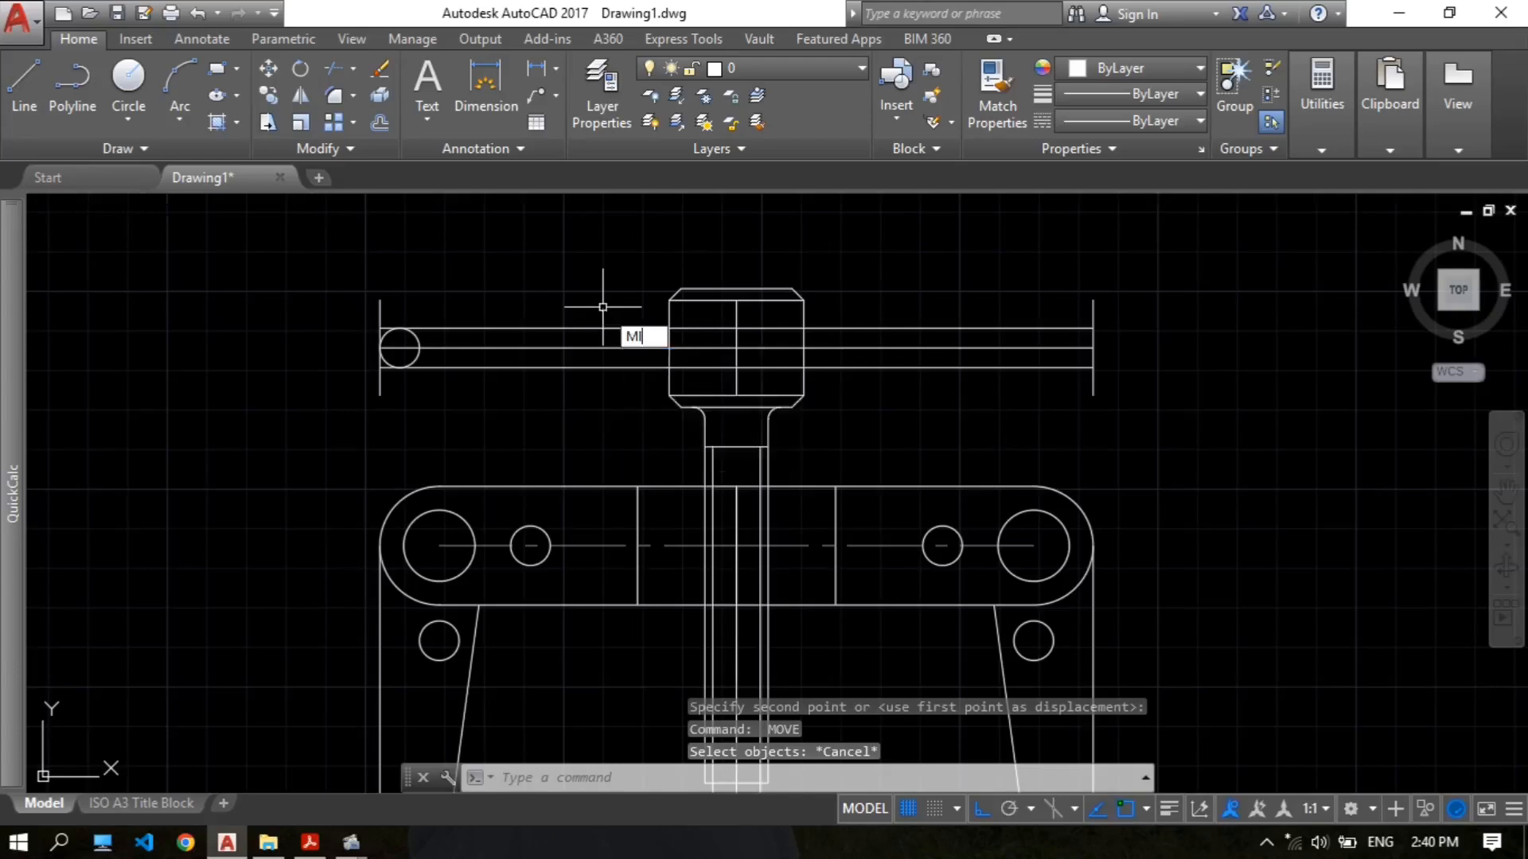
pyautogui.press('Return')
pyautogui.click(411, 332)
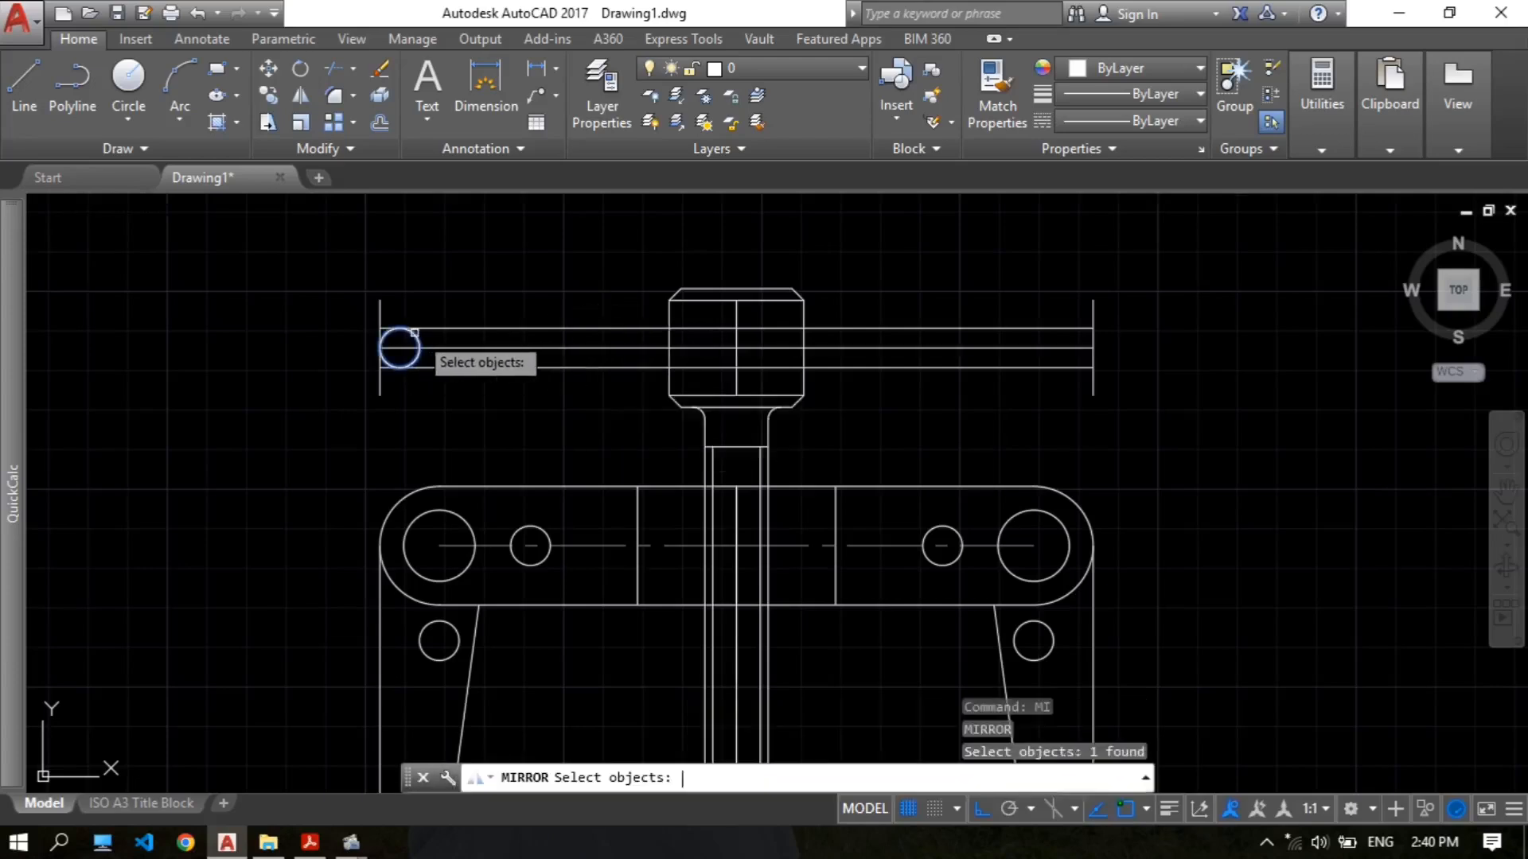
pyautogui.press('Return')
pyautogui.click(736, 394)
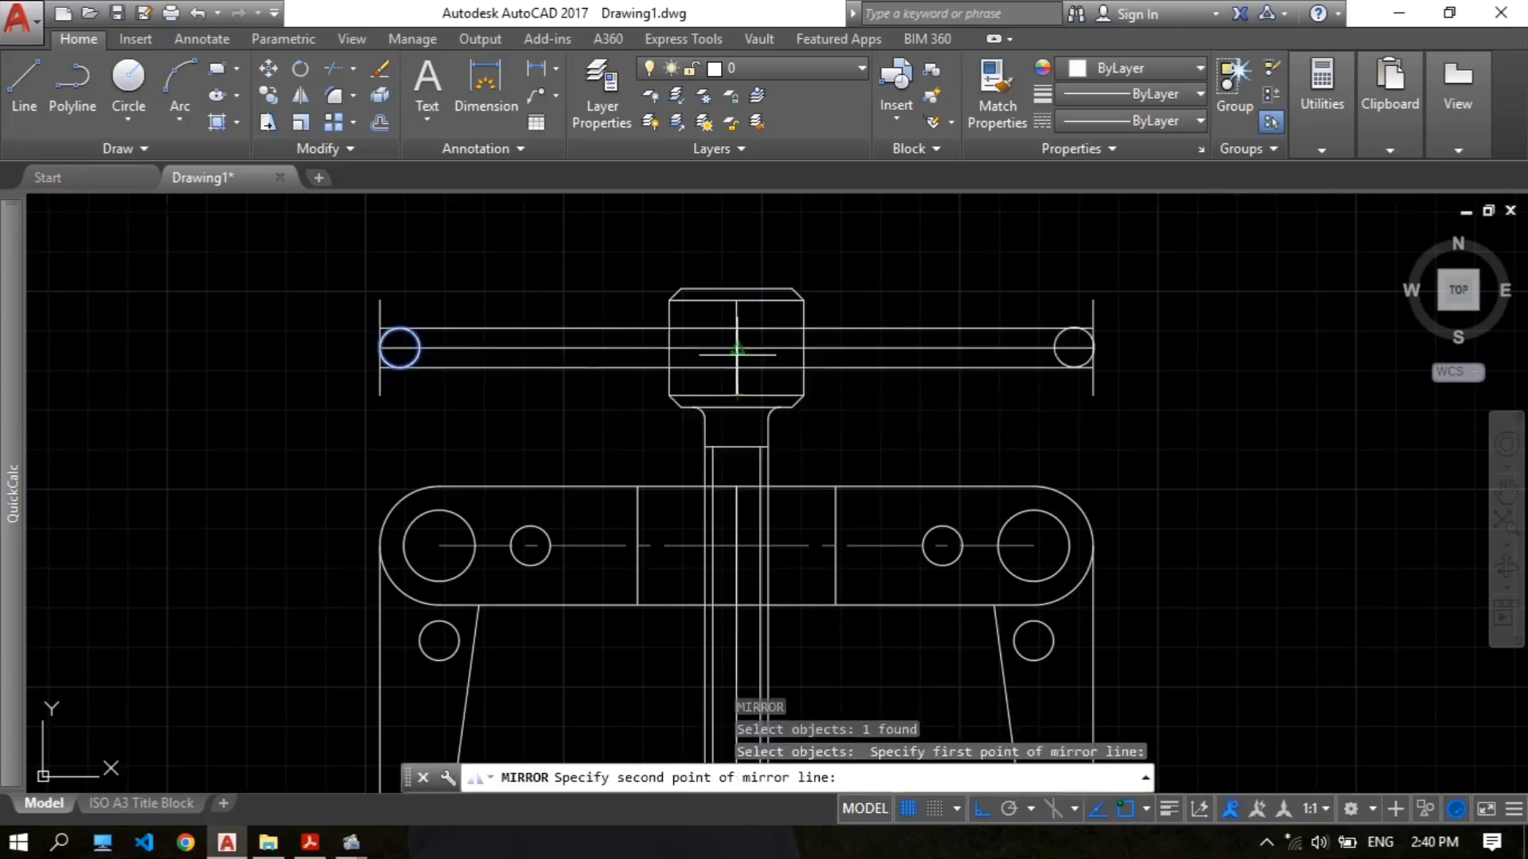
pyautogui.click(737, 302)
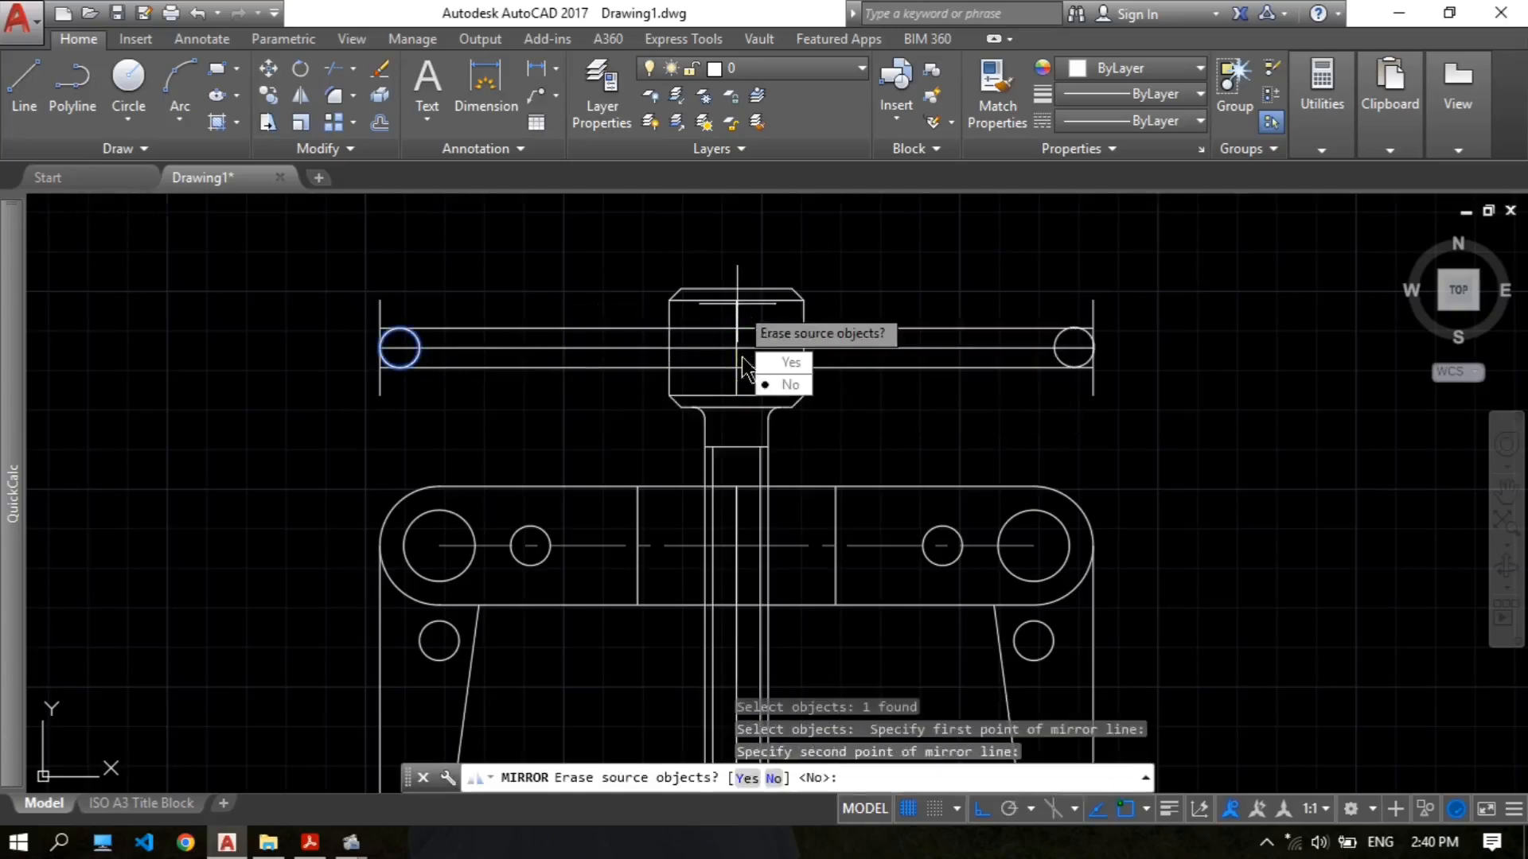
pyautogui.click(775, 388)
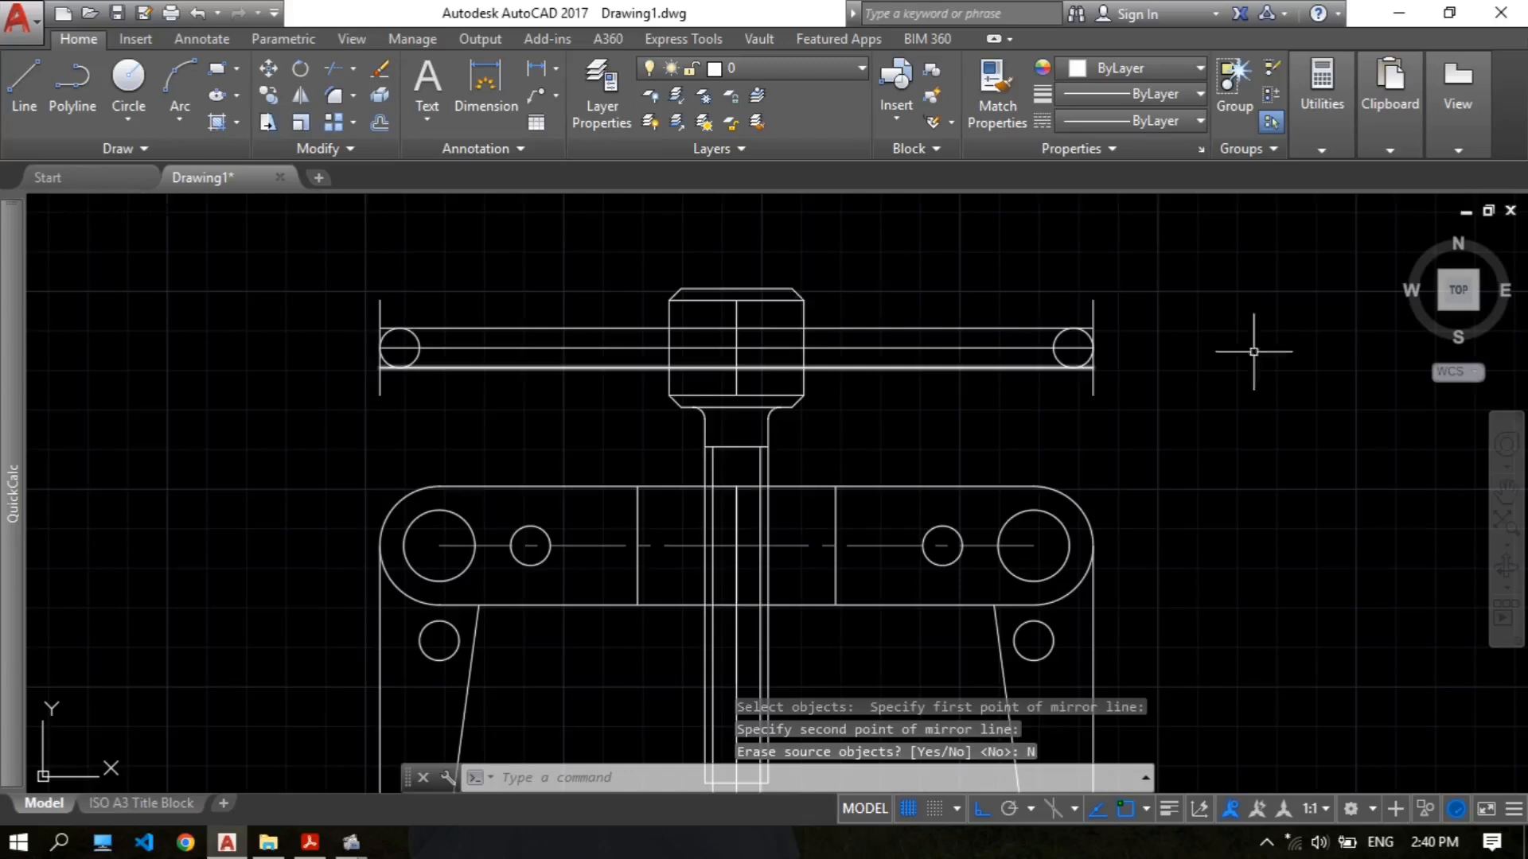
# Step: Trim the handle's left end to a semicircle, removing the excess corner lines and the circle's inner half
pyautogui.scroll(2, 473, 309)
pyautogui.write('tr')
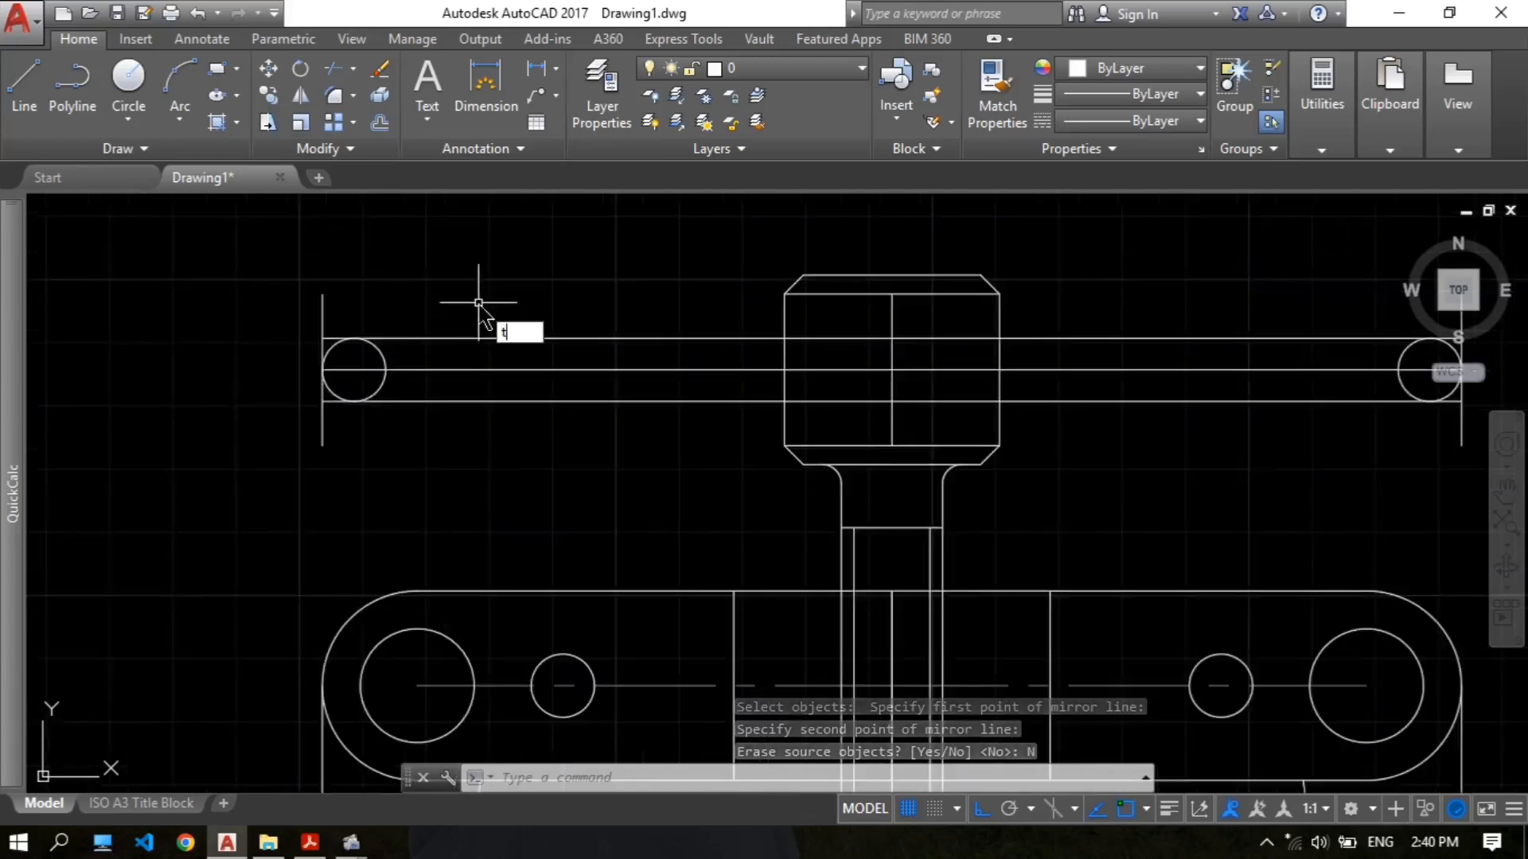
pyautogui.press('Return')
pyautogui.press('Return')
pyautogui.scroll(4, 358, 330)
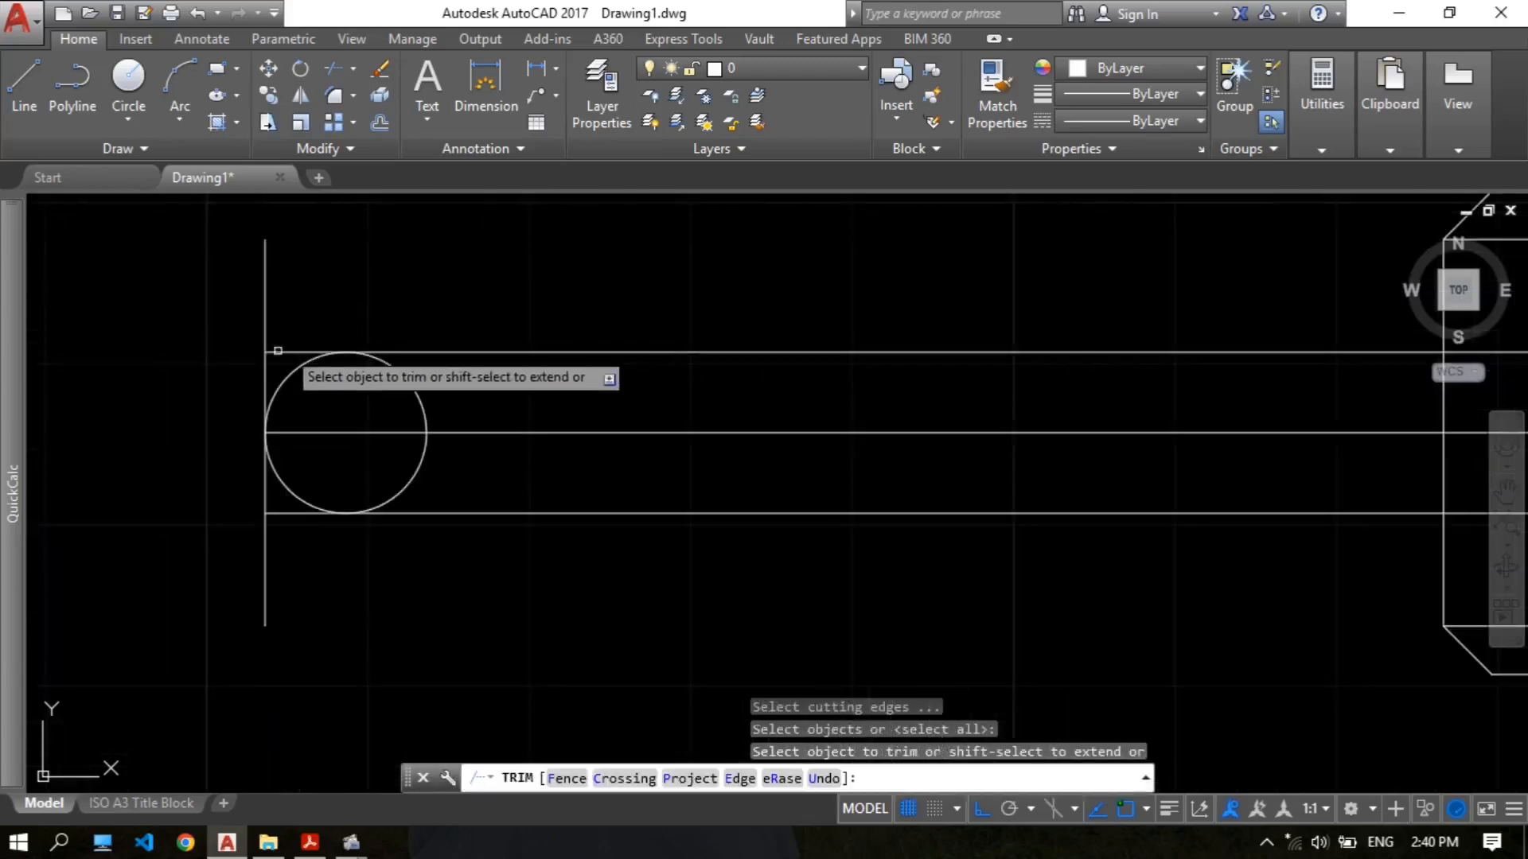
pyautogui.click(272, 353)
pyautogui.click(266, 374)
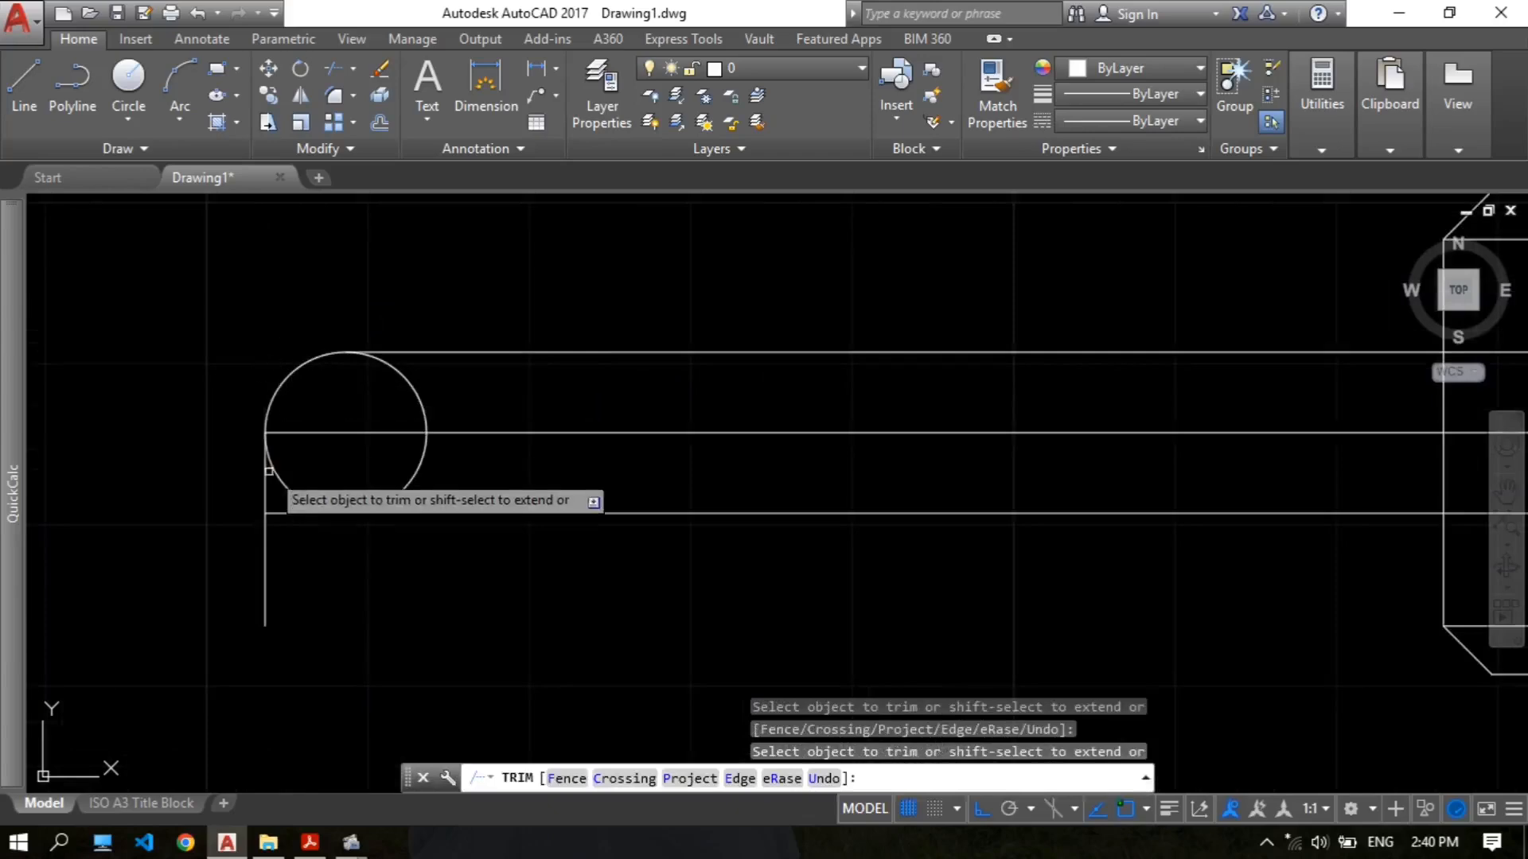
pyautogui.click(265, 473)
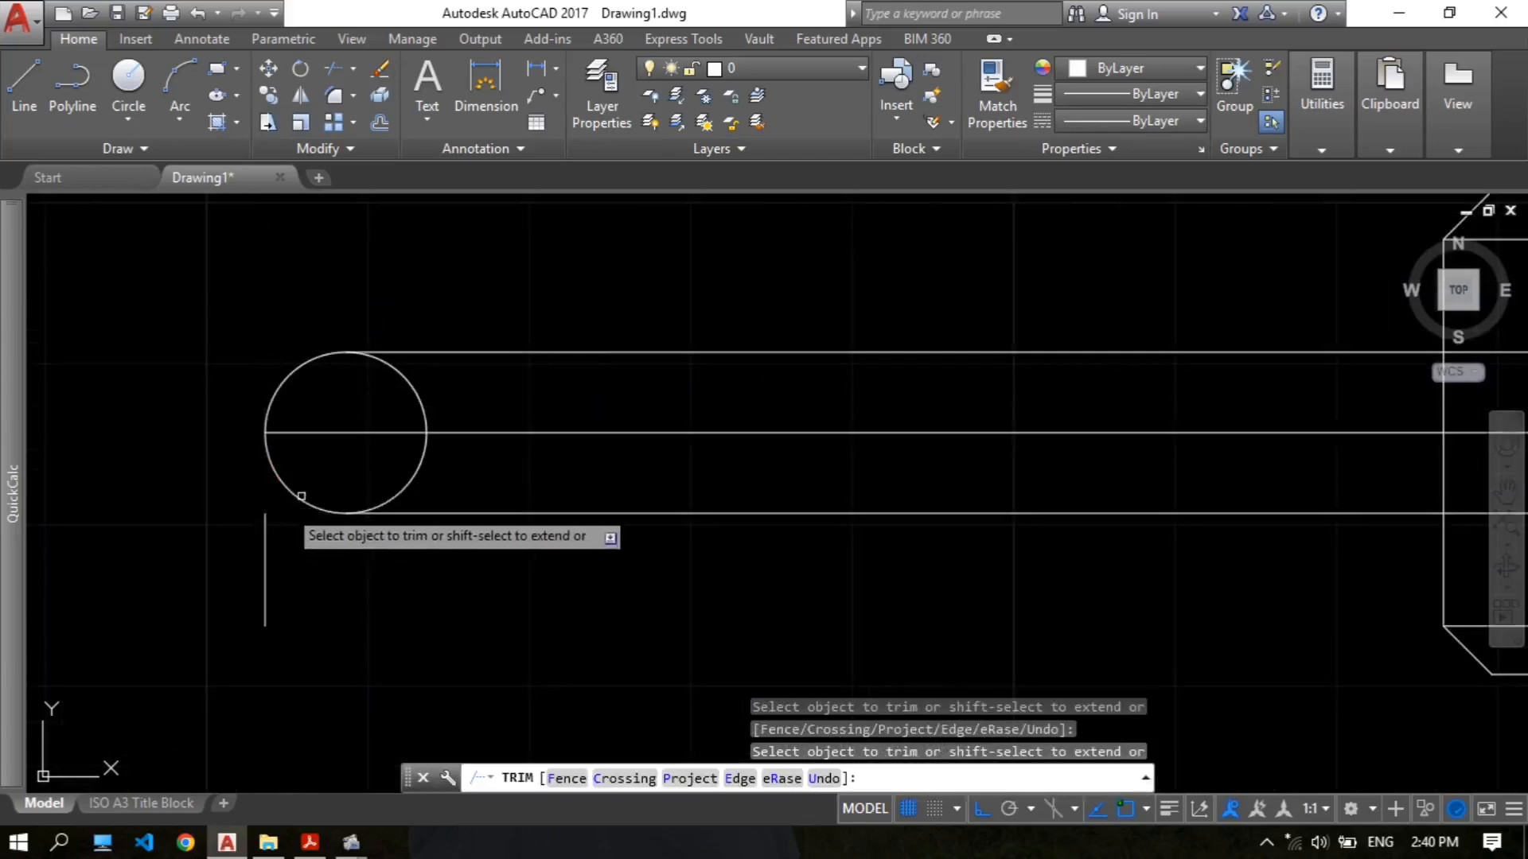
pyautogui.click(411, 393)
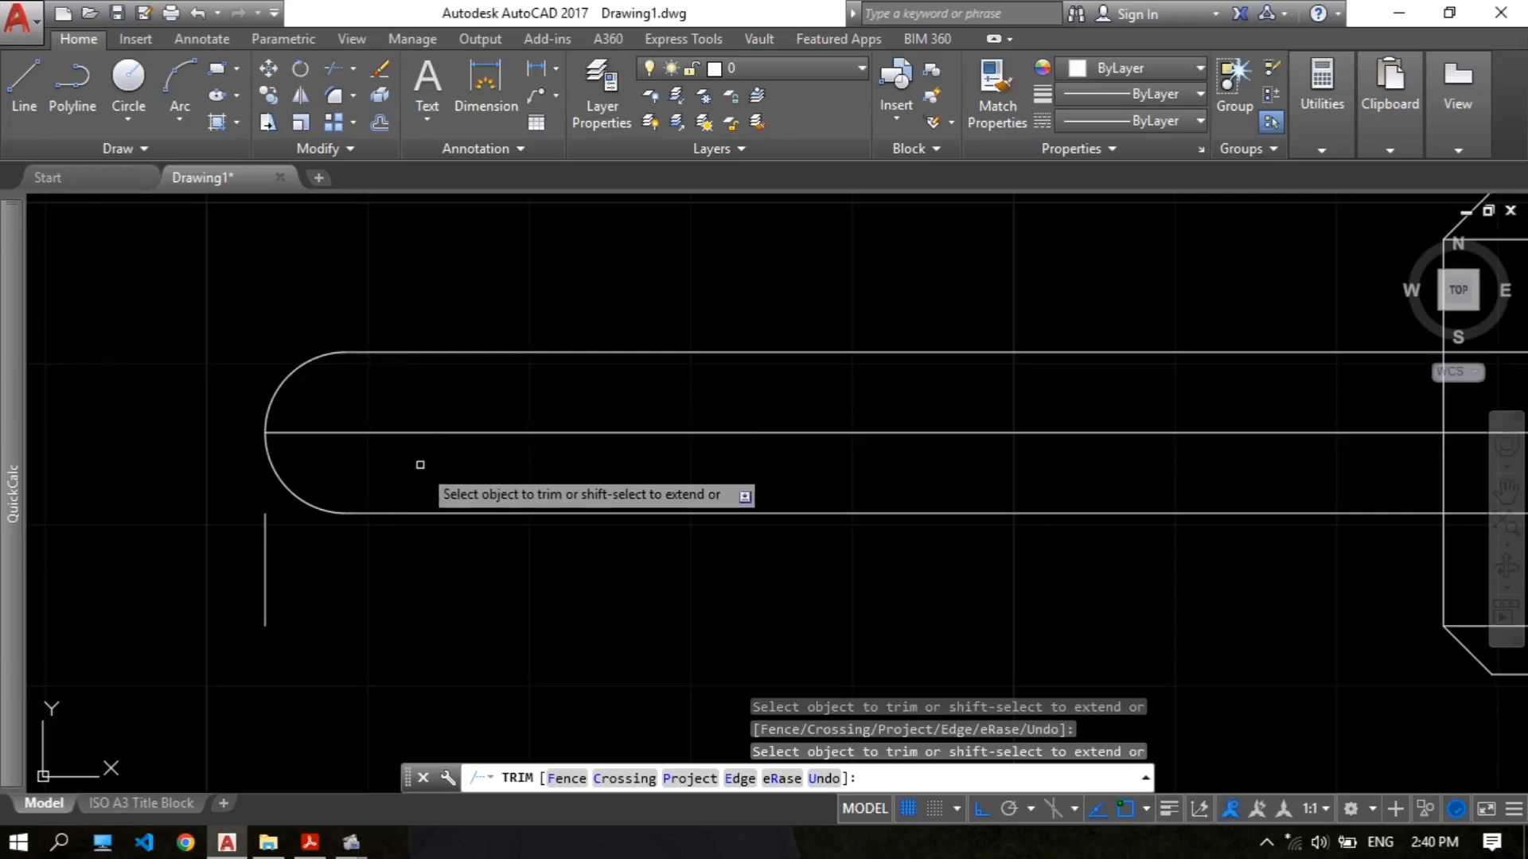
# Step: Trim the handle's right end to a semicircle, removing the excess corner lines and the circle's inner half
pyautogui.scroll(-3, 577, 326)
pyautogui.moveTo(818, 317); pyautogui.dragTo(504, 366, button='middle')
pyautogui.scroll(2, 897, 355)
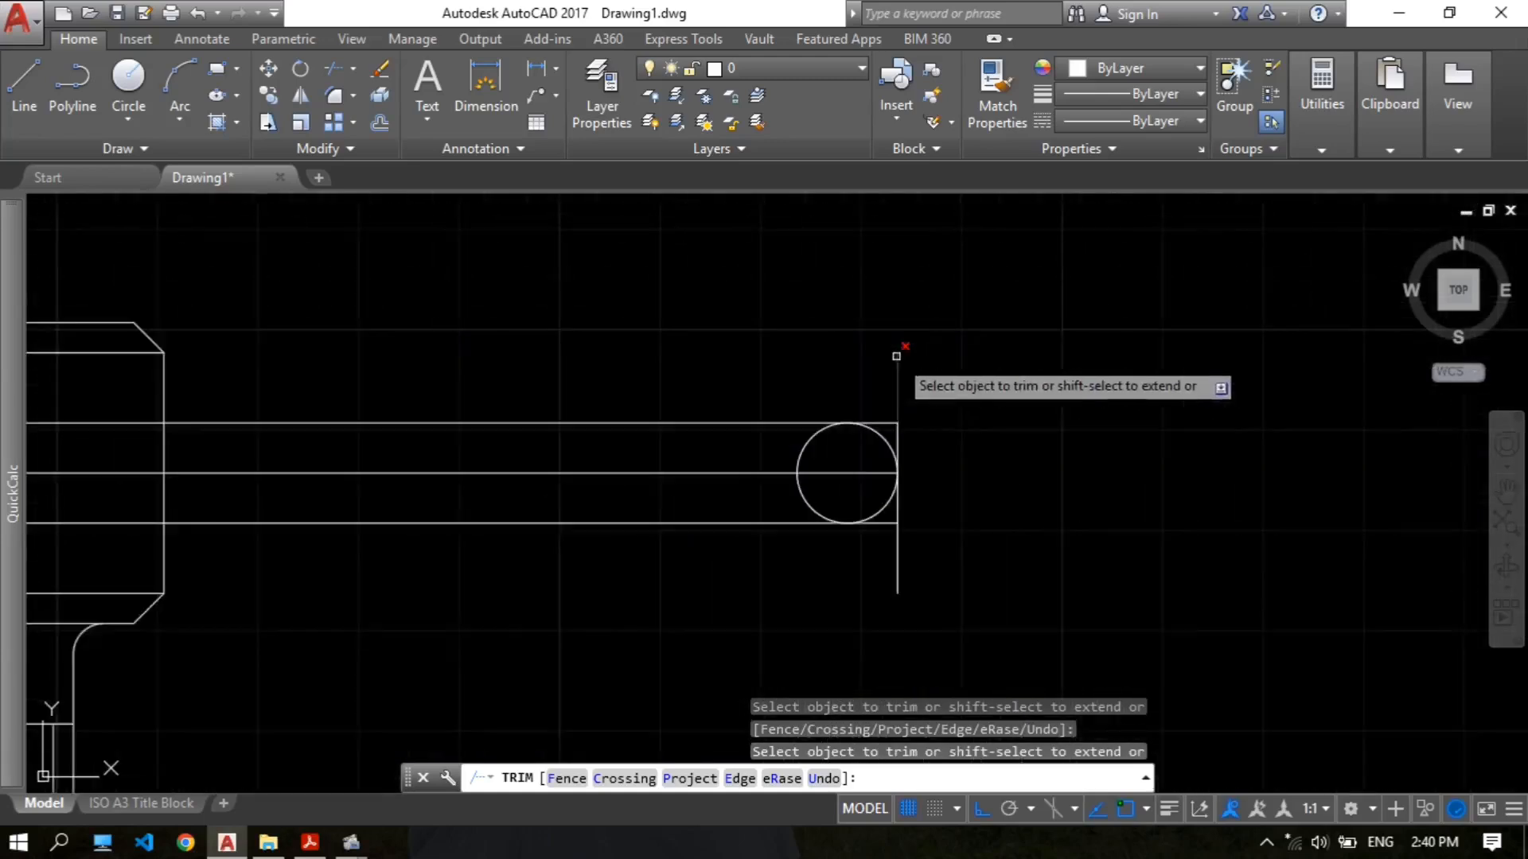
pyautogui.click(897, 413)
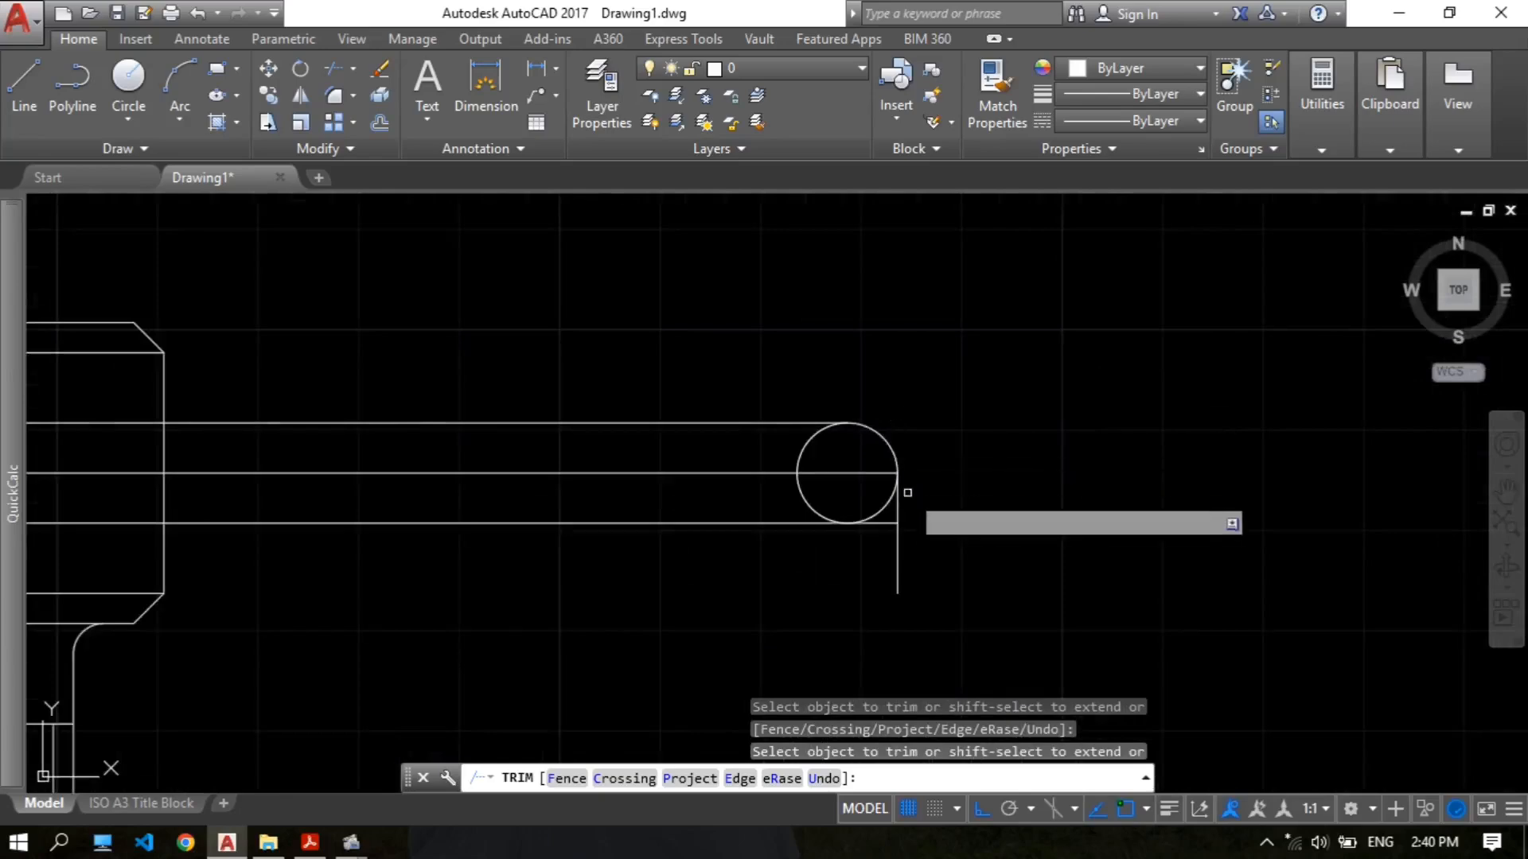
pyautogui.click(895, 506)
pyautogui.click(844, 473)
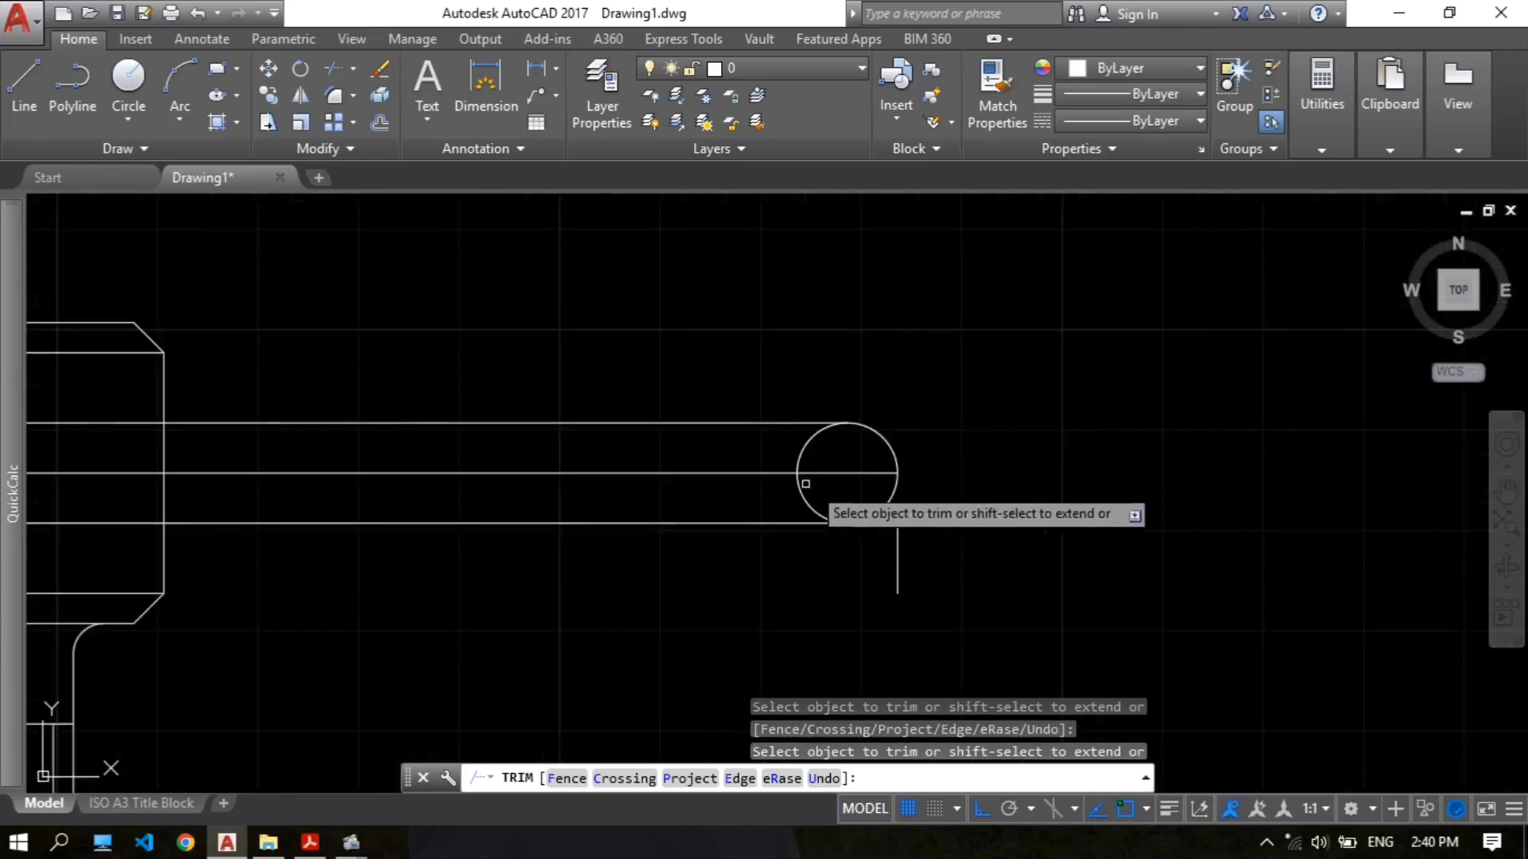
pyautogui.click(803, 450)
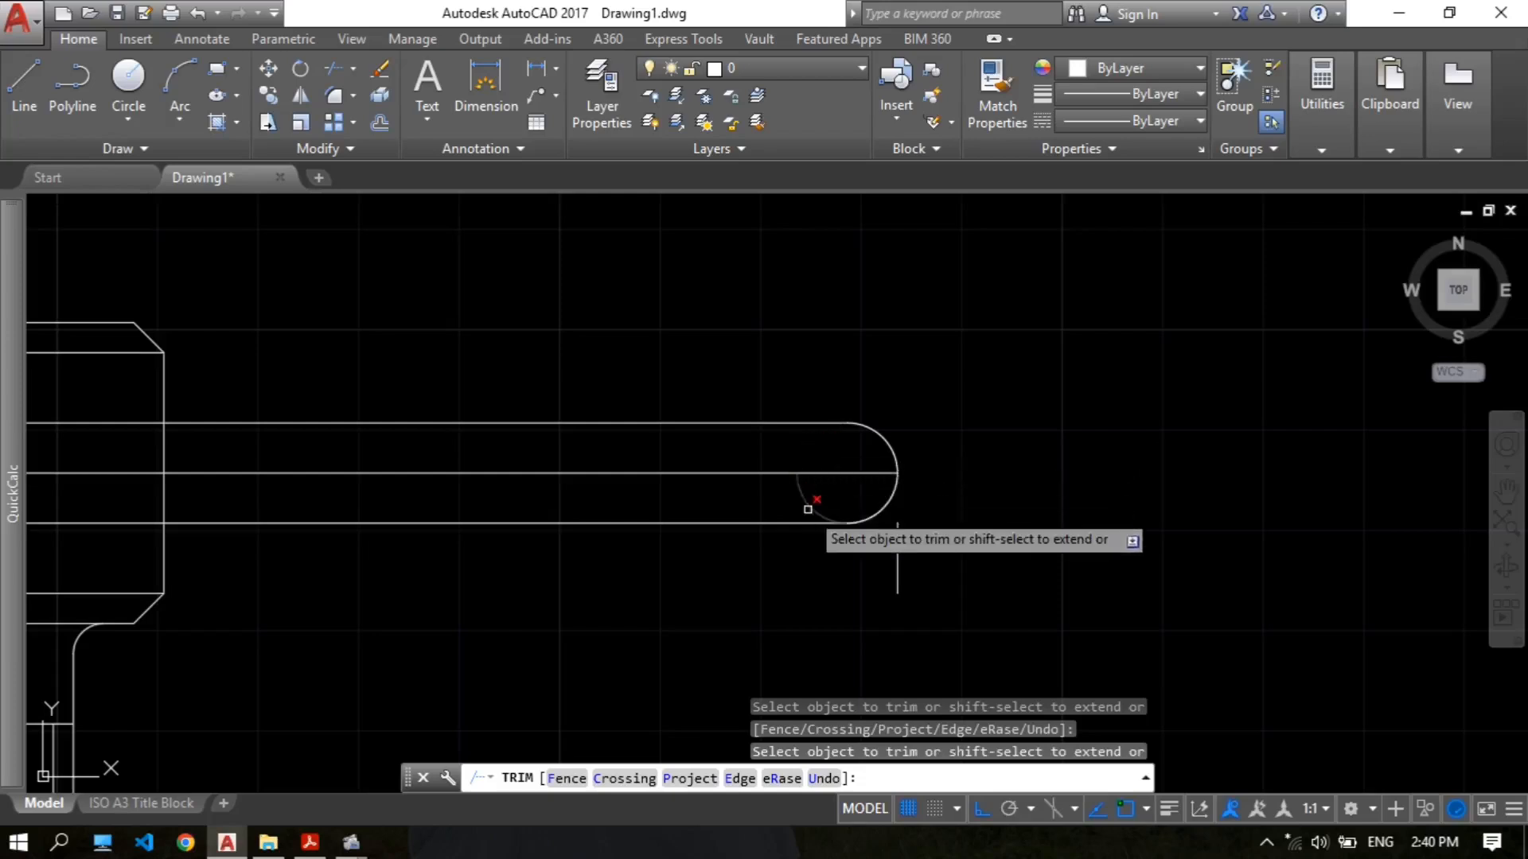
# Step: Trim away the three handle lines crossing the screw head, together with the outer portions of its vertical centre line
pyautogui.moveTo(485, 436); pyautogui.dragTo(1106, 370, button='middle')
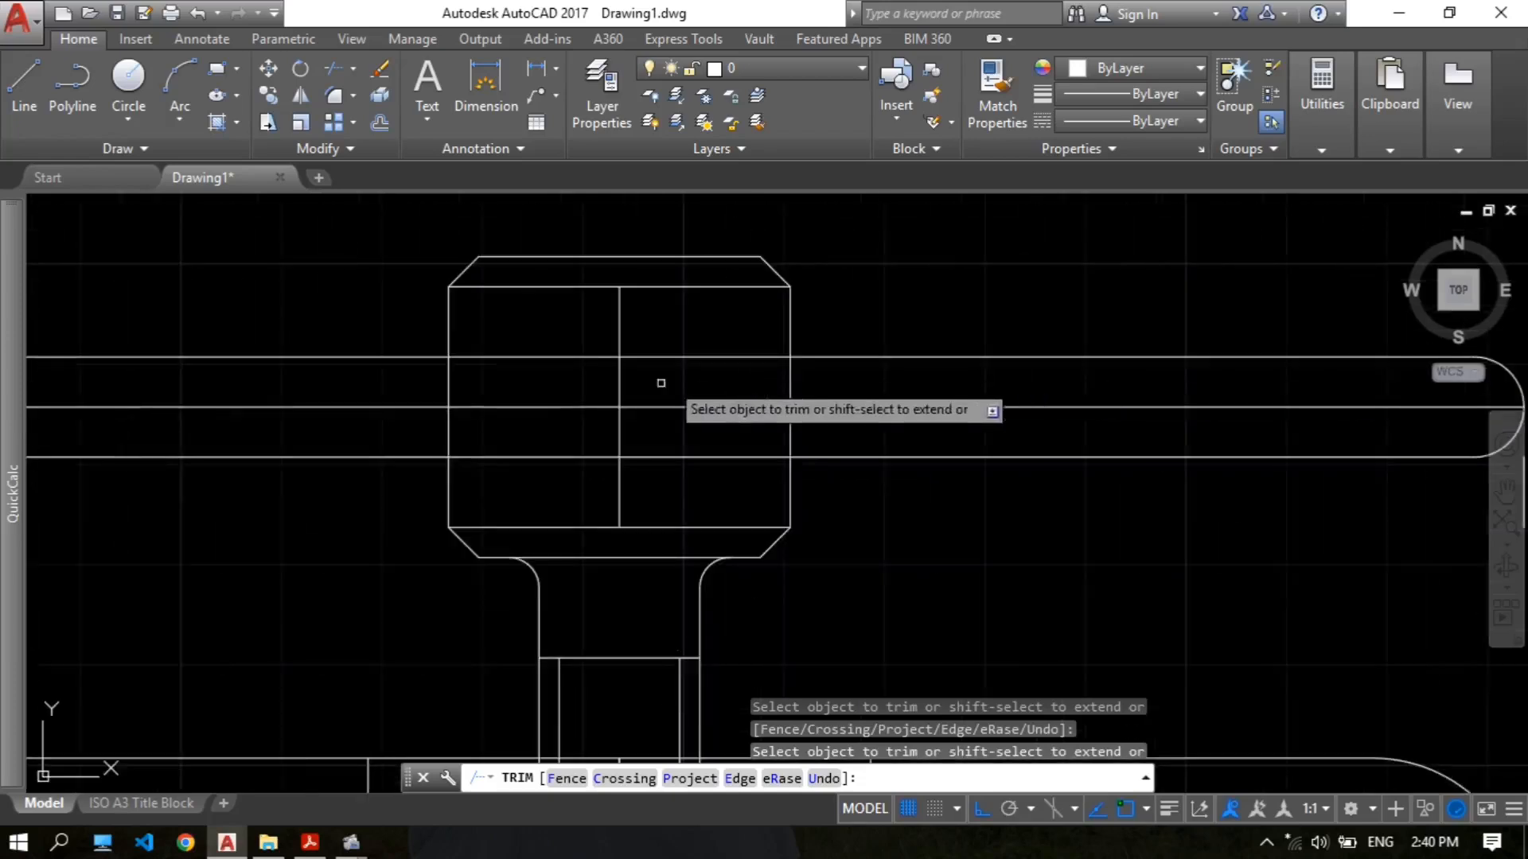
pyautogui.click(710, 480)
pyautogui.click(492, 349)
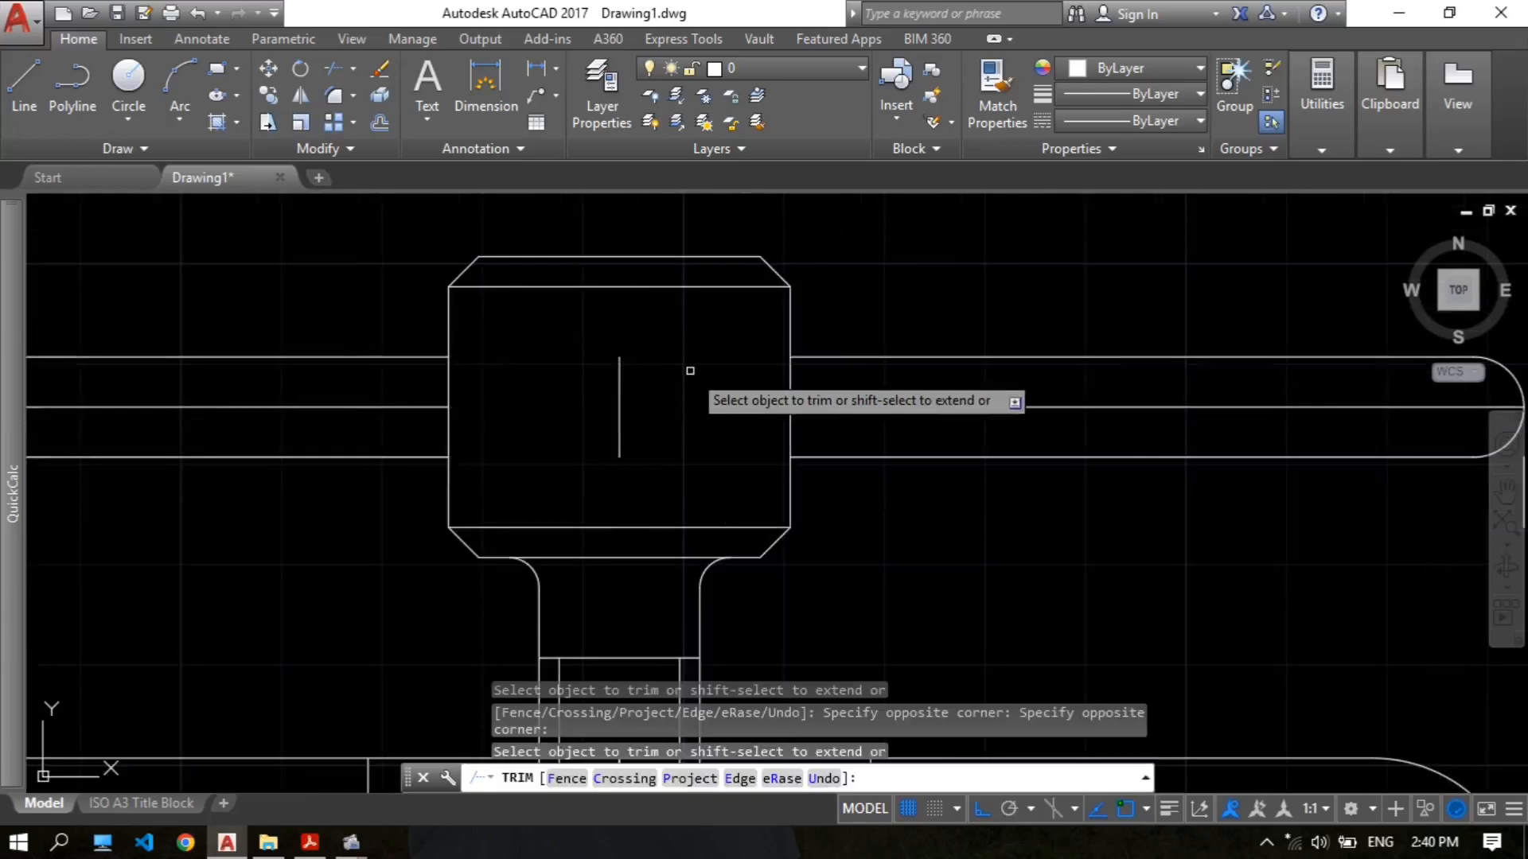
pyautogui.scroll(-2, 689, 372)
pyautogui.press('Escape')
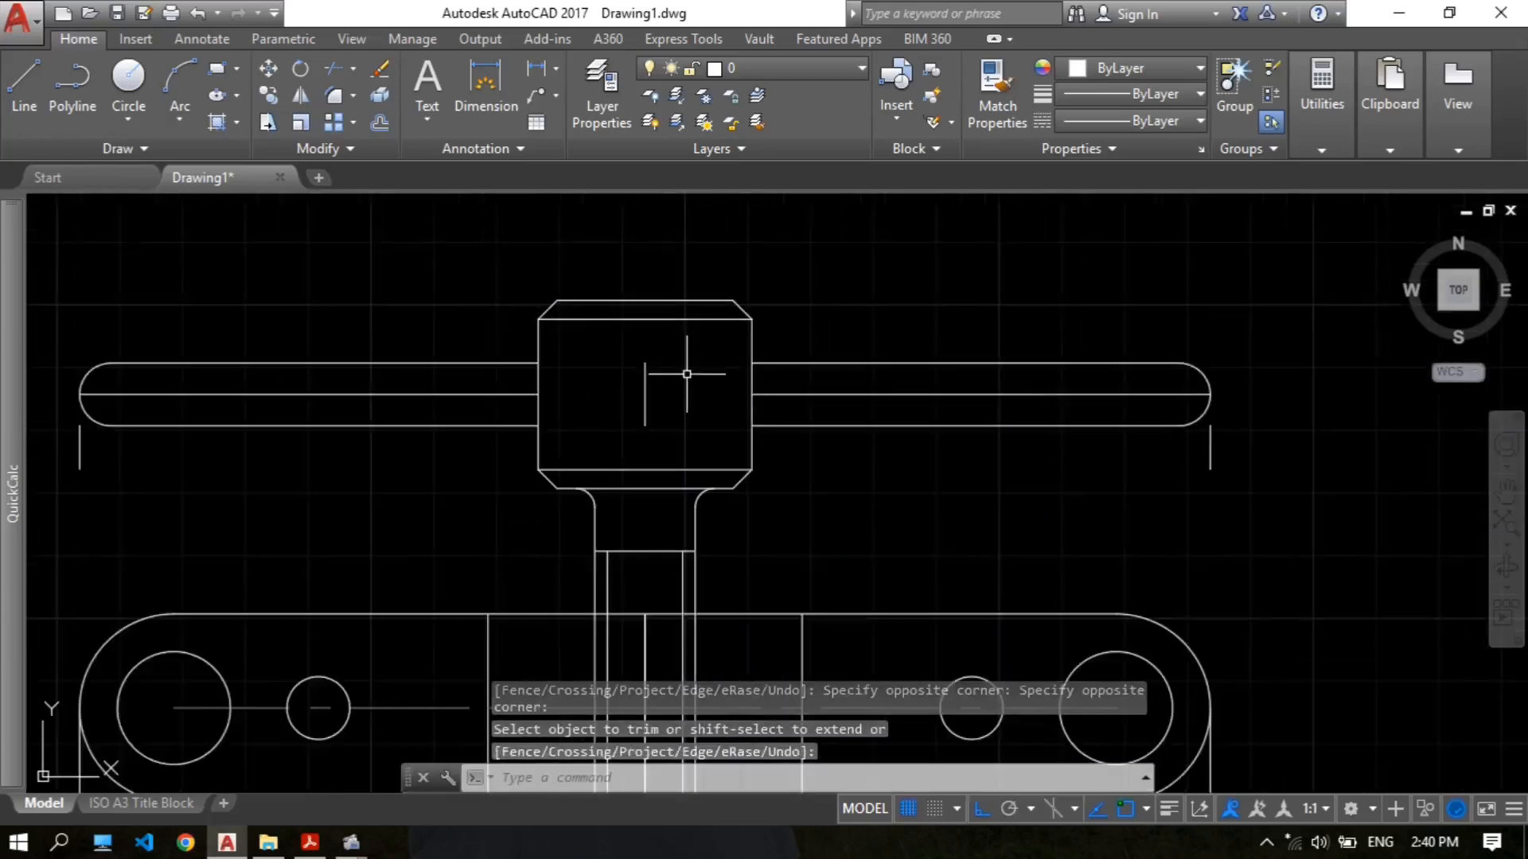
# Step: Erase the leftover vertical line inside the head, the two stubs below the handle ends and the handle's right-hand centre line
pyautogui.write('E')
pyautogui.press('Return')
pyautogui.click(645, 387)
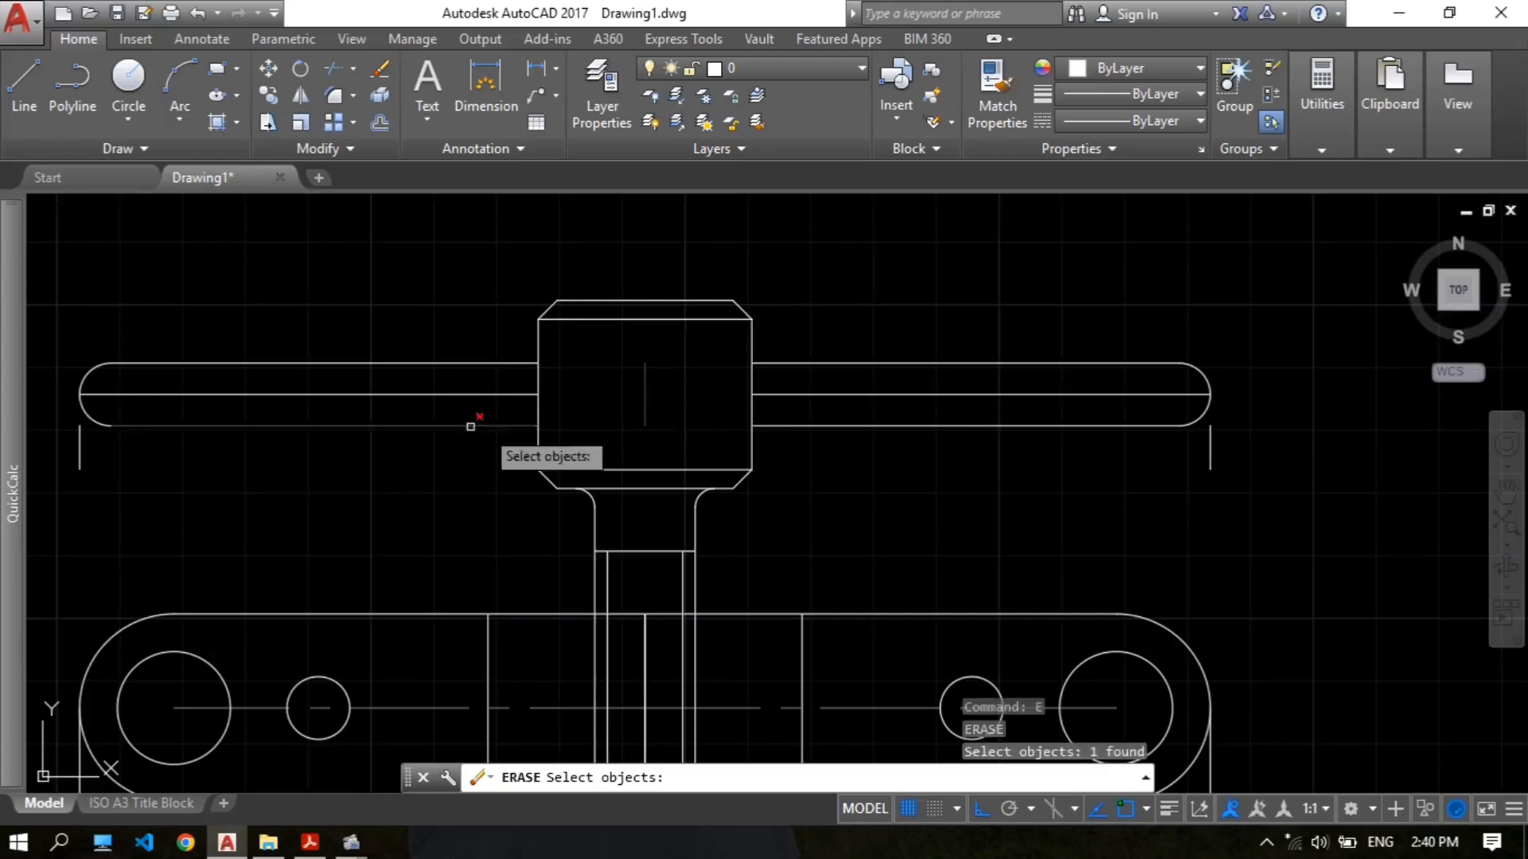
pyautogui.click(79, 461)
pyautogui.click(1209, 445)
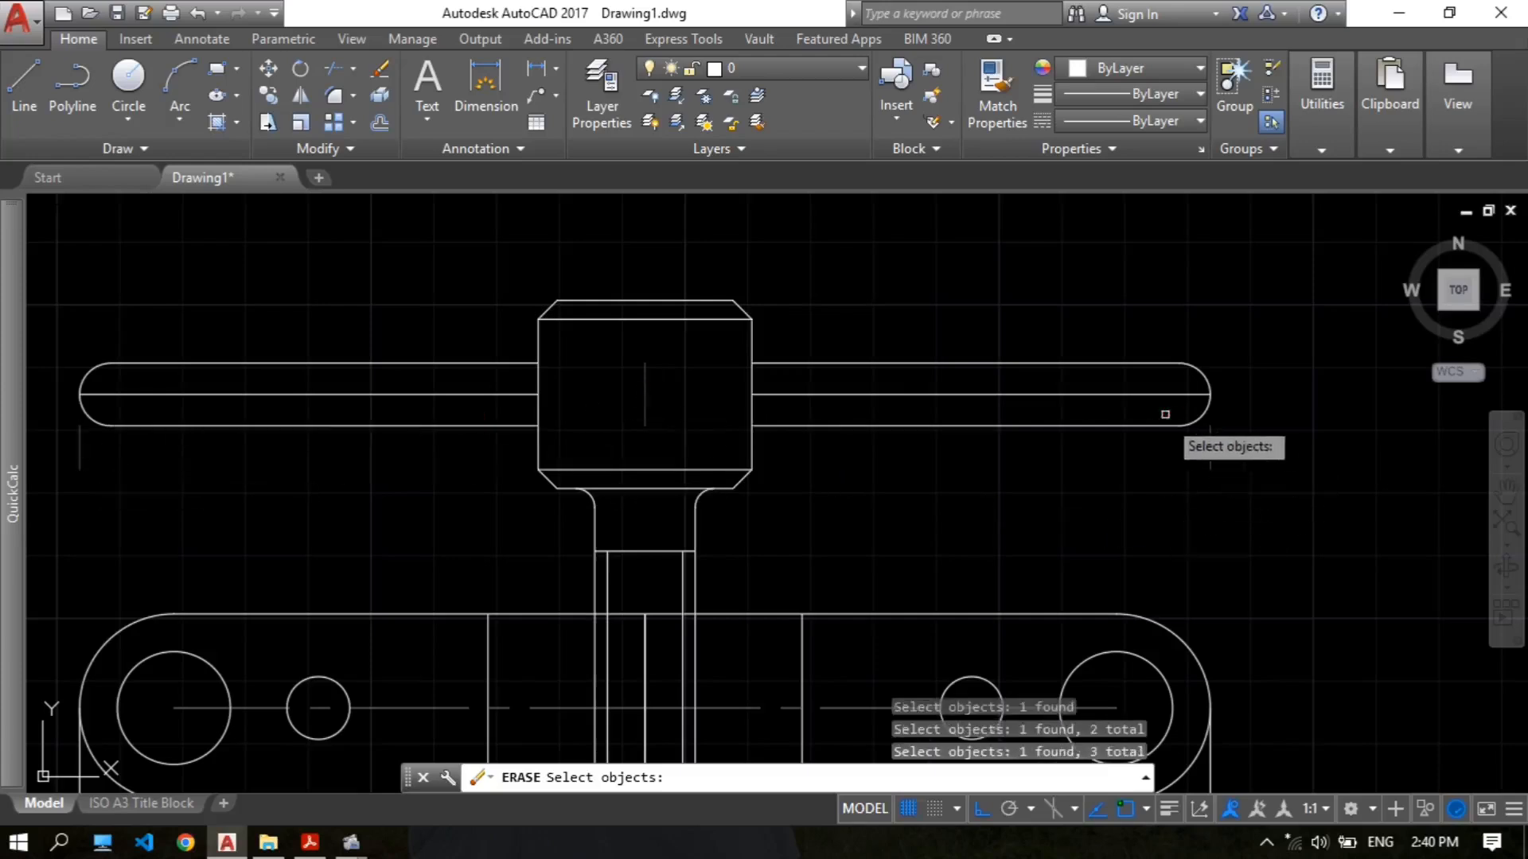
pyautogui.press('Return')
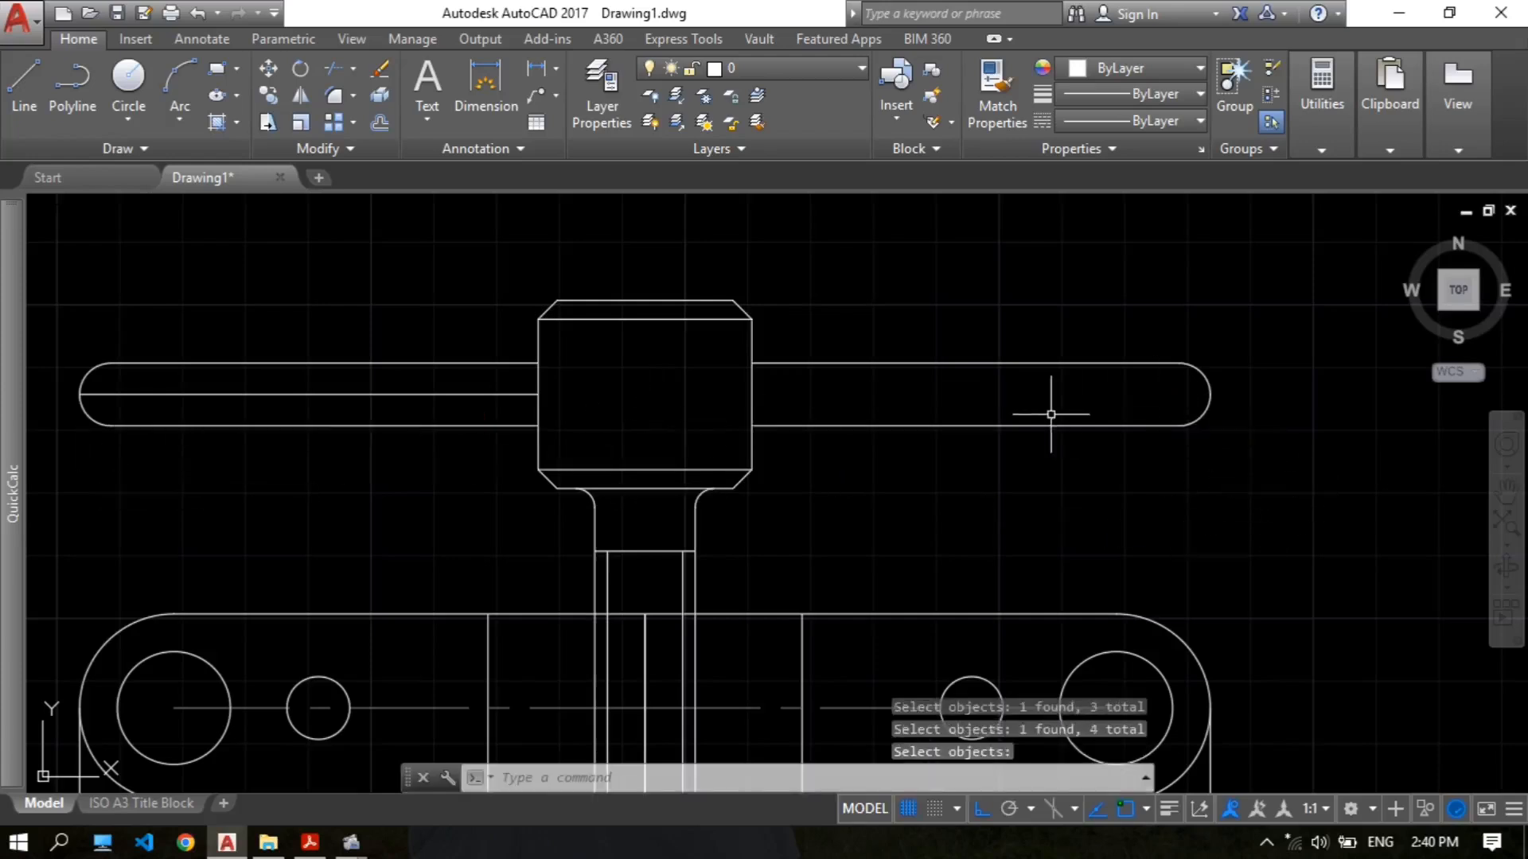
# Step: Assign the handle's remaining left-hand centre line to the construction layer
pyautogui.scroll(-4, 517, 395)
pyautogui.click(482, 397)
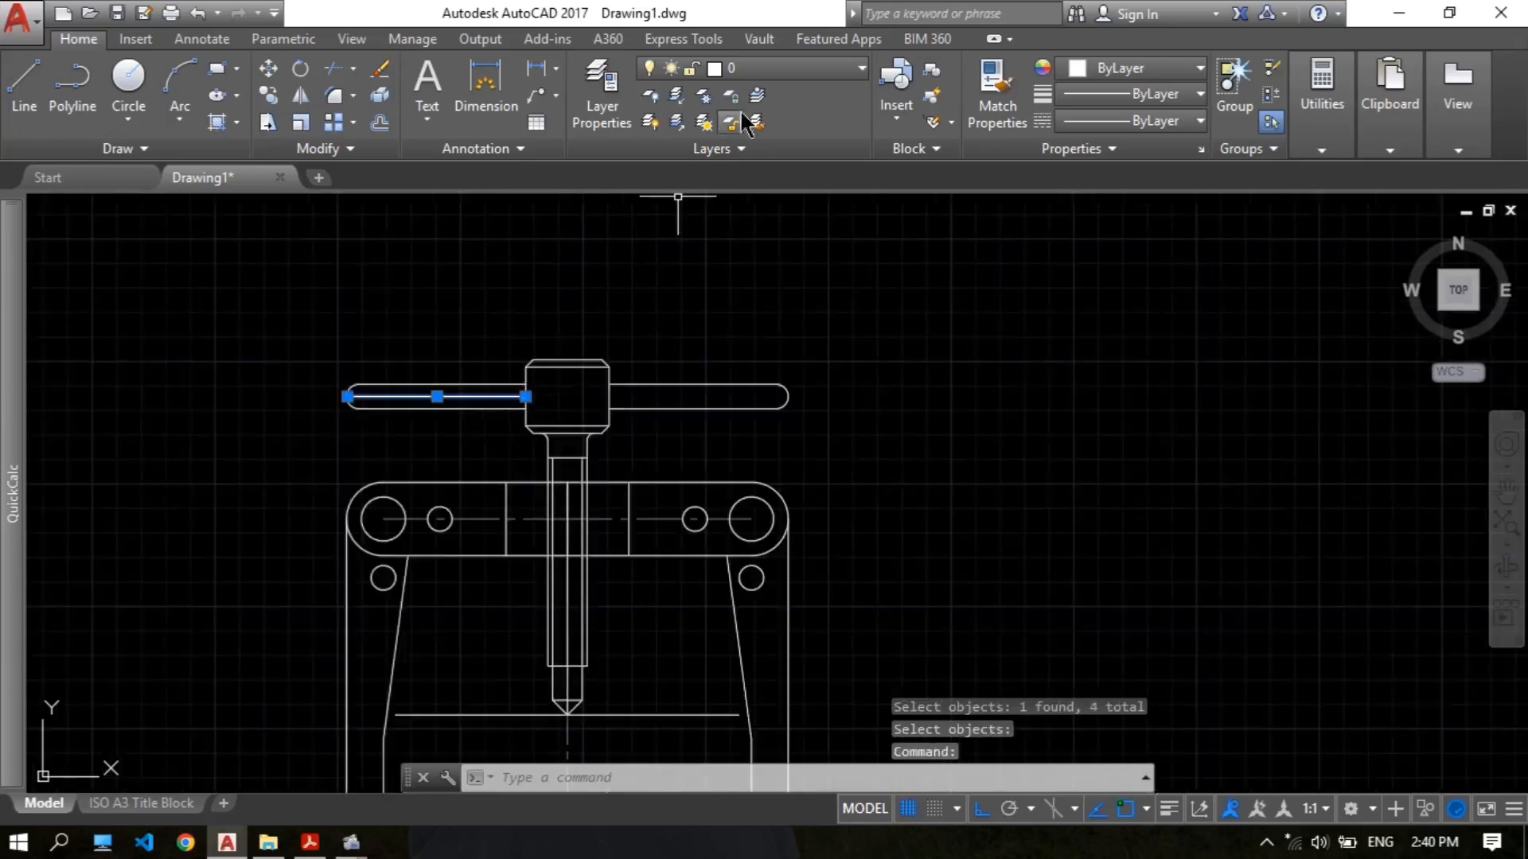
pyautogui.click(784, 68)
pyautogui.click(779, 123)
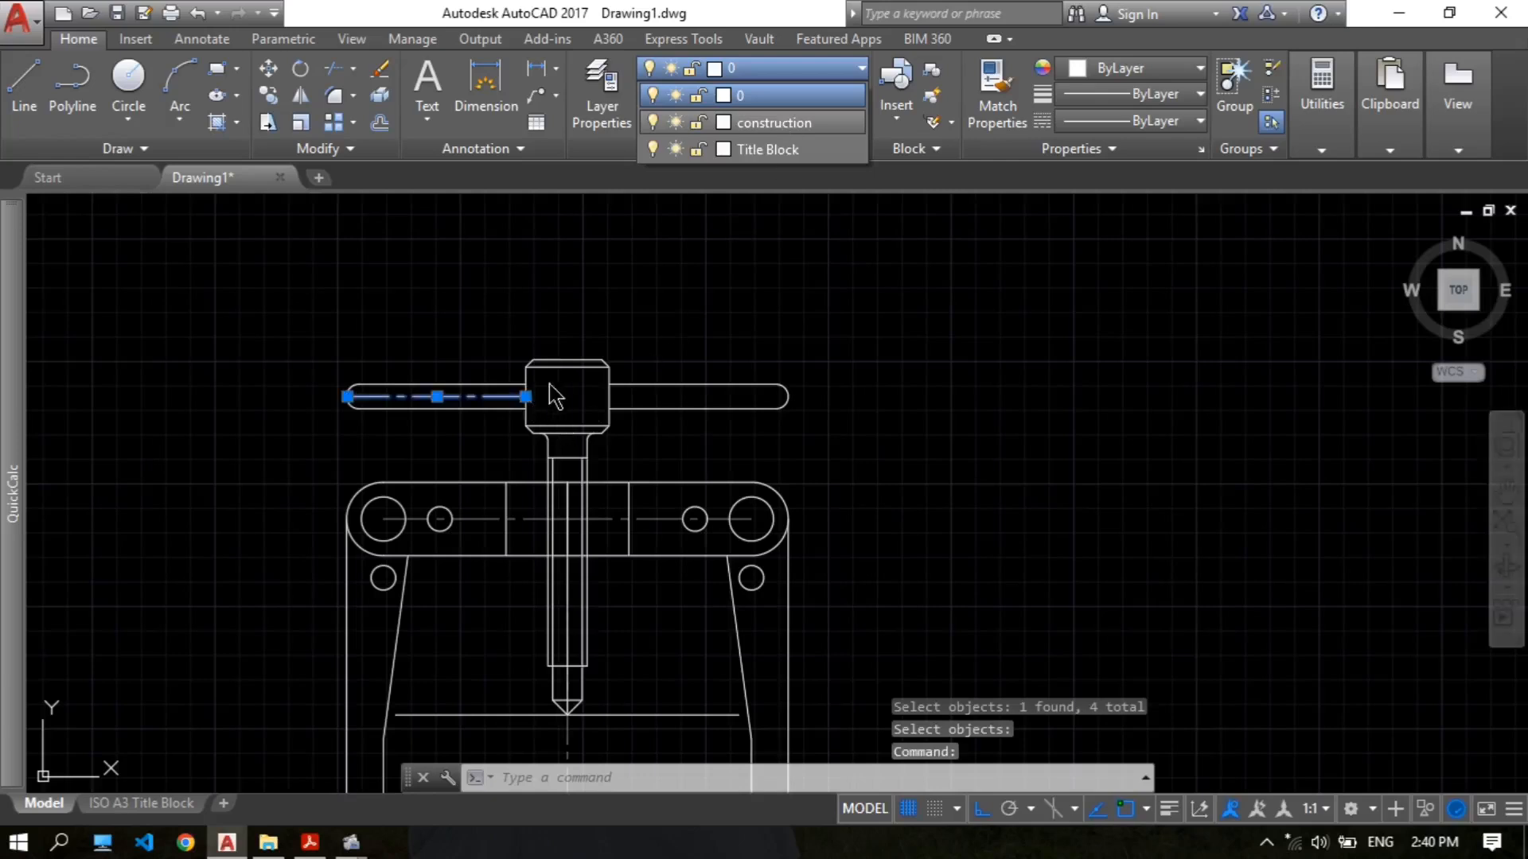
# Step: Stretch the handle's centre line right by about 117 through the head, and extend both its ends slightly past the handle's rounded ends
pyautogui.click(527, 397)
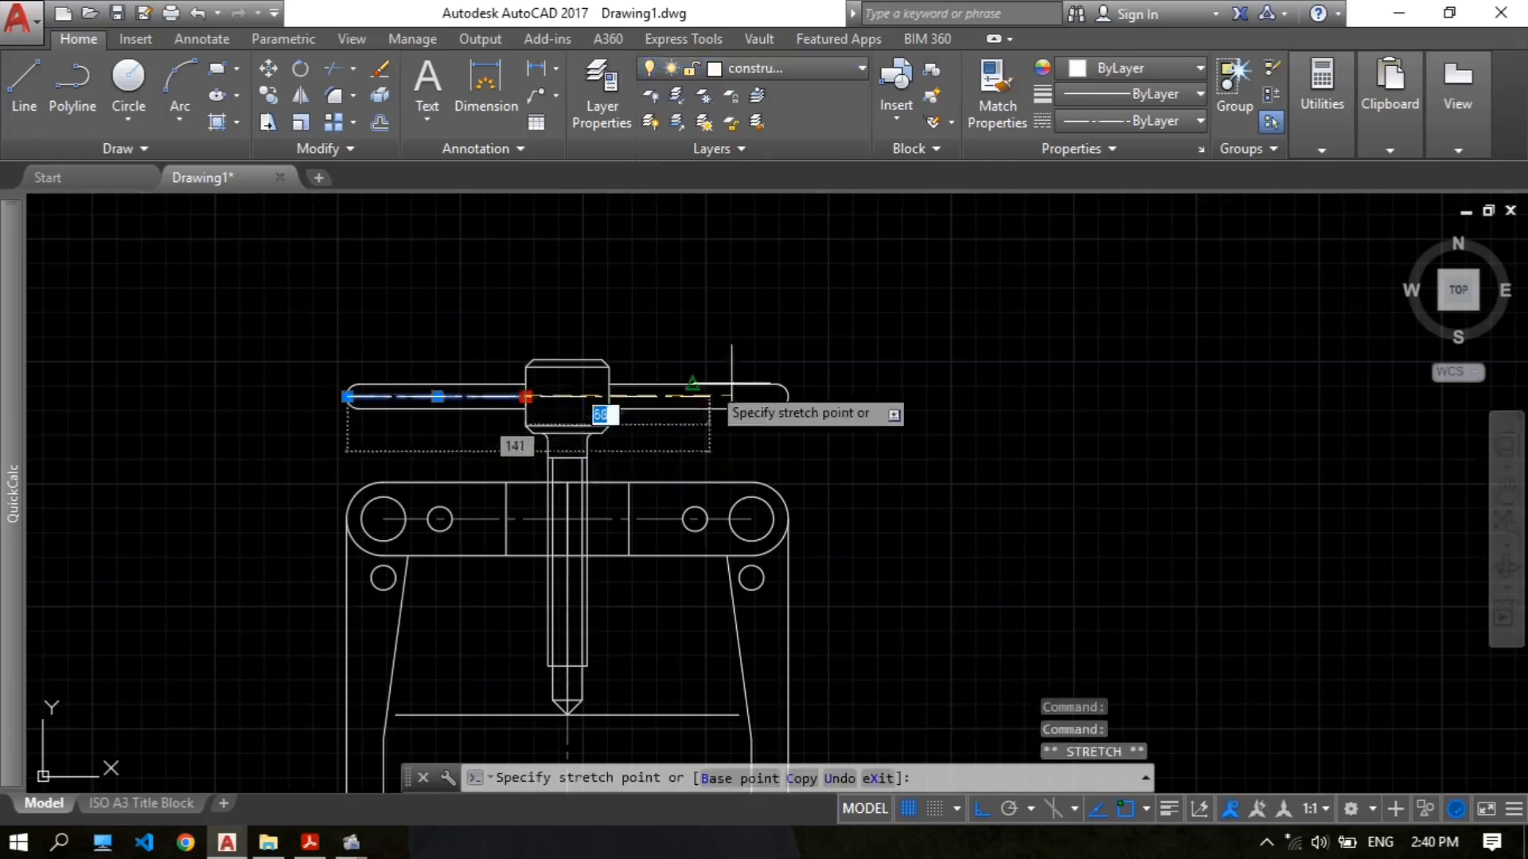
pyautogui.scroll(4, 803, 395)
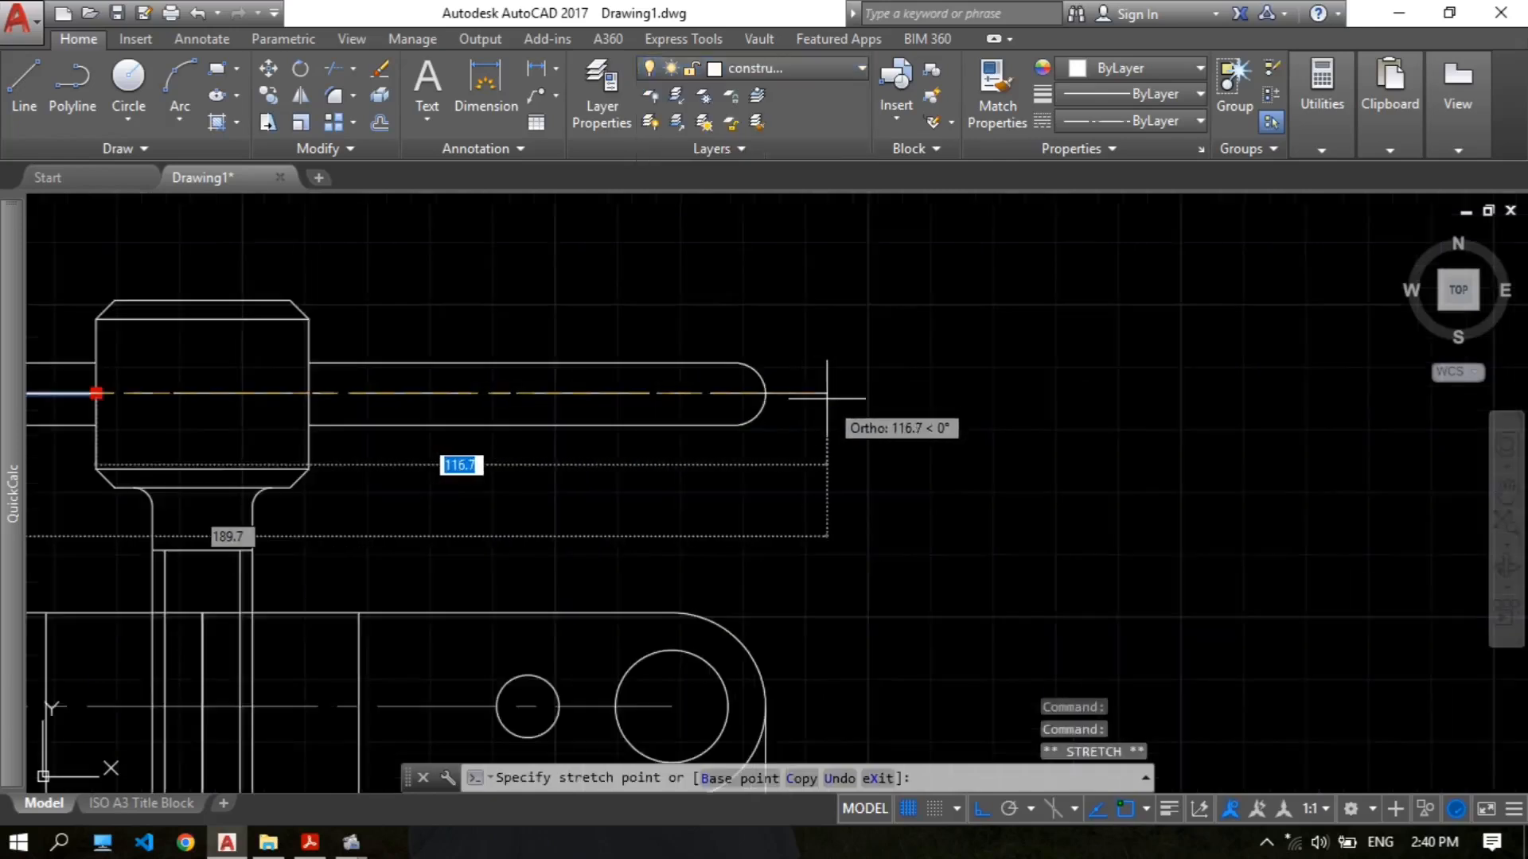
pyautogui.click(829, 393)
pyautogui.scroll(-2, 598, 372)
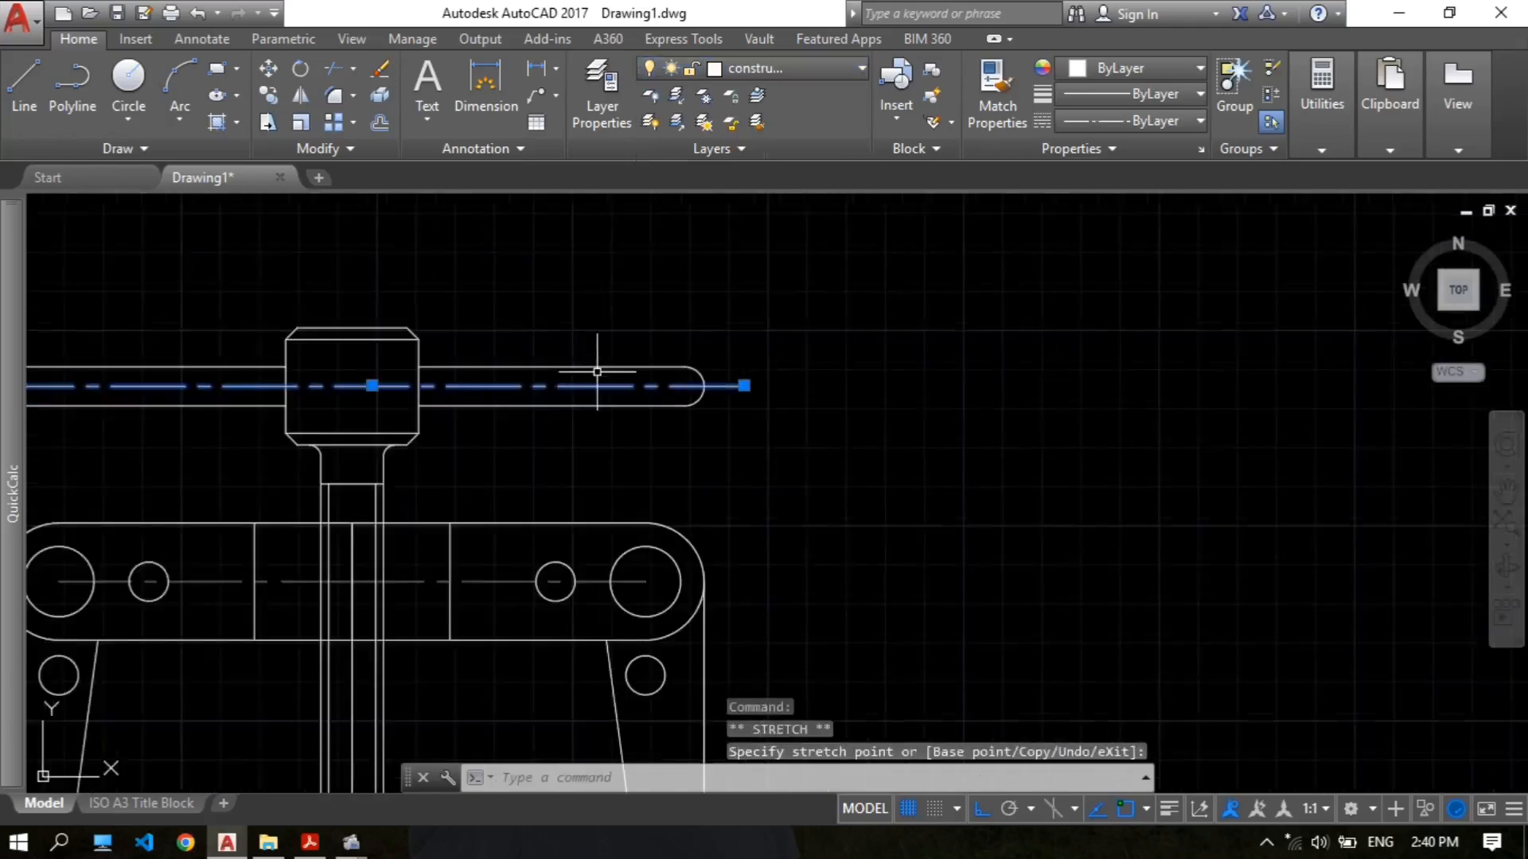
pyautogui.moveTo(597, 372); pyautogui.dragTo(1084, 325, button='middle')
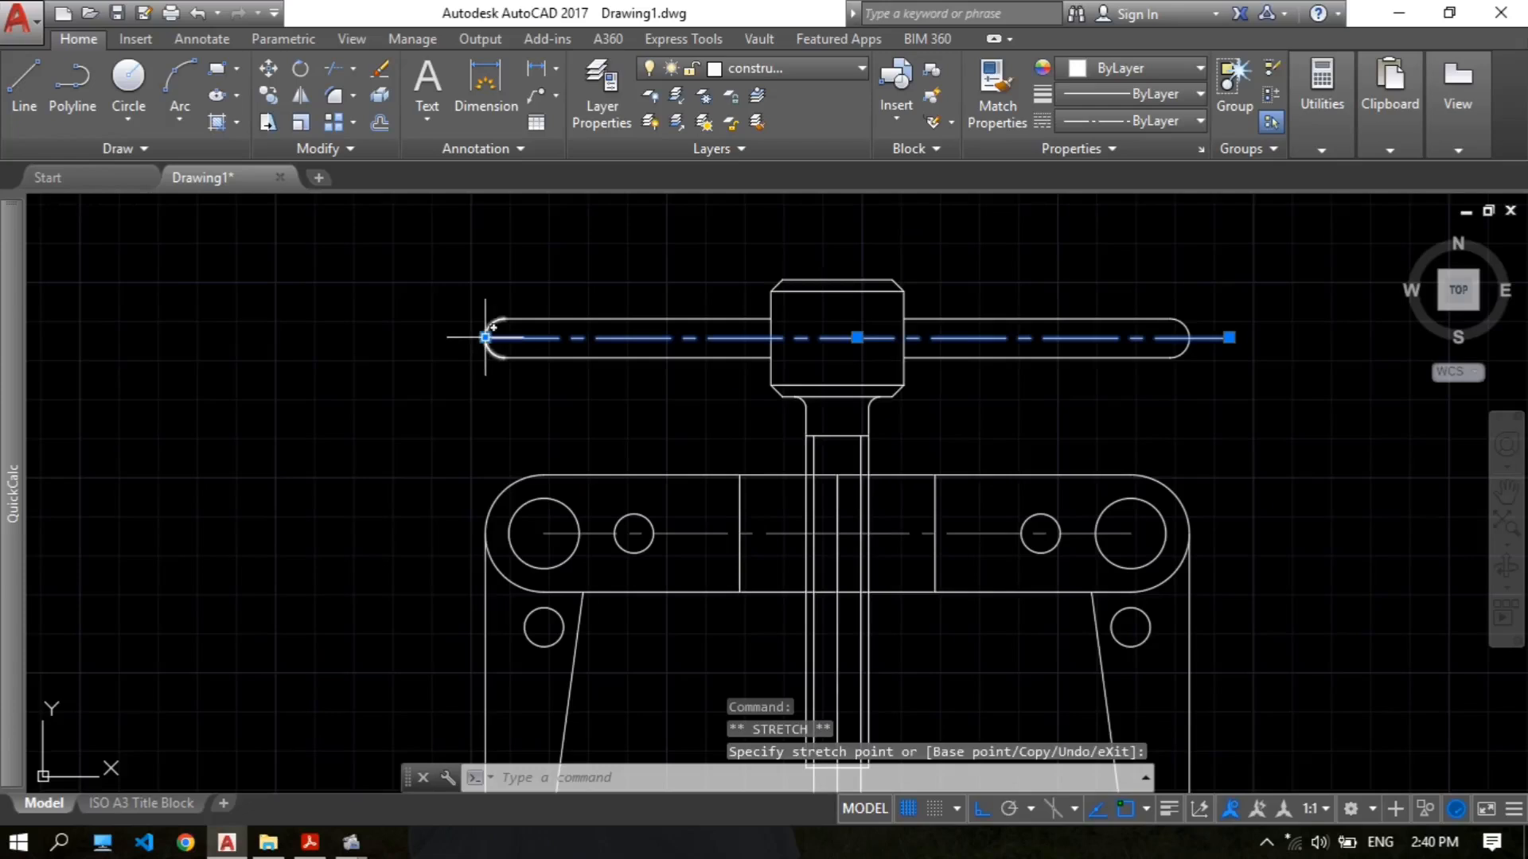
pyautogui.click(448, 337)
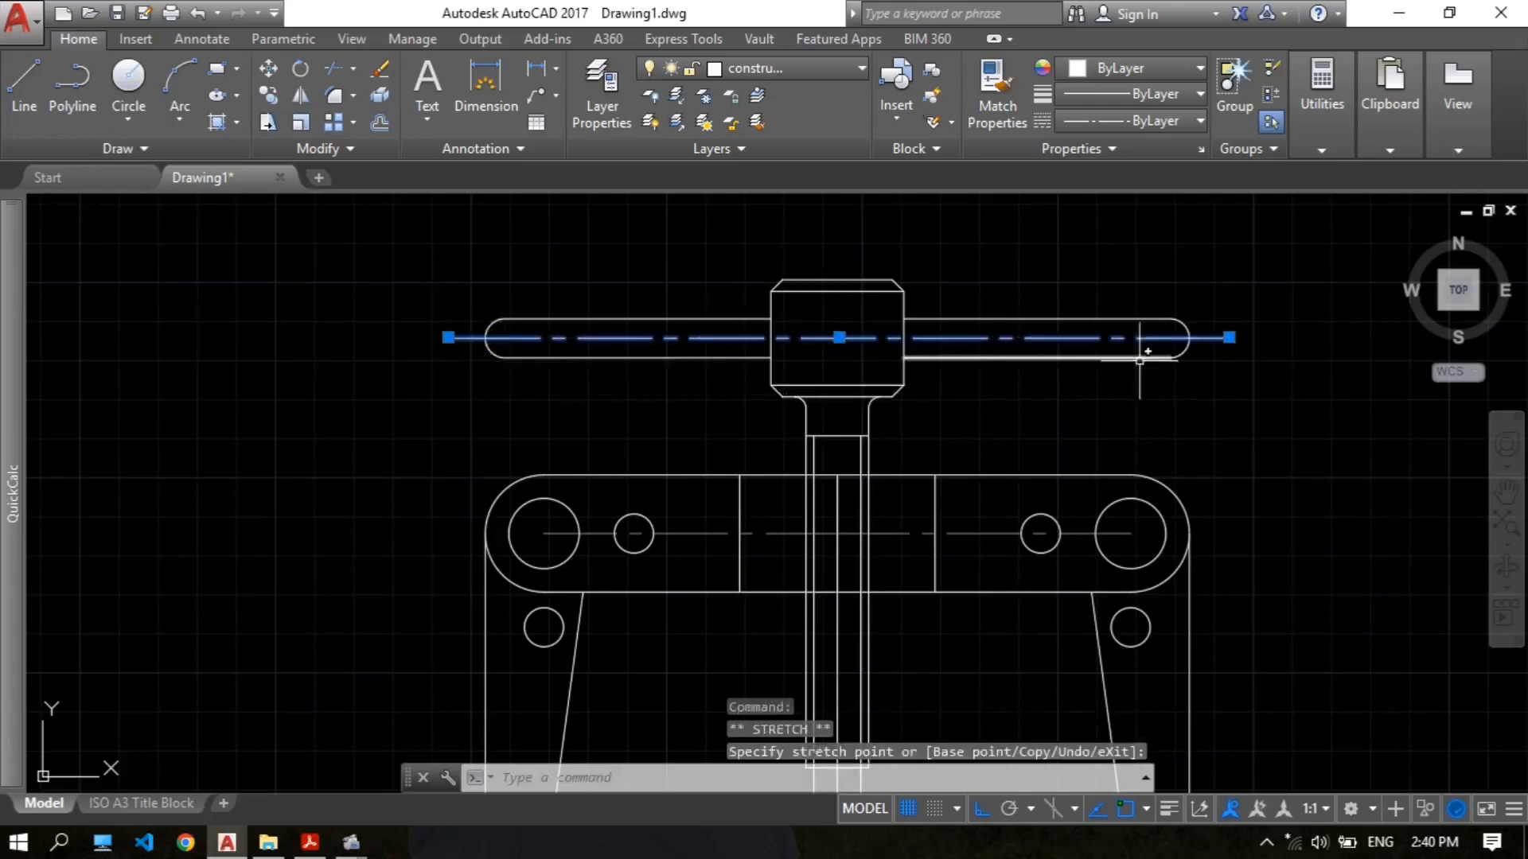
pyautogui.press('Escape')
# Step: Erase the solid vertical line along the screw's axis below the crossbar, keeping the dashed centre line
pyautogui.scroll(-2, 1180, 334)
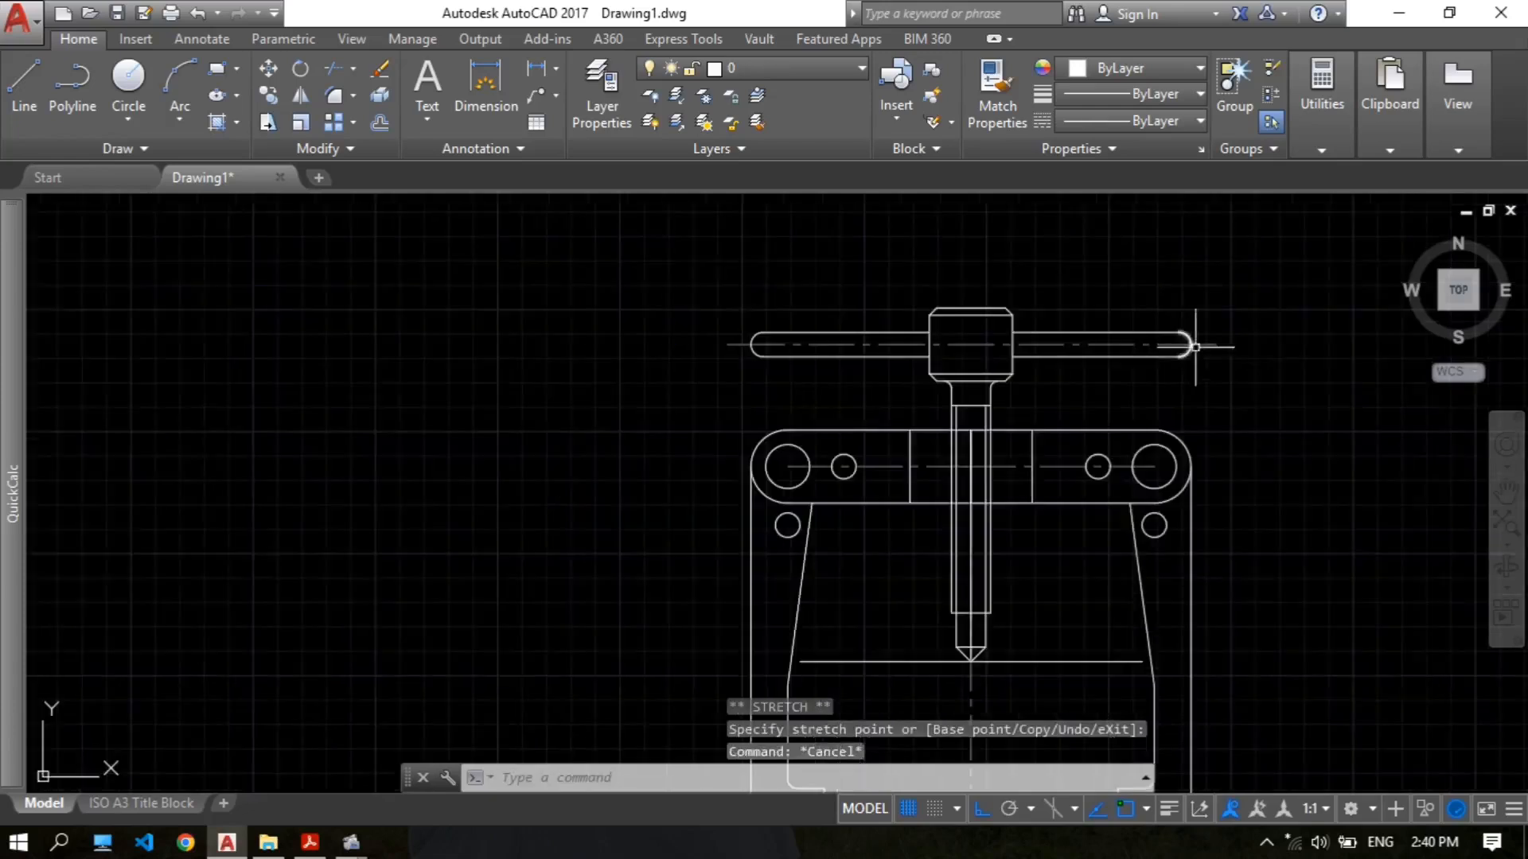
pyautogui.scroll(1, 1067, 385)
pyautogui.scroll(-1, 1011, 326)
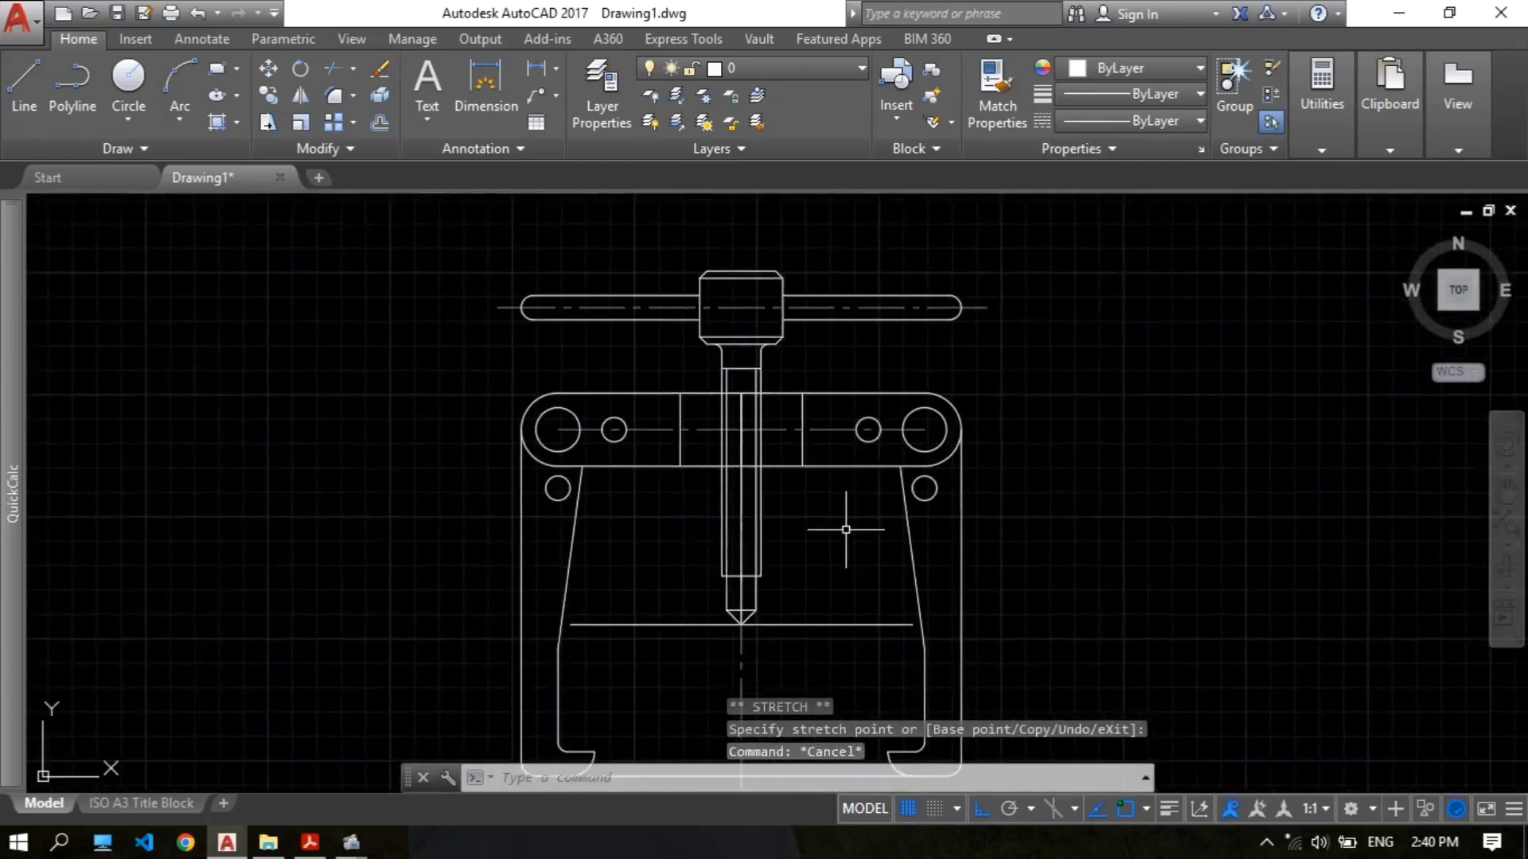
pyautogui.scroll(-1, 845, 529)
pyautogui.scroll(3, 736, 501)
pyautogui.scroll(-1, 793, 382)
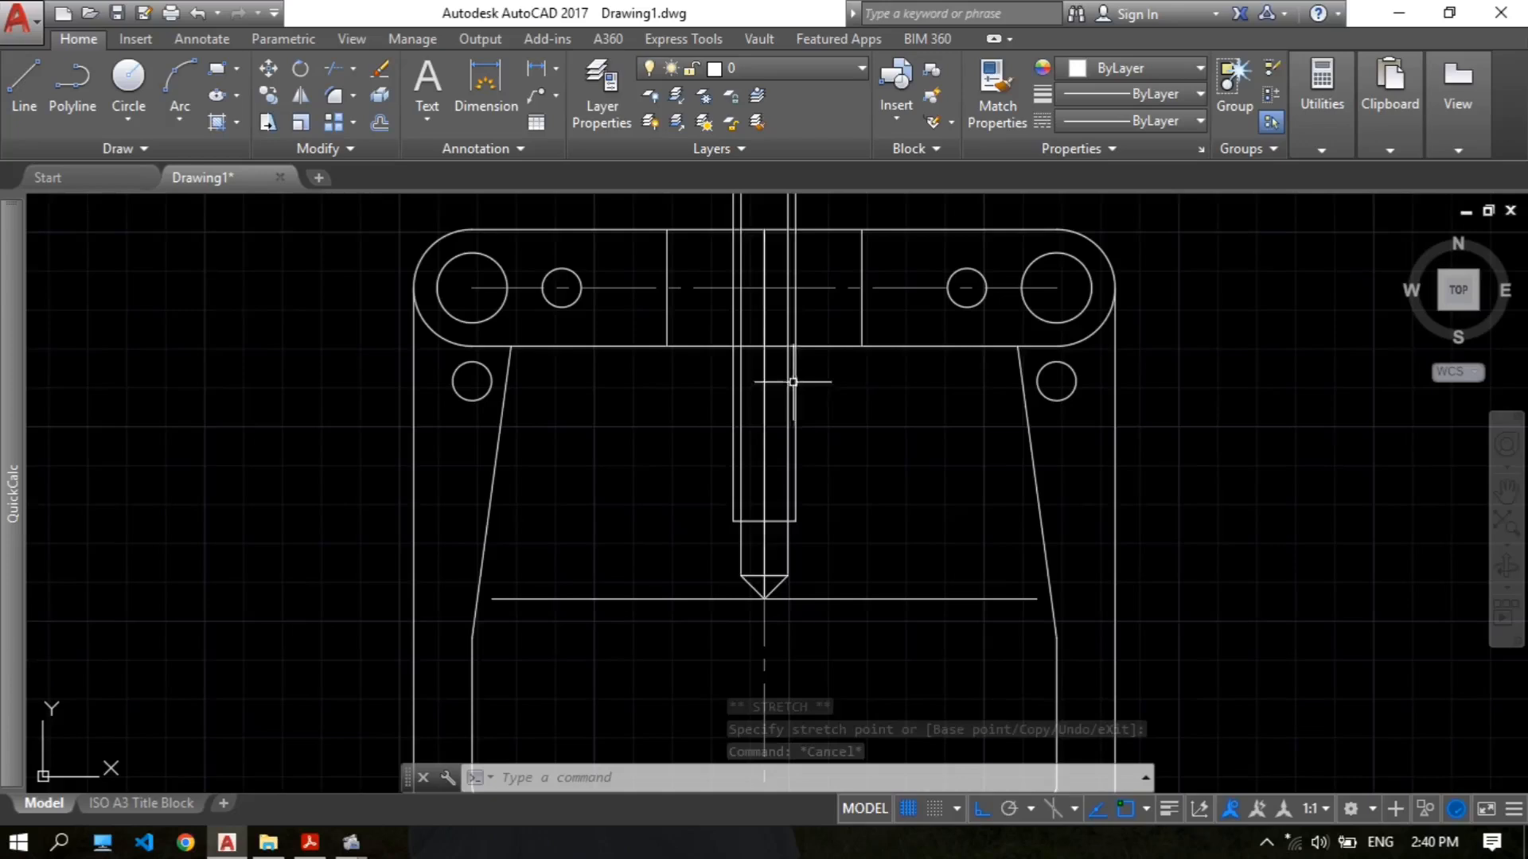
pyautogui.scroll(2, 743, 416)
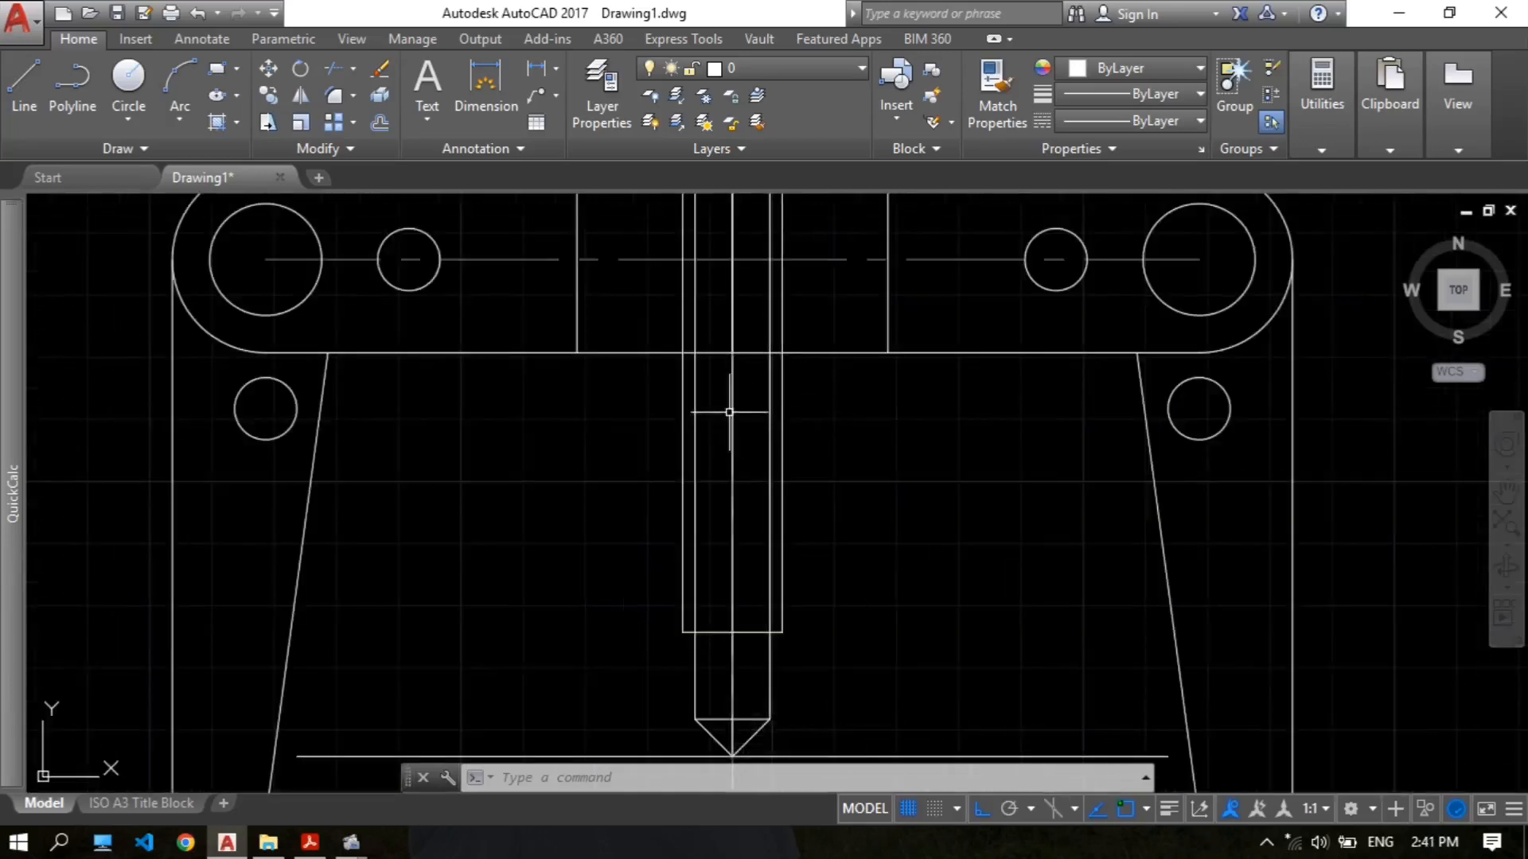
pyautogui.write('e')
pyautogui.press('Return')
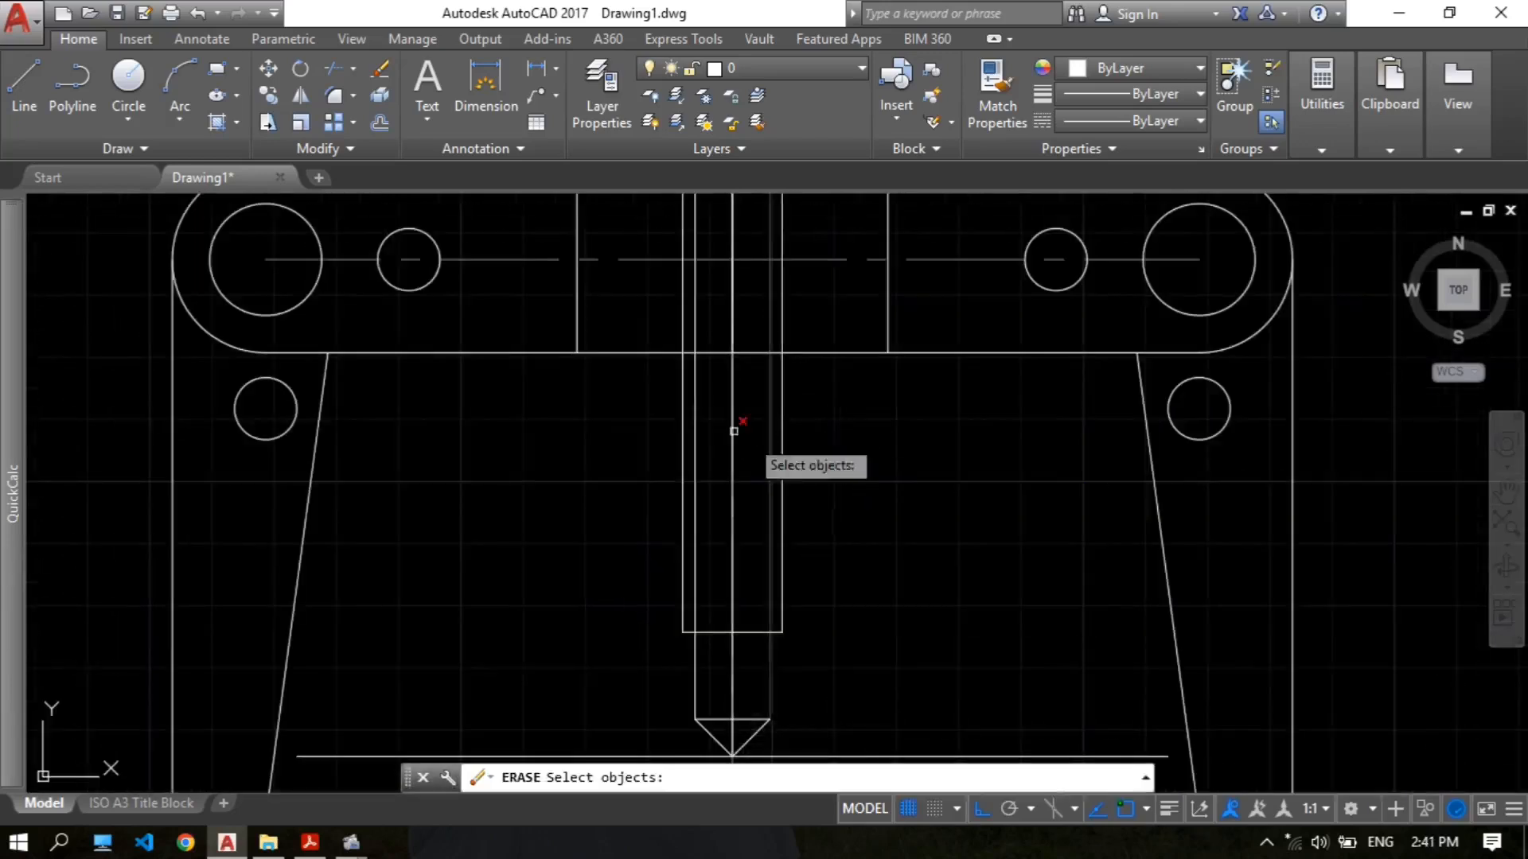
pyautogui.click(733, 430)
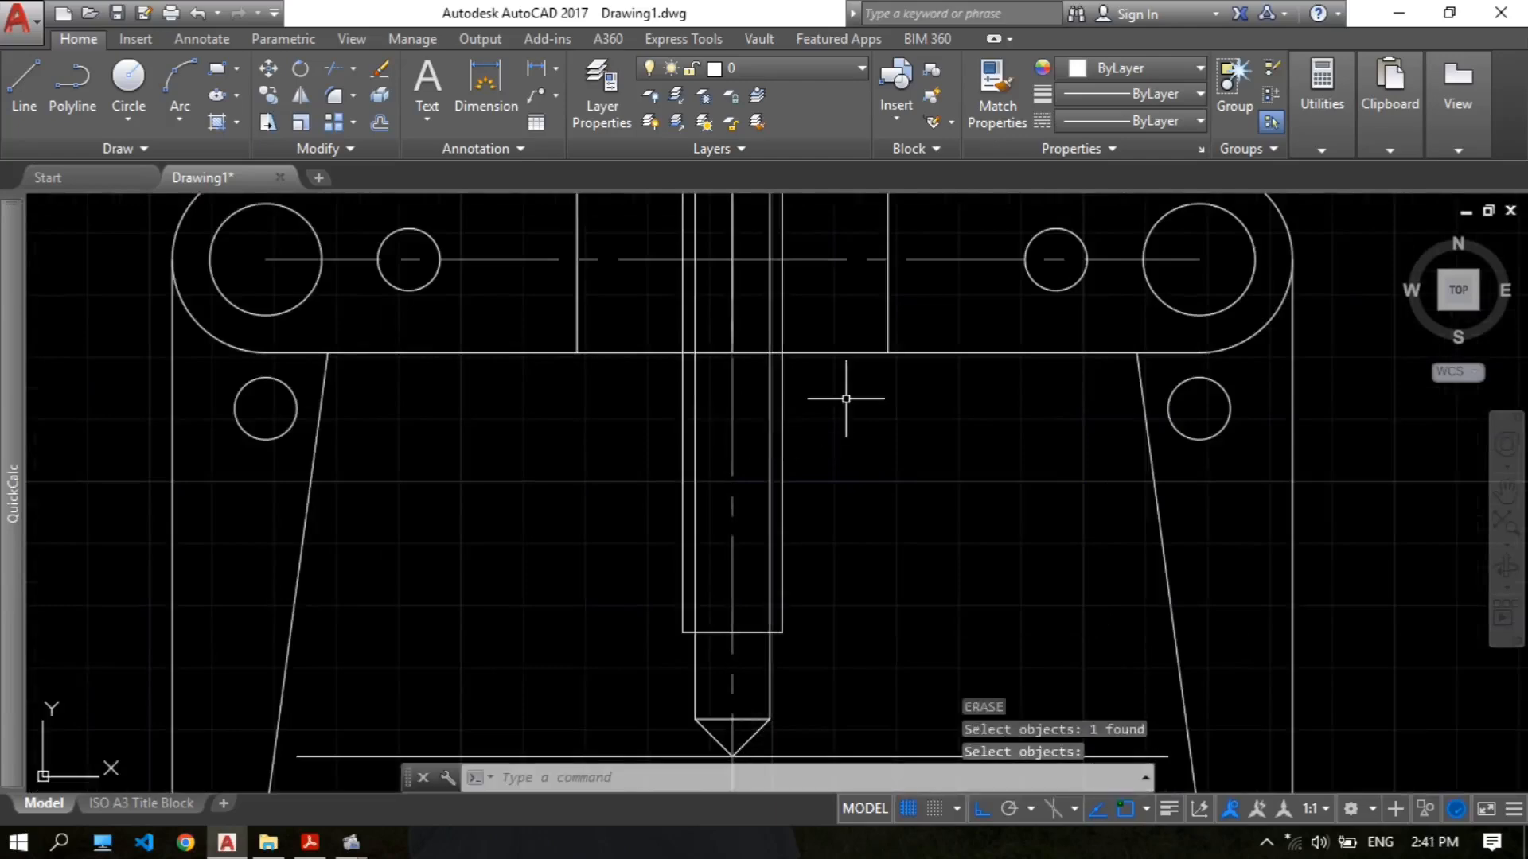
# Step: Erase the remaining solid vertical line along the screw's axis within the crossbar
pyautogui.scroll(-3, 846, 399)
pyautogui.scroll(3, 809, 423)
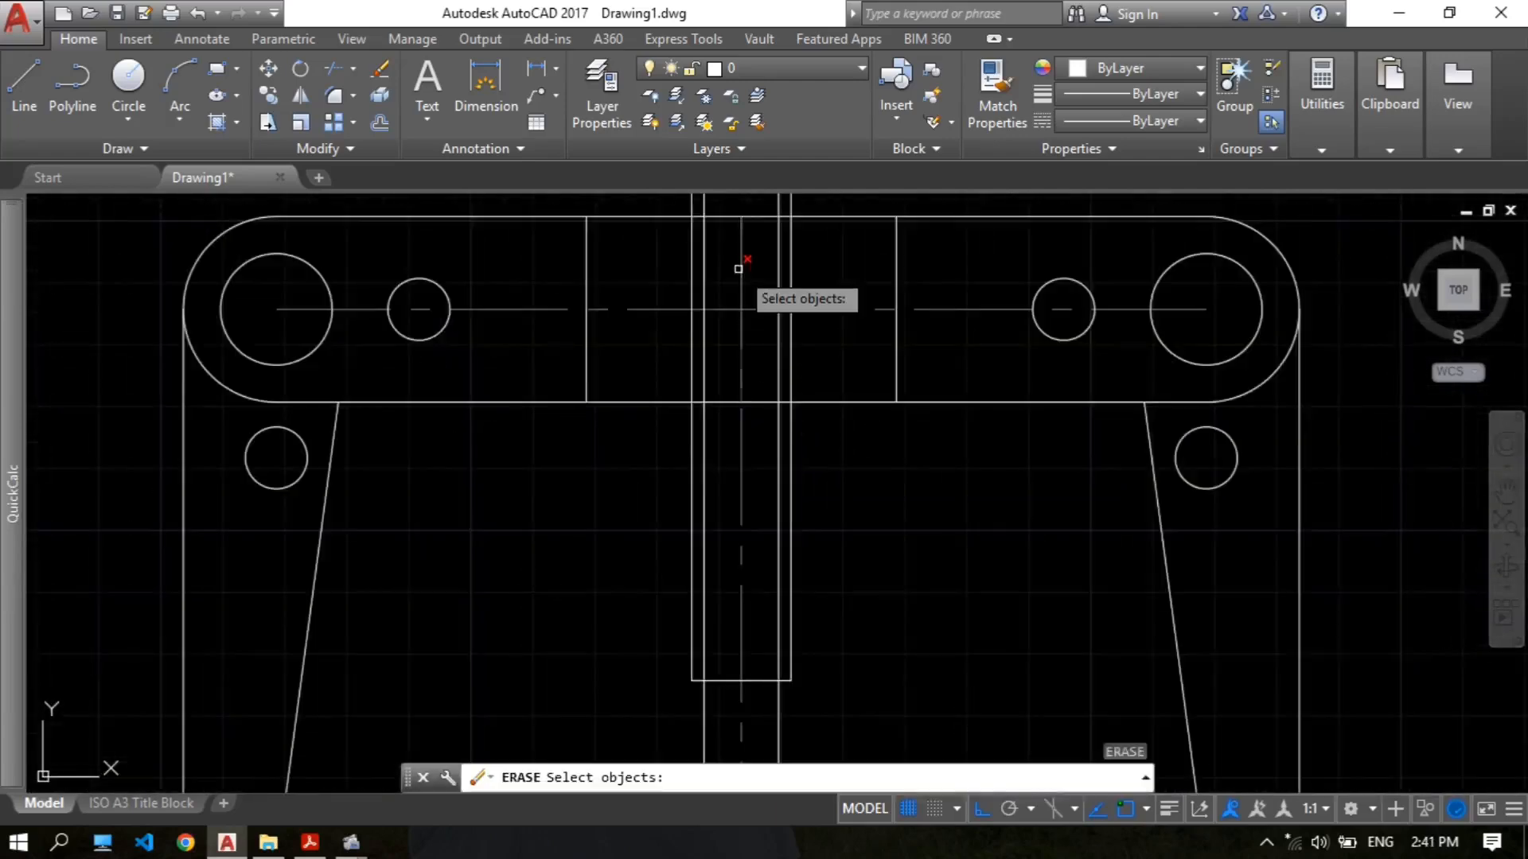
pyautogui.press('Return')
pyautogui.scroll(-4, 703, 428)
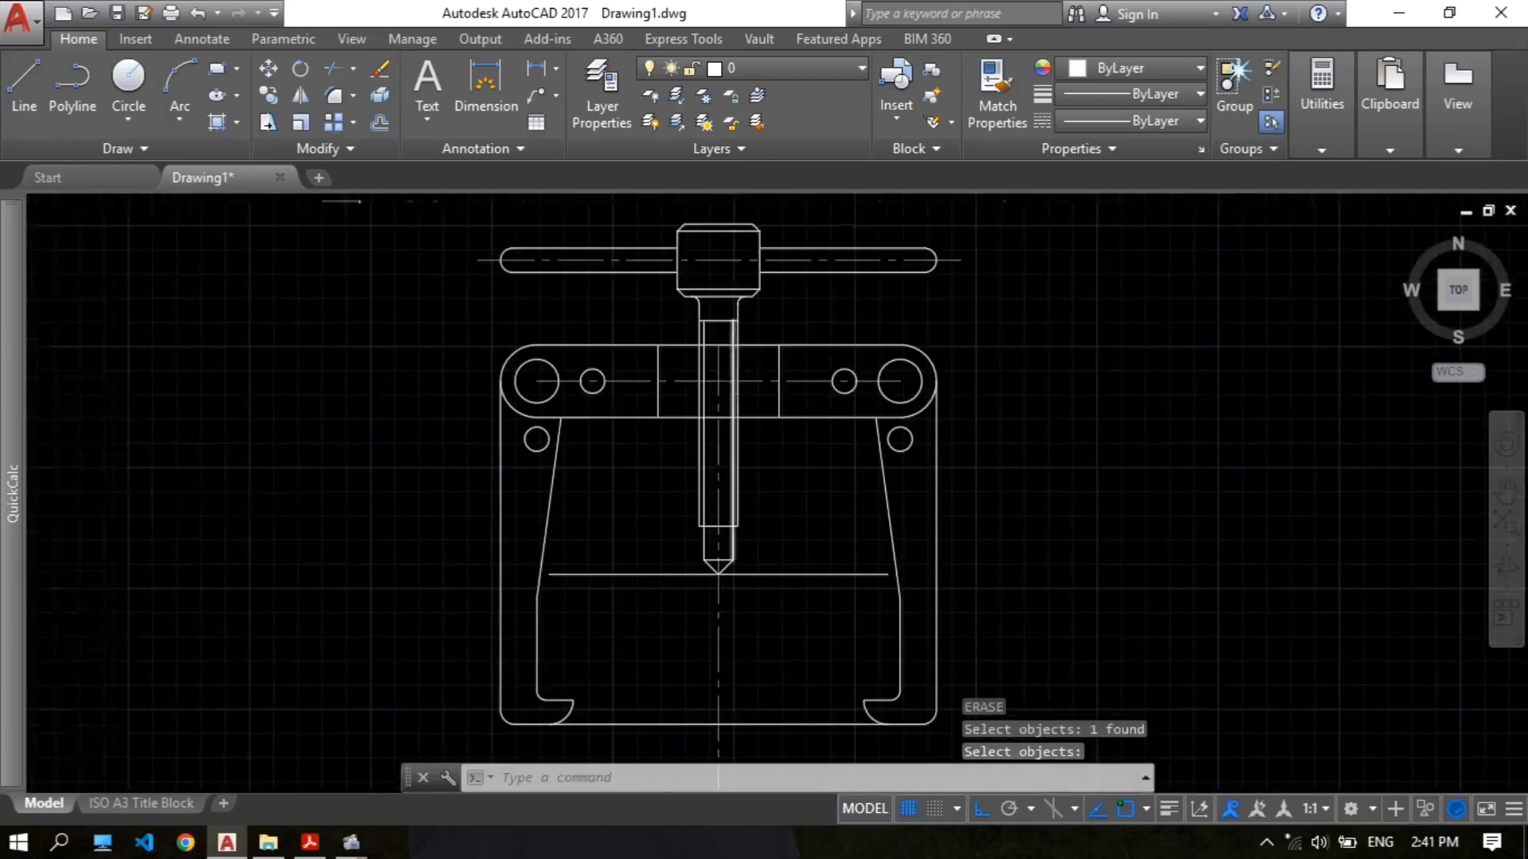
# Step: Stretch the upper end of the screw's vertical centre line upward through the head to slightly above its top edge
pyautogui.scroll(2, 702, 358)
pyautogui.click(708, 351)
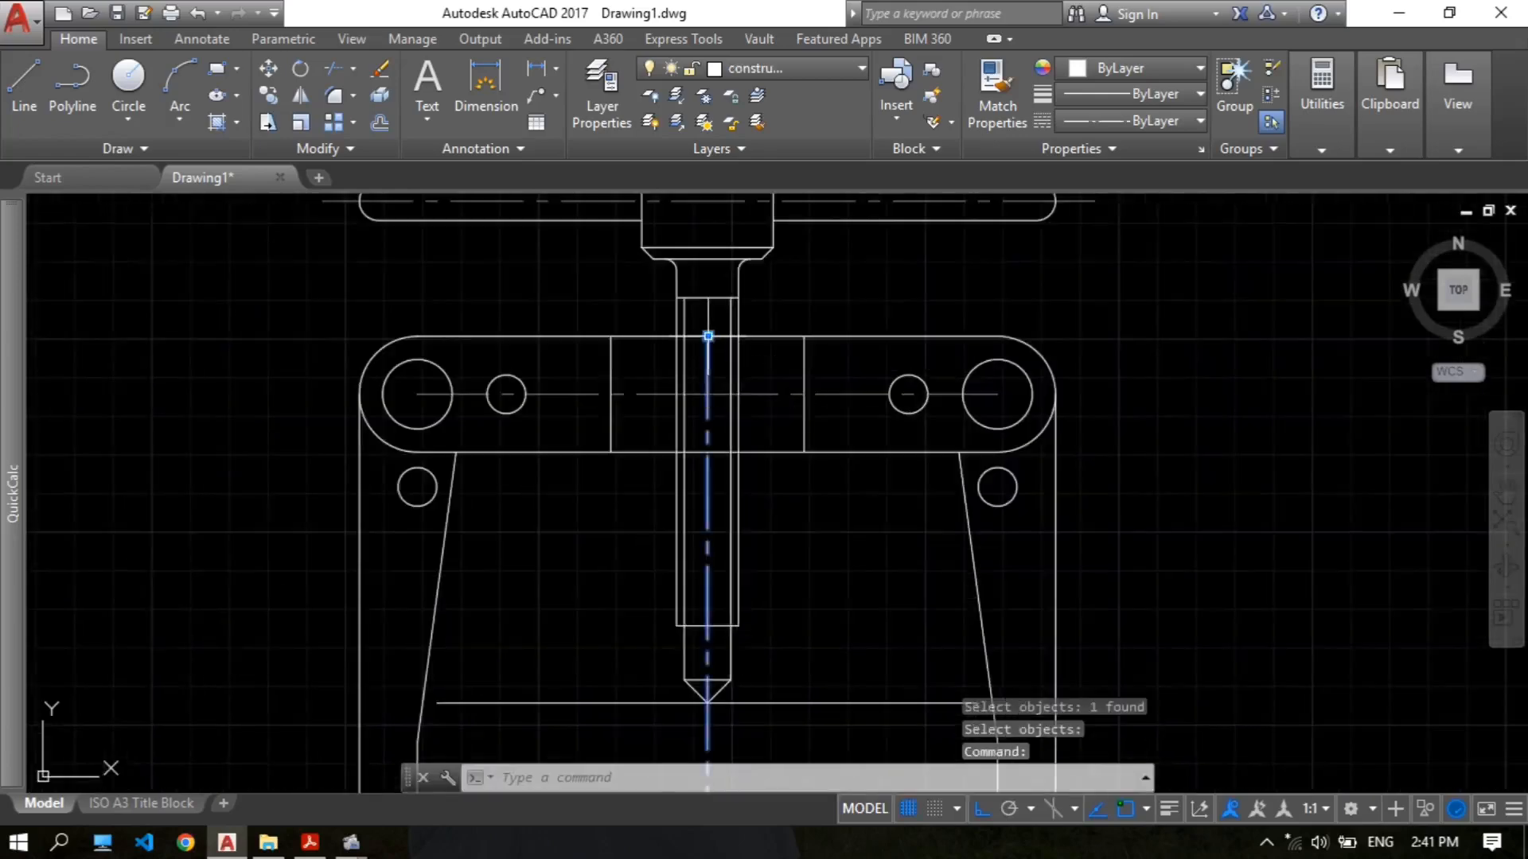
pyautogui.click(708, 335)
pyautogui.scroll(-3, 702, 333)
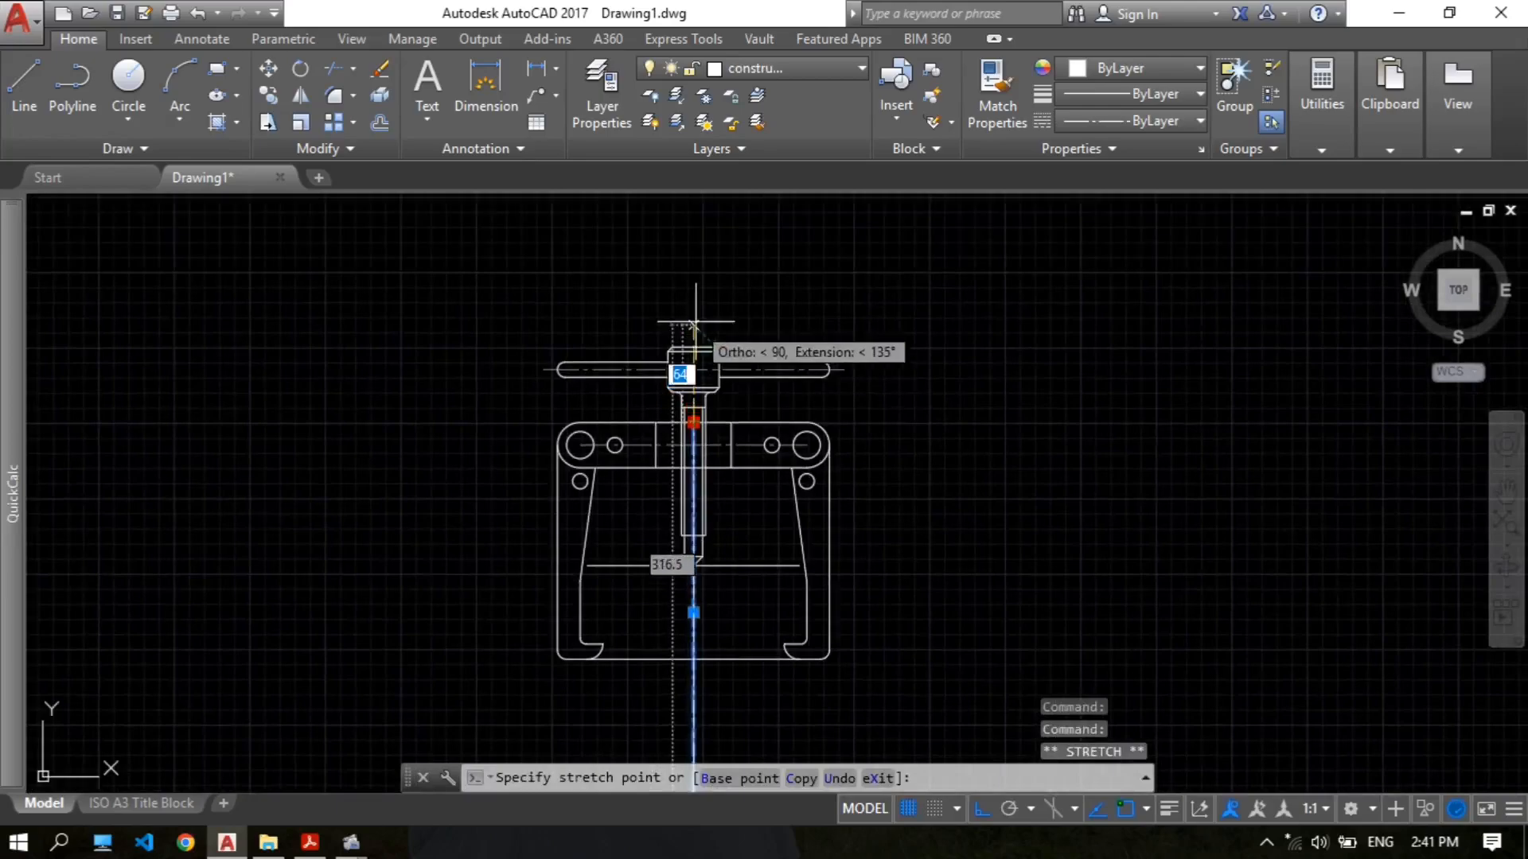
pyautogui.scroll(3, 698, 321)
pyautogui.click(699, 336)
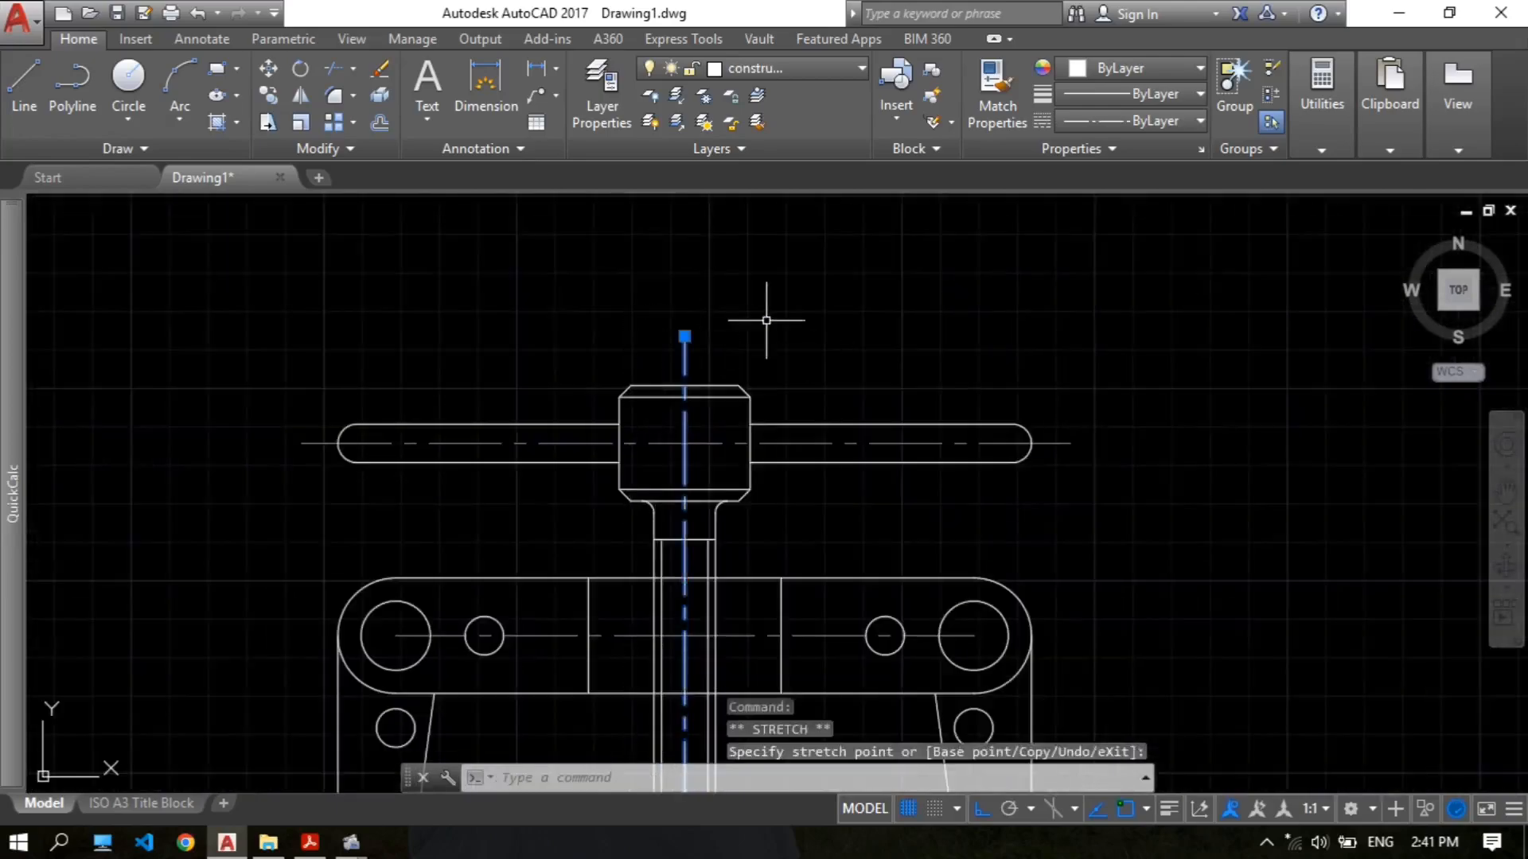
pyautogui.press('Escape')
# Step: Shorten the lower end of the vertical centre line so it stops just below the screw's pointed tip
pyautogui.scroll(-3, 796, 318)
pyautogui.moveTo(796, 660)
pyautogui.mouseDown(button='middle')
pyautogui.moveTo(796, 565)
pyautogui.moveTo(711, 511)
pyautogui.mouseUp(button='middle')
pyautogui.scroll(4, 717, 417)
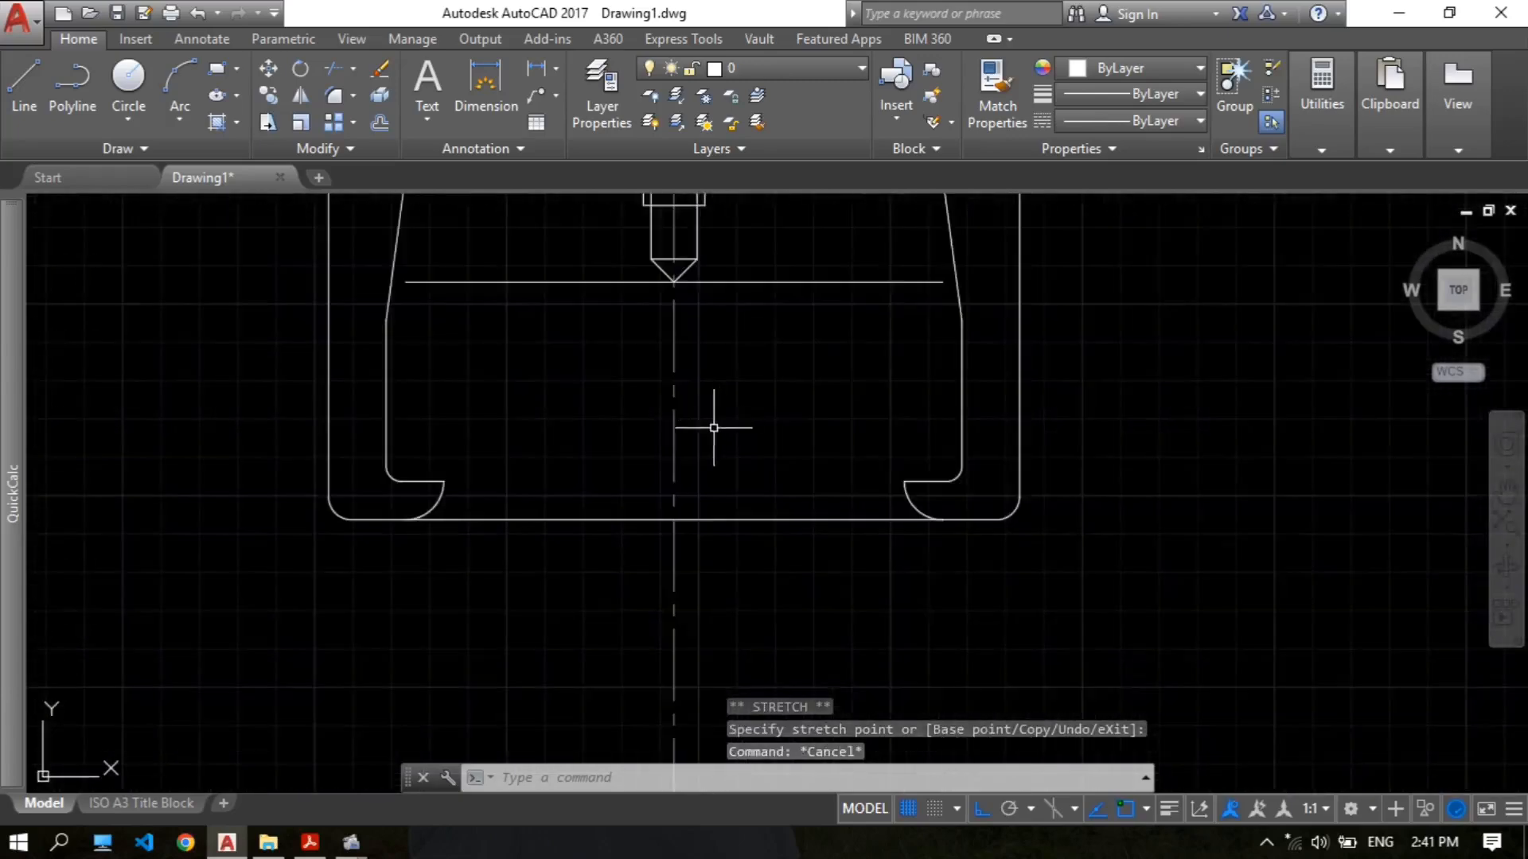
pyautogui.click(677, 553)
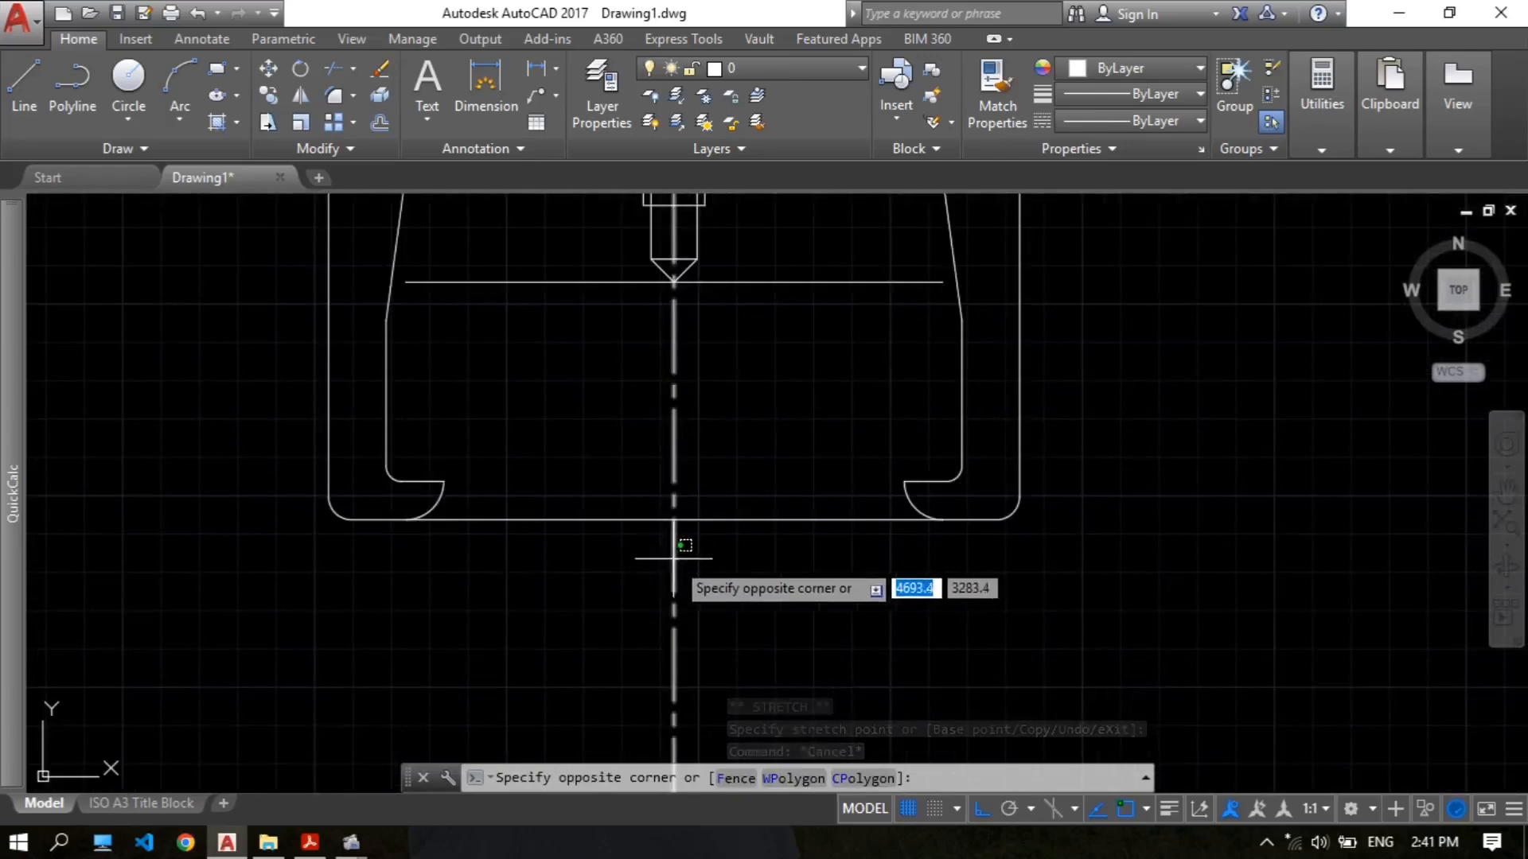
pyautogui.click(672, 557)
pyautogui.scroll(-4, 690, 547)
pyautogui.moveTo(695, 629); pyautogui.dragTo(702, 529, button='middle')
pyautogui.scroll(2, 701, 529)
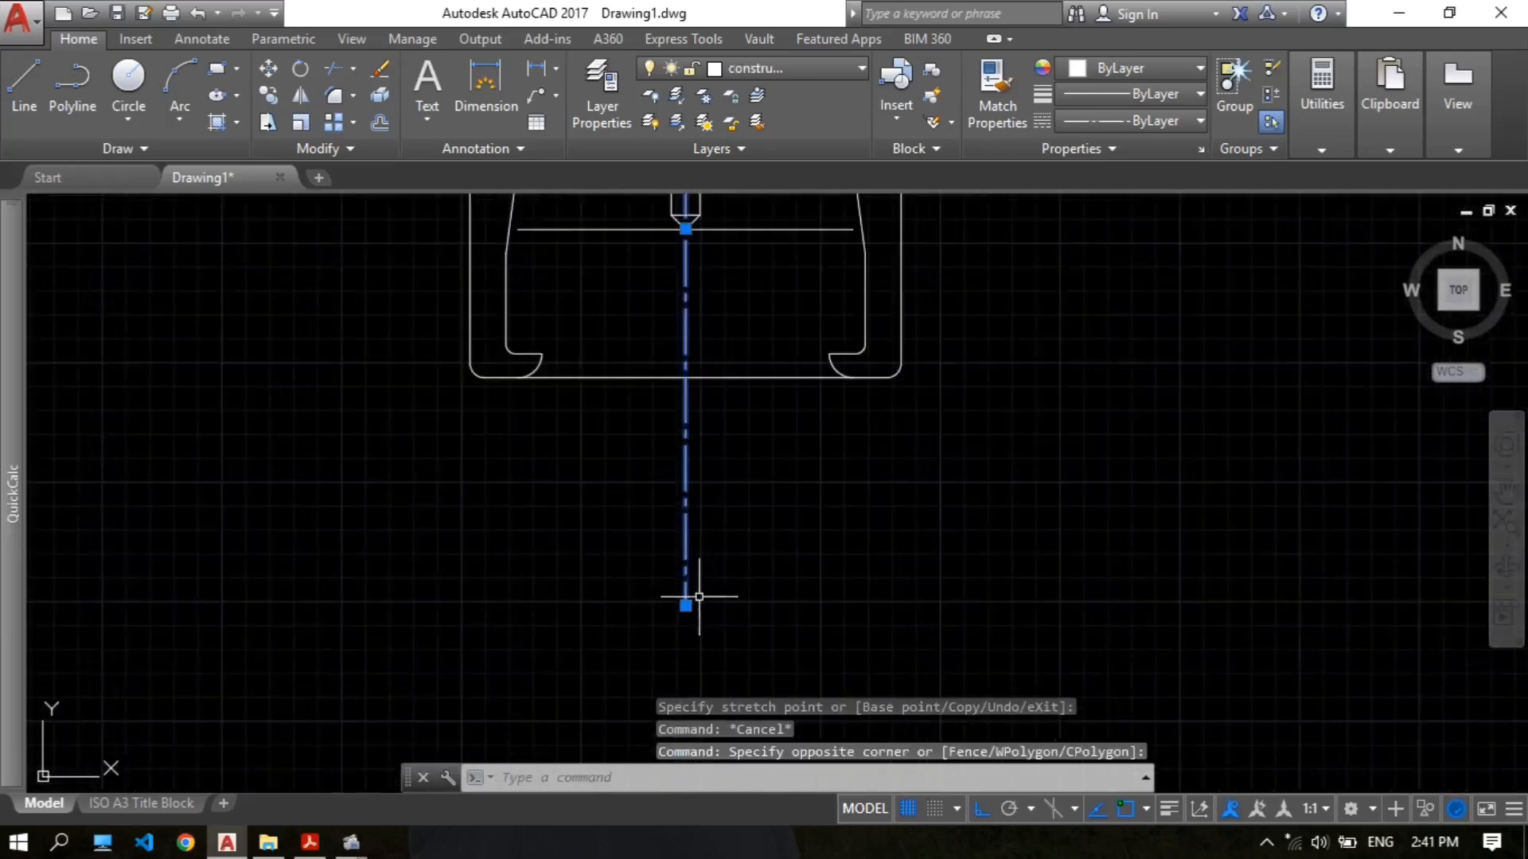
pyautogui.click(686, 606)
pyautogui.scroll(6, 703, 294)
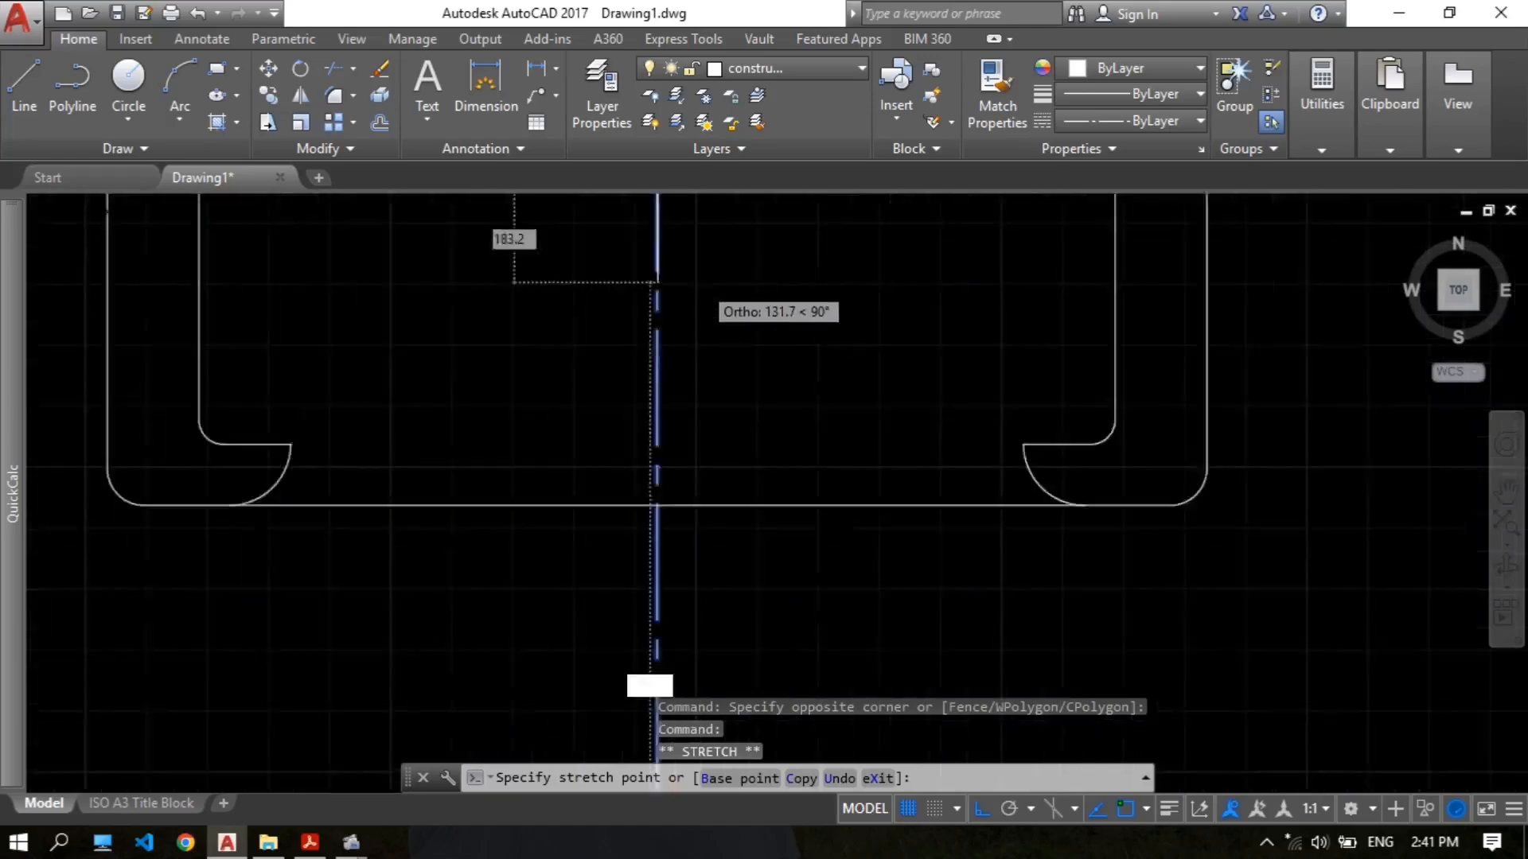
pyautogui.moveTo(703, 277); pyautogui.dragTo(703, 471, button='middle')
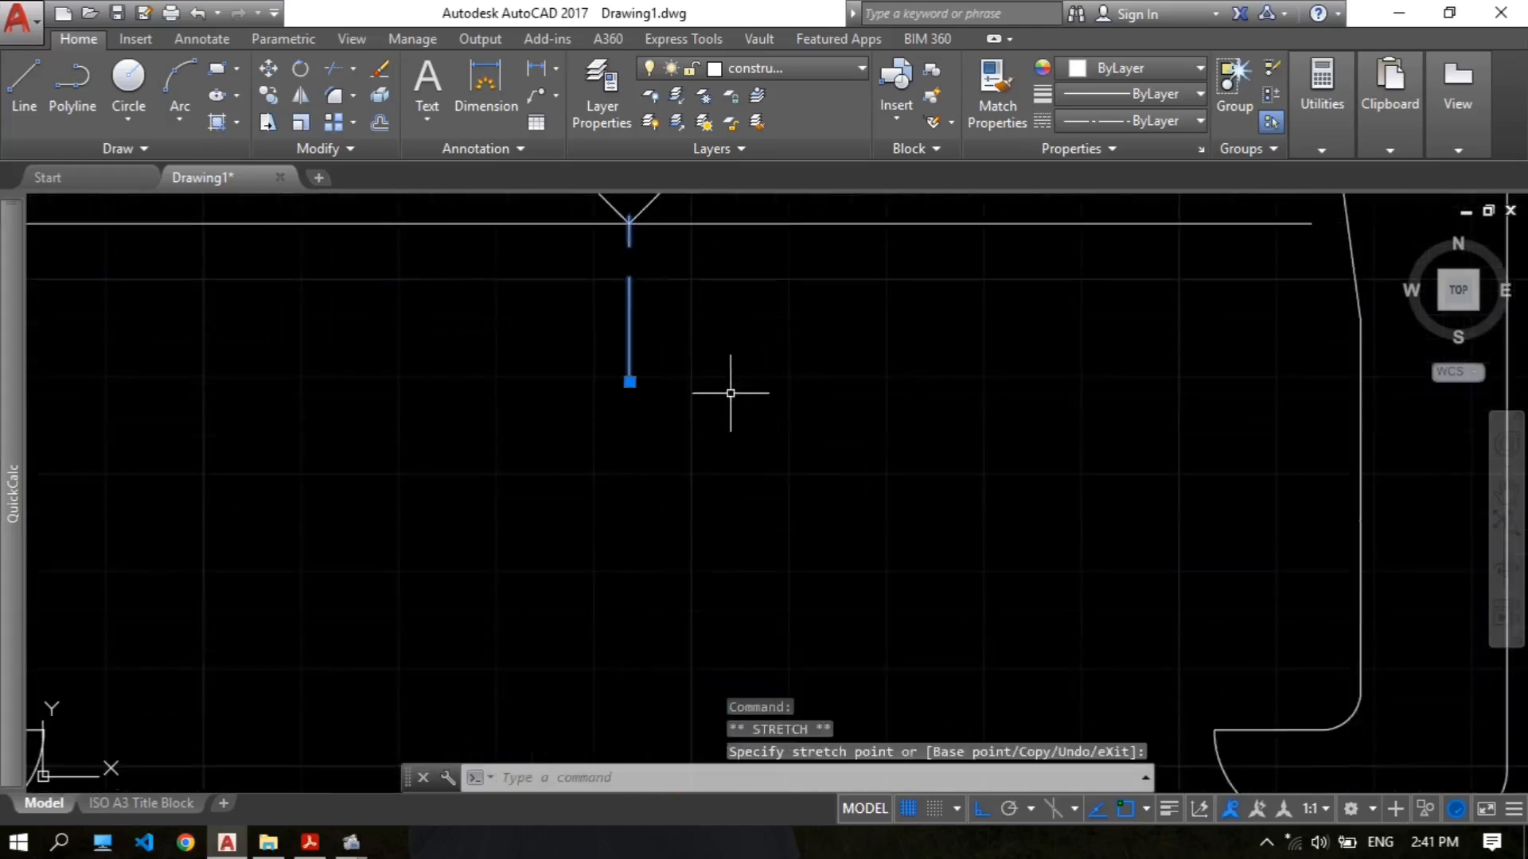
pyautogui.press('Escape')
# Step: Erase the horizontal helper line at the screw's tip and the horizontal line joining the bottoms of the two jaws
pyautogui.scroll(-5, 771, 368)
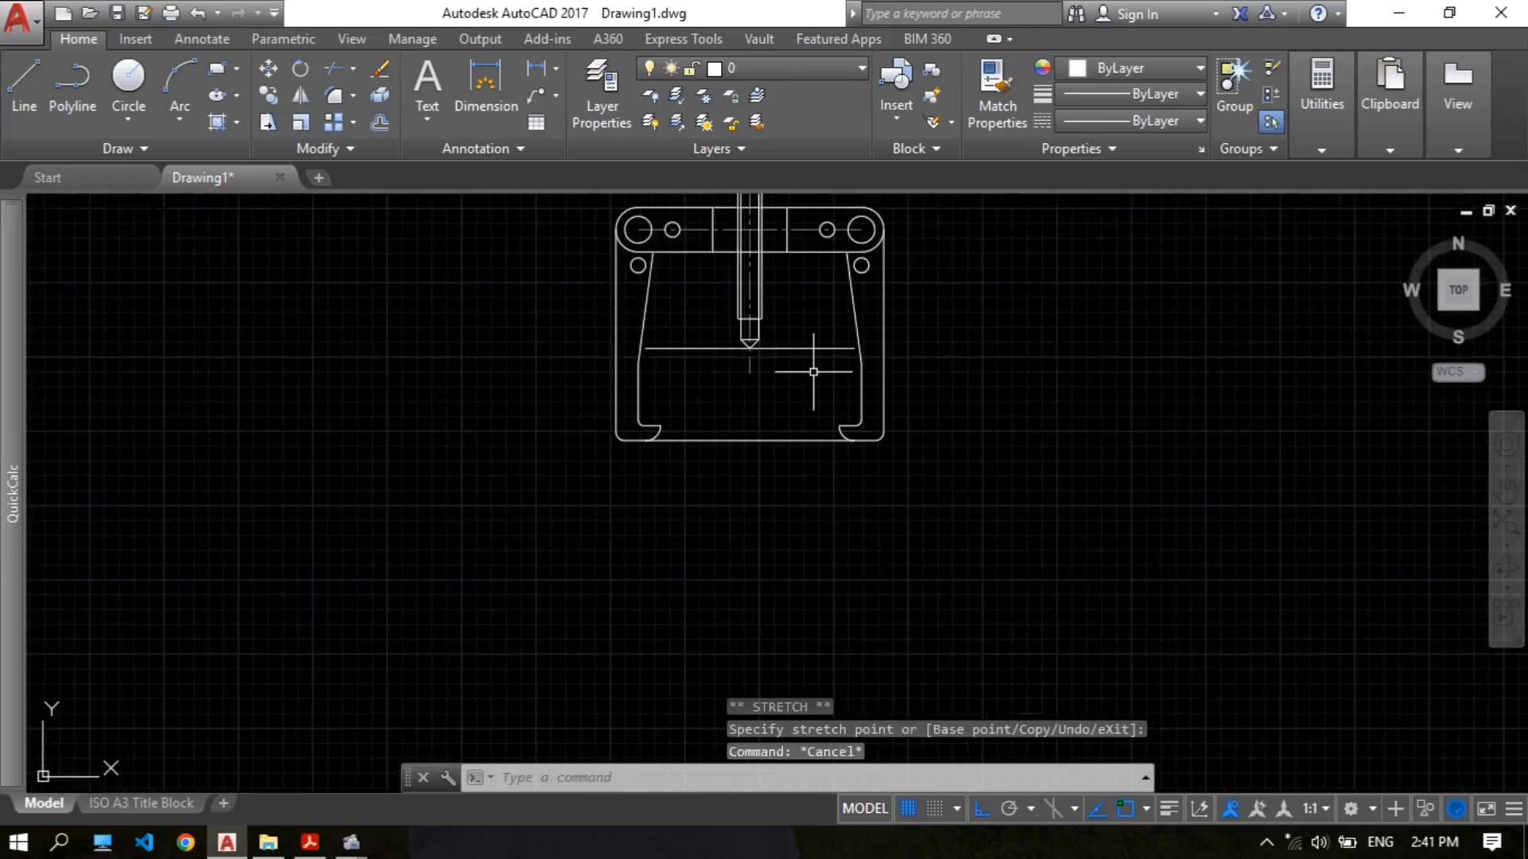
pyautogui.write('e')
pyautogui.press('Return')
pyautogui.click(804, 347)
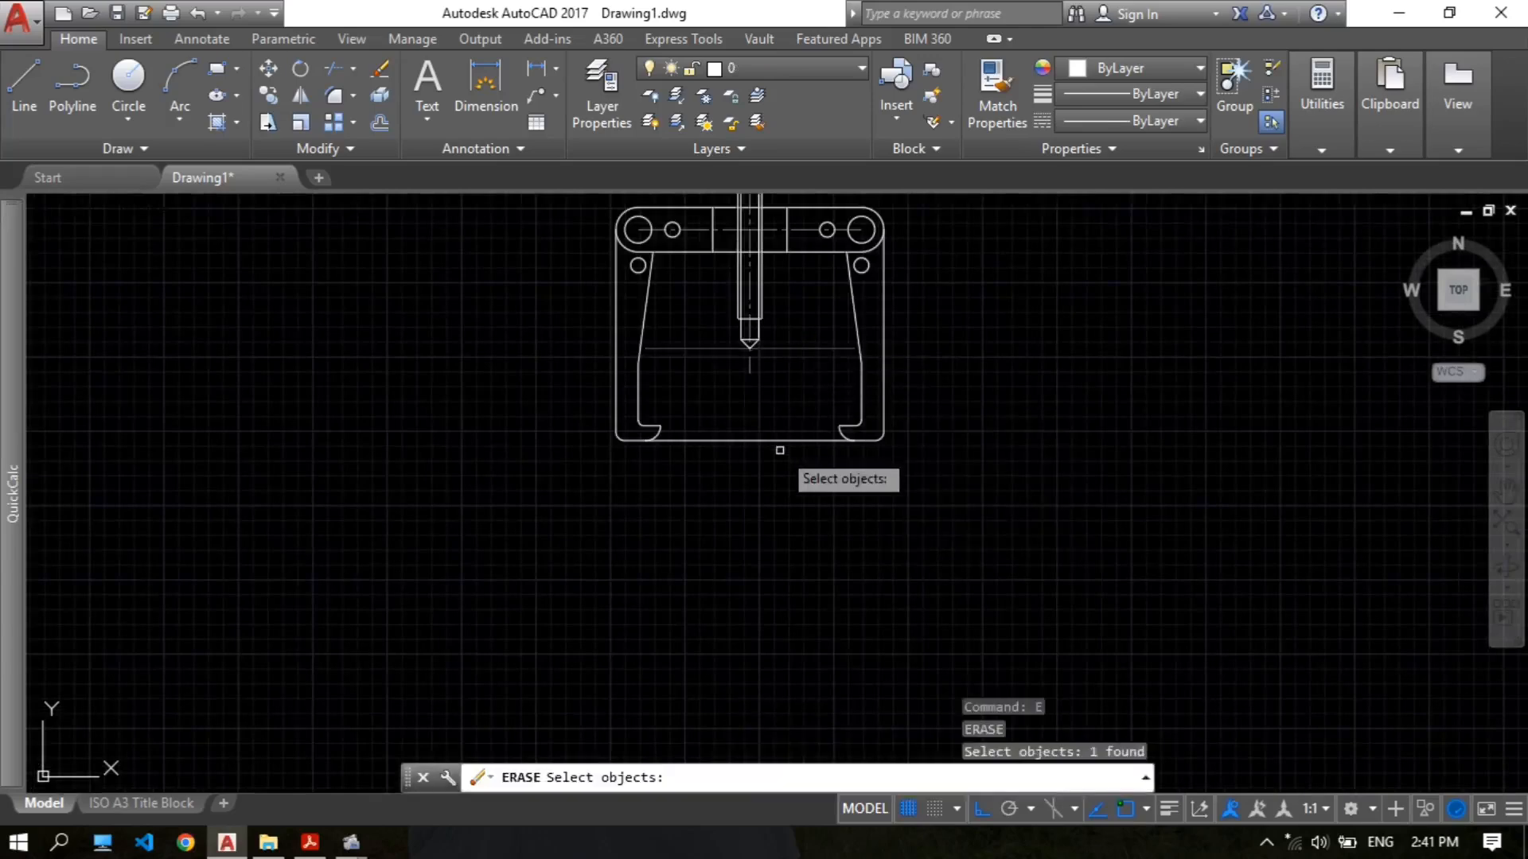
pyautogui.click(778, 442)
pyautogui.press('Return')
pyautogui.scroll(-2, 787, 338)
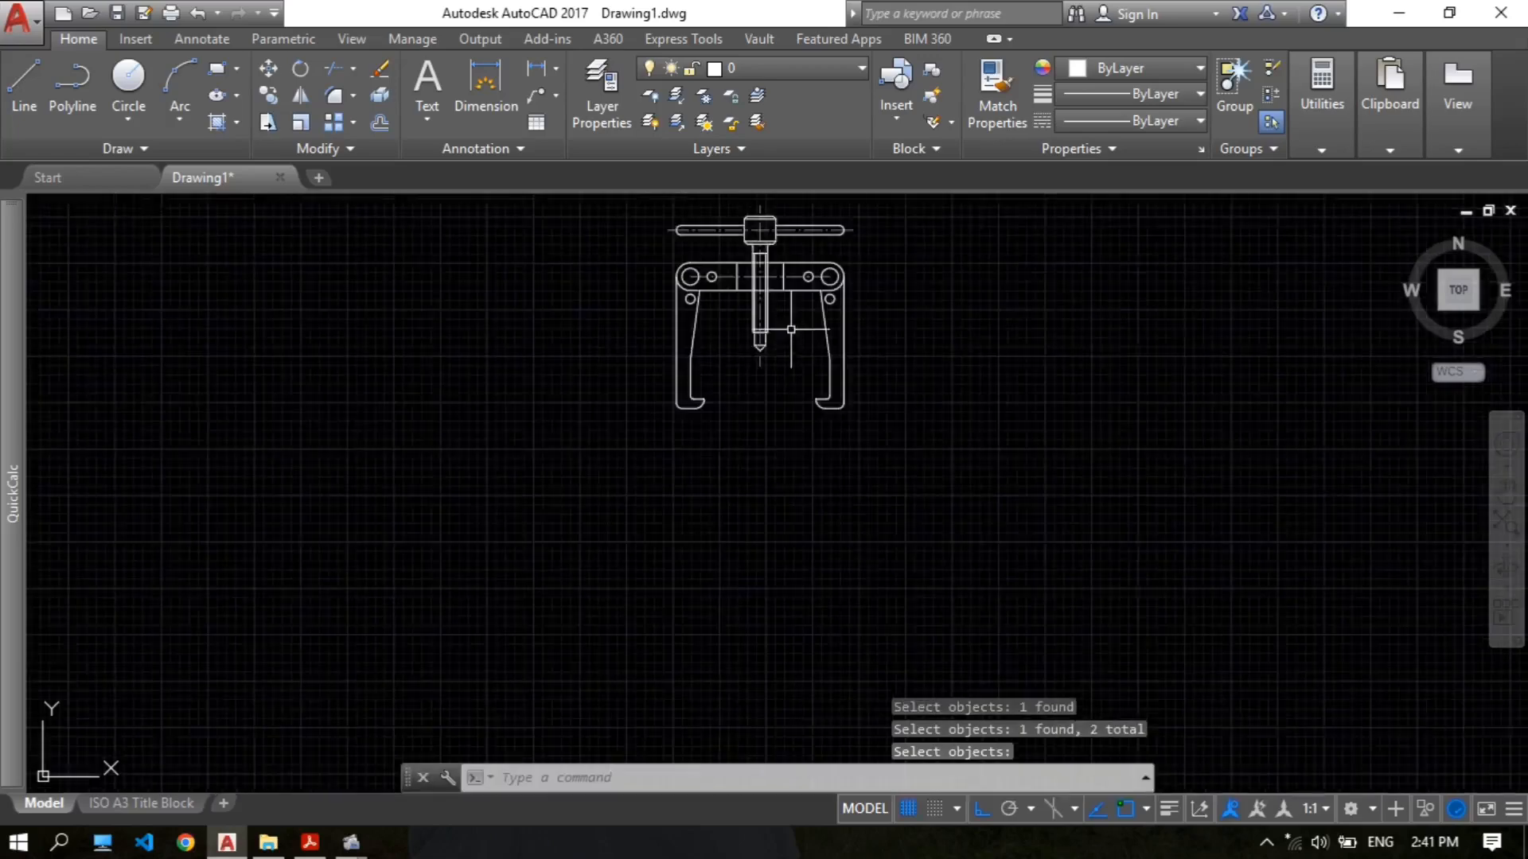
pyautogui.moveTo(791, 331)
pyautogui.mouseDown(button='middle')
pyautogui.moveTo(709, 455)
pyautogui.moveTo(684, 441)
pyautogui.mouseUp(button='middle')
pyautogui.scroll(2, 704, 377)
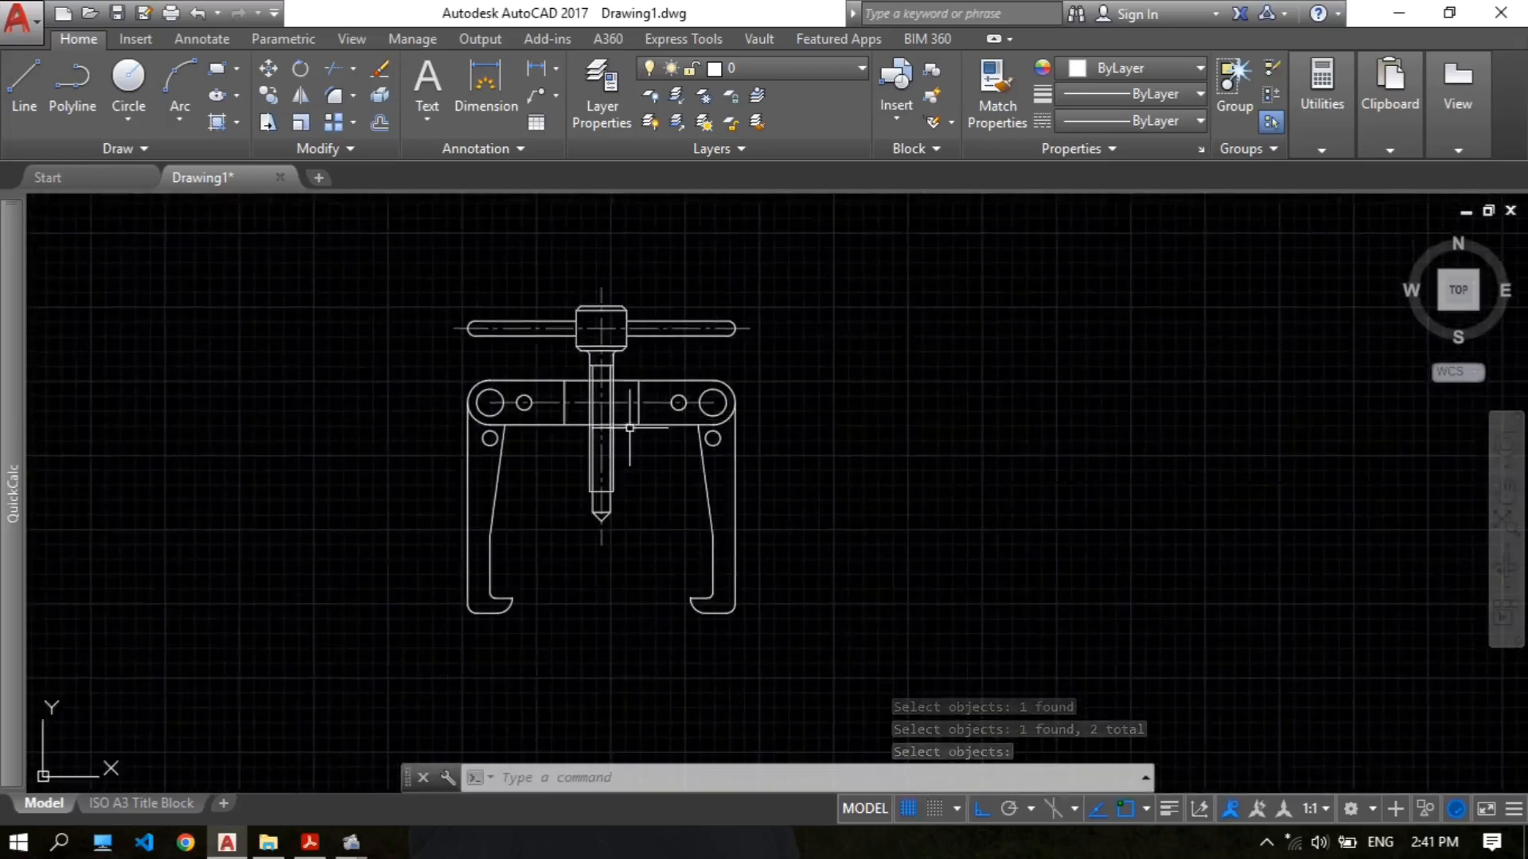
pyautogui.scroll(2, 629, 427)
pyautogui.scroll(1, 786, 373)
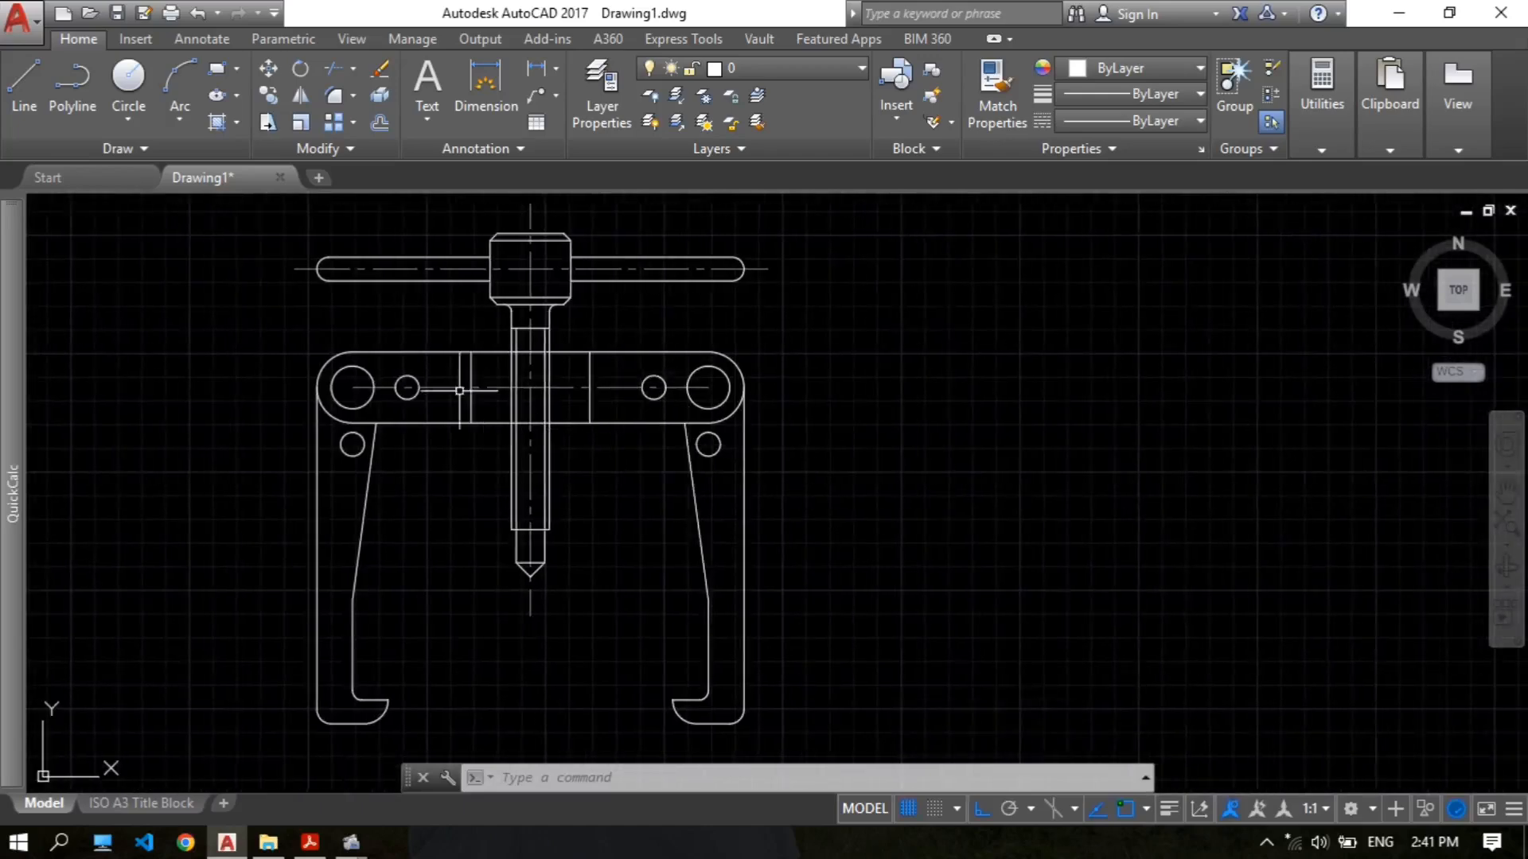
# Step: Switch to the 2d_14.pdf reference to review the puller's front view, then return to AutoCAD and inspect the drawn screw tip
pyautogui.click(307, 843)
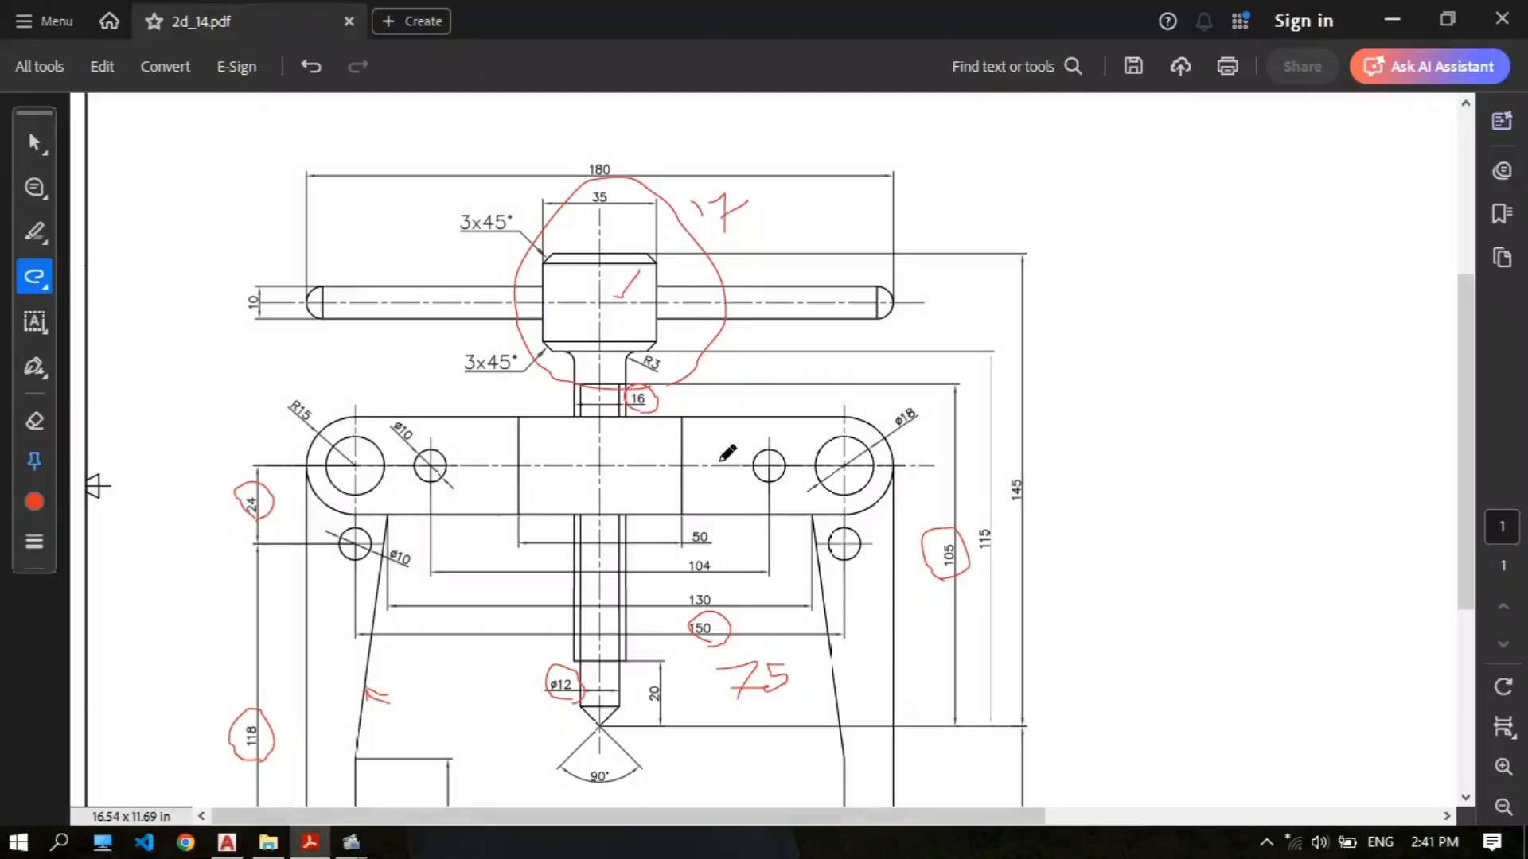
pyautogui.scroll(-3, 676, 239)
pyautogui.scroll(-2, 596, 262)
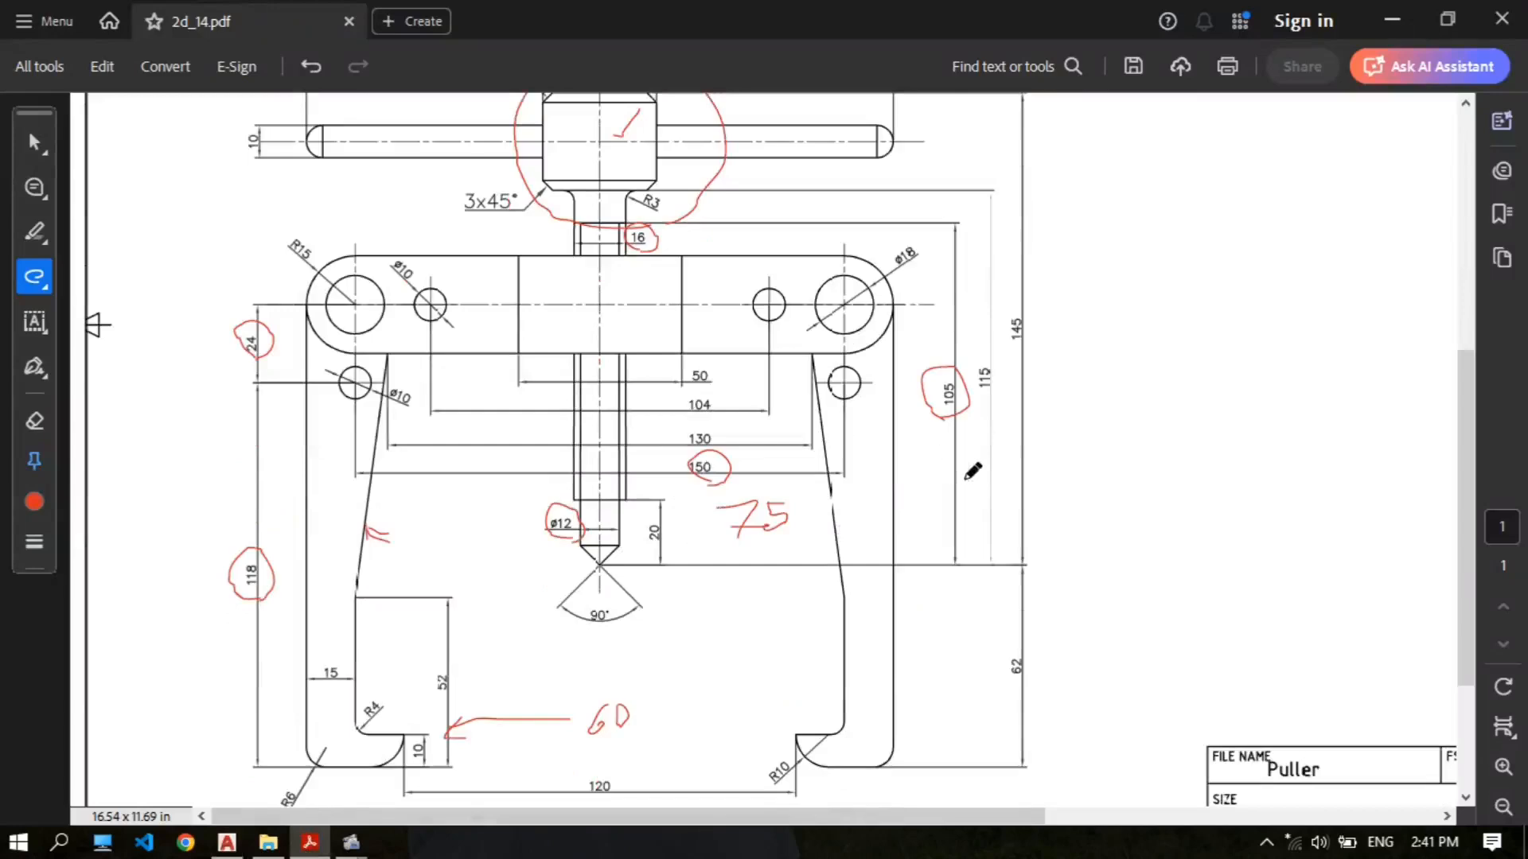
pyautogui.scroll(-3, 773, 498)
pyautogui.scroll(2, 772, 498)
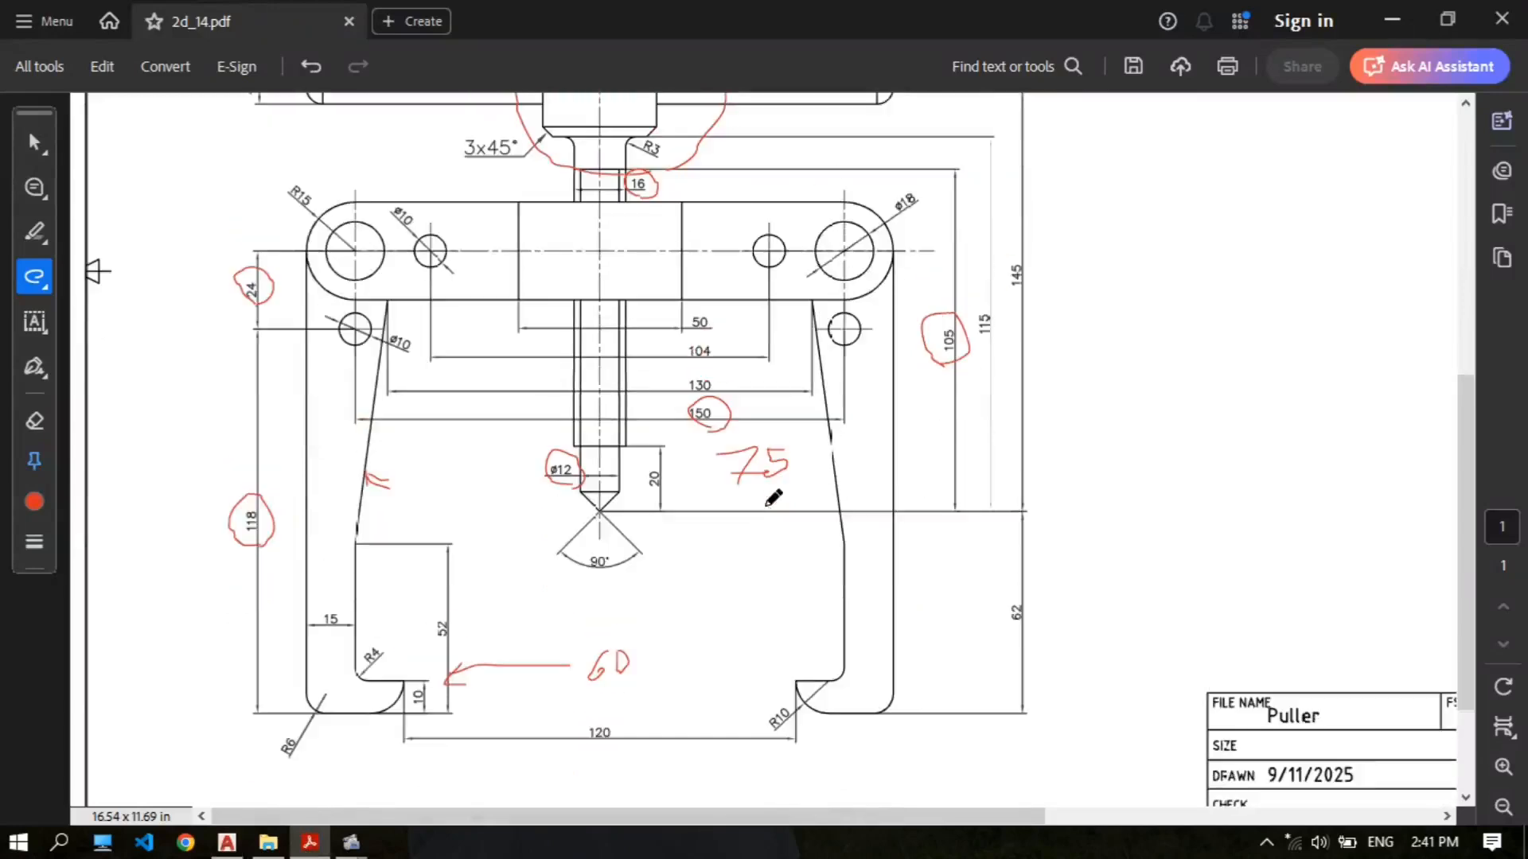
pyautogui.click(227, 843)
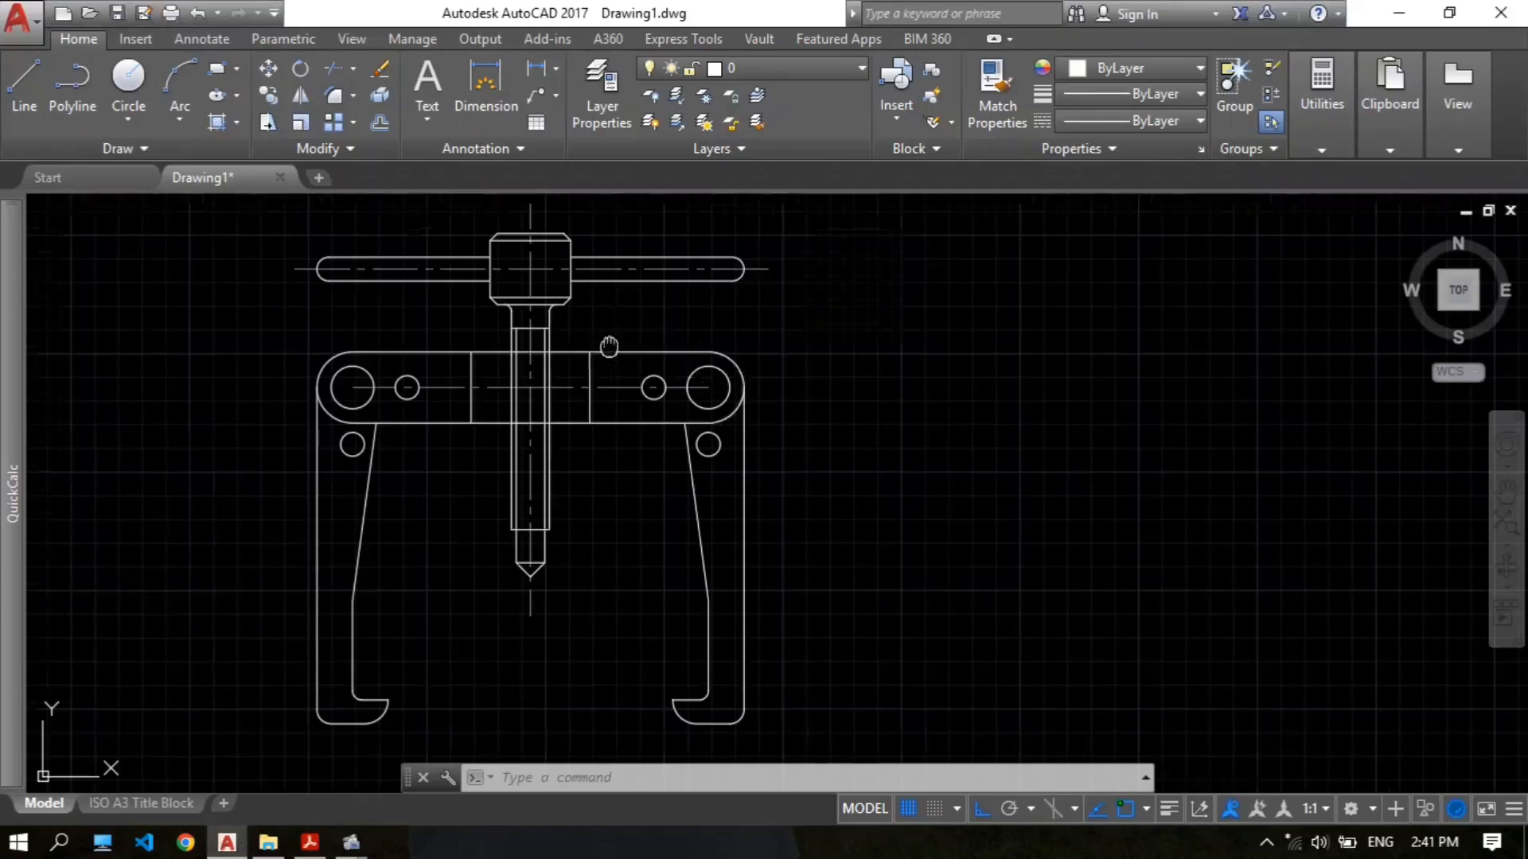
pyautogui.moveTo(608, 346); pyautogui.dragTo(635, 329, button='middle')
pyautogui.scroll(2, 551, 541)
pyautogui.scroll(4, 580, 469)
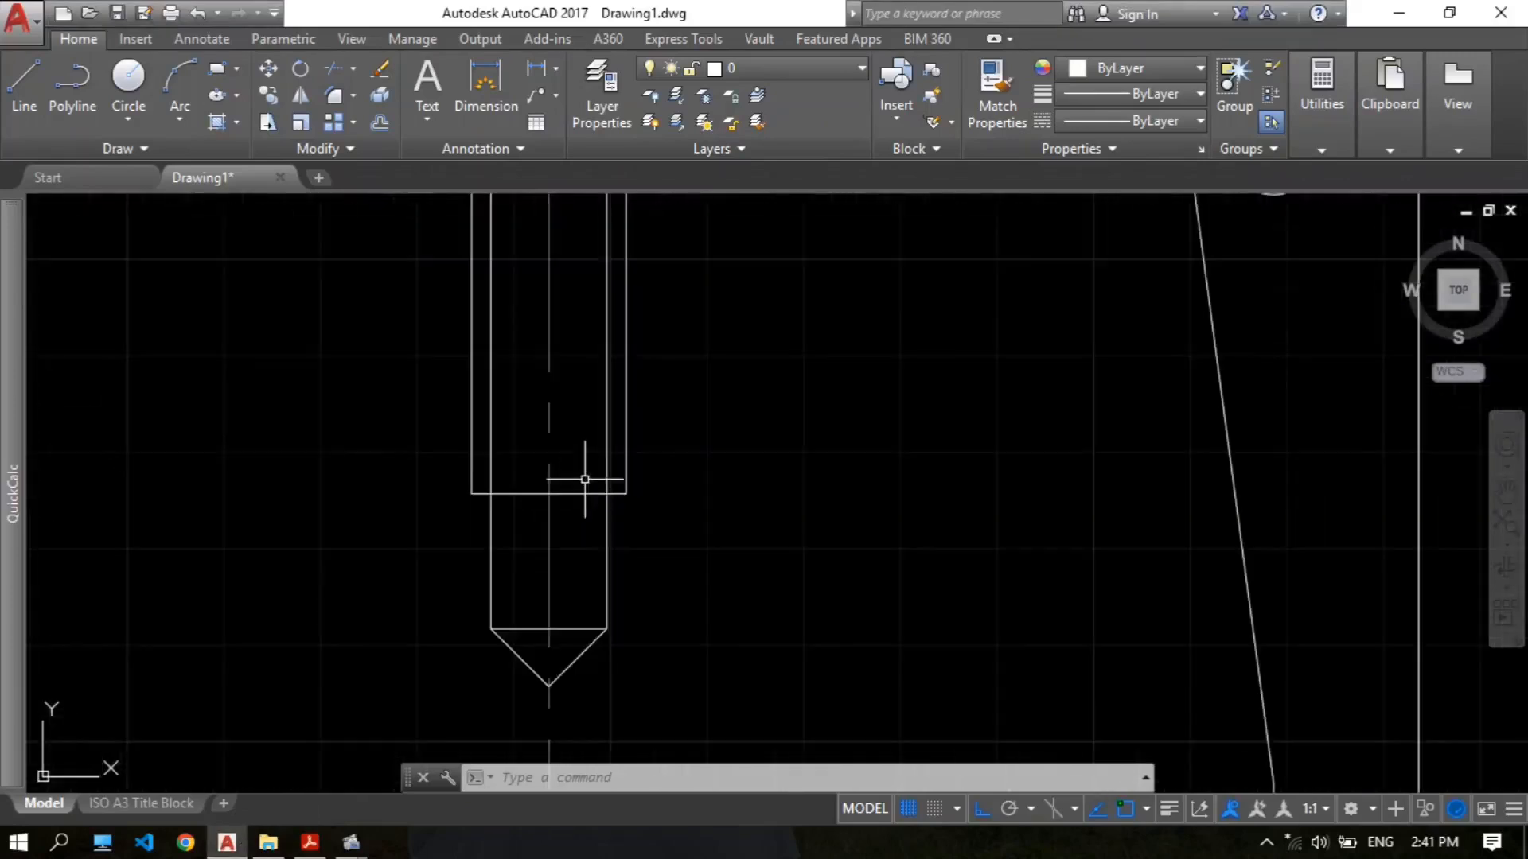
pyautogui.scroll(-6, 660, 461)
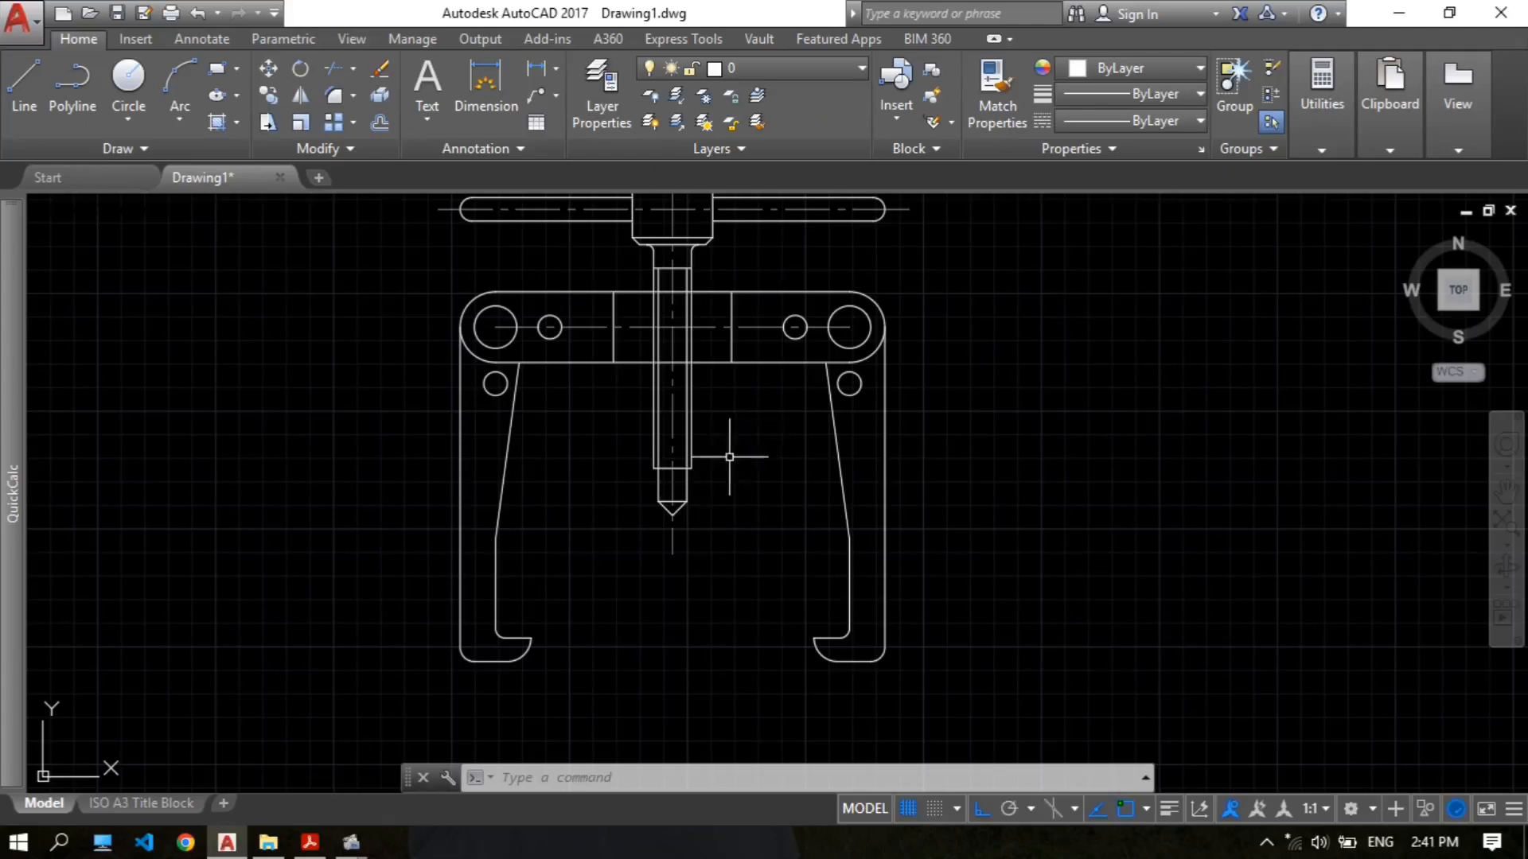
pyautogui.moveTo(729, 457)
pyautogui.mouseDown(button='middle')
pyautogui.moveTo(706, 530)
pyautogui.moveTo(735, 491)
pyautogui.mouseUp(button='middle')
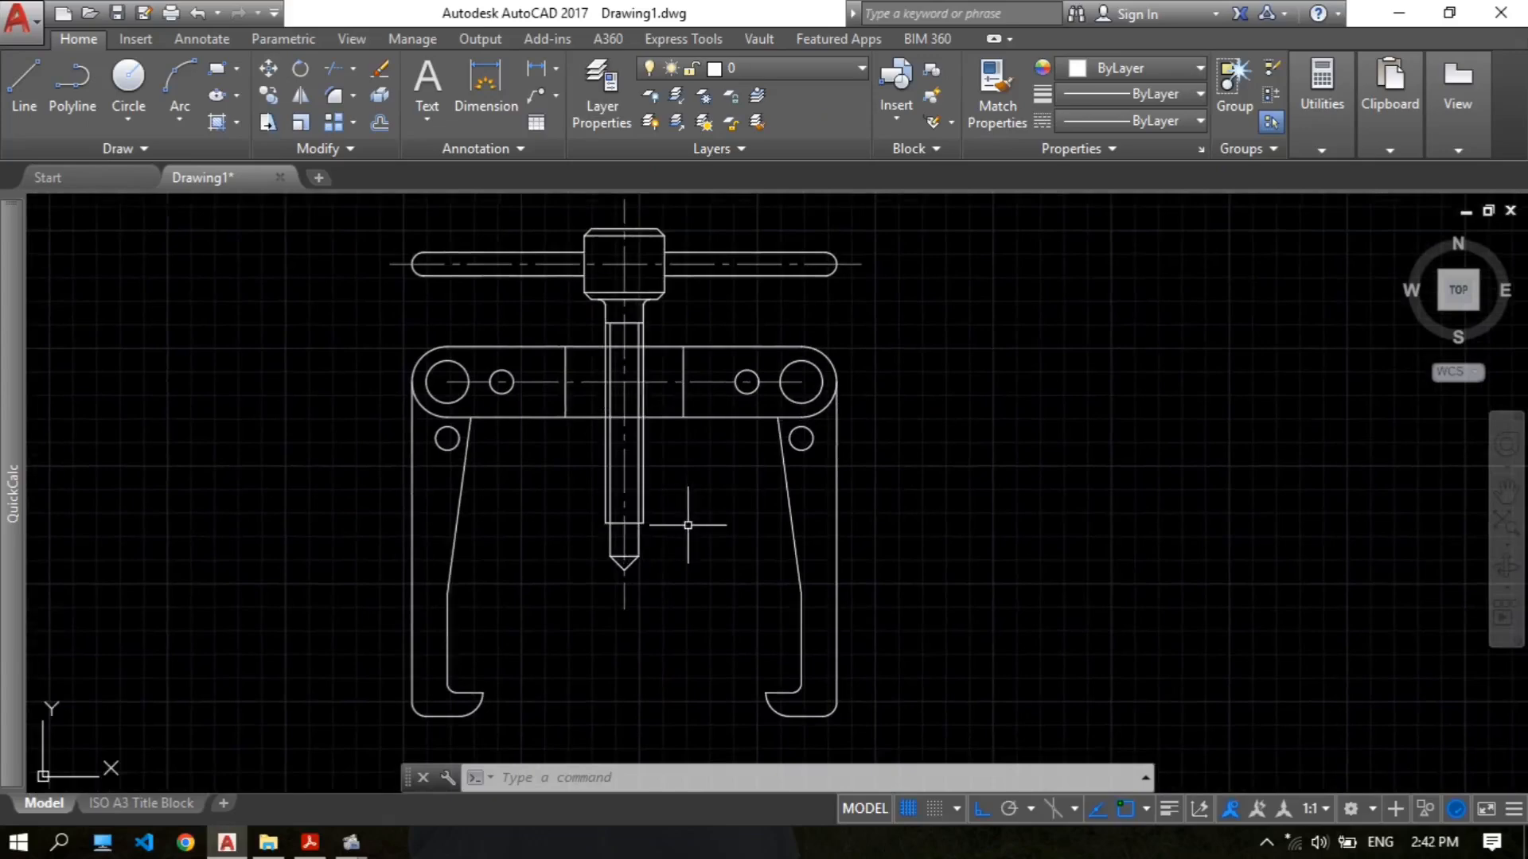
# Step: Extend both halves of the crossbar's horizontal centre line slightly past its rounded ends, the left one by about 24
pyautogui.scroll(2, 701, 463)
pyautogui.scroll(2, 816, 347)
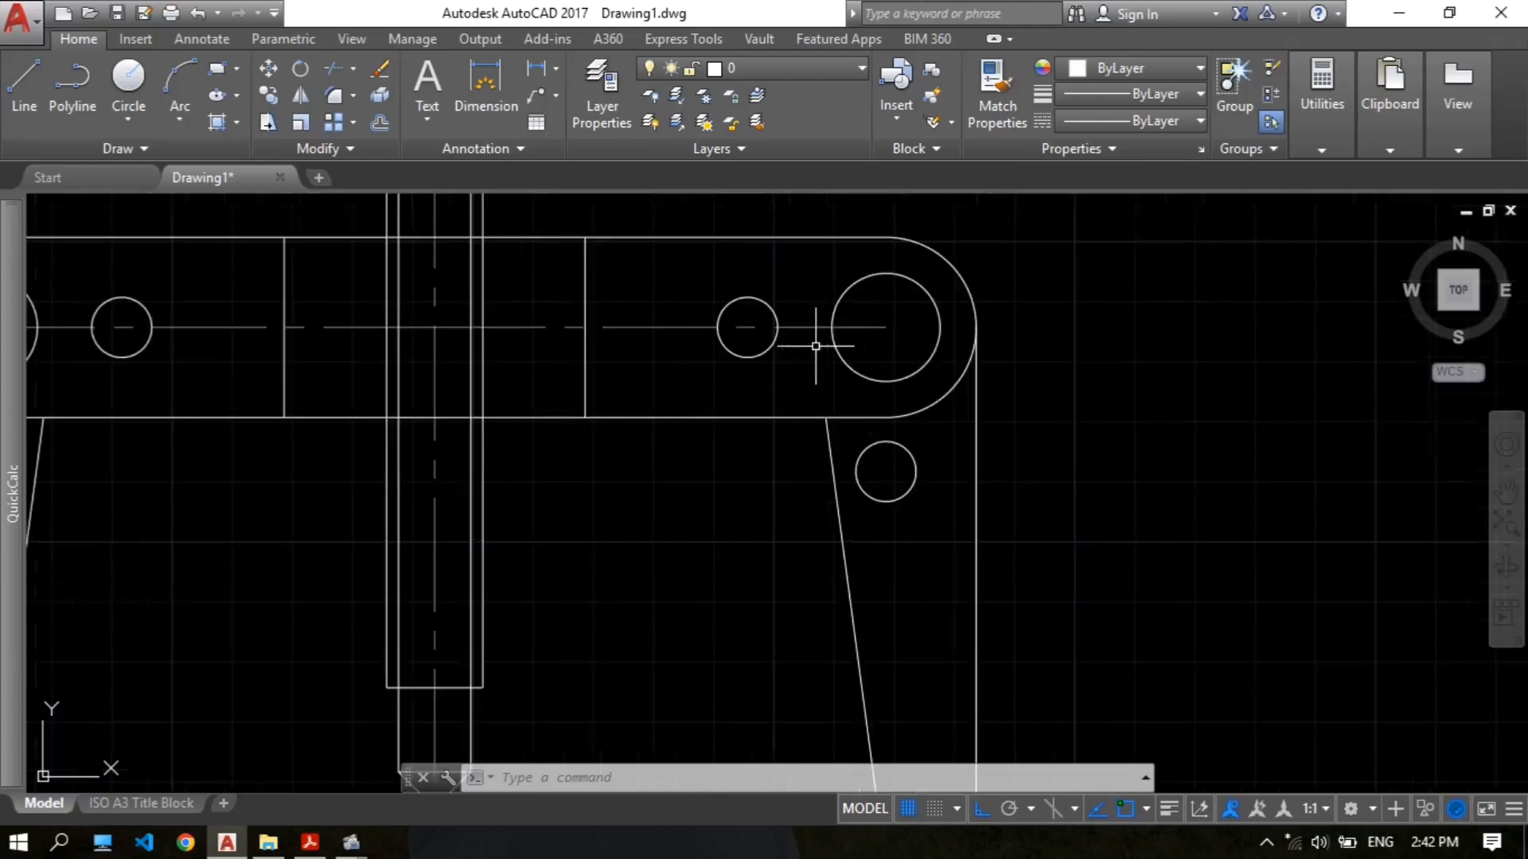
pyautogui.click(817, 327)
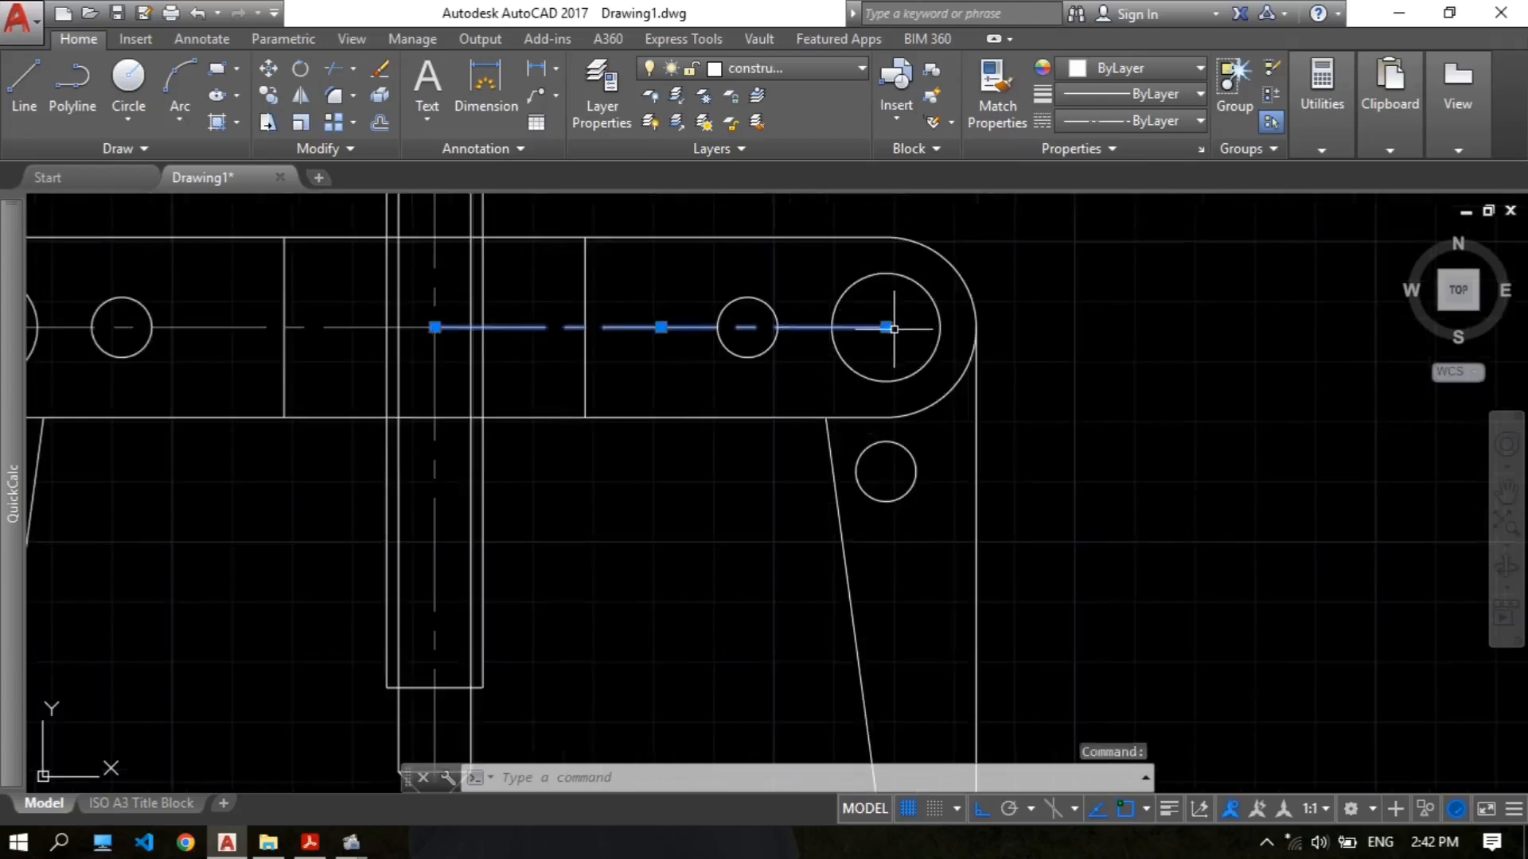
pyautogui.click(887, 327)
pyautogui.click(1005, 333)
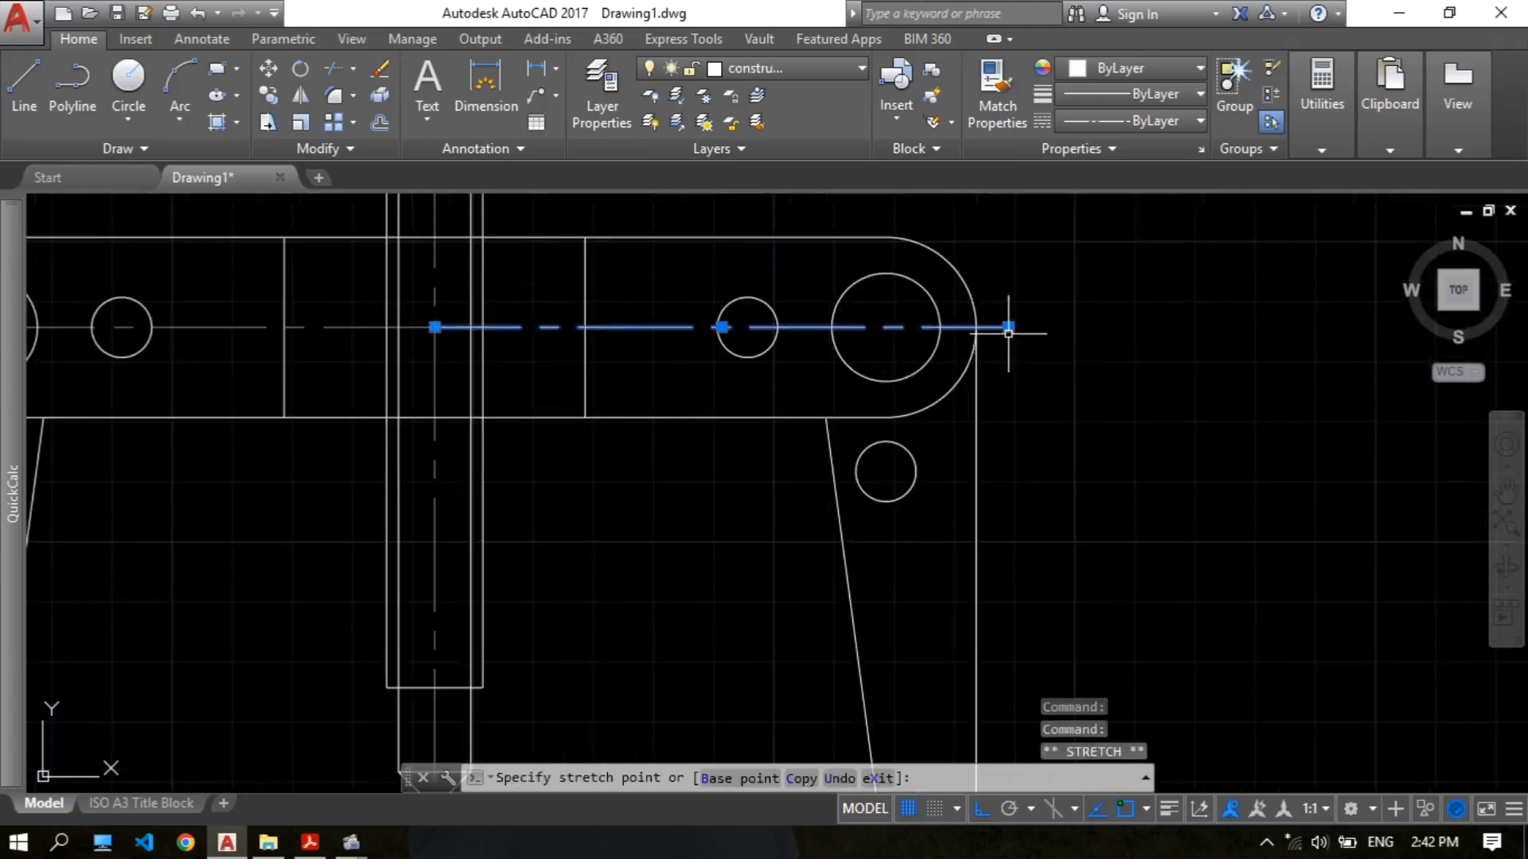
pyautogui.scroll(-2, 631, 333)
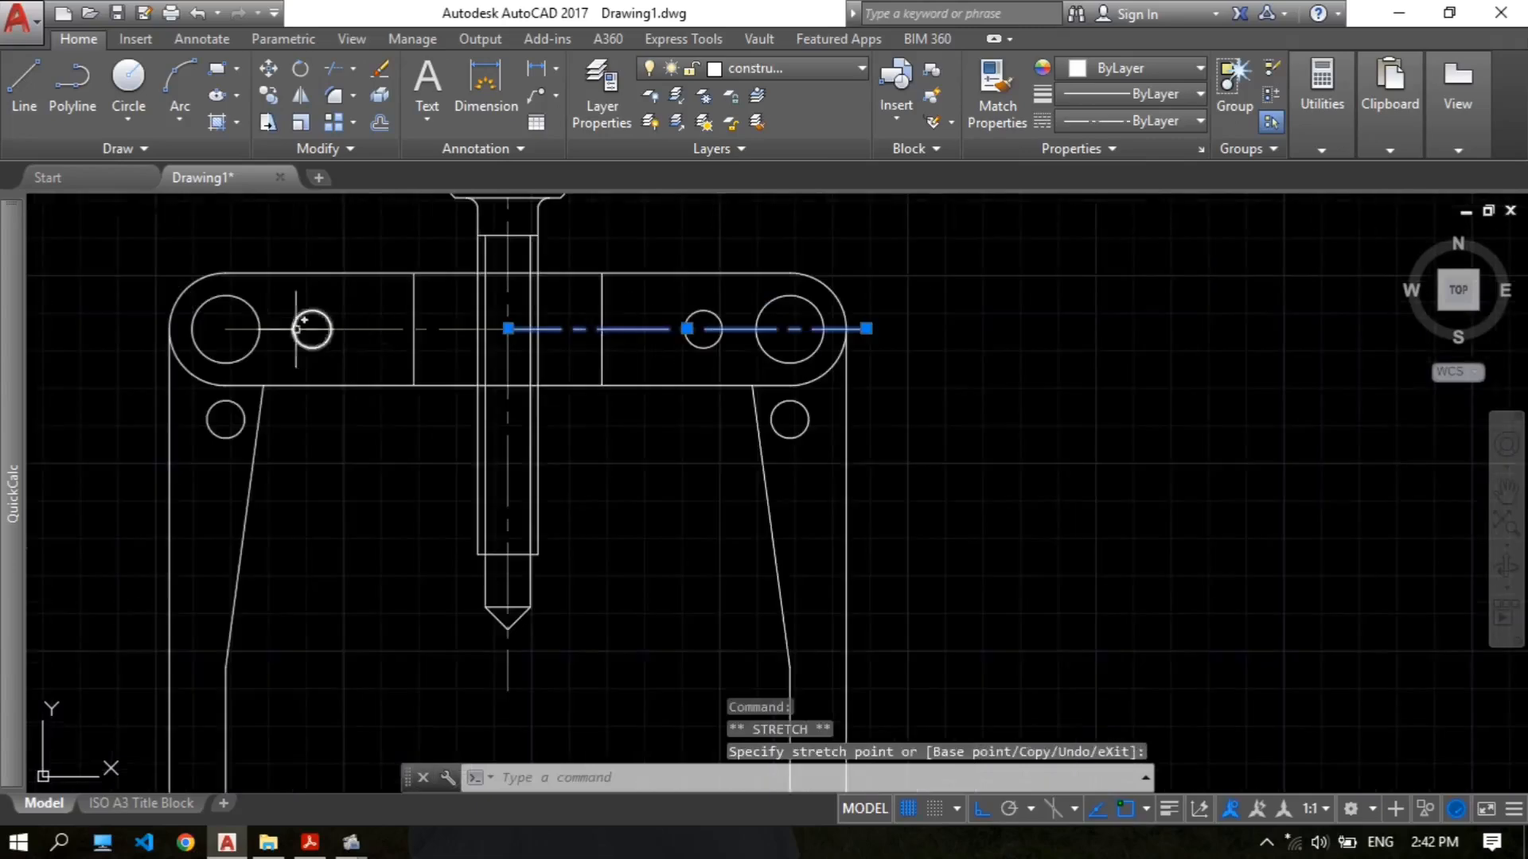
pyautogui.click(228, 328)
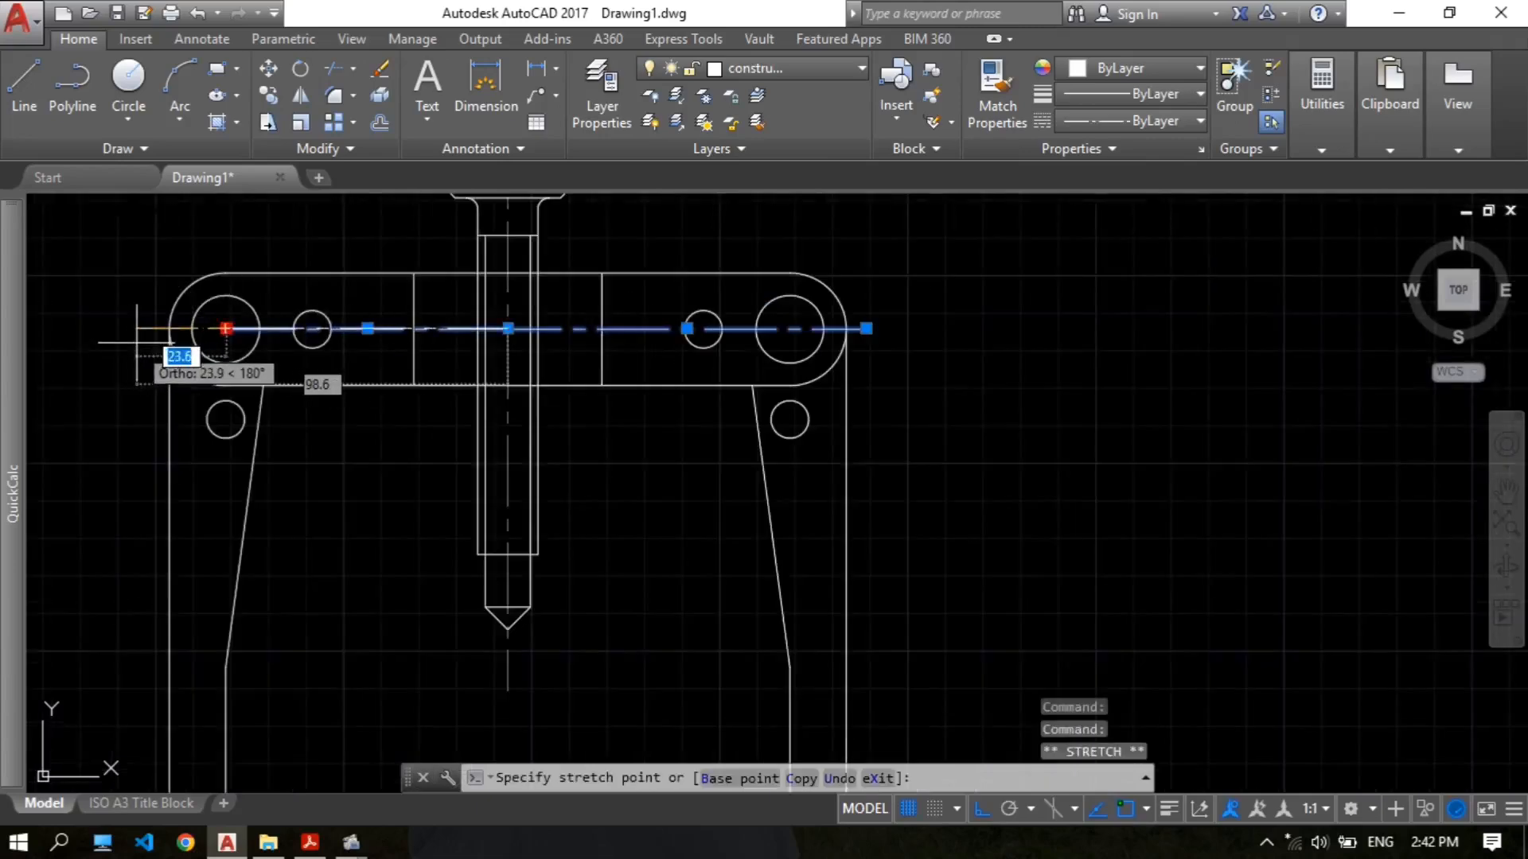
pyautogui.click(137, 328)
pyautogui.press('Escape')
pyautogui.scroll(-3, 819, 327)
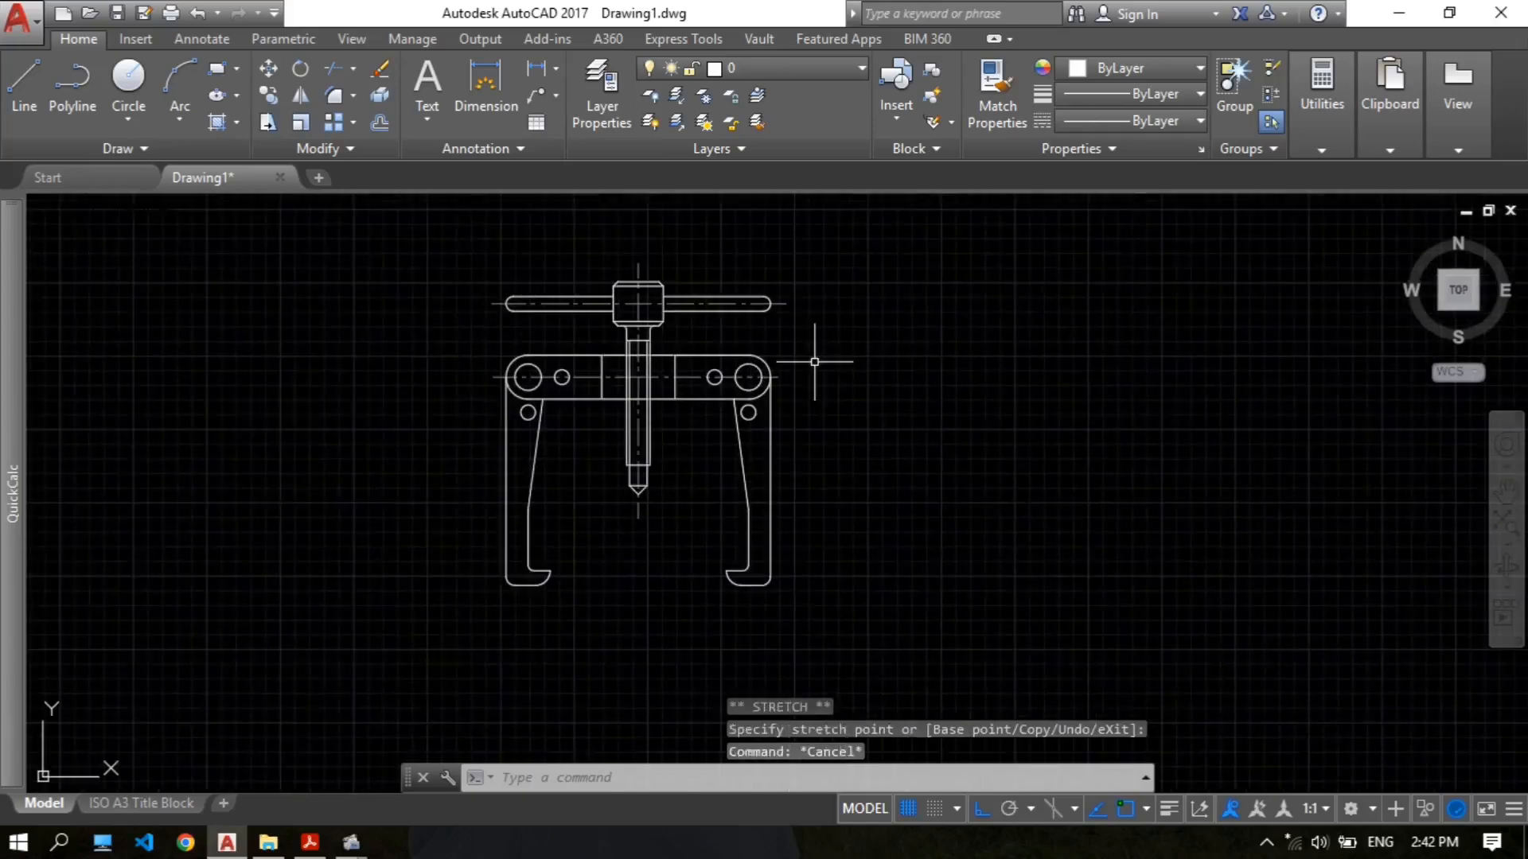
# Step: Create a new layer named dimension and set its transparency to 50
pyautogui.scroll(2, 820, 356)
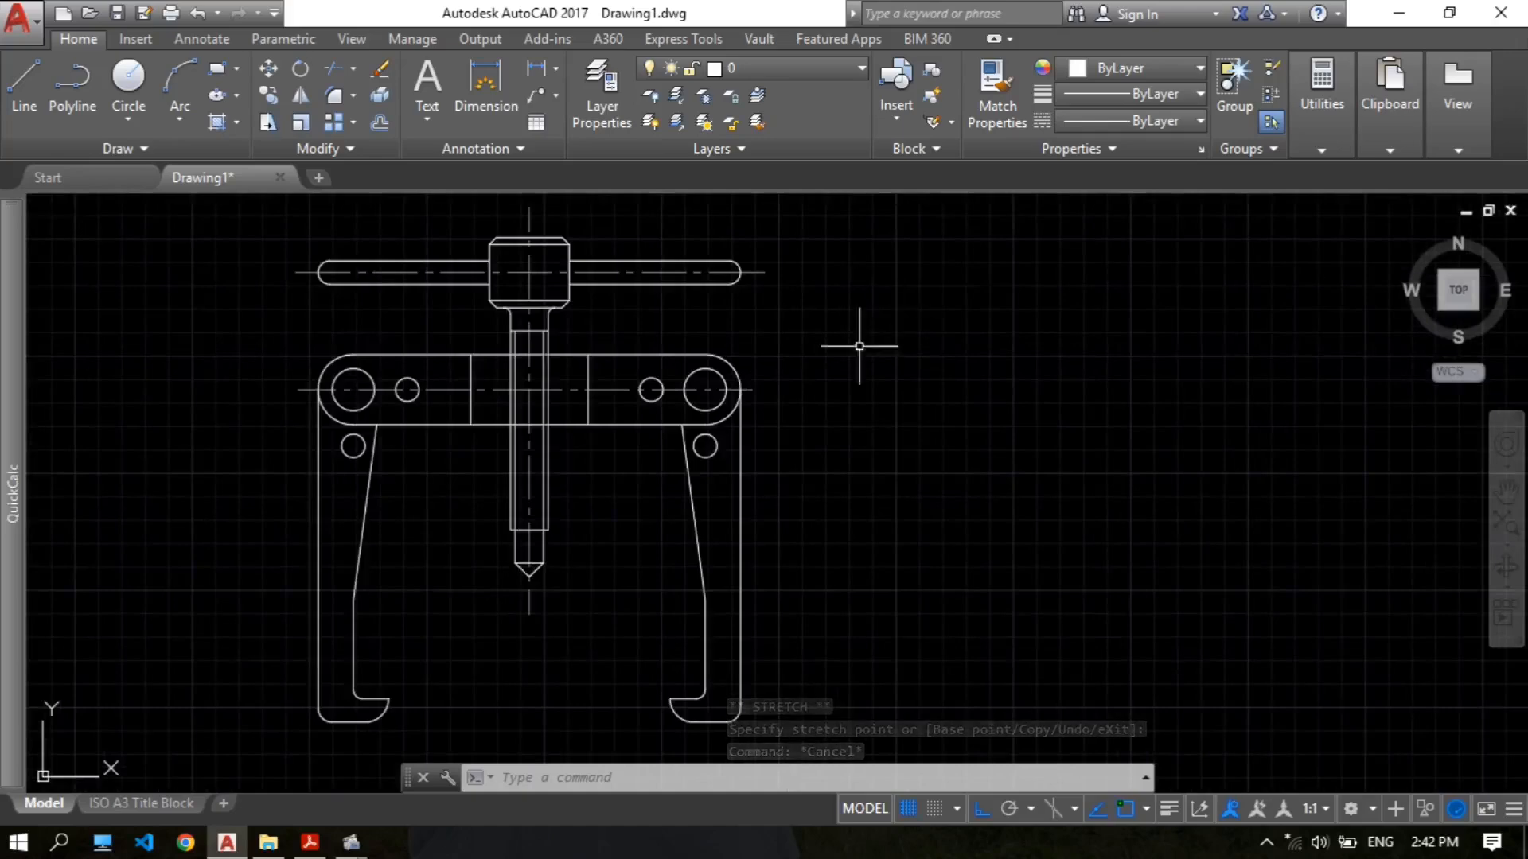
pyautogui.moveTo(815, 365); pyautogui.dragTo(818, 346, button='middle')
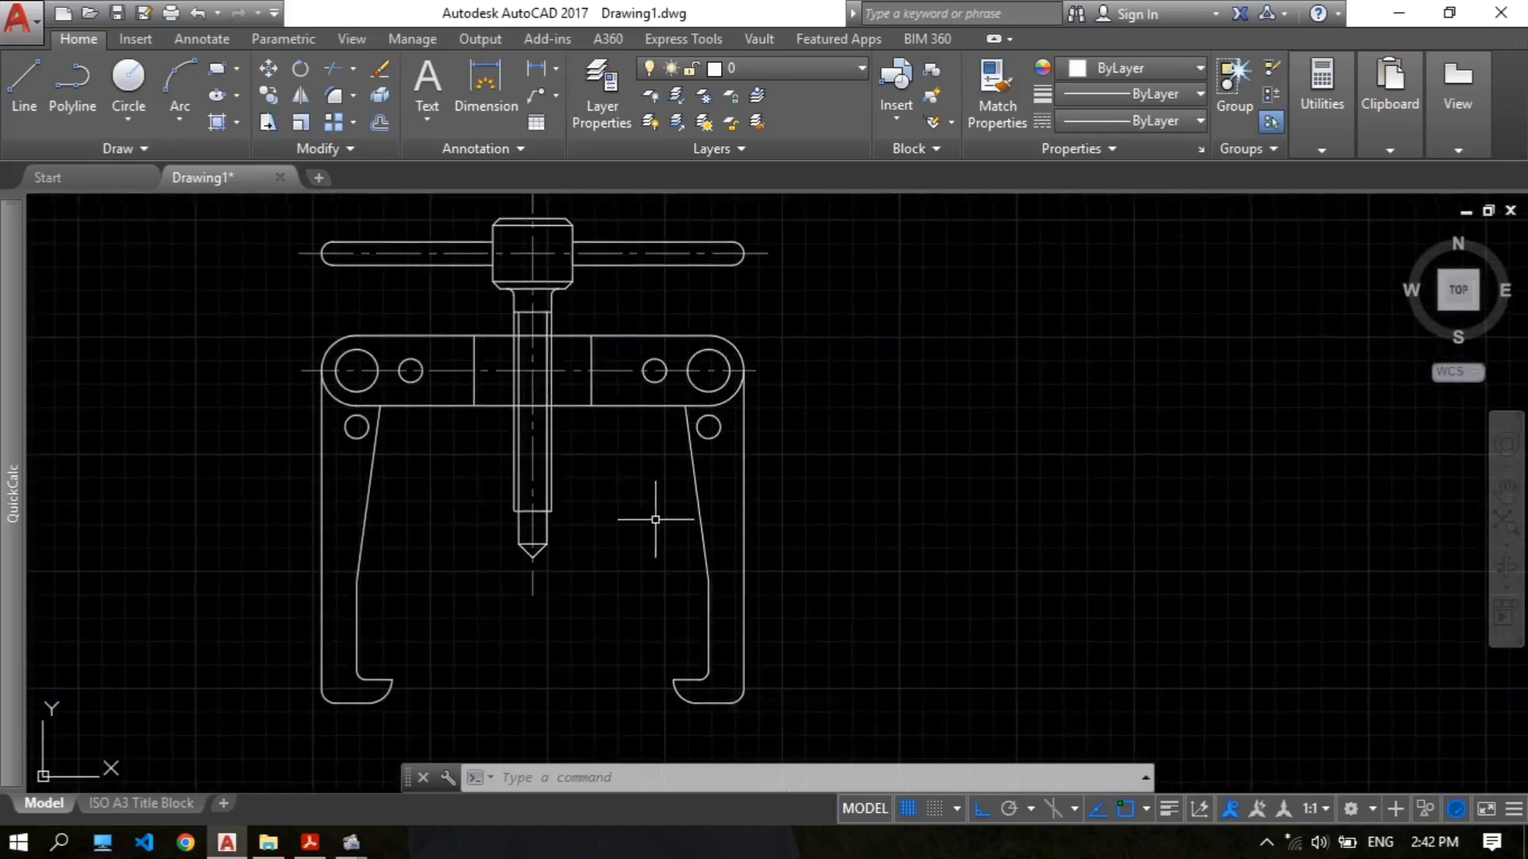
pyautogui.scroll(2, 602, 300)
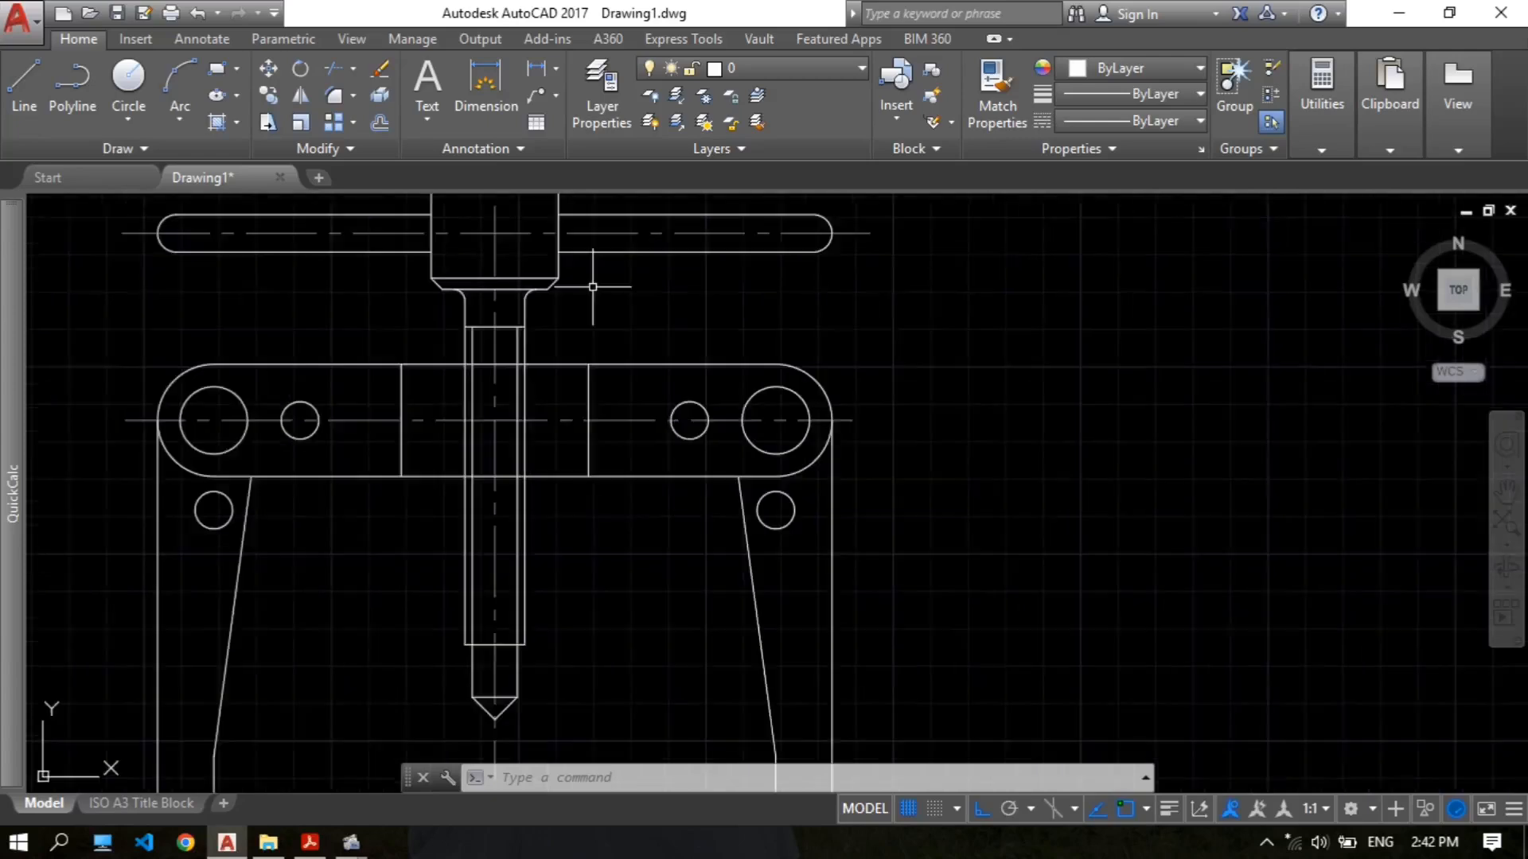
pyautogui.scroll(-2, 597, 290)
pyautogui.moveTo(597, 290); pyautogui.dragTo(580, 313, button='middle')
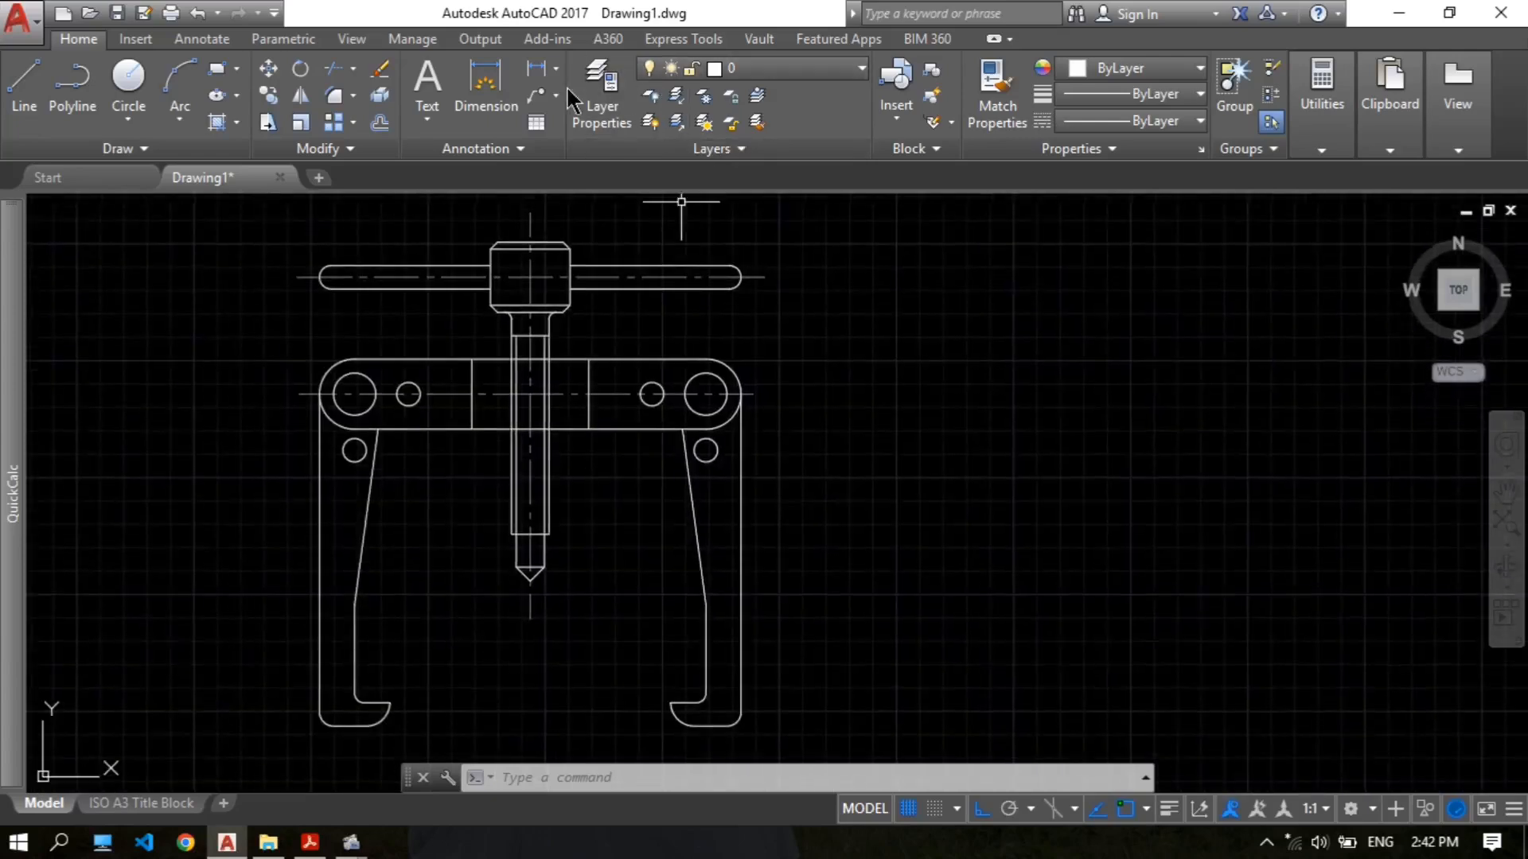
pyautogui.click(602, 95)
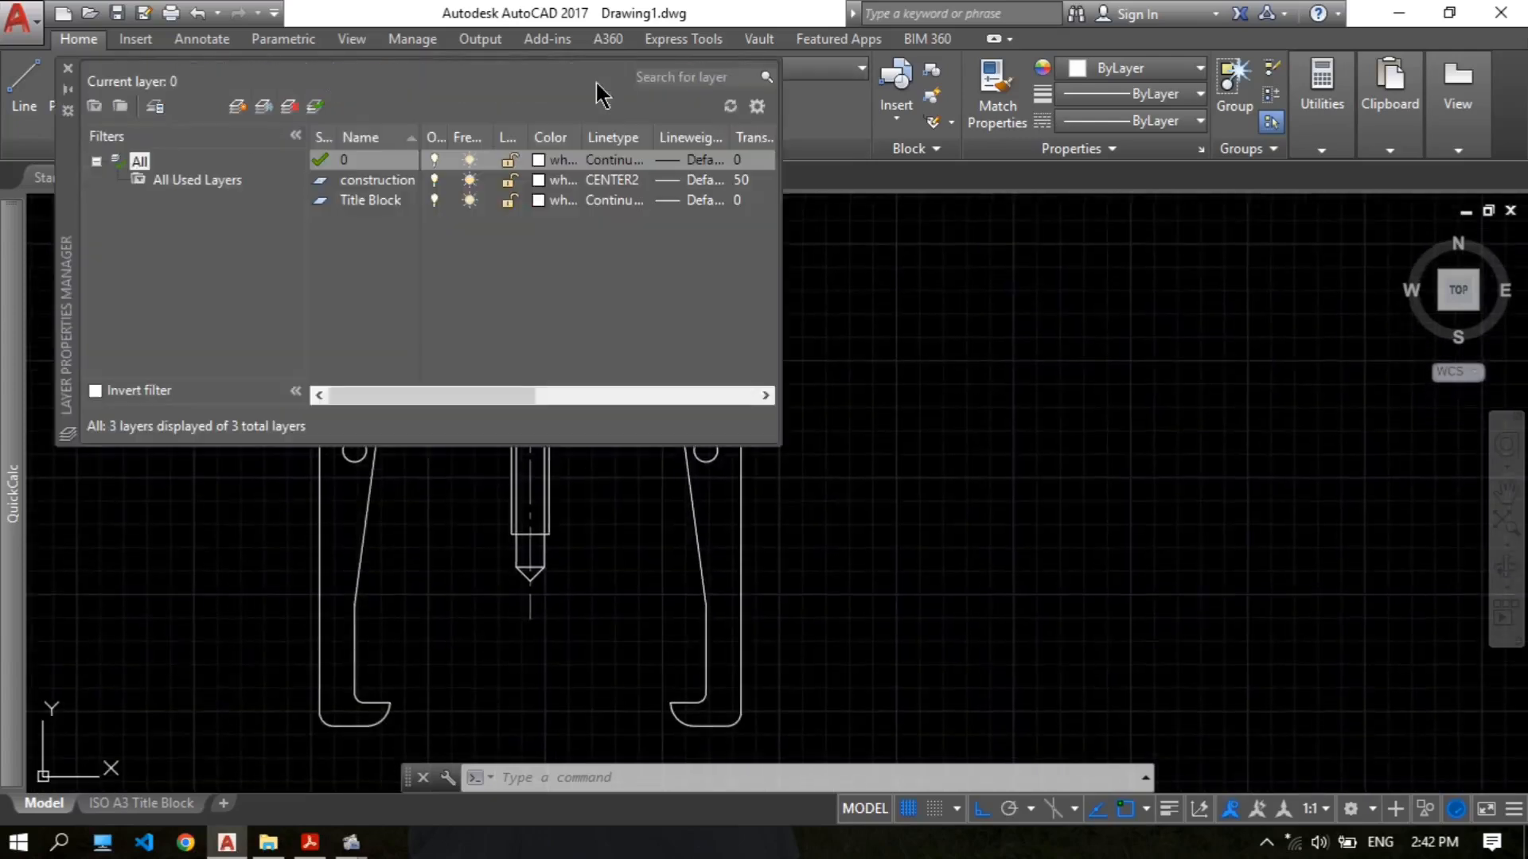
pyautogui.click(235, 105)
pyautogui.write('dimension')
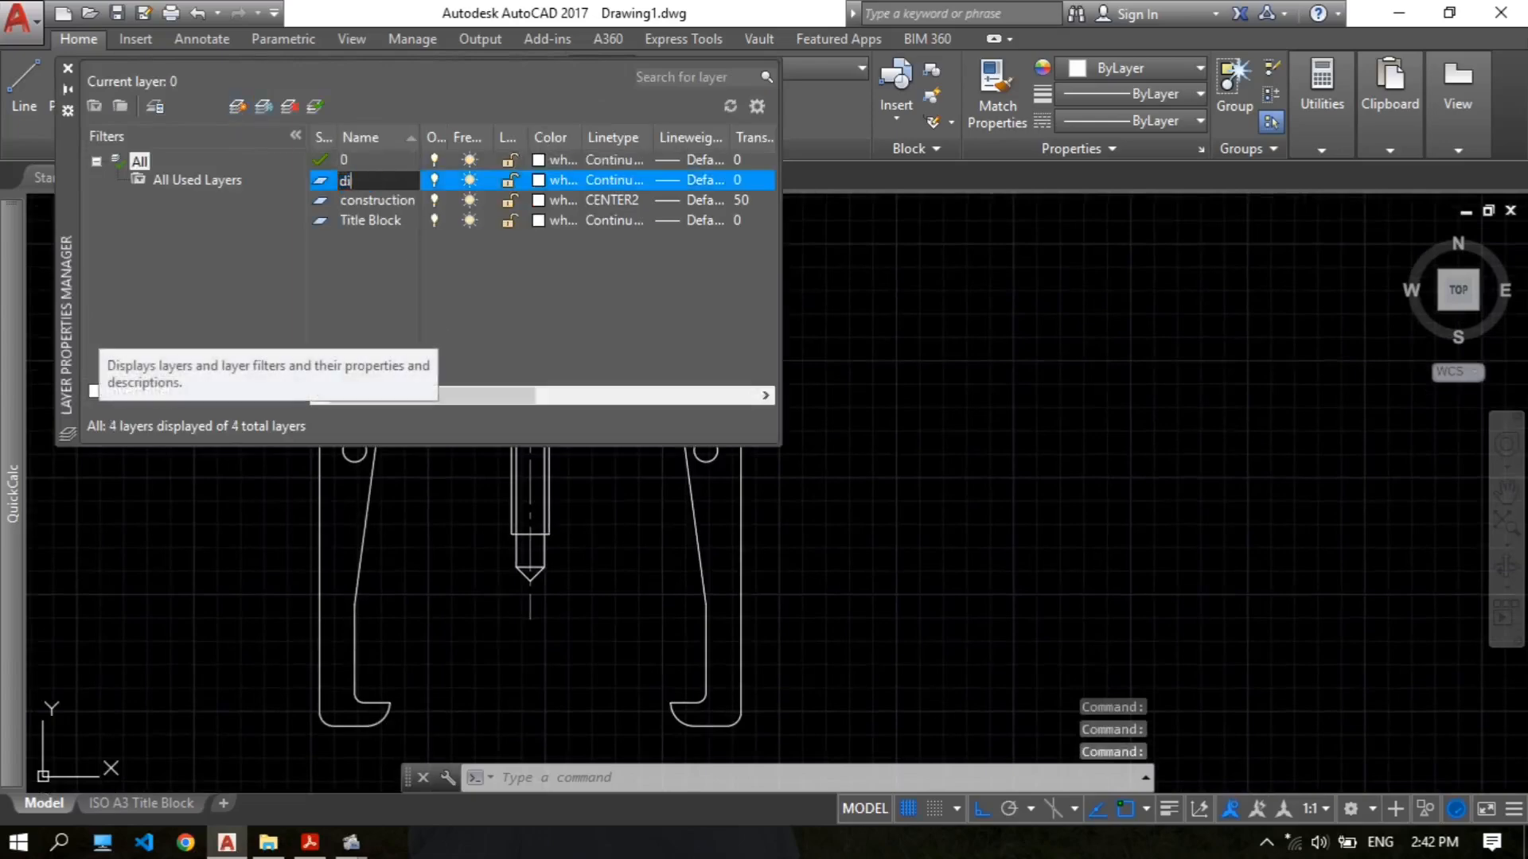
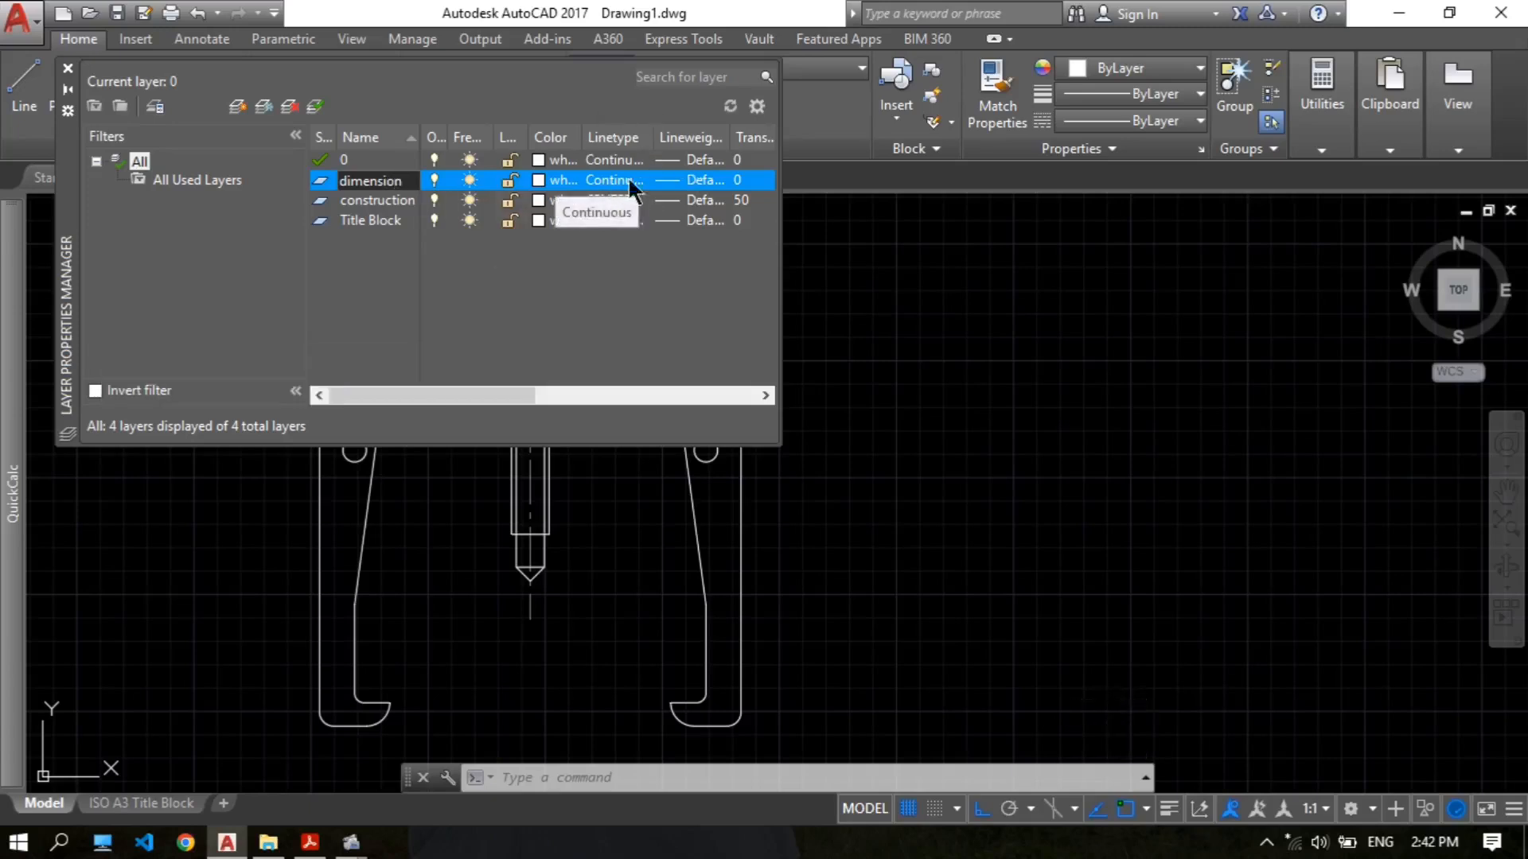
pyautogui.click(738, 180)
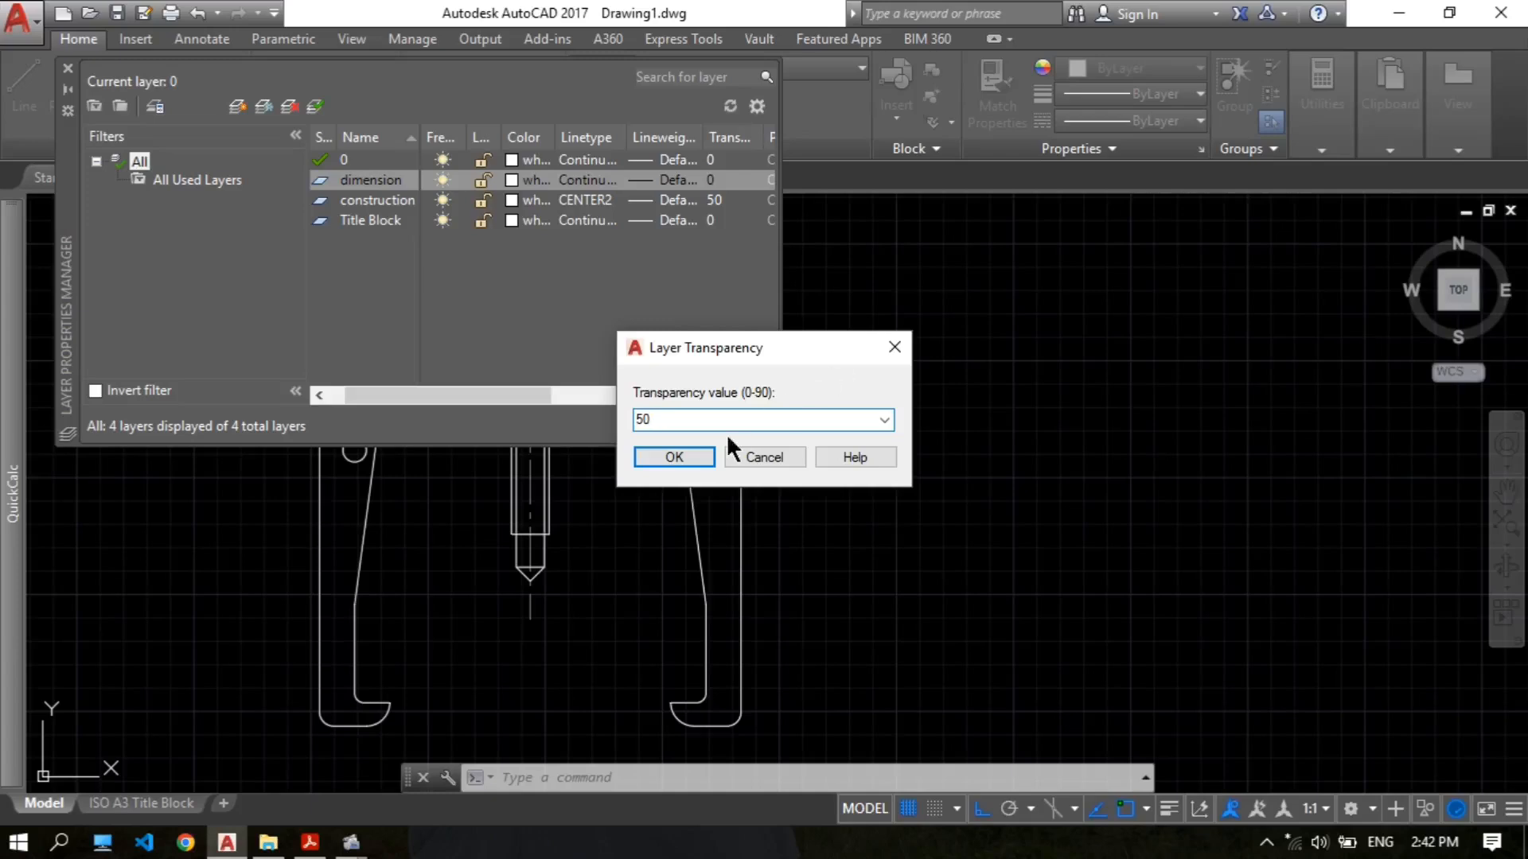
pyautogui.press('Return')
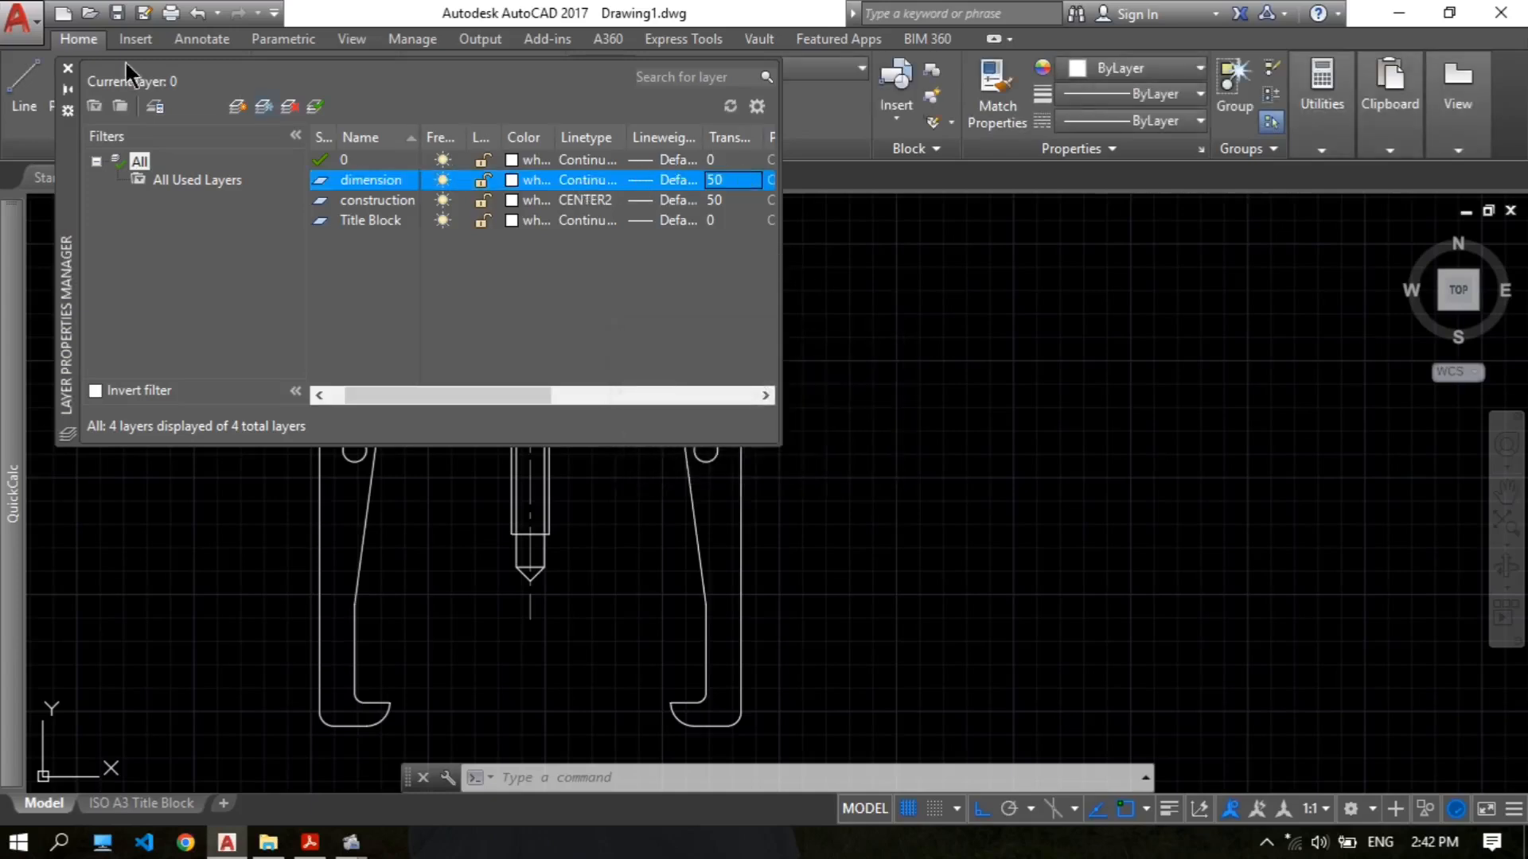
# Step: Close the layer manager and make the dimension layer current
pyautogui.click(67, 66)
pyautogui.click(776, 72)
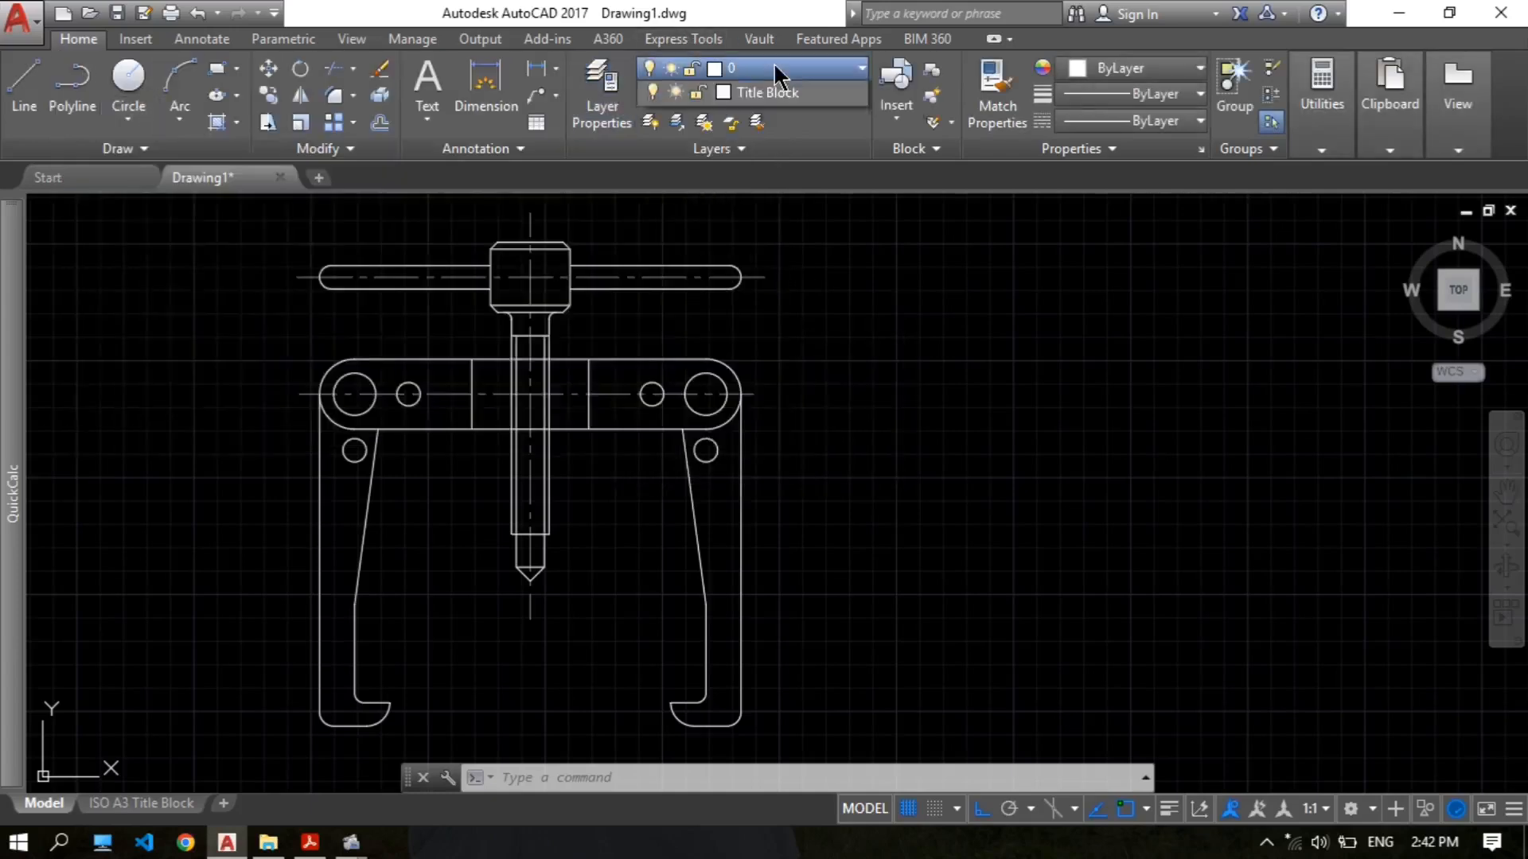
pyautogui.click(775, 151)
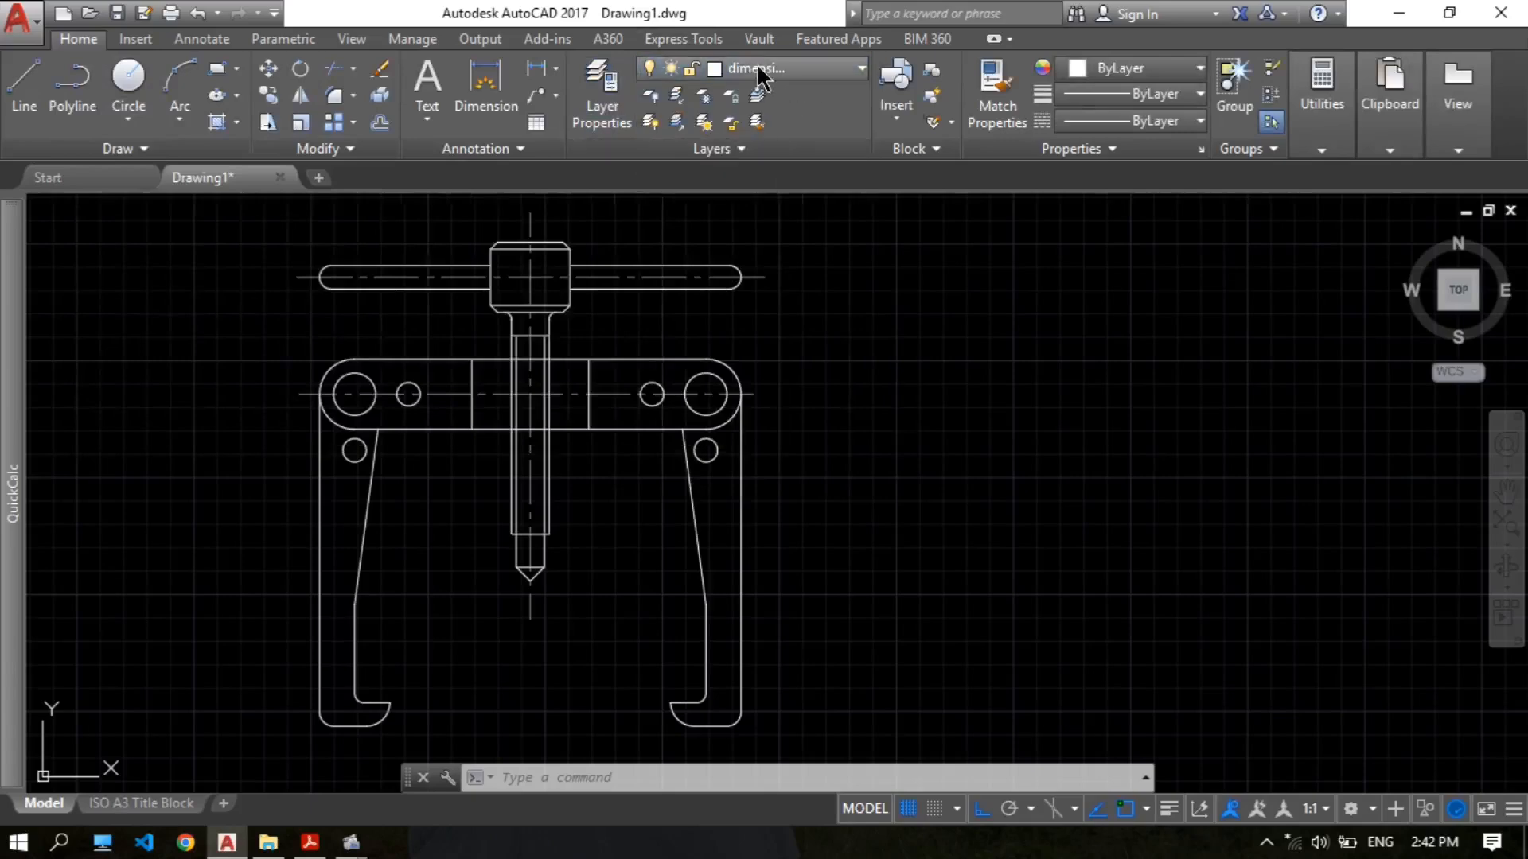
# Step: Add a linear dimension for the width of the crossbar's central block, placed just below the crossbar
pyautogui.moveTo(500, 269)
pyautogui.mouseDown(button='middle')
pyautogui.moveTo(576, 269)
pyautogui.moveTo(576, 310)
pyautogui.mouseUp(button='middle')
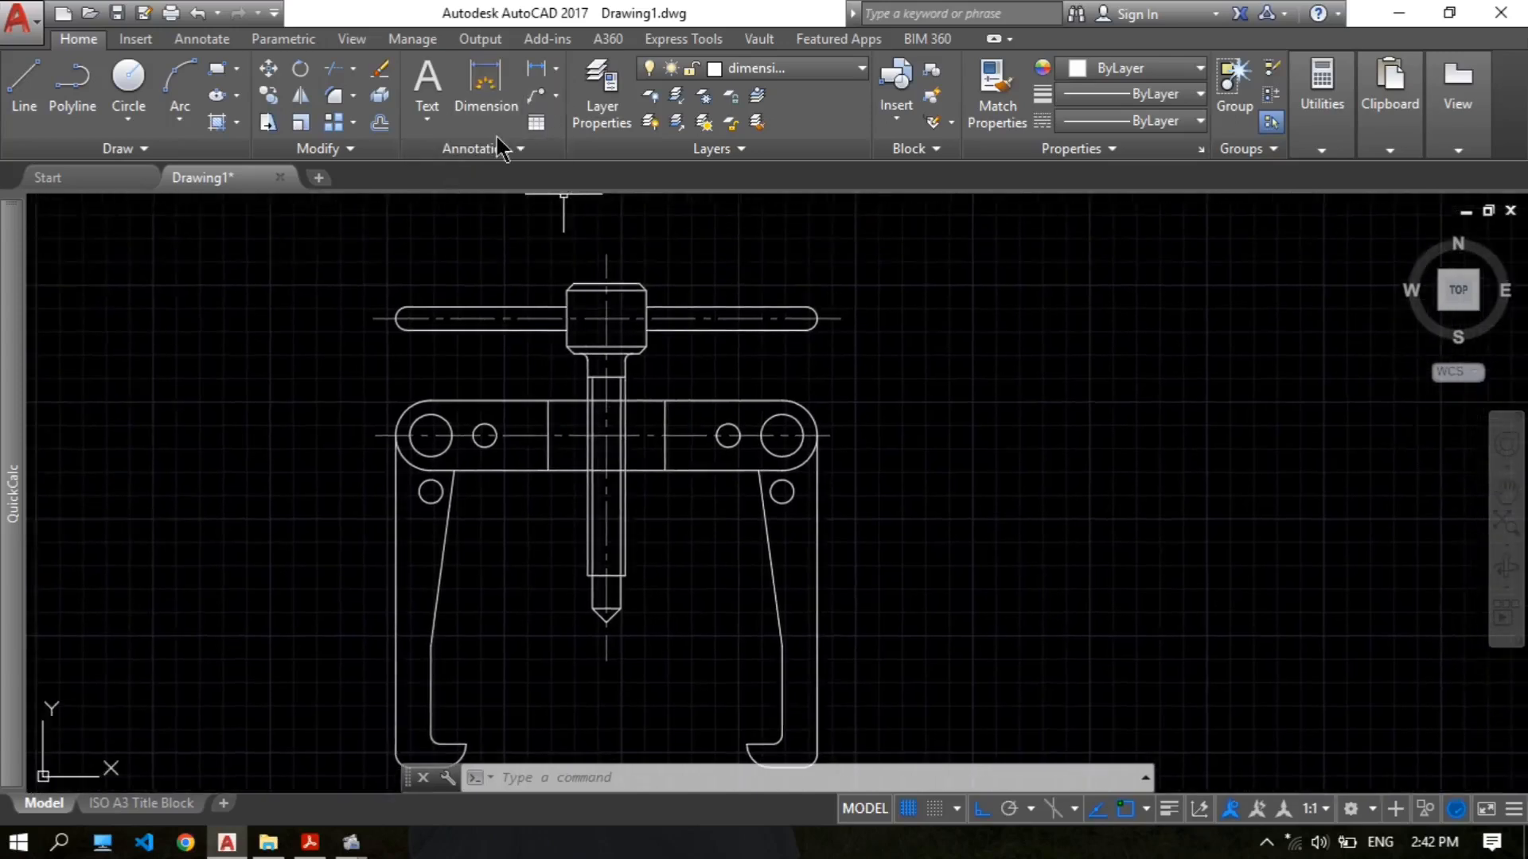
pyautogui.click(556, 69)
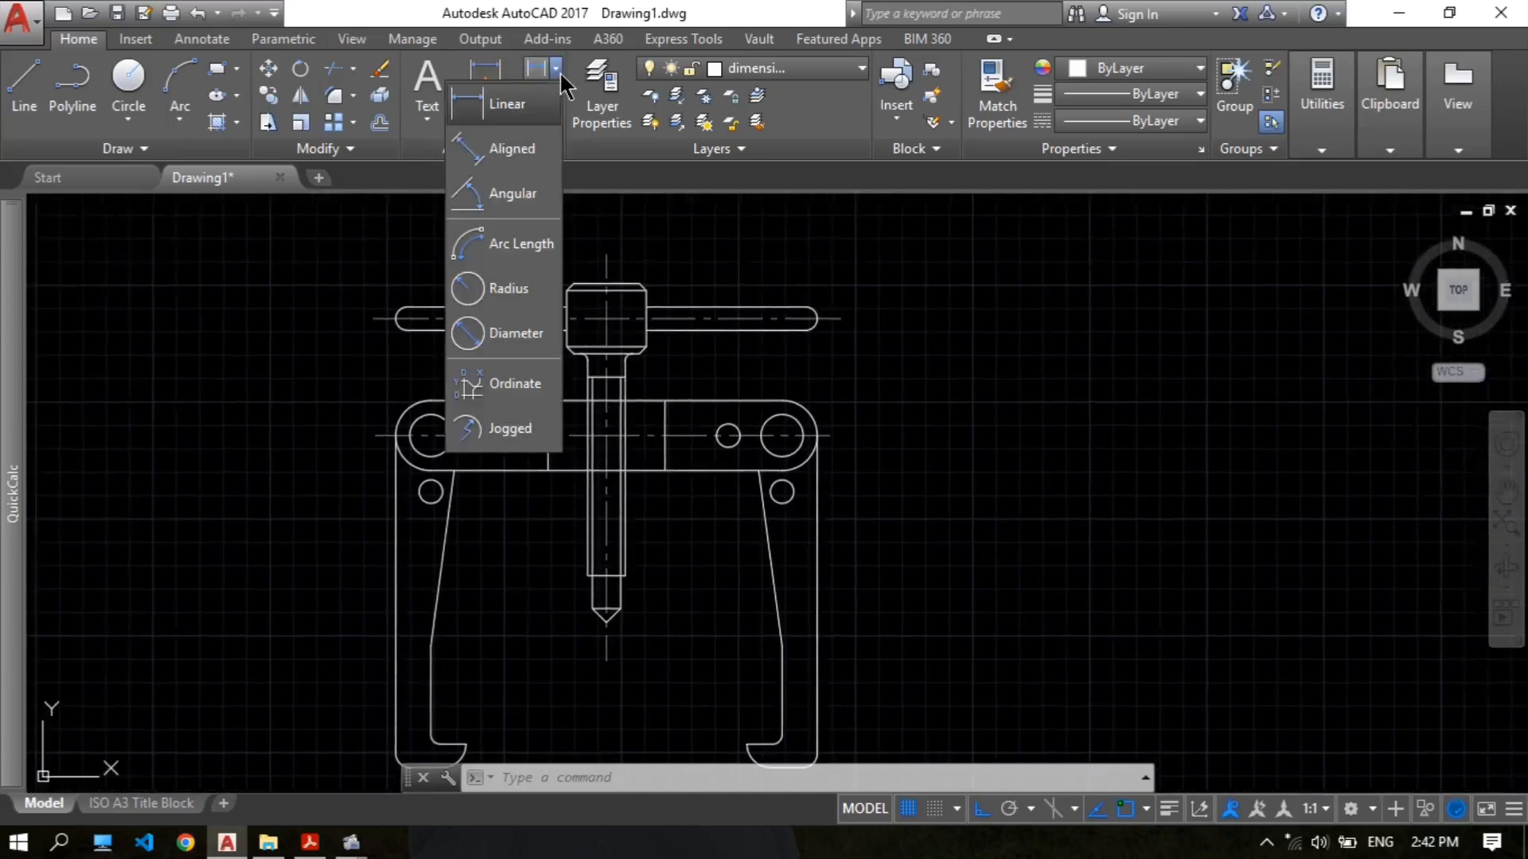
pyautogui.click(528, 106)
pyautogui.moveTo(544, 583); pyautogui.dragTo(576, 385, button='middle')
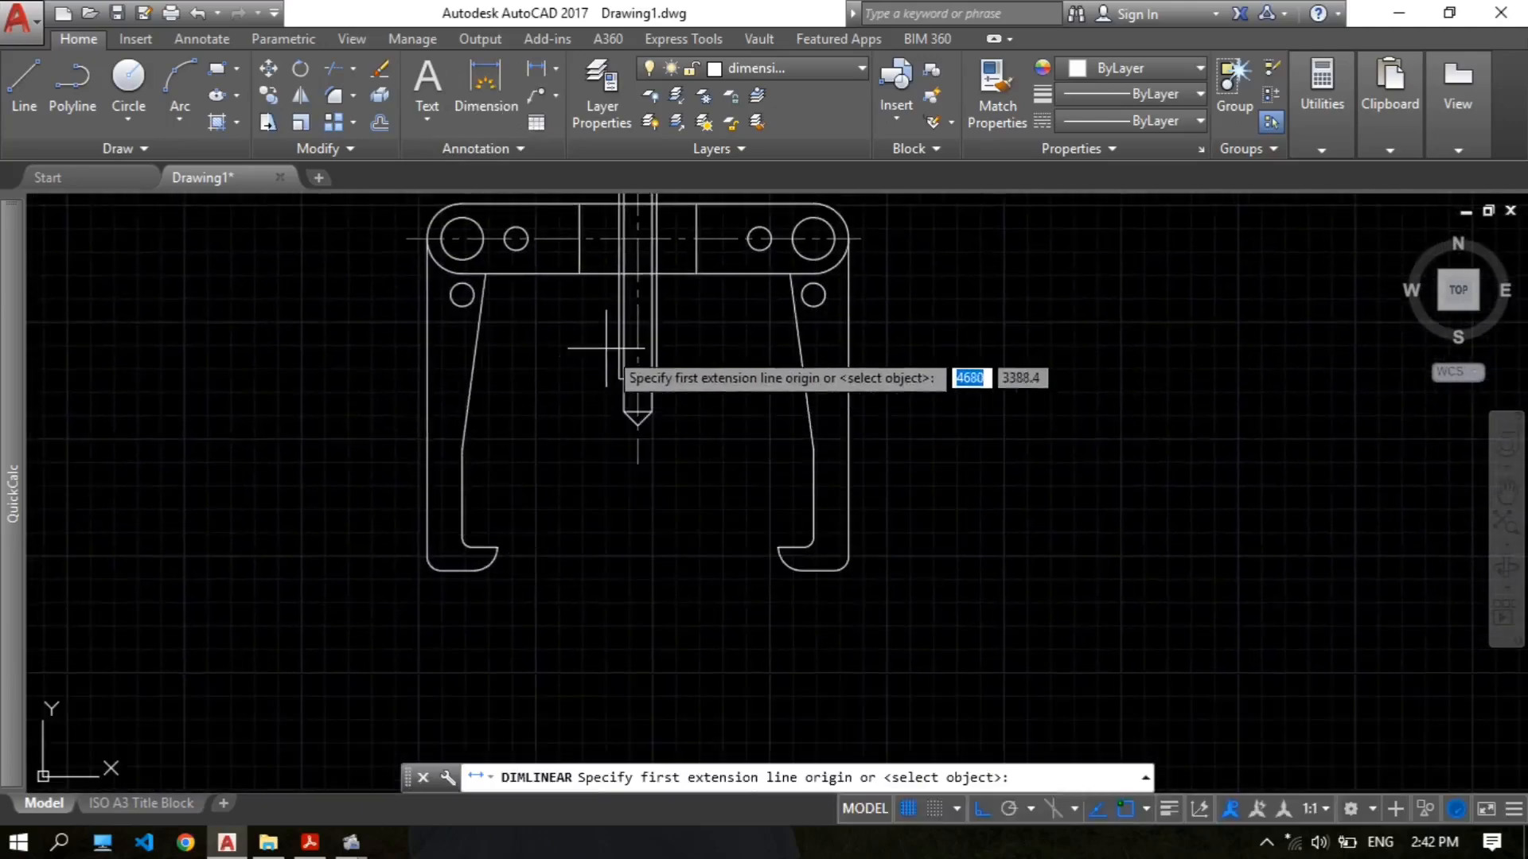
pyautogui.scroll(6, 607, 348)
pyautogui.scroll(-4, 600, 297)
pyautogui.moveTo(590, 304); pyautogui.dragTo(521, 534, button='middle')
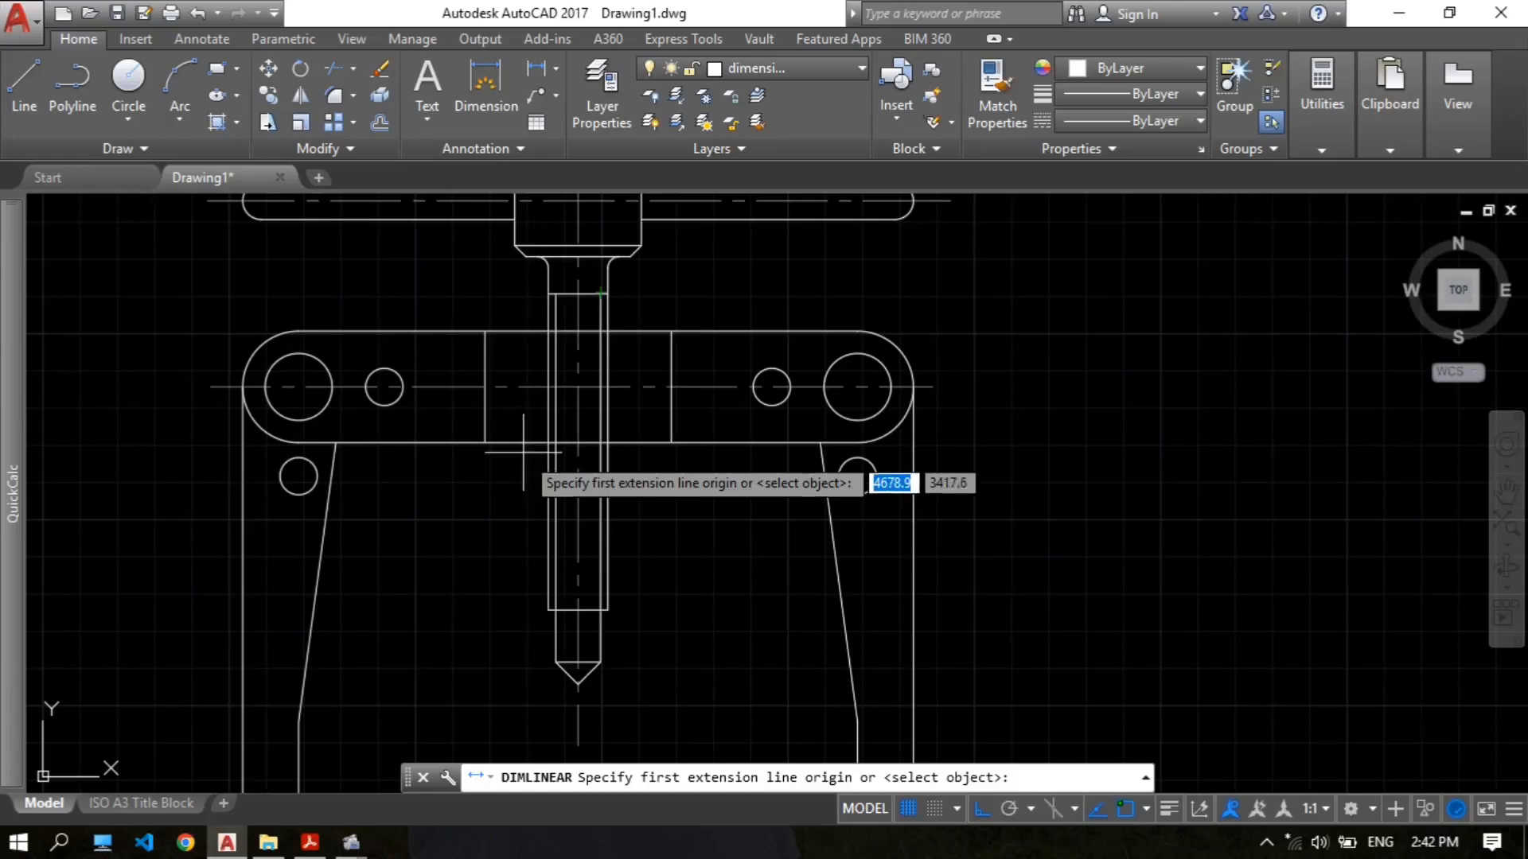
pyautogui.click(484, 443)
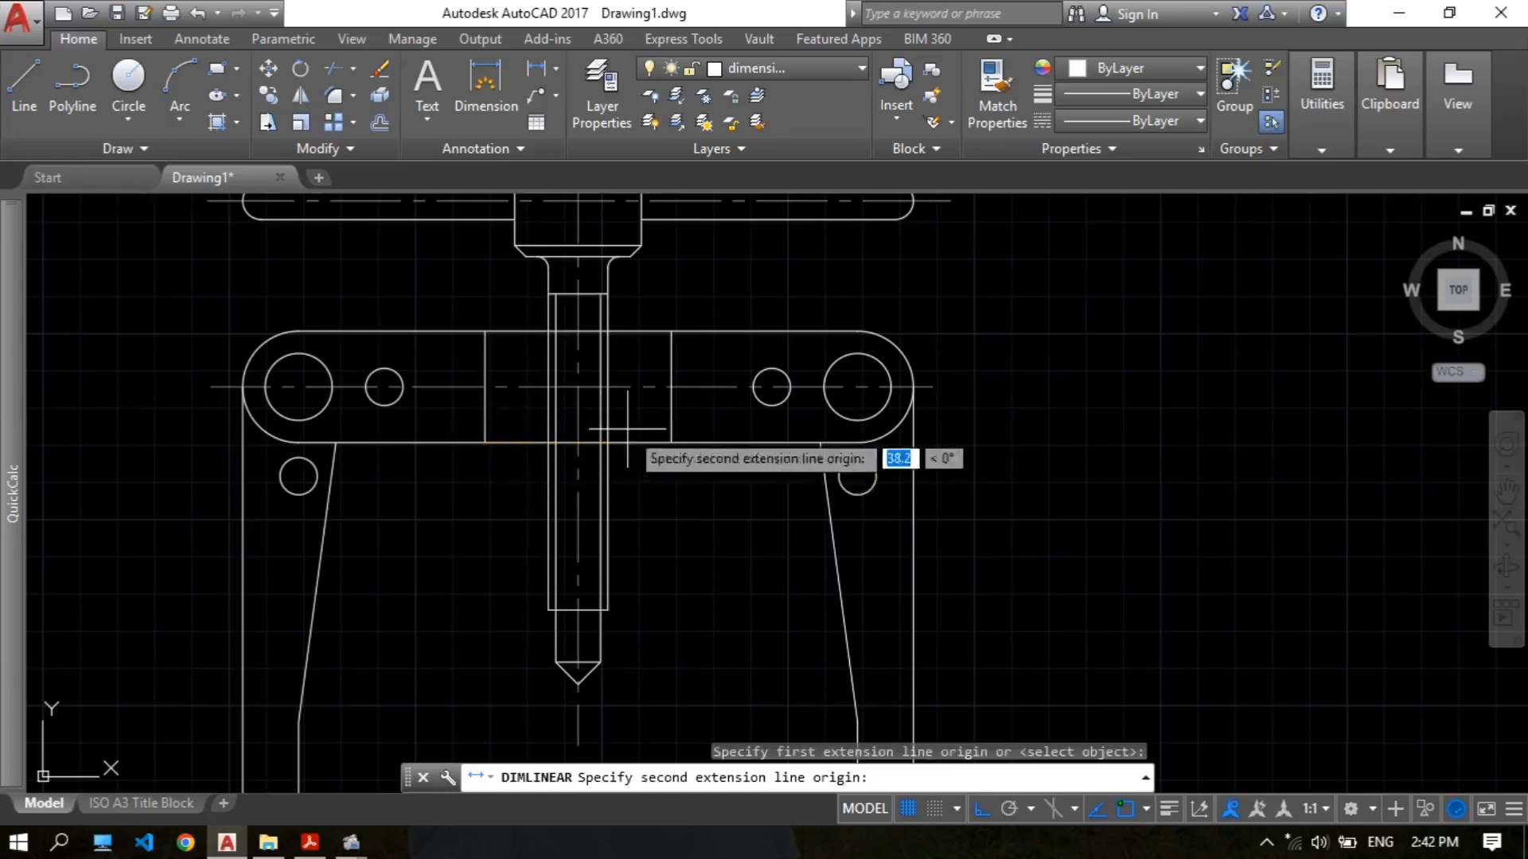
pyautogui.click(670, 442)
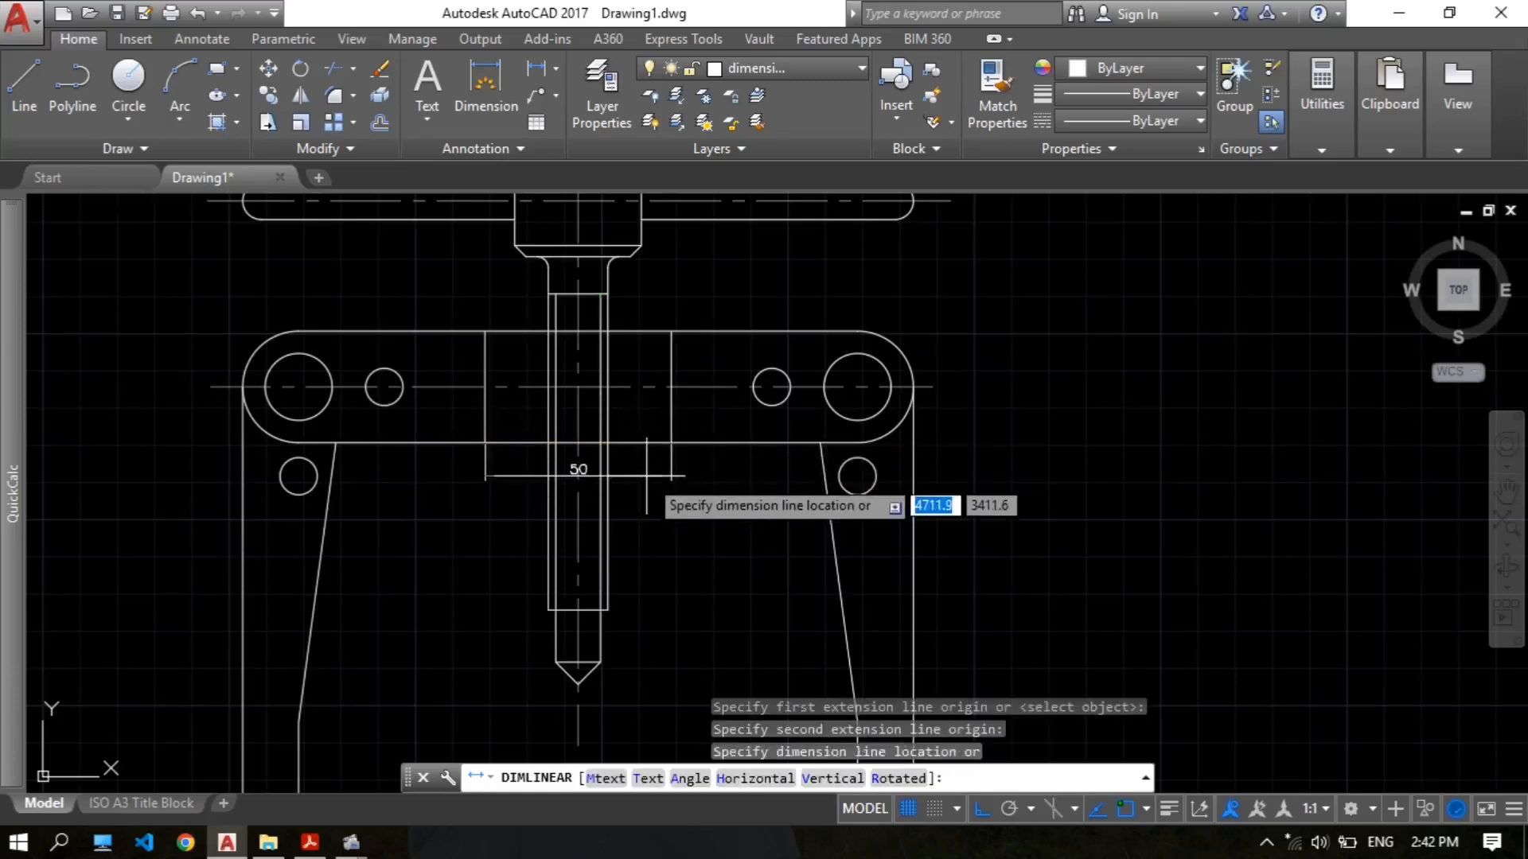
pyautogui.click(646, 474)
# Step: Add a linear dimension between the centres of the crossbar's two small holes, placed below the central block's dimension
pyautogui.moveTo(653, 430); pyautogui.dragTo(688, 374, button='middle')
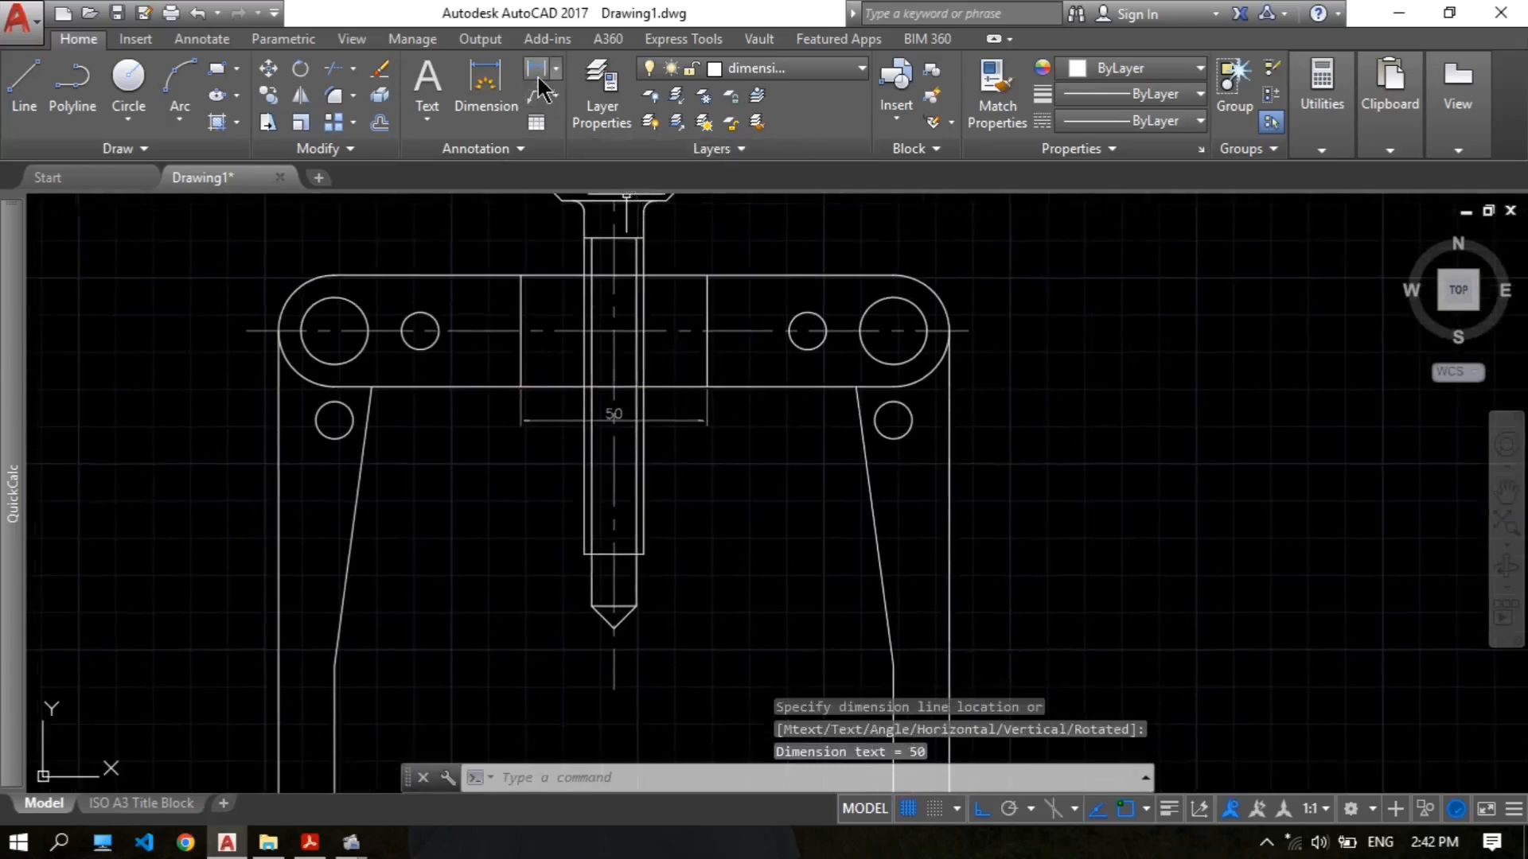
pyautogui.click(538, 79)
pyautogui.click(420, 331)
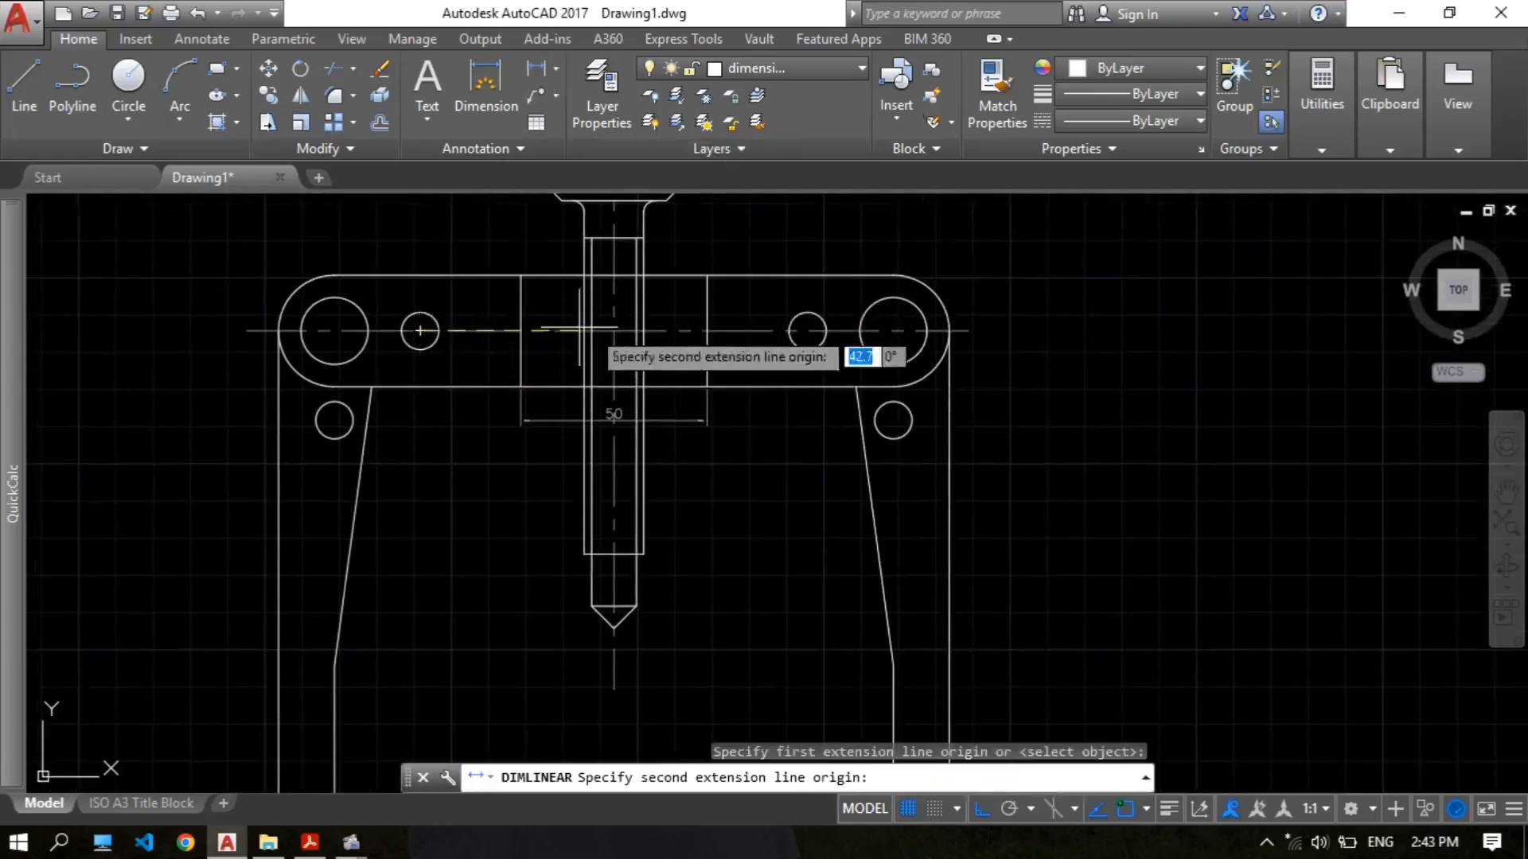
pyautogui.click(808, 331)
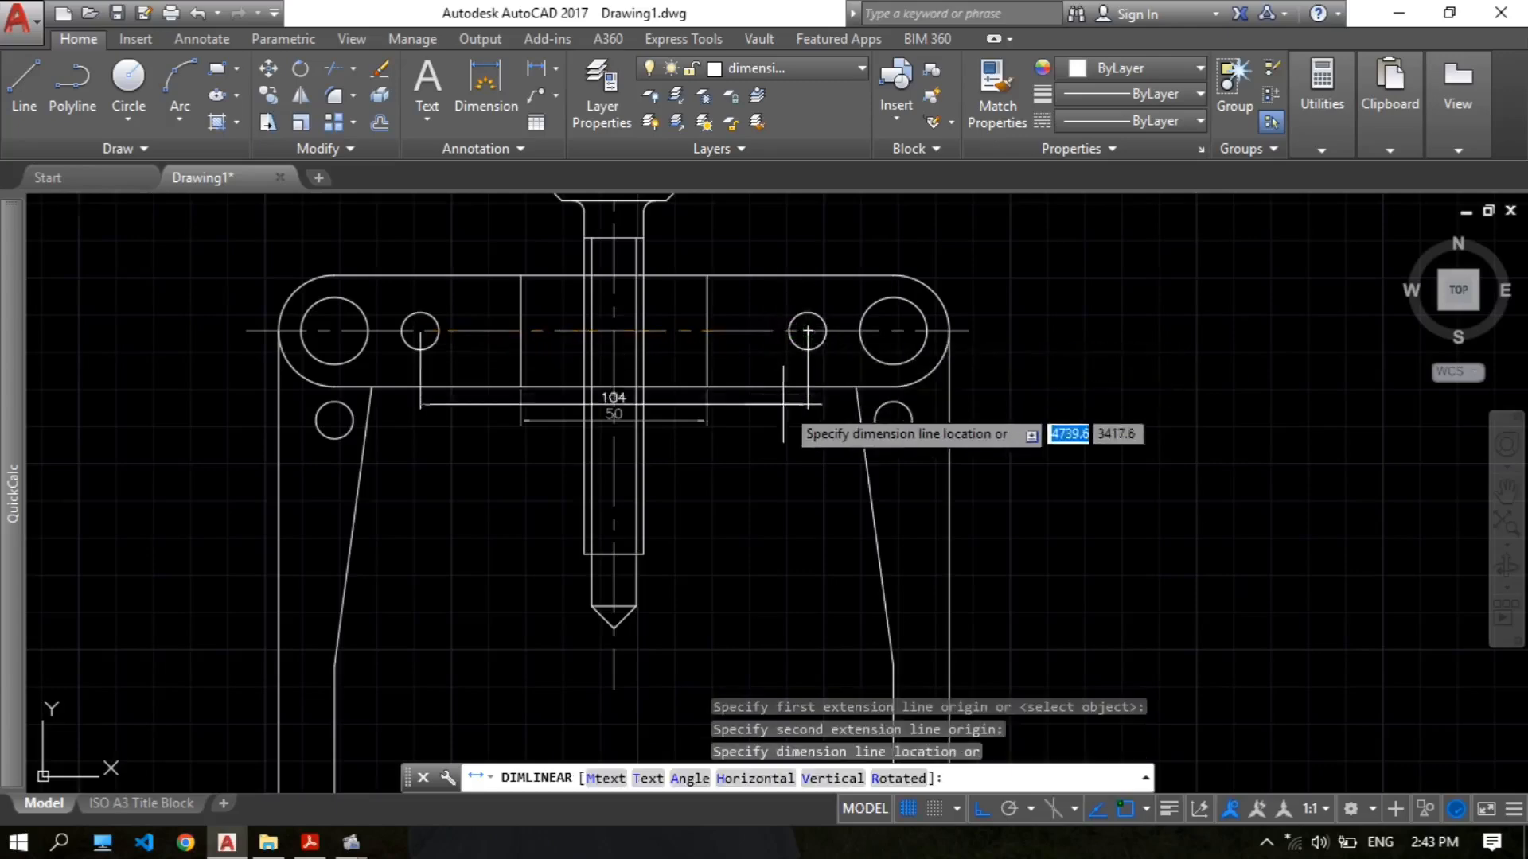
pyautogui.click(771, 464)
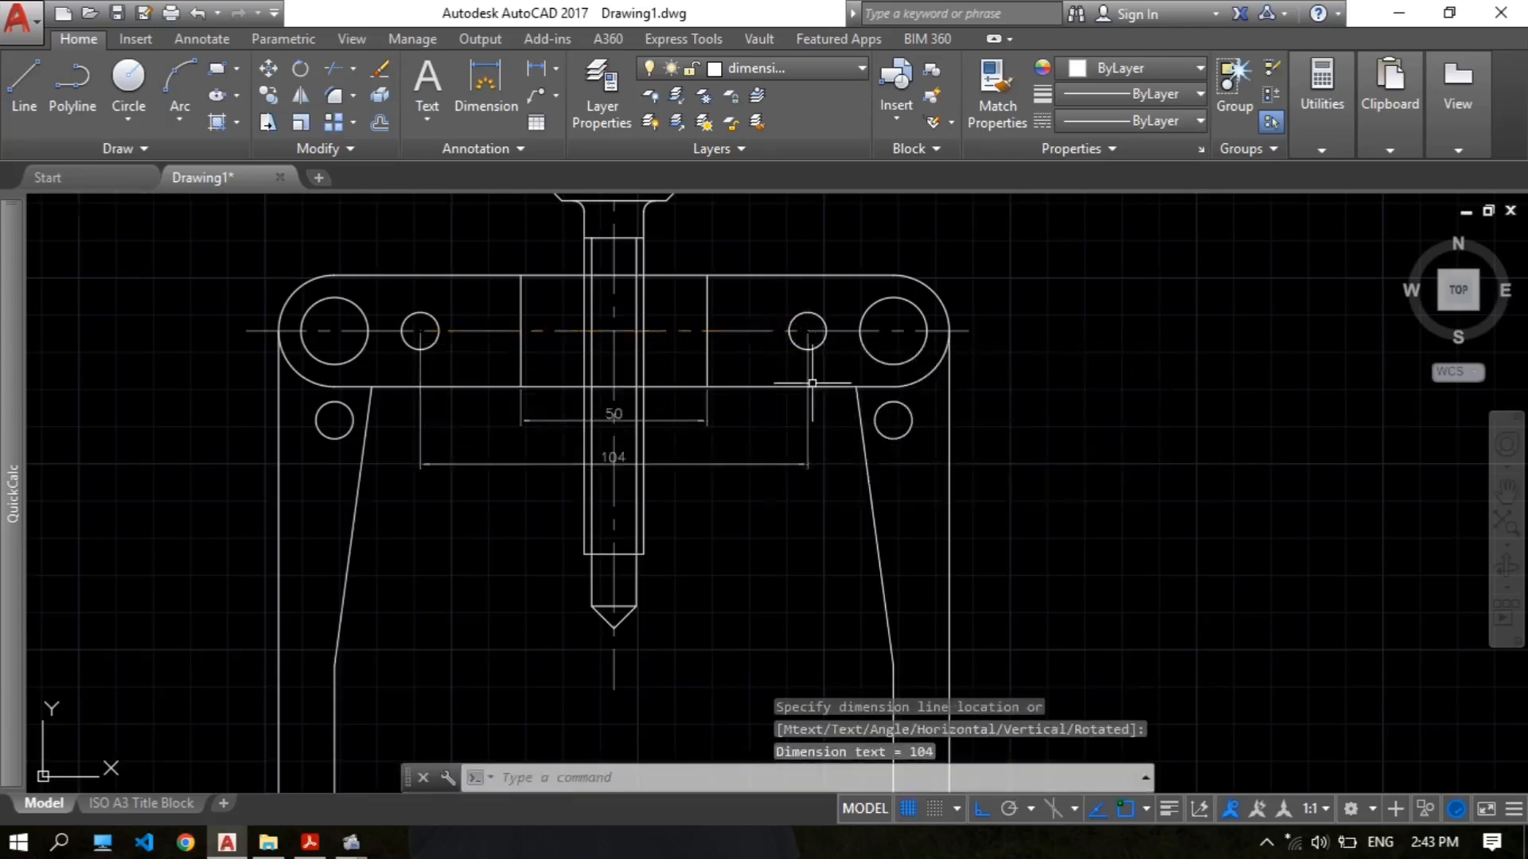
# Step: Add centre marks to the large and small crossbar holes and to the jaw holes on both sides of the screw
pyautogui.scroll(2, 679, 459)
pyautogui.scroll(-3, 677, 429)
pyautogui.moveTo(722, 397); pyautogui.dragTo(714, 440, button='middle')
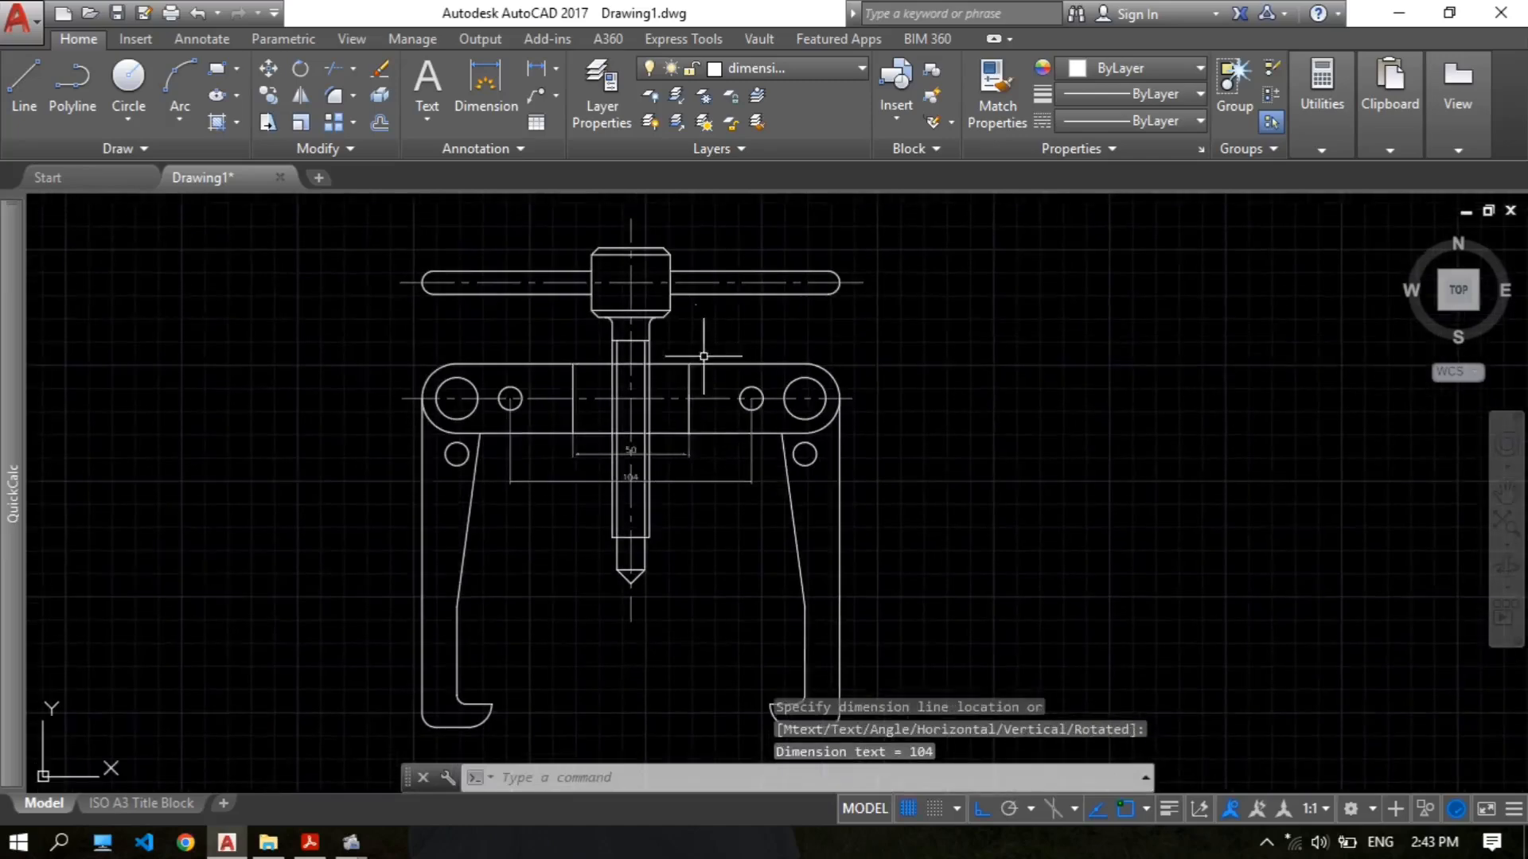
pyautogui.scroll(2, 716, 362)
pyautogui.scroll(-2, 712, 350)
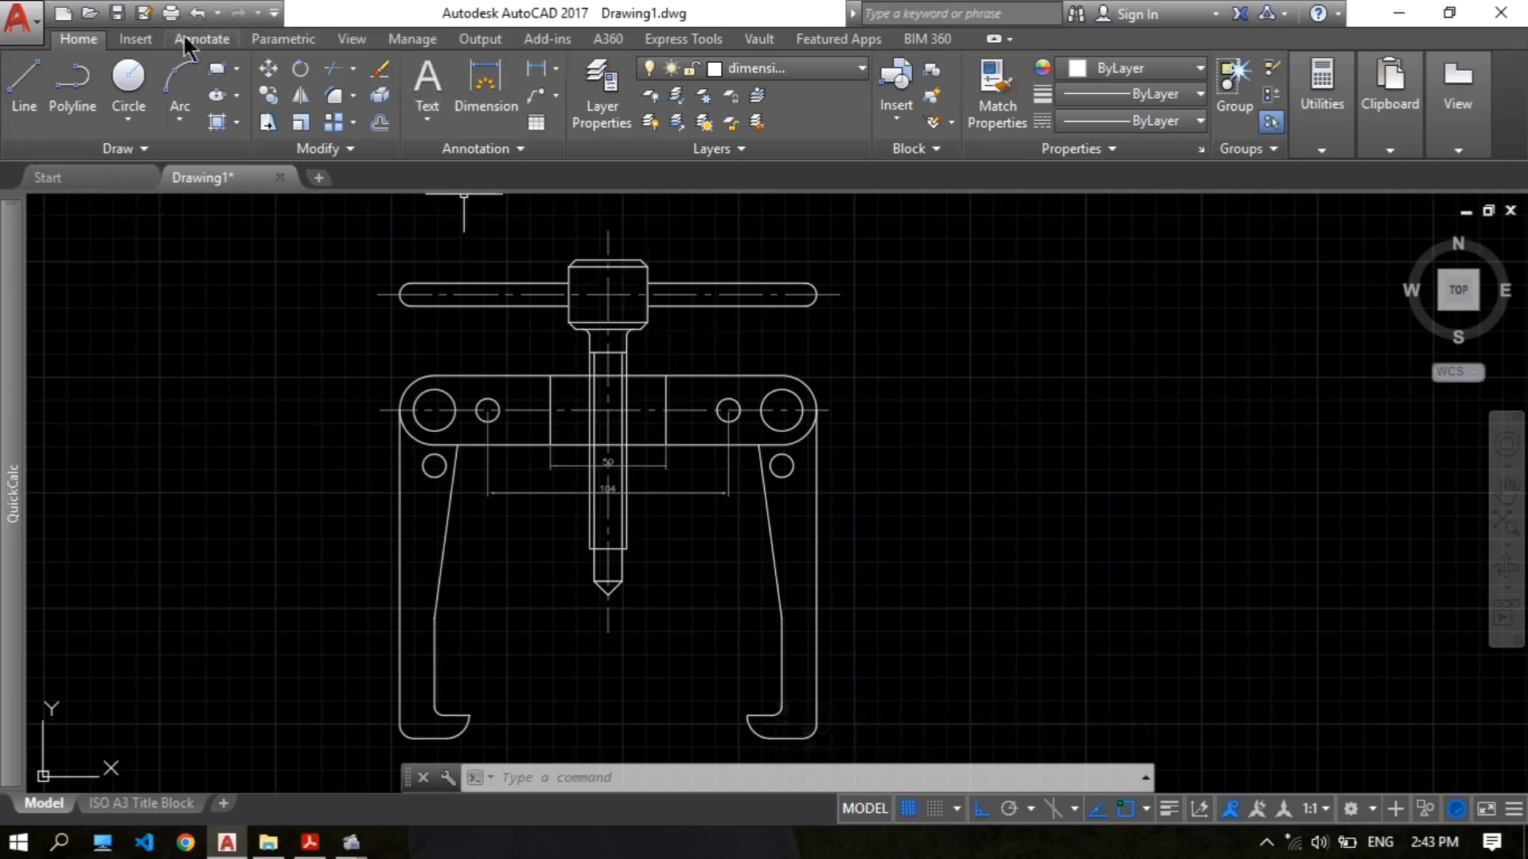
pyautogui.click(219, 35)
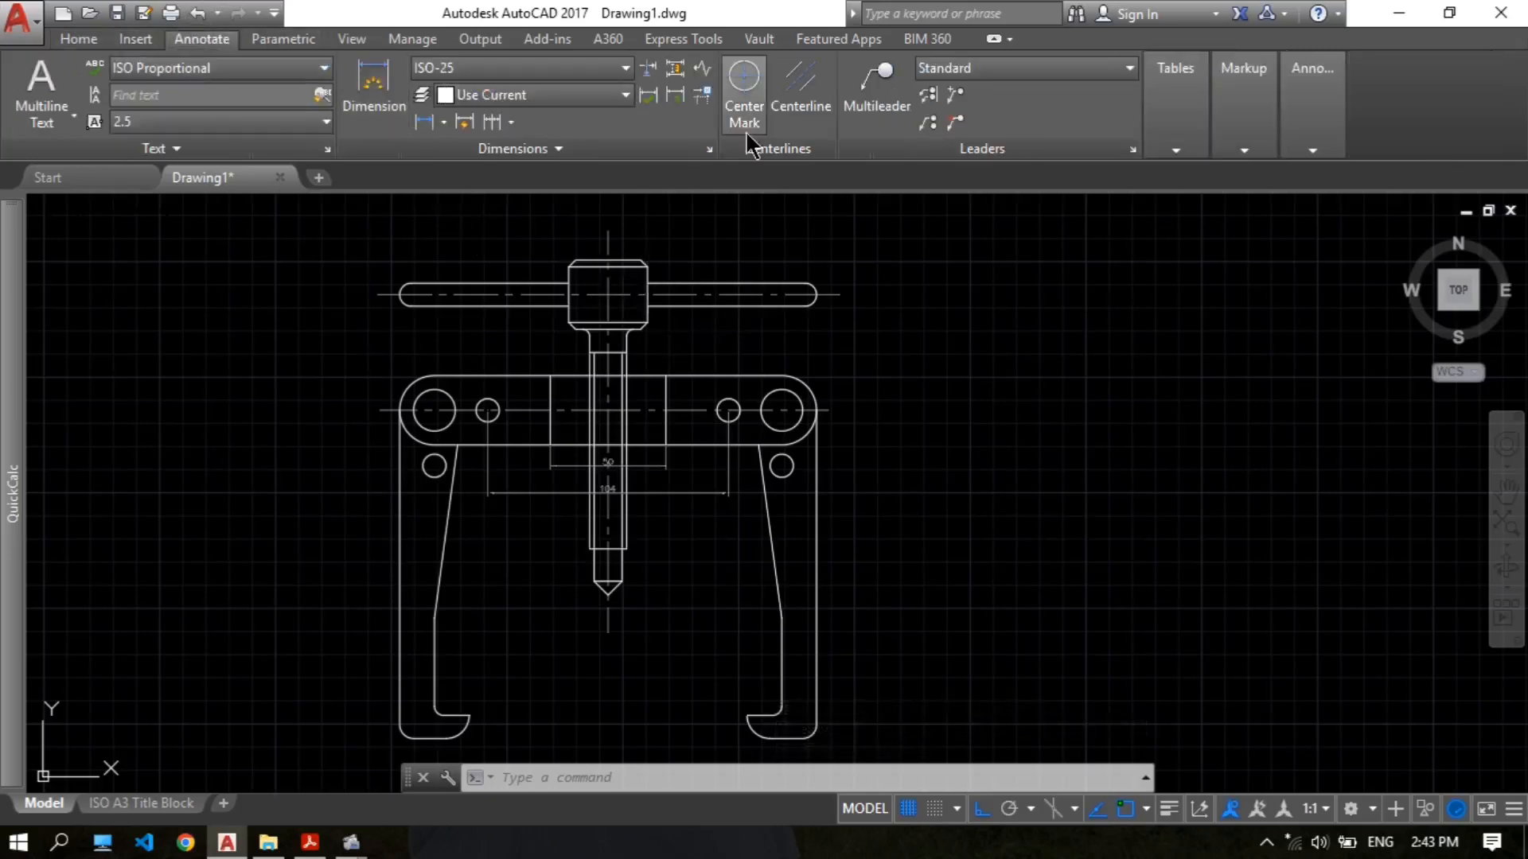
pyautogui.scroll(2, 452, 392)
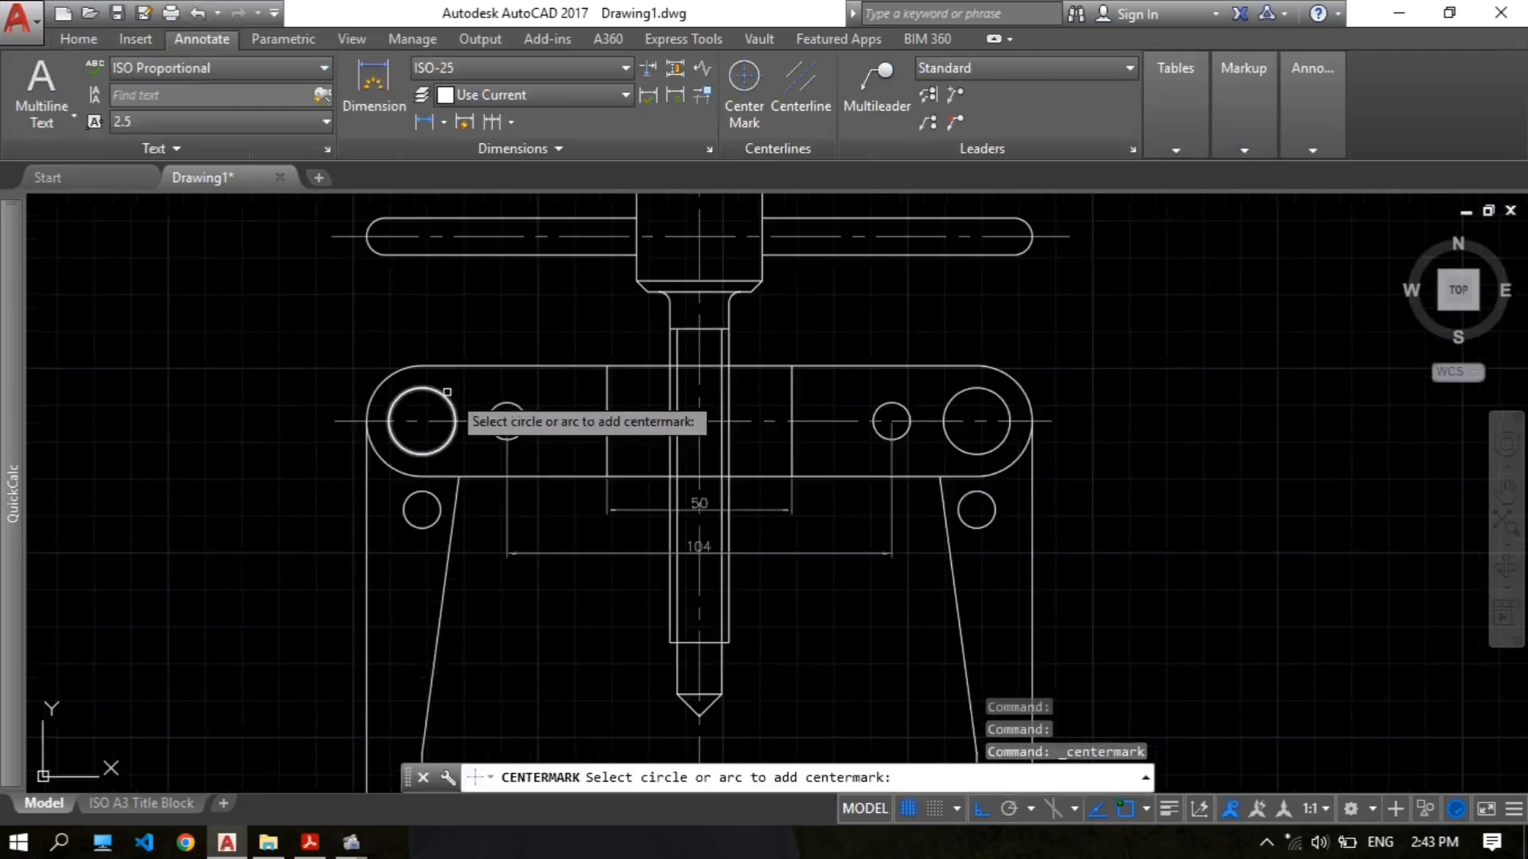
pyautogui.click(454, 415)
pyautogui.click(493, 410)
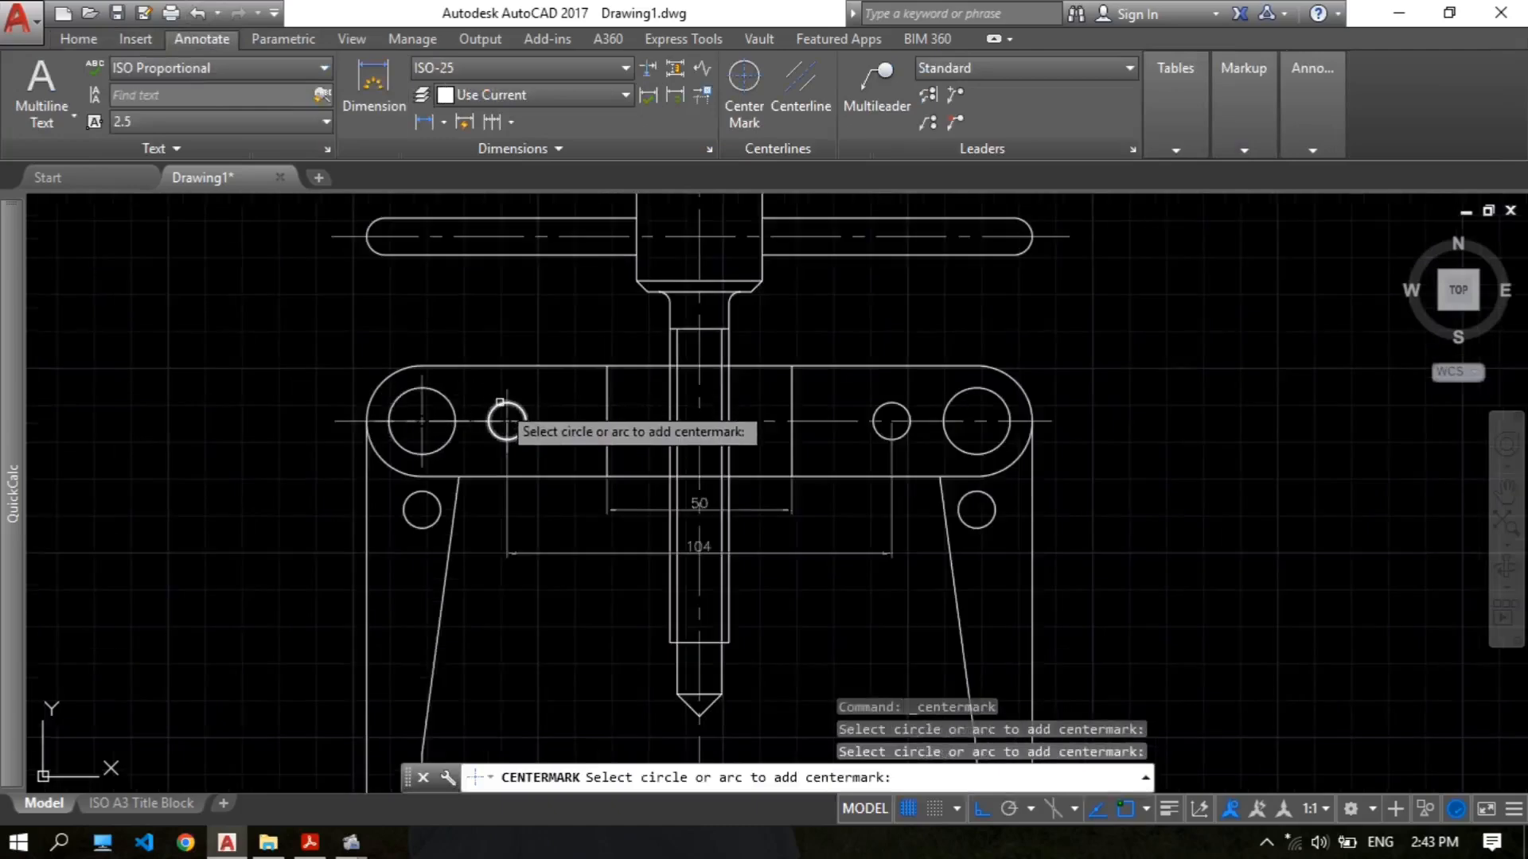
pyautogui.click(431, 492)
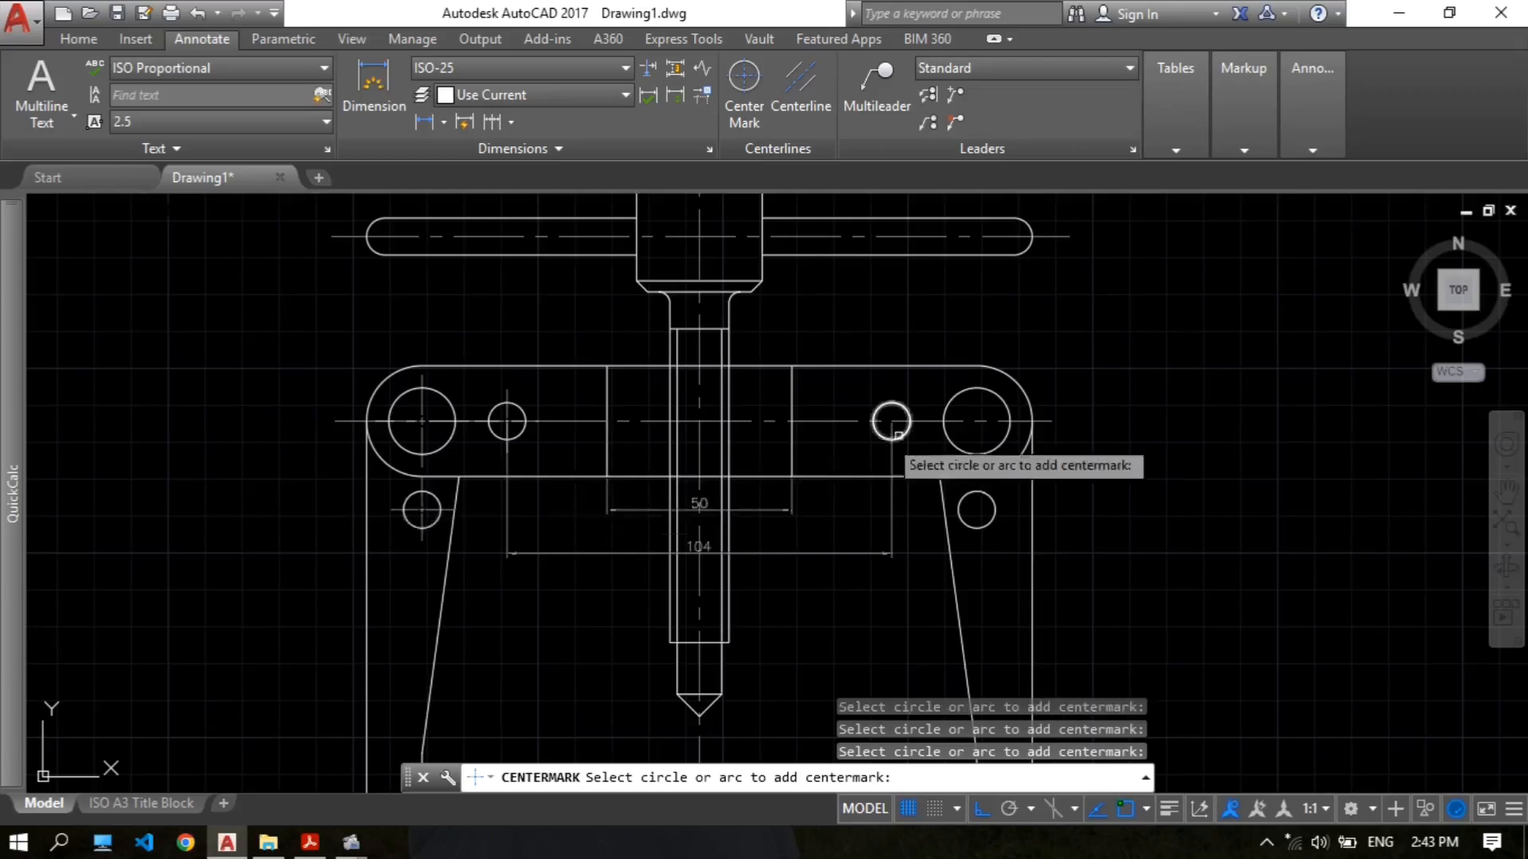
pyautogui.click(1004, 401)
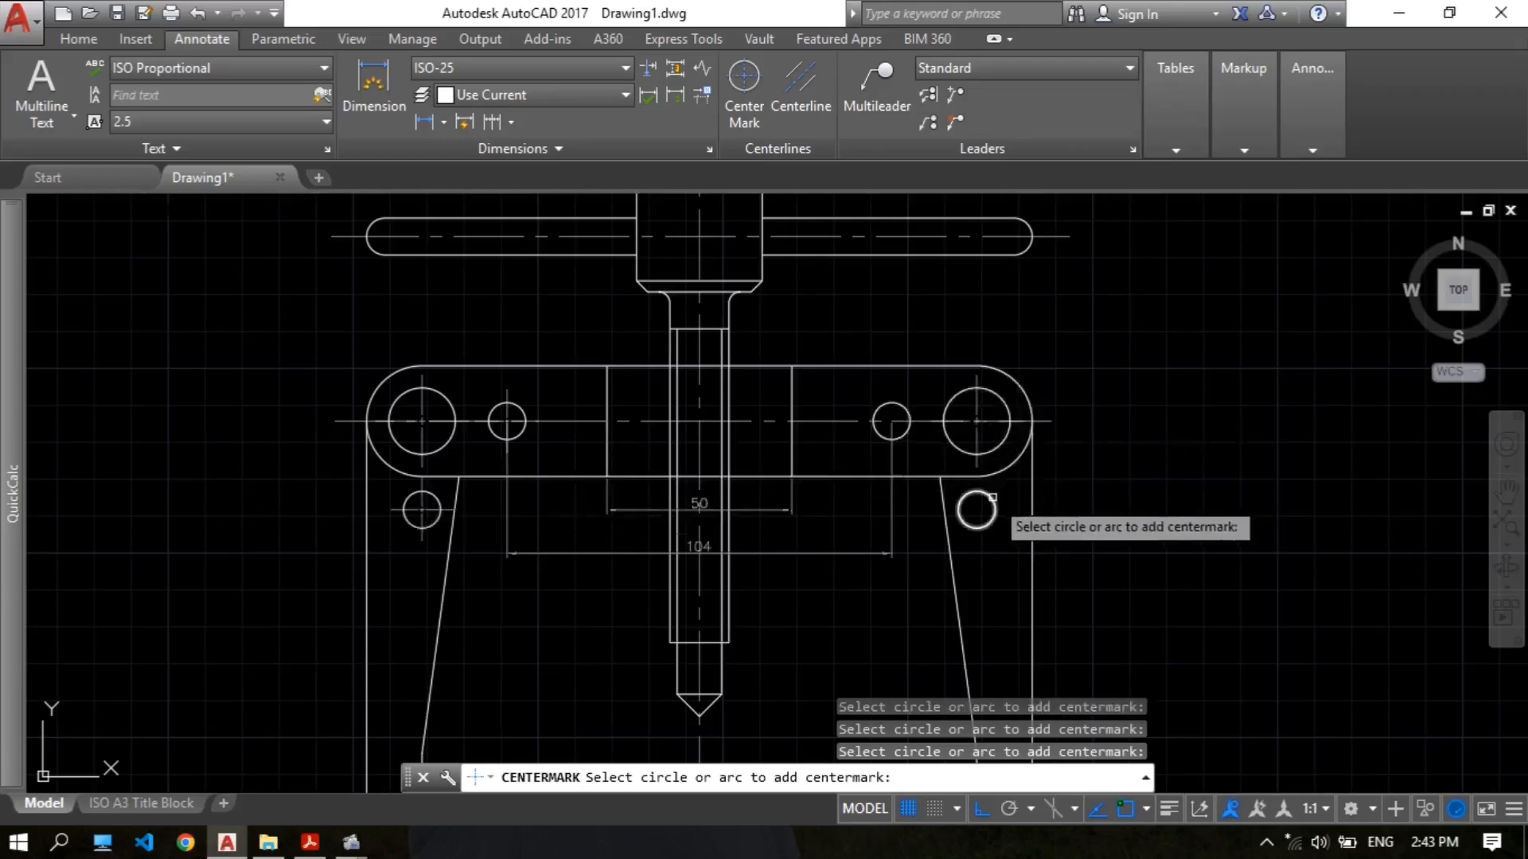
pyautogui.click(991, 498)
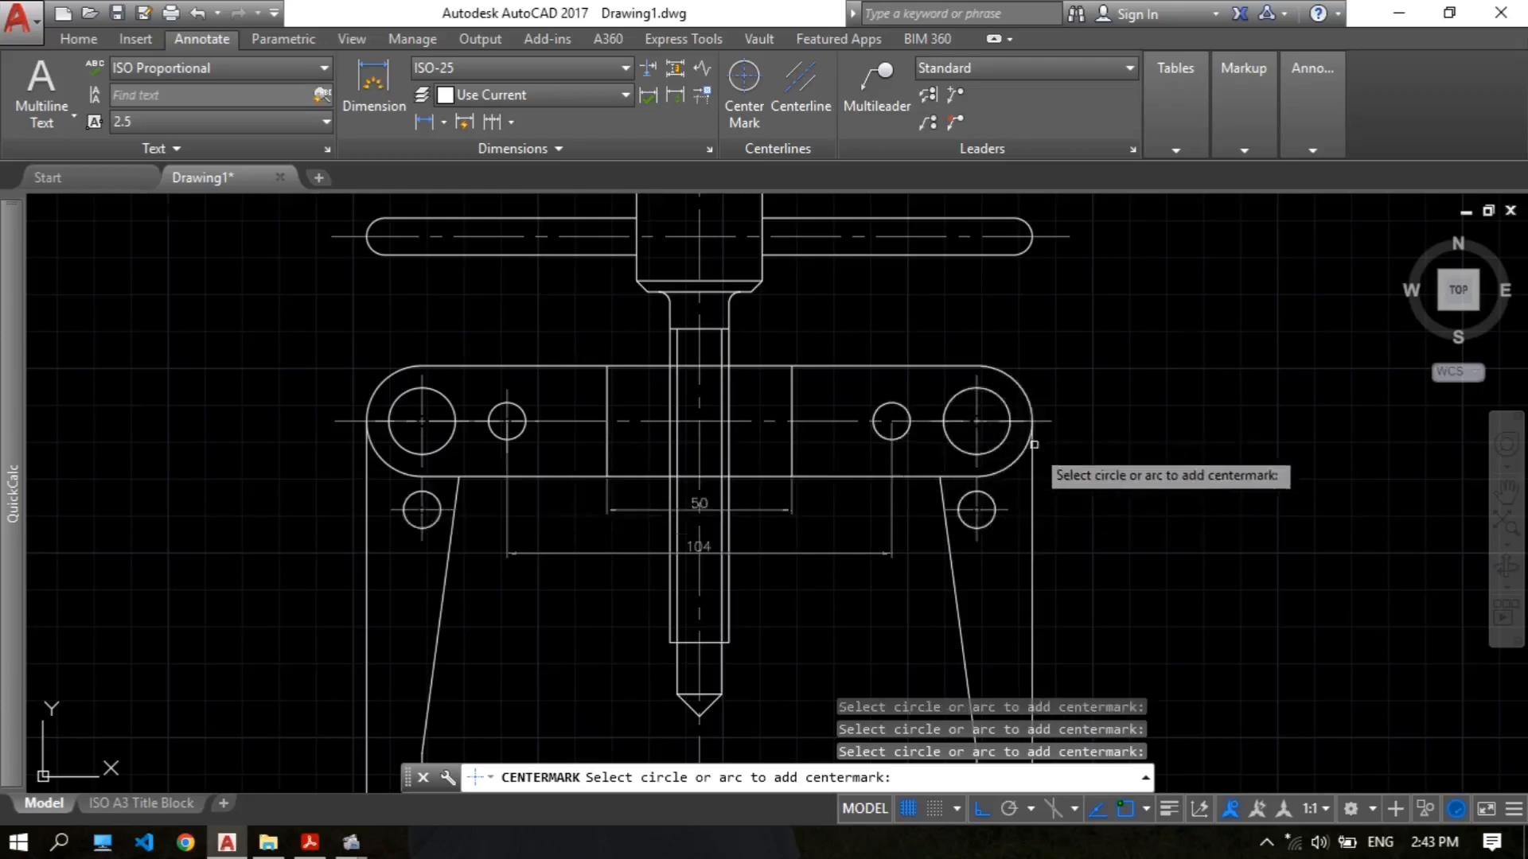
pyautogui.click(890, 403)
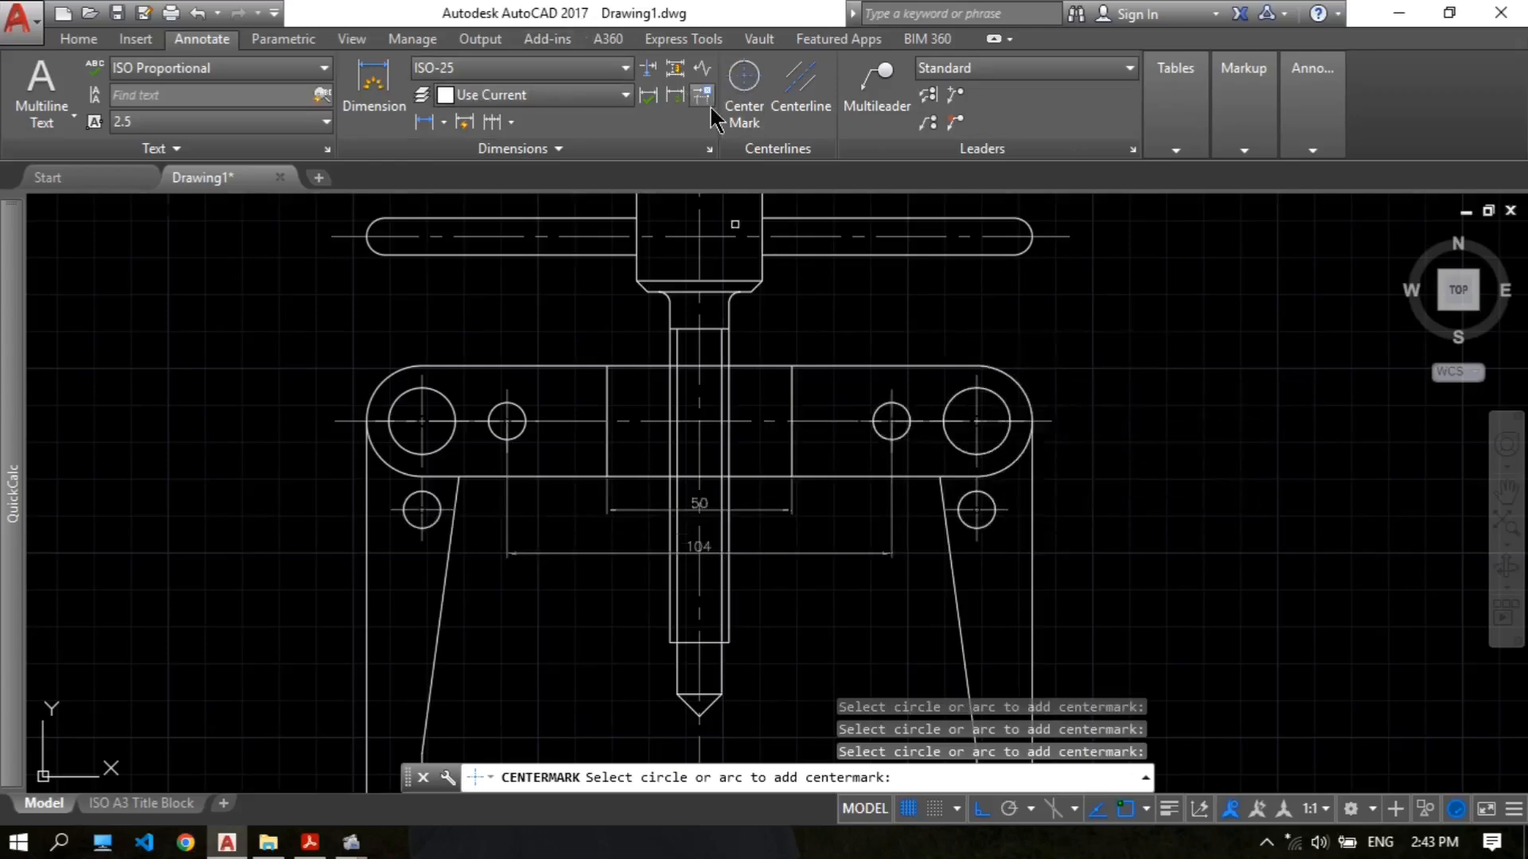
# Step: Add a linear dimension between the centres of the two jaw holes, placed below the other two horizontal dimensions
pyautogui.click(79, 39)
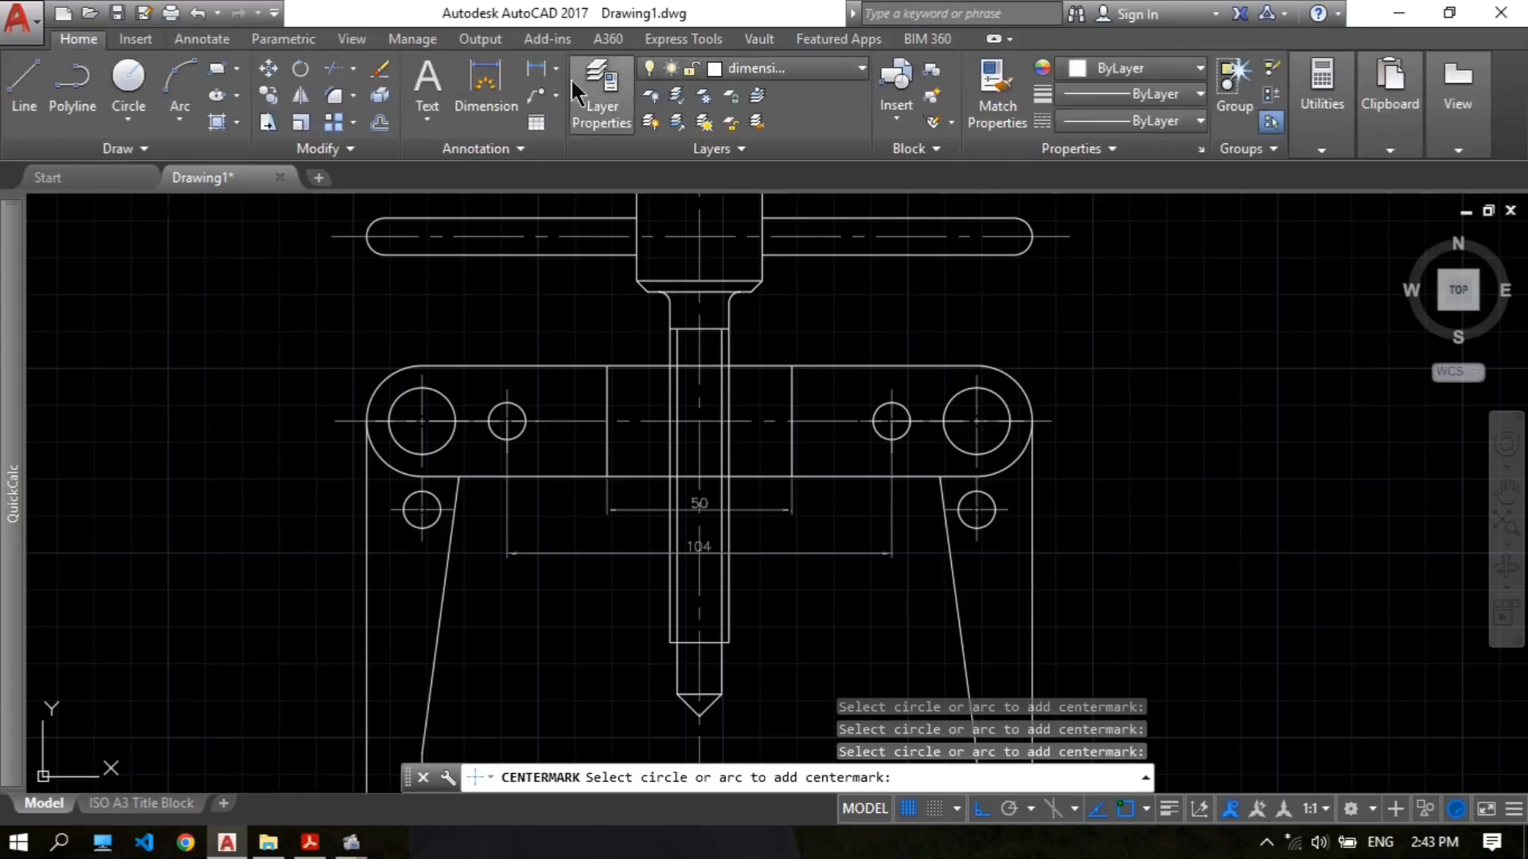
pyautogui.click(536, 68)
pyautogui.scroll(2, 481, 472)
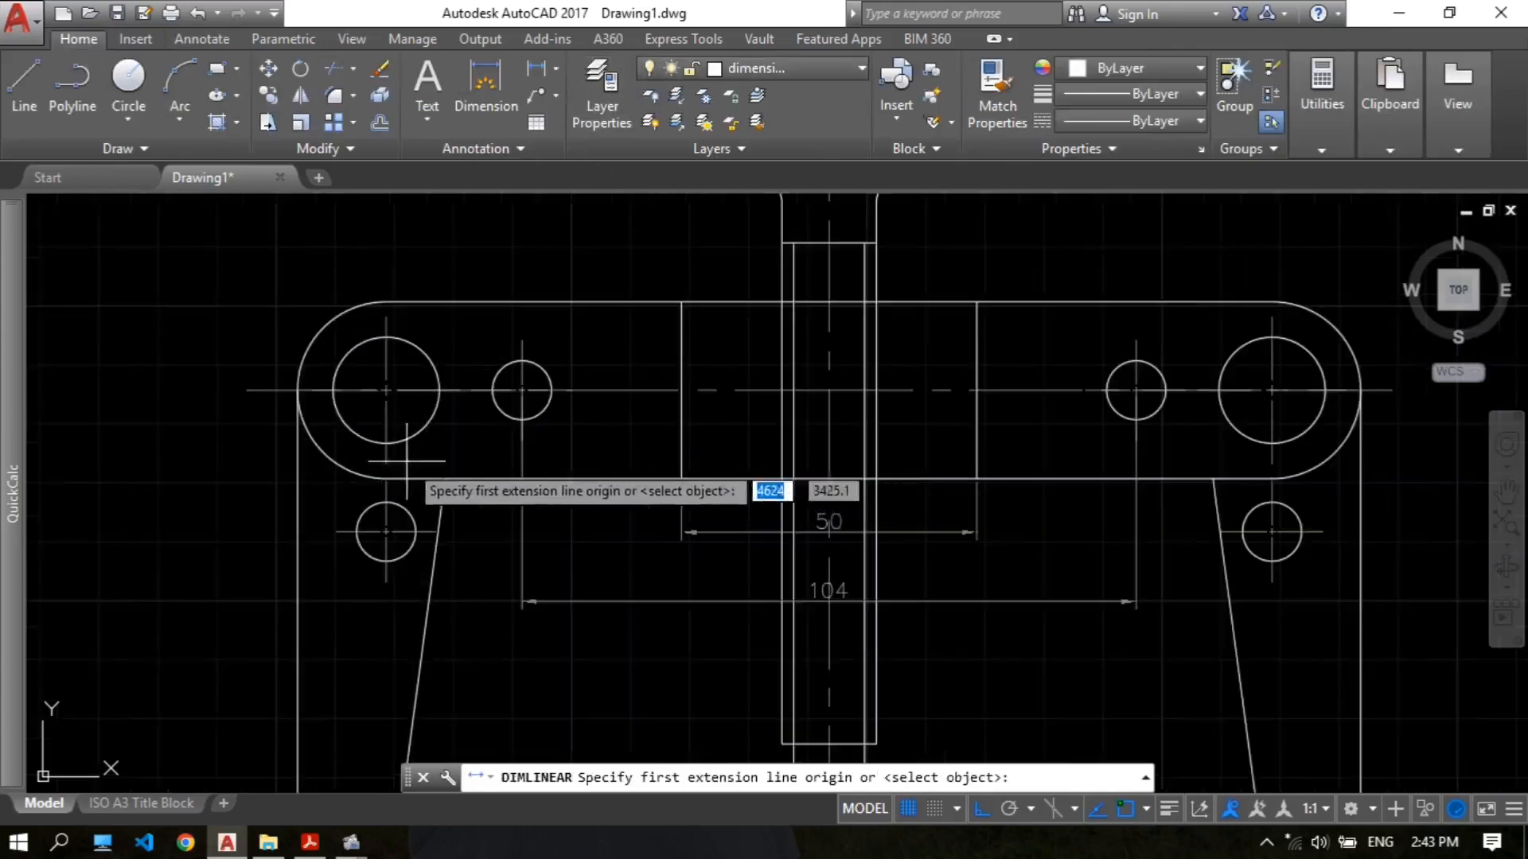
pyautogui.click(386, 532)
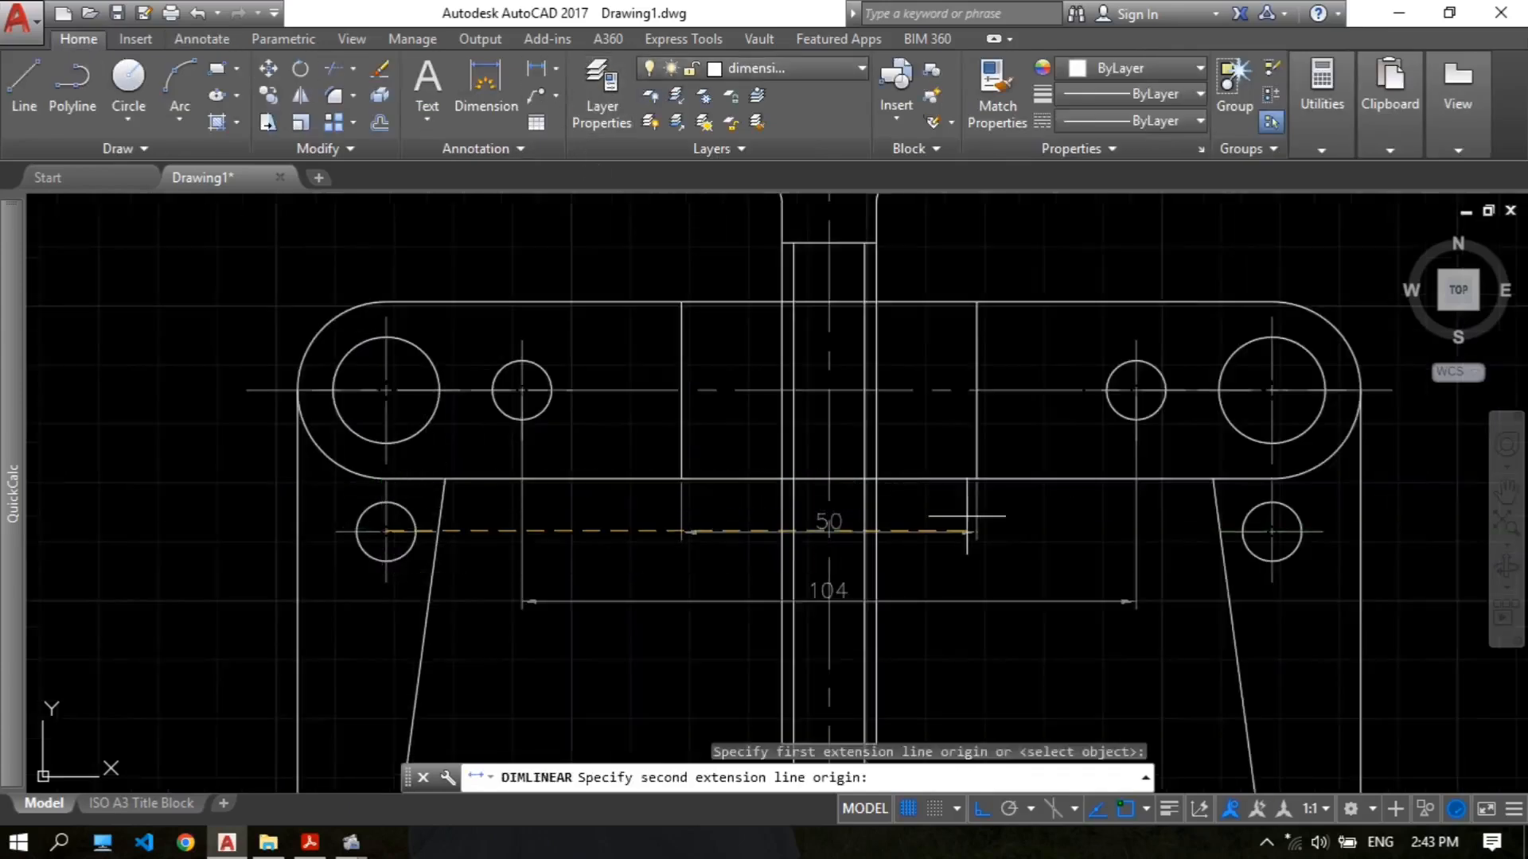
pyautogui.click(1271, 532)
pyautogui.moveTo(1066, 652); pyautogui.dragTo(1038, 553, button='middle')
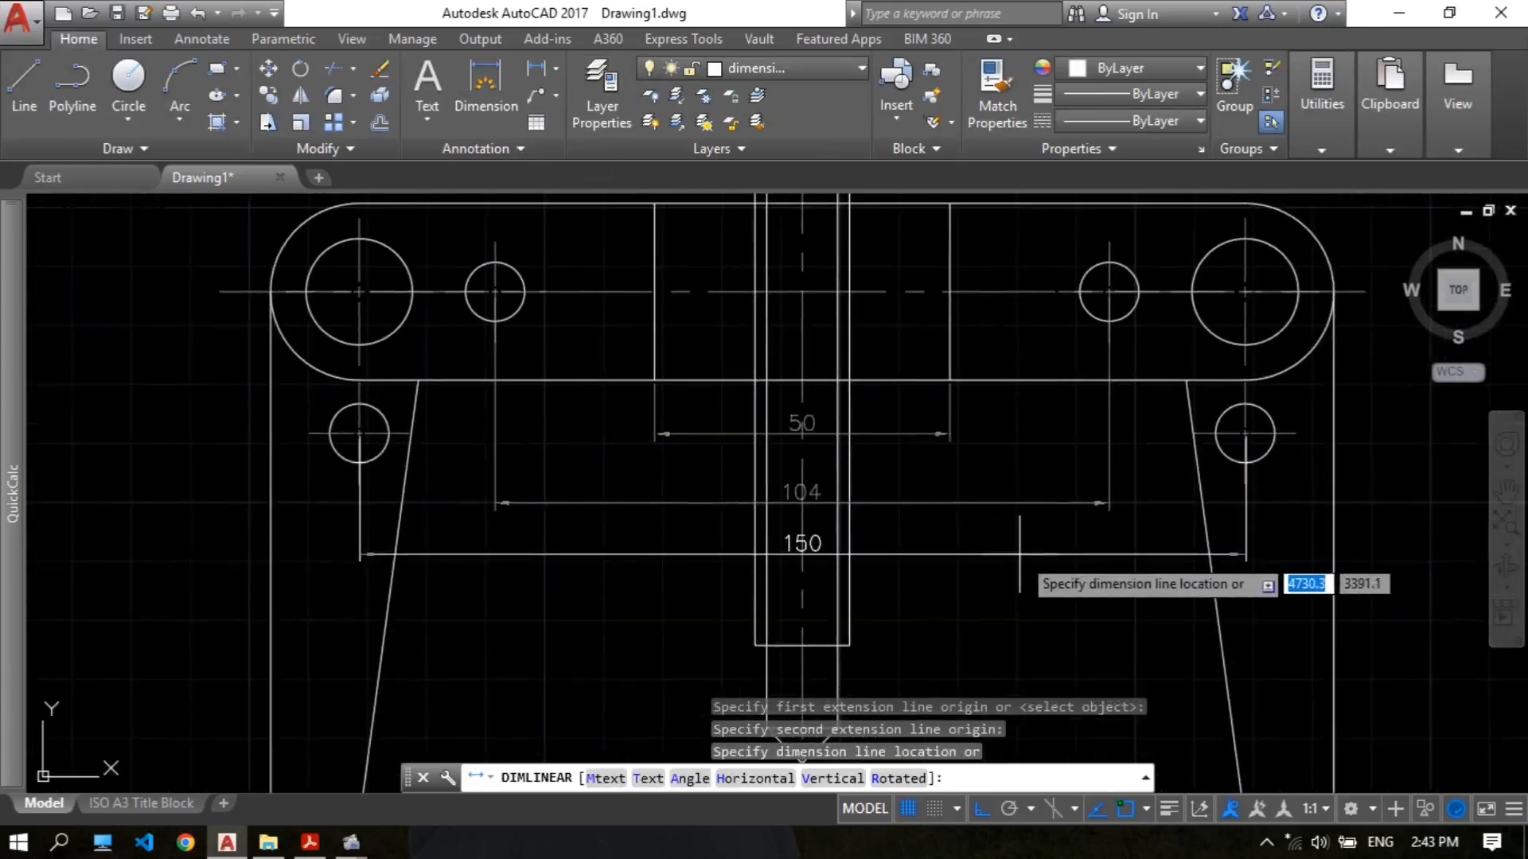
pyautogui.click(1027, 557)
pyautogui.scroll(-2, 955, 436)
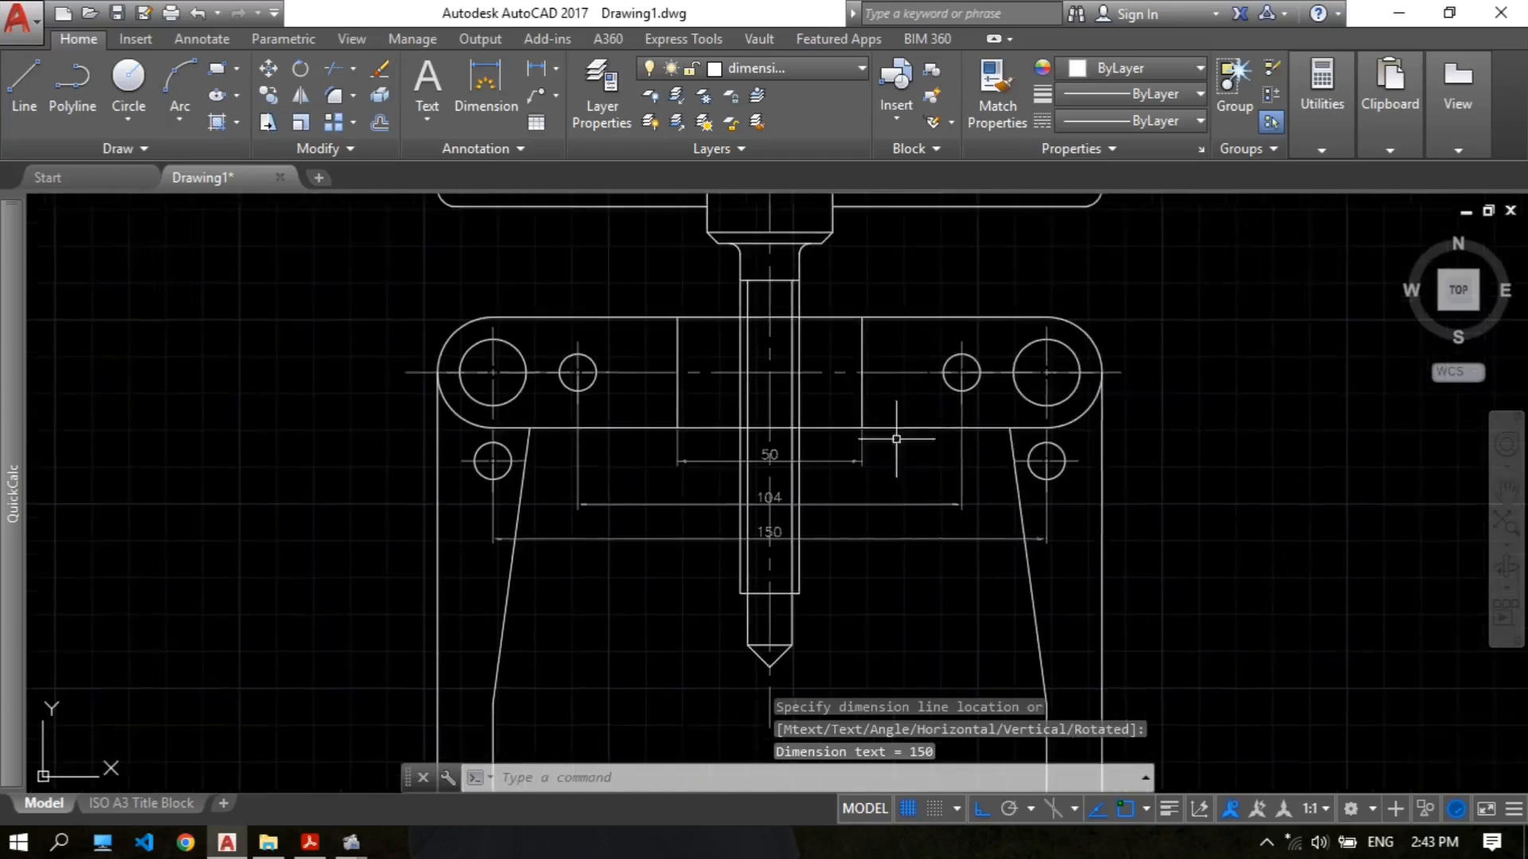
pyautogui.scroll(2, 747, 487)
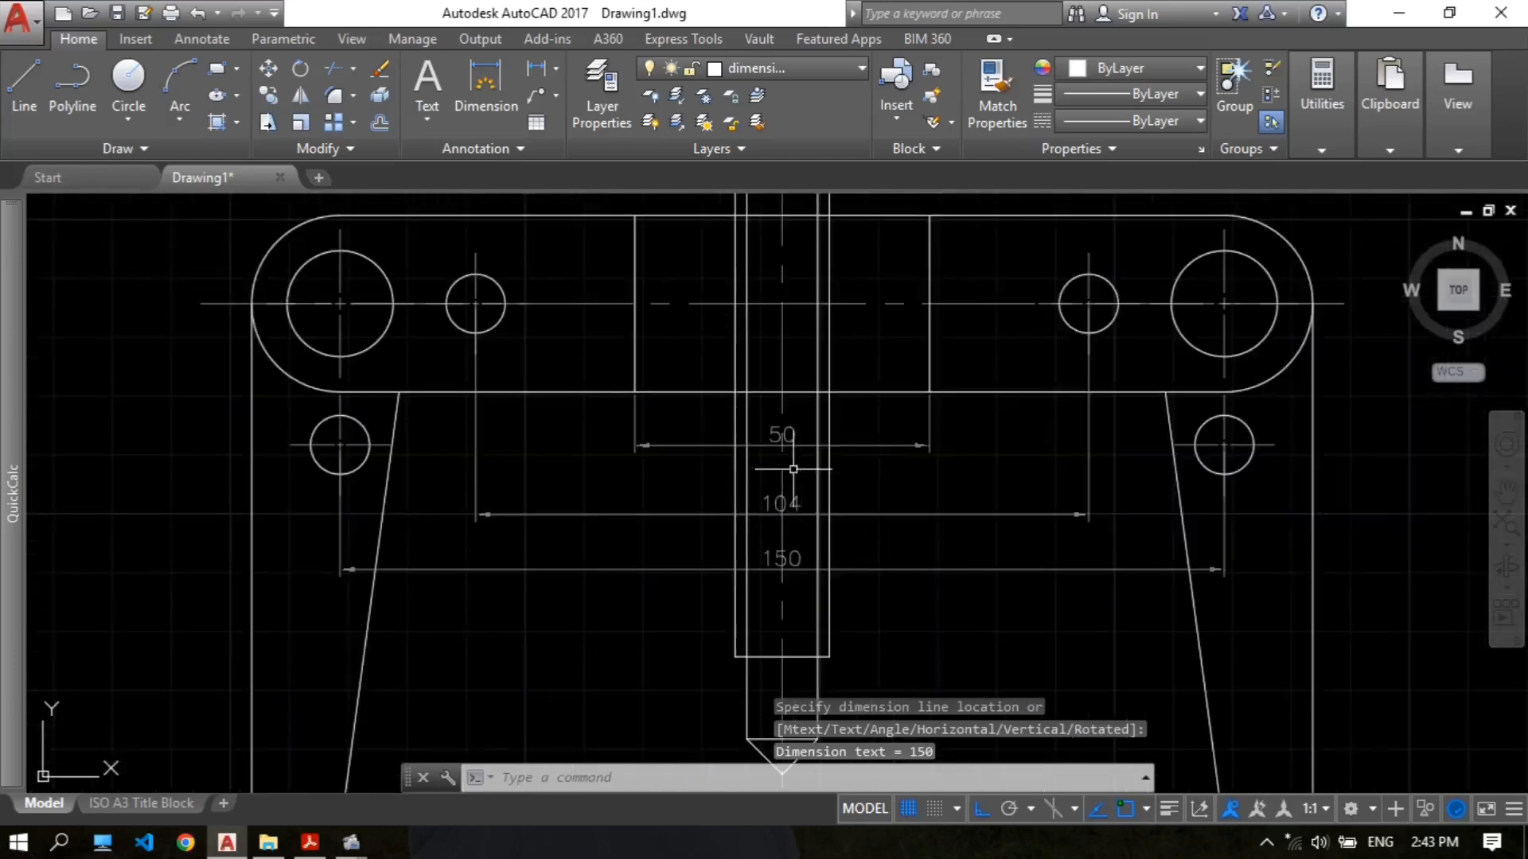
pyautogui.scroll(-2, 916, 471)
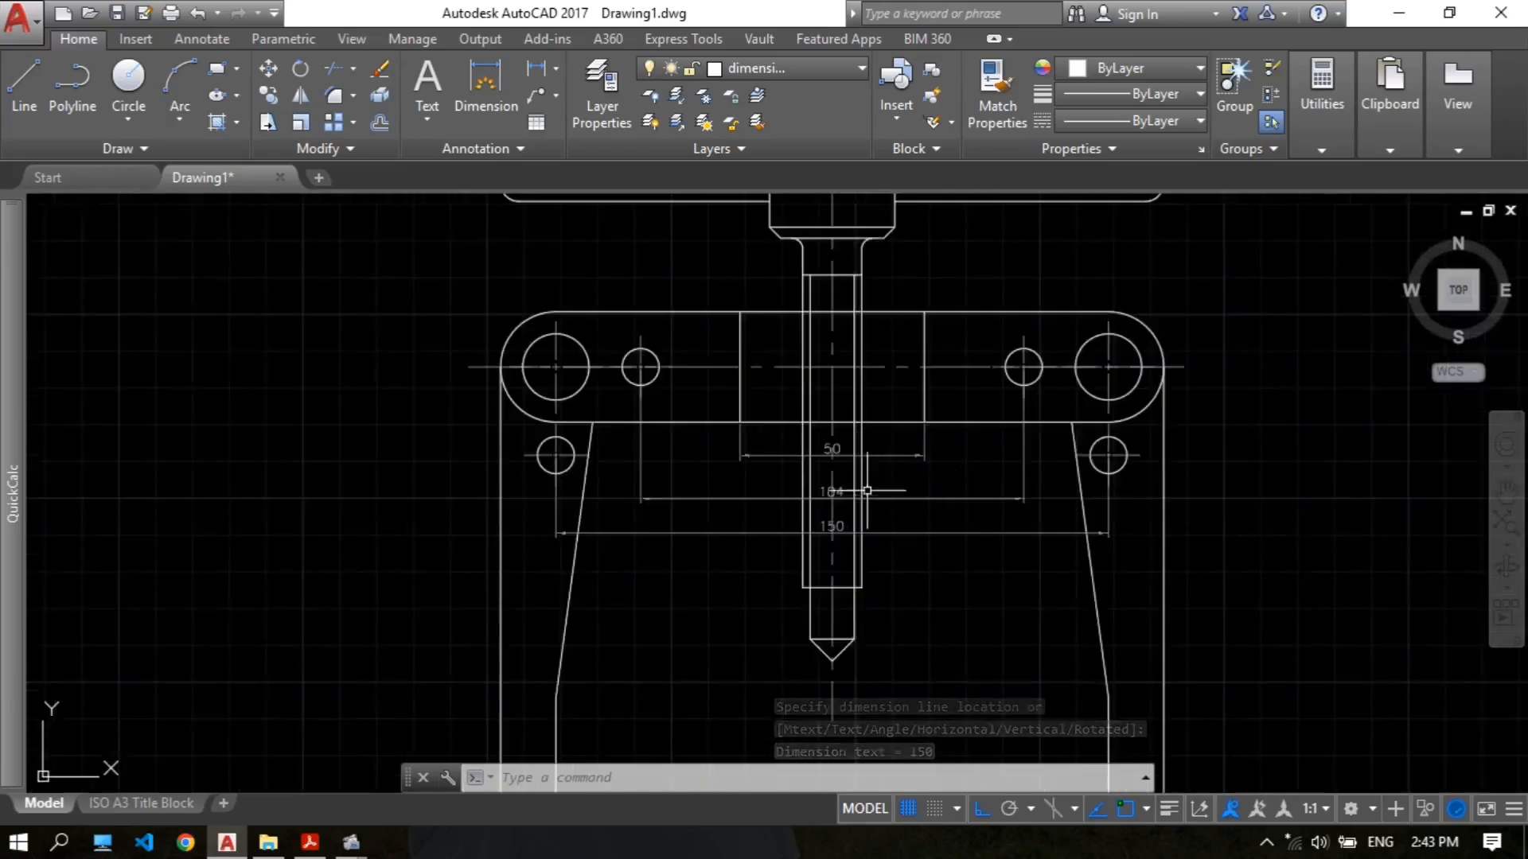
pyautogui.scroll(-1, 987, 445)
pyautogui.moveTo(996, 446); pyautogui.dragTo(956, 456, button='middle')
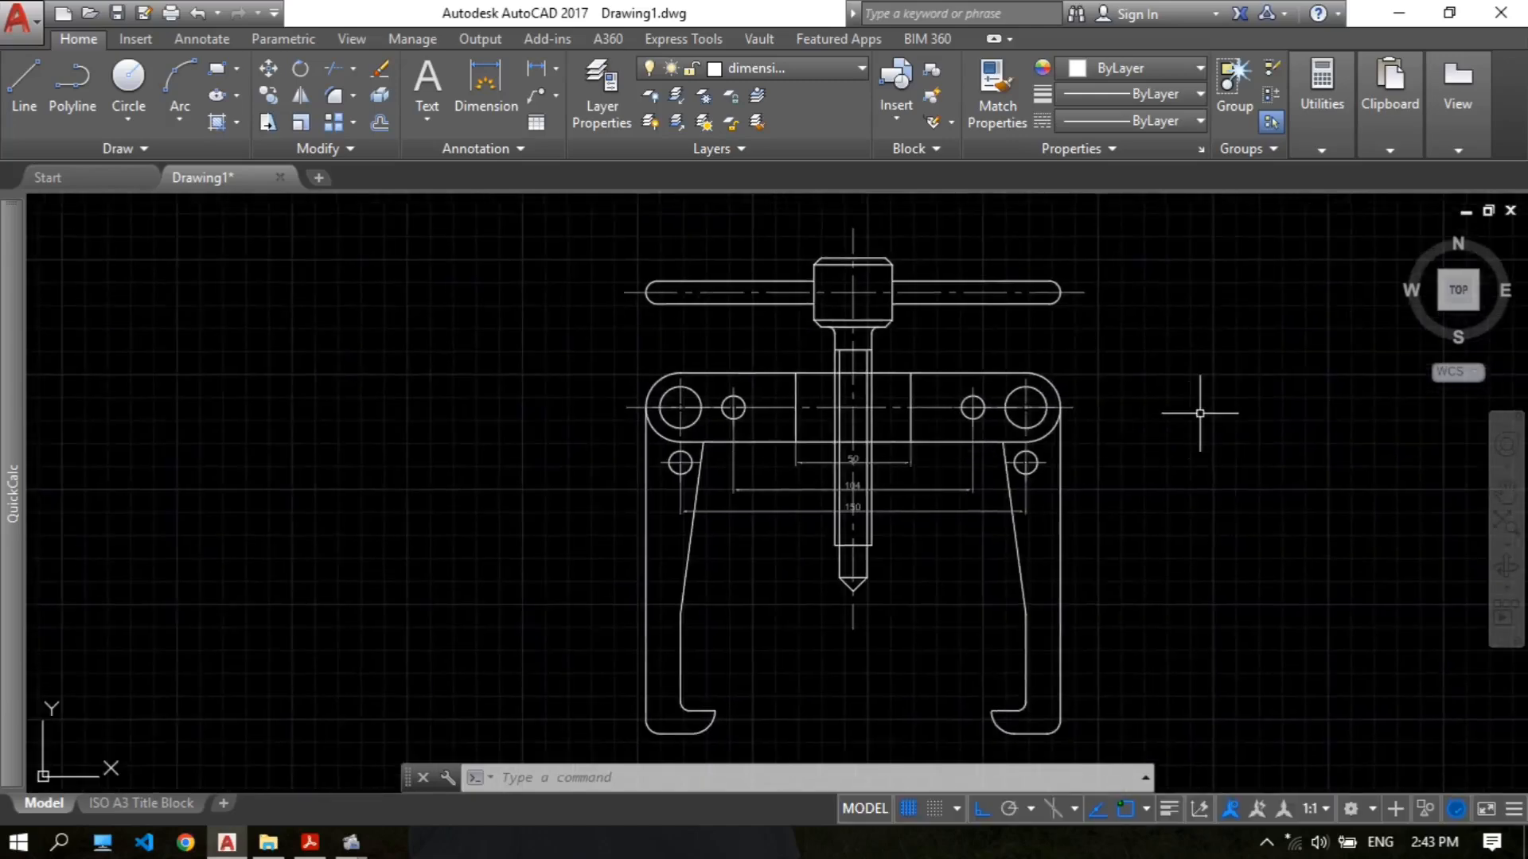
# Step: Open the ISO-25 dimension style for modification and set its linear dimension precision to 0.0
pyautogui.write('im')
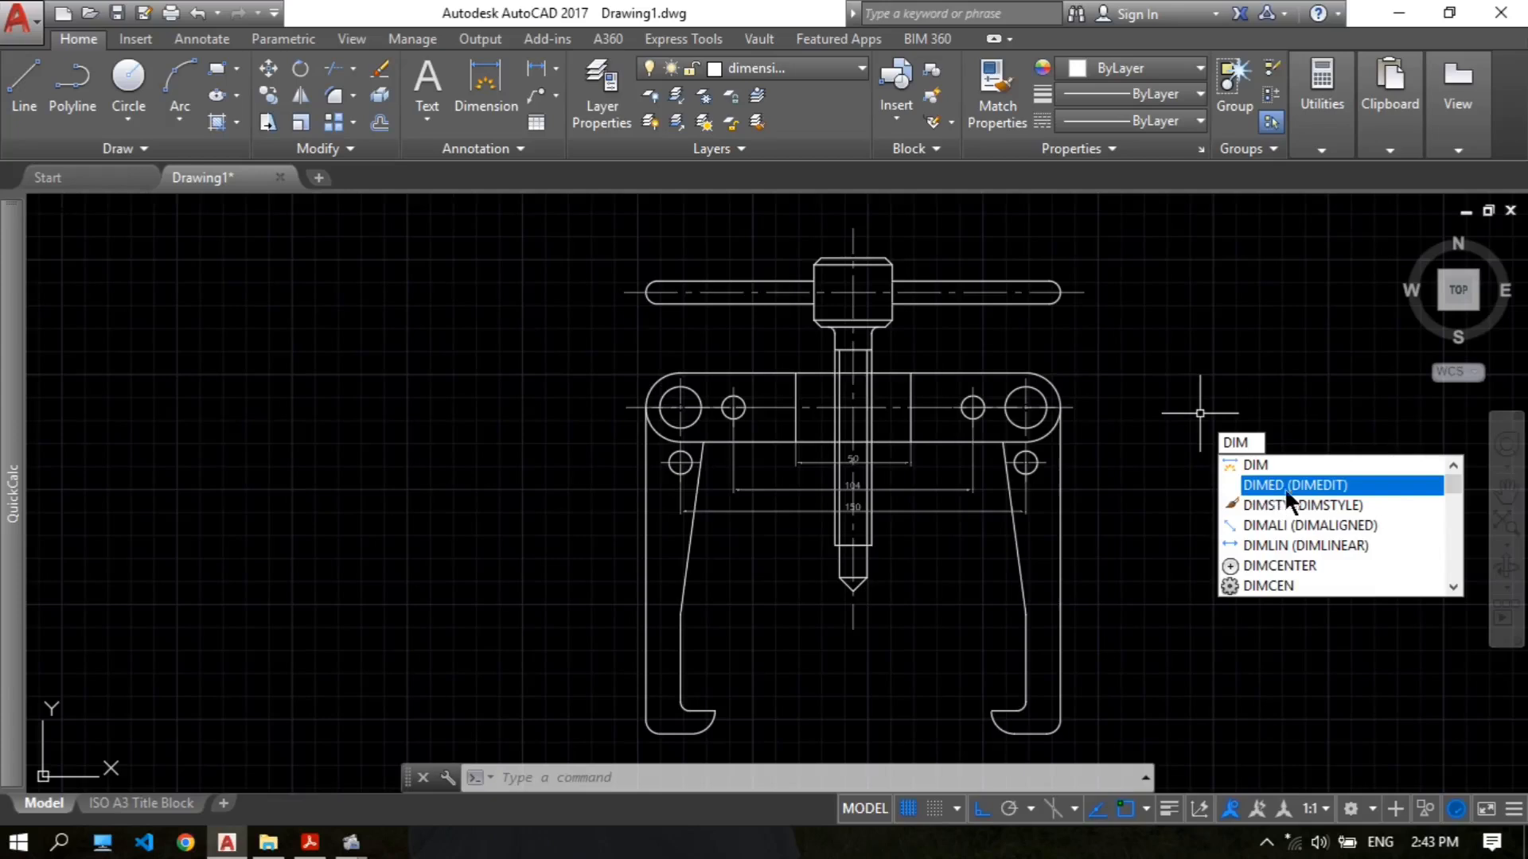
pyautogui.click(1292, 505)
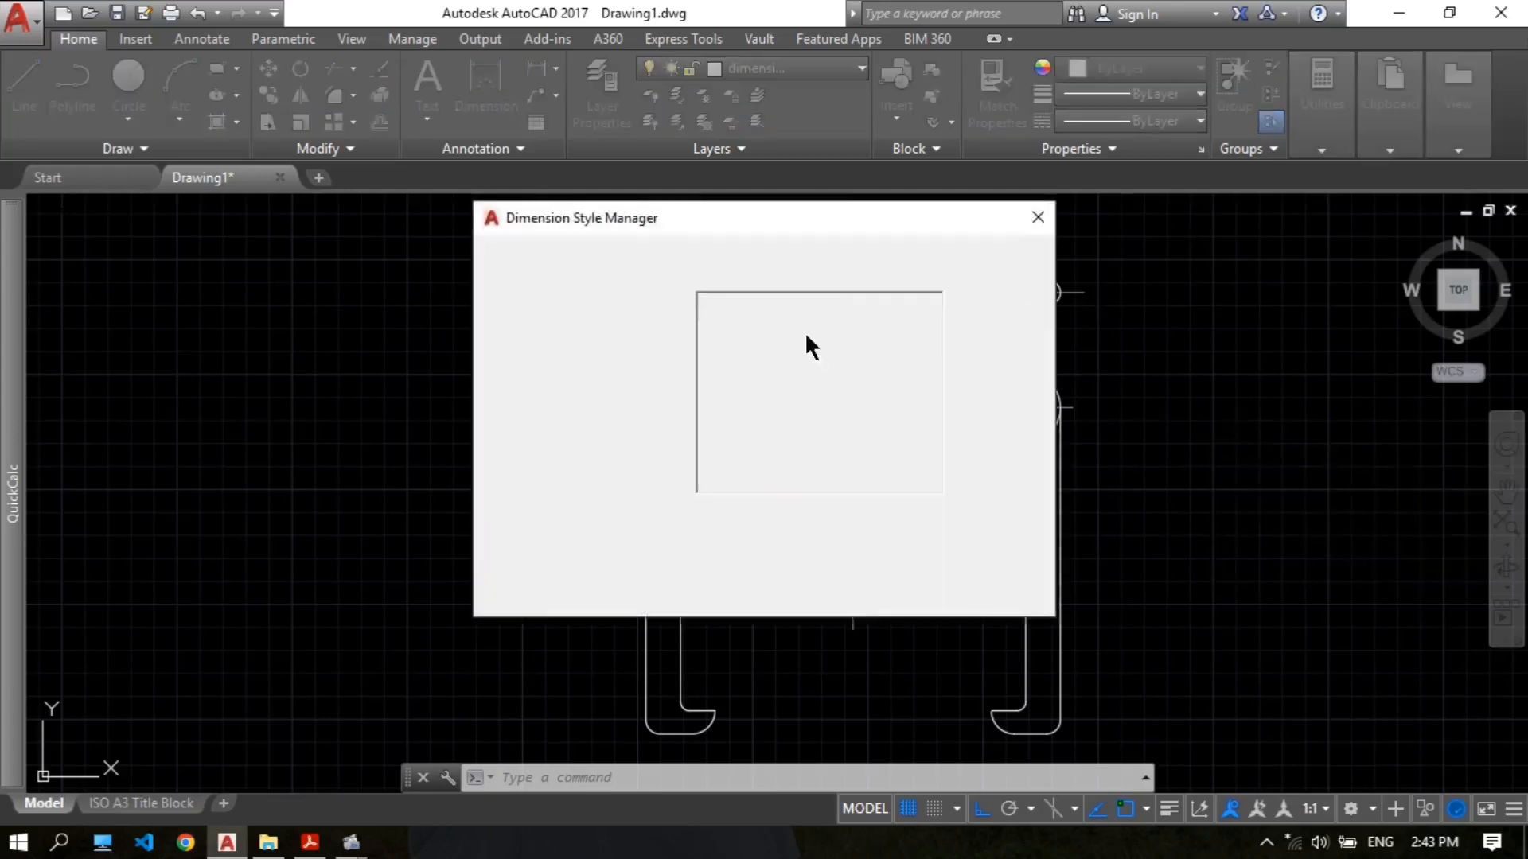
pyautogui.click(994, 371)
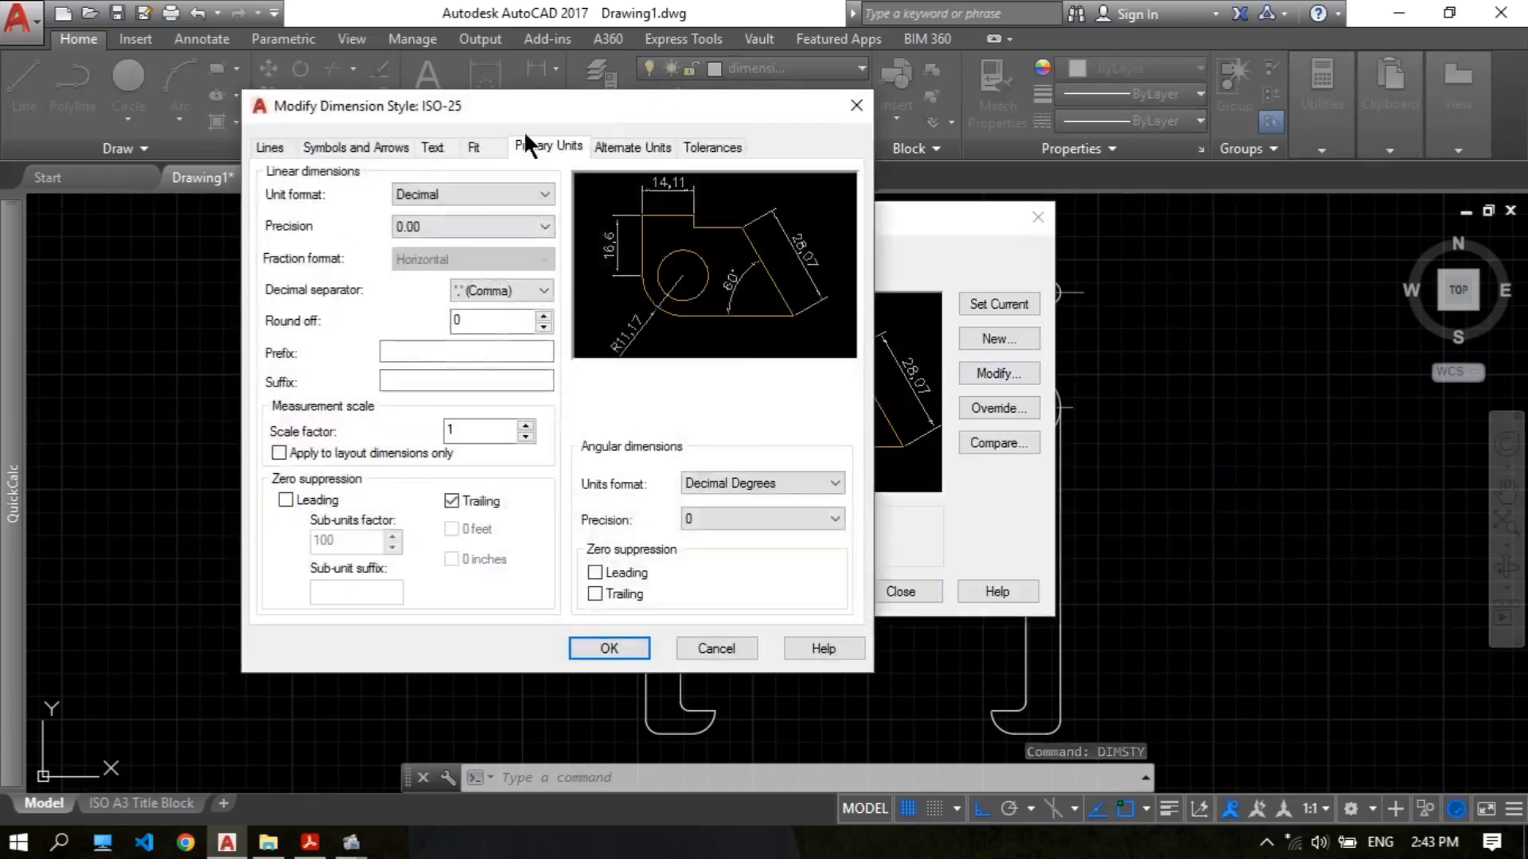
pyautogui.click(442, 227)
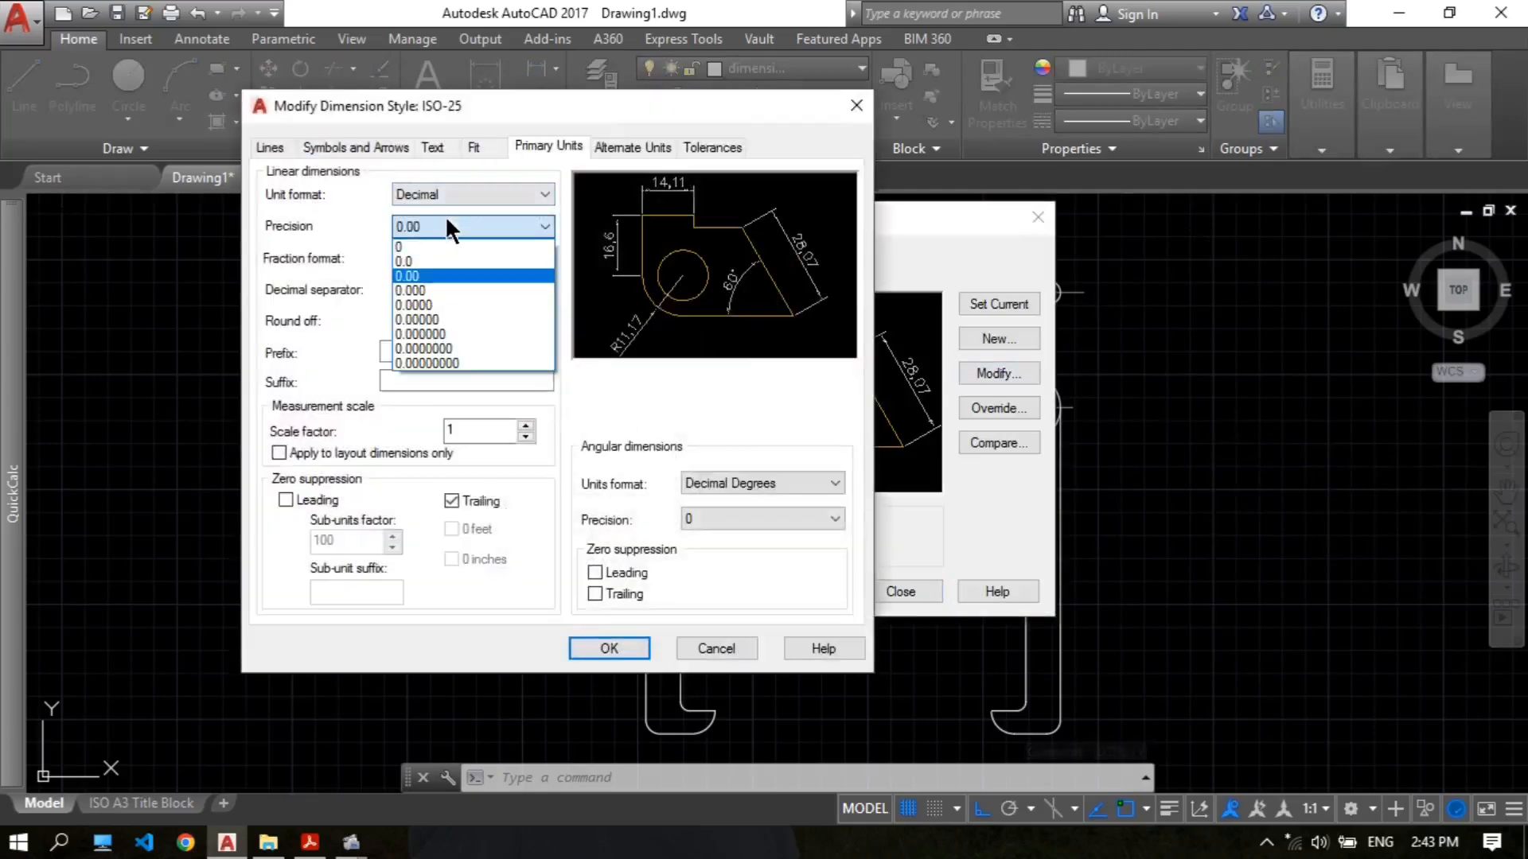
pyautogui.click(432, 250)
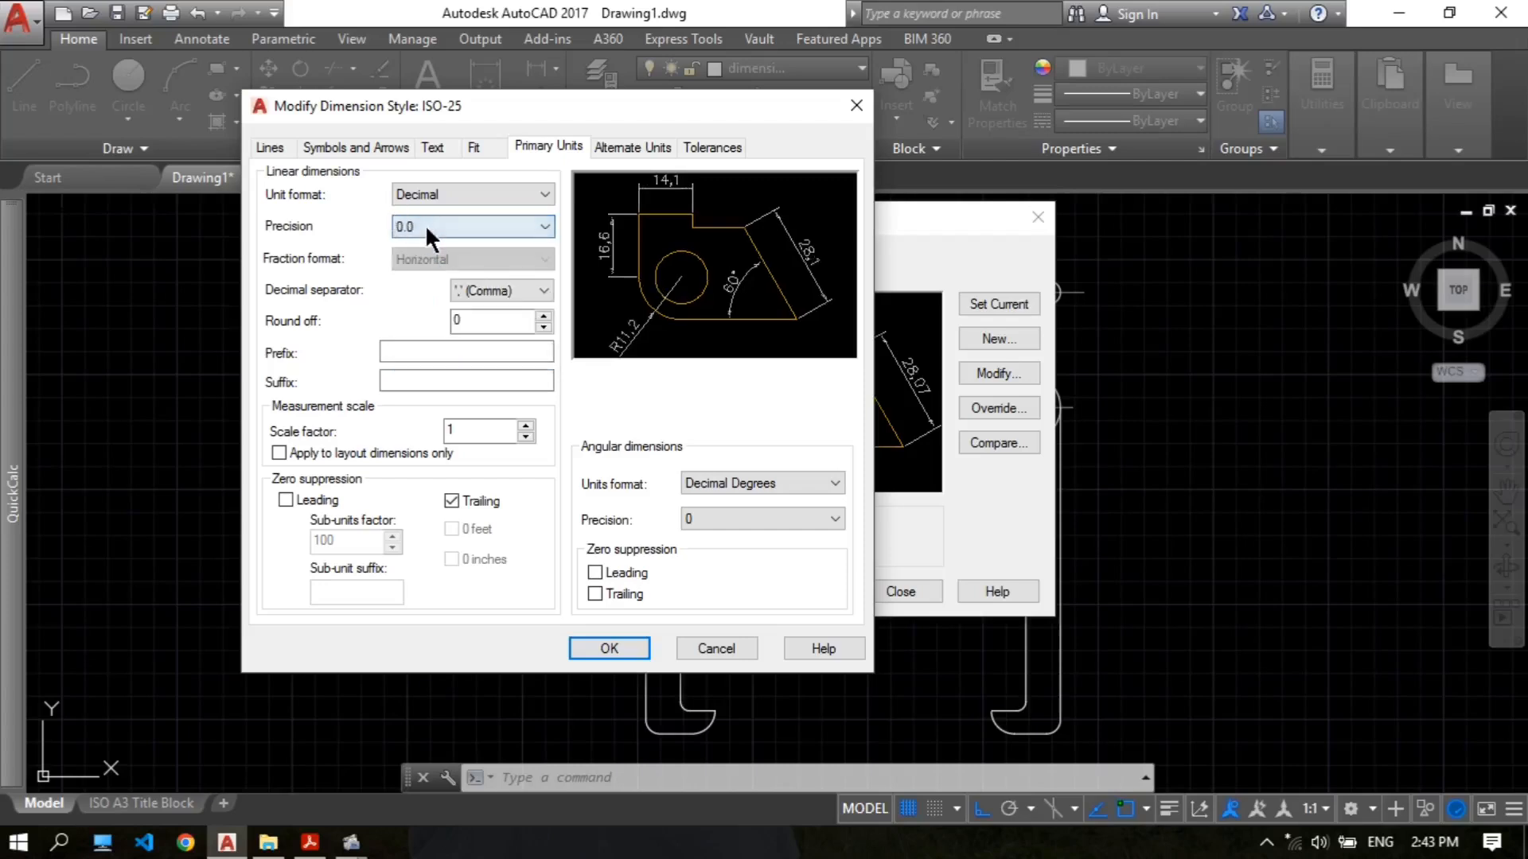
pyautogui.click(425, 224)
pyautogui.click(422, 238)
pyautogui.click(420, 235)
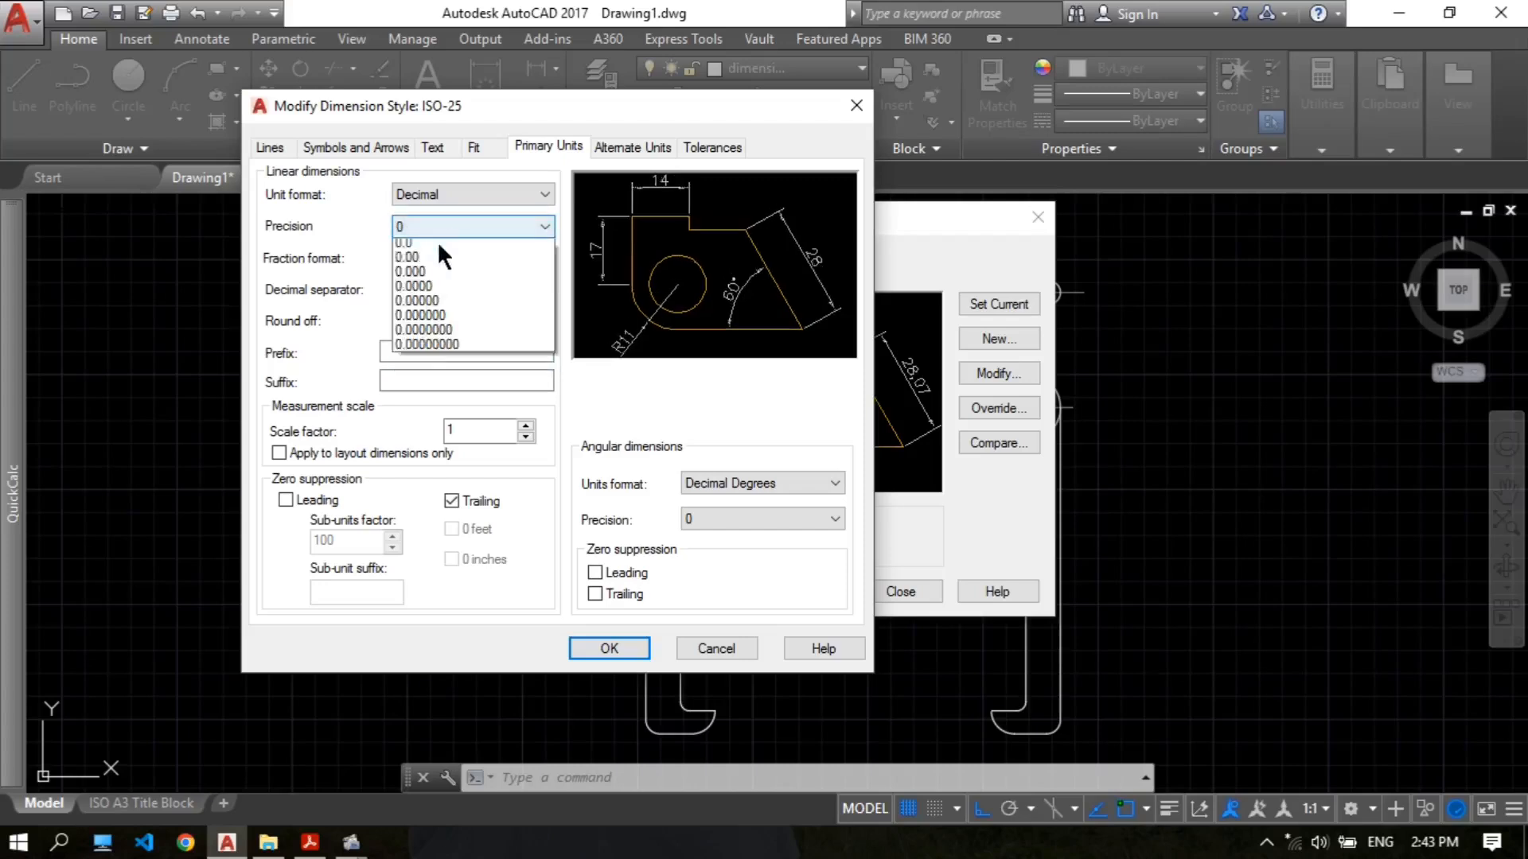
pyautogui.click(430, 256)
# Step: Review the ISO-25 style's arrow, text and fit settings, apply the modified style and close the Dimension Style Manager
pyautogui.click(368, 151)
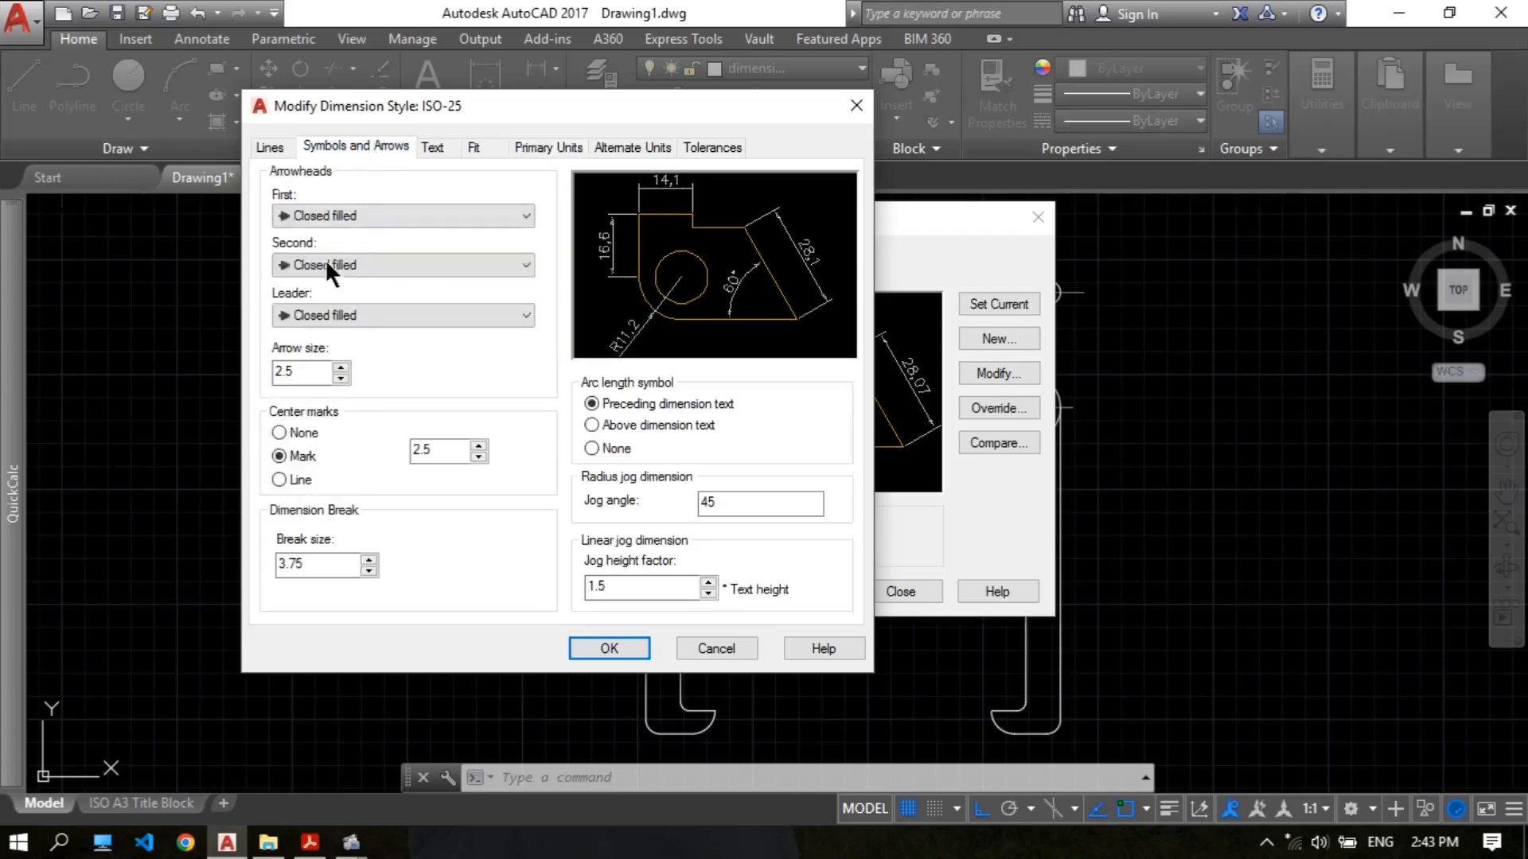
pyautogui.click(430, 148)
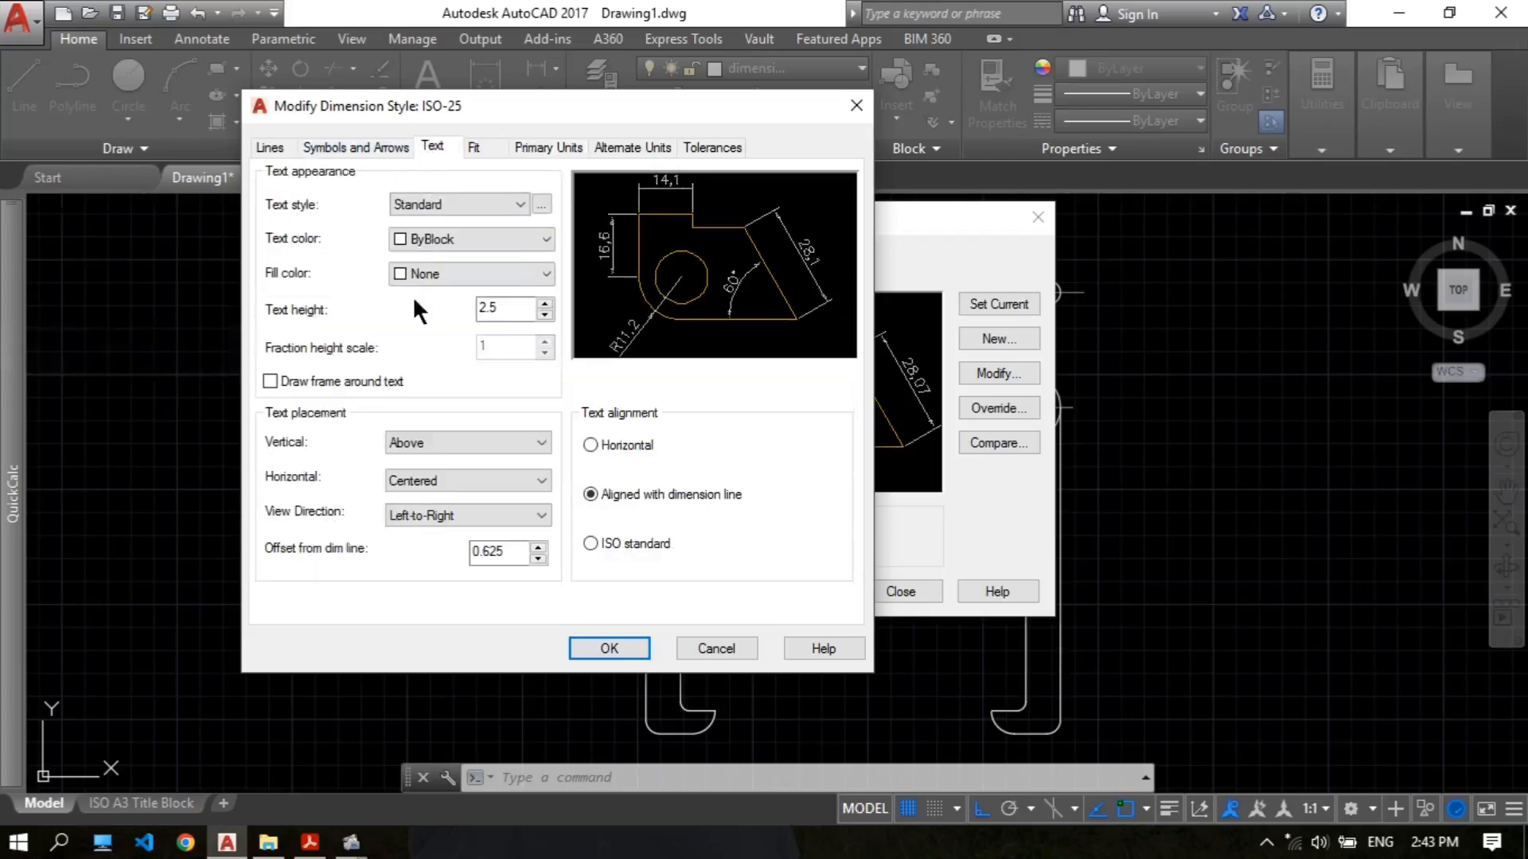
pyautogui.click(482, 148)
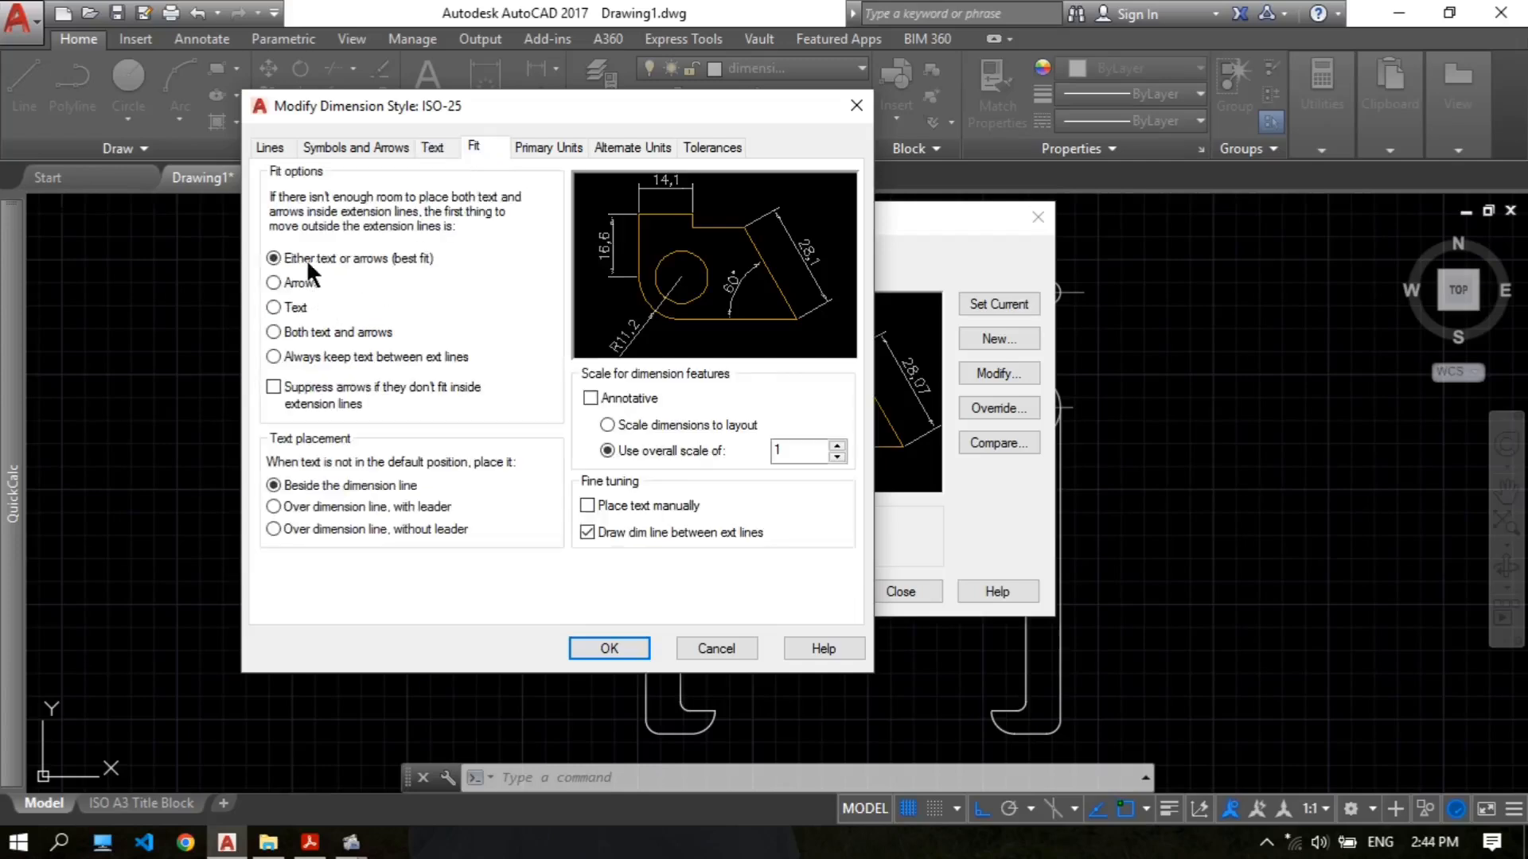
pyautogui.click(547, 150)
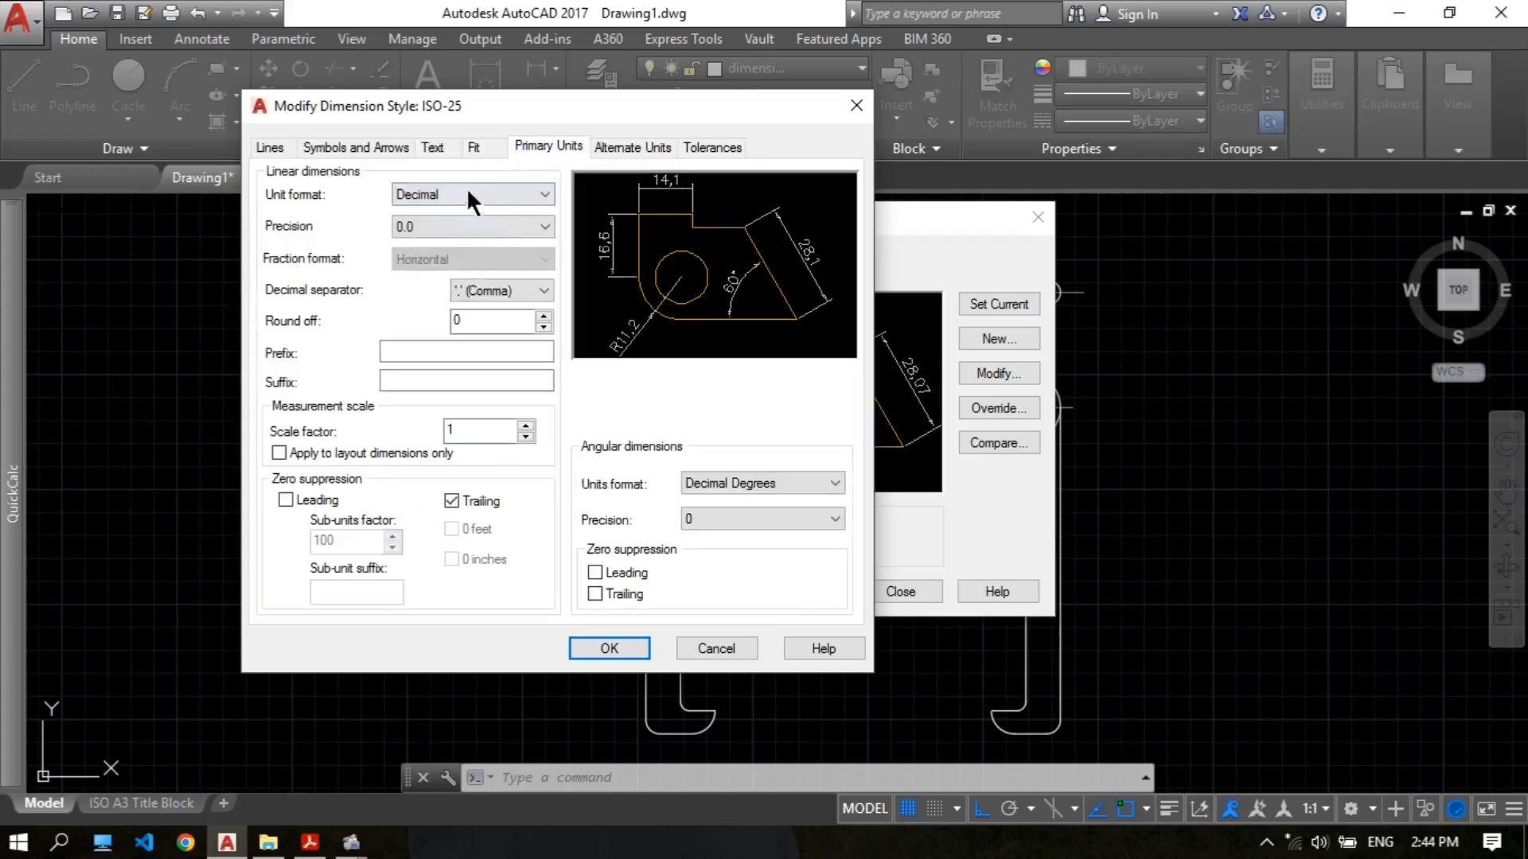
pyautogui.click(618, 646)
pyautogui.click(933, 595)
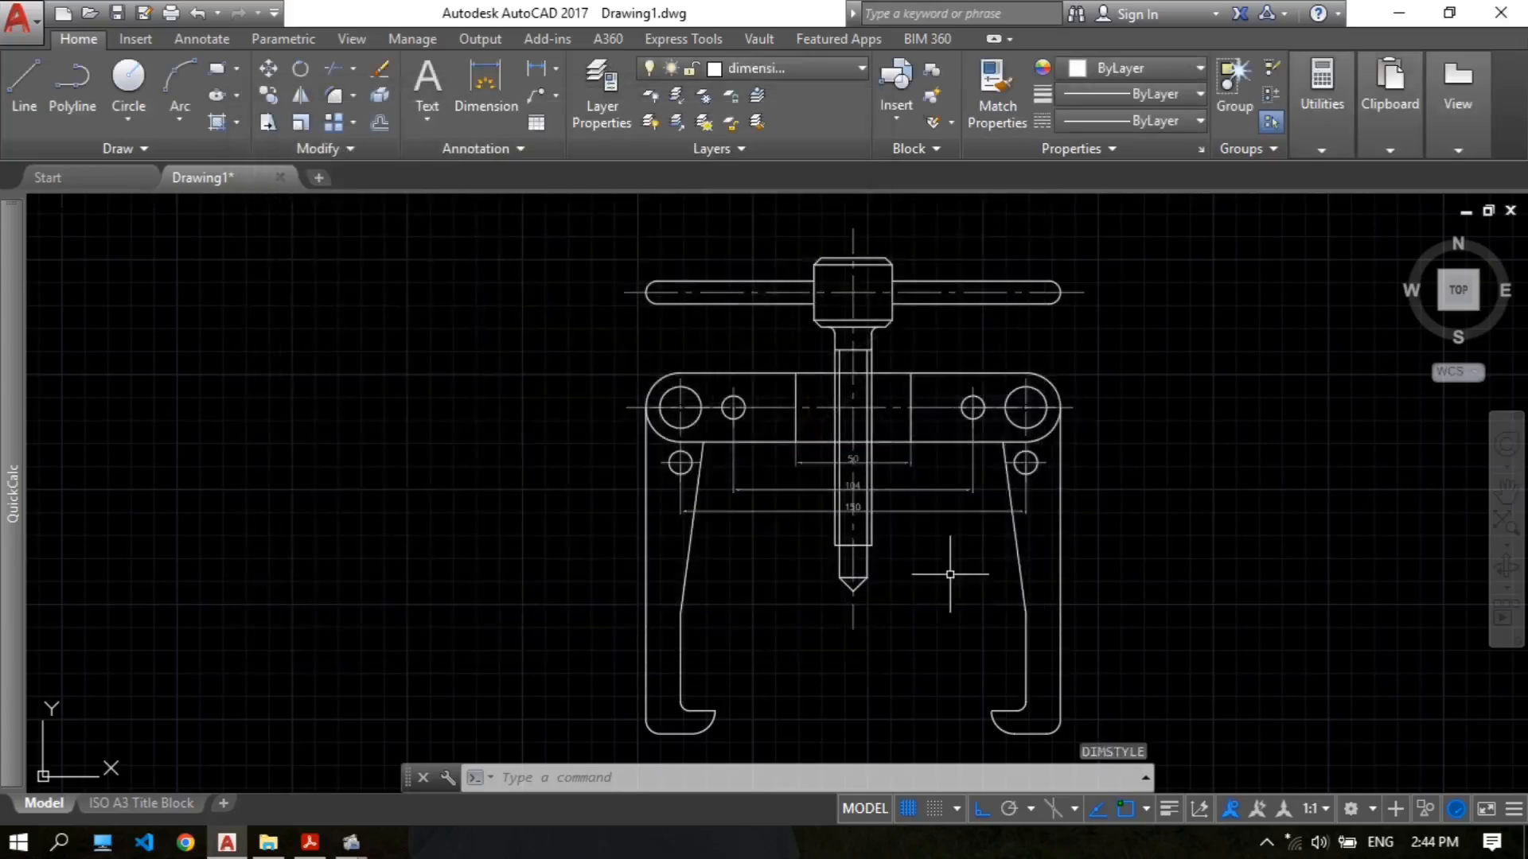
# Step: Add a vertical linear dimension from the screw's pointed tip to the lower end of its thread, placed just right of the screw
pyautogui.scroll(2, 837, 427)
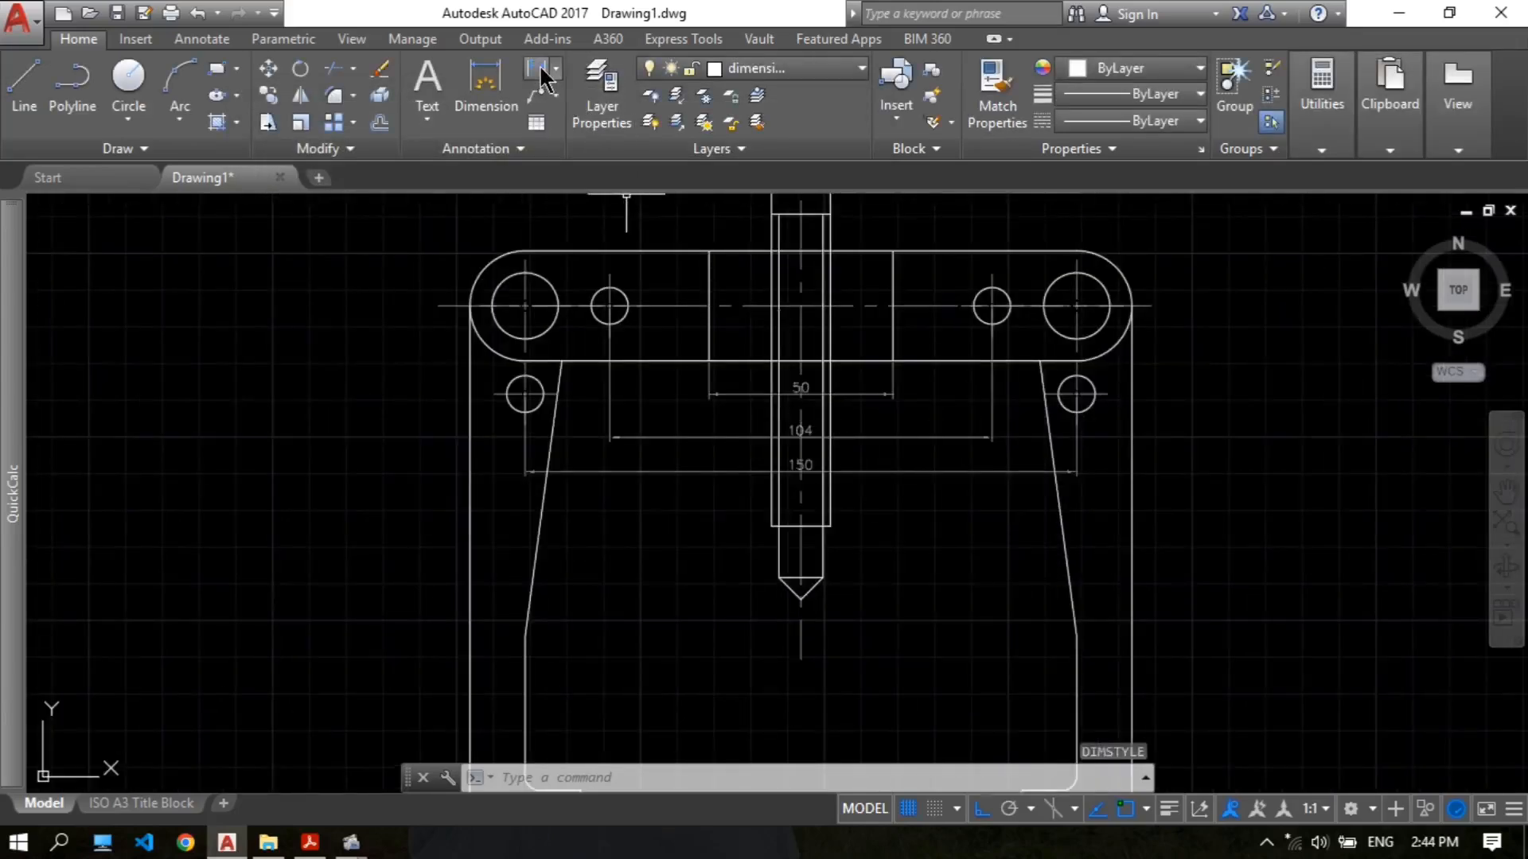
pyautogui.click(310, 845)
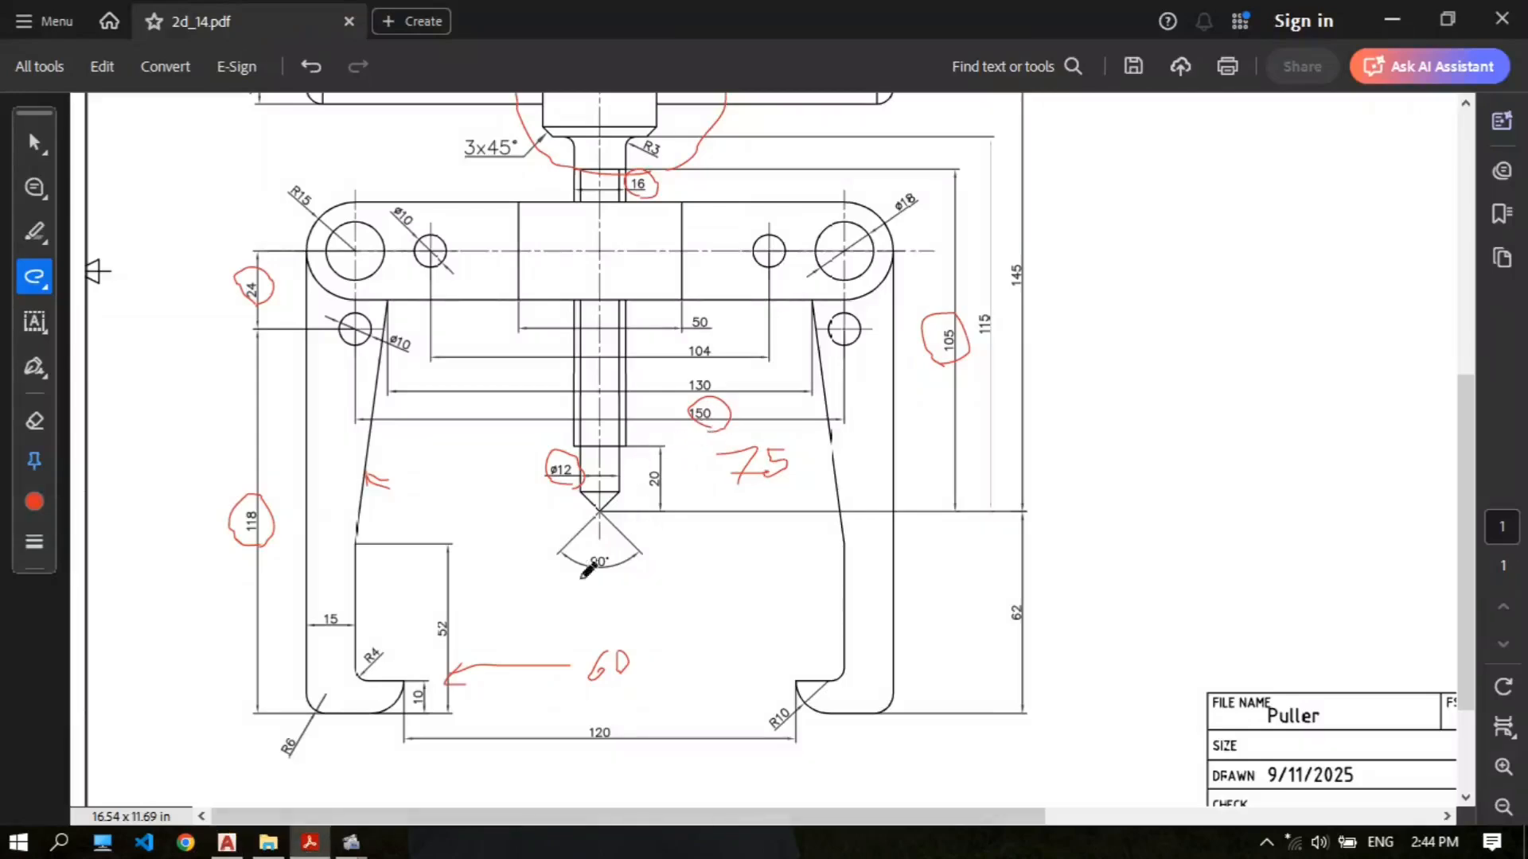
pyautogui.click(227, 843)
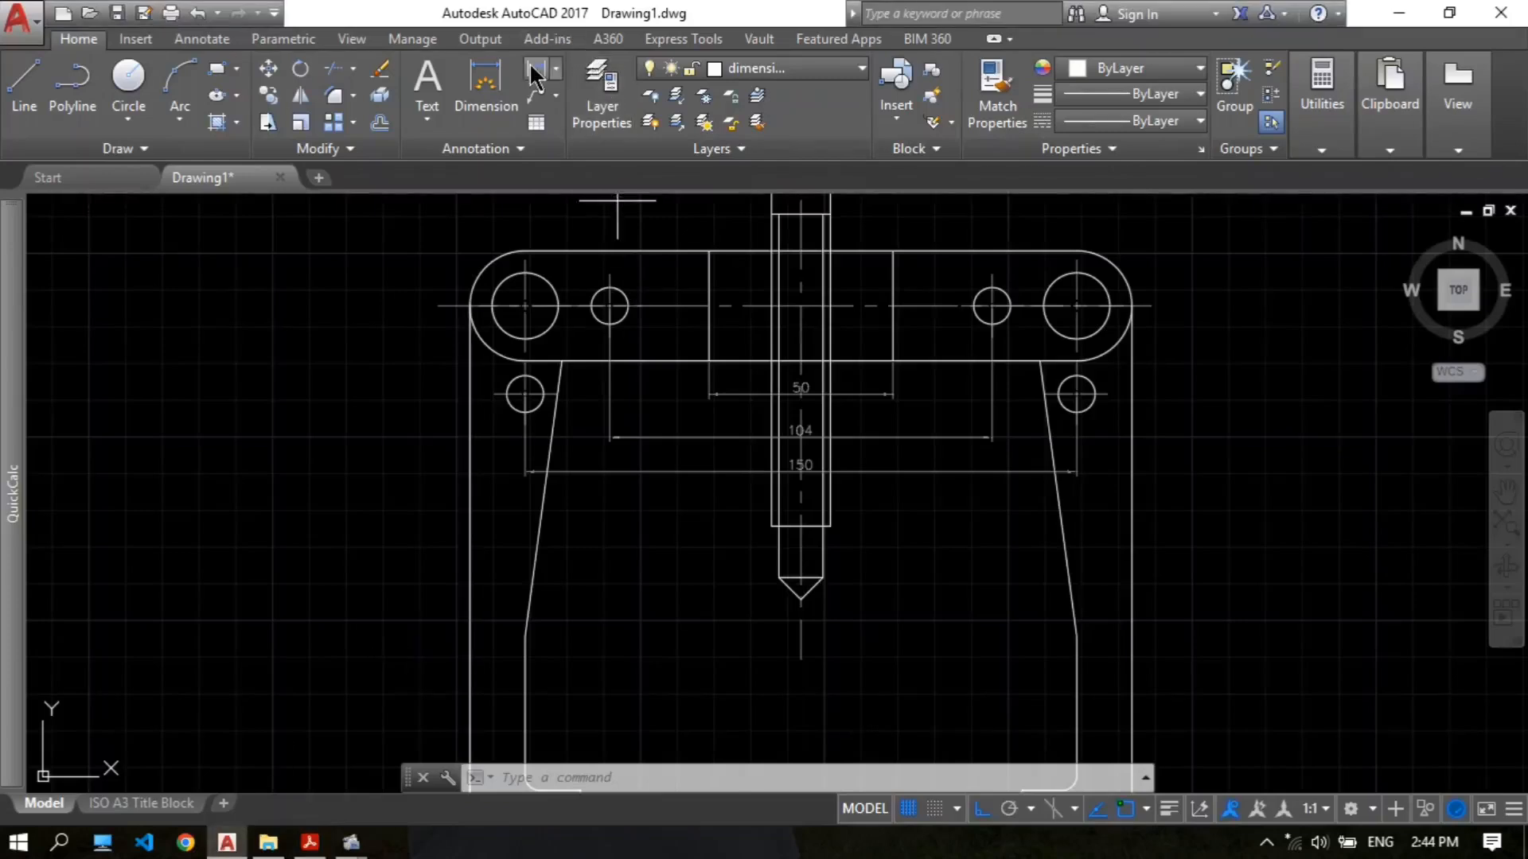
pyautogui.click(534, 71)
pyautogui.scroll(2, 852, 618)
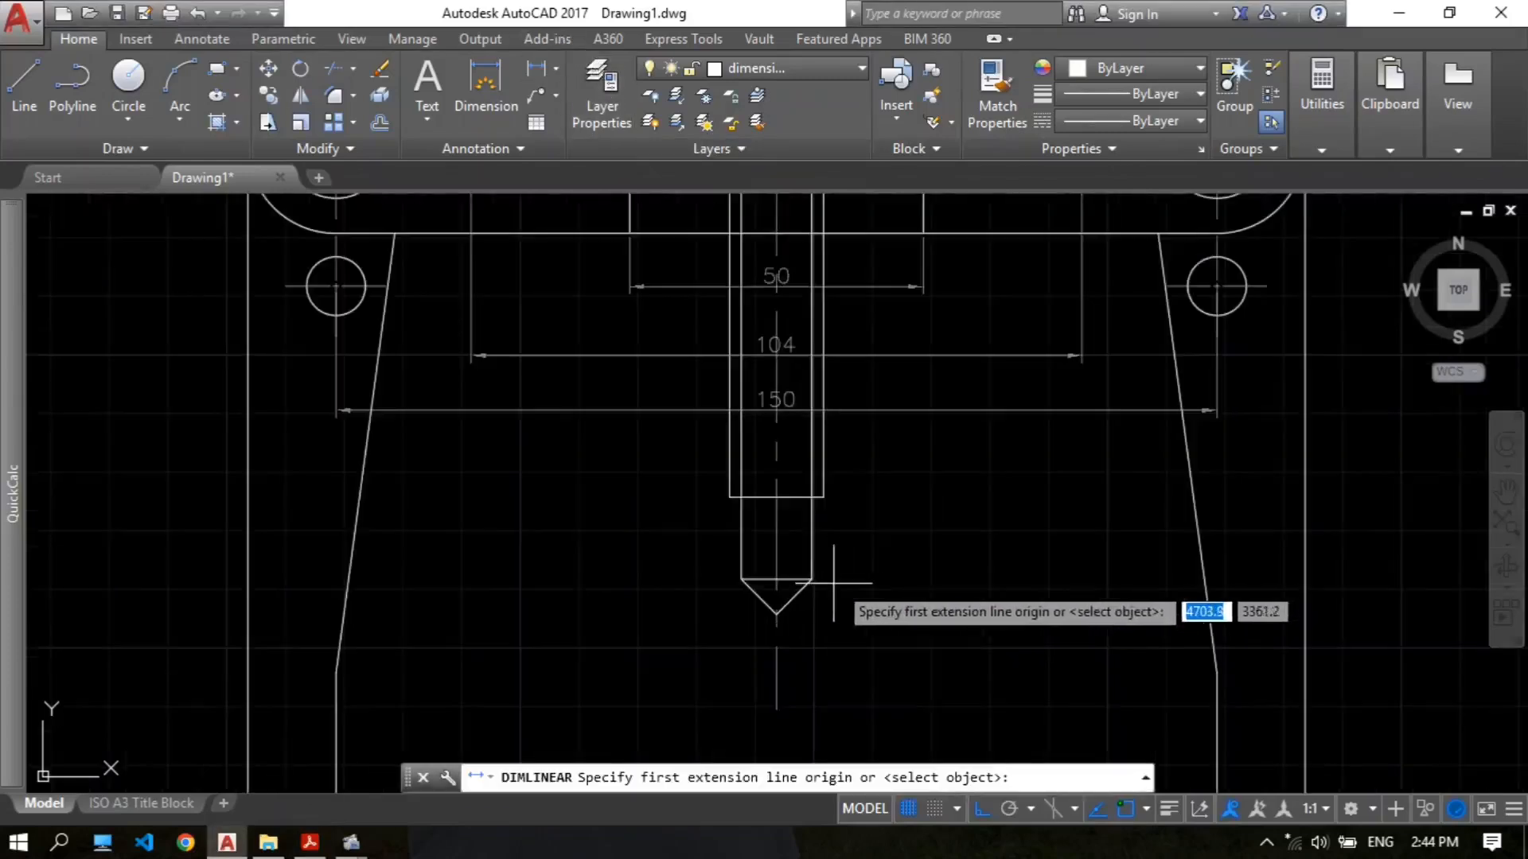
pyautogui.click(776, 615)
pyautogui.click(777, 498)
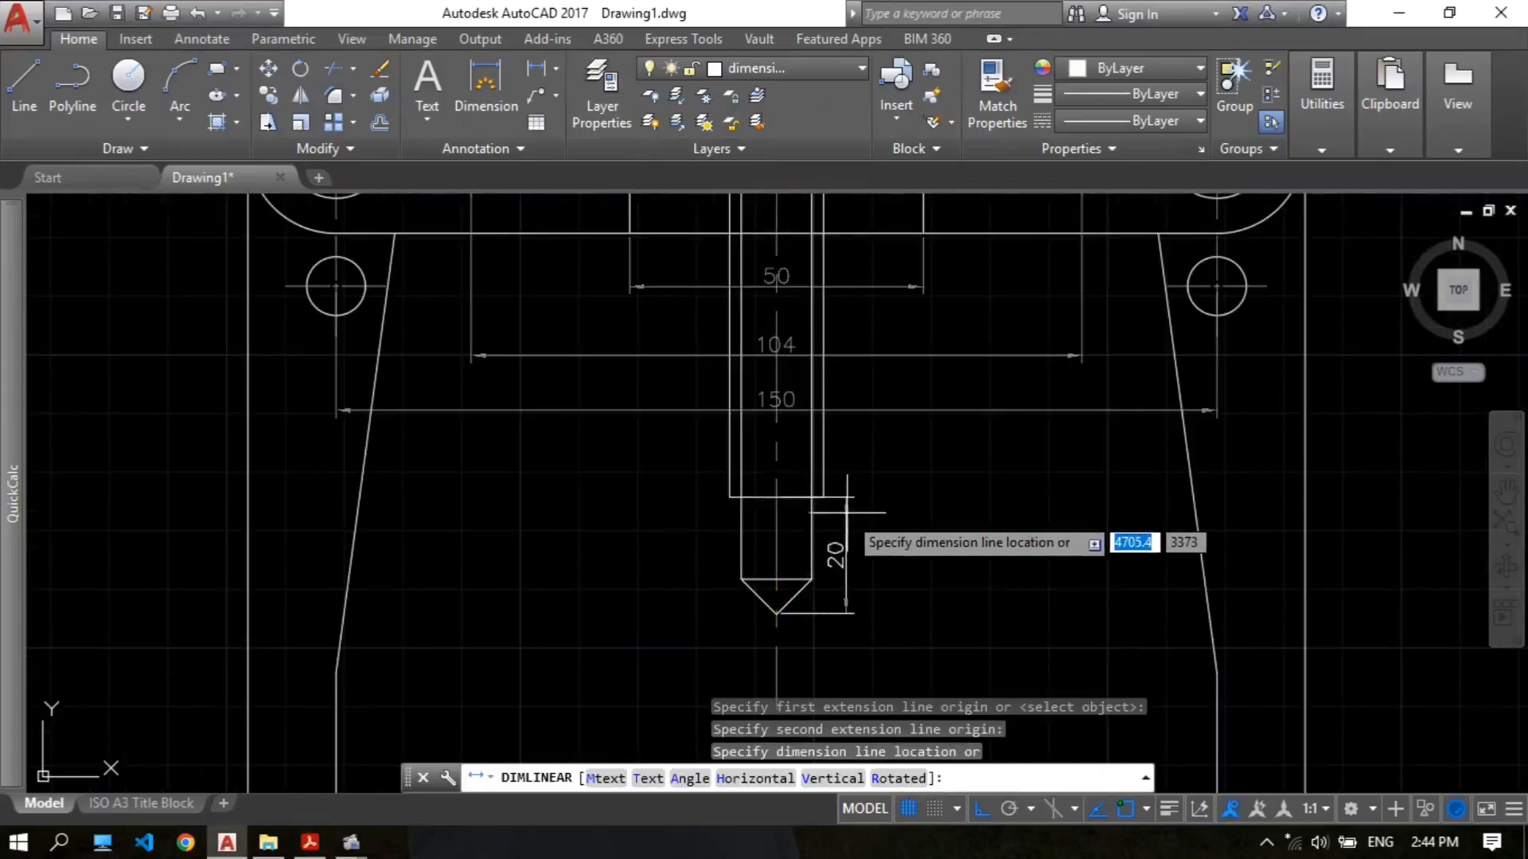
pyautogui.click(860, 509)
# Step: Check the PDF reference for the vertical length dimensions given along the screw
pyautogui.scroll(-2, 981, 500)
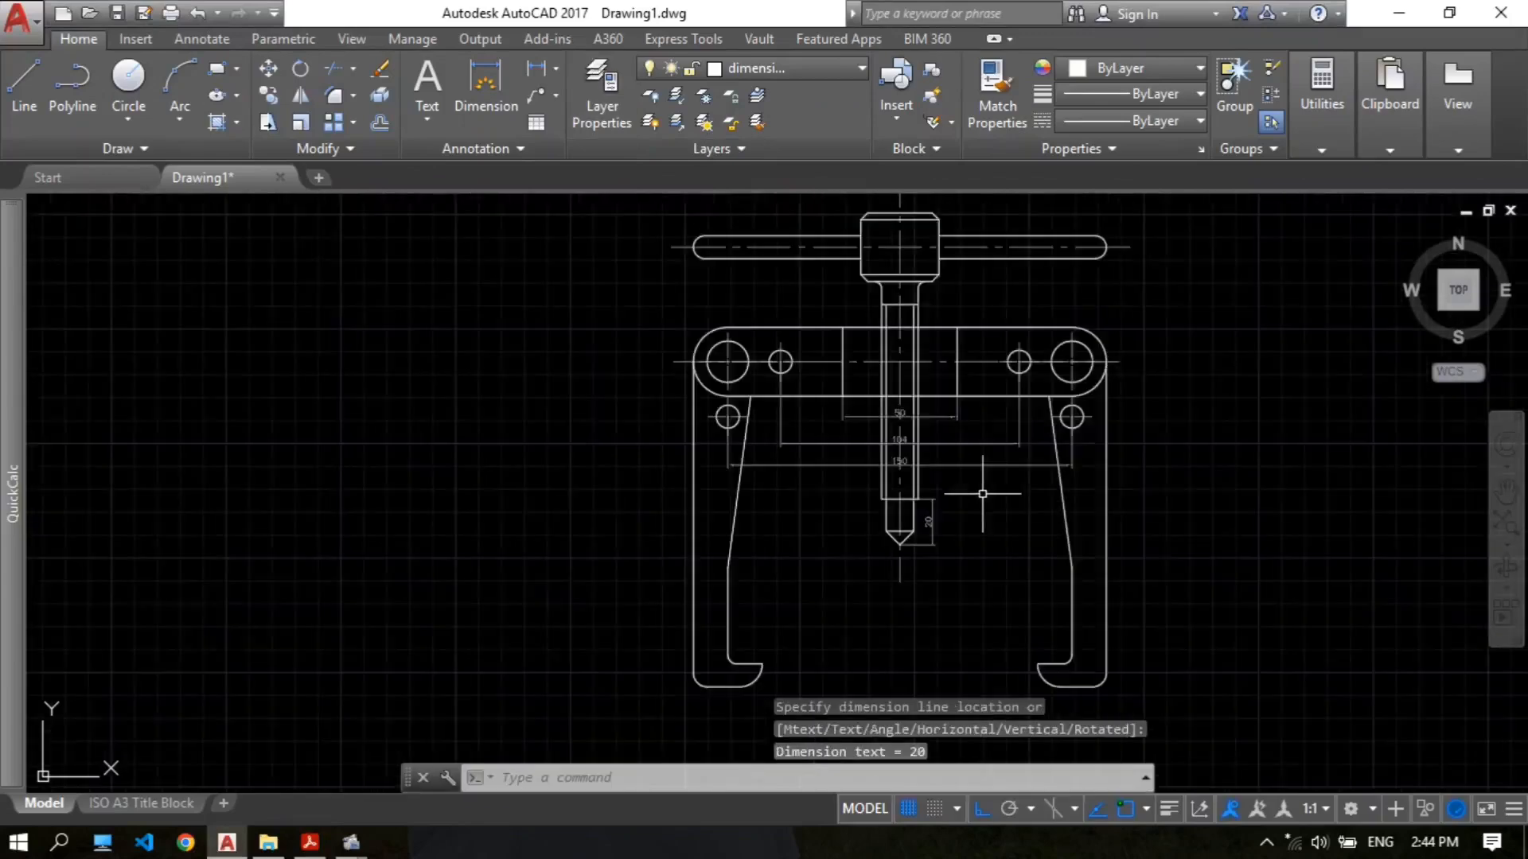
pyautogui.moveTo(980, 498)
pyautogui.mouseDown(button='middle')
pyautogui.moveTo(666, 509)
pyautogui.moveTo(624, 455)
pyautogui.mouseUp(button='middle')
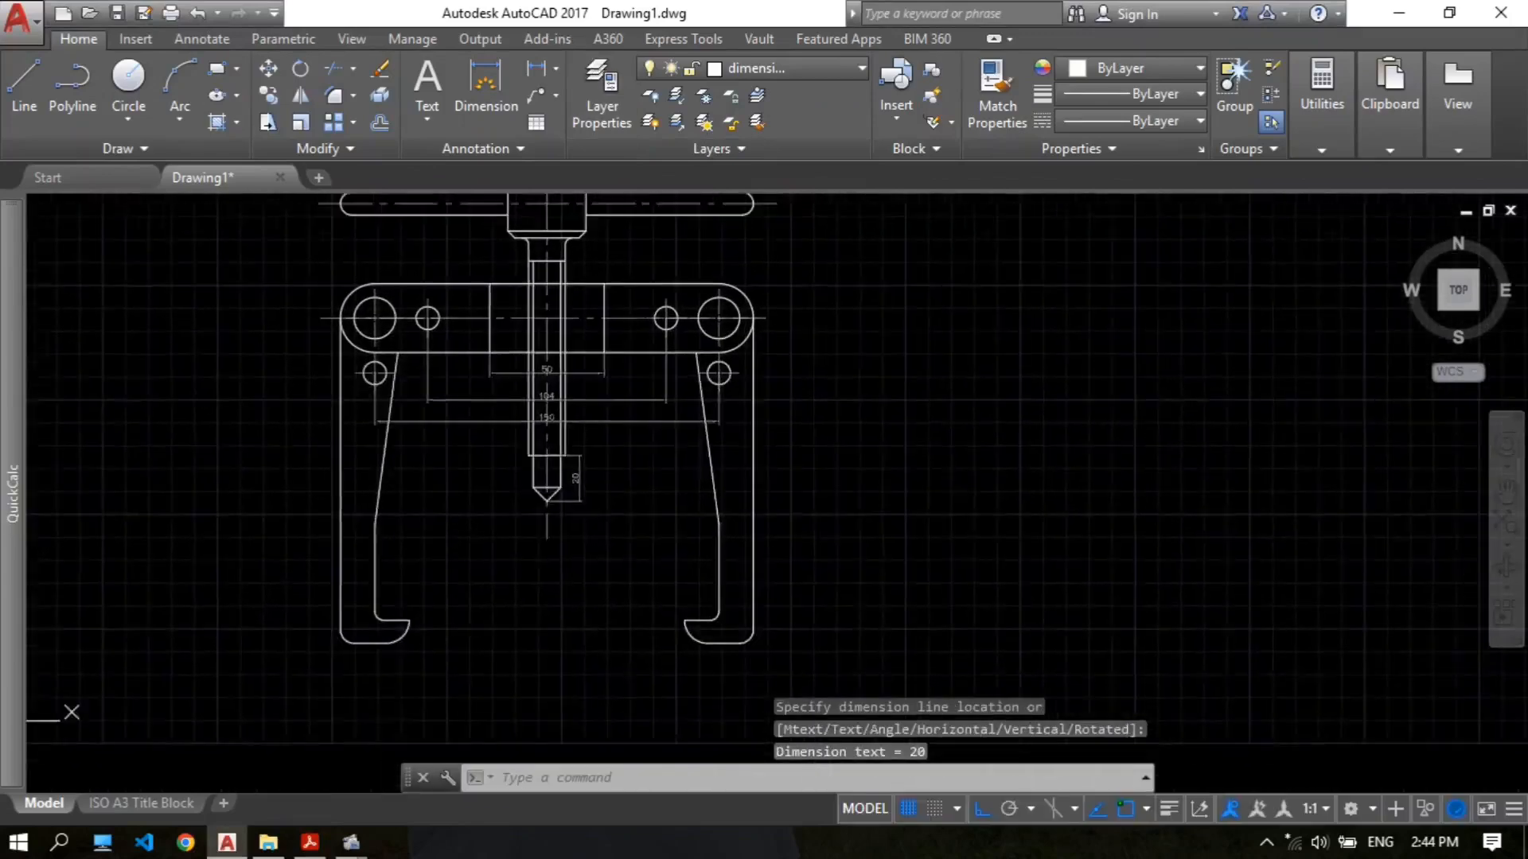
pyautogui.click(321, 846)
pyautogui.scroll(1, 1016, 351)
pyautogui.scroll(1, 1016, 351)
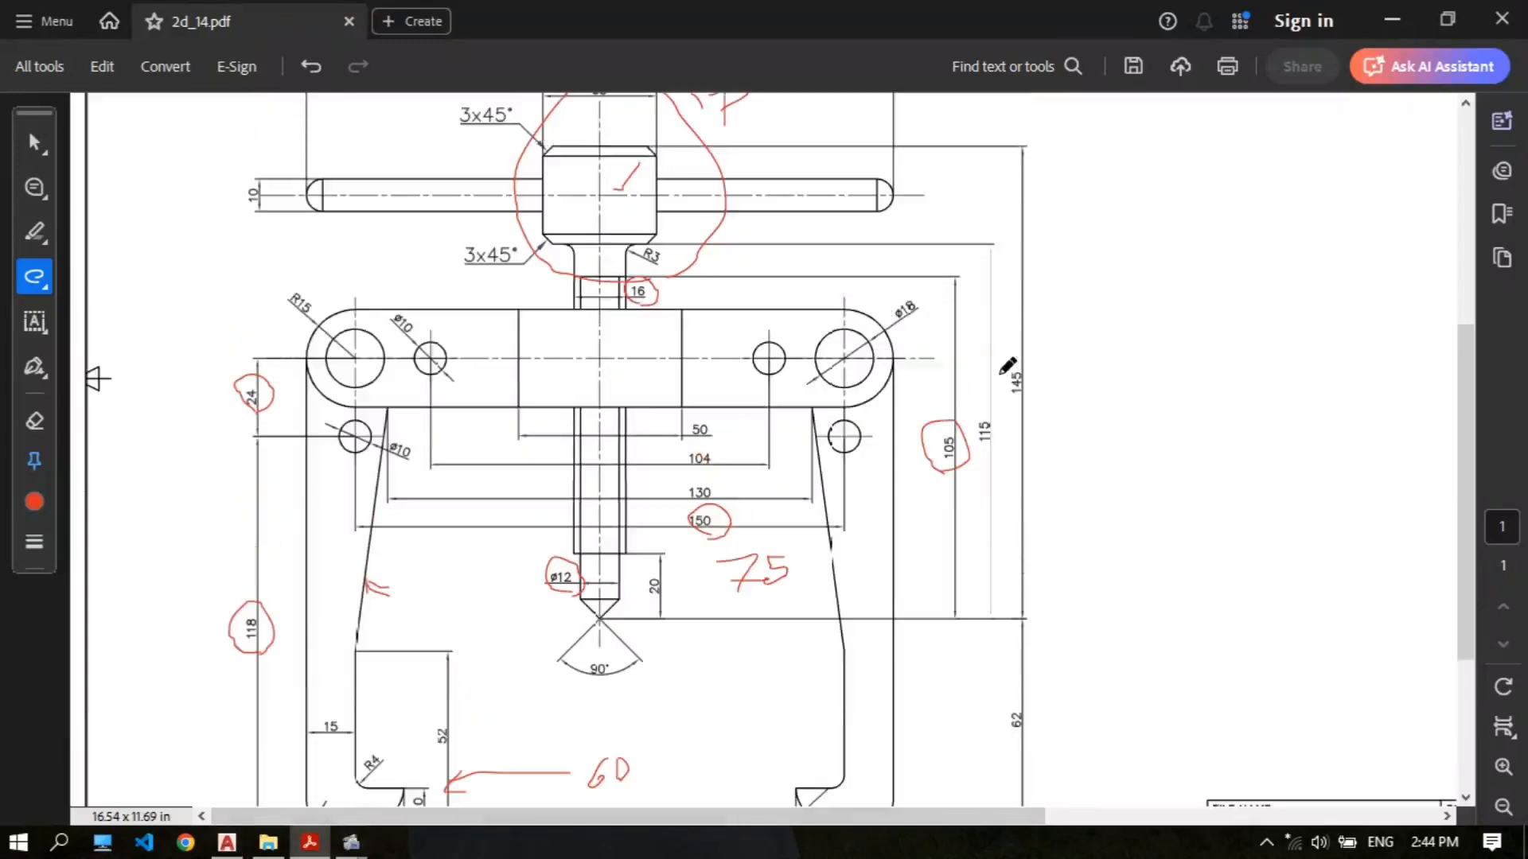
pyautogui.scroll(-1, 972, 382)
pyautogui.scroll(1, 986, 386)
pyautogui.click(228, 844)
# Step: Add a vertical linear dimension from the screw's tip to the thread's upper end line, placed to the right of the puller
pyautogui.click(536, 70)
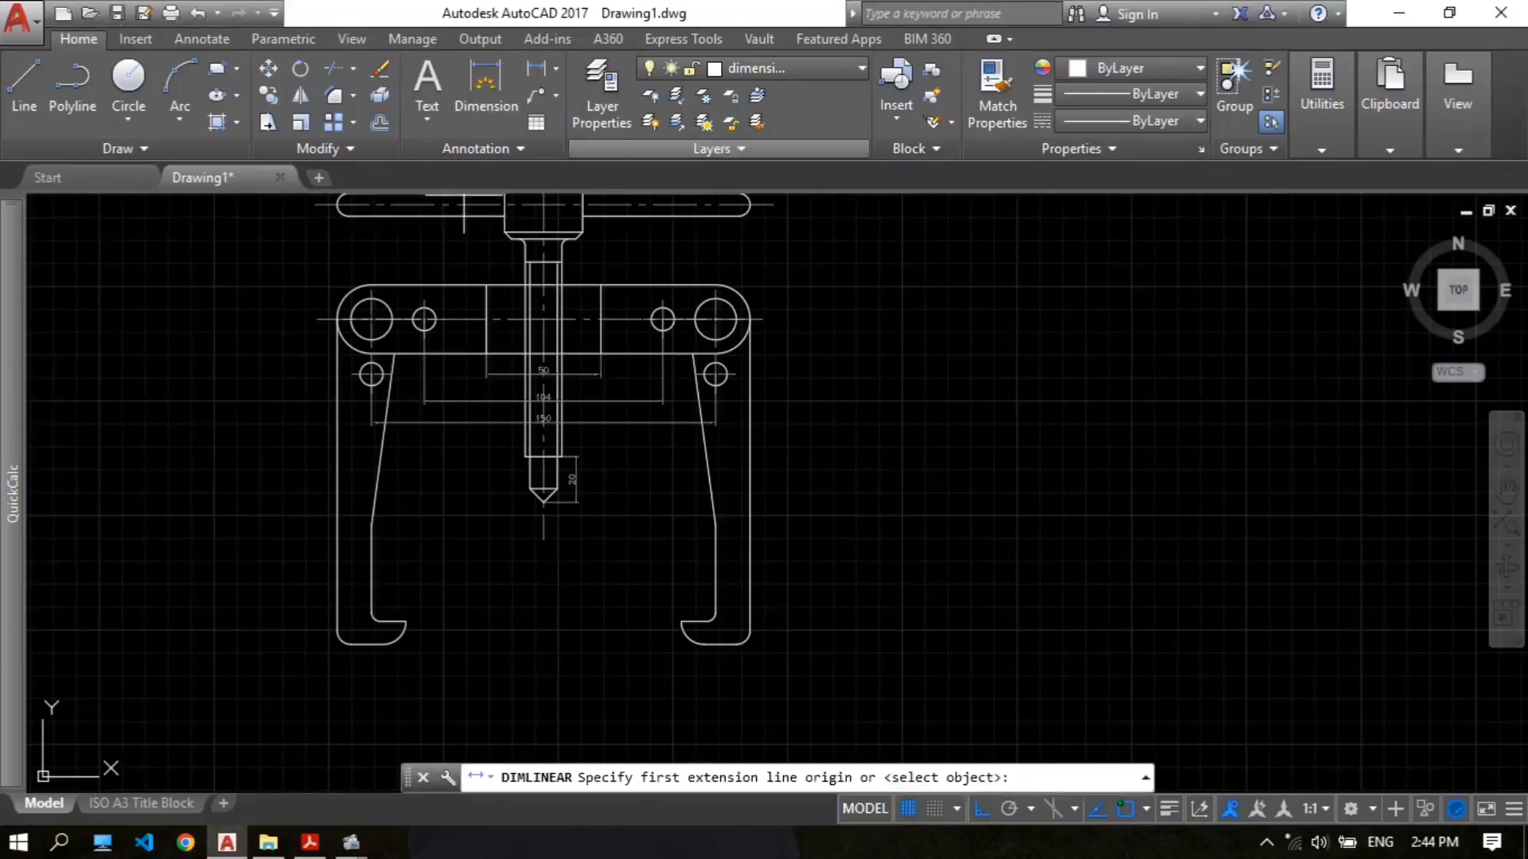
pyautogui.scroll(2, 720, 402)
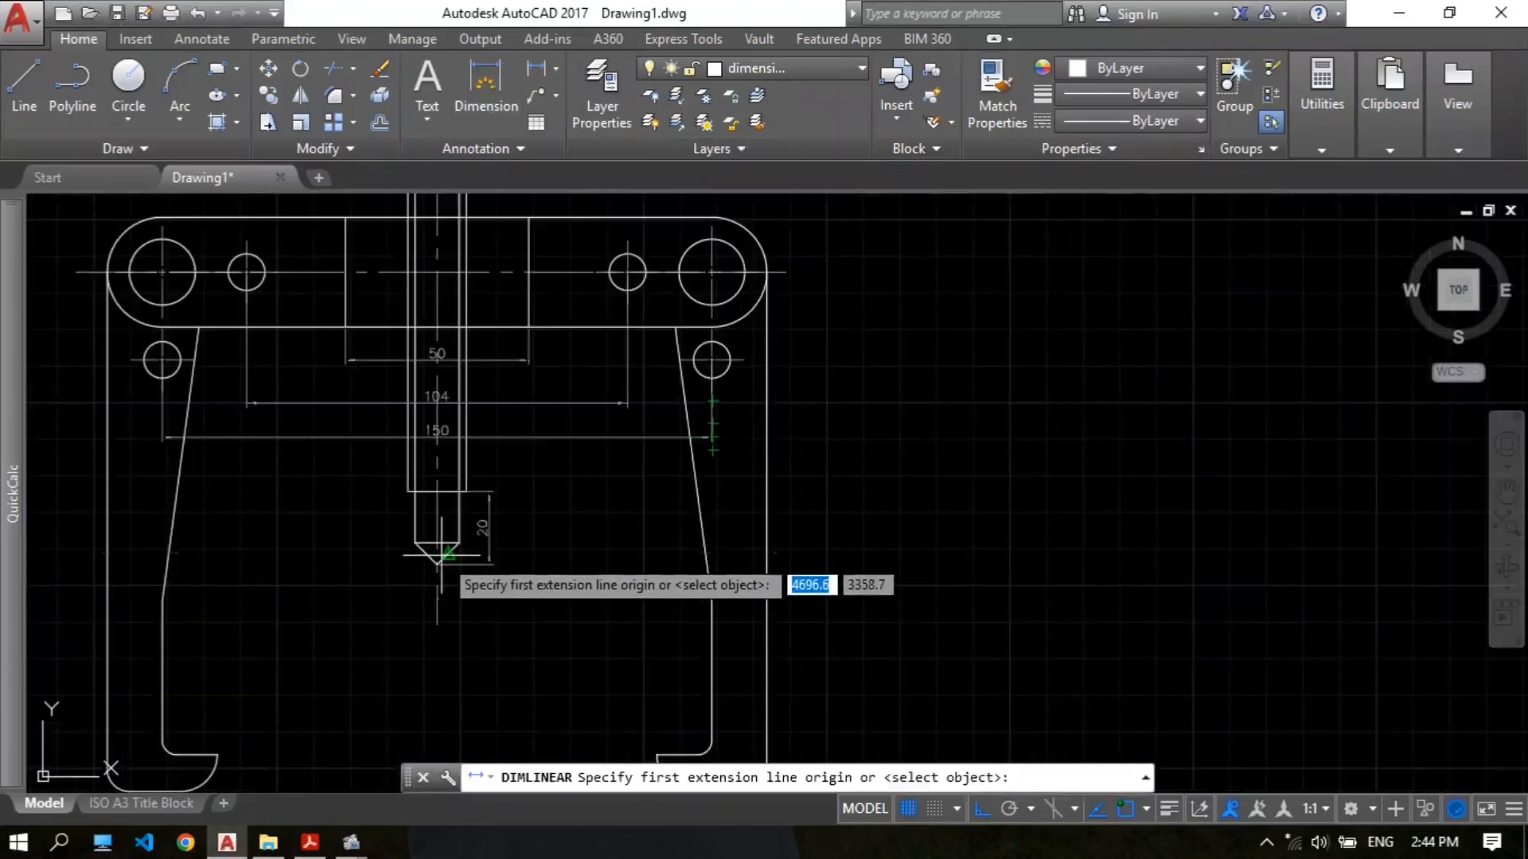
pyautogui.scroll(3, 482, 555)
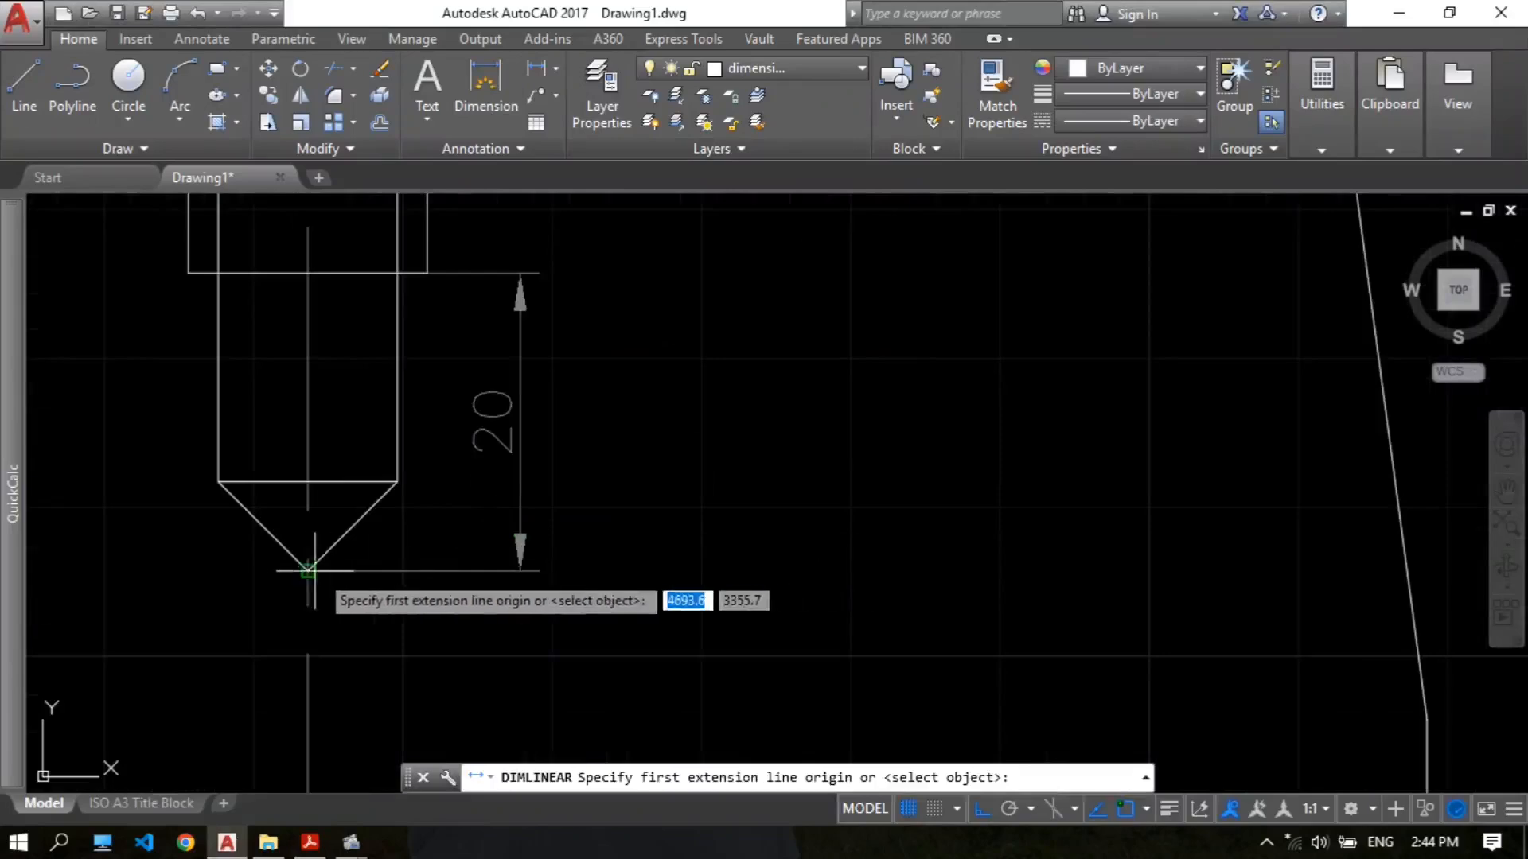
pyautogui.click(519, 571)
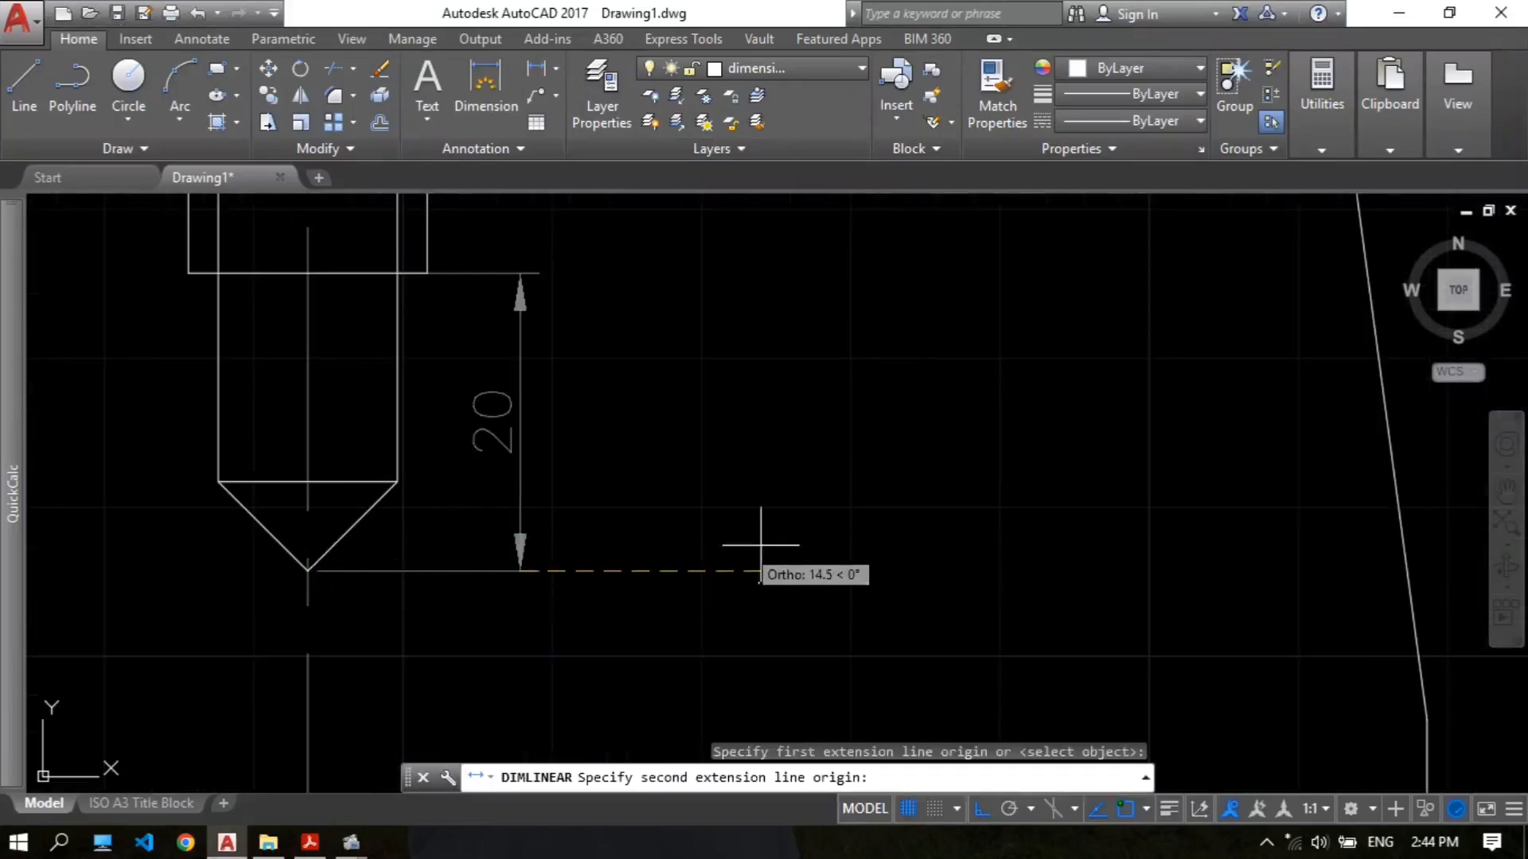
pyautogui.scroll(-4, 776, 525)
pyautogui.moveTo(796, 296); pyautogui.dragTo(774, 343, button='middle')
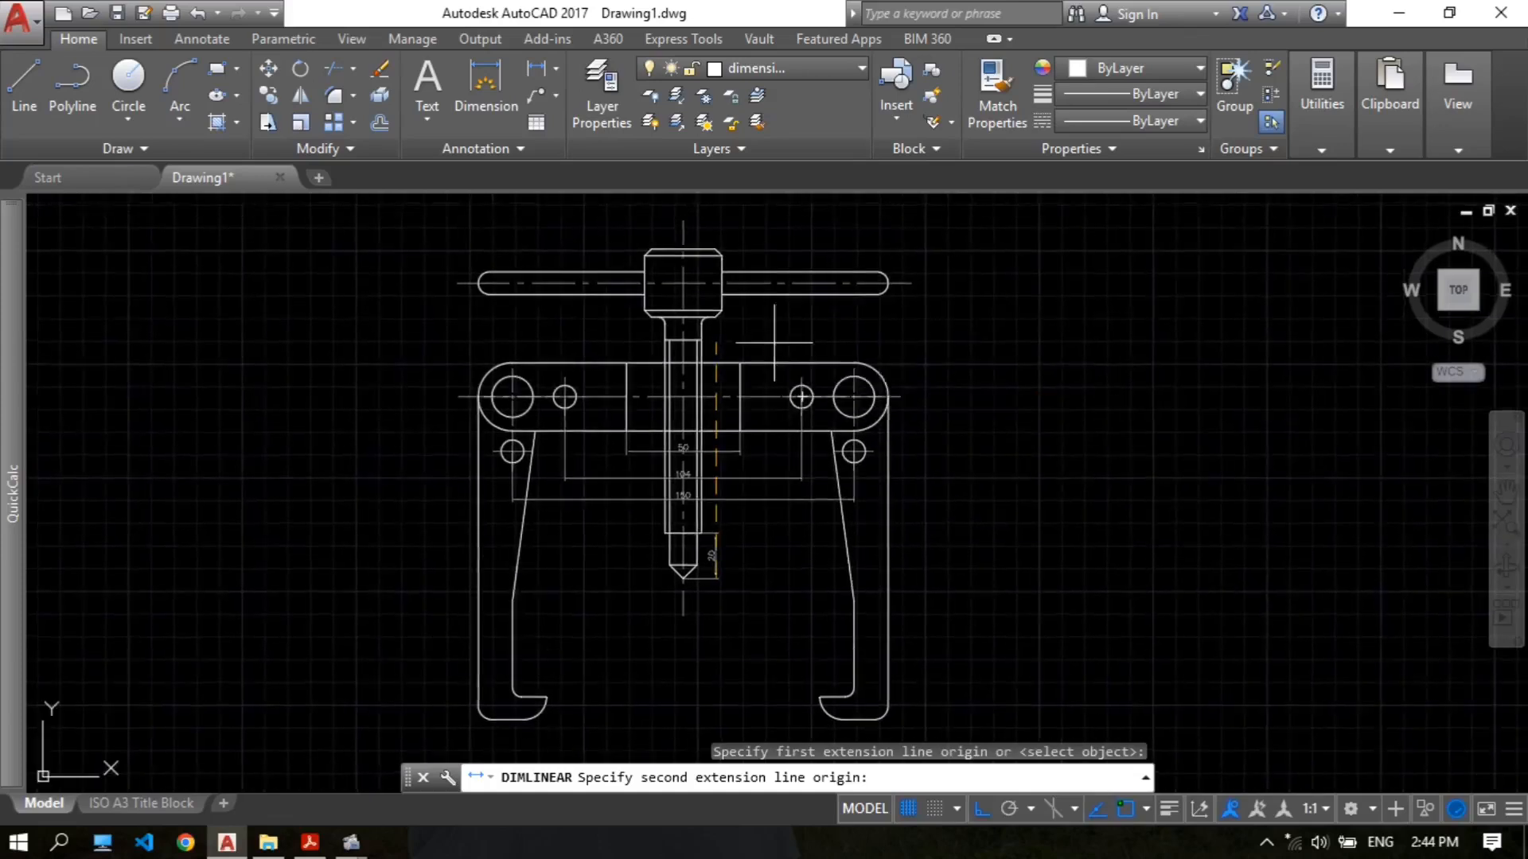
pyautogui.scroll(4, 773, 339)
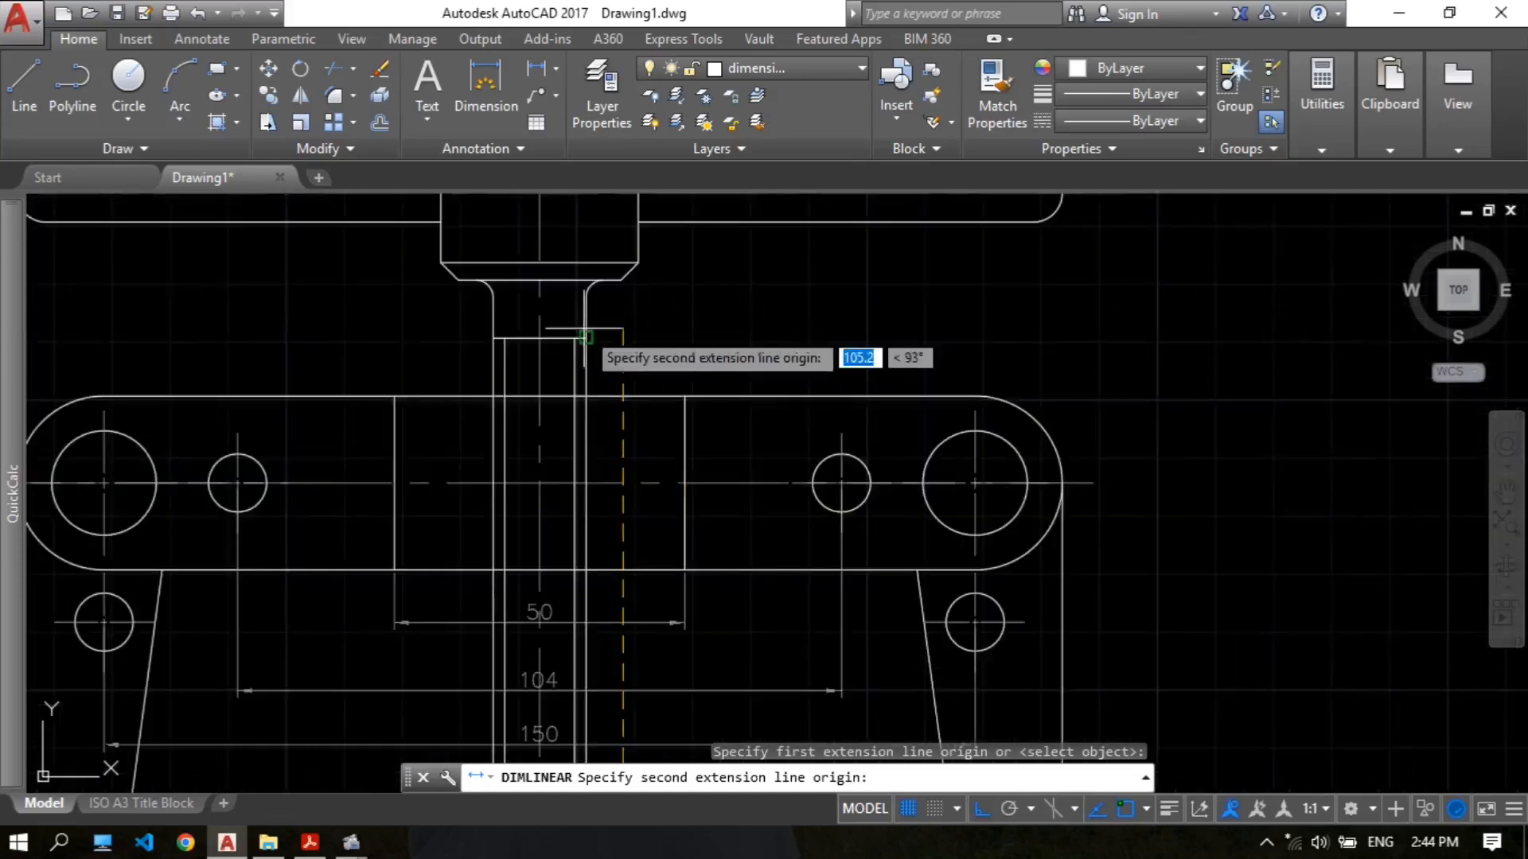
pyautogui.click(301, 844)
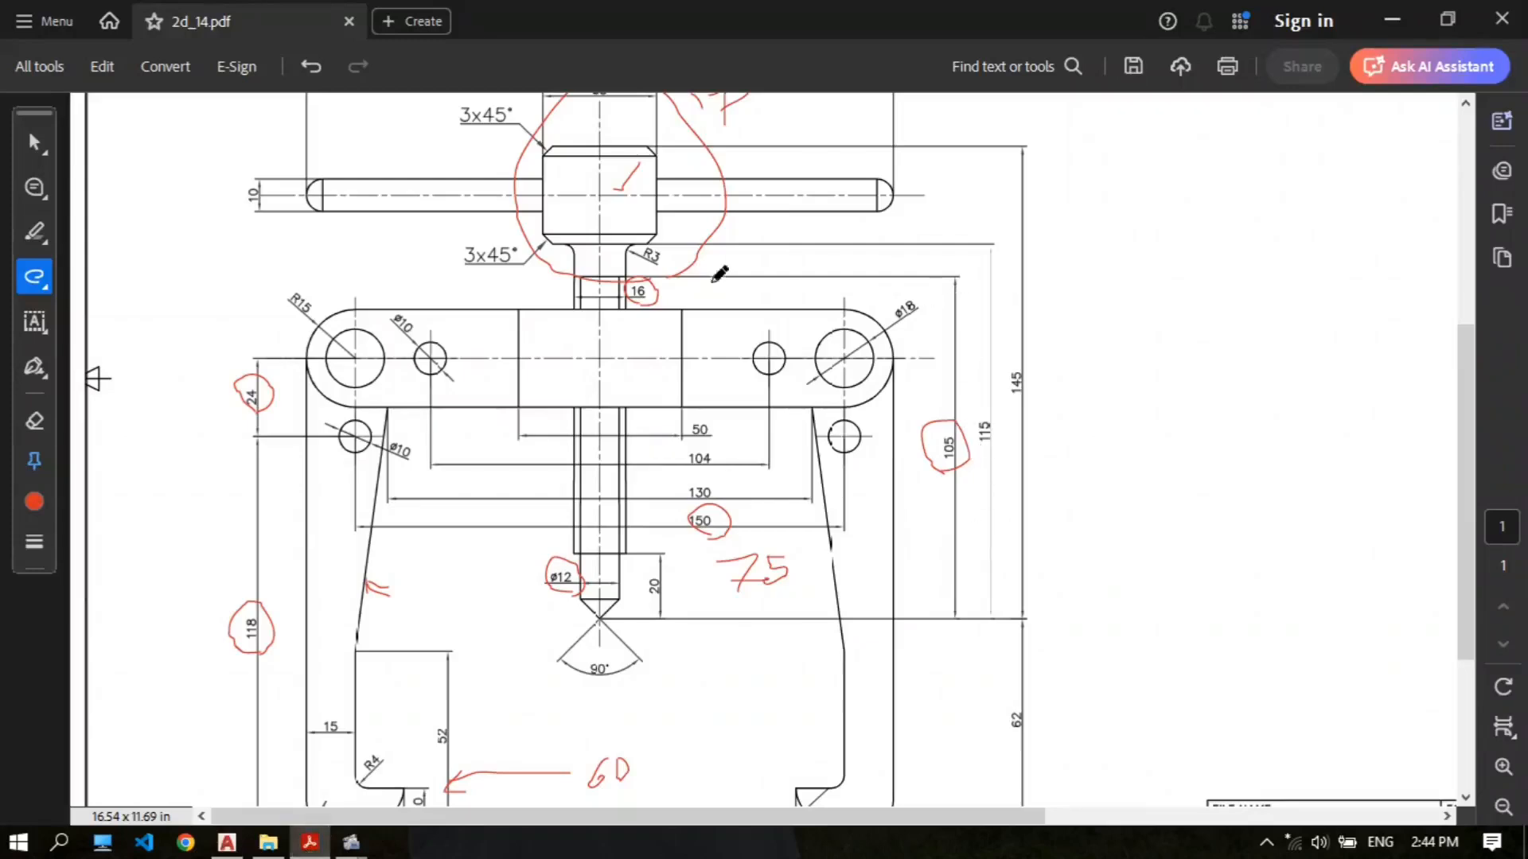
pyautogui.click(228, 846)
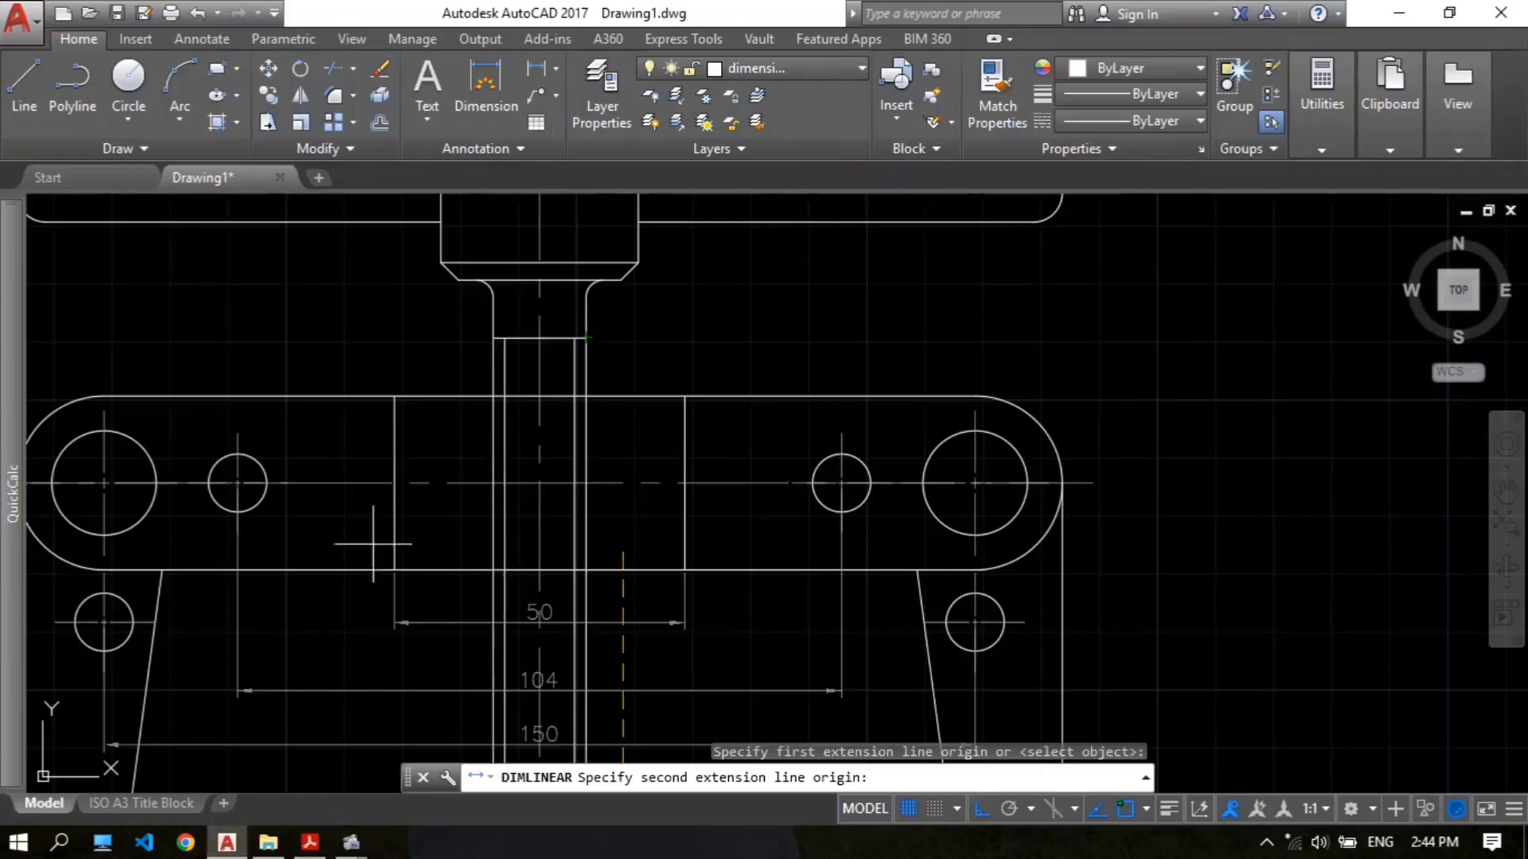
pyautogui.scroll(3, 581, 348)
pyautogui.click(582, 348)
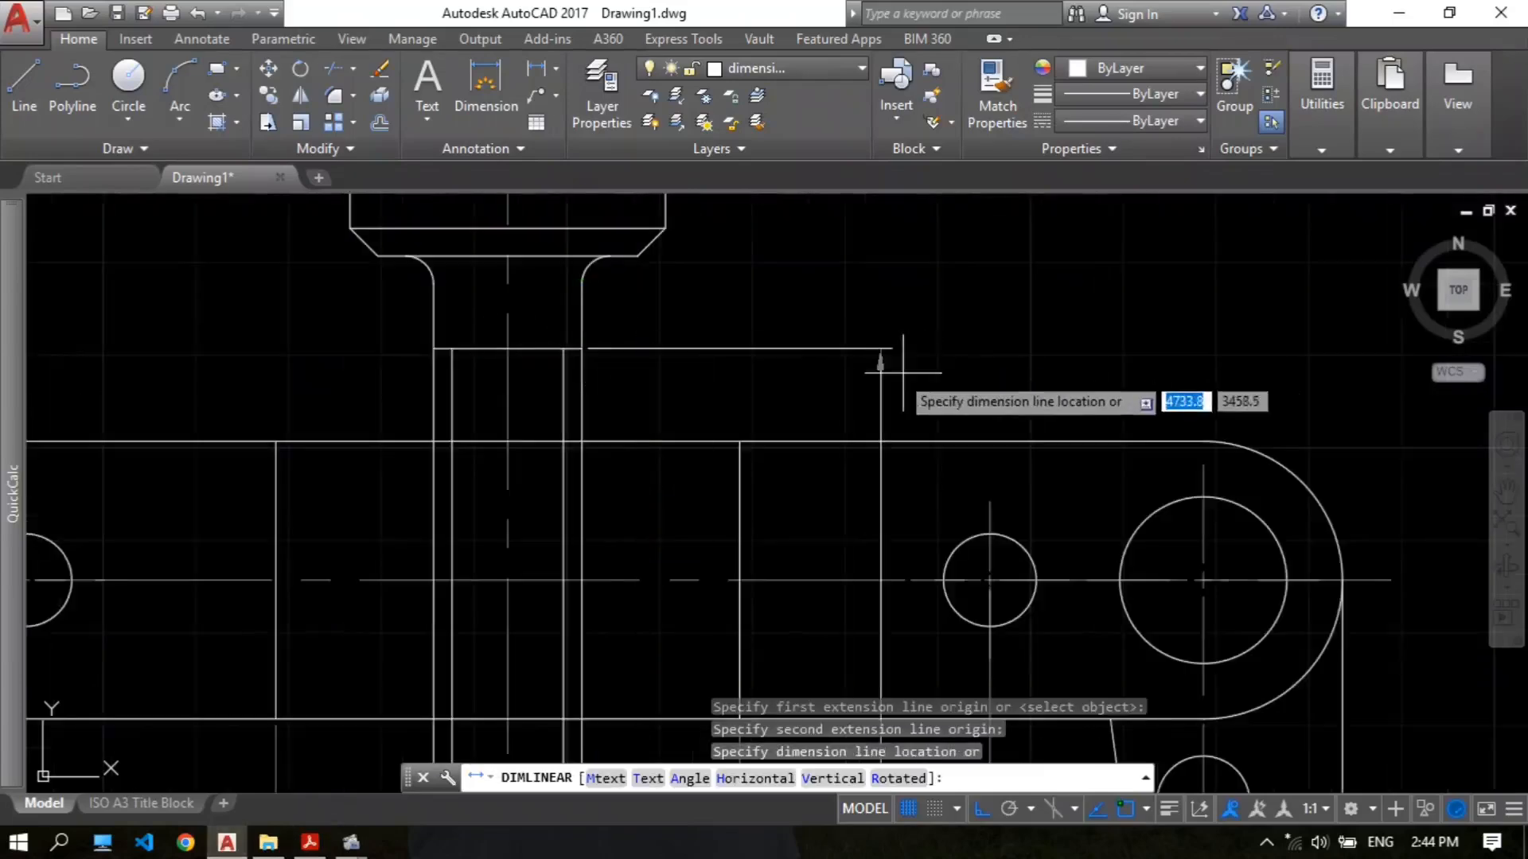
pyautogui.scroll(-5, 1050, 389)
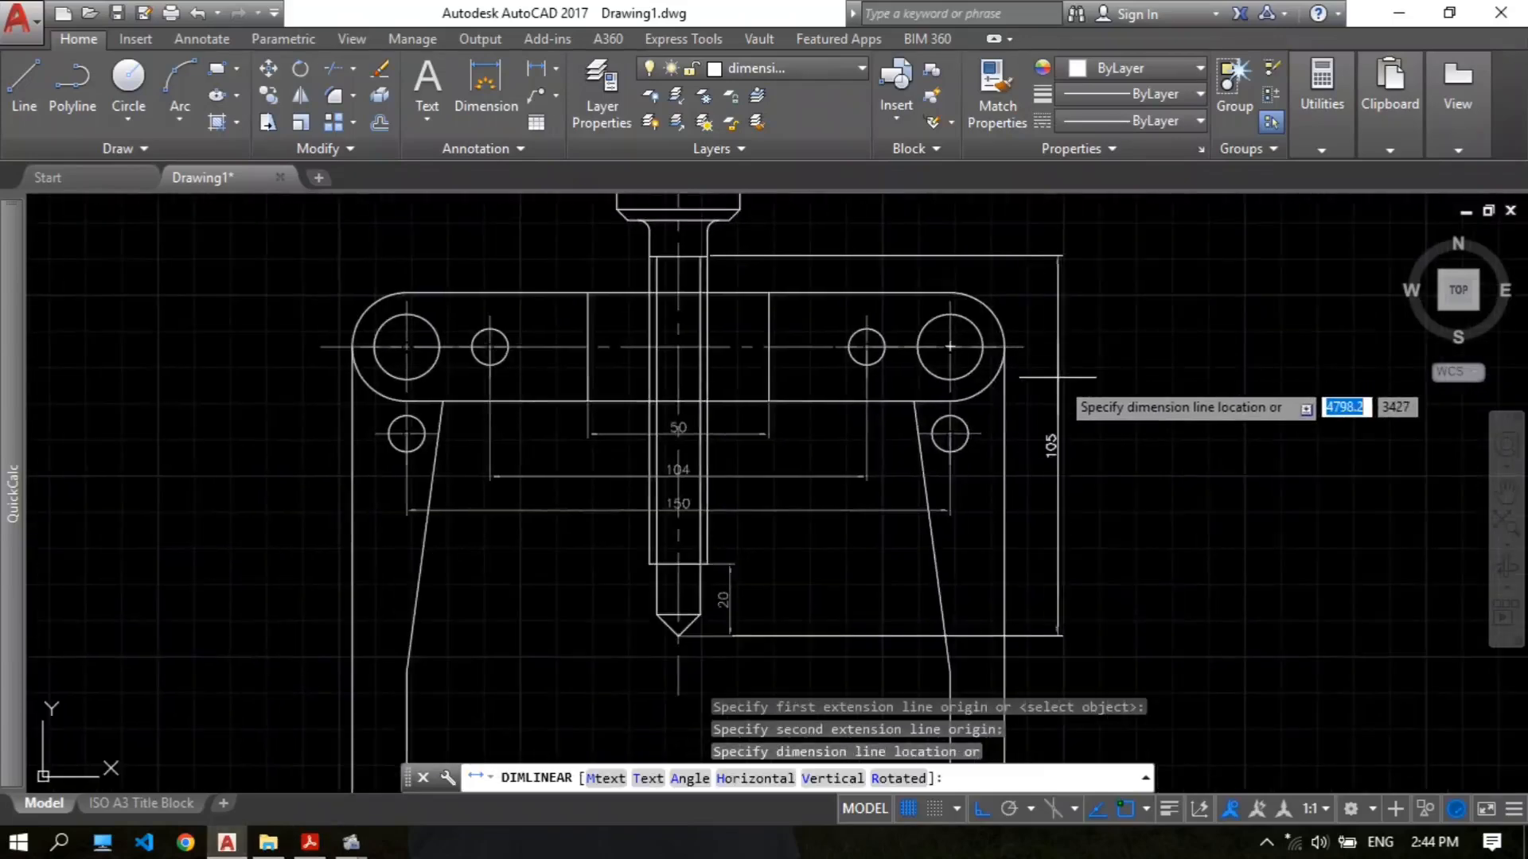
pyautogui.click(1070, 380)
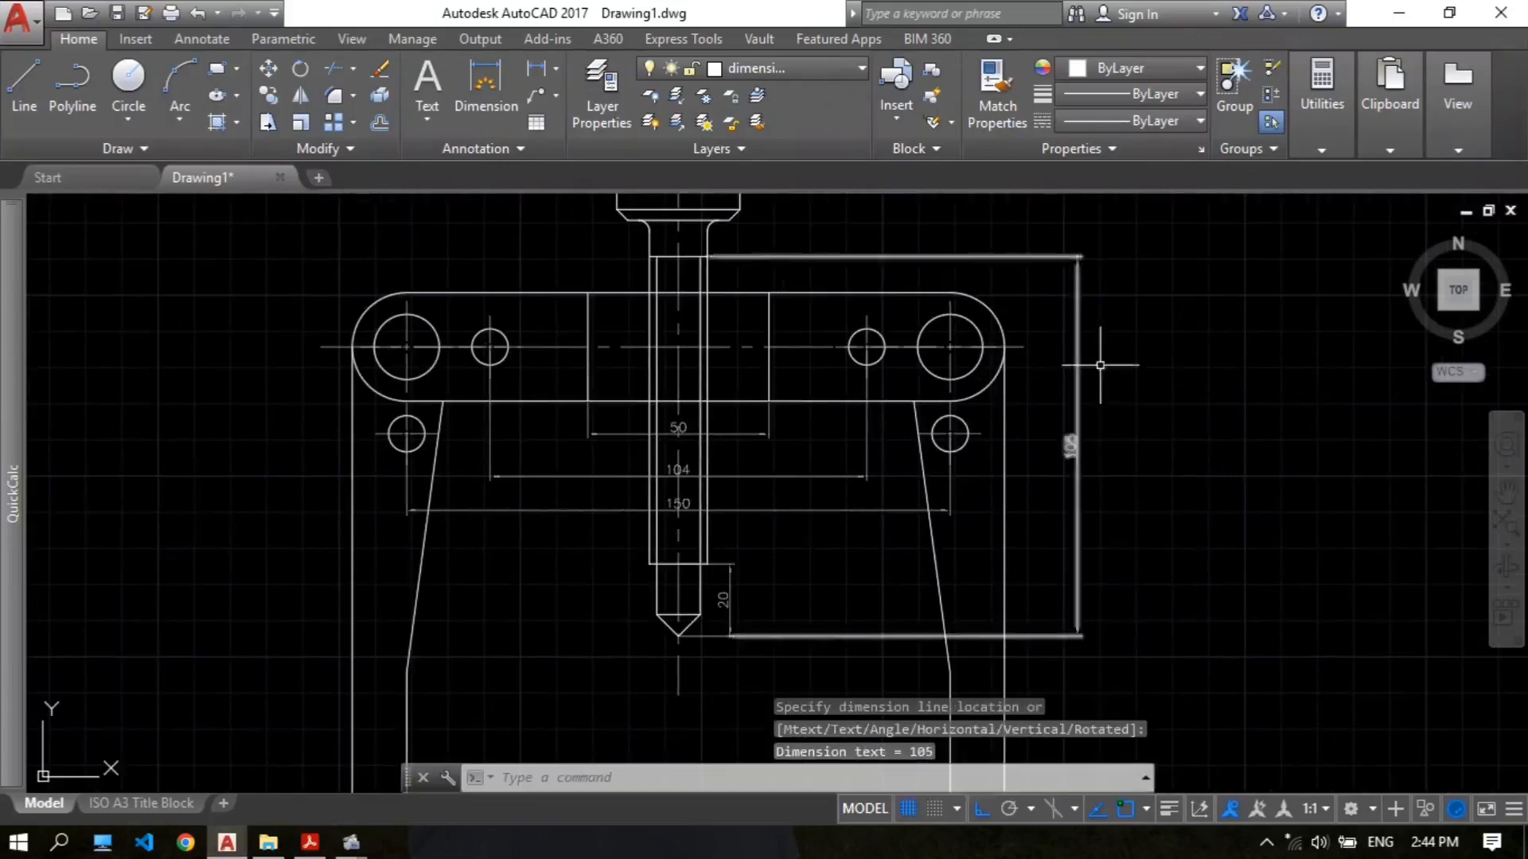
pyautogui.moveTo(1129, 341); pyautogui.dragTo(1081, 382, button='middle')
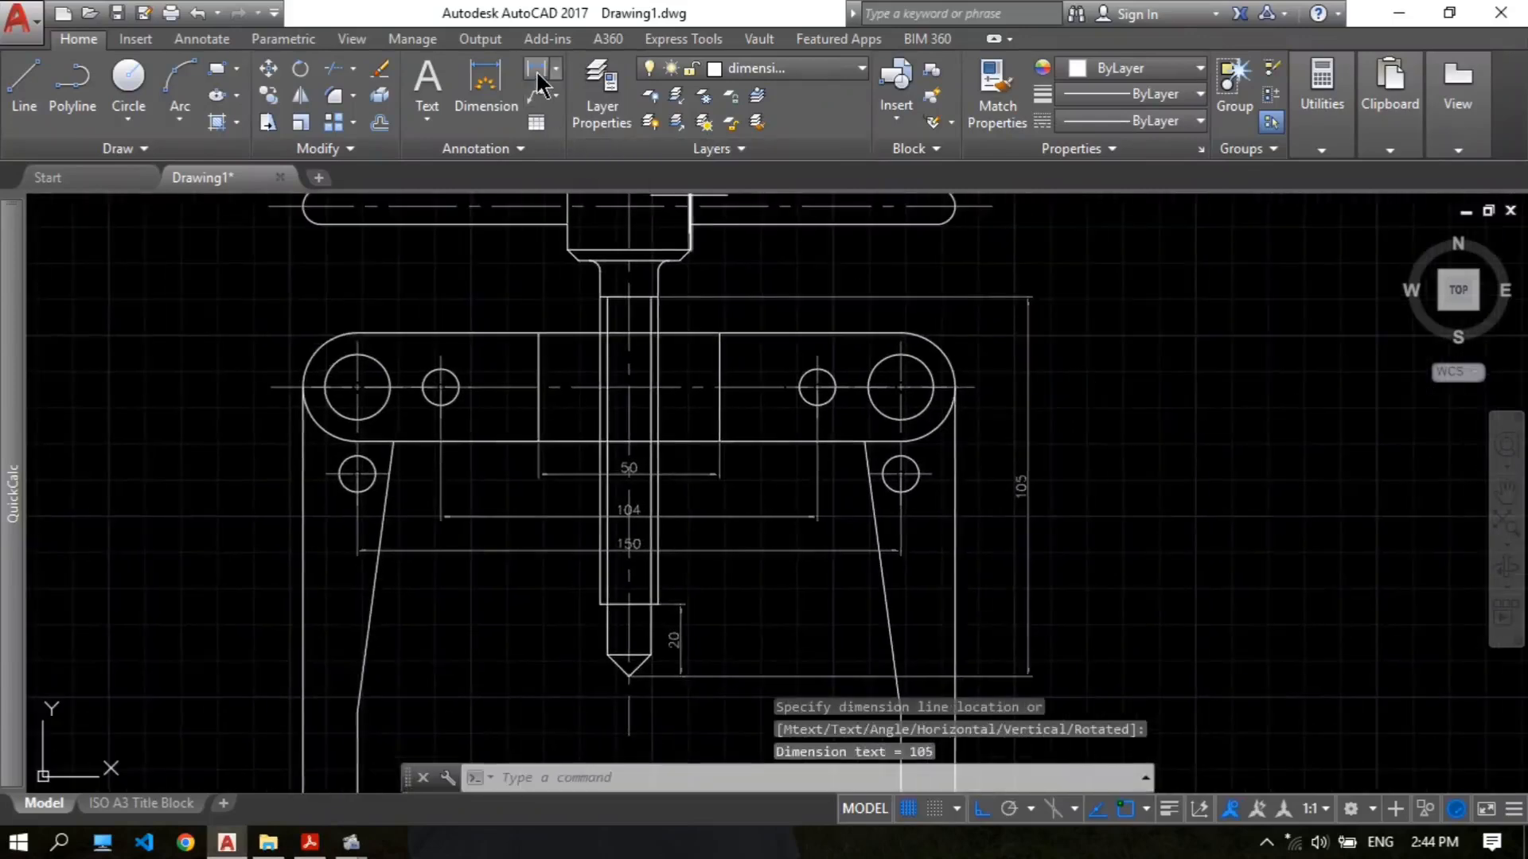
# Step: Add a vertical linear dimension from the screw tip's level to the underside of the screw head, outside the 105 dimension
pyautogui.click(538, 79)
pyautogui.scroll(3, 1058, 660)
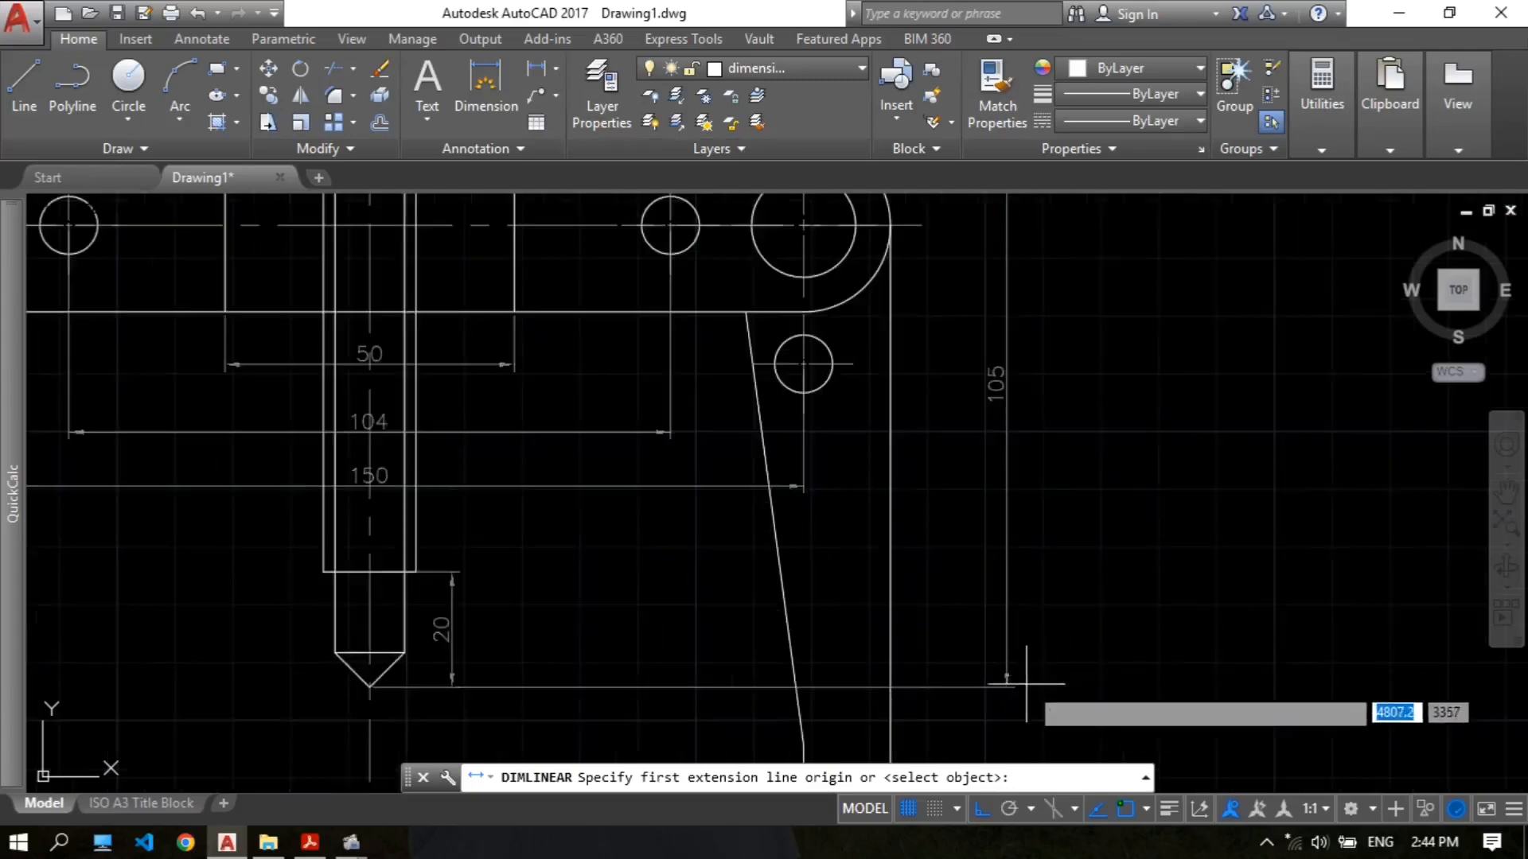
pyautogui.click(1007, 686)
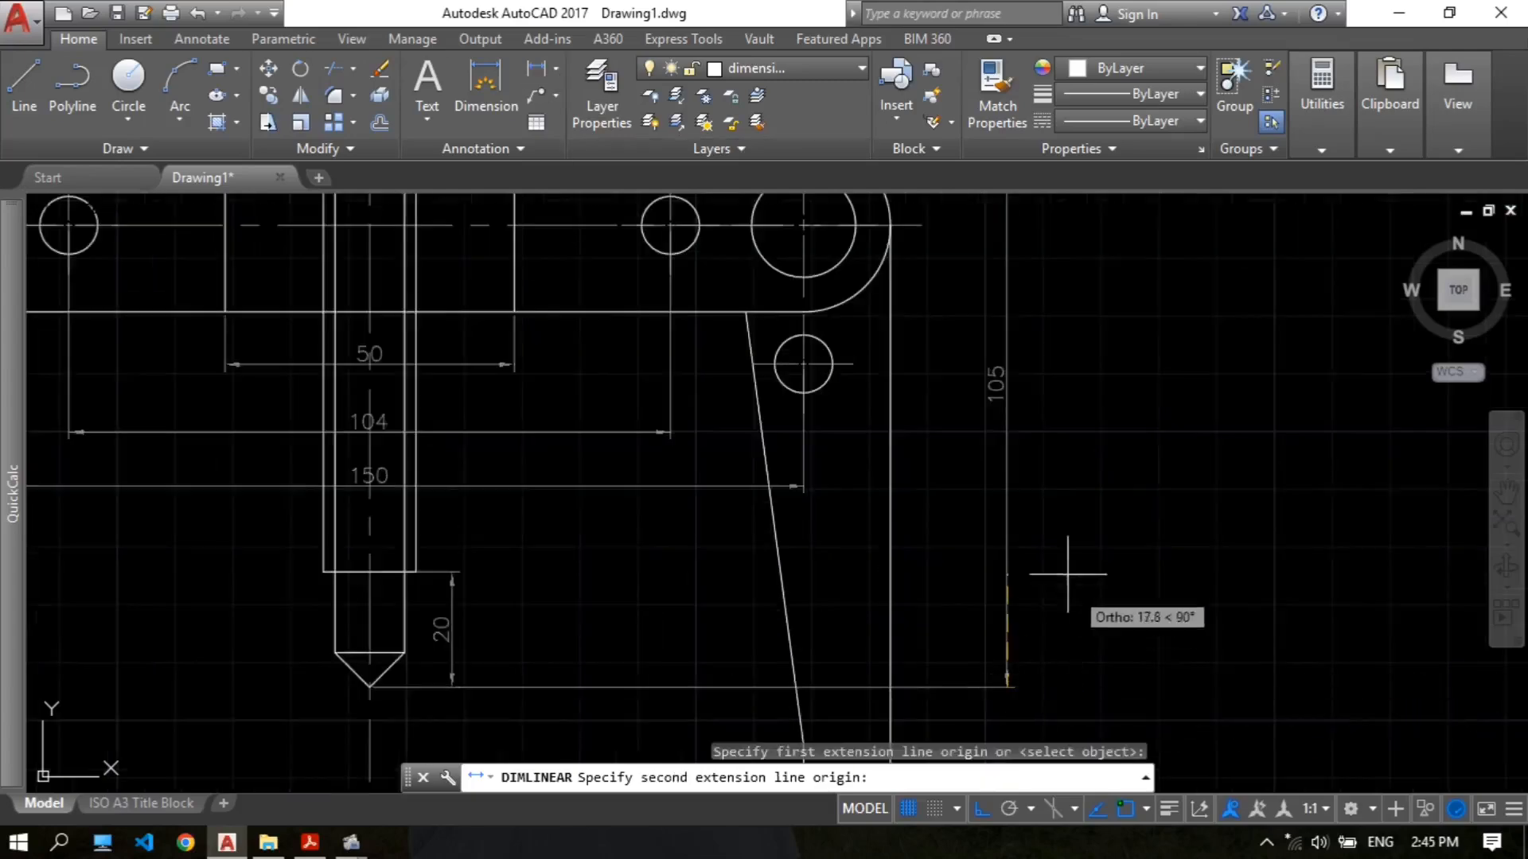
pyautogui.scroll(-4, 1077, 573)
pyautogui.scroll(2, 1067, 389)
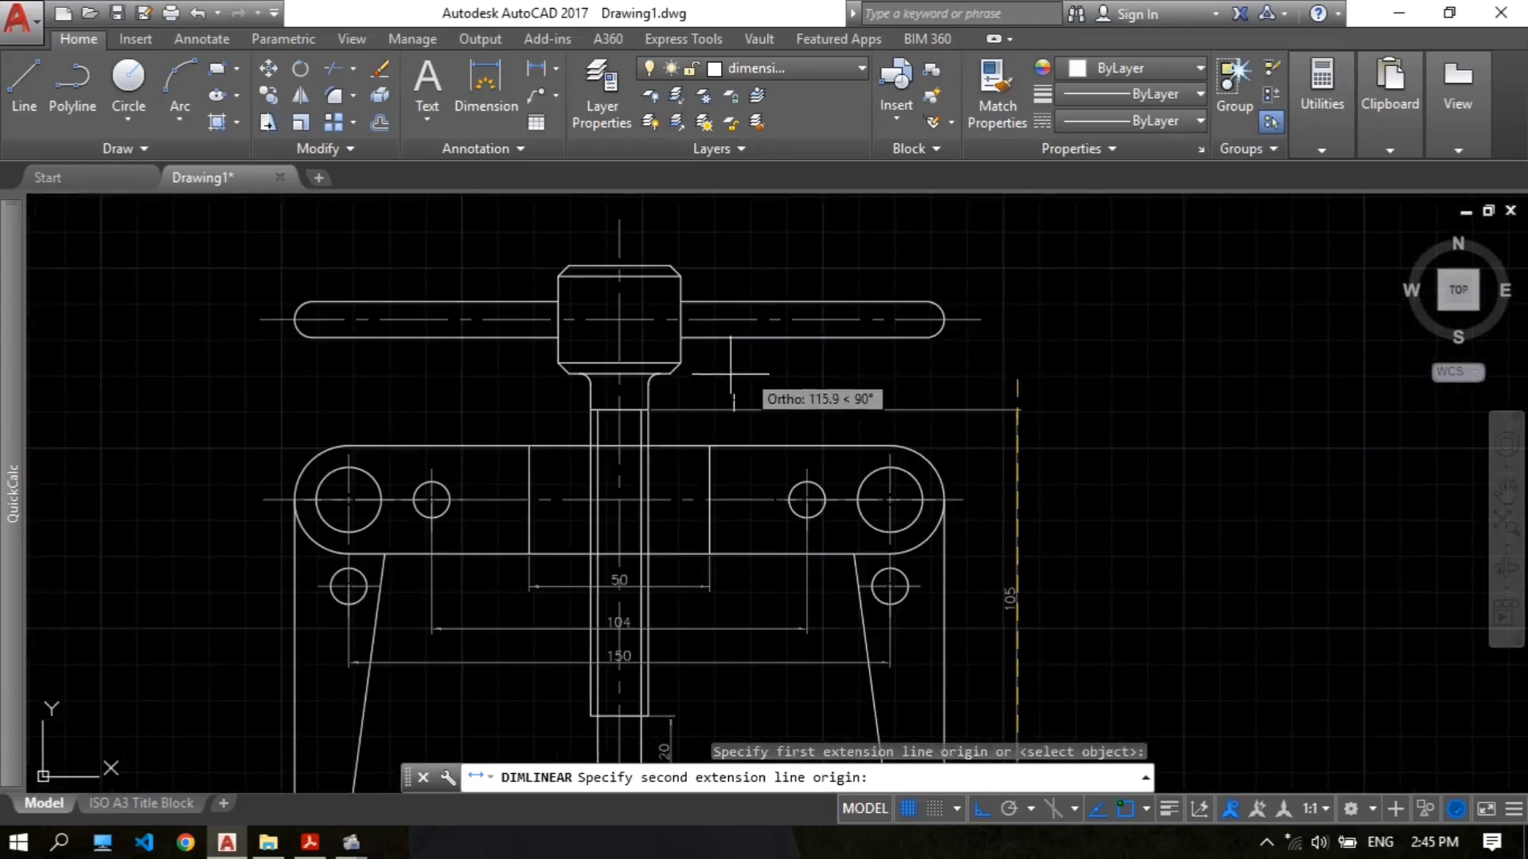
pyautogui.click(660, 382)
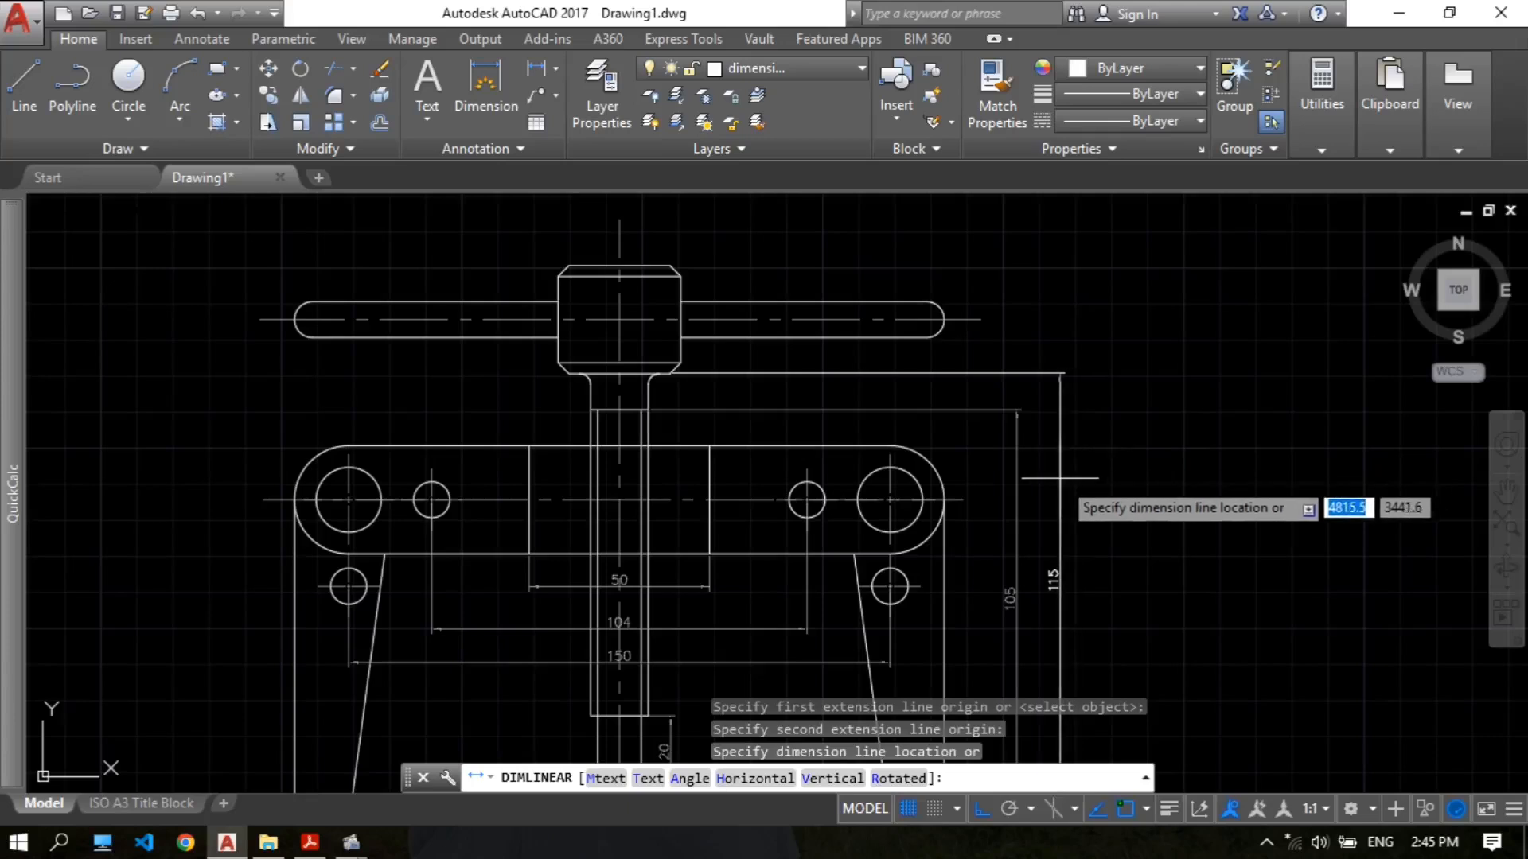
pyautogui.click(1059, 478)
# Step: Add a vertical linear dimension from the screw tip's level to the top edge of the screw head, outside the 115 dimension
pyautogui.click(537, 76)
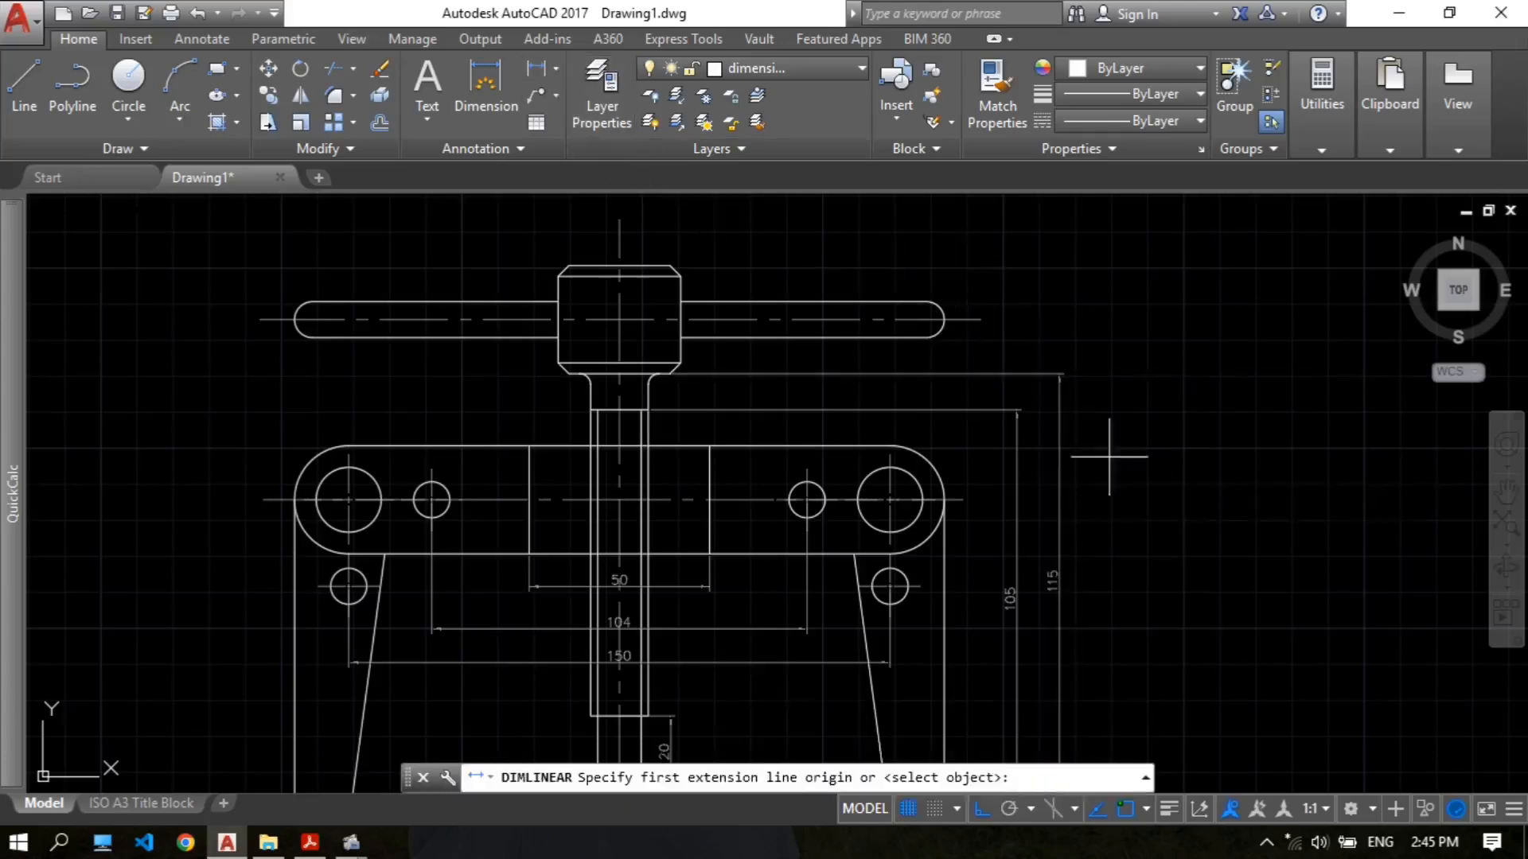
pyautogui.moveTo(1282, 570); pyautogui.dragTo(1135, 369, button='middle')
pyautogui.scroll(3, 932, 580)
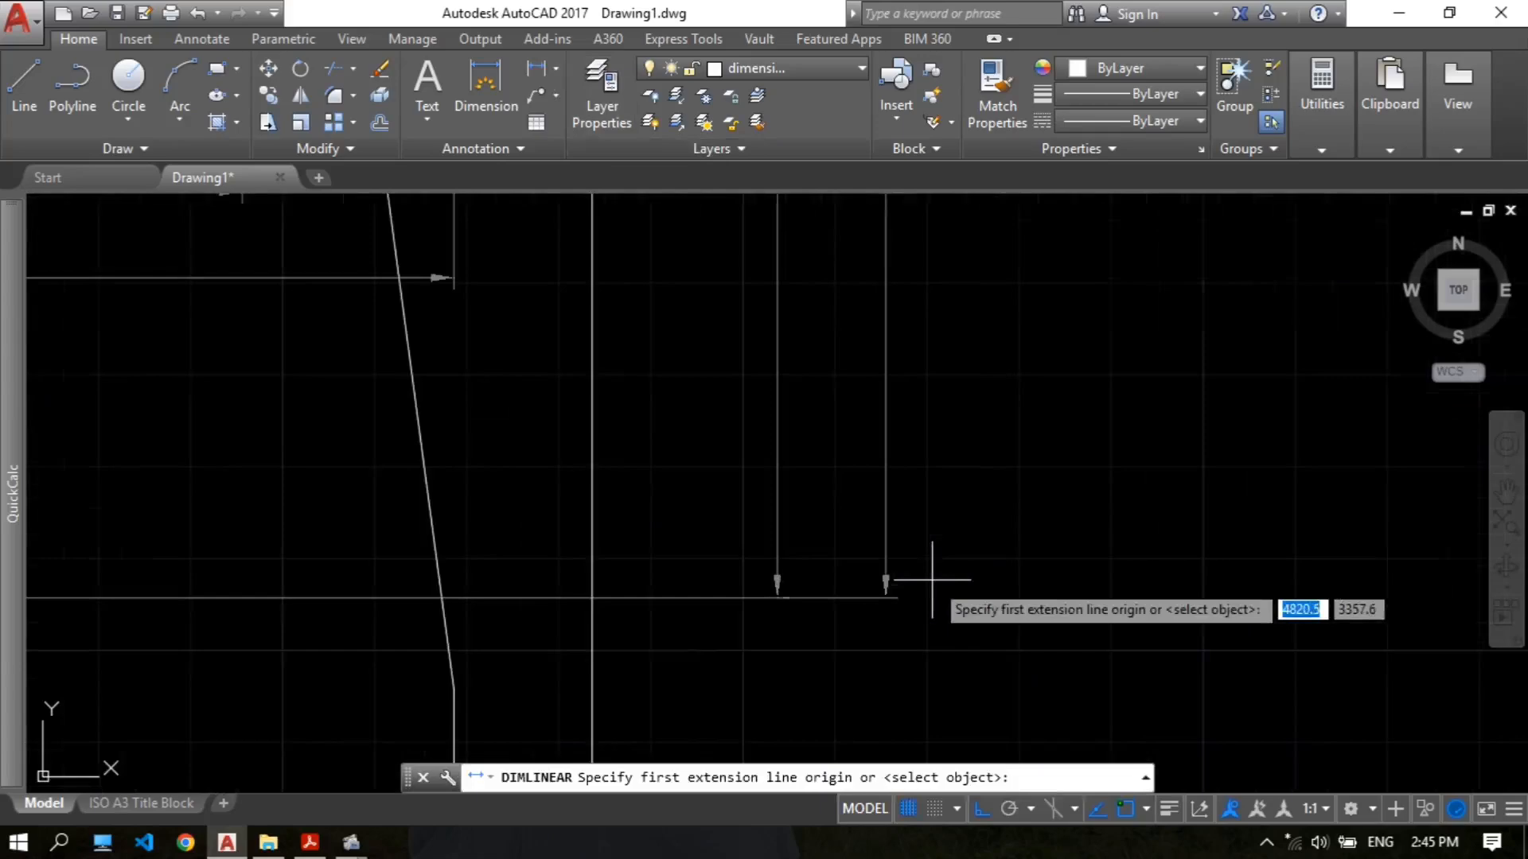
pyautogui.click(885, 588)
pyautogui.scroll(-5, 985, 521)
pyautogui.moveTo(985, 468); pyautogui.dragTo(951, 619, button='middle')
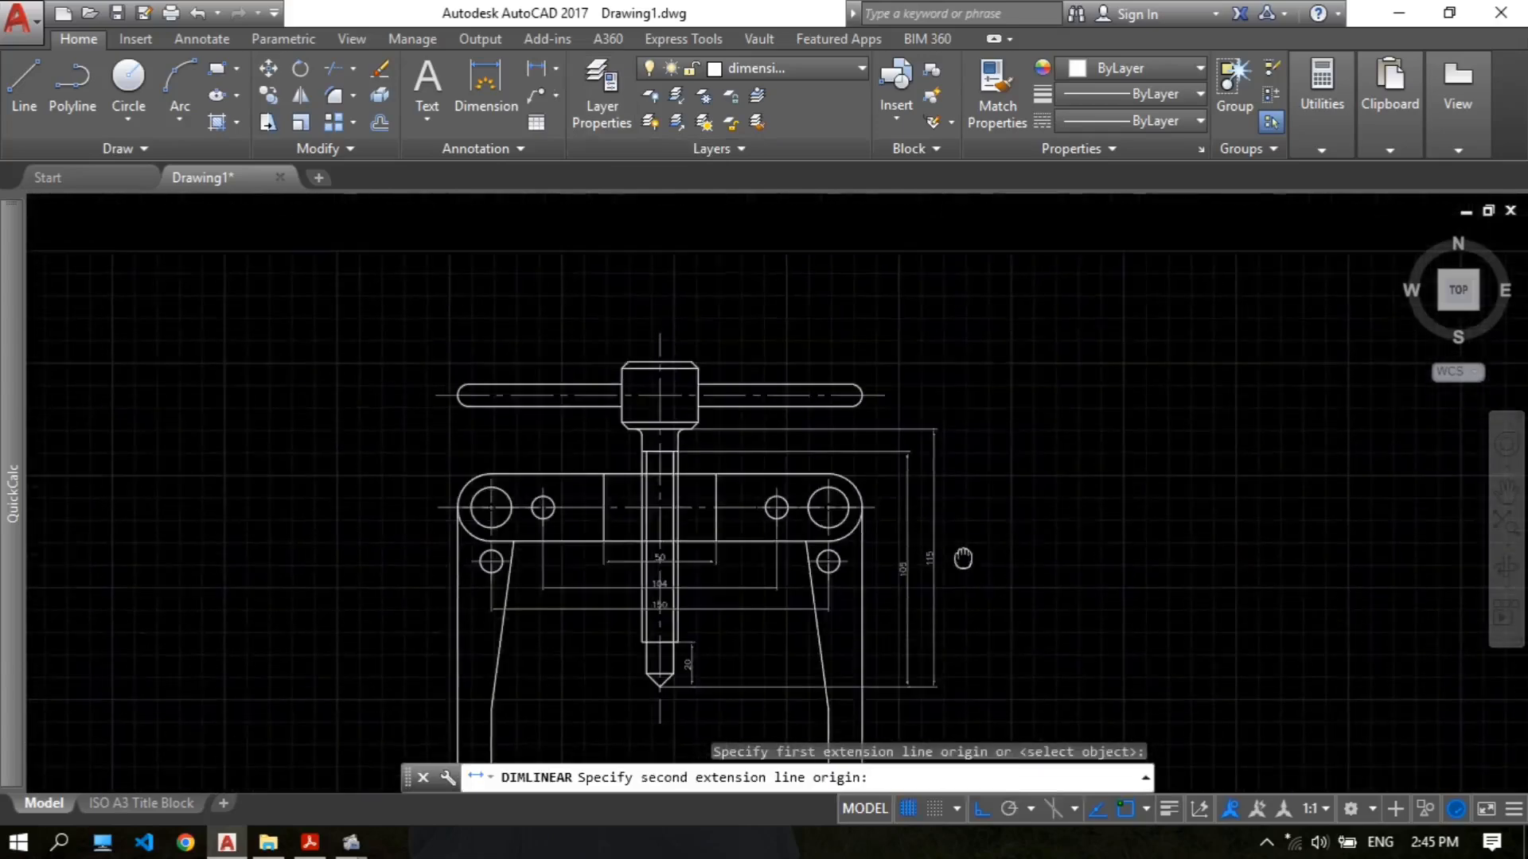
pyautogui.scroll(4, 989, 350)
pyautogui.click(208, 362)
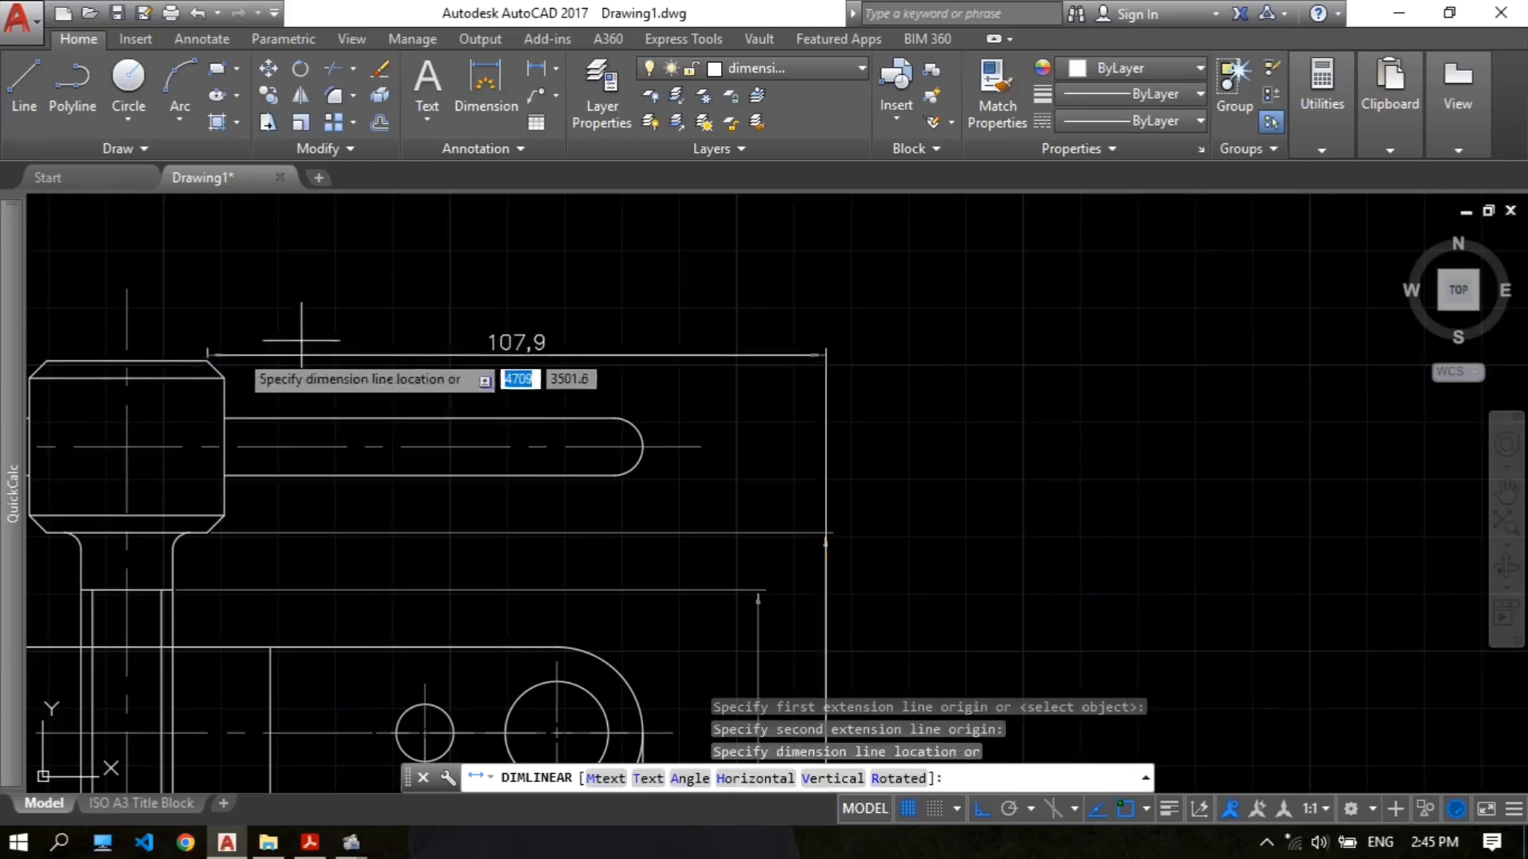
pyautogui.scroll(-4, 979, 422)
pyautogui.scroll(3, 917, 373)
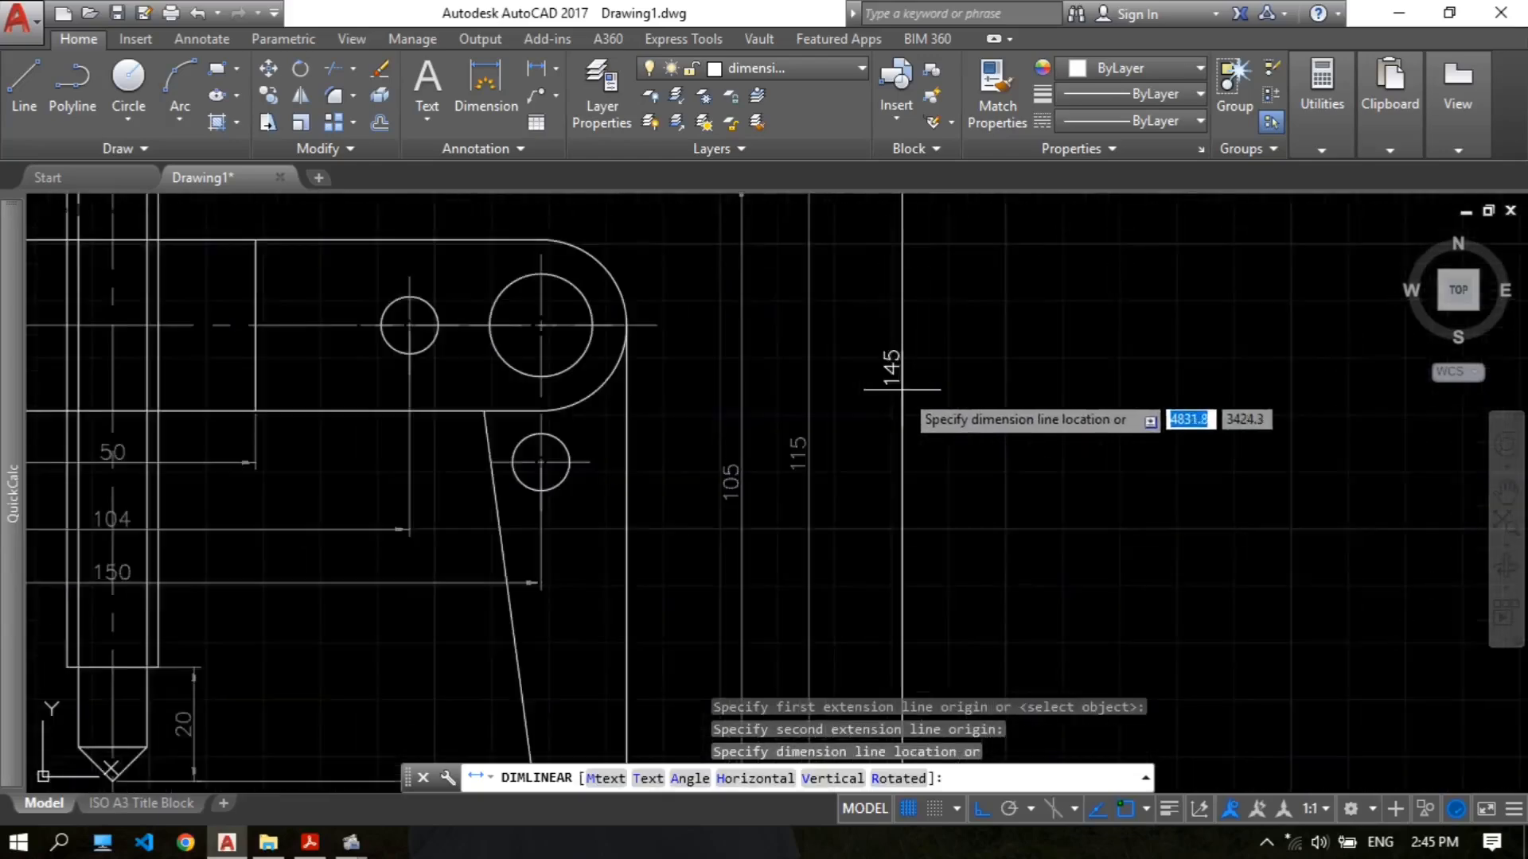
pyautogui.click(899, 388)
pyautogui.scroll(-2, 958, 385)
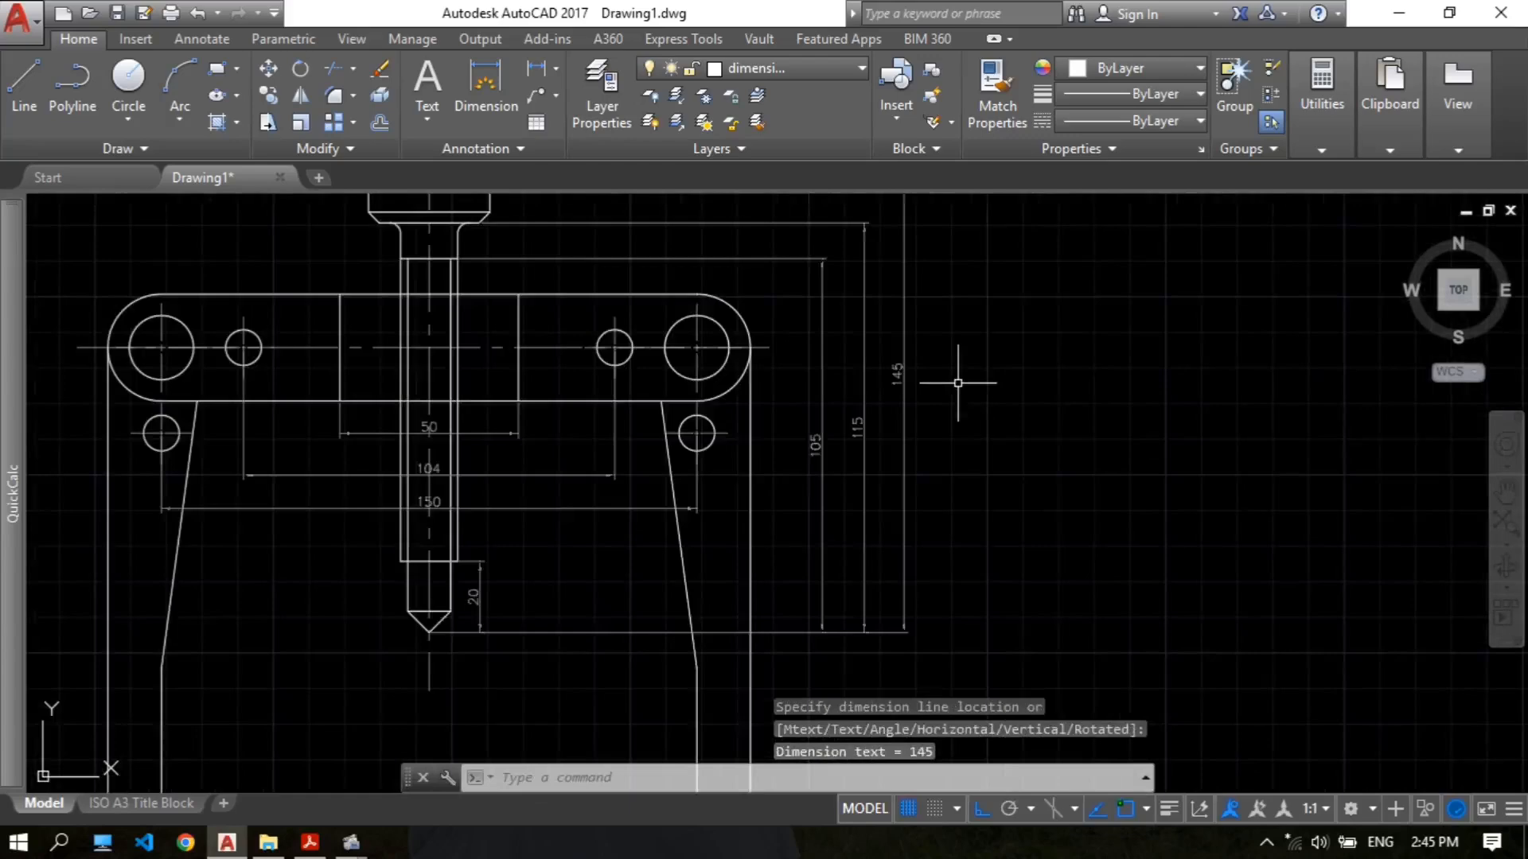
pyautogui.moveTo(958, 385)
pyautogui.mouseDown(button='middle')
pyautogui.moveTo(1041, 362)
pyautogui.moveTo(1016, 372)
pyautogui.moveTo(1030, 417)
pyautogui.mouseUp(button='middle')
pyautogui.moveTo(844, 574); pyautogui.dragTo(866, 444, button='middle')
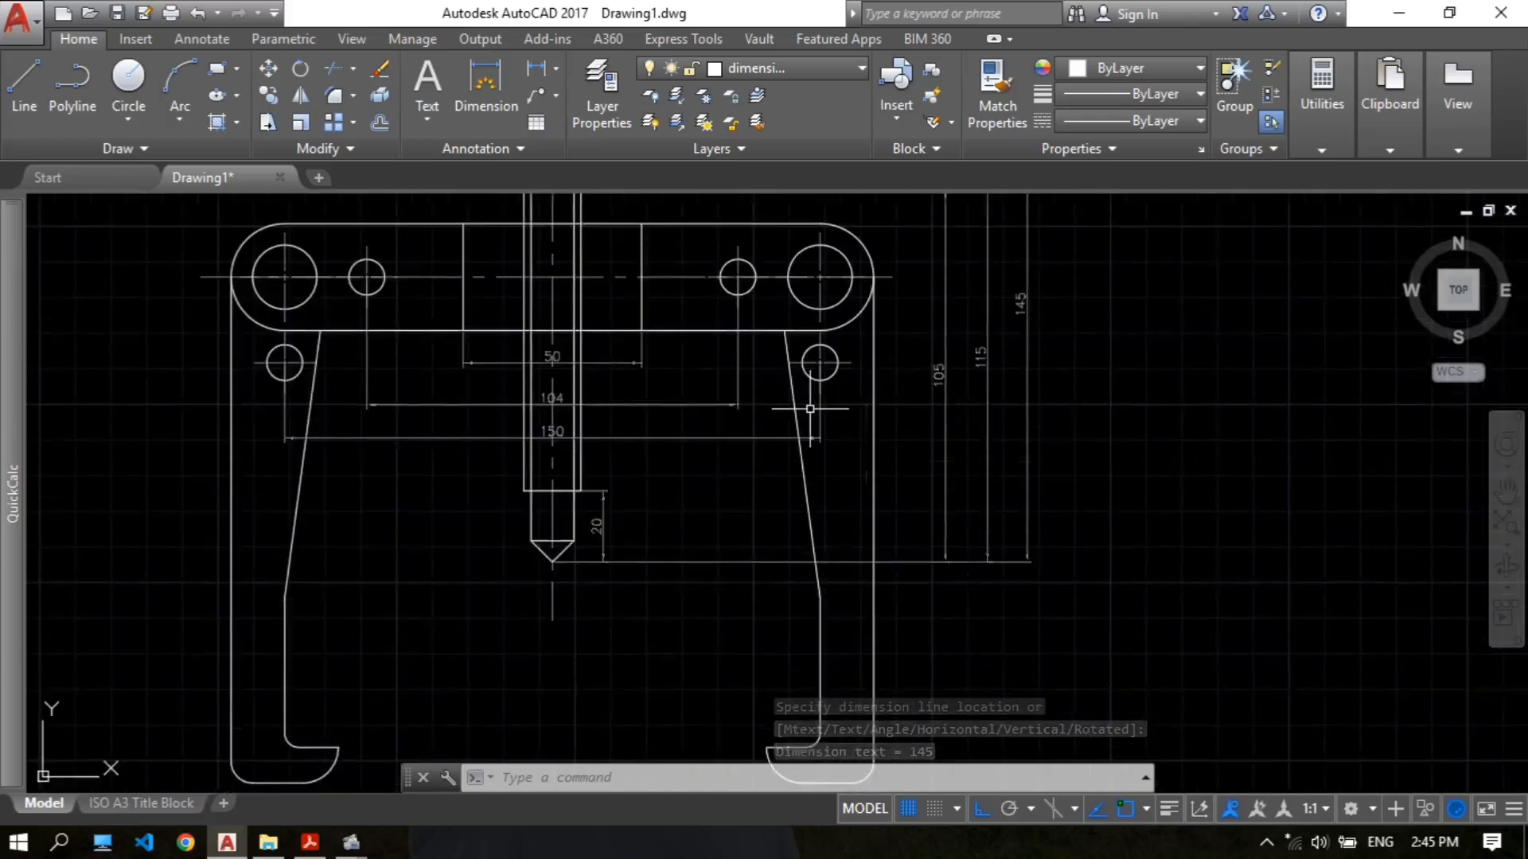
pyautogui.click(546, 75)
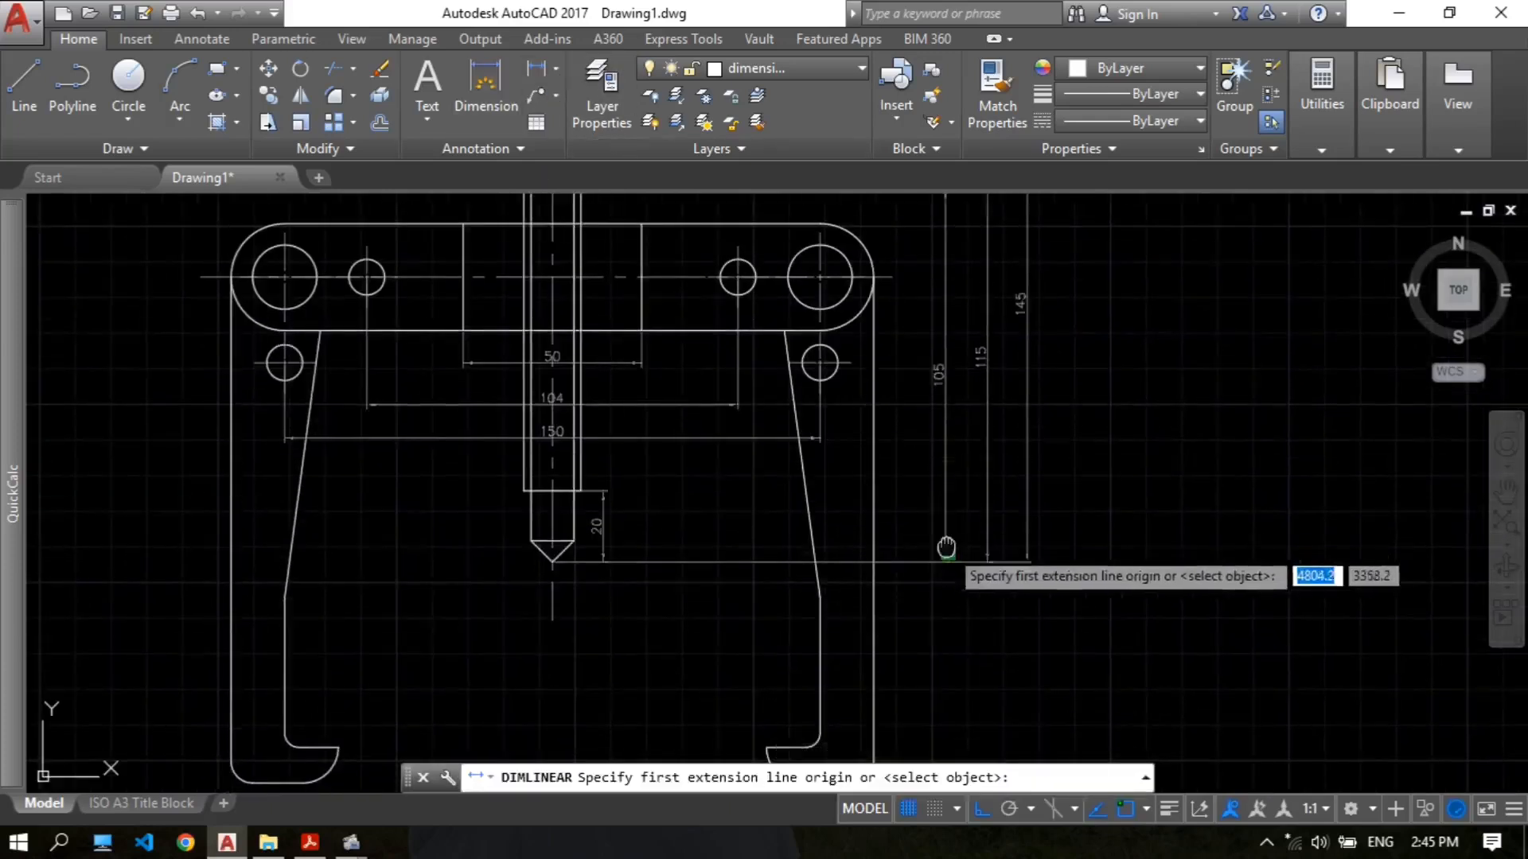
pyautogui.moveTo(938, 544); pyautogui.dragTo(893, 440, button='middle')
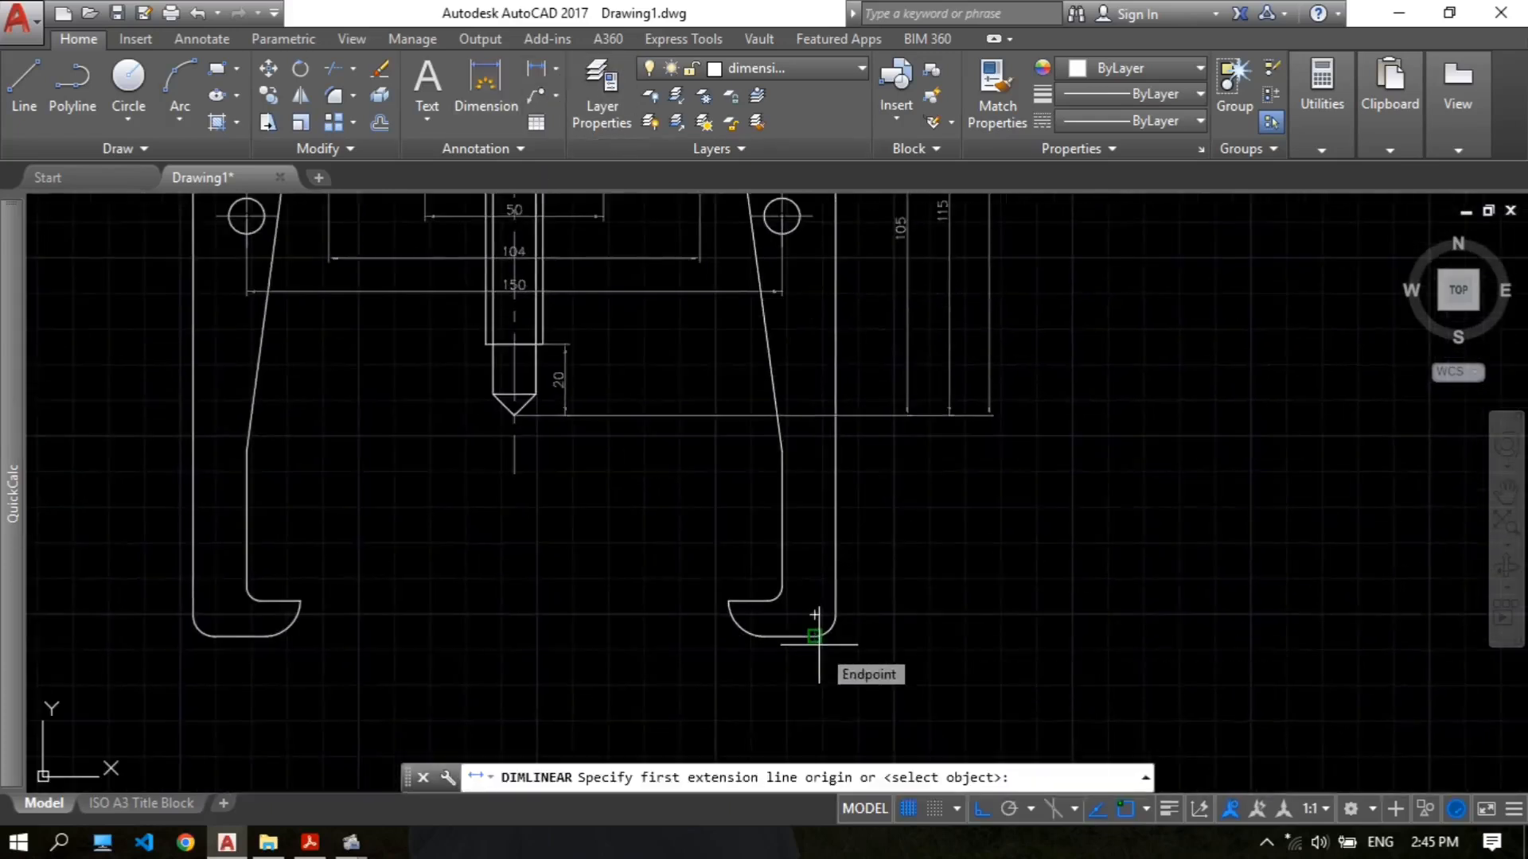
pyautogui.click(815, 636)
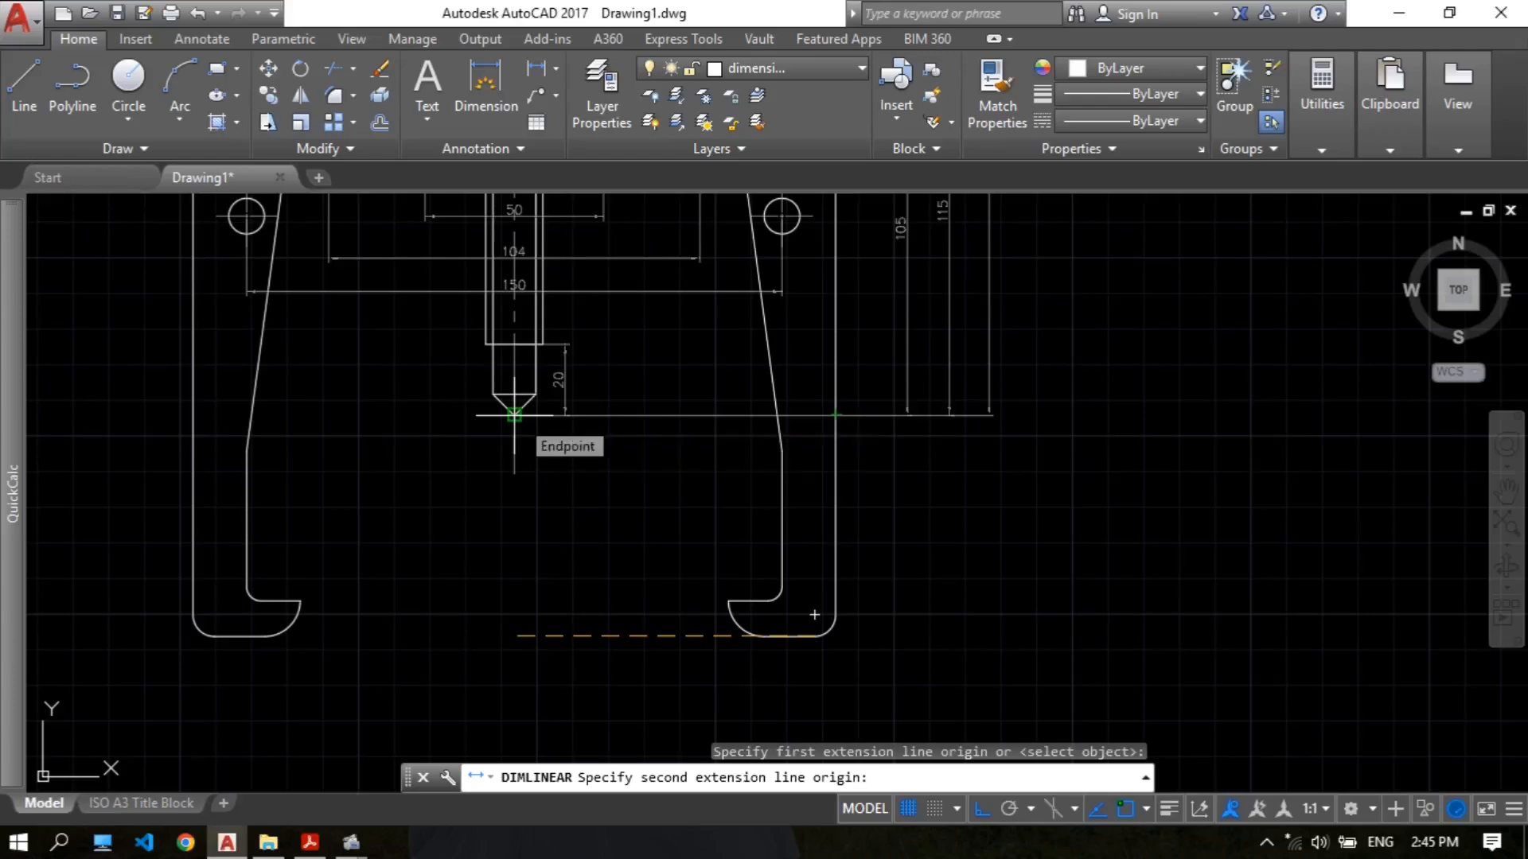
pyautogui.click(514, 415)
pyautogui.press('Escape')
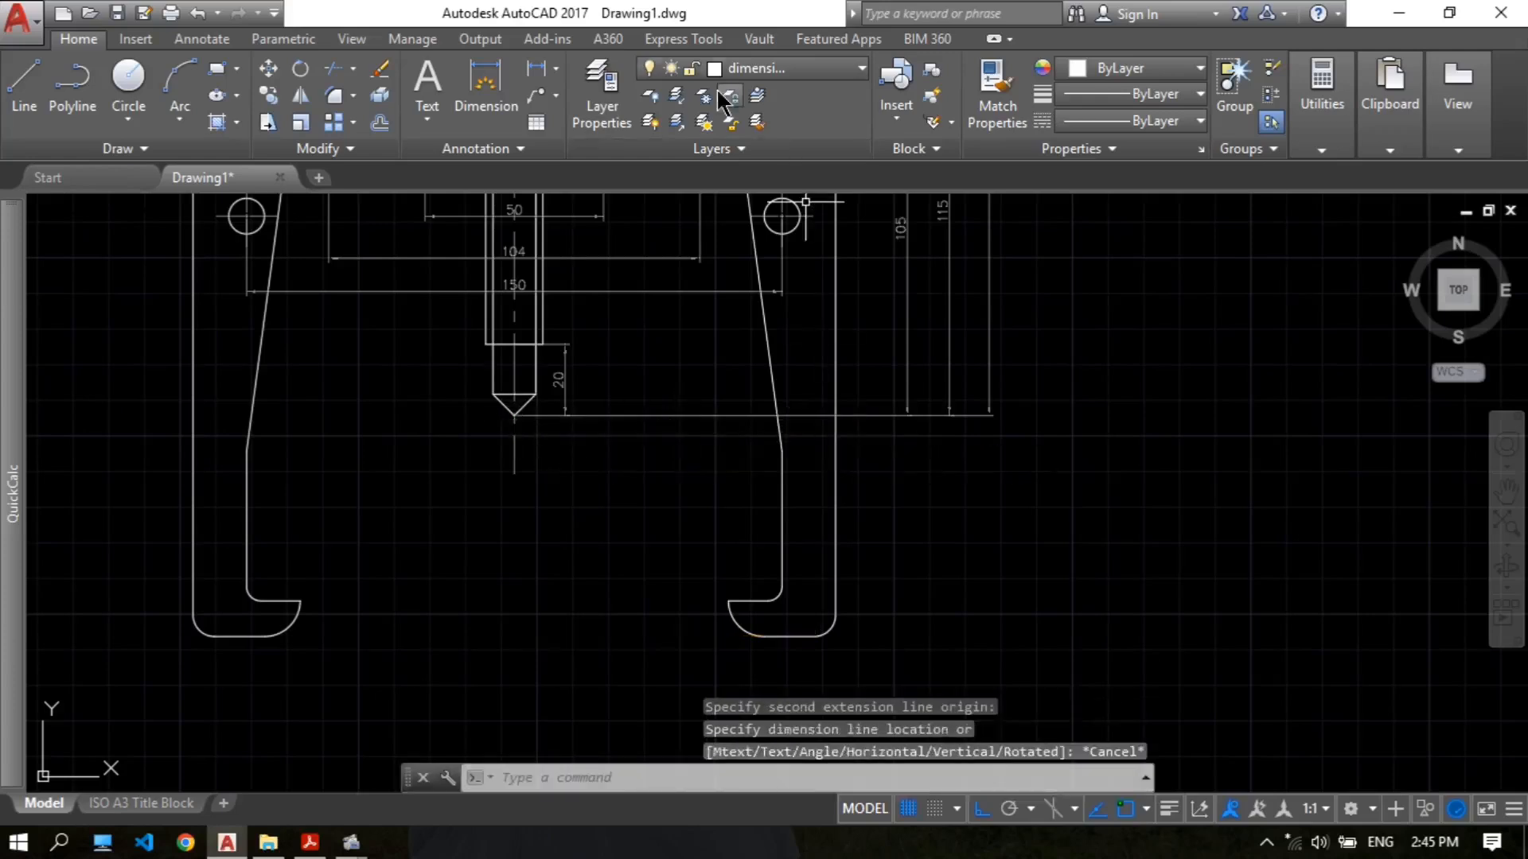
# Step: Add a vertical linear dimension from the screw tip's level to the bottom of the right arm, aligned with the 105 dimension line
pyautogui.click(538, 71)
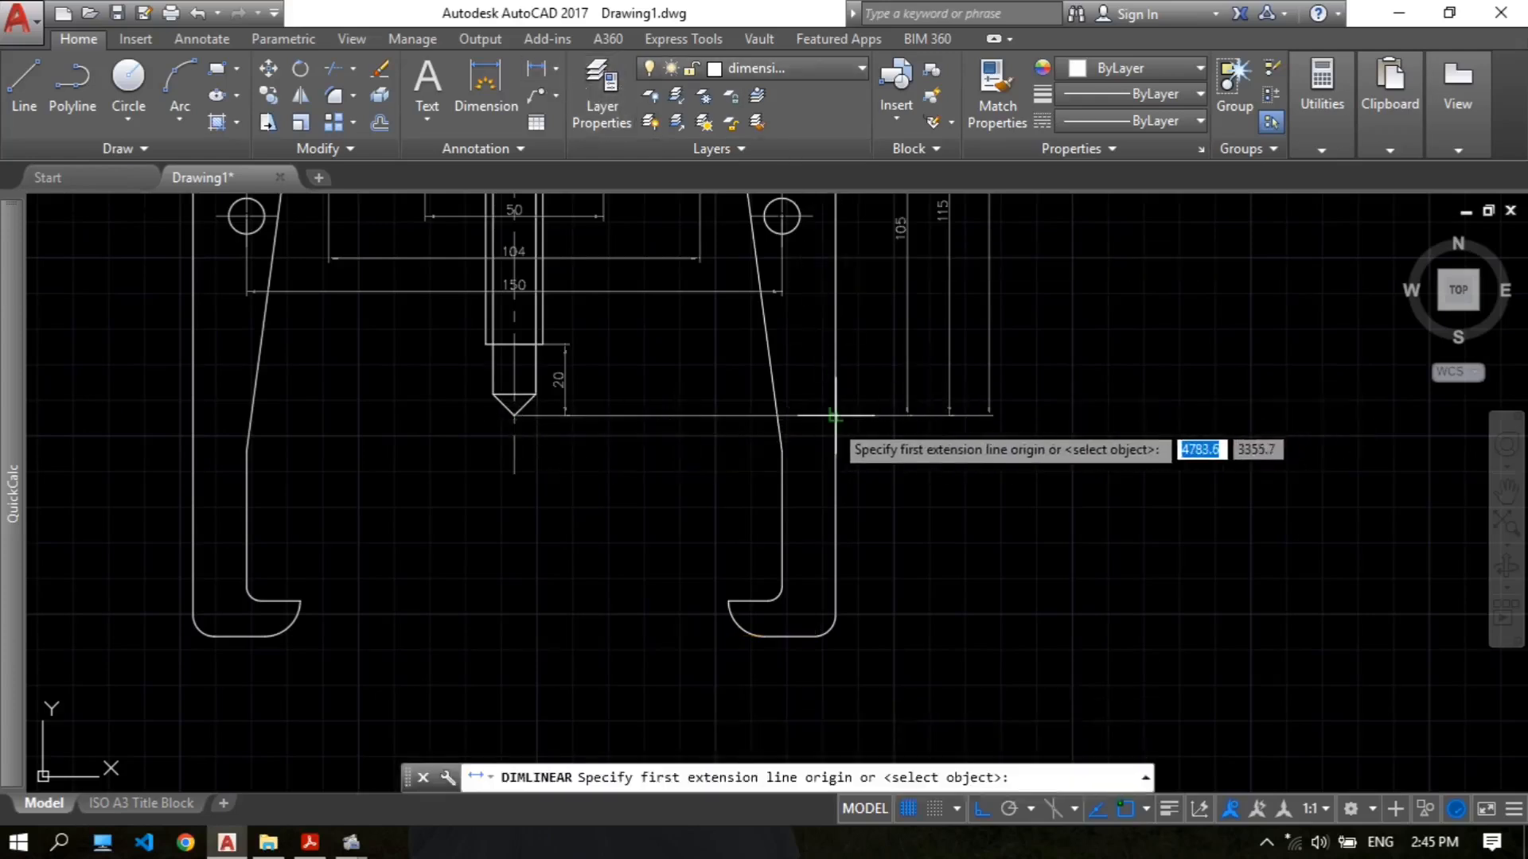
pyautogui.scroll(3, 904, 406)
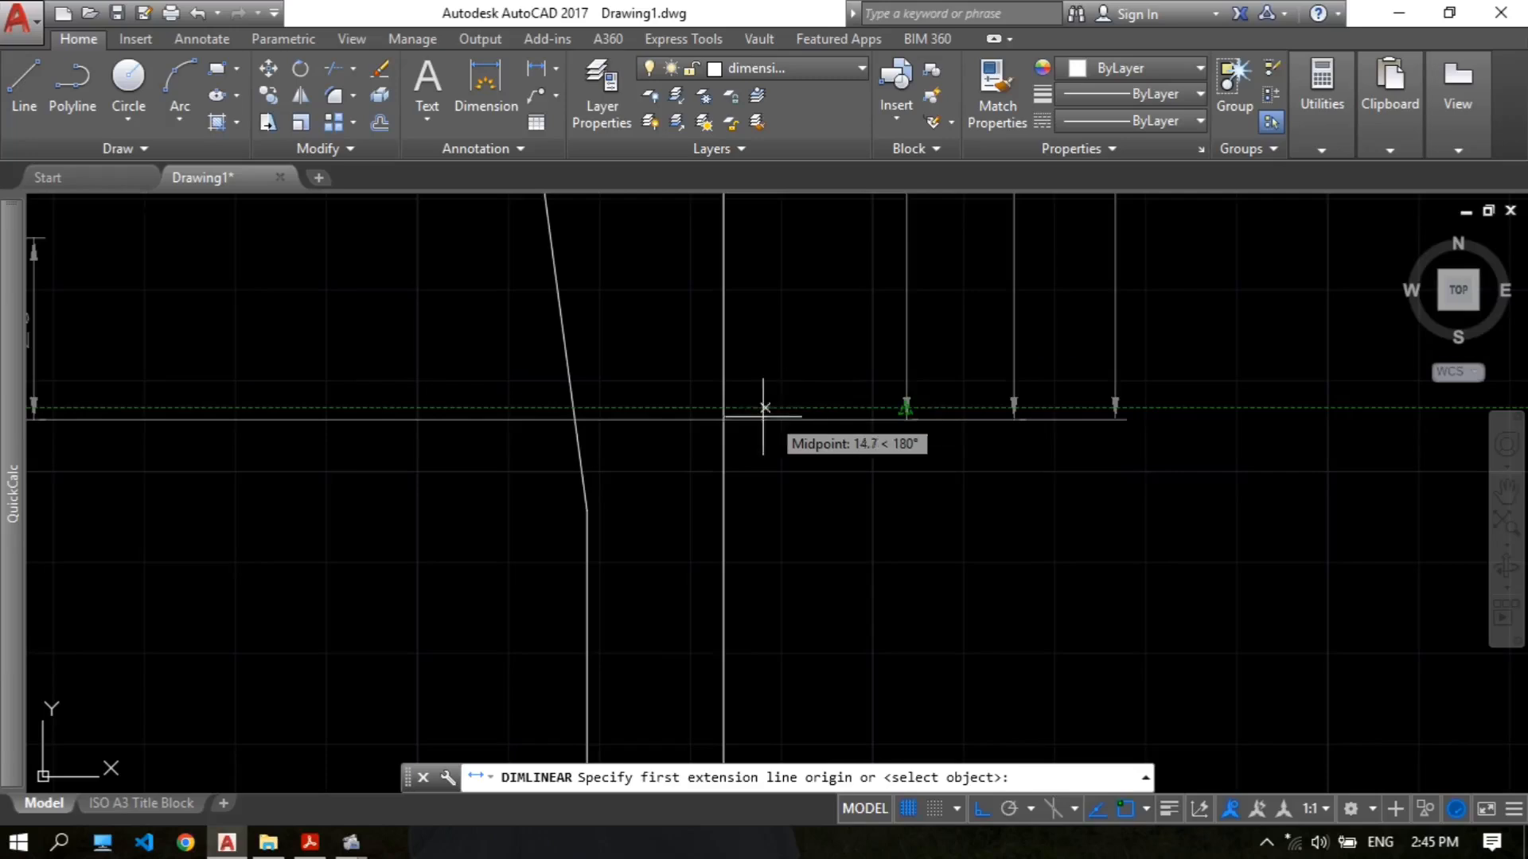
pyautogui.click(723, 420)
pyautogui.scroll(-3, 848, 477)
pyautogui.moveTo(843, 518); pyautogui.dragTo(805, 344, button='middle')
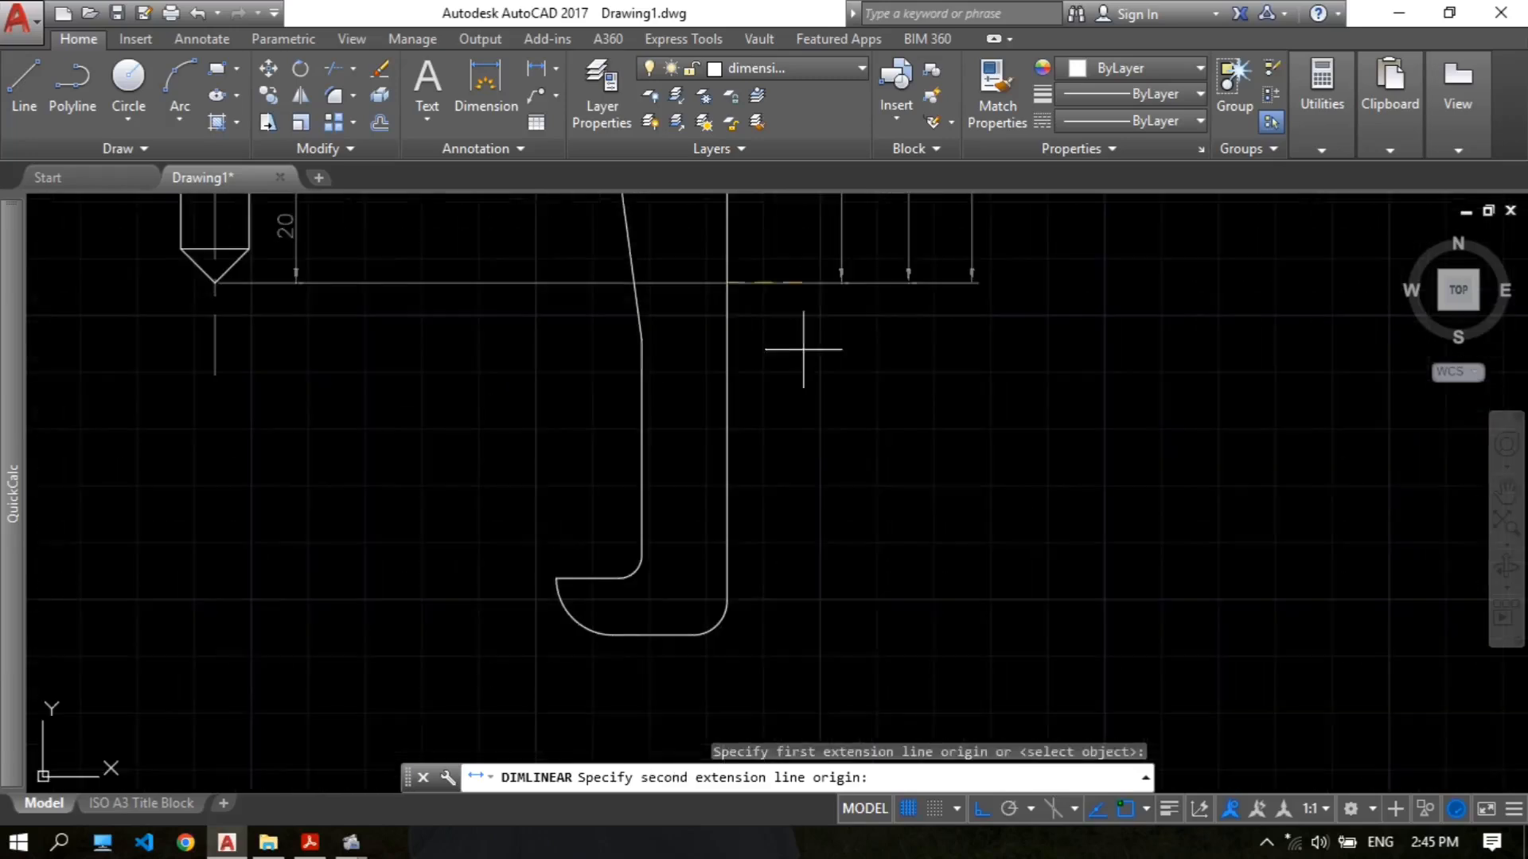
pyautogui.click(693, 635)
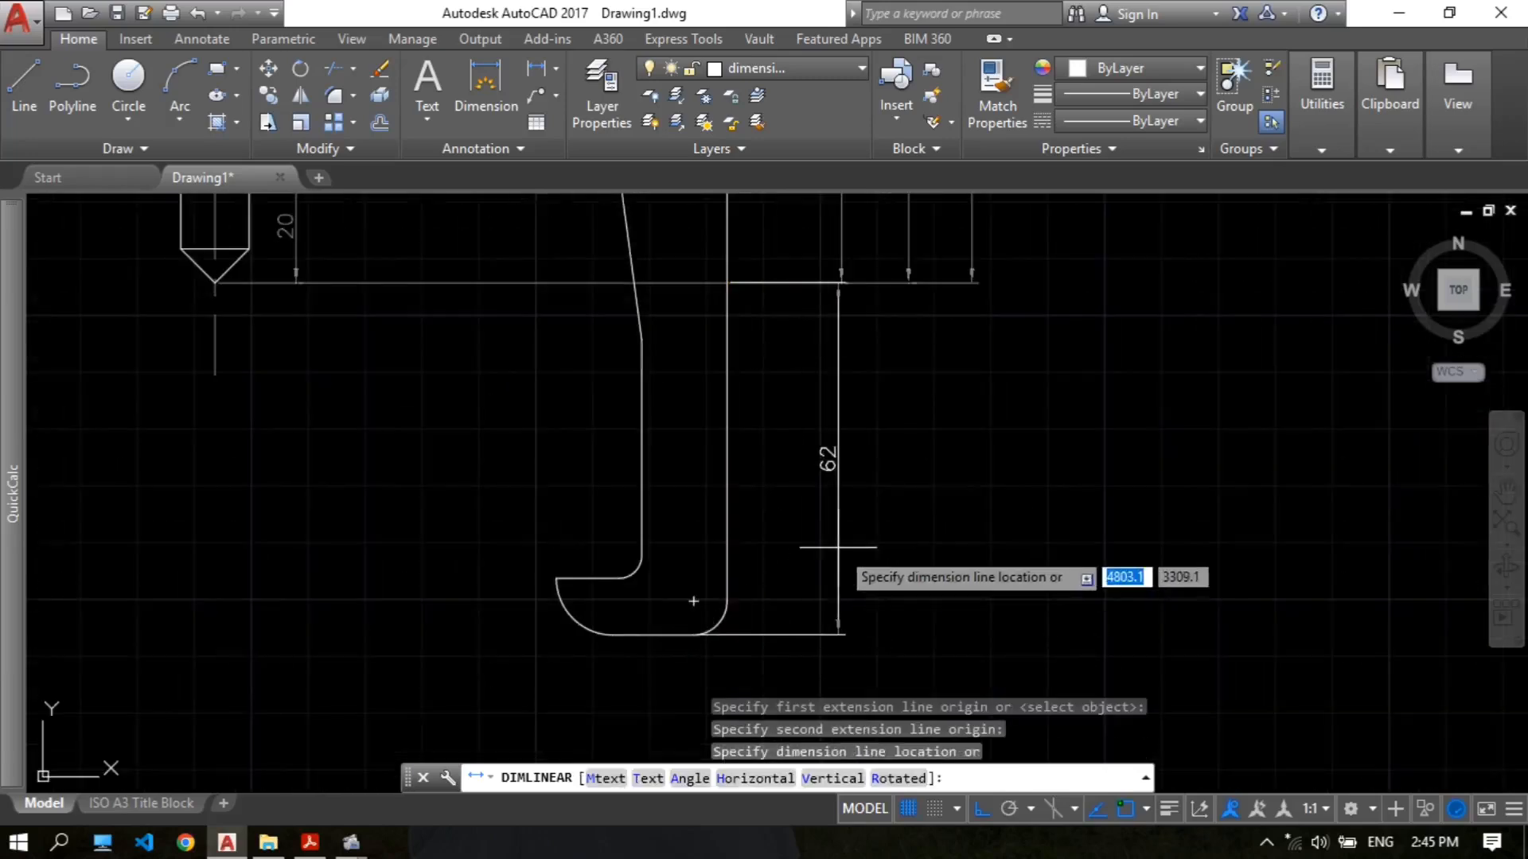
pyautogui.click(843, 284)
# Step: Dimension the vertical distance between the centres of the left end's large hole and the small hole below it, placed outside the left arm
pyautogui.scroll(-4, 965, 351)
pyautogui.scroll(6, 835, 406)
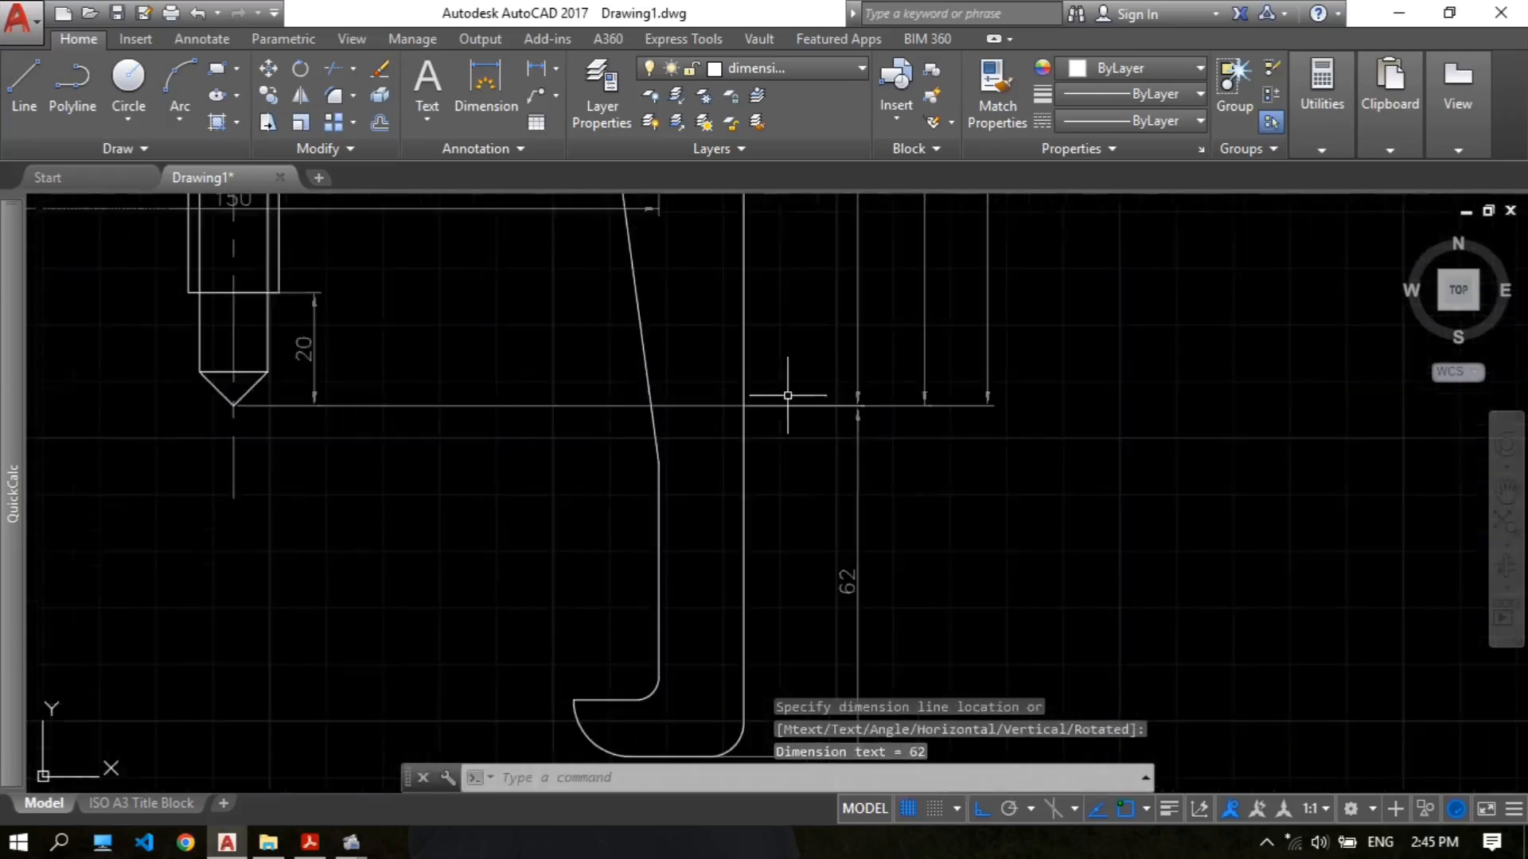
pyautogui.scroll(-6, 791, 385)
pyautogui.scroll(2, 791, 394)
pyautogui.moveTo(809, 447); pyautogui.dragTo(907, 488, button='middle')
pyautogui.click(551, 78)
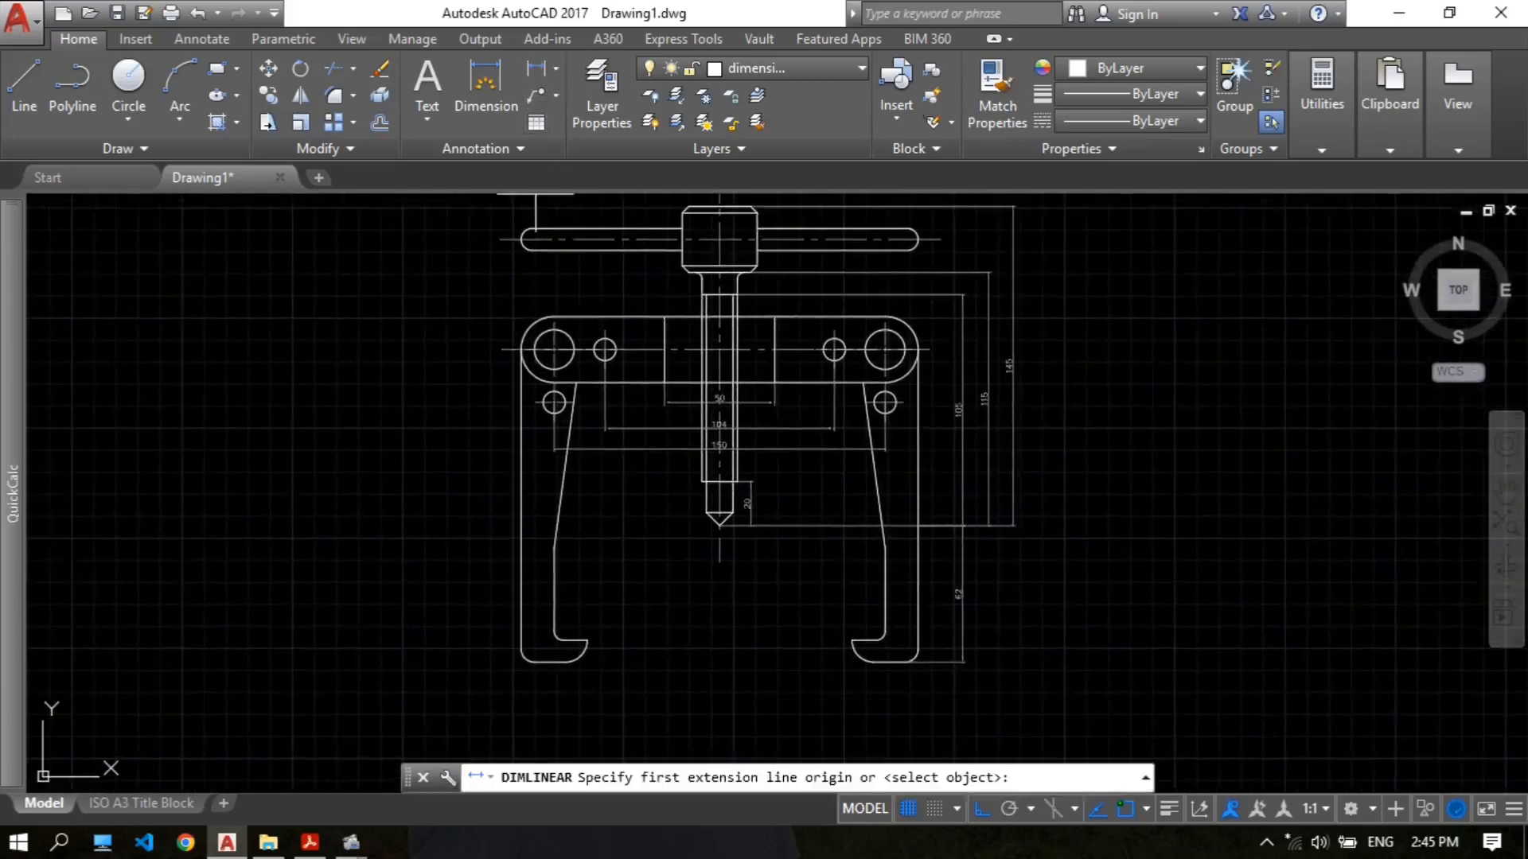
pyautogui.scroll(6, 509, 348)
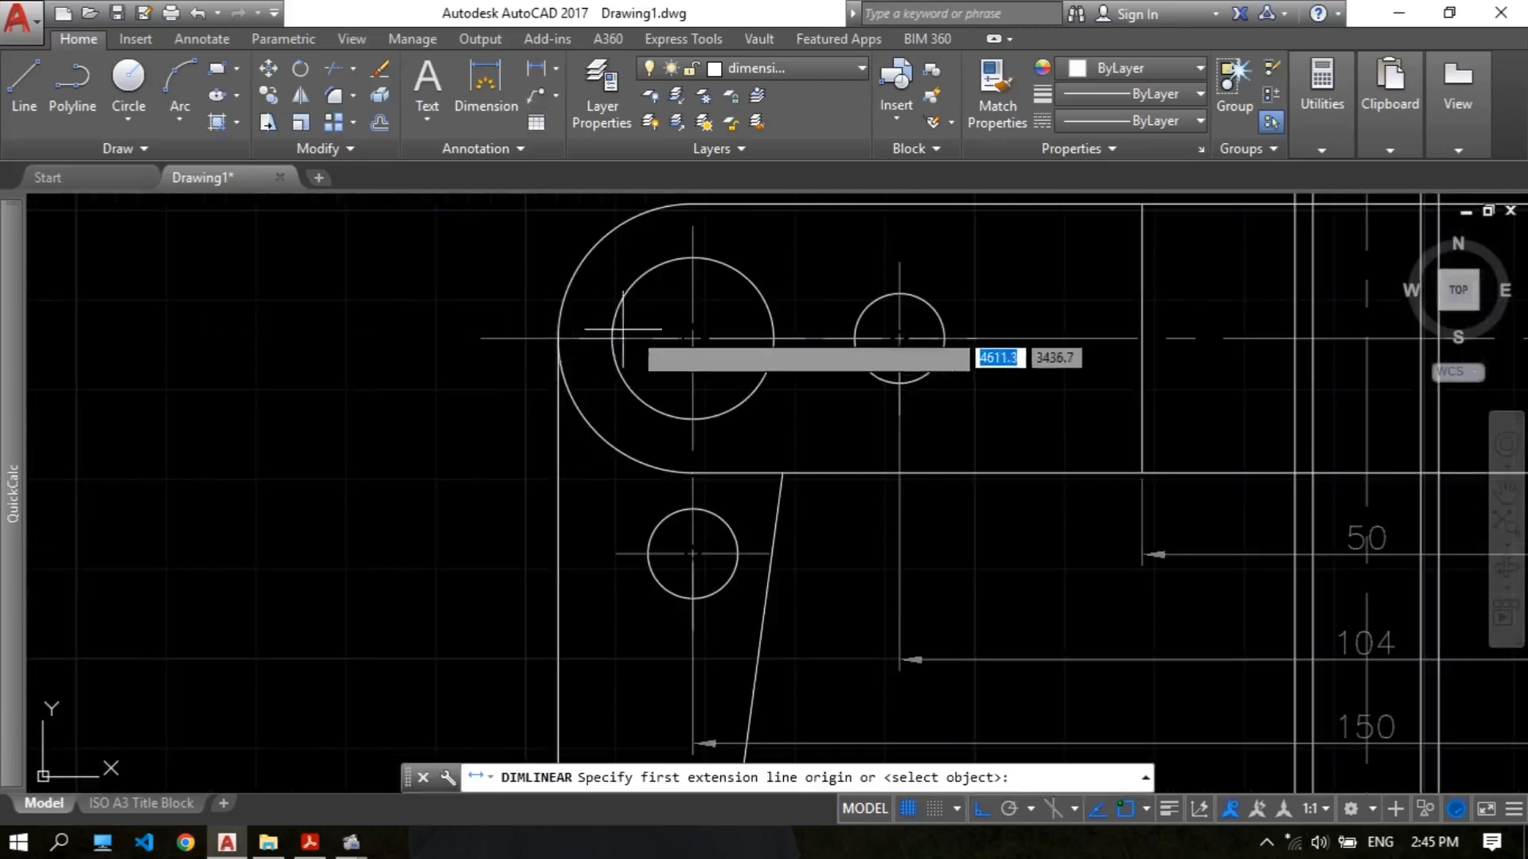
pyautogui.click(692, 338)
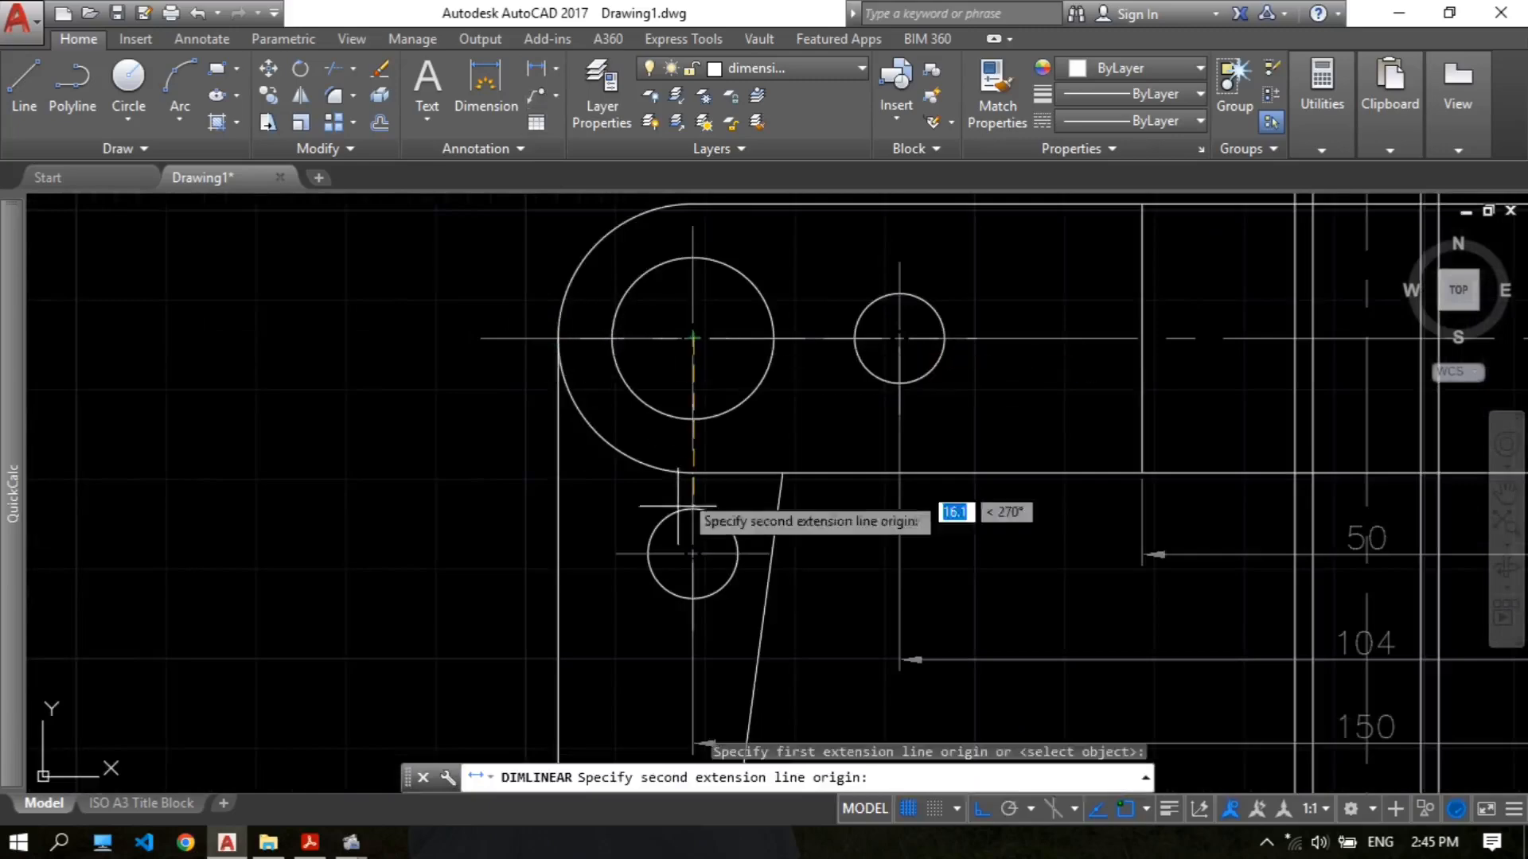
pyautogui.click(693, 554)
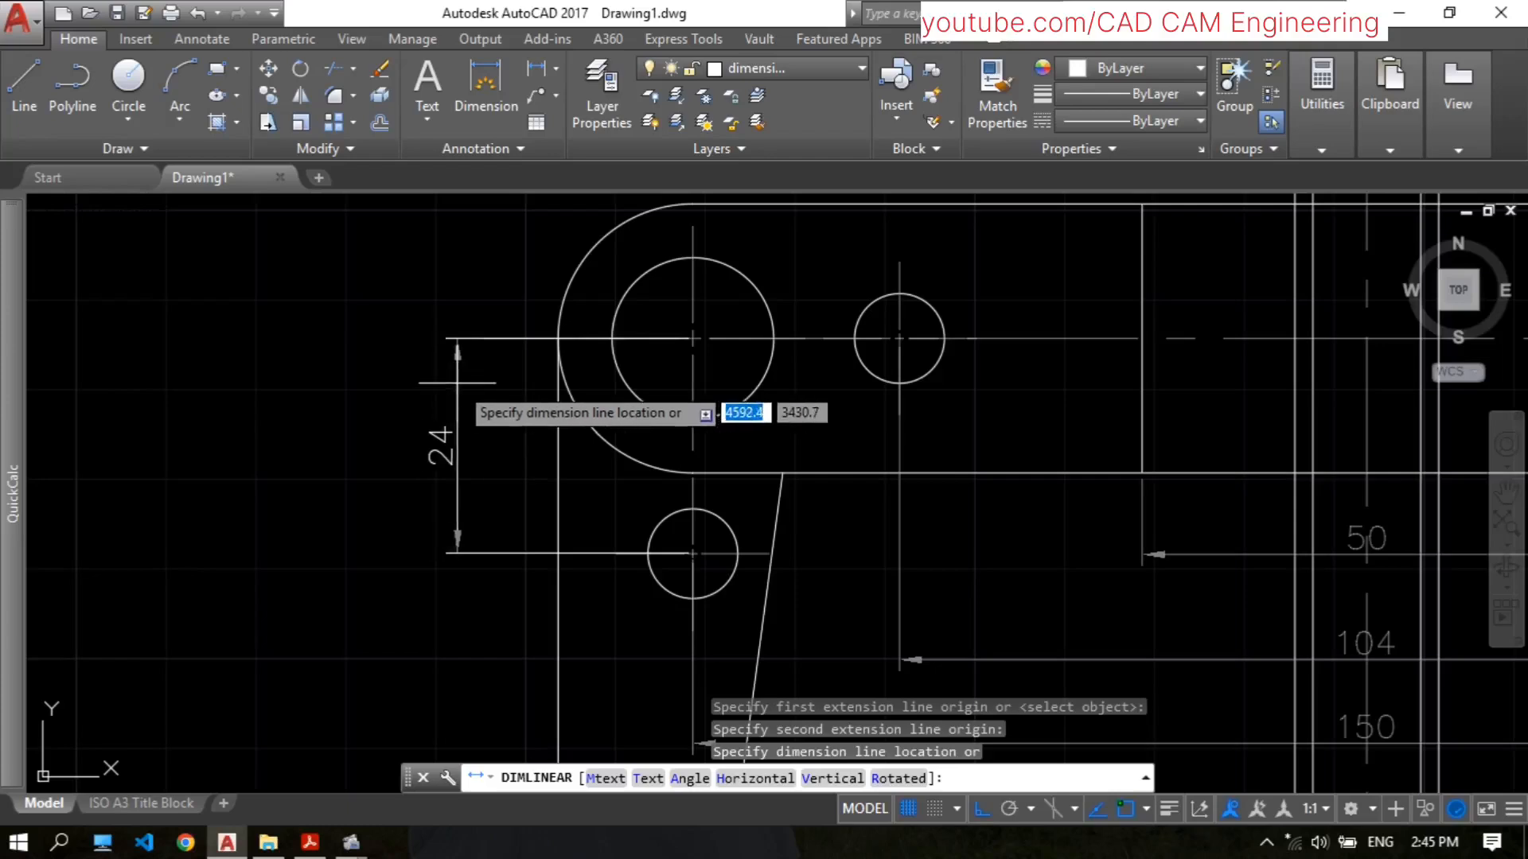
pyautogui.click(439, 386)
# Step: Add a vertical linear dimension from the left large hole's centre level to the bottom of the left arm, aligned with the 24 dimension line
pyautogui.click(530, 65)
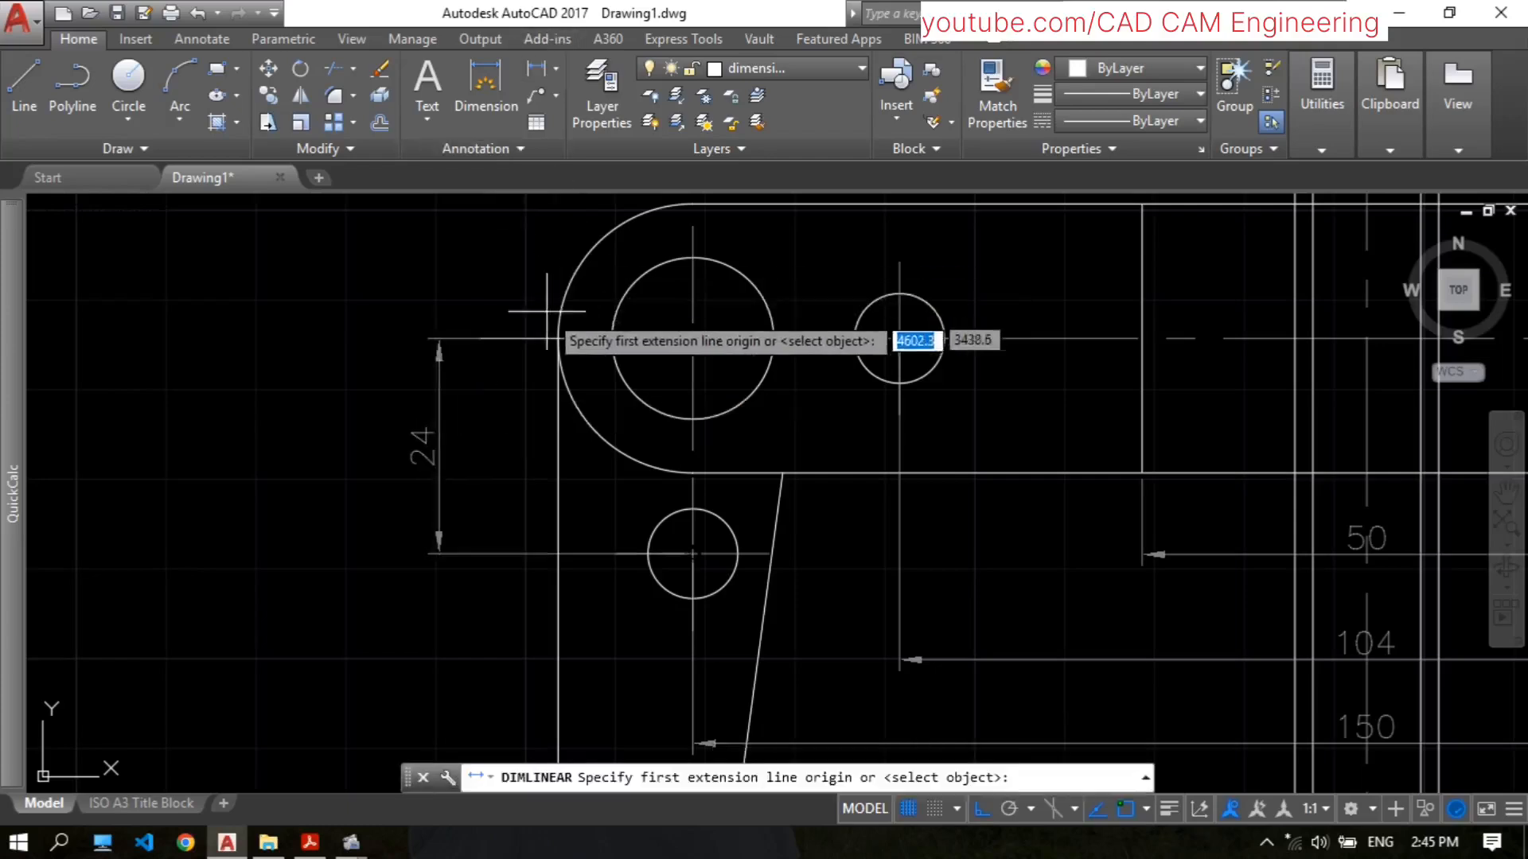
pyautogui.click(558, 338)
pyautogui.scroll(-2, 546, 429)
pyautogui.moveTo(564, 507); pyautogui.dragTo(580, 621, button='middle')
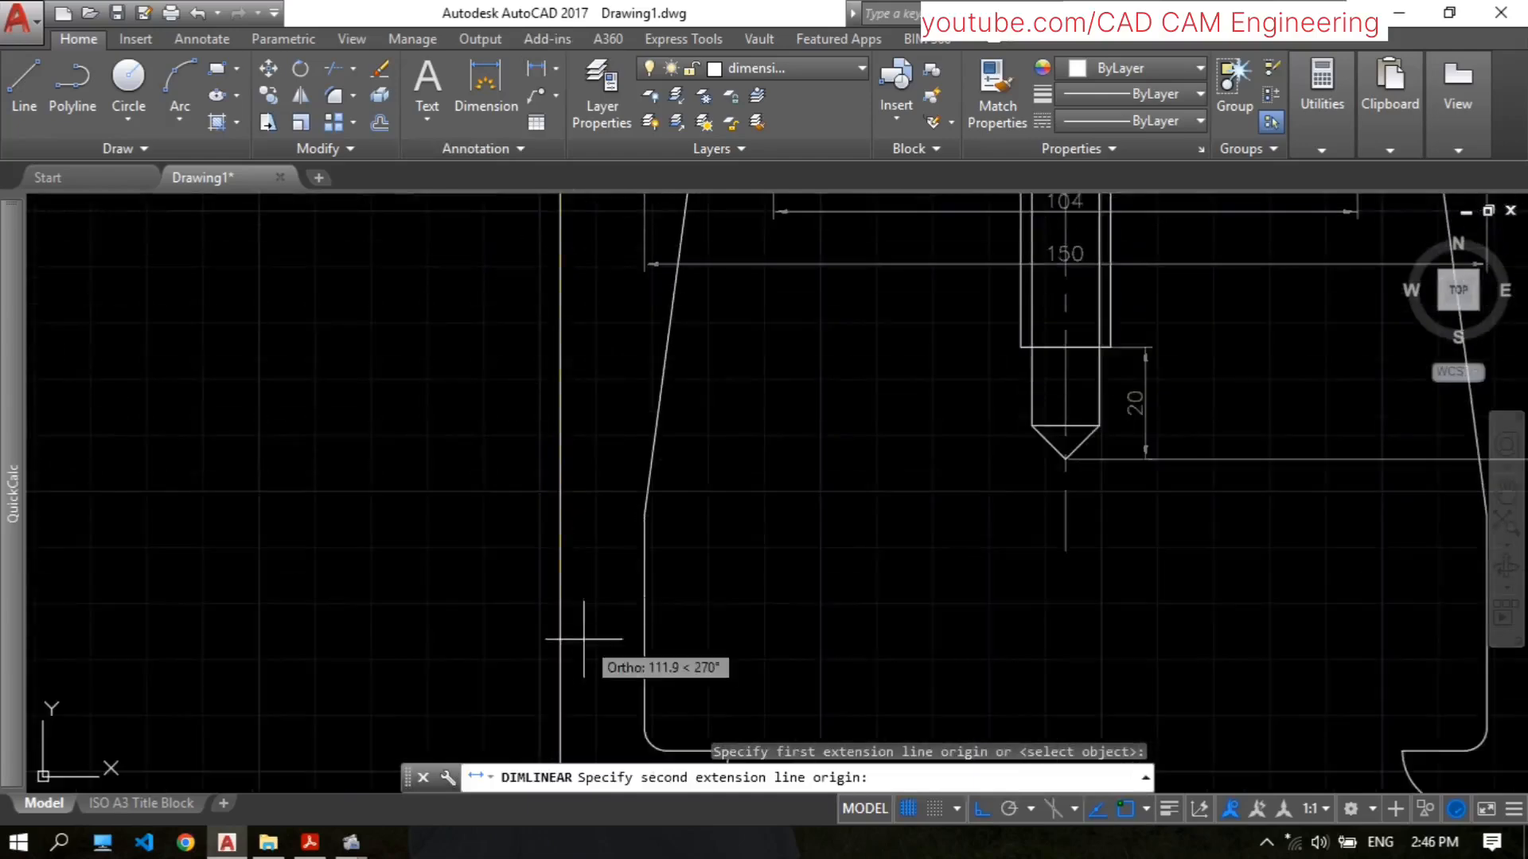
pyautogui.scroll(3, 576, 486)
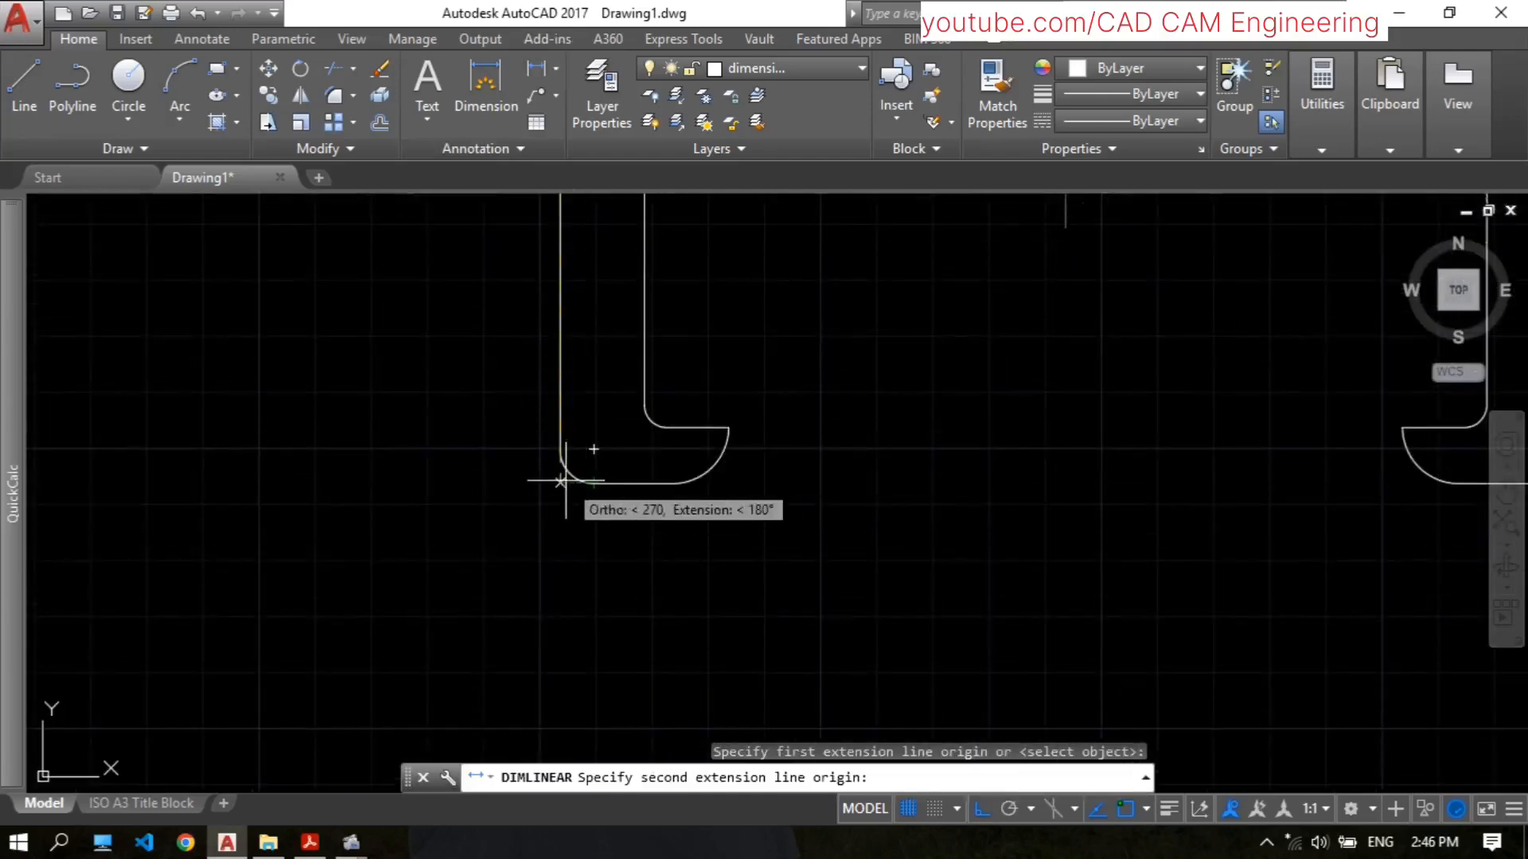
pyautogui.click(593, 482)
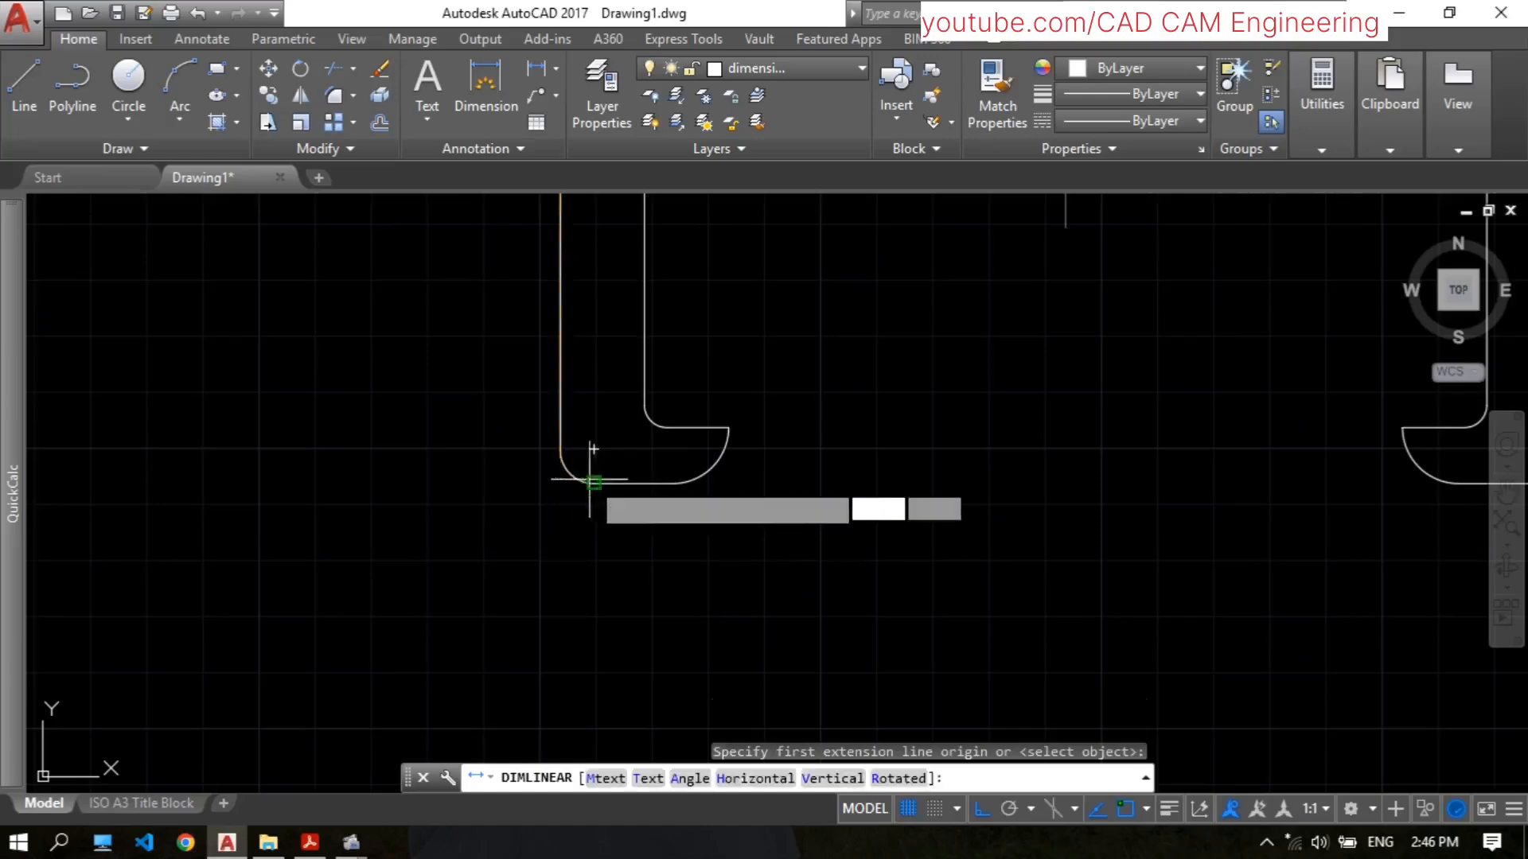
pyautogui.scroll(-4, 485, 433)
pyautogui.moveTo(485, 433); pyautogui.dragTo(521, 594, button='middle')
pyautogui.scroll(8, 509, 406)
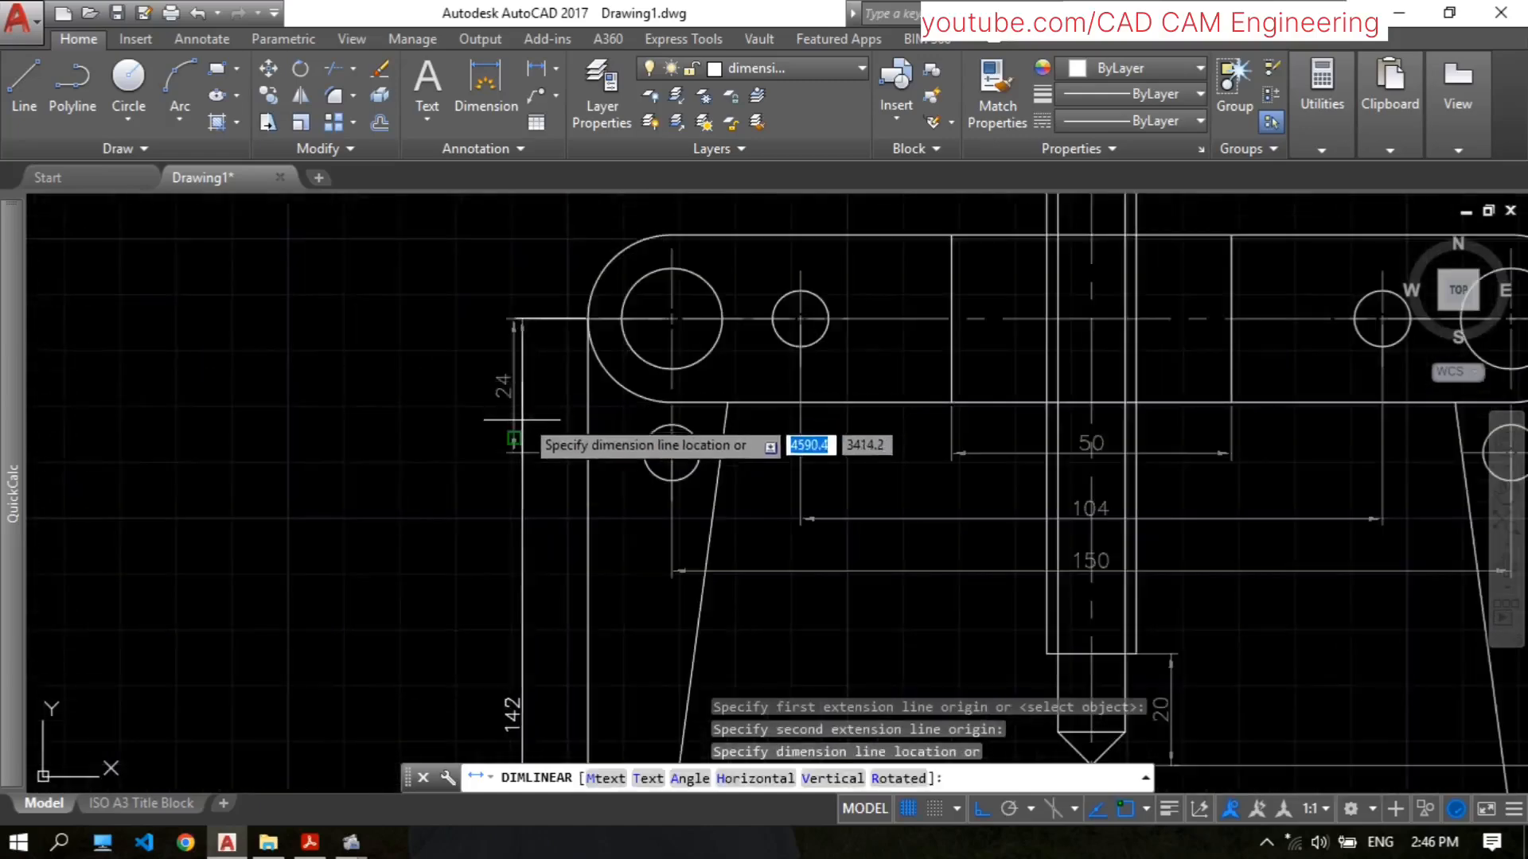
pyautogui.click(482, 452)
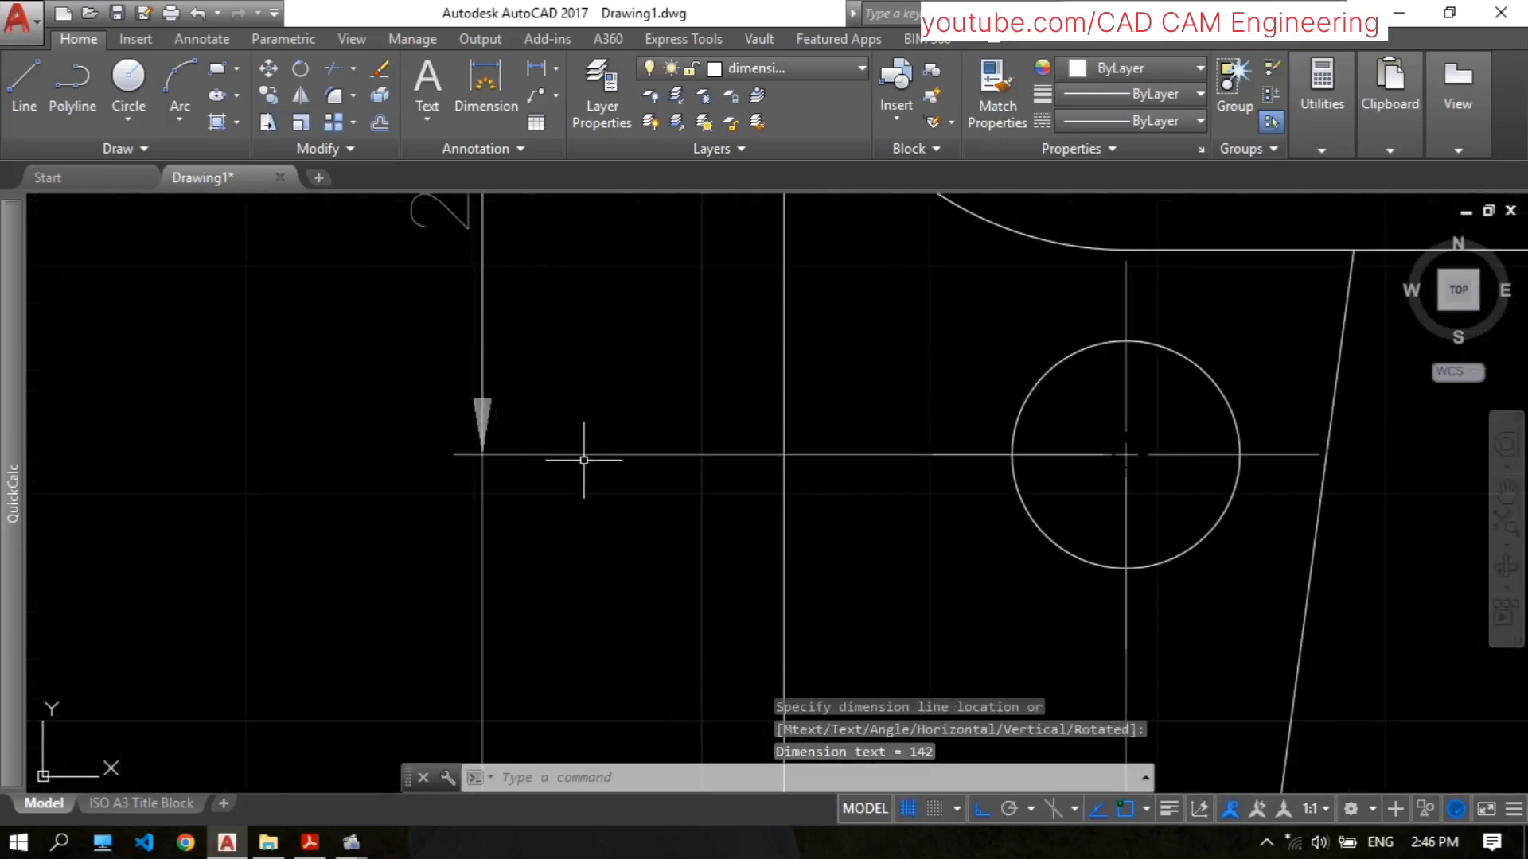
# Step: Add a radius dimension to the inner fillet of the left arm's hook, with its text placed inside the puller
pyautogui.scroll(-5, 586, 454)
pyautogui.scroll(3, 593, 538)
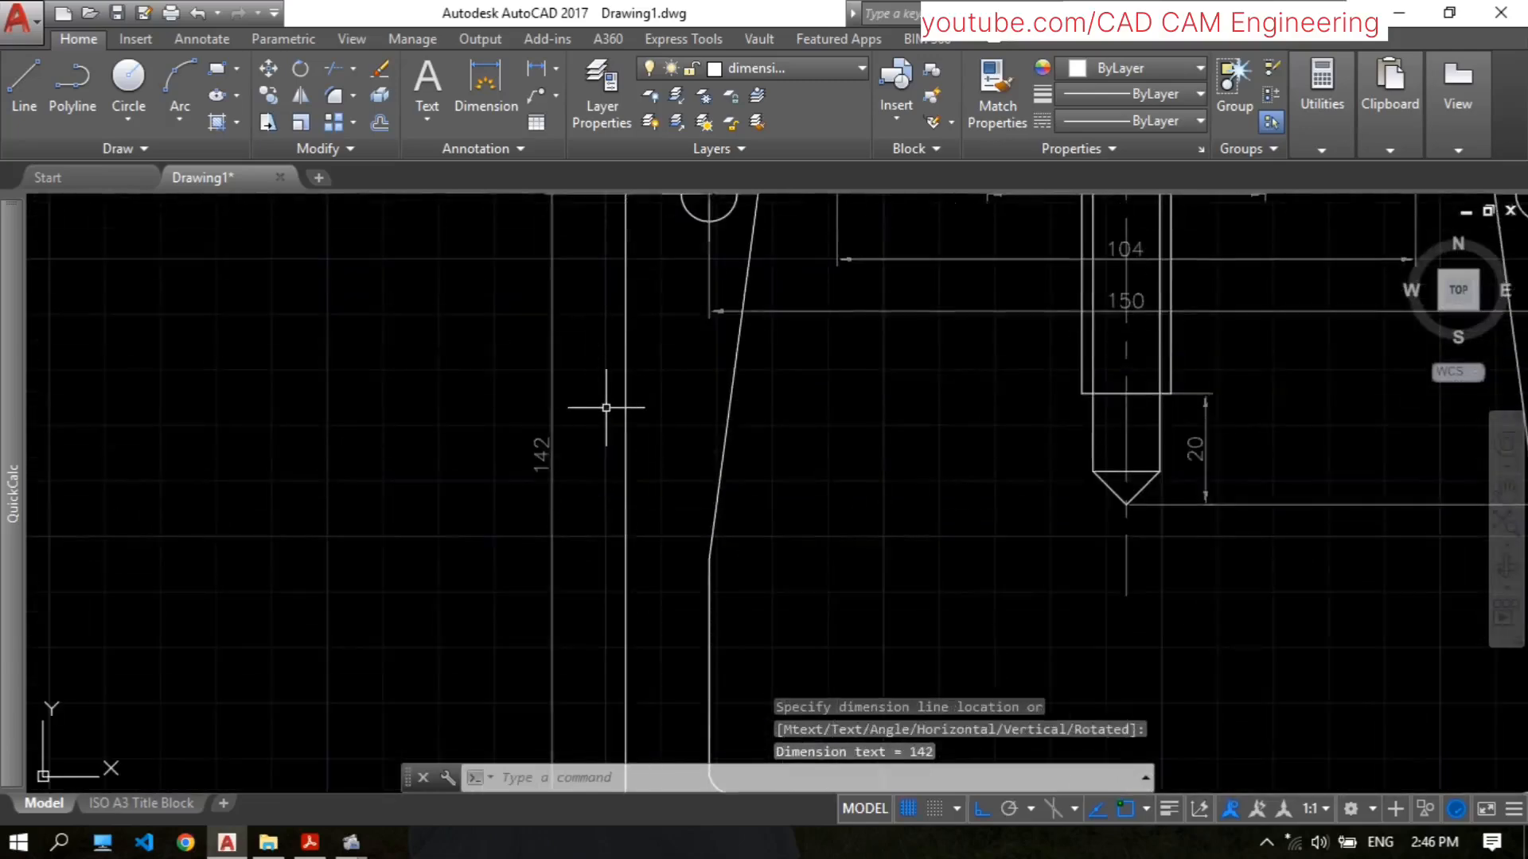
pyautogui.scroll(-4, 604, 406)
pyautogui.scroll(3, 604, 429)
pyautogui.scroll(-3, 605, 458)
pyautogui.moveTo(607, 471); pyautogui.dragTo(567, 314, button='middle')
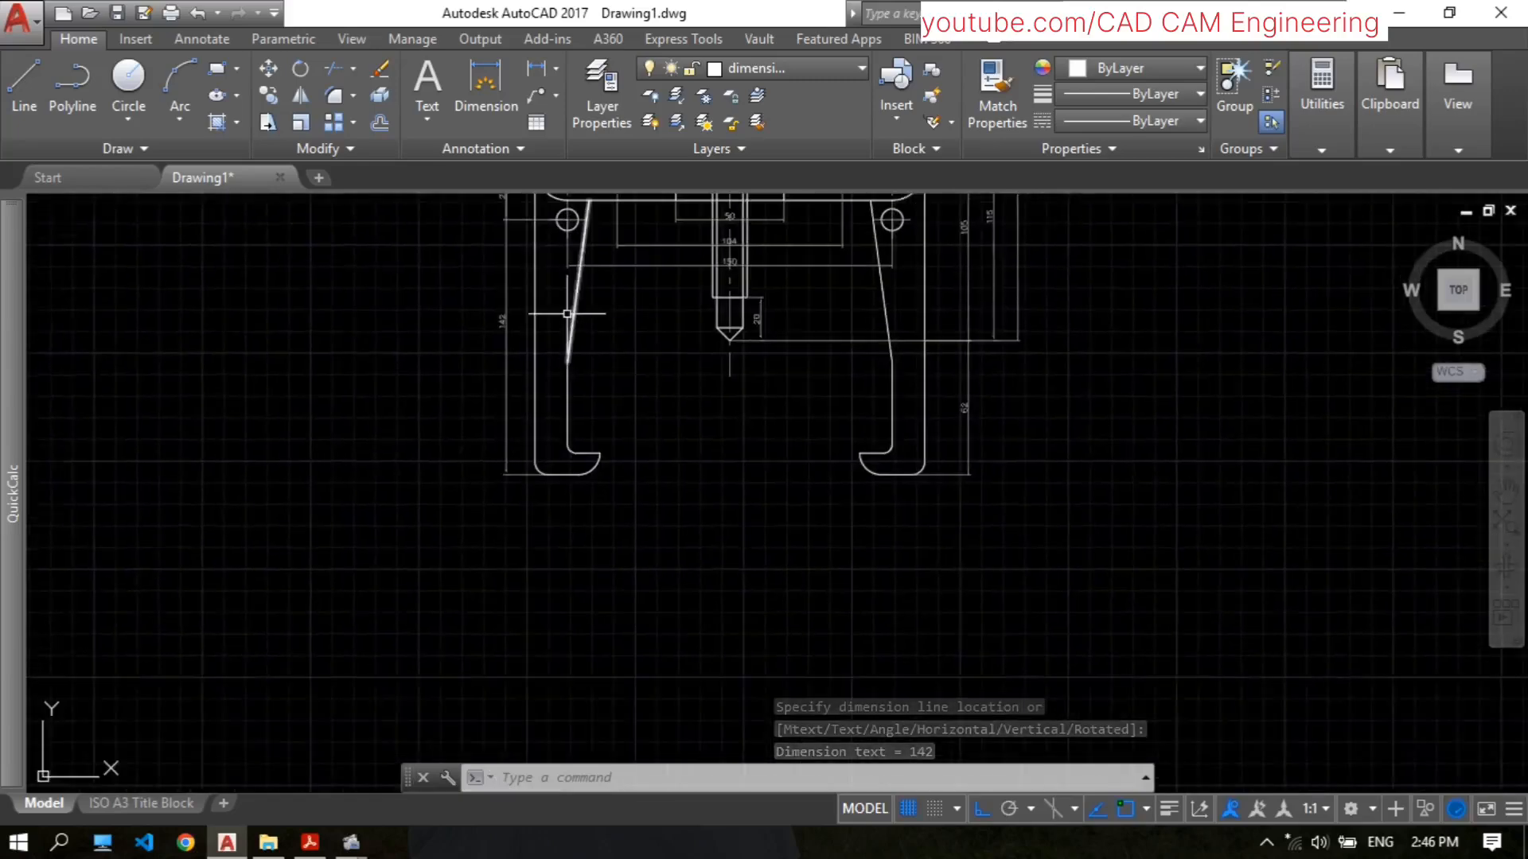
pyautogui.scroll(2, 706, 314)
pyautogui.scroll(2, 613, 256)
pyautogui.scroll(-3, 638, 429)
pyautogui.moveTo(638, 429)
pyautogui.mouseDown(button='middle')
pyautogui.moveTo(625, 374)
pyautogui.moveTo(641, 313)
pyautogui.mouseUp(button='middle')
pyautogui.click(556, 70)
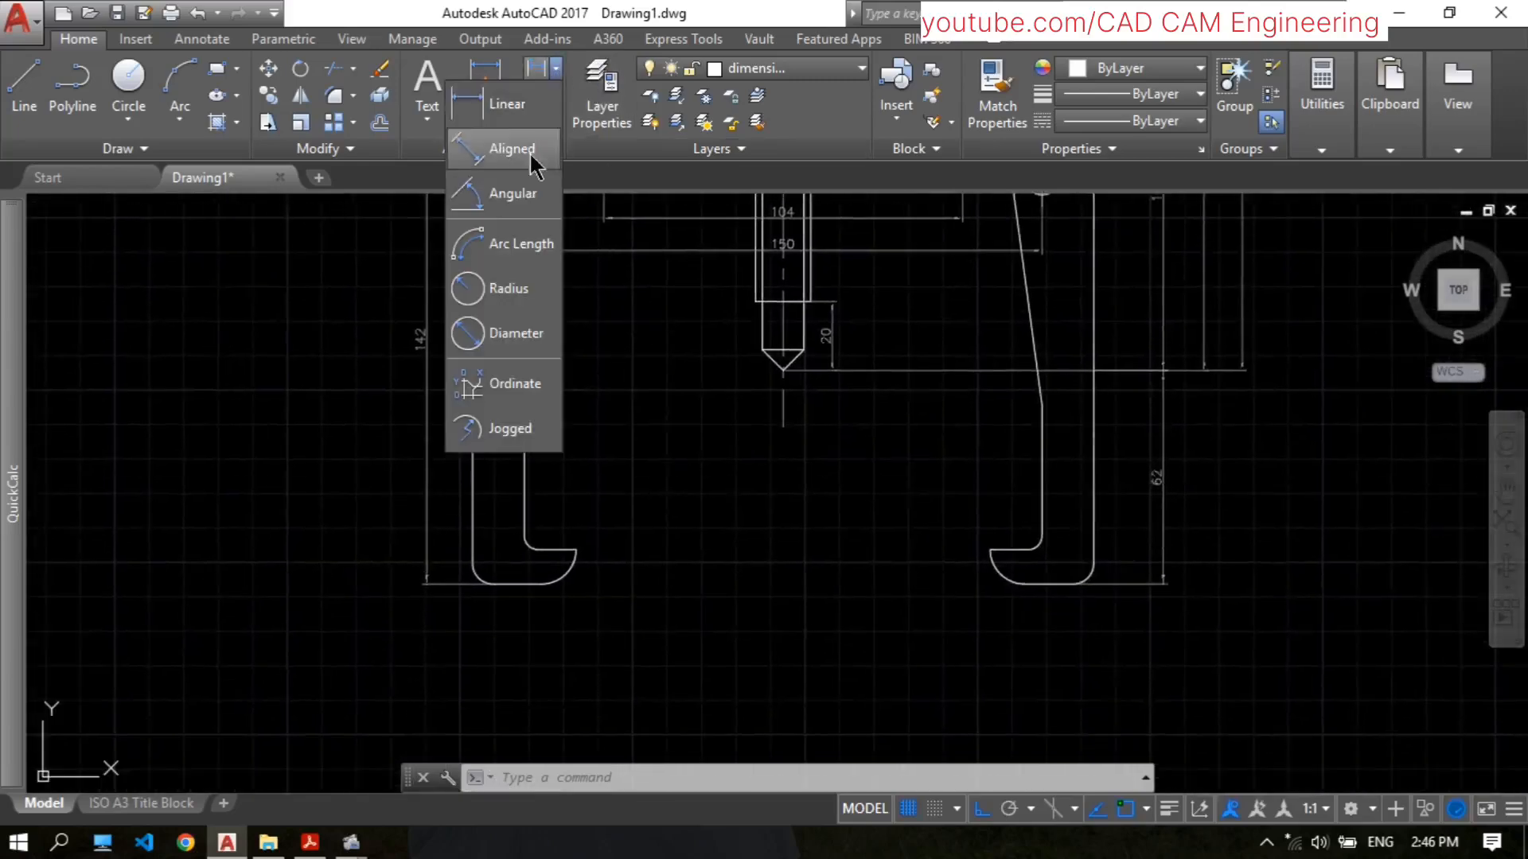
pyautogui.click(514, 288)
pyautogui.scroll(3, 527, 545)
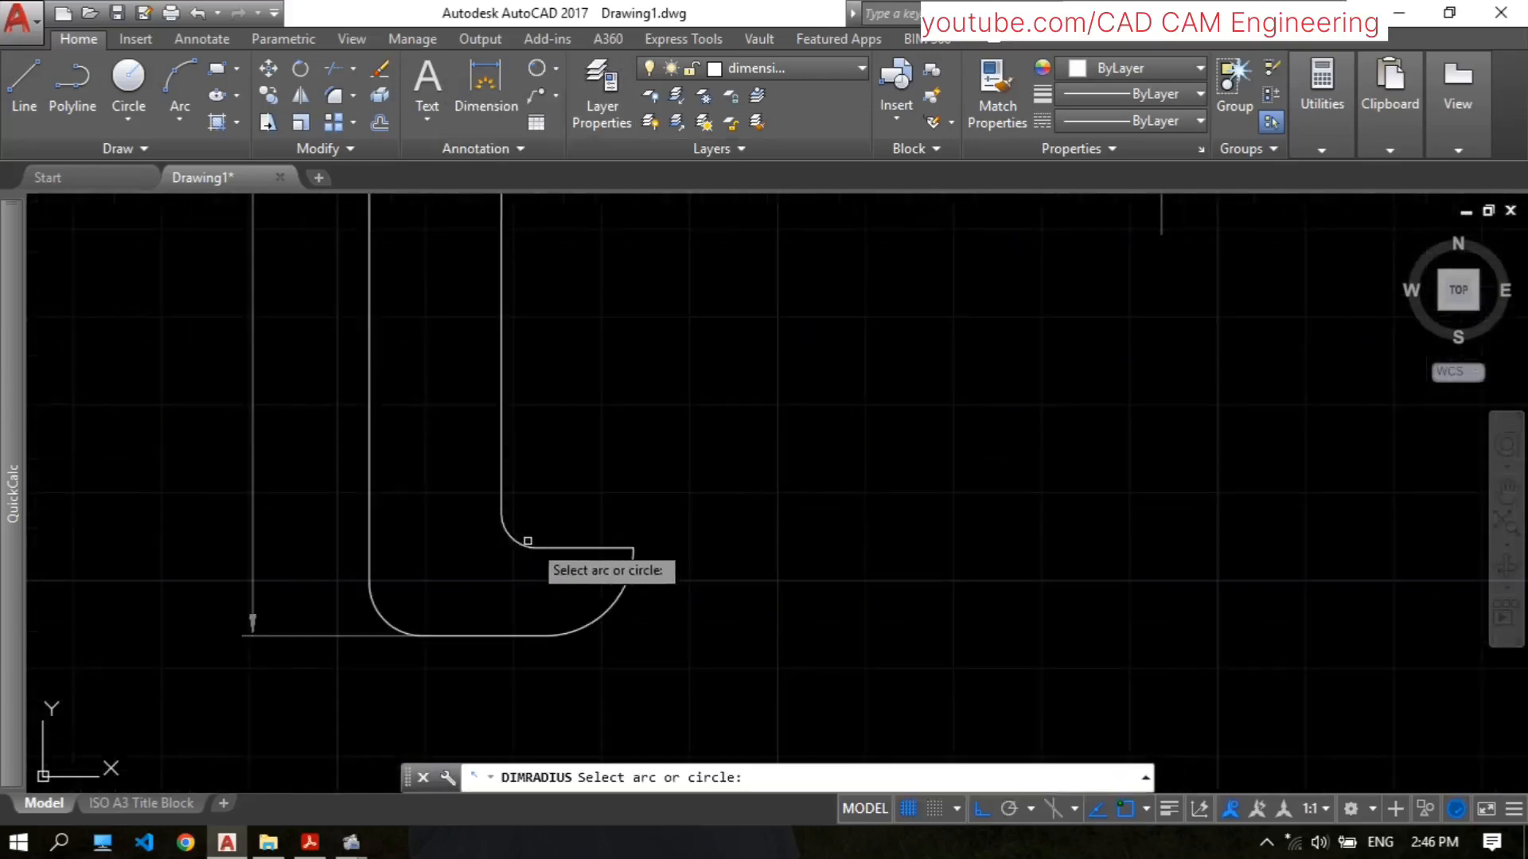
pyautogui.click(513, 532)
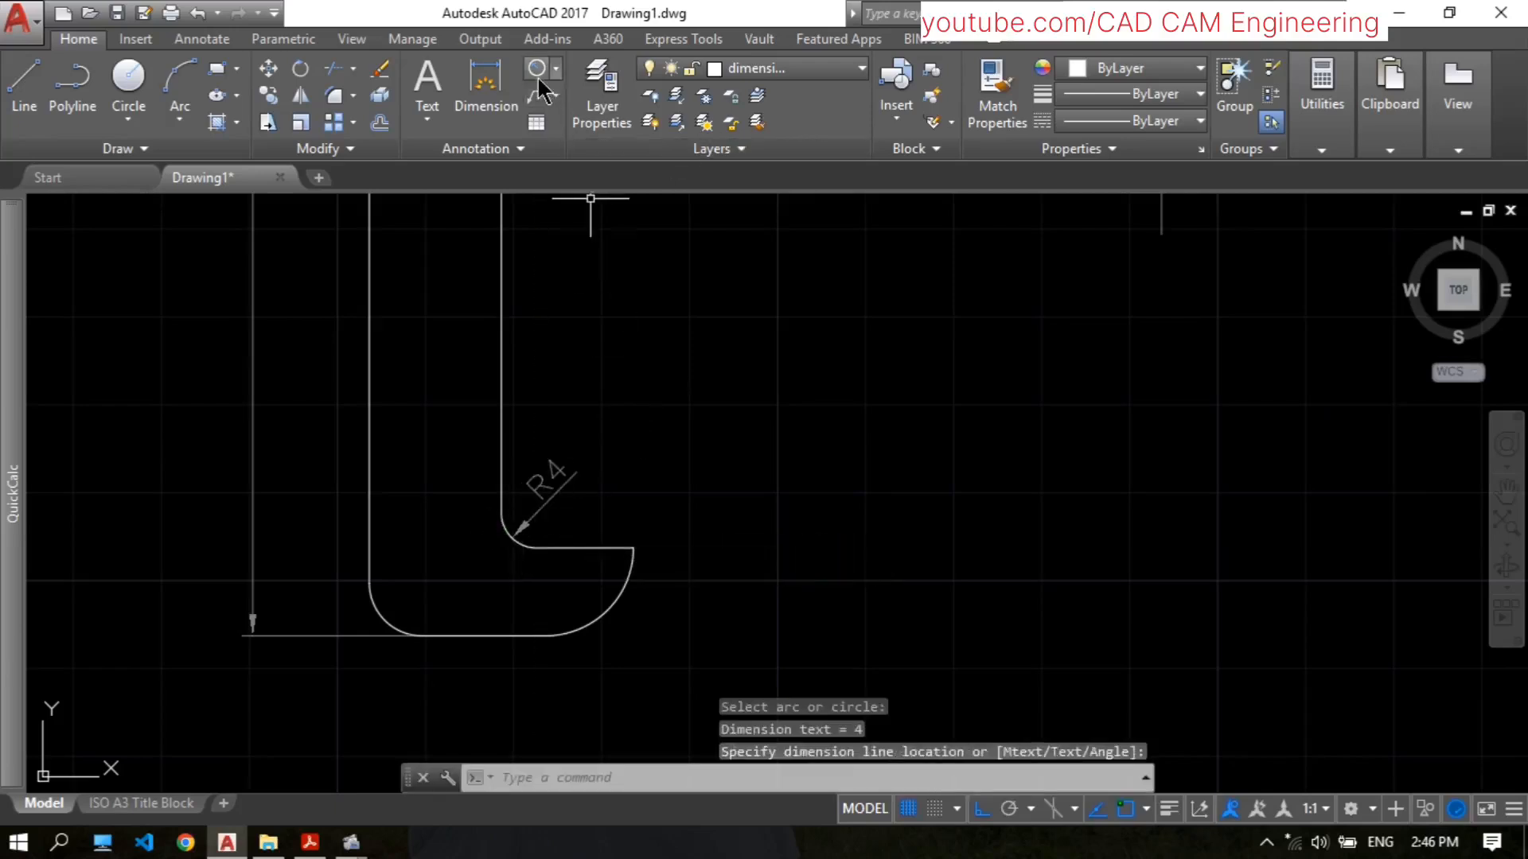
# Step: Add a radius dimension to the outer bottom corner of the left arm, with its text placed outside the puller
pyautogui.click(538, 78)
pyautogui.moveTo(485, 453); pyautogui.dragTo(578, 348, button='middle')
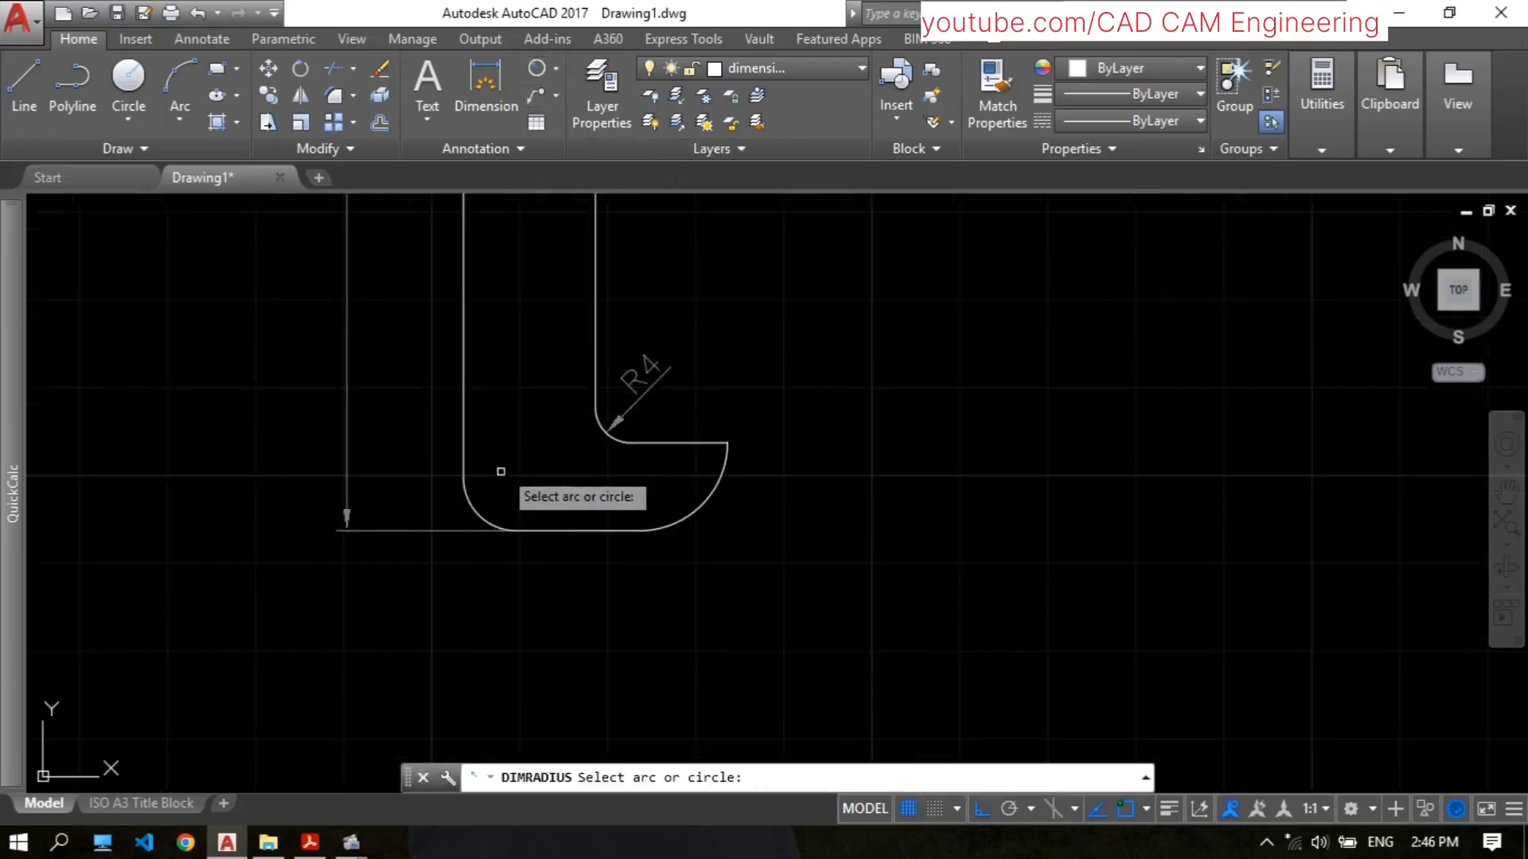
pyautogui.click(471, 507)
pyautogui.click(426, 553)
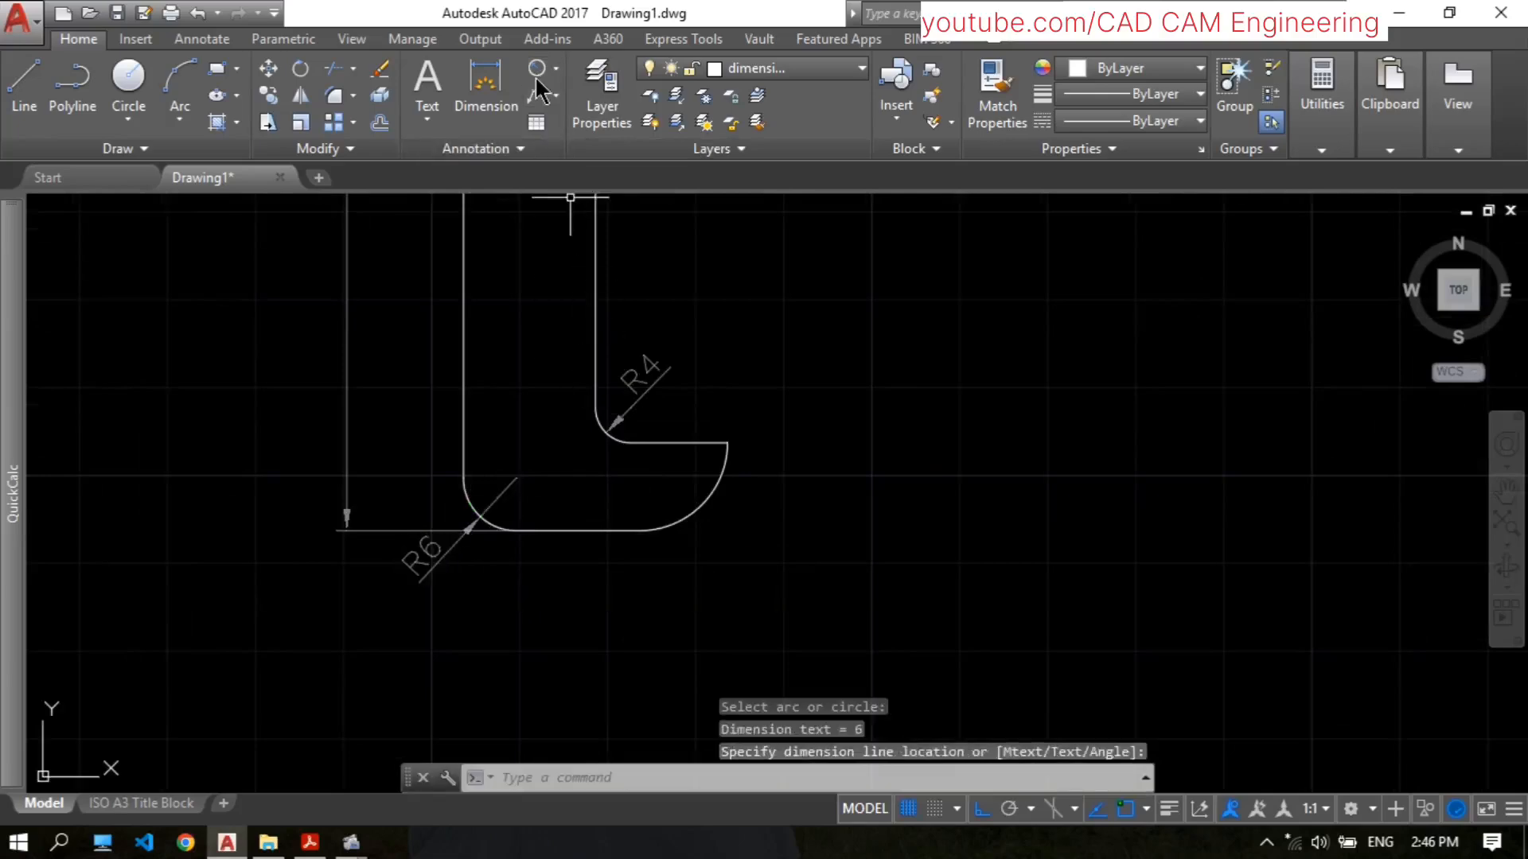
# Step: Add a radius dimension to the large curved underside of the right arm's hook, with its text placed below the hook
pyautogui.click(538, 73)
pyautogui.scroll(-2, 949, 451)
pyautogui.moveTo(966, 434); pyautogui.dragTo(583, 357, button='middle')
pyautogui.scroll(1, 920, 363)
pyautogui.click(881, 405)
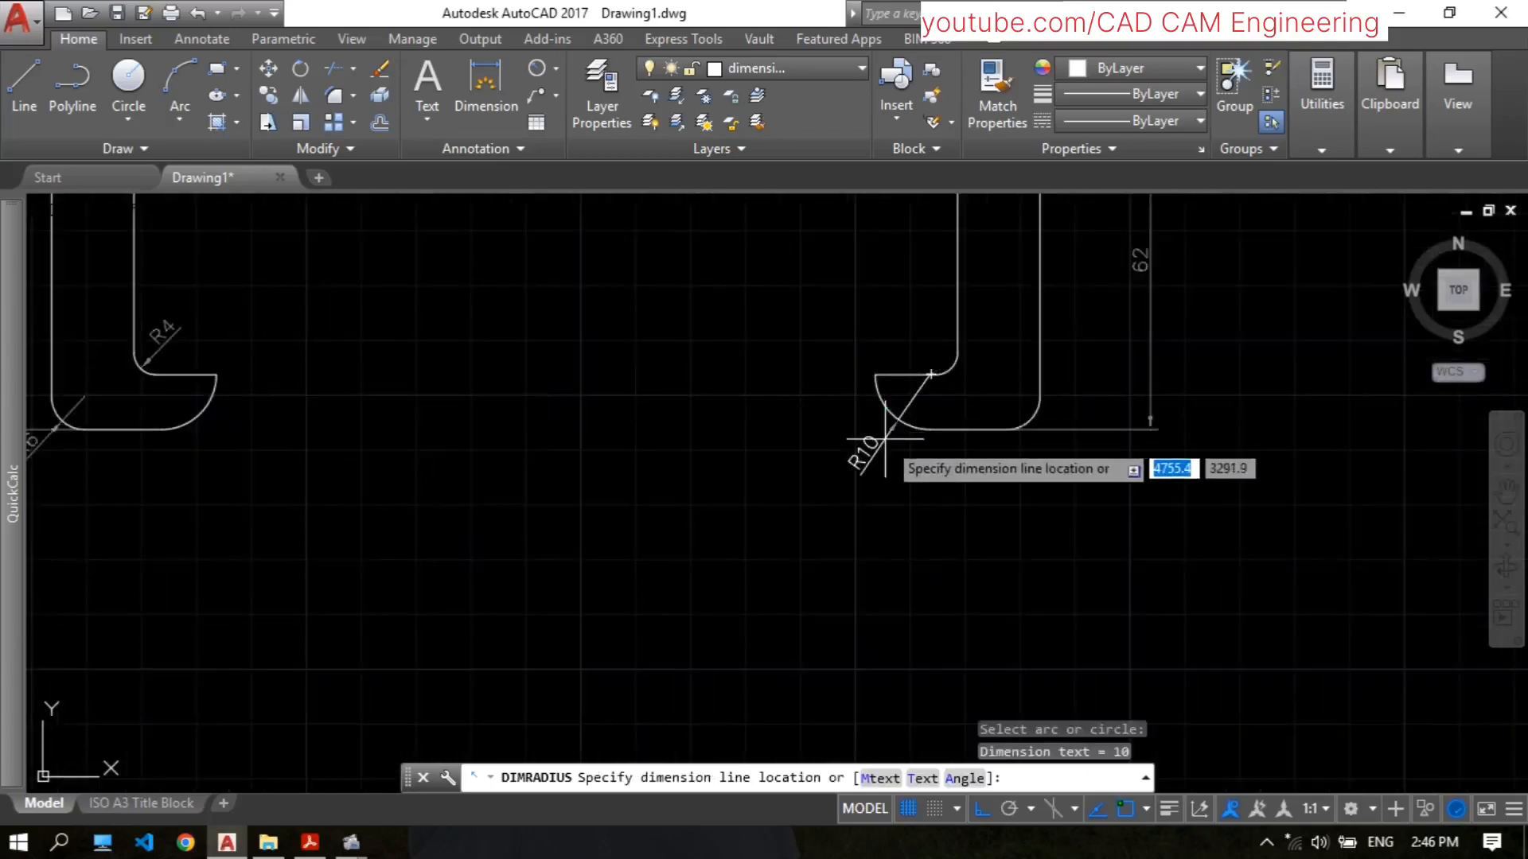
pyautogui.click(901, 447)
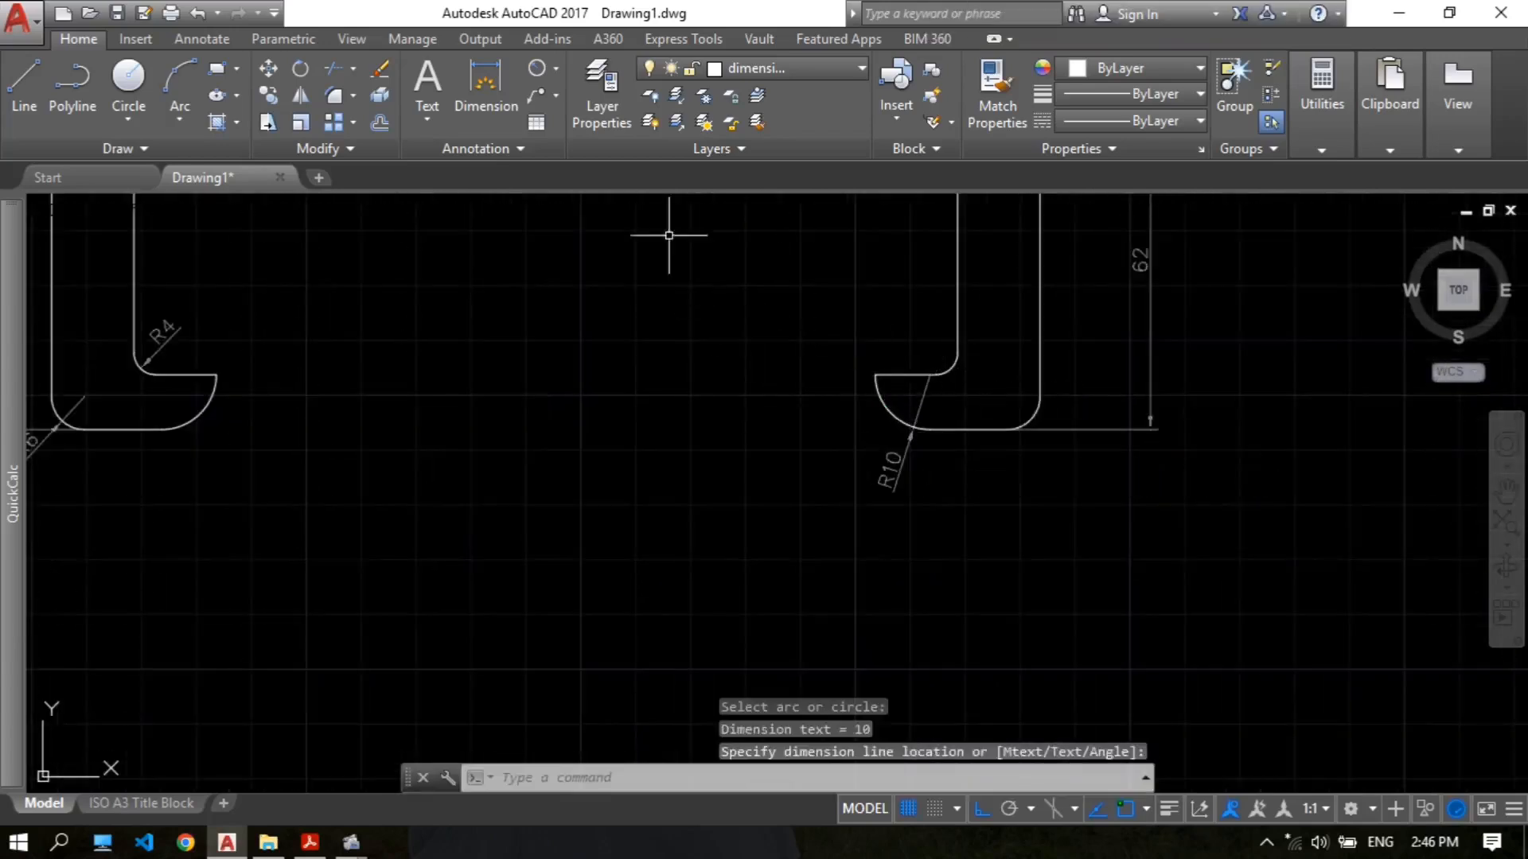
# Step: Add a horizontal linear dimension between the inner tips of the two hooks, placed just below them
pyautogui.click(559, 77)
pyautogui.click(494, 106)
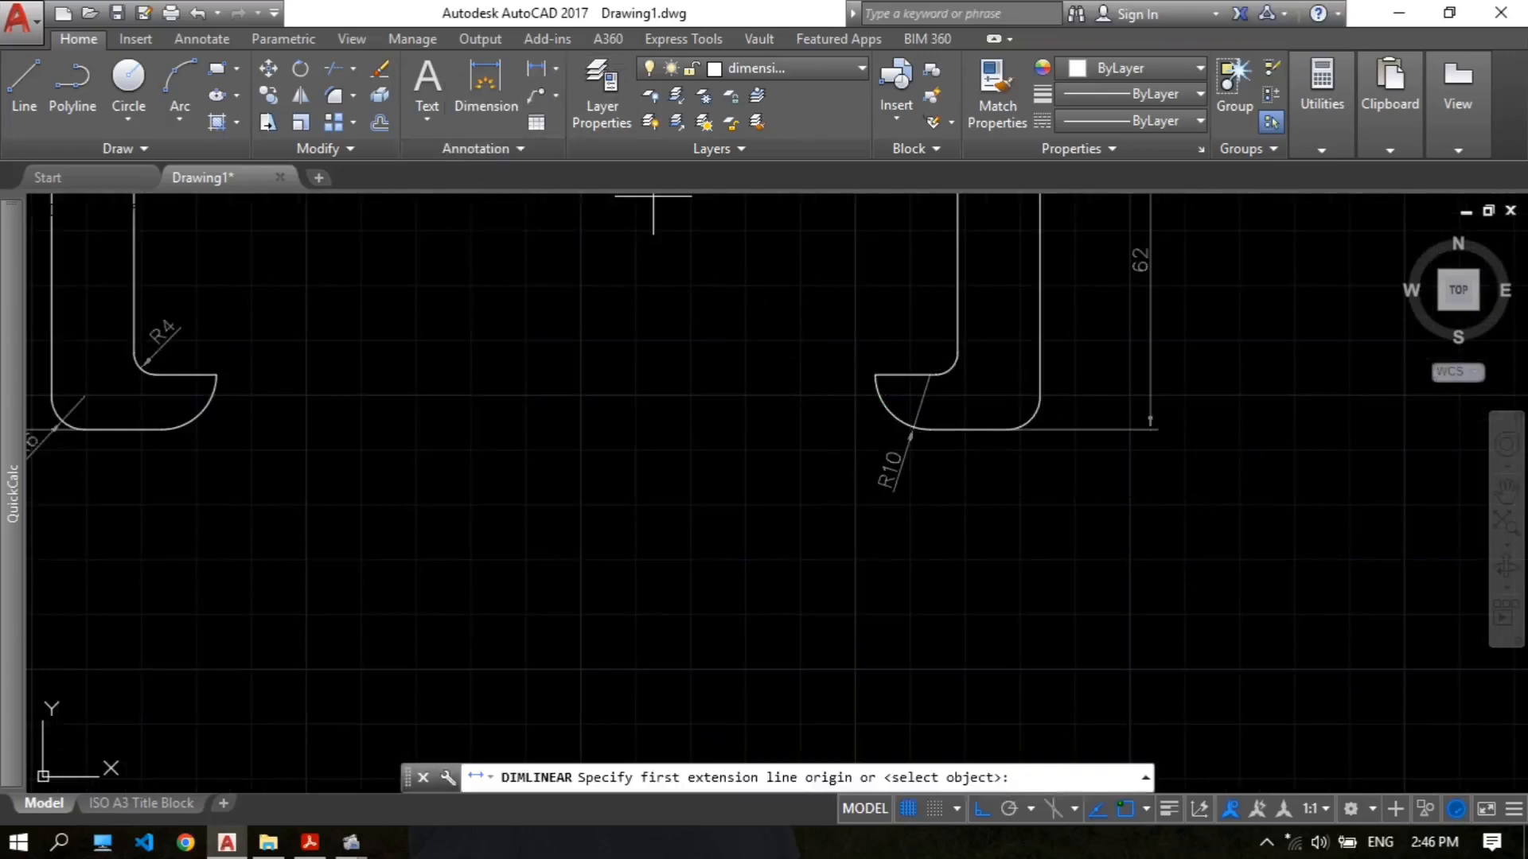
pyautogui.click(216, 374)
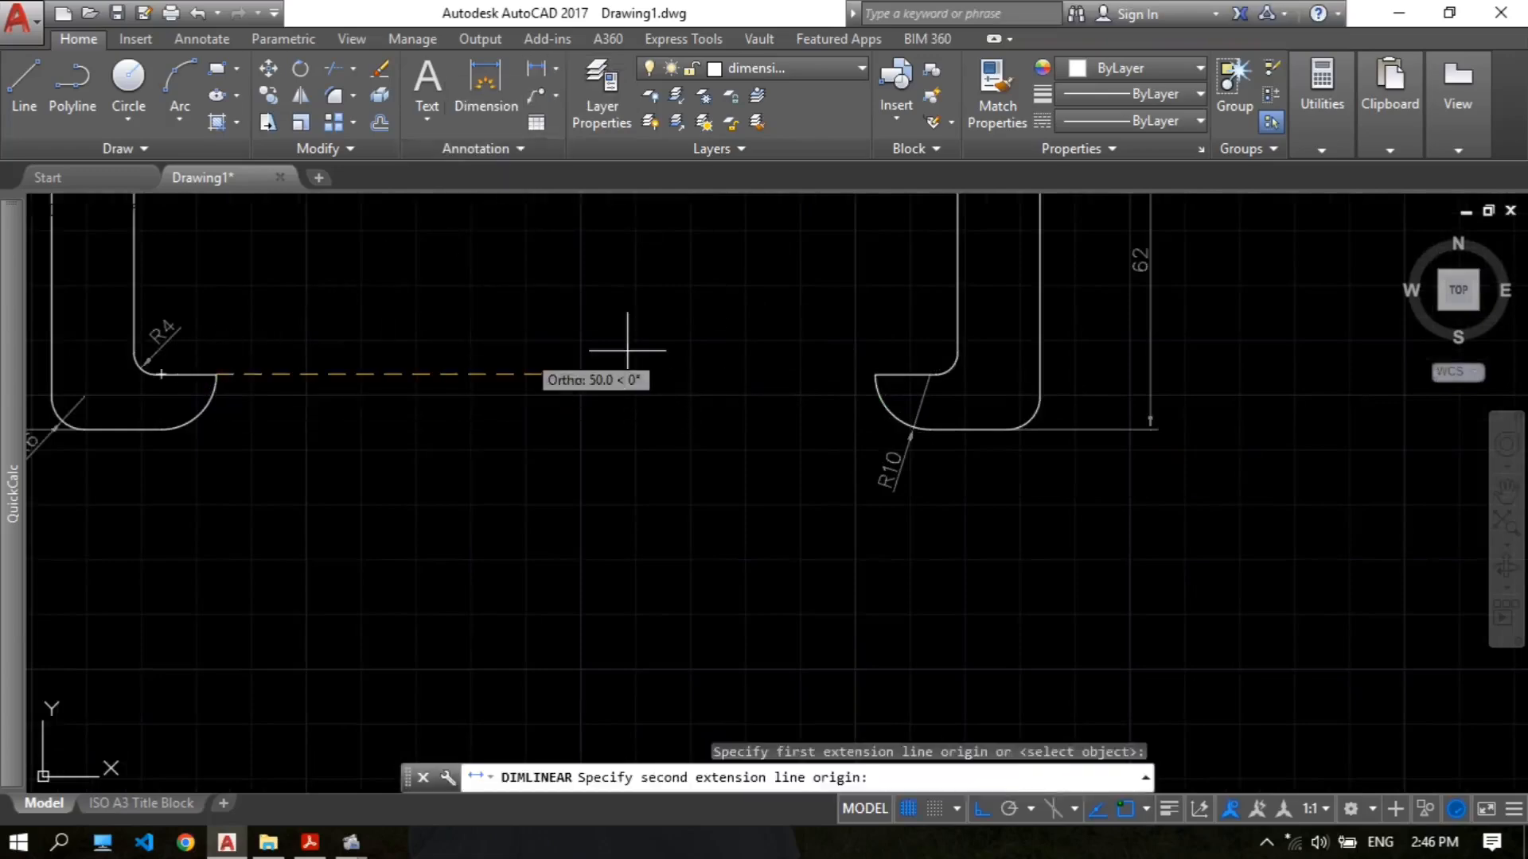
pyautogui.click(874, 374)
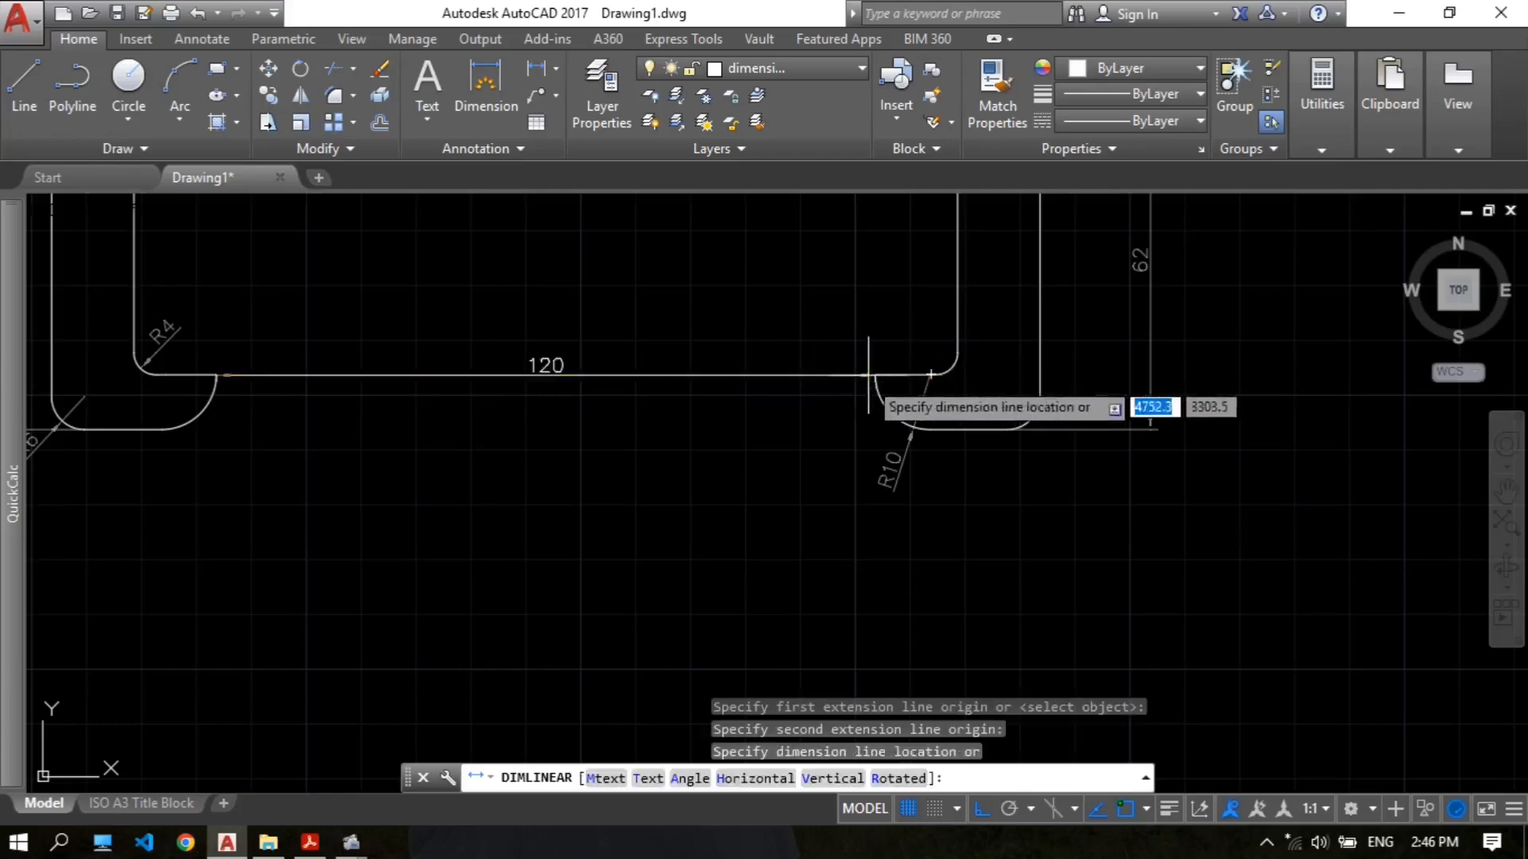
pyautogui.click(800, 438)
# Step: Dimension the width of the screw's narrow end between its lower corners, placing the dimension inside the end just above the cone
pyautogui.scroll(-4, 770, 306)
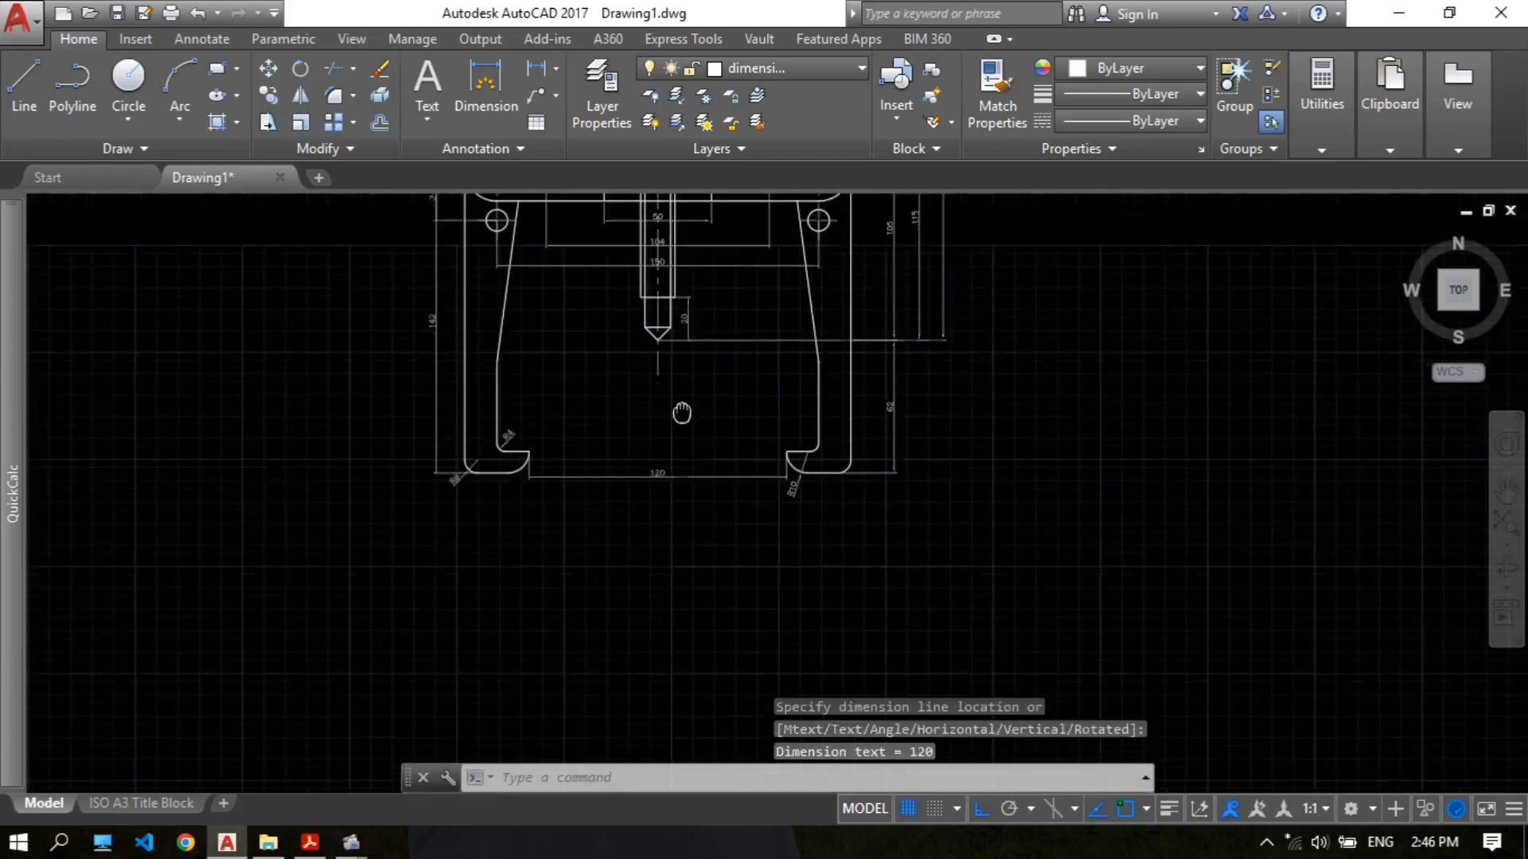
pyautogui.scroll(4, 691, 347)
pyautogui.scroll(2, 641, 296)
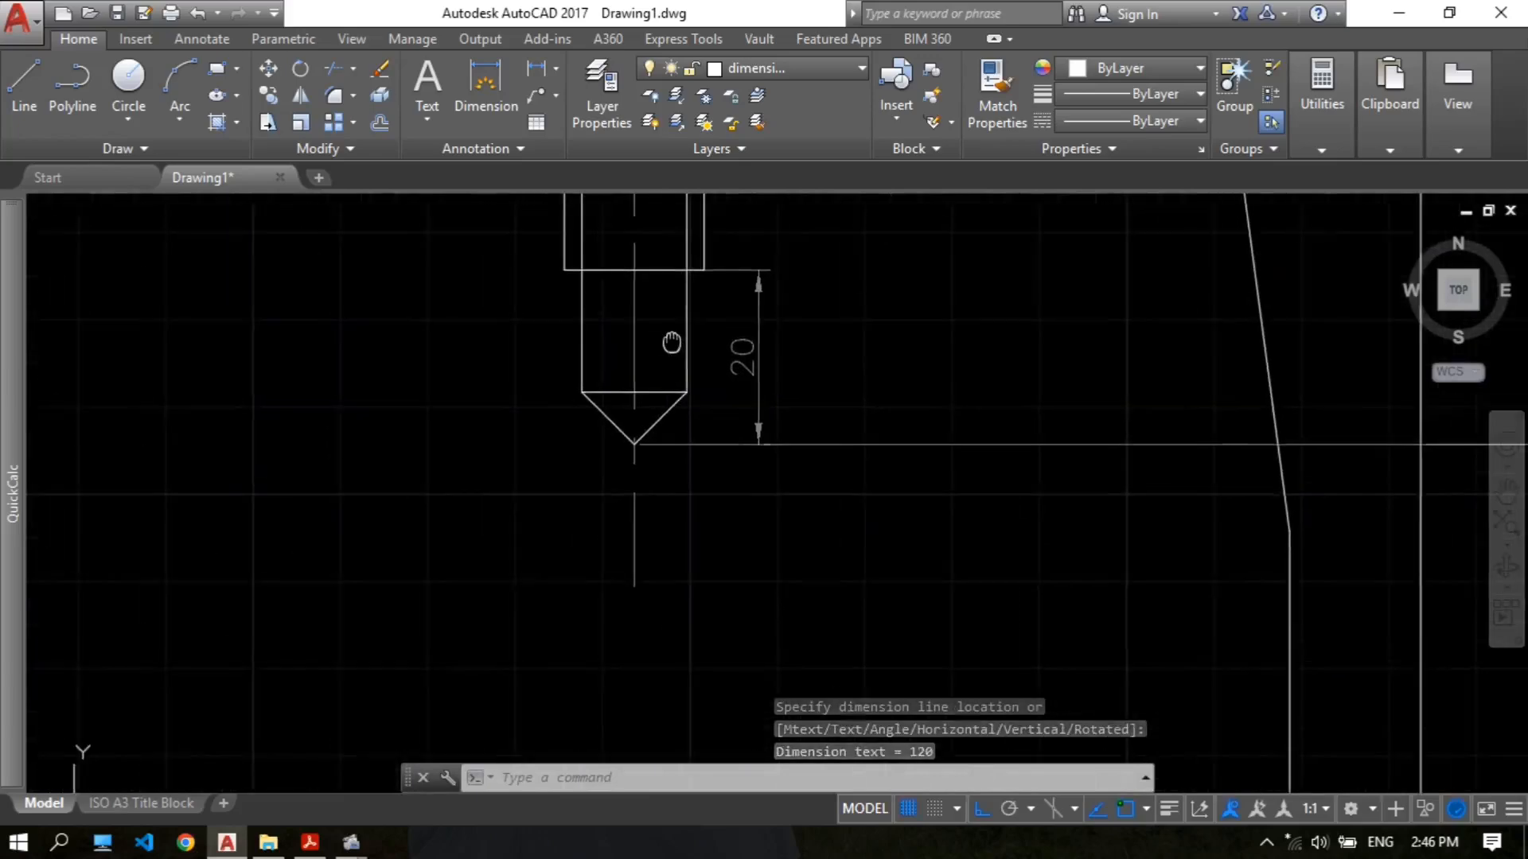
pyautogui.click(533, 79)
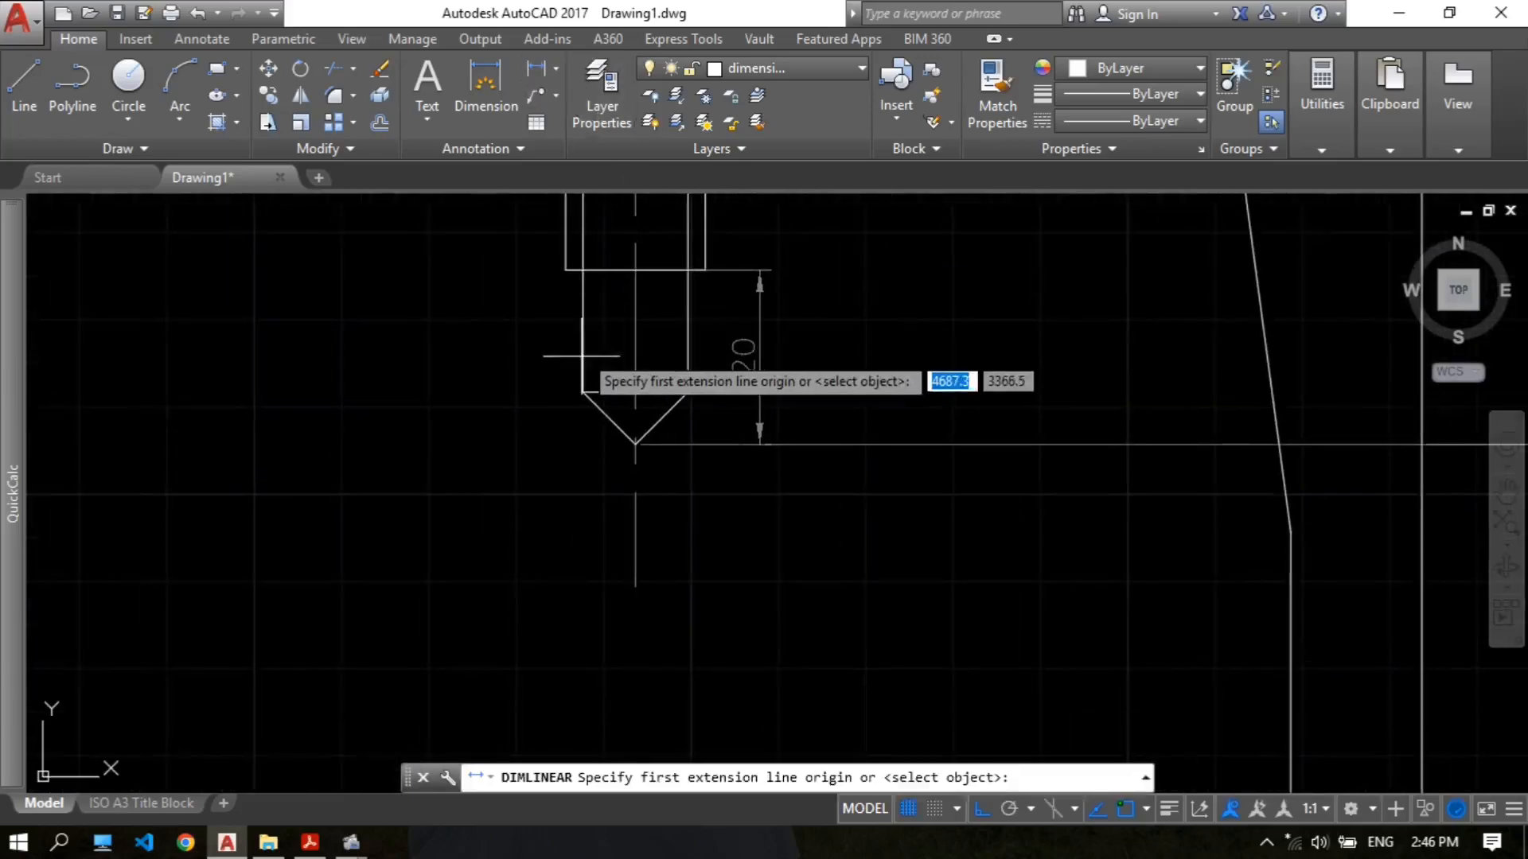
pyautogui.click(583, 391)
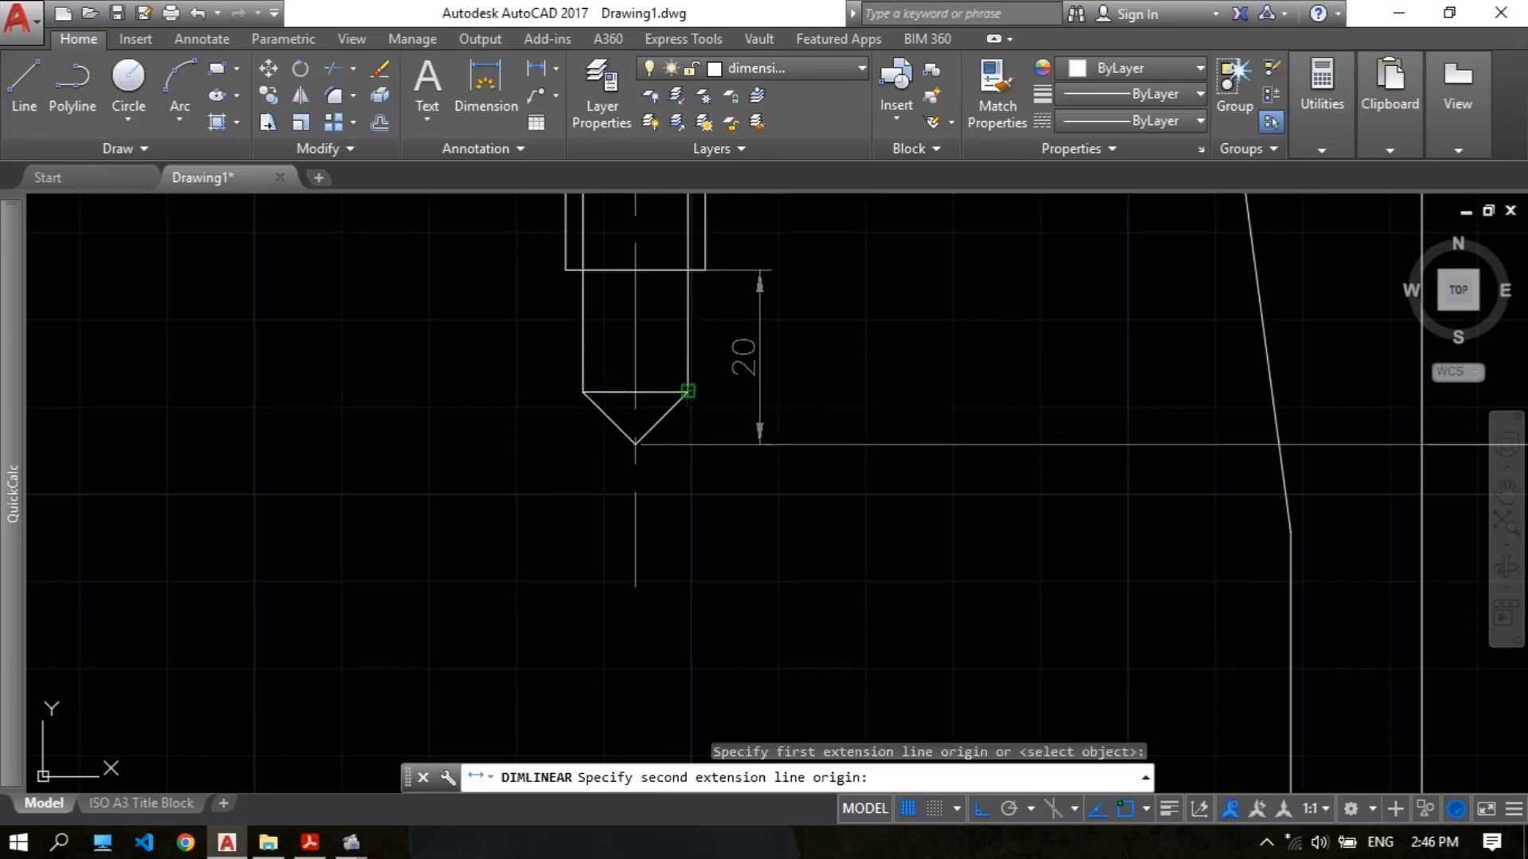
pyautogui.click(687, 391)
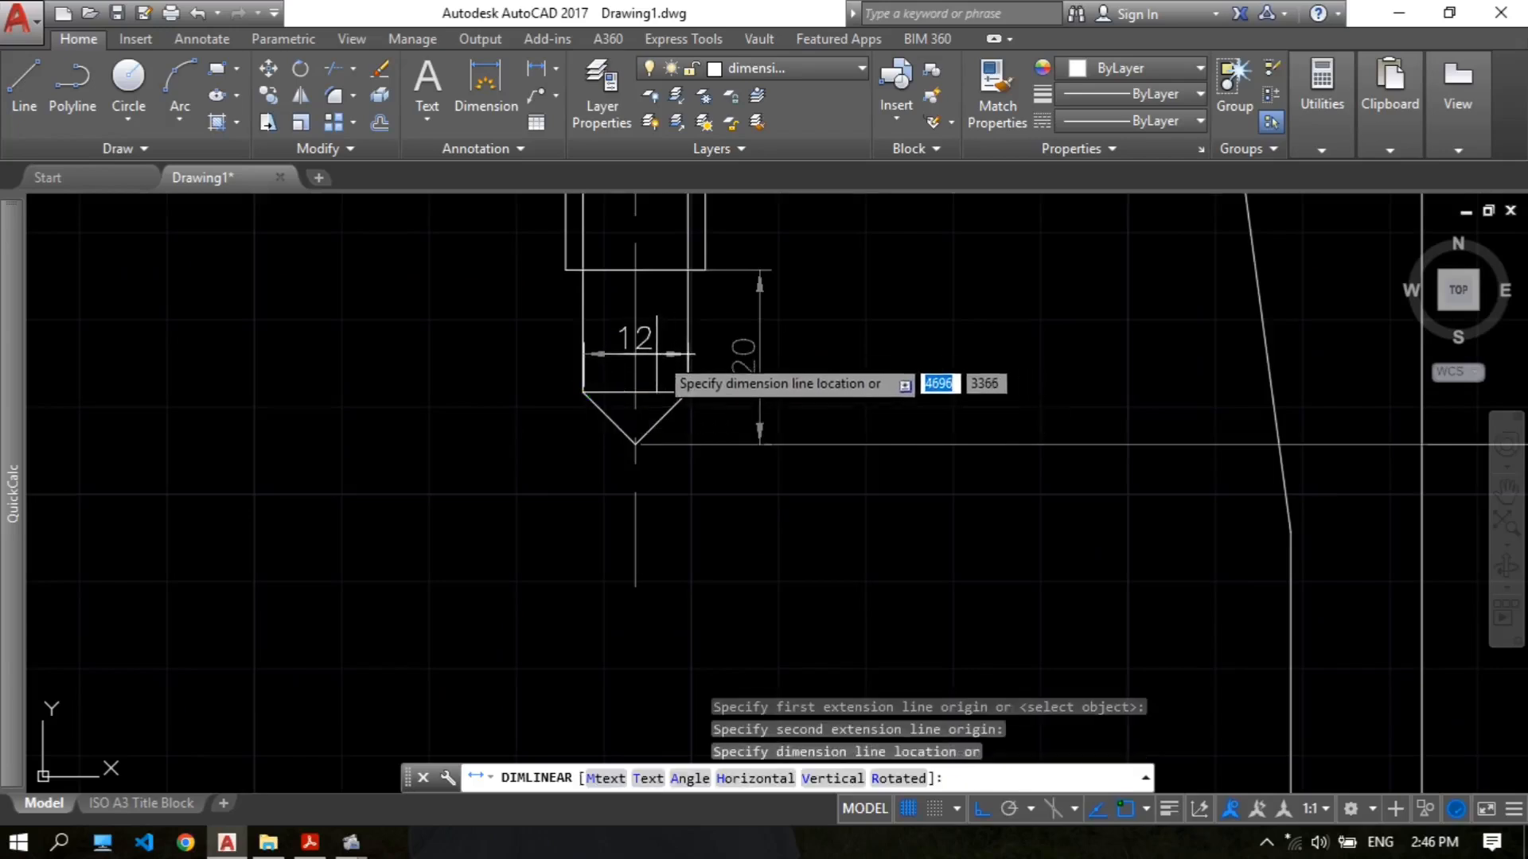
pyautogui.click(670, 354)
# Step: Check the screw end's diameter callout in the 2d_14.pdf reference and explode the matching 12 dimension in AutoCAD
pyautogui.moveTo(672, 280)
pyautogui.mouseDown(button='middle')
pyautogui.moveTo(689, 383)
pyautogui.moveTo(724, 406)
pyautogui.mouseUp(button='middle')
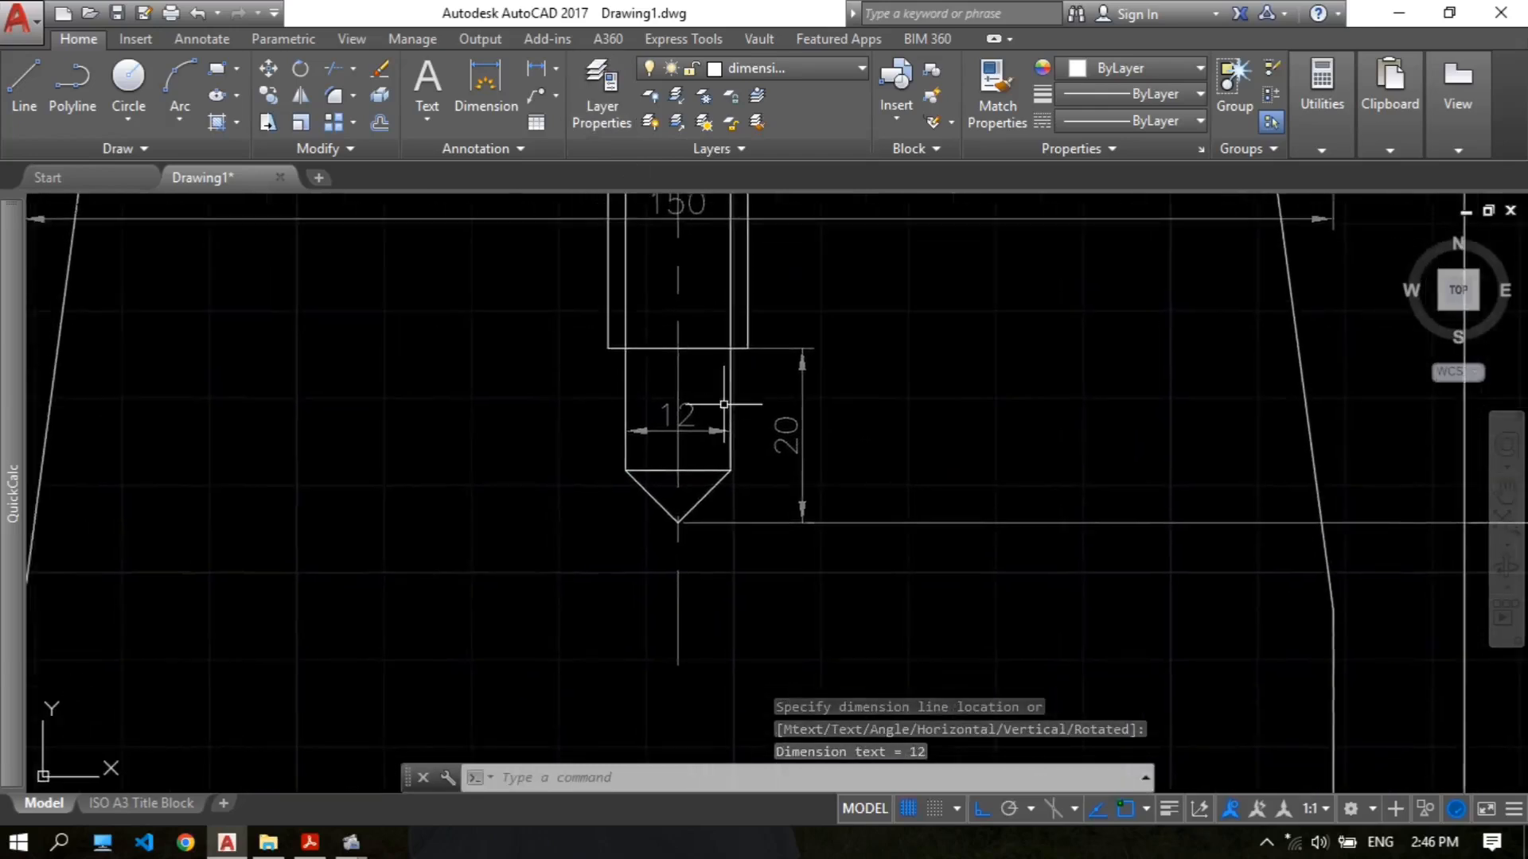
pyautogui.click(310, 841)
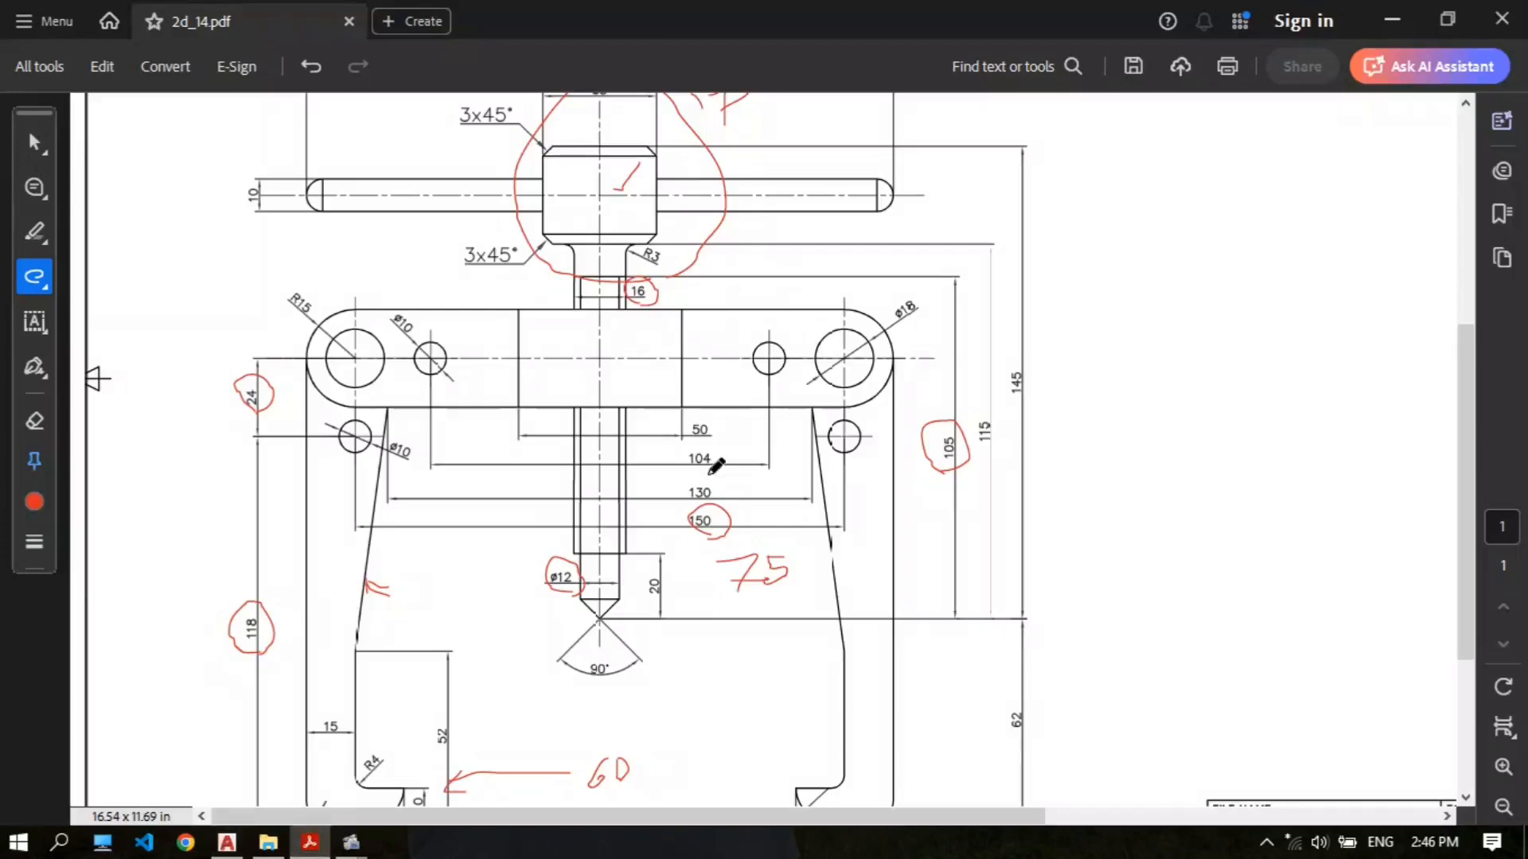
pyautogui.scroll(-1, 589, 532)
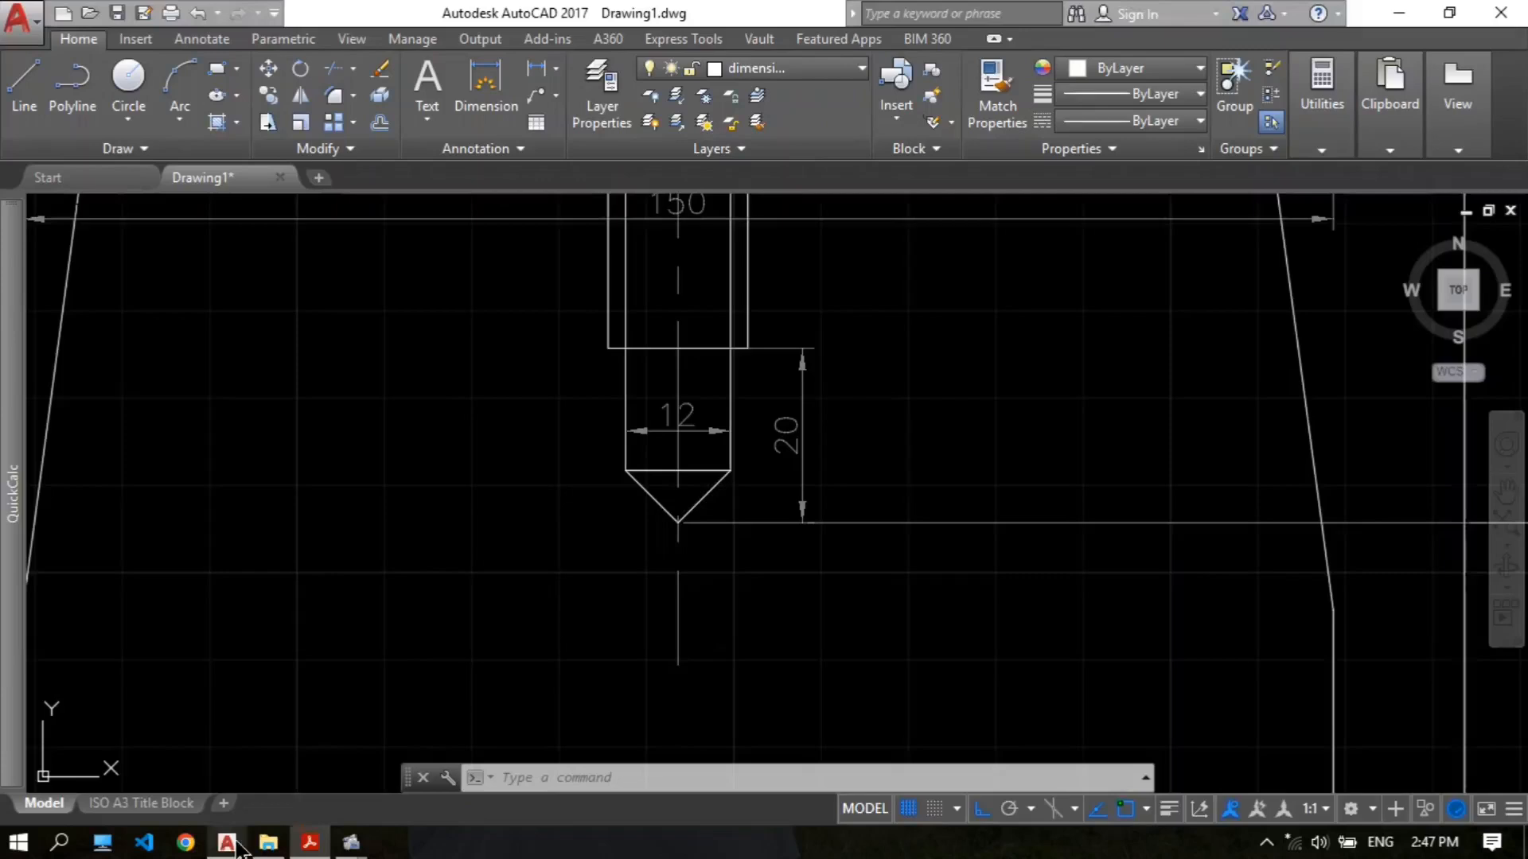
pyautogui.click(227, 842)
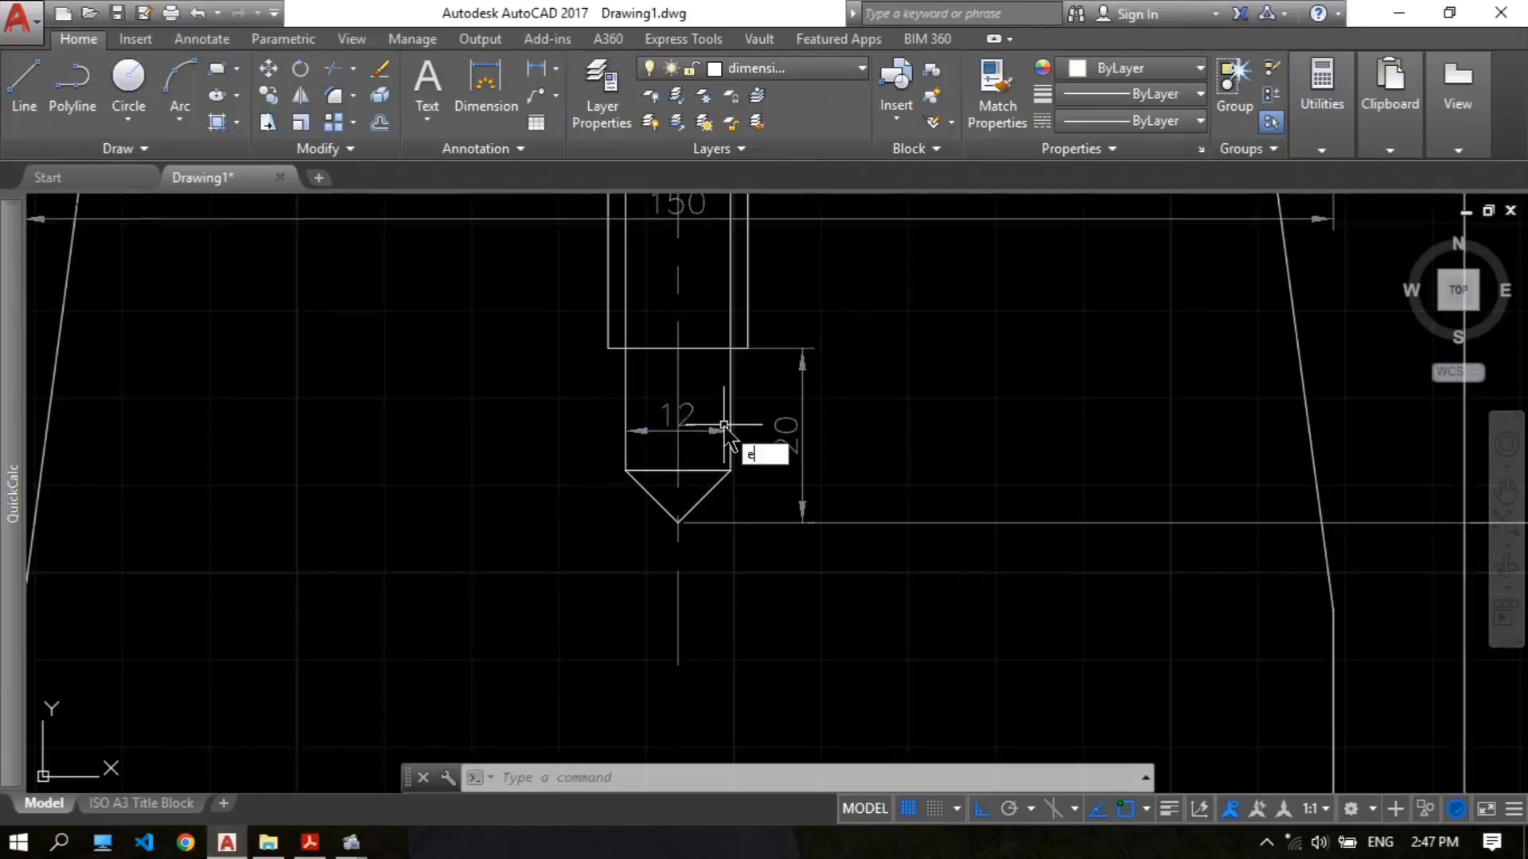
pyautogui.write('p')
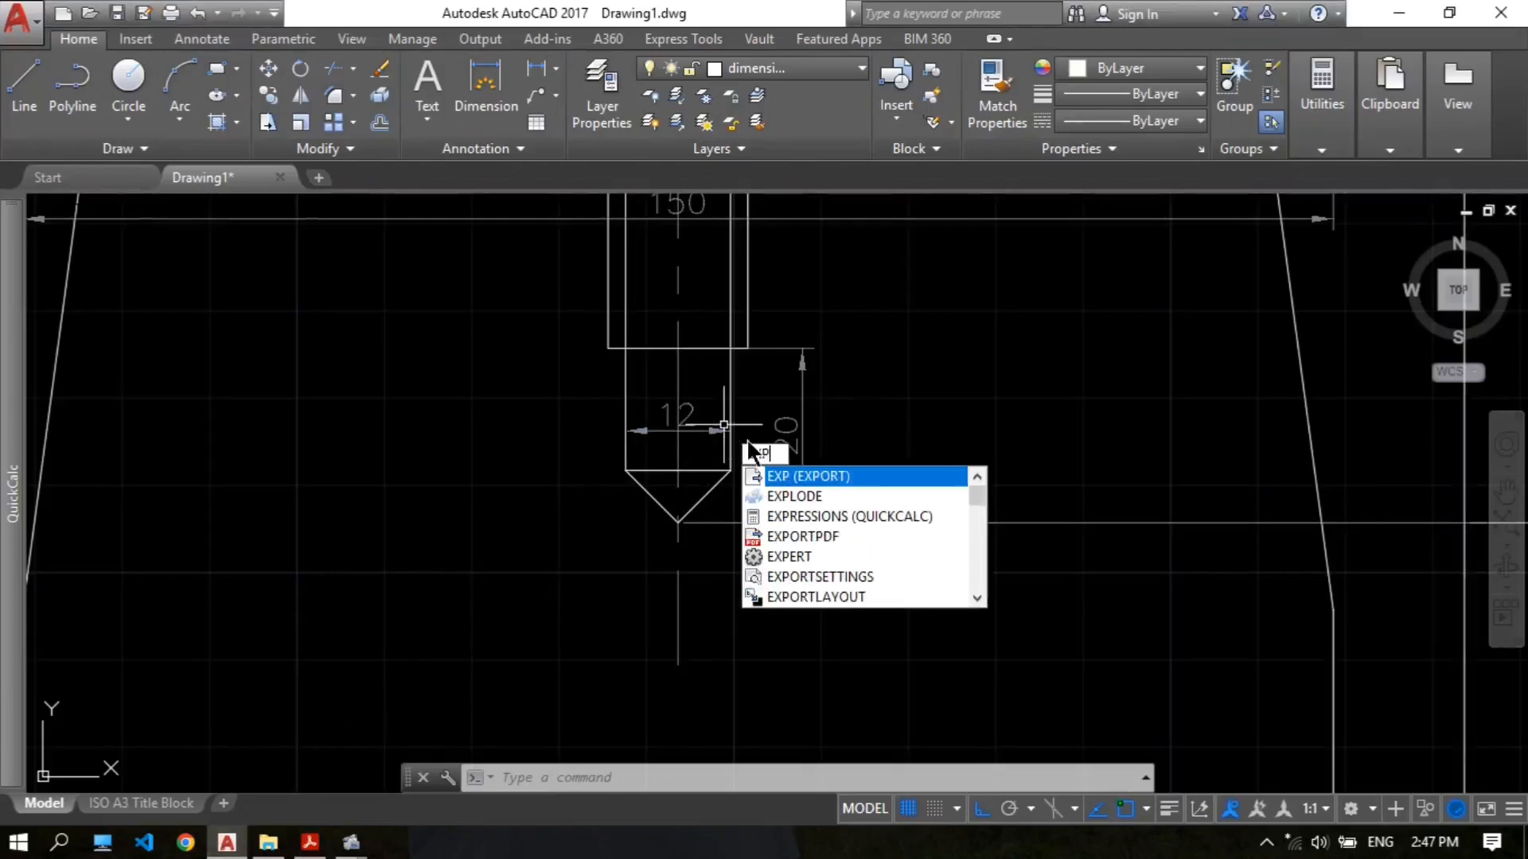
pyautogui.click(828, 499)
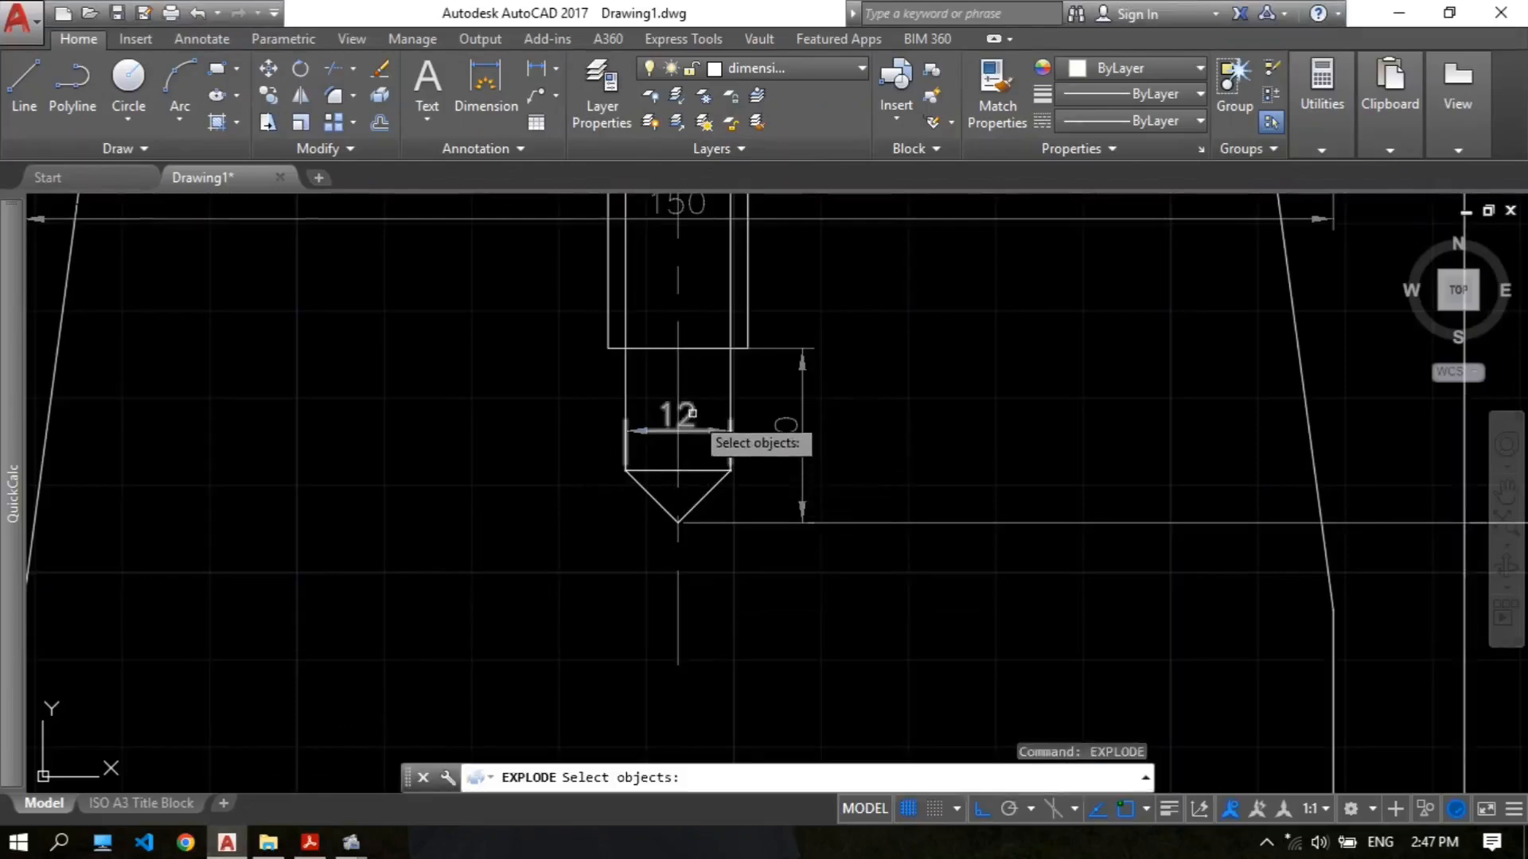
pyautogui.click(692, 412)
pyautogui.press('Return')
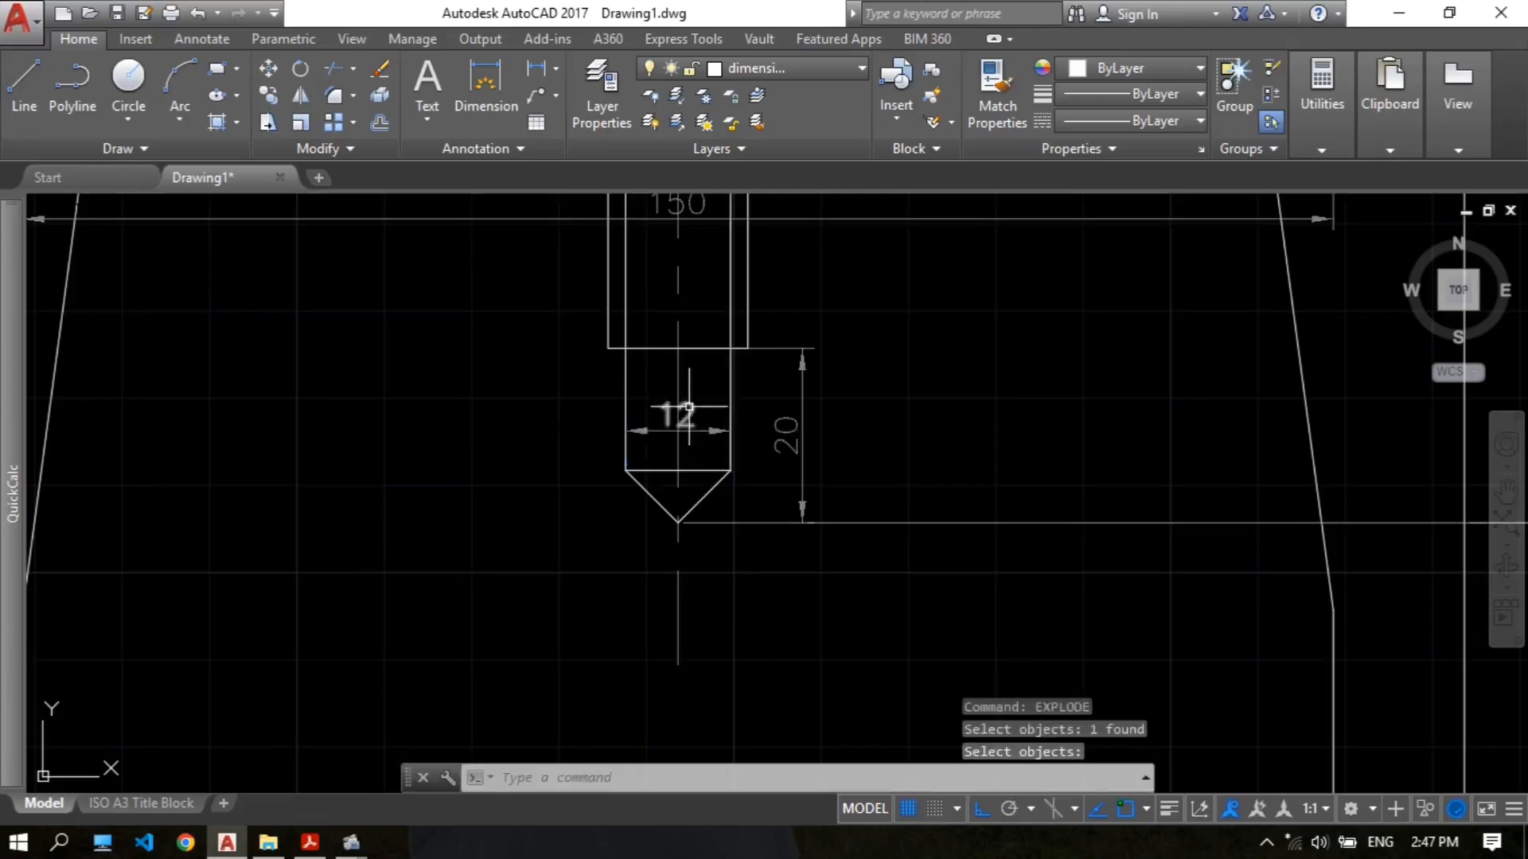
# Step: Move the exploded 12 text horizontally about 11.9 units to the left, outside the screw's narrow end
pyautogui.press('Return')
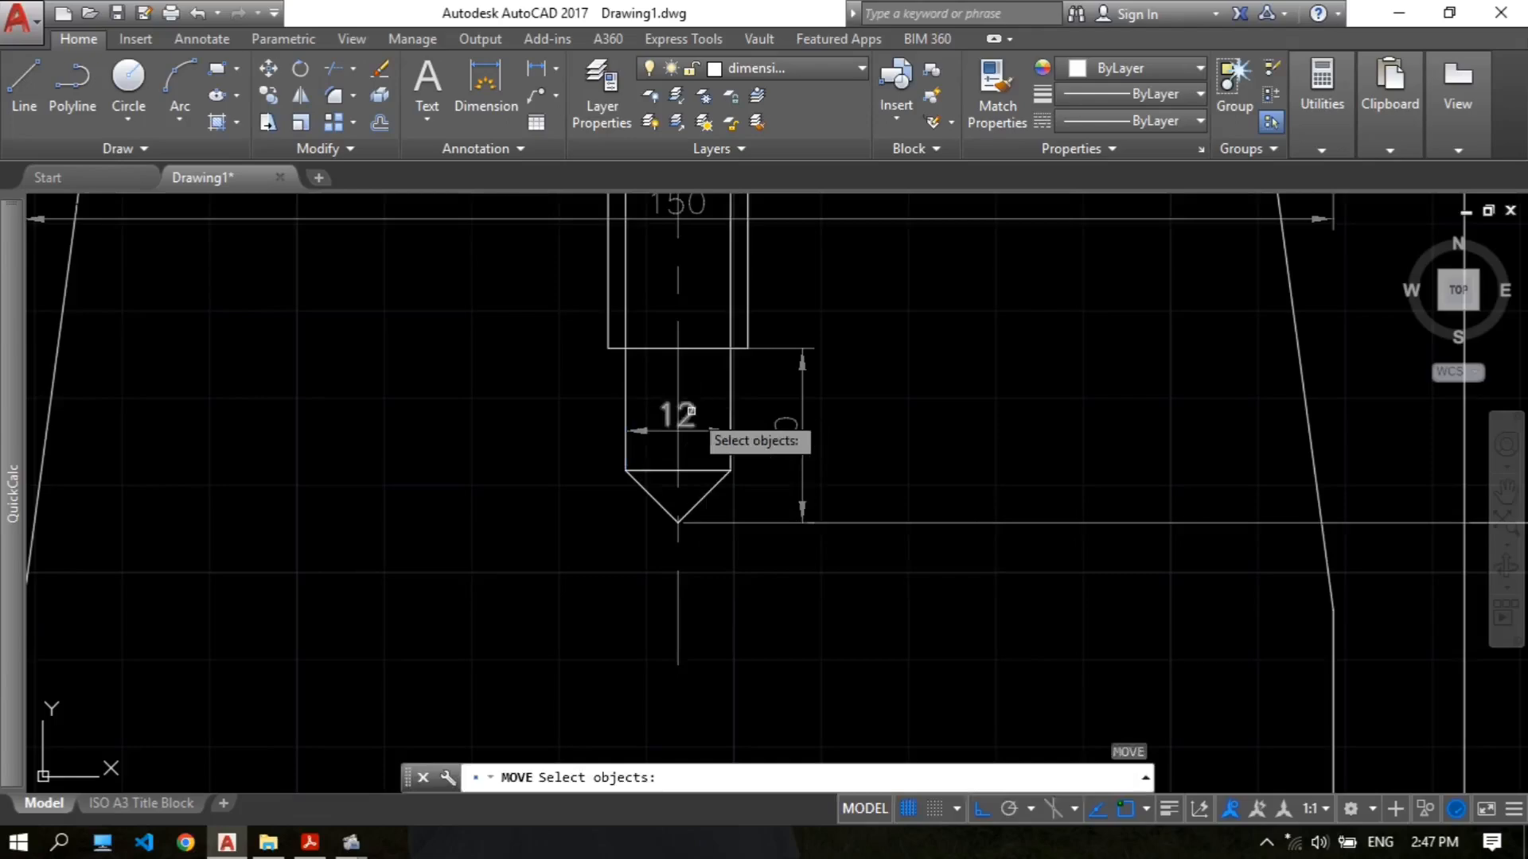
pyautogui.click(690, 411)
pyautogui.press('Return')
pyautogui.click(647, 436)
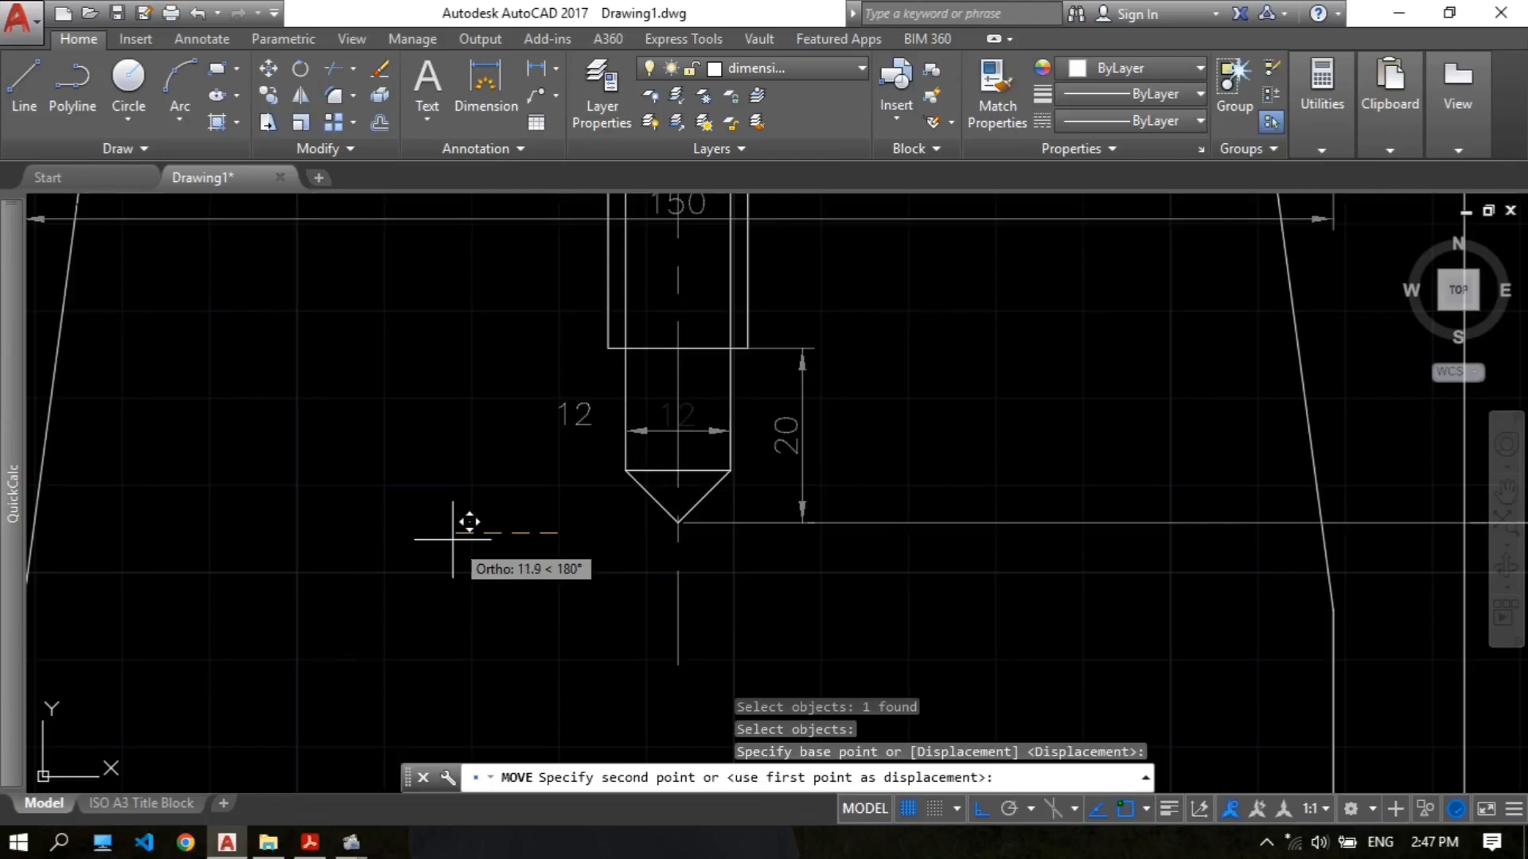
pyautogui.click(453, 538)
# Step: Draw a horizontal line under the 12 text, extending left from the dimension's arrowhead at the screw end's left edge
pyautogui.scroll(2, 556, 451)
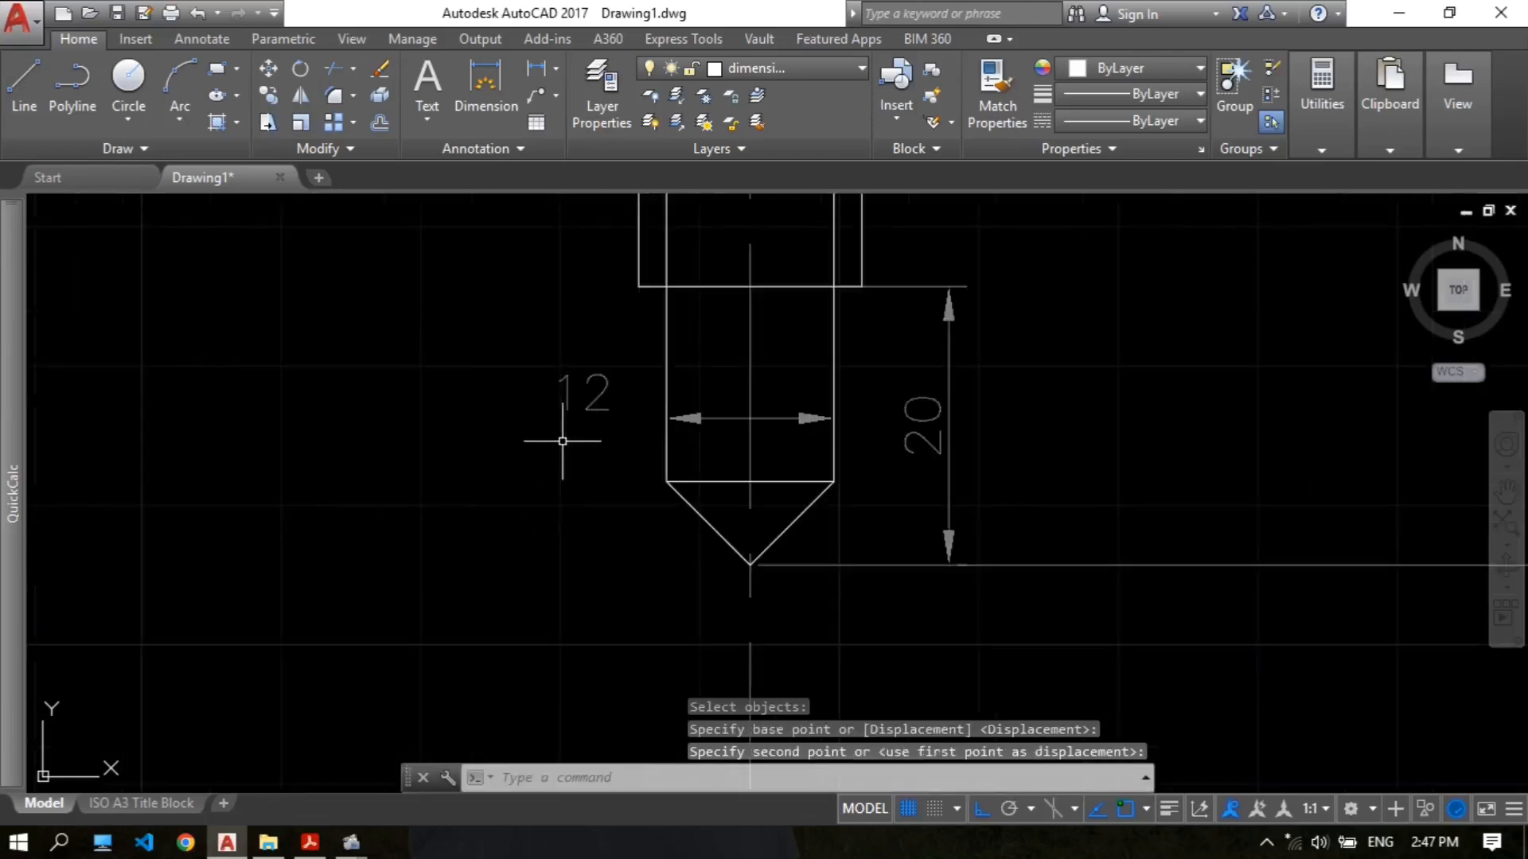
pyautogui.write('l')
pyautogui.press('Return')
pyautogui.click(666, 417)
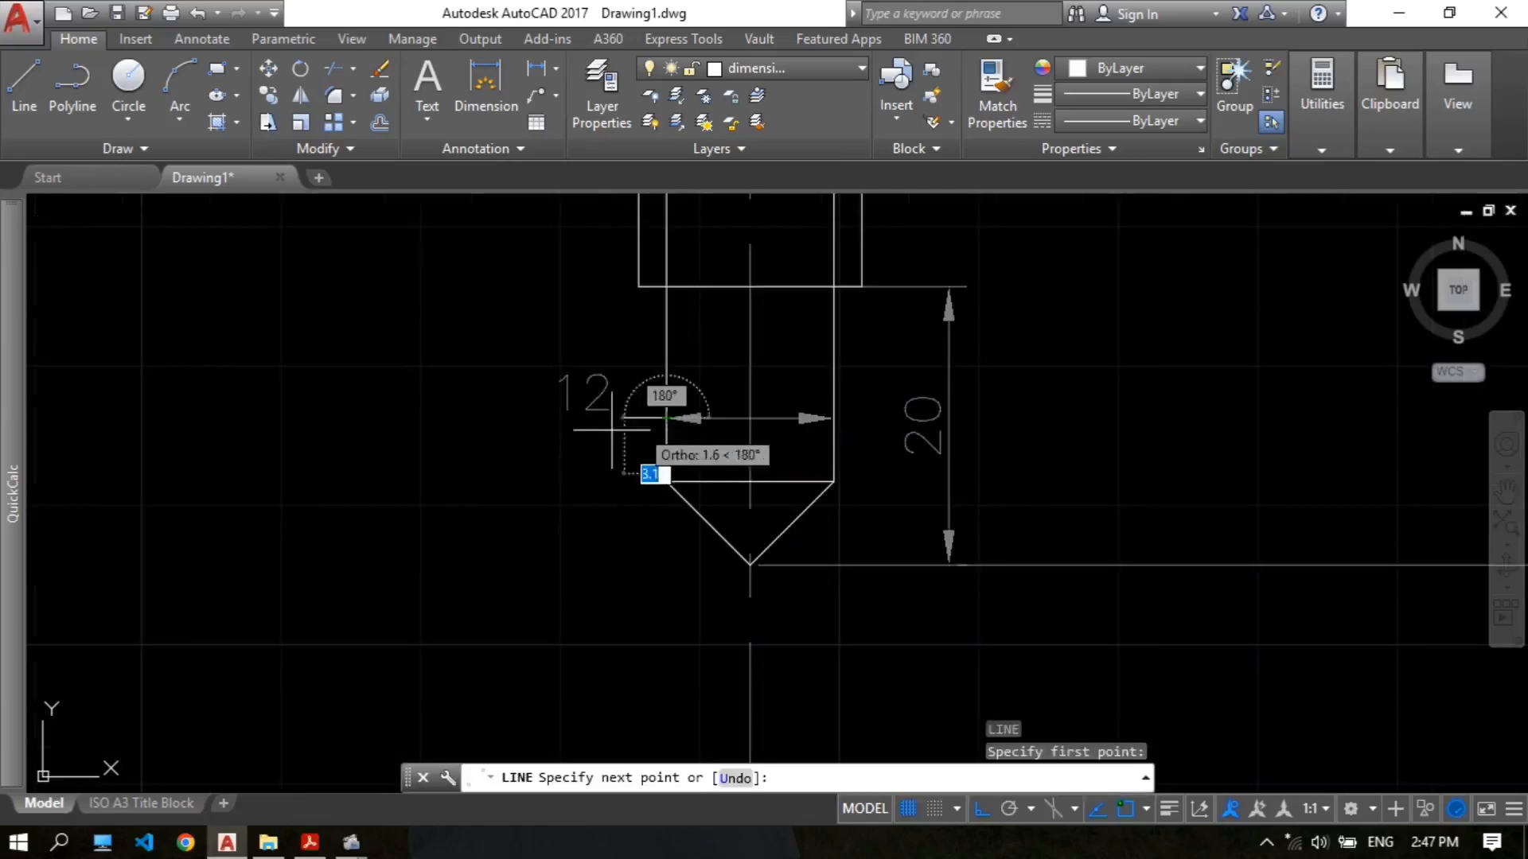
pyautogui.click(520, 432)
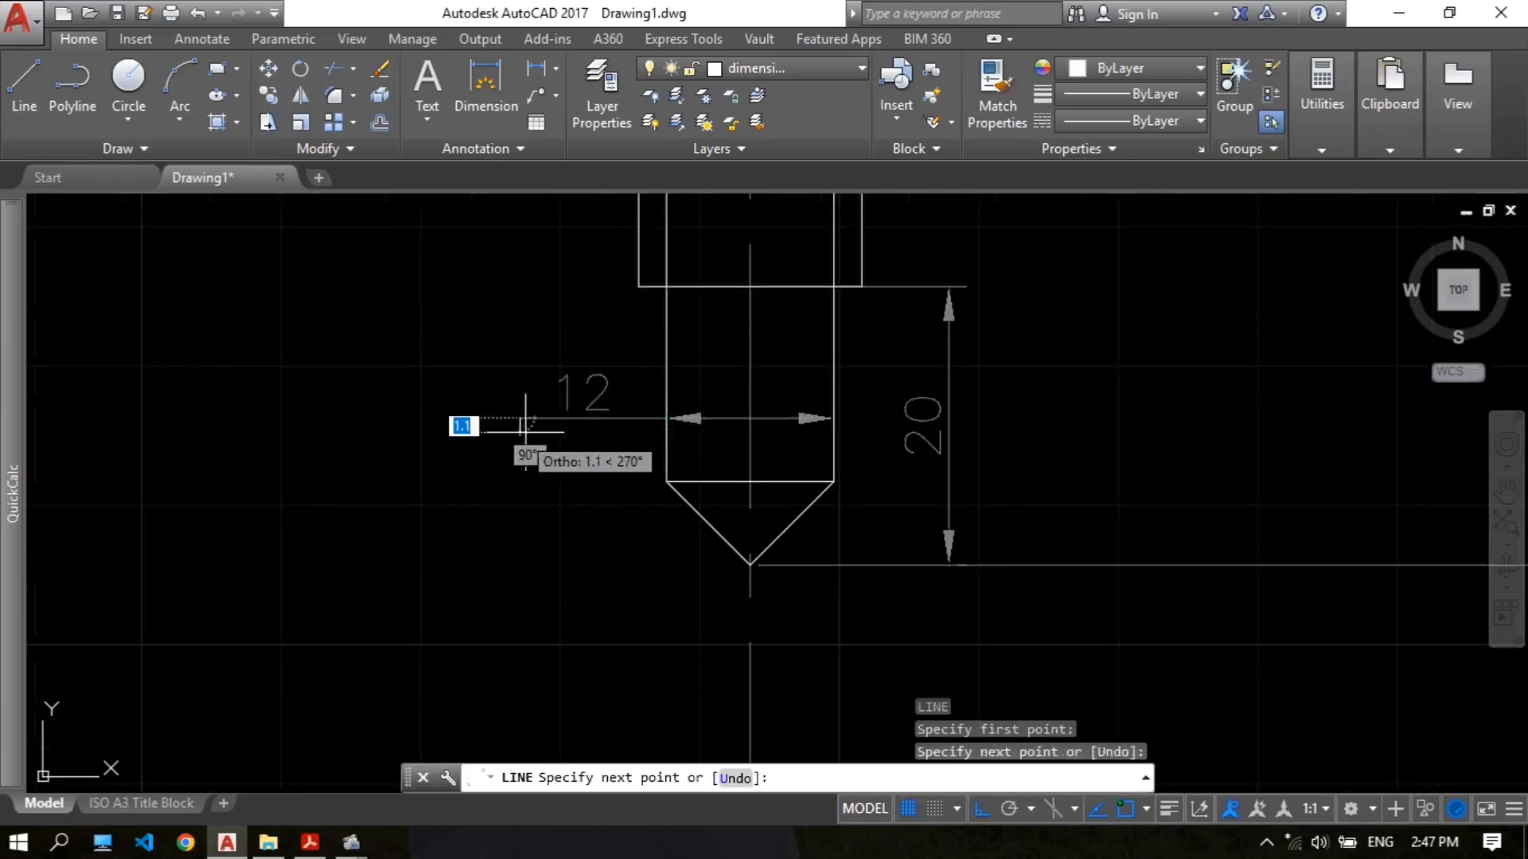
pyautogui.press('Return')
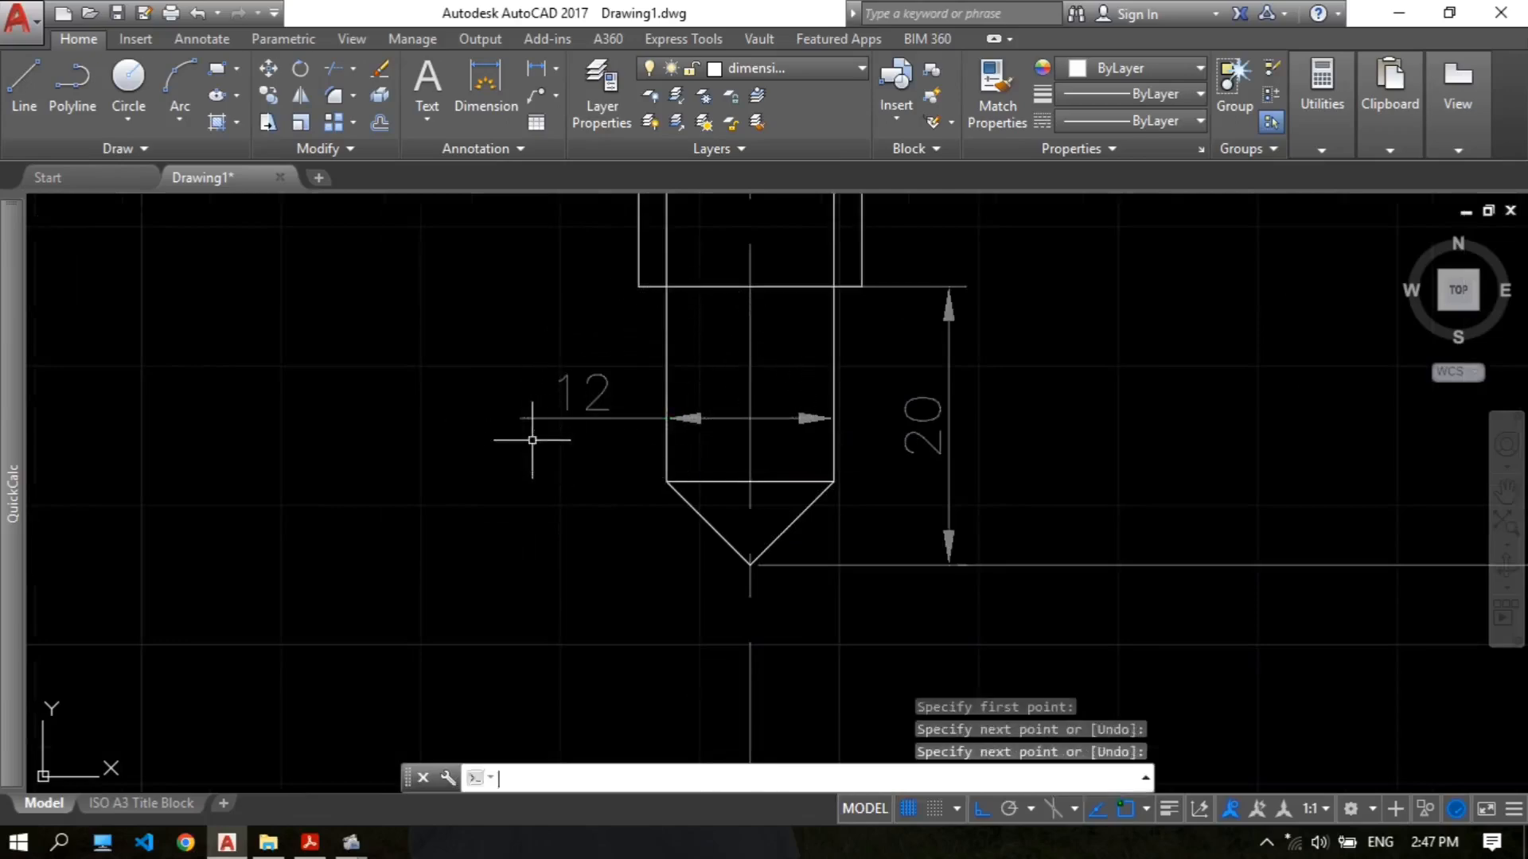
# Step: Insert a diameter symbol in front of the 12 text beside the screw end
pyautogui.click(607, 382)
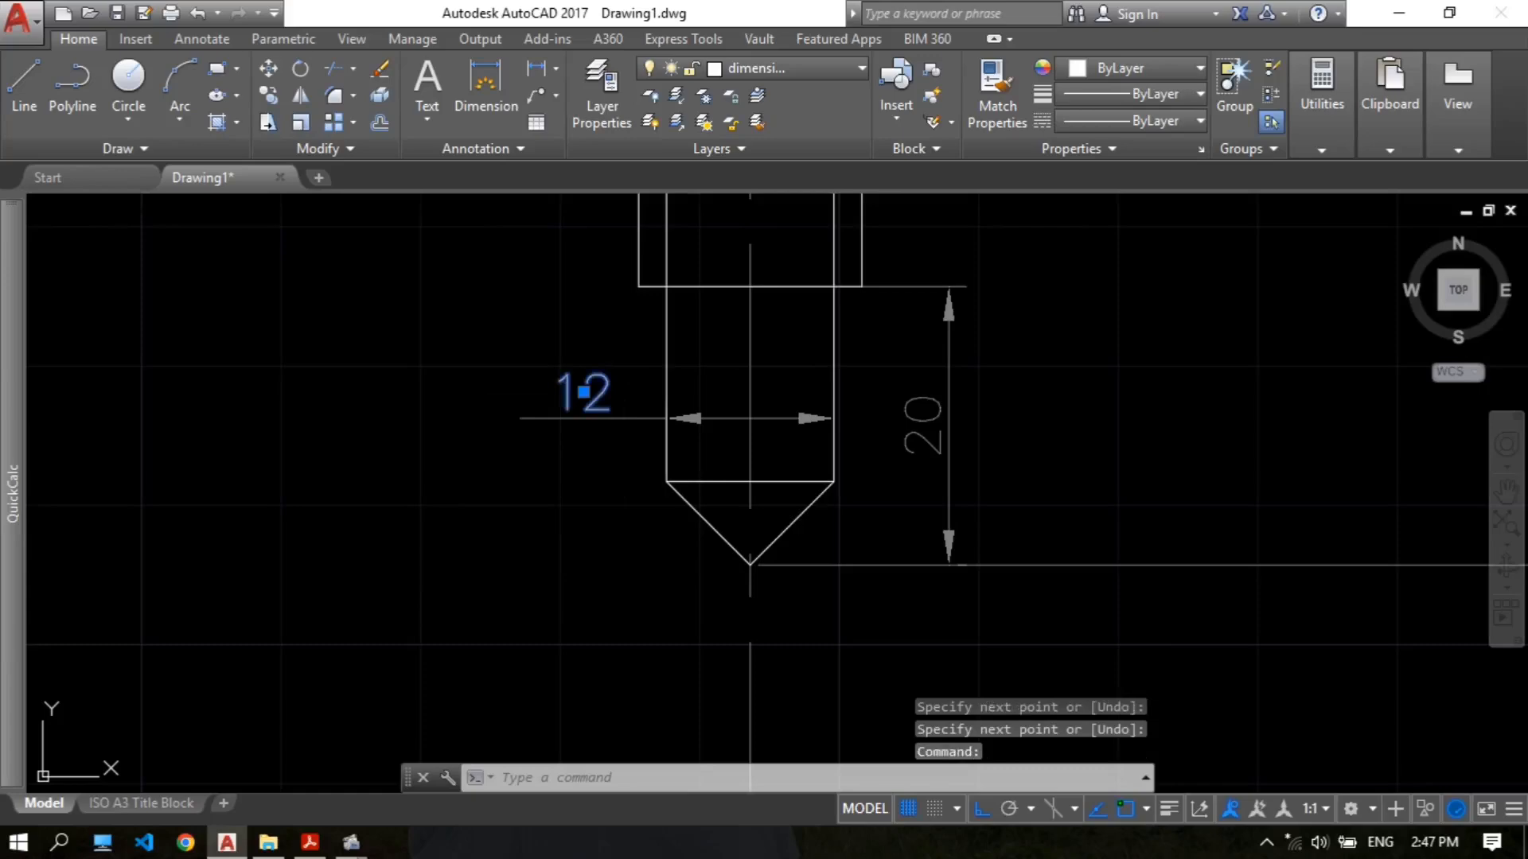
pyautogui.doubleClick(583, 391)
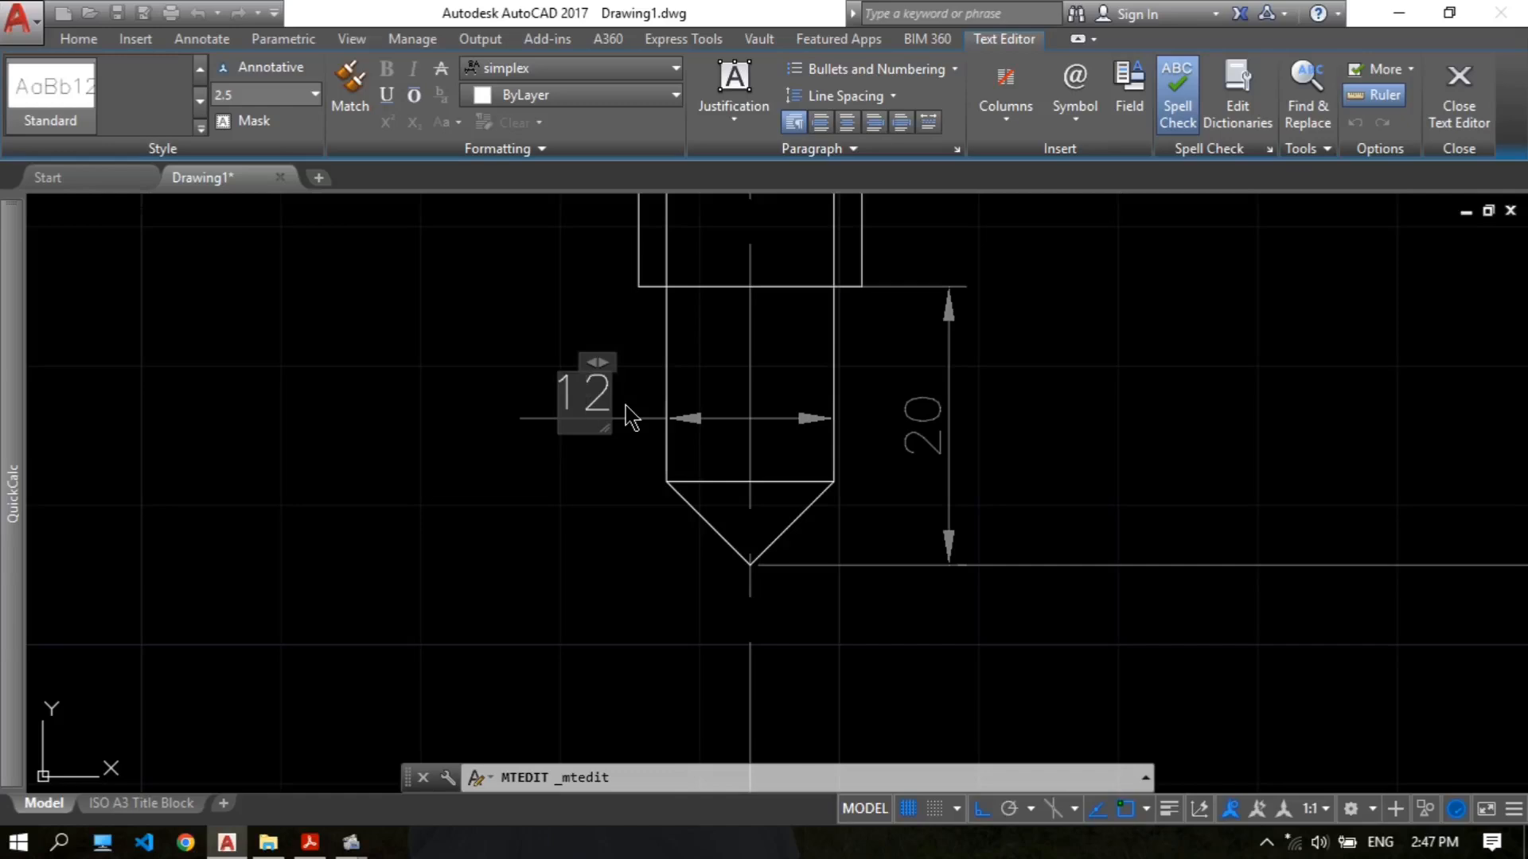
pyautogui.click(1071, 107)
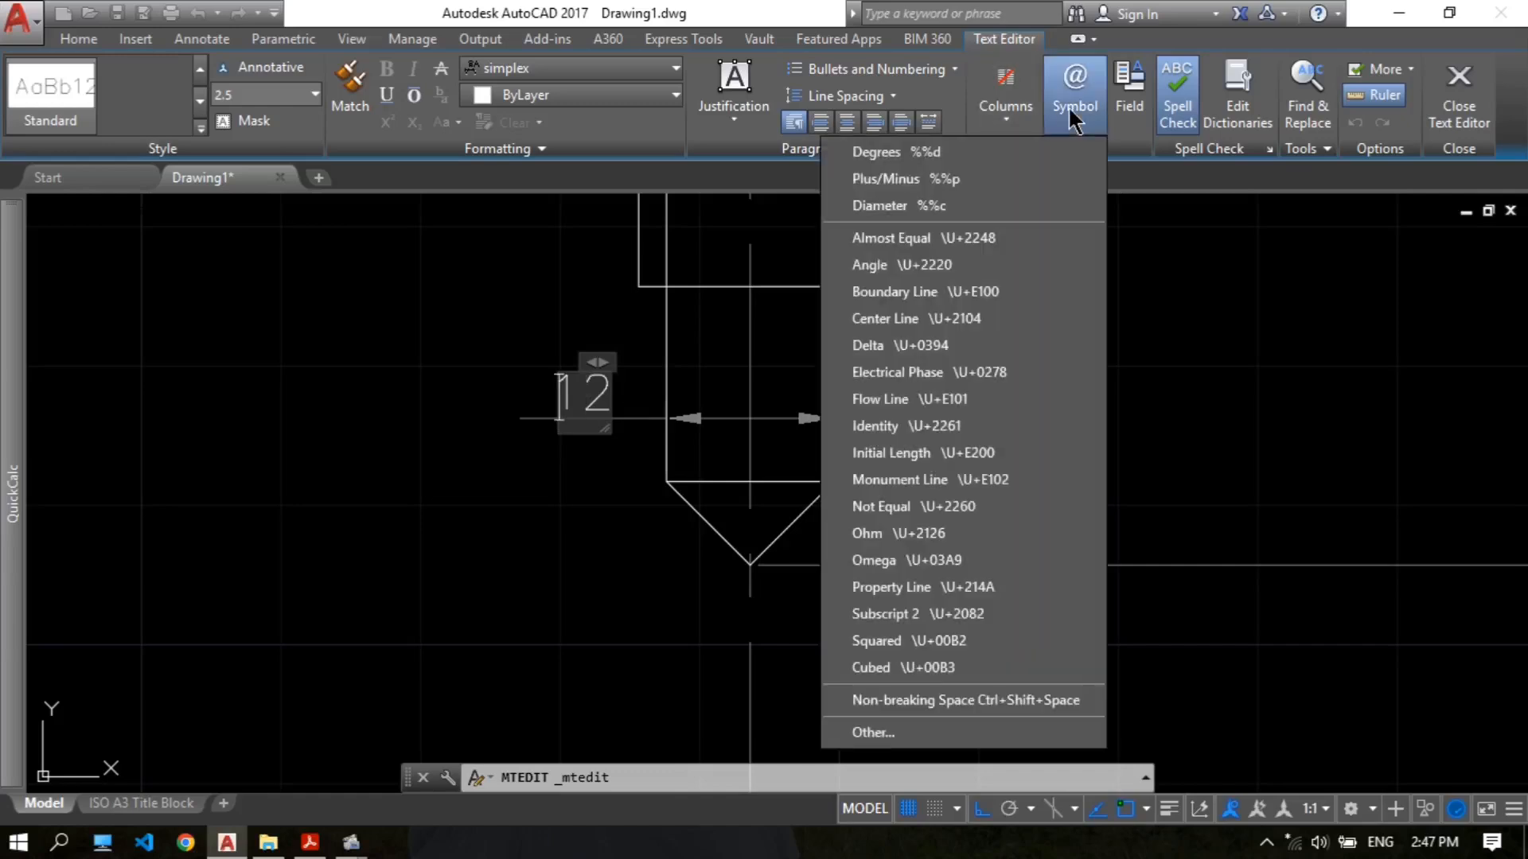
pyautogui.click(988, 204)
pyautogui.click(1078, 274)
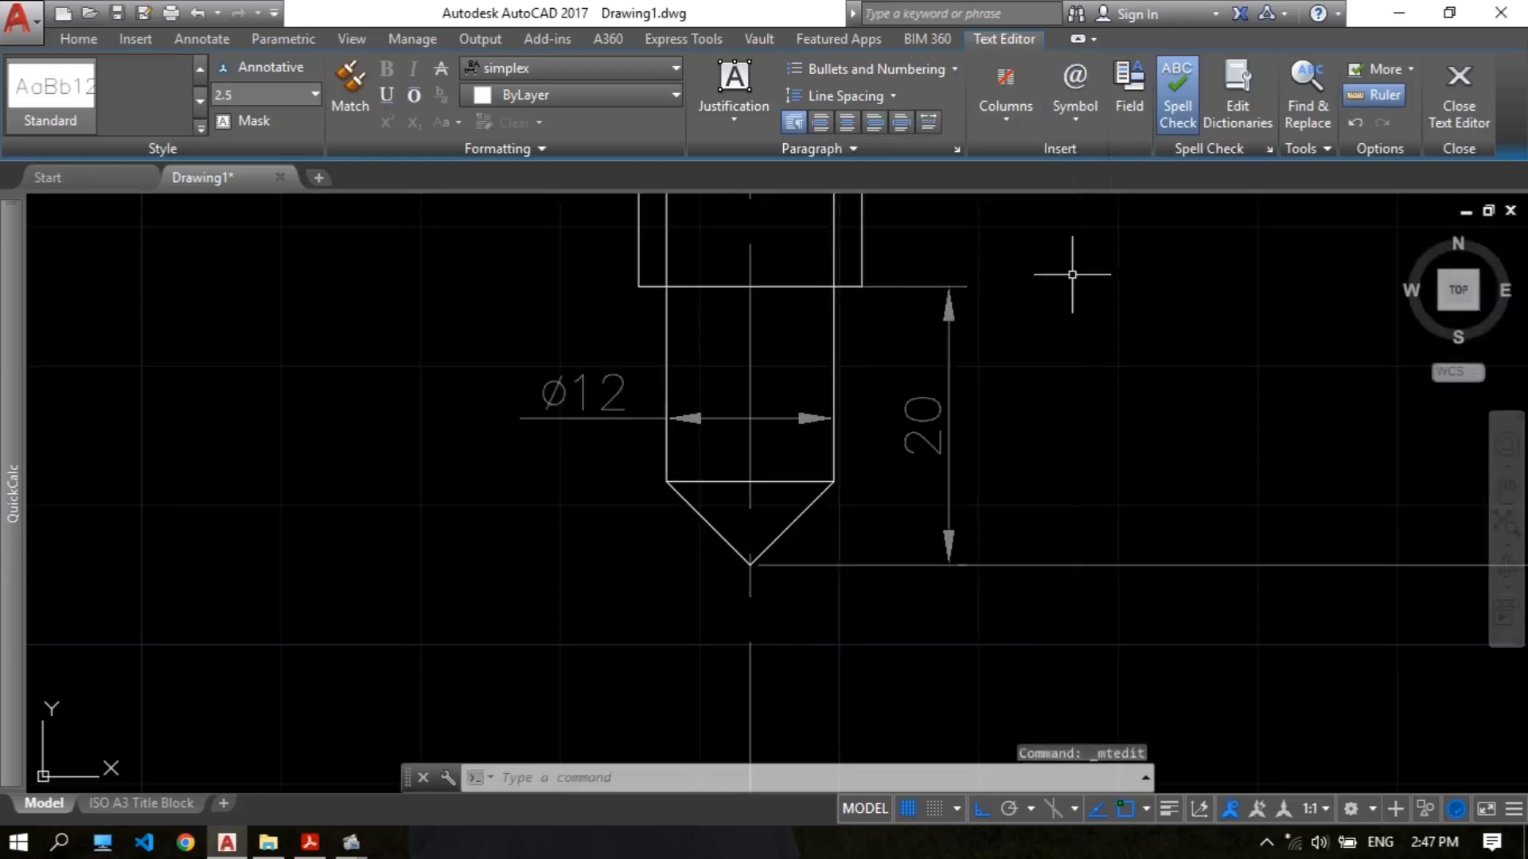
# Step: Add a horizontal linear dimension across the full width of the screw's thread at its upper end, placed just above the crossbar
pyautogui.scroll(-4, 1055, 303)
pyautogui.moveTo(1055, 302)
pyautogui.mouseDown(button='middle')
pyautogui.moveTo(835, 522)
pyautogui.moveTo(776, 428)
pyautogui.moveTo(748, 539)
pyautogui.mouseUp(button='middle')
pyautogui.moveTo(760, 351); pyautogui.dragTo(758, 430, button='middle')
pyautogui.scroll(2, 754, 341)
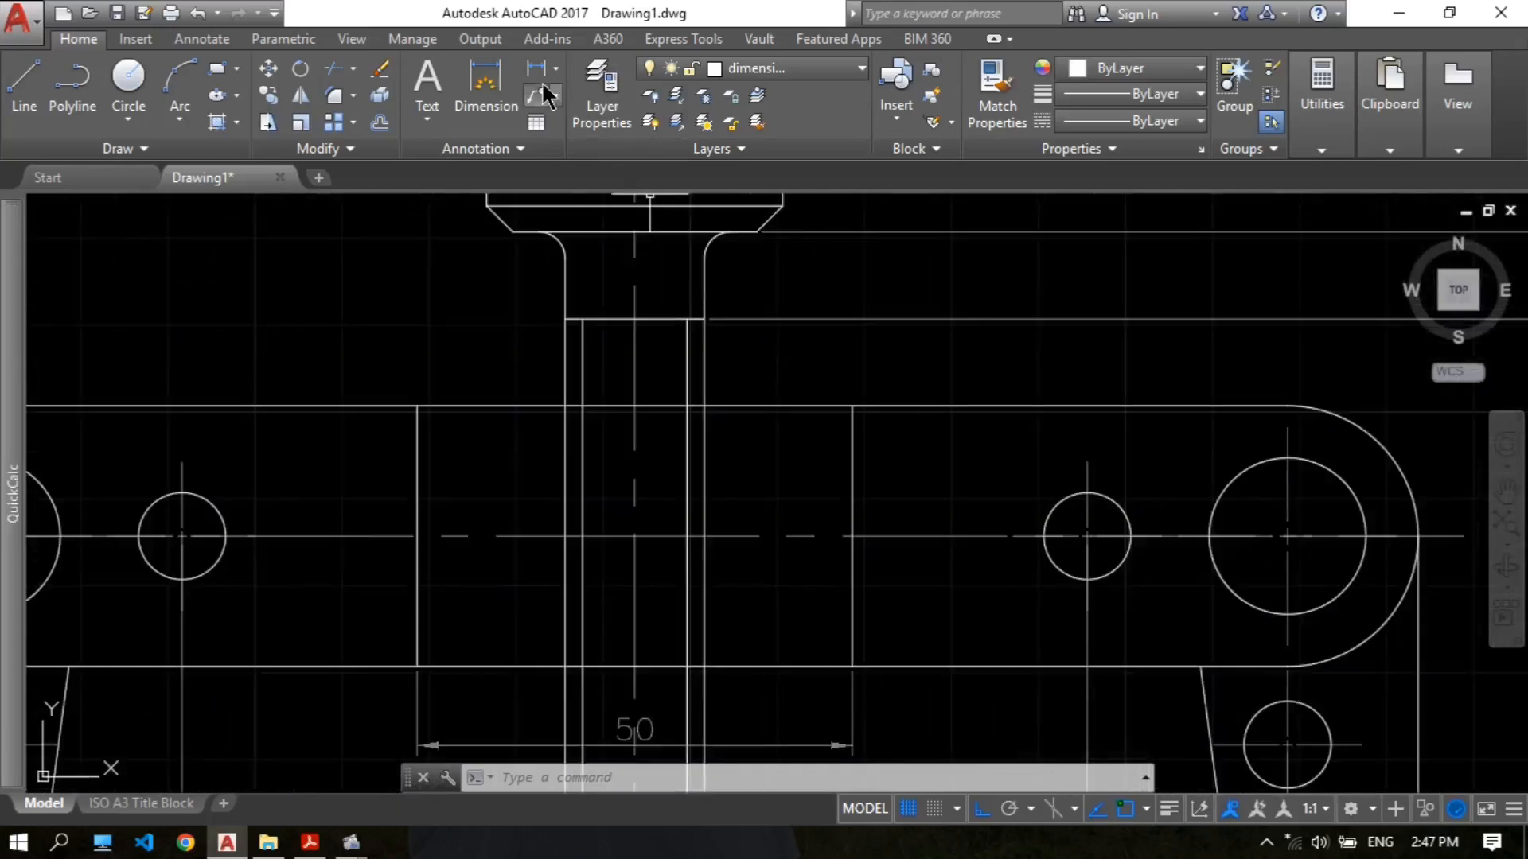
pyautogui.click(538, 70)
pyautogui.click(565, 320)
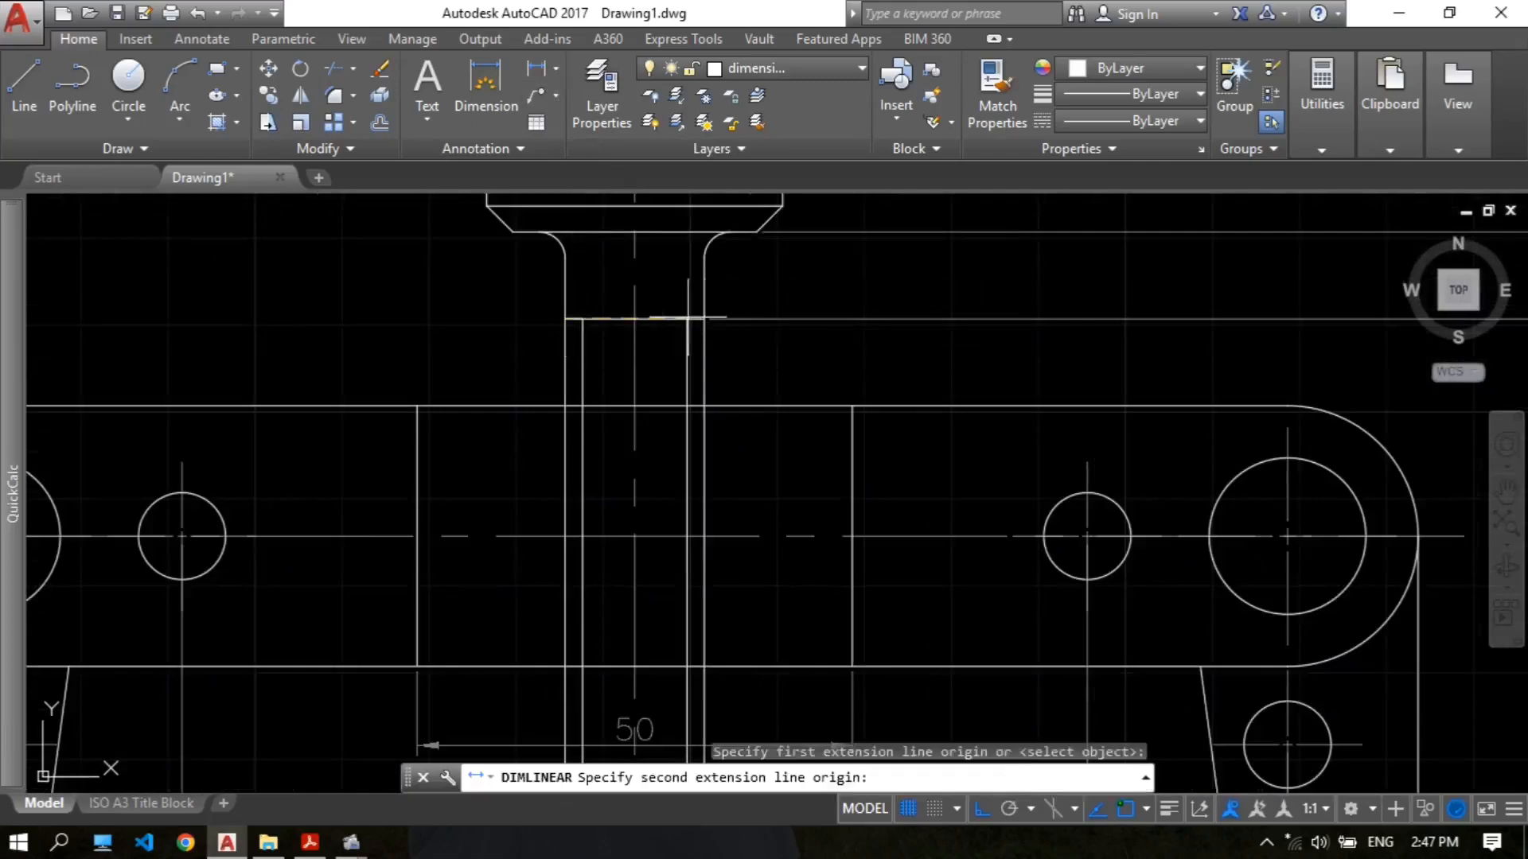
pyautogui.click(702, 319)
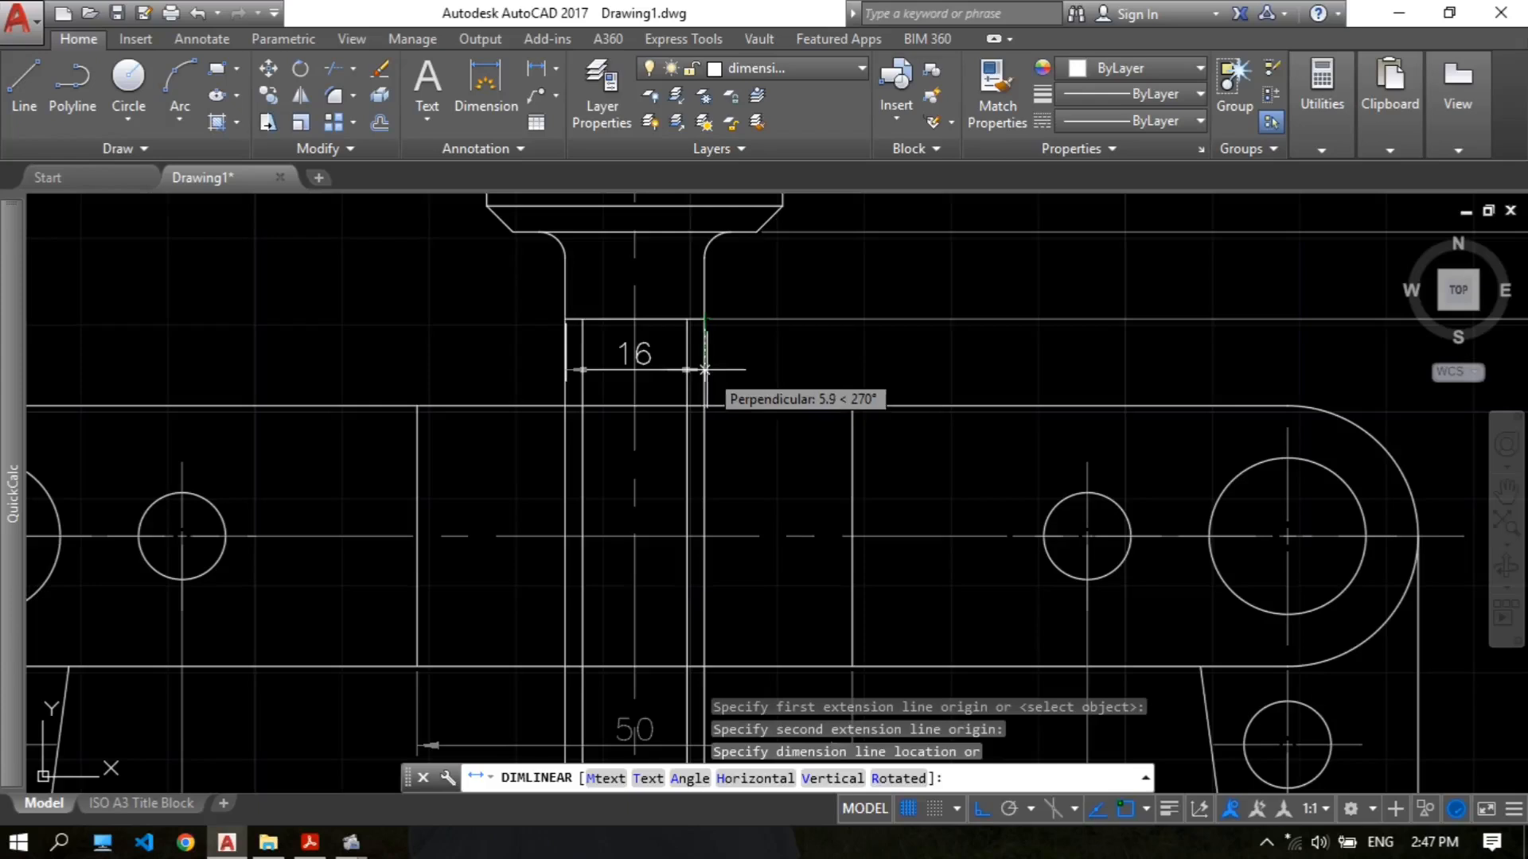
pyautogui.click(704, 370)
# Step: Explode the horizontal 16 dimension across the screw's thread just above the crossbar
pyautogui.scroll(4, 683, 360)
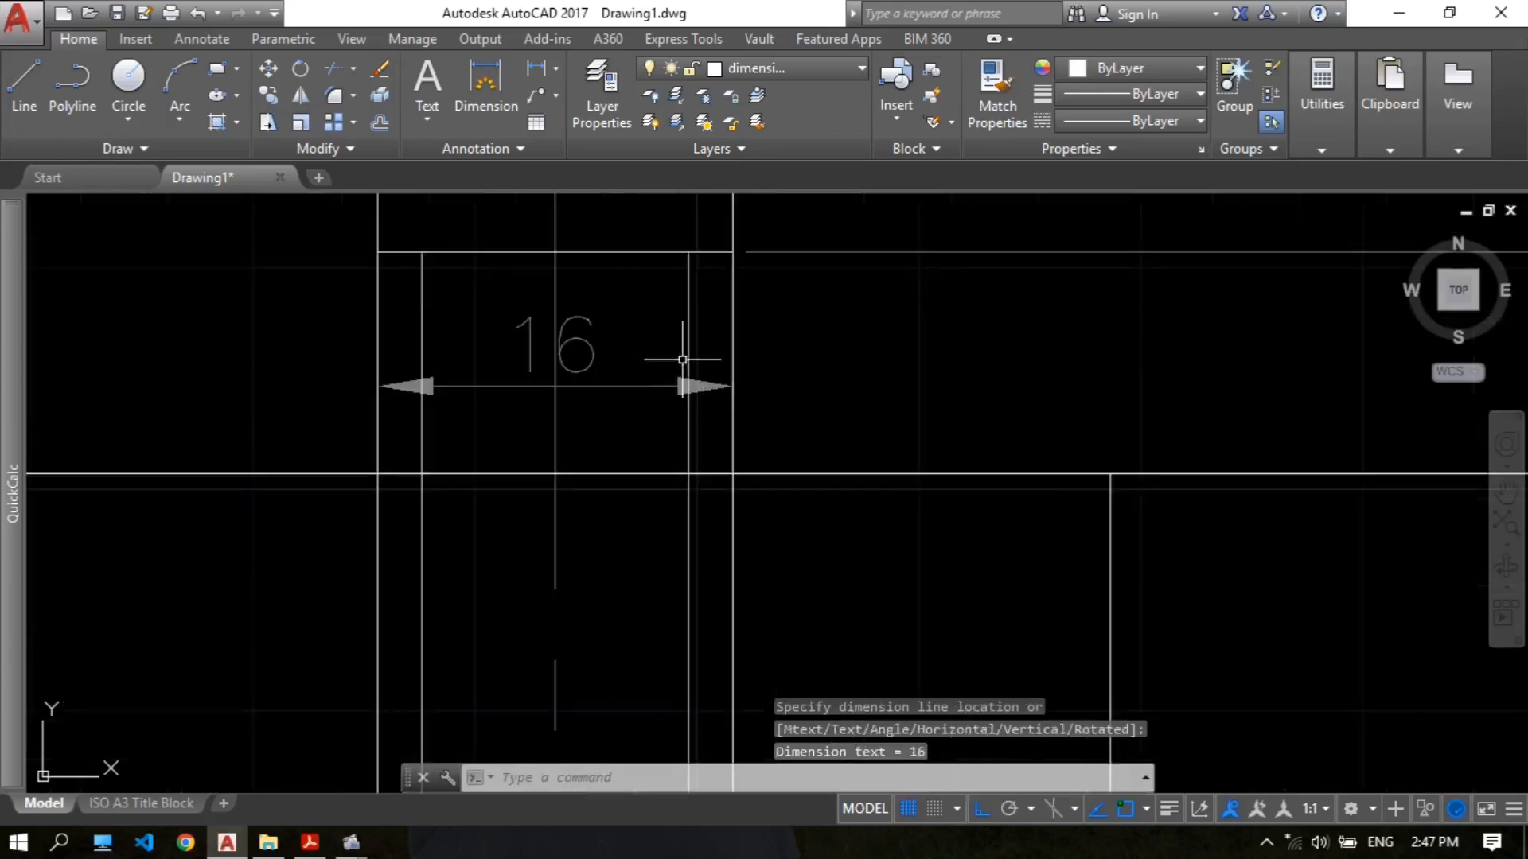
pyautogui.scroll(-2, 662, 360)
pyautogui.write('ex')
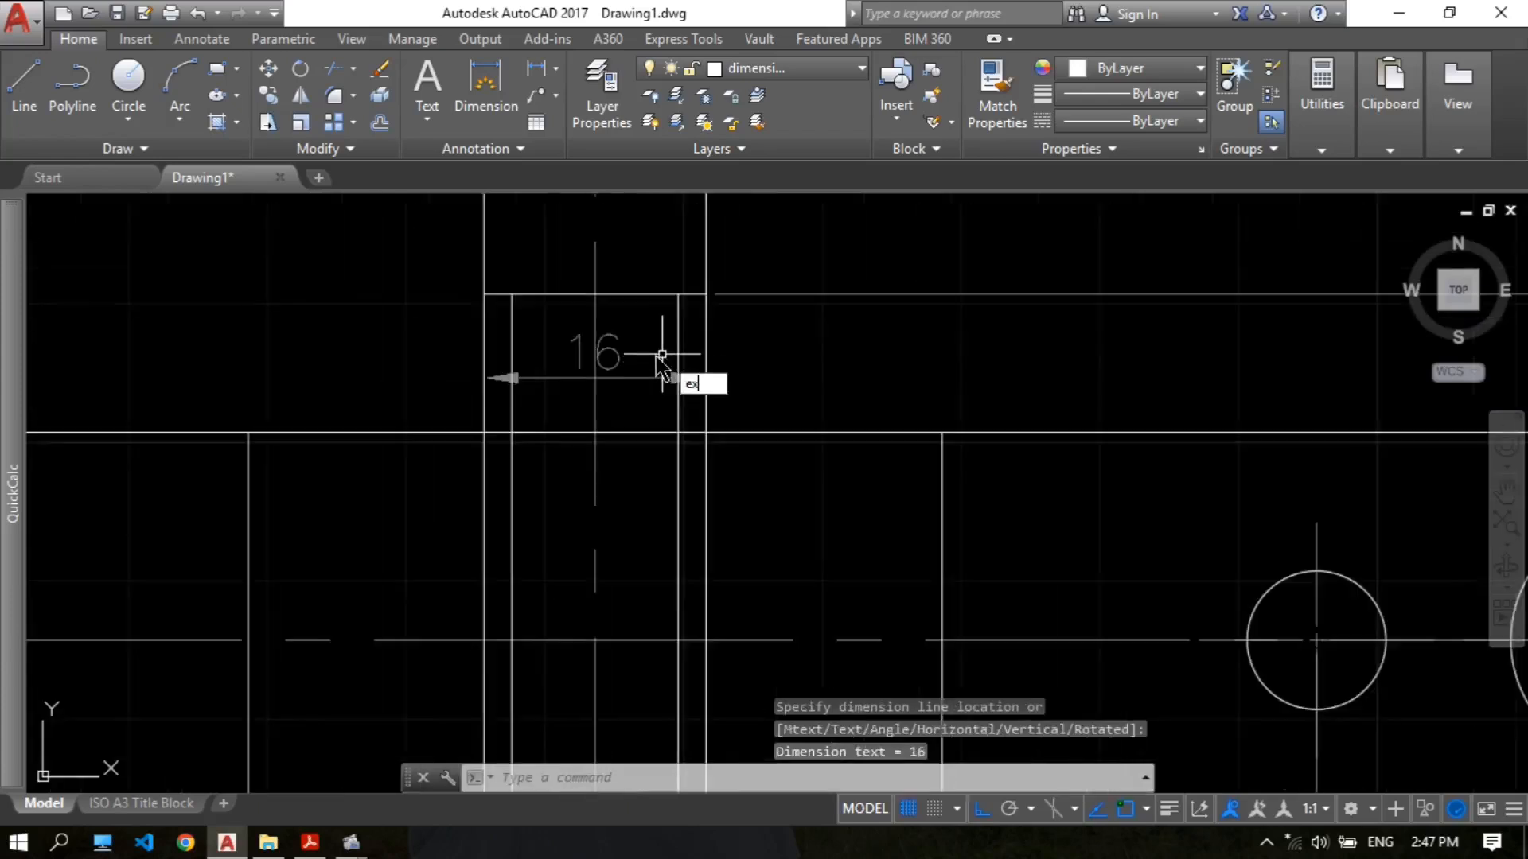
pyautogui.write('p')
pyautogui.click(720, 426)
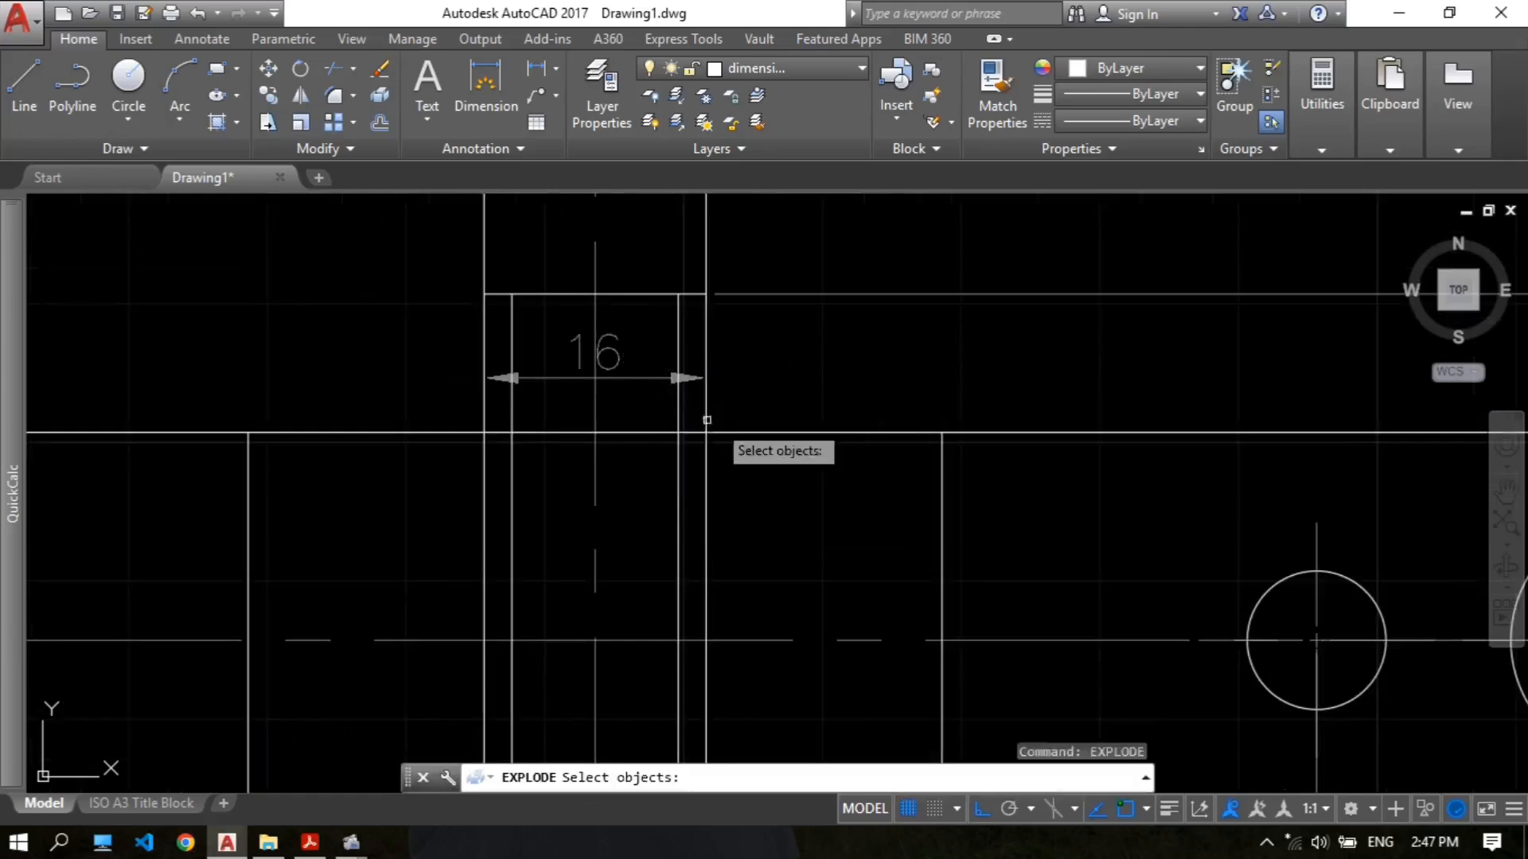
pyautogui.click(610, 350)
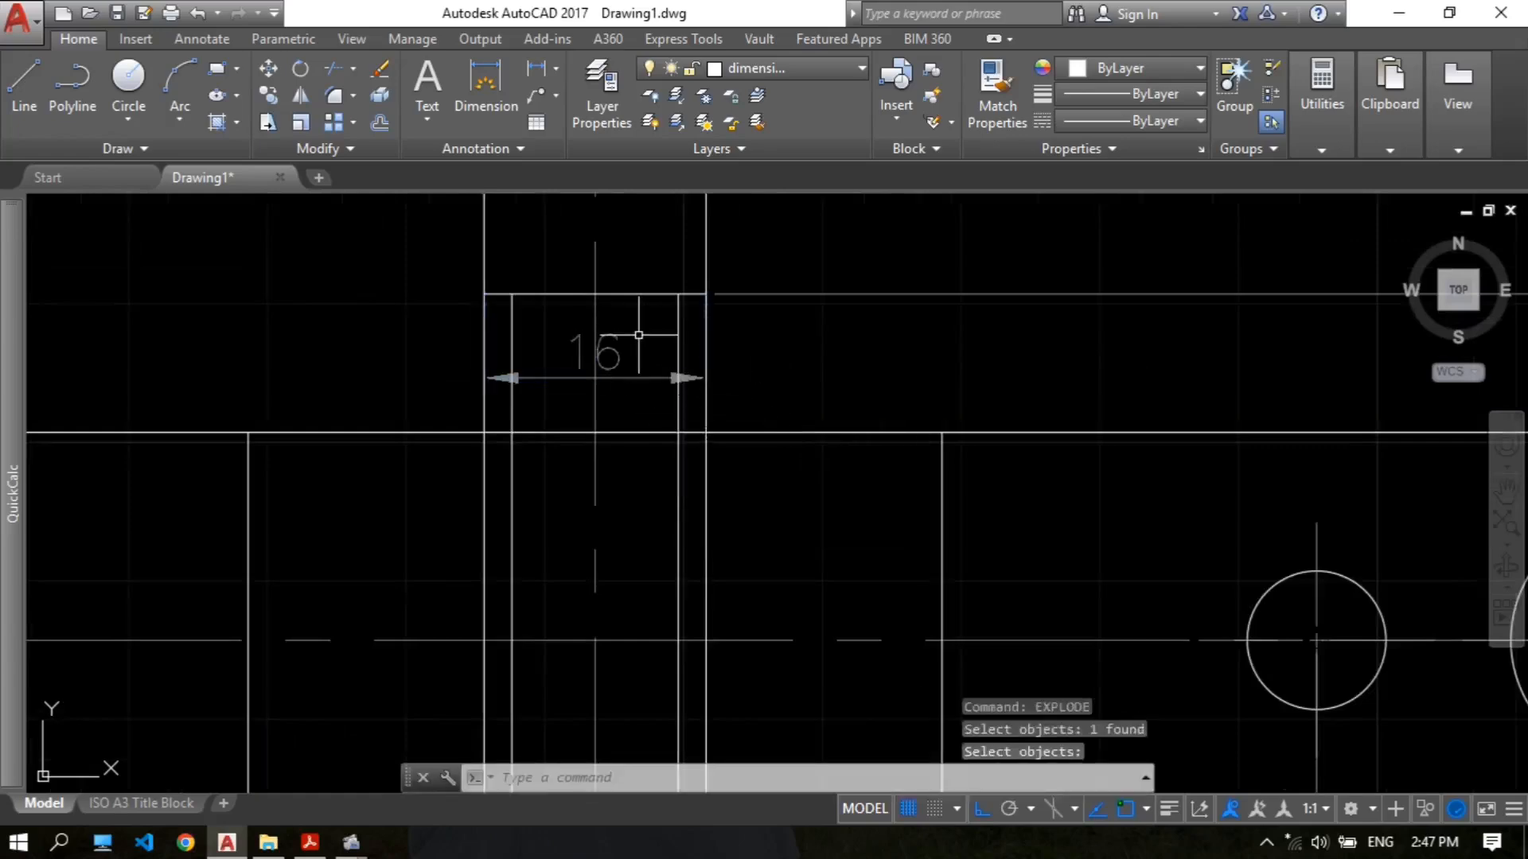
# Step: Move the exploded 16 text horizontally about 12.7 units to the right, outside the screw's thread
pyautogui.write('m')
pyautogui.press('Return')
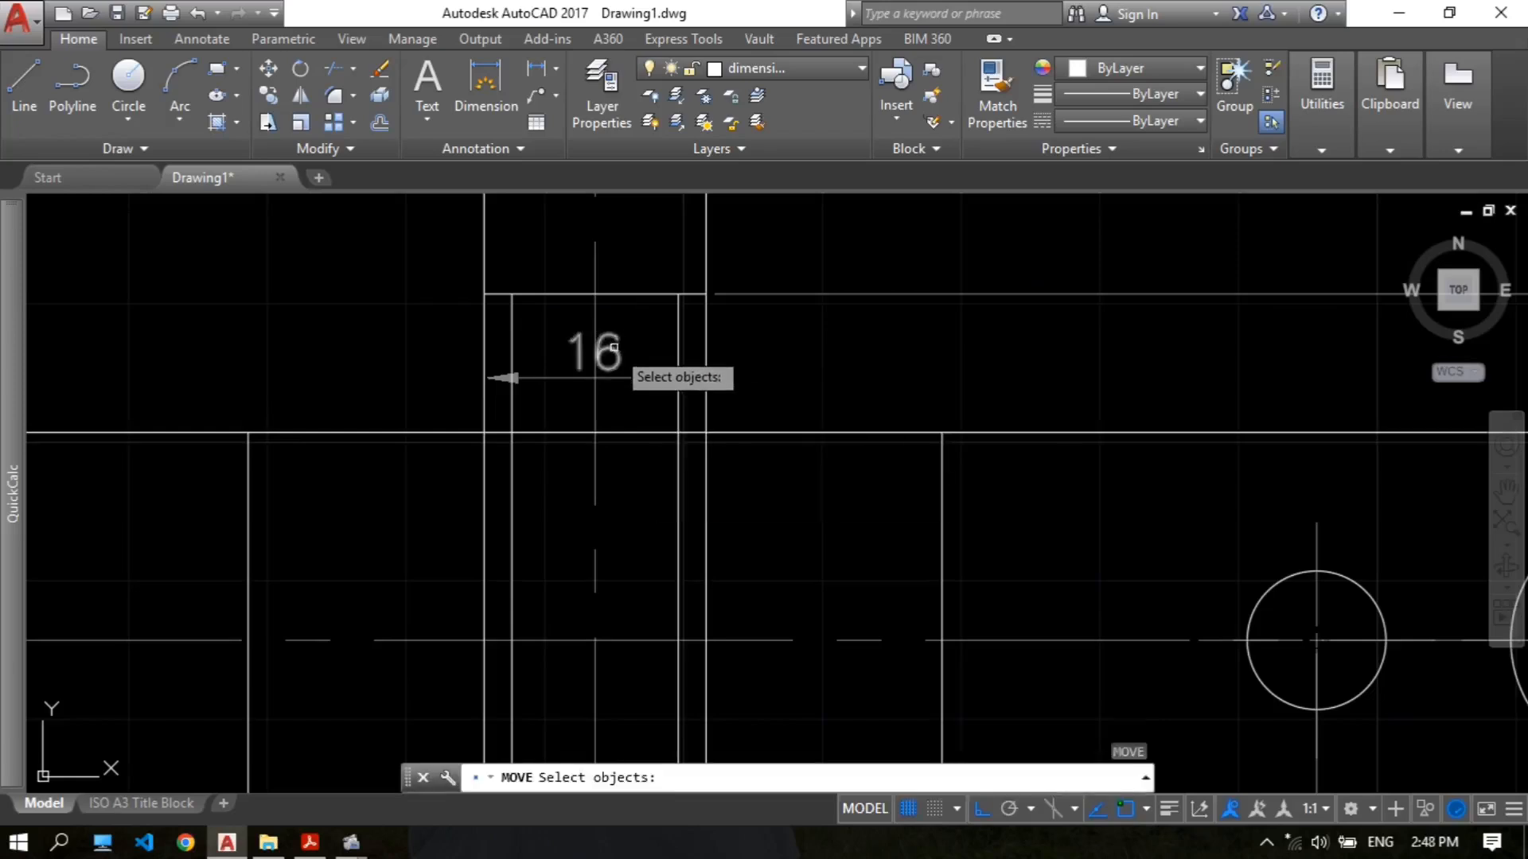
pyautogui.click(613, 347)
pyautogui.press('Return')
pyautogui.click(810, 347)
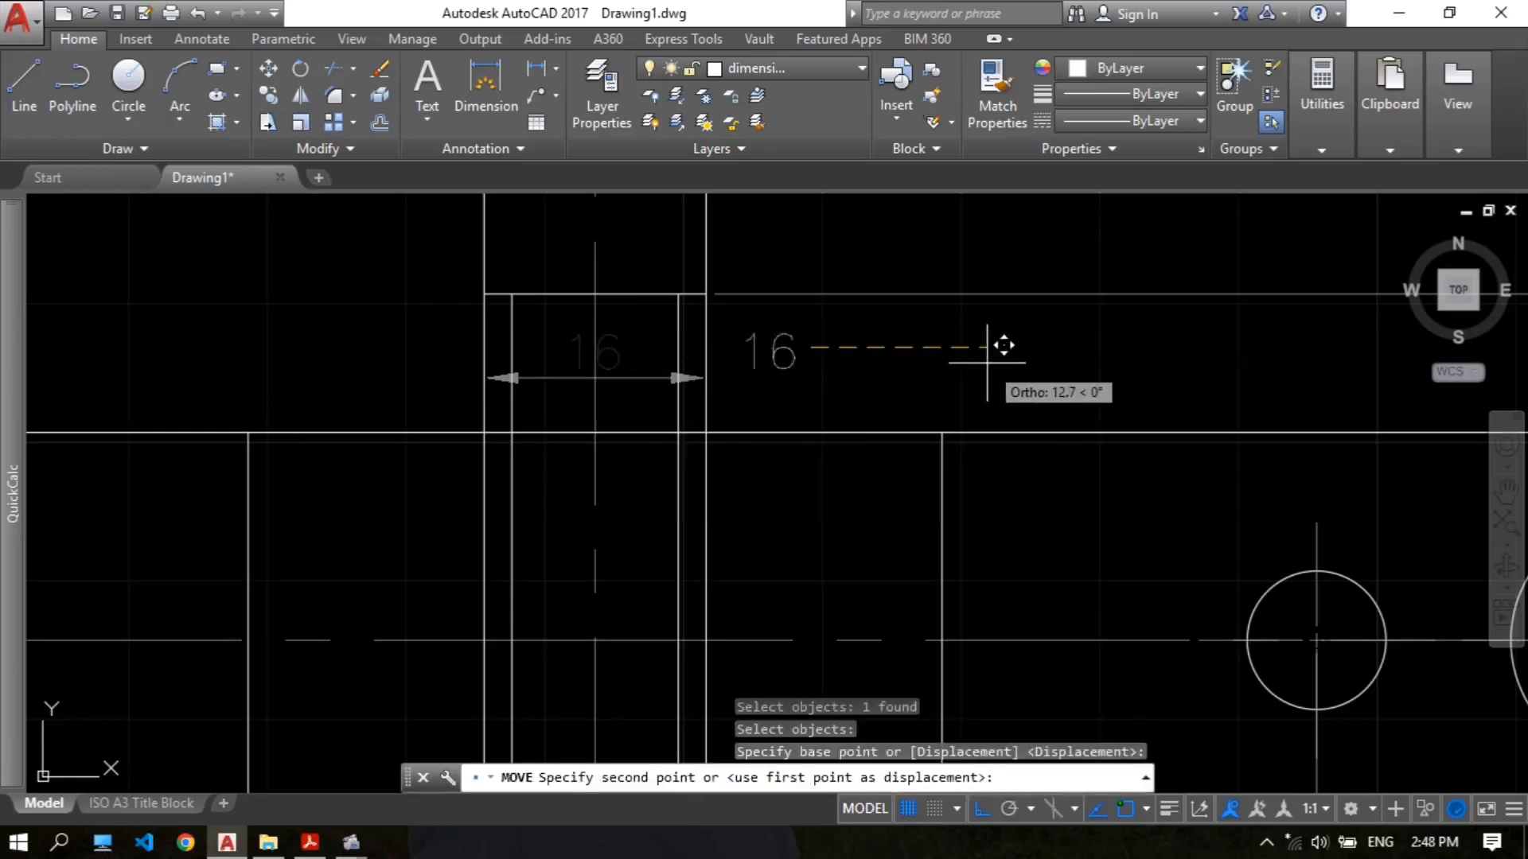
pyautogui.click(986, 362)
# Step: Draw a horizontal line under the 16 text, extending right from the dimension's arrowhead at the thread's right edge
pyautogui.write('l')
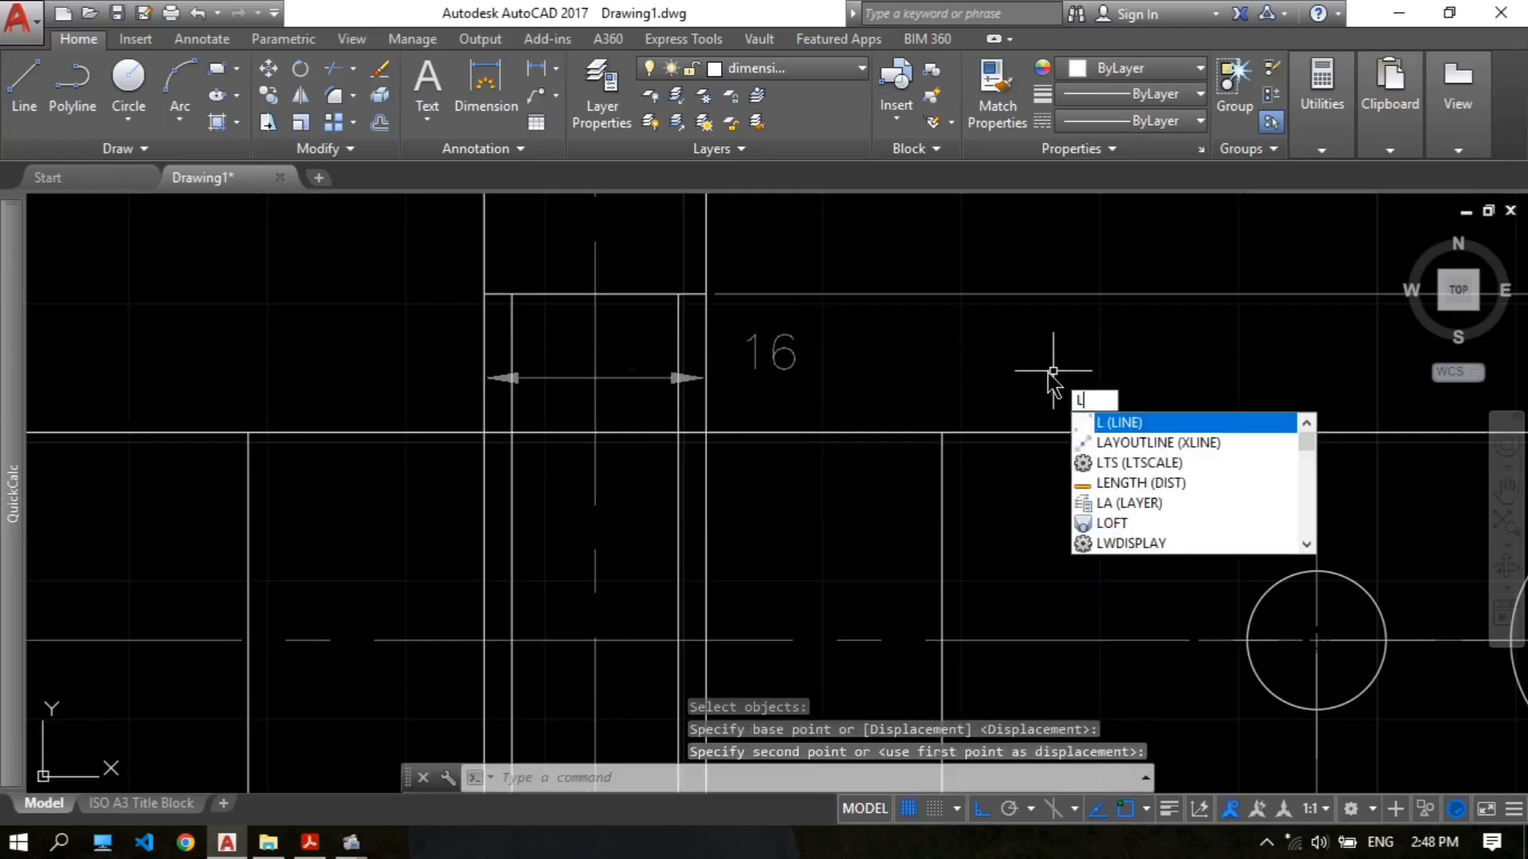
pyautogui.press('Return')
pyautogui.click(706, 378)
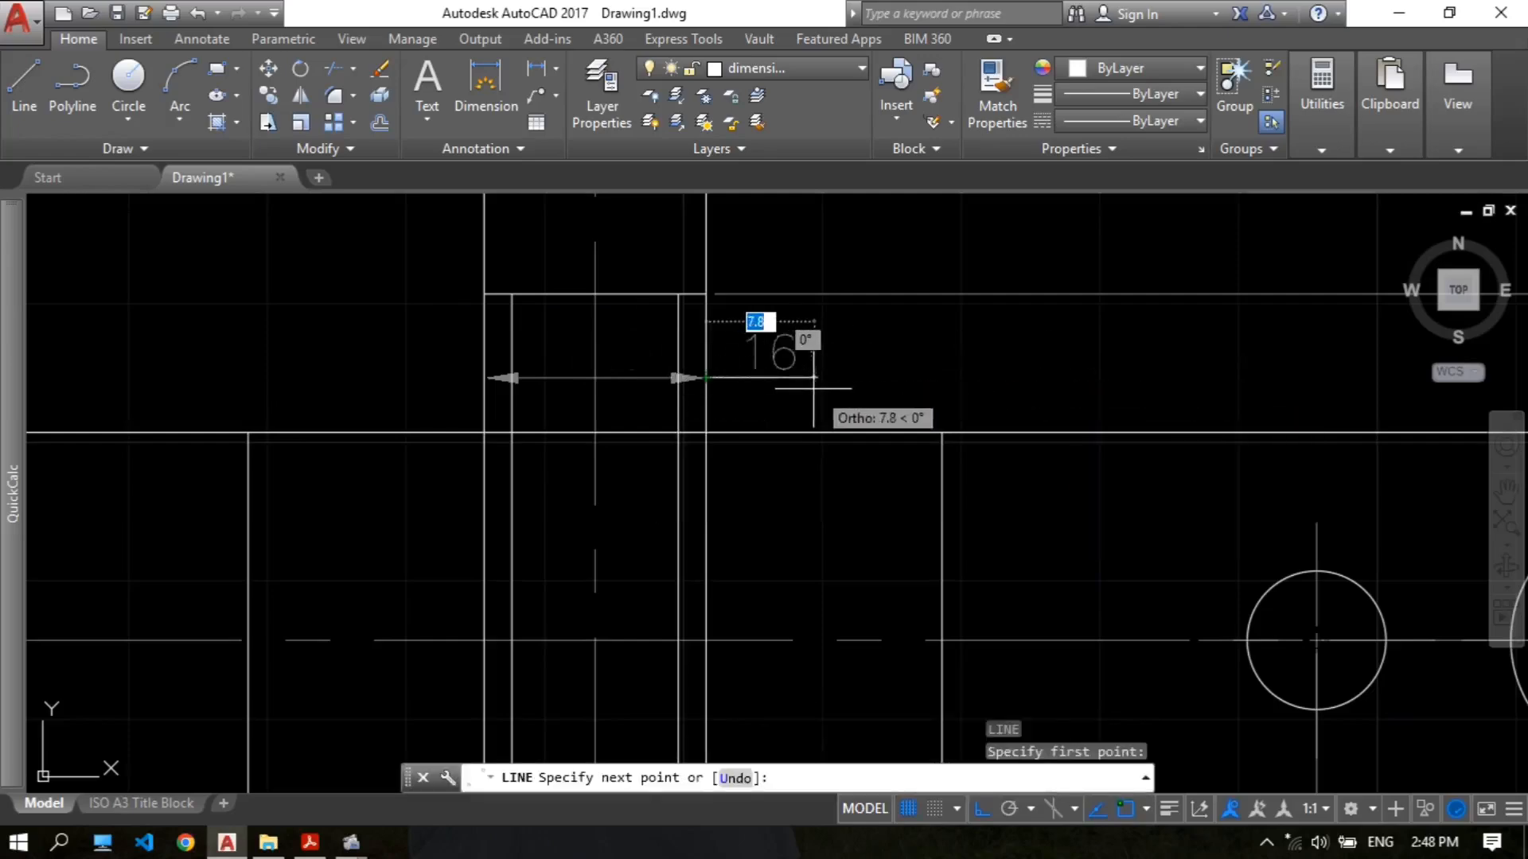
pyautogui.click(806, 386)
pyautogui.press('Return')
# Step: Add a radius dimension to the right fillet between the screw's head and shank, placed outside to the lower right
pyautogui.scroll(-3, 949, 376)
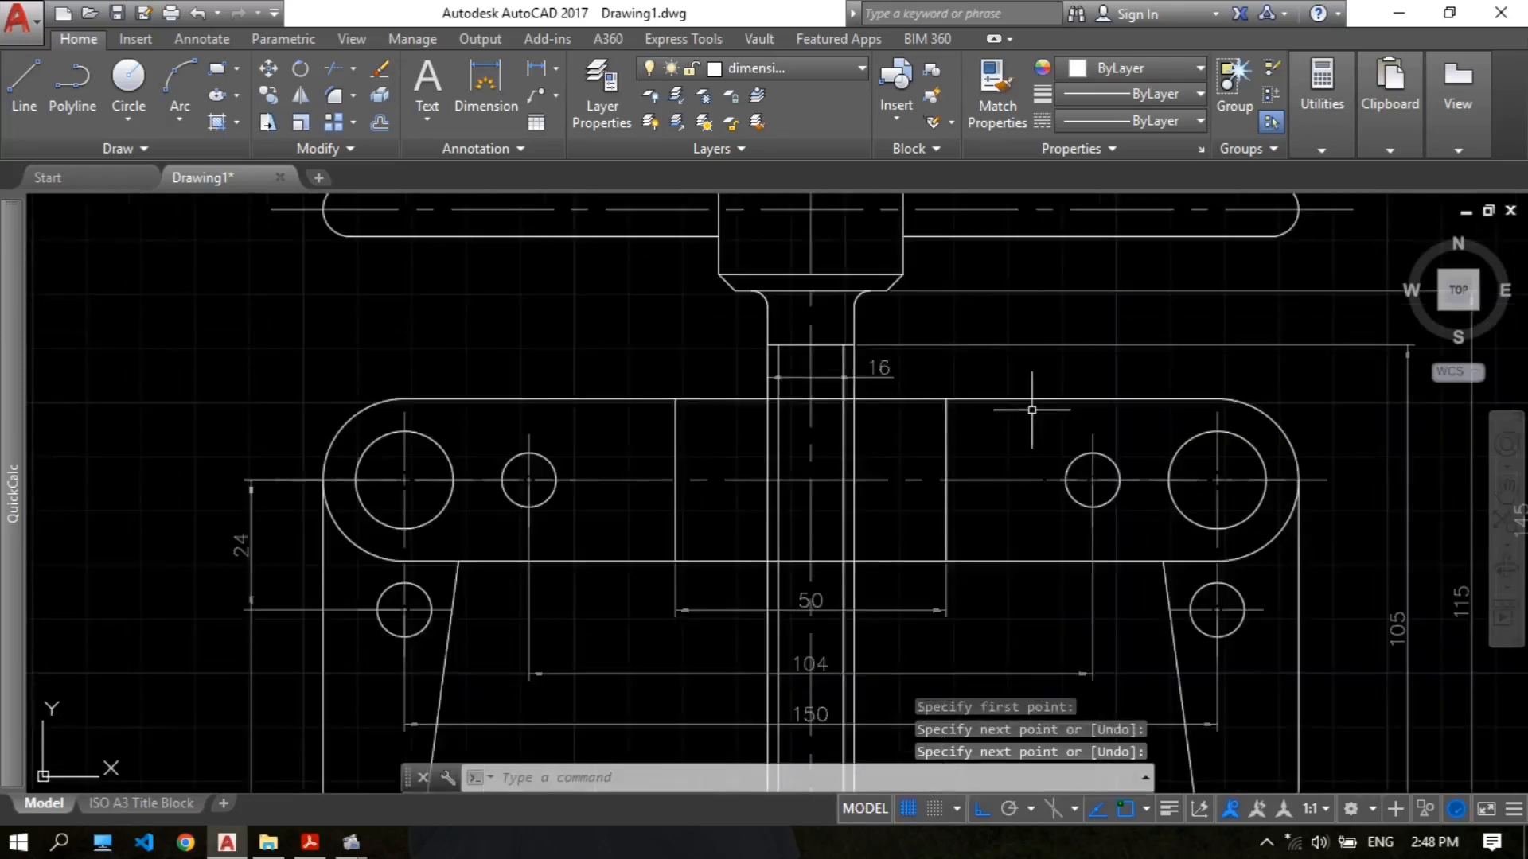
pyautogui.moveTo(968, 361)
pyautogui.mouseDown(button='middle')
pyautogui.moveTo(905, 336)
pyautogui.moveTo(868, 402)
pyautogui.mouseUp(button='middle')
pyautogui.scroll(2, 764, 334)
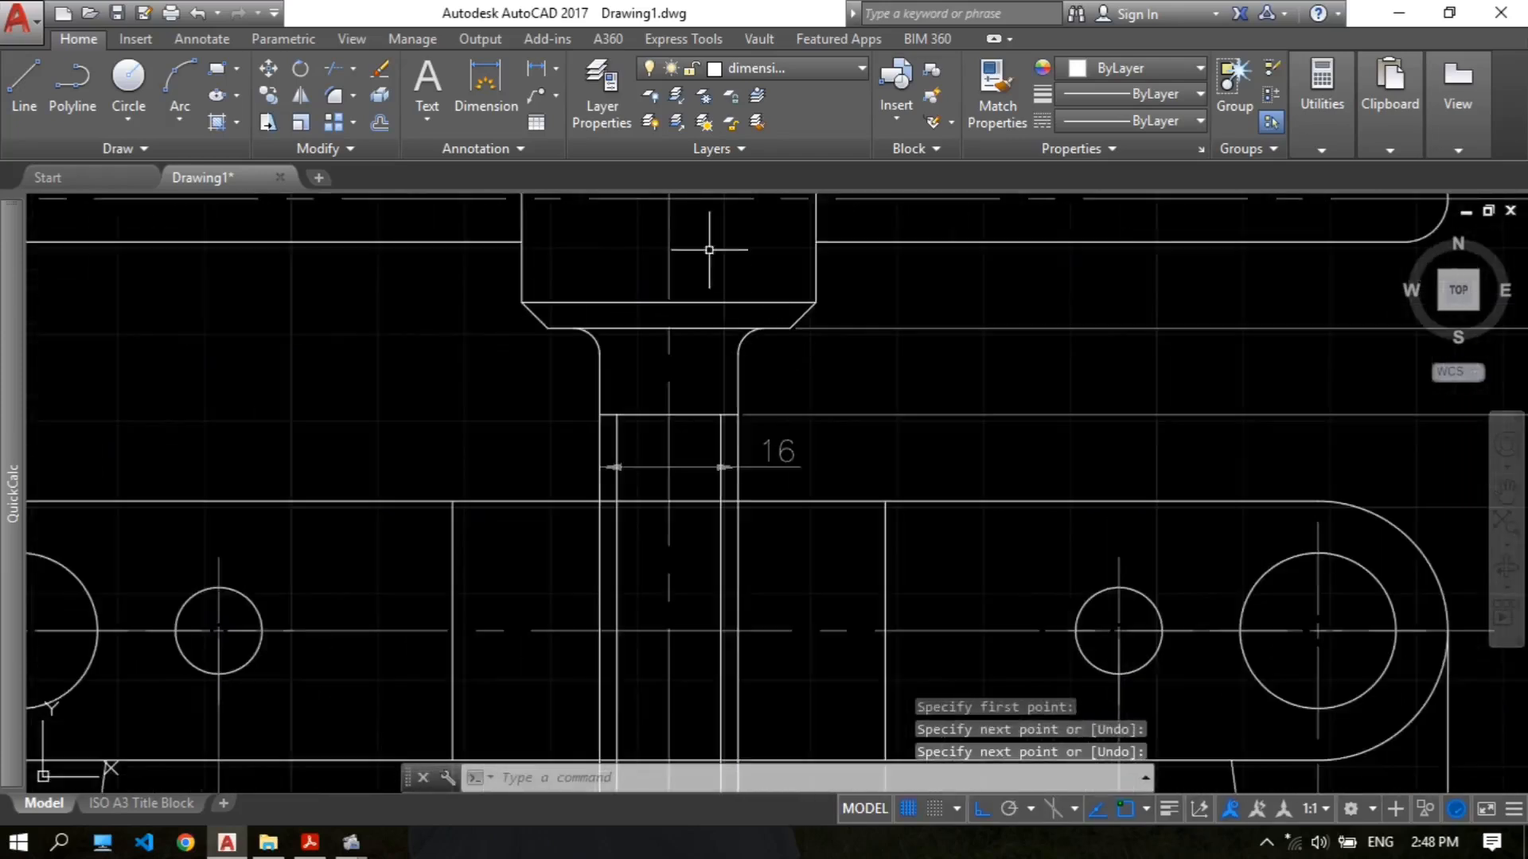
pyautogui.click(556, 69)
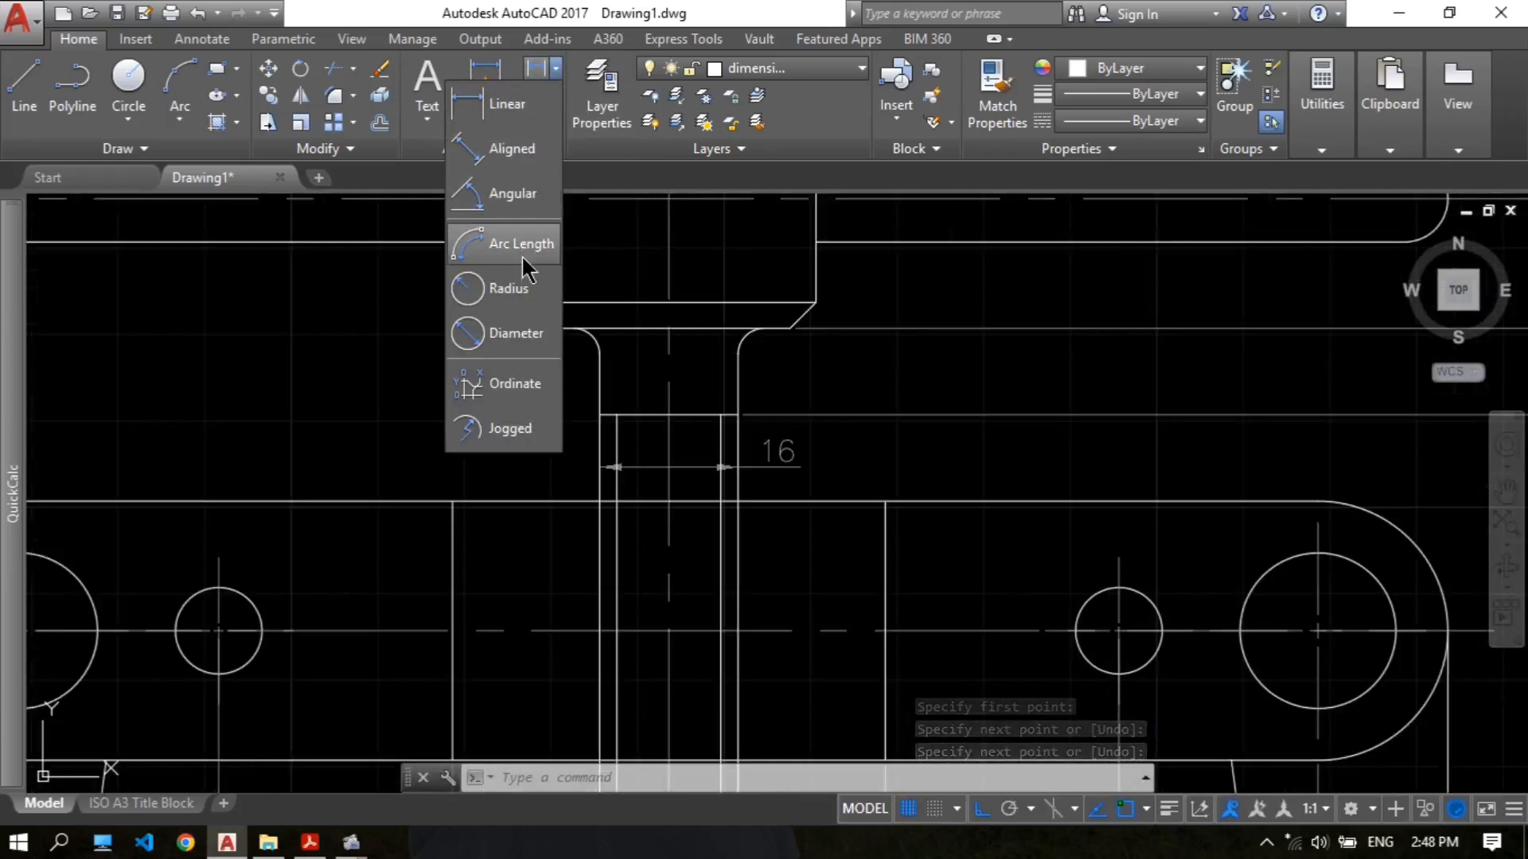
pyautogui.click(509, 288)
pyautogui.scroll(4, 793, 334)
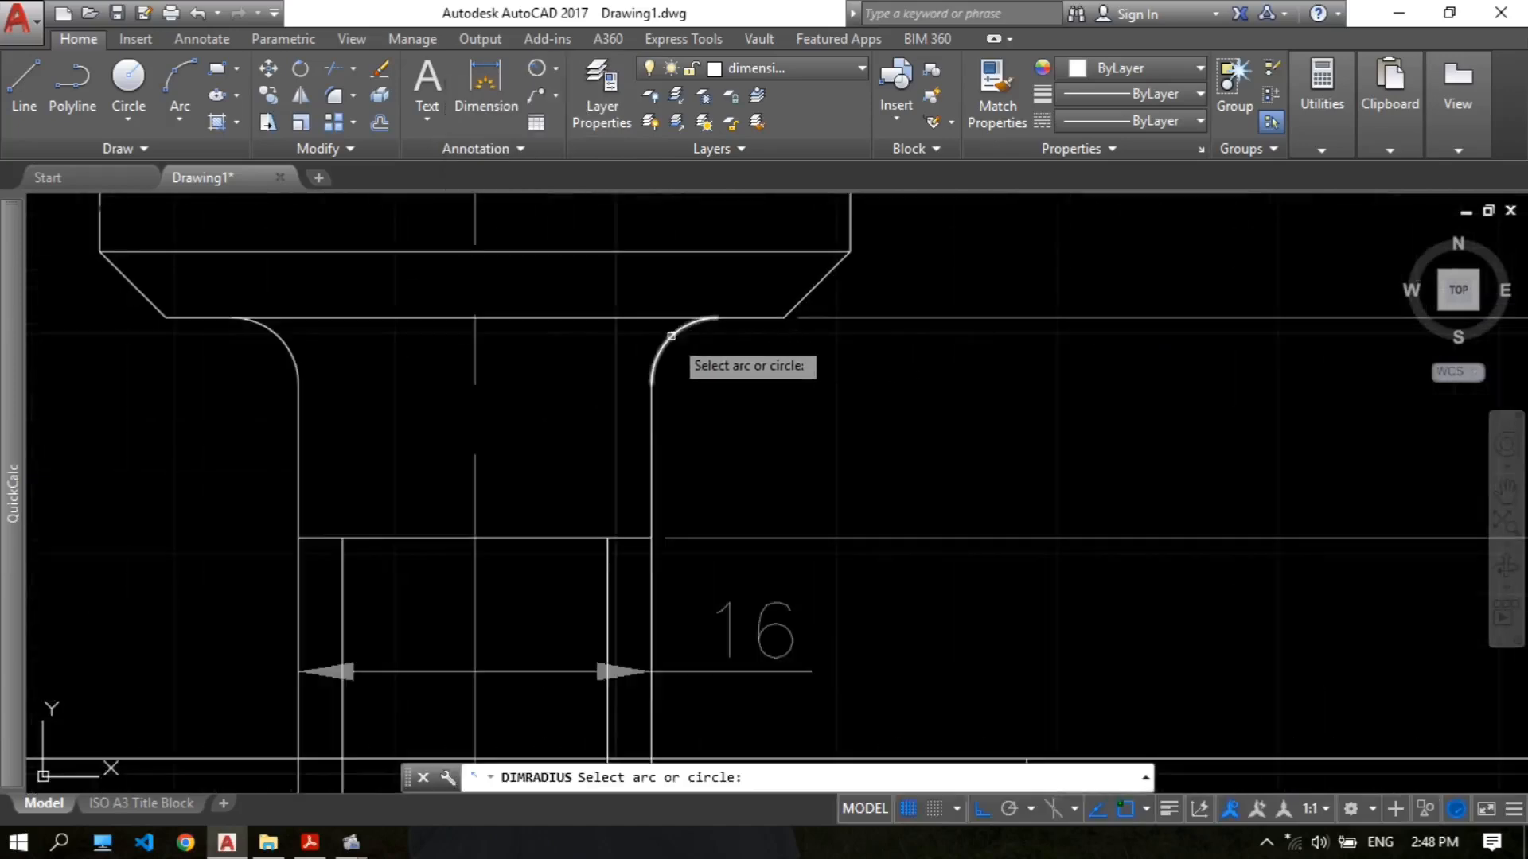
pyautogui.click(671, 336)
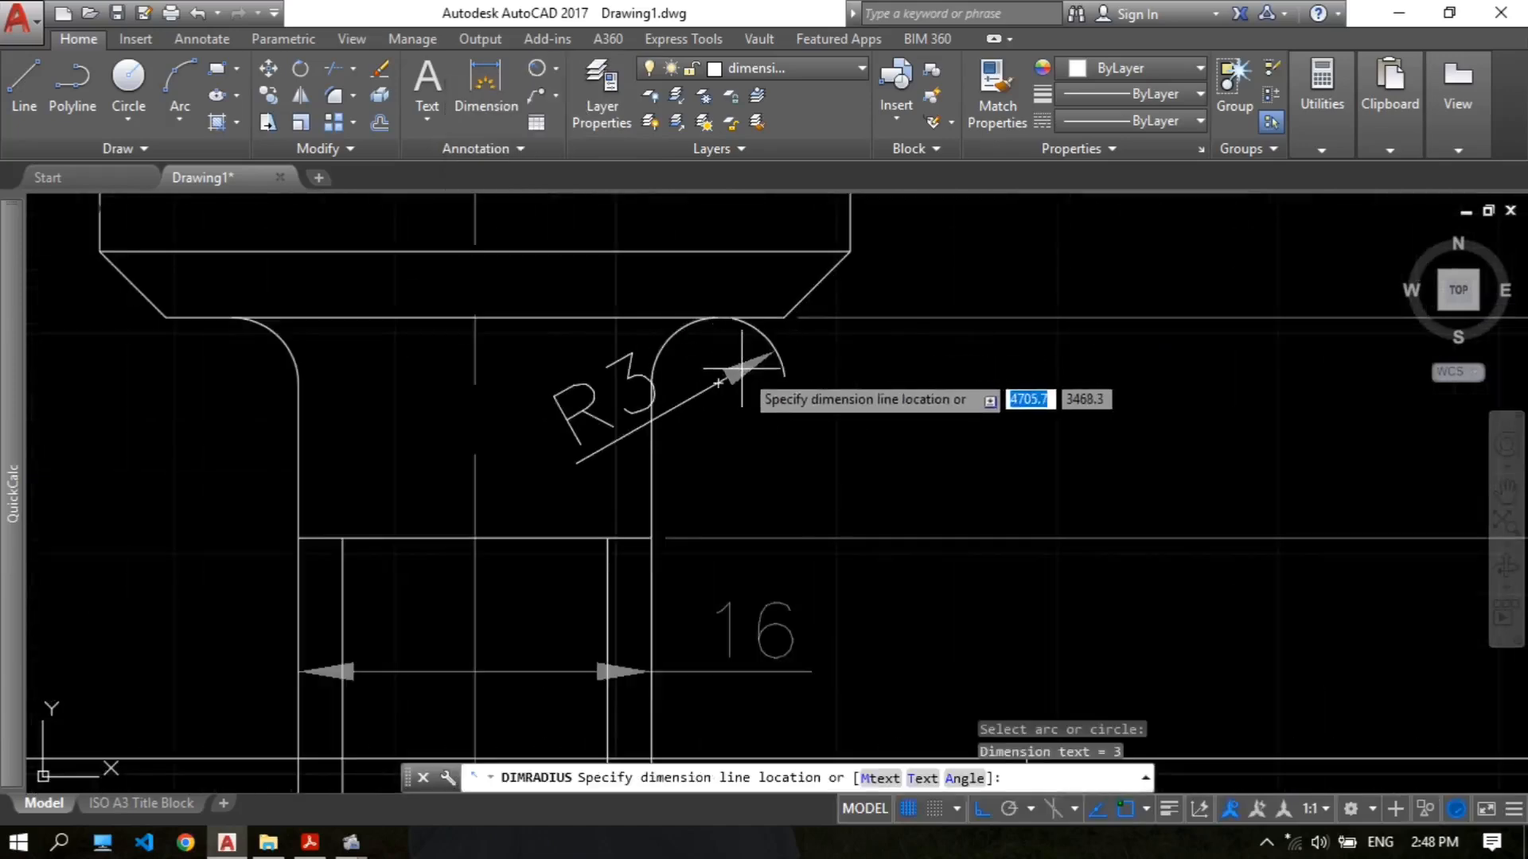
pyautogui.click(685, 346)
pyautogui.scroll(-4, 648, 358)
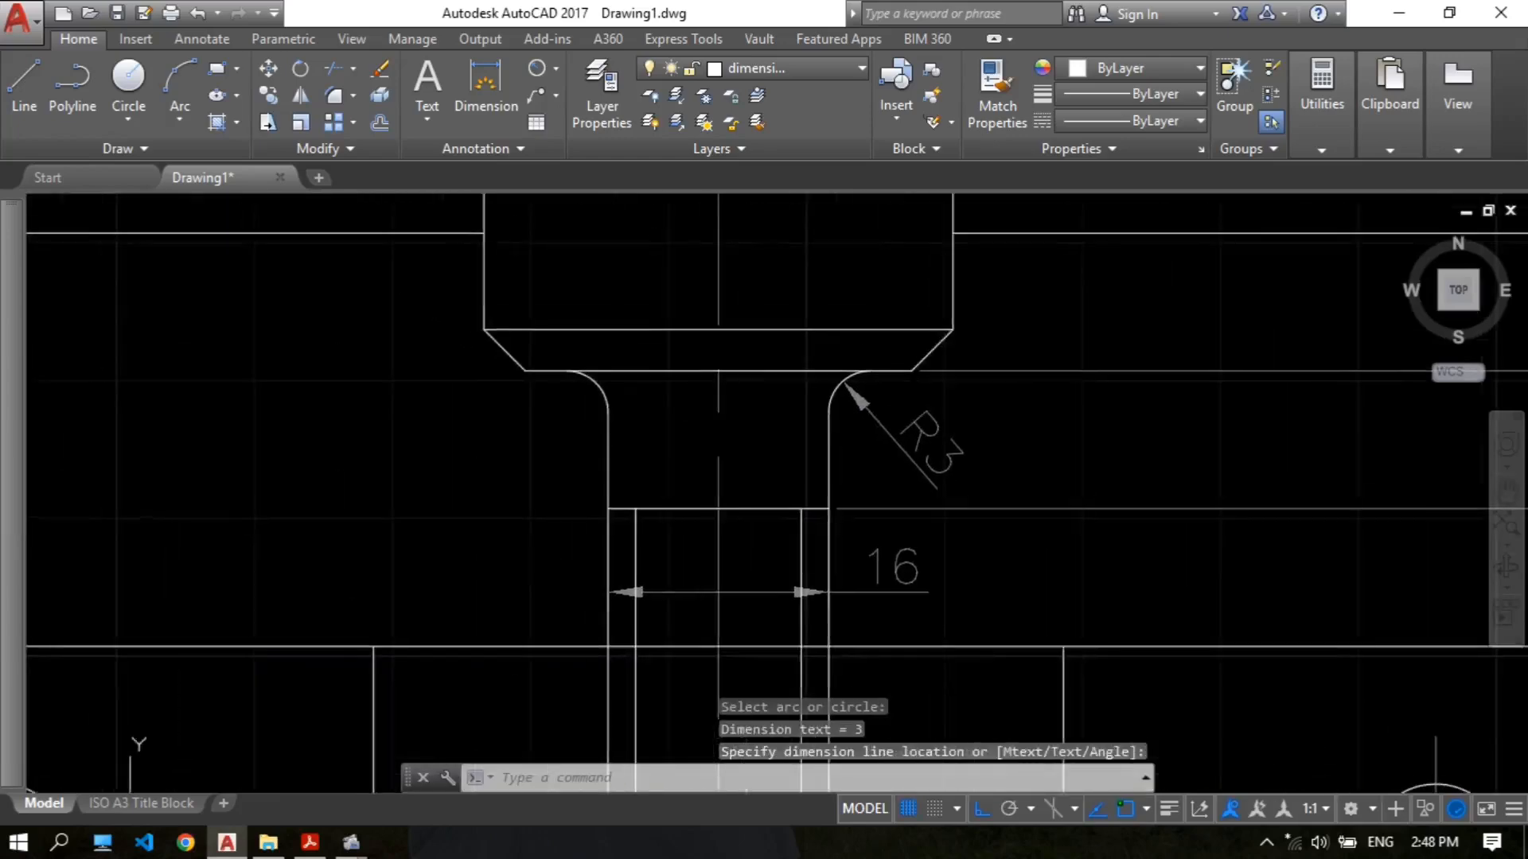
pyautogui.scroll(-5, 708, 393)
# Step: Add a horizontal linear dimension across the full width of the screw's head, placed above the head
pyautogui.scroll(3, 689, 318)
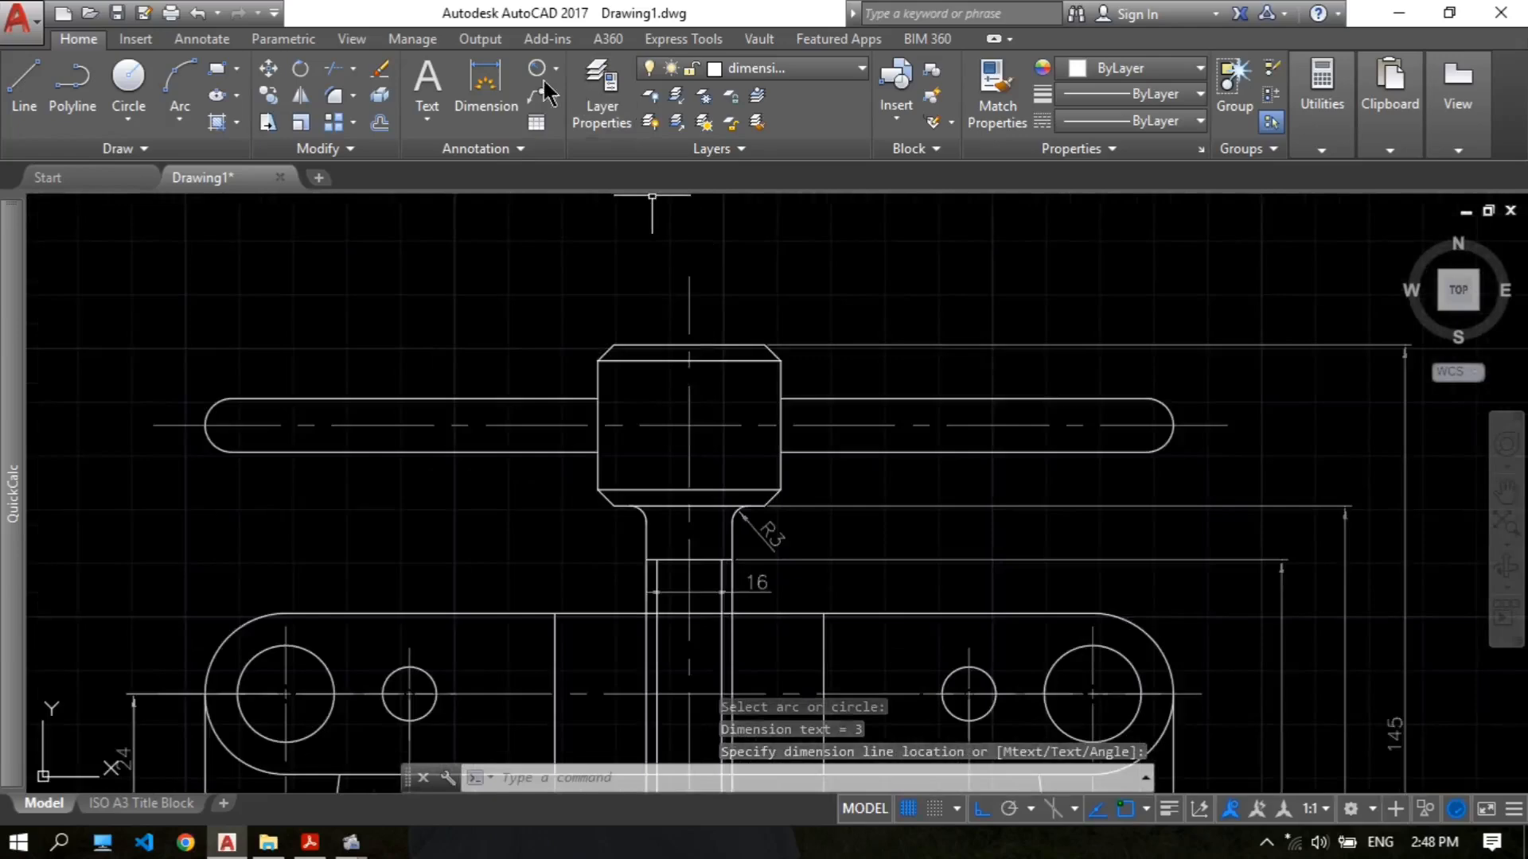
pyautogui.click(555, 75)
pyautogui.click(505, 130)
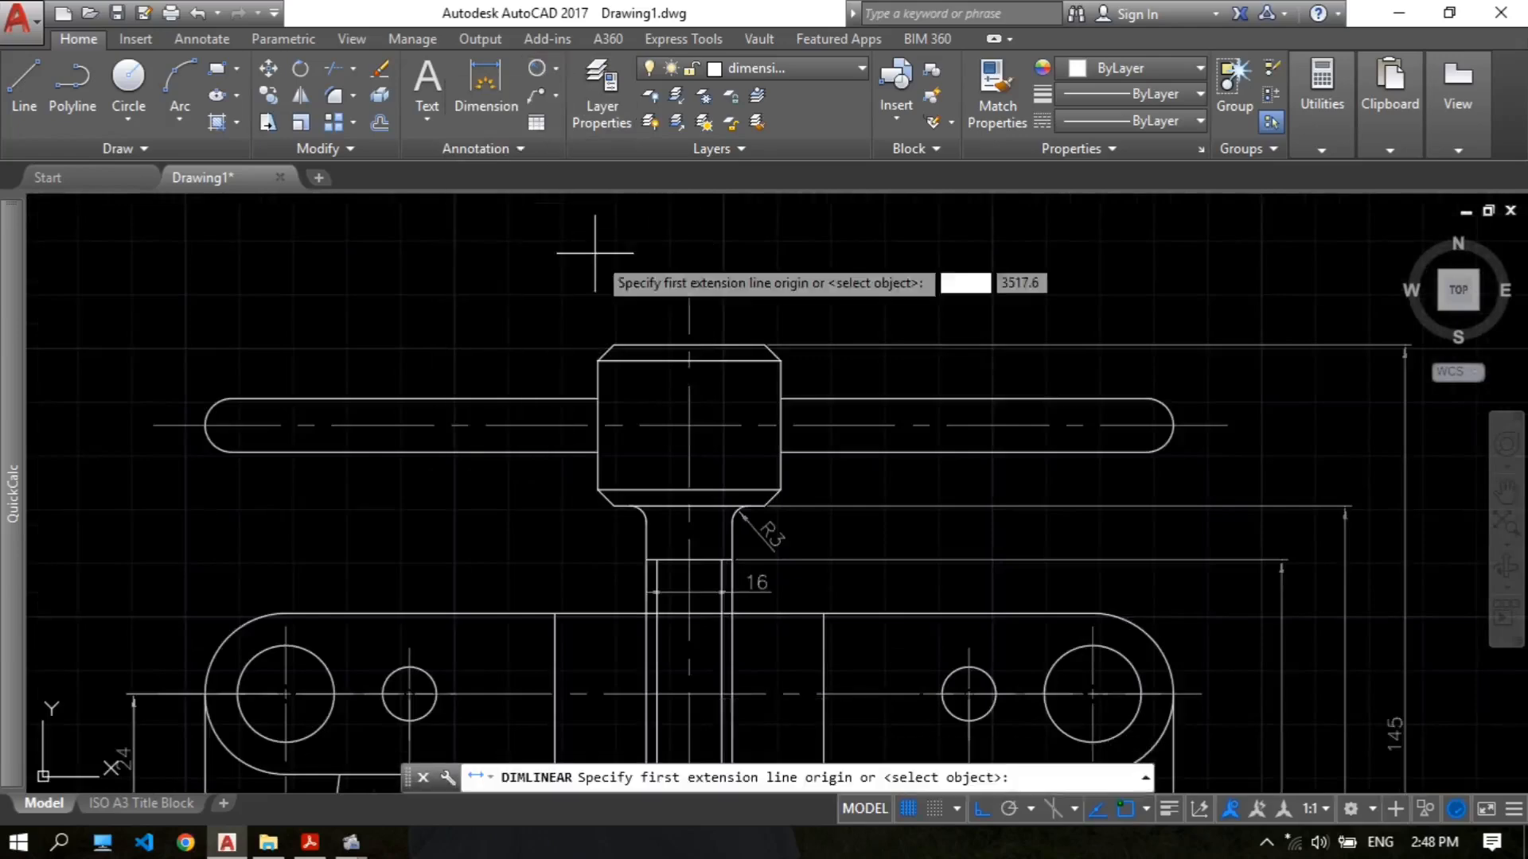
pyautogui.scroll(4, 613, 314)
pyautogui.click(568, 451)
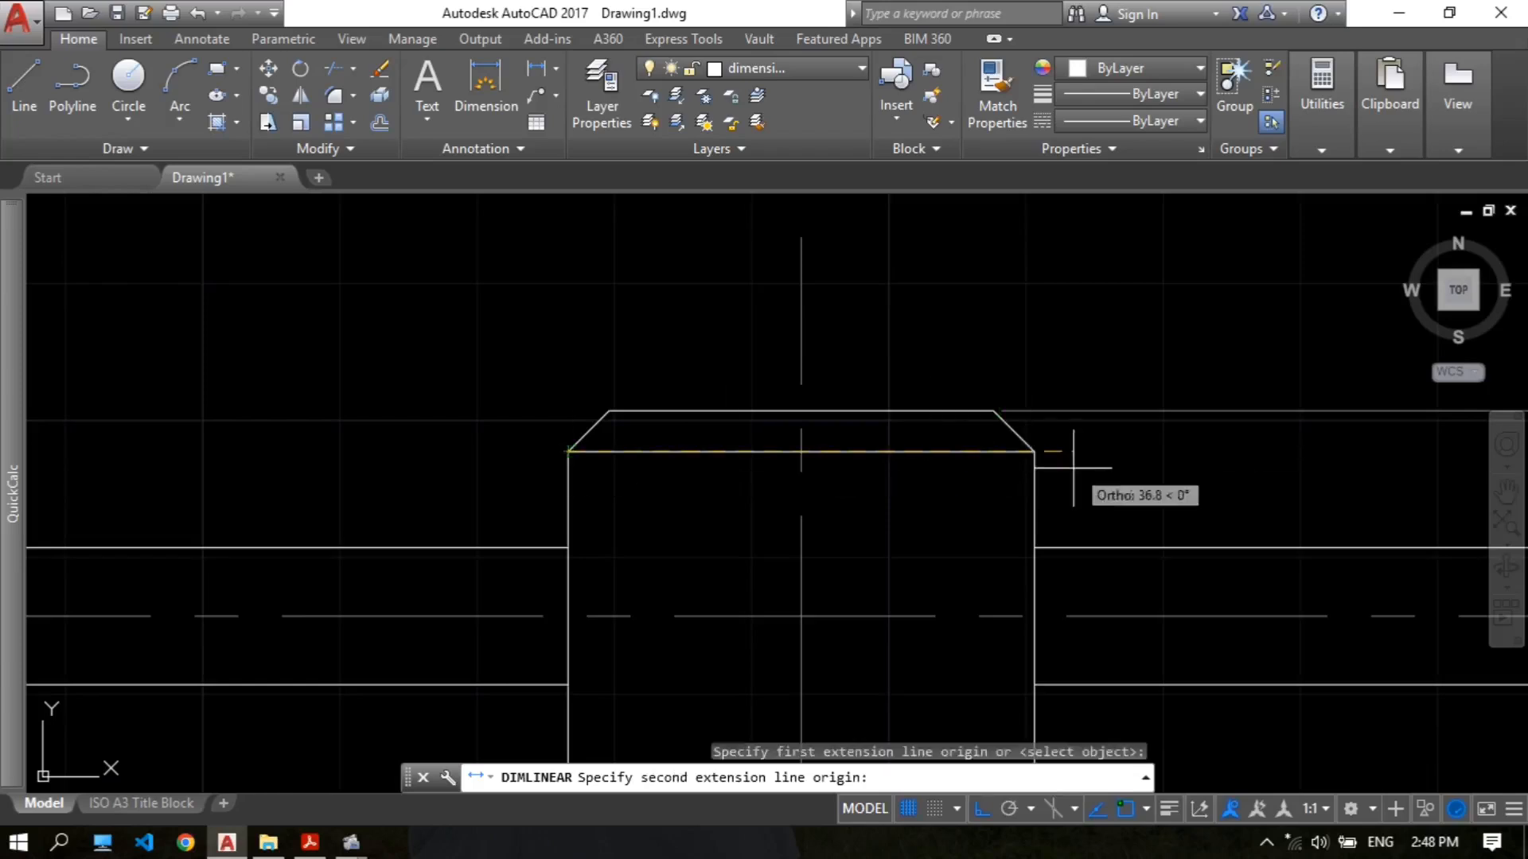
pyautogui.click(1034, 451)
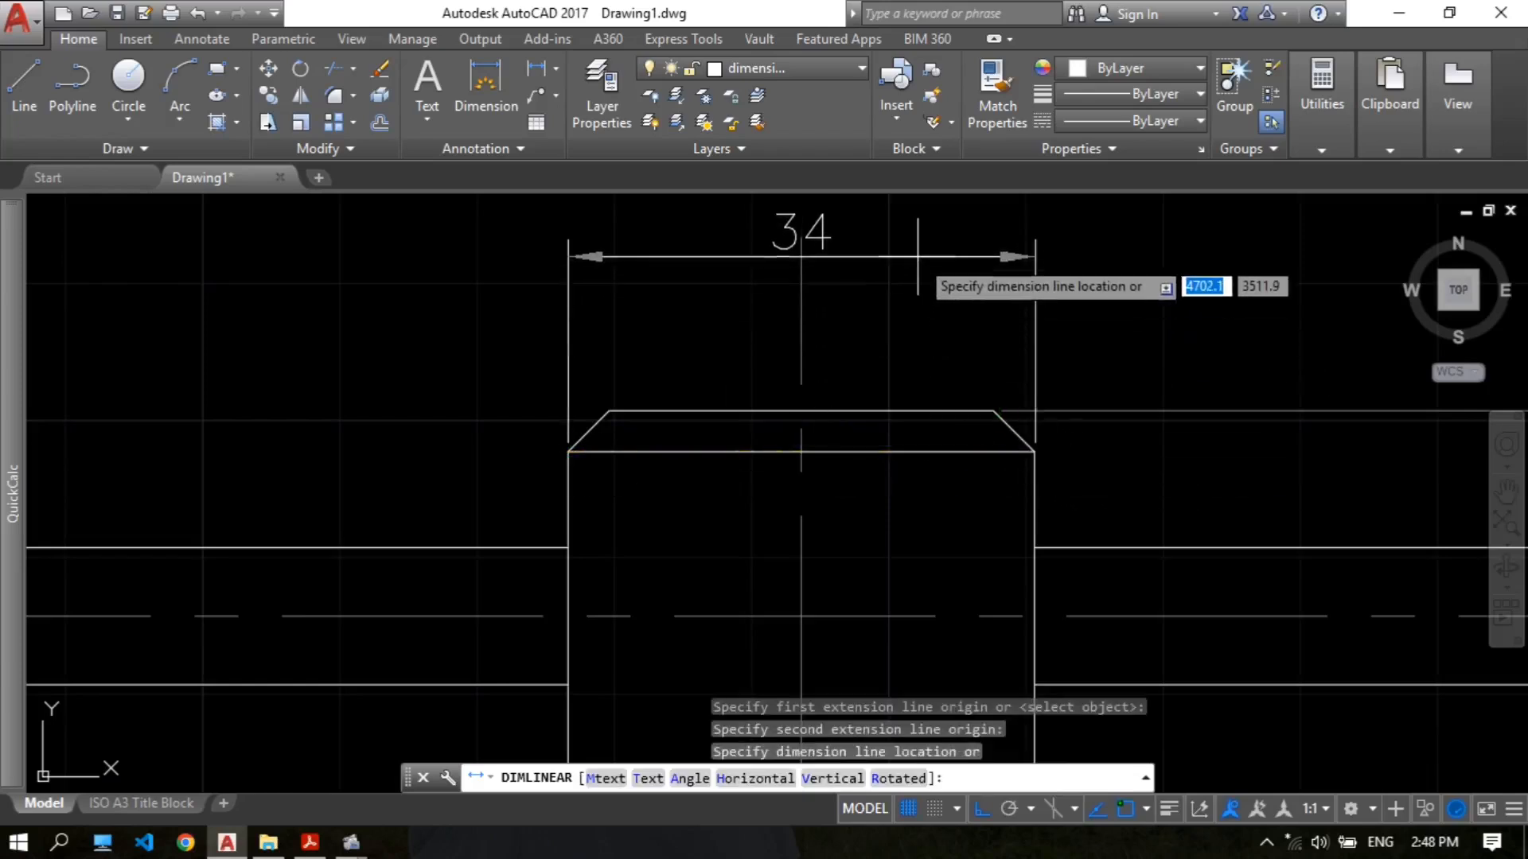
pyautogui.click(966, 266)
pyautogui.scroll(-6, 729, 319)
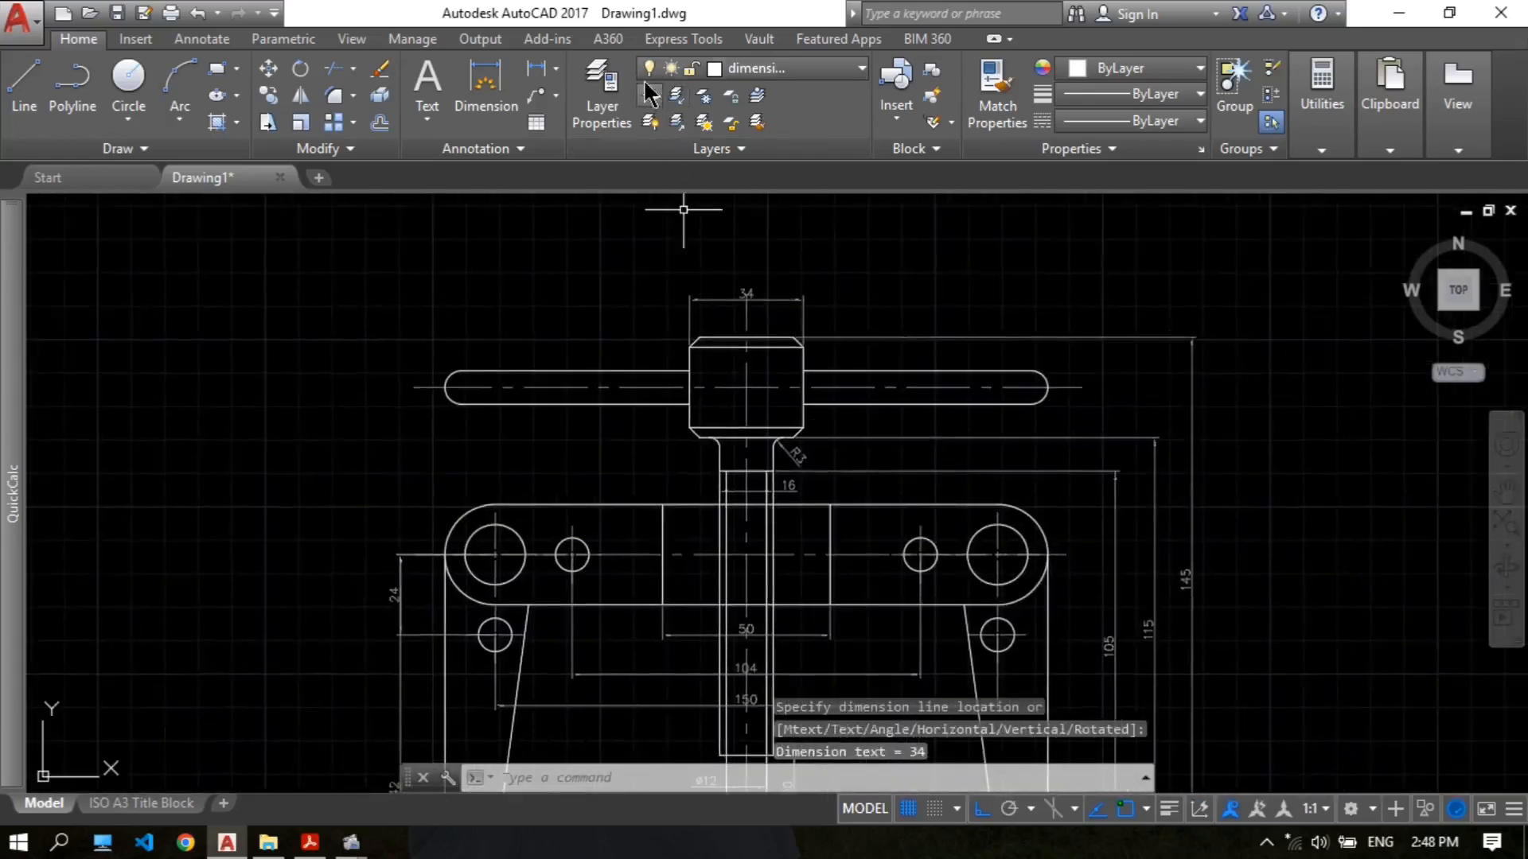
# Step: Add a horizontal linear dimension between the handle's two rounded ends, placed above the screw head's width dimension
pyautogui.click(535, 78)
pyautogui.scroll(4, 460, 363)
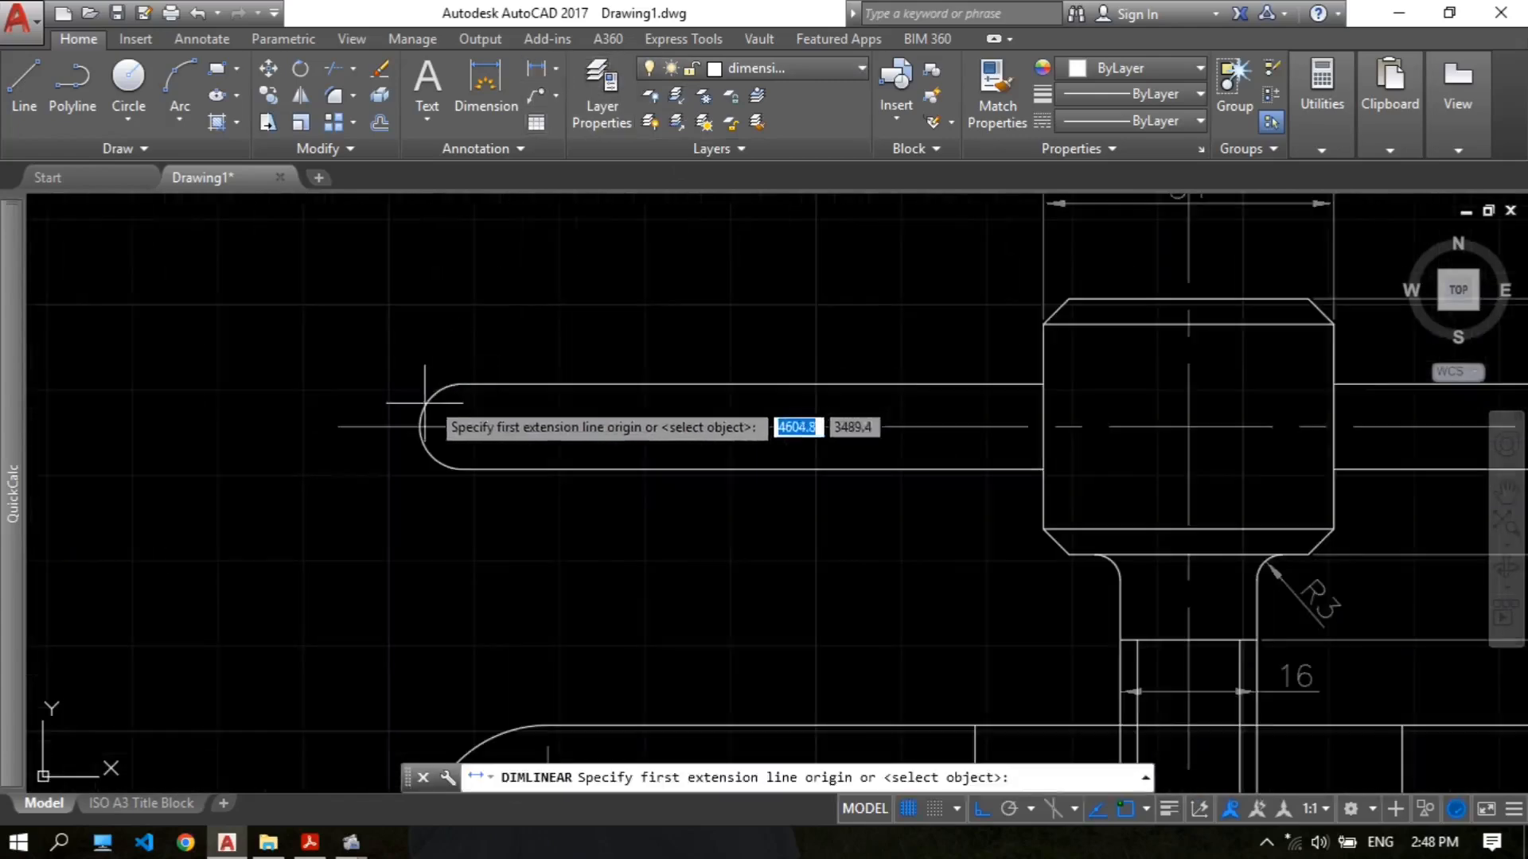
pyautogui.click(416, 426)
pyautogui.scroll(-2, 595, 363)
pyautogui.scroll(-3, 600, 366)
pyautogui.scroll(4, 828, 350)
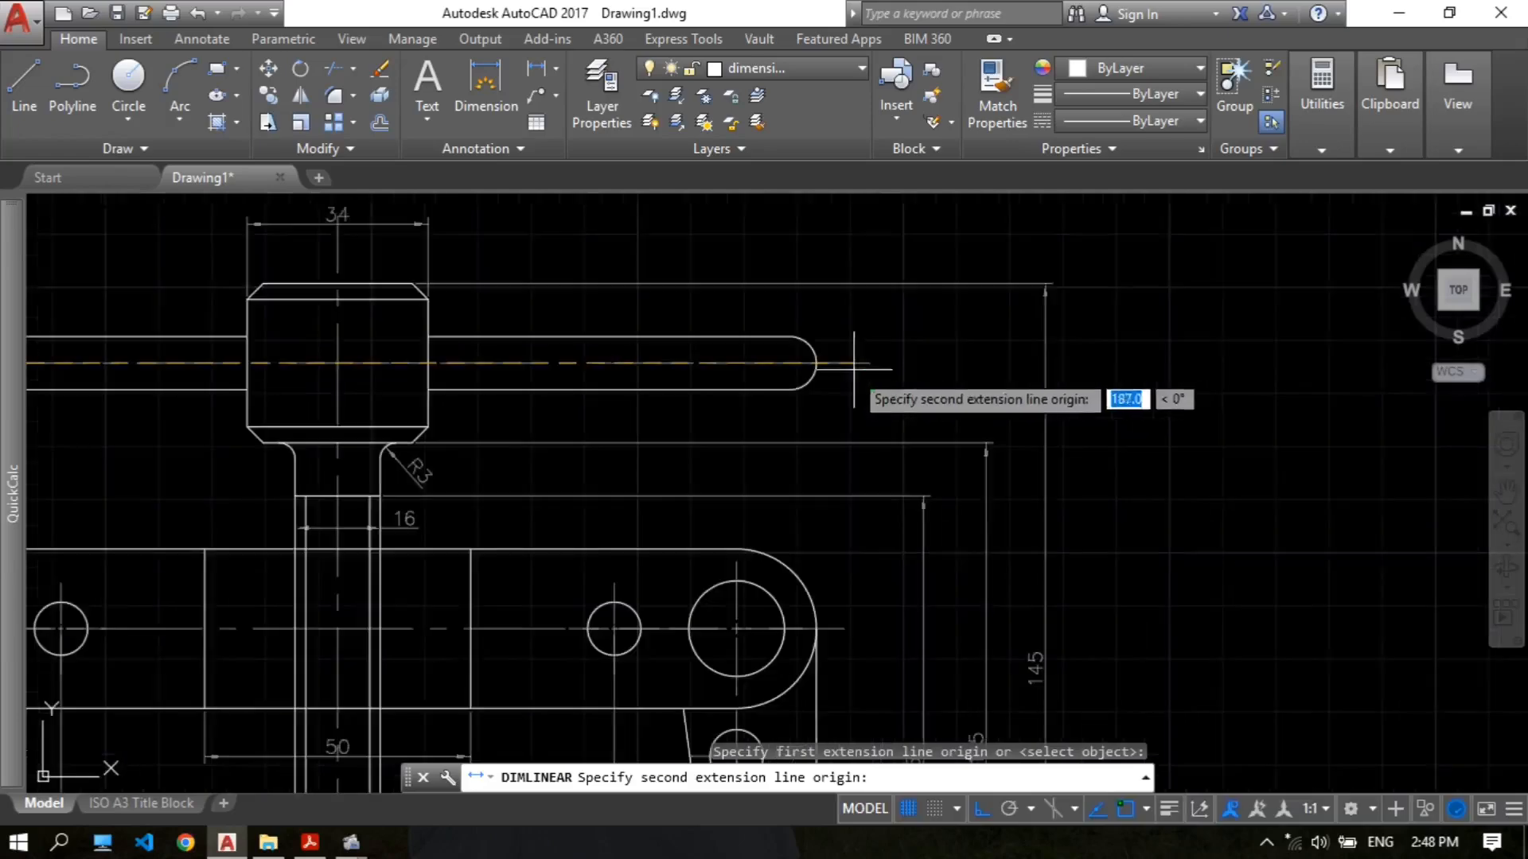
pyautogui.click(816, 363)
pyautogui.scroll(-3, 817, 363)
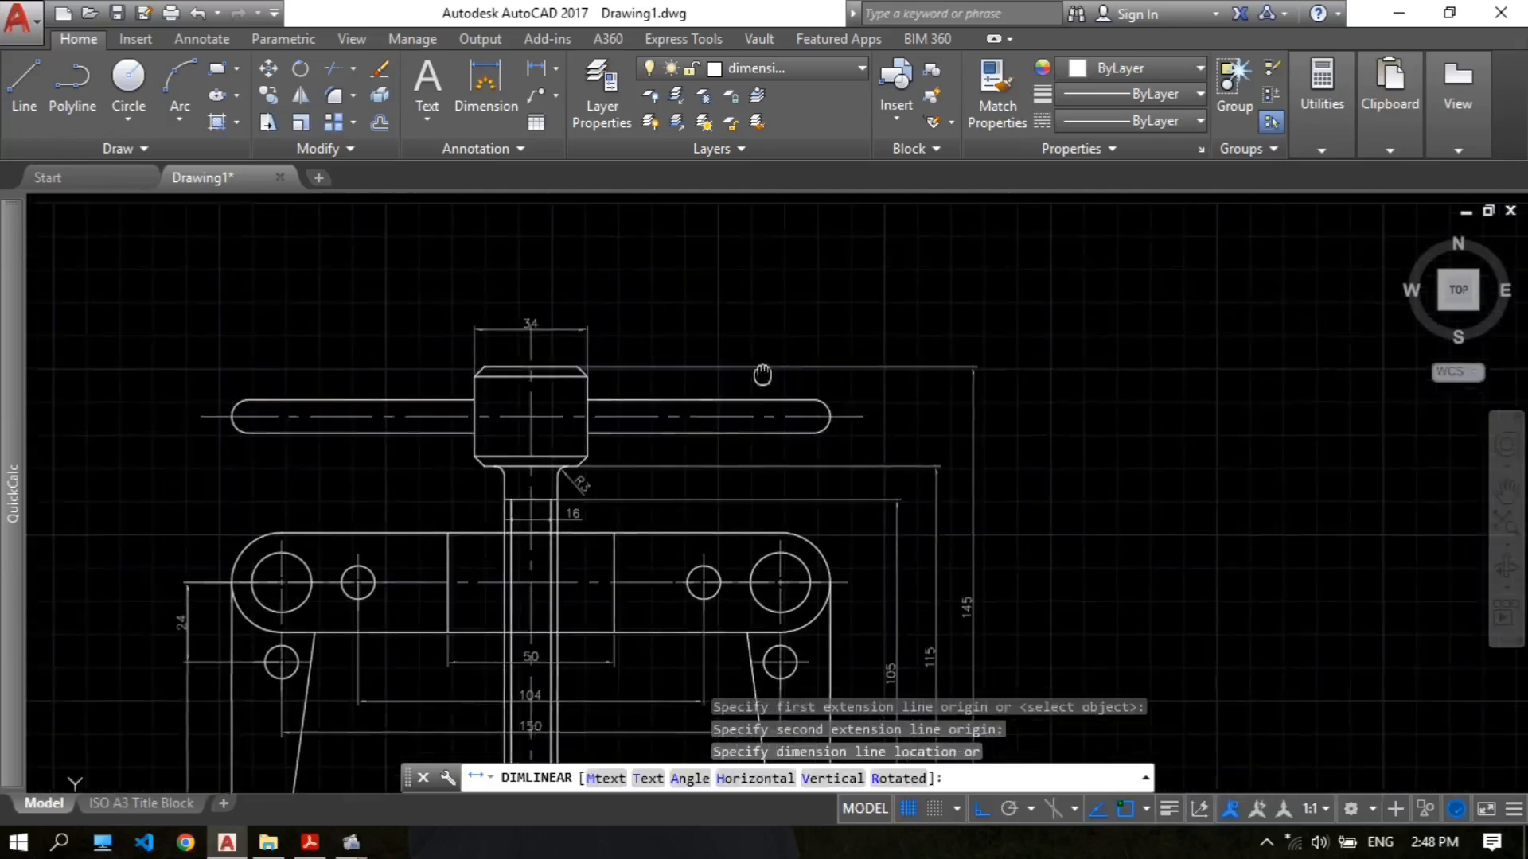
pyautogui.click(688, 289)
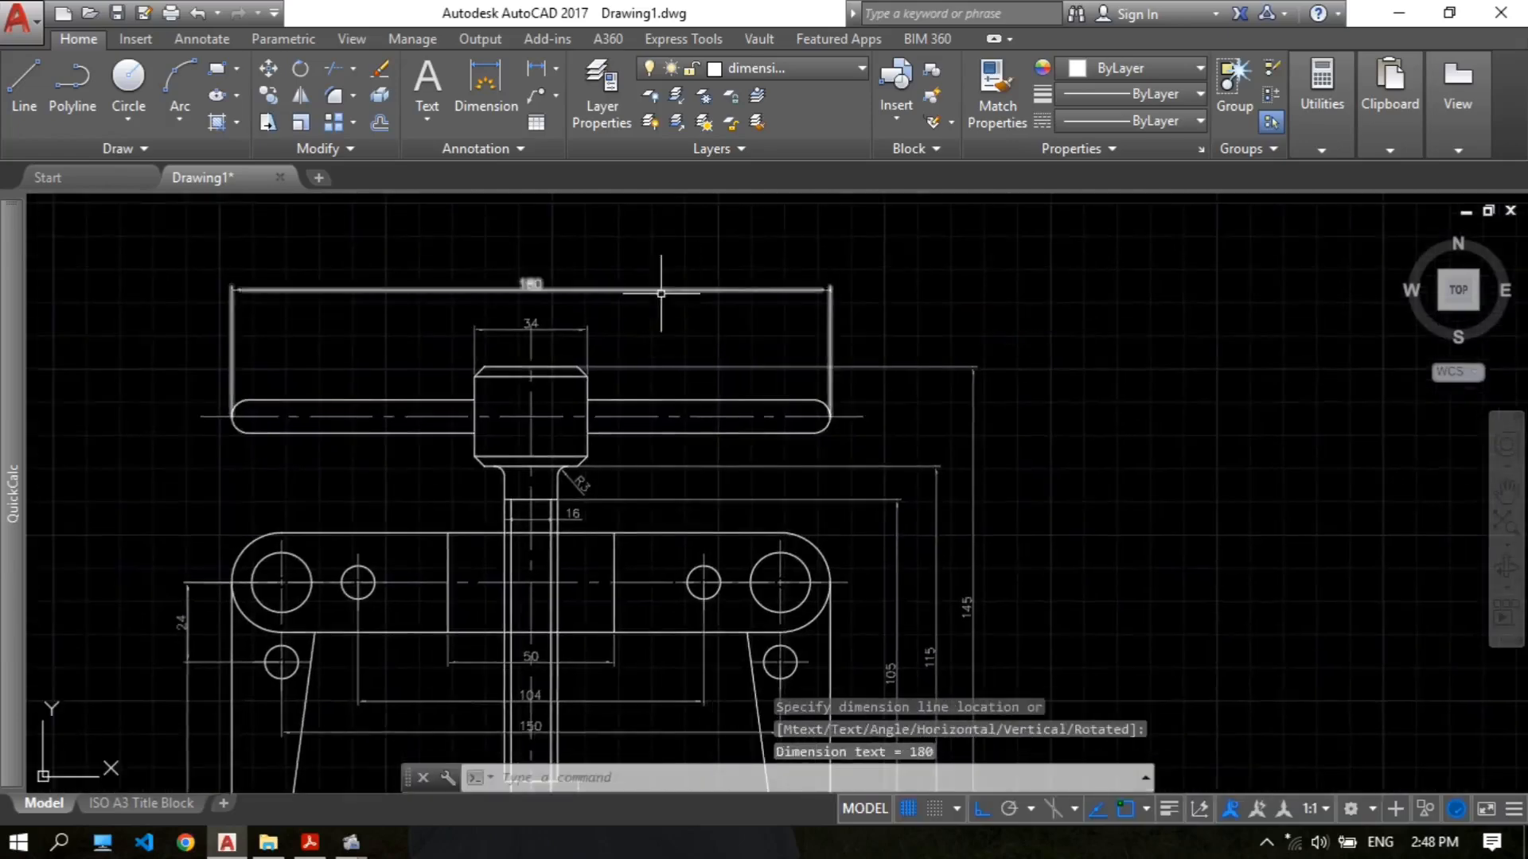
# Step: Add a vertical linear dimension for the handle's thickness, placed outside its left end
pyautogui.scroll(2, 413, 321)
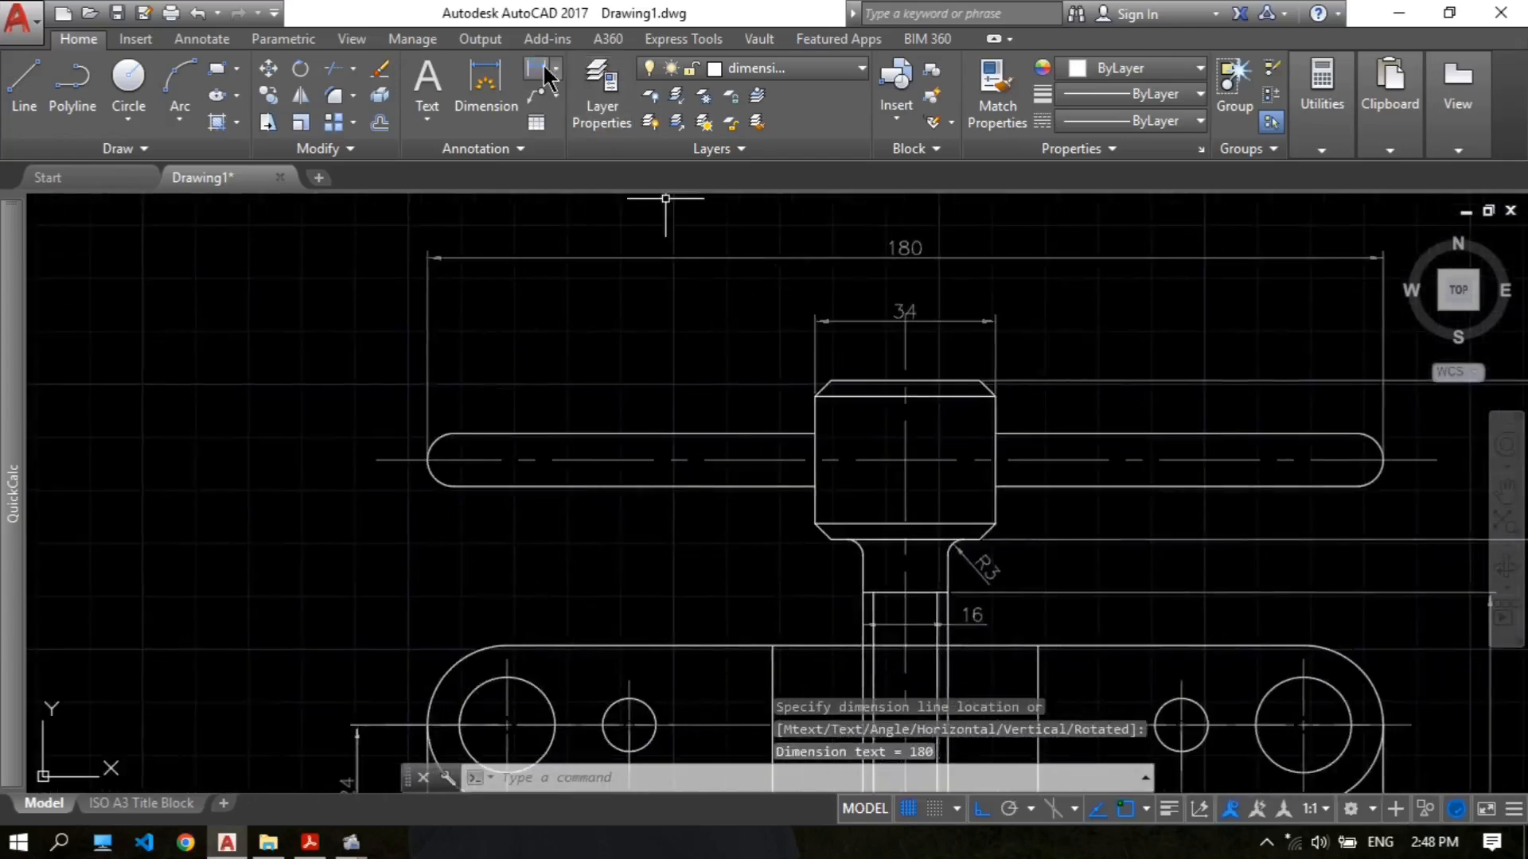
pyautogui.click(535, 69)
pyautogui.scroll(3, 454, 424)
pyautogui.click(451, 447)
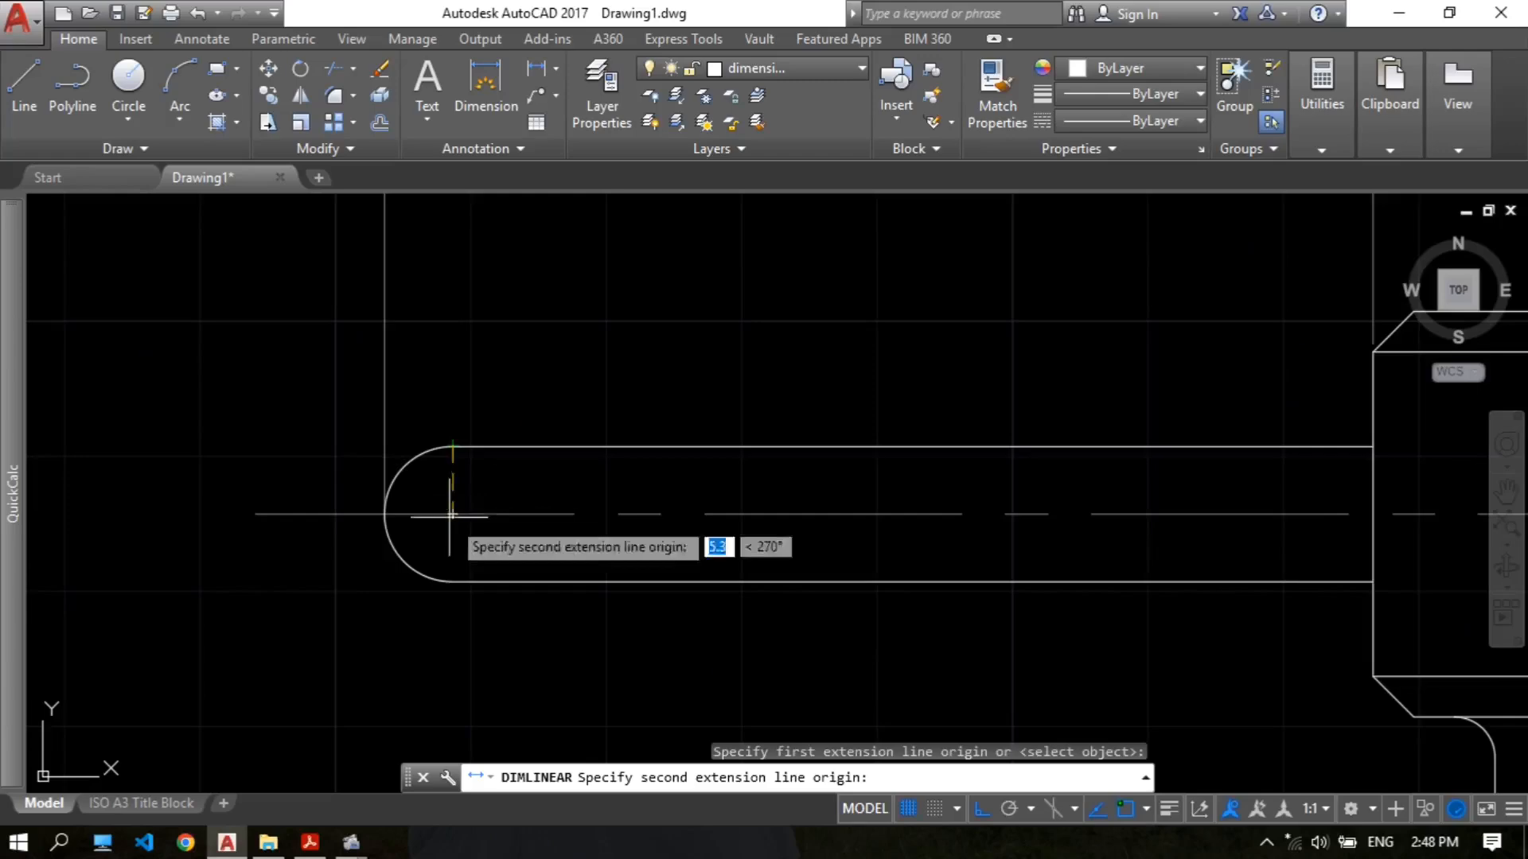
pyautogui.click(452, 581)
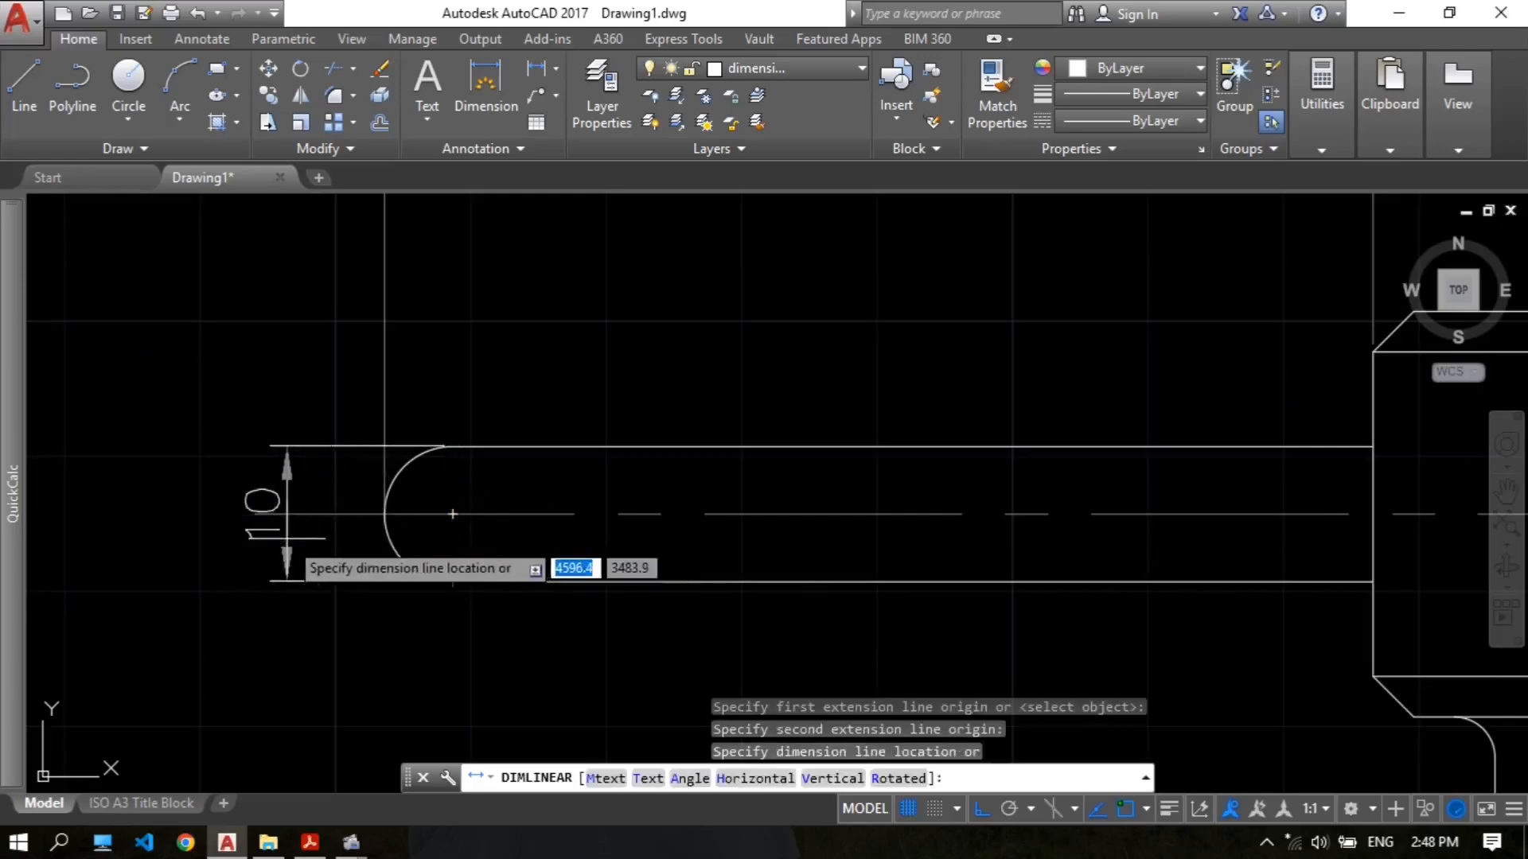
pyautogui.click(246, 514)
pyautogui.scroll(-8, 300, 512)
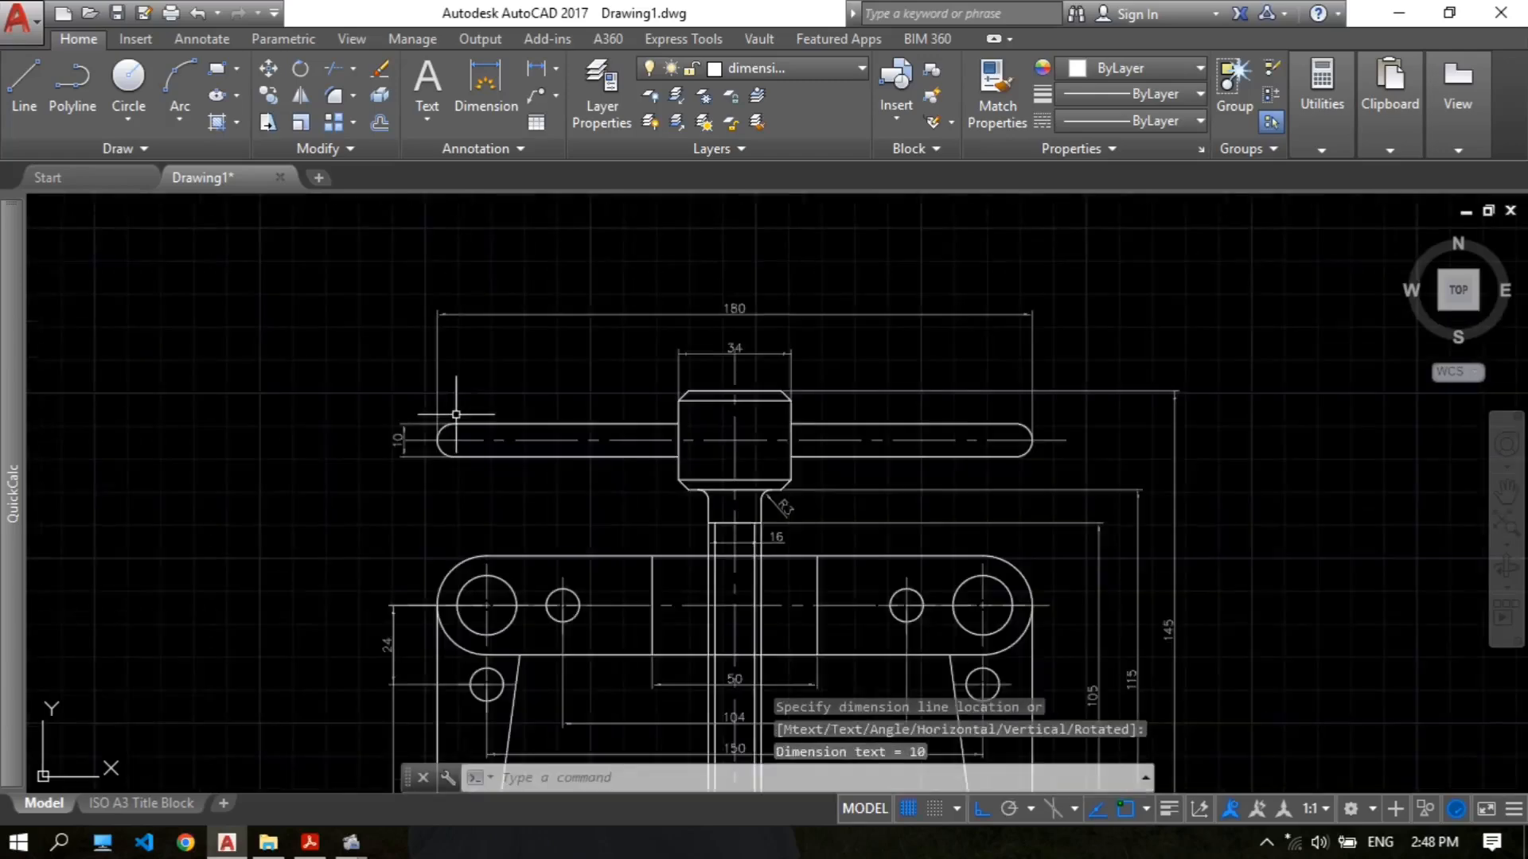
# Step: Review the dimensioned drawing, check the lower jaw's dimensions in the 2d_14.pdf reference, and return to AutoCAD
pyautogui.scroll(3, 696, 678)
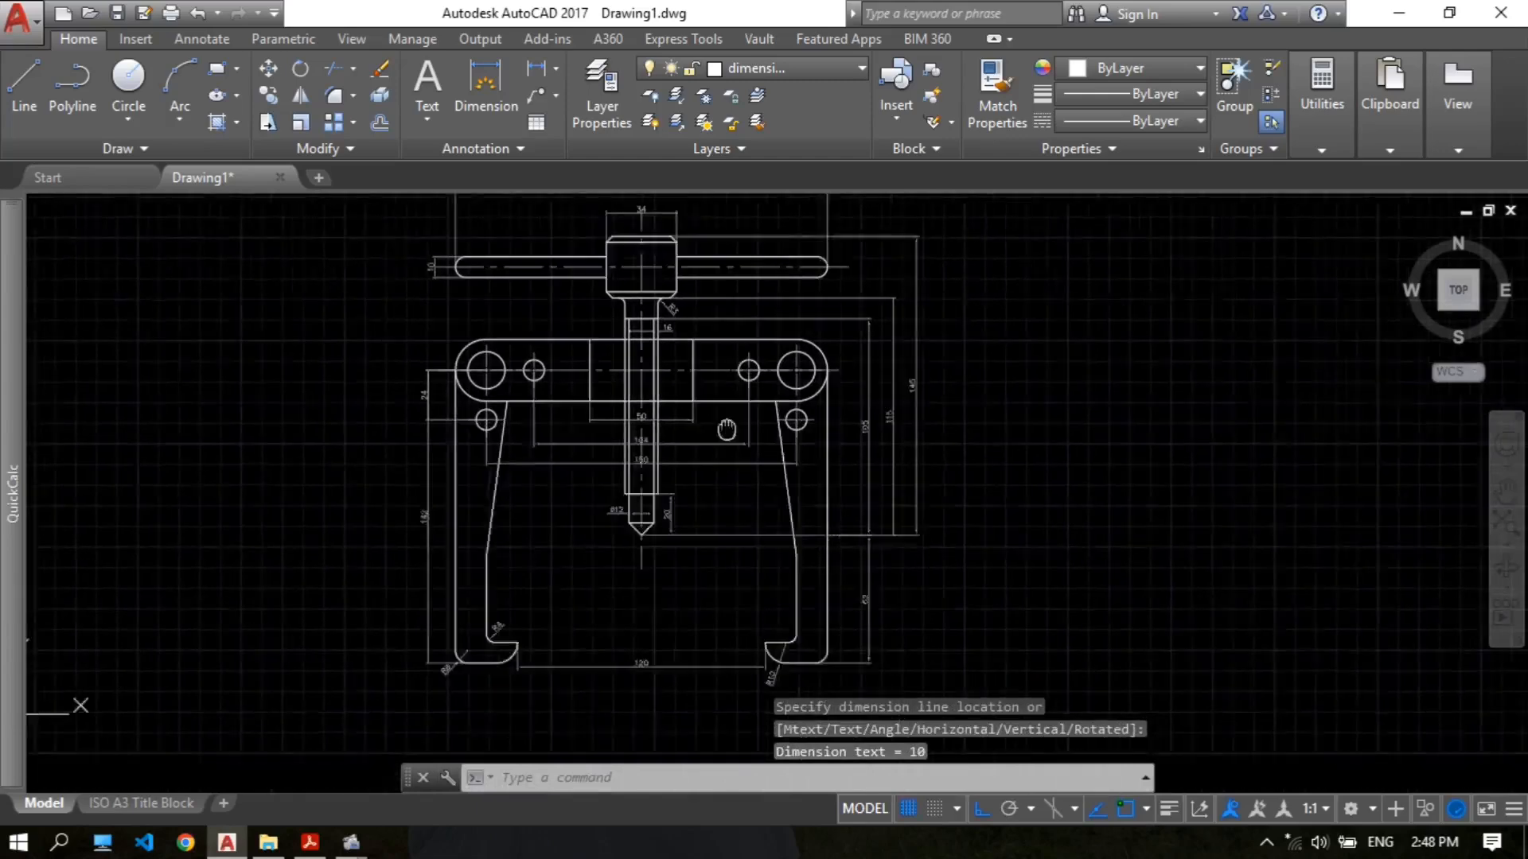
pyautogui.moveTo(579, 368); pyautogui.dragTo(597, 385, button='middle')
pyautogui.scroll(4, 746, 376)
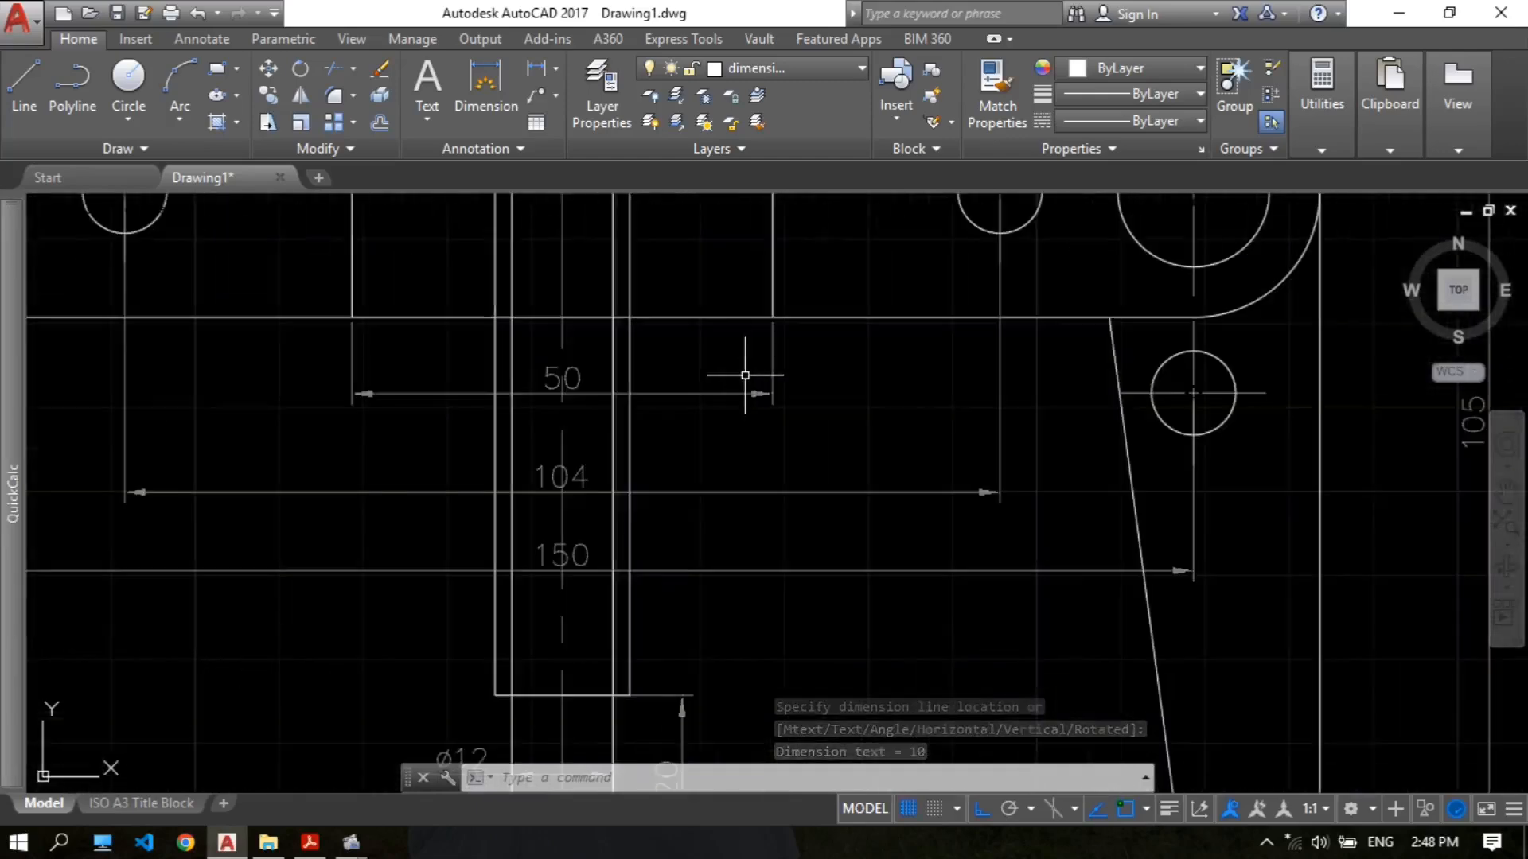
pyautogui.scroll(-4, 746, 375)
pyautogui.moveTo(792, 466); pyautogui.dragTo(762, 314, button='middle')
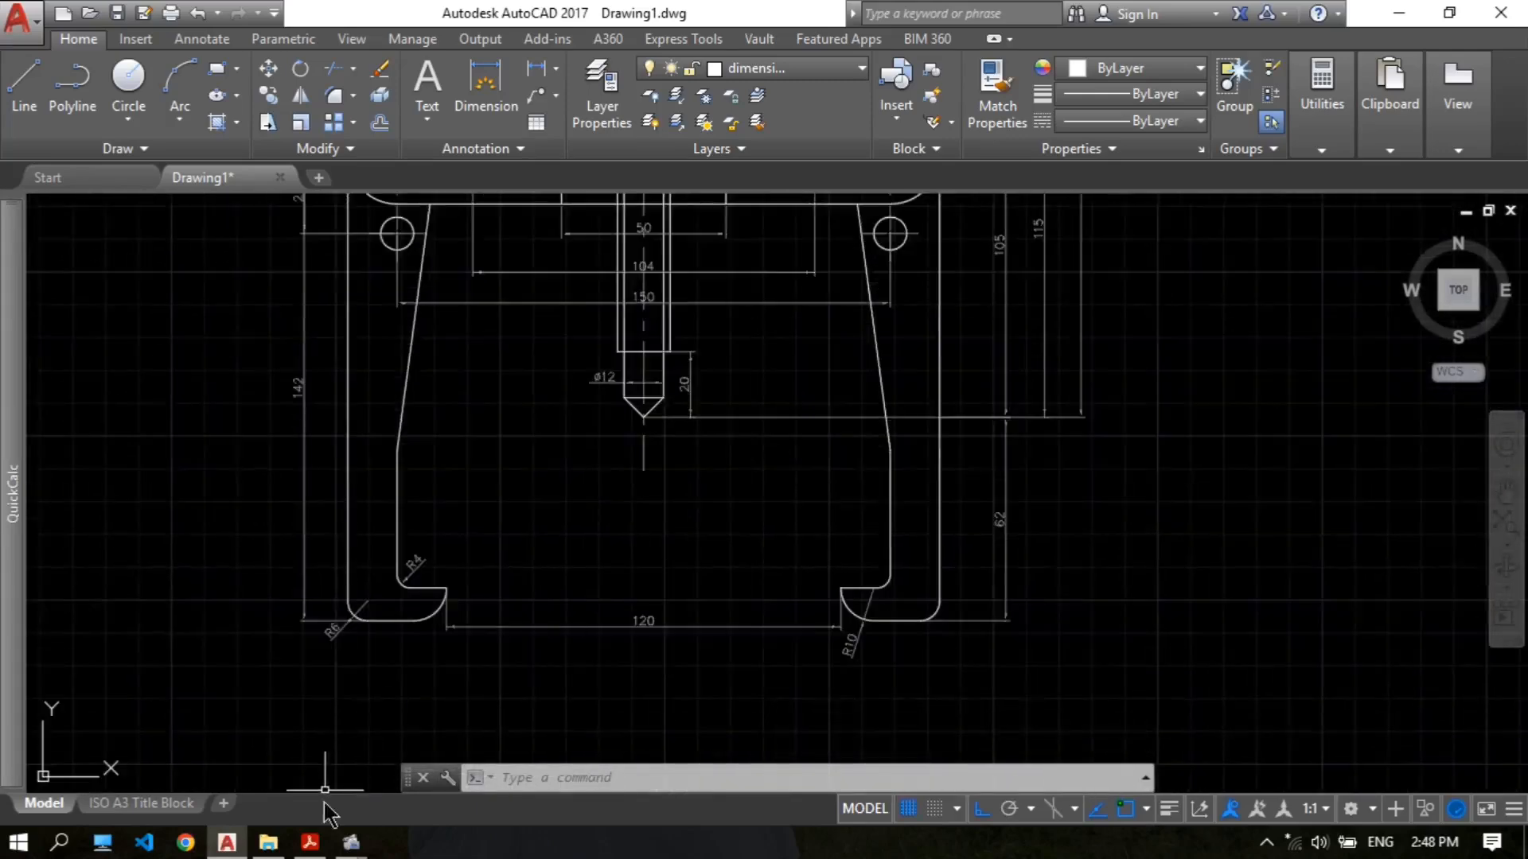
pyautogui.click(311, 845)
pyautogui.scroll(-1, 469, 648)
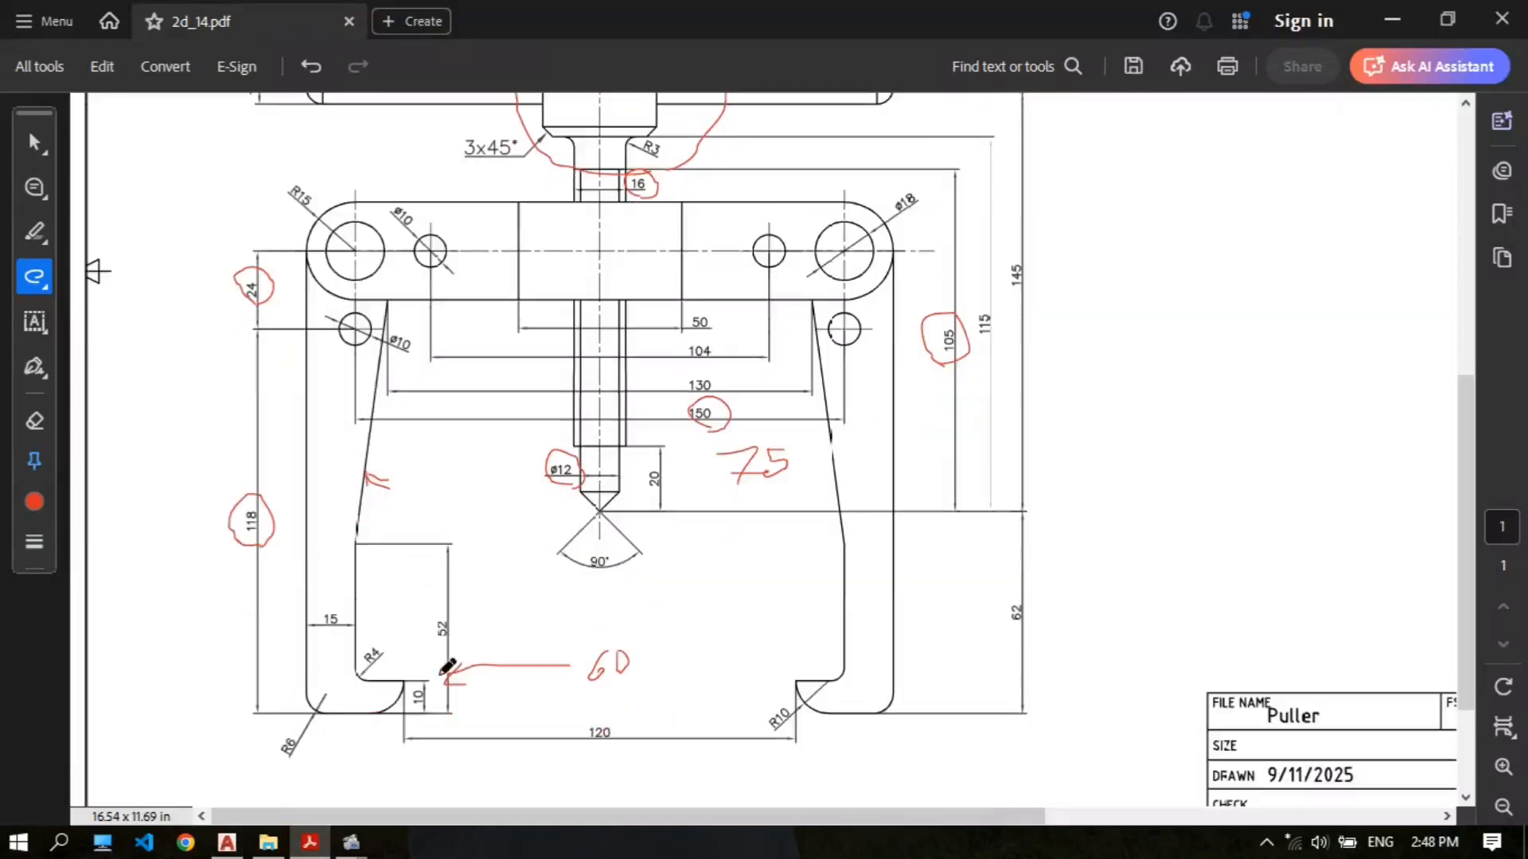
pyautogui.click(227, 842)
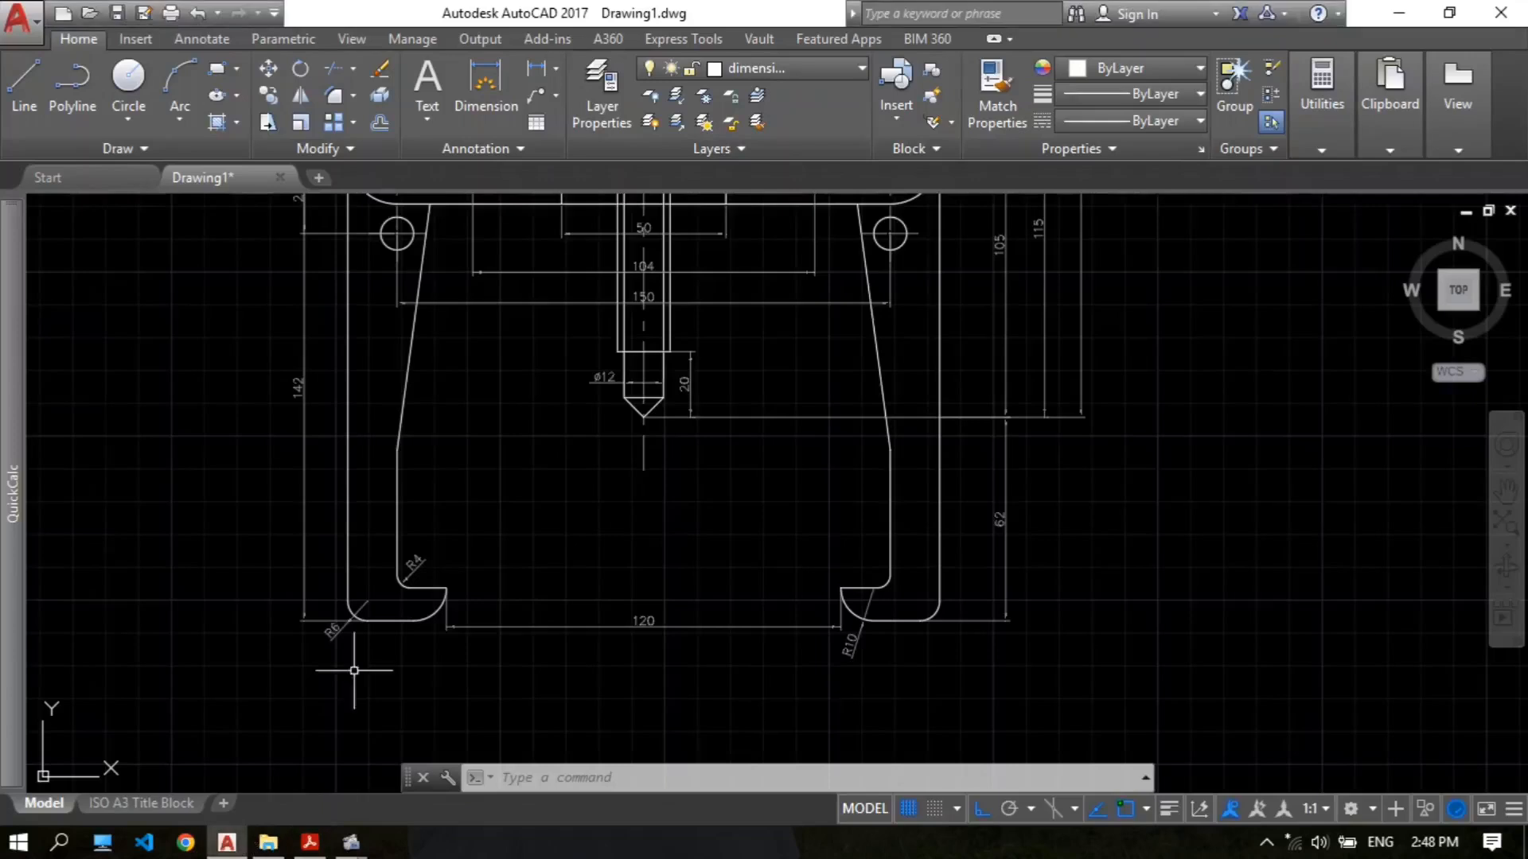
# Step: Add a vertical linear dimension from the left arm's inner bend down to its bottom edge, placed inside the arm
pyautogui.click(537, 73)
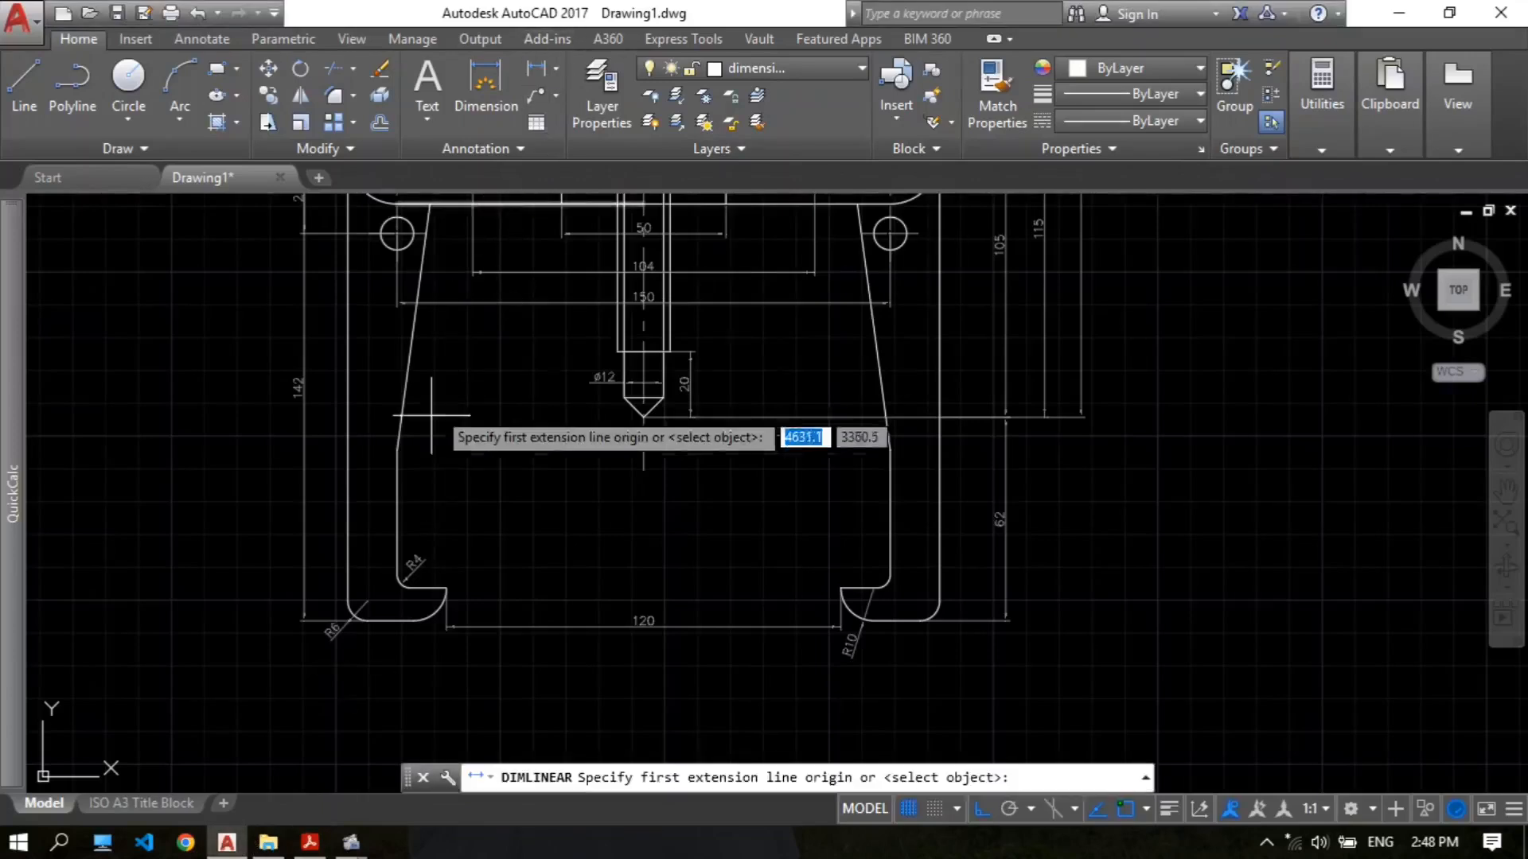
pyautogui.click(397, 449)
pyautogui.click(398, 620)
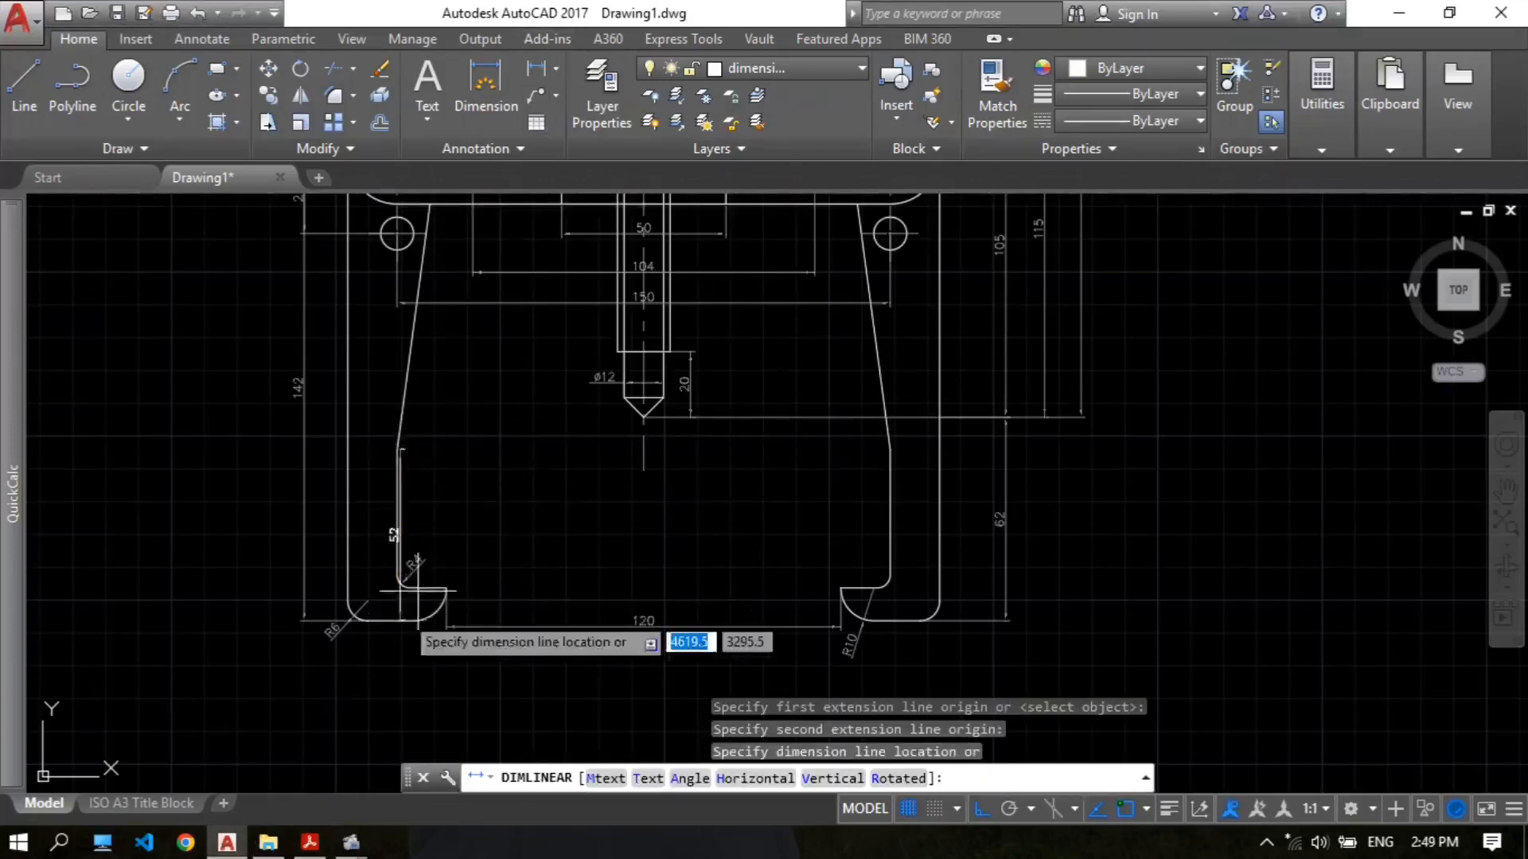
pyautogui.scroll(2, 477, 528)
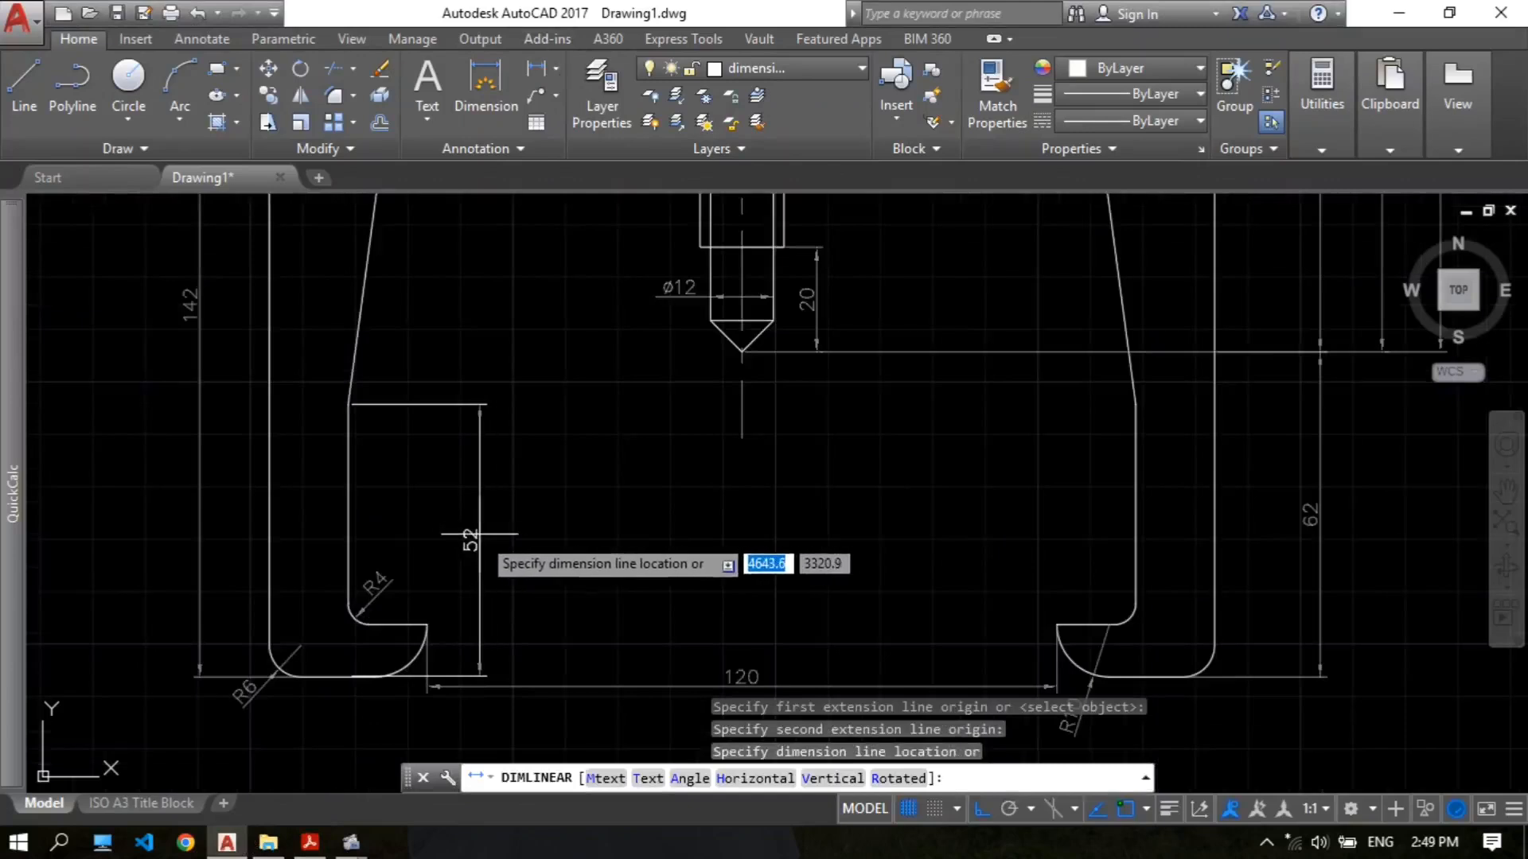
pyautogui.click(480, 534)
pyautogui.scroll(-1, 647, 464)
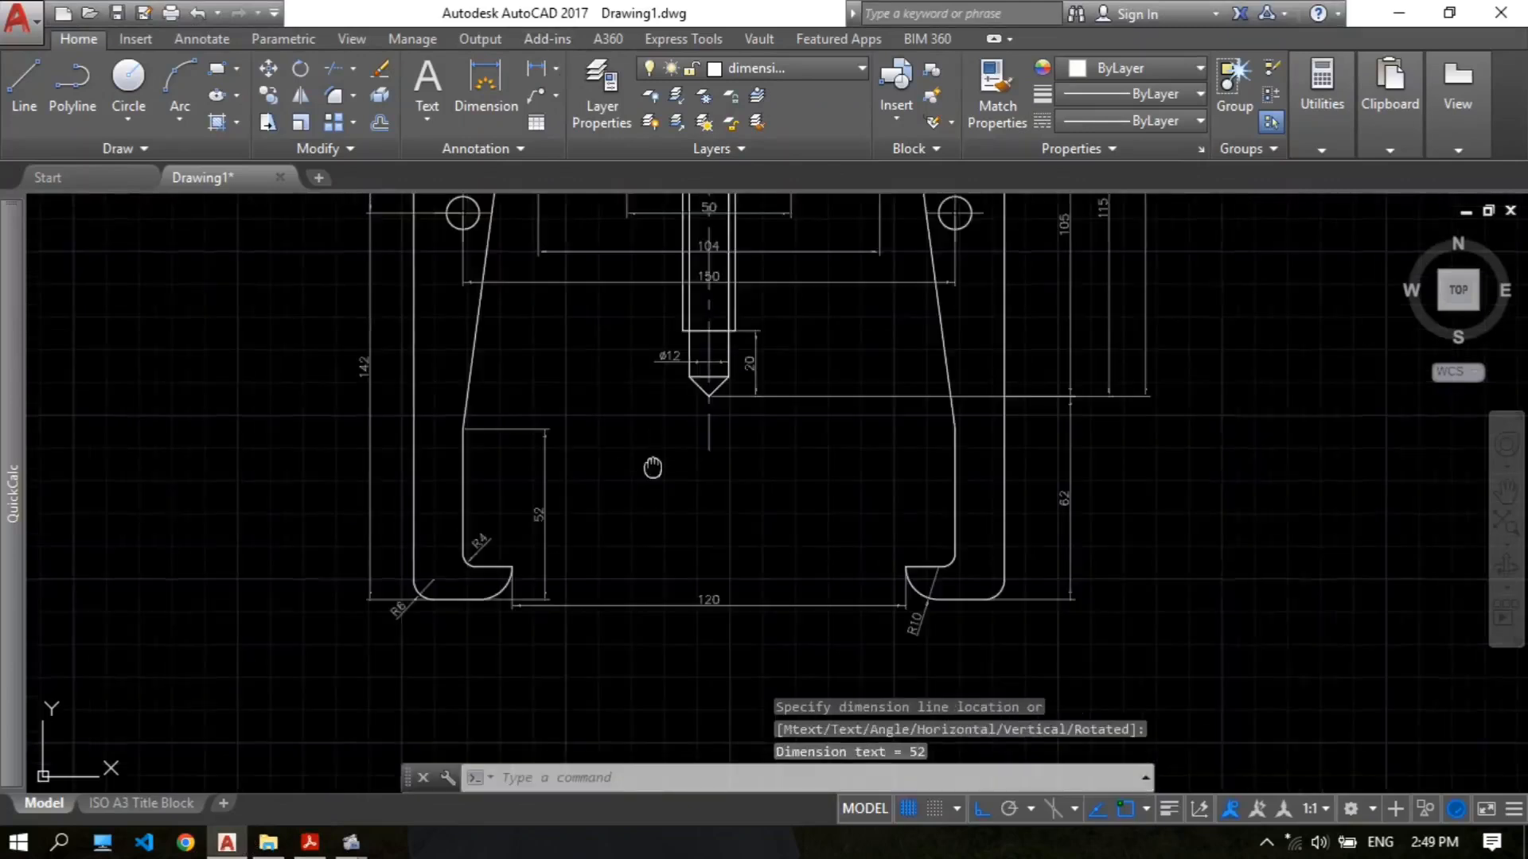
pyautogui.moveTo(652, 467)
pyautogui.mouseDown(button='middle')
pyautogui.moveTo(636, 469)
pyautogui.moveTo(585, 565)
pyautogui.mouseUp(button='middle')
pyautogui.scroll(2, 633, 488)
pyautogui.scroll(-2, 633, 489)
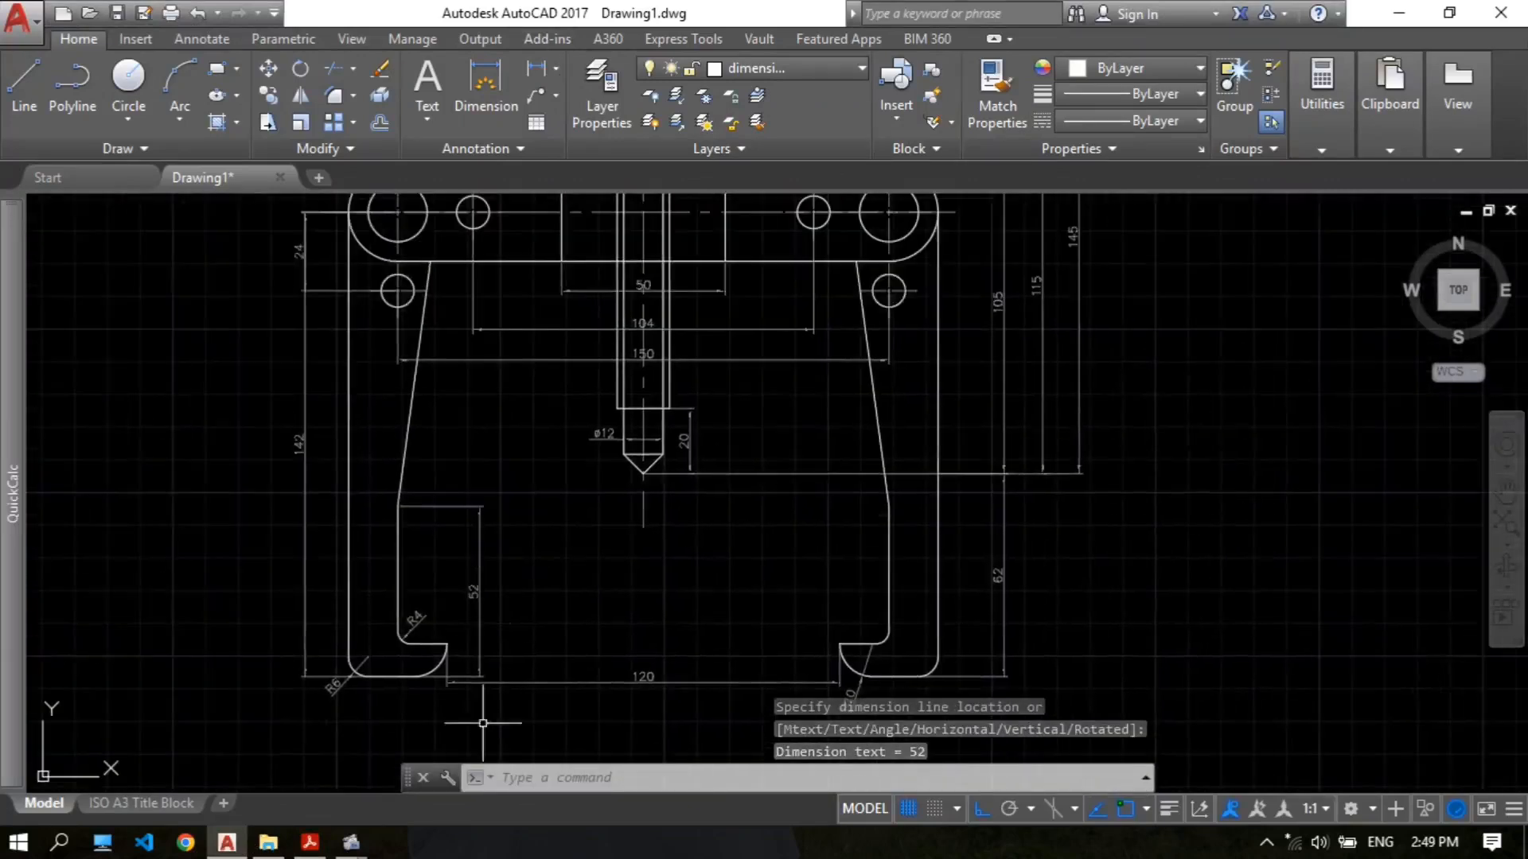
# Step: Check the jaw in the 2d_14.pdf reference and add a vertical linear dimension for the left jaw tip's thickness in AutoCAD, beside the tip
pyautogui.click(311, 844)
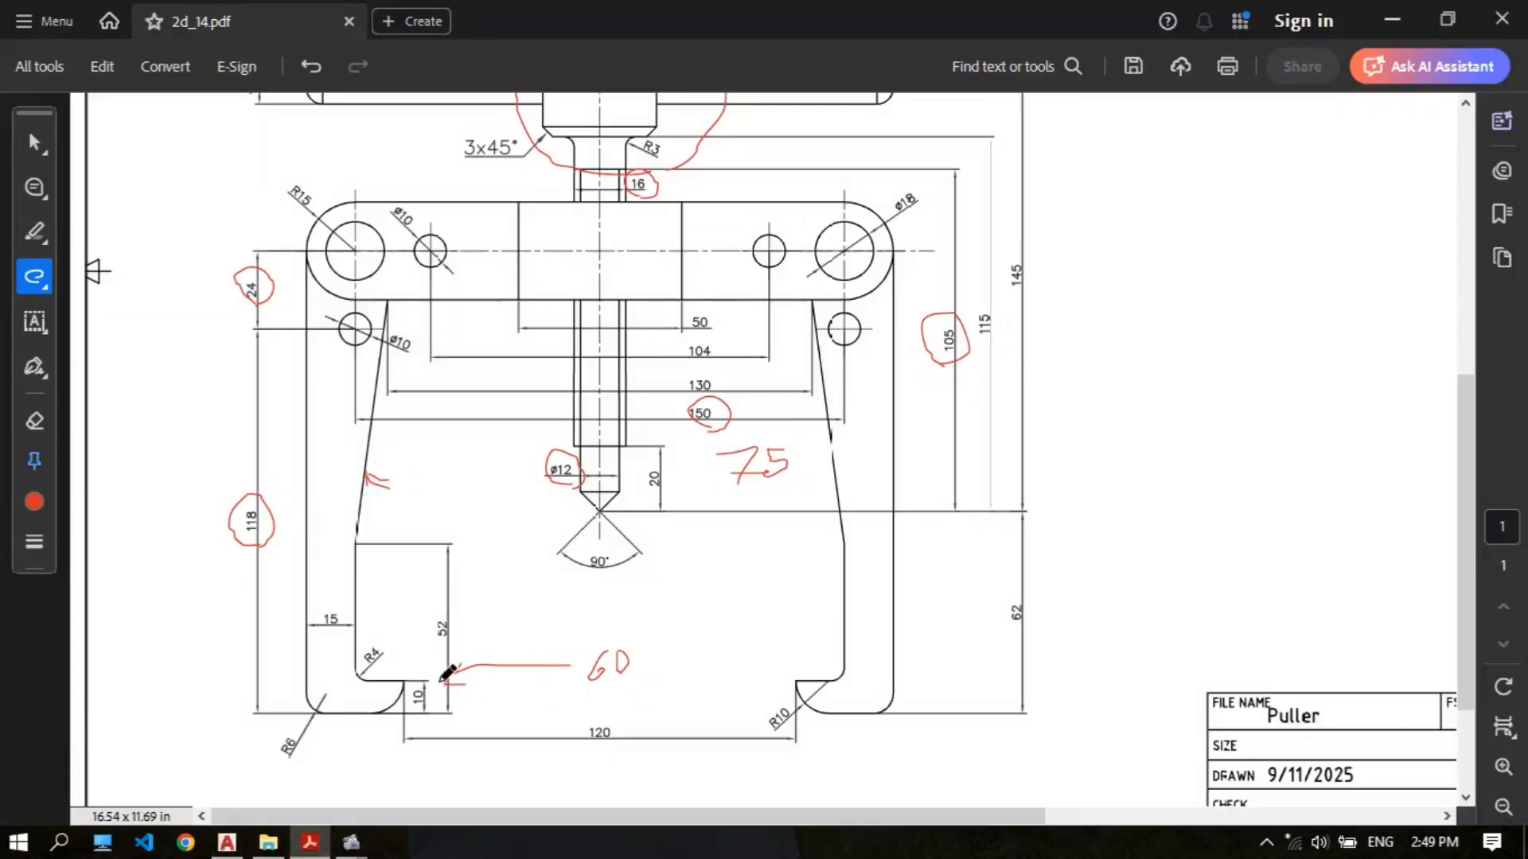
pyautogui.click(229, 845)
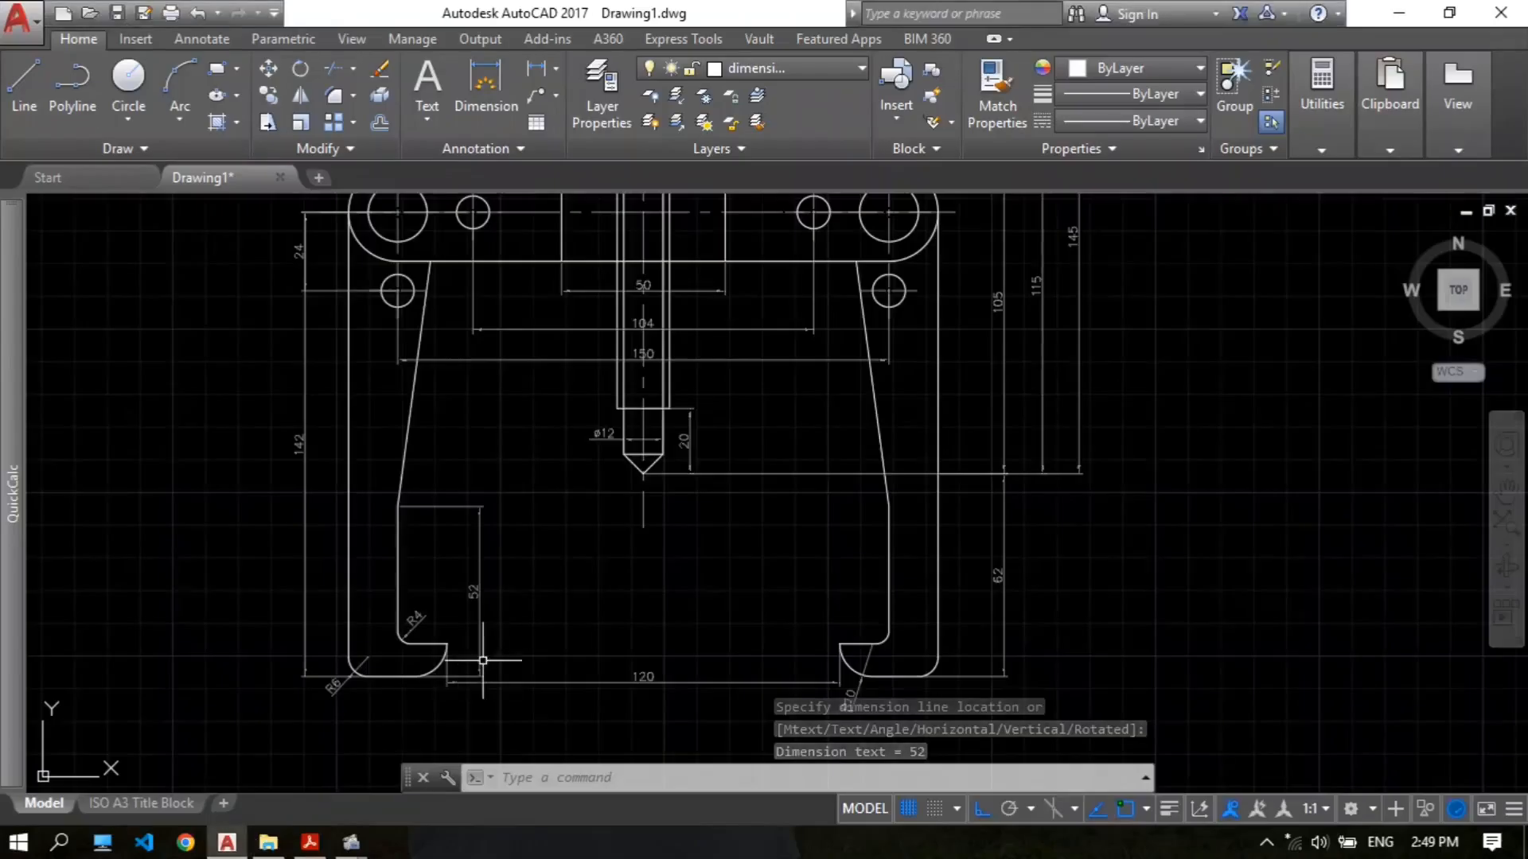
pyautogui.scroll(2, 447, 656)
pyautogui.click(538, 74)
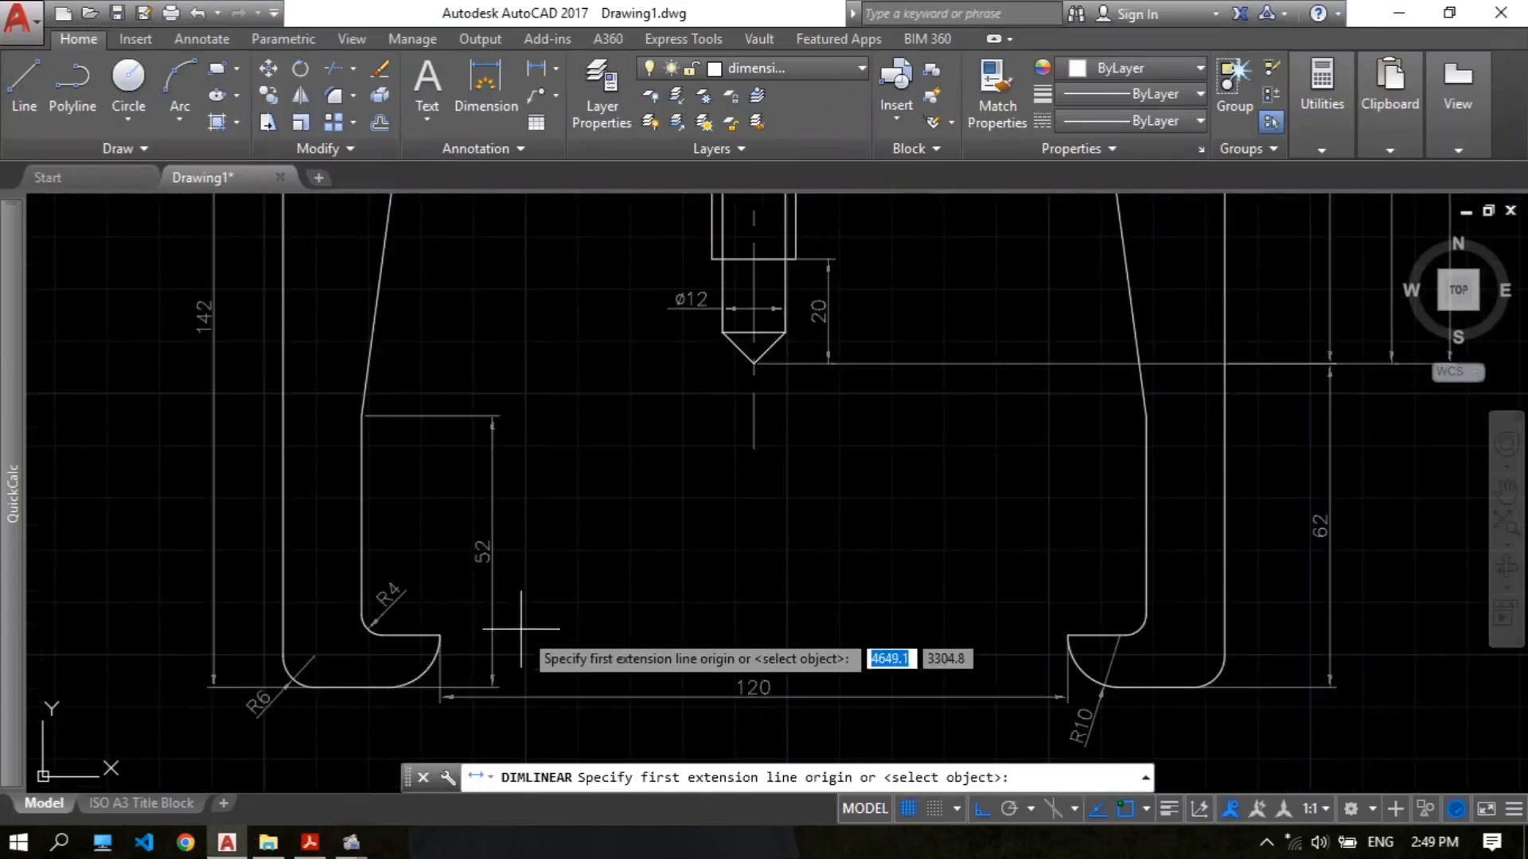
pyautogui.scroll(3, 445, 557)
pyautogui.click(447, 556)
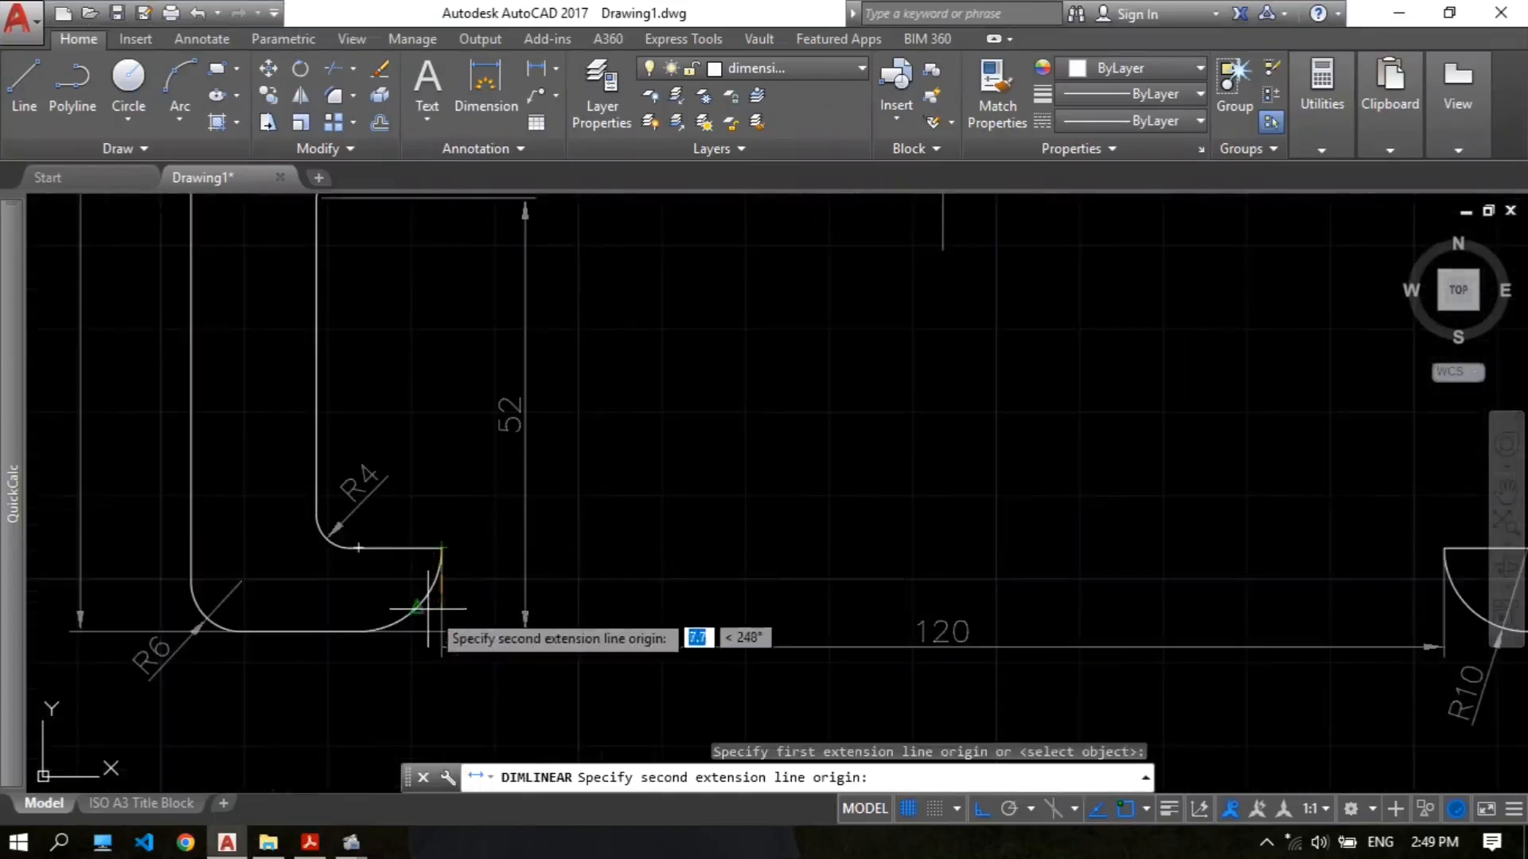
pyautogui.click(359, 631)
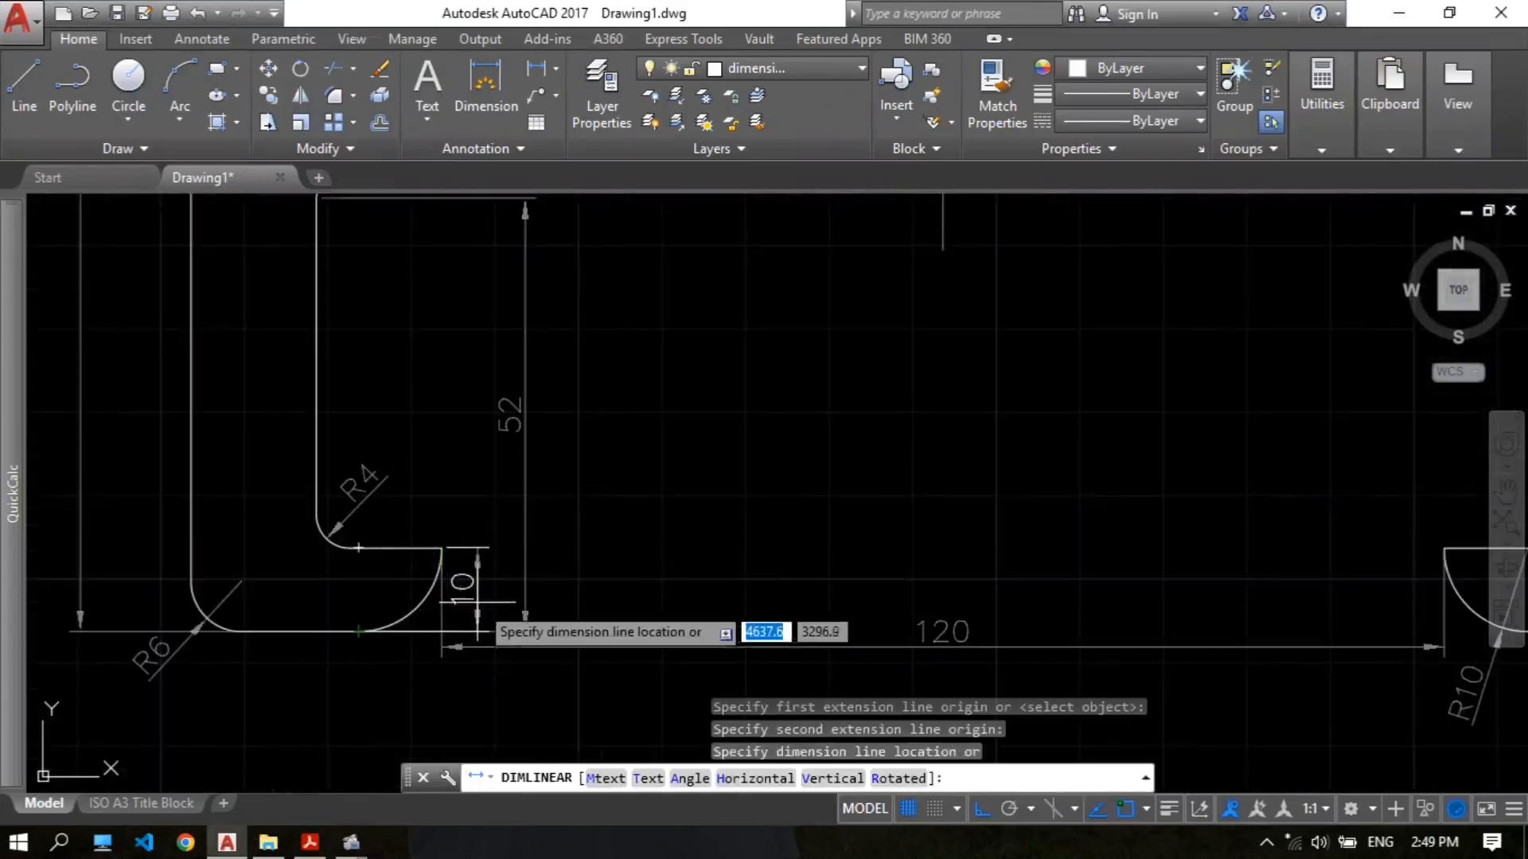
pyautogui.click(486, 587)
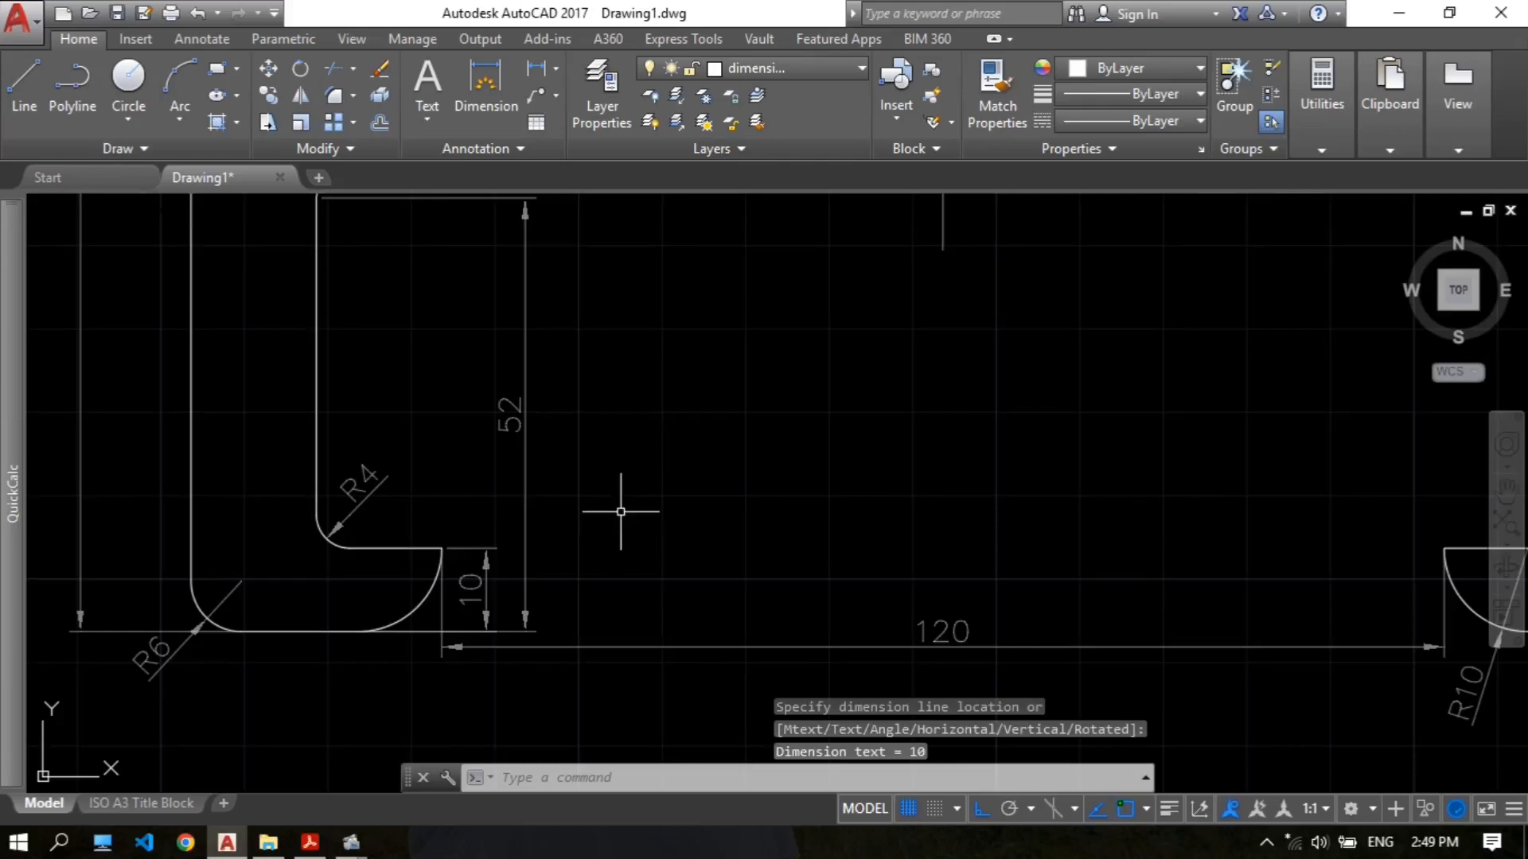
# Step: Erase the horizontal dimension between the two jaw tips and recreate it with its dimension line farther below the jaws
pyautogui.scroll(-3, 625, 509)
pyautogui.scroll(3, 775, 543)
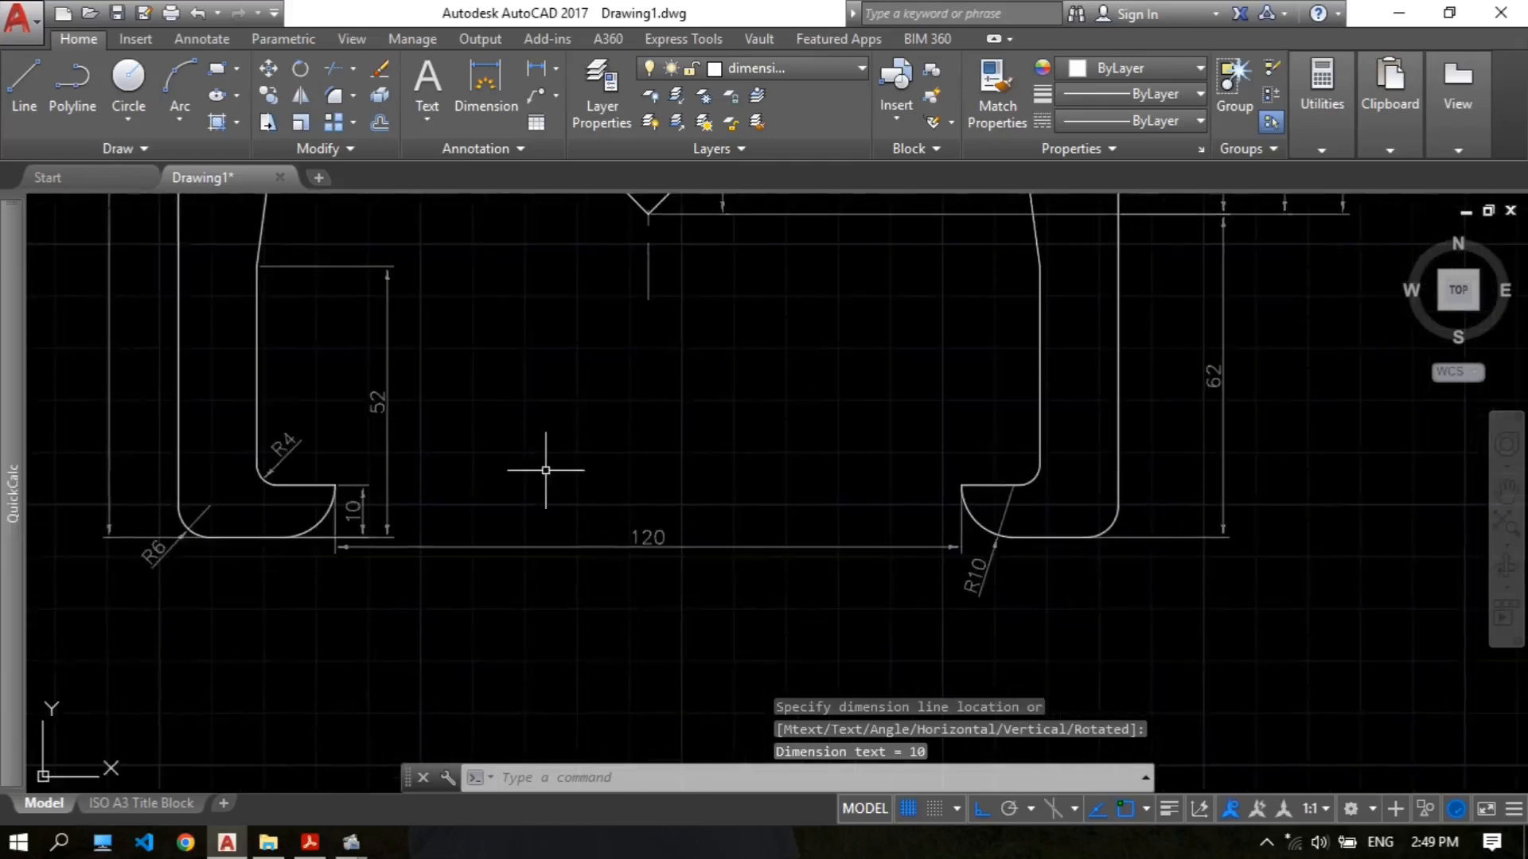
pyautogui.press('Return')
pyautogui.click(725, 568)
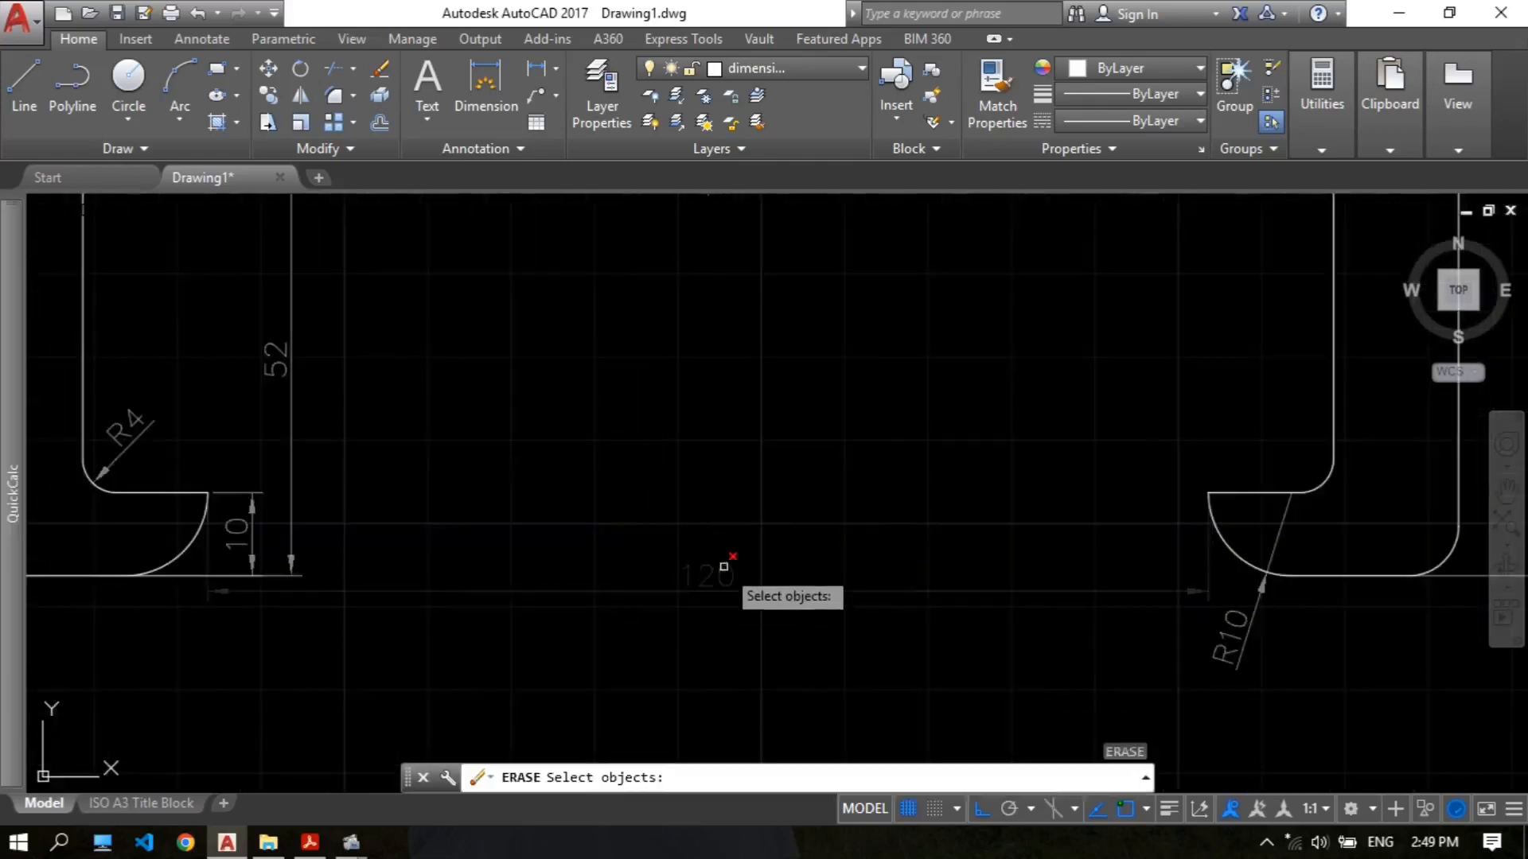
pyautogui.press('Return')
pyautogui.click(541, 76)
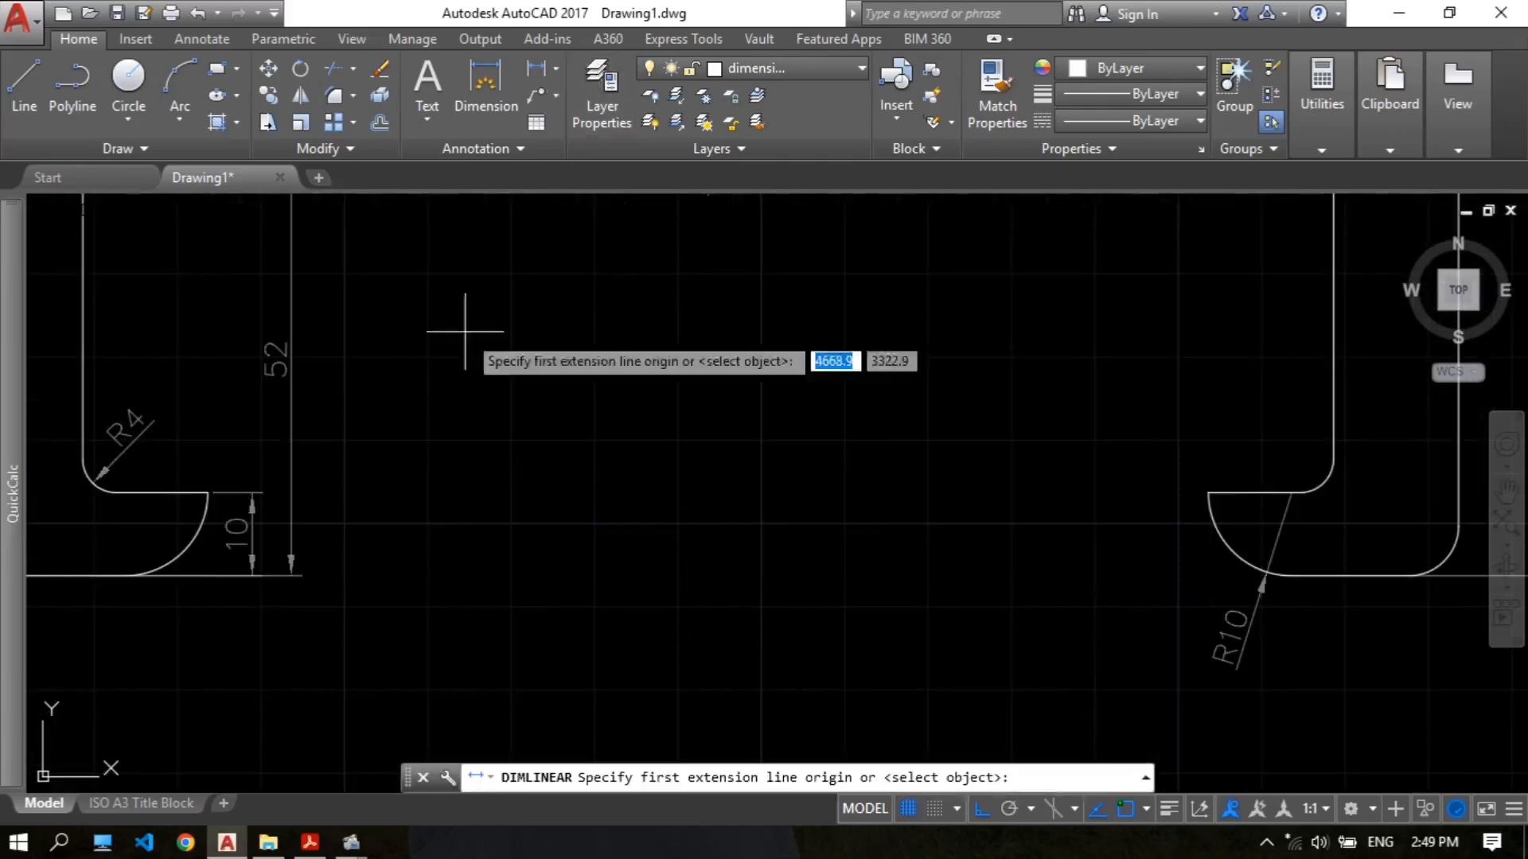
pyautogui.click(206, 491)
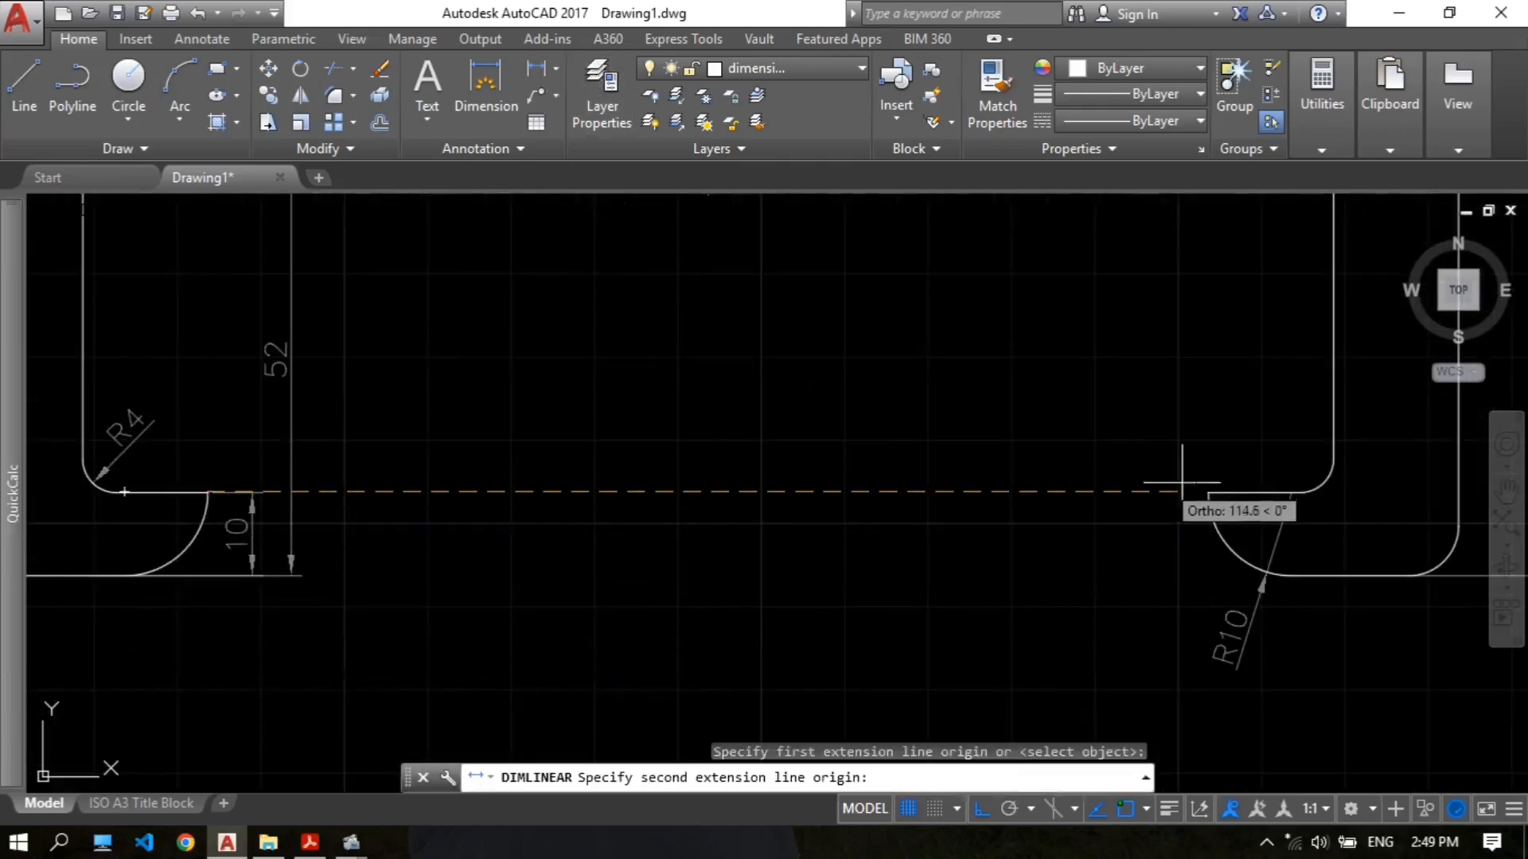
pyautogui.click(1208, 493)
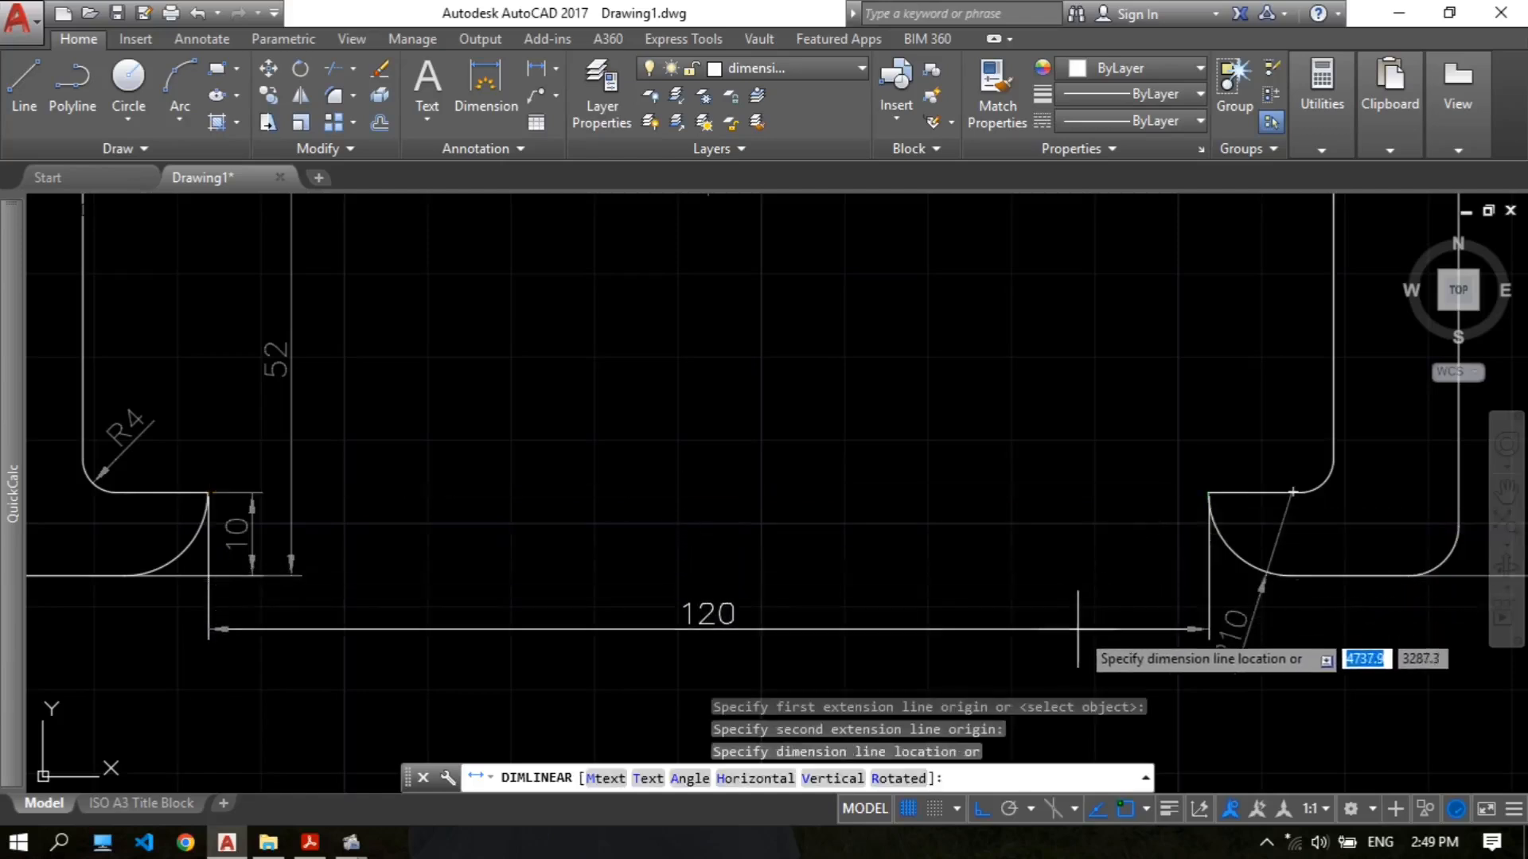
pyautogui.click(1078, 622)
# Step: Replace the radius dimension on the right jaw tip's arc with a new one placed farther below the jaw
pyautogui.moveTo(1261, 615); pyautogui.dragTo(1151, 474, button='middle')
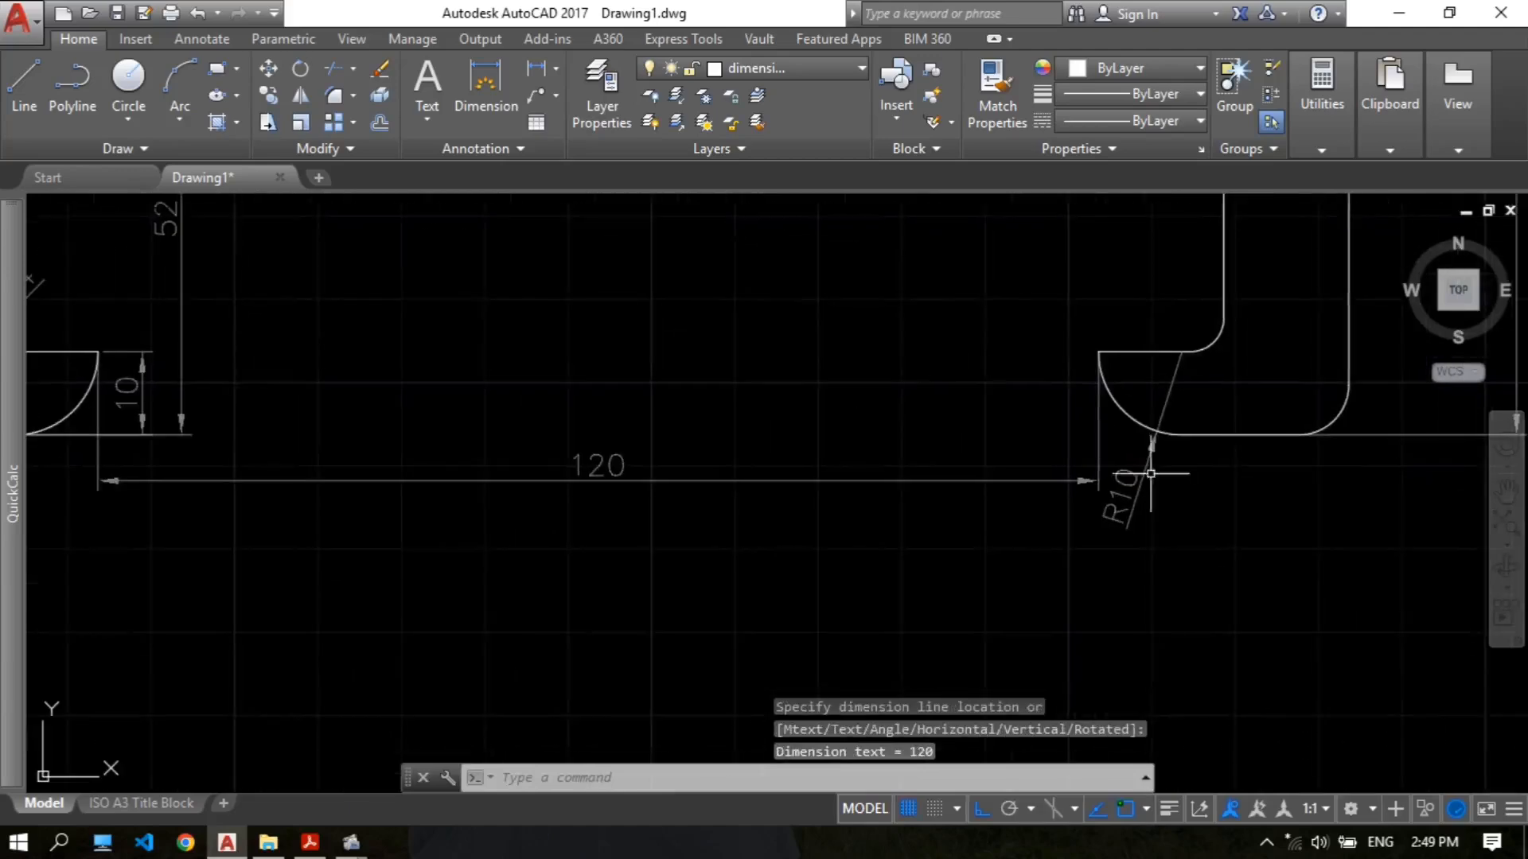
pyautogui.write('e')
pyautogui.press('Return')
pyautogui.click(1143, 488)
pyautogui.press('Return')
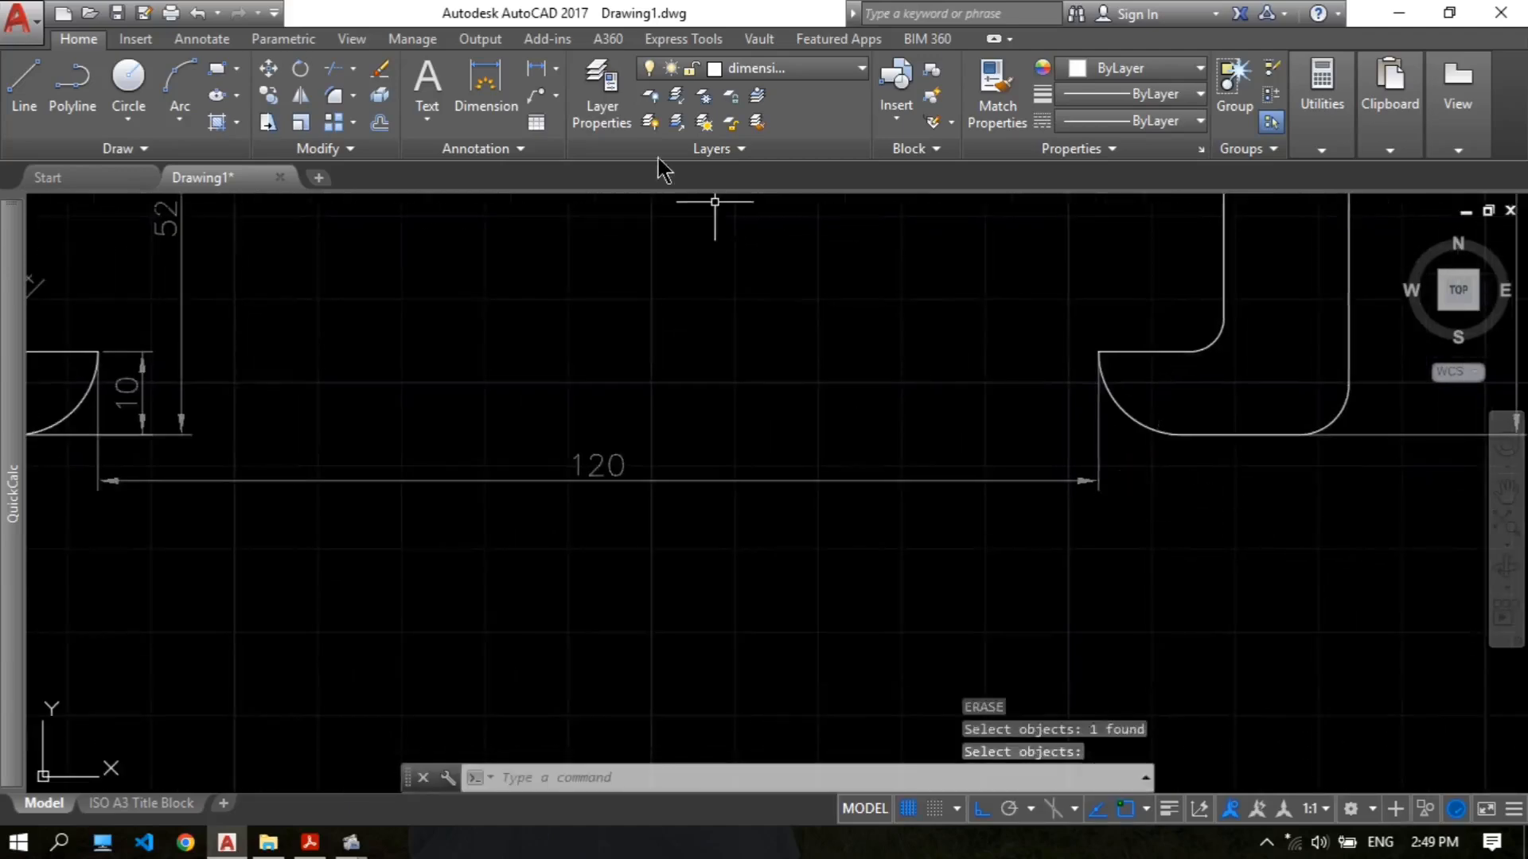
pyautogui.click(557, 70)
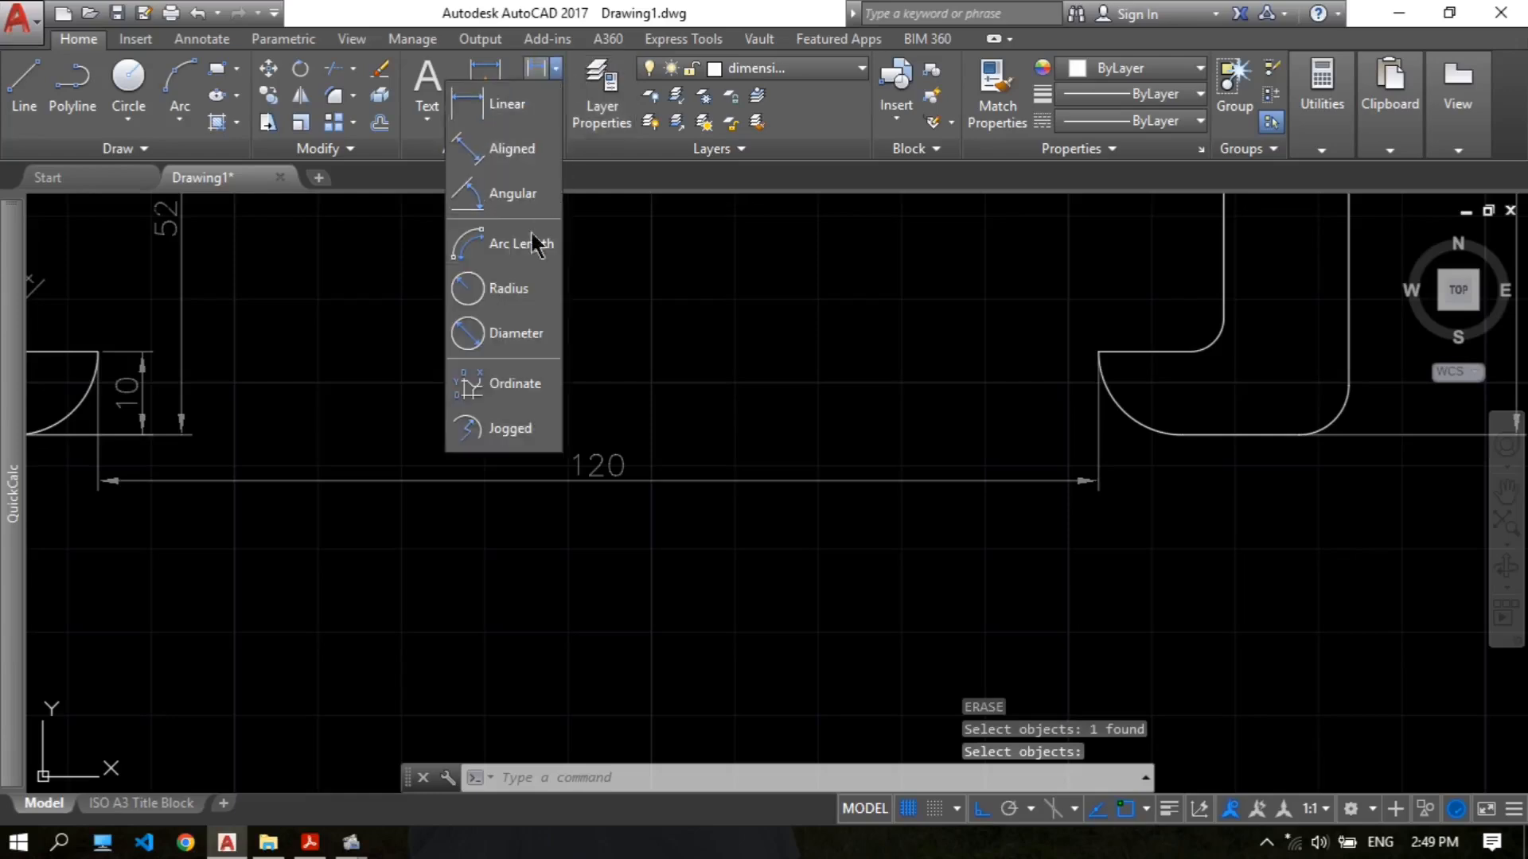
pyautogui.click(509, 289)
pyautogui.click(1132, 419)
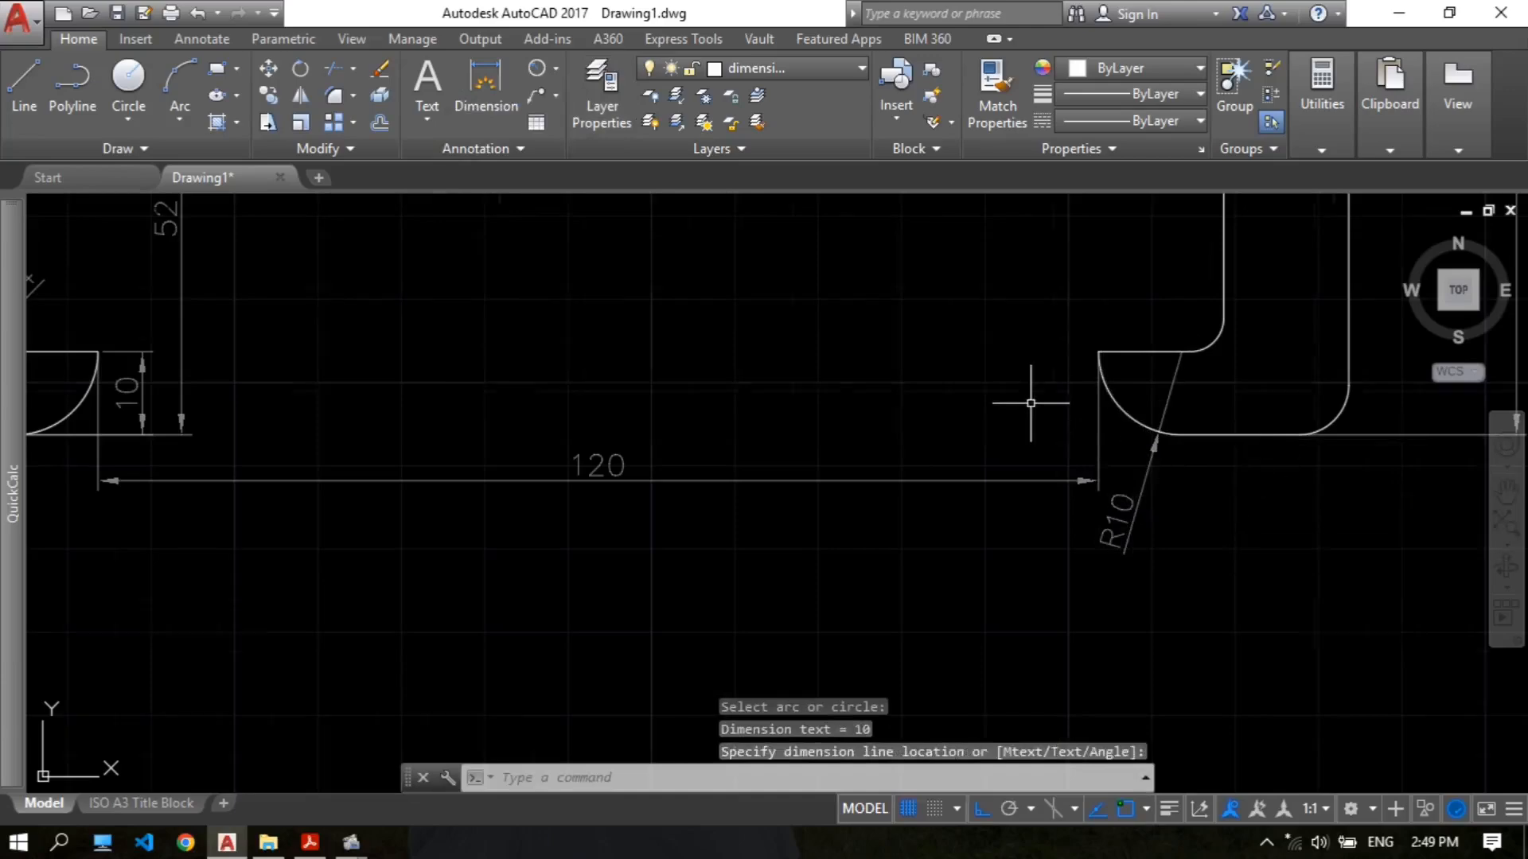
# Step: Review the dimensioned drawing, check the screw tip angle and head chamfers in the 2d_14.pdf reference, and return to AutoCAD
pyautogui.scroll(-3, 1023, 399)
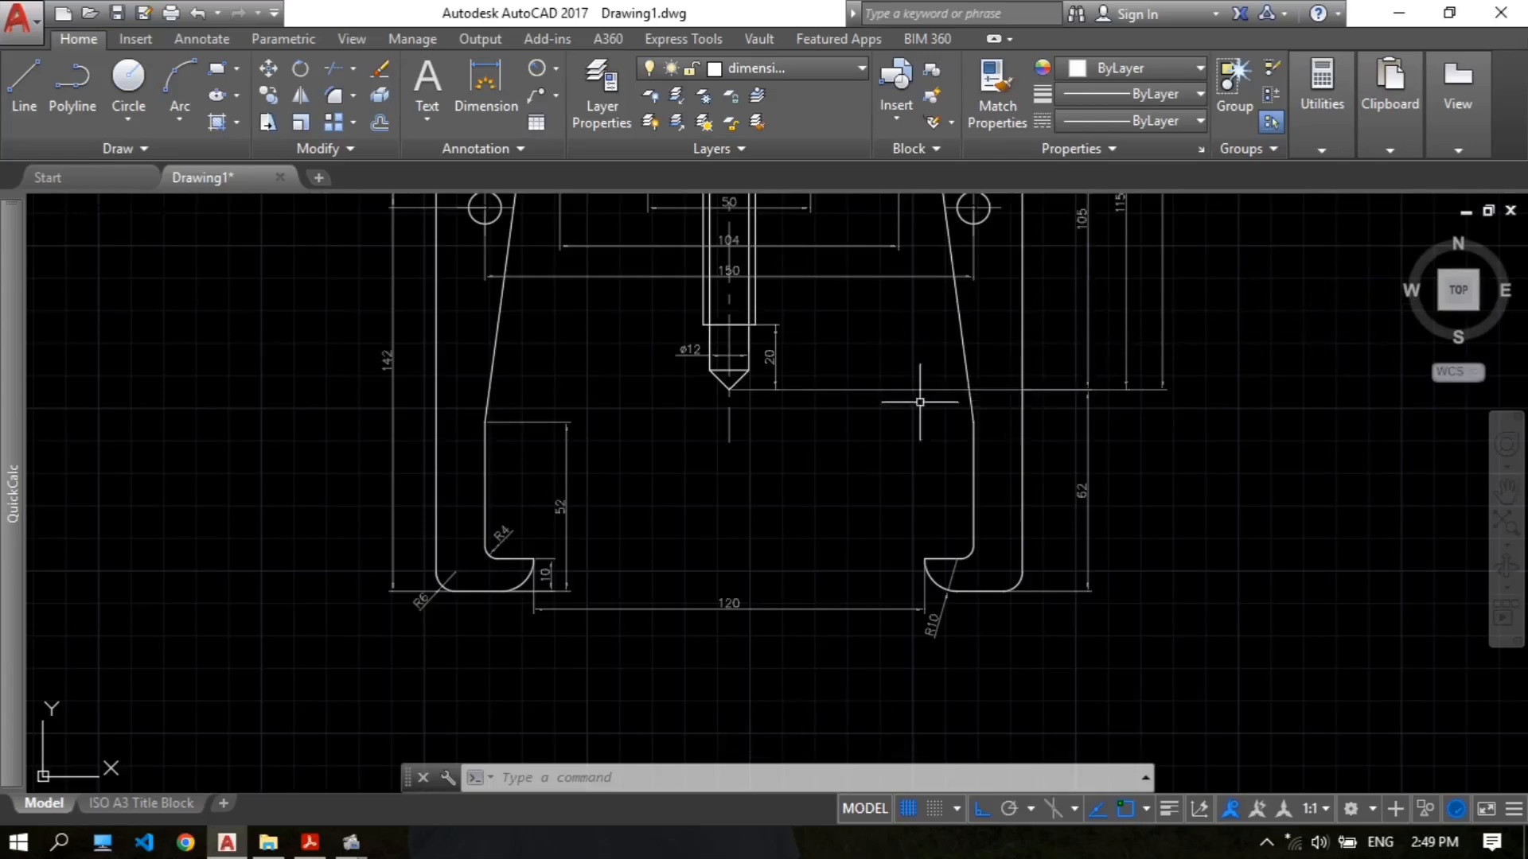
pyautogui.scroll(-3, 920, 402)
pyautogui.scroll(3, 670, 355)
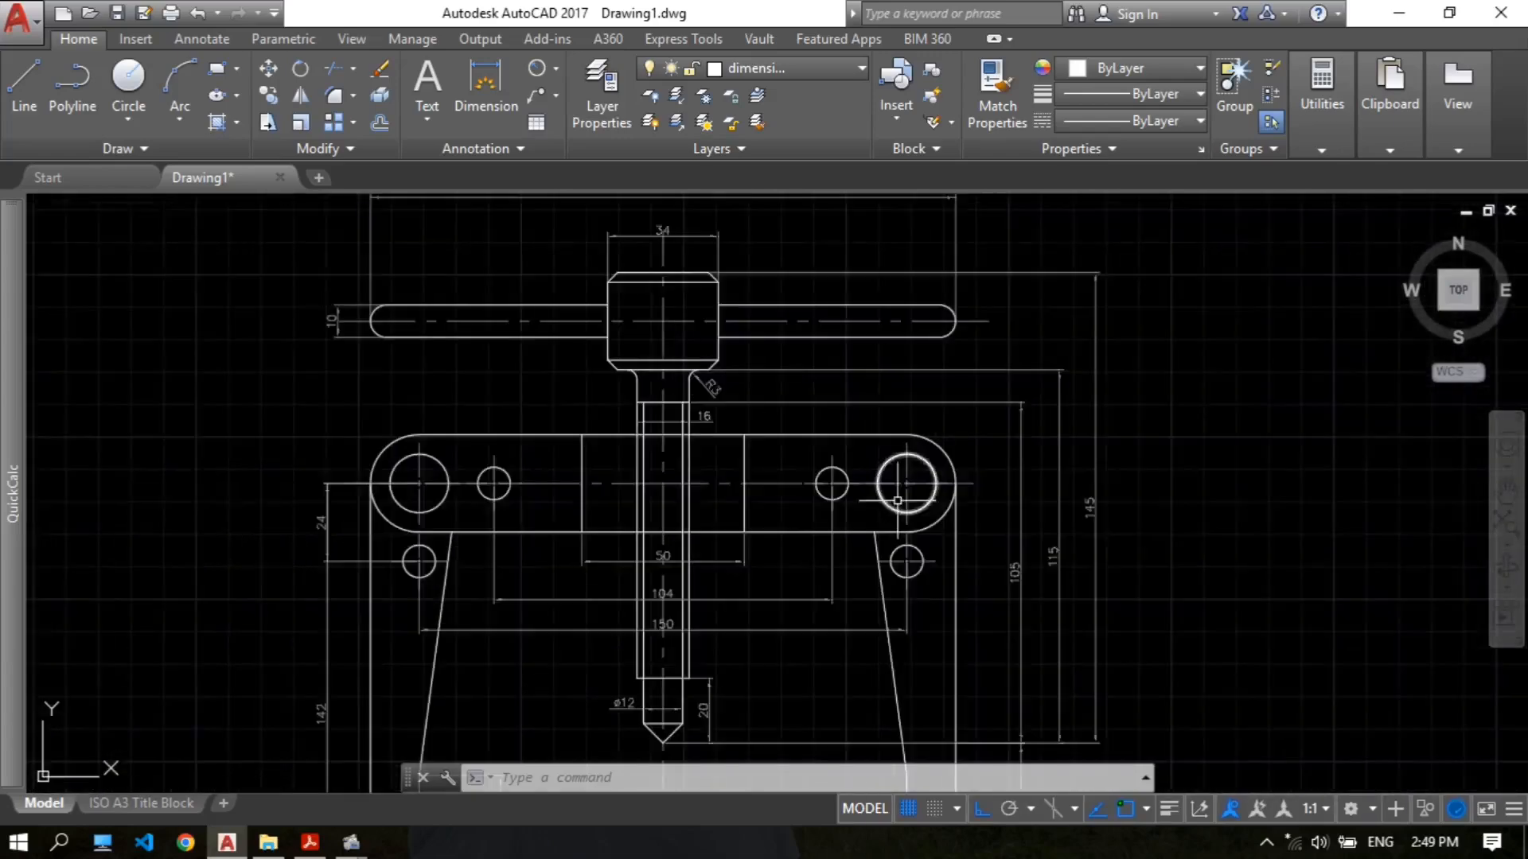
pyautogui.moveTo(842, 569)
pyautogui.mouseDown(button='middle')
pyautogui.moveTo(813, 519)
pyautogui.moveTo(822, 486)
pyautogui.mouseUp(button='middle')
pyautogui.moveTo(710, 584); pyautogui.dragTo(734, 507, button='middle')
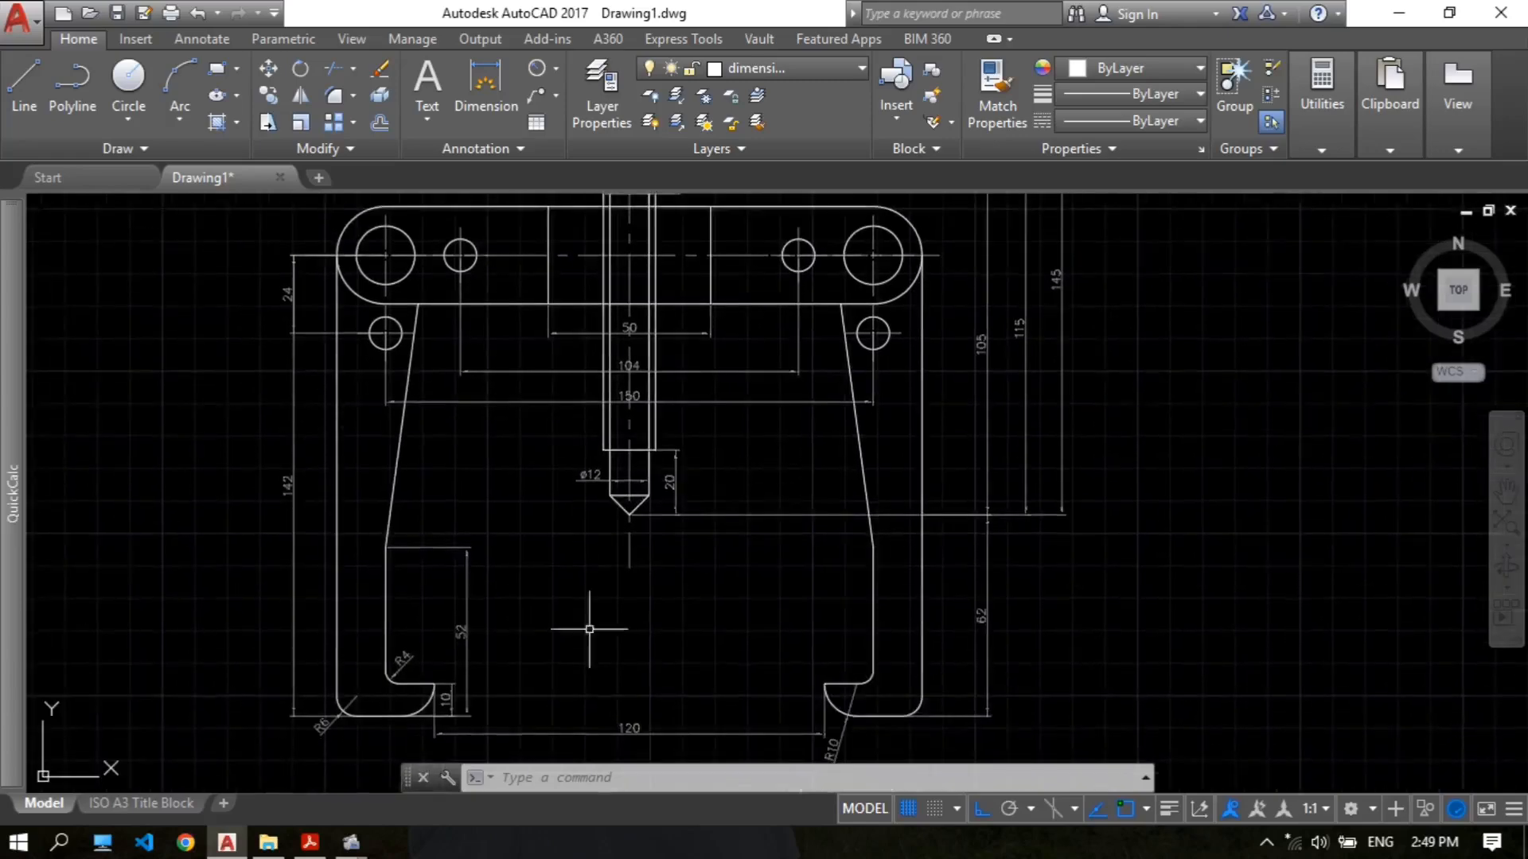
pyautogui.moveTo(592, 465); pyautogui.dragTo(588, 720, button='middle')
pyautogui.scroll(5, 608, 317)
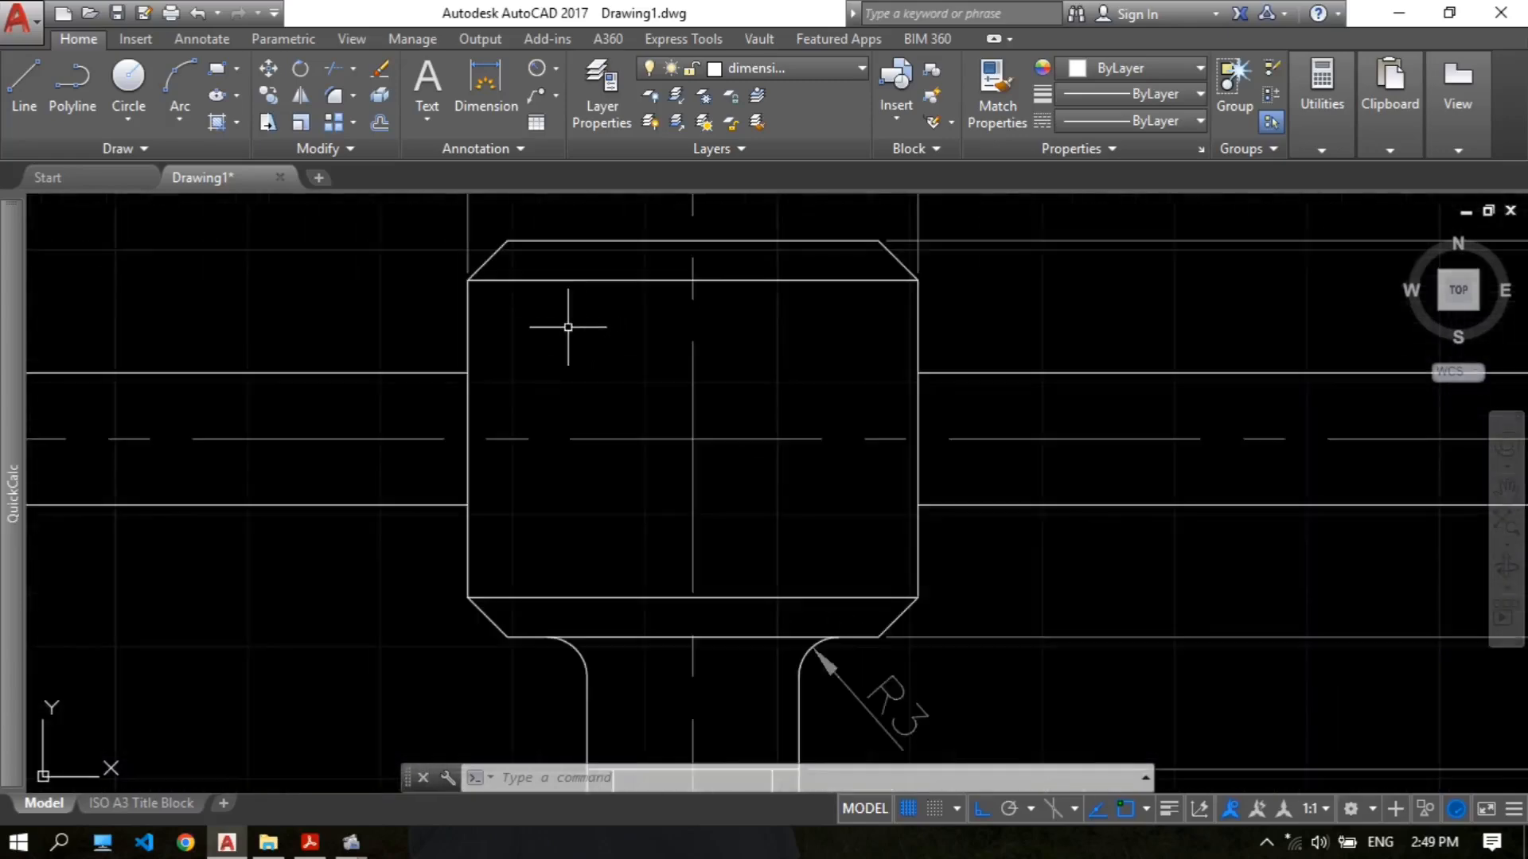
pyautogui.moveTo(567, 327); pyautogui.dragTo(650, 353, button='middle')
pyautogui.click(309, 845)
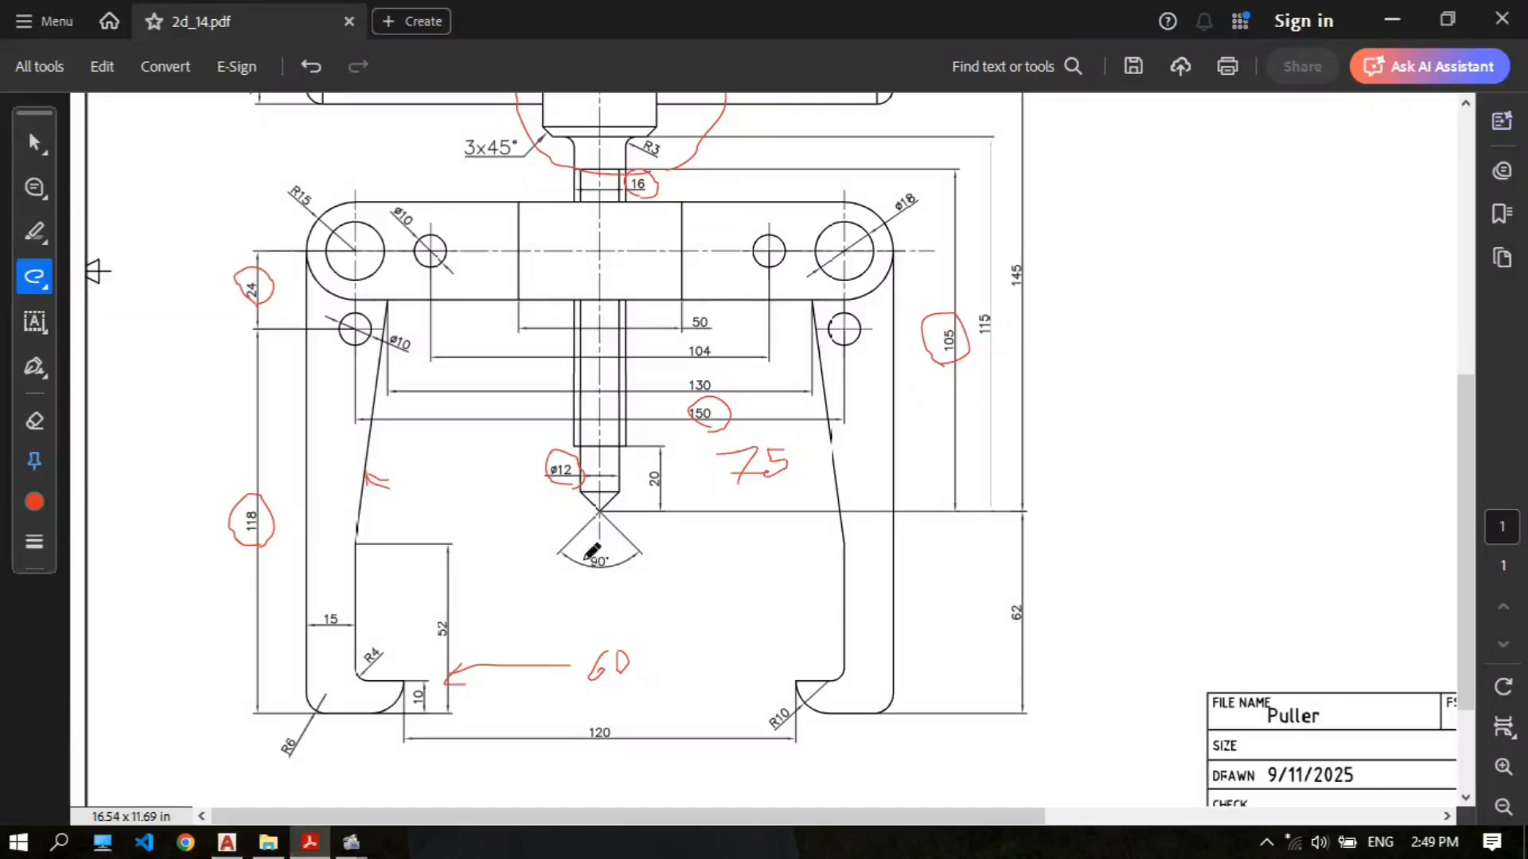
pyautogui.scroll(3, 609, 323)
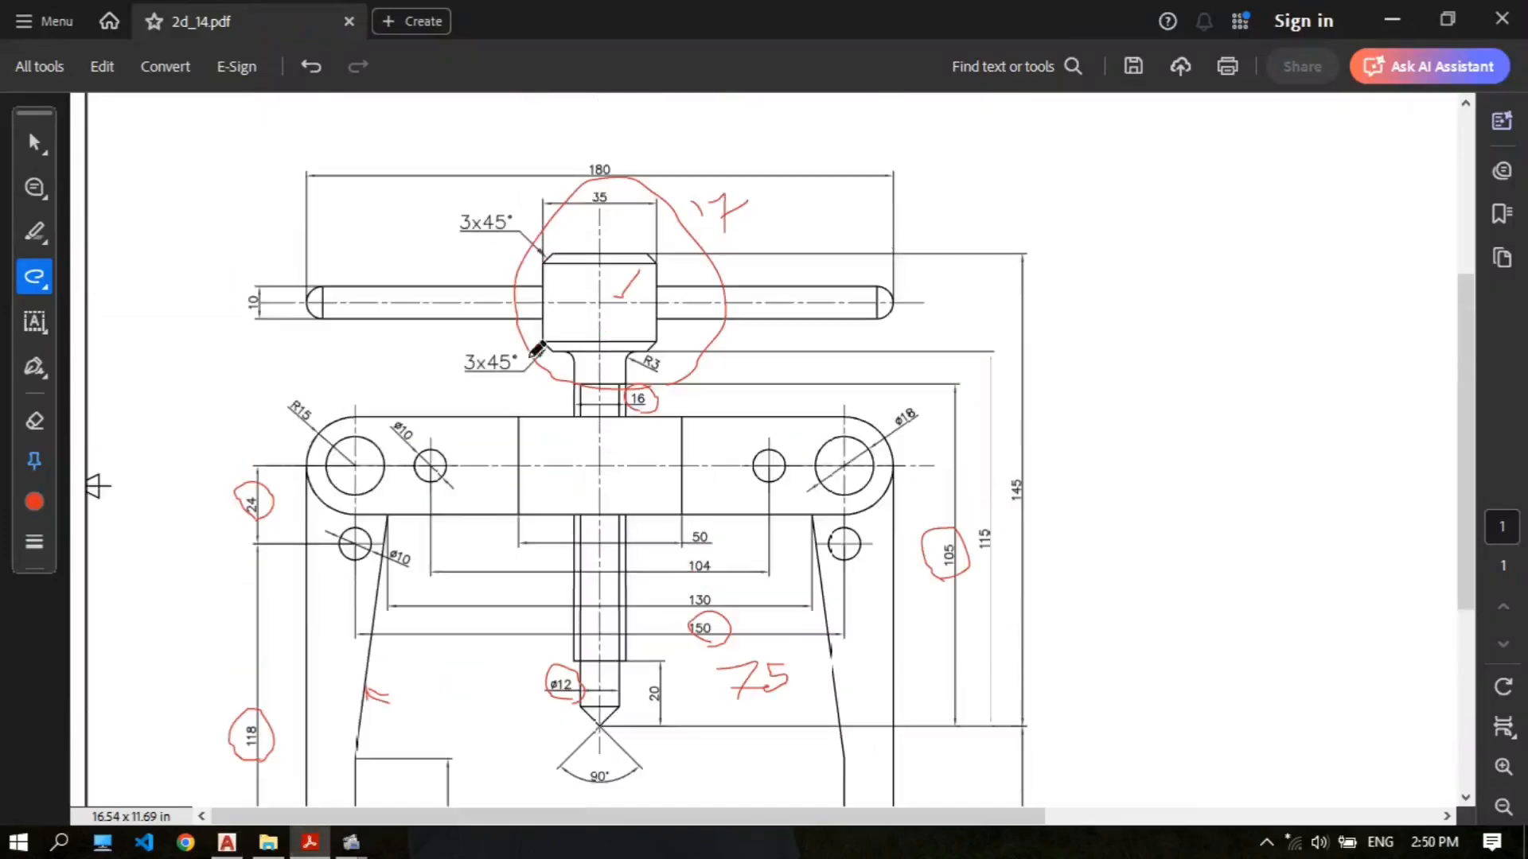
pyautogui.click(227, 843)
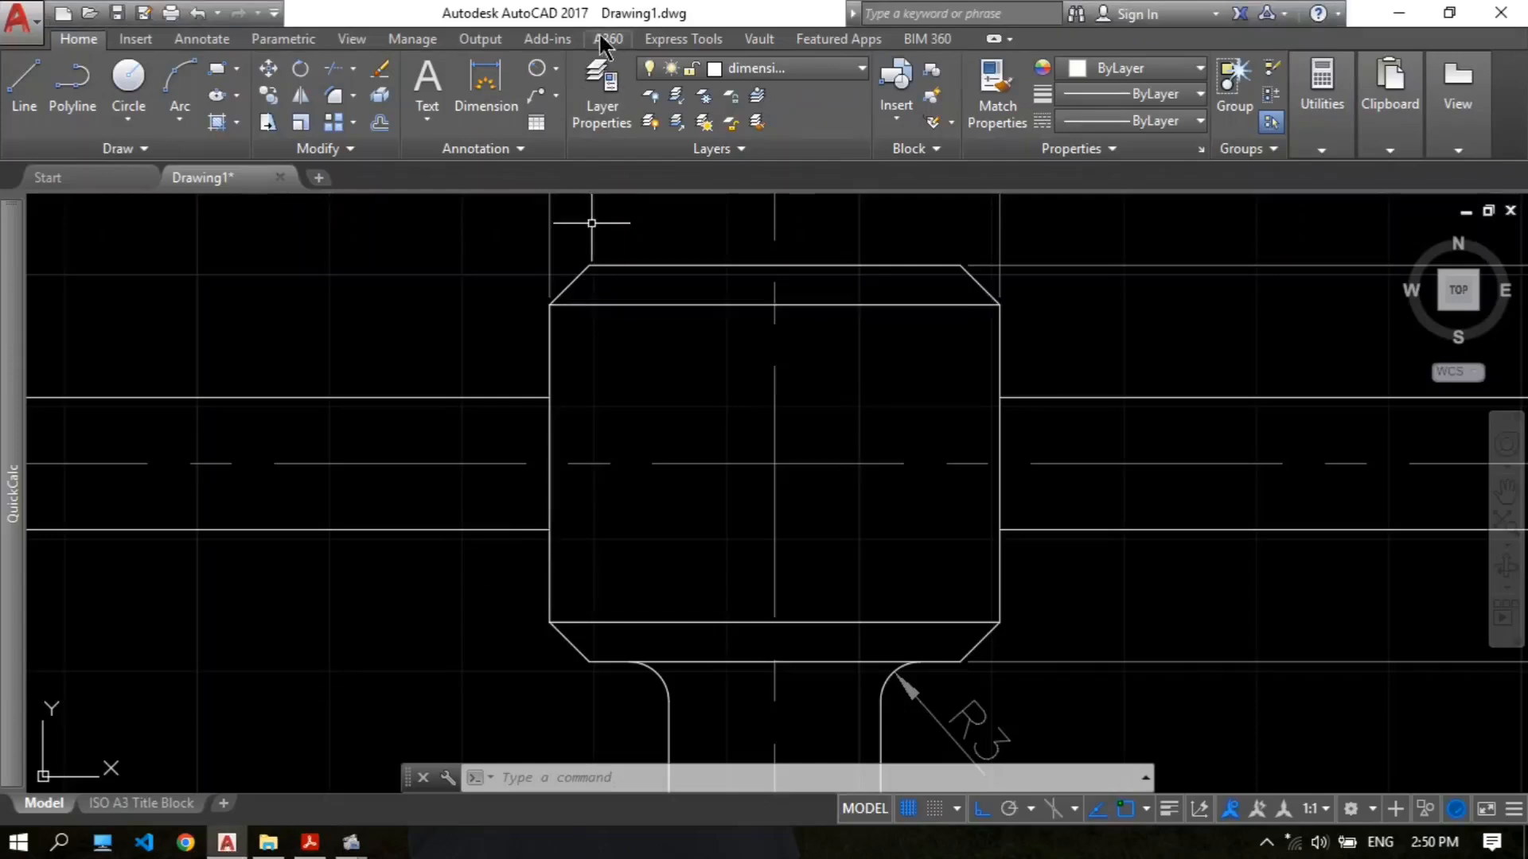
# Step: Add an angular dimension between the two sloped edges of the screw's pointed tip, placed below the tip
pyautogui.click(556, 69)
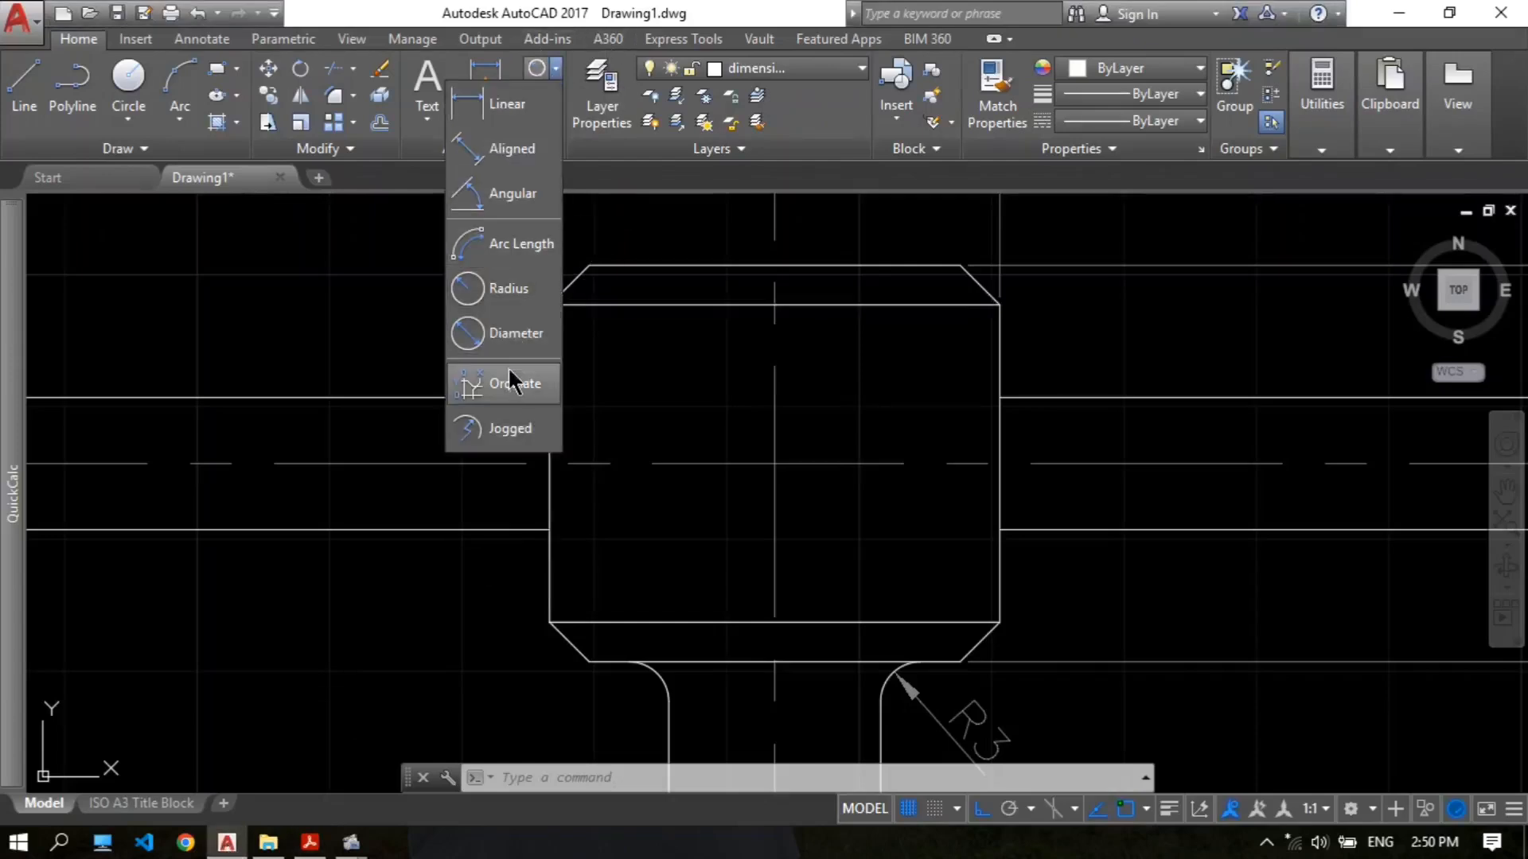
pyautogui.click(518, 196)
pyautogui.scroll(-2, 852, 537)
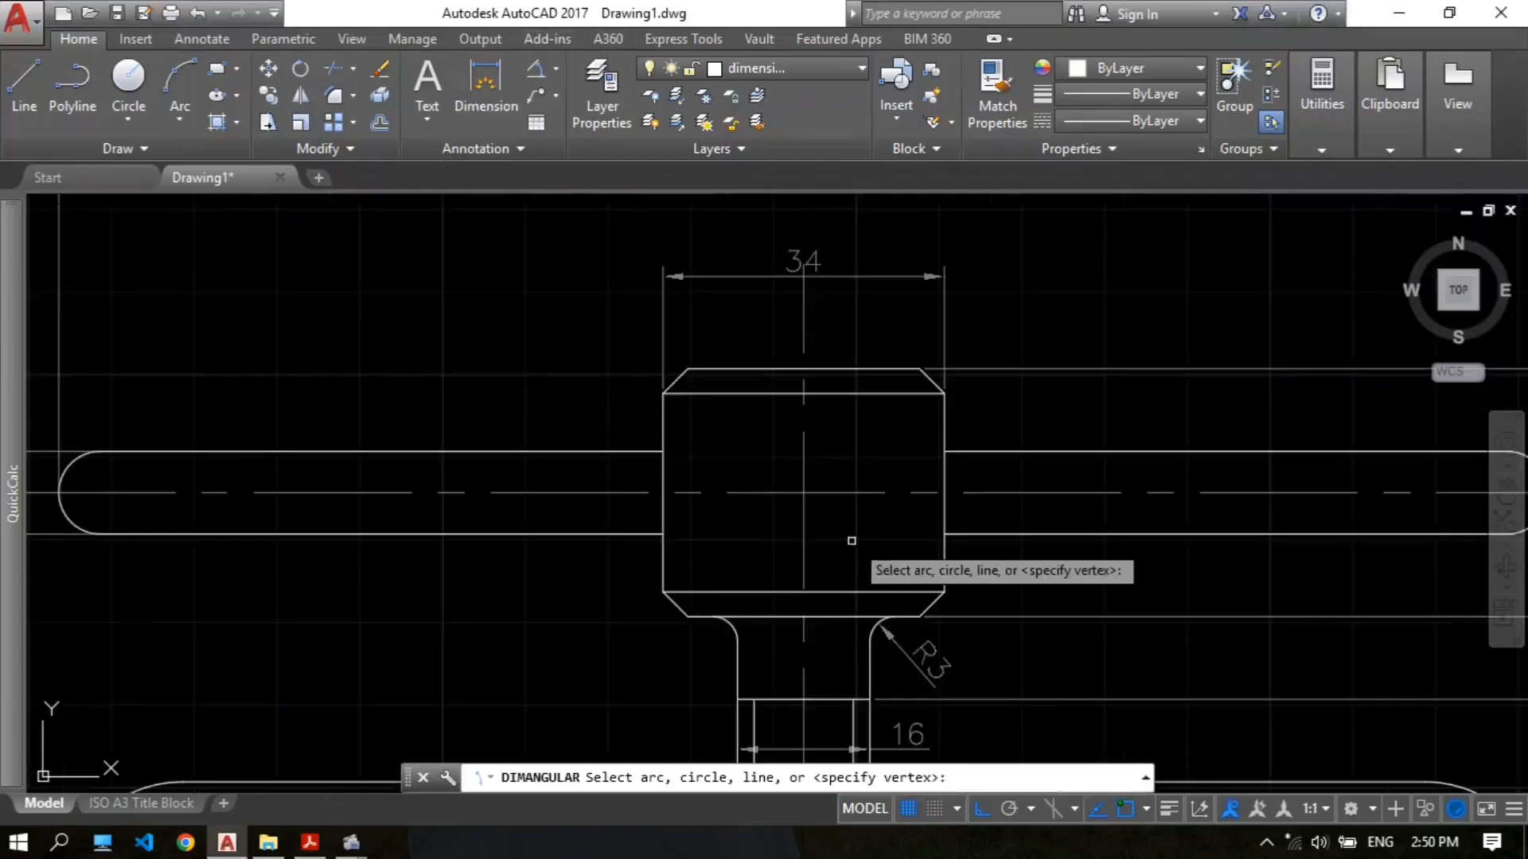
pyautogui.moveTo(889, 627)
pyautogui.mouseDown(button='middle')
pyautogui.moveTo(864, 301)
pyautogui.moveTo(880, 231)
pyautogui.mouseUp(button='middle')
pyautogui.moveTo(880, 518); pyautogui.dragTo(880, 231, button='middle')
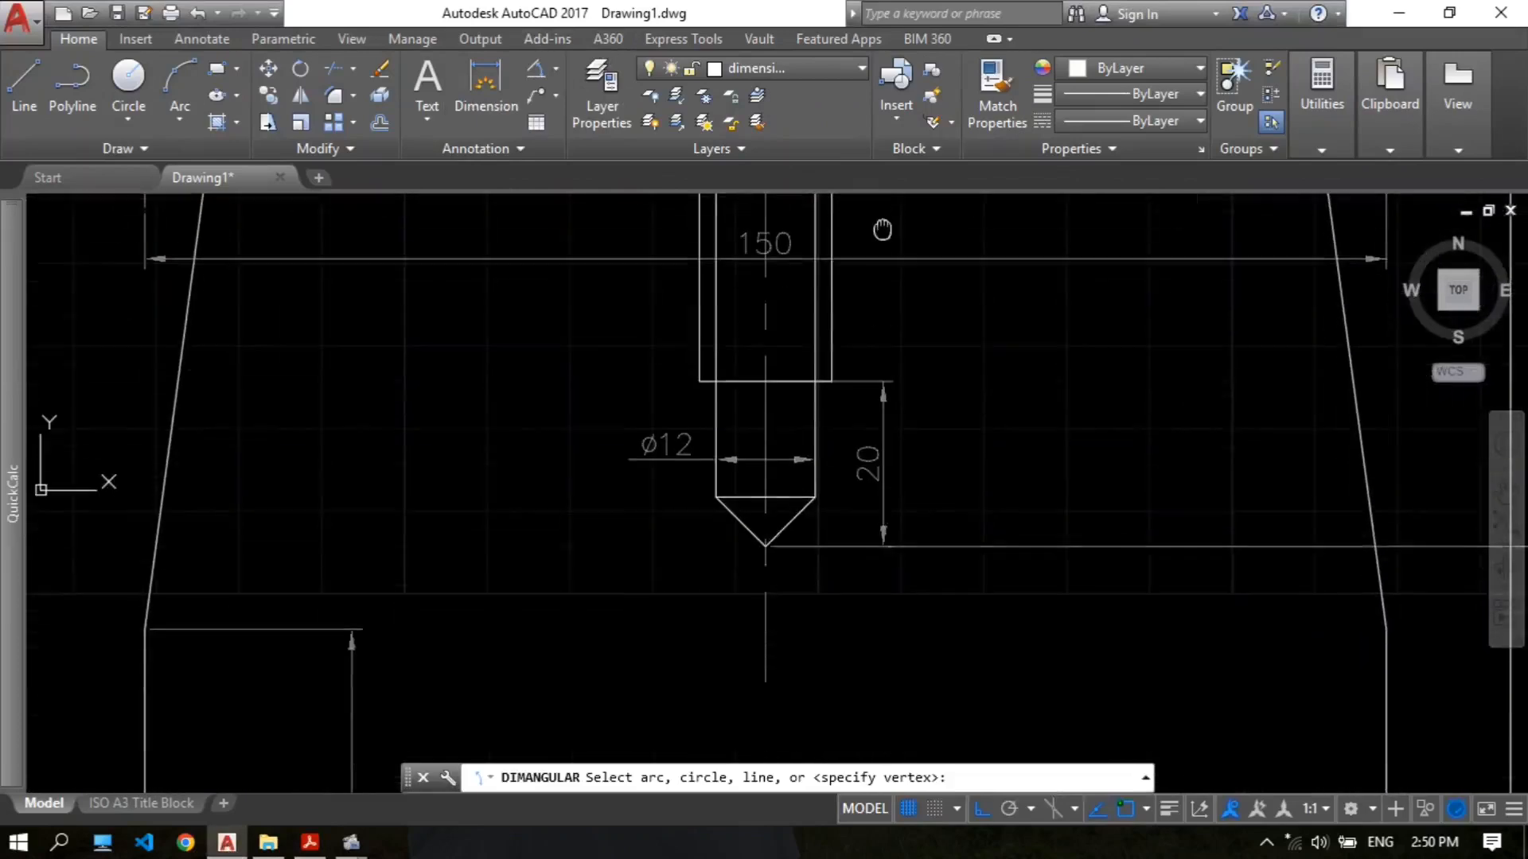
pyautogui.moveTo(978, 368)
pyautogui.mouseDown(button='middle')
pyautogui.moveTo(969, 337)
pyautogui.moveTo(764, 467)
pyautogui.moveTo(789, 445)
pyautogui.mouseUp(button='middle')
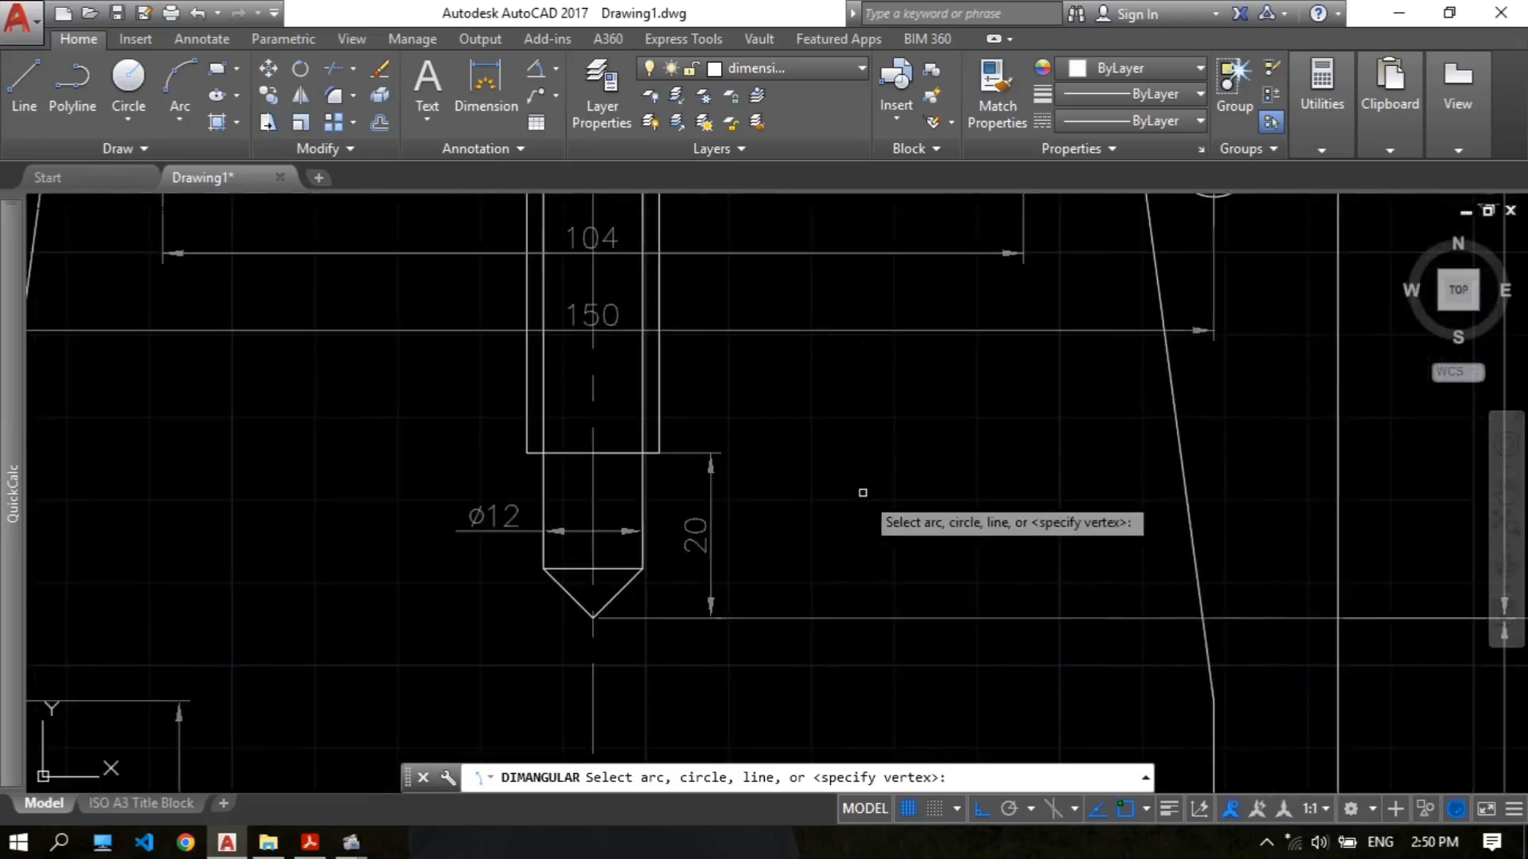
pyautogui.moveTo(862, 494)
pyautogui.mouseDown(button='middle')
pyautogui.moveTo(894, 473)
pyautogui.moveTo(890, 430)
pyautogui.mouseUp(button='middle')
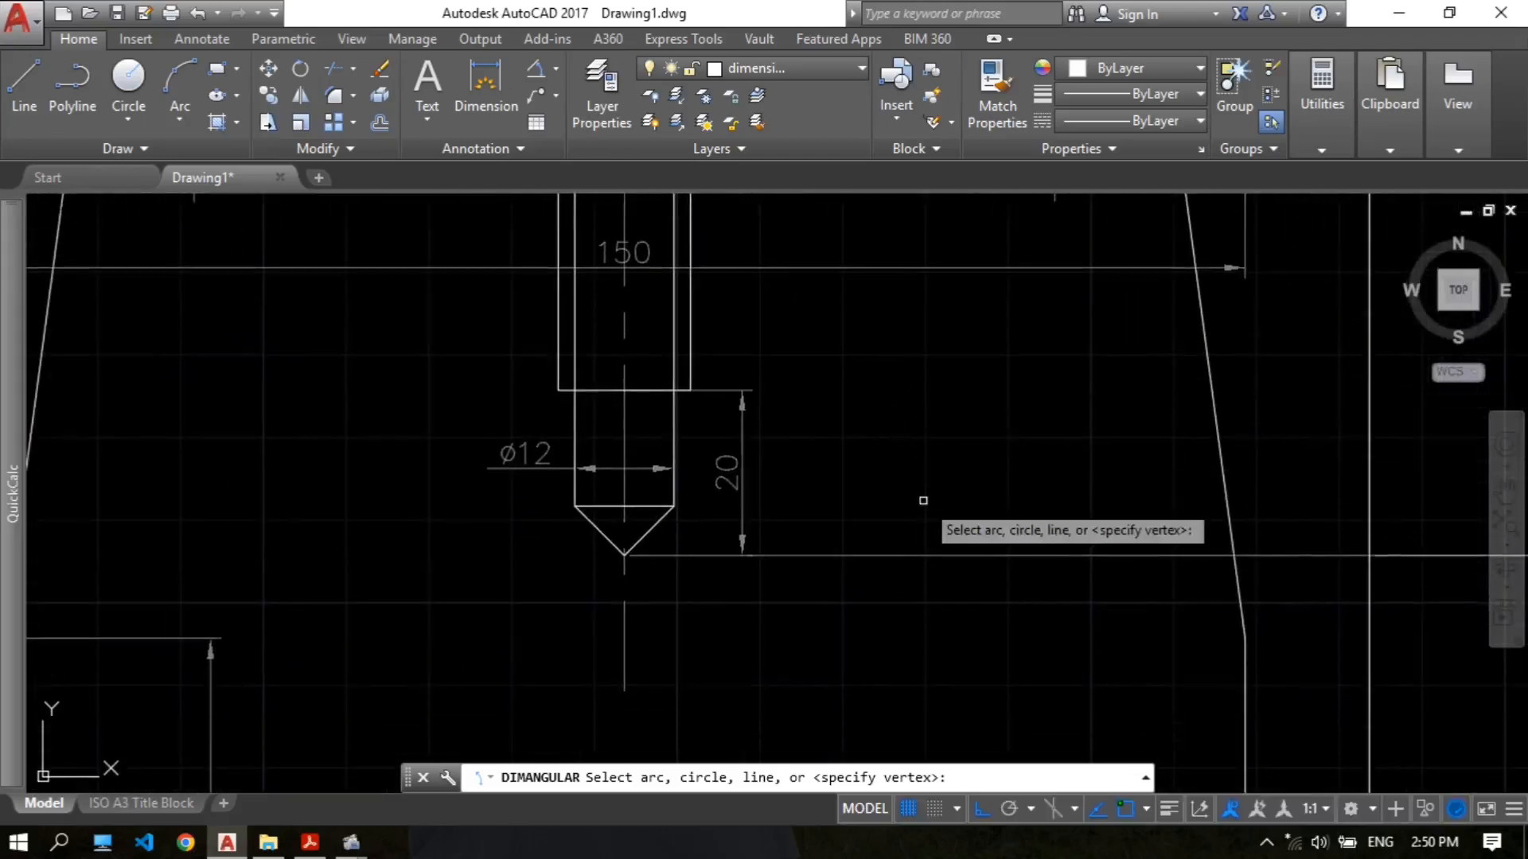
pyautogui.moveTo(920, 504); pyautogui.dragTo(915, 468, button='middle')
pyautogui.moveTo(917, 382); pyautogui.dragTo(936, 350, button='middle')
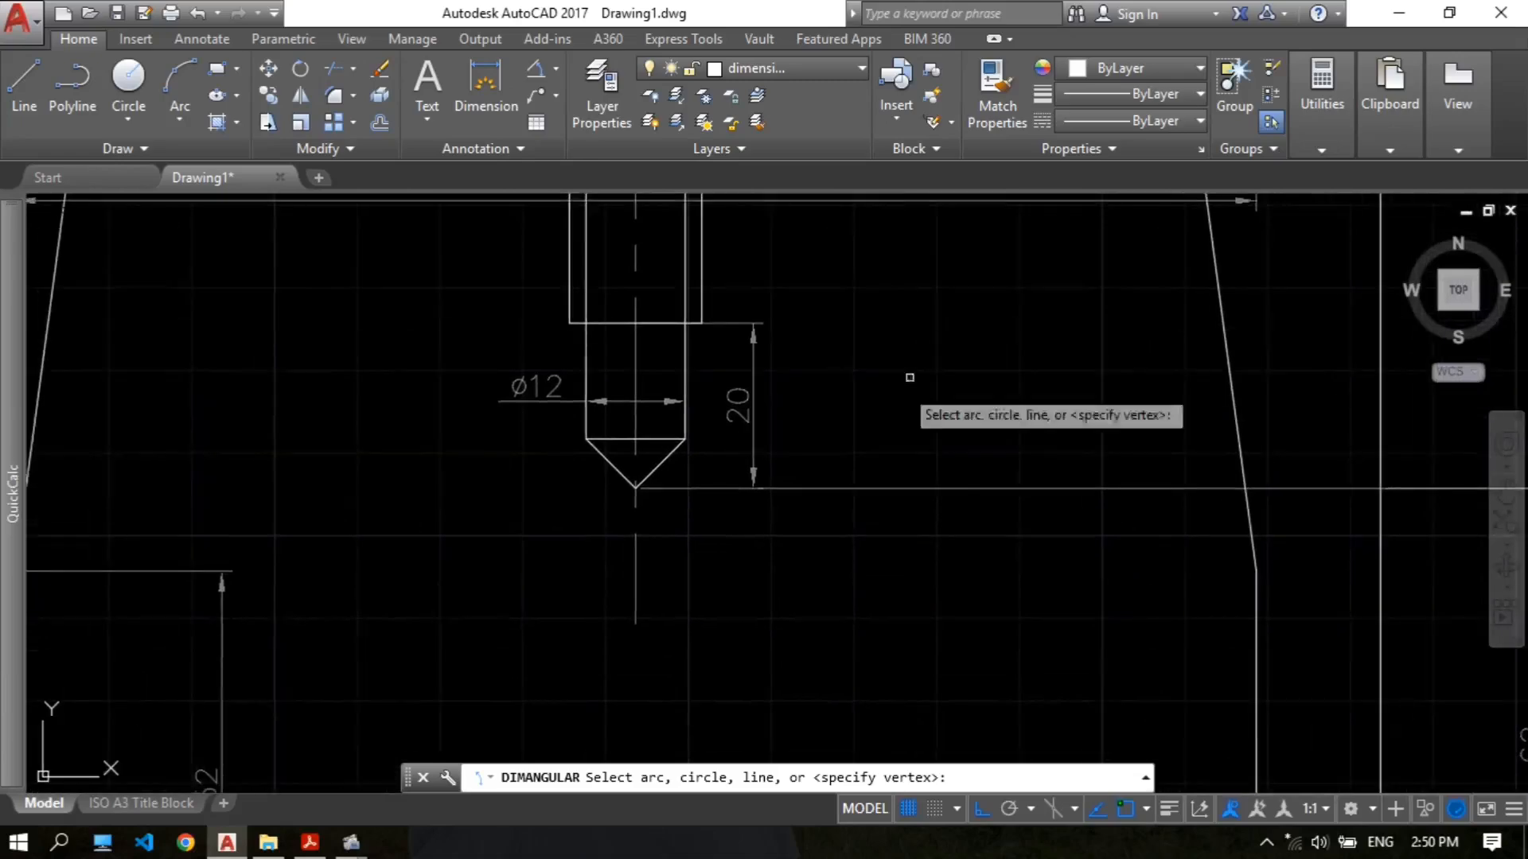
pyautogui.scroll(2, 628, 494)
pyautogui.click(605, 449)
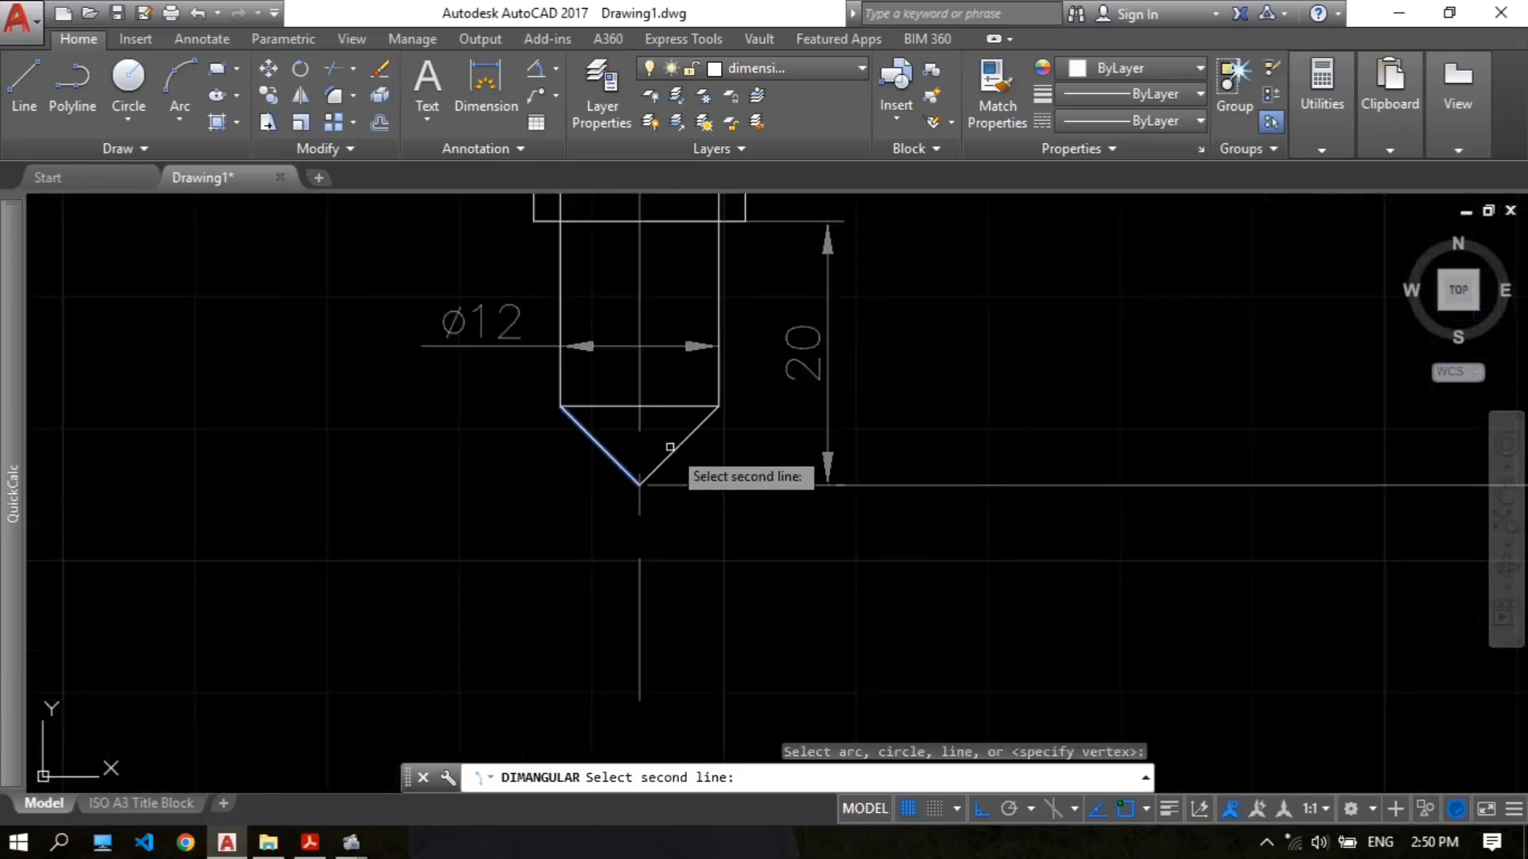
pyautogui.click(679, 441)
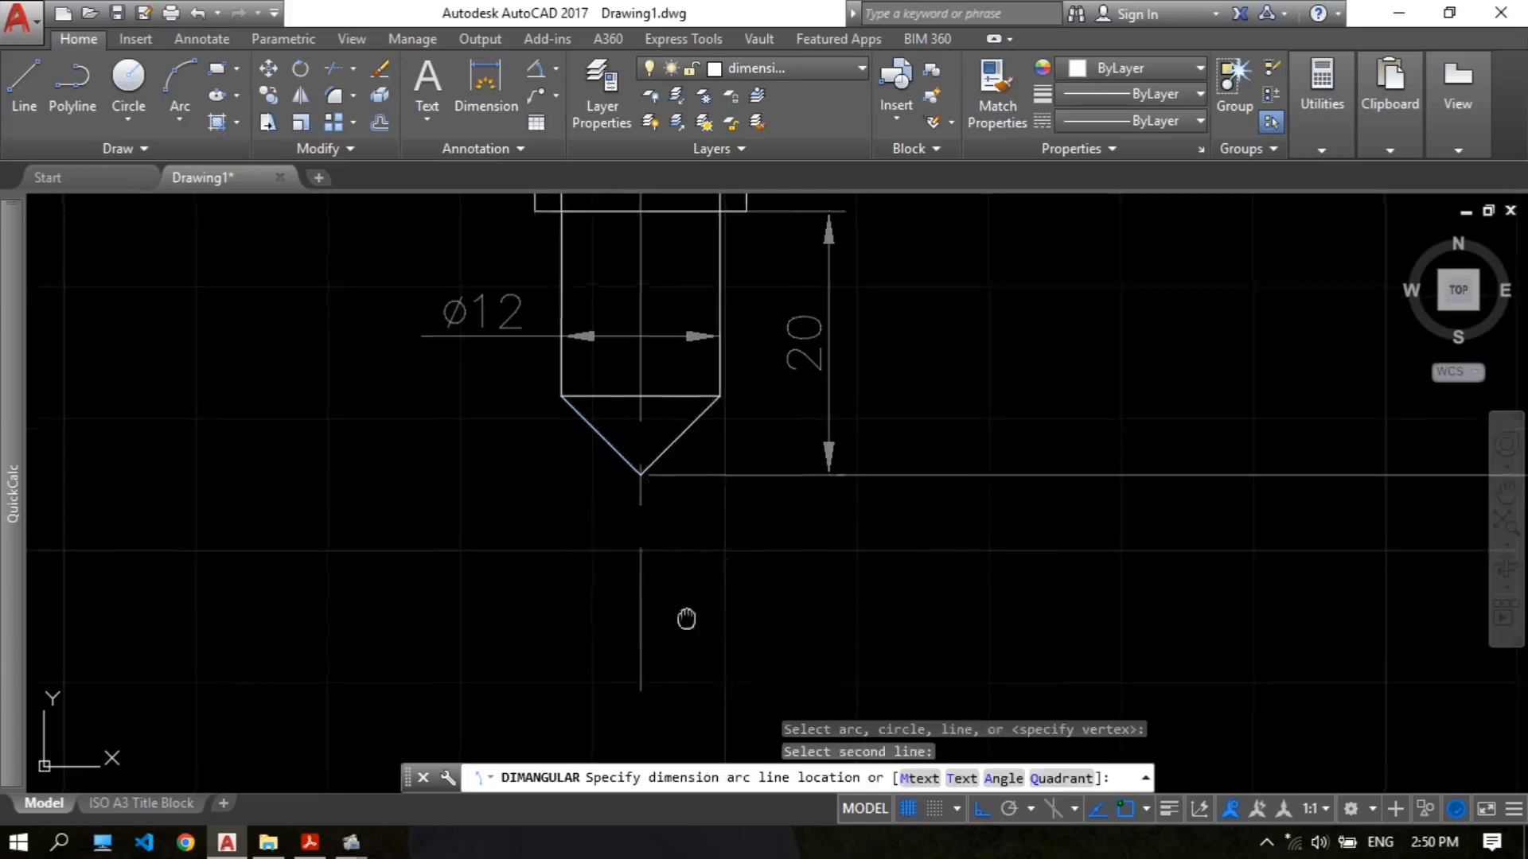
pyautogui.moveTo(683, 749); pyautogui.dragTo(711, 577, button='middle')
pyautogui.scroll(-5, 907, 449)
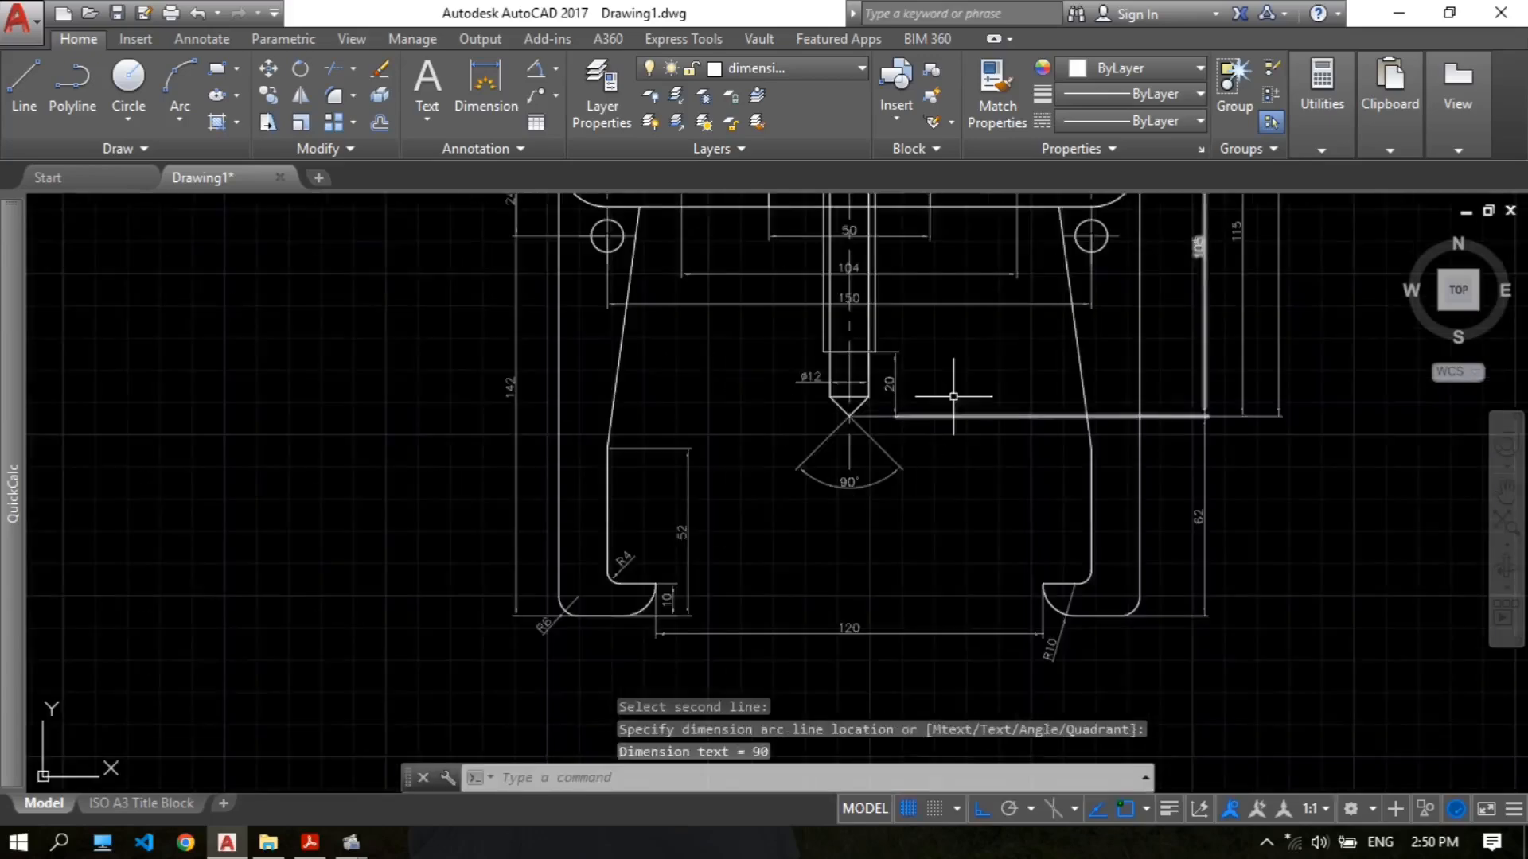
# Step: Start a multileader with its arrowhead on the screw head's lower-left chamfer and, with Ortho off, set its landing diagonally down to the left
pyautogui.scroll(5, 661, 292)
pyautogui.scroll(5, 662, 293)
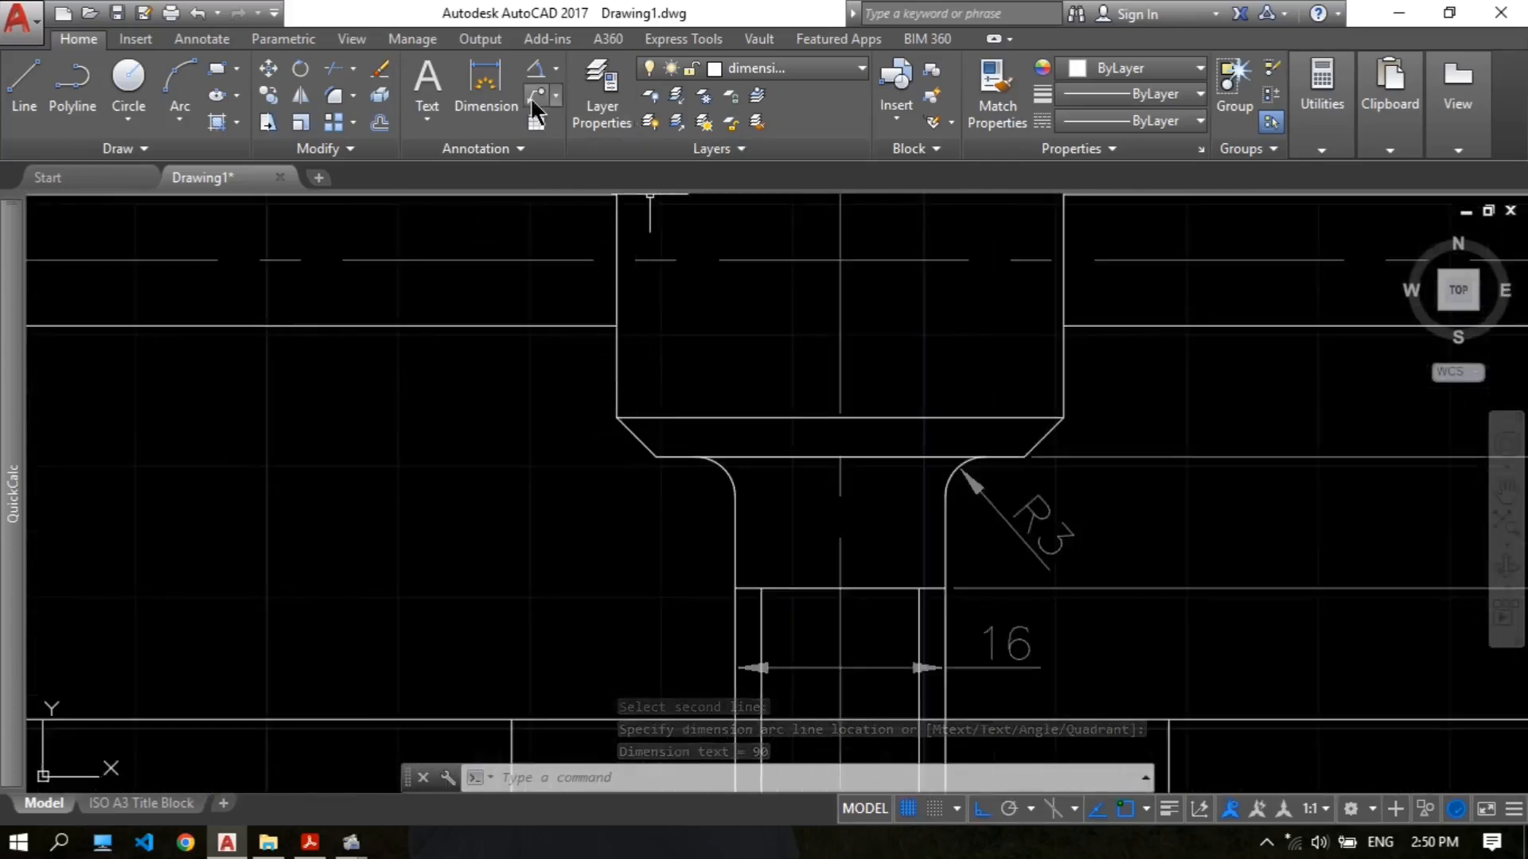
pyautogui.click(530, 97)
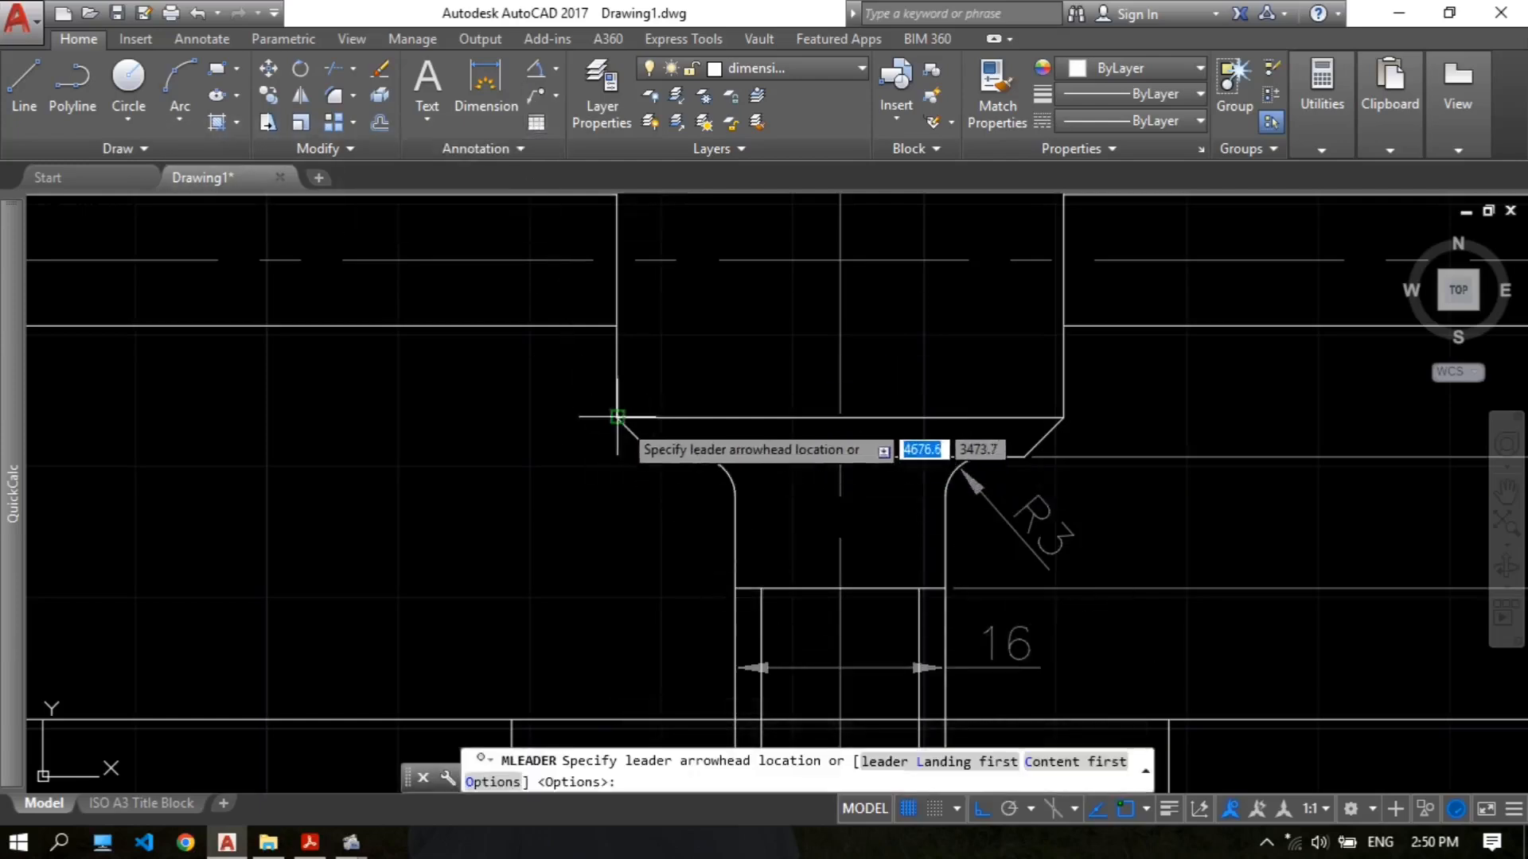
pyautogui.click(635, 437)
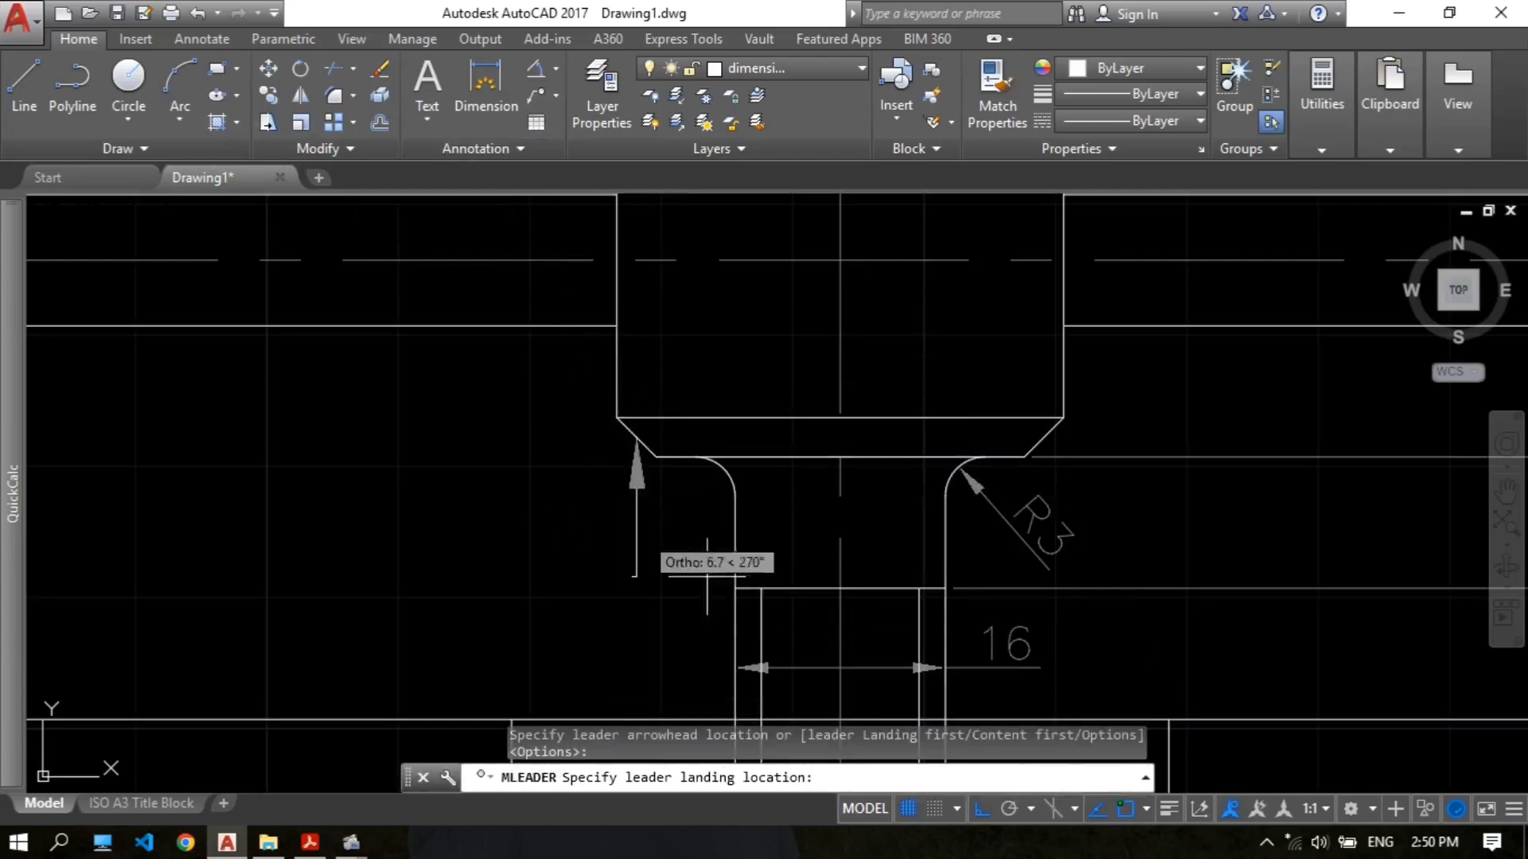
pyautogui.press('F8')
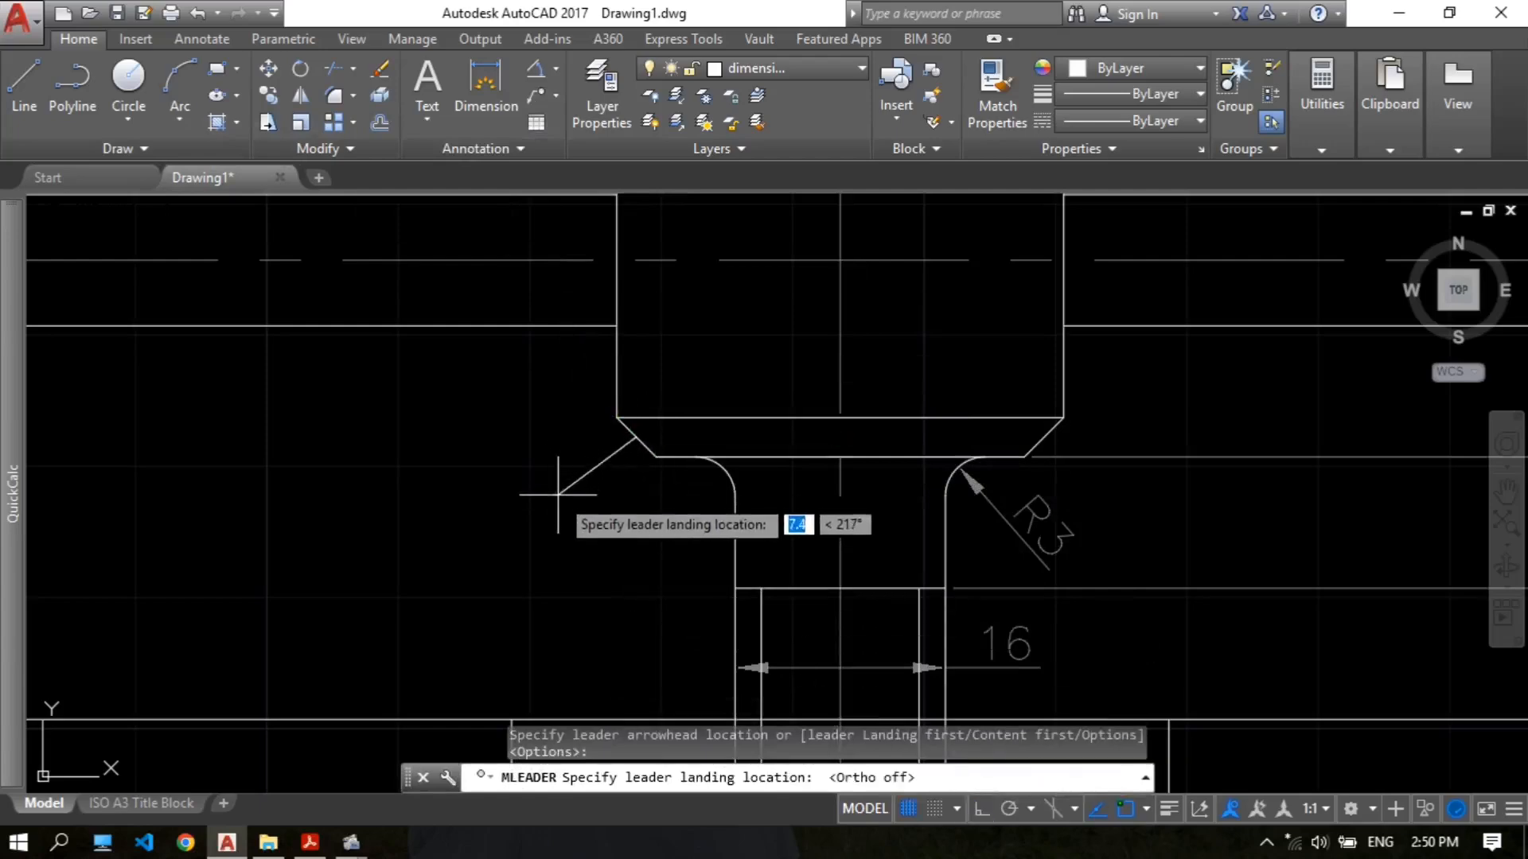
pyautogui.scroll(-2, 546, 487)
pyautogui.moveTo(547, 487); pyautogui.dragTo(597, 477, button='middle')
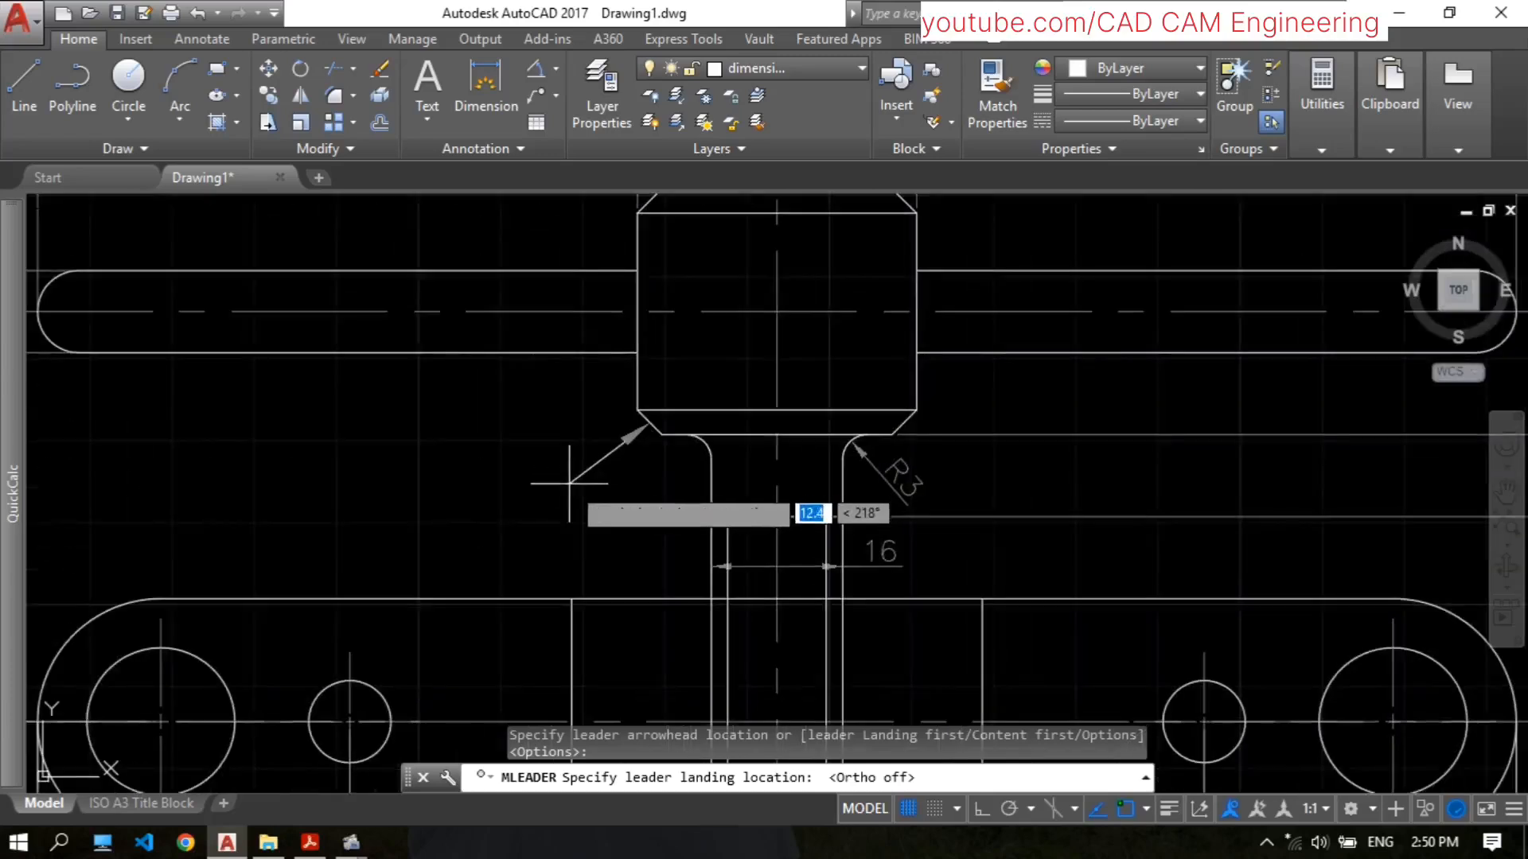
pyautogui.click(579, 483)
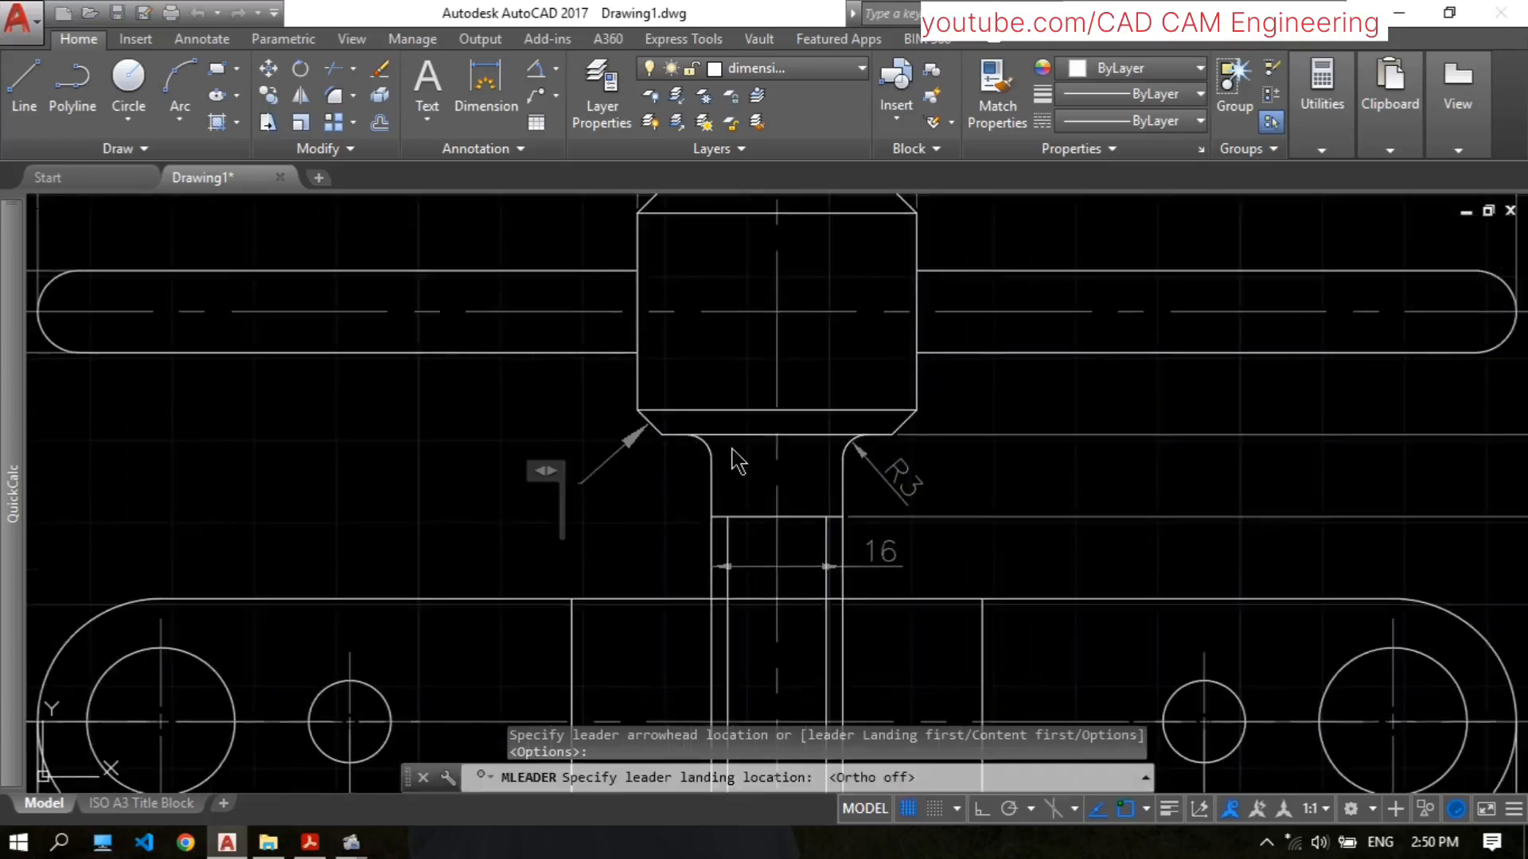
# Step: Enter 3x45° as the lower chamfer leader's text, using the Degrees symbol, and finish the text
pyautogui.write('3')
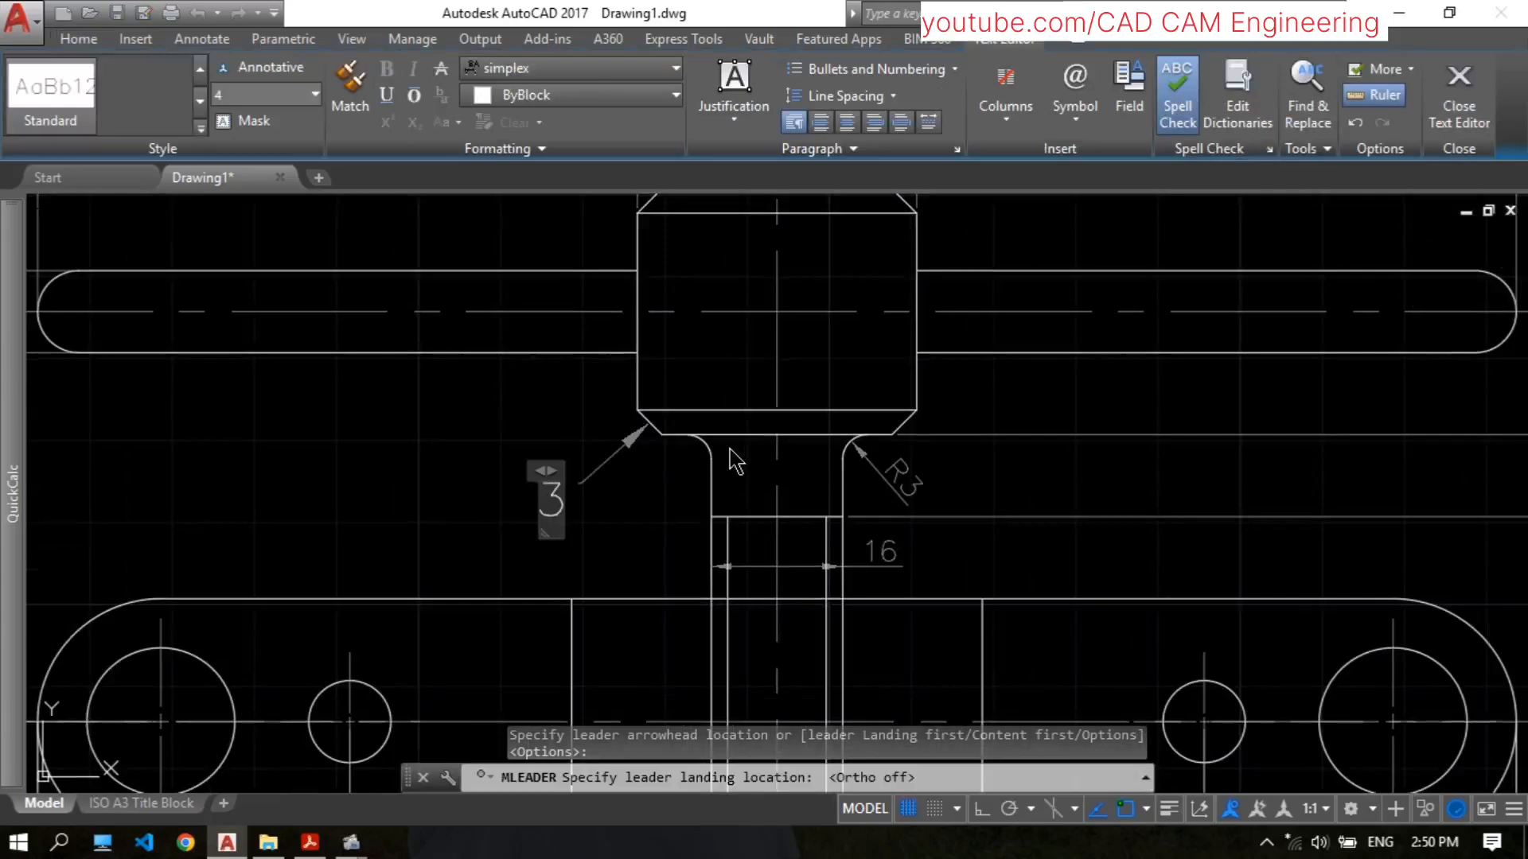
pyautogui.write('x45')
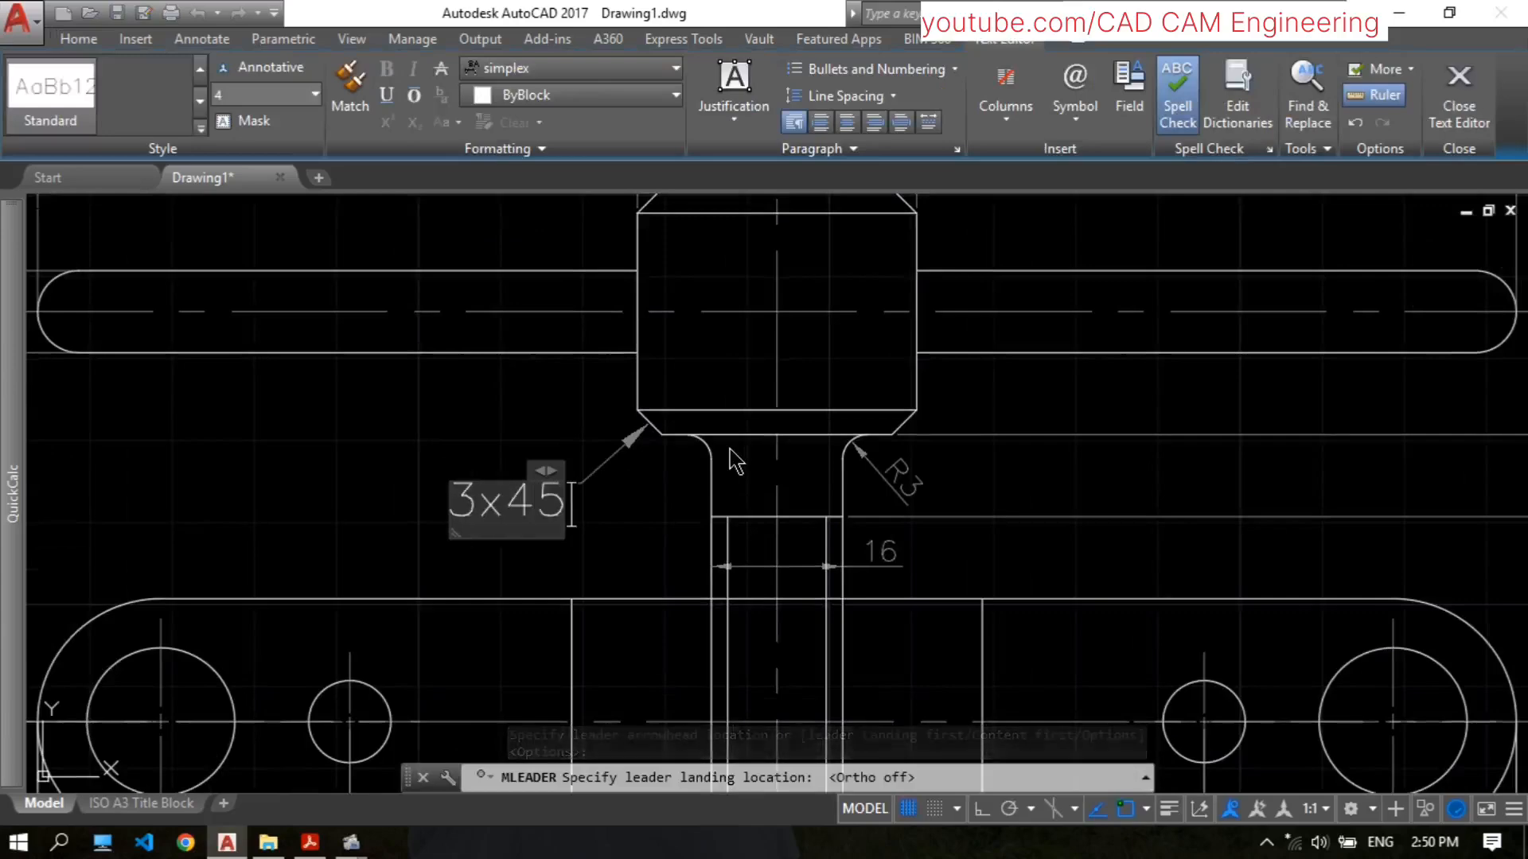
pyautogui.click(1080, 118)
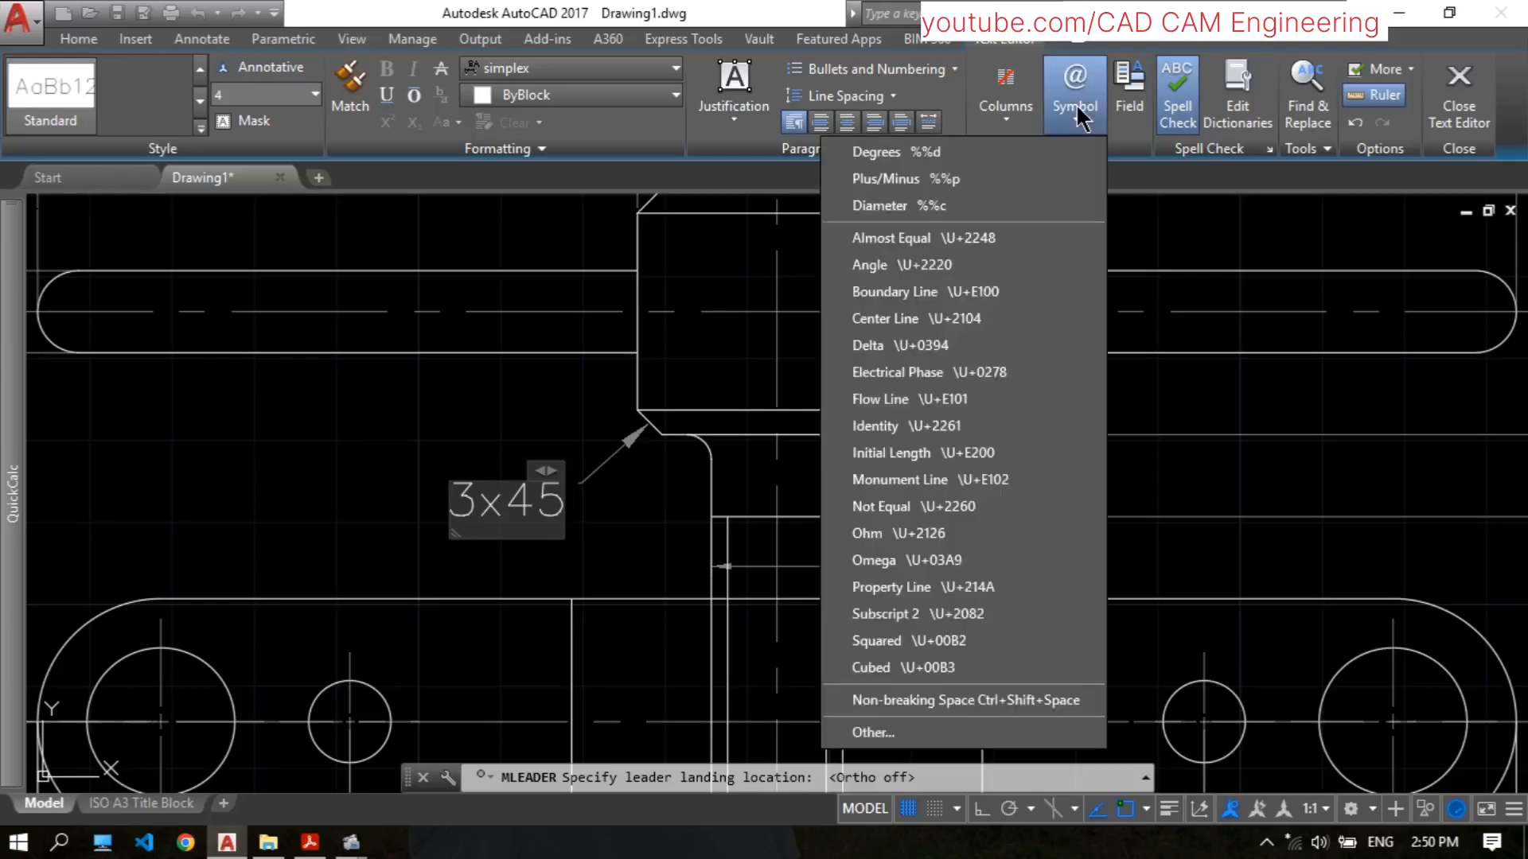
pyautogui.click(1018, 155)
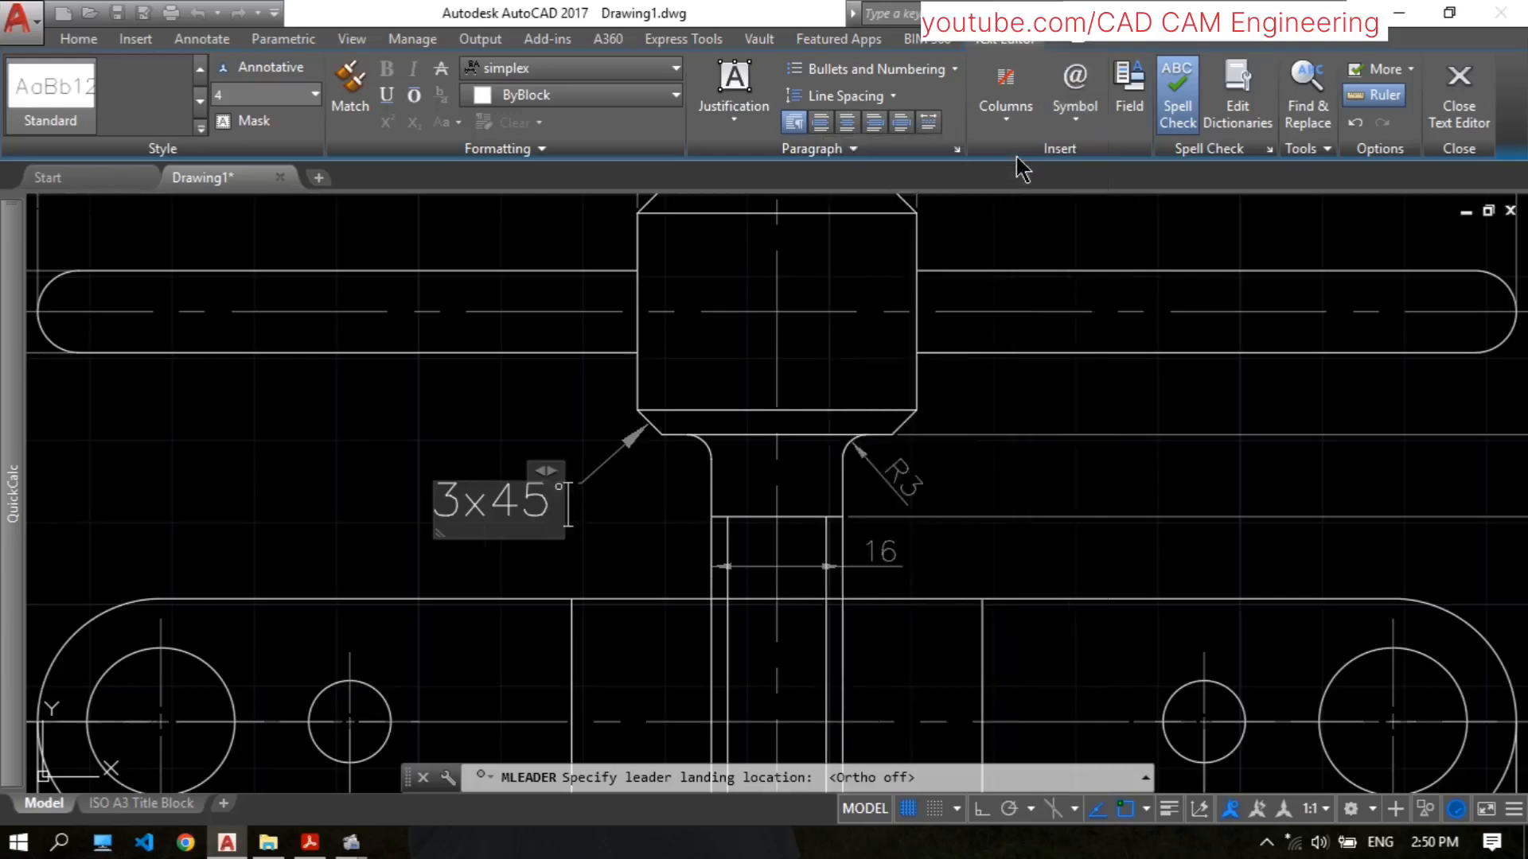
pyautogui.click(589, 419)
pyautogui.moveTo(556, 384); pyautogui.dragTo(635, 452, button='middle')
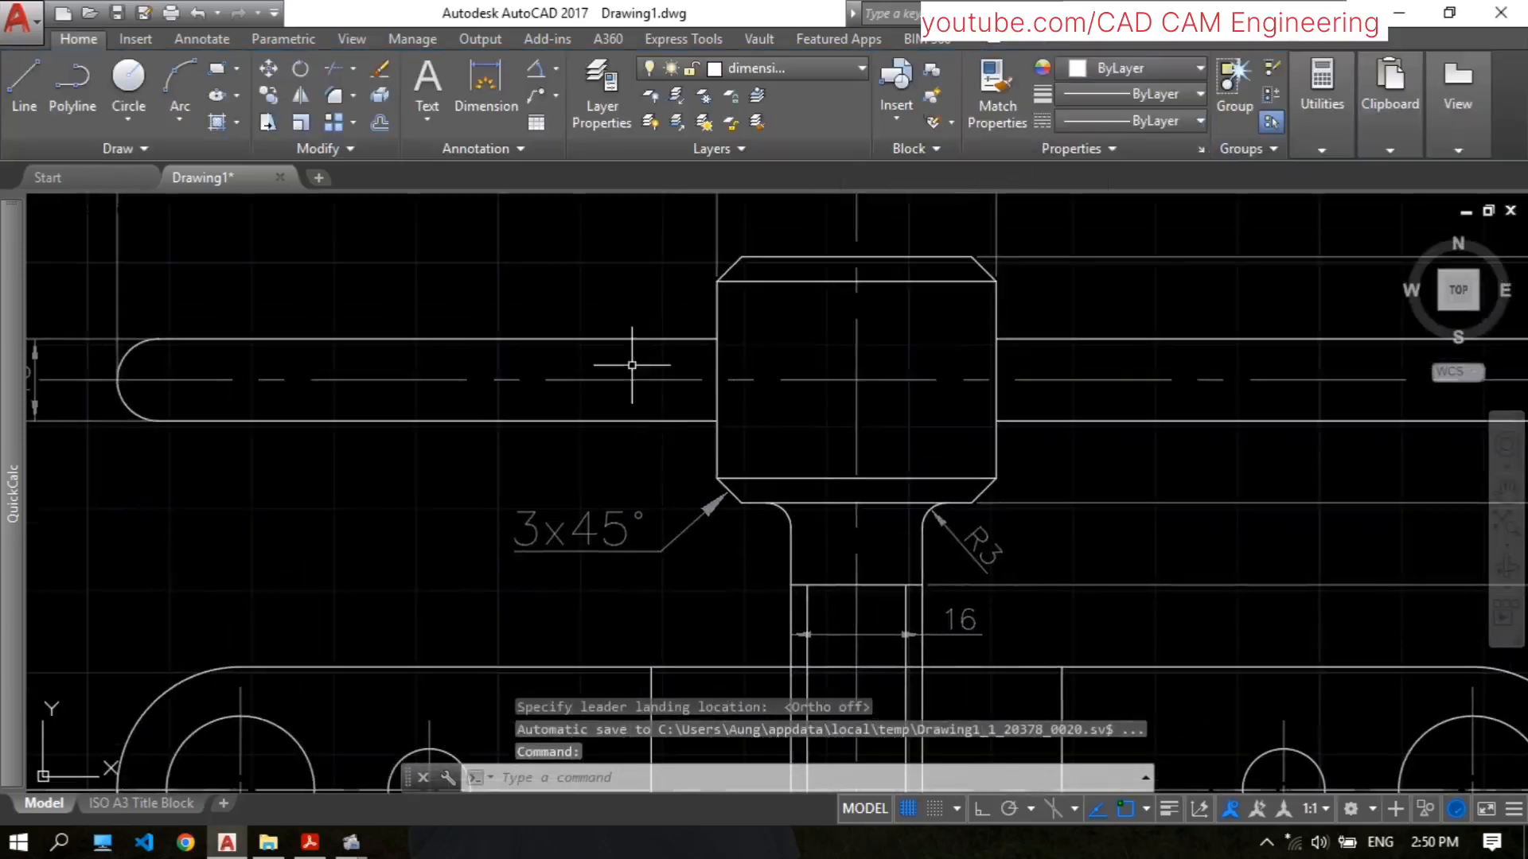
# Step: Try to set the text height of the lower chamfer's 3x45° leader to 3
pyautogui.scroll(-4, 632, 365)
pyautogui.scroll(4, 604, 488)
pyautogui.click(602, 488)
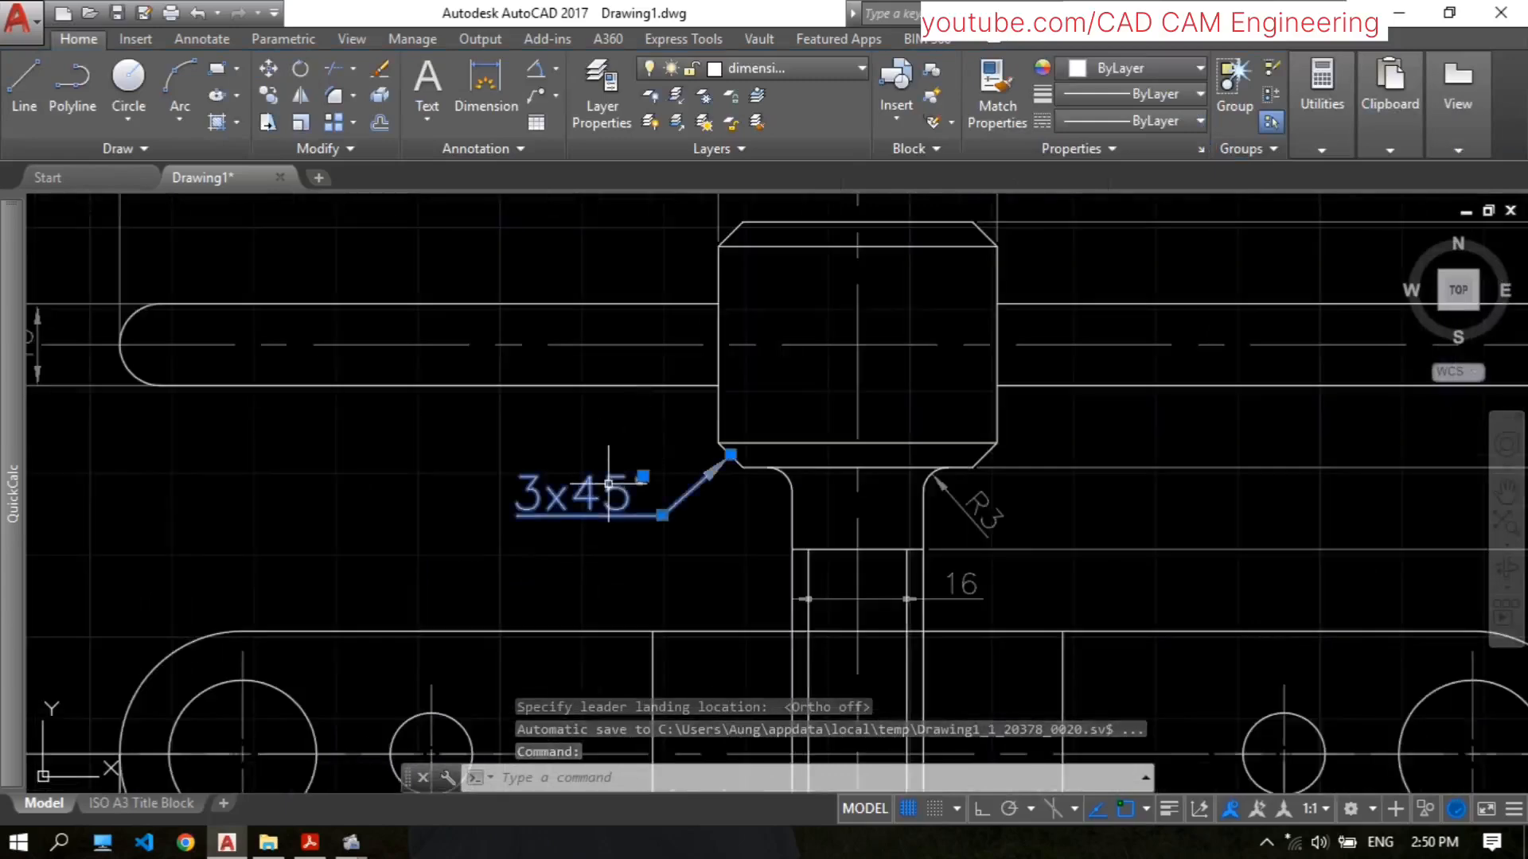
pyautogui.doubleClick(602, 488)
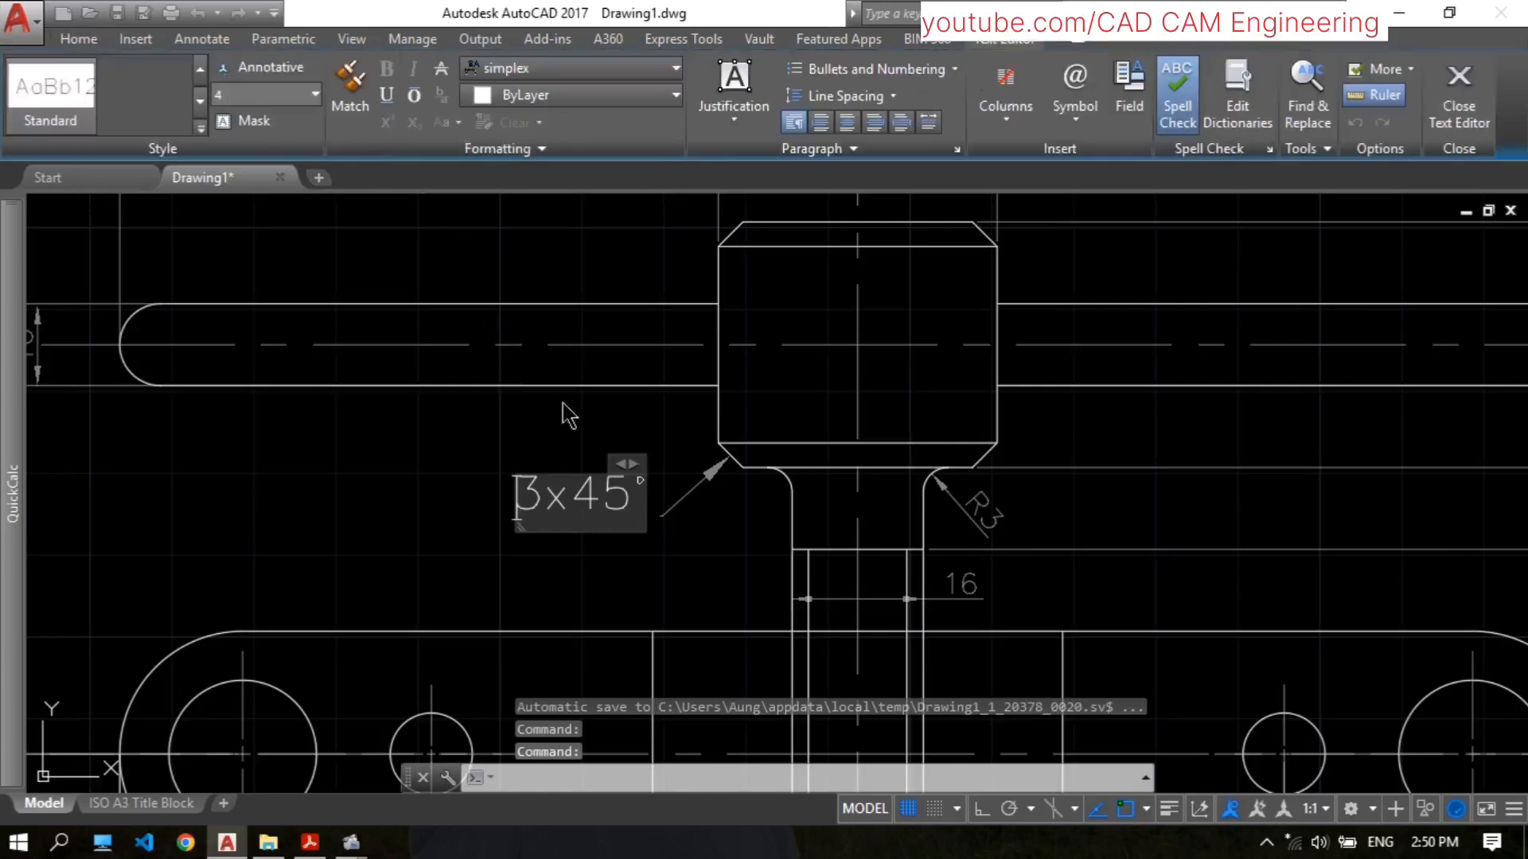
pyautogui.tripleClick(595, 485)
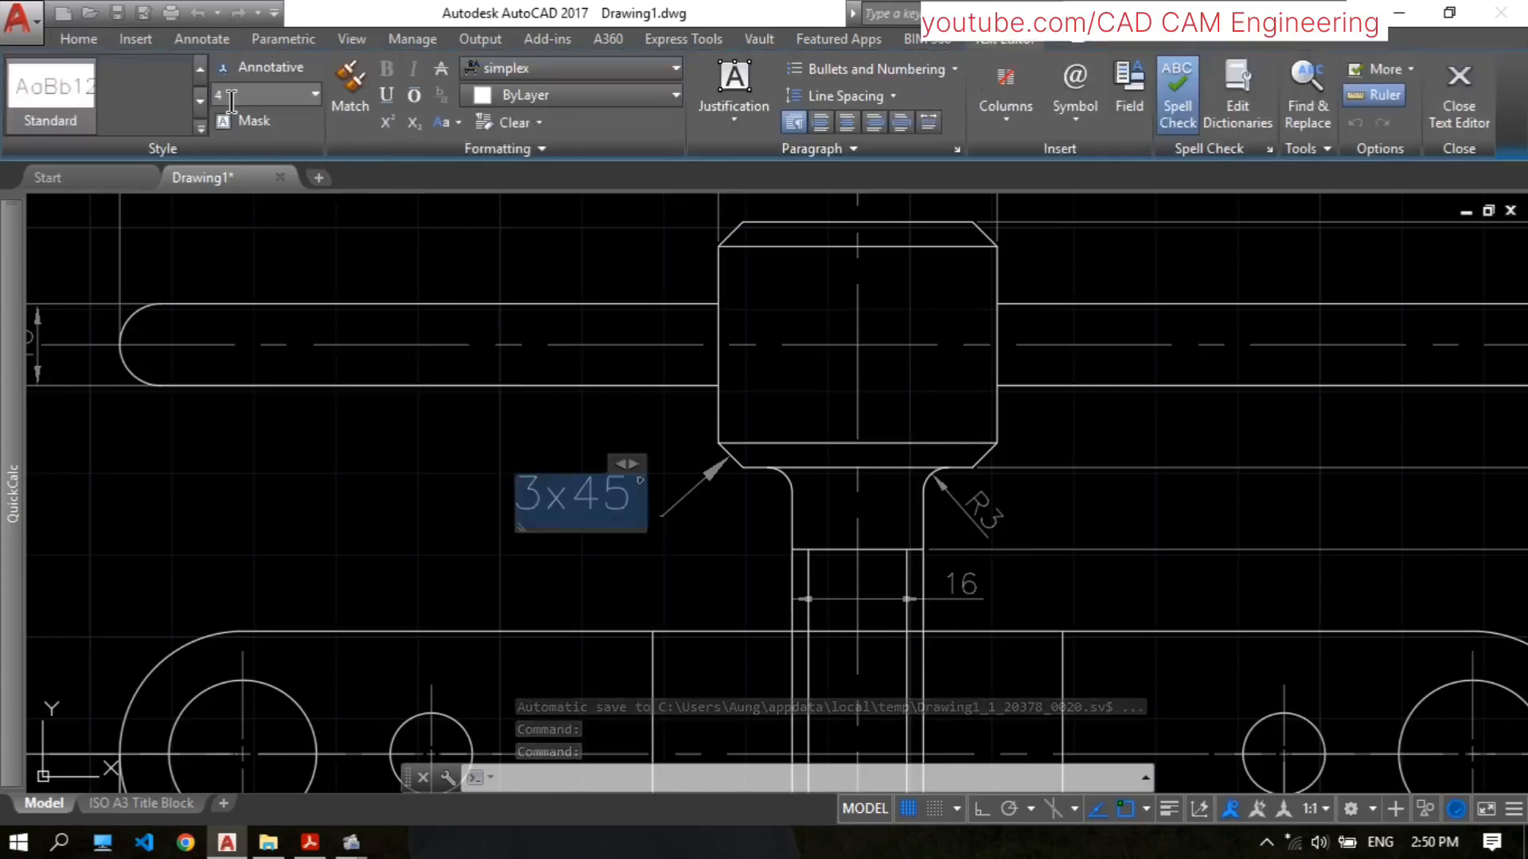
pyautogui.write('3')
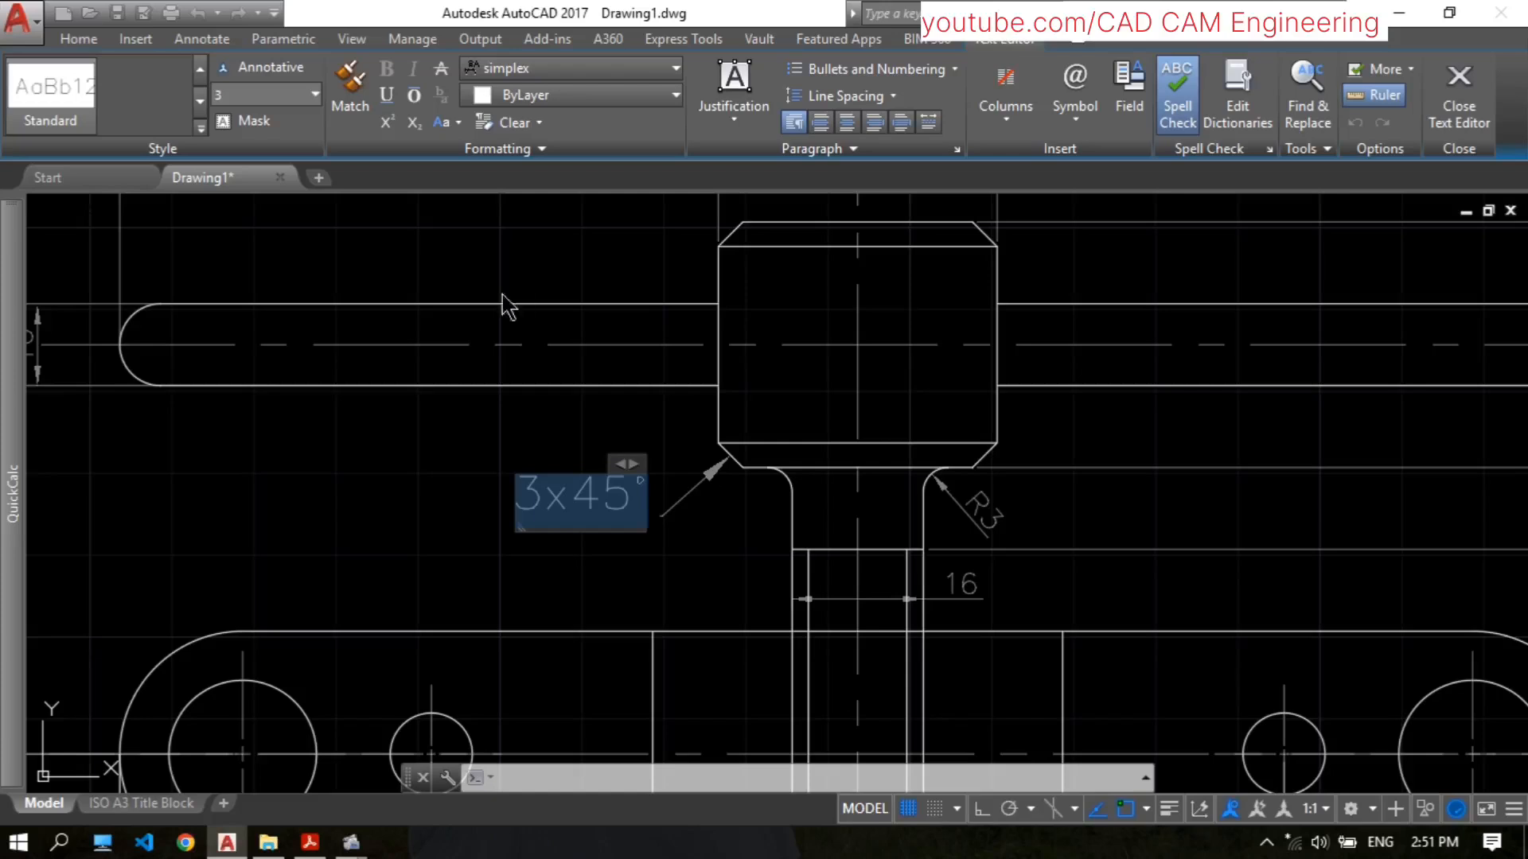
pyautogui.click(587, 261)
pyautogui.scroll(-2, 669, 378)
pyautogui.moveTo(661, 374); pyautogui.dragTo(645, 434, button='middle')
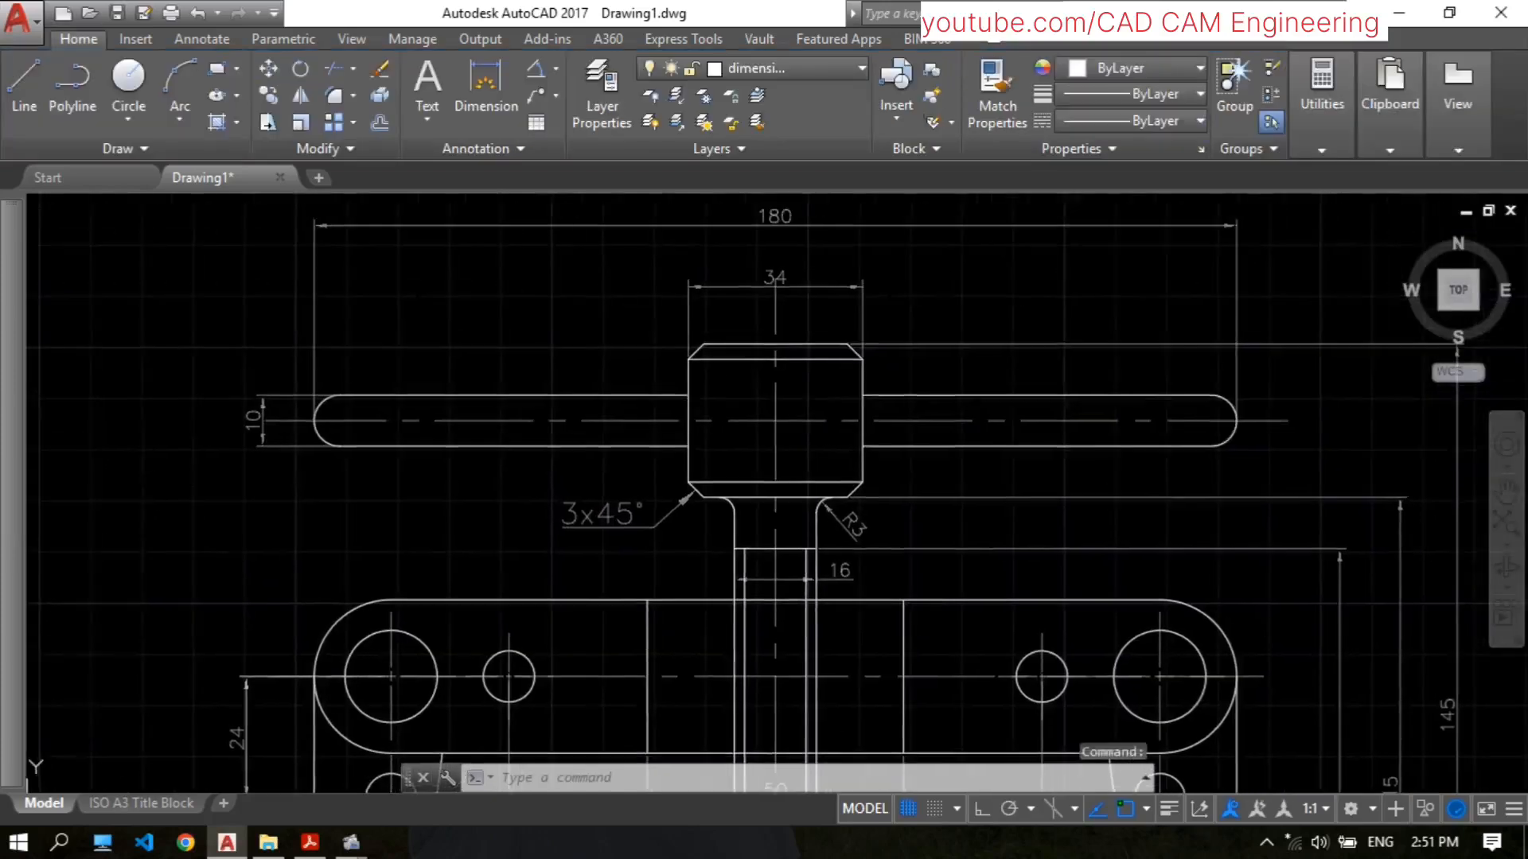
# Step: Add a multileader reading 3x45° to the screw head's upper-left chamfer, with its landing up and to the left
pyautogui.click(538, 102)
pyautogui.scroll(4, 700, 366)
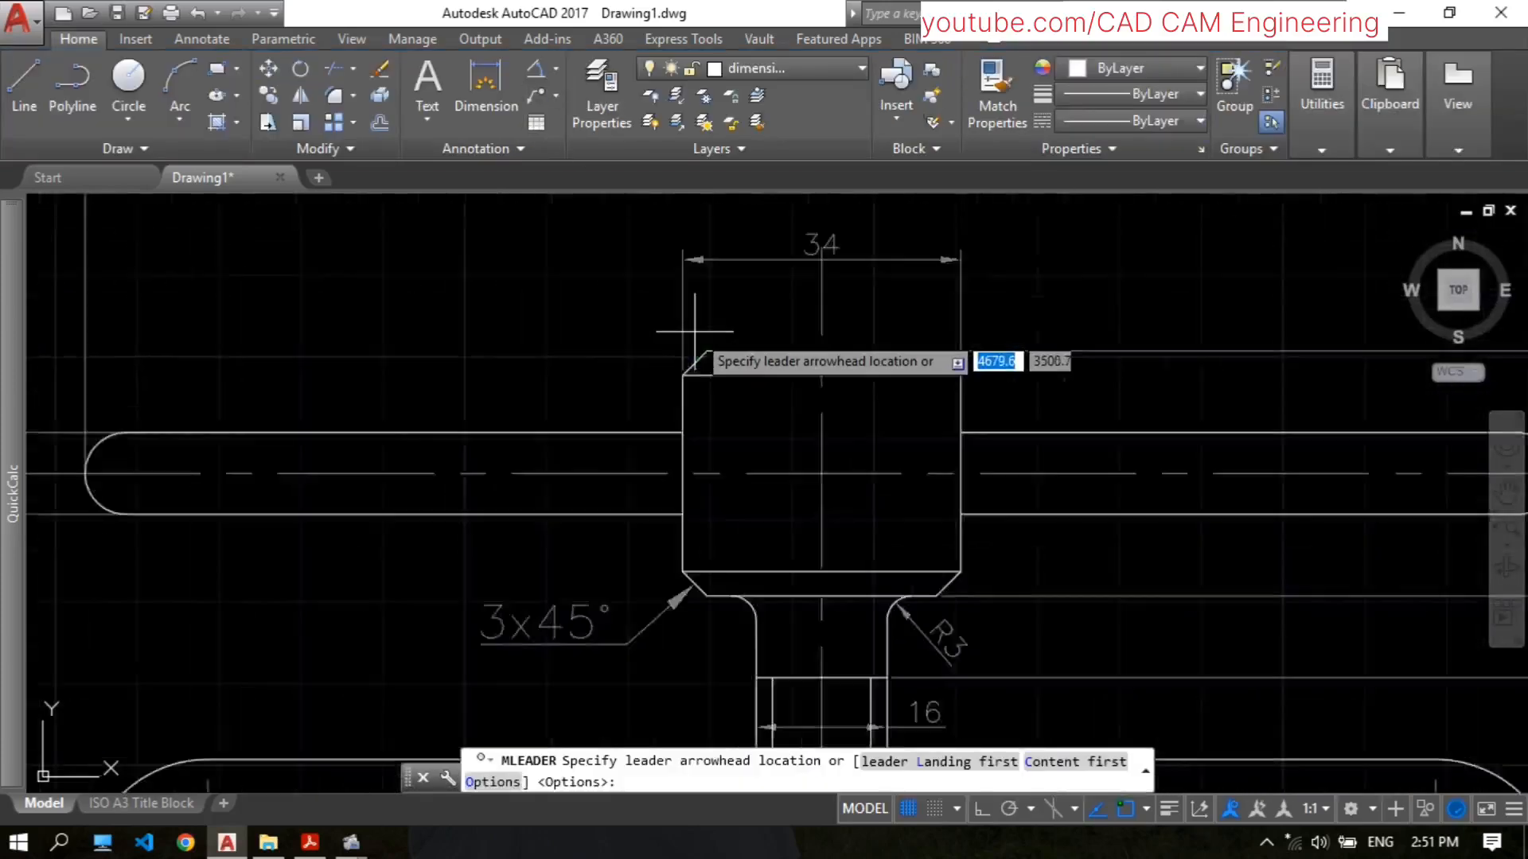
pyautogui.click(698, 372)
pyautogui.scroll(-2, 501, 276)
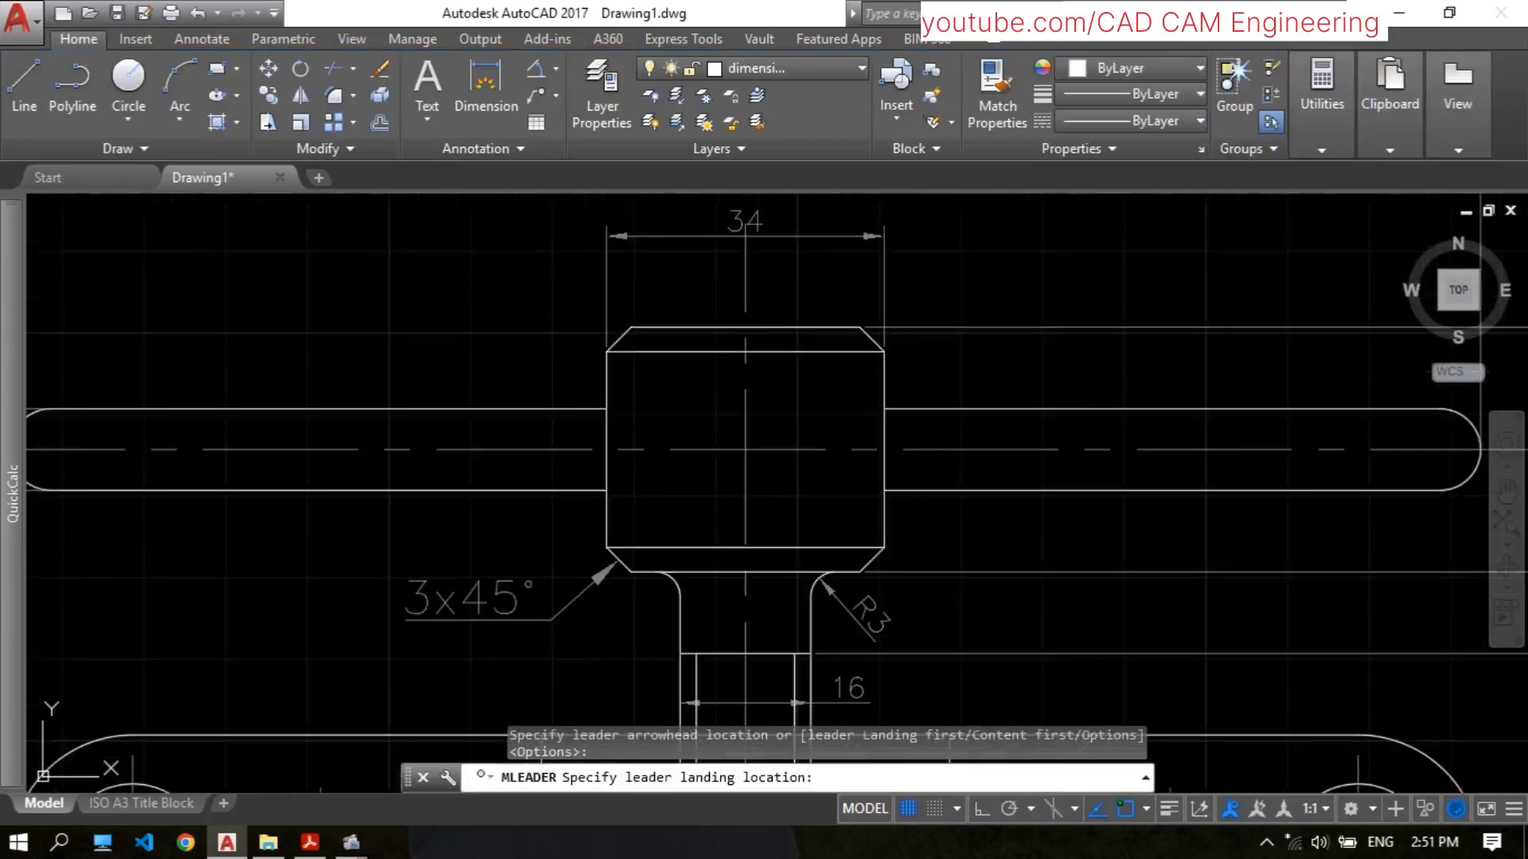
pyautogui.click(591, 282)
pyautogui.write('3x')
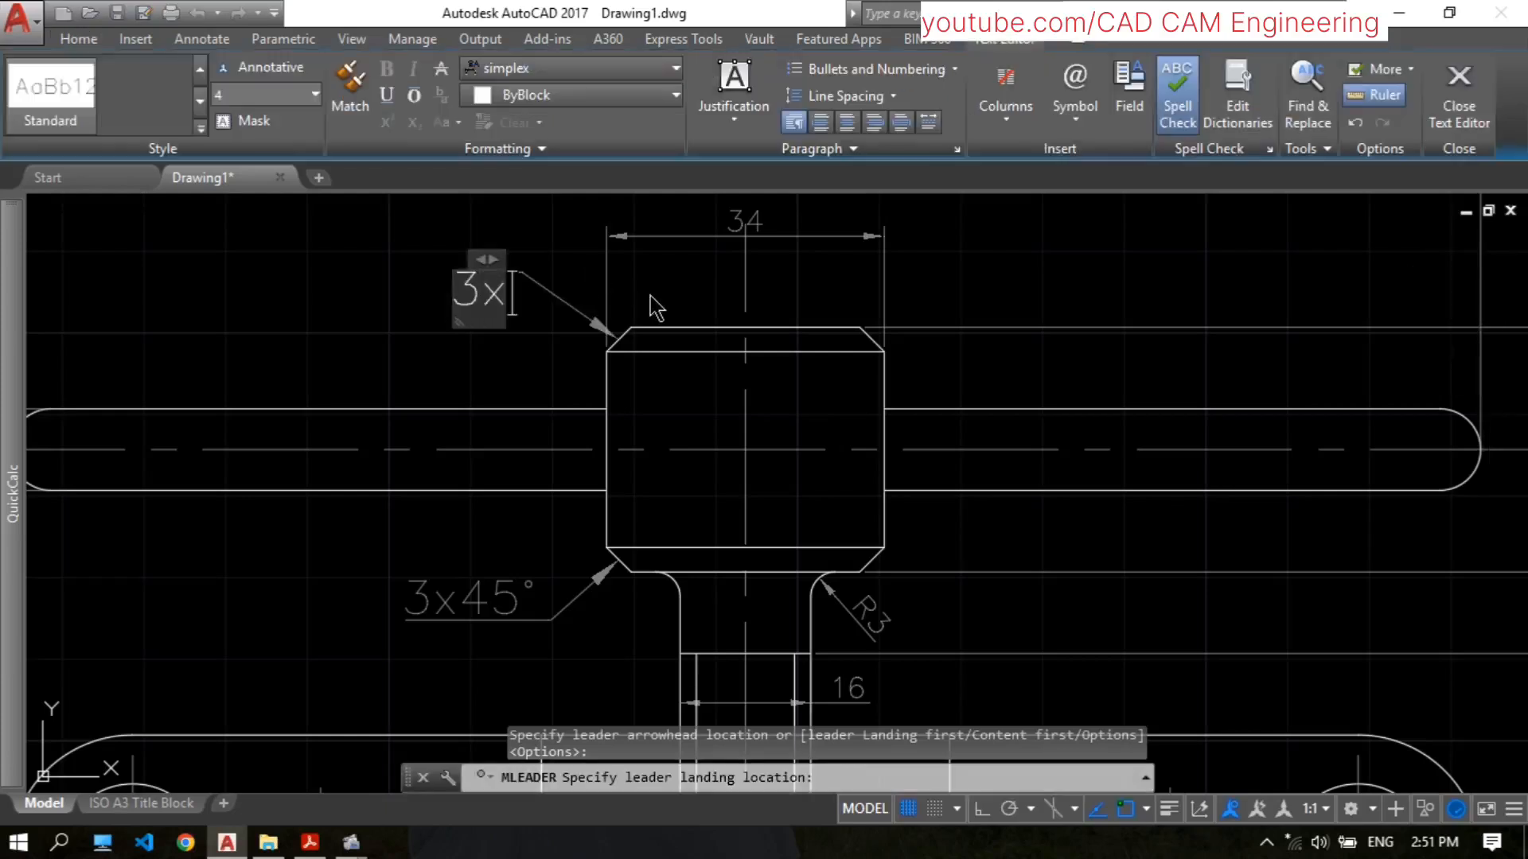
pyautogui.write('45')
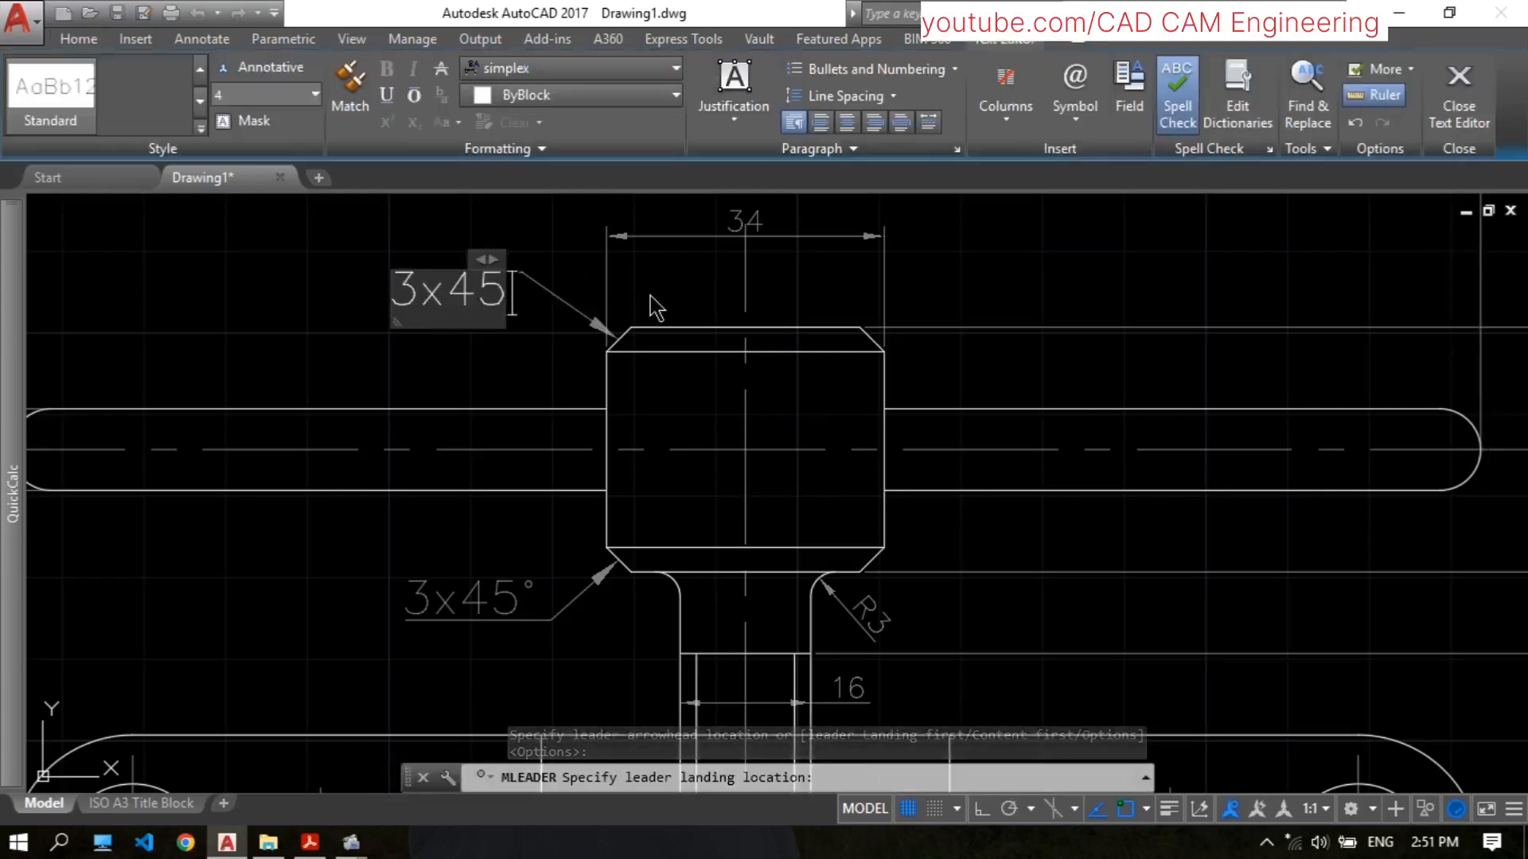
pyautogui.click(1074, 103)
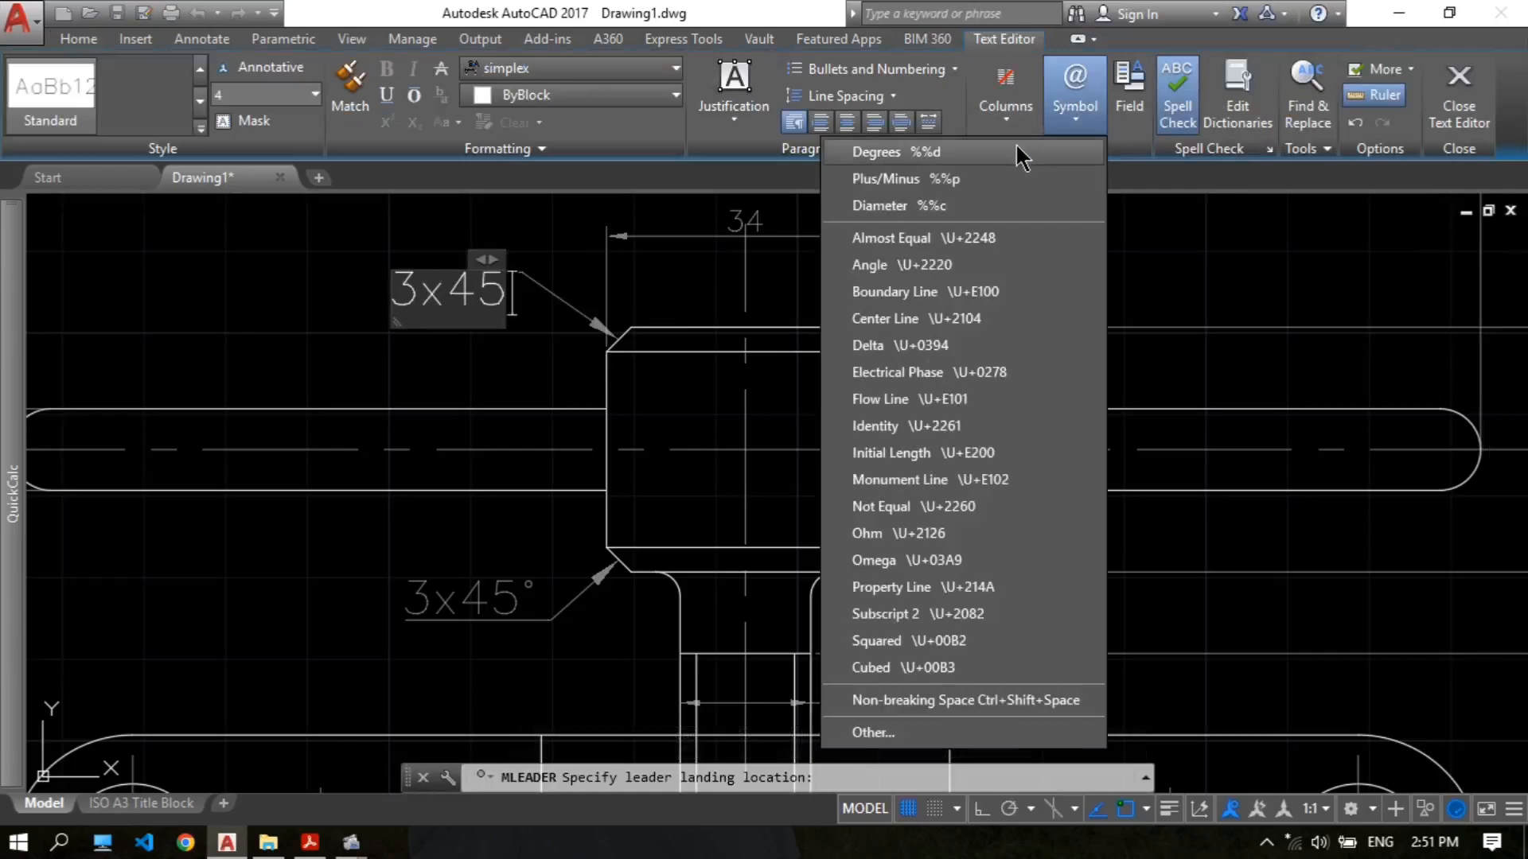
pyautogui.click(1023, 153)
pyautogui.click(587, 256)
# Step: Review the fully dimensioned screw puller, checking the leaders and dimensions around the head, crossbar and jaws
pyautogui.scroll(-3, 930, 391)
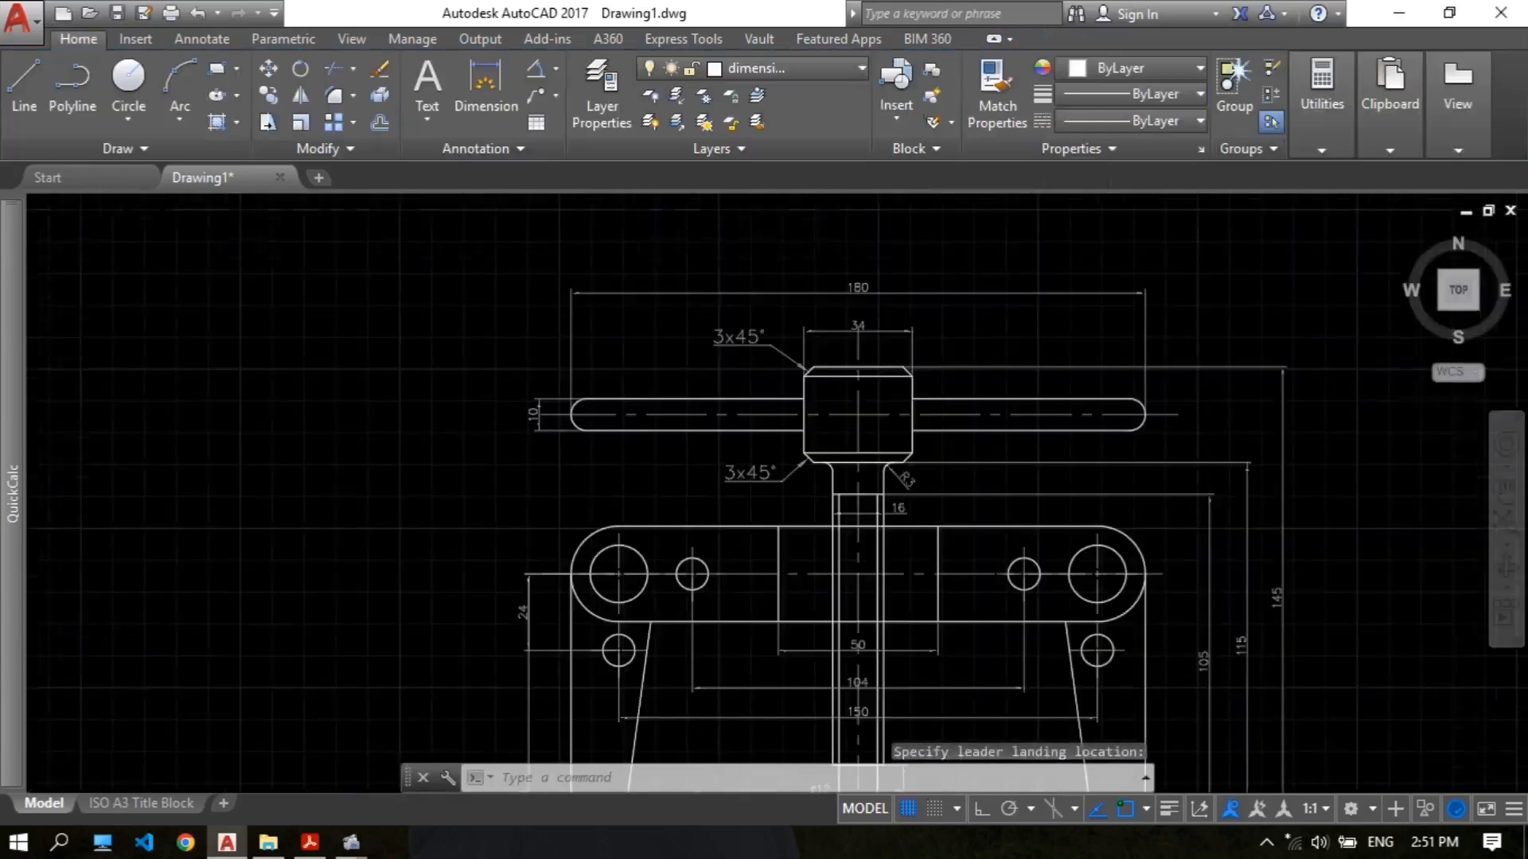
pyautogui.moveTo(1002, 559)
pyautogui.mouseDown(button='middle')
pyautogui.moveTo(824, 432)
pyautogui.moveTo(797, 427)
pyautogui.moveTo(747, 455)
pyautogui.mouseUp(button='middle')
pyautogui.scroll(2, 796, 426)
pyautogui.scroll(-2, 795, 427)
pyautogui.scroll(2, 686, 345)
pyautogui.scroll(-2, 686, 345)
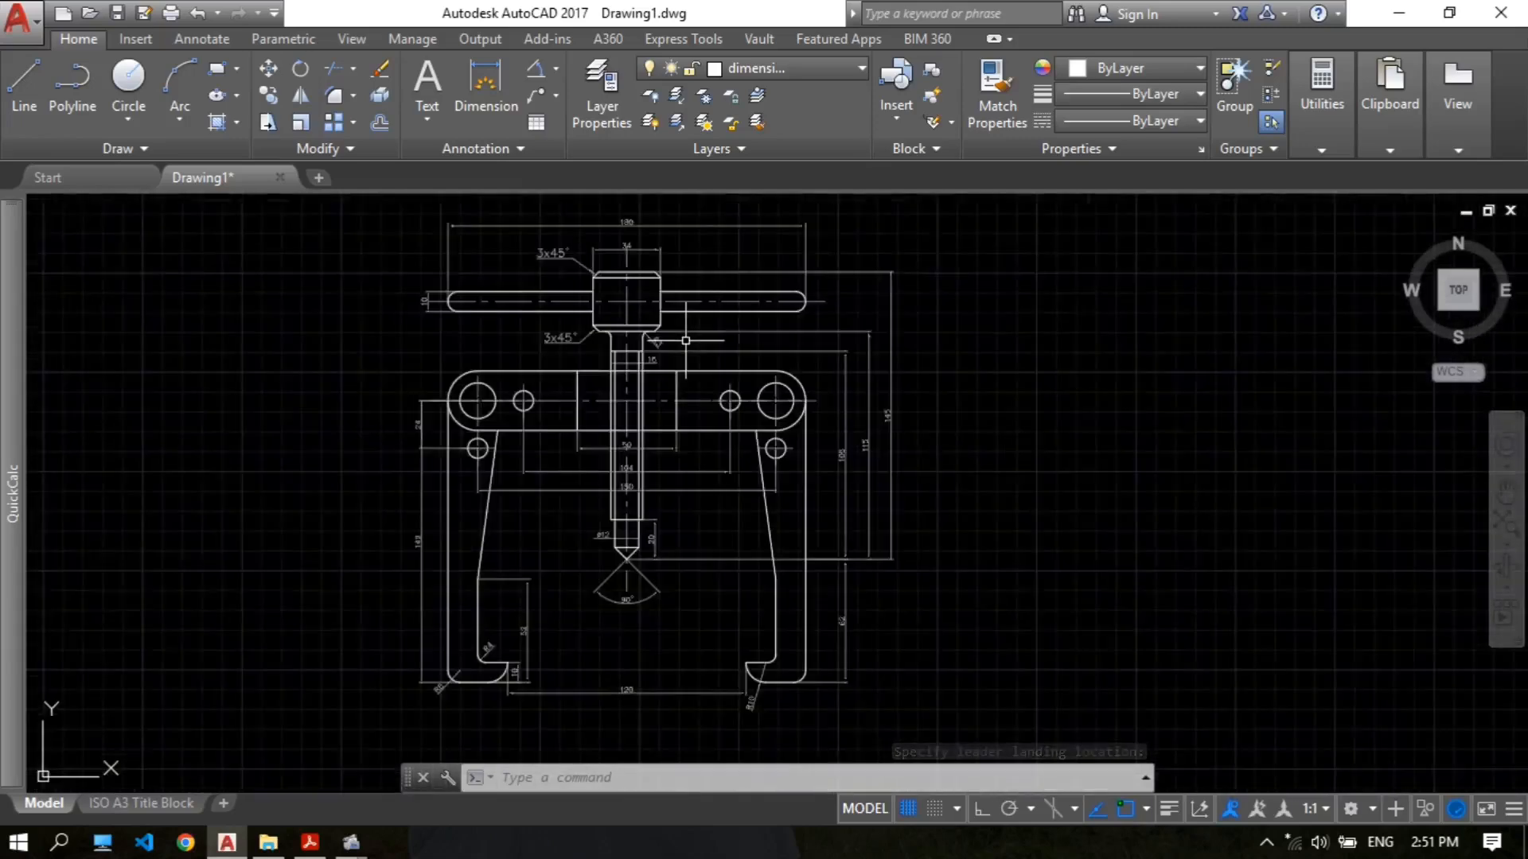
pyautogui.moveTo(686, 346); pyautogui.dragTo(708, 331, button='middle')
pyautogui.scroll(2, 688, 360)
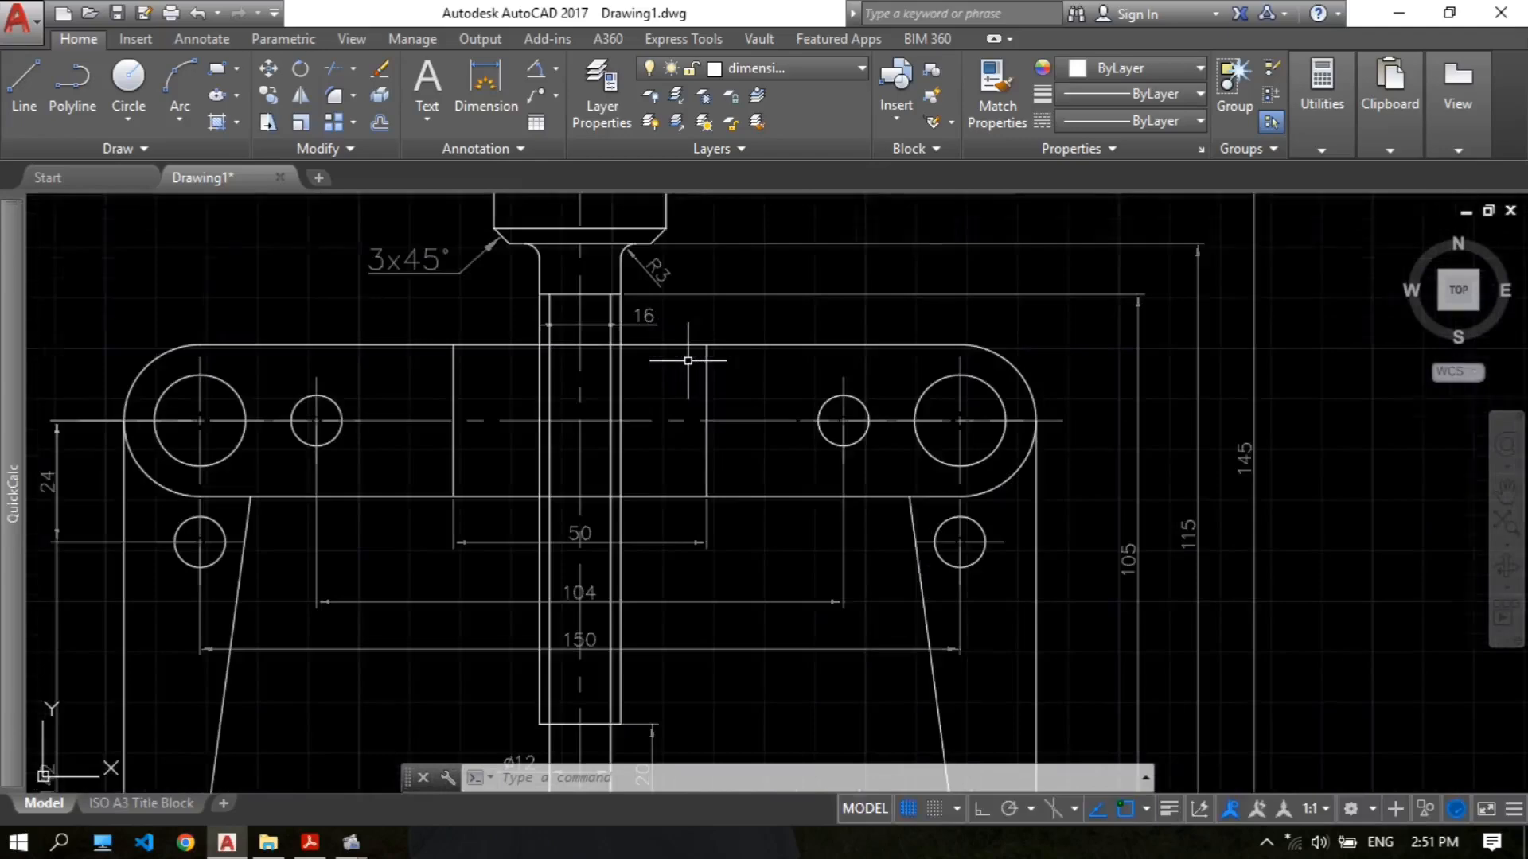
pyautogui.scroll(-2, 692, 351)
pyautogui.moveTo(706, 316); pyautogui.dragTo(685, 328, button='middle')
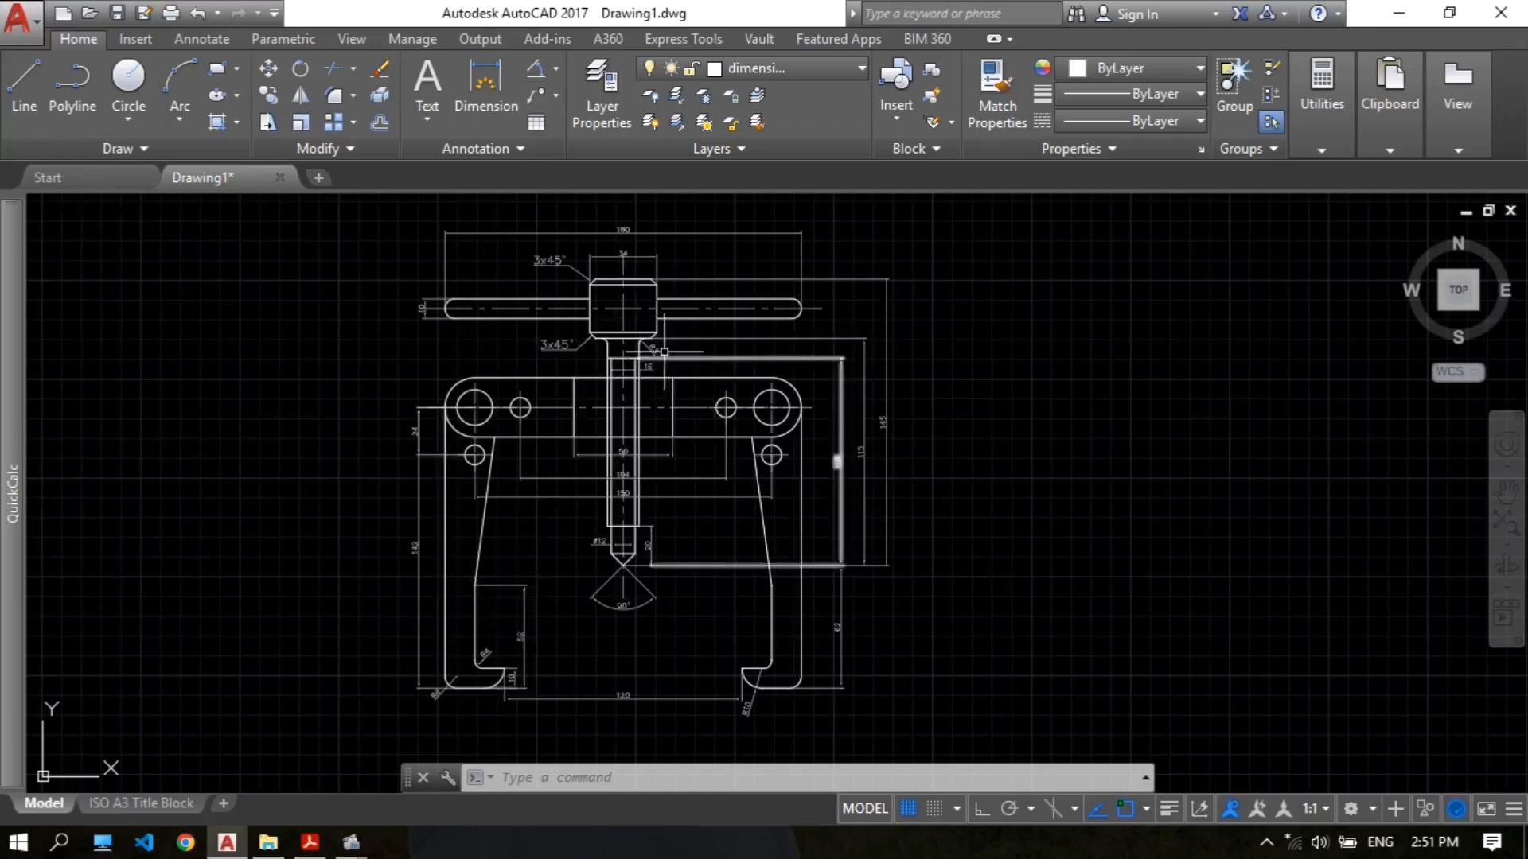
# Step: Switch from model space to the ISO A3 Title Block layout
pyautogui.click(145, 802)
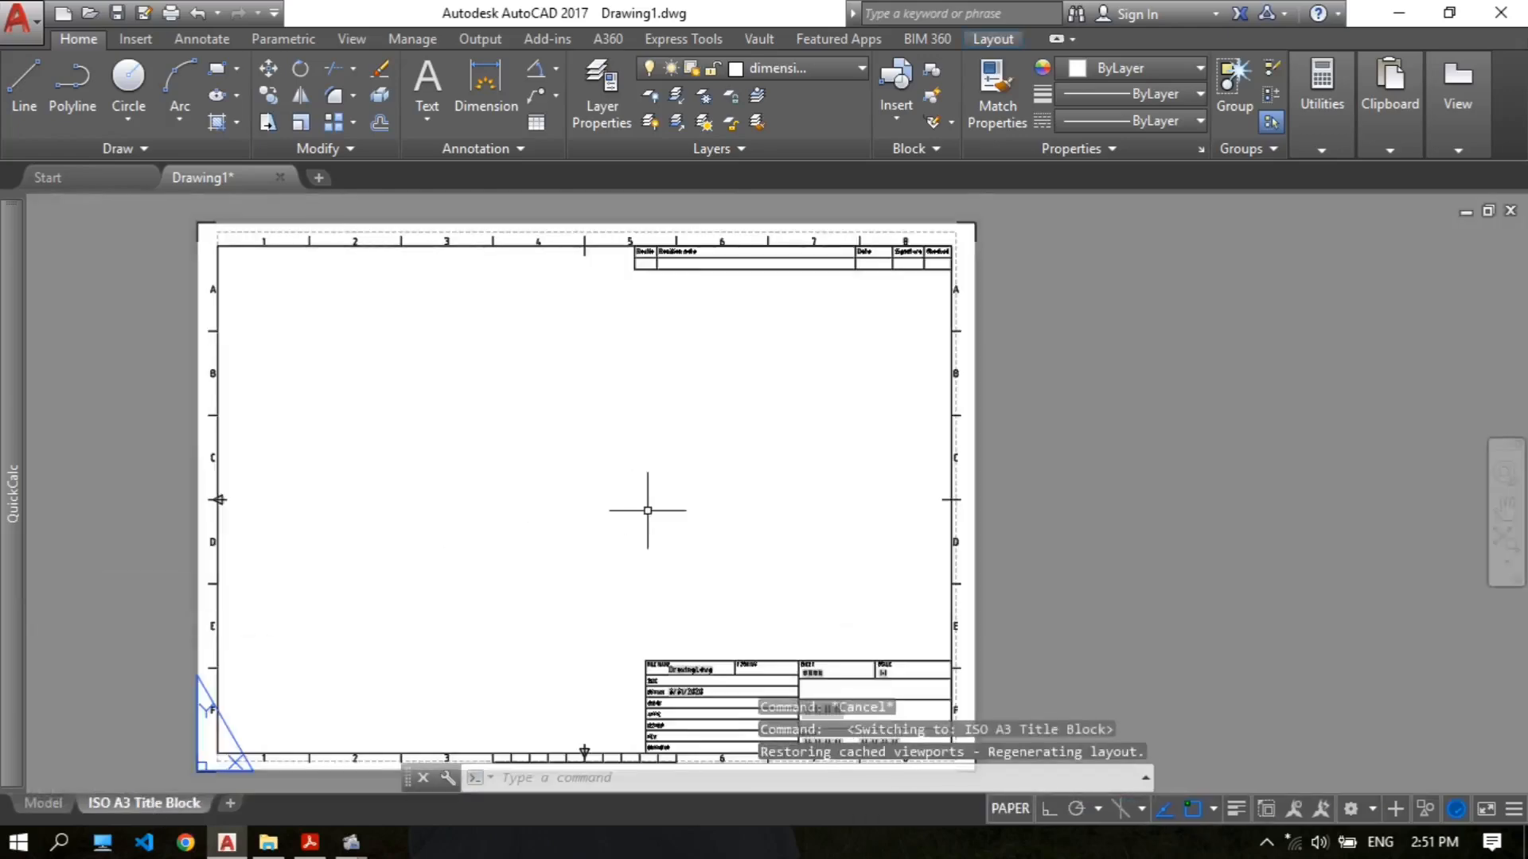
# Step: Create a viewport with the active model configuration, spanning from the frame's lower-left corner to just below the left part of the revision table
pyautogui.moveTo(648, 510); pyautogui.dragTo(645, 404, button='middle')
pyautogui.scroll(4, 806, 646)
pyautogui.scroll(-4, 770, 571)
pyautogui.moveTo(517, 398); pyautogui.dragTo(612, 565, button='middle')
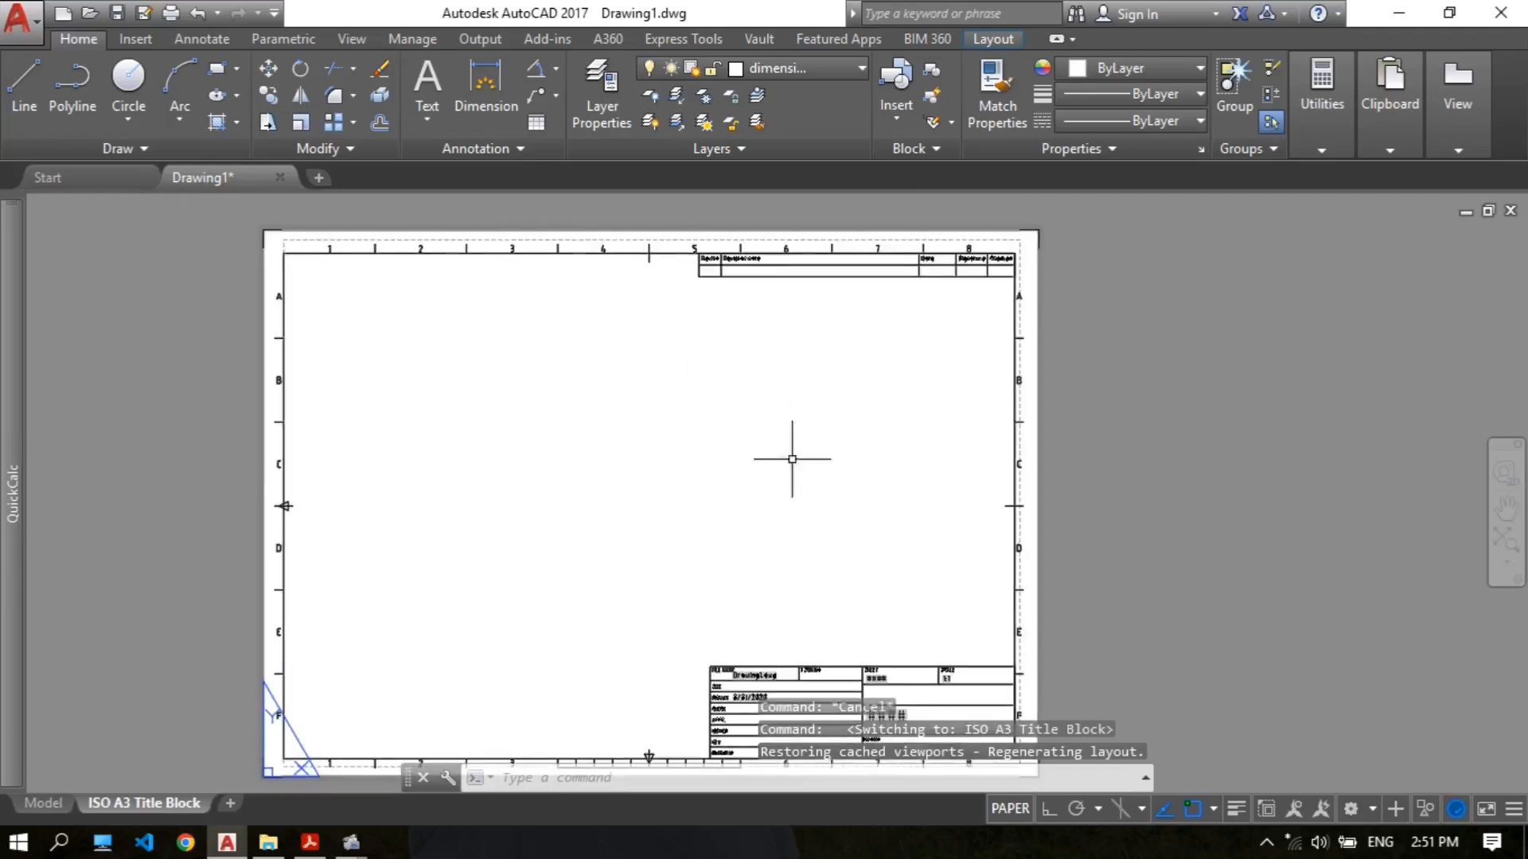
pyautogui.moveTo(792, 459); pyautogui.dragTo(779, 396, button='middle')
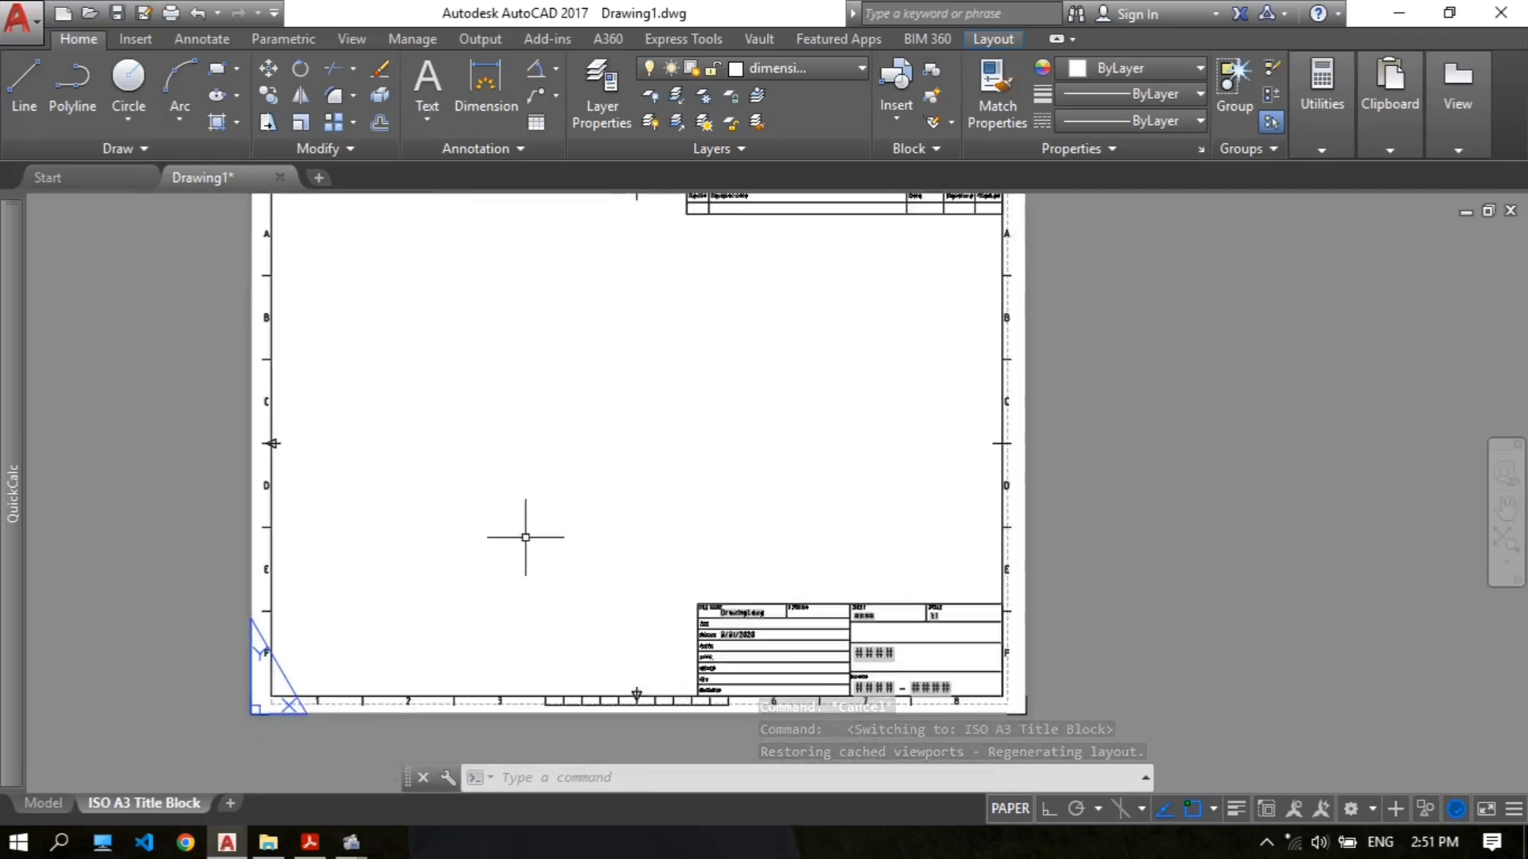
pyautogui.write('p')
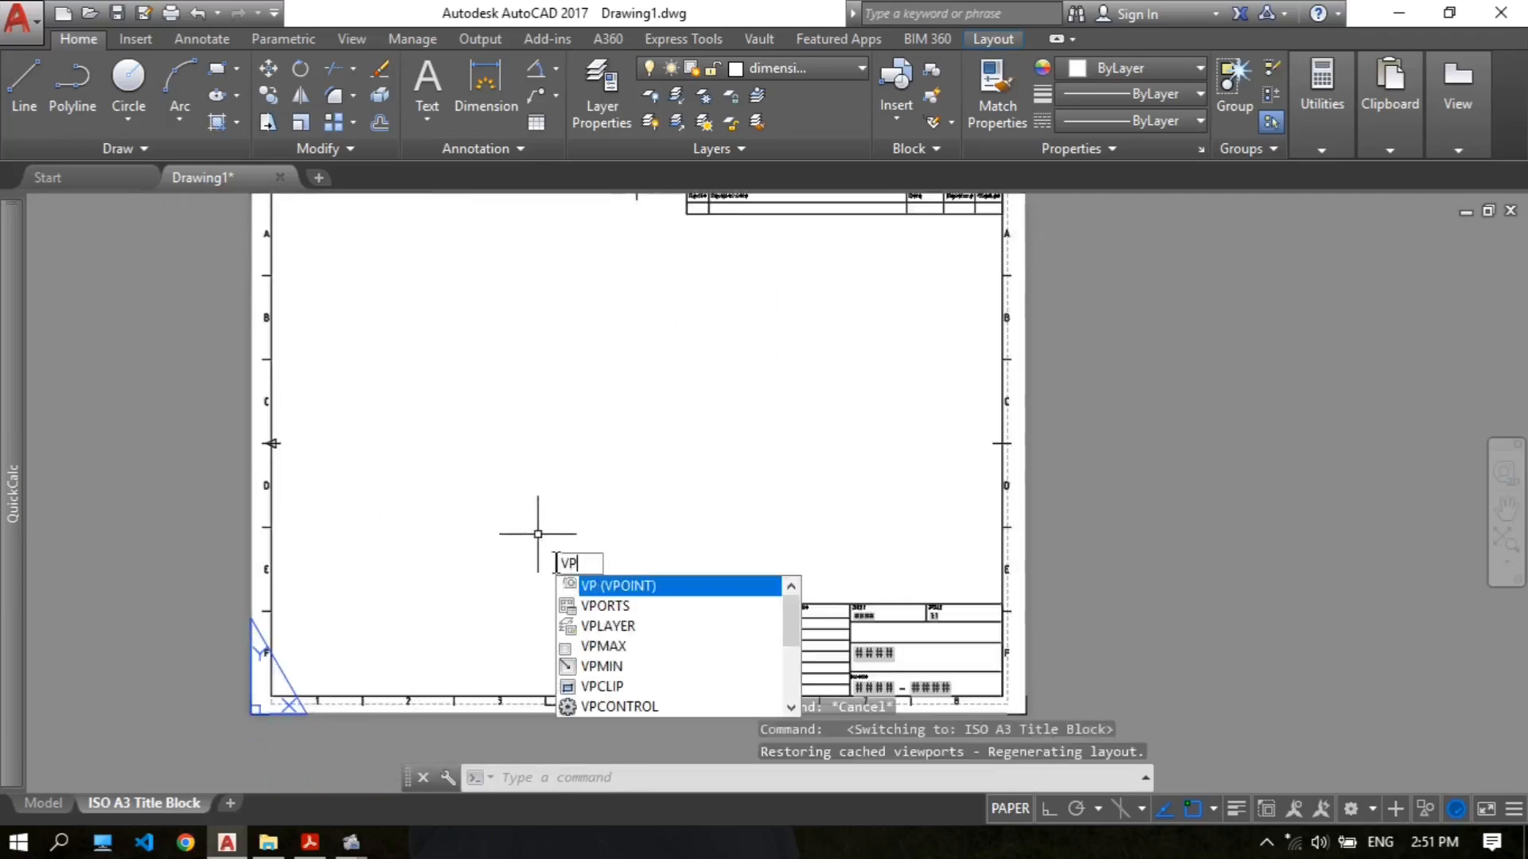
pyautogui.click(634, 604)
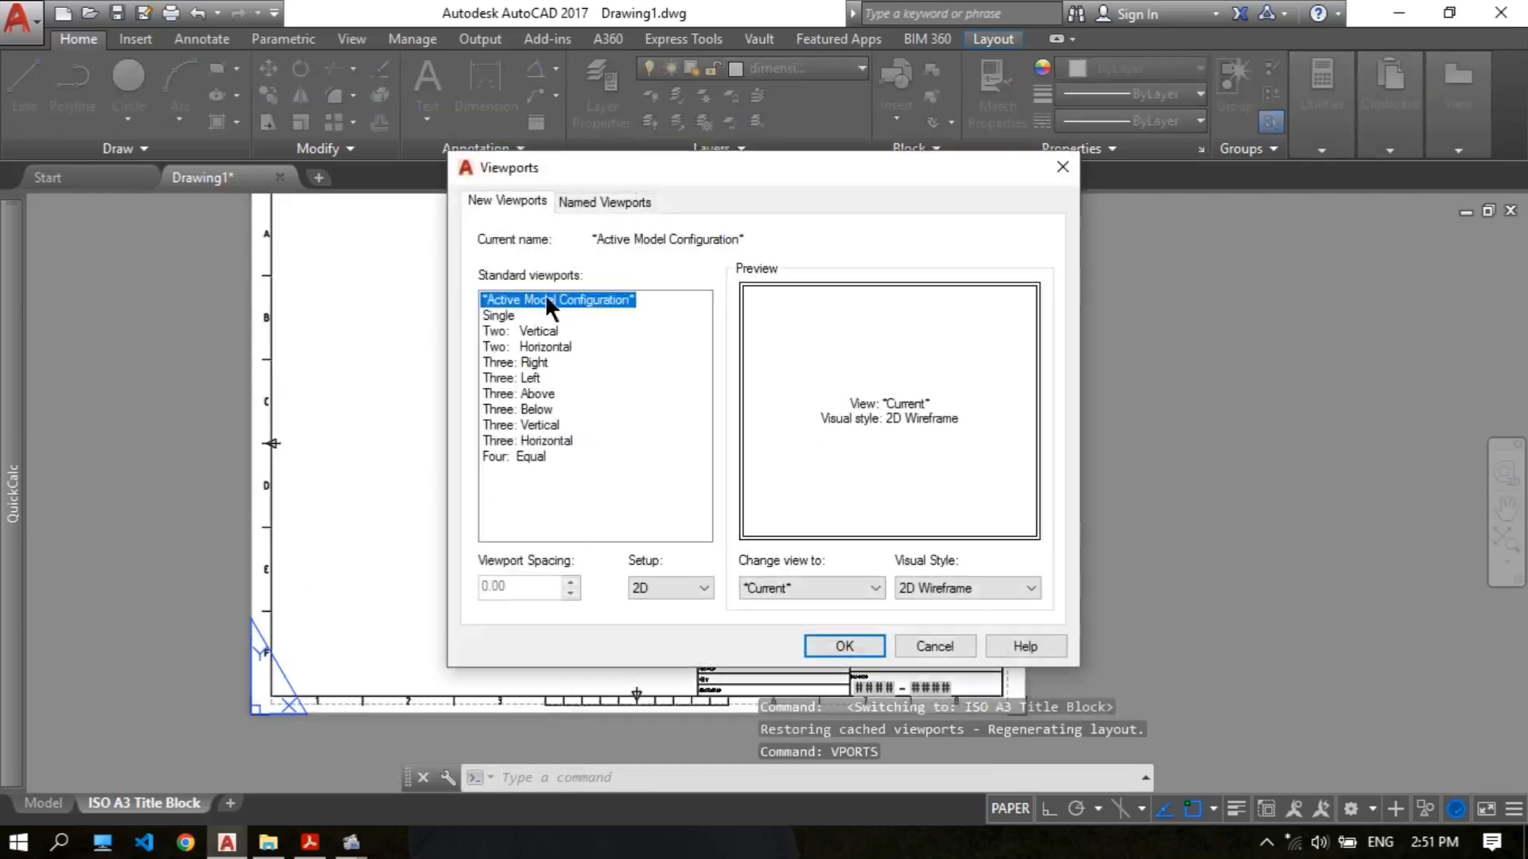
pyautogui.click(829, 641)
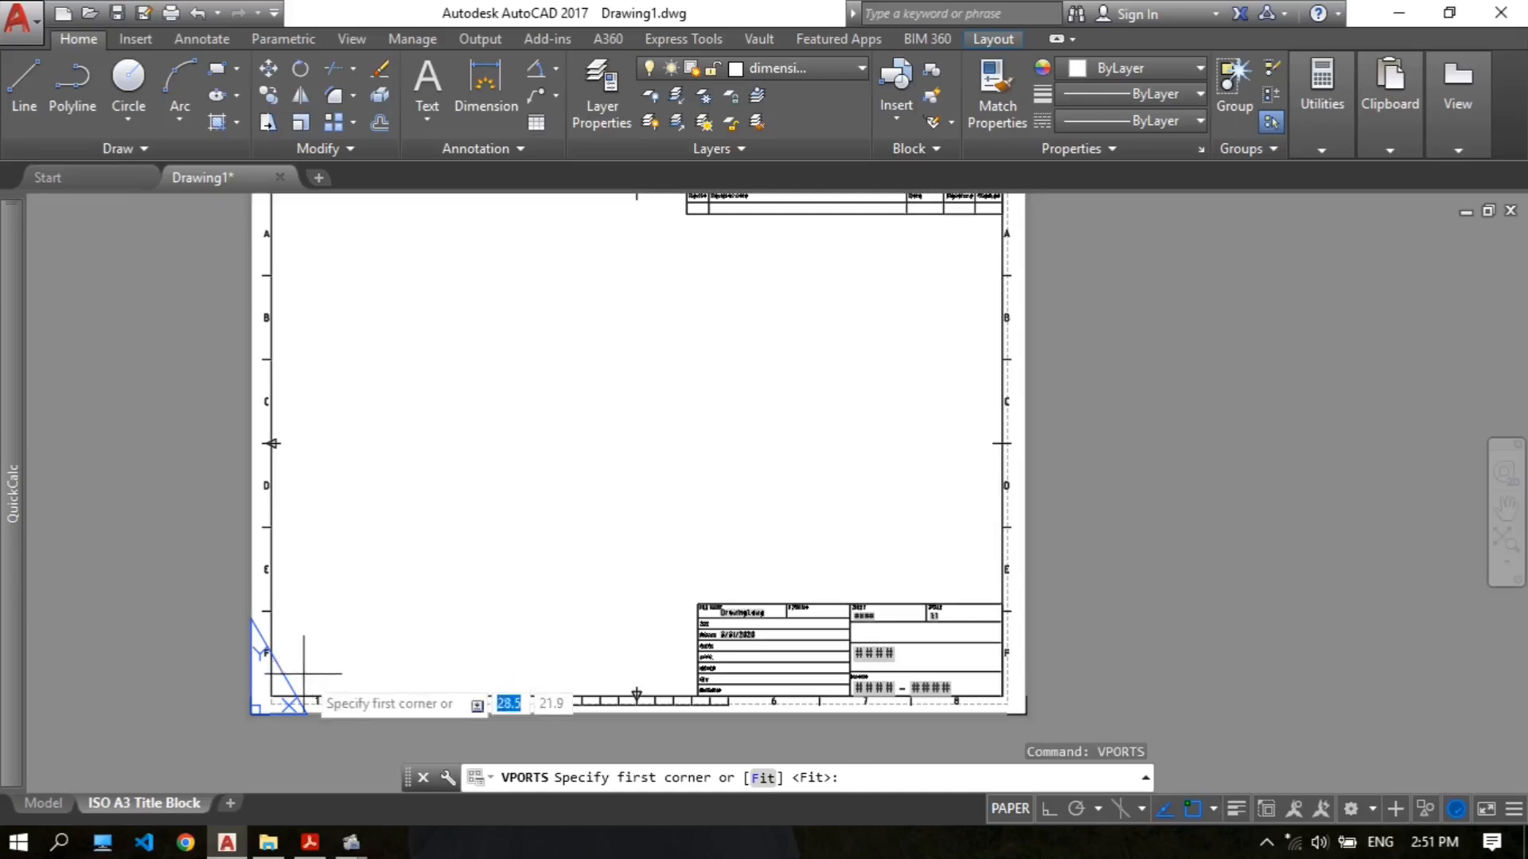
pyautogui.click(292, 674)
pyautogui.moveTo(443, 461); pyautogui.dragTo(412, 565, button='middle')
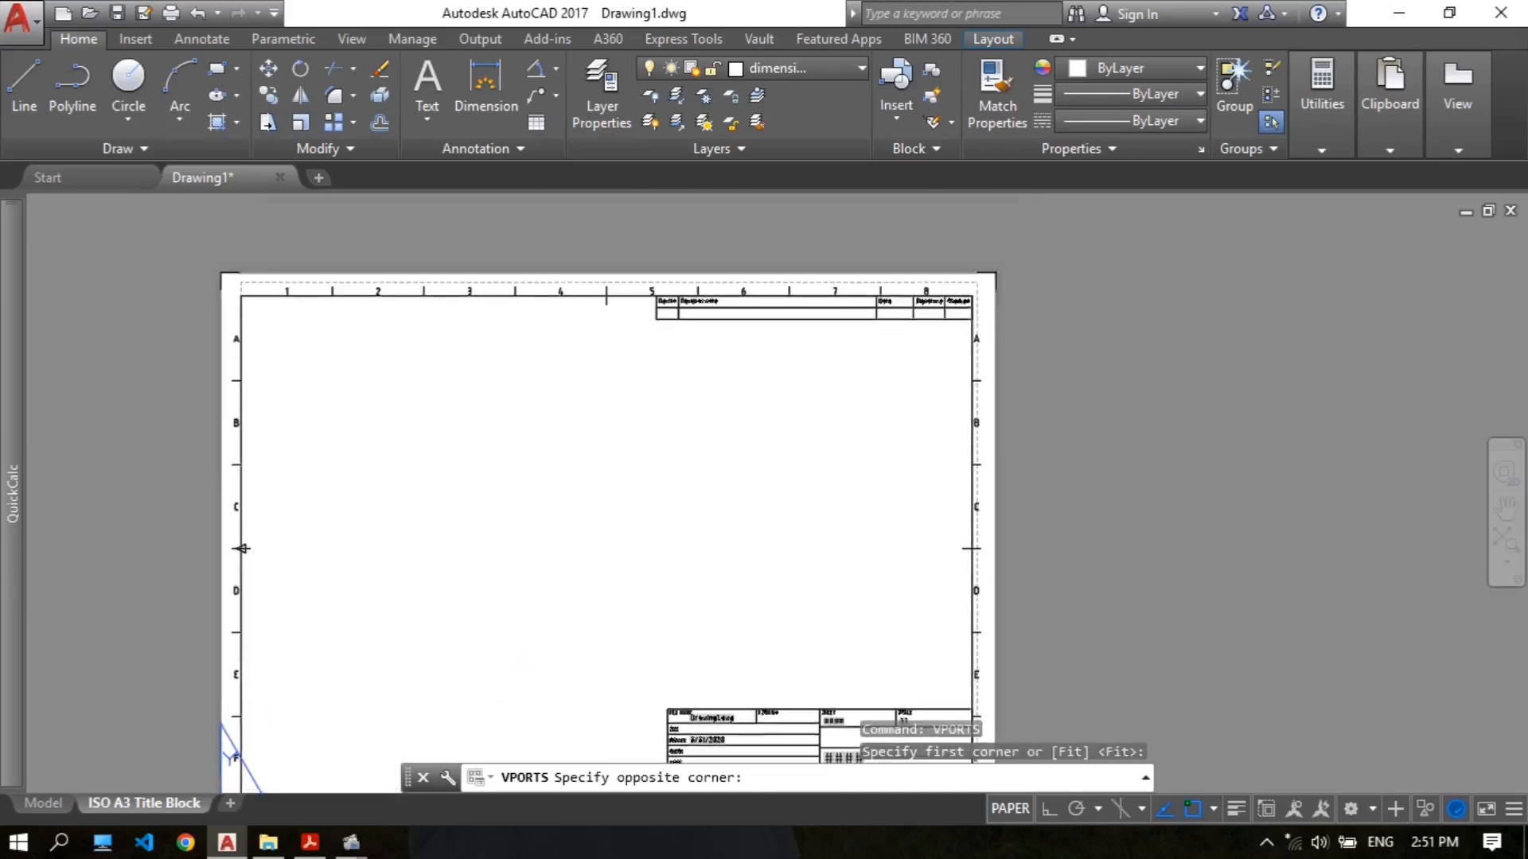
pyautogui.click(738, 333)
# Step: Shift the puller down inside the viewport, turn off the viewport's grid, and return to paper space
pyautogui.scroll(-2, 656, 465)
pyautogui.moveTo(650, 467); pyautogui.dragTo(661, 338, button='middle')
pyautogui.scroll(2, 658, 338)
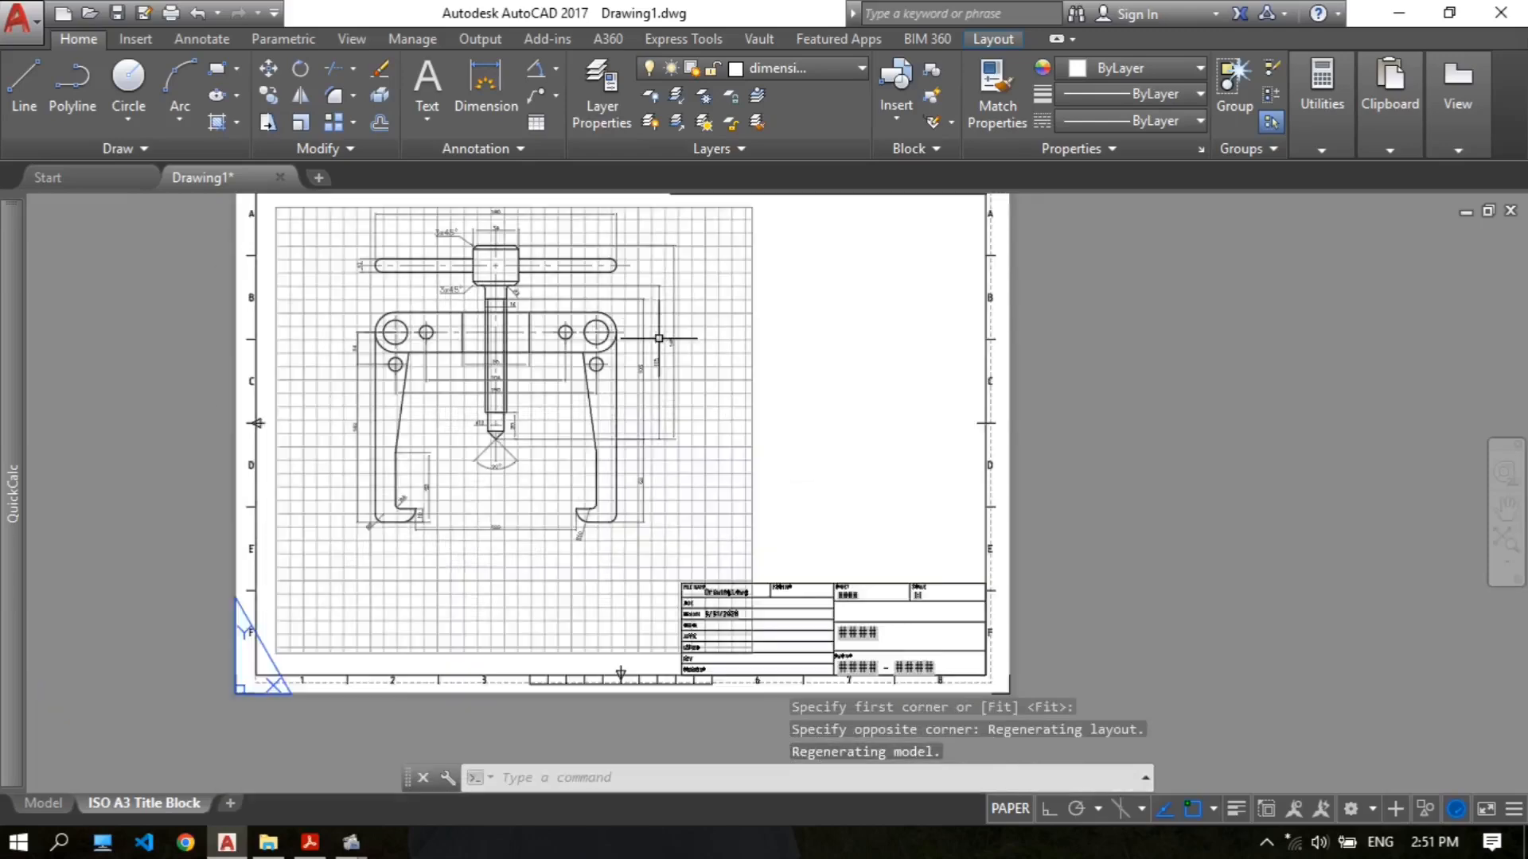
pyautogui.click(1010, 808)
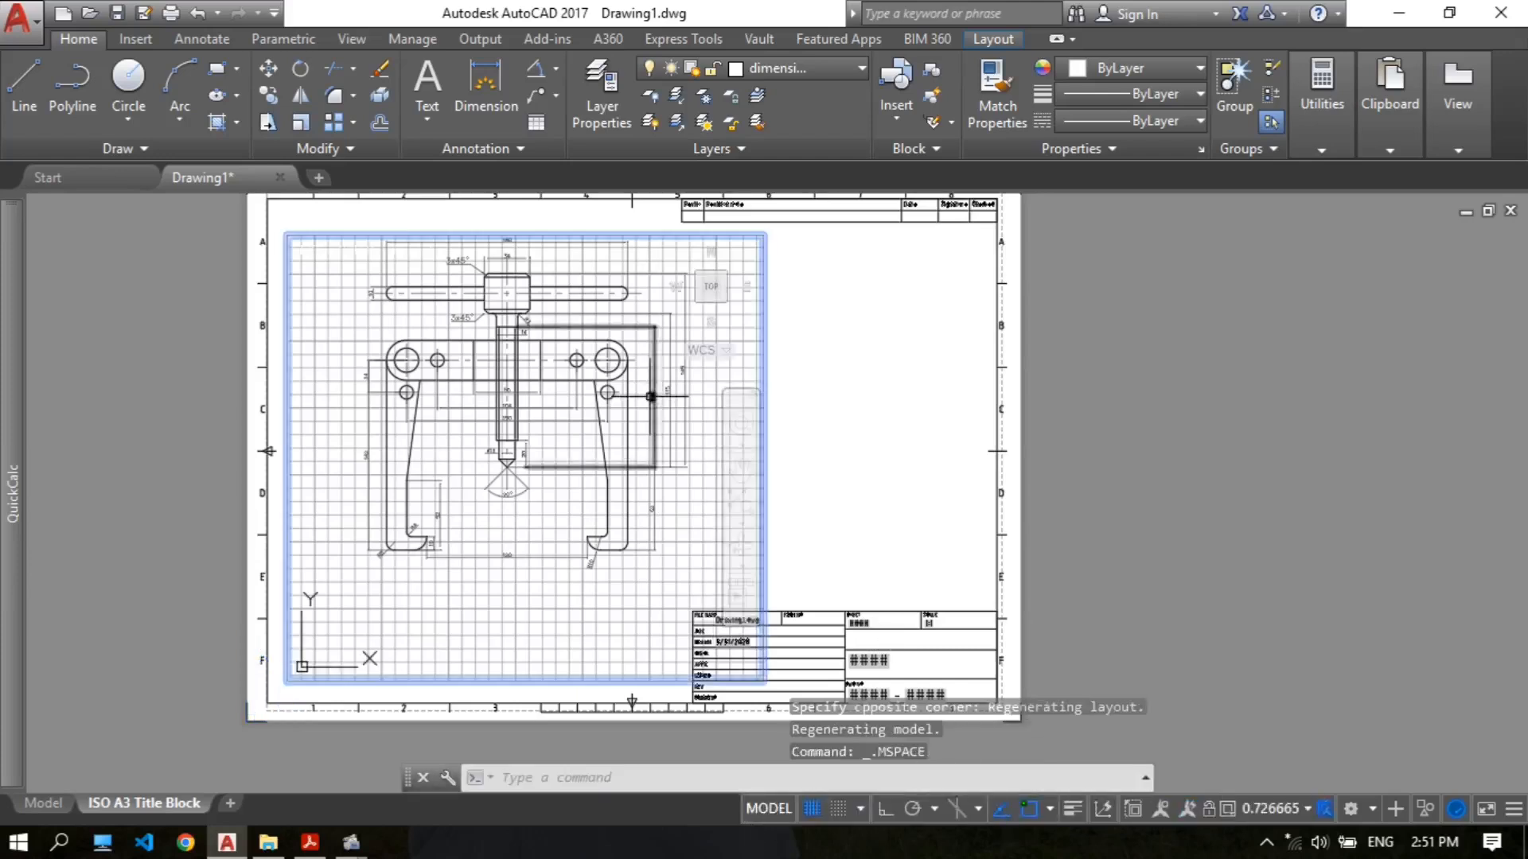
pyautogui.moveTo(644, 384); pyautogui.dragTo(632, 436, button='middle')
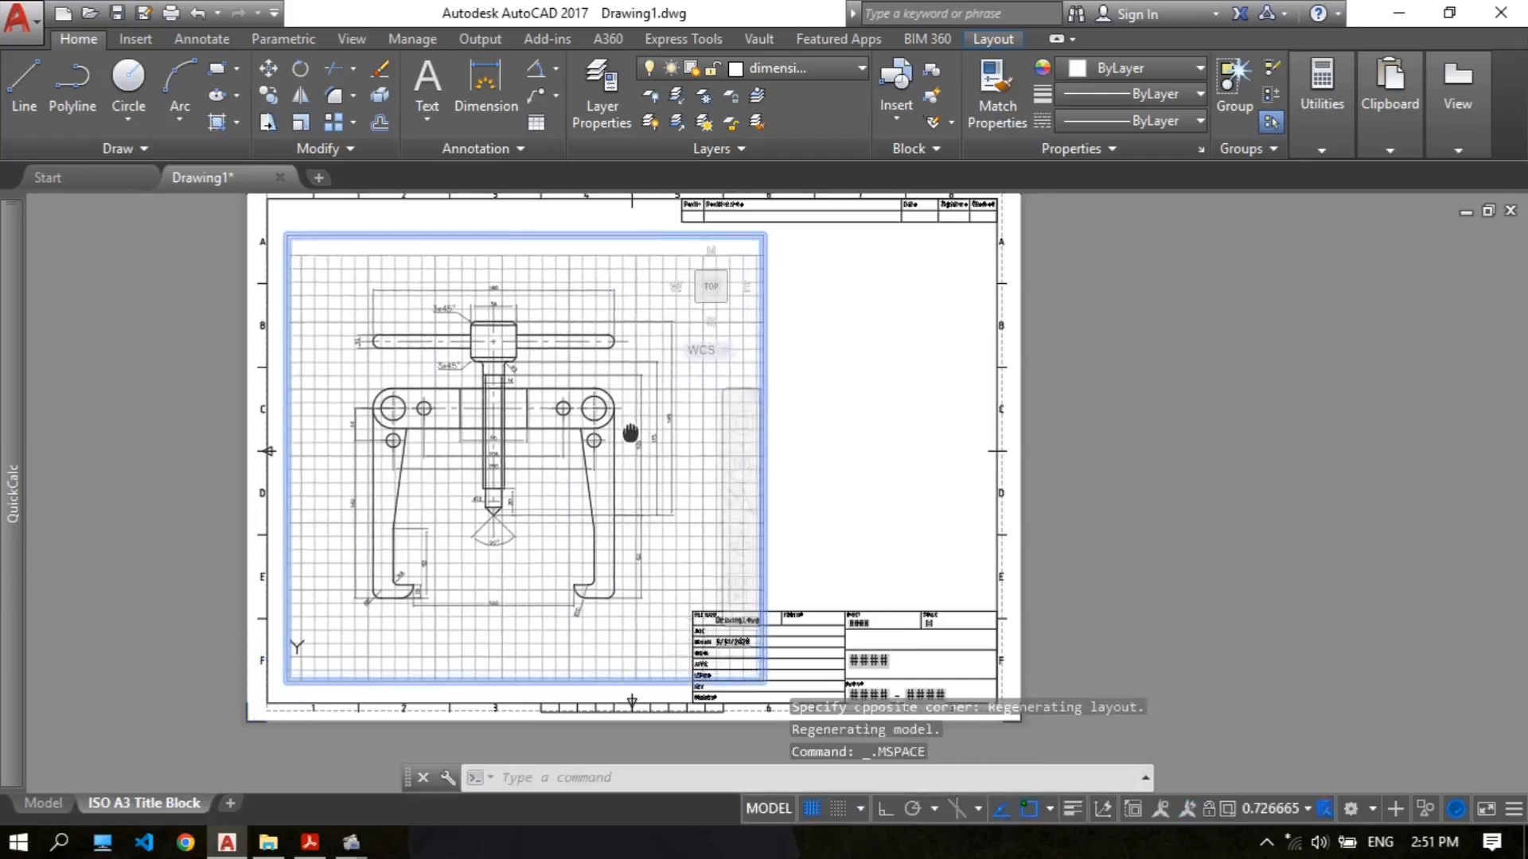
pyautogui.click(812, 809)
pyautogui.moveTo(595, 397)
pyautogui.mouseDown(button='middle')
pyautogui.moveTo(599, 421)
pyautogui.moveTo(599, 390)
pyautogui.mouseUp(button='middle')
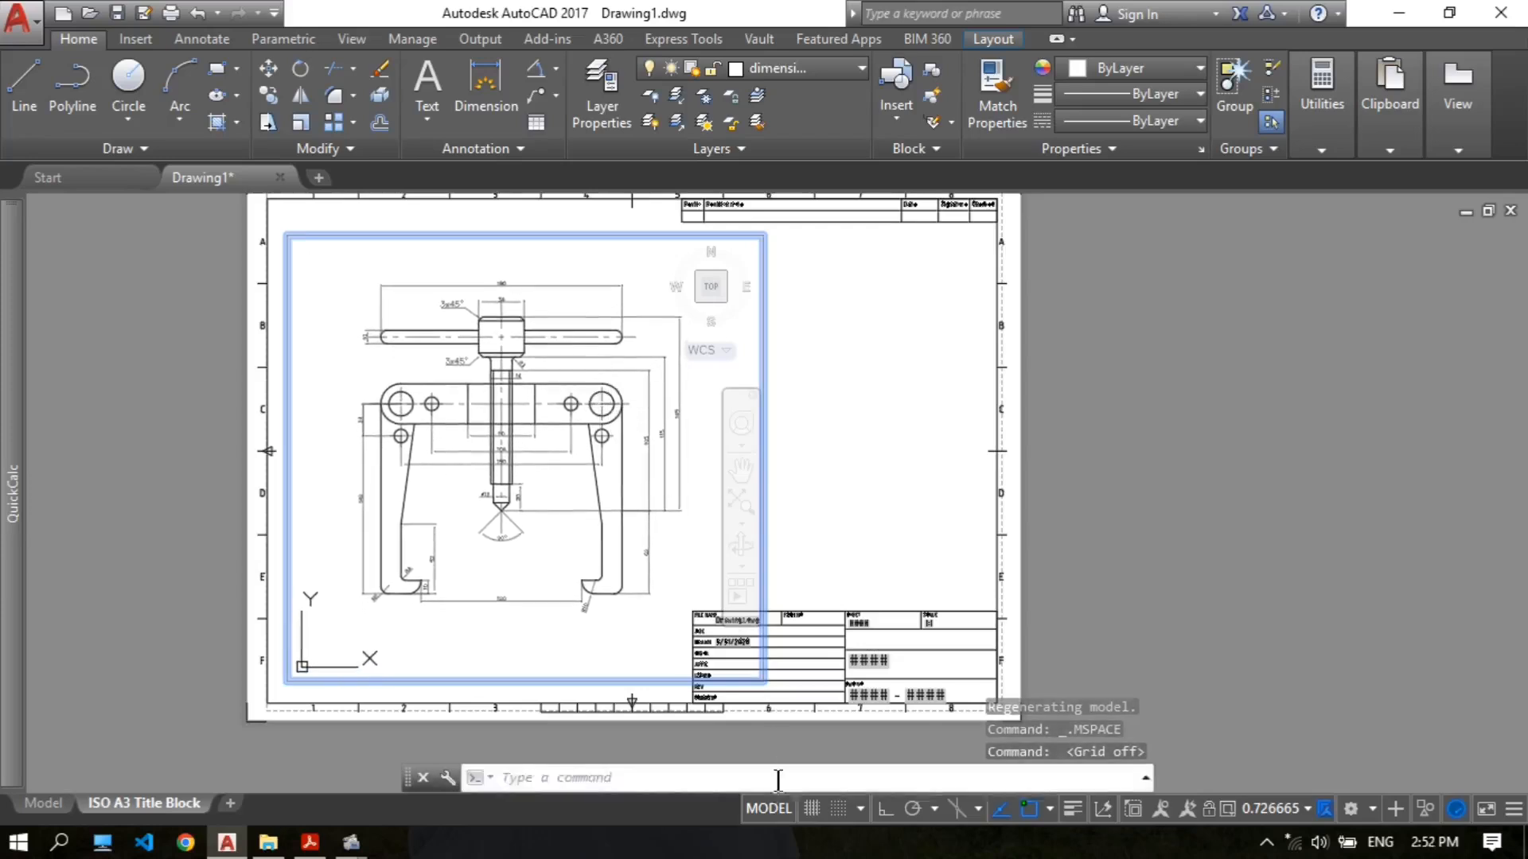
pyautogui.click(768, 808)
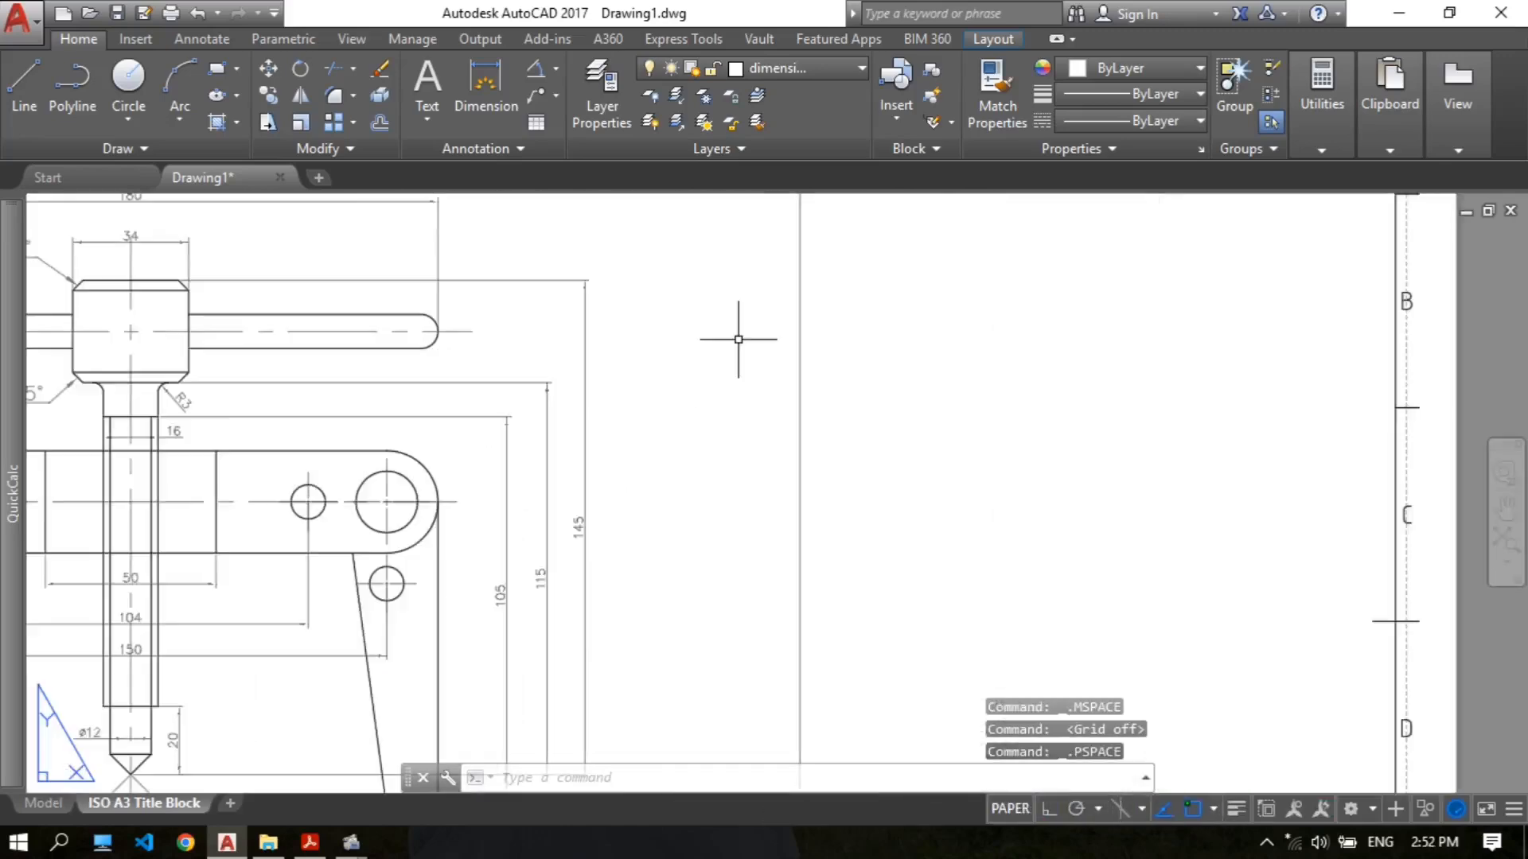
# Step: Create a new layer named border
pyautogui.scroll(2, 740, 341)
pyautogui.moveTo(633, 364); pyautogui.dragTo(783, 342, button='middle')
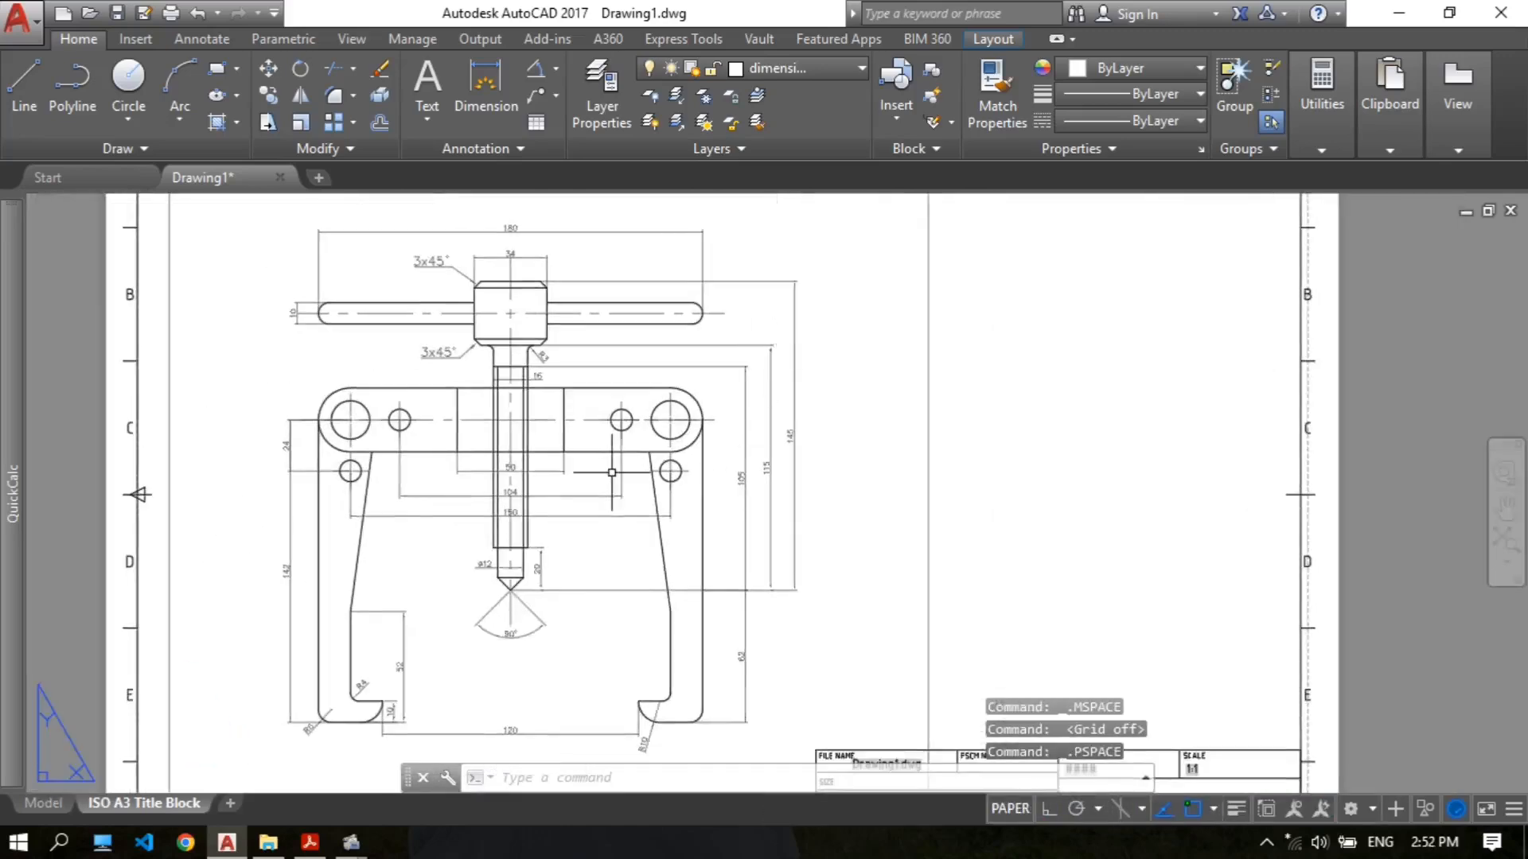
pyautogui.scroll(2, 611, 471)
pyautogui.scroll(-2, 611, 470)
pyautogui.scroll(-2, 611, 471)
pyautogui.moveTo(782, 400); pyautogui.dragTo(732, 398, button='middle')
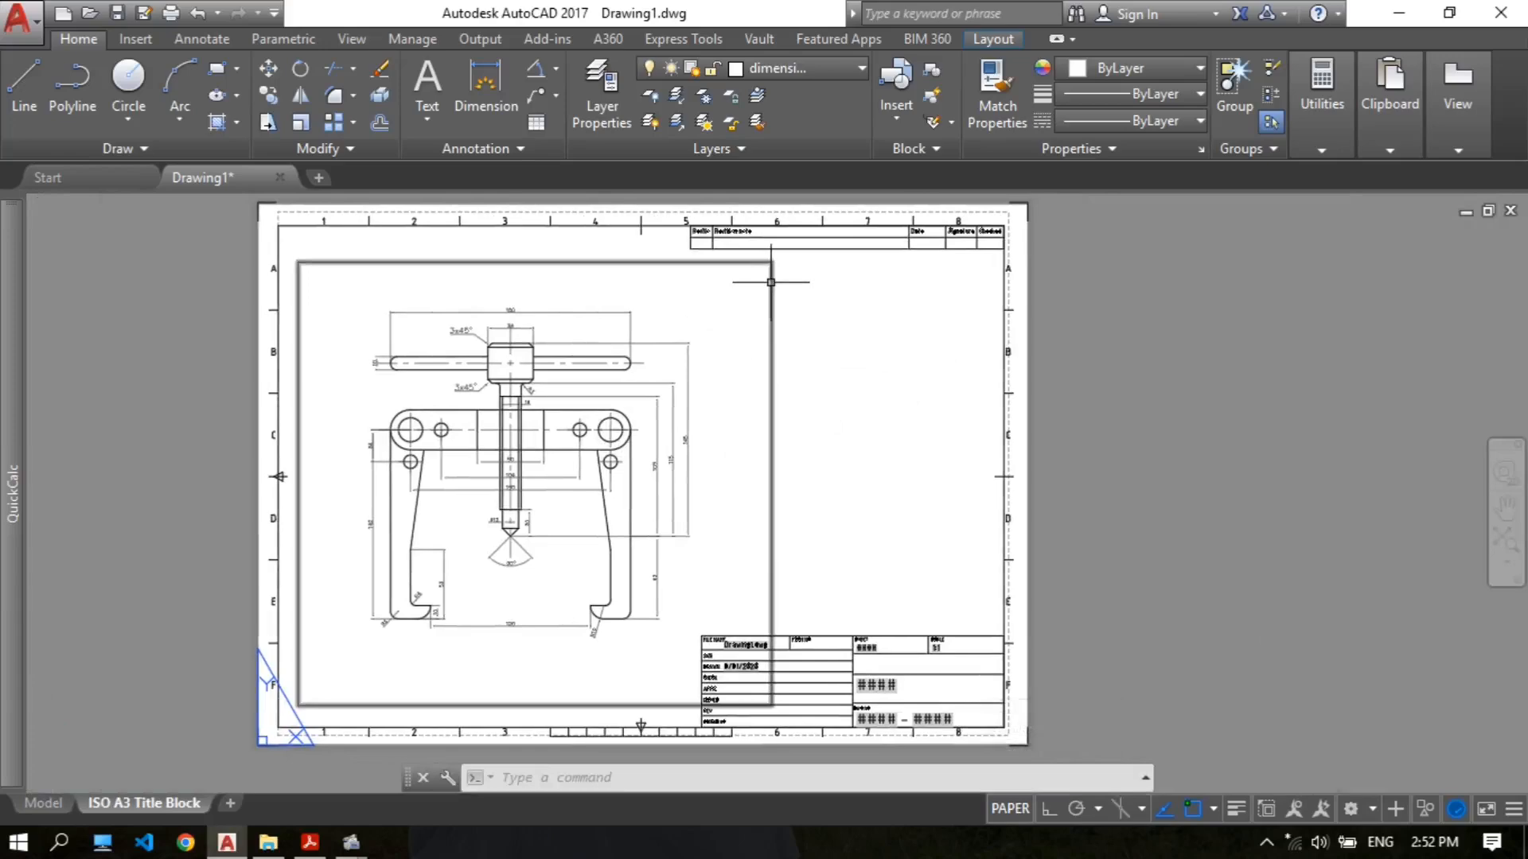
pyautogui.click(629, 113)
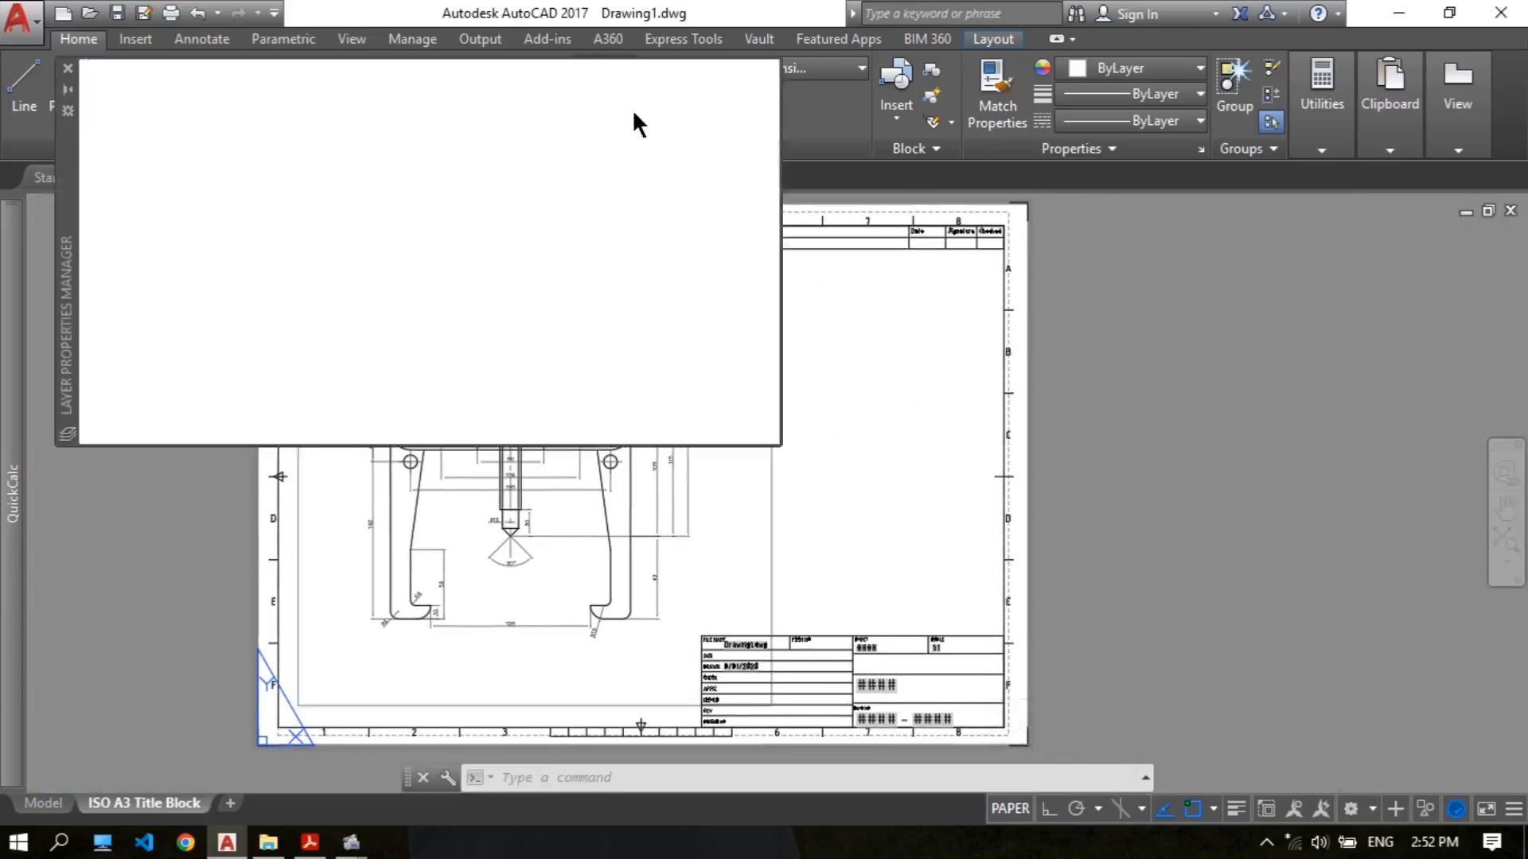
pyautogui.click(238, 107)
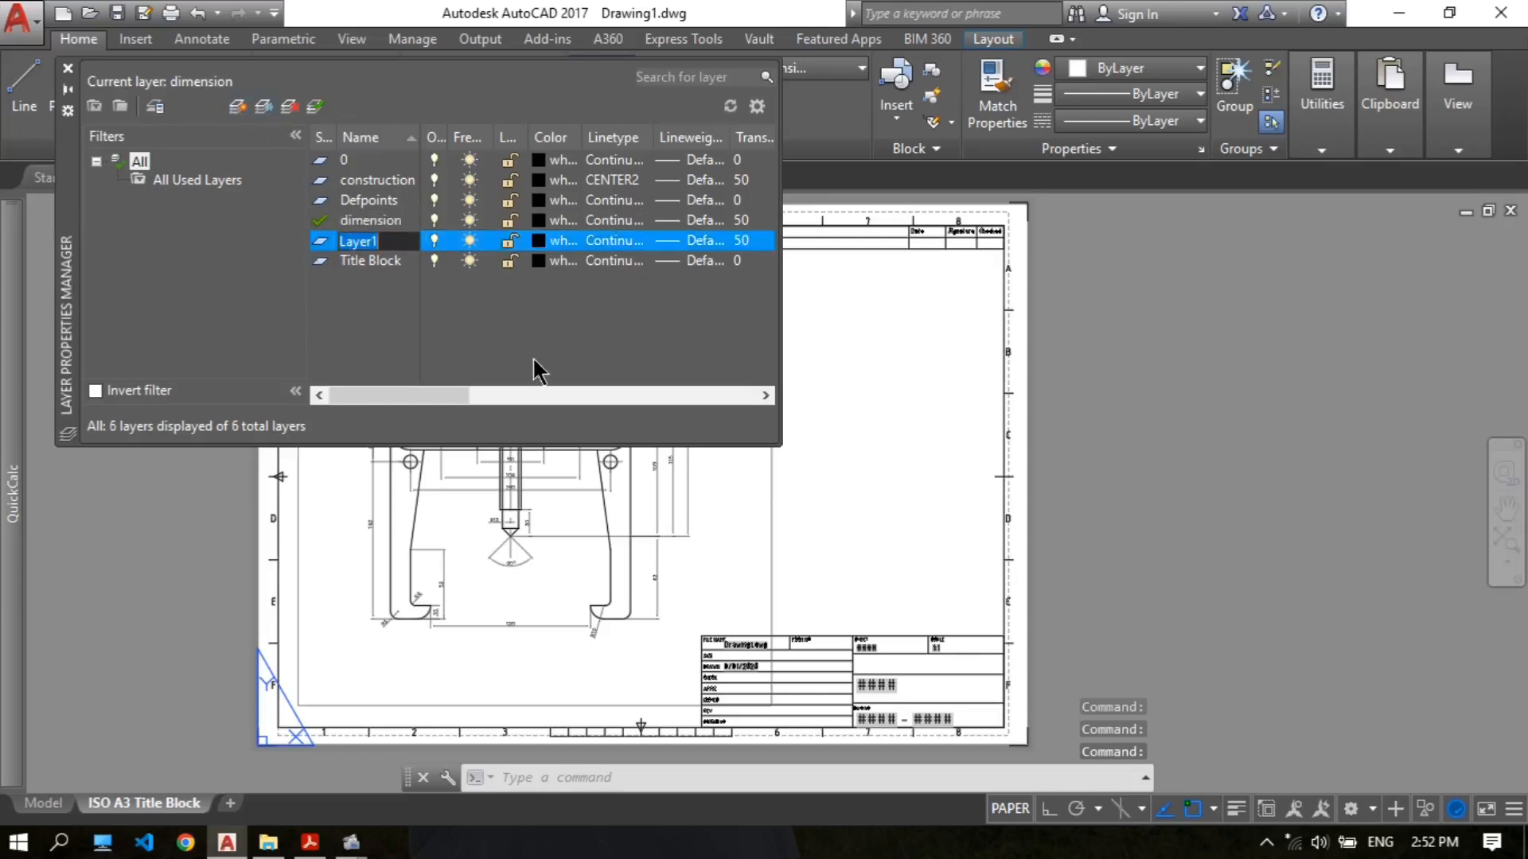
pyautogui.write('border')
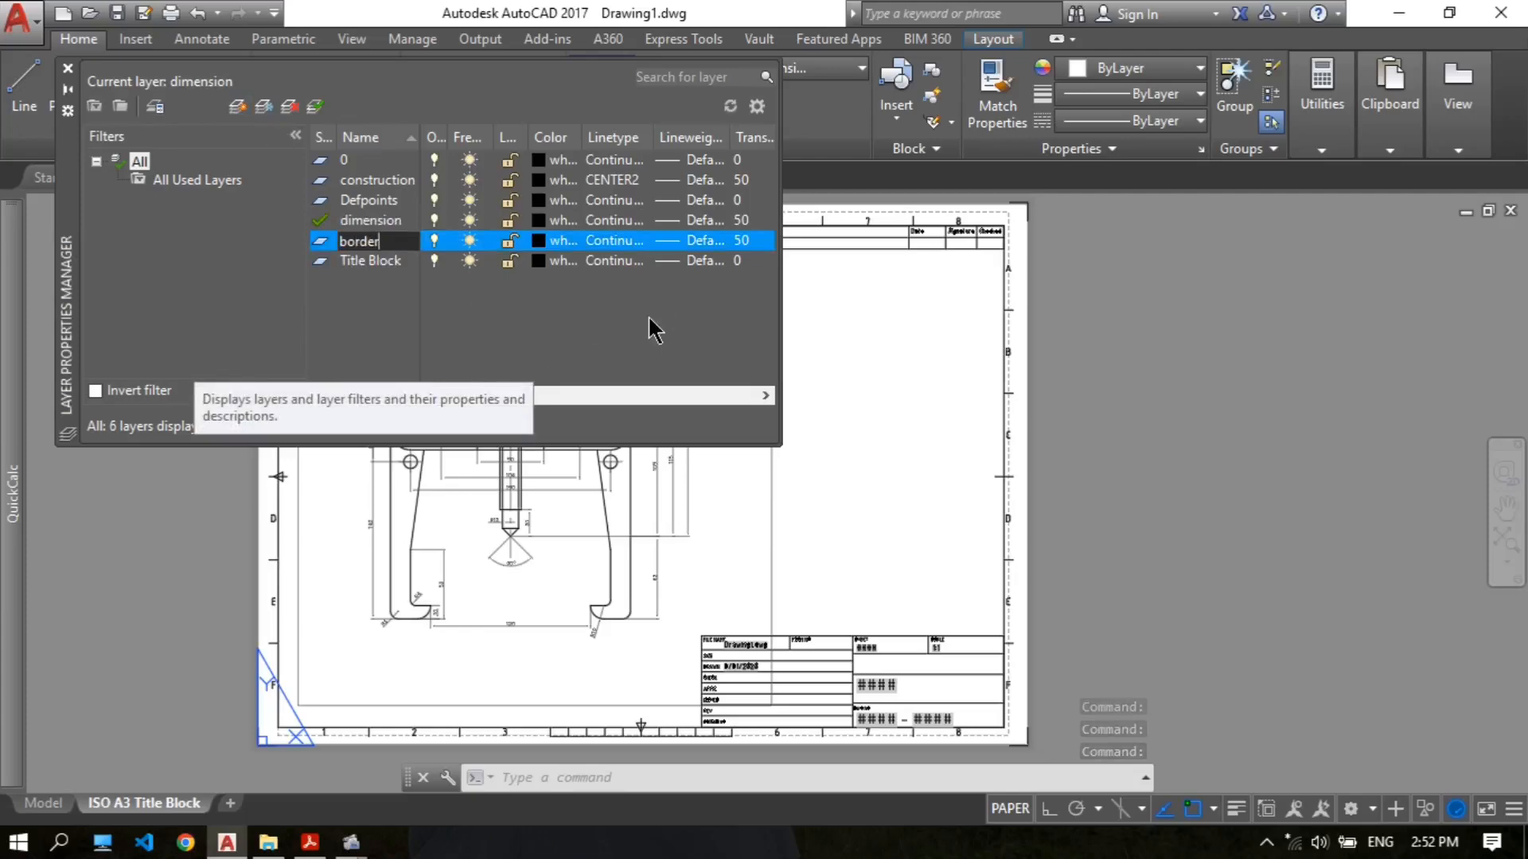
pyautogui.press('Return')
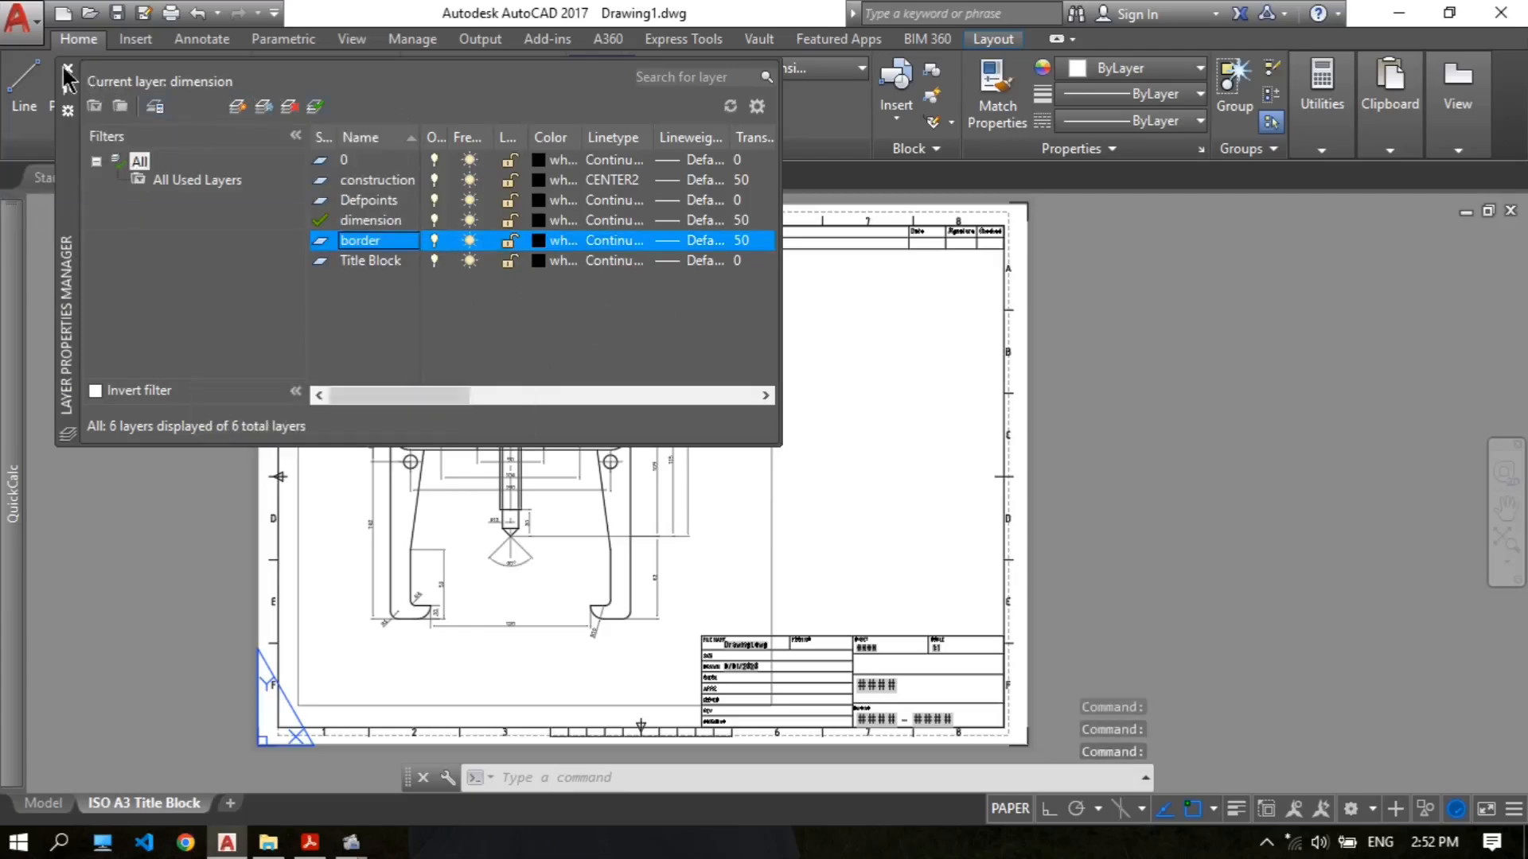
pyautogui.click(66, 70)
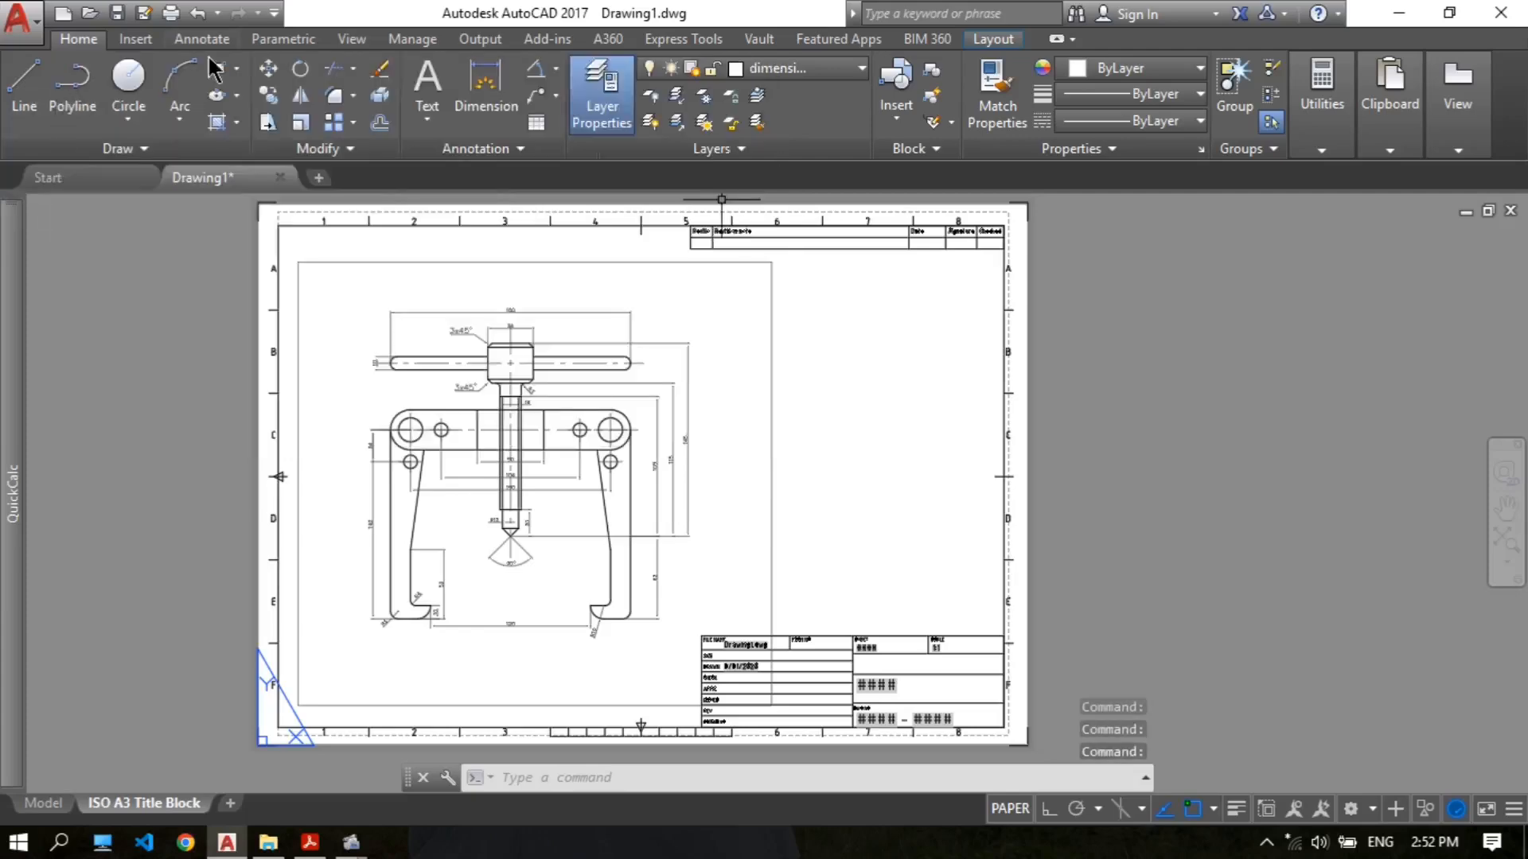
# Step: Assign the viewport frame to the border layer and turn that layer off
pyautogui.click(772, 277)
pyautogui.click(801, 70)
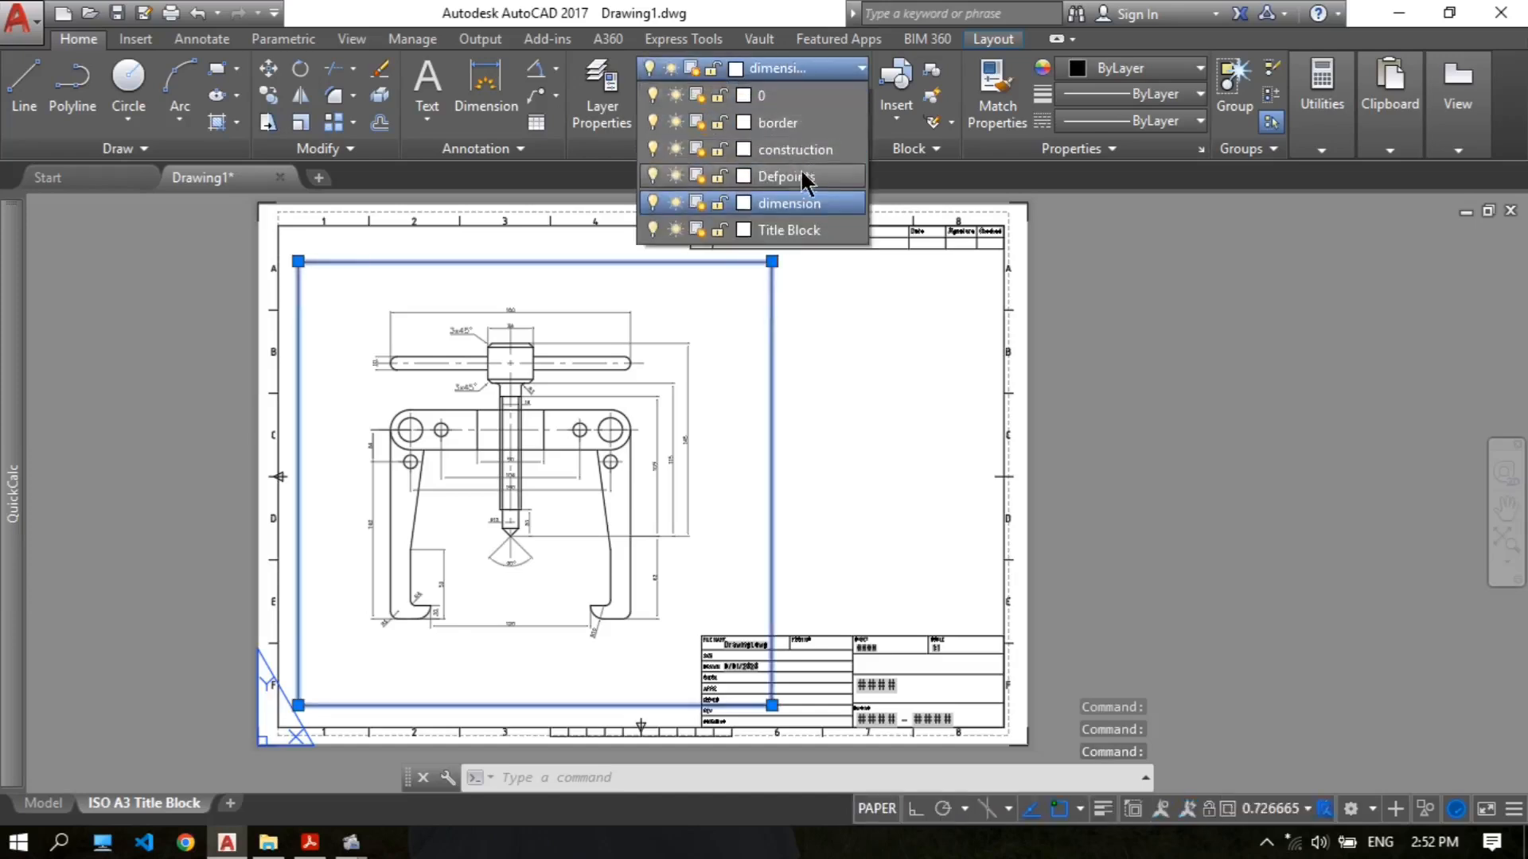
pyautogui.click(795, 123)
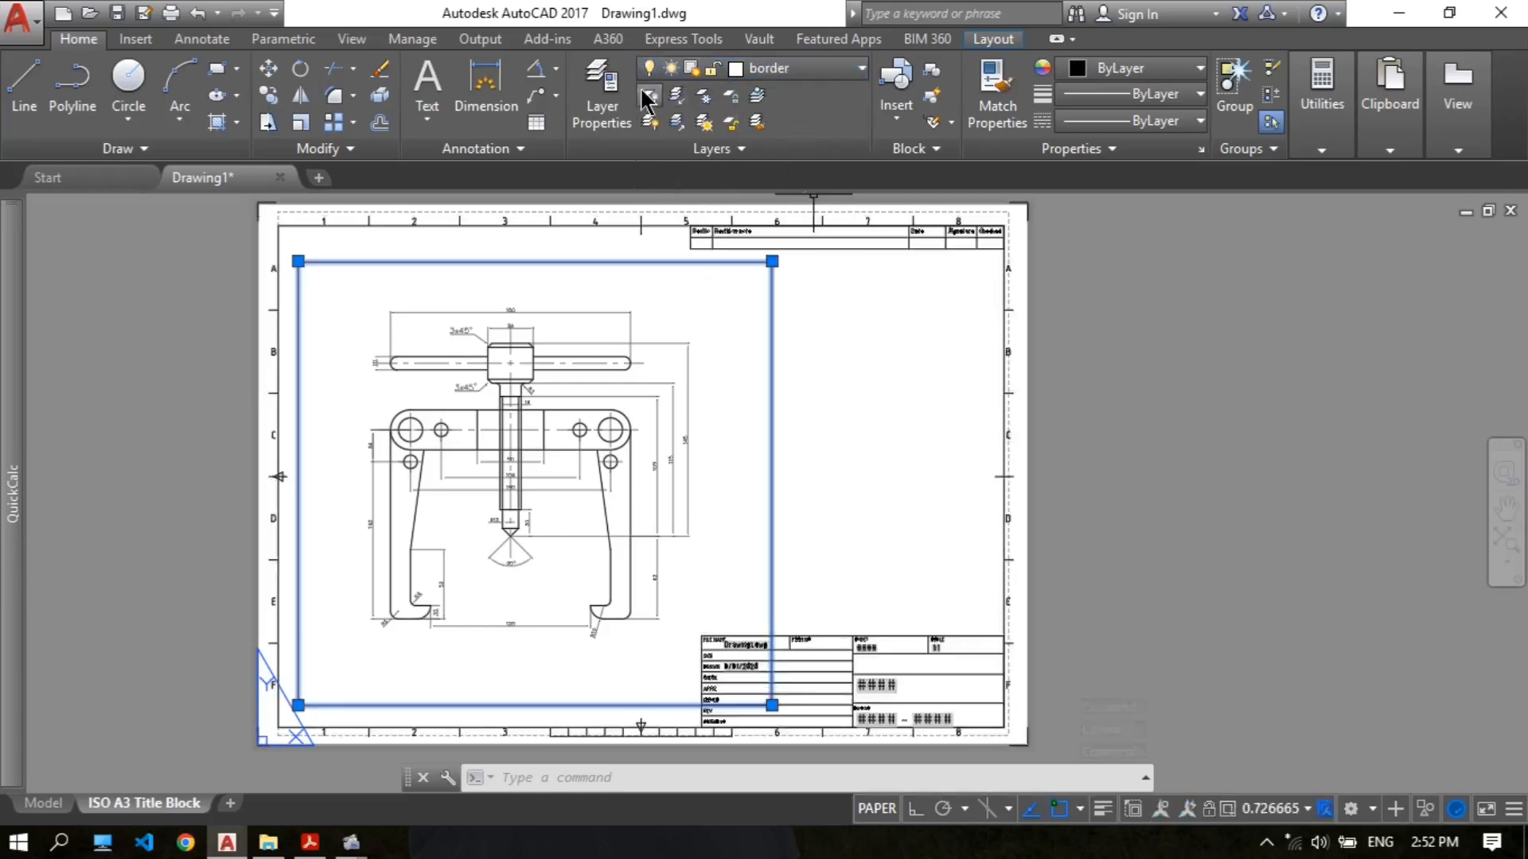
pyautogui.click(738, 75)
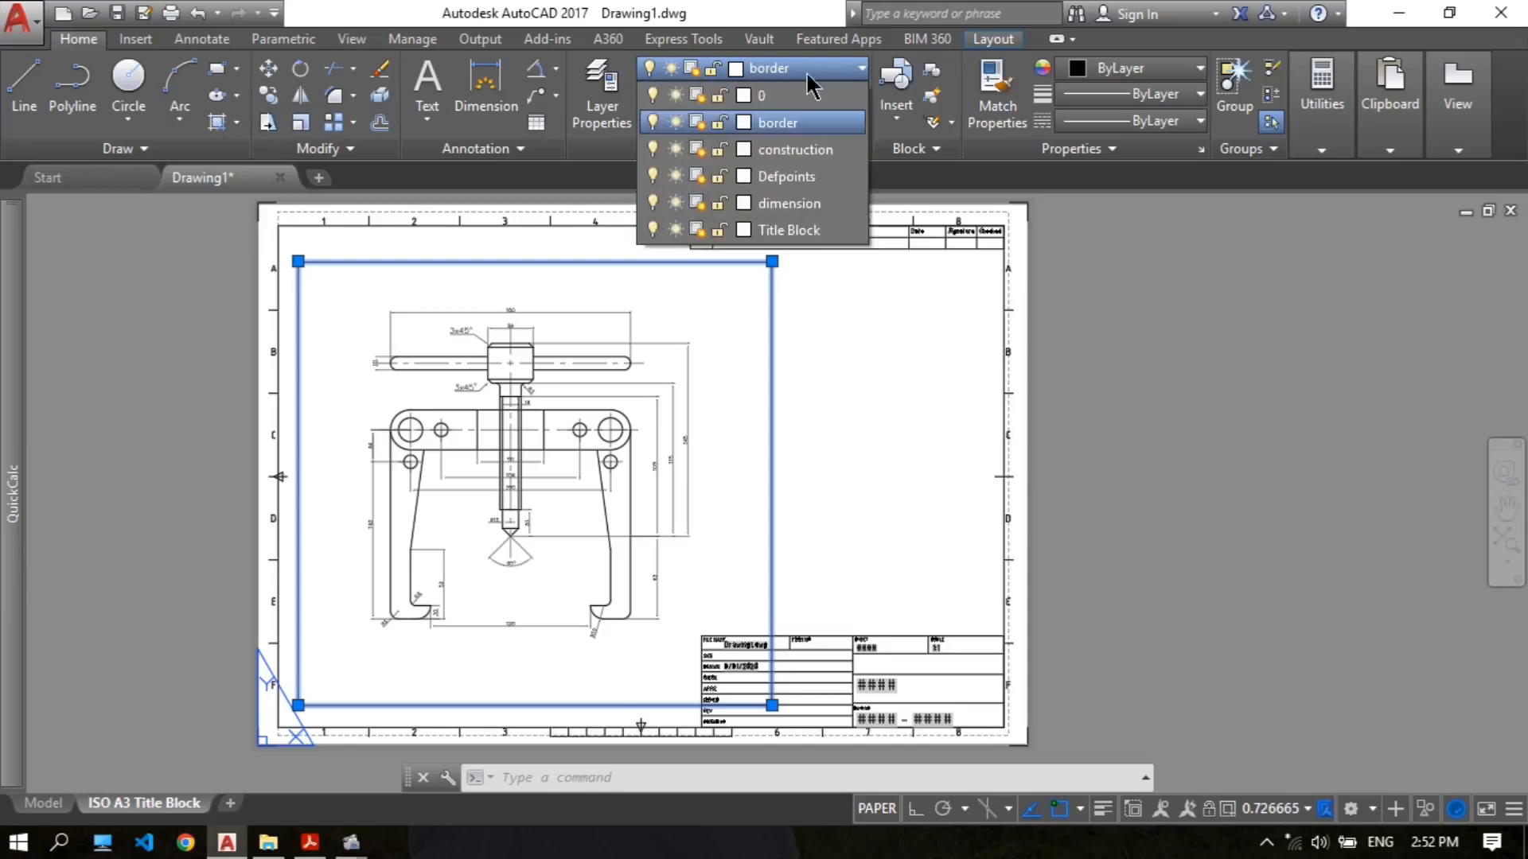
pyautogui.click(653, 122)
pyautogui.click(845, 317)
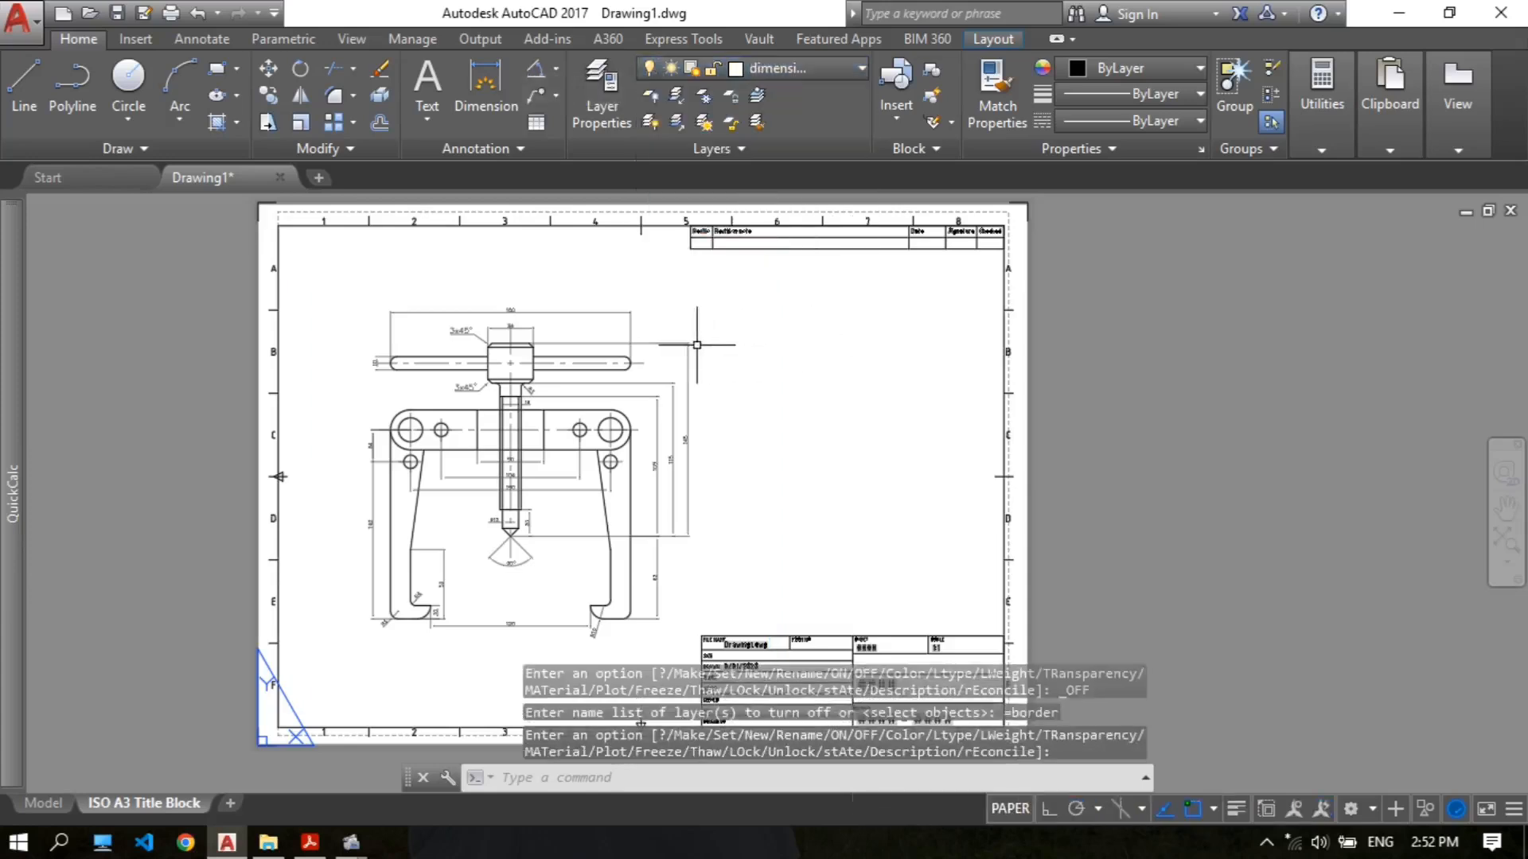
# Step: Review the dimensioned puller and the title block on the A3 sheet
pyautogui.moveTo(596, 443)
pyautogui.mouseDown(button='middle')
pyautogui.moveTo(624, 333)
pyautogui.moveTo(683, 385)
pyautogui.moveTo(552, 329)
pyautogui.mouseUp(button='middle')
pyautogui.scroll(2, 624, 333)
pyautogui.scroll(-2, 624, 332)
pyautogui.scroll(6, 682, 385)
pyautogui.scroll(-4, 683, 385)
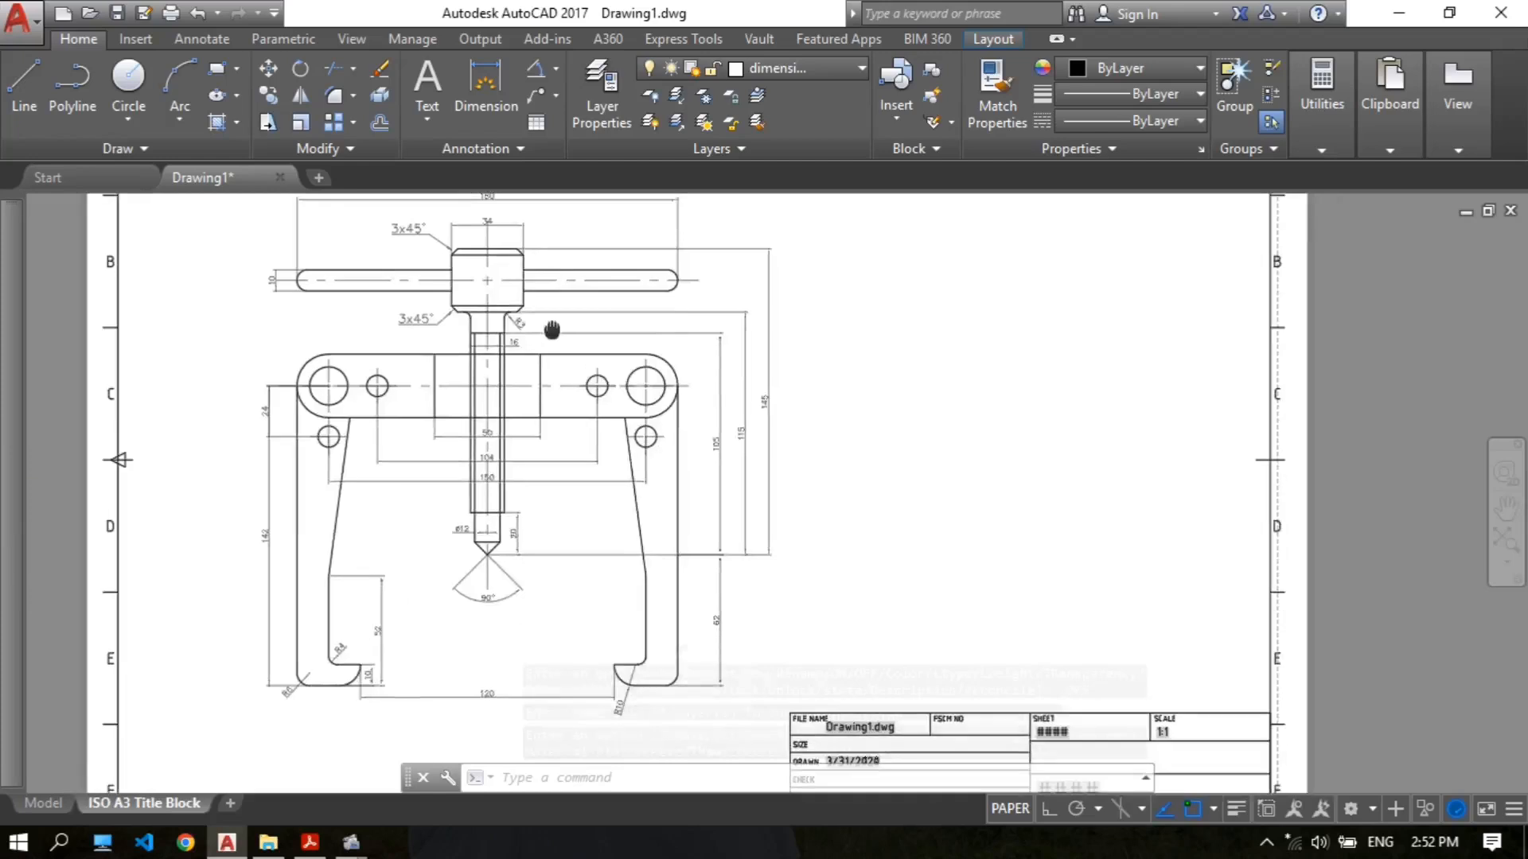
pyautogui.scroll(-4, 849, 383)
pyautogui.scroll(4, 891, 429)
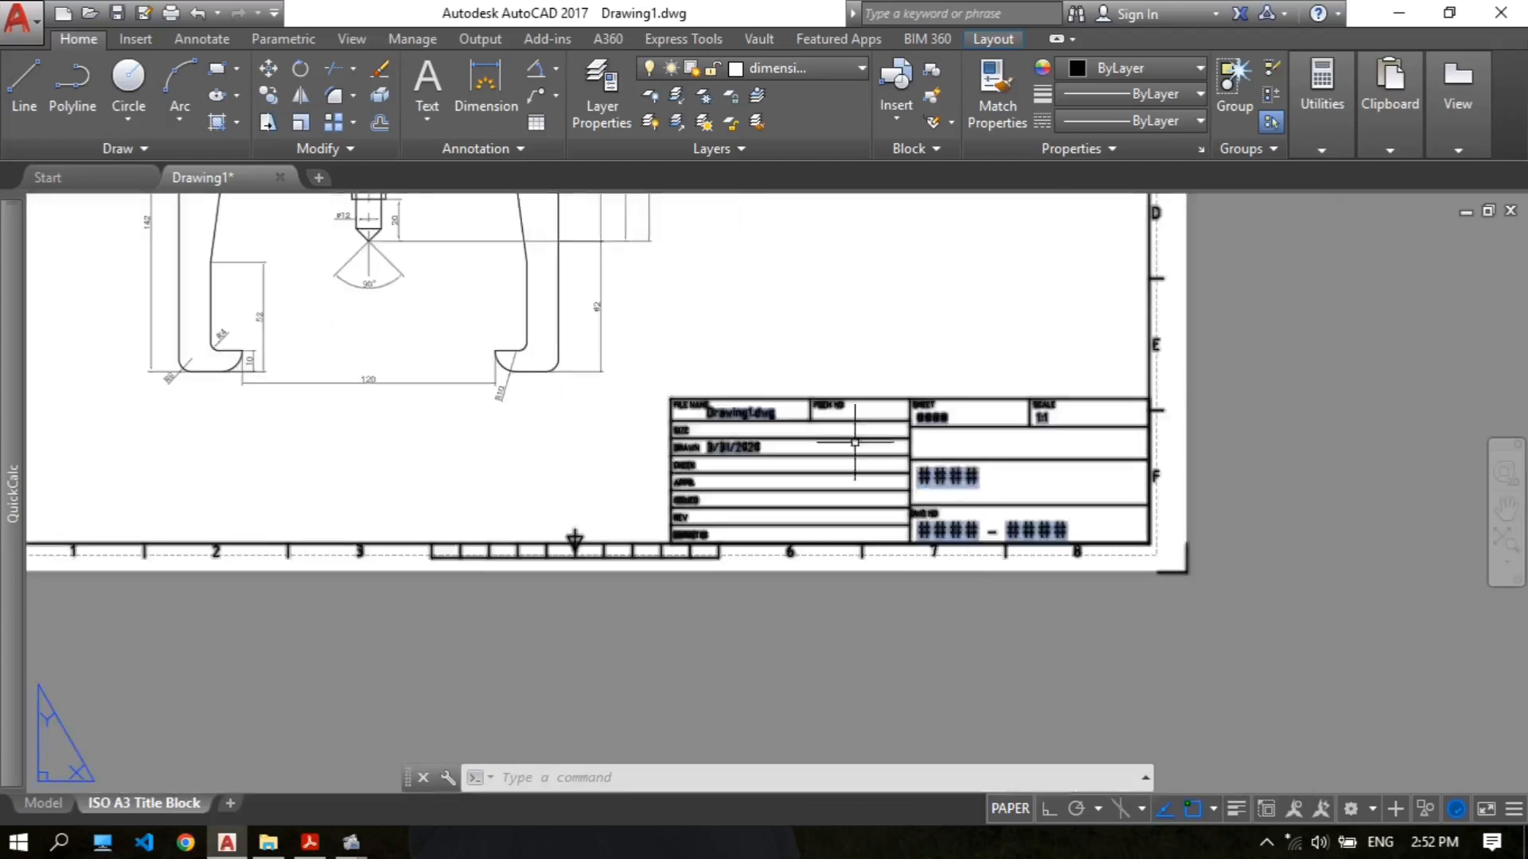
pyautogui.scroll(-2, 825, 348)
pyautogui.moveTo(658, 236)
pyautogui.mouseDown(button='middle')
pyautogui.moveTo(856, 549)
pyautogui.moveTo(883, 509)
pyautogui.moveTo(778, 433)
pyautogui.mouseUp(button='middle')
pyautogui.scroll(2, 807, 448)
pyautogui.scroll(-2, 830, 454)
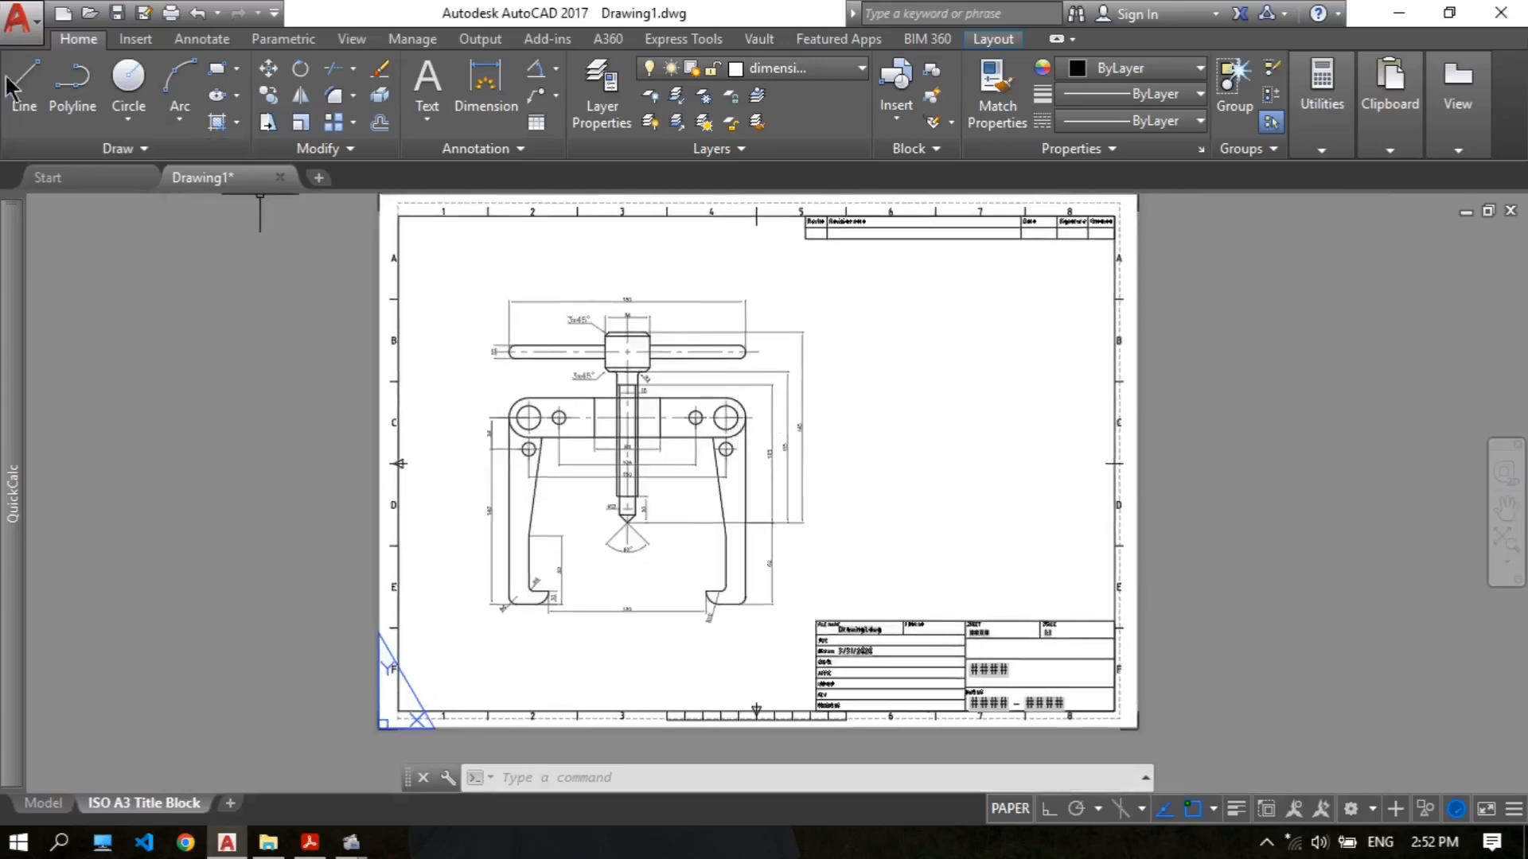
# Step: Set up a plot of the layout with Microsoft Print to PDF as the printer, trying the plot transparency option
pyautogui.click(19, 31)
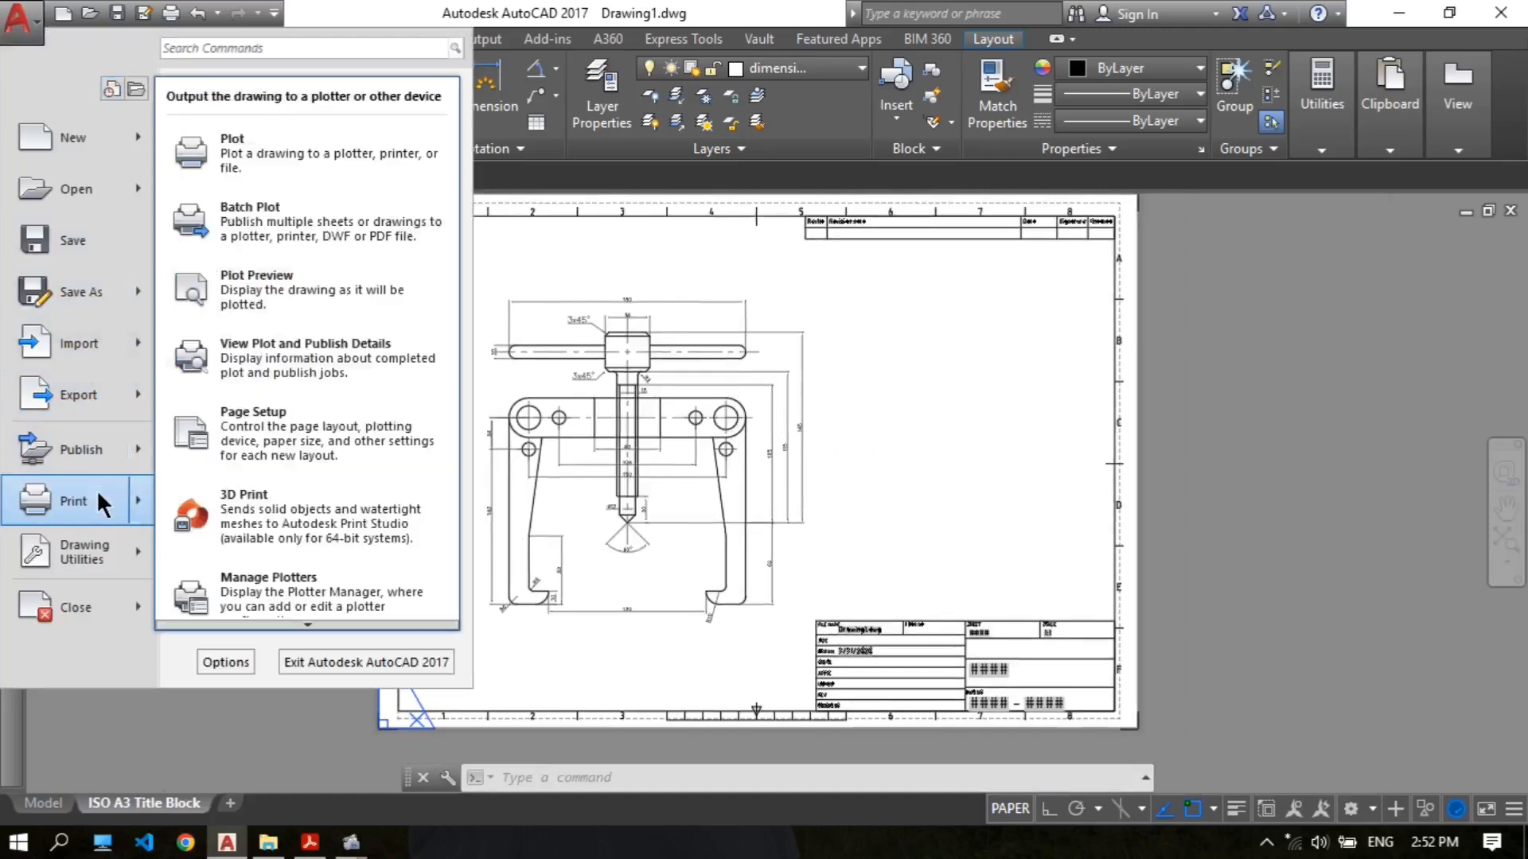
pyautogui.click(97, 490)
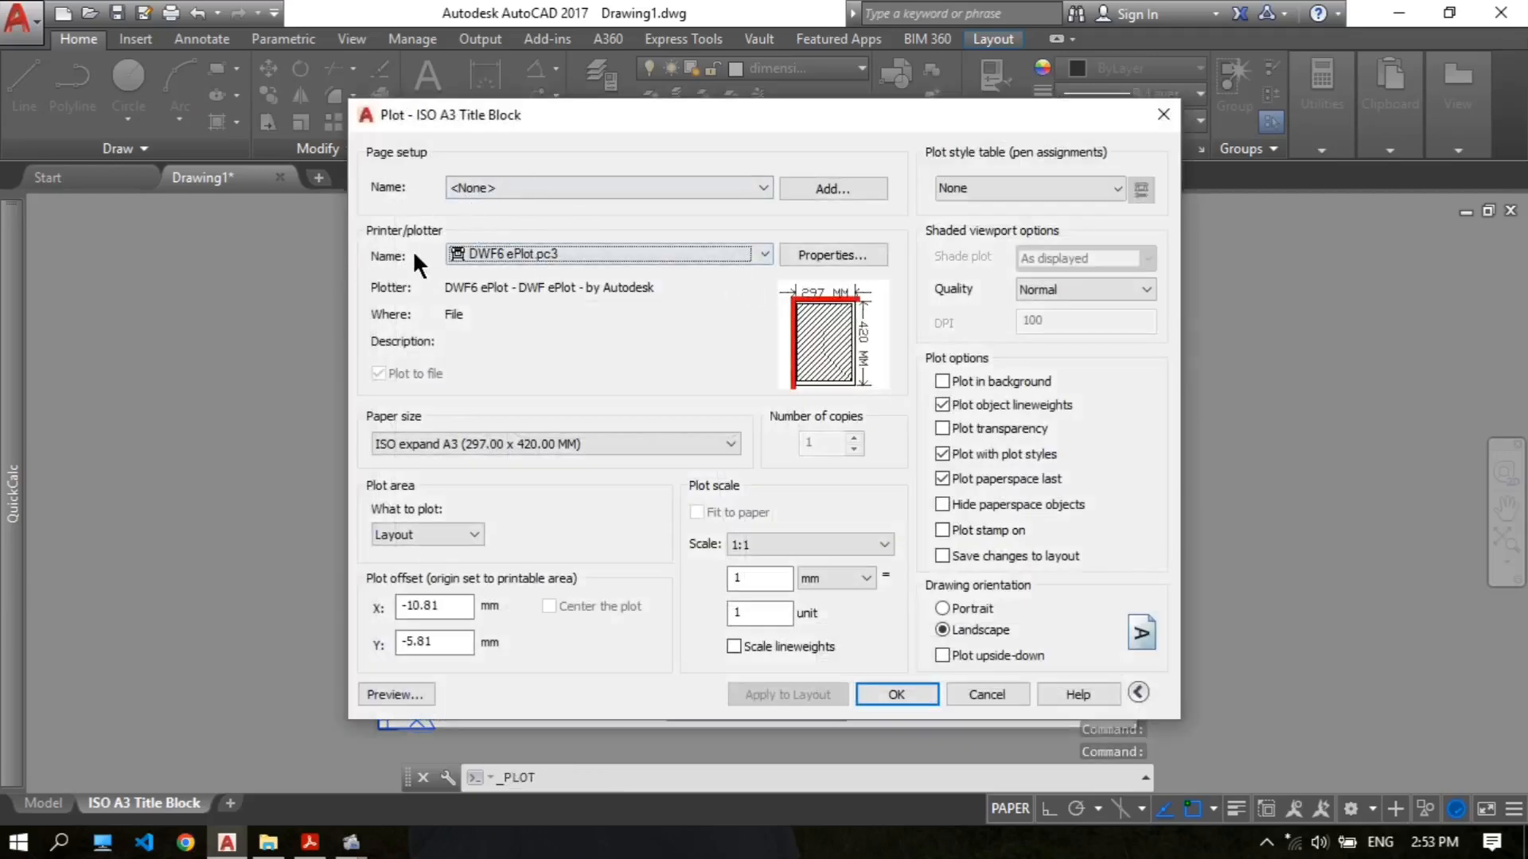
pyautogui.click(745, 255)
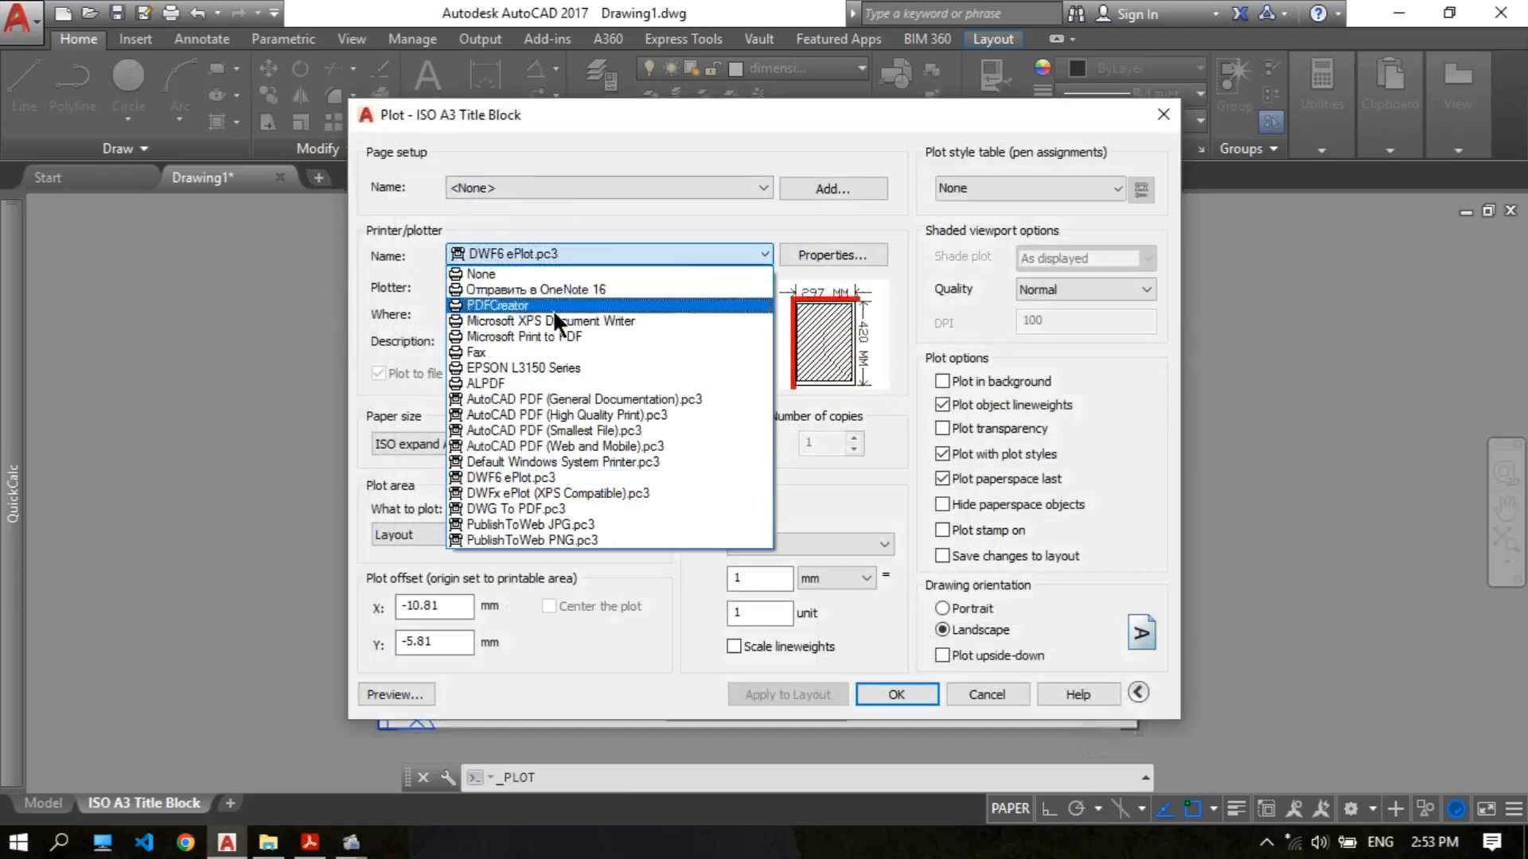
pyautogui.click(597, 340)
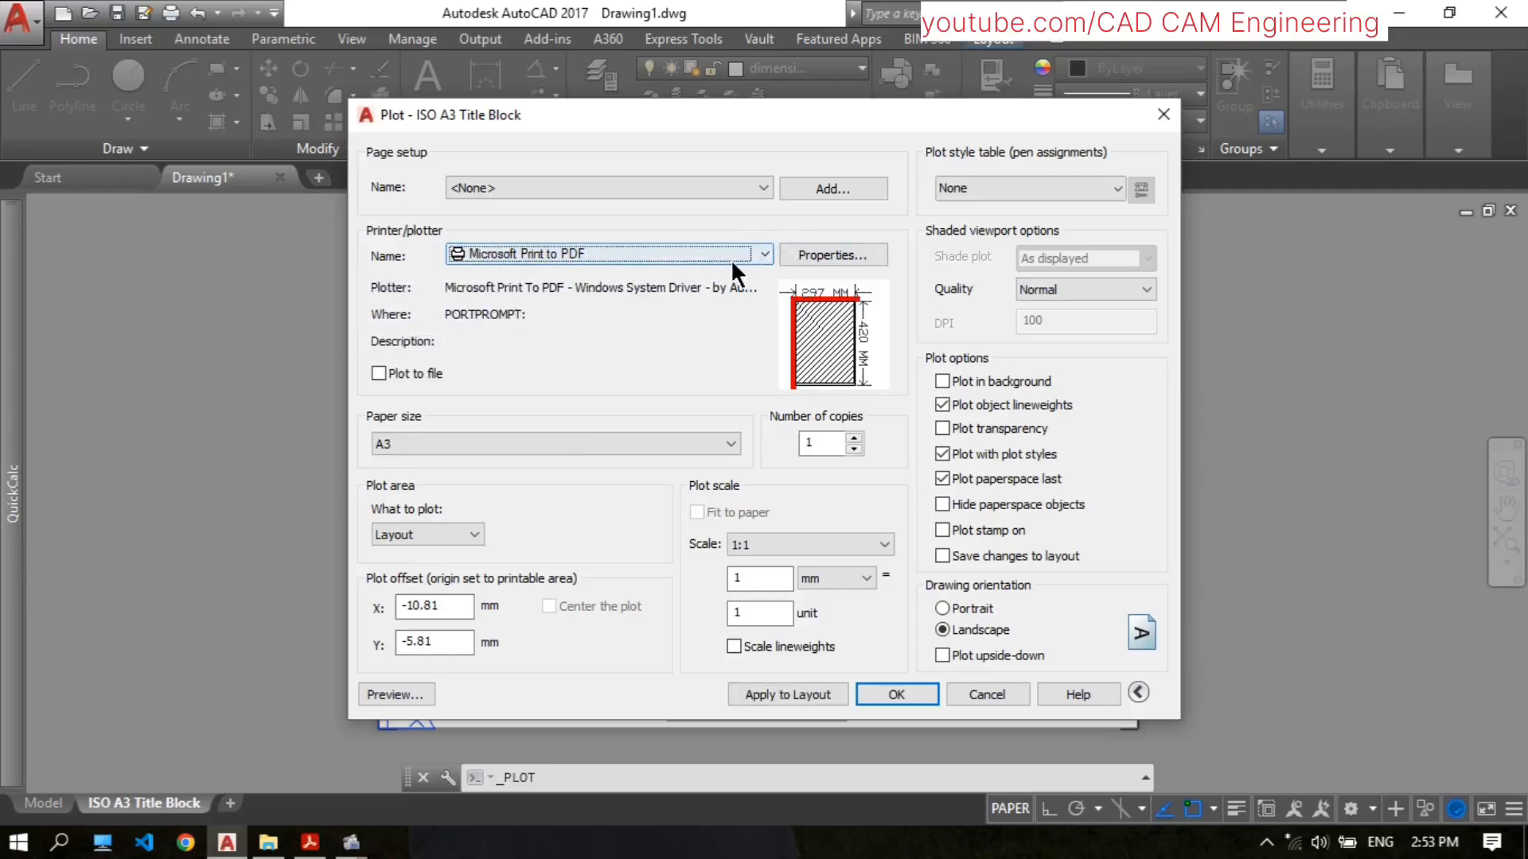
pyautogui.click(763, 251)
pyautogui.click(762, 252)
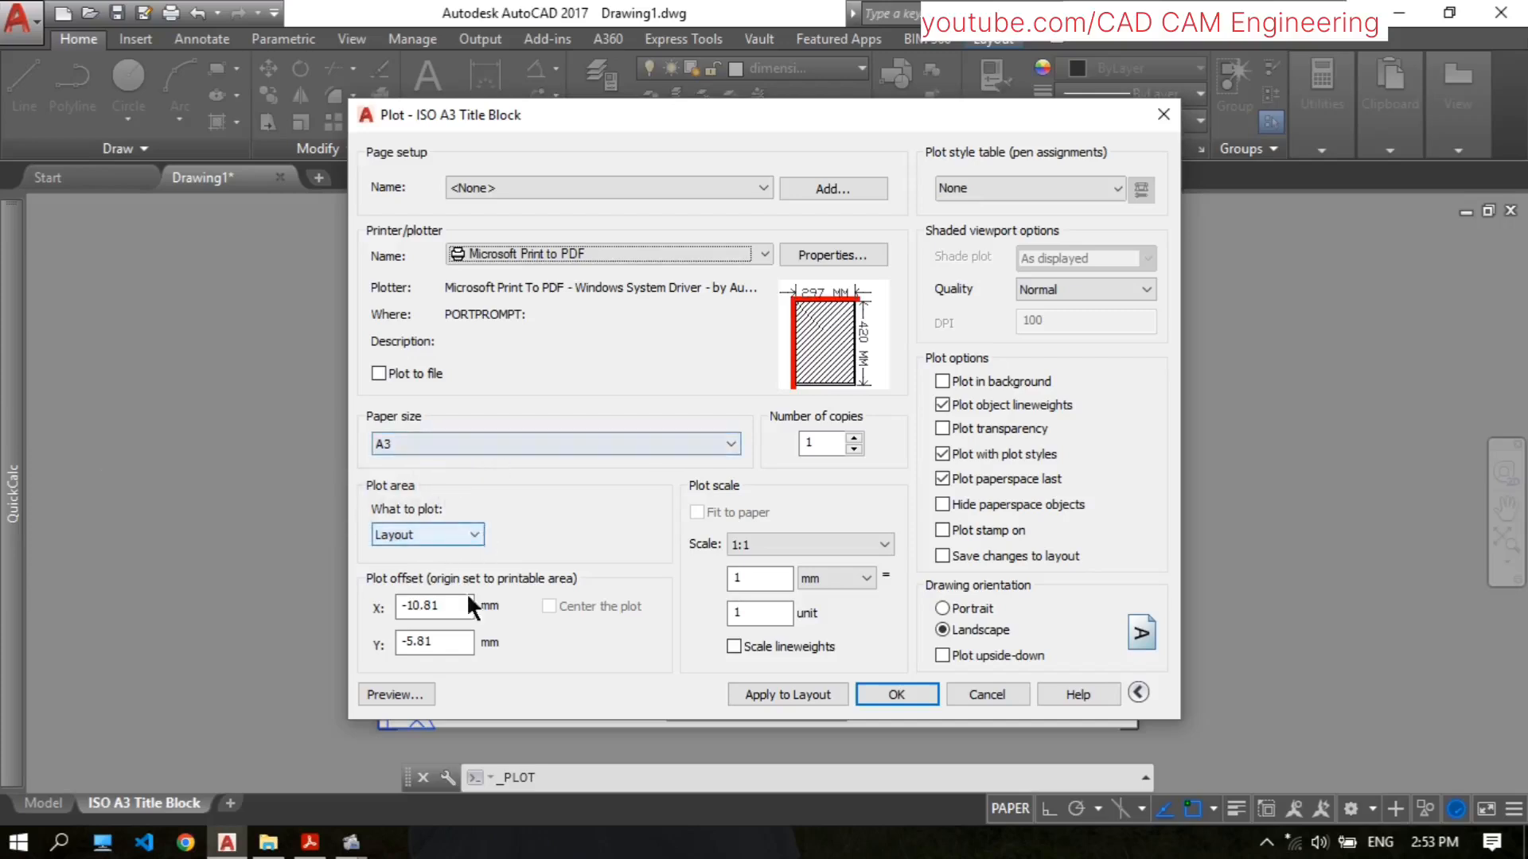
pyautogui.click(944, 428)
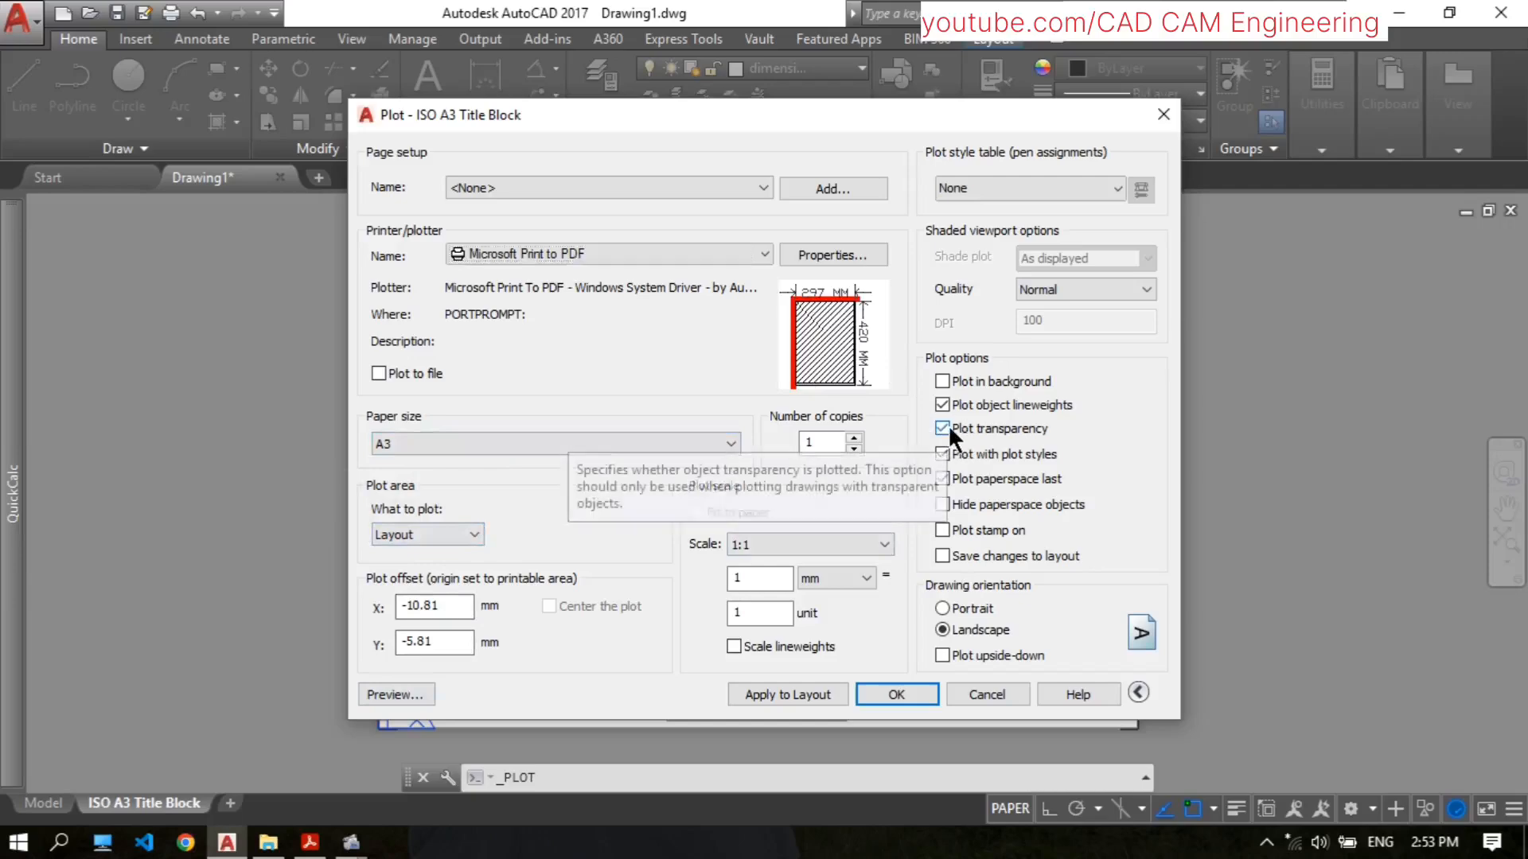
pyautogui.click(943, 428)
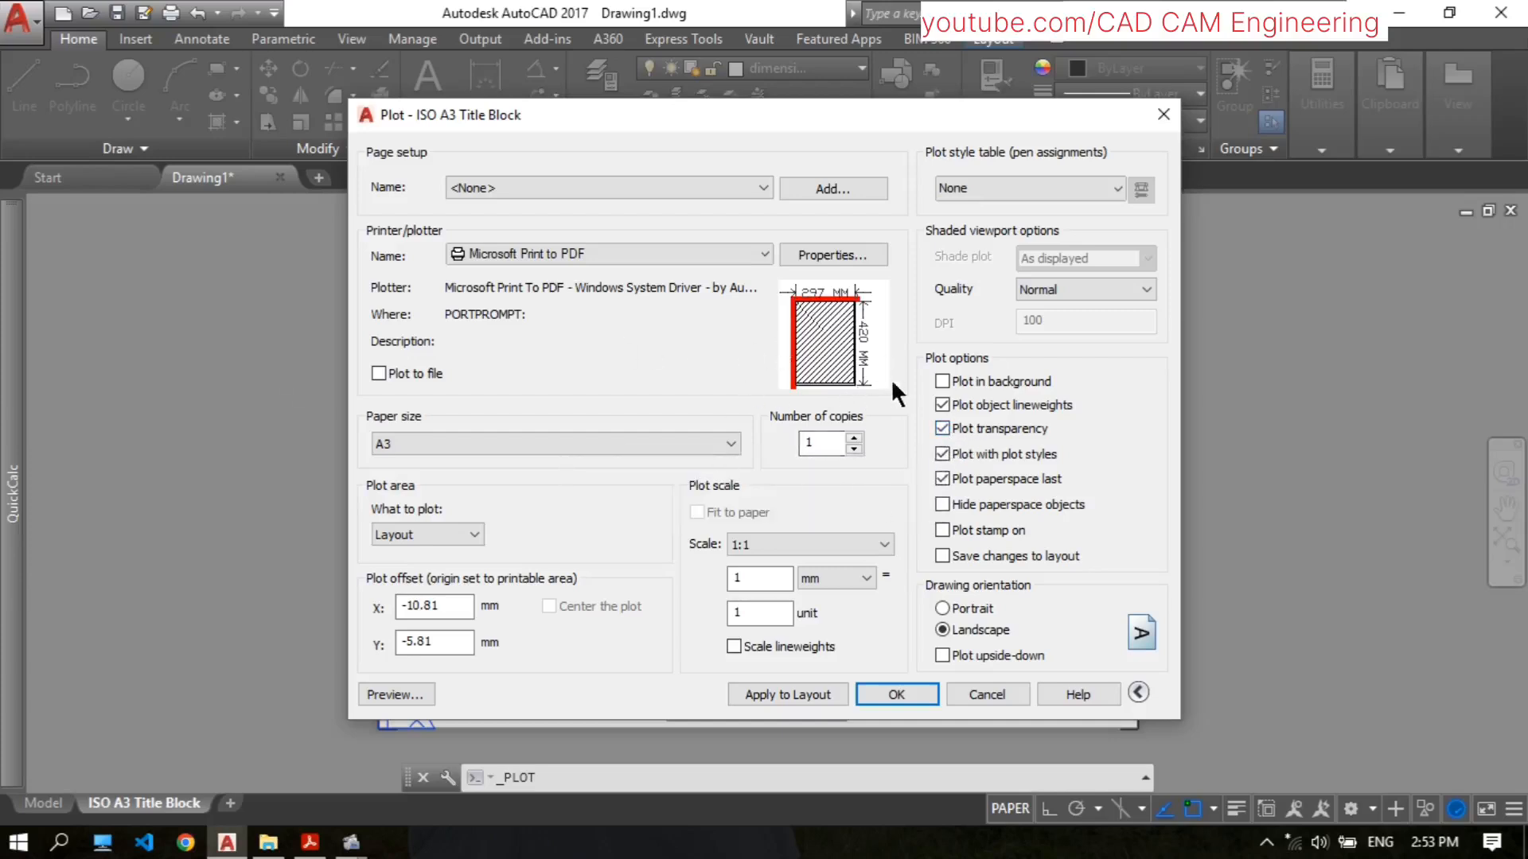
pyautogui.click(945, 428)
# Step: Switch to the reference 2d_14.pdf, examine the puller's outlines and dimension lines, and return to the AutoCAD plot setup
pyautogui.click(311, 845)
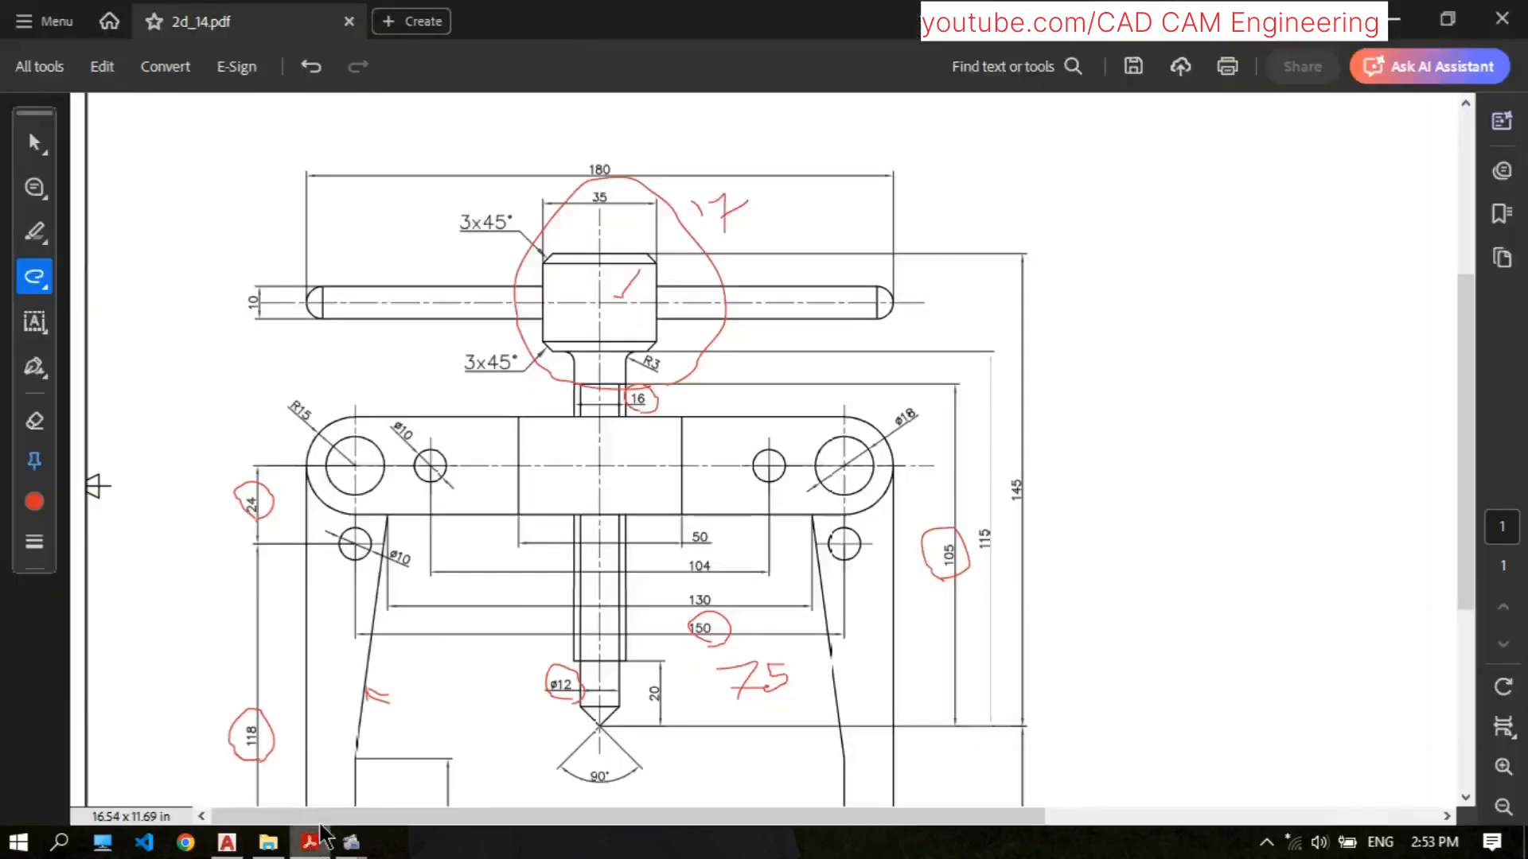
pyautogui.scroll(-5, 1016, 382)
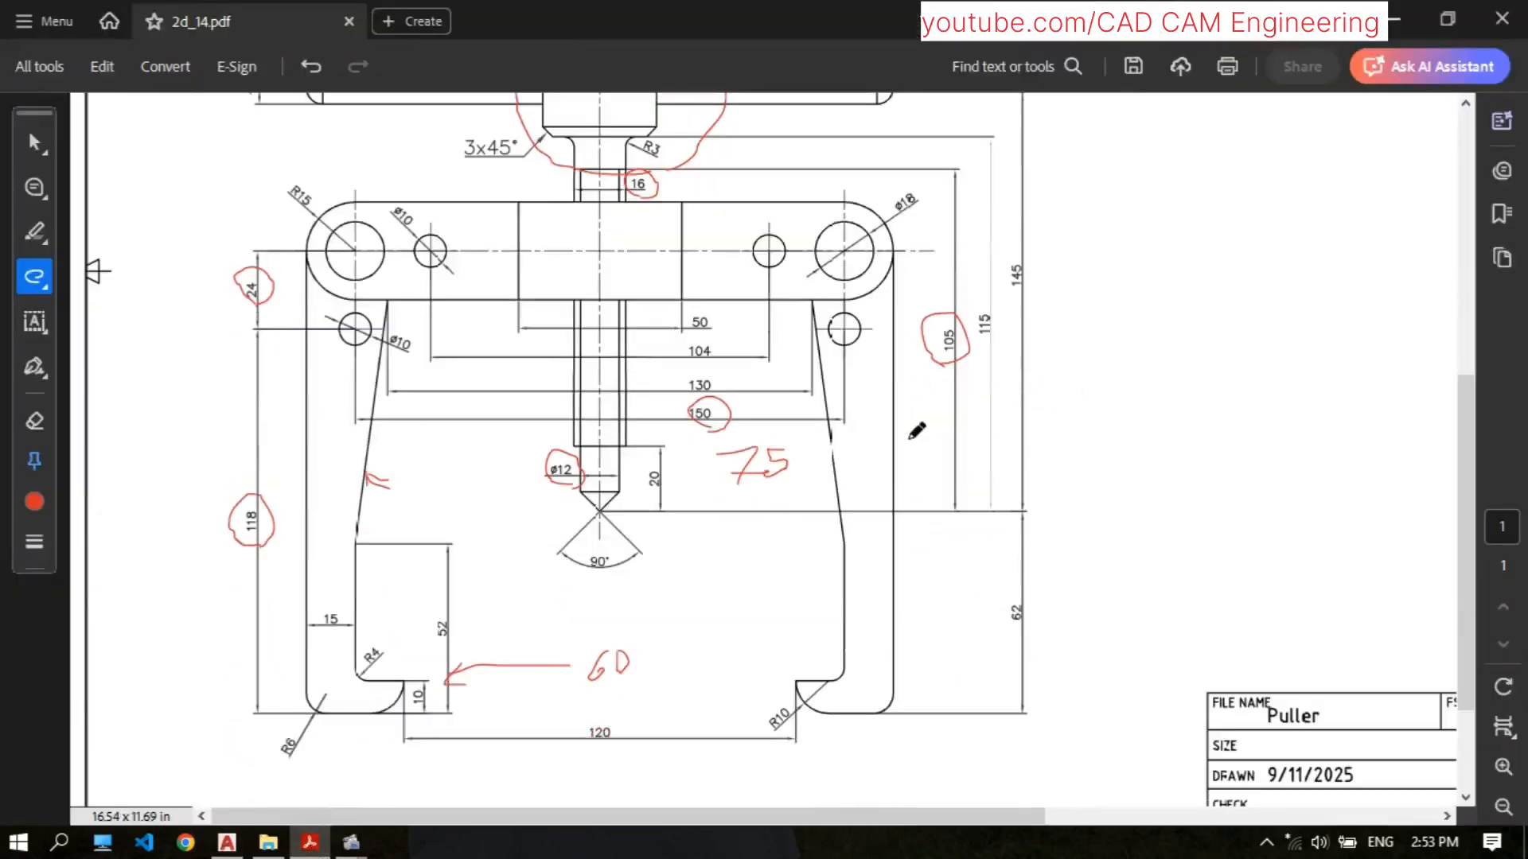
pyautogui.scroll(3, 566, 364)
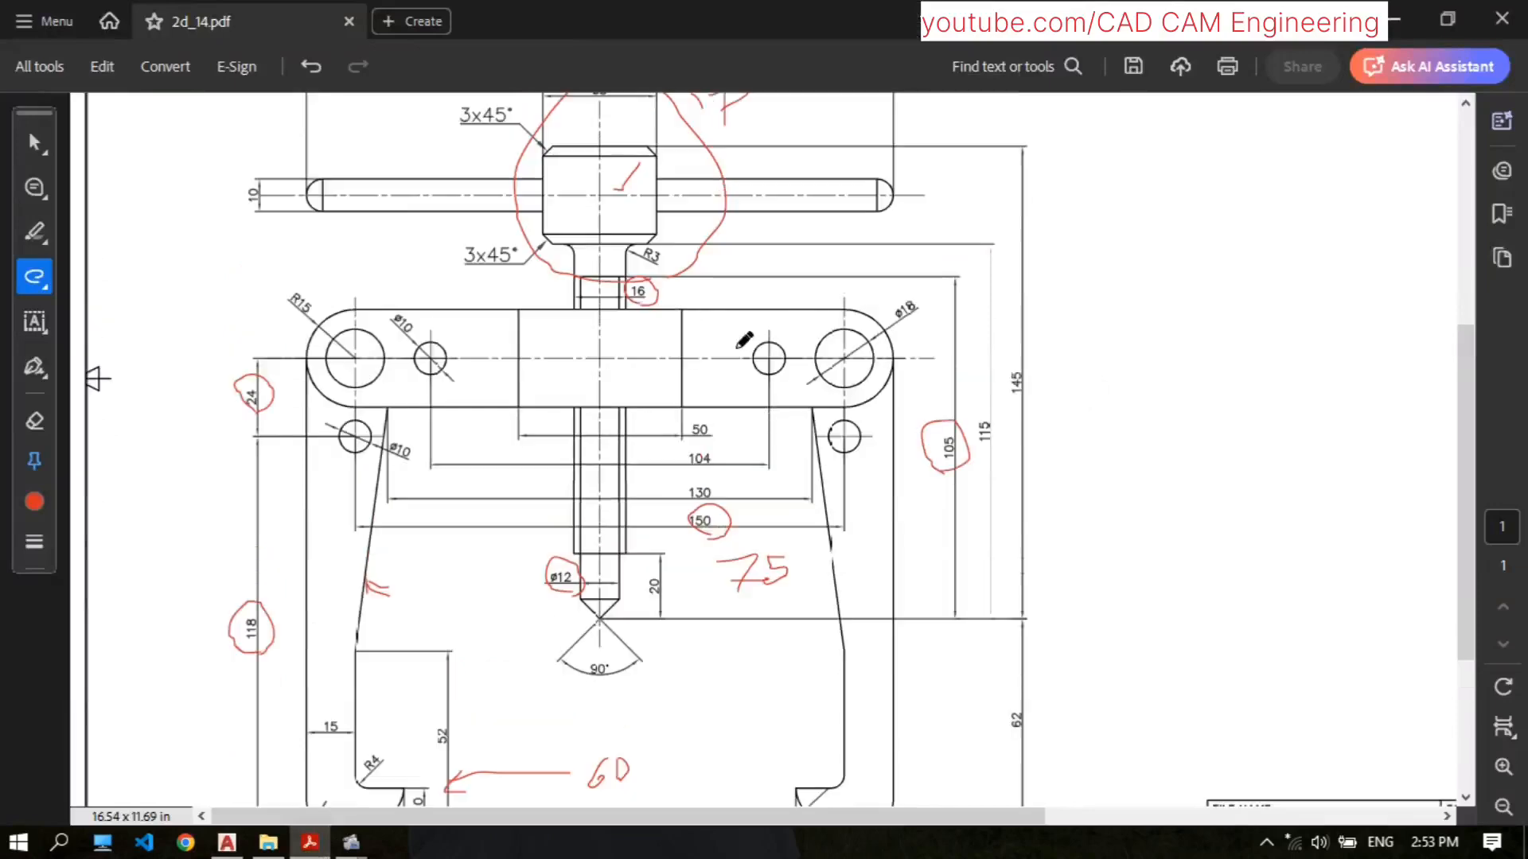
pyautogui.hotkey('alt', 'Tab')
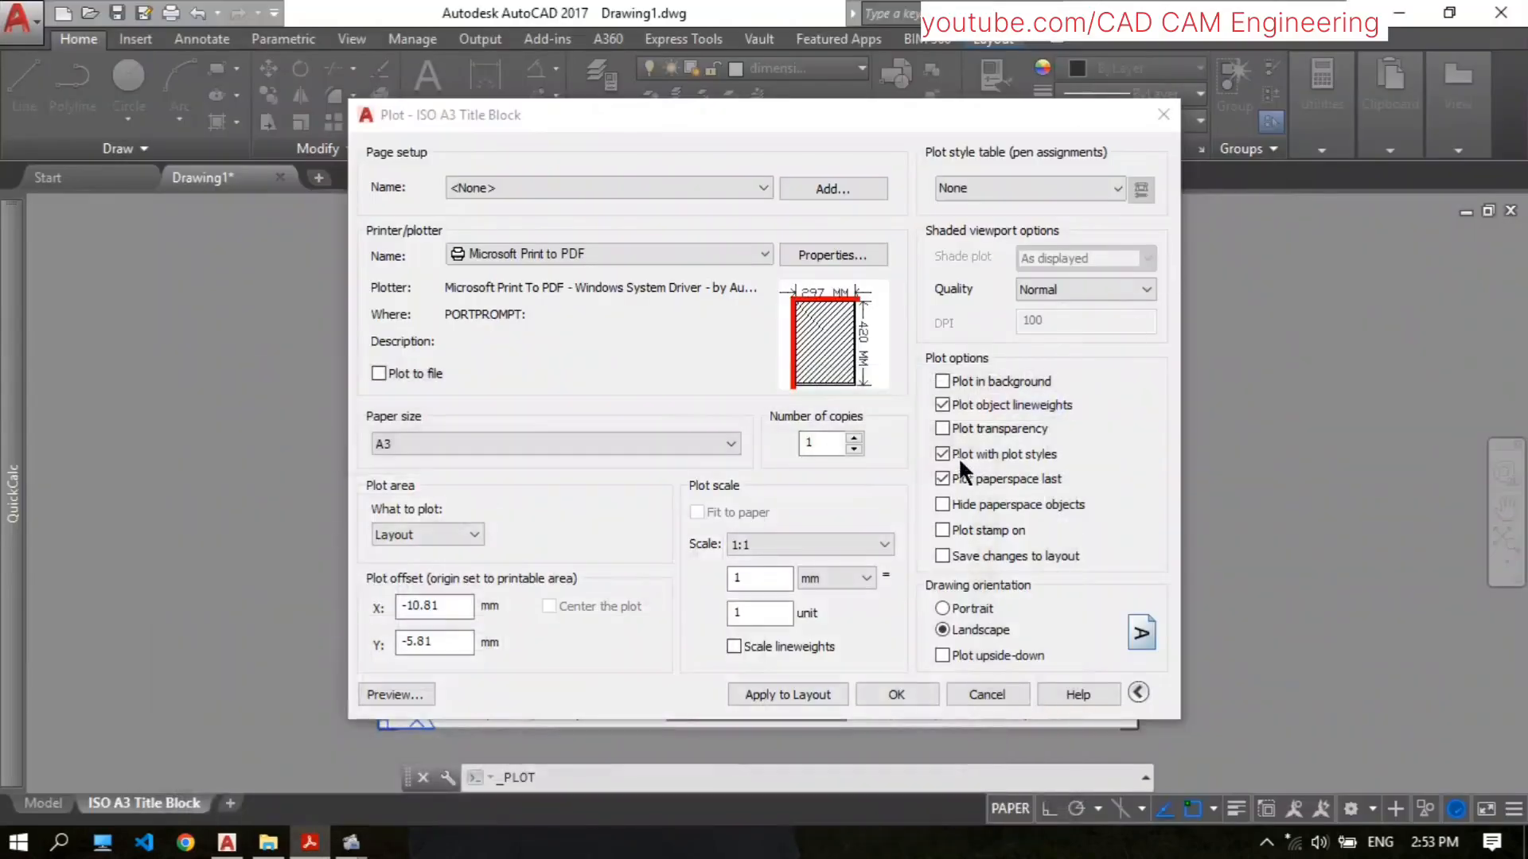
# Step: Enable plot transparency and dismiss the plot setup without plotting
pyautogui.click(944, 428)
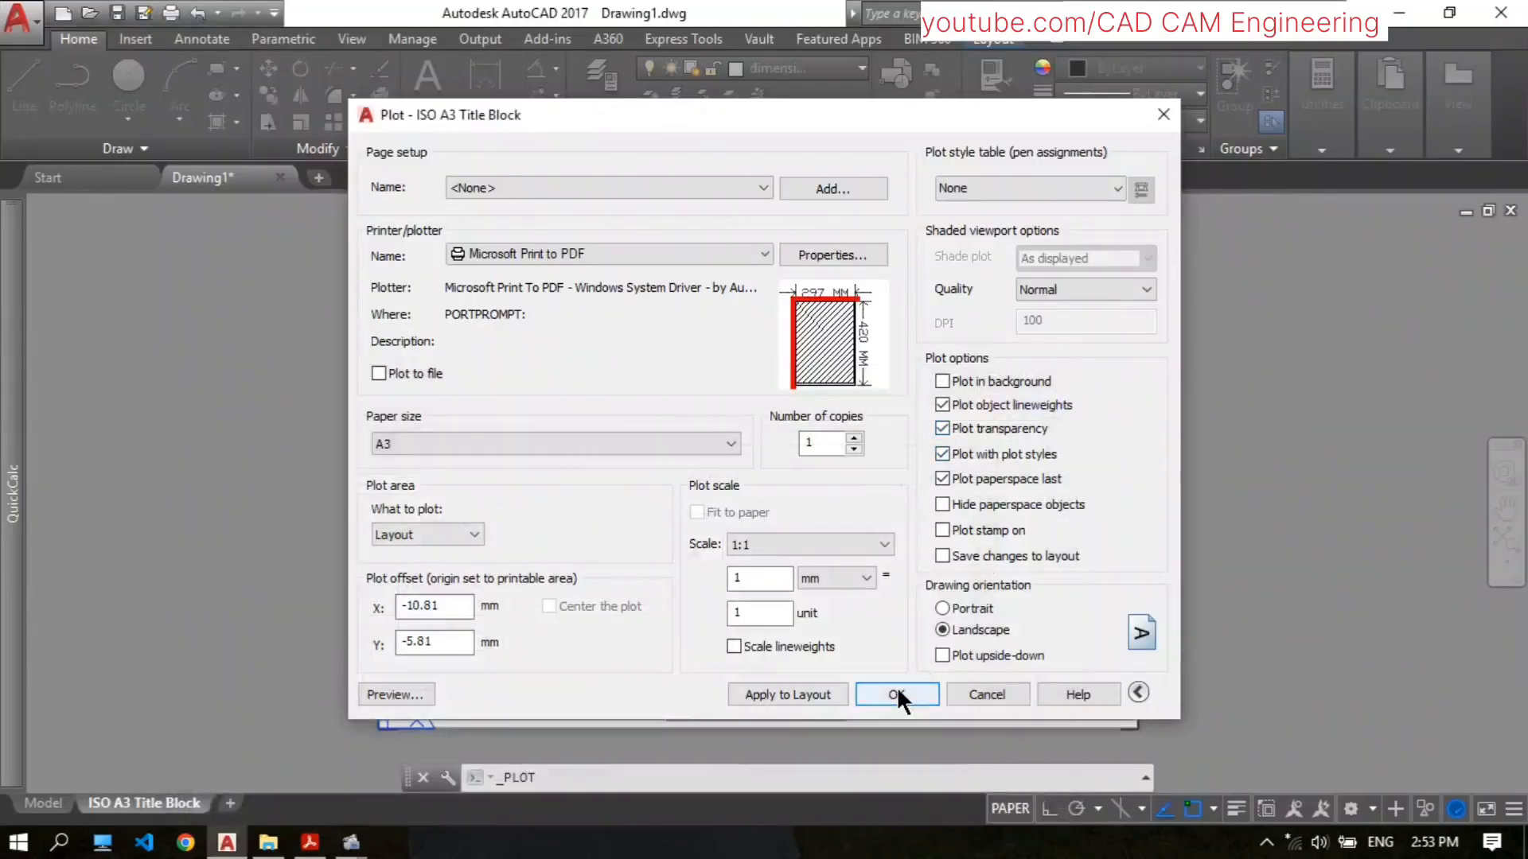
pyautogui.click(986, 695)
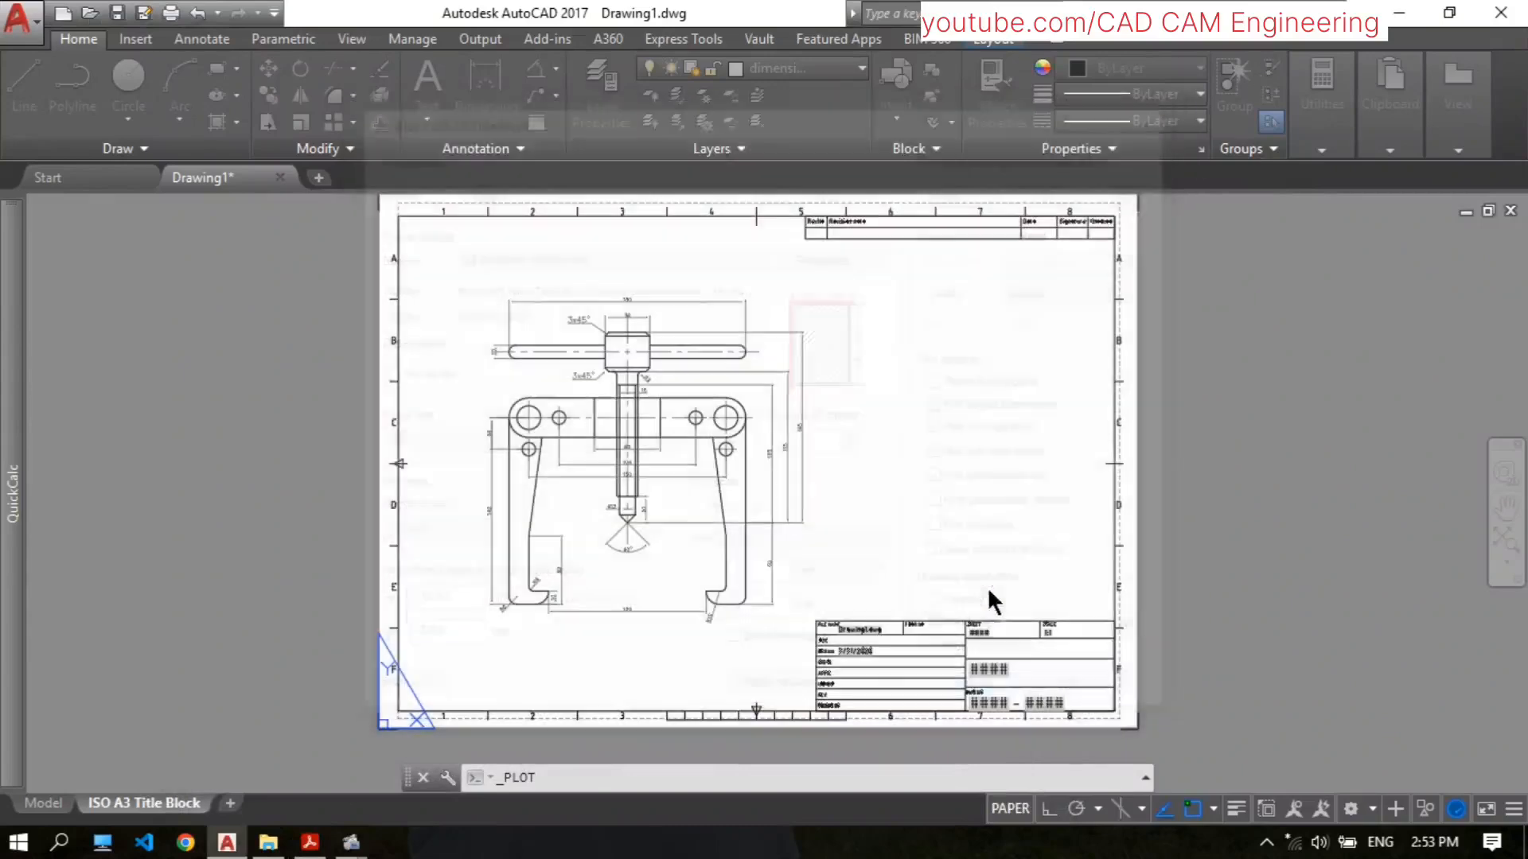
pyautogui.scroll(4, 795, 443)
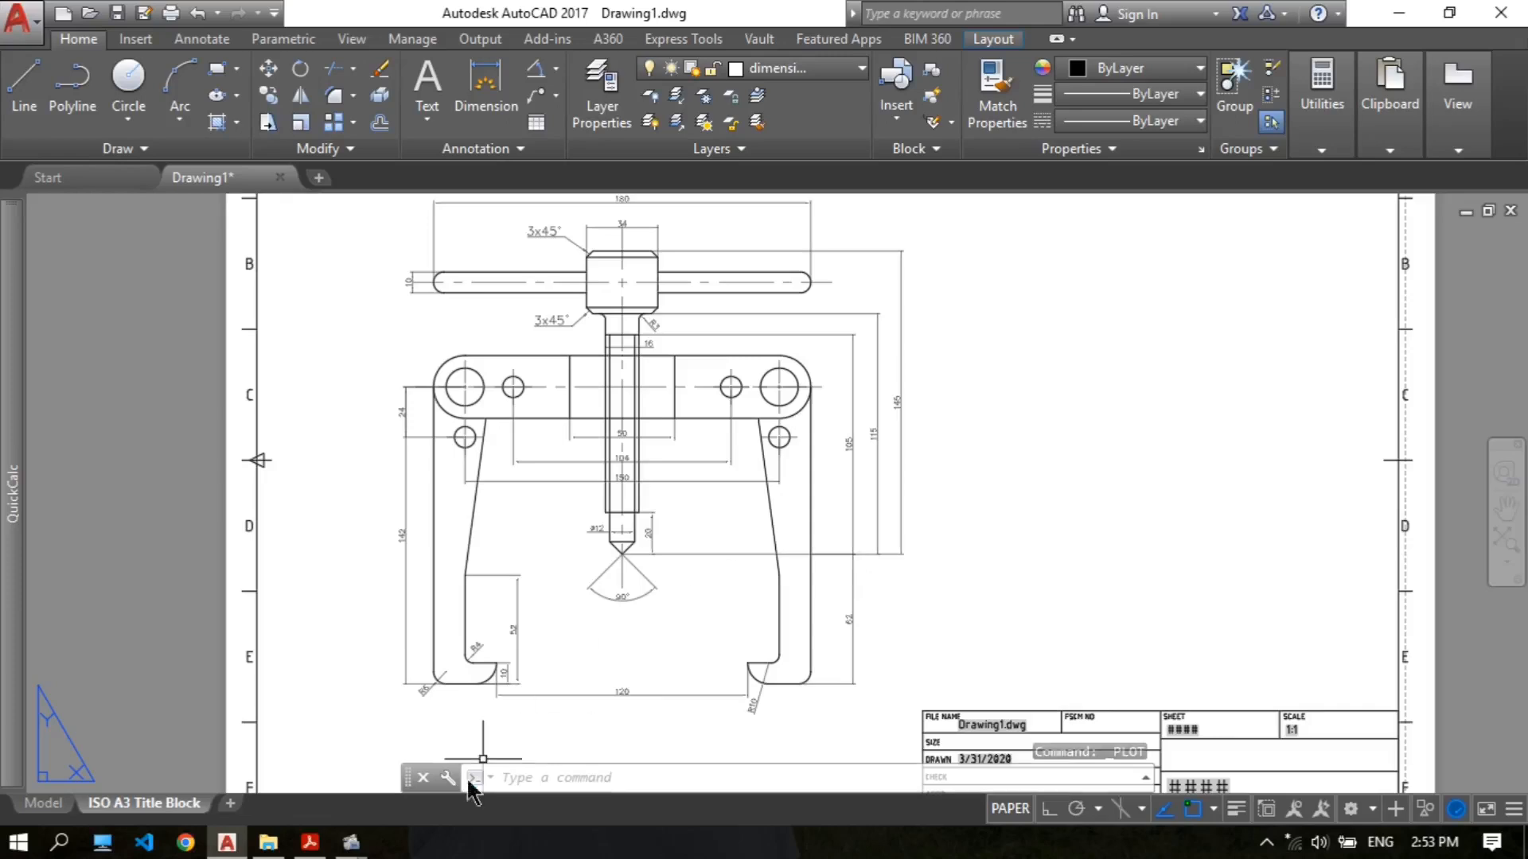
pyautogui.moveTo(351, 843)
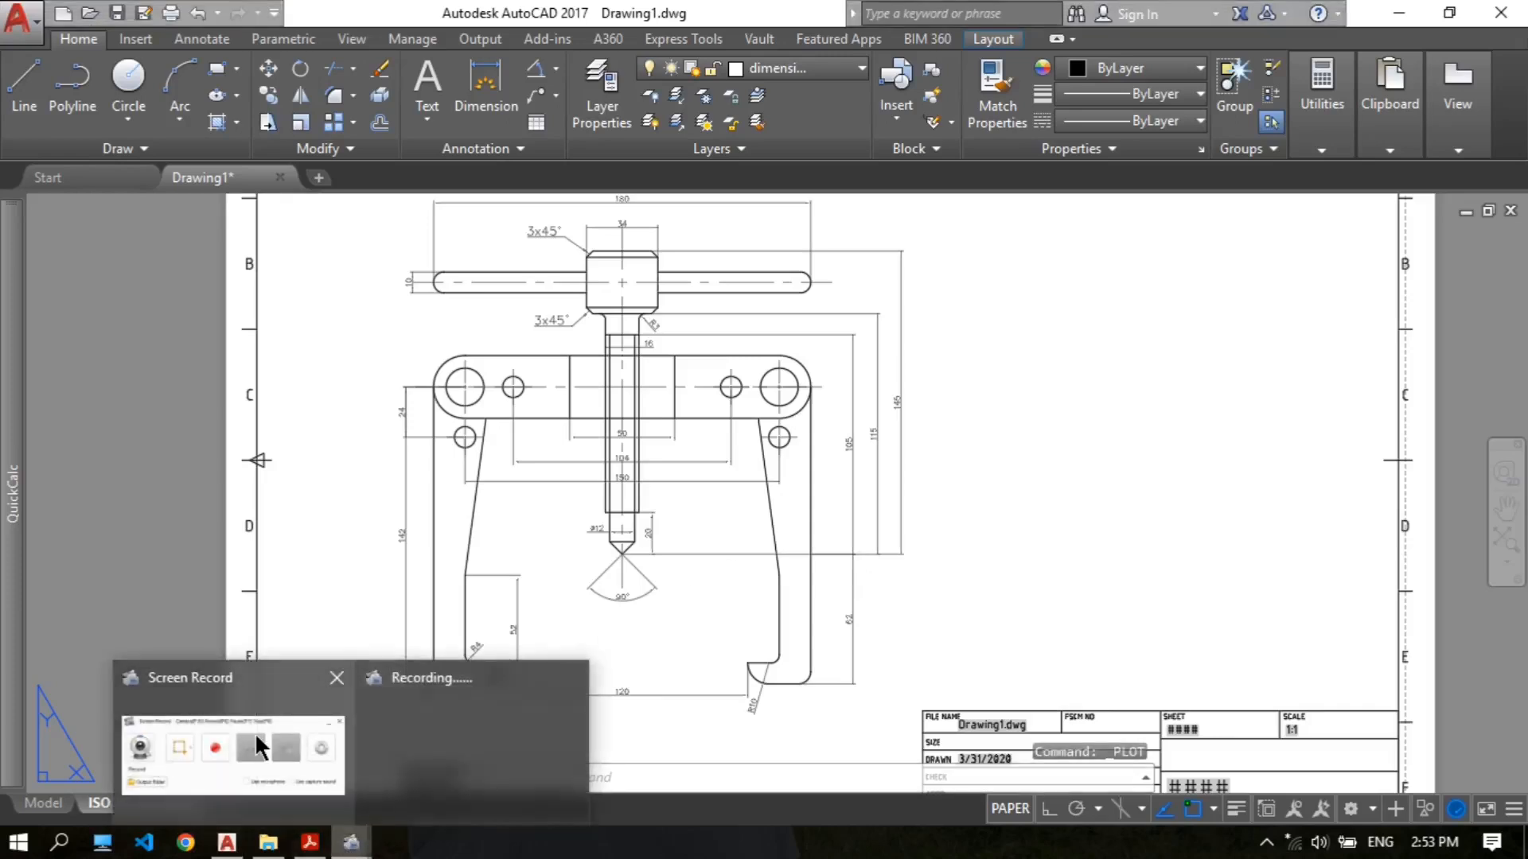